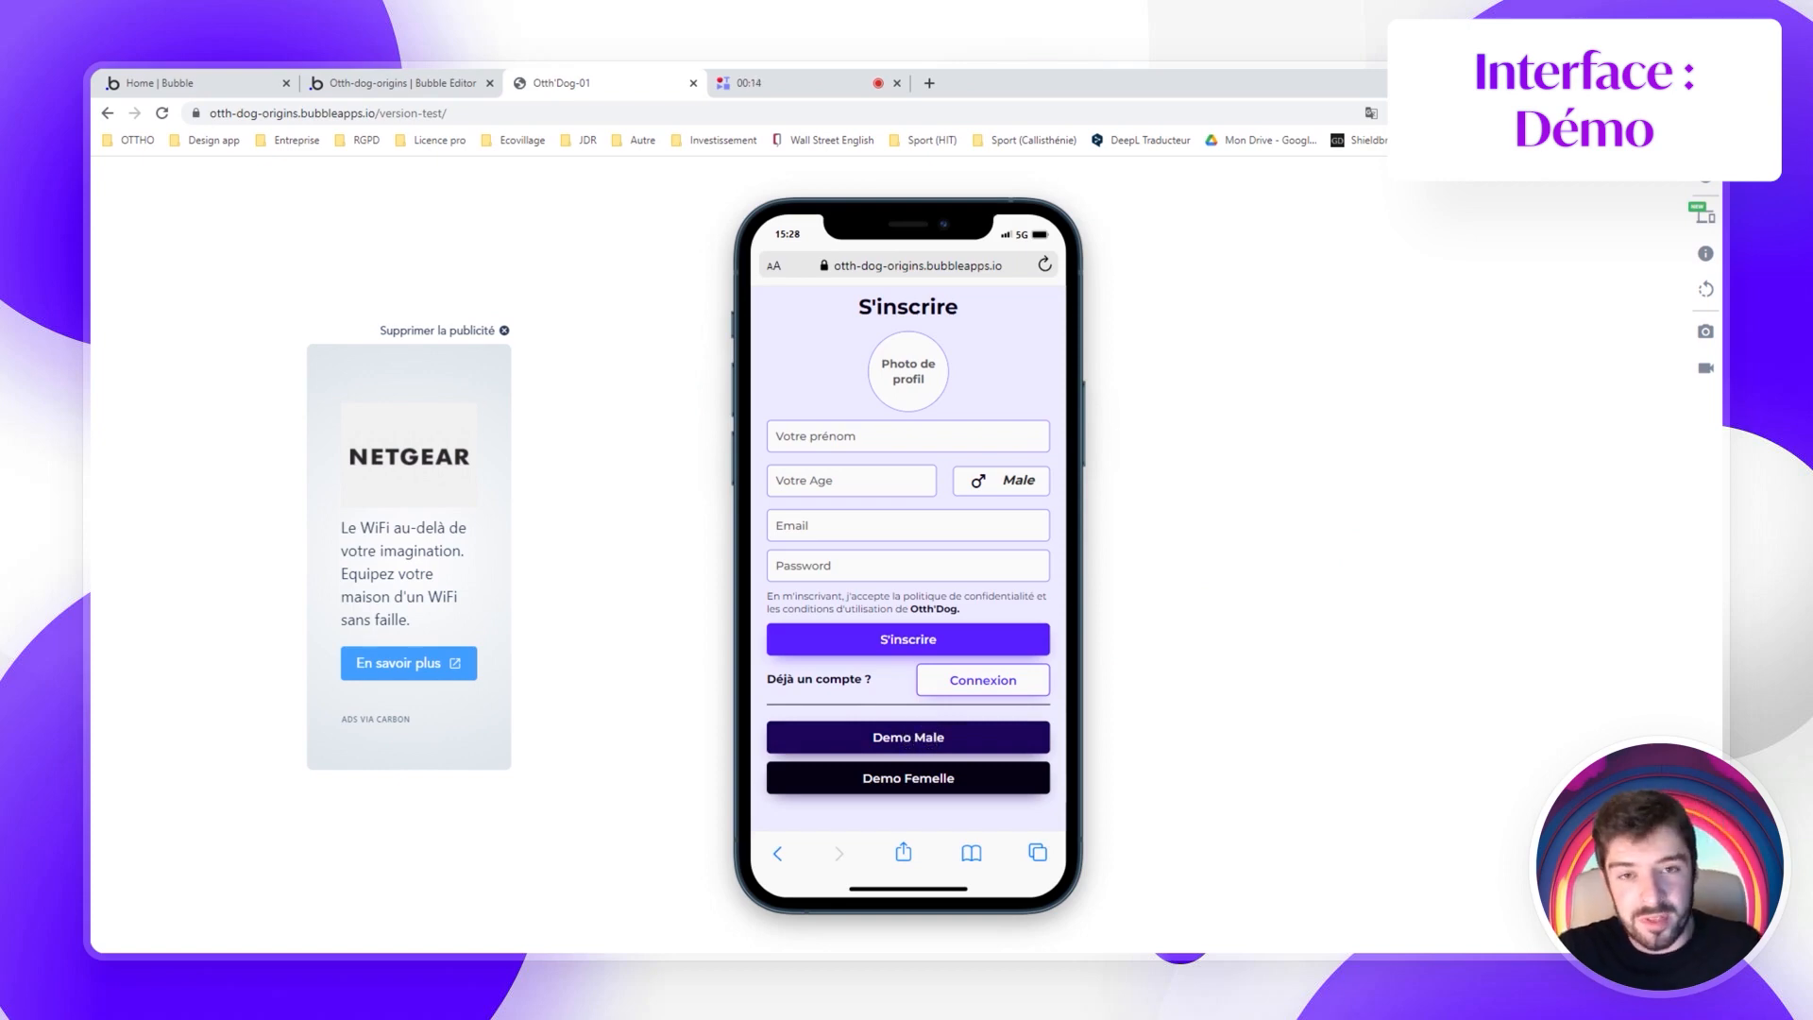
# Sign in with the male demo account and open its profile for editing, reviewing the fields down to the passion and behaviour tags
pyautogui.click(928, 737)
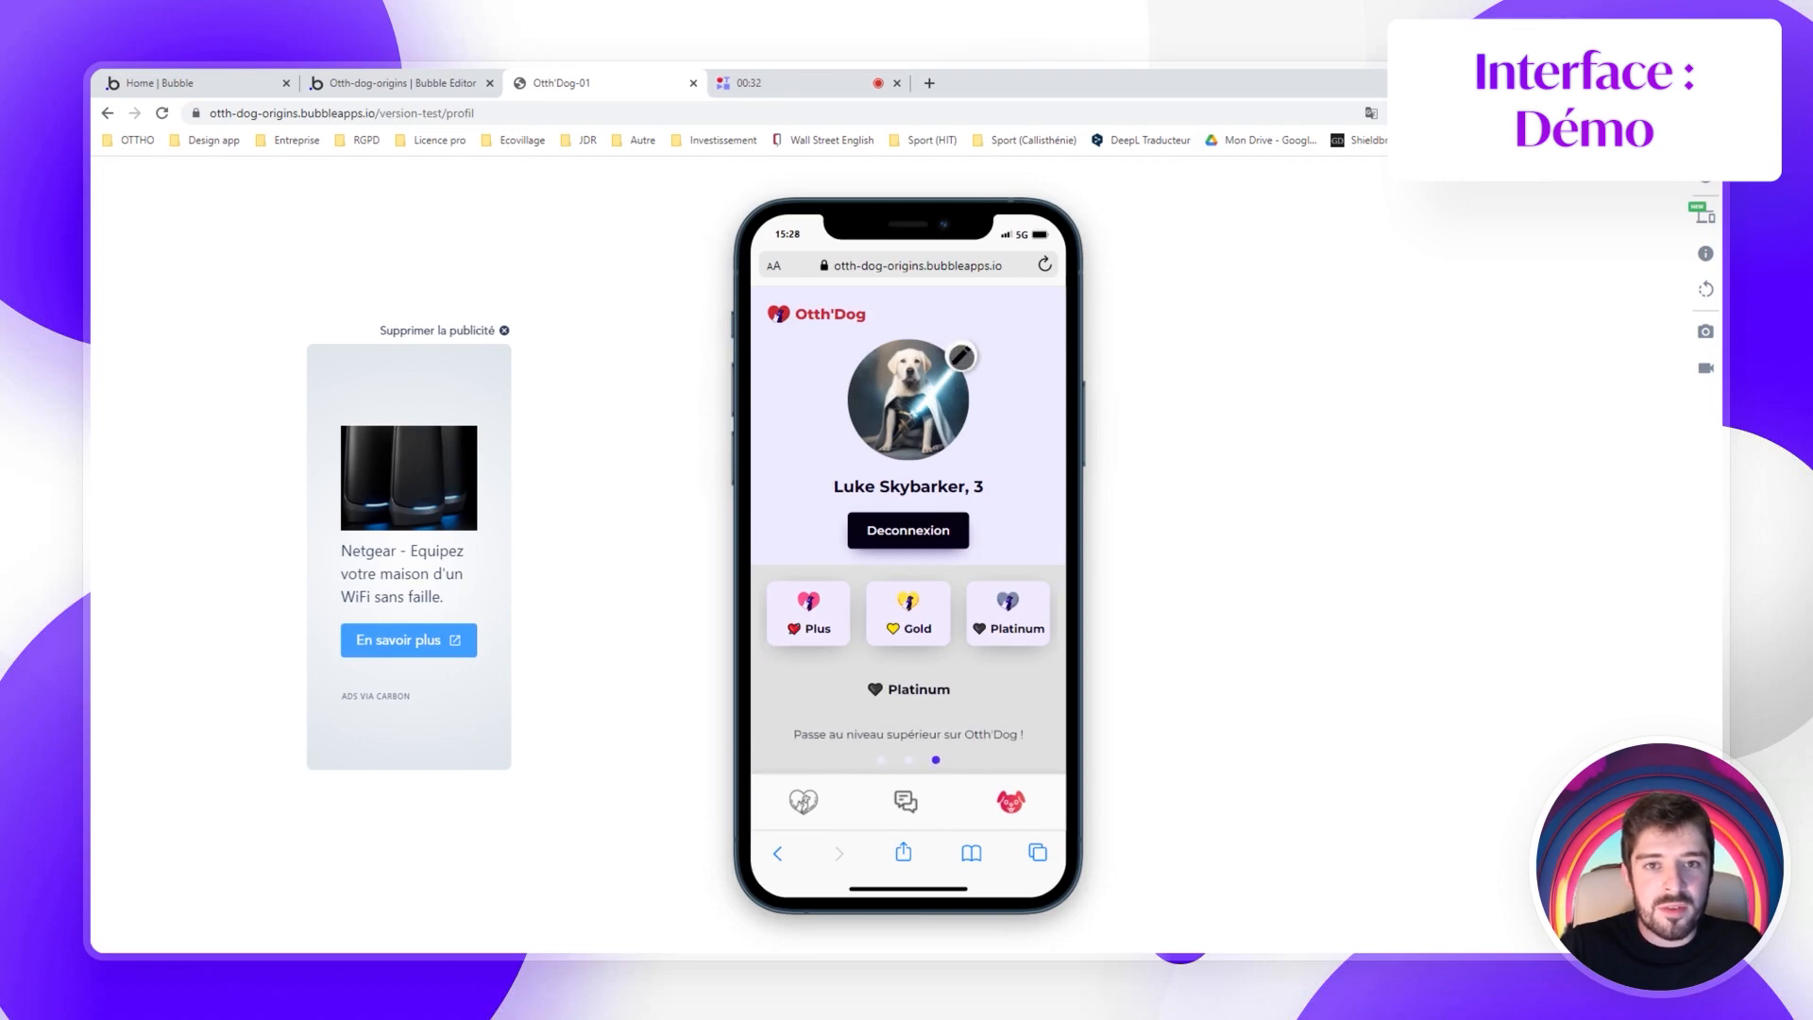
pyautogui.click(961, 356)
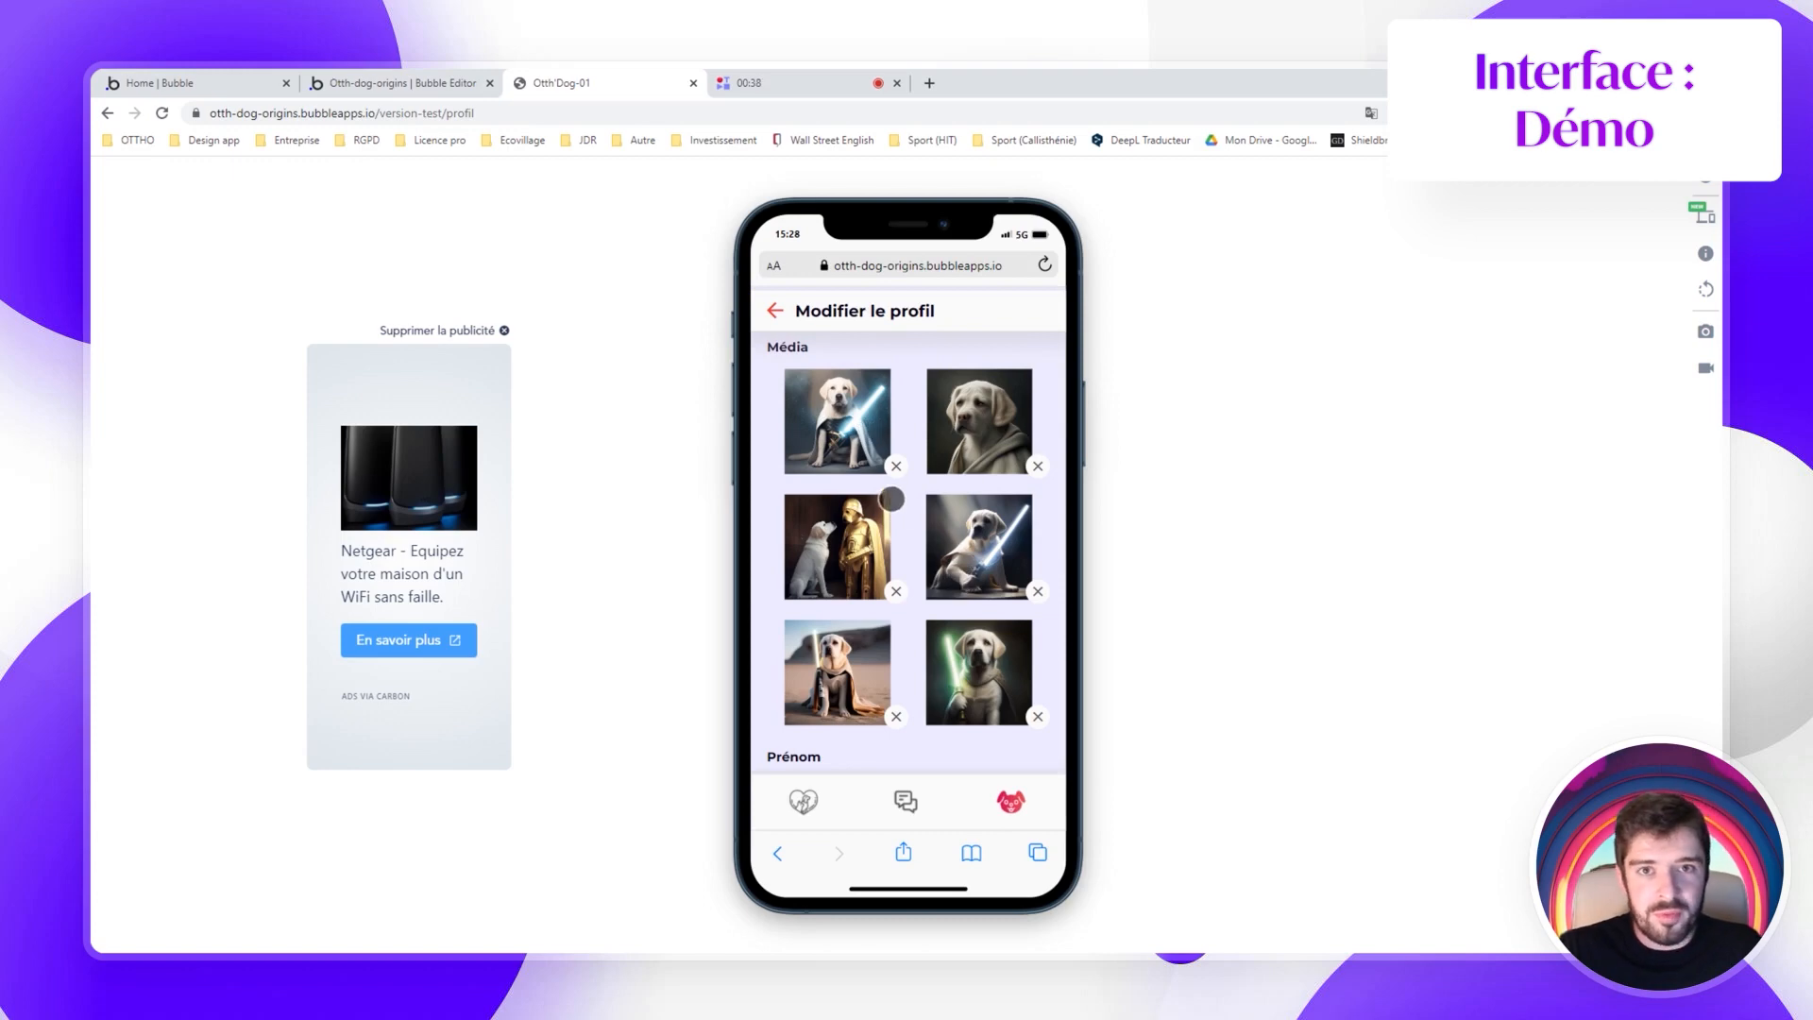
pyautogui.scroll(-3, 921, 472)
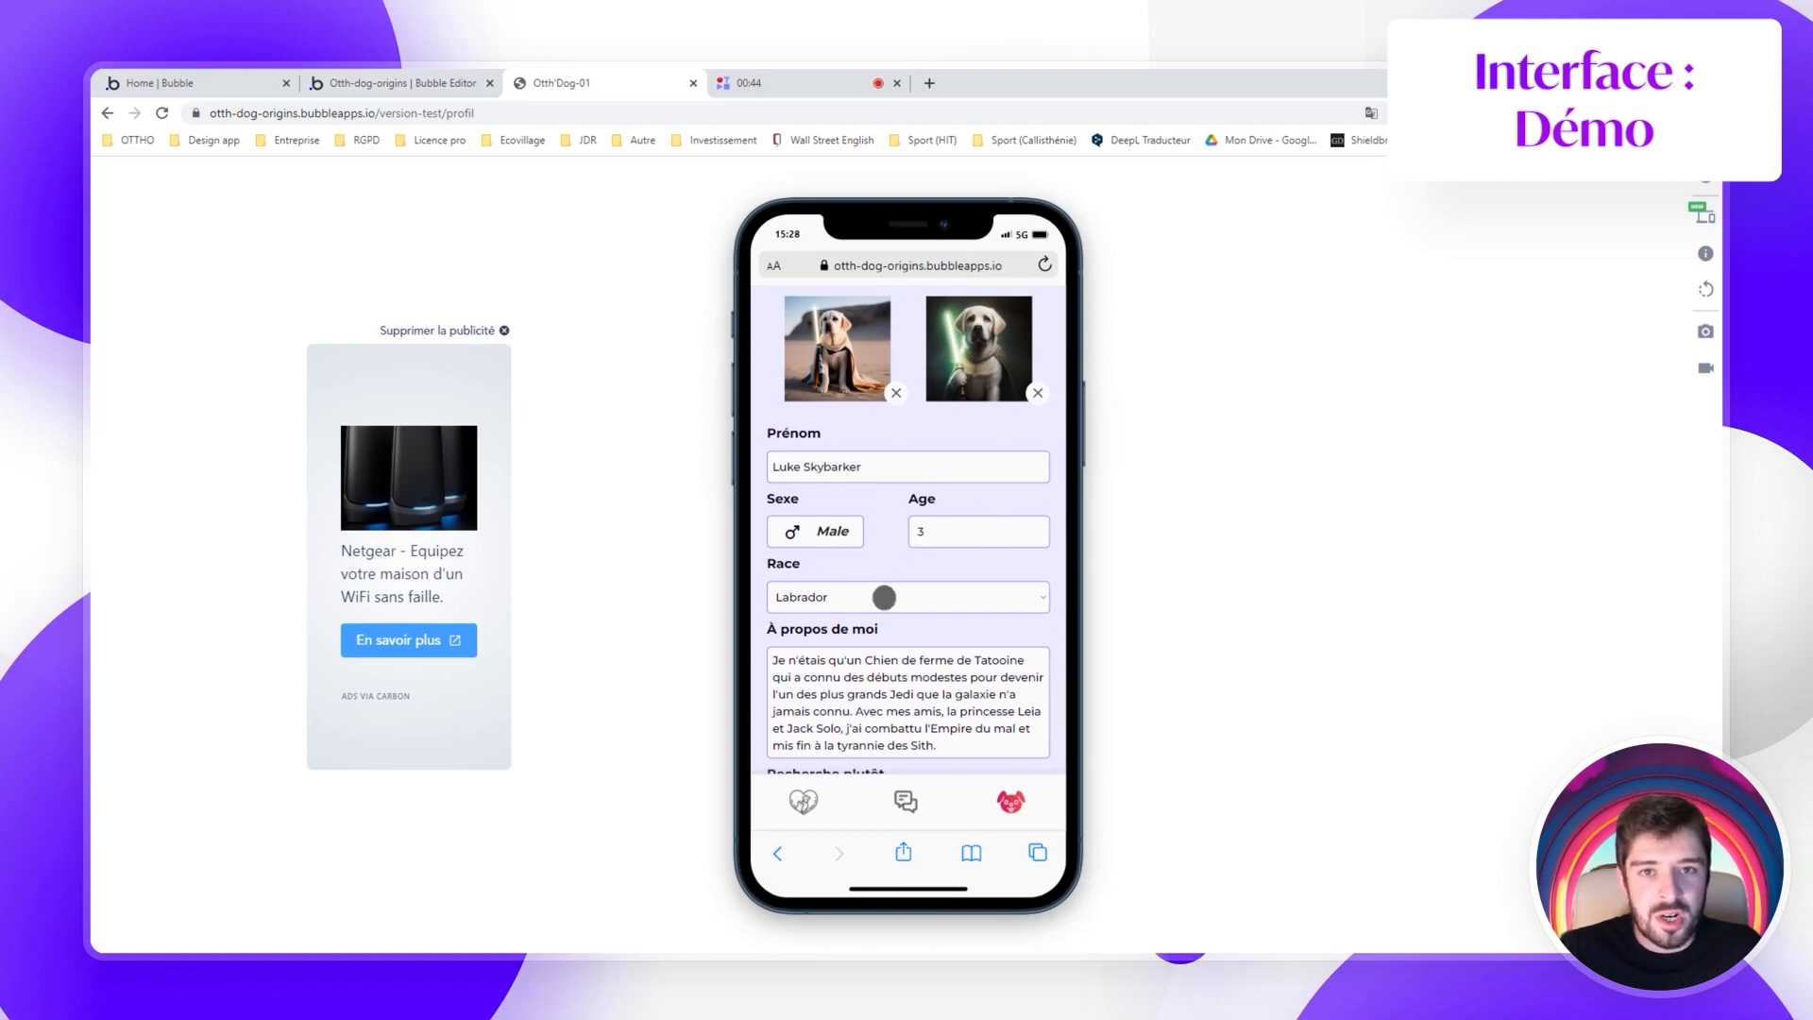
pyautogui.scroll(-3, 888, 591)
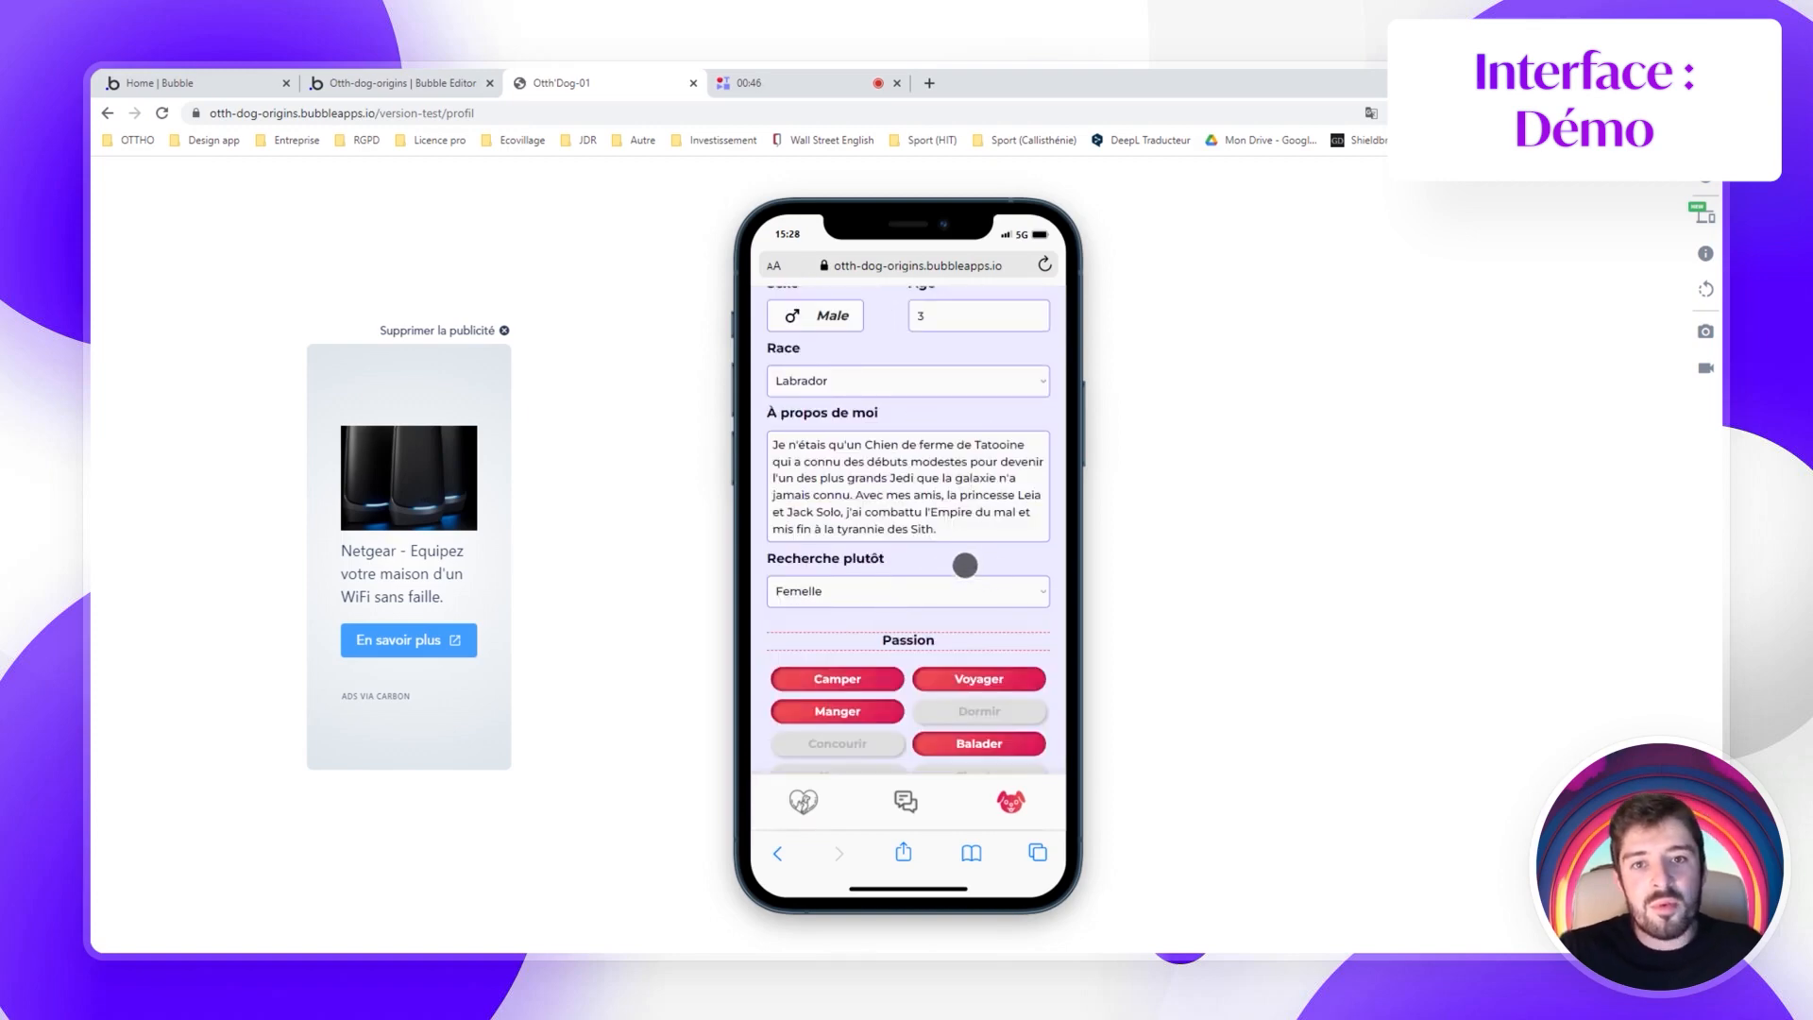
pyautogui.scroll(-2, 982, 569)
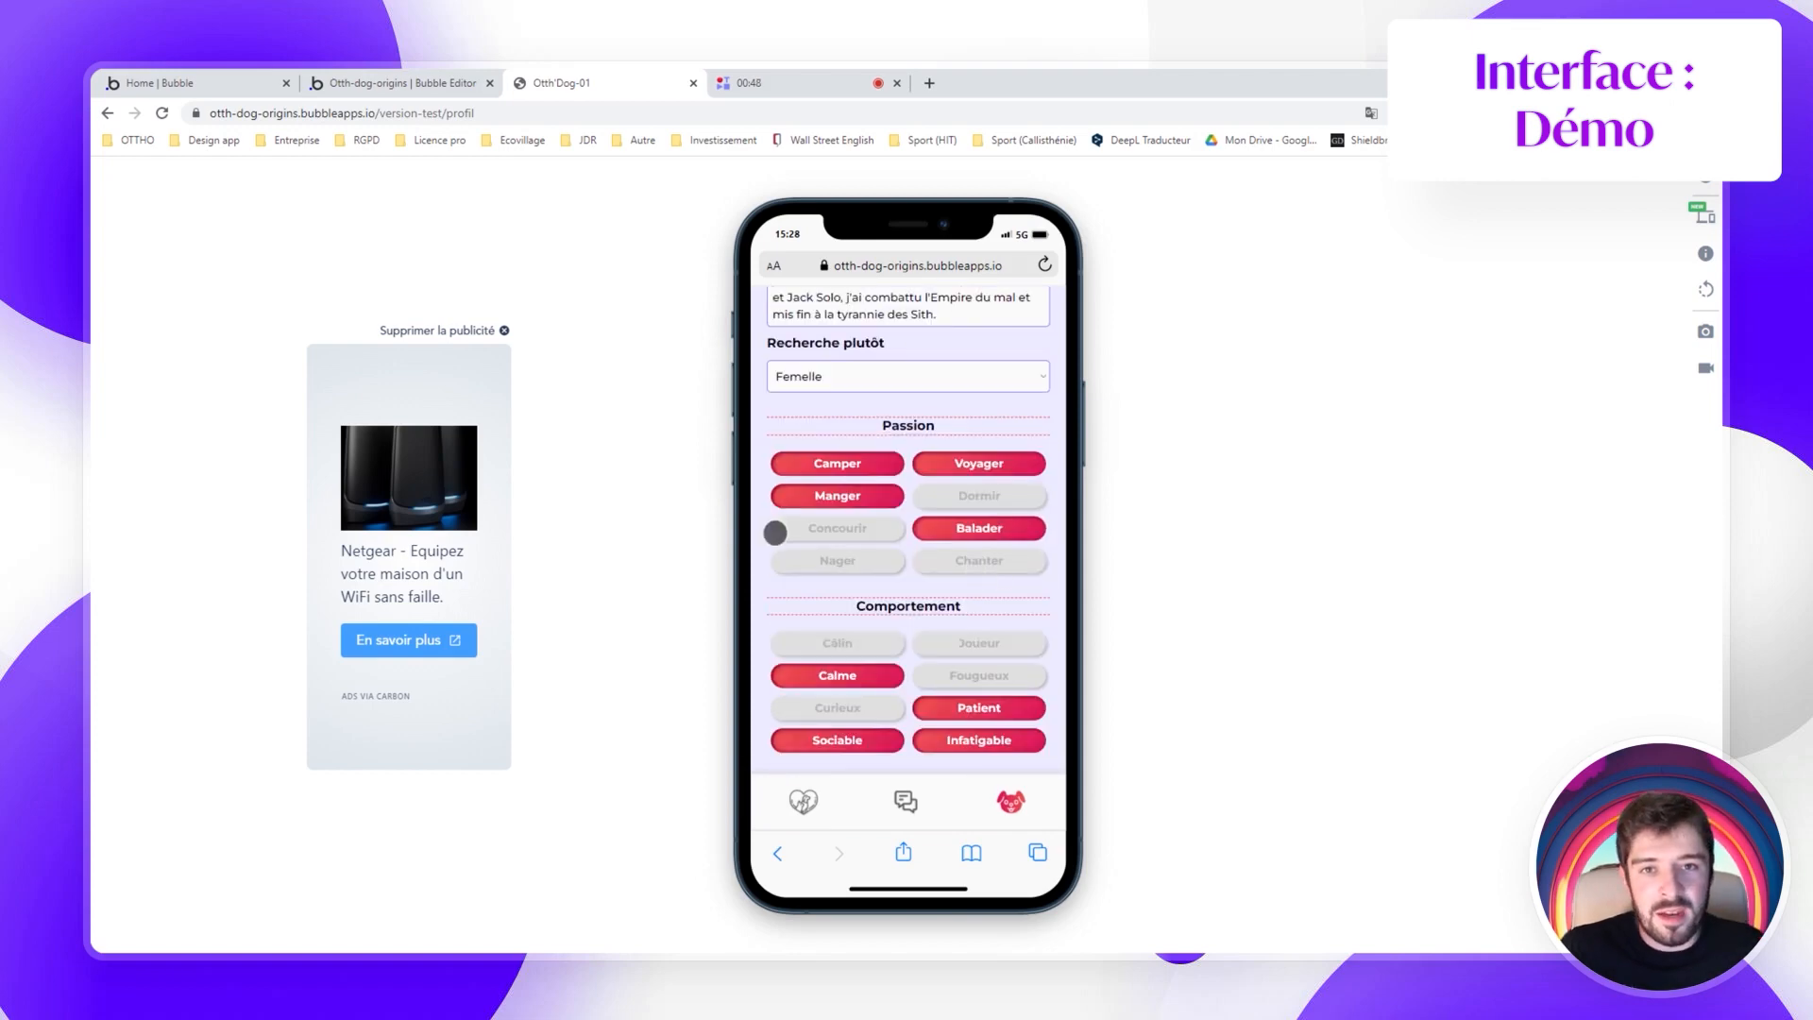
# Try toggling the passions Manger, Concourir and Balader, restoring the original selection
pyautogui.click(837, 496)
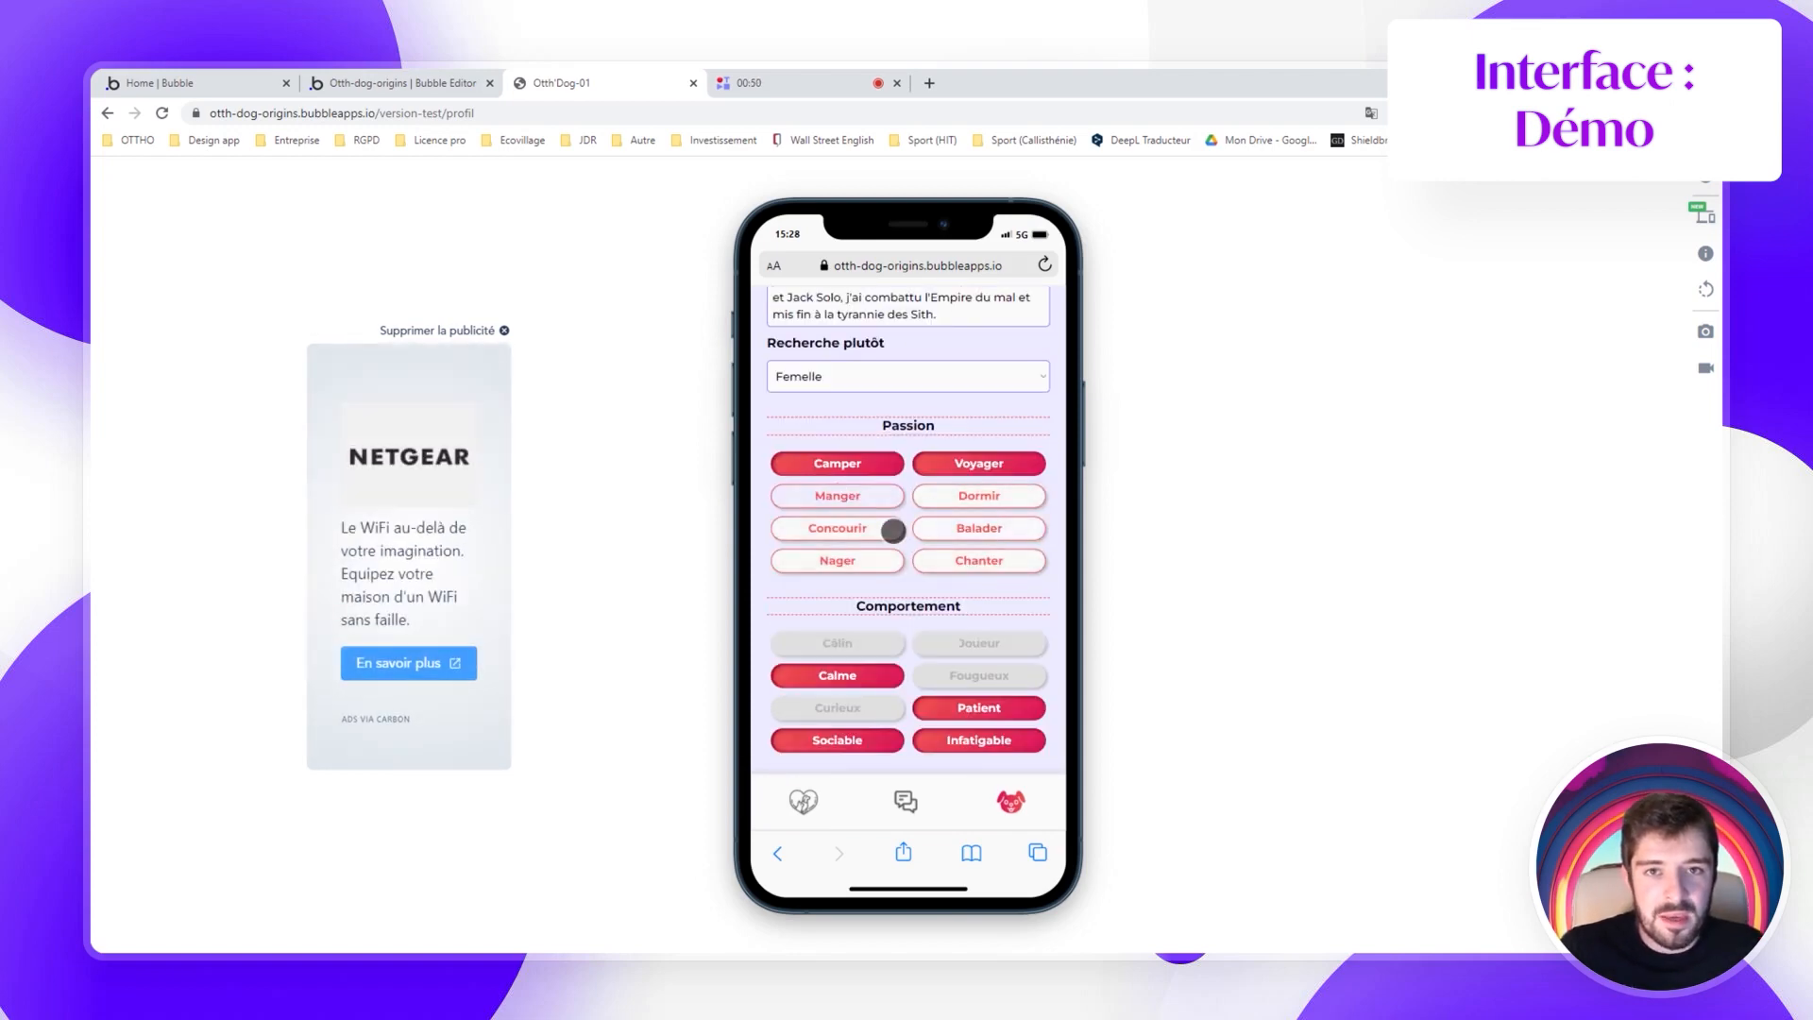
pyautogui.click(860, 528)
pyautogui.click(962, 534)
pyautogui.click(962, 535)
pyautogui.click(841, 528)
pyautogui.click(859, 497)
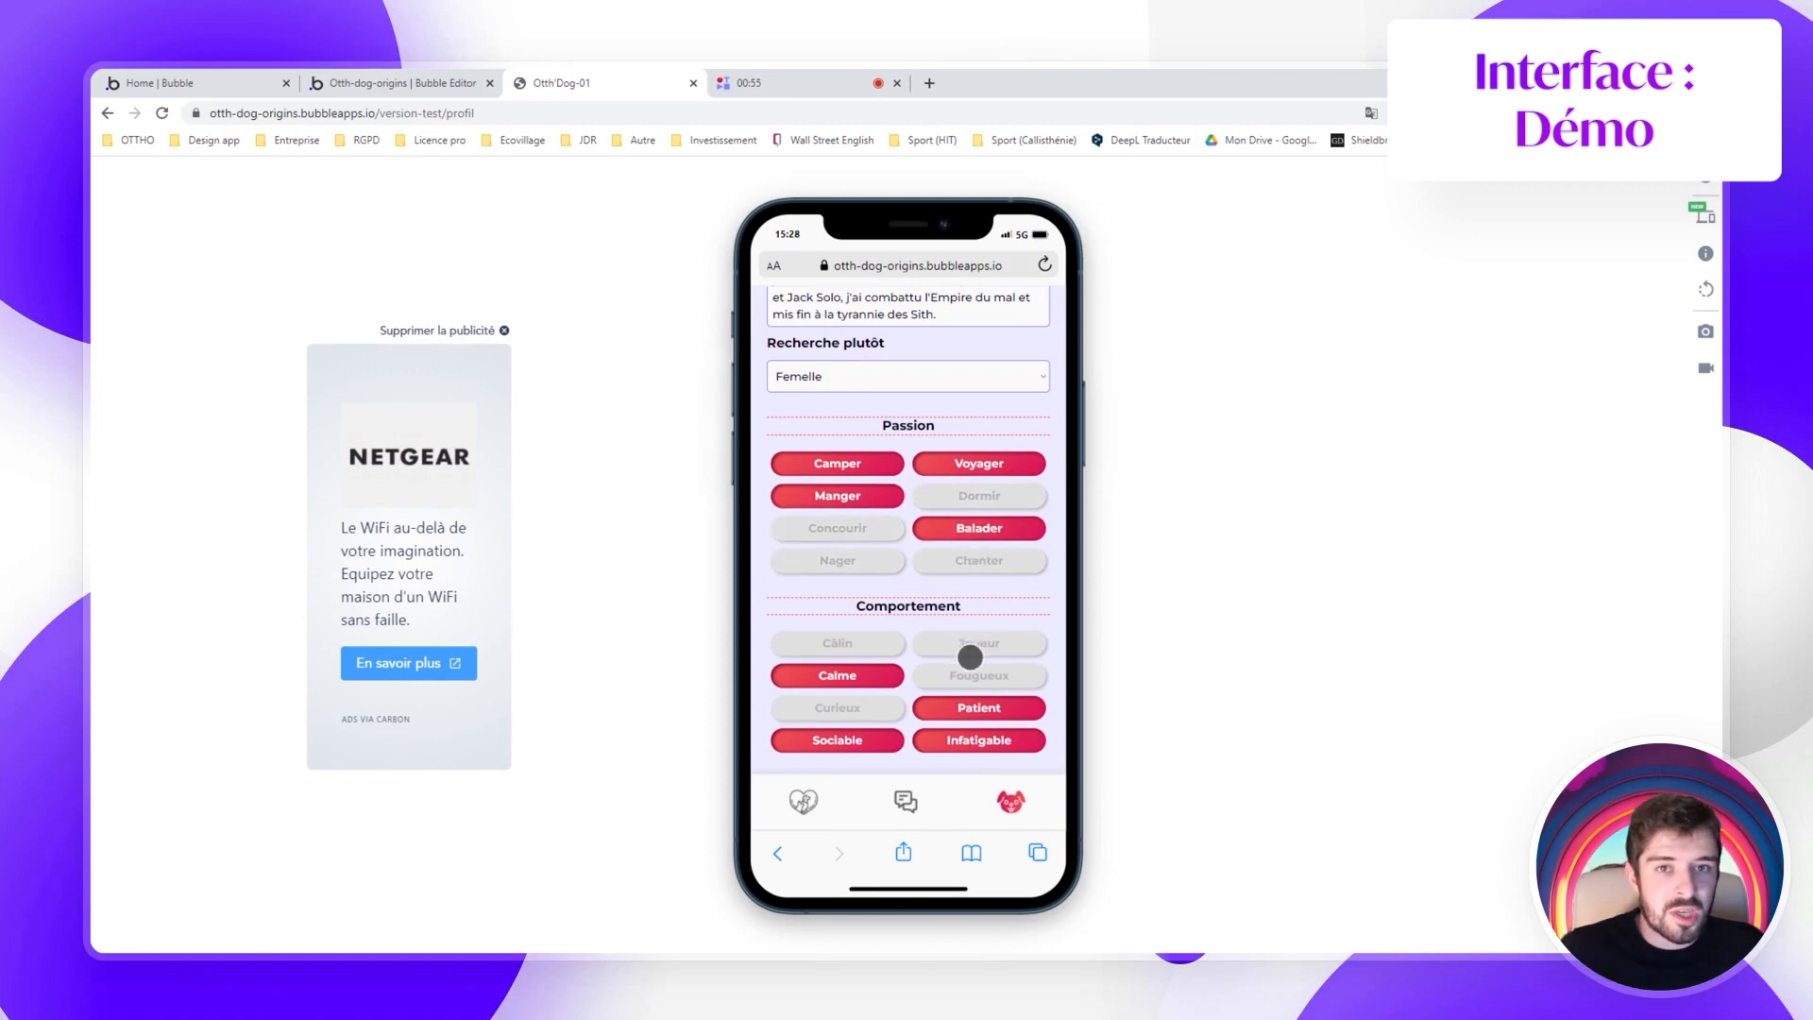
# Save the profile and go to the pile of dog cards
pyautogui.scroll(-1, 969, 654)
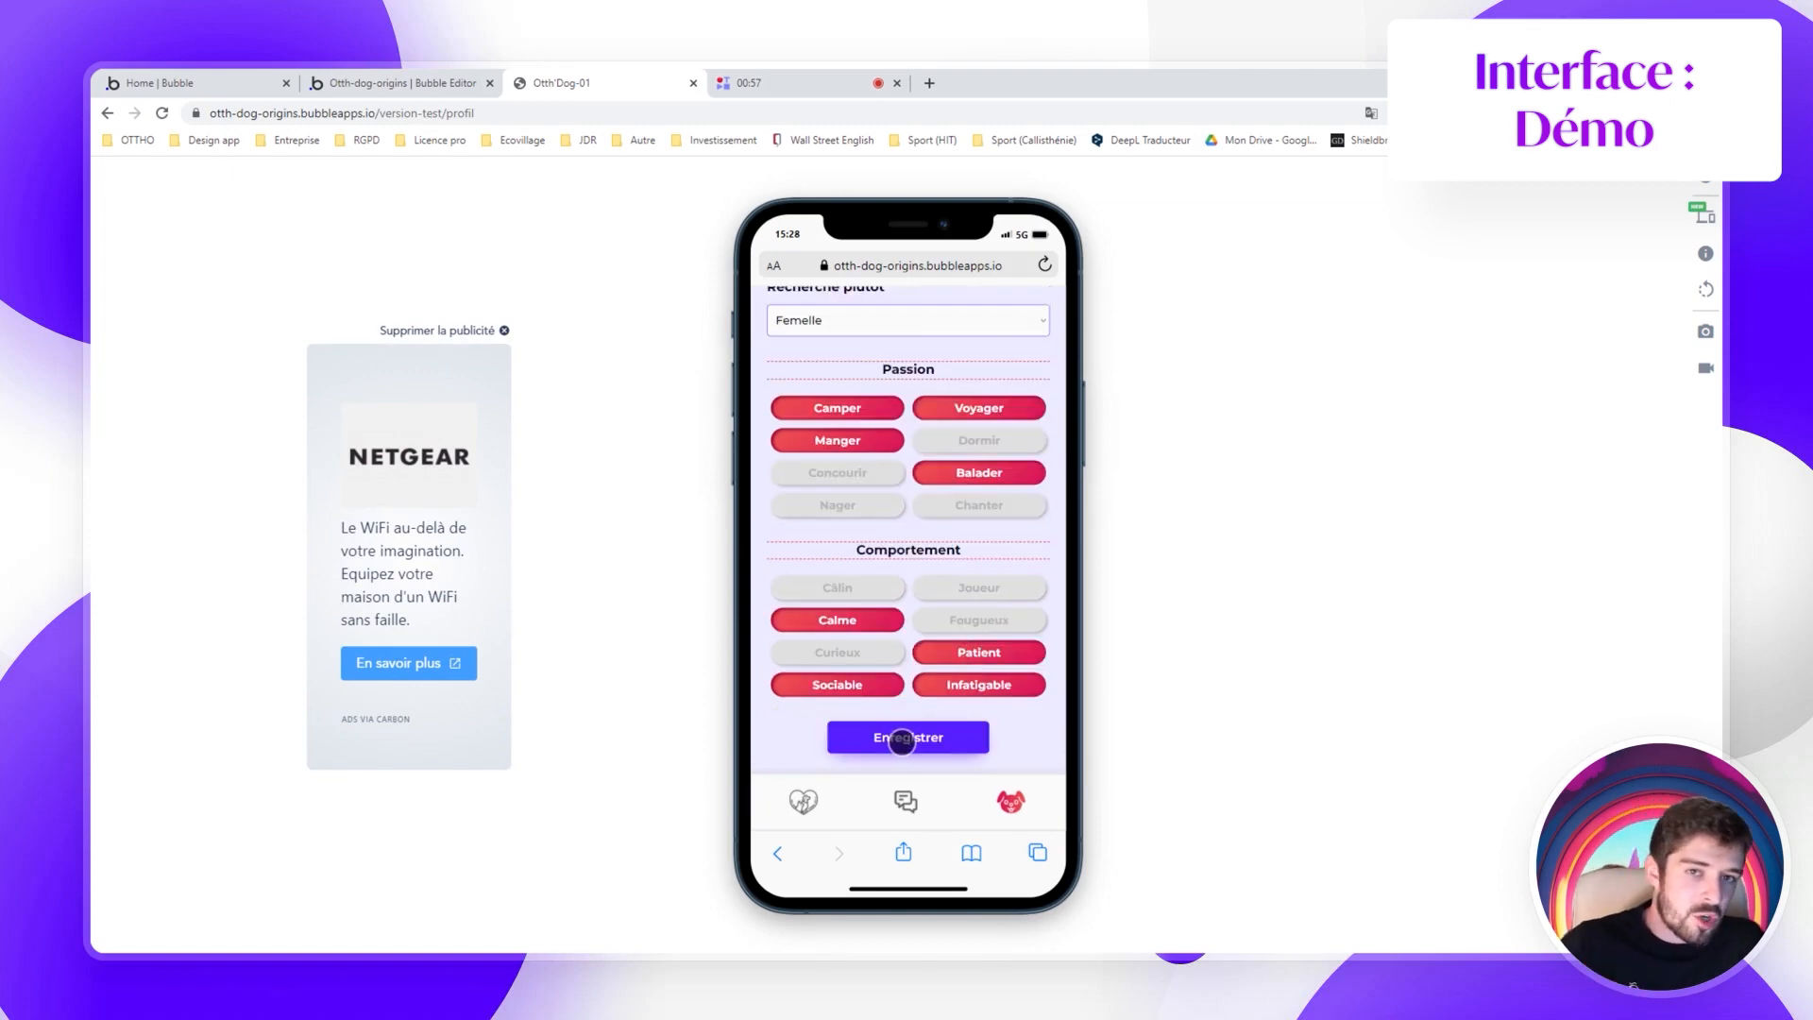
pyautogui.click(902, 738)
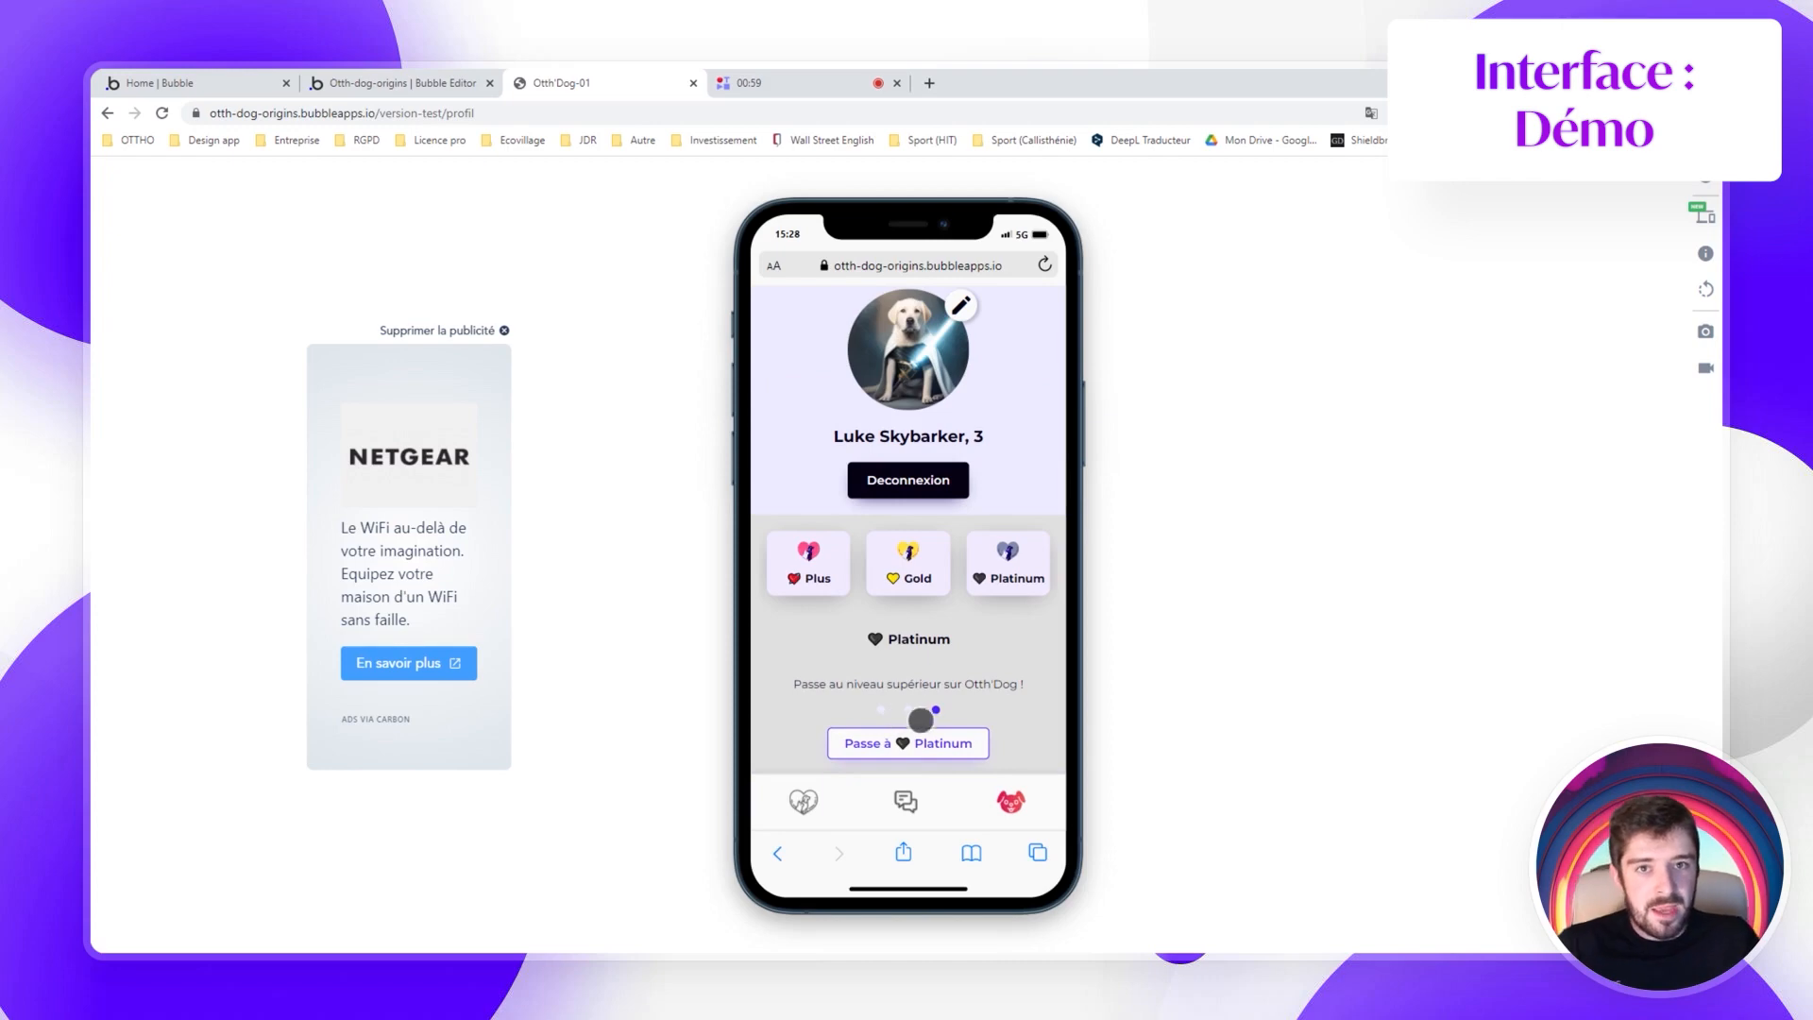
pyautogui.click(801, 802)
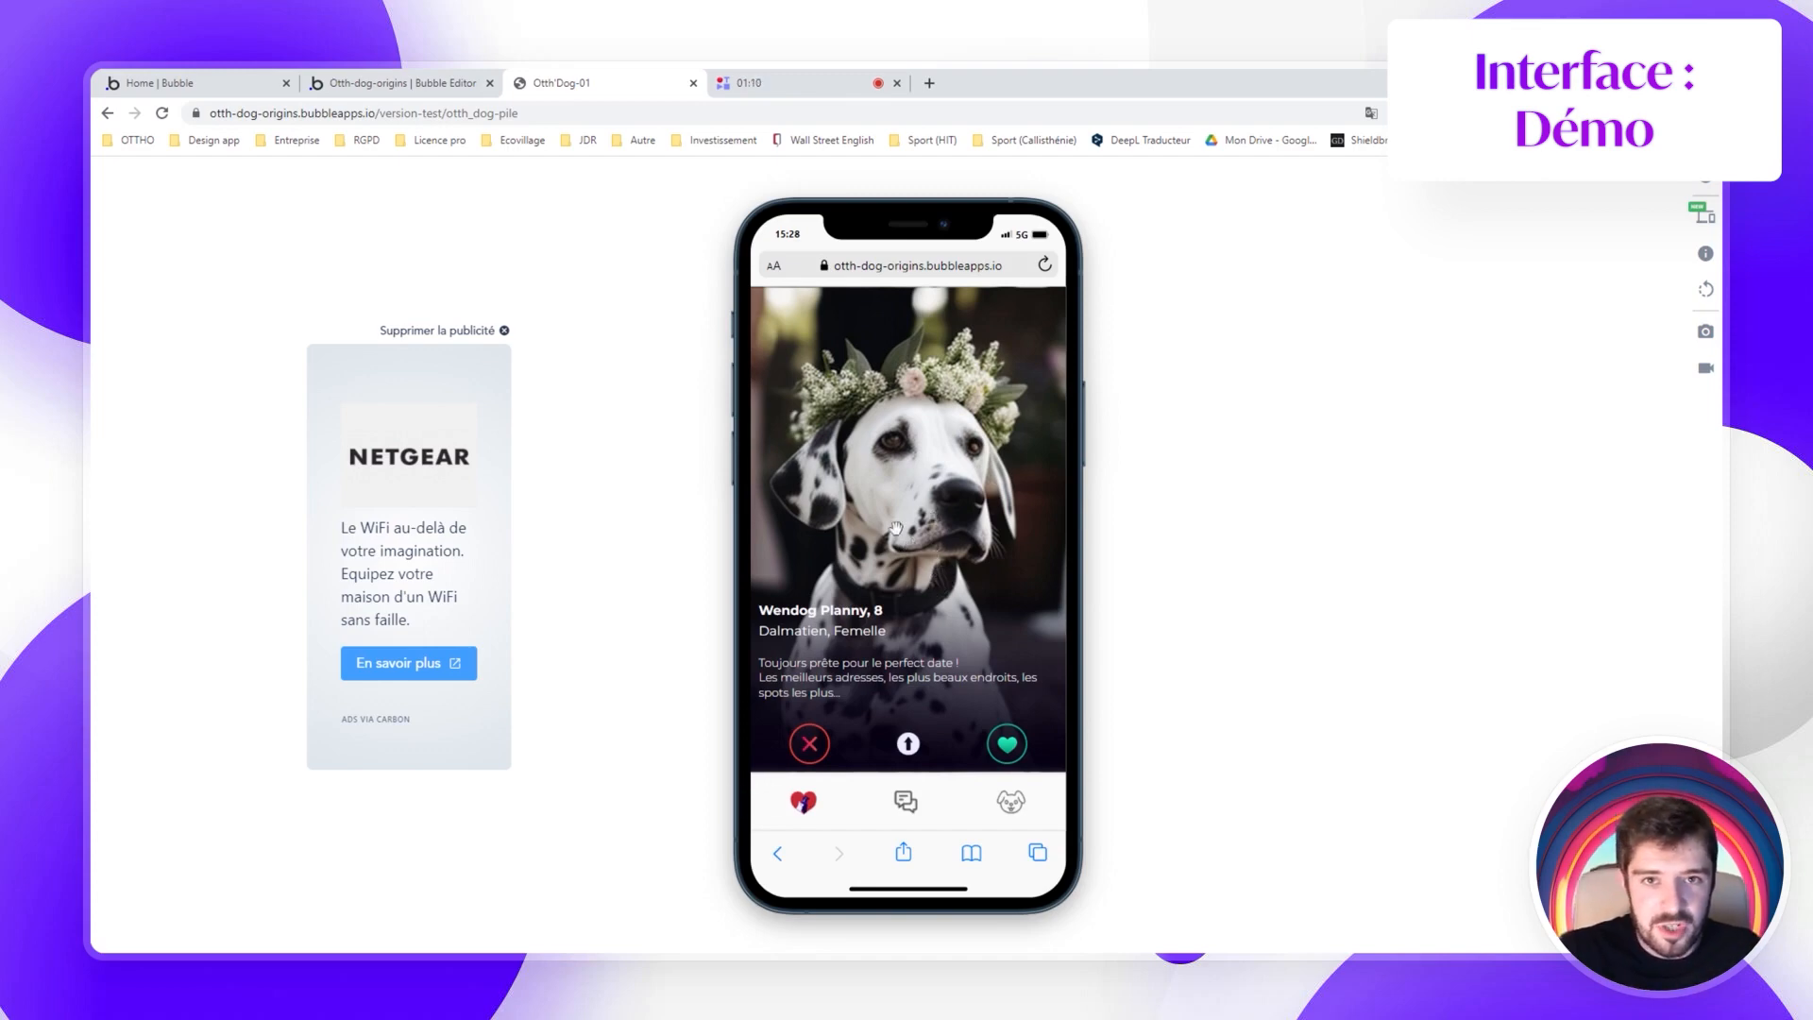
# Reject the Dalmatian's card, like the husky's card and continue the walk from the match screen
pyautogui.moveTo(925, 520); pyautogui.dragTo(838, 487)
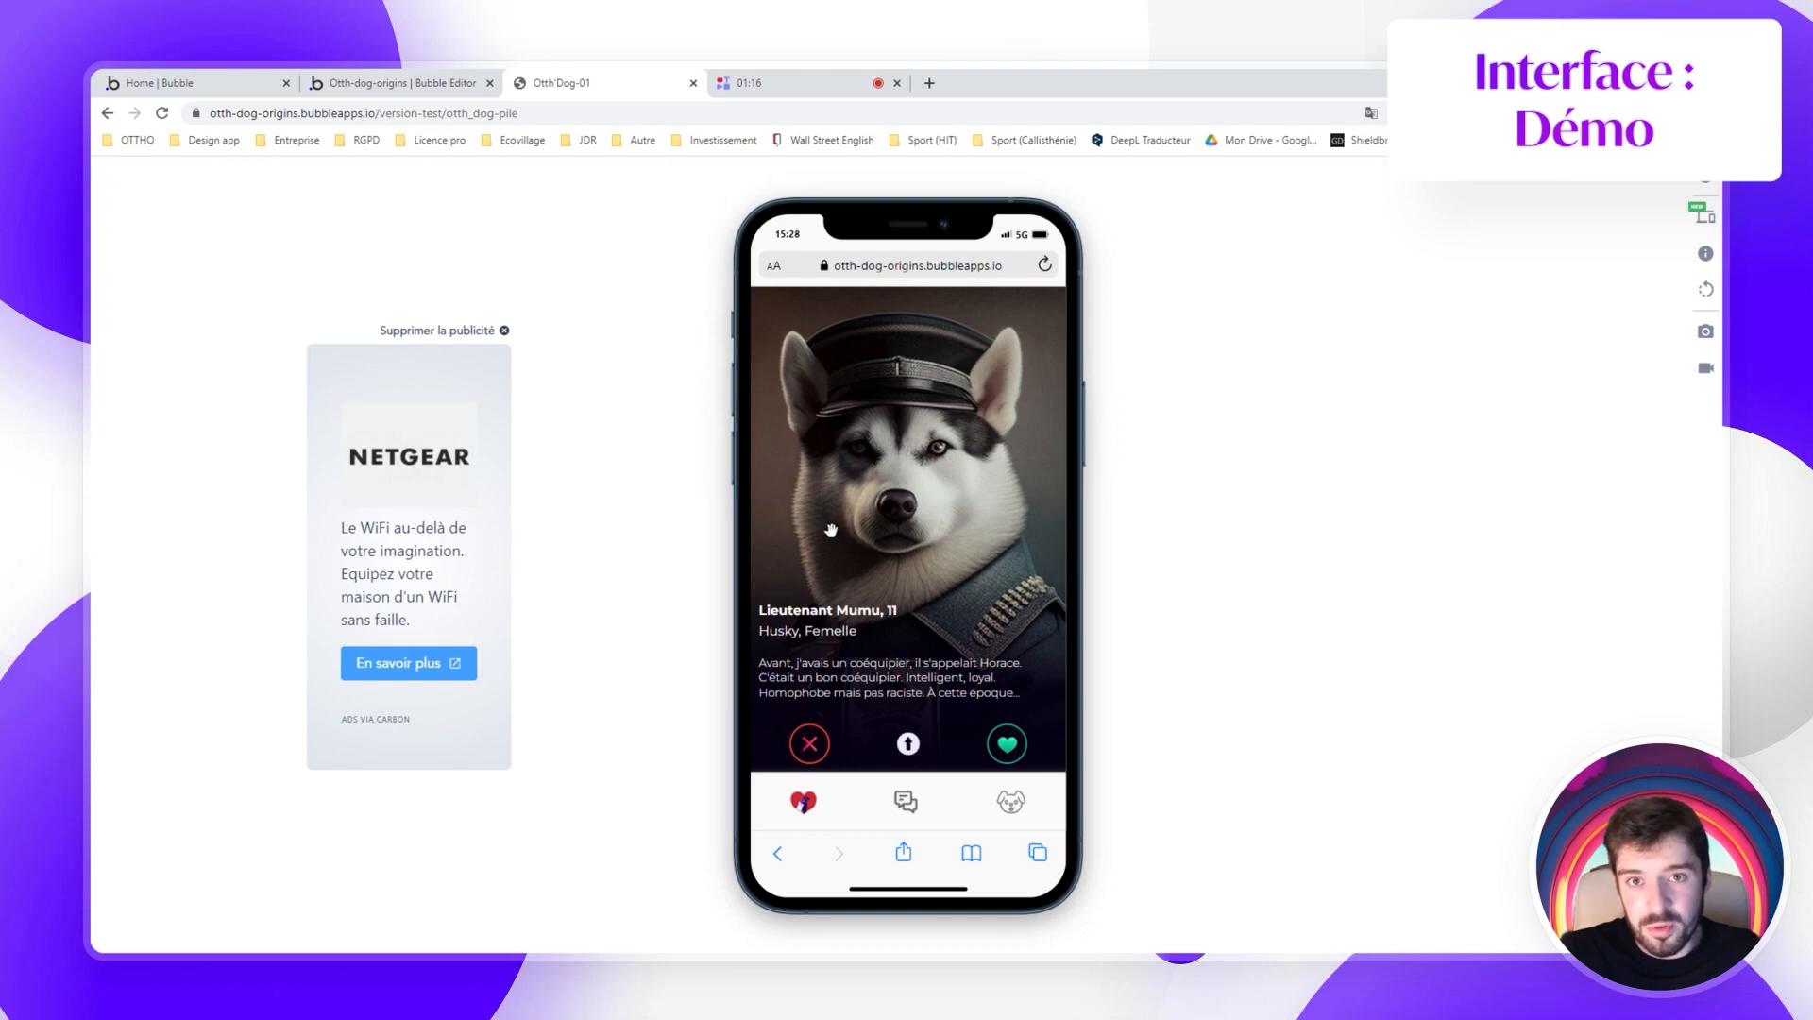
pyautogui.moveTo(832, 533); pyautogui.dragTo(883, 496)
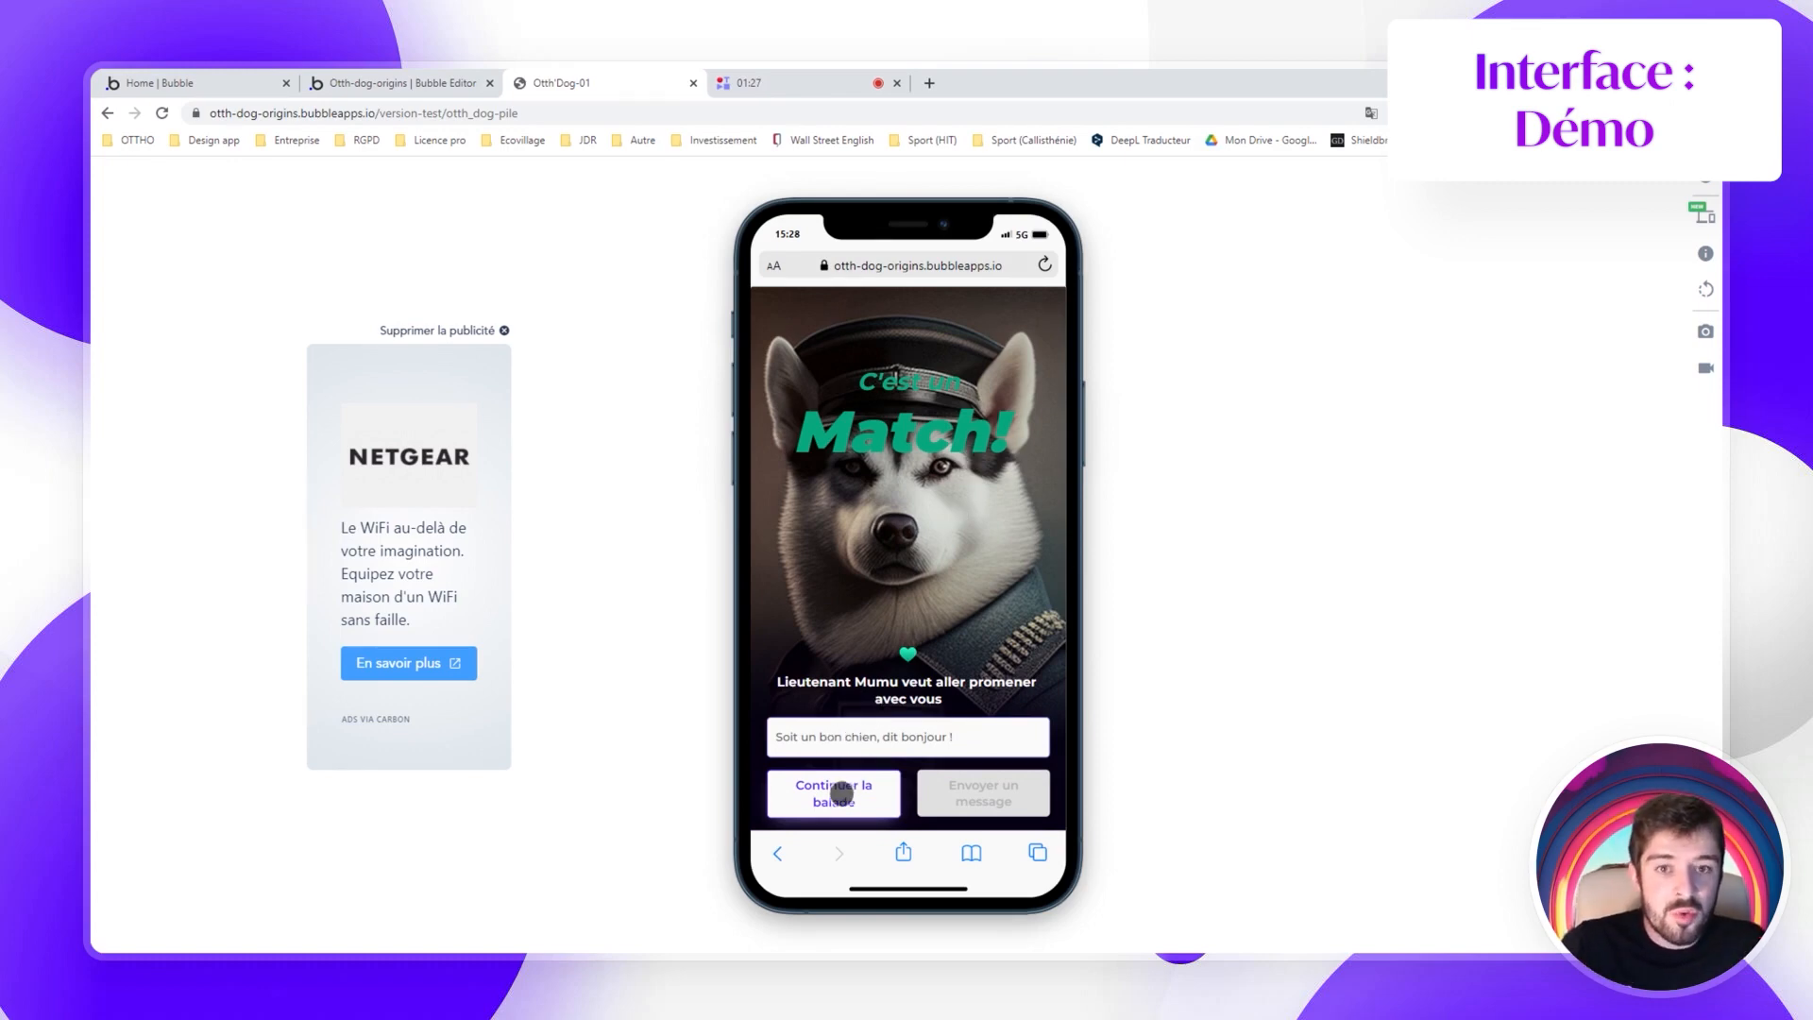
pyautogui.click(834, 792)
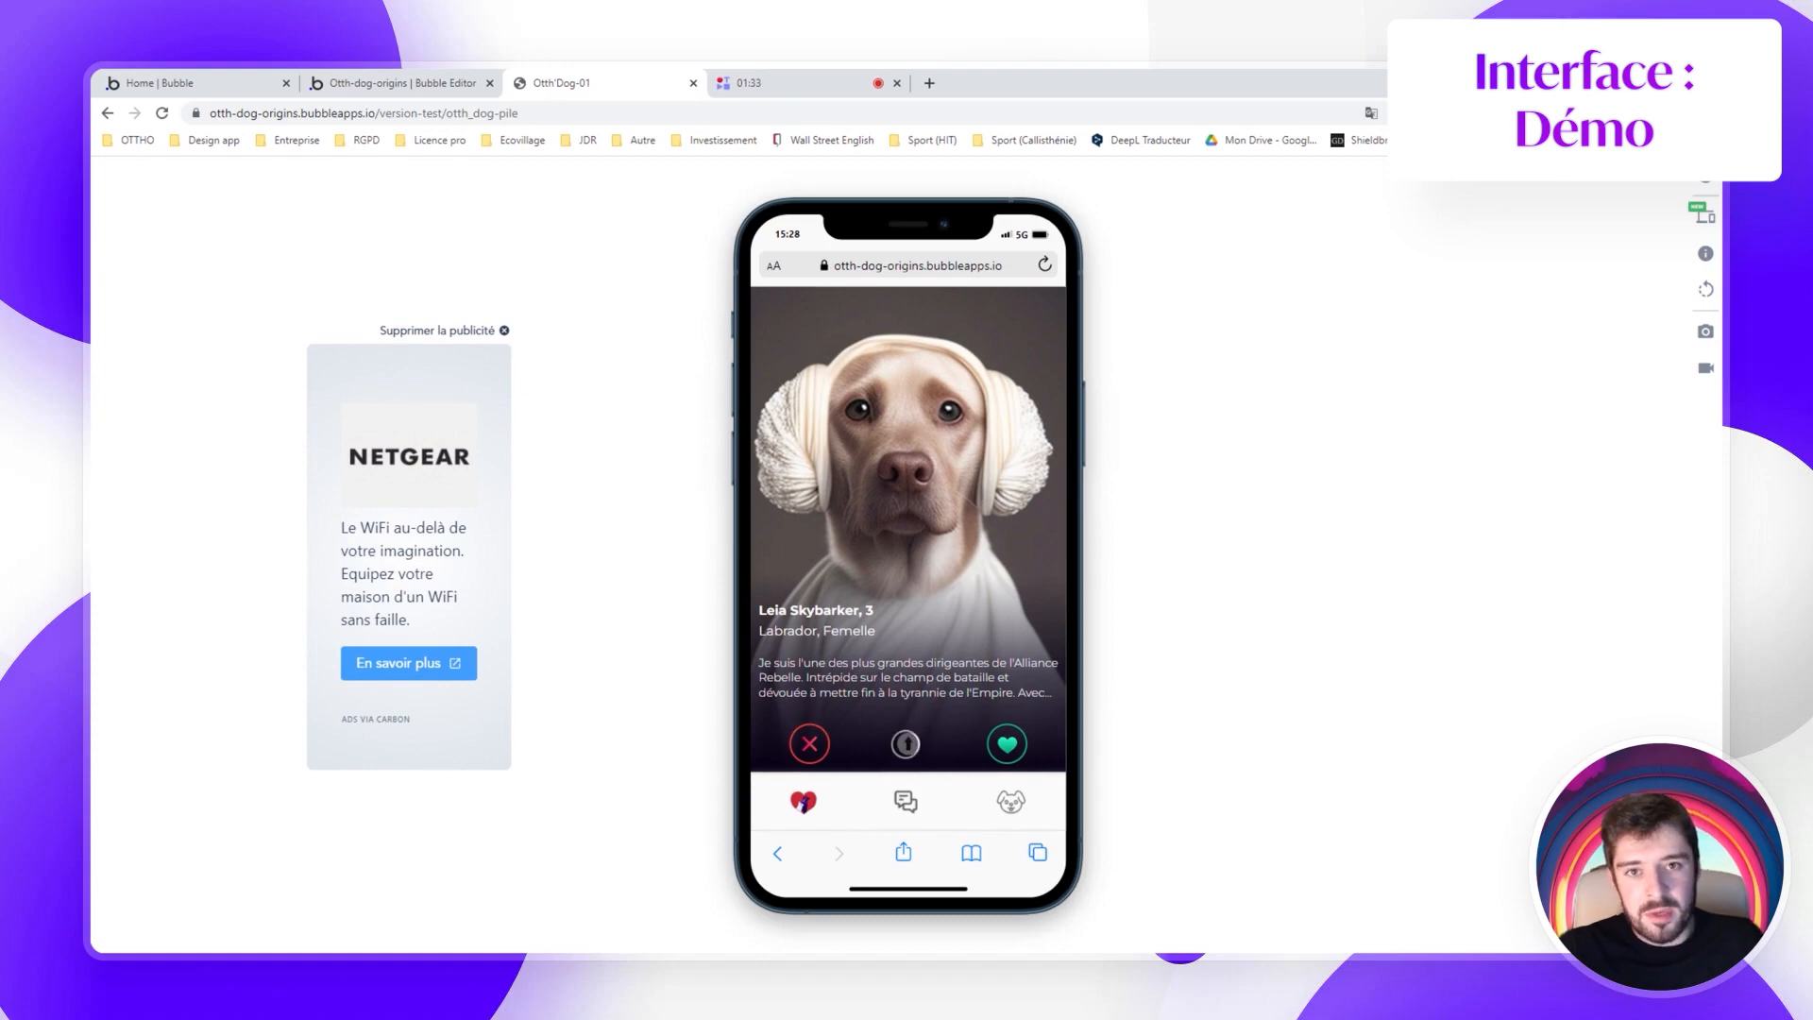
pyautogui.click(909, 744)
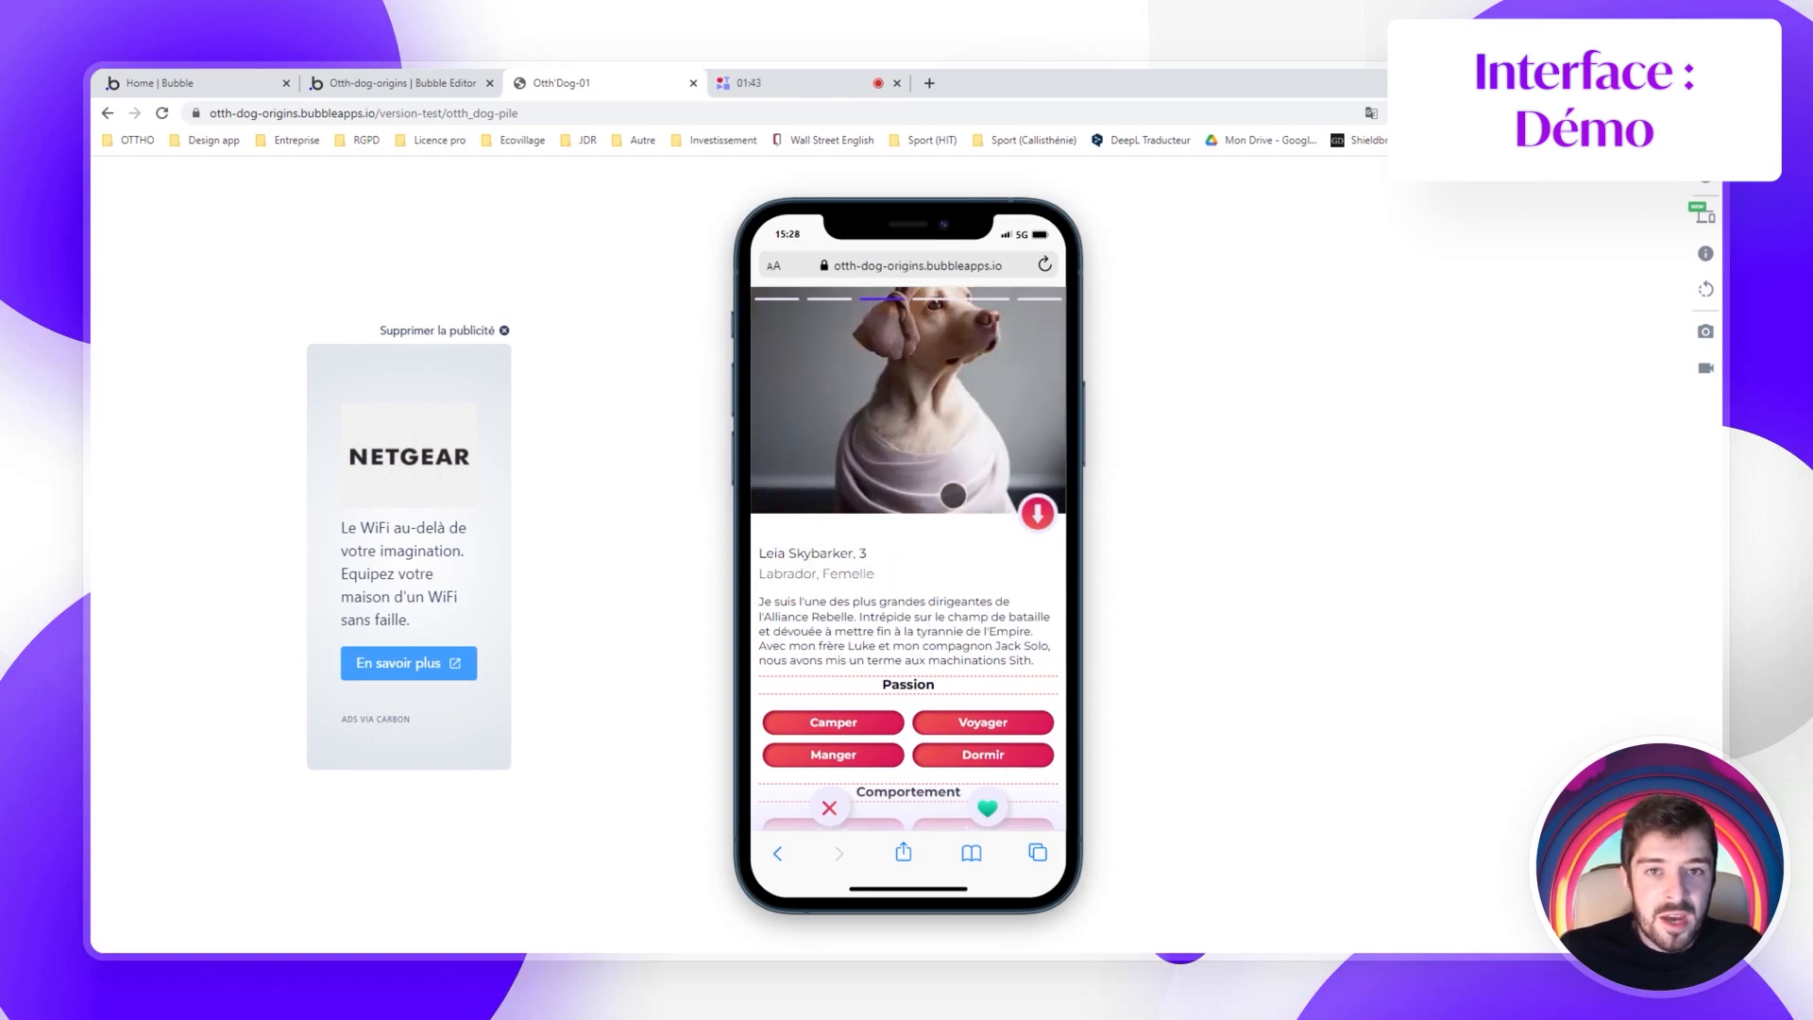
pyautogui.moveTo(996, 397); pyautogui.dragTo(958, 416)
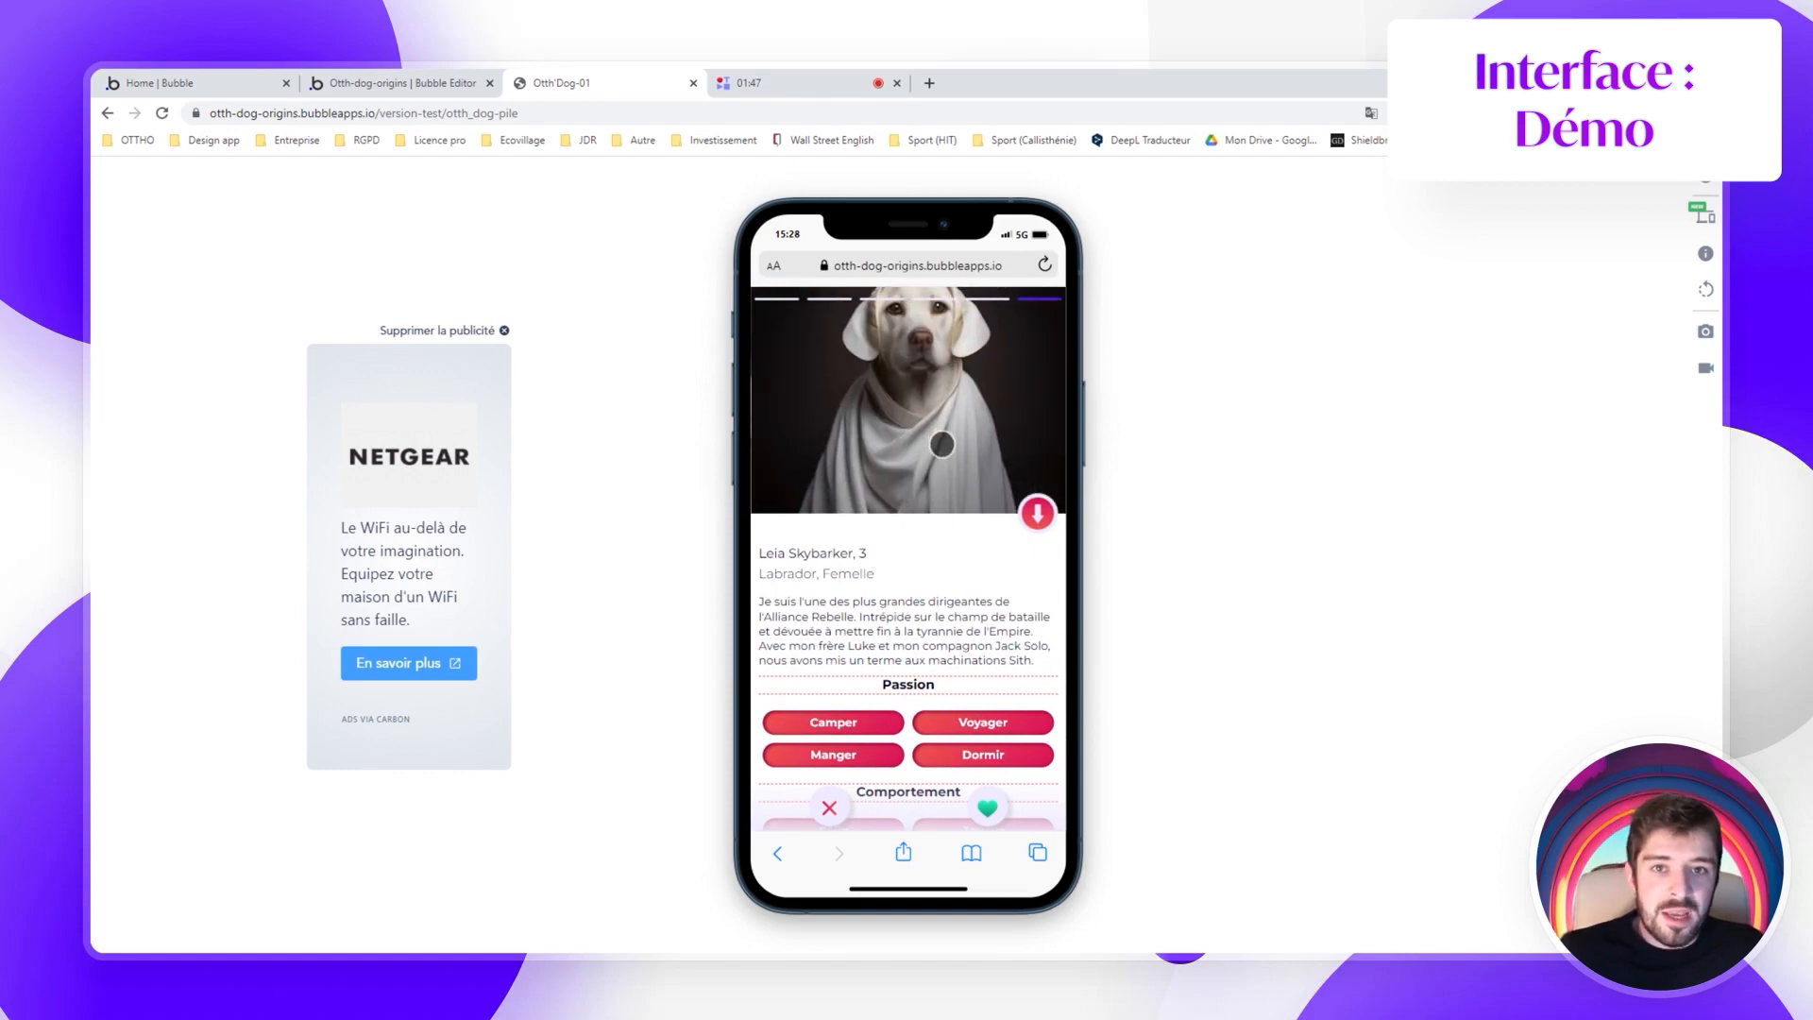
pyautogui.scroll(-1, 941, 444)
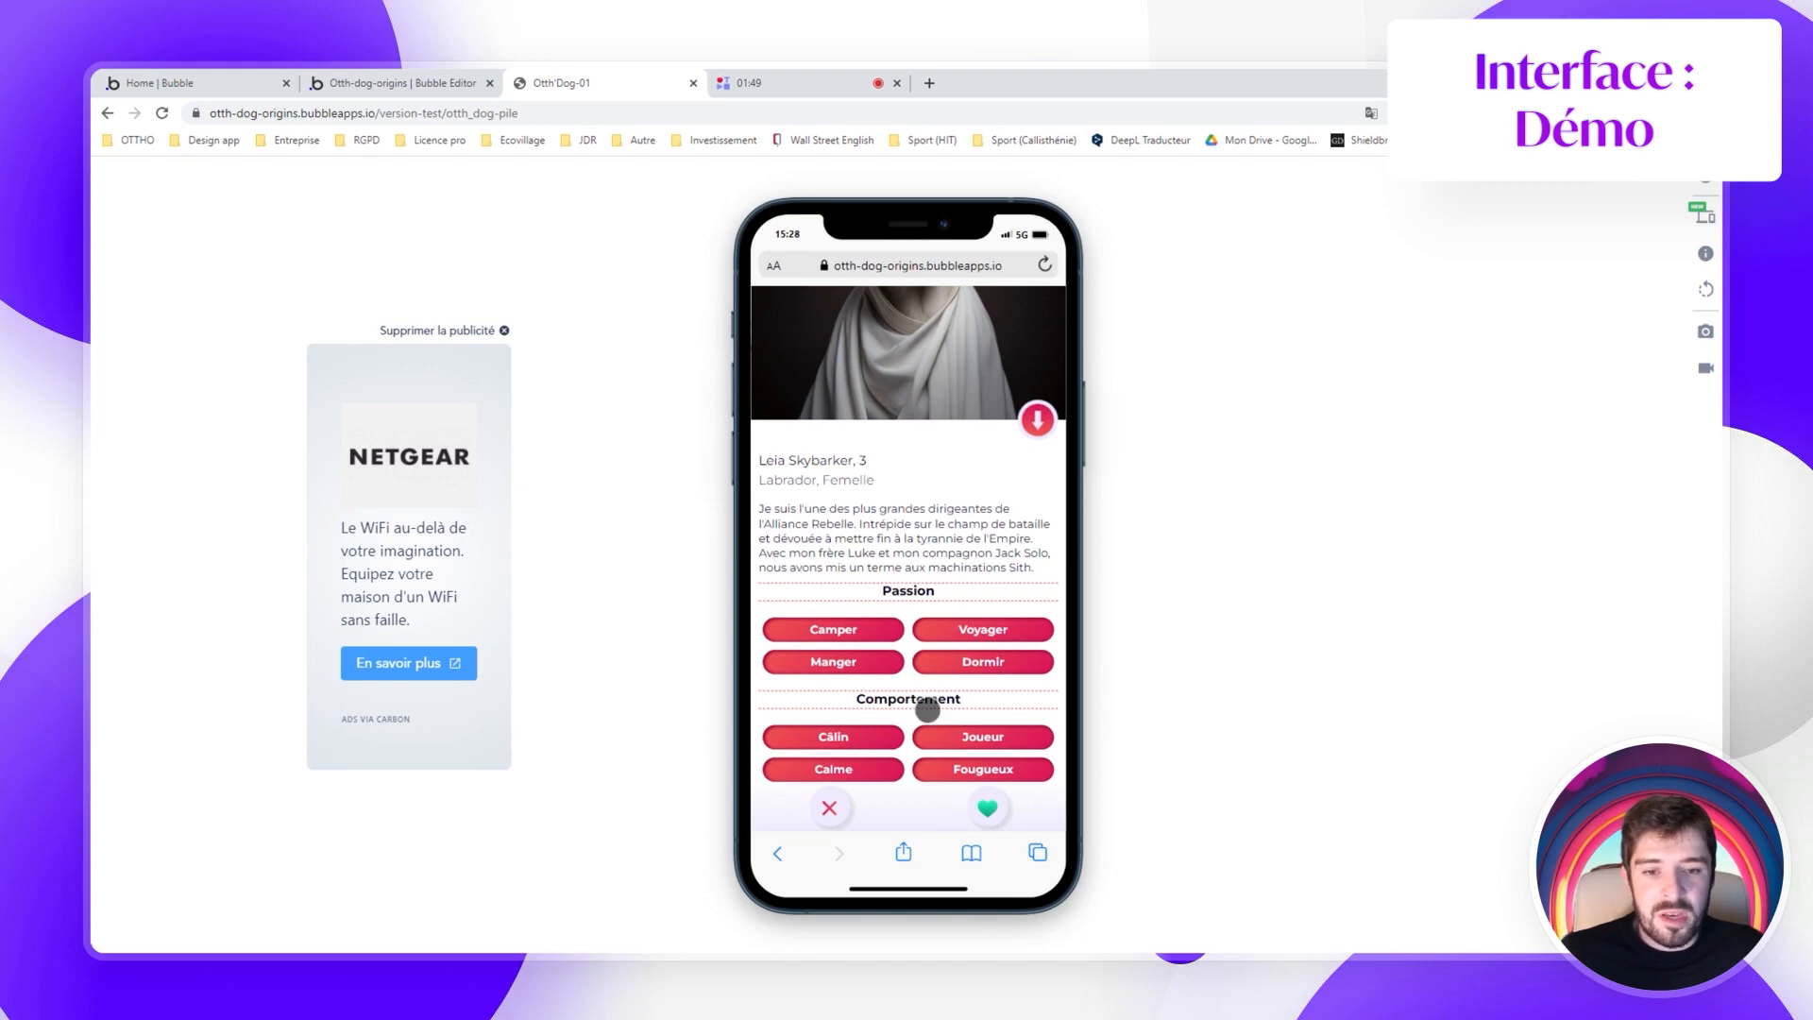
pyautogui.scroll(1, 956, 663)
pyautogui.click(988, 807)
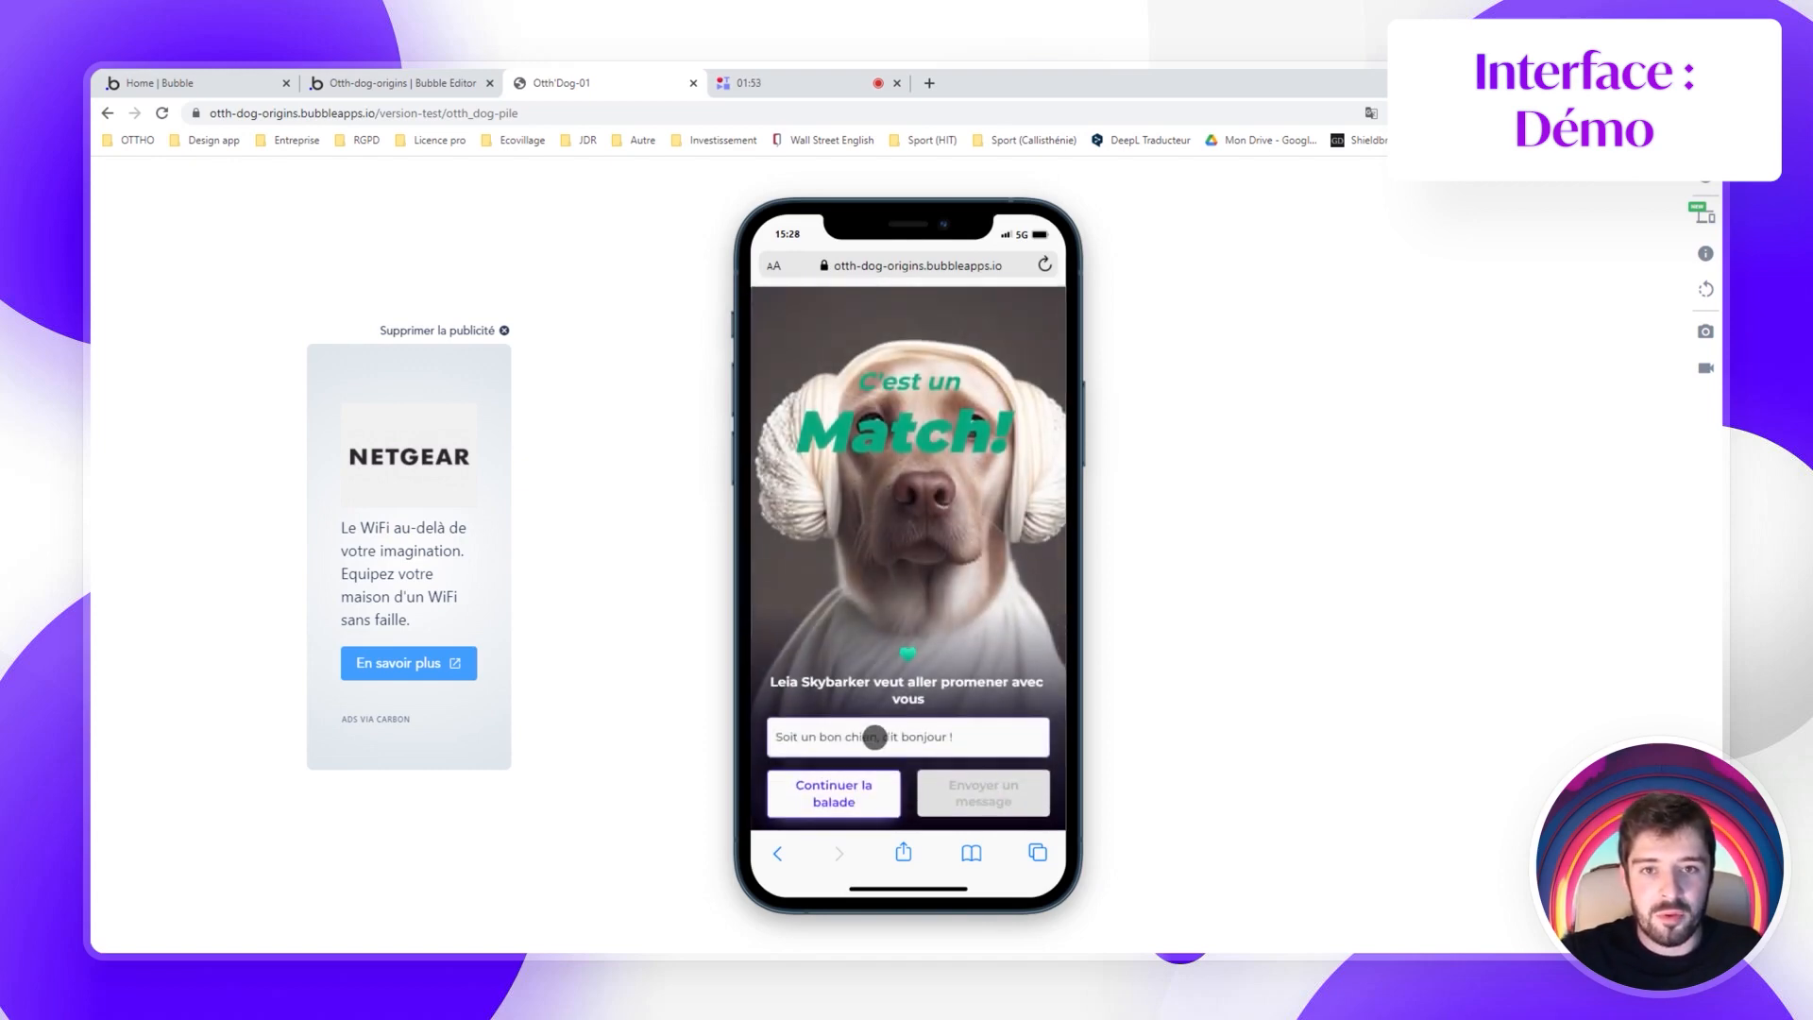
# Send the message "Hello Leia !!!" to the new Labrador match
pyautogui.click(871, 736)
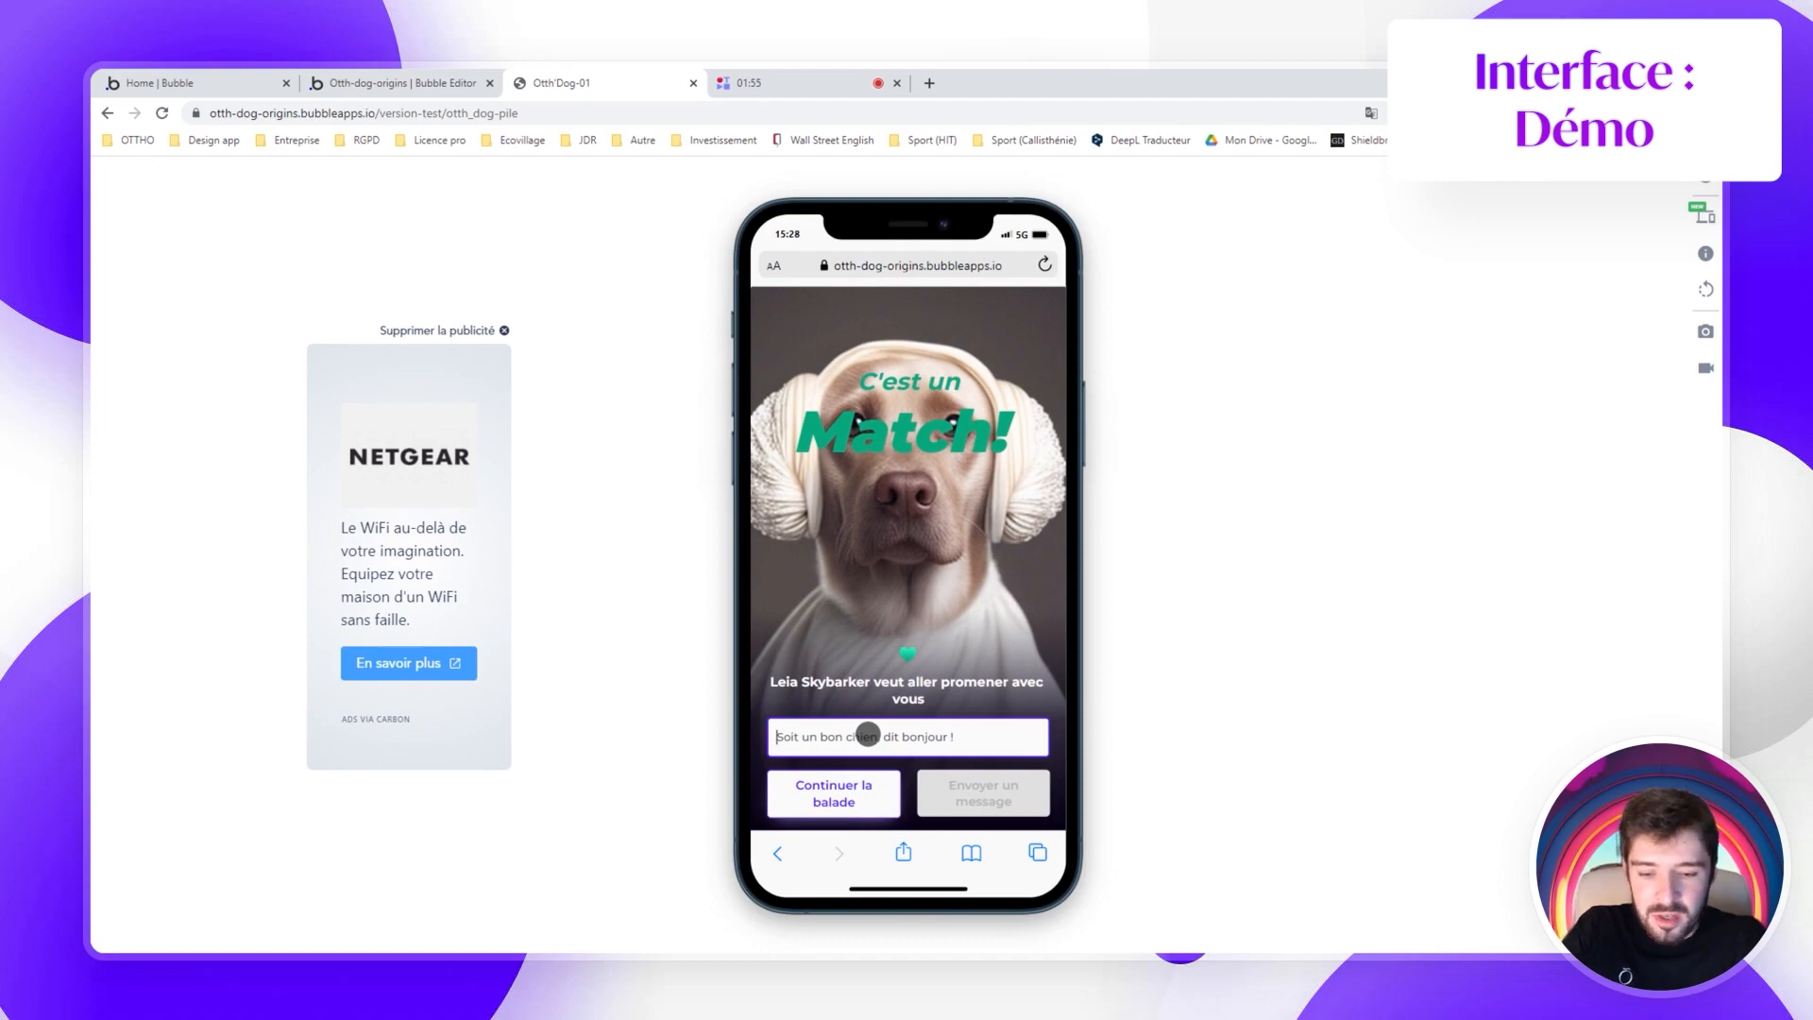
pyautogui.write('Hello Leia !!!')
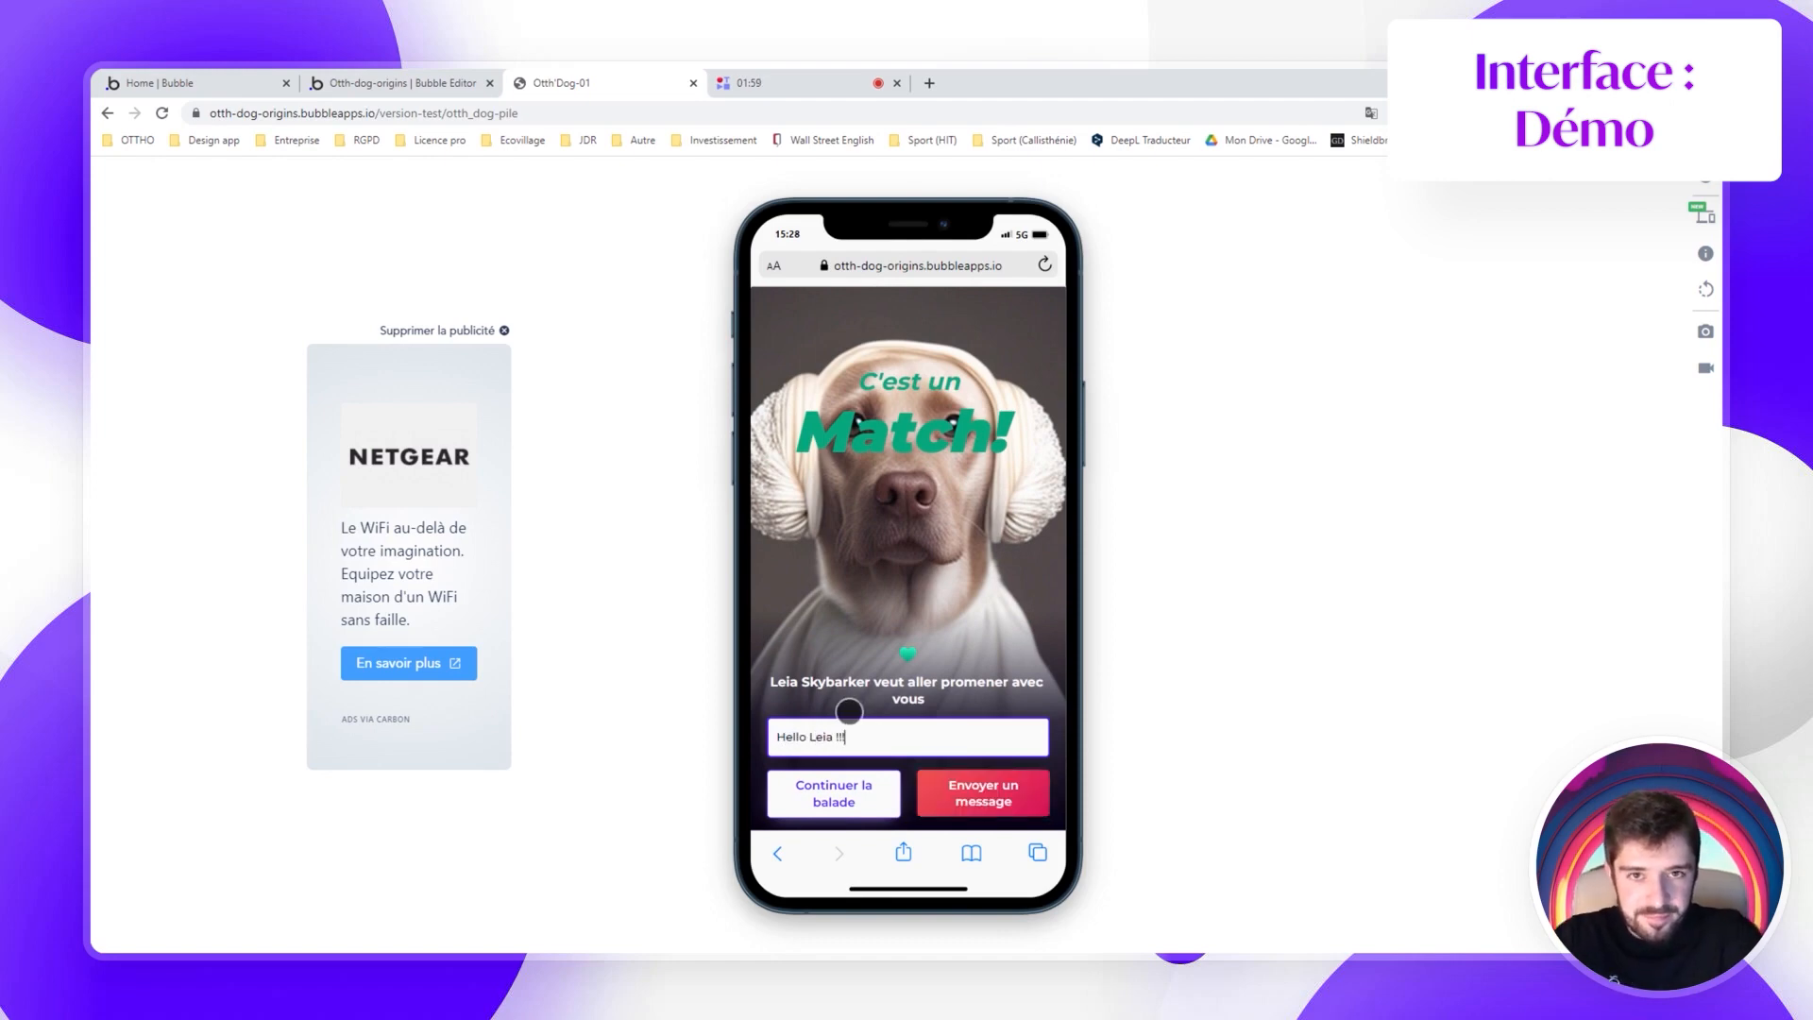
pyautogui.click(969, 798)
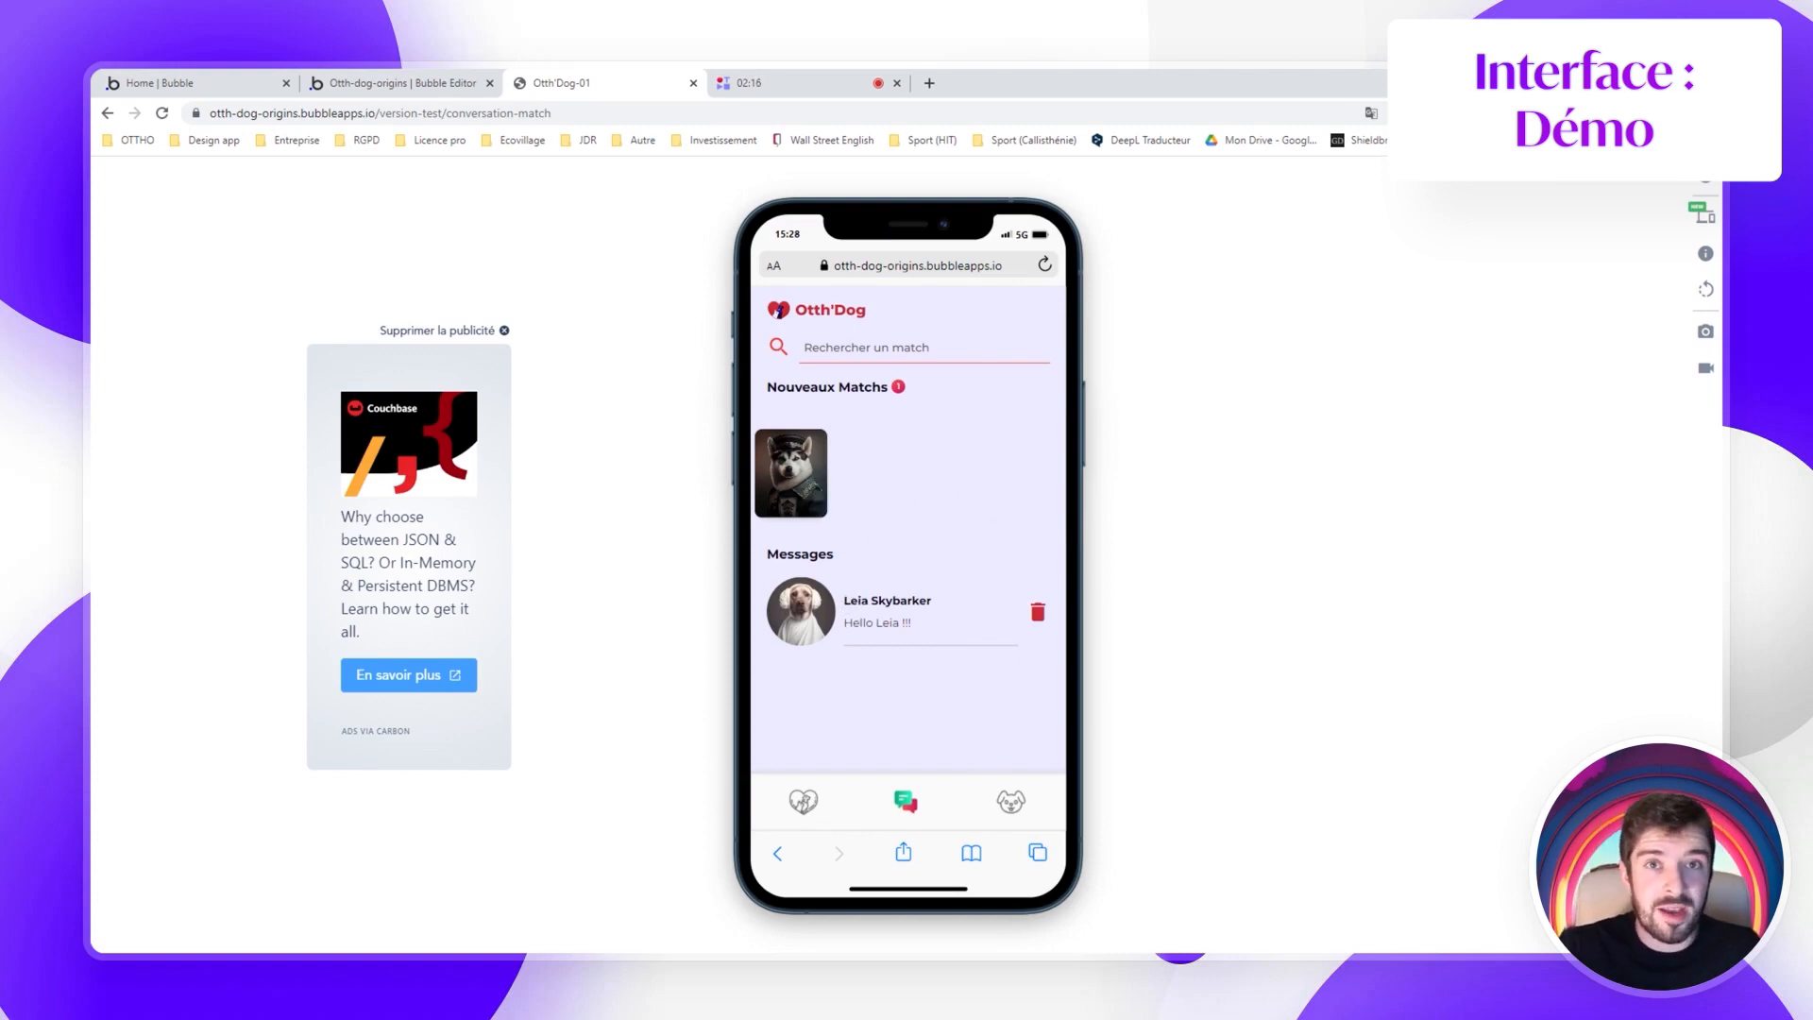
# Open the Labrador's conversation, join the proposed video call and switch the camera off and back on
pyautogui.click(867, 617)
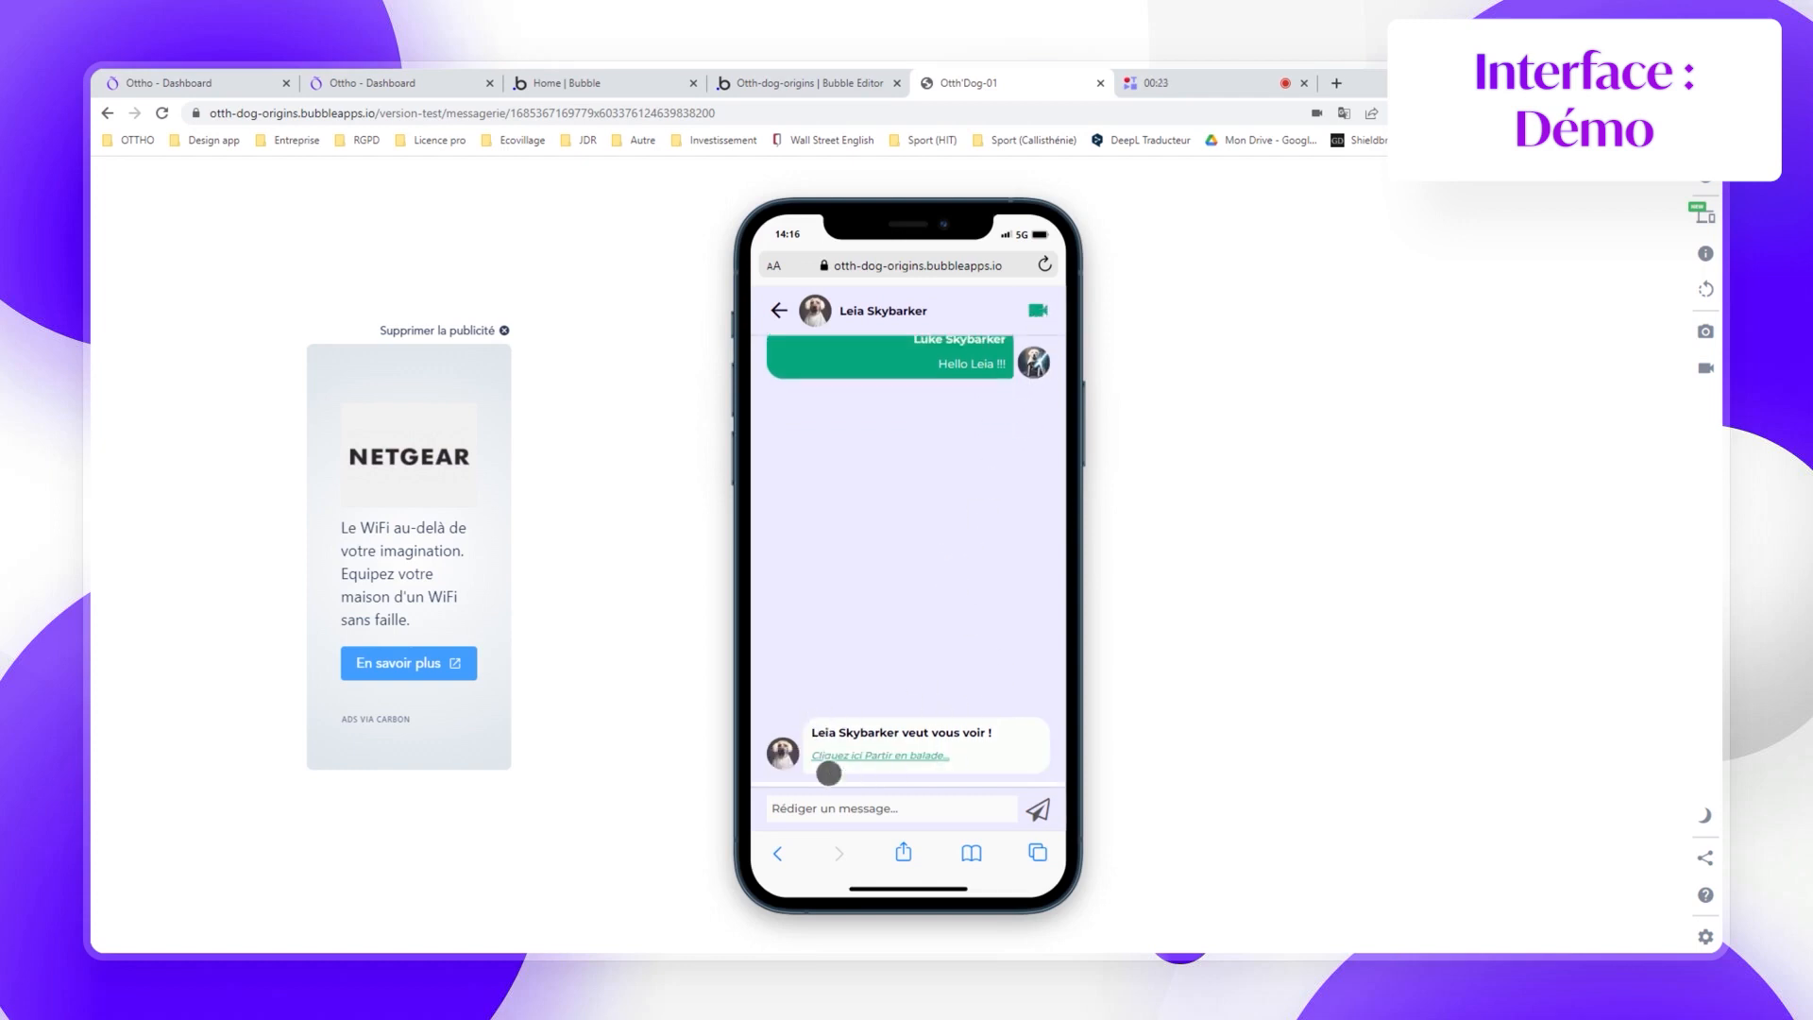
pyautogui.click(910, 750)
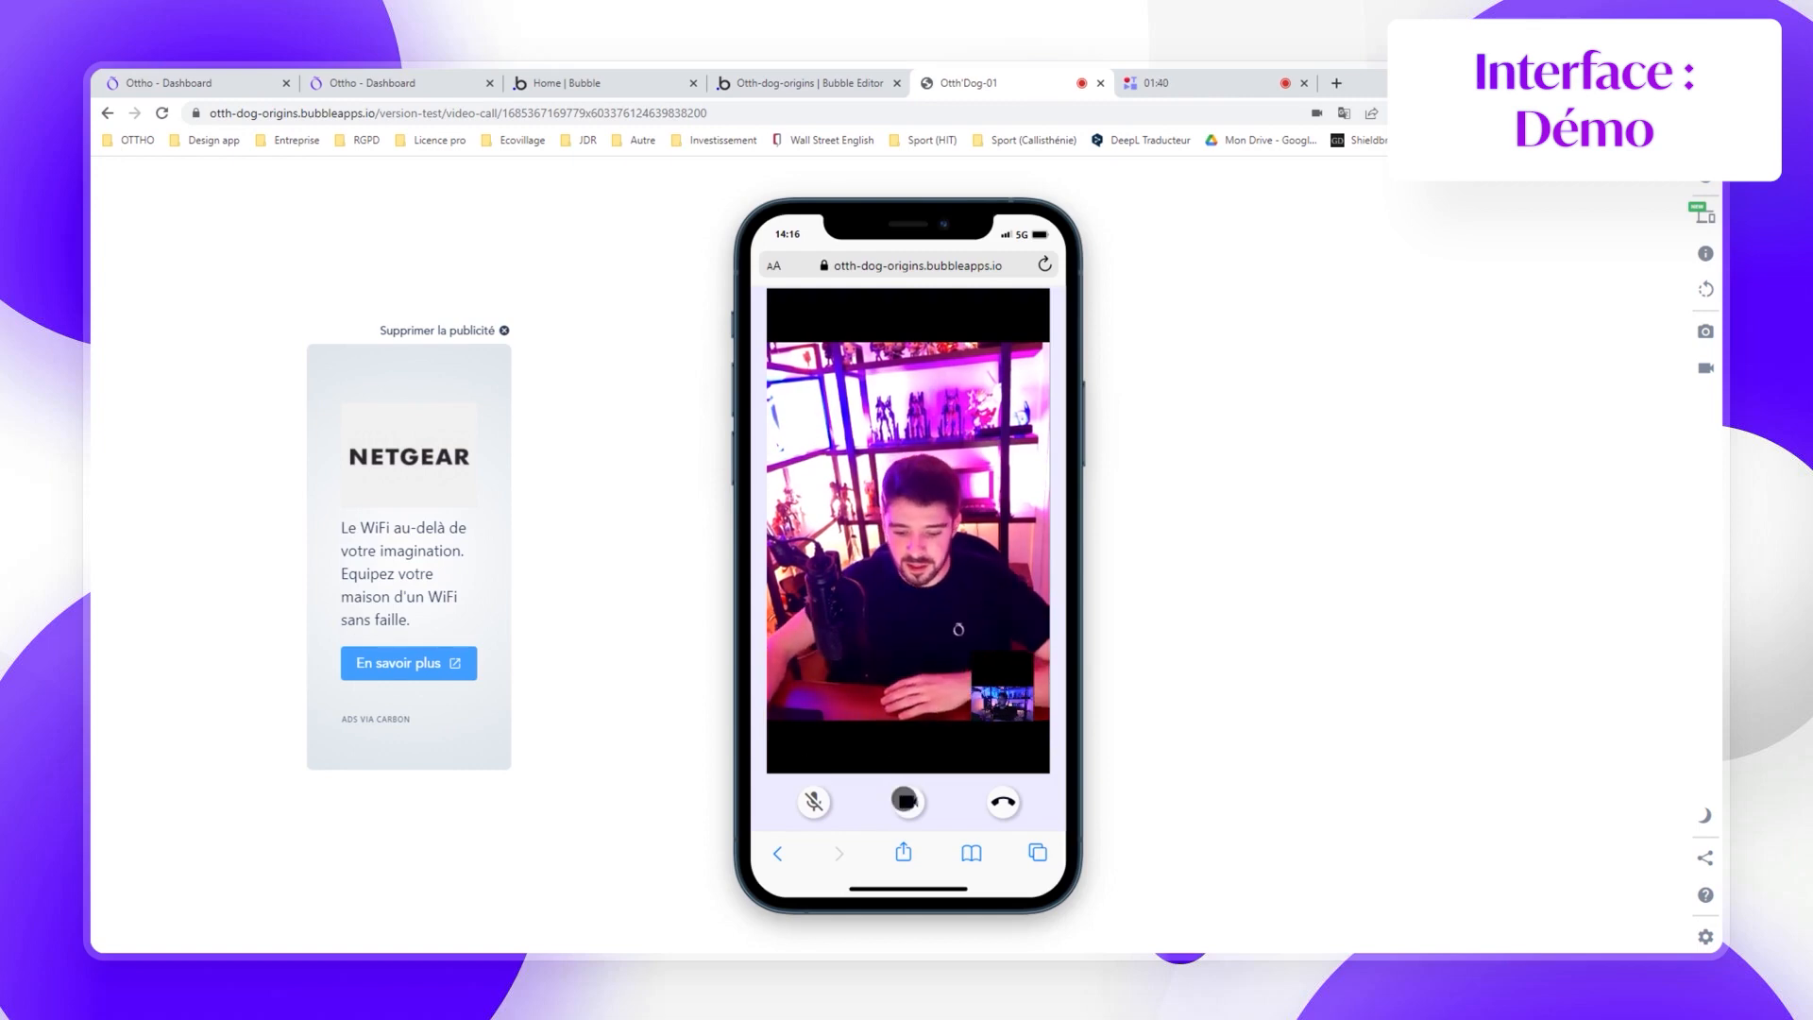
pyautogui.click(904, 800)
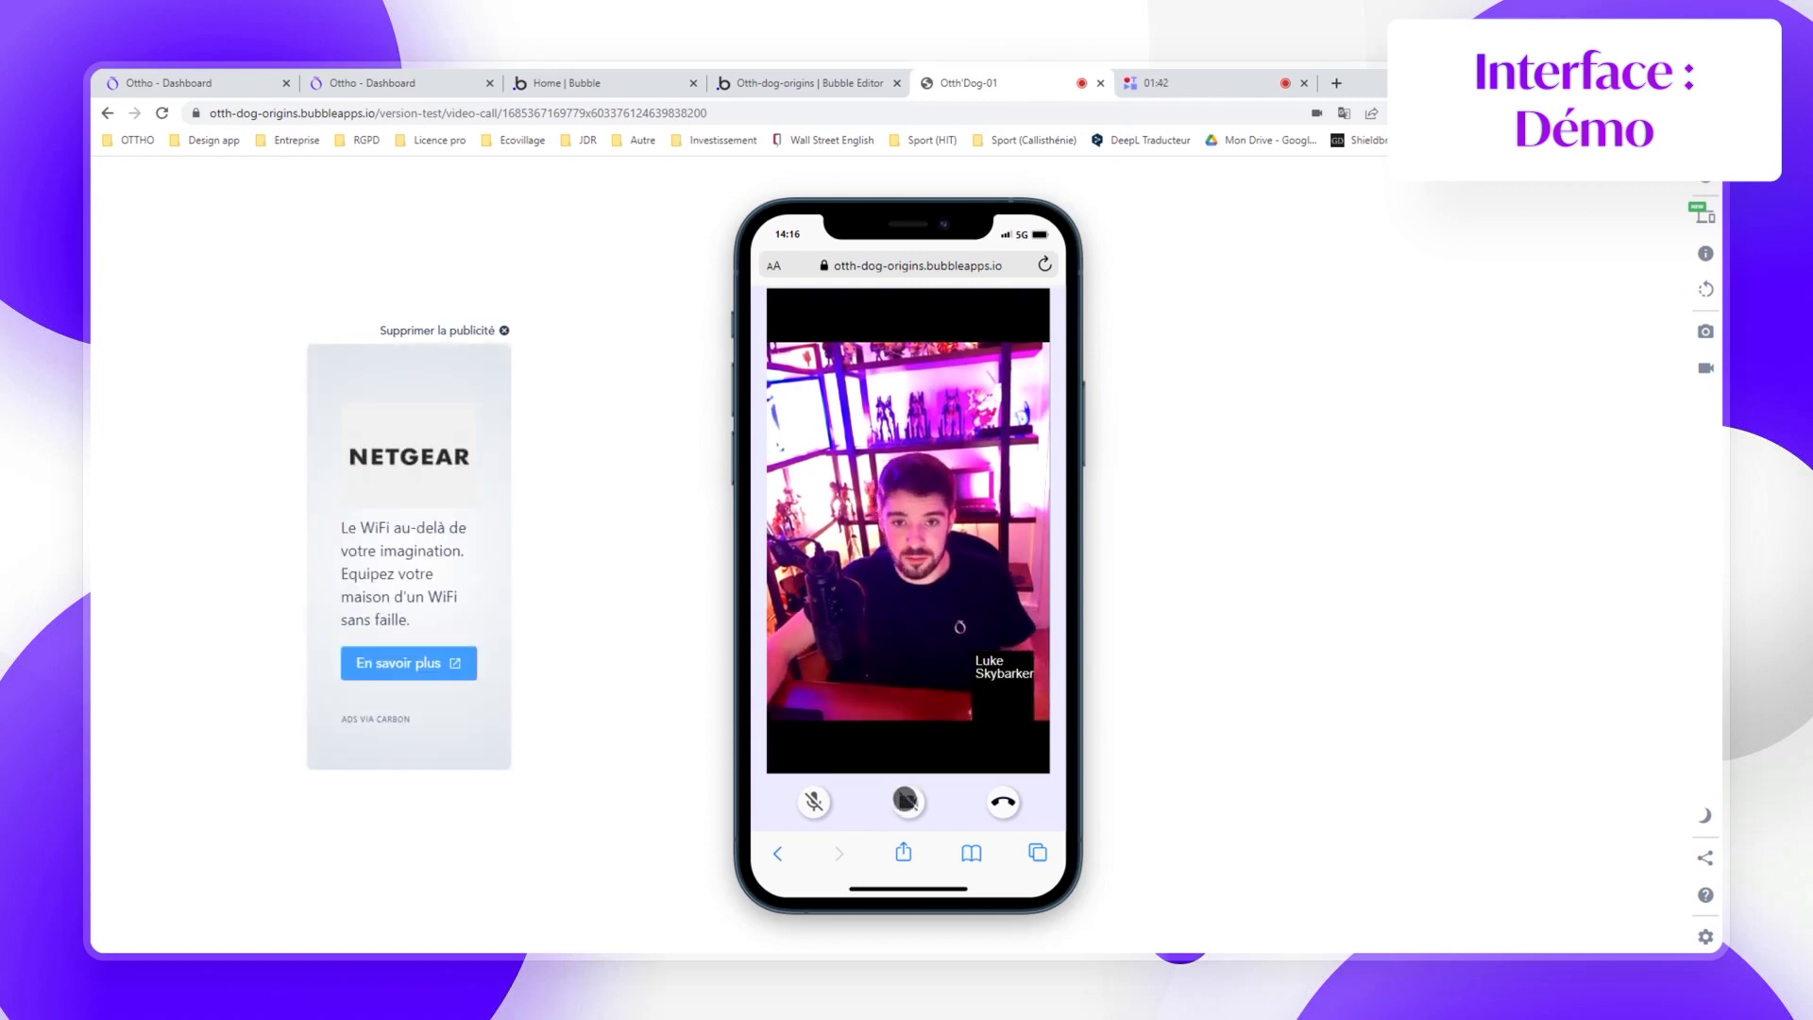
pyautogui.click(905, 800)
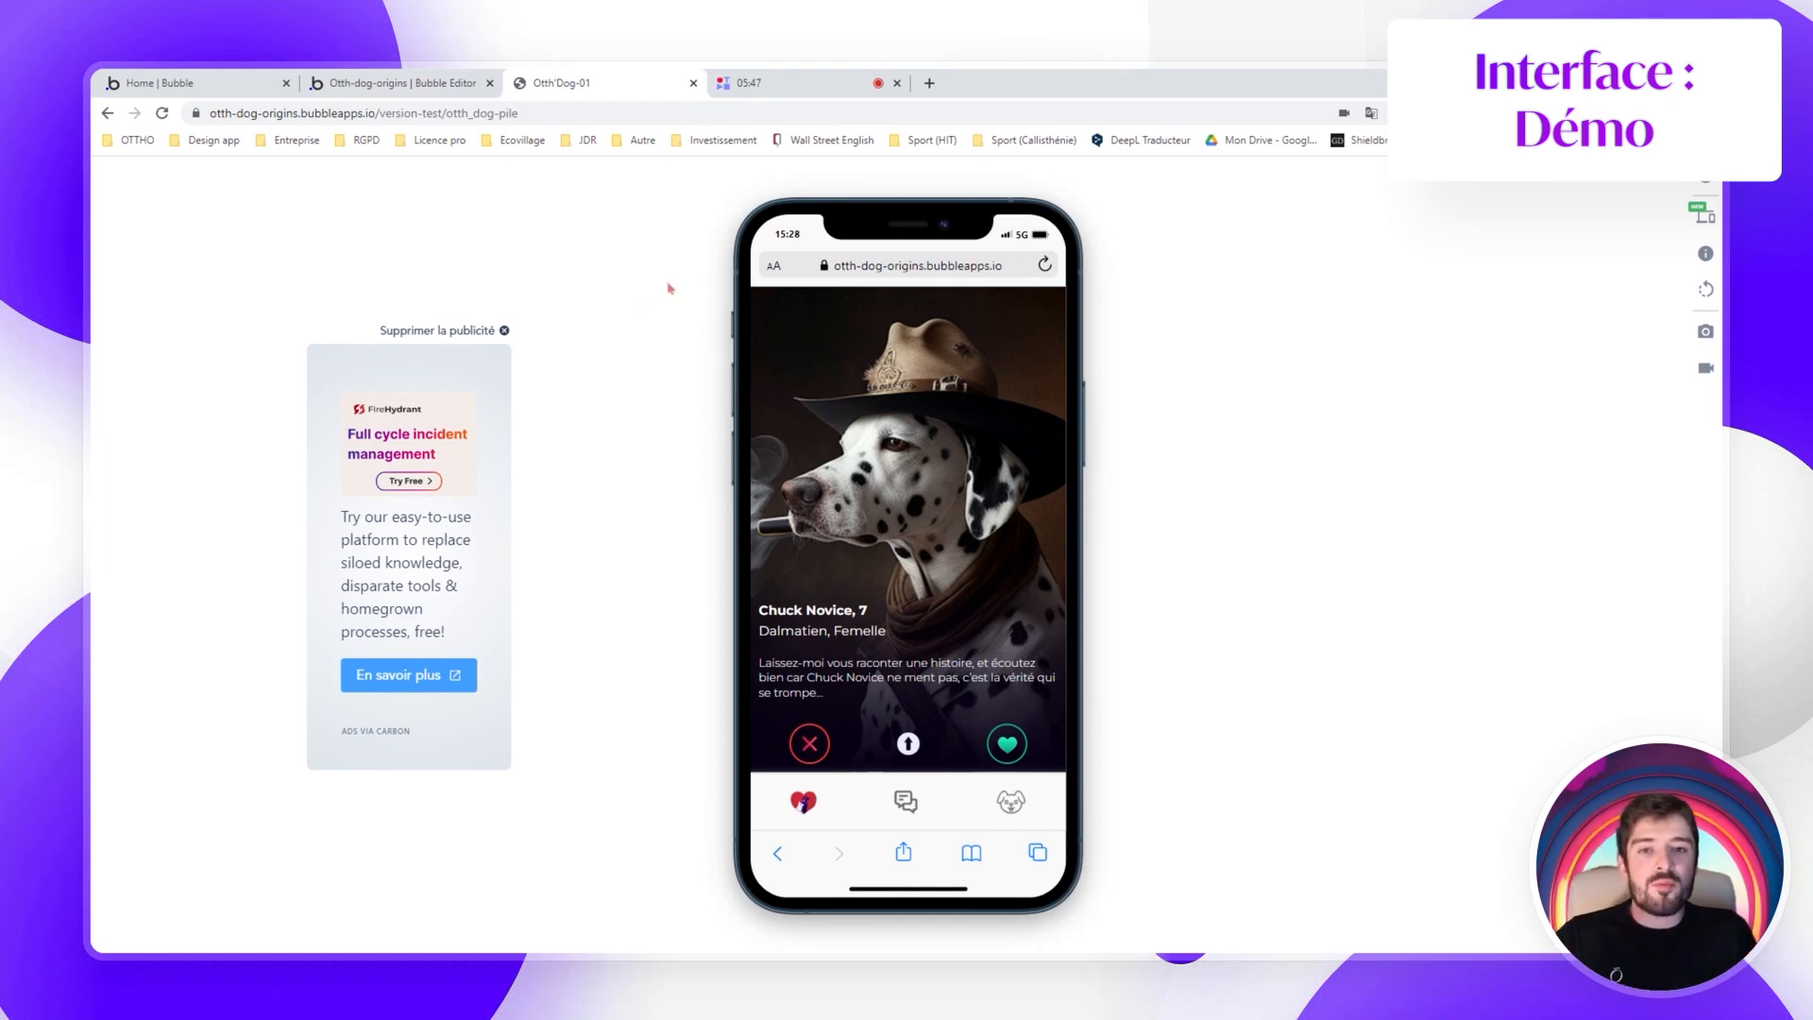
# Swipe through dog cards, liking the spitz Pipa and rejecting the spitz Elle, and check the liked and disliked profile lists
pyautogui.moveTo(839, 555)
pyautogui.mouseDown()
pyautogui.moveTo(855, 566)
pyautogui.moveTo(754, 543)
pyautogui.moveTo(838, 547)
pyautogui.mouseUp()
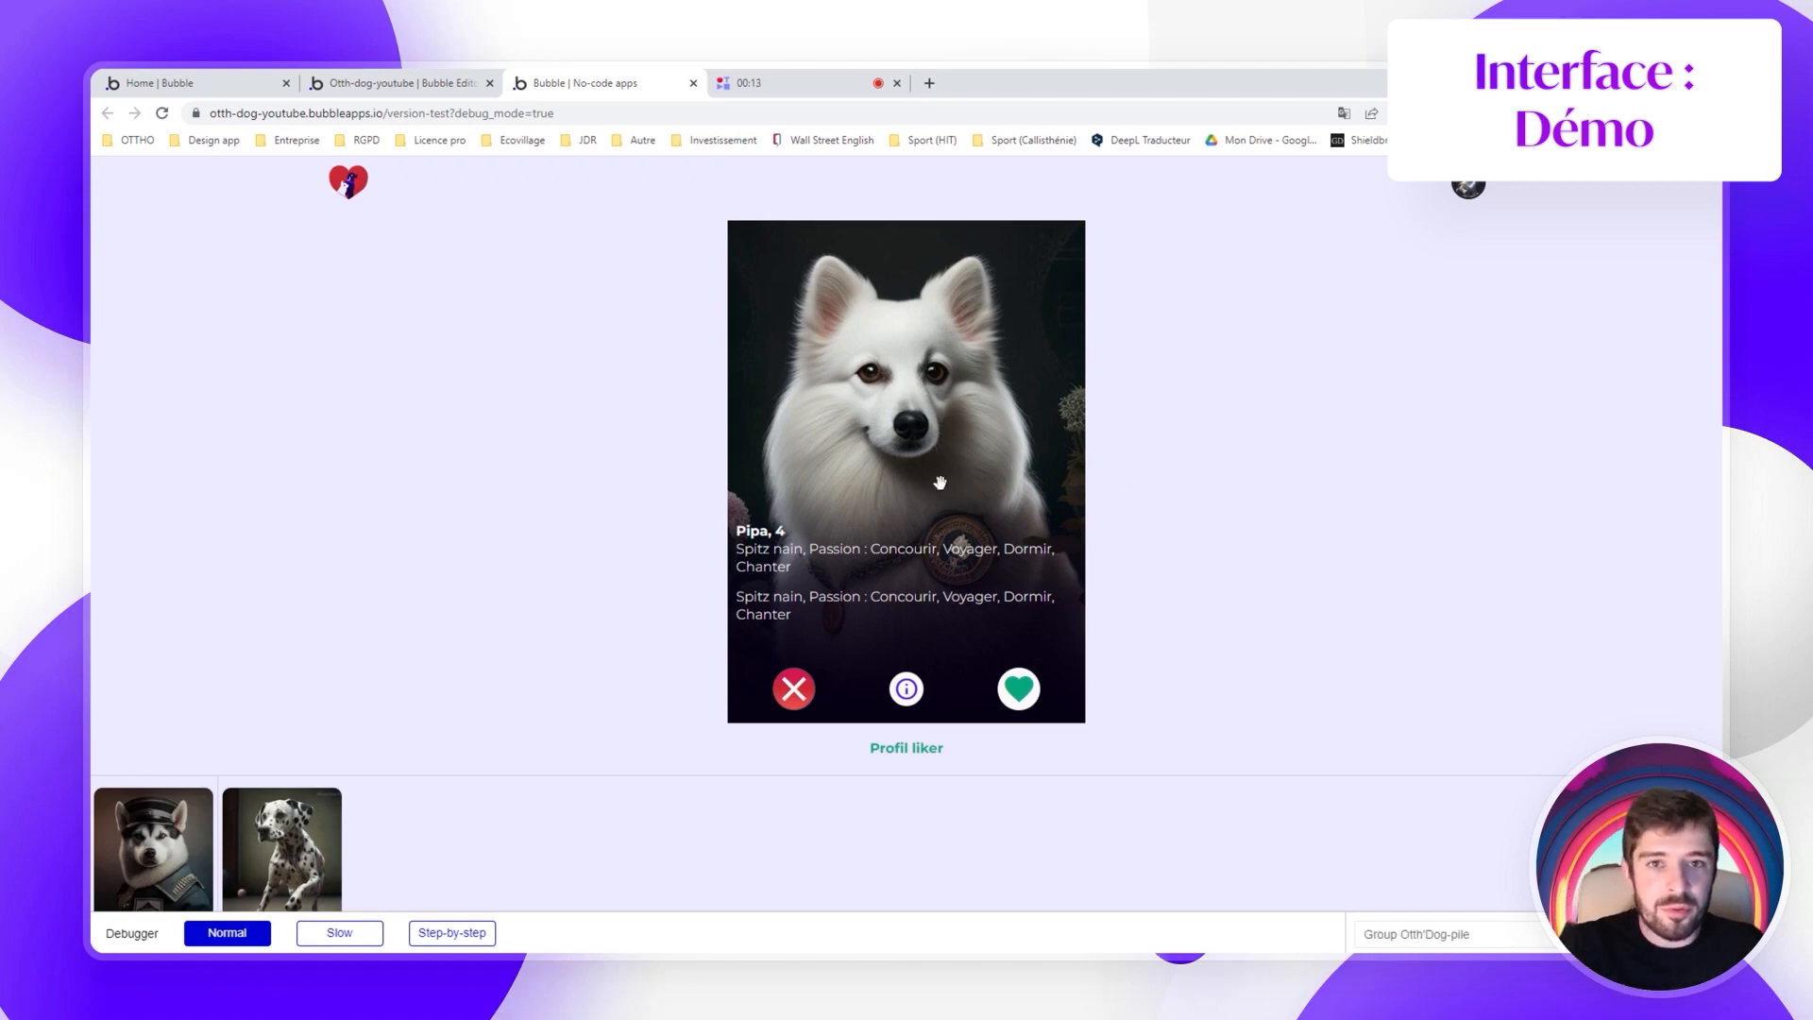
pyautogui.moveTo(939, 482); pyautogui.dragTo(1047, 465)
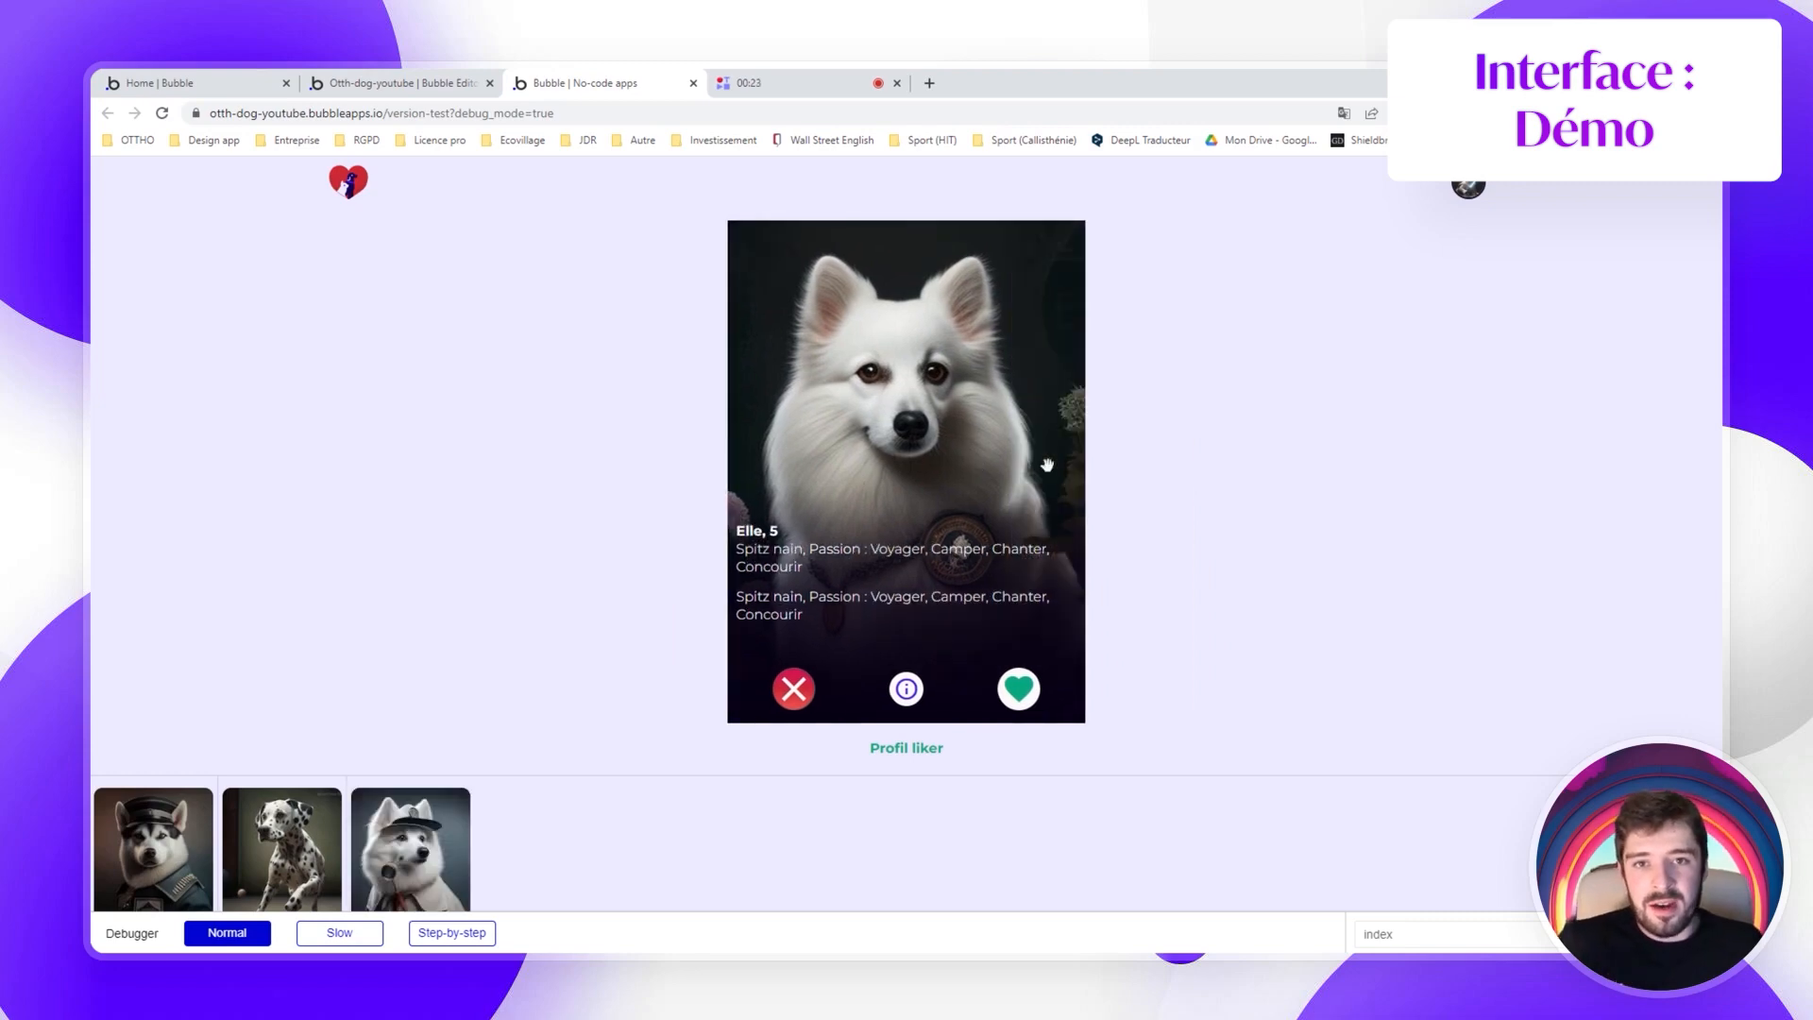
pyautogui.scroll(-3, 620, 635)
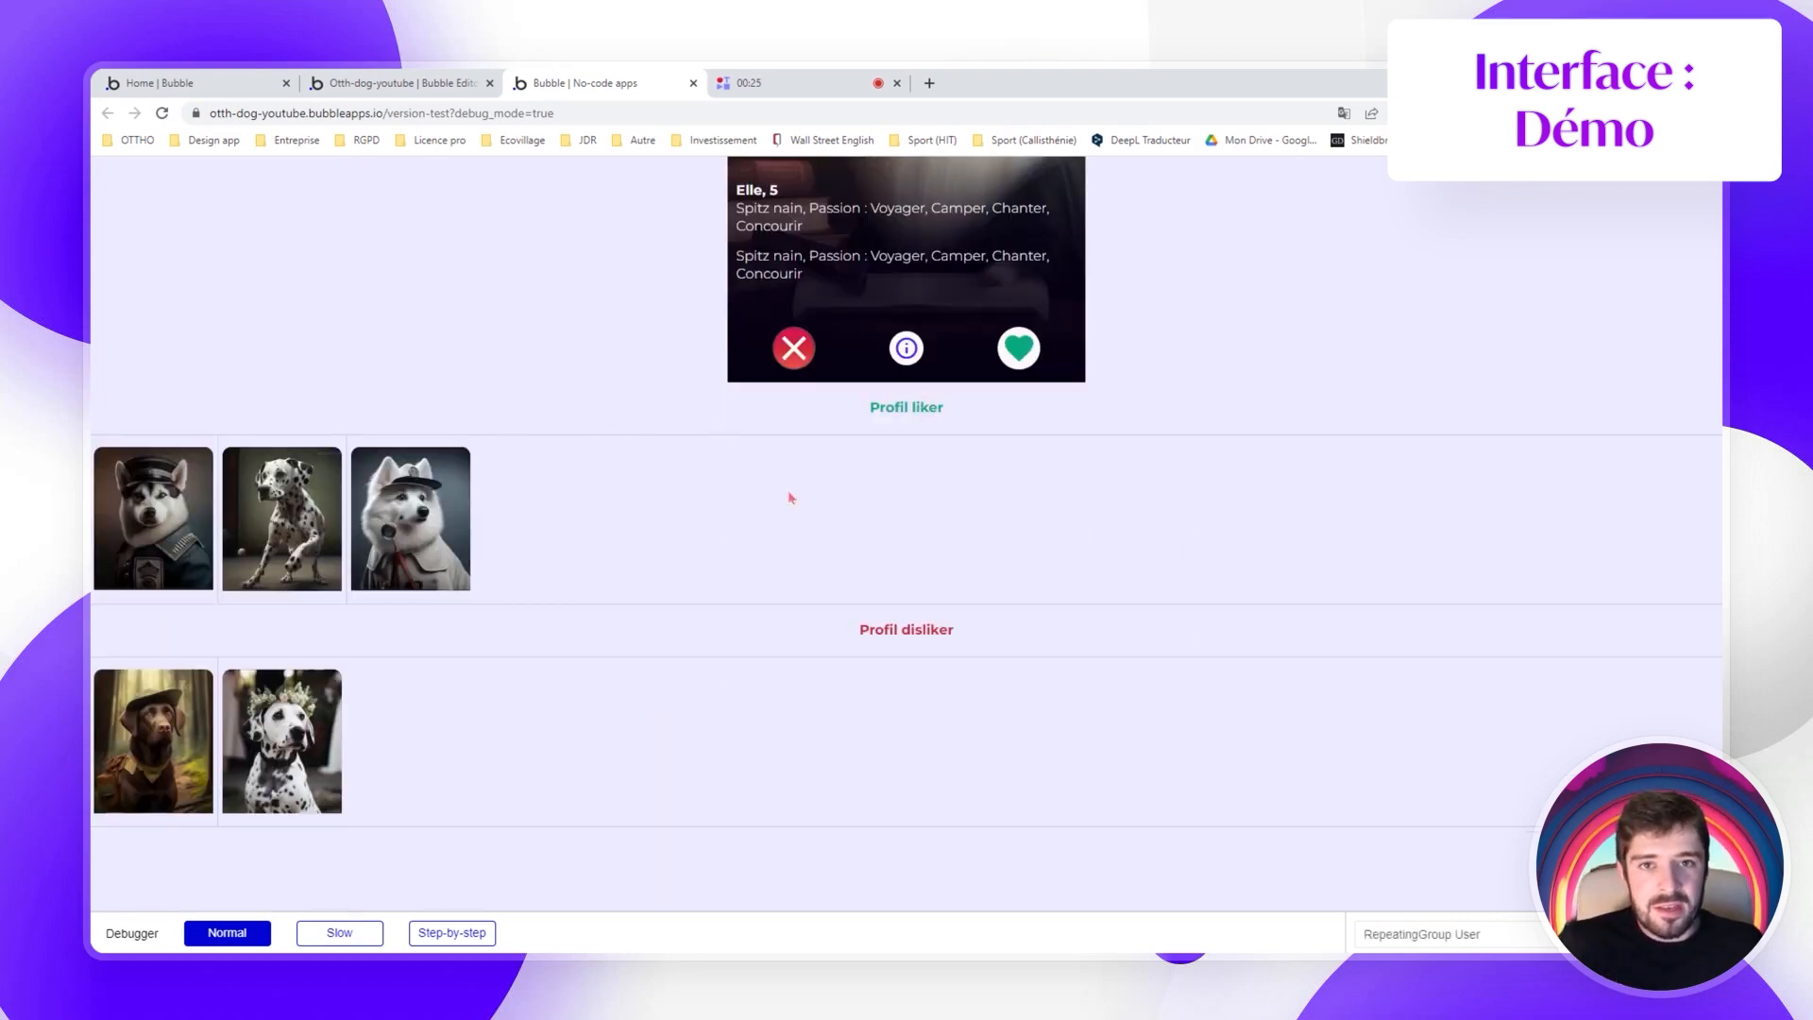
pyautogui.scroll(4, 791, 498)
pyautogui.moveTo(954, 467); pyautogui.dragTo(841, 418)
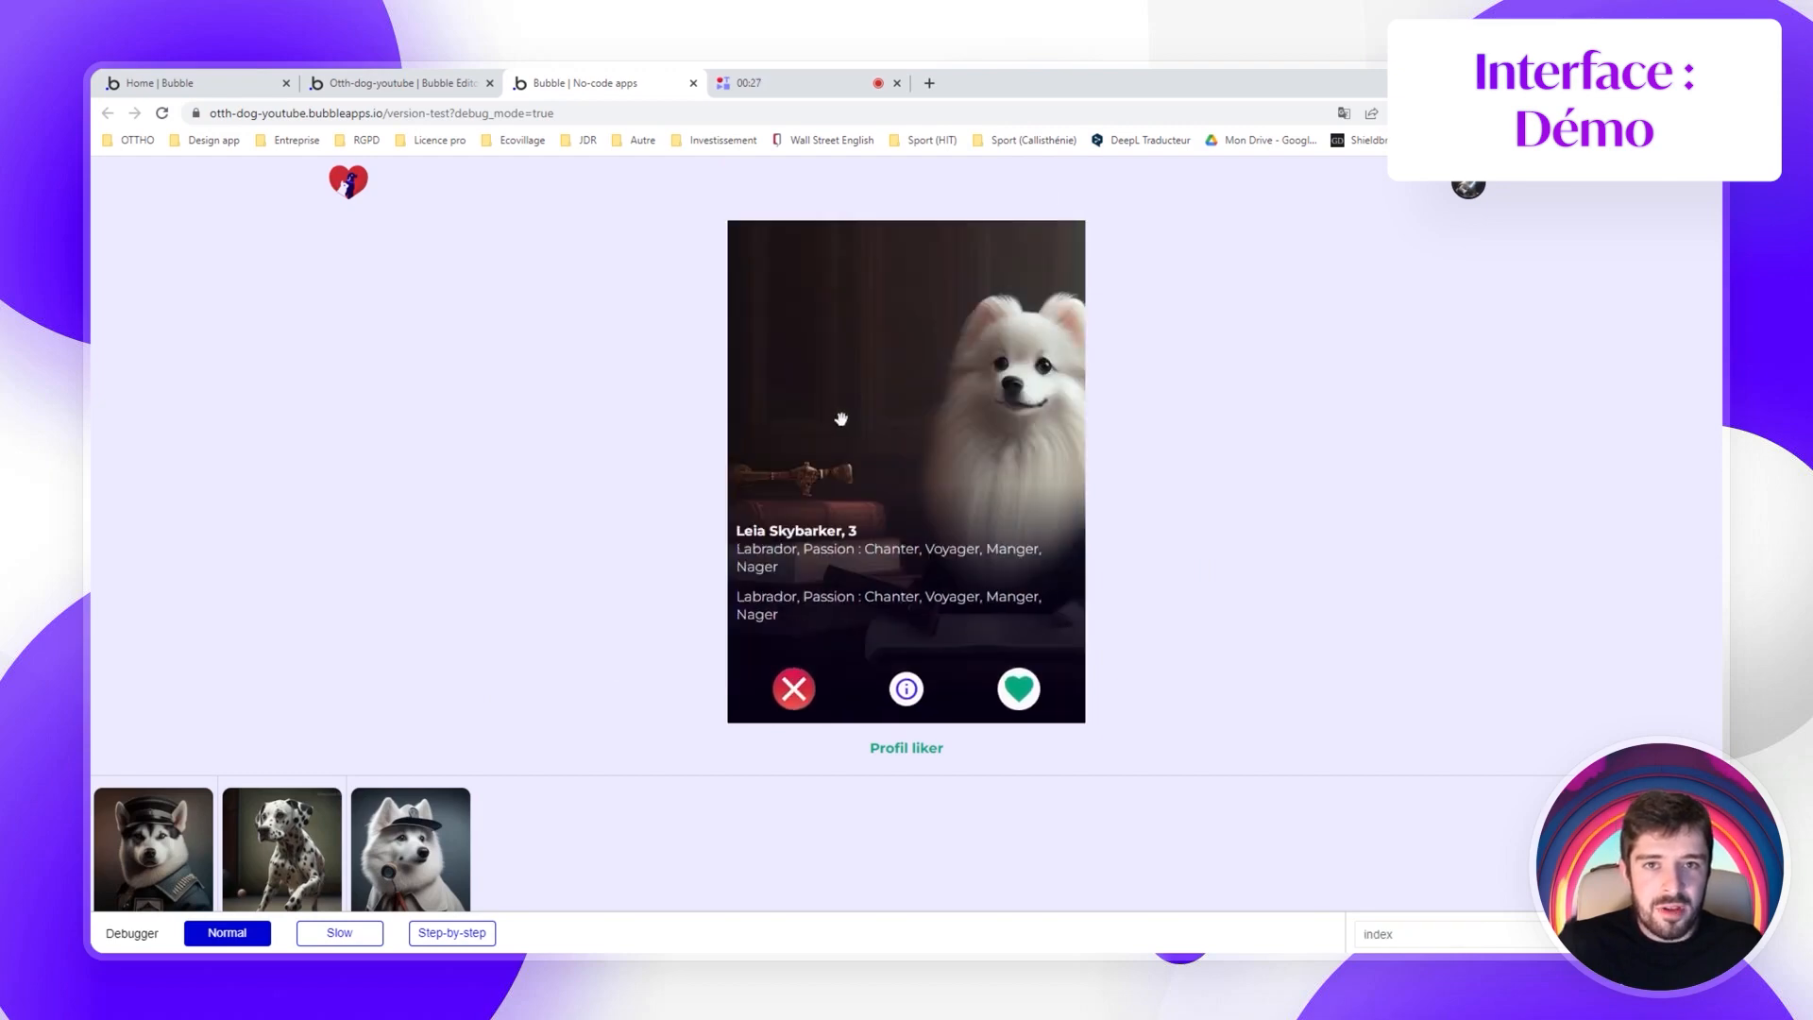
pyautogui.scroll(-5, 1282, 494)
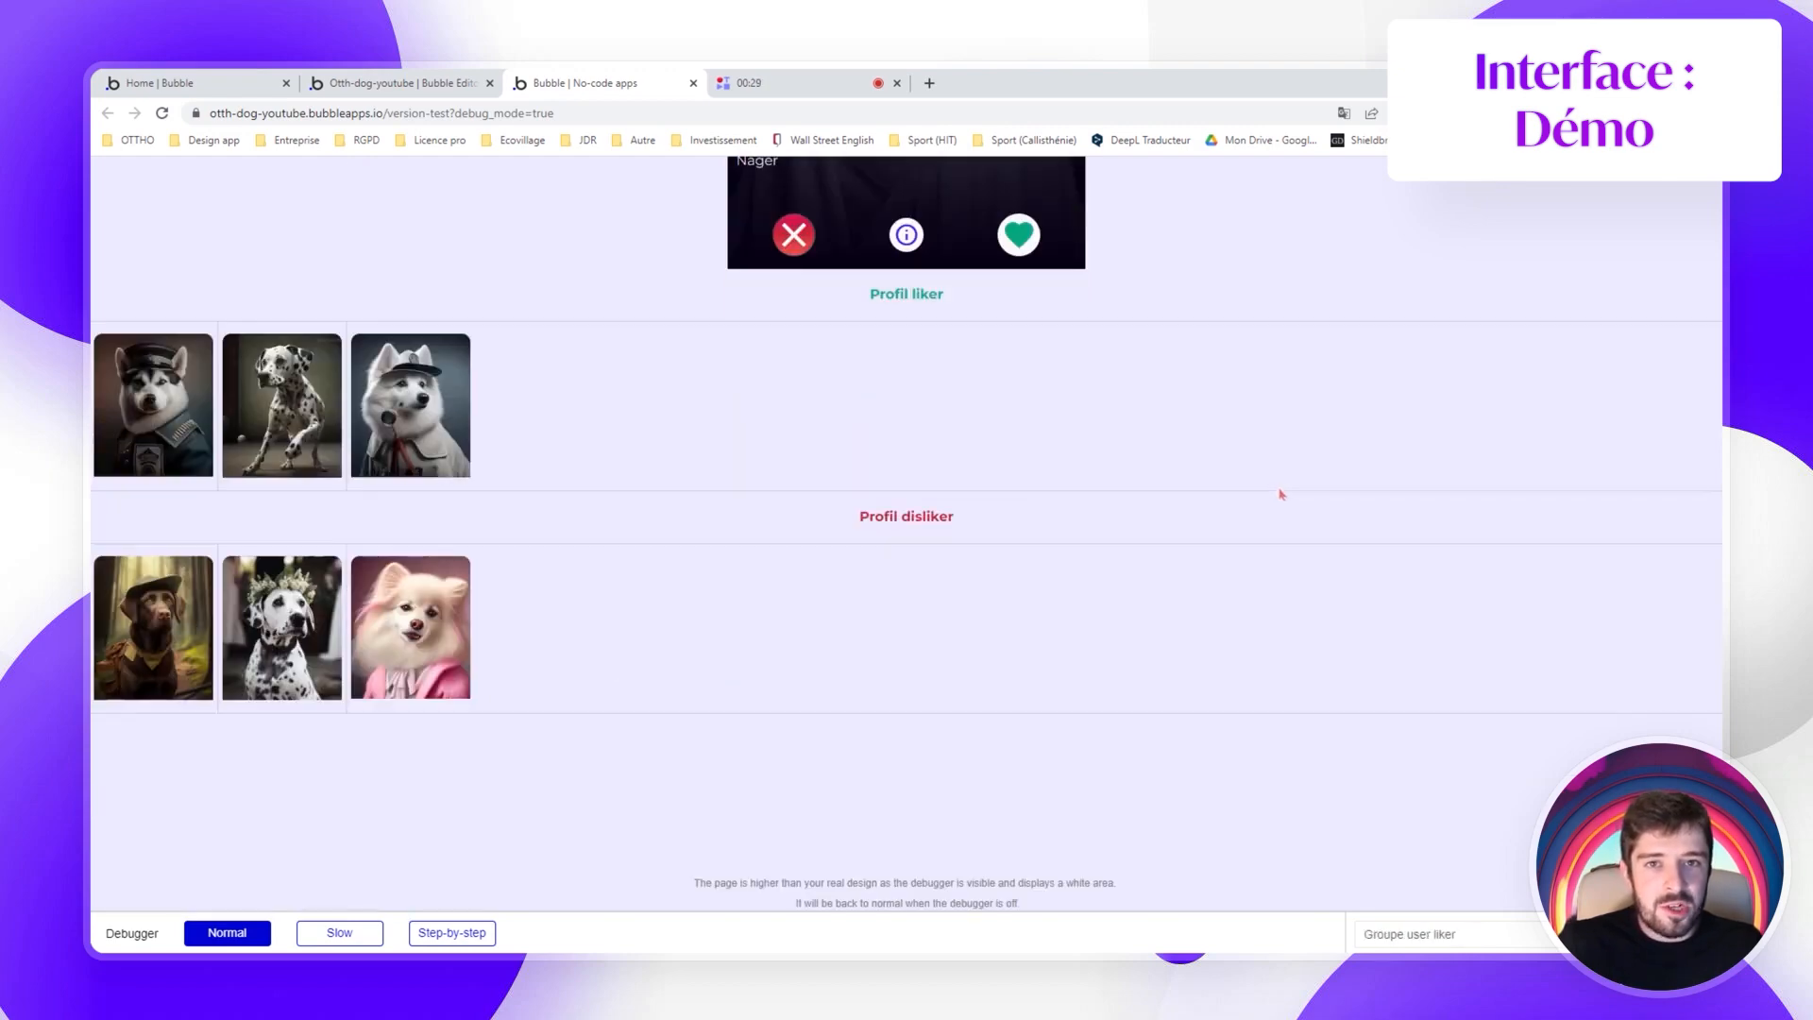
pyautogui.scroll(5, 599, 491)
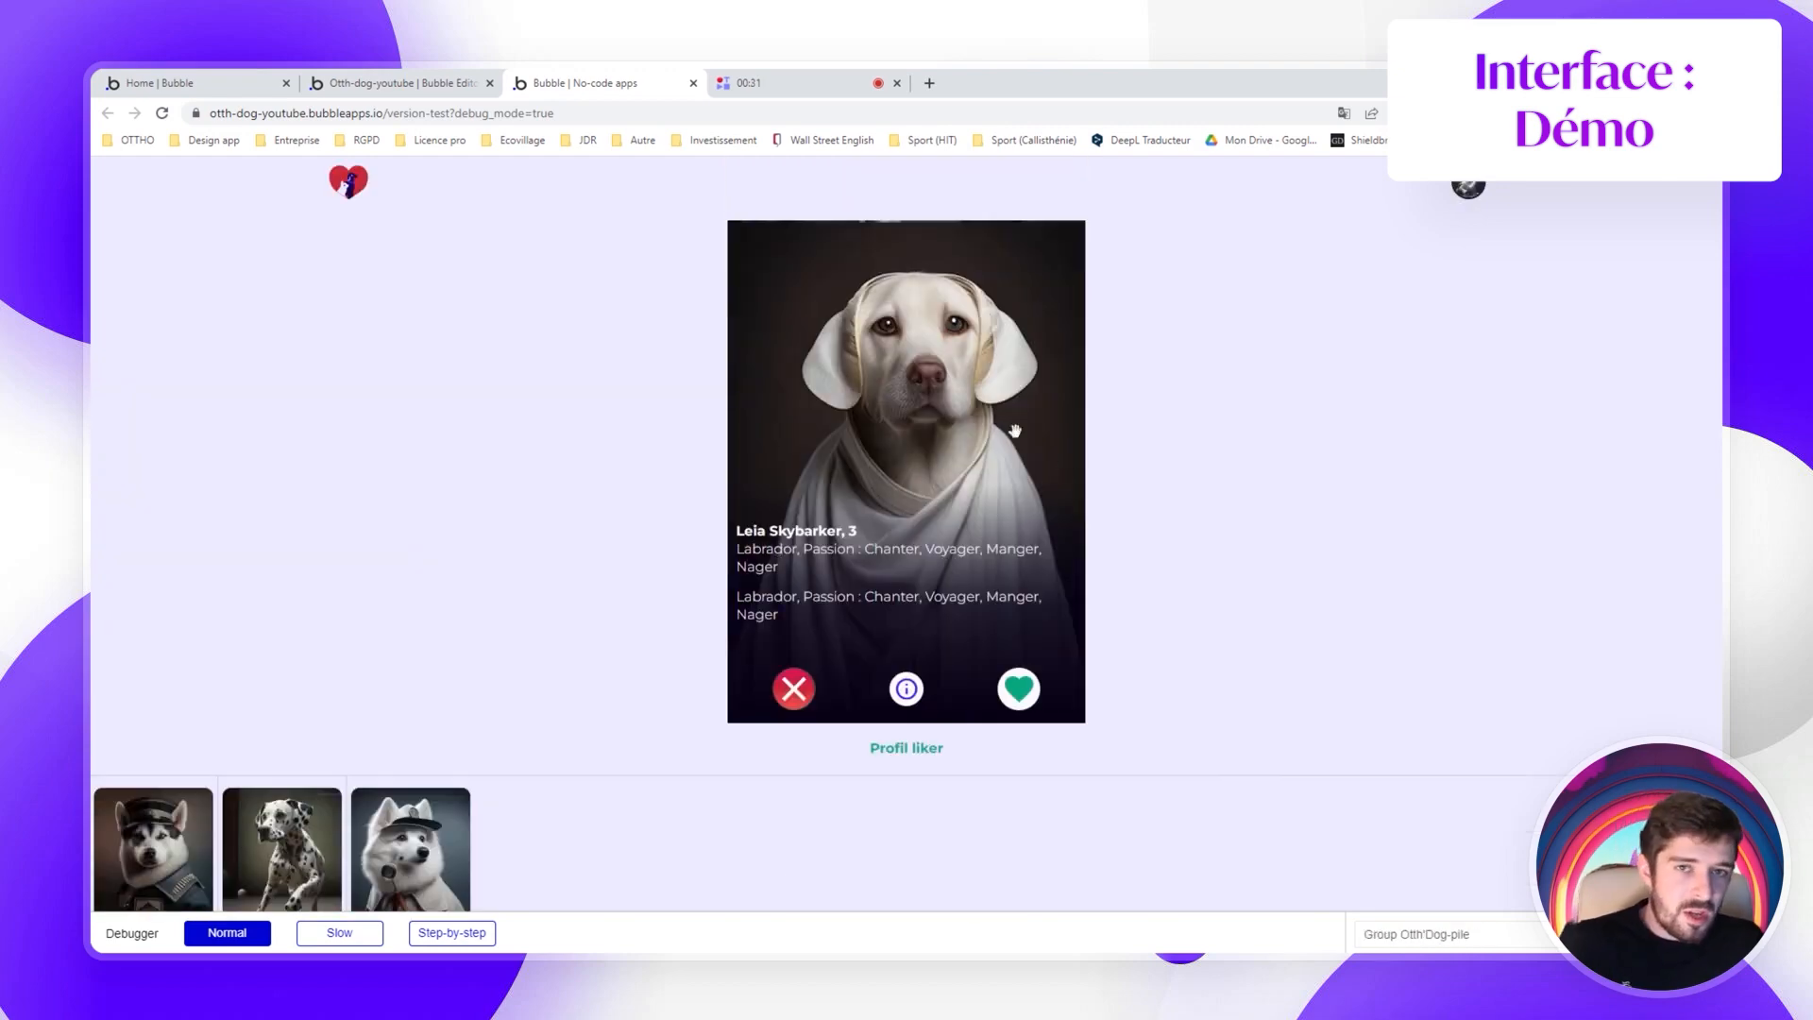
# Log out of the current account and open the Inscription form to view its fields
pyautogui.click(1468, 189)
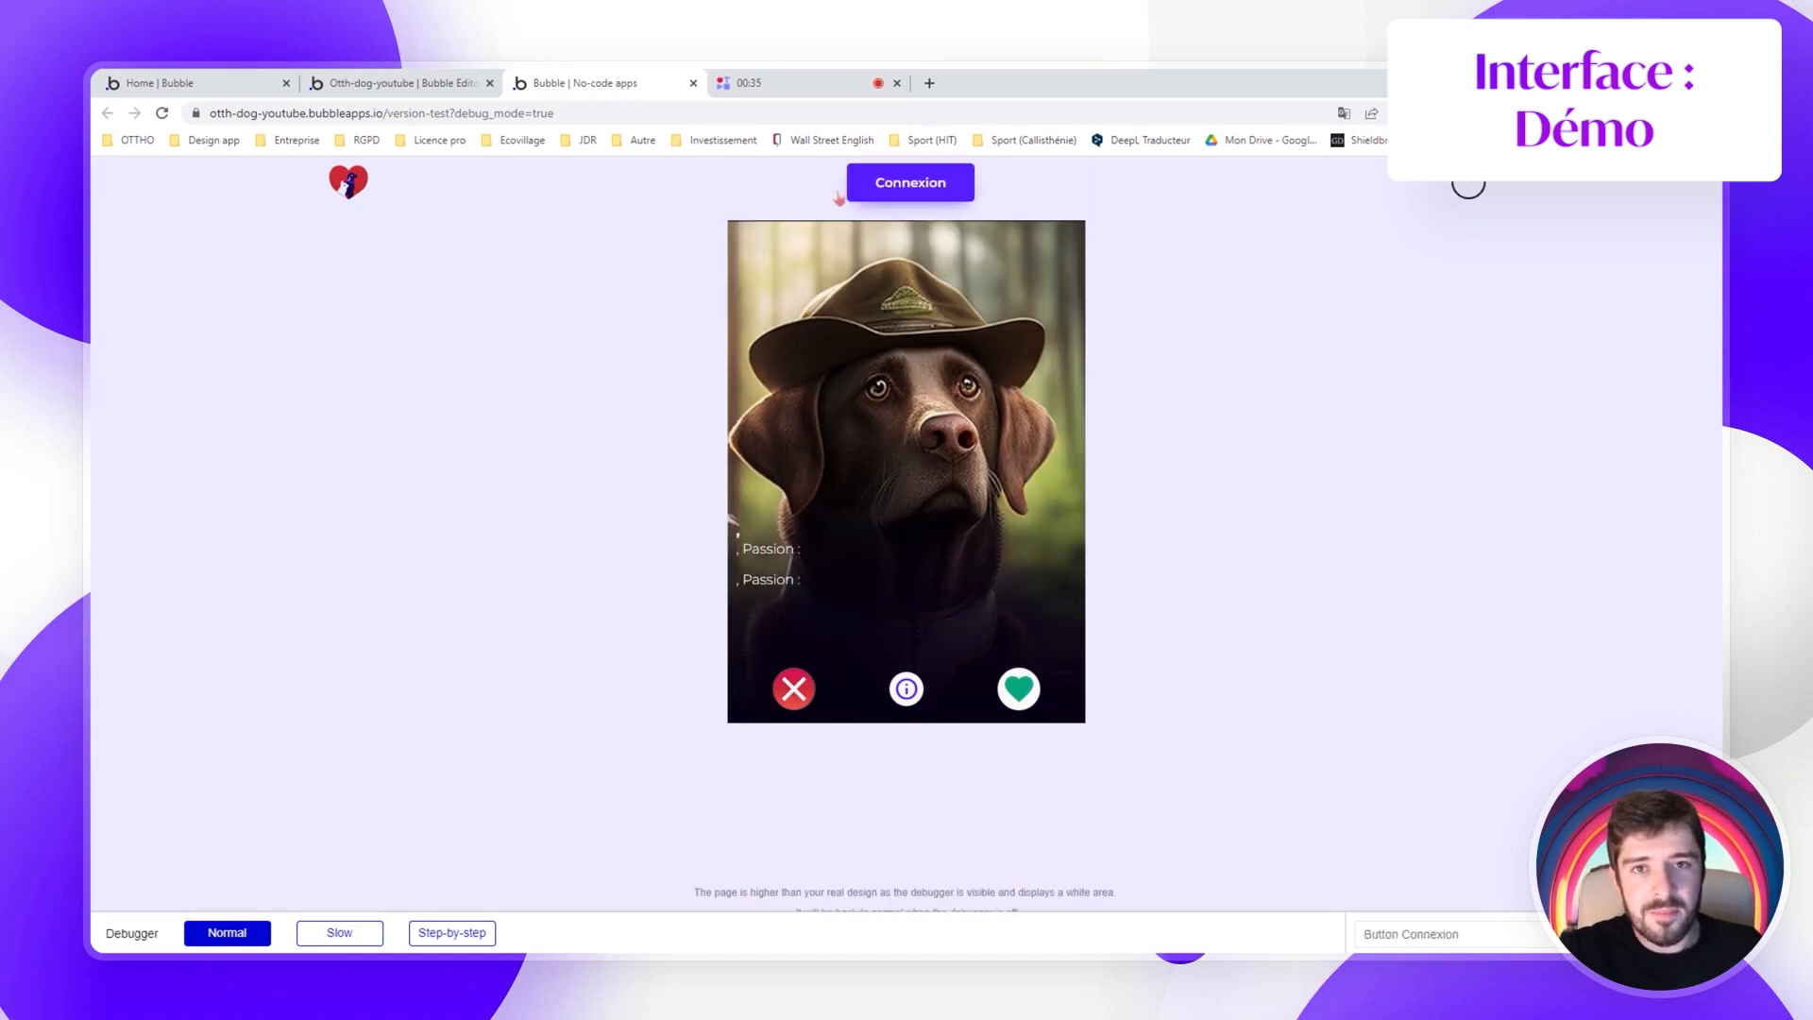
pyautogui.click(889, 184)
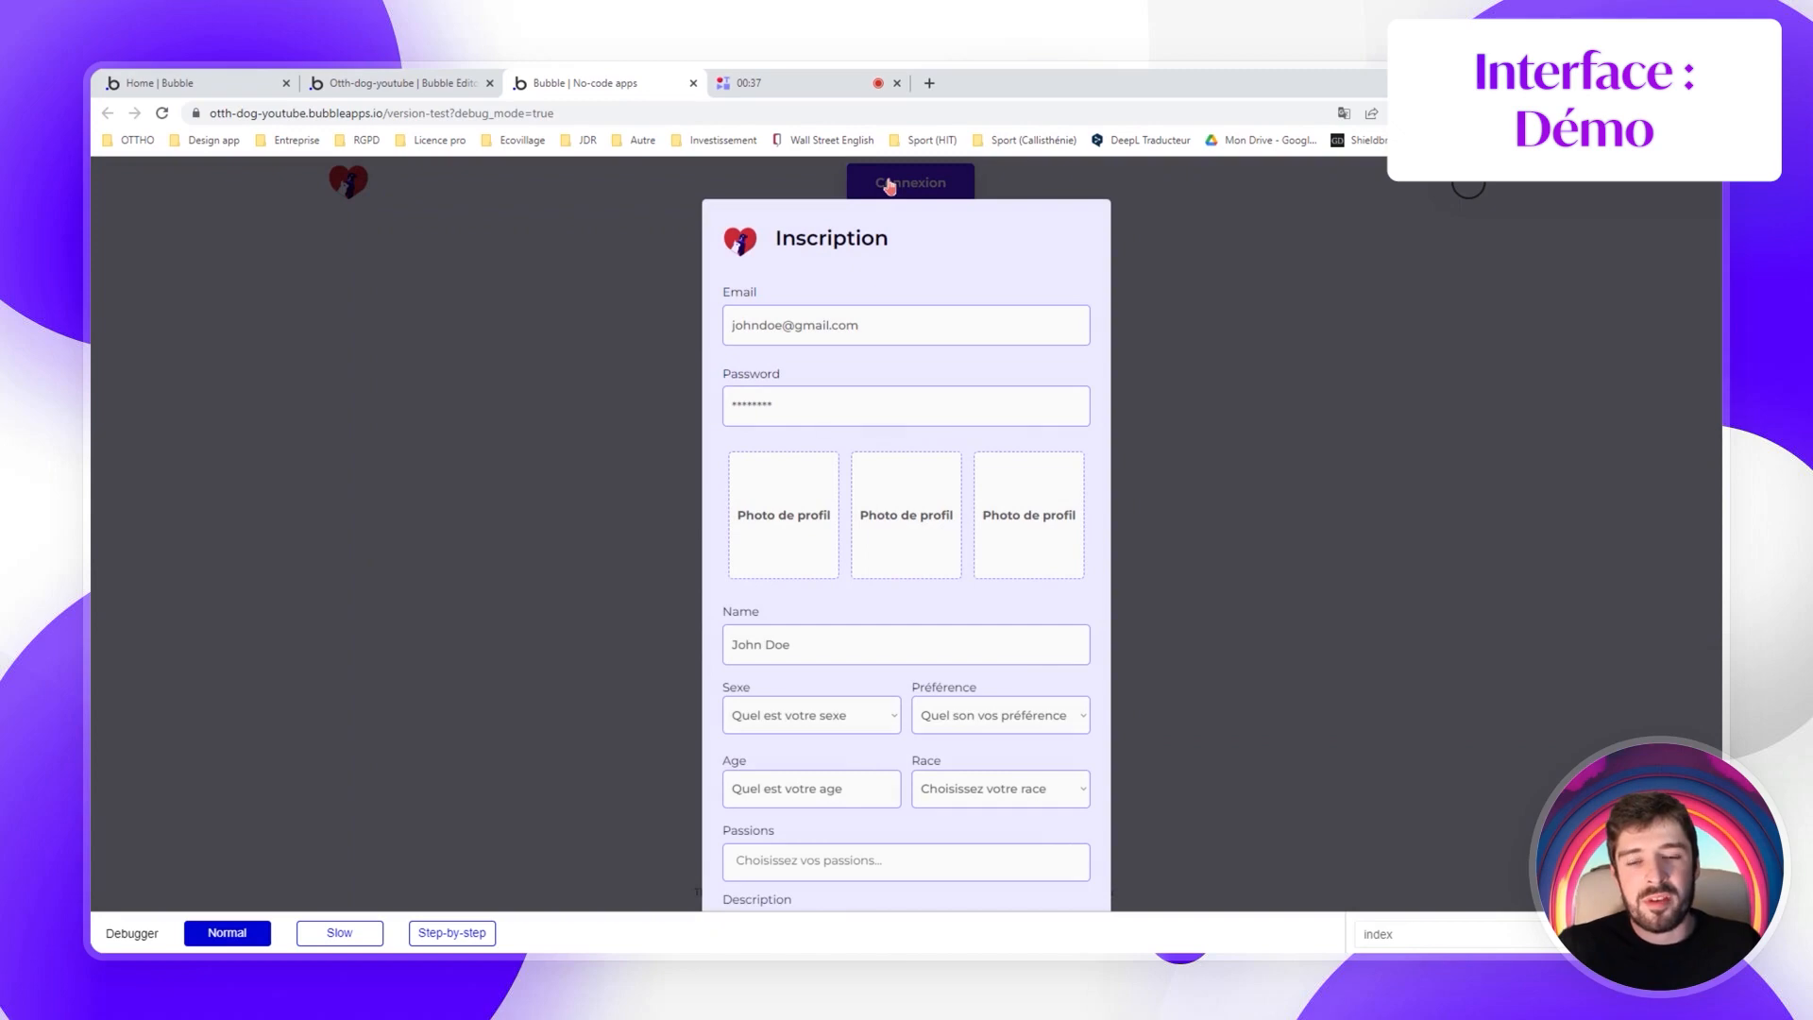
pyautogui.scroll(-2, 902, 346)
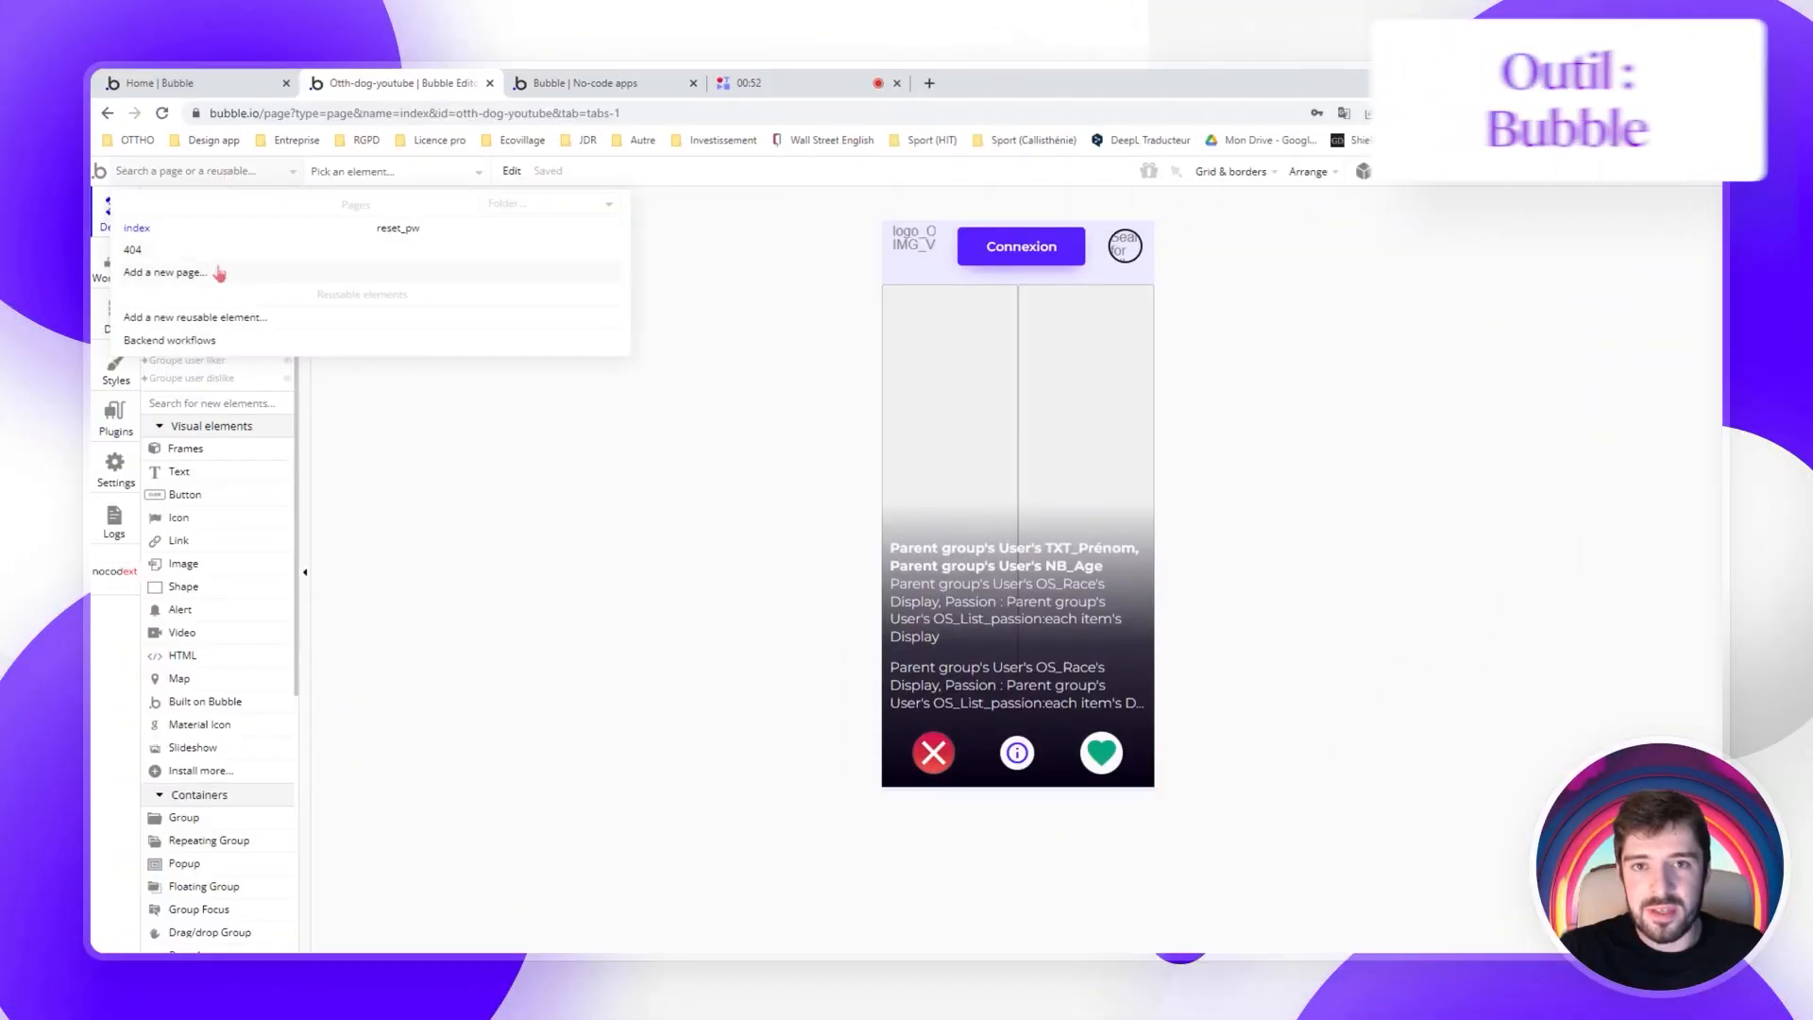
# Create a new blank page named otth-dog-pile
pyautogui.click(153, 276)
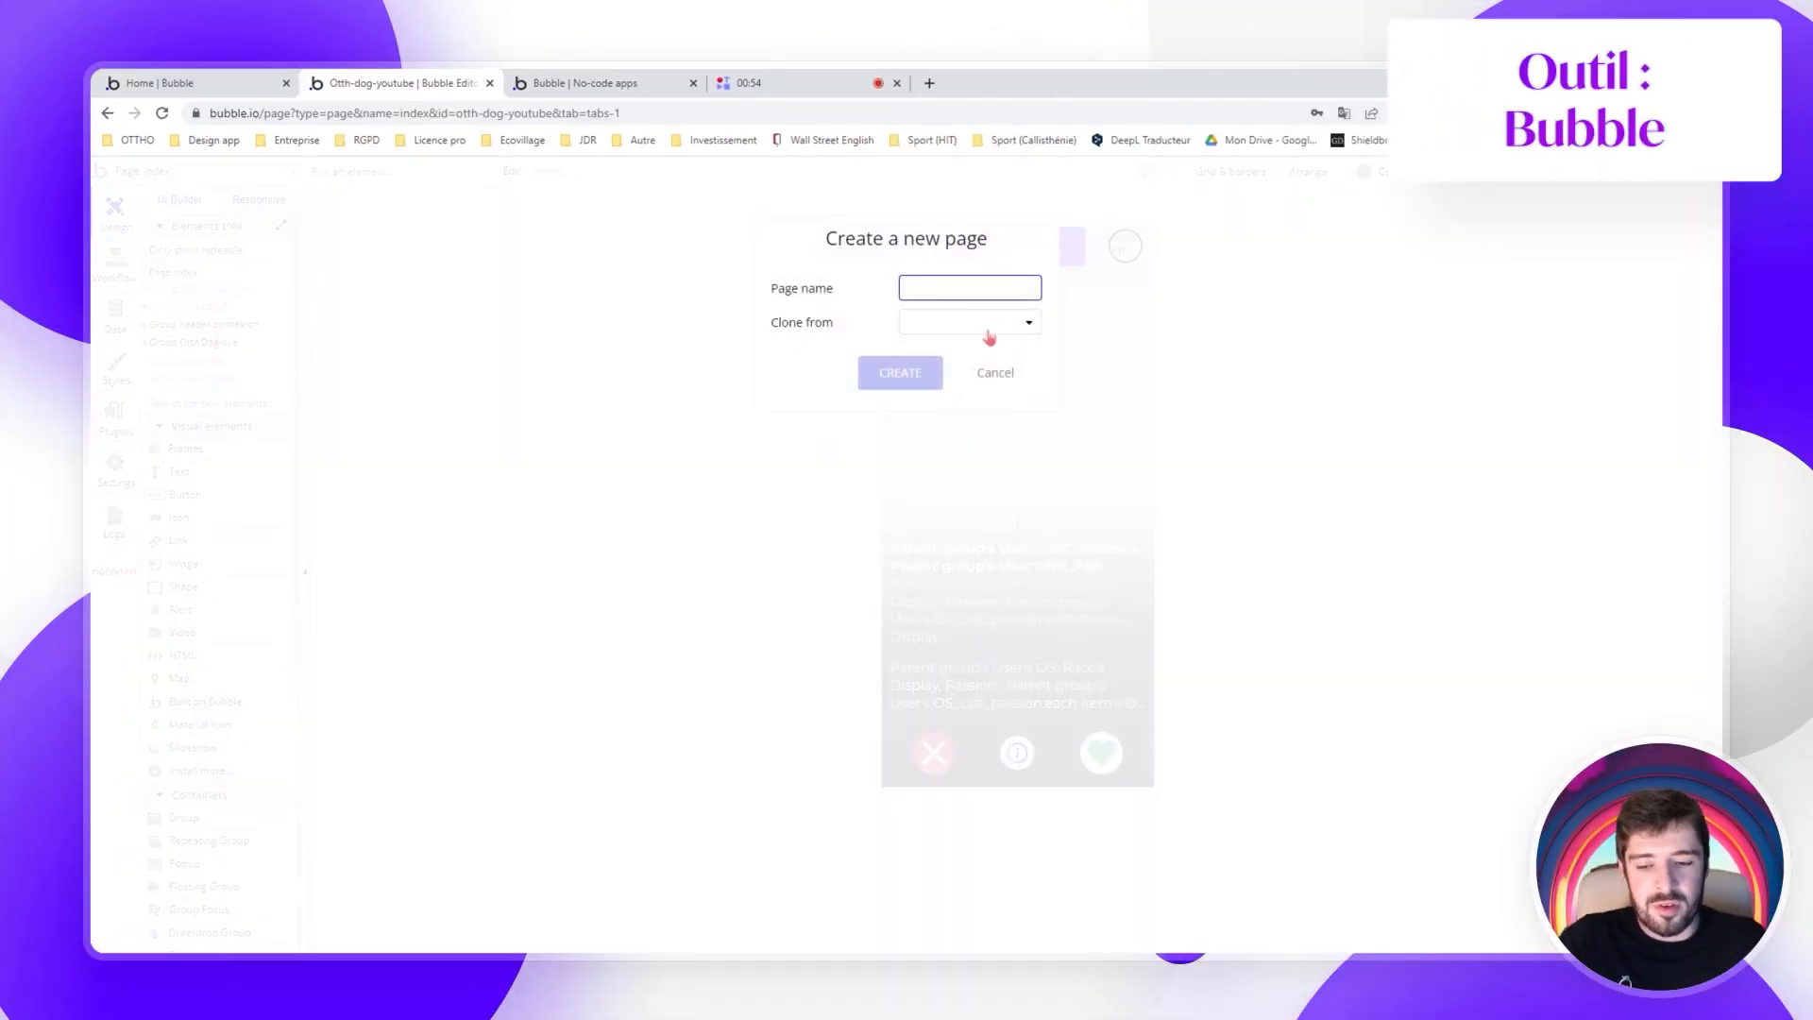
pyautogui.write('otth')
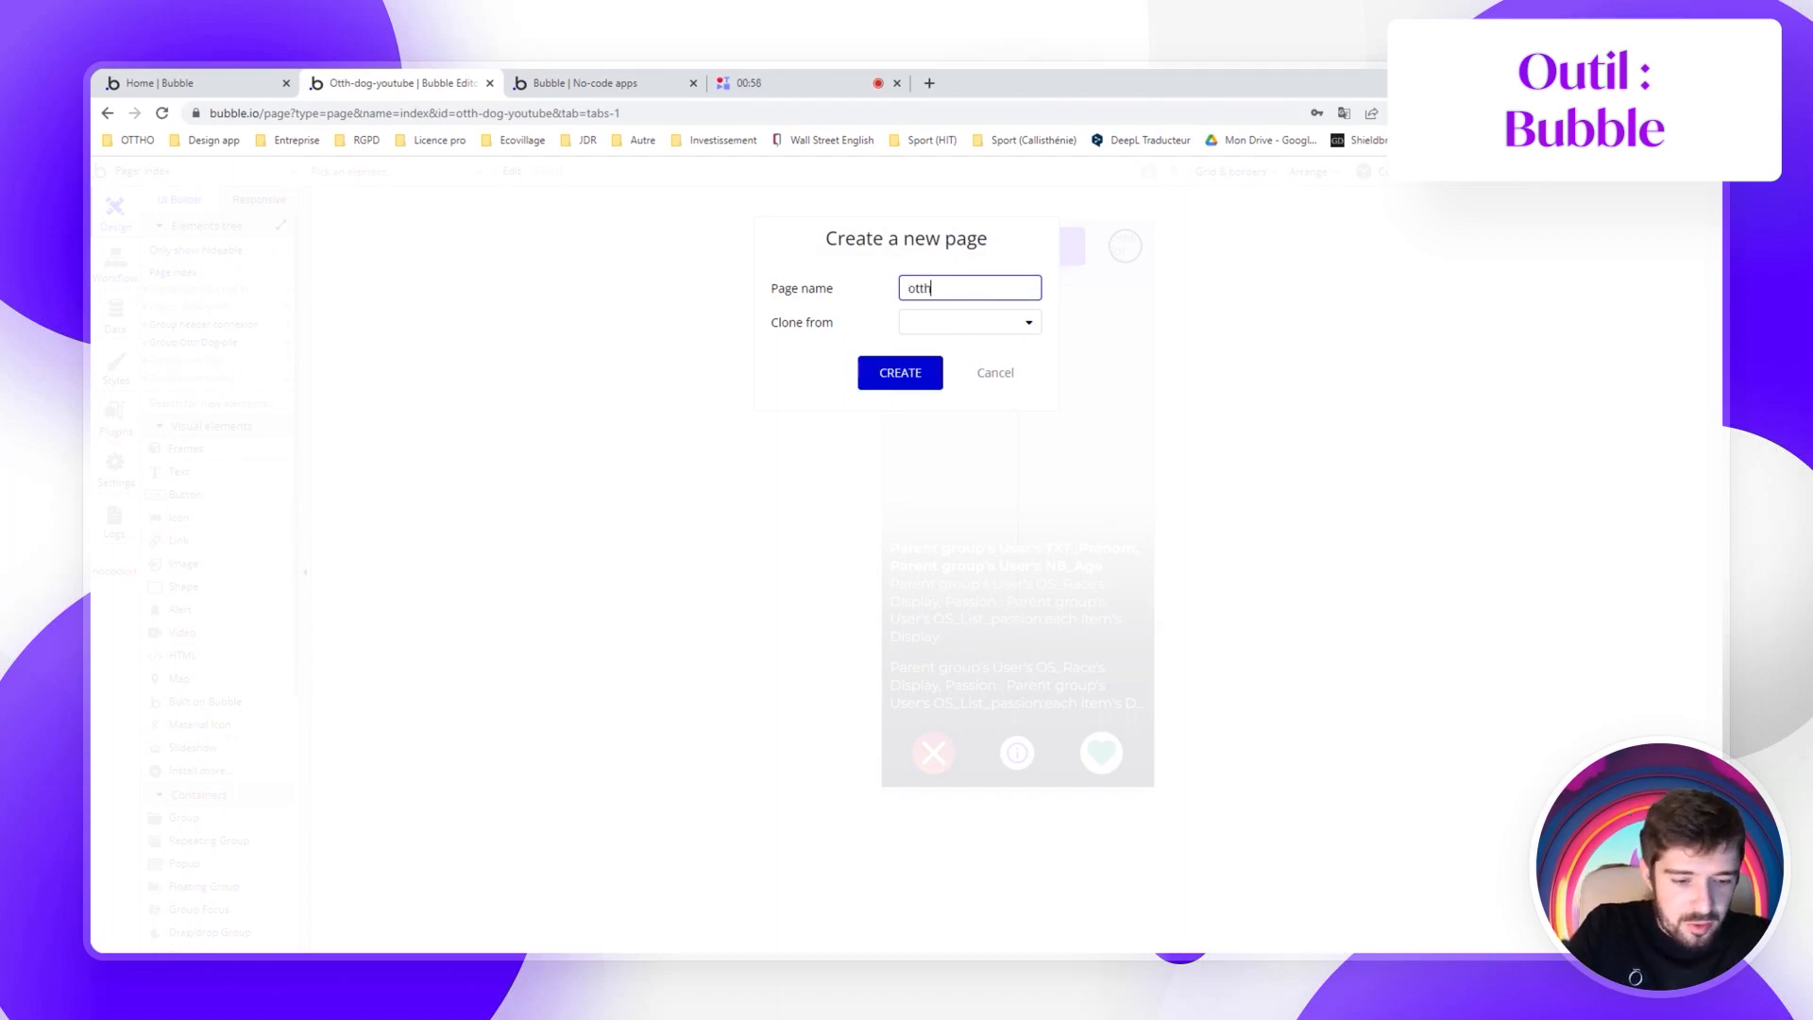
pyautogui.write('-do')
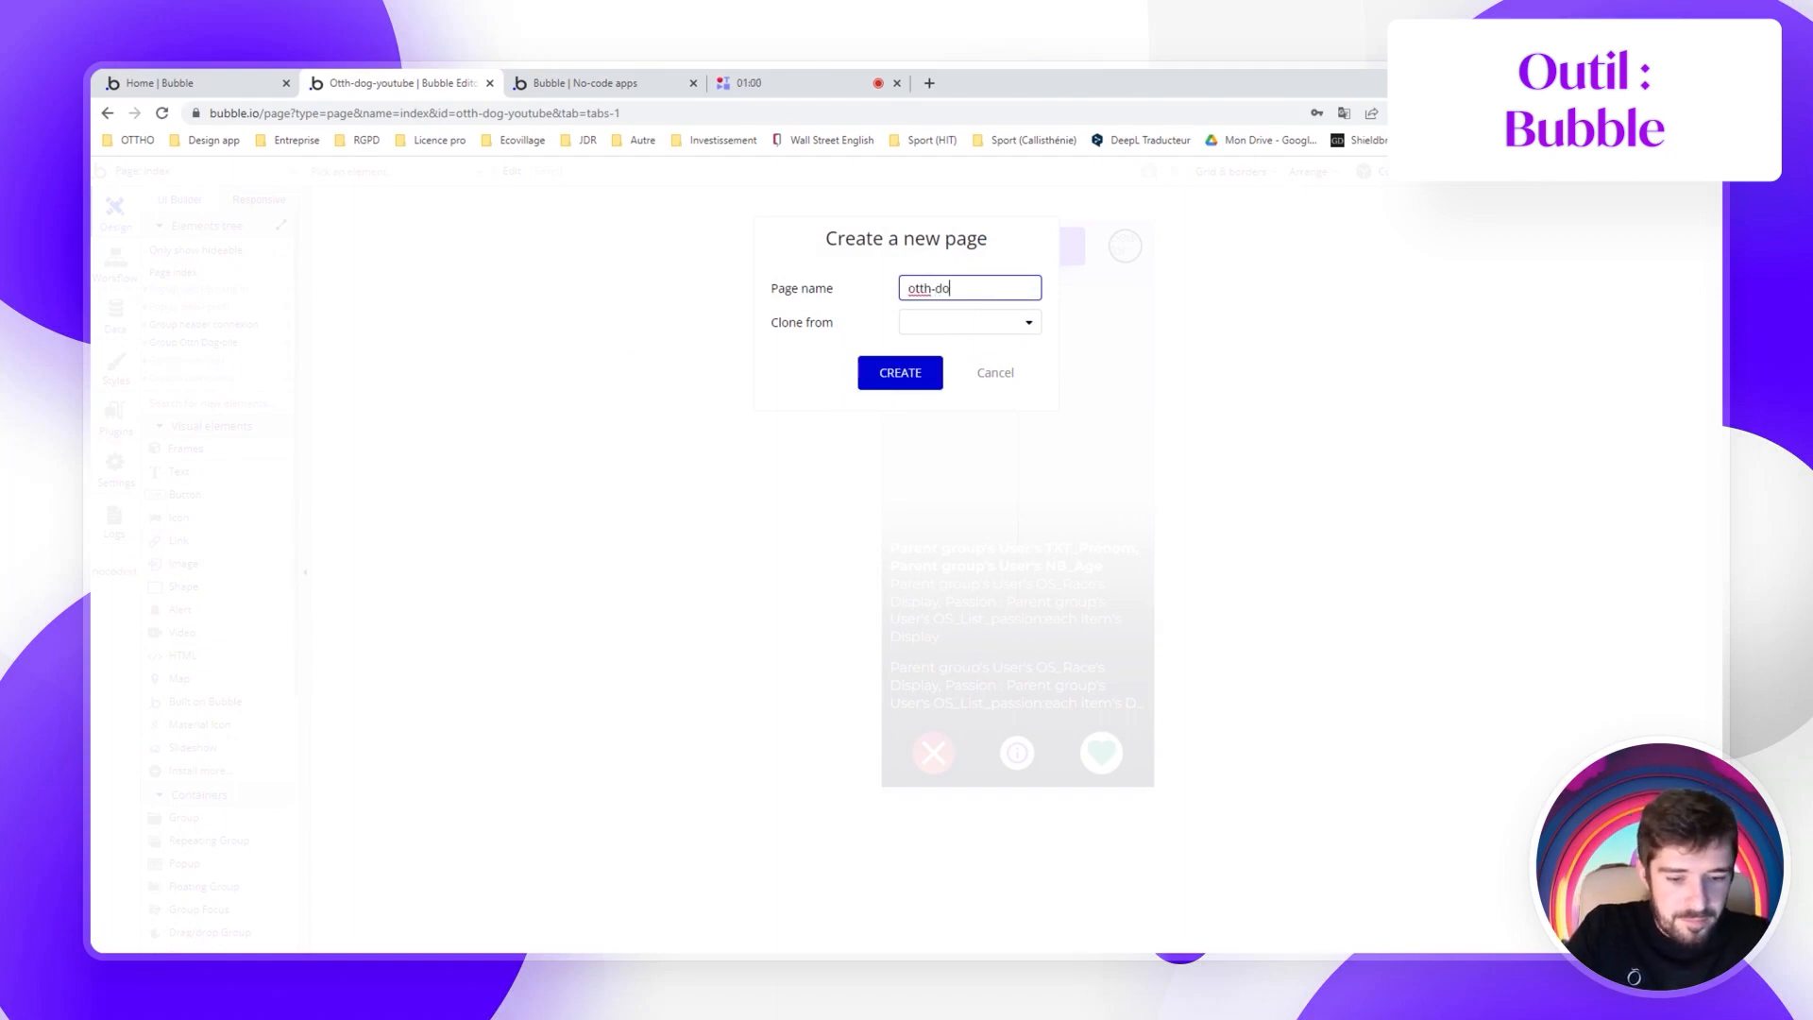
pyautogui.write('g-pile')
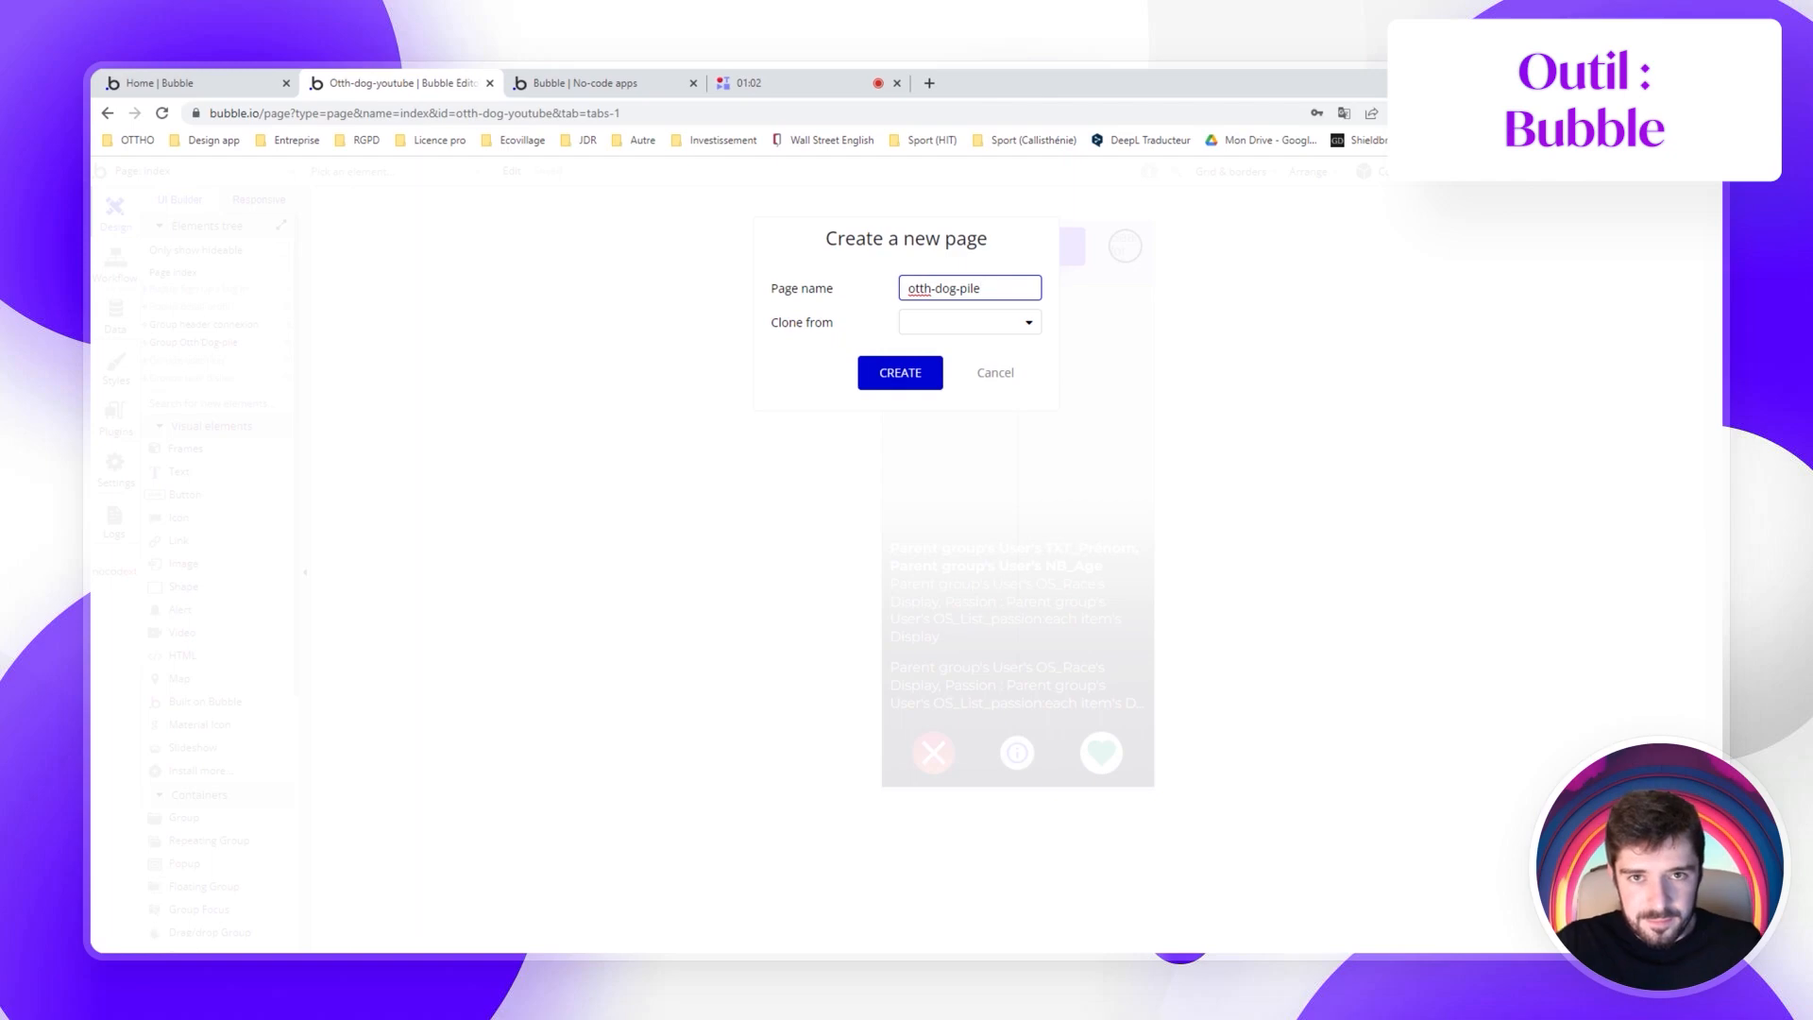
pyautogui.click(902, 374)
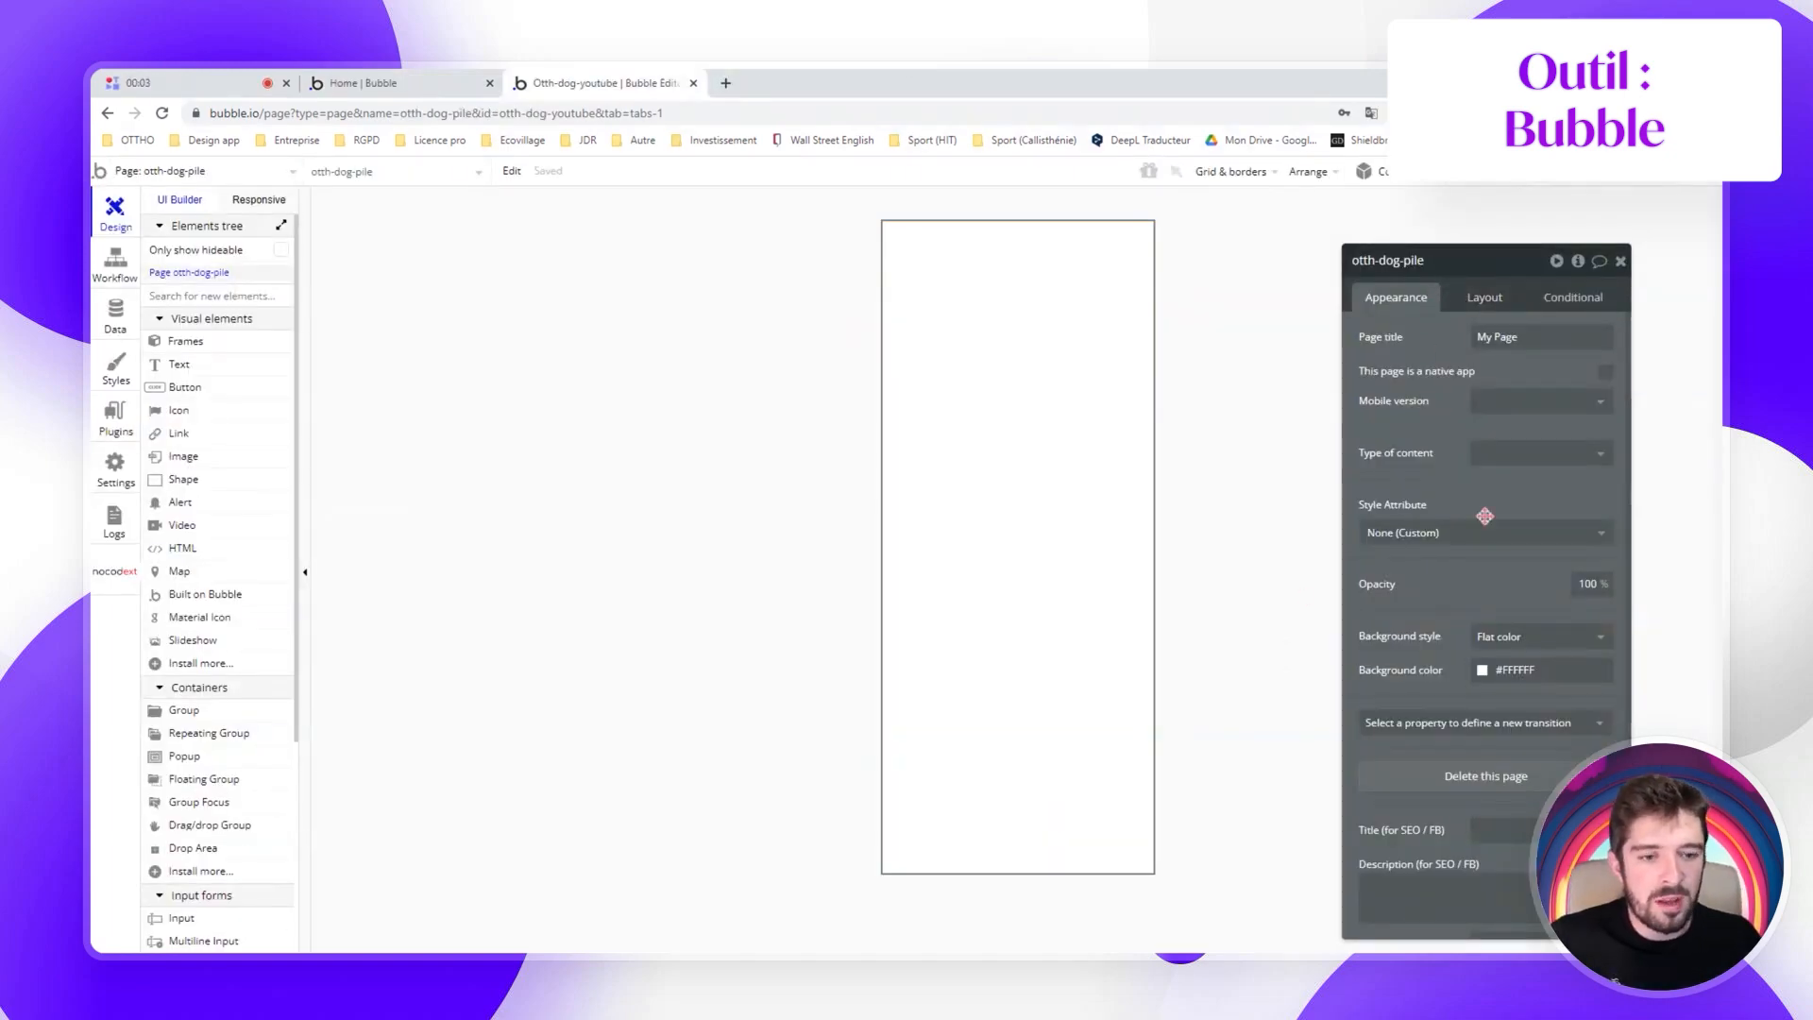
# Check the new page's layout settings, then open the fields of the User data type
pyautogui.click(1487, 298)
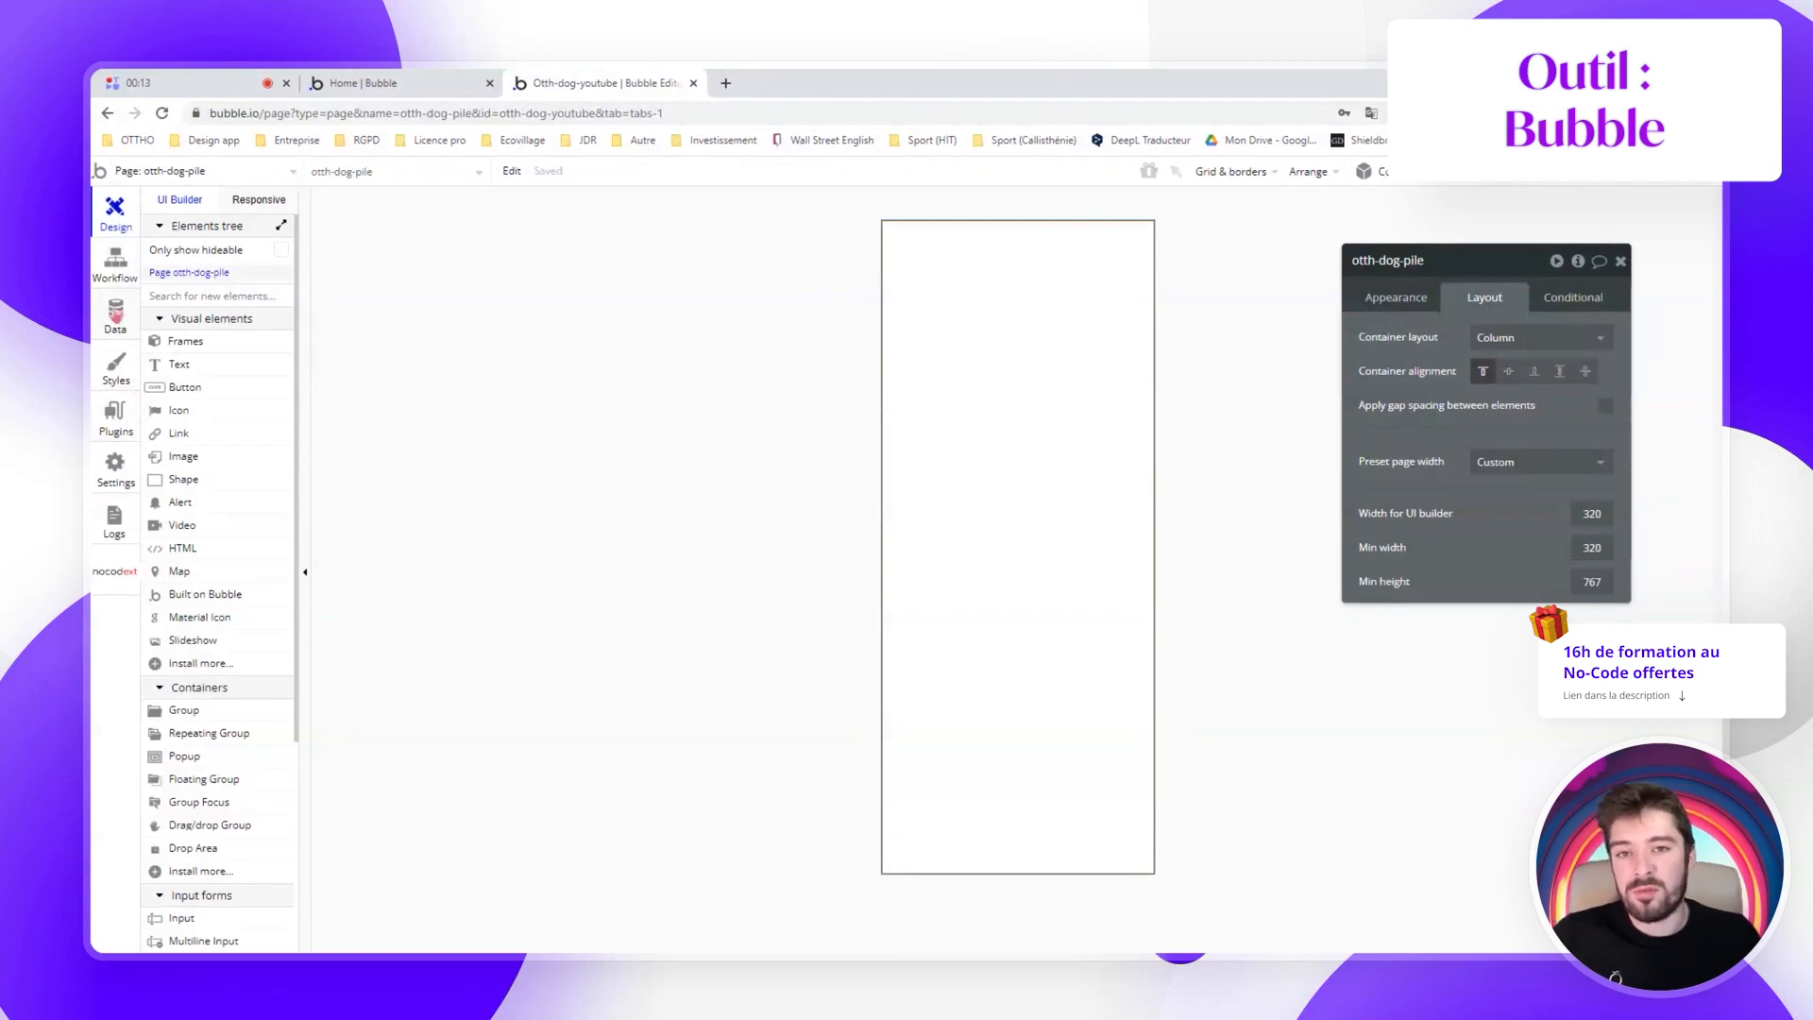
pyautogui.click(114, 314)
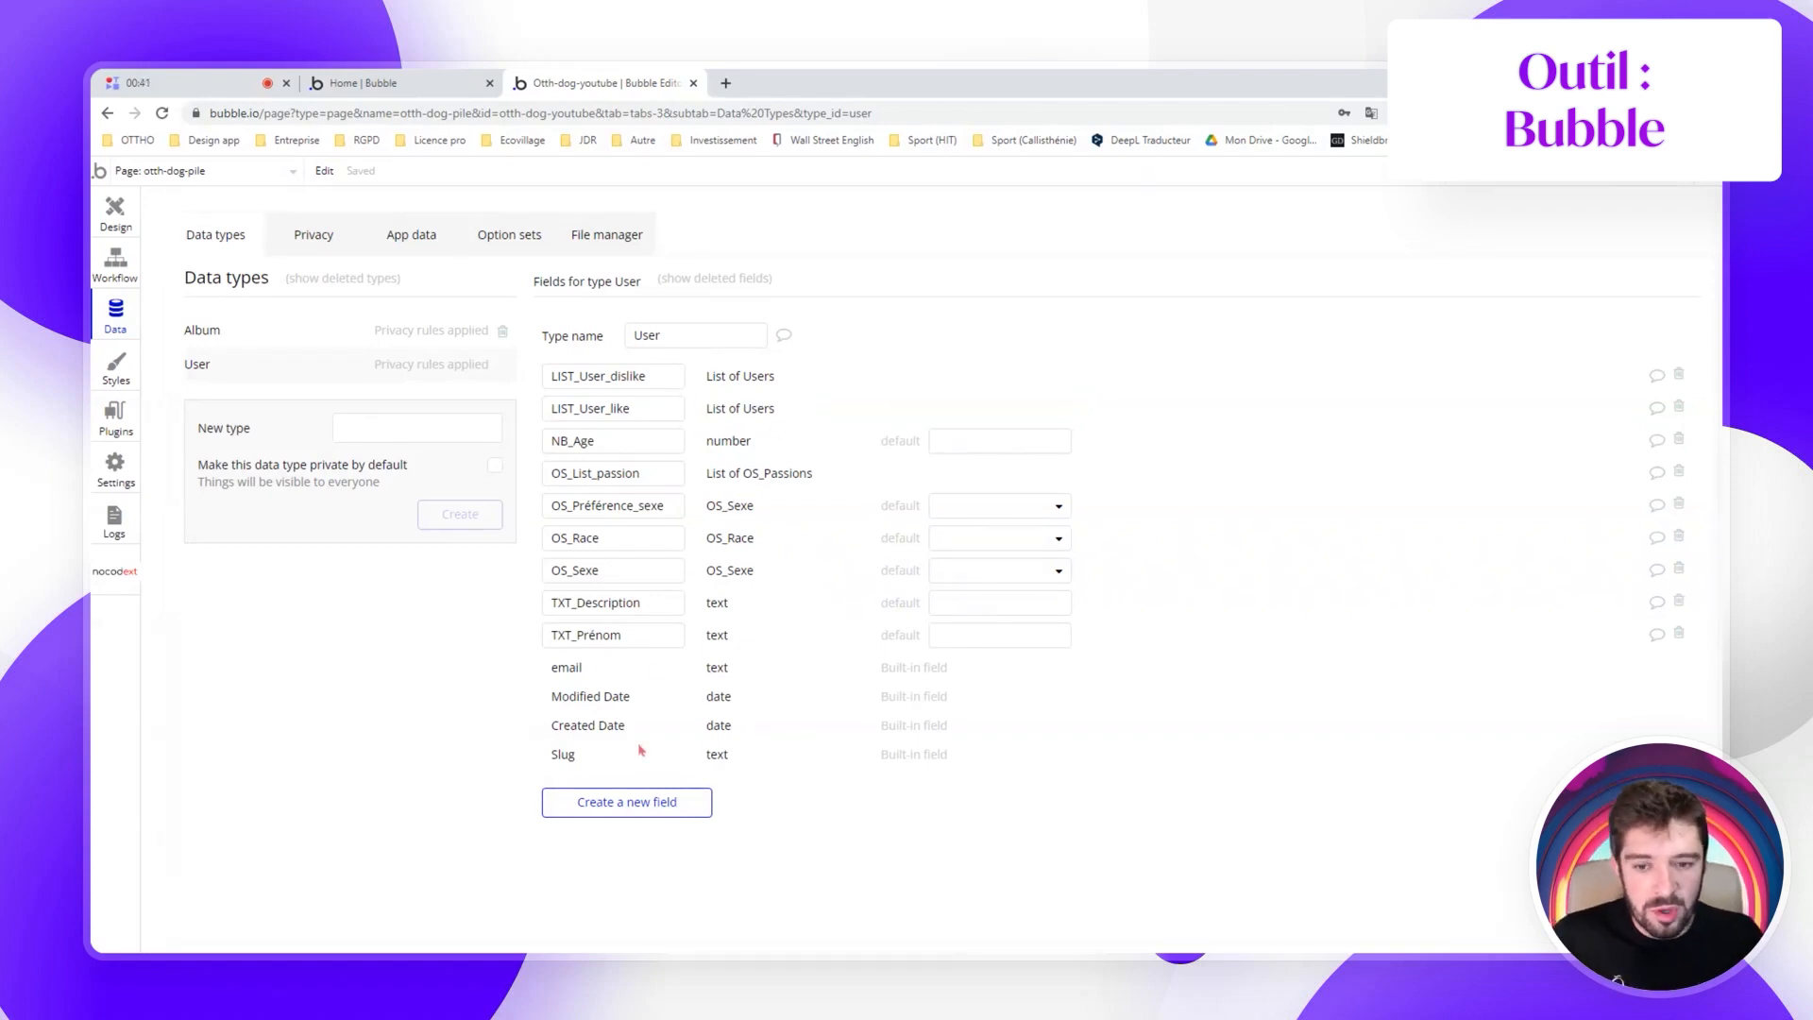
pyautogui.click(627, 805)
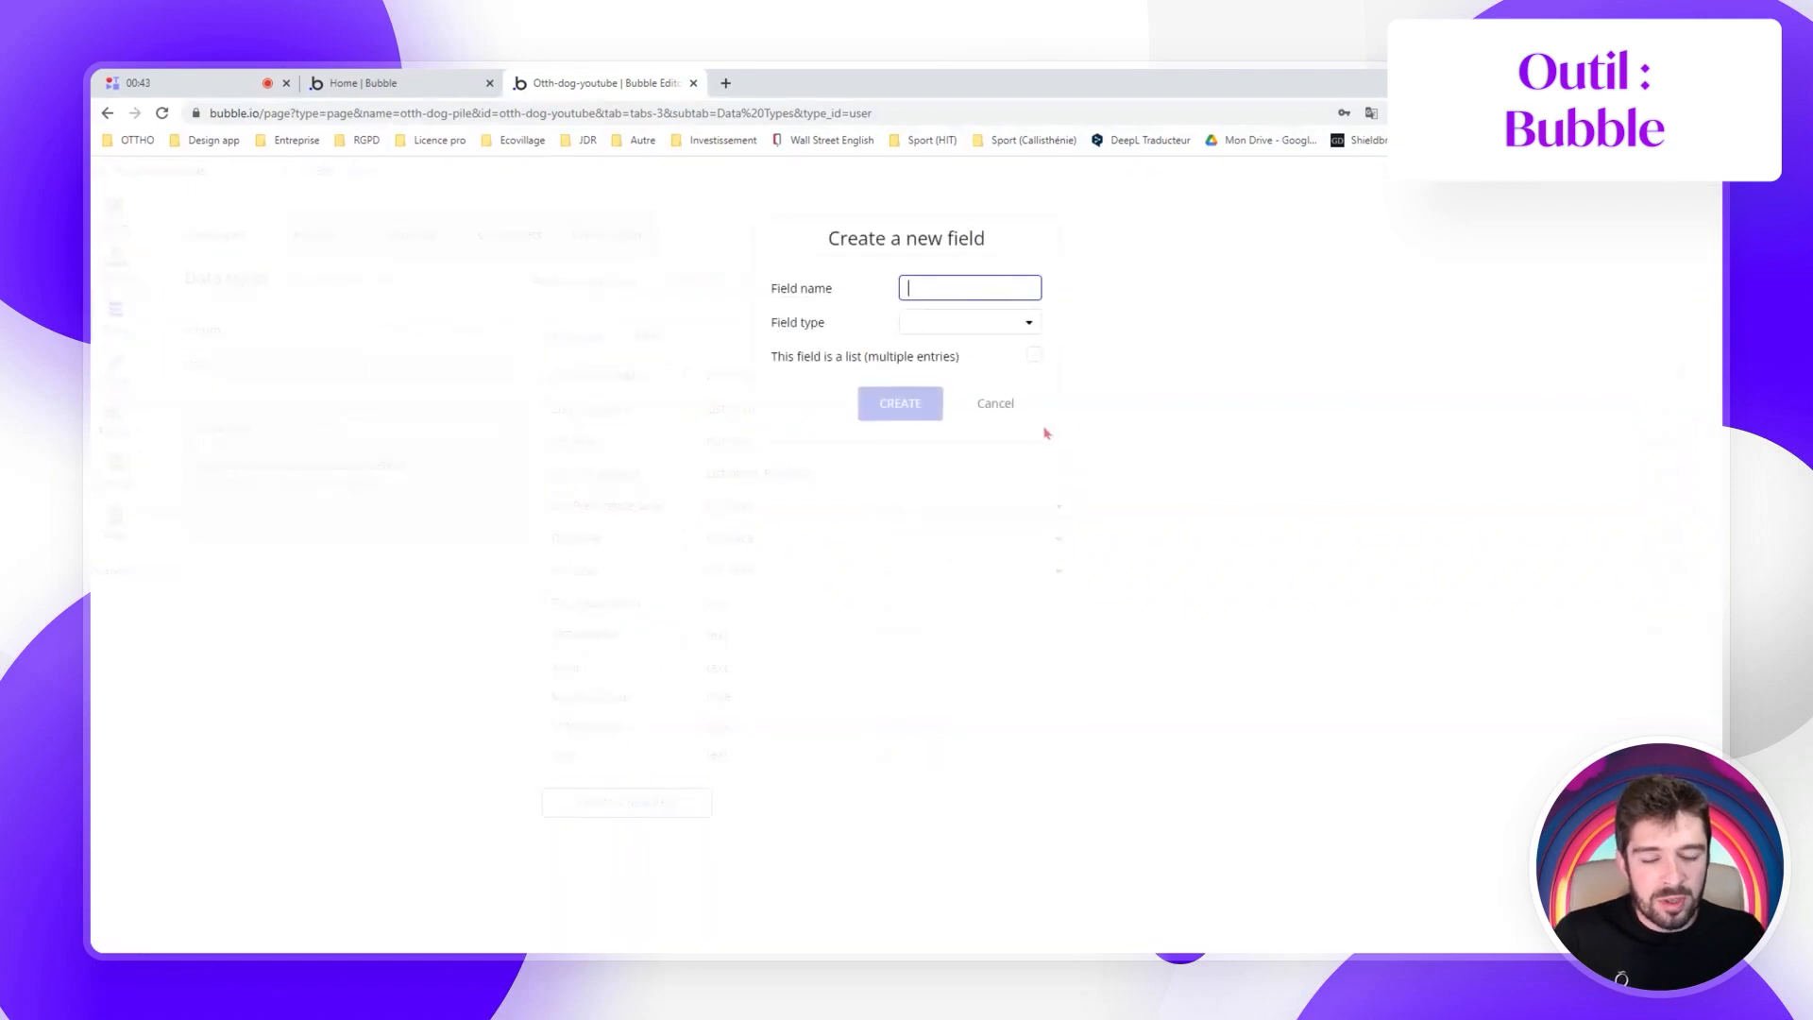
pyautogui.click(1000, 404)
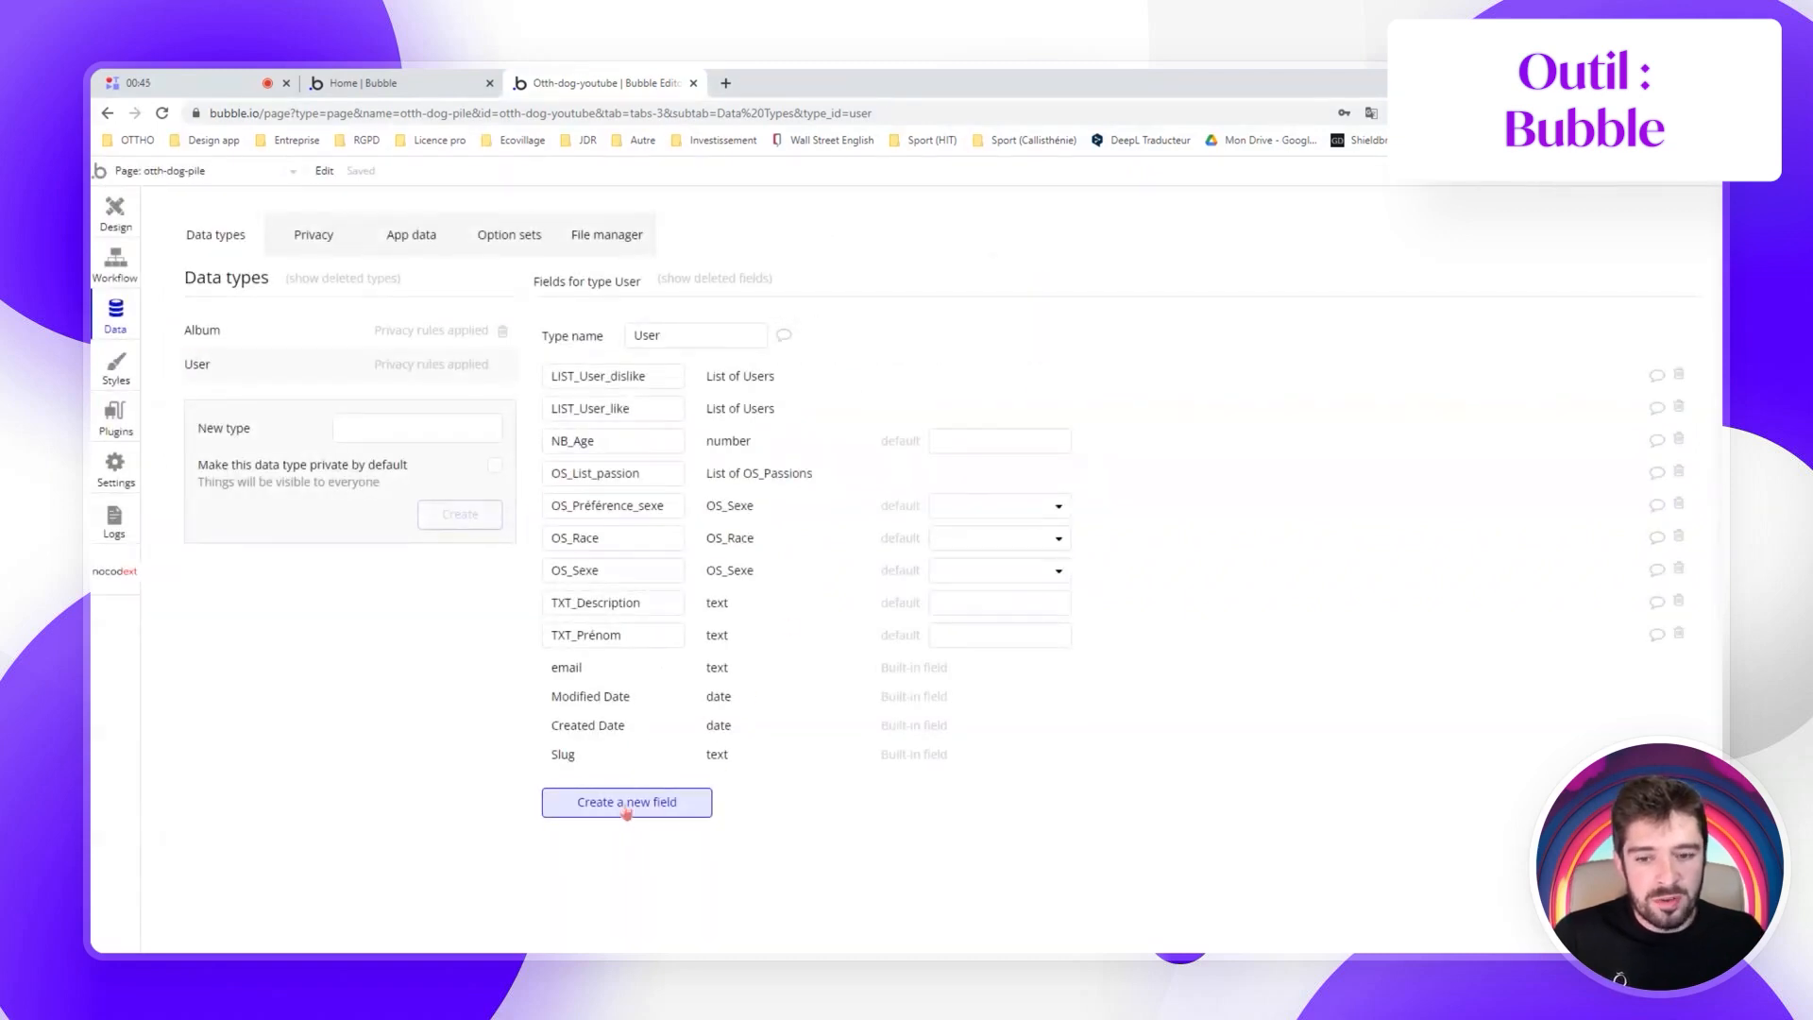
pyautogui.click(675, 813)
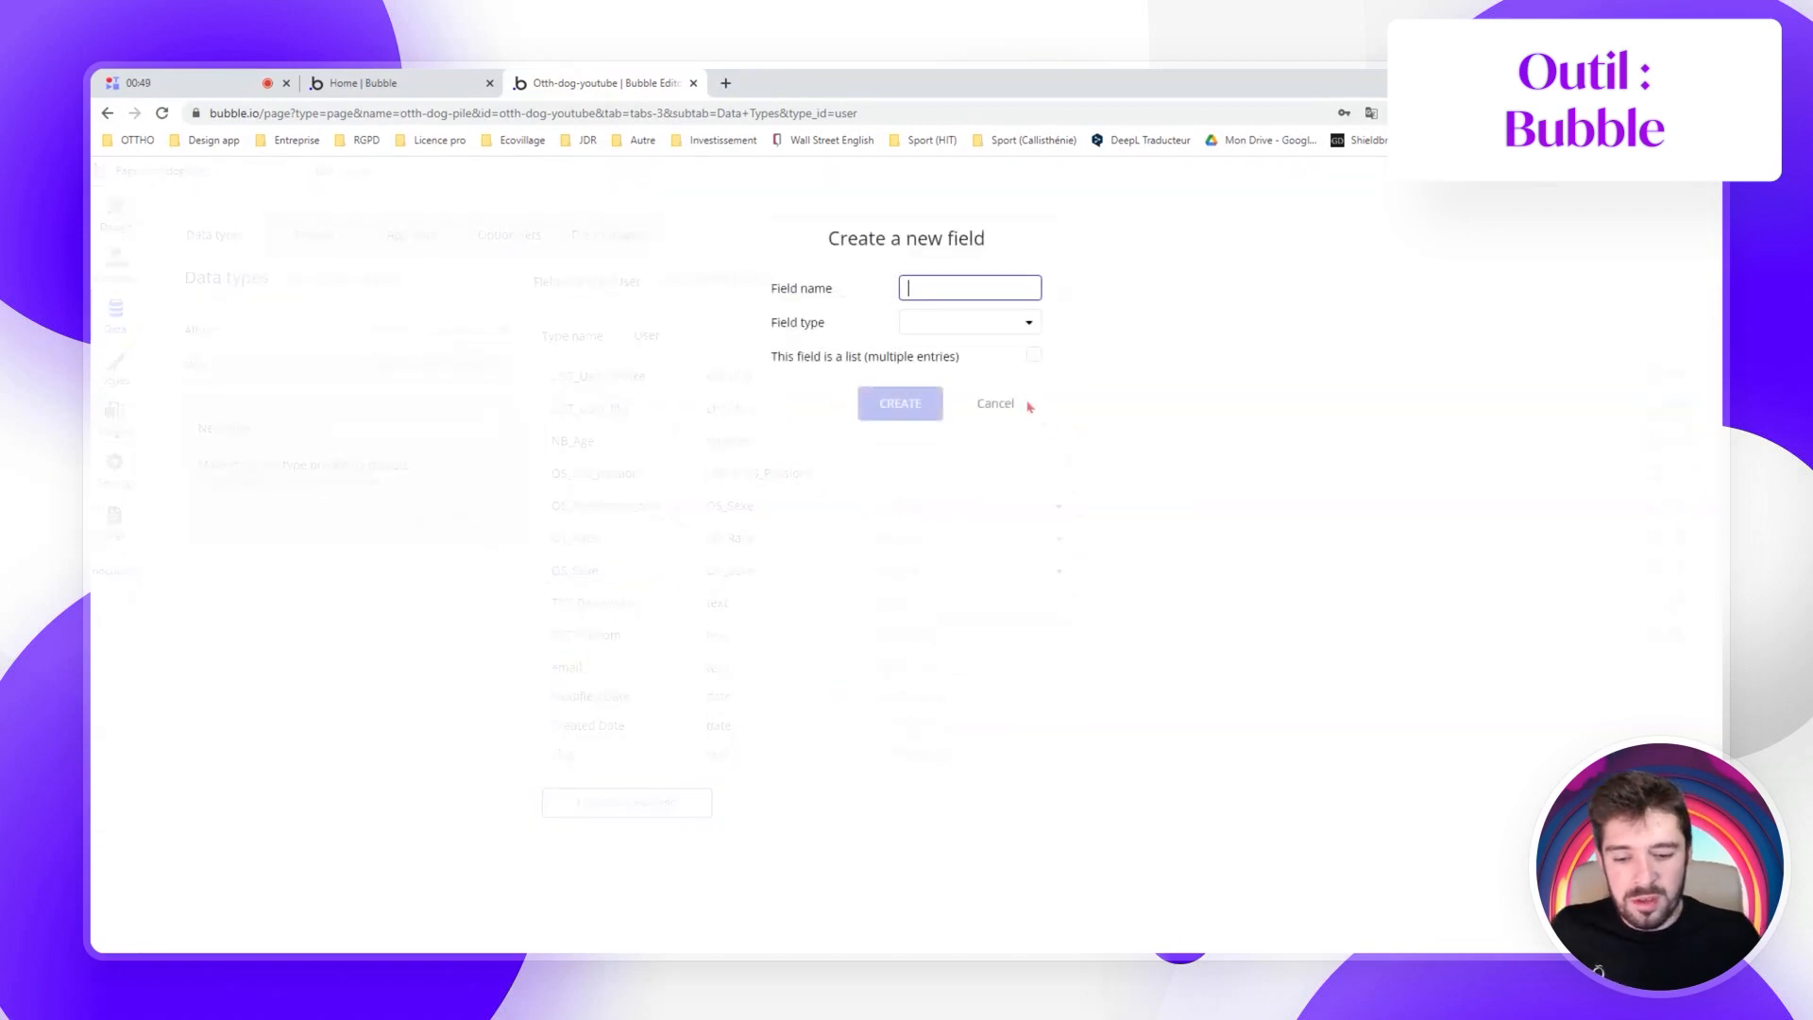
pyautogui.click(971, 323)
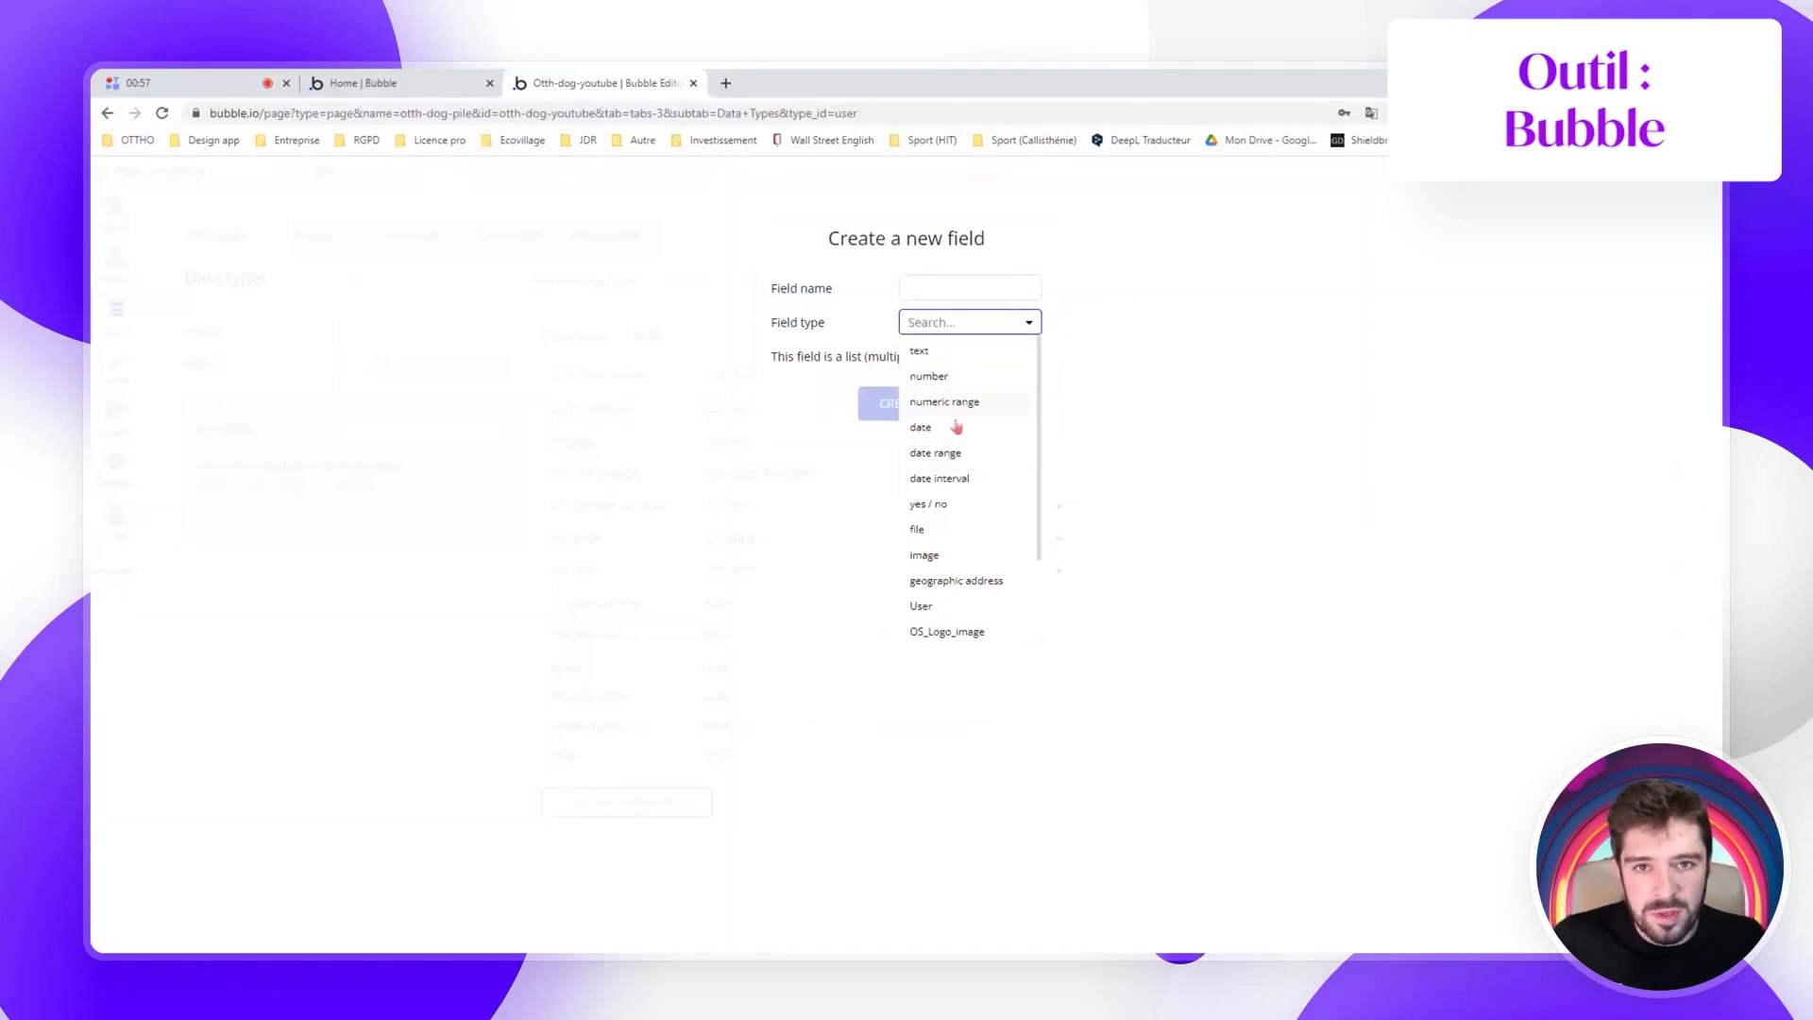
pyautogui.click(925, 607)
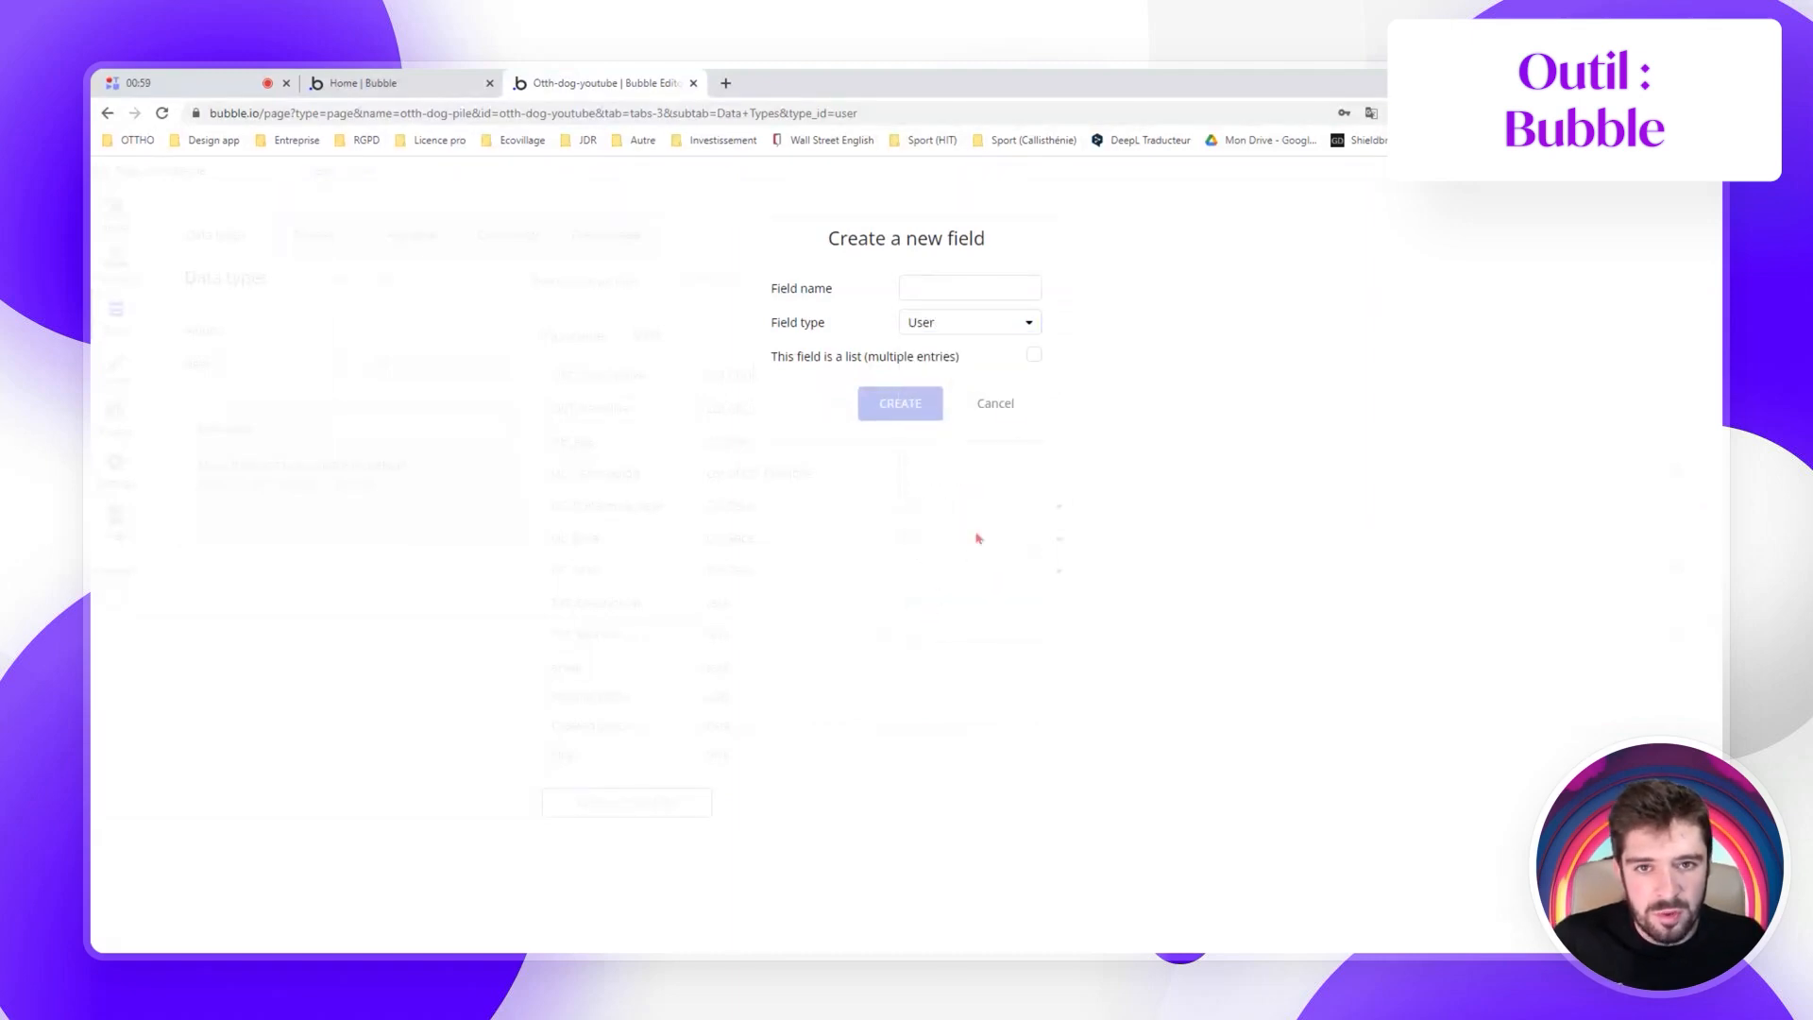
pyautogui.click(1035, 359)
pyautogui.click(998, 404)
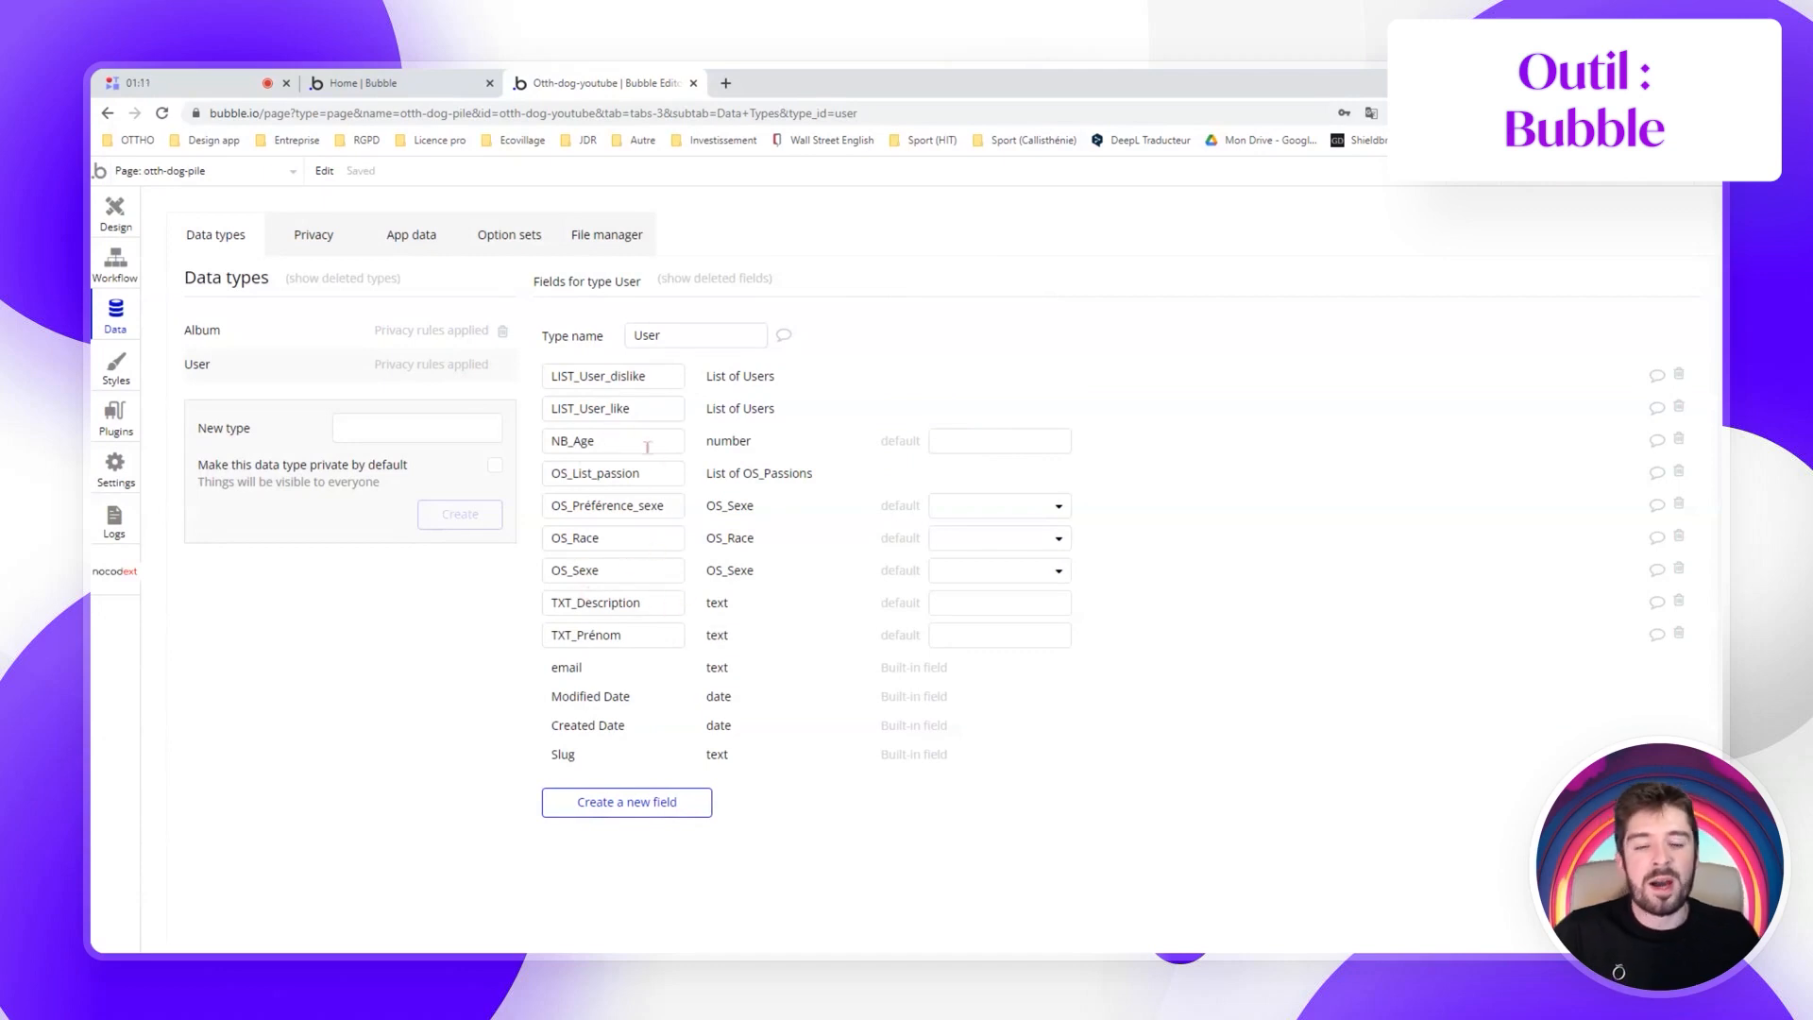
# Highlight the NB_Age and OS_List_passion field names in the User data type to review them
pyautogui.moveTo(647, 446)
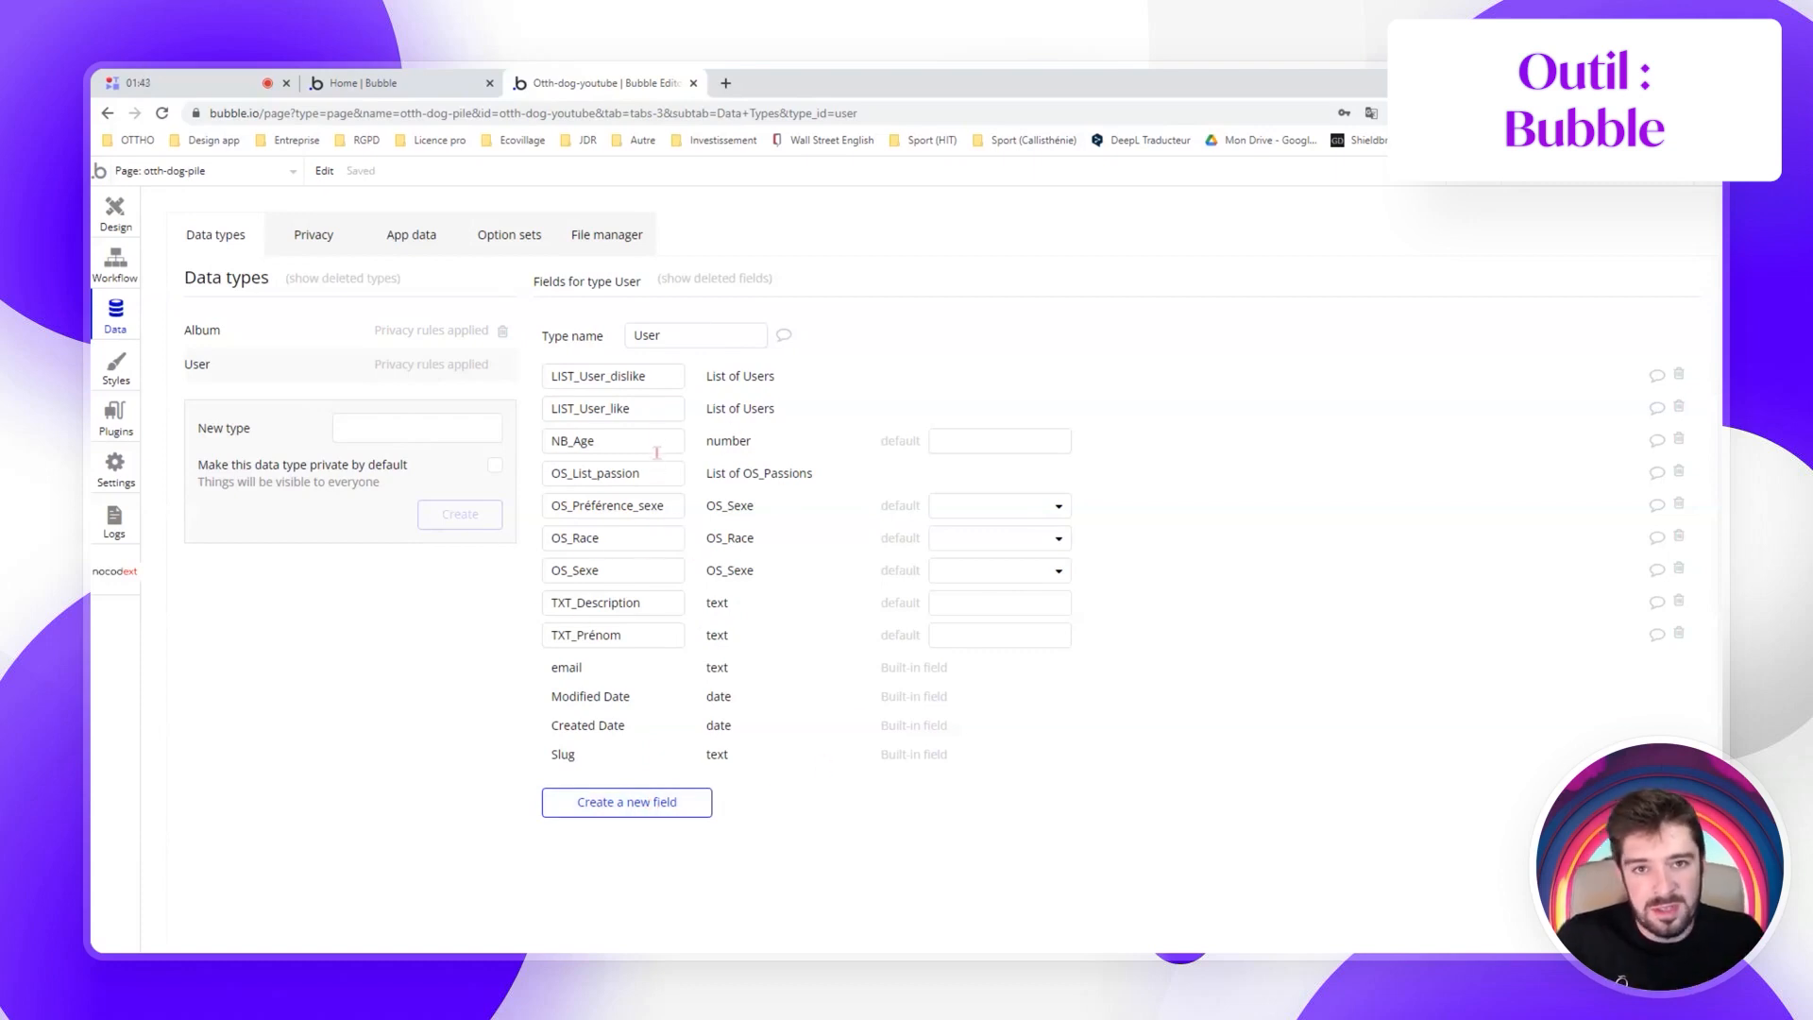
pyautogui.moveTo(652, 445); pyautogui.dragTo(508, 448)
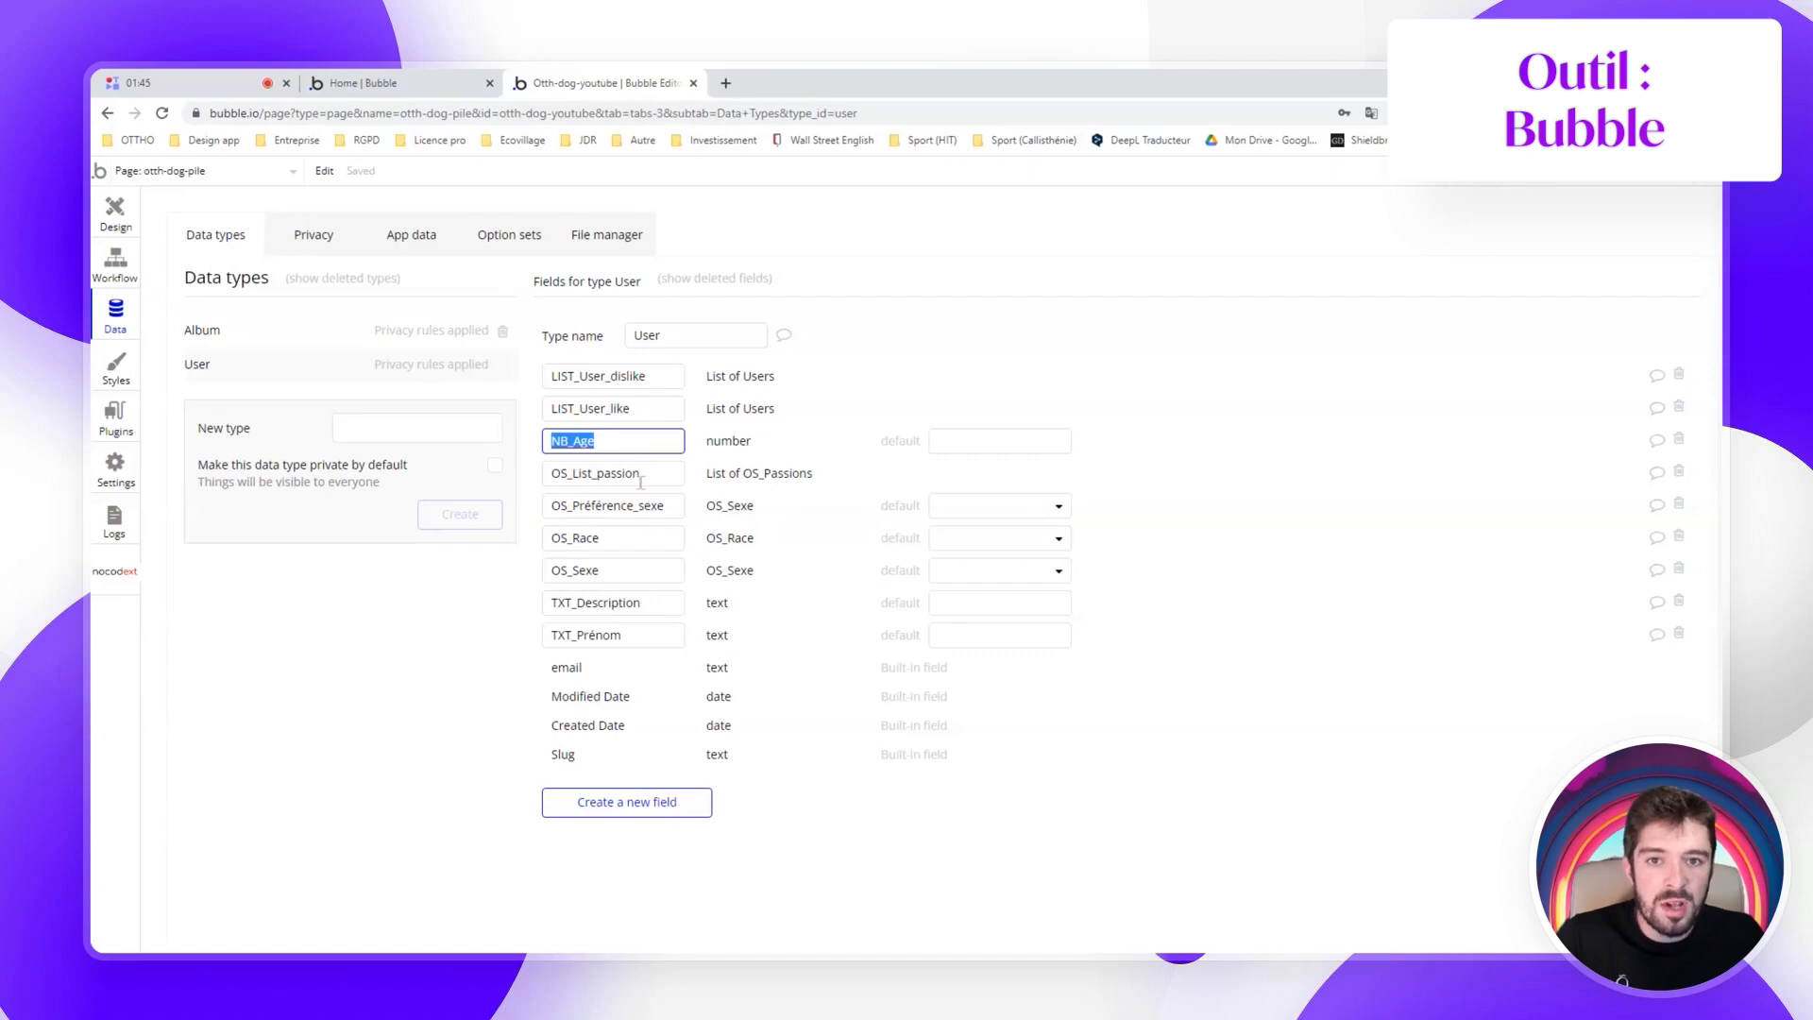
pyautogui.moveTo(666, 476); pyautogui.dragTo(522, 478)
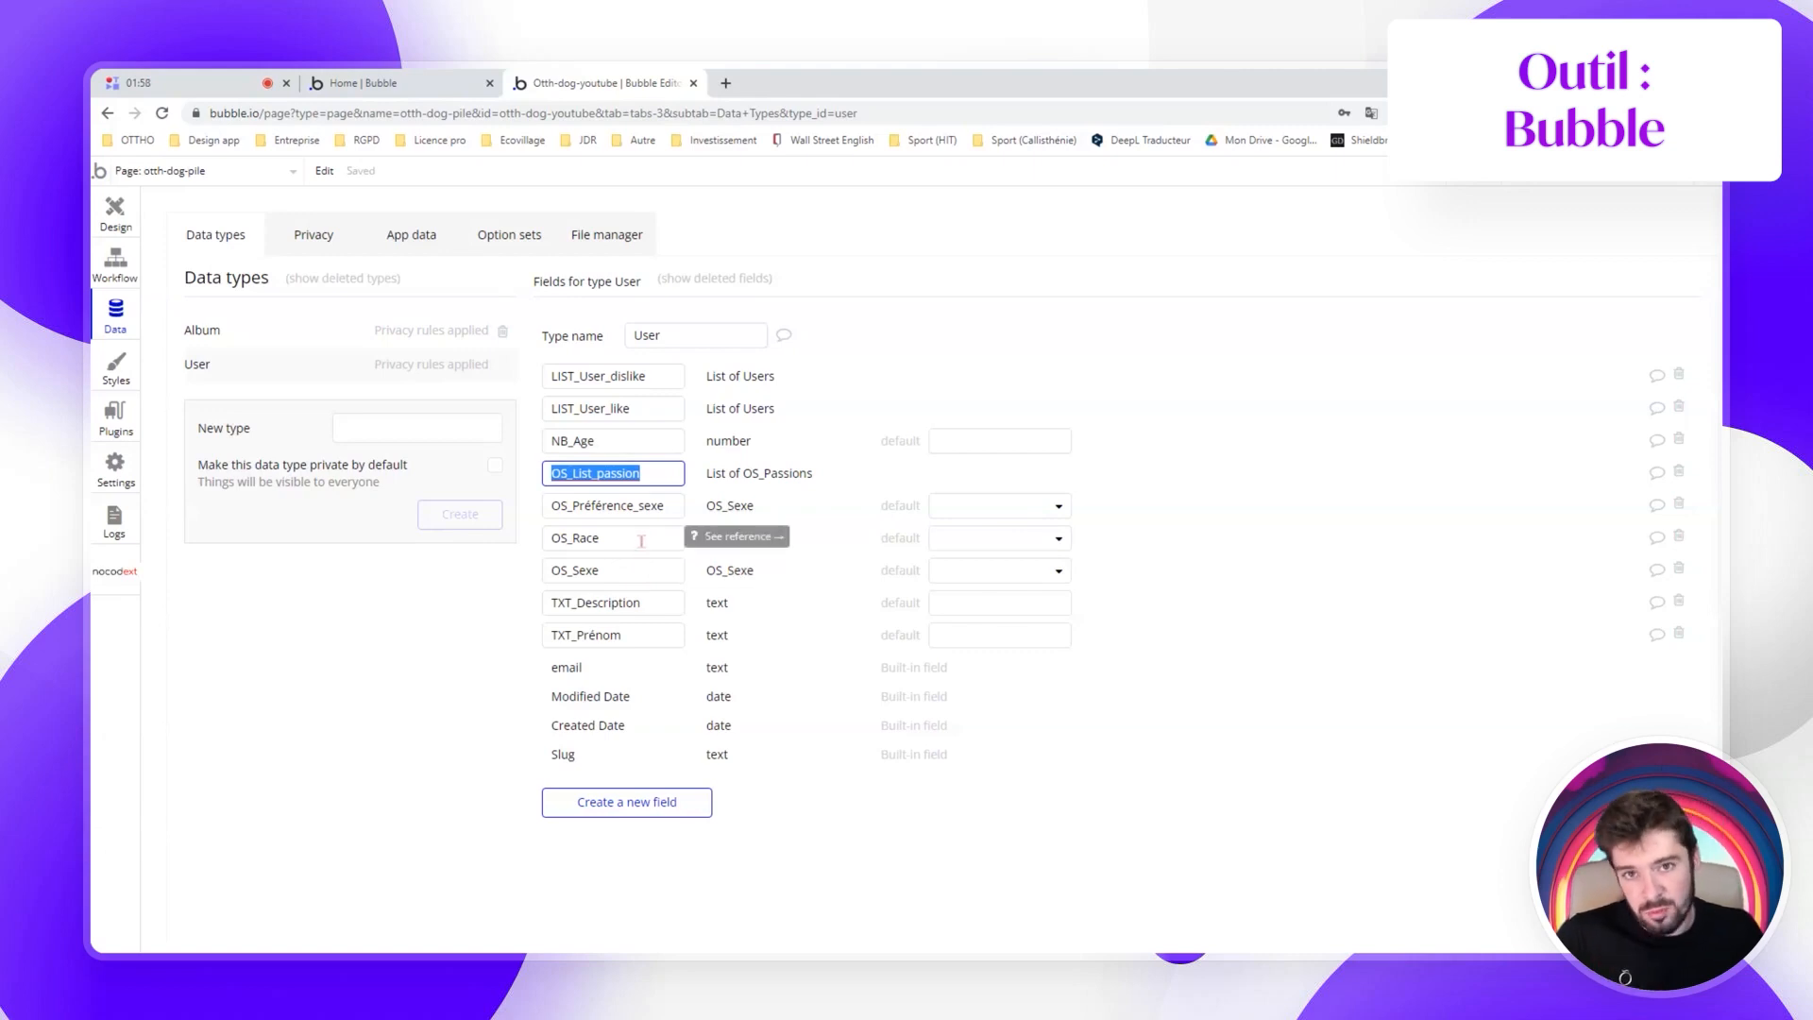
# Review the options in the OS_Passion, OS_Race, OS_Sexe and OS_Logo_image option sets
pyautogui.click(518, 243)
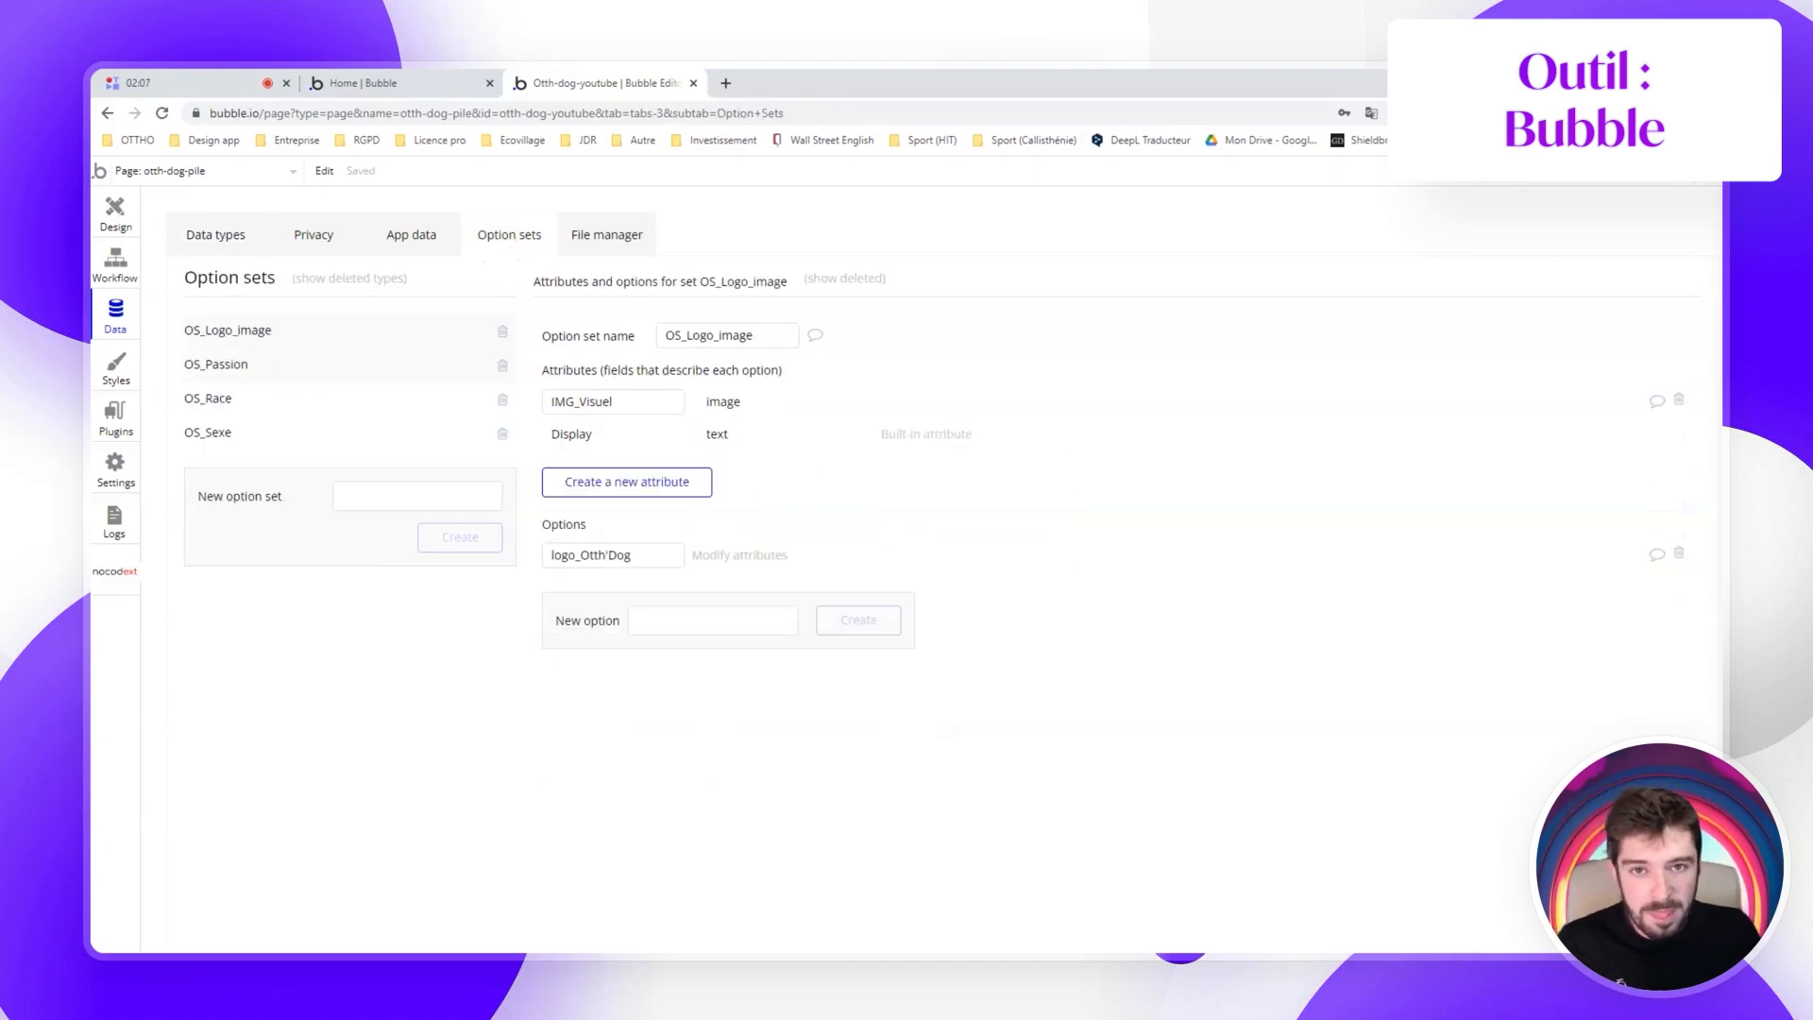
pyautogui.click(284, 366)
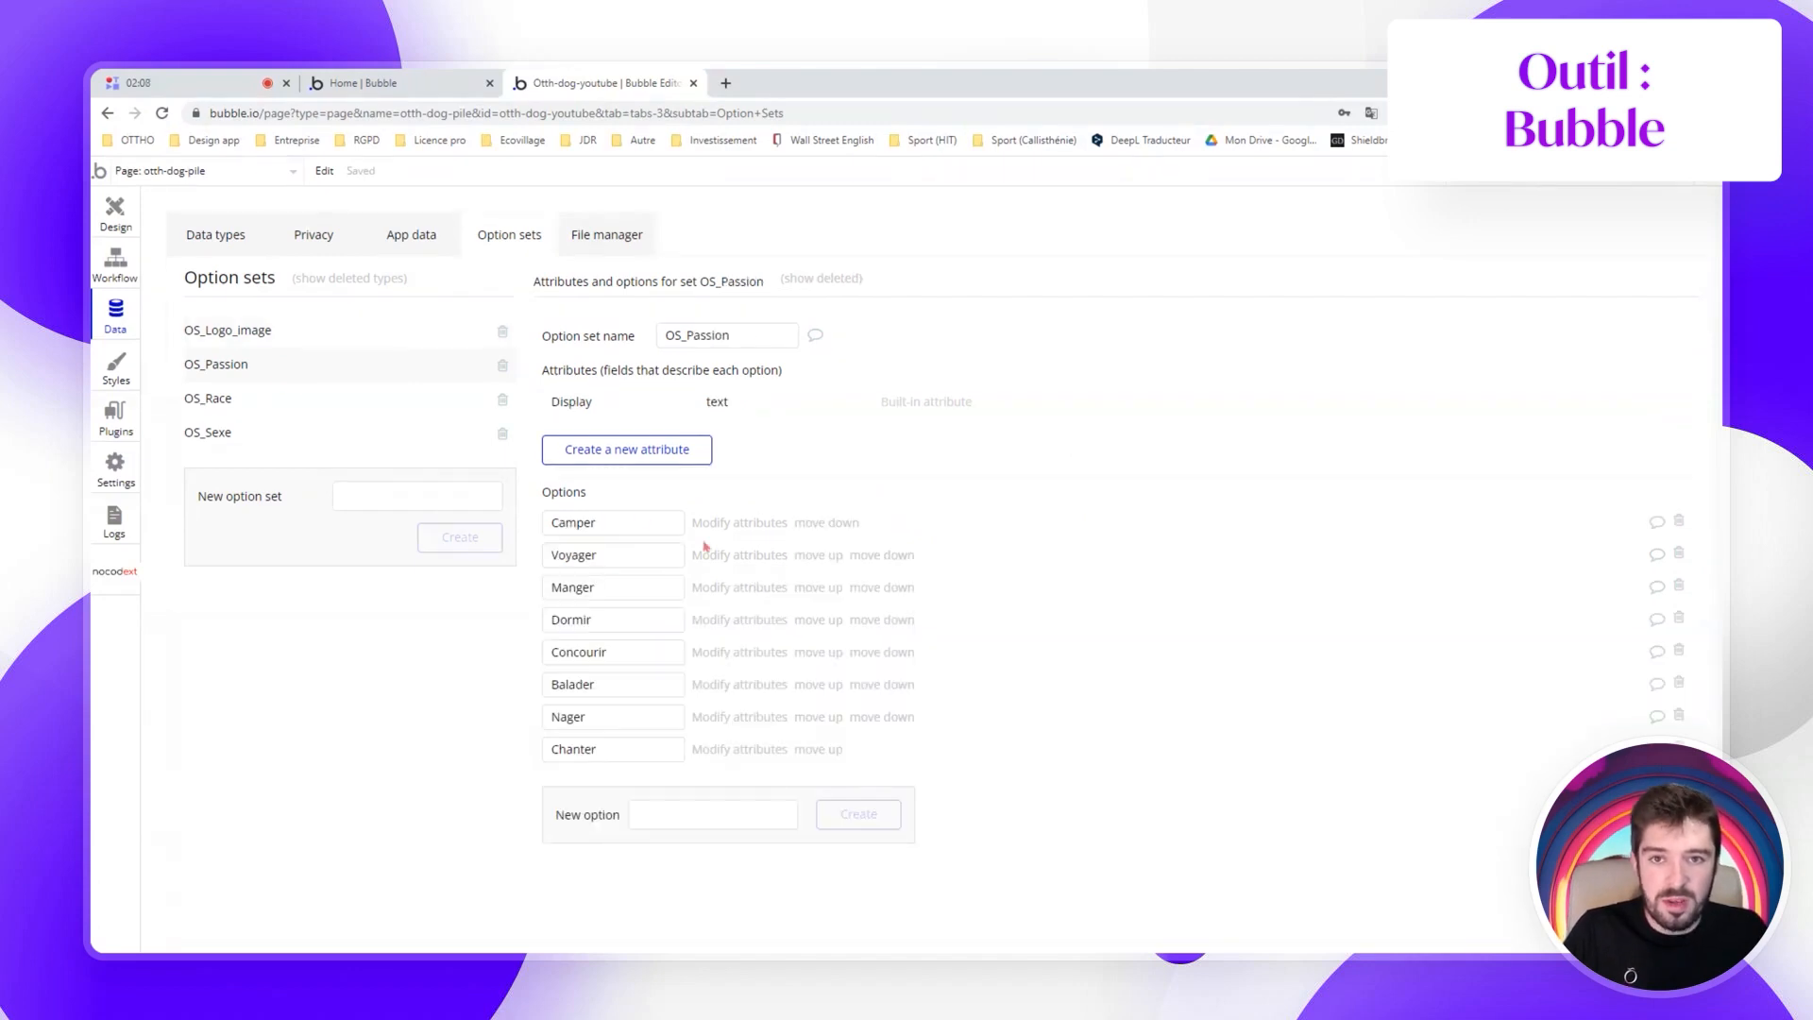
pyautogui.click(224, 404)
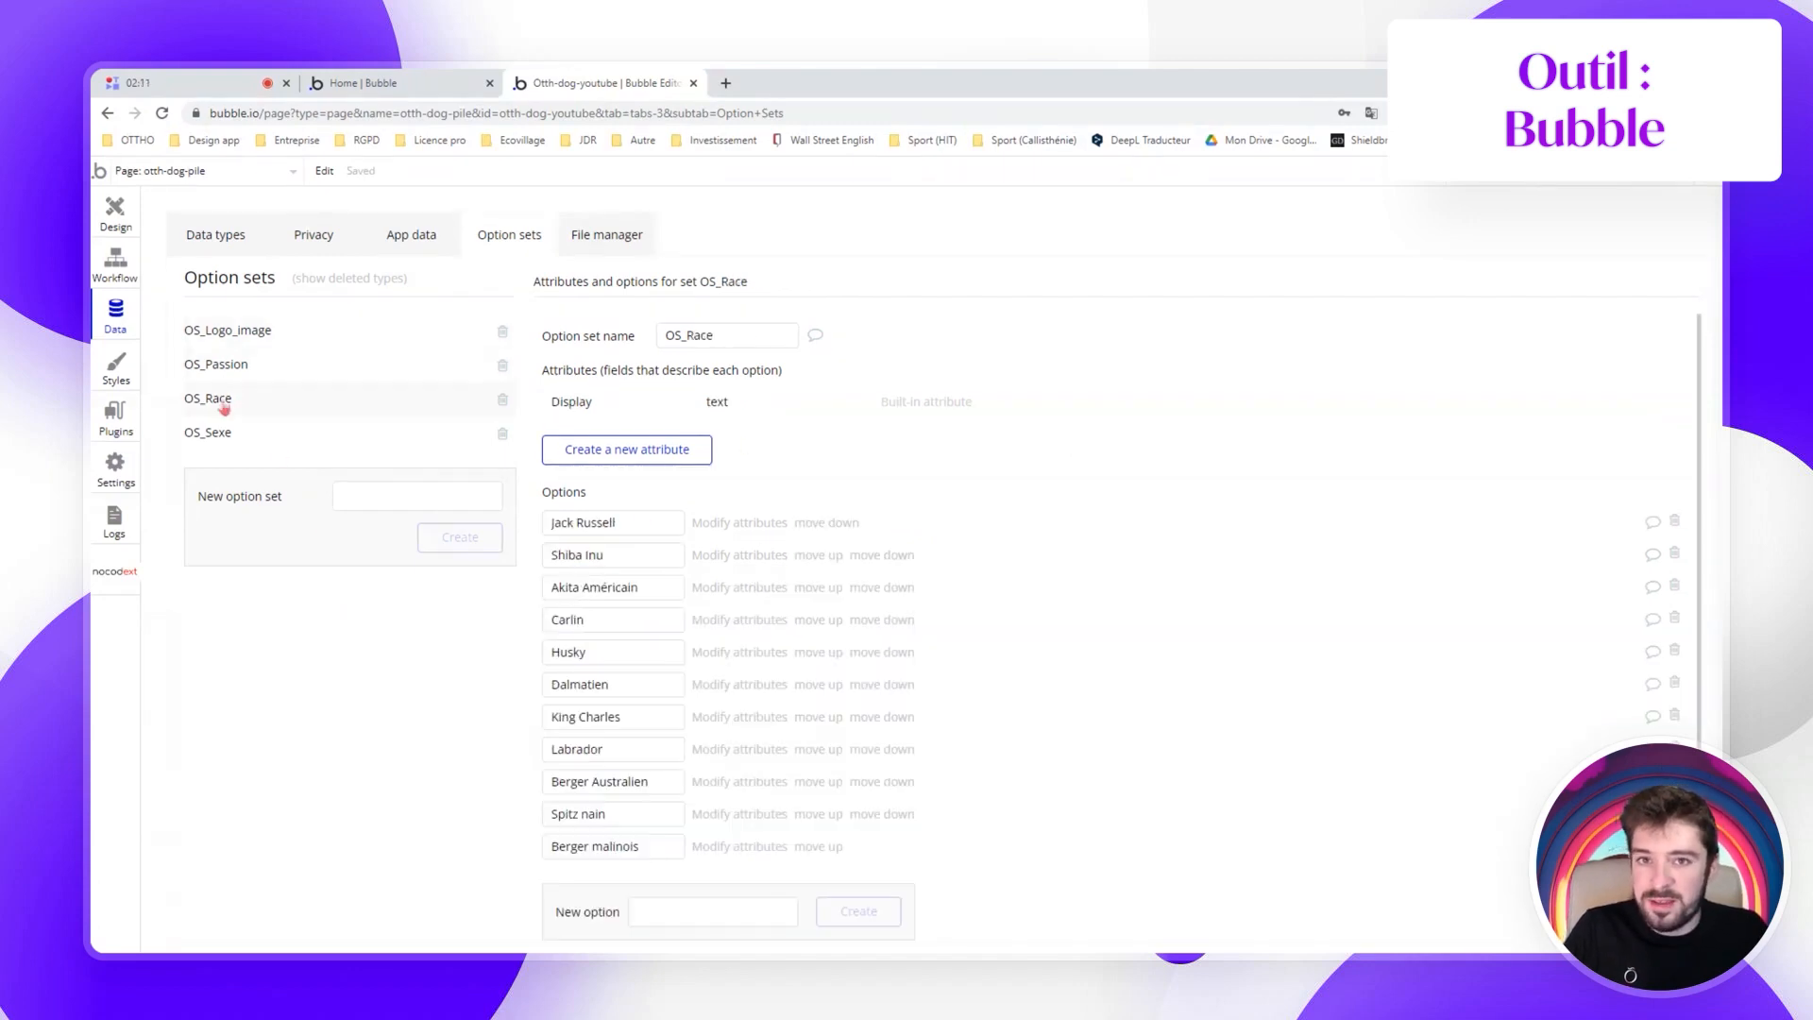
pyautogui.click(242, 440)
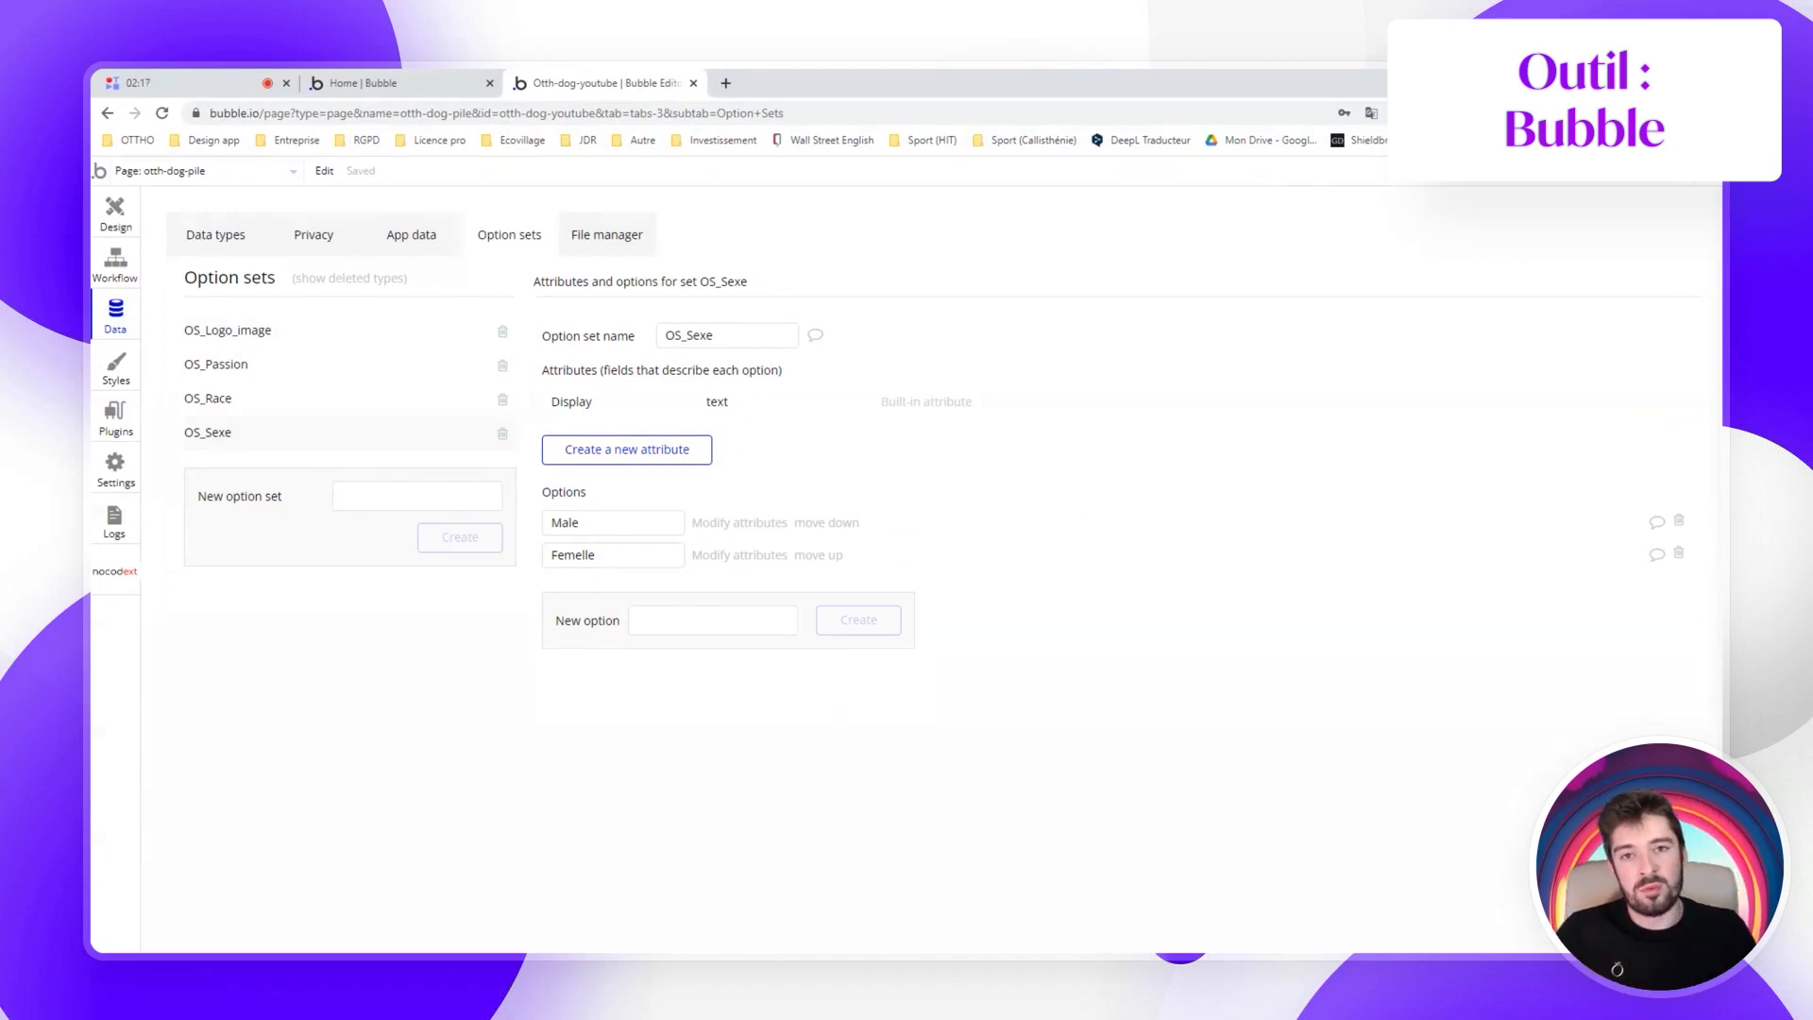
pyautogui.click(360, 343)
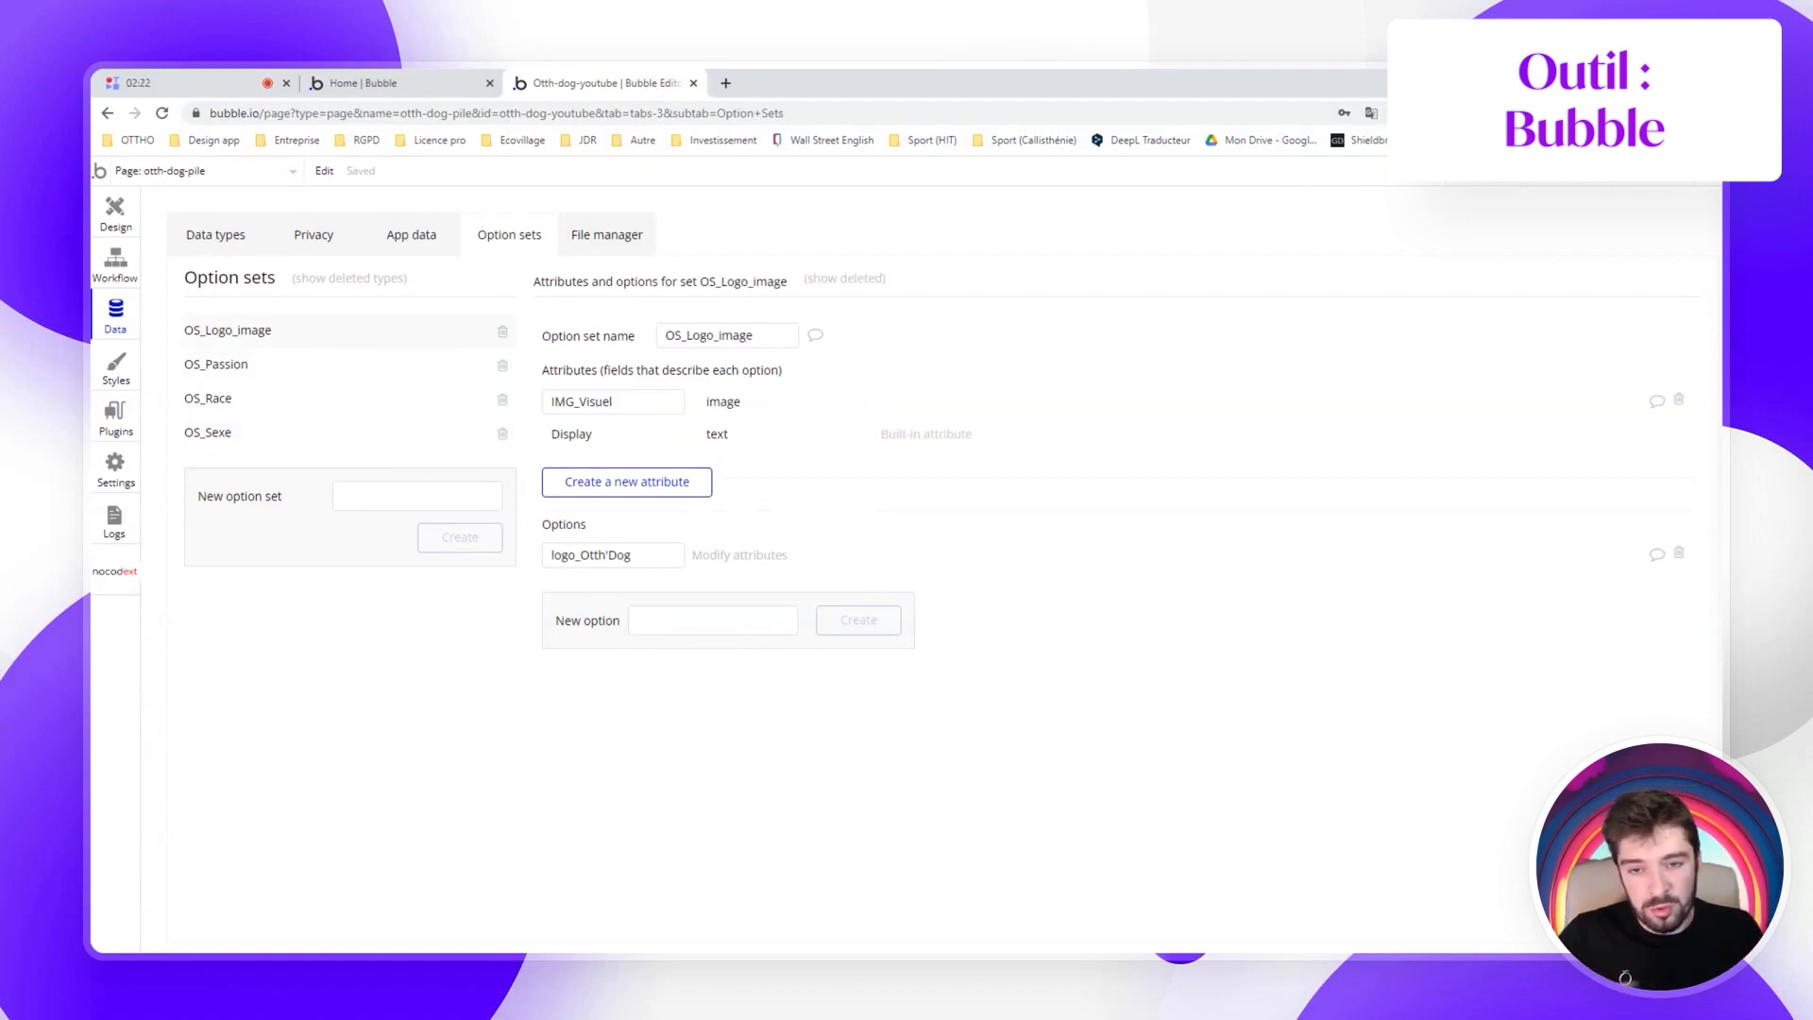
# Examine the fields of the Album data type, then return to the User data type
pyautogui.click(217, 232)
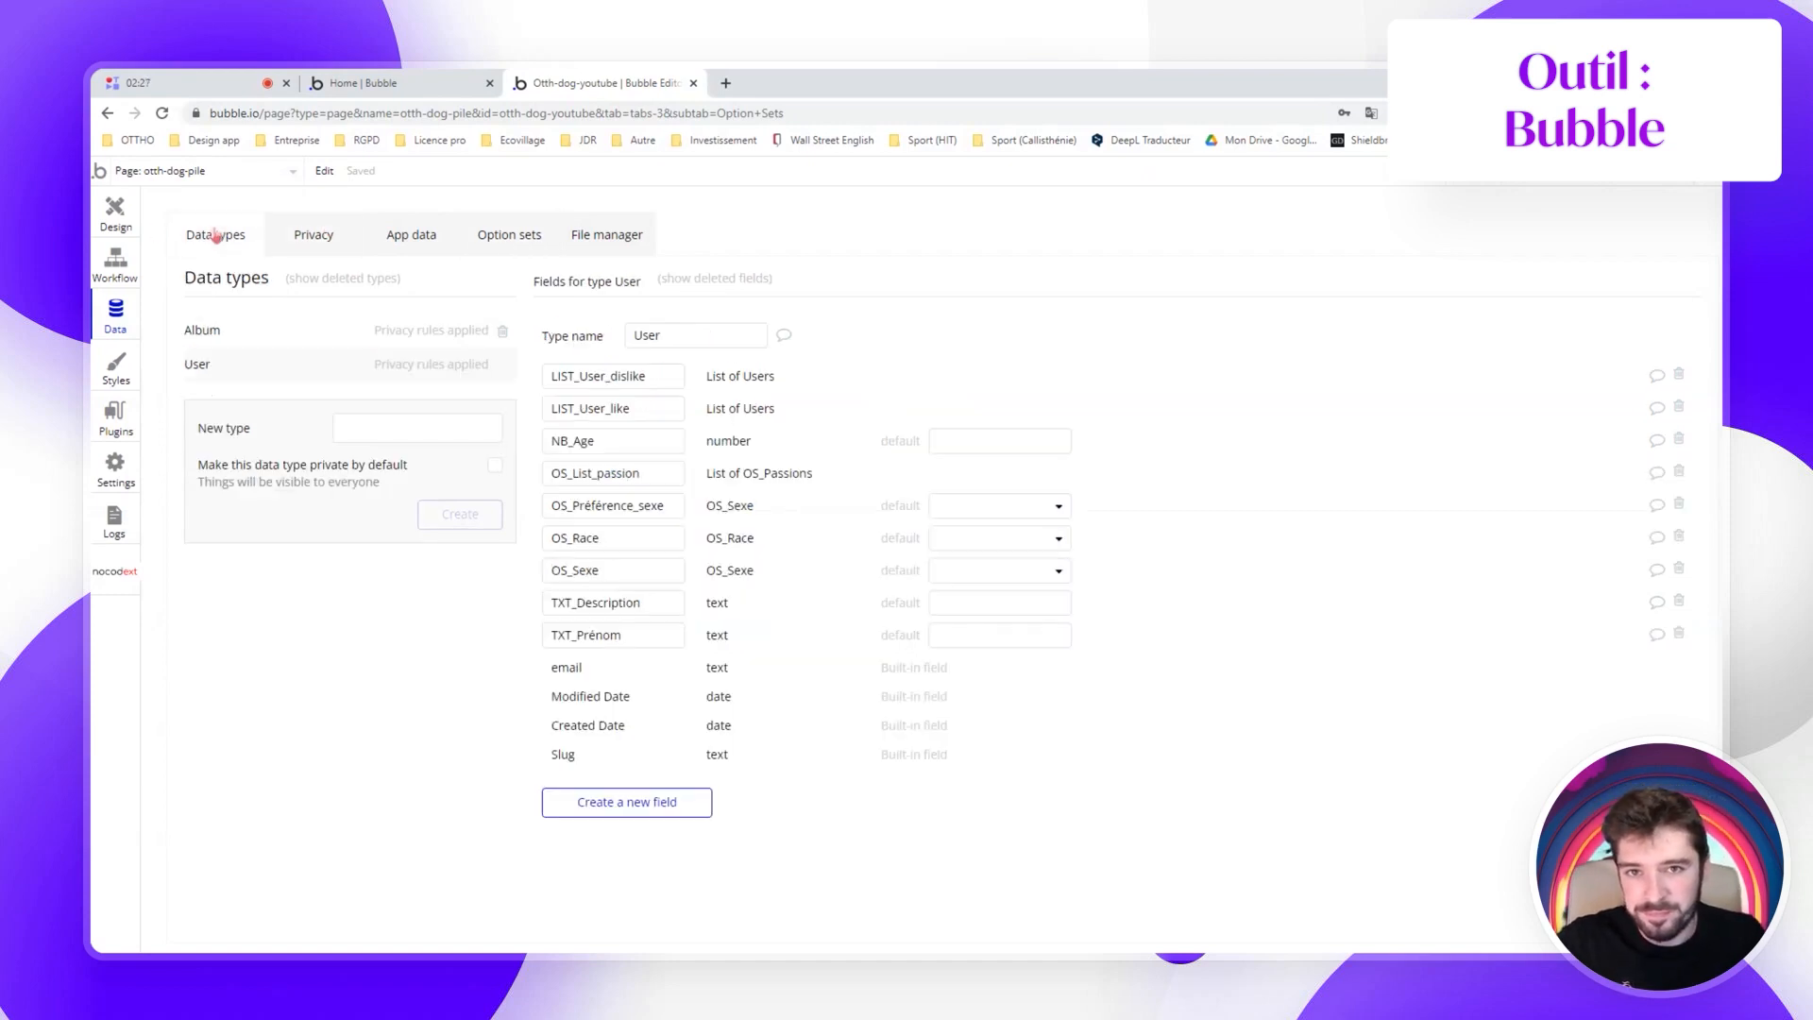
pyautogui.click(219, 343)
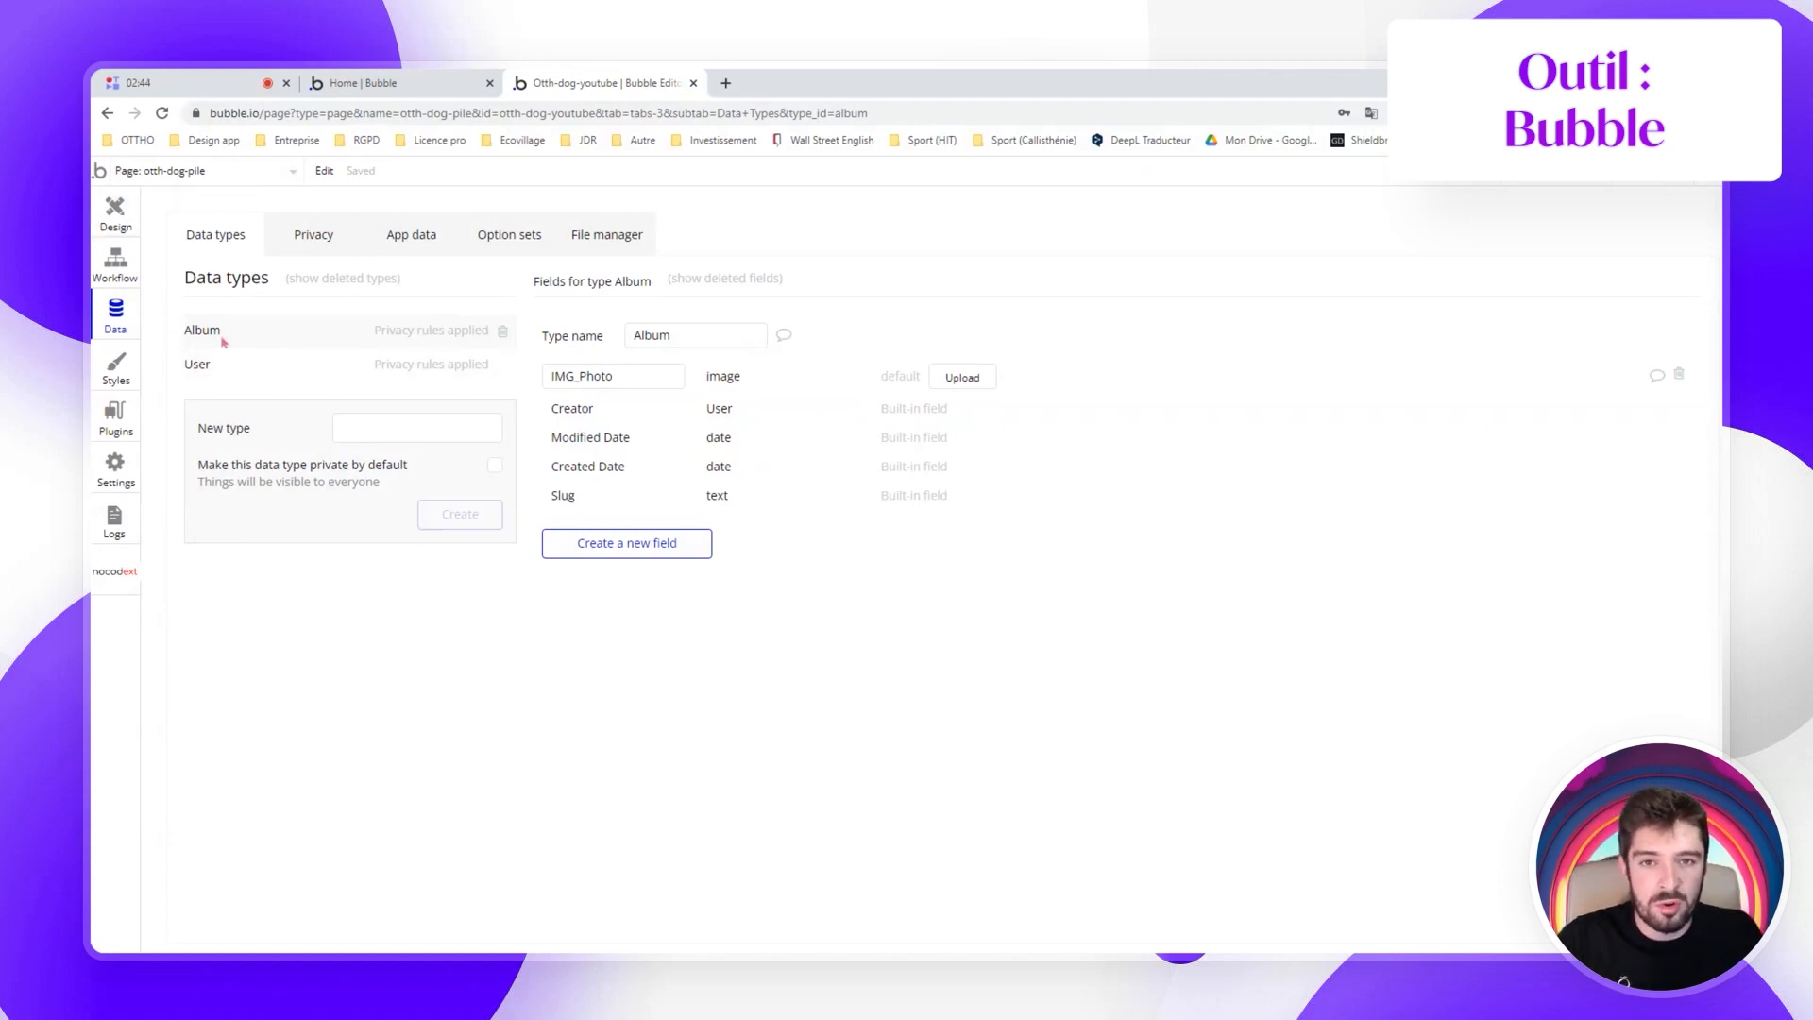
pyautogui.click(204, 370)
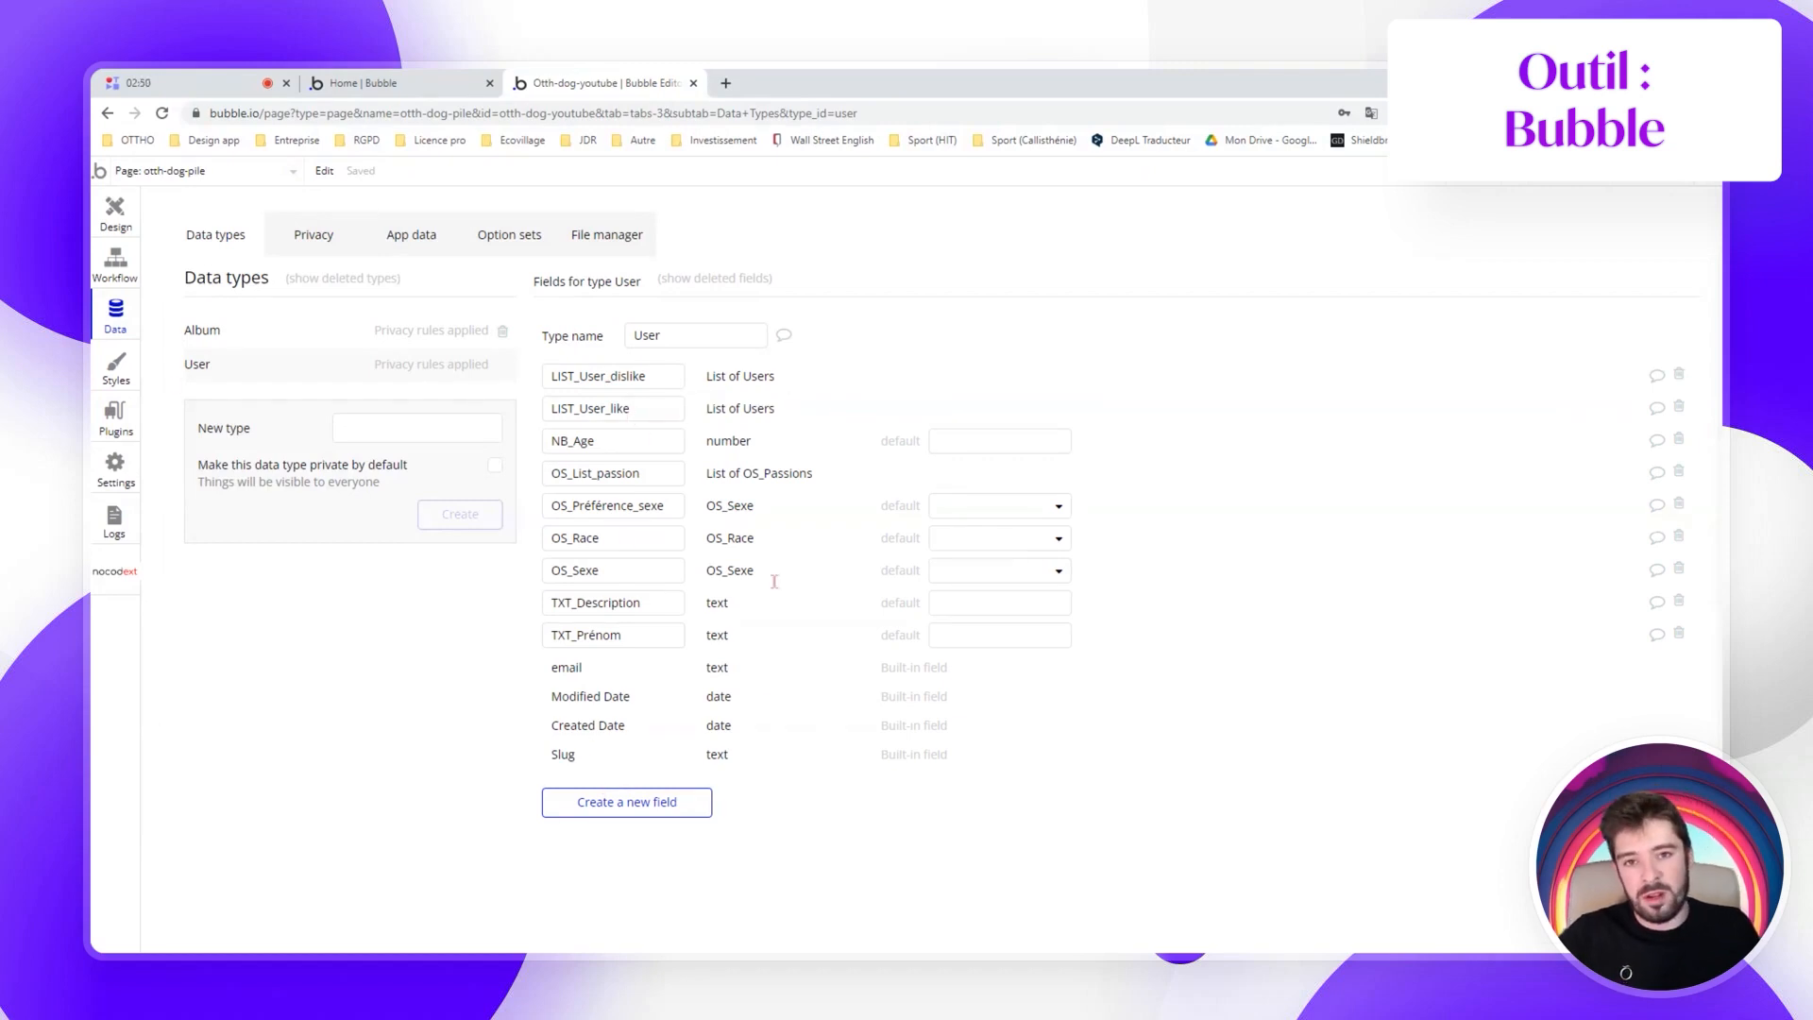
# Add a field named List-photo to the User data type, of type Album and allowing multiple entries
pyautogui.click(616, 806)
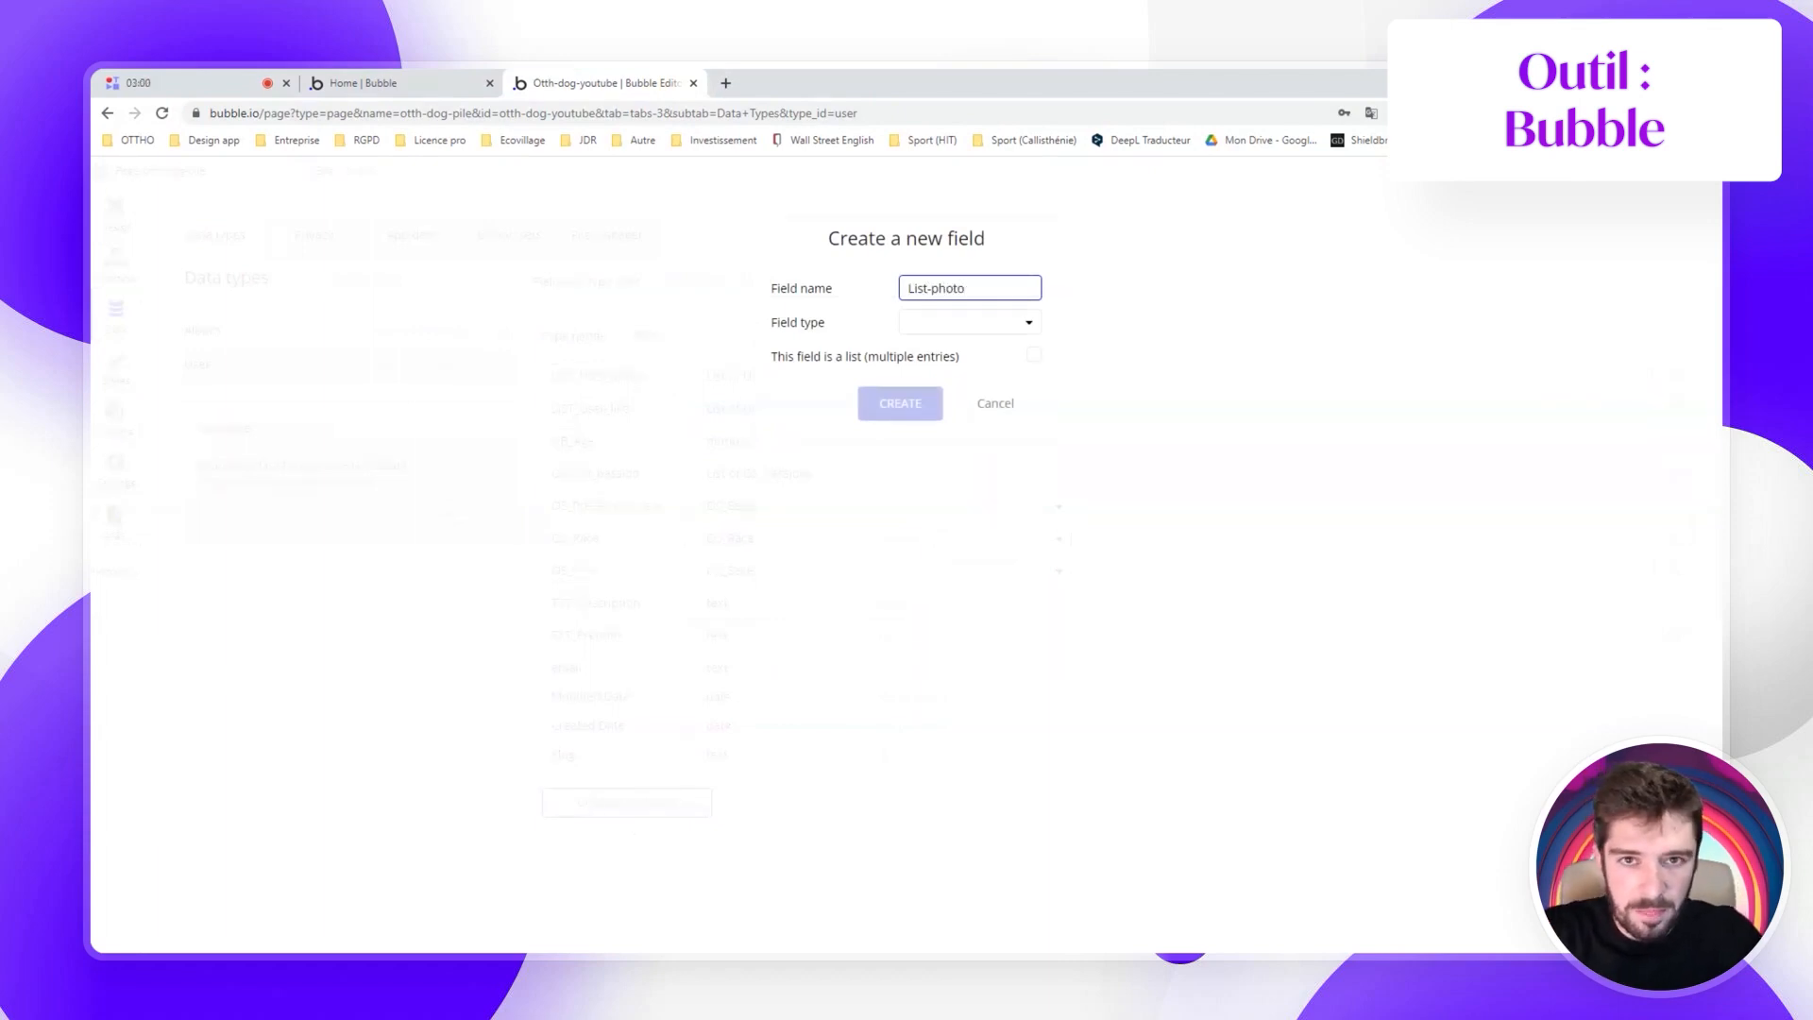
pyautogui.click(947, 326)
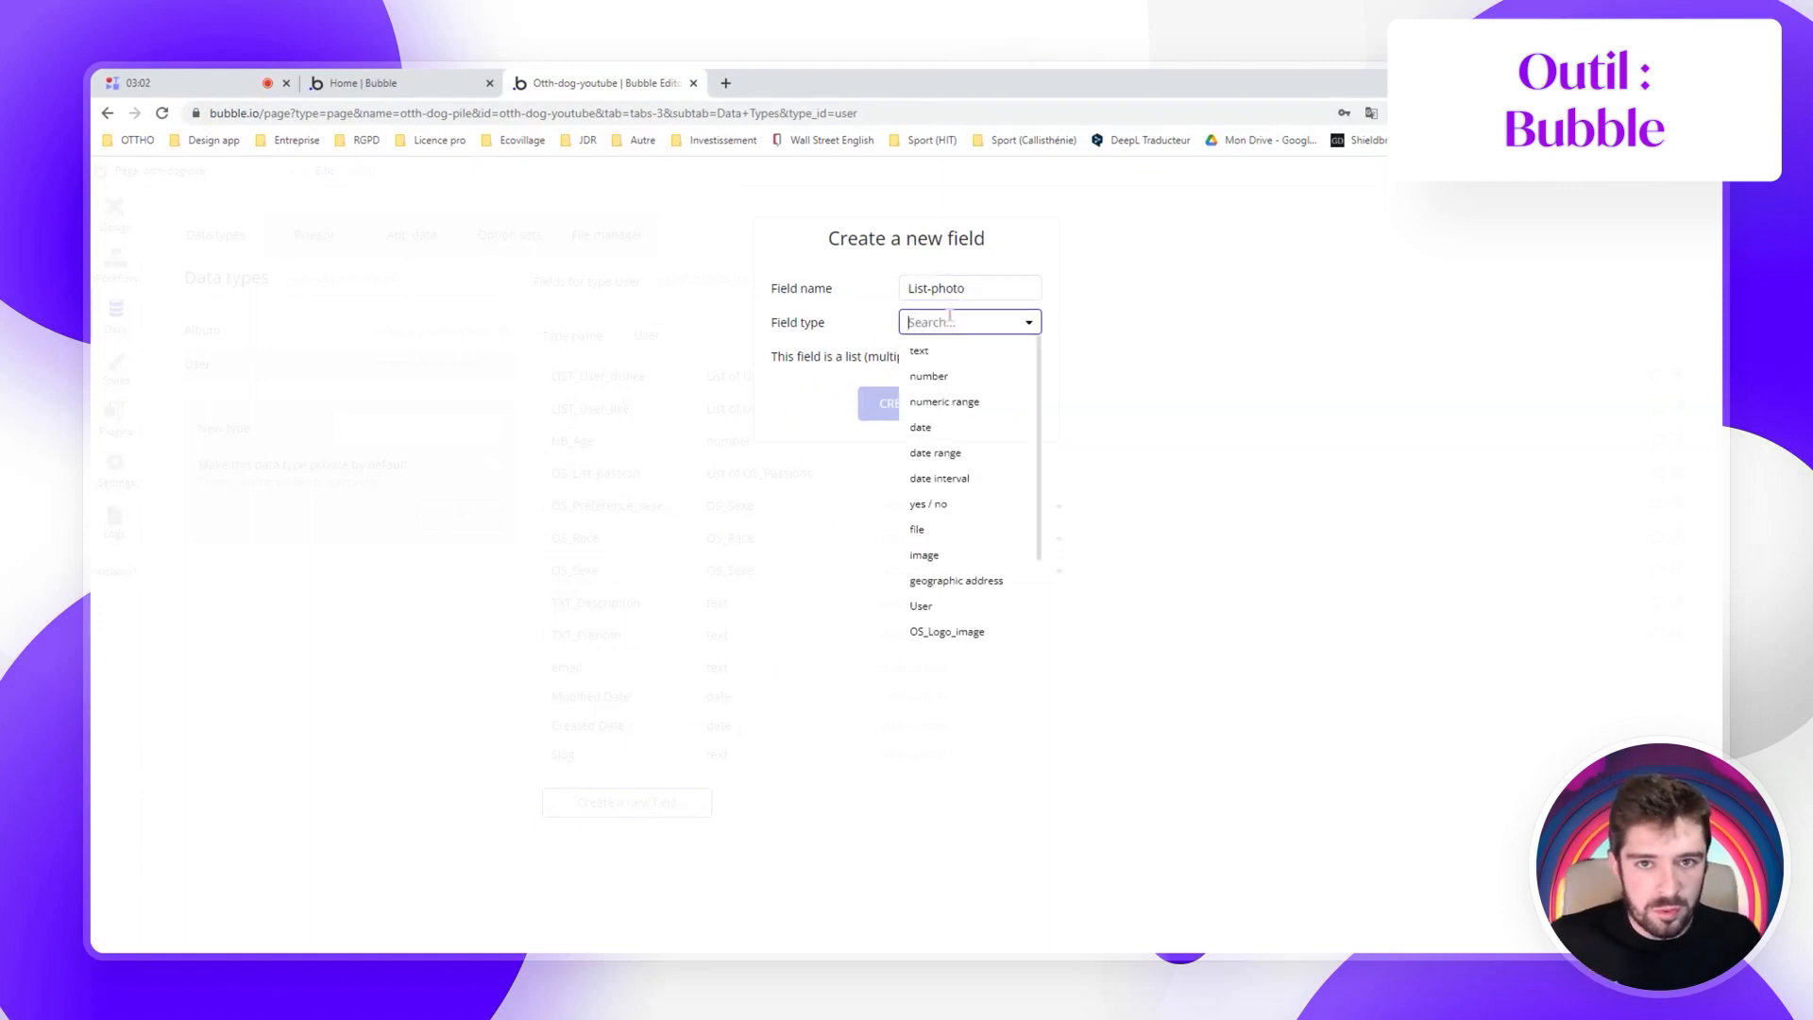
pyautogui.scroll(-2, 952, 425)
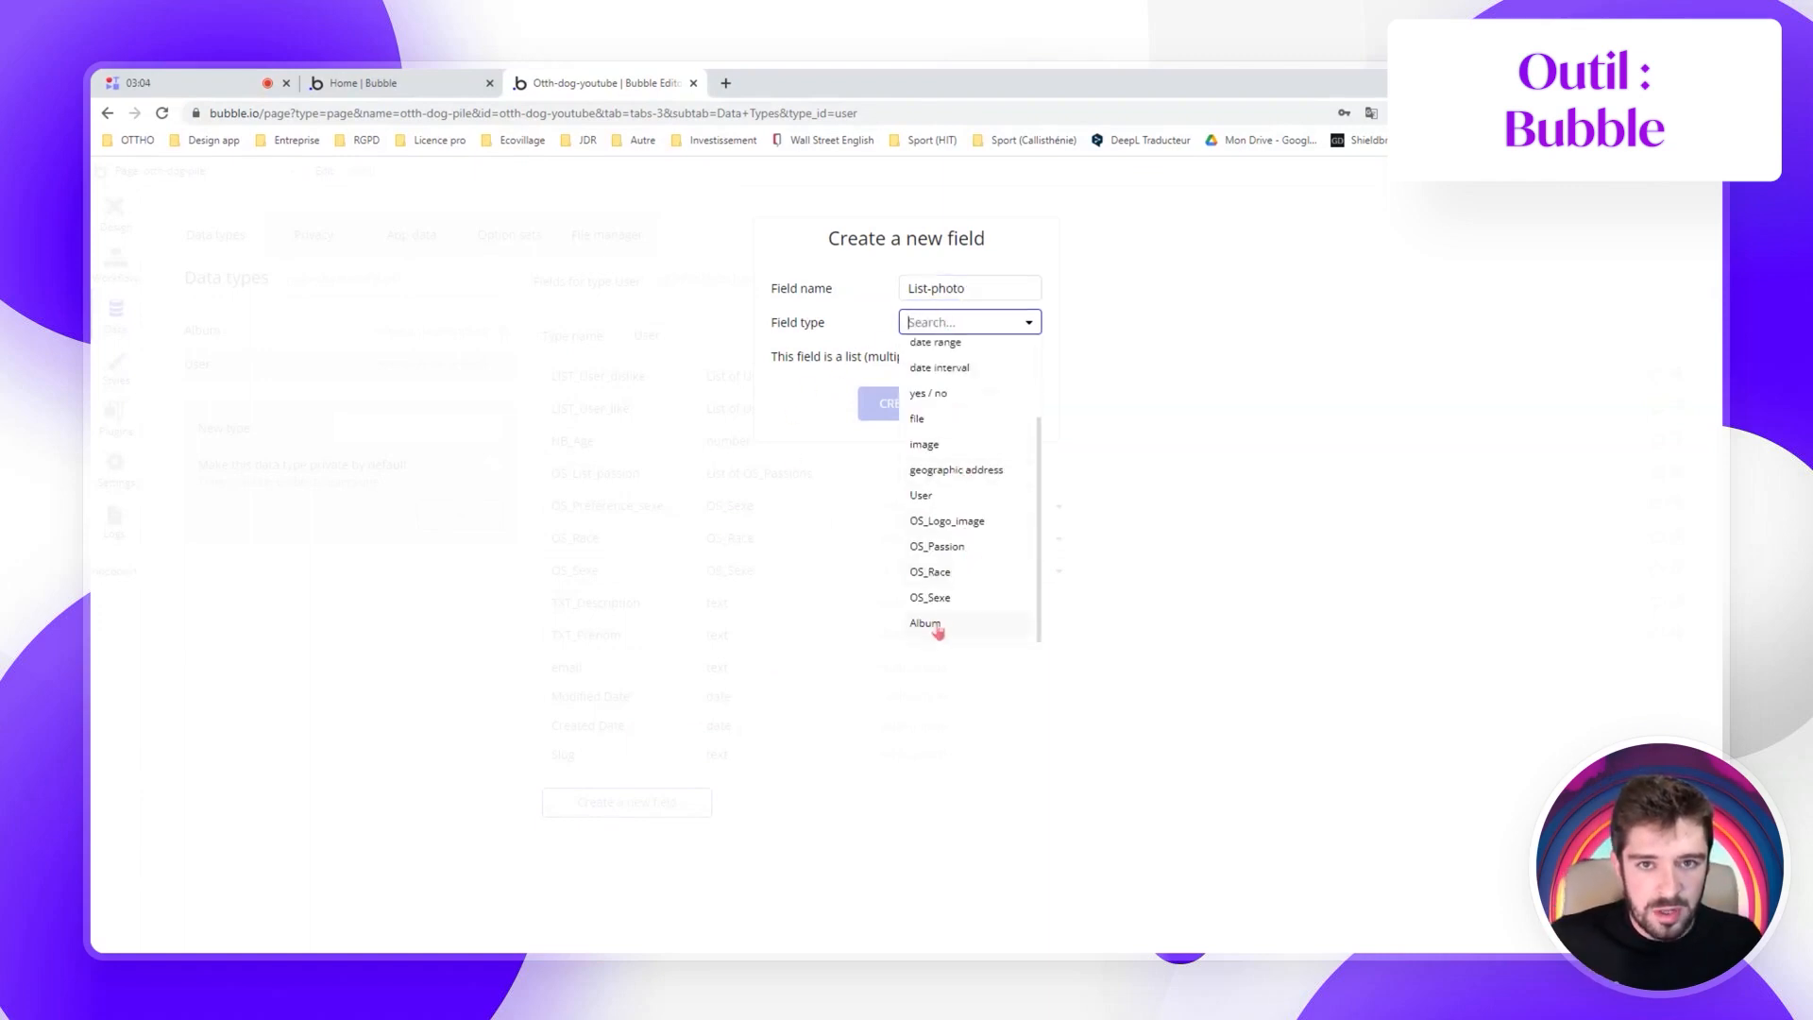
pyautogui.click(937, 627)
pyautogui.click(1035, 356)
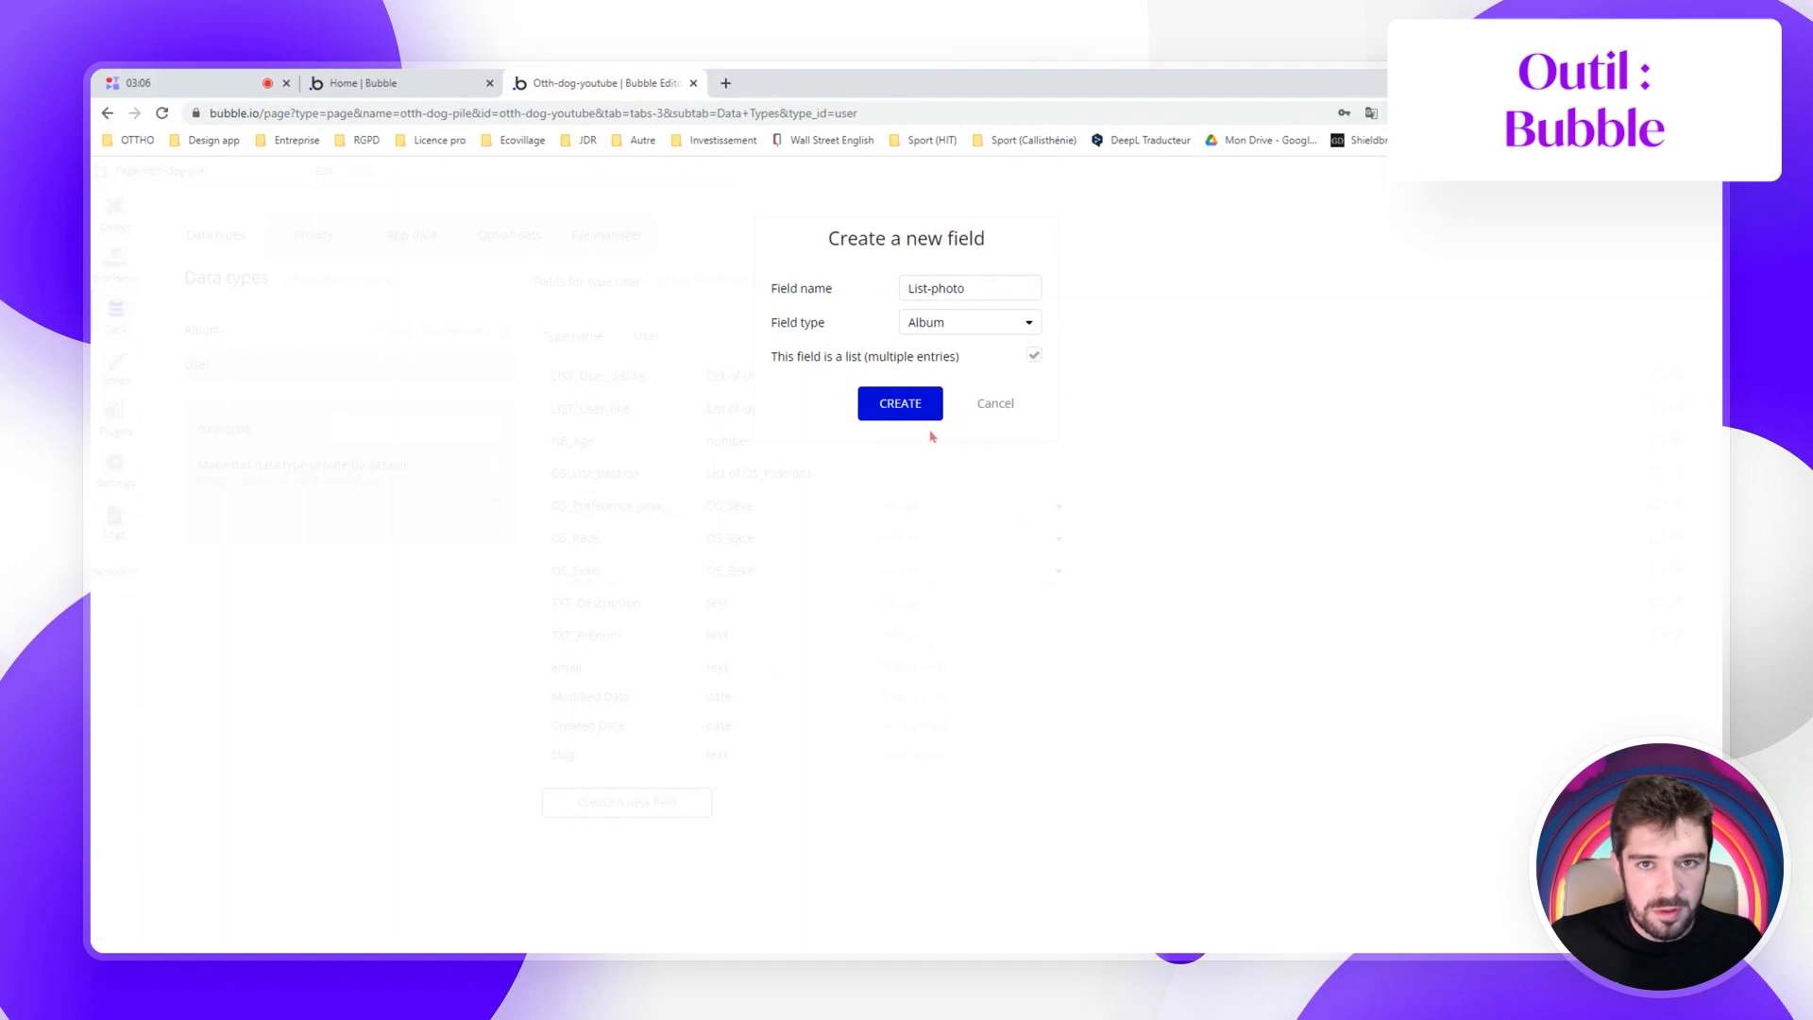
pyautogui.click(901, 406)
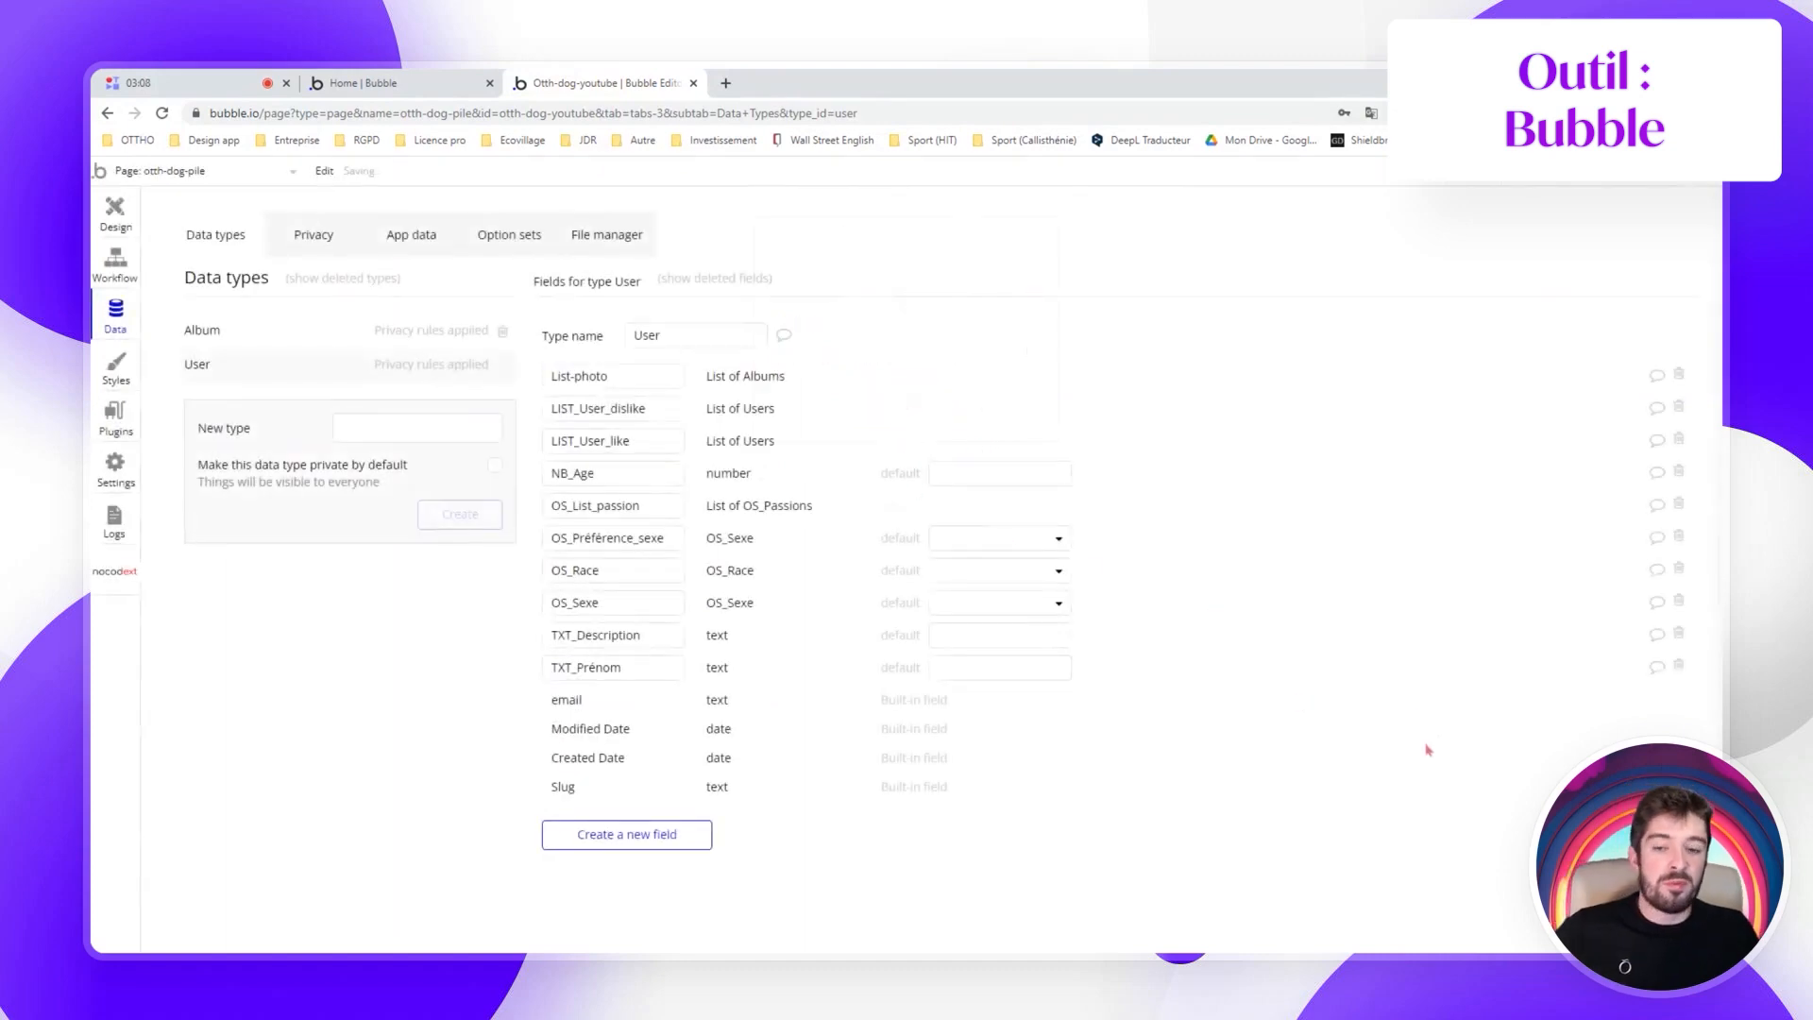
# Compare the fields of the Album and User data types, switching between the two
pyautogui.click(216, 336)
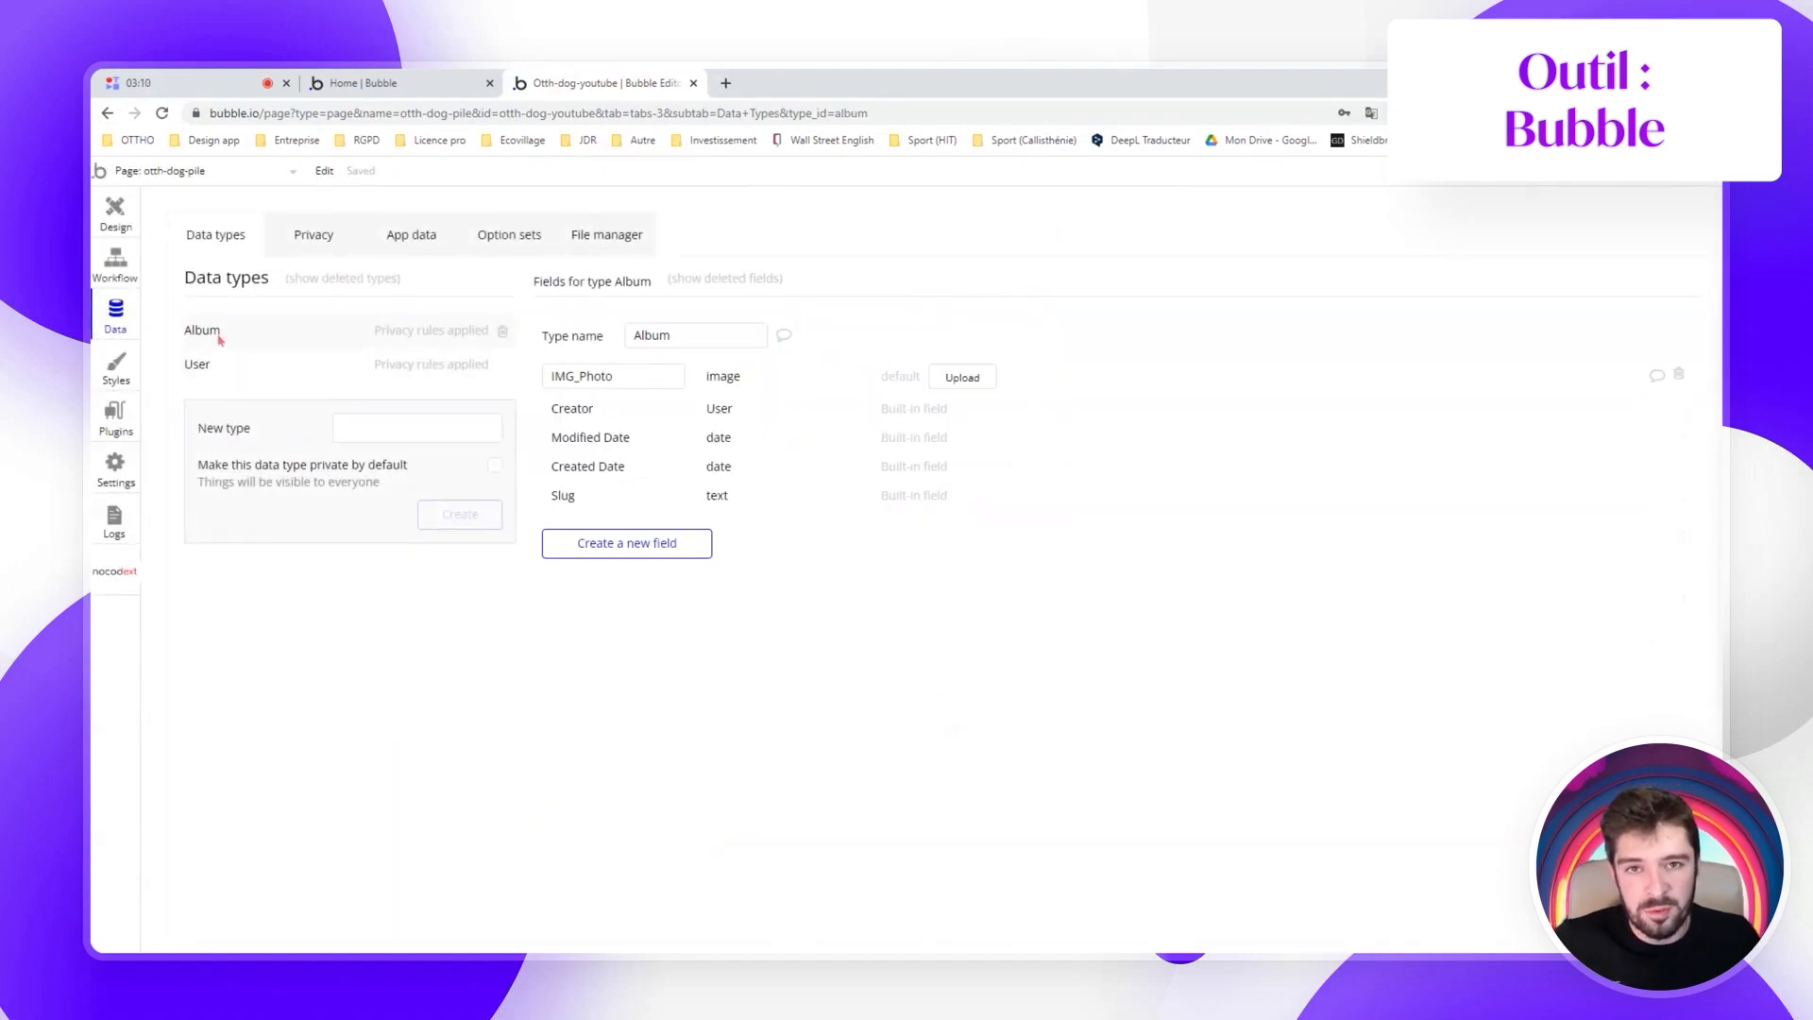
pyautogui.click(220, 363)
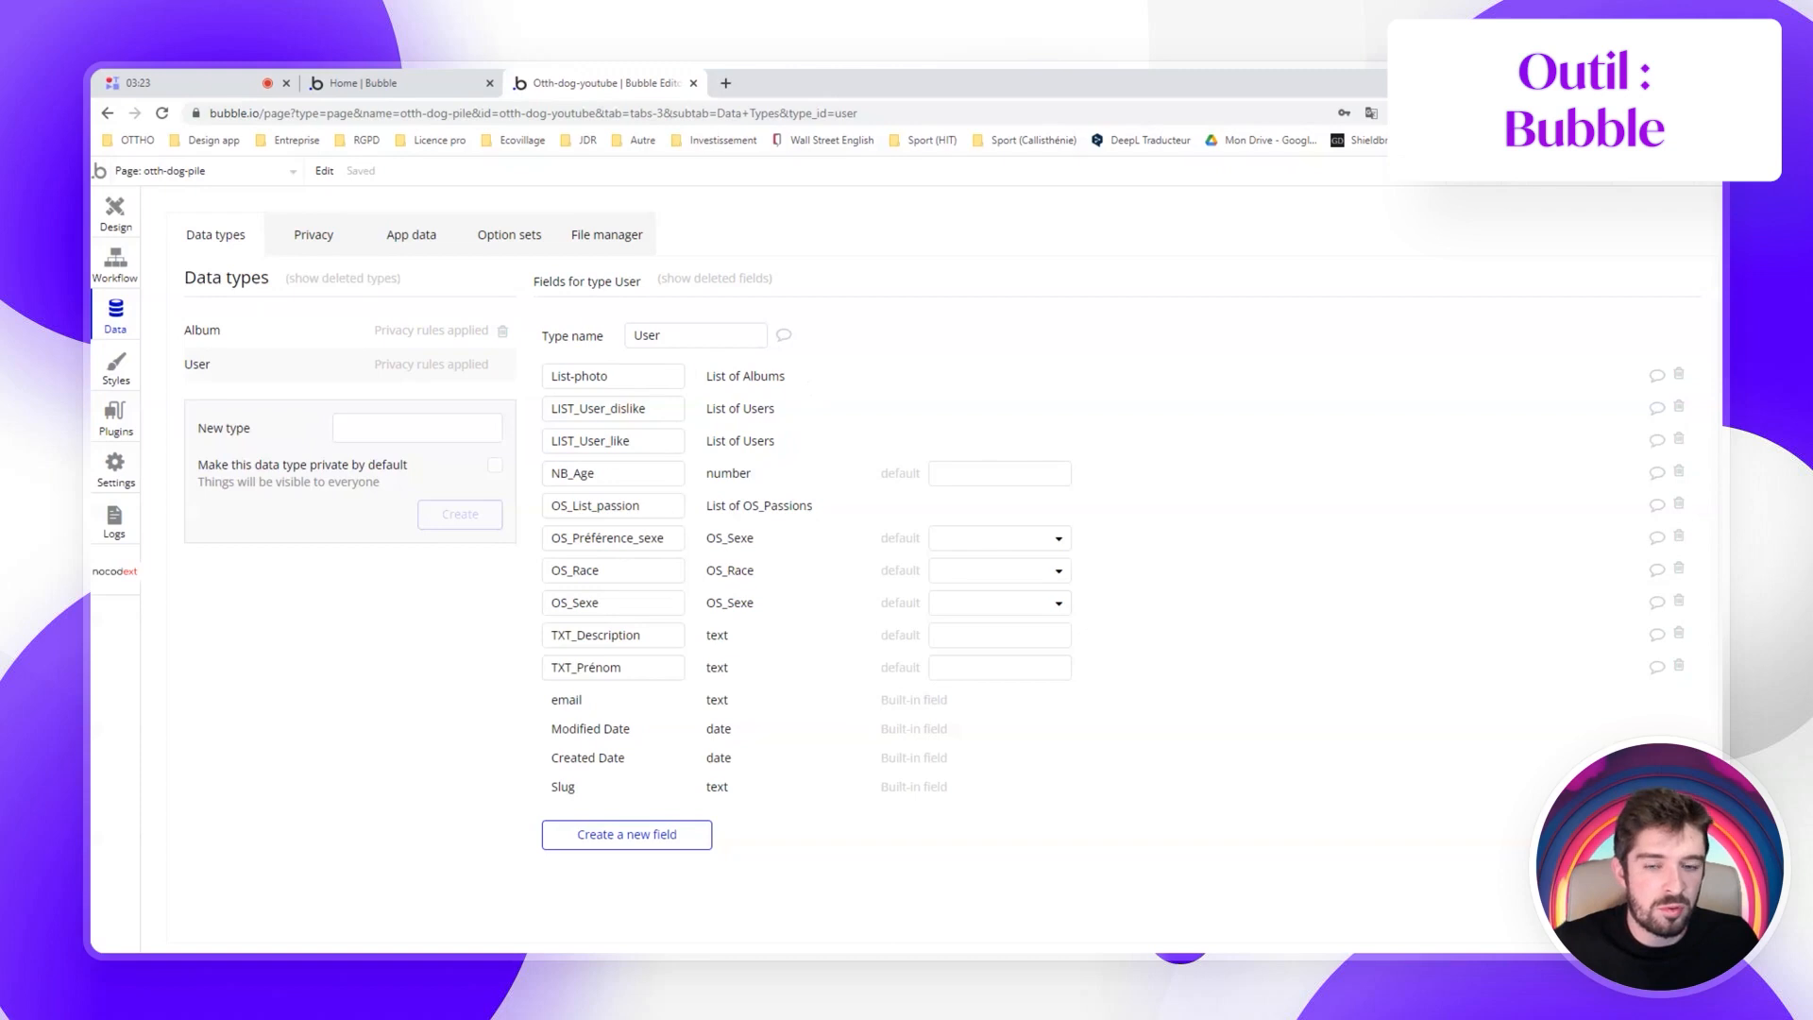
pyautogui.click(272, 332)
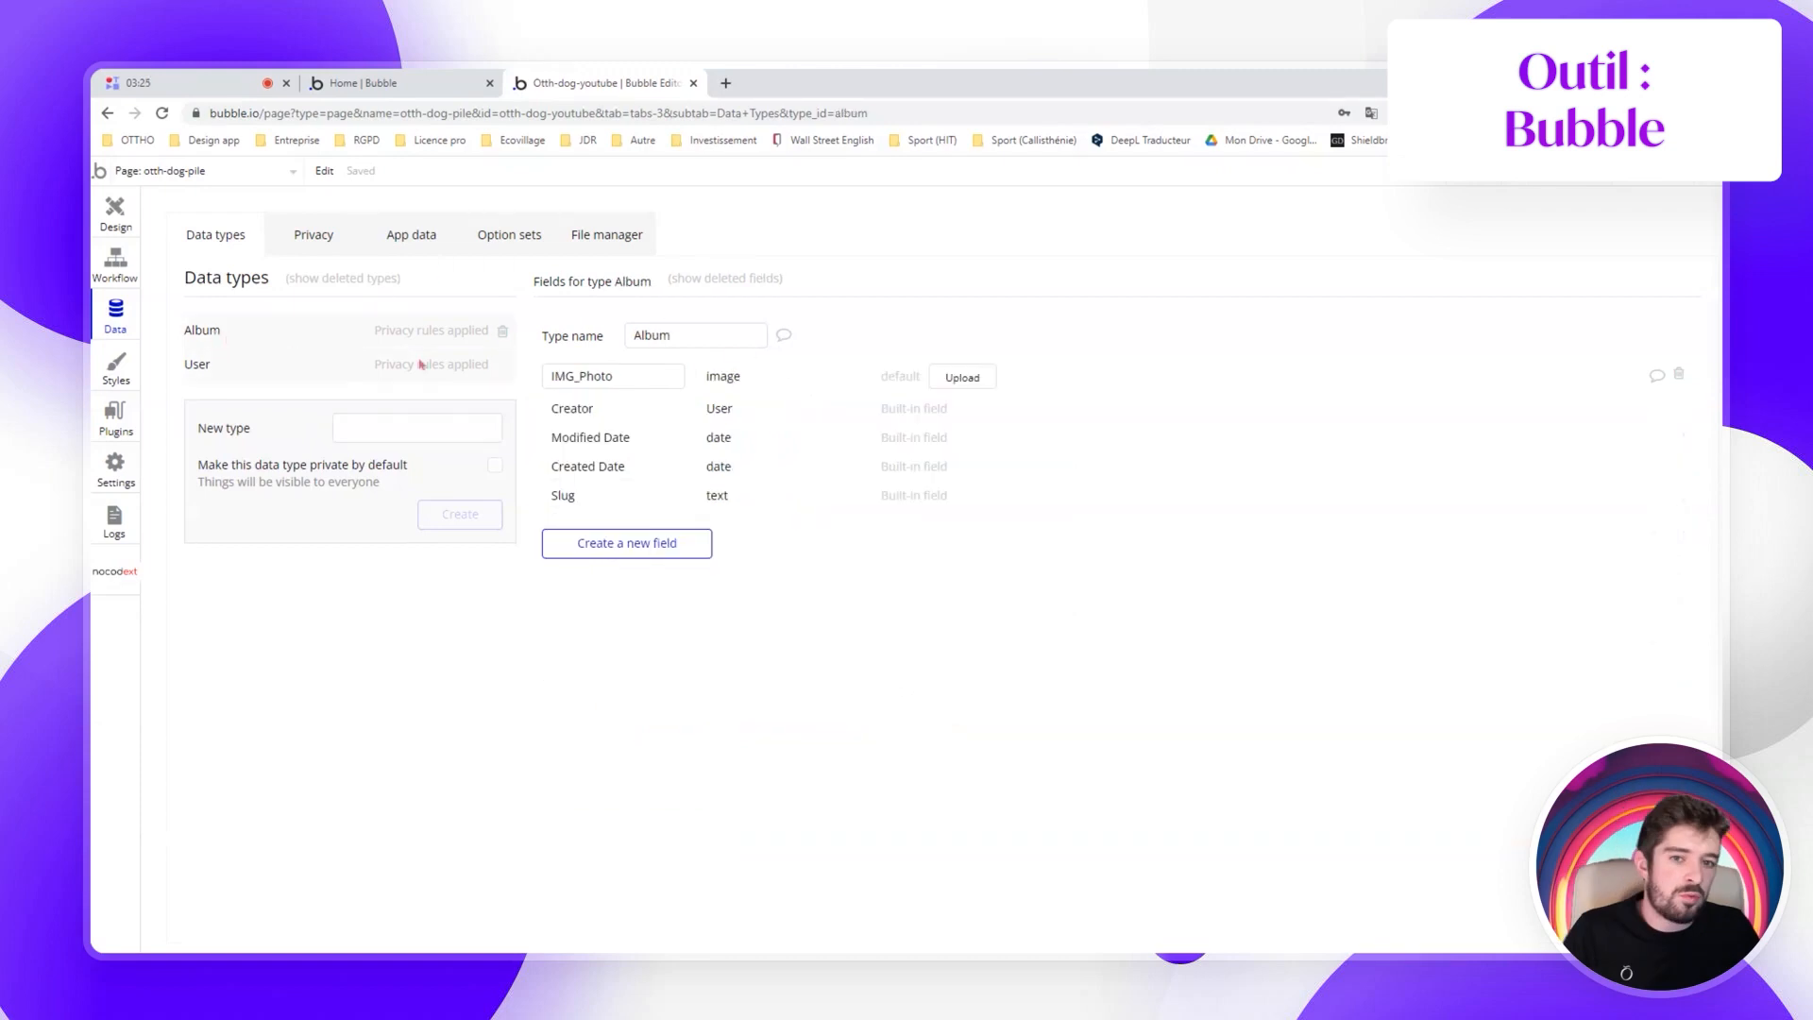
# Browse the stored Album entries in the application data, then return to the otth-dog-pile page design
pyautogui.click(501, 245)
pyautogui.click(412, 238)
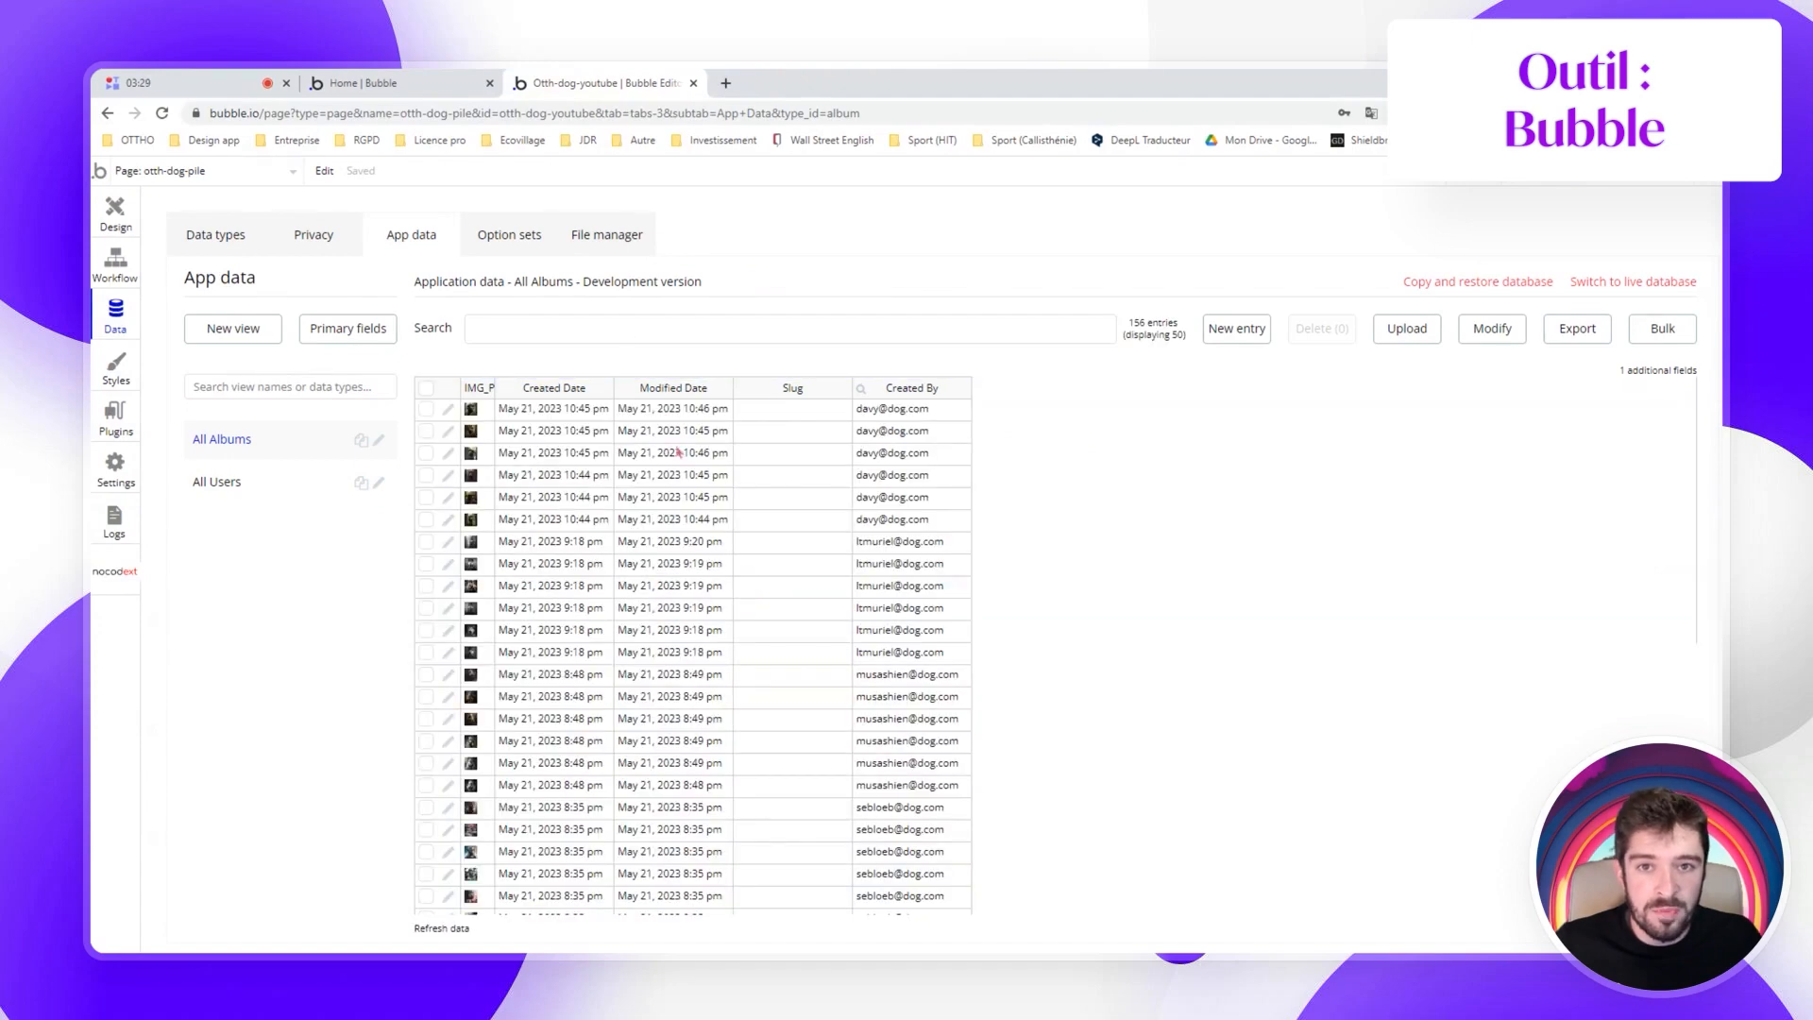
pyautogui.scroll(-7, 530, 593)
pyautogui.scroll(7, 555, 591)
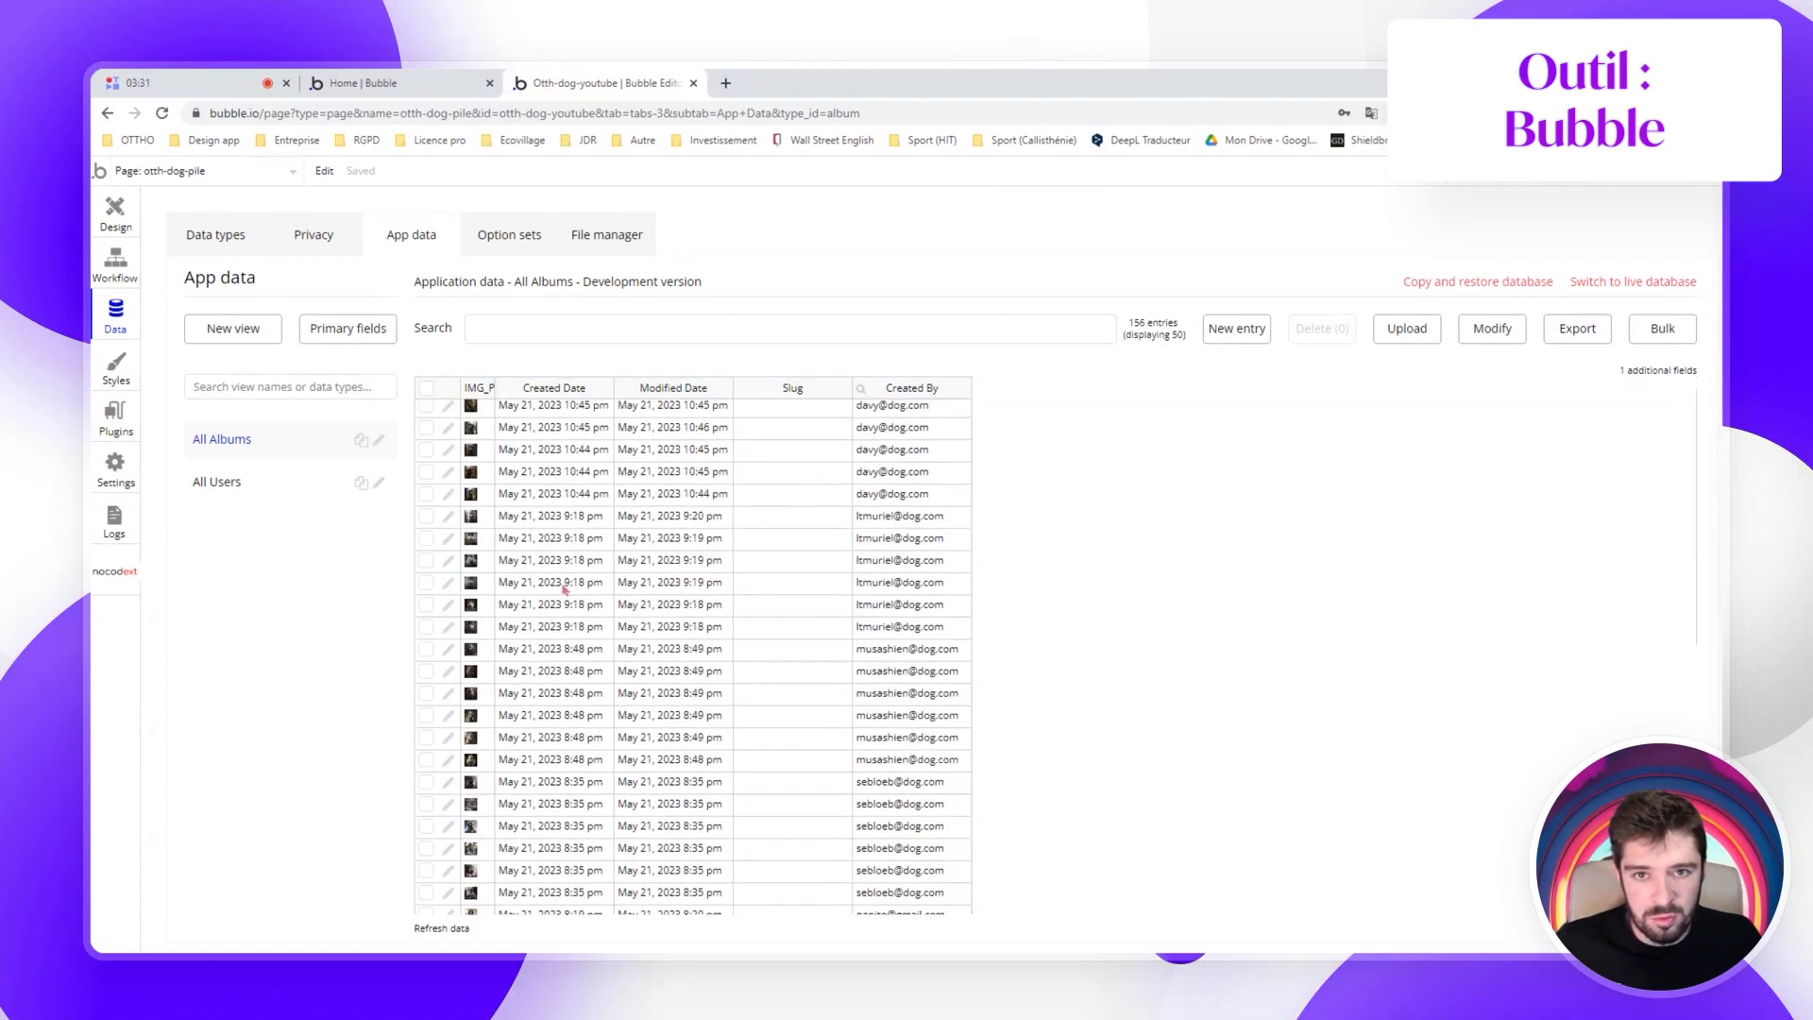
pyautogui.click(115, 212)
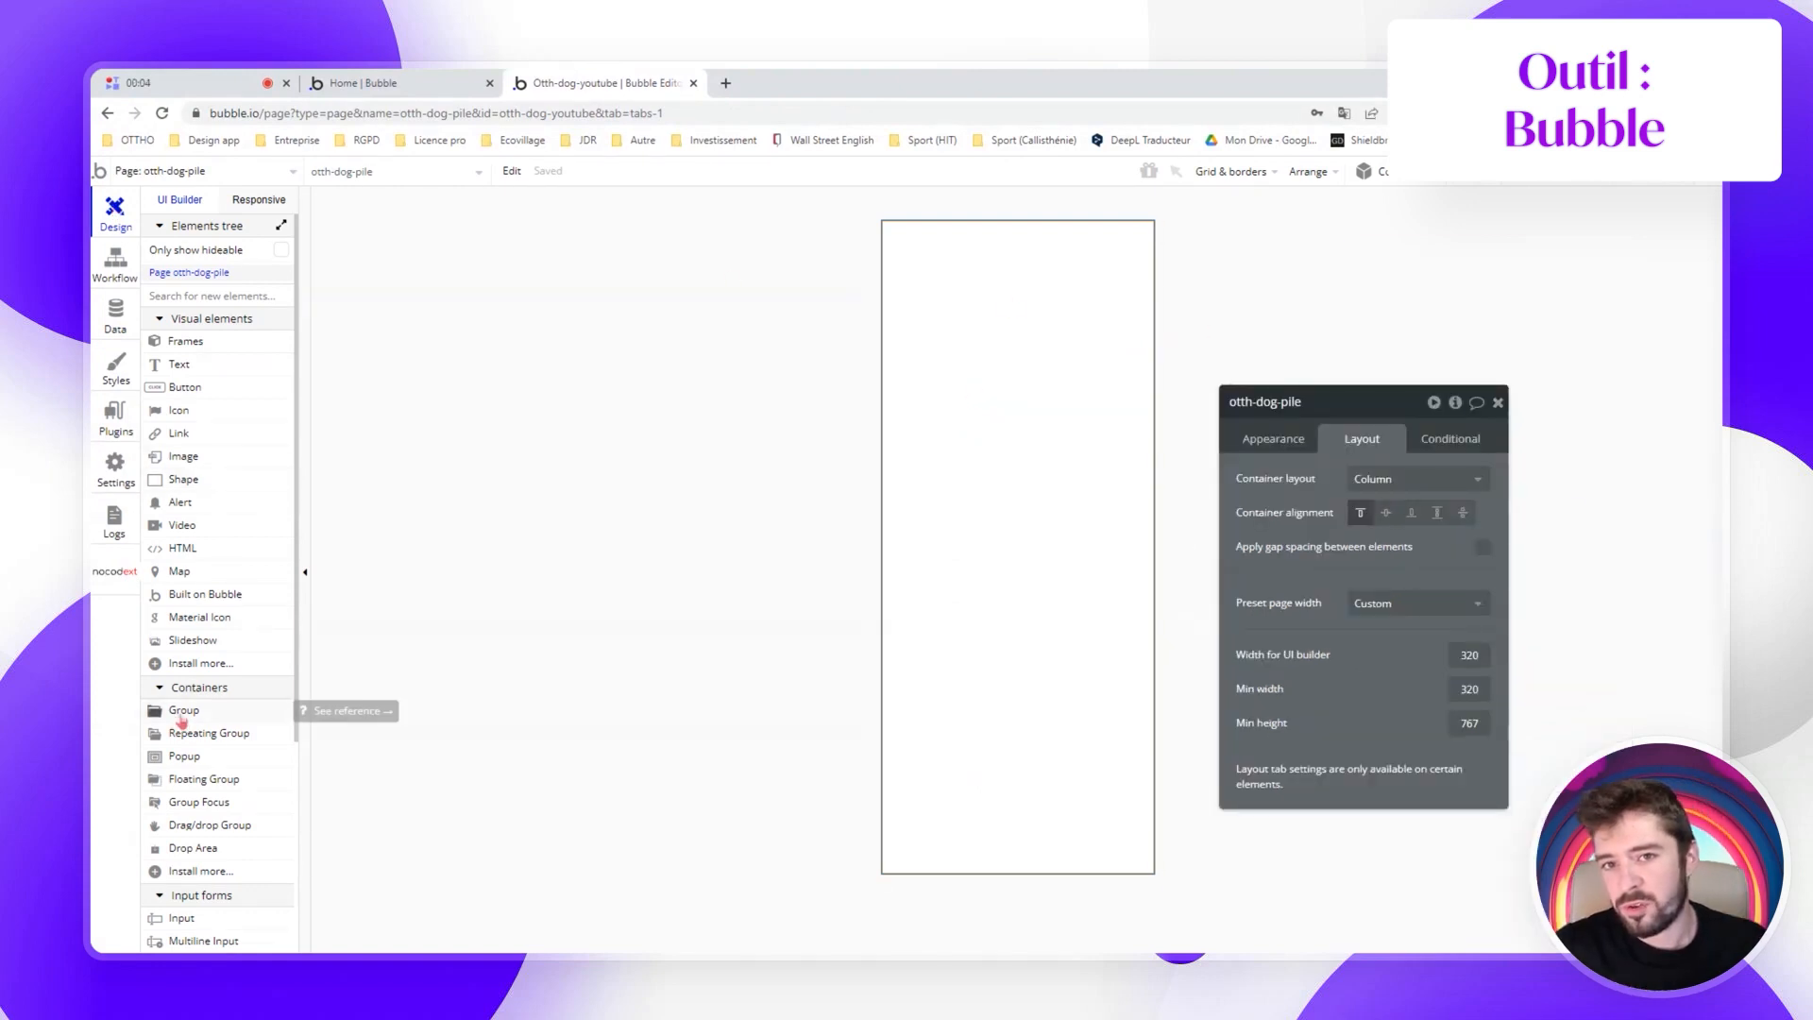
# Add a group at the top of the page, name it GP-header and give it a Row container layout
pyautogui.click(182, 721)
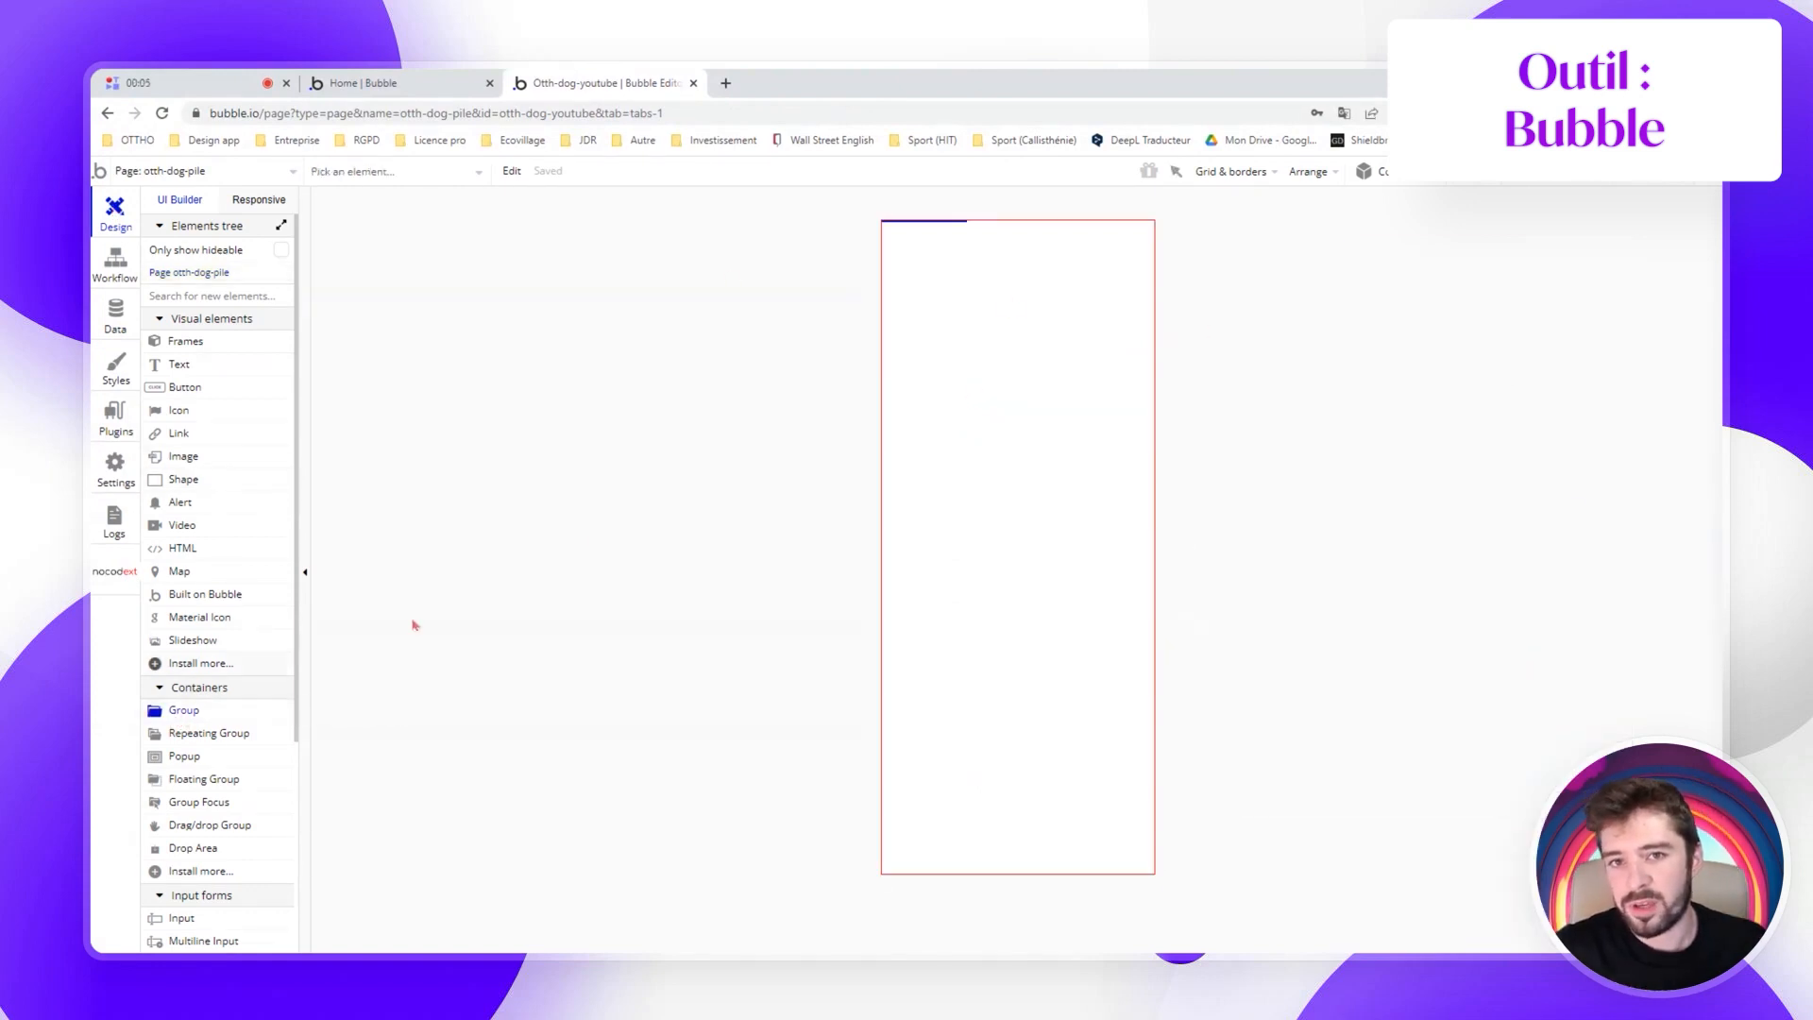
pyautogui.click(892, 238)
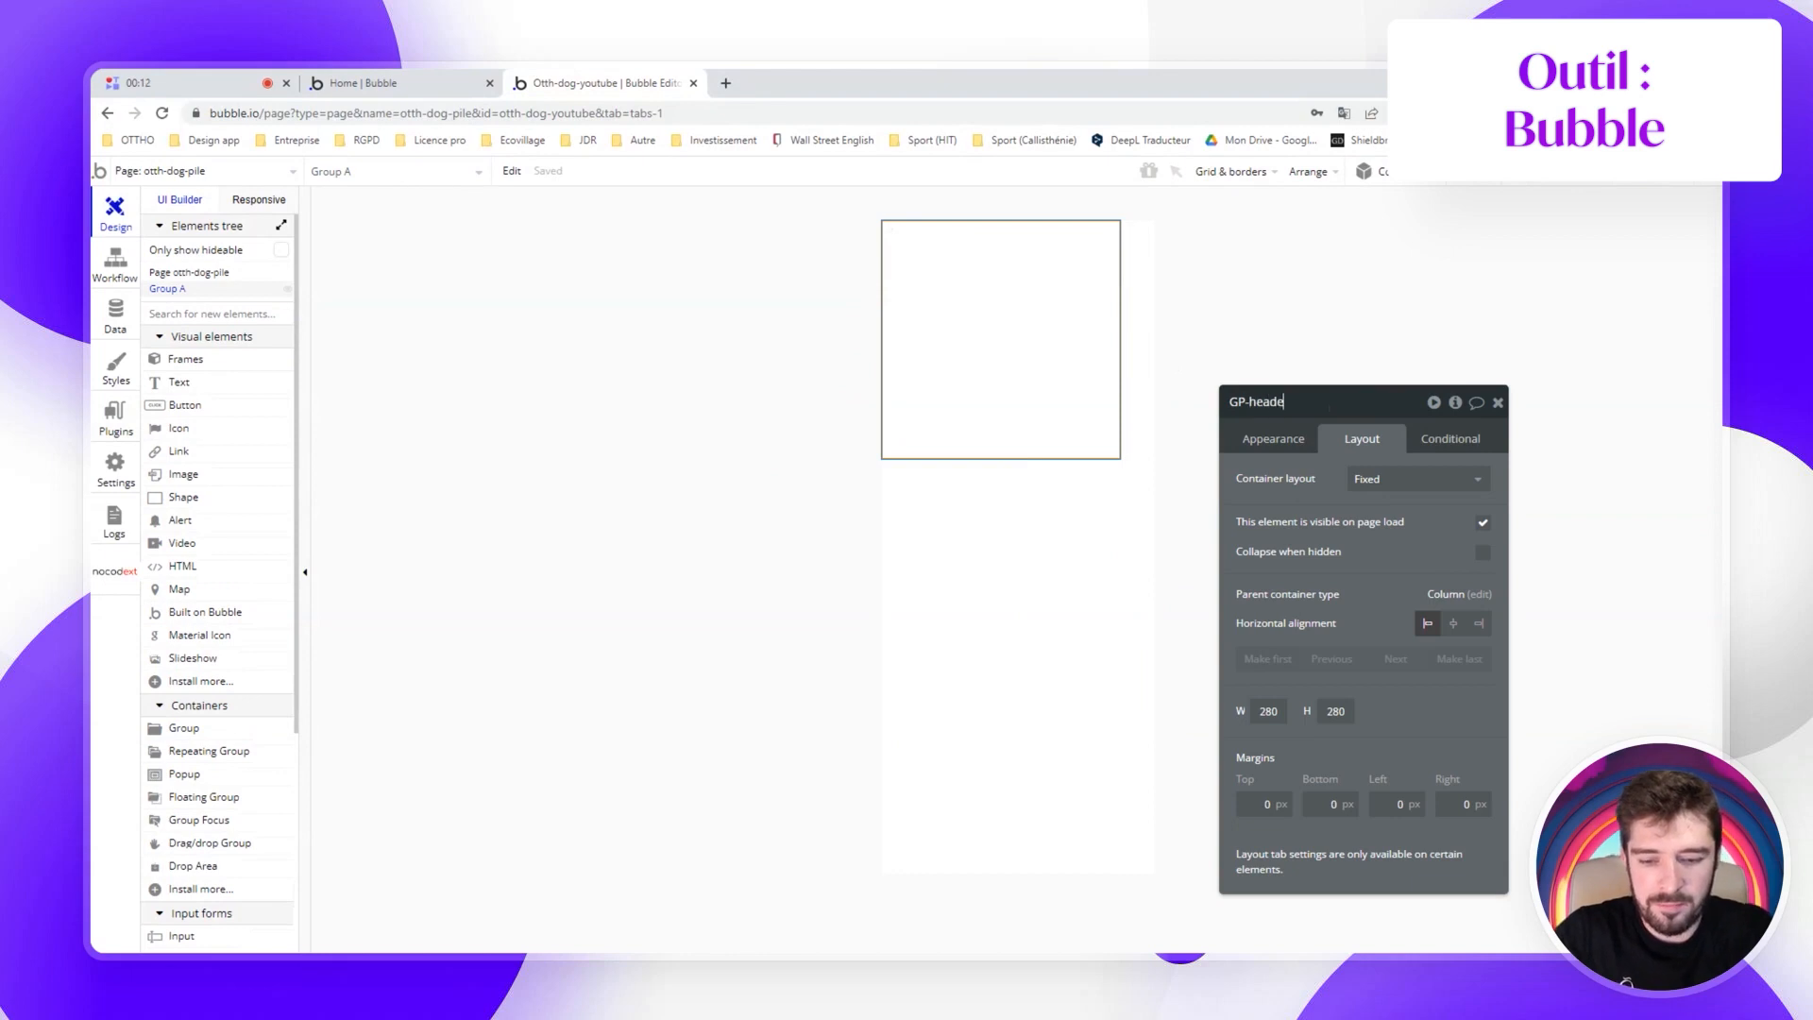
pyautogui.click(1383, 489)
pyautogui.click(1383, 596)
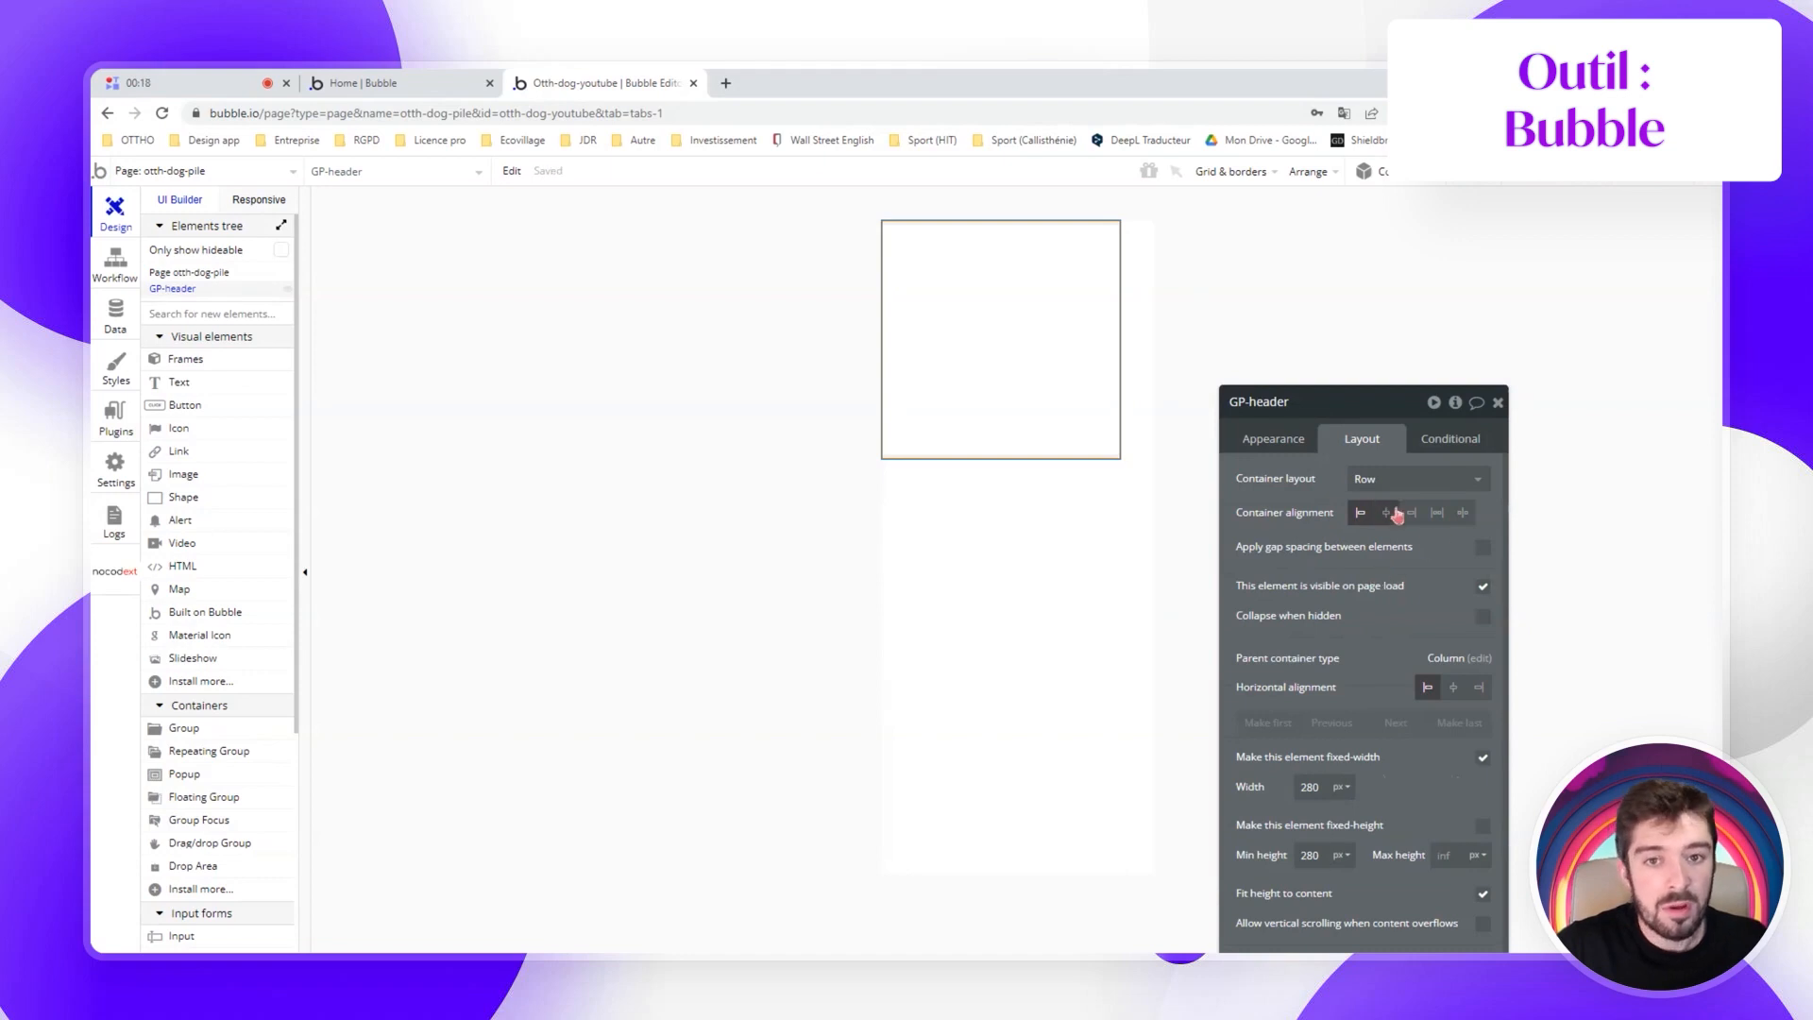
# Centre GP-header horizontally on the page, turn off its fixed width and fix its height at 60 px
pyautogui.click(1454, 695)
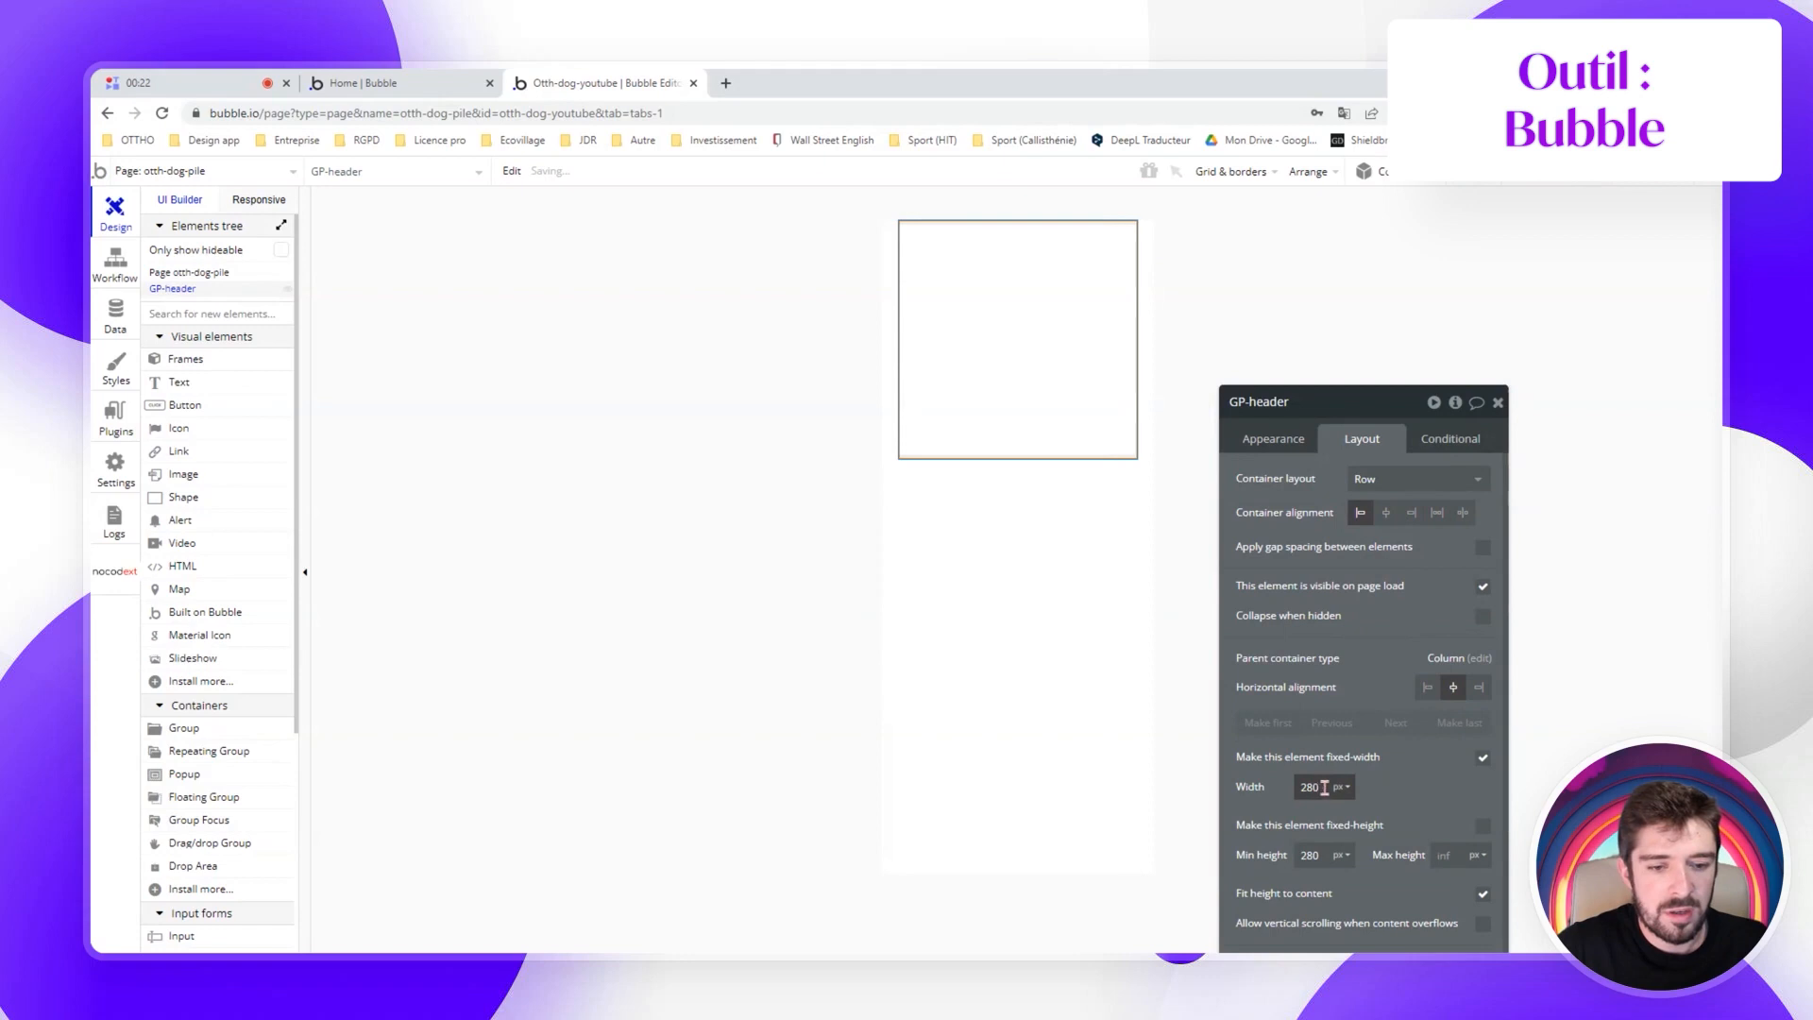
pyautogui.click(1483, 758)
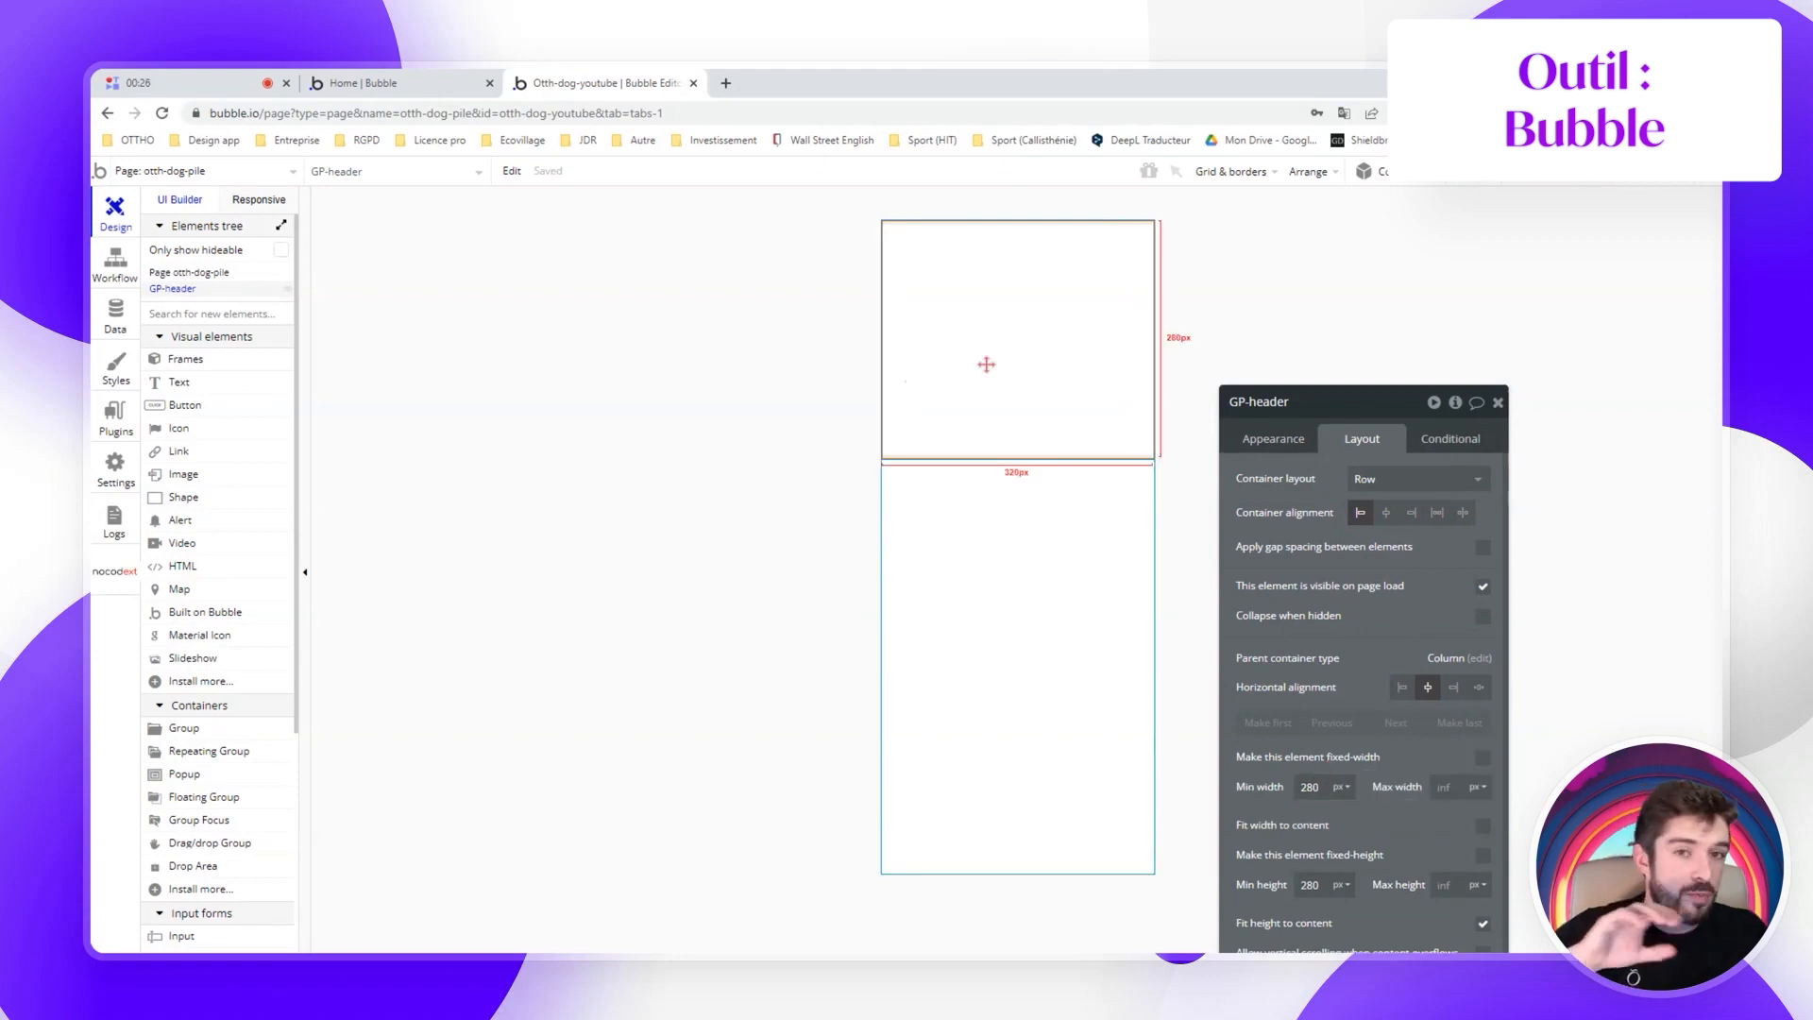
pyautogui.moveTo(1323, 888); pyautogui.dragTo(1108, 890)
pyautogui.write('60')
pyautogui.click(1483, 854)
pyautogui.moveTo(1395, 865); pyautogui.dragTo(1460, 734)
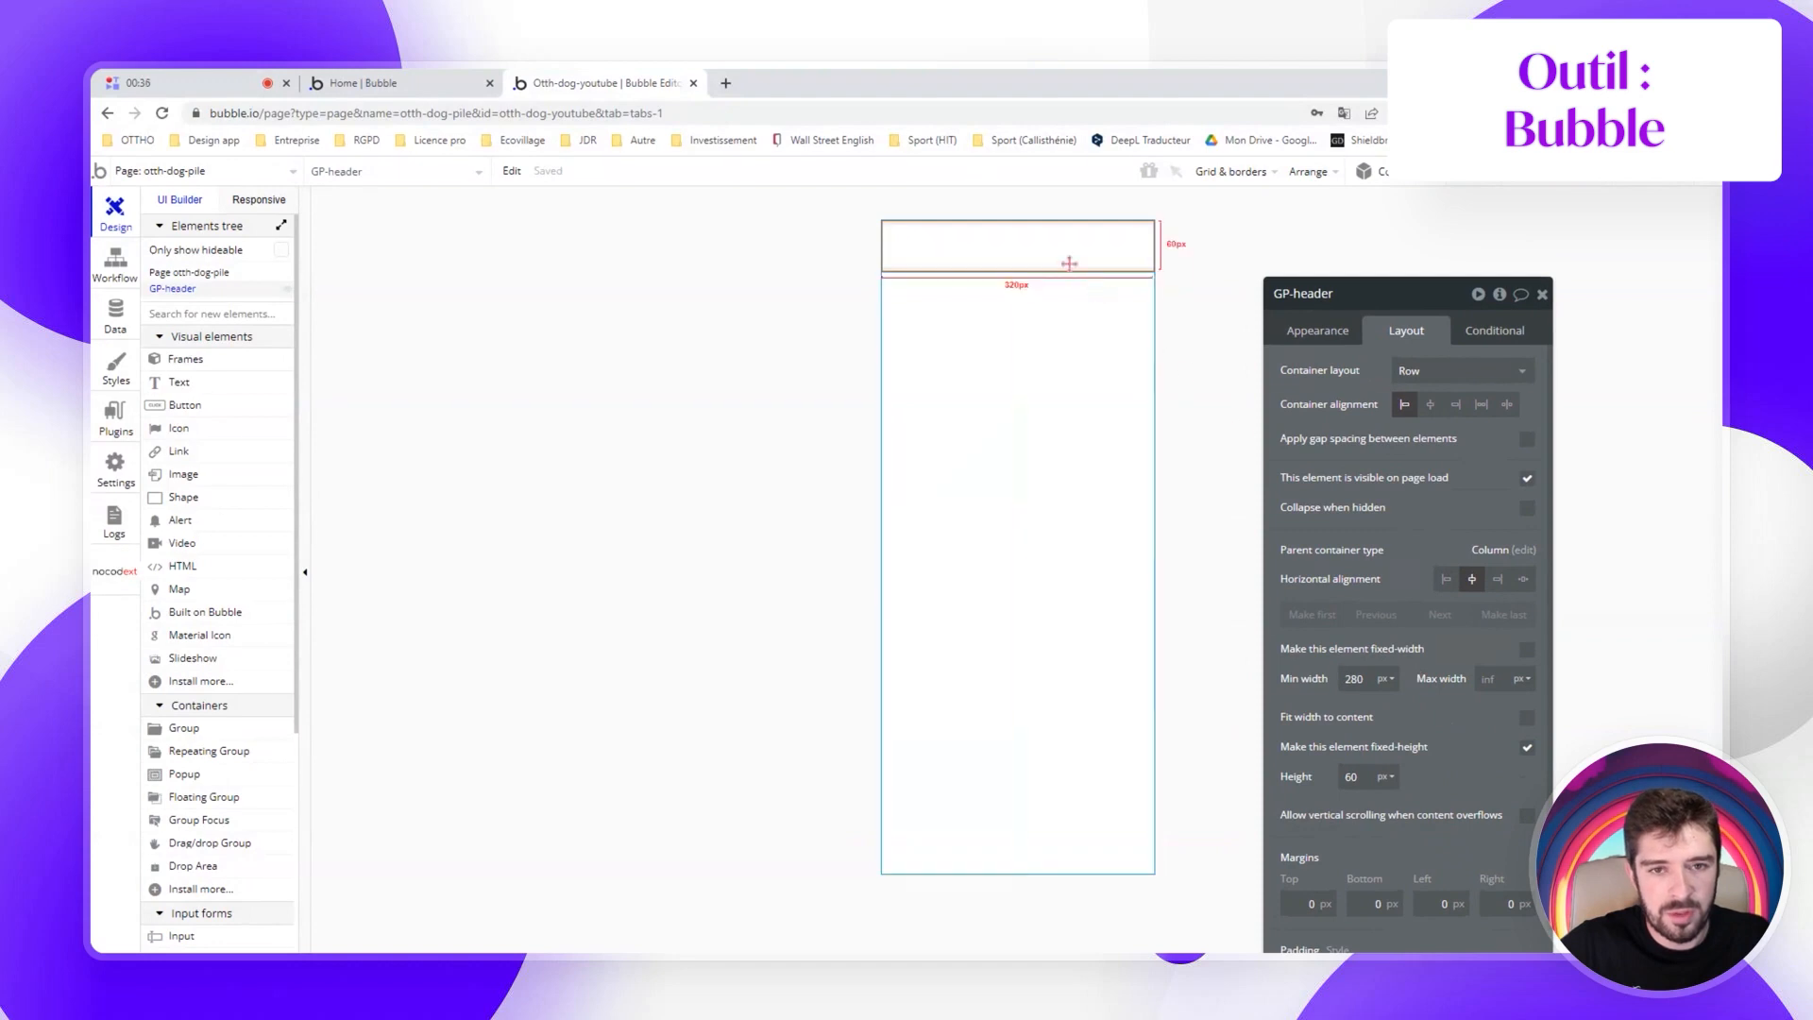
pyautogui.click(1542, 294)
# Place a button inside GP-header and draw a small image element beside it
pyautogui.click(182, 408)
pyautogui.click(920, 234)
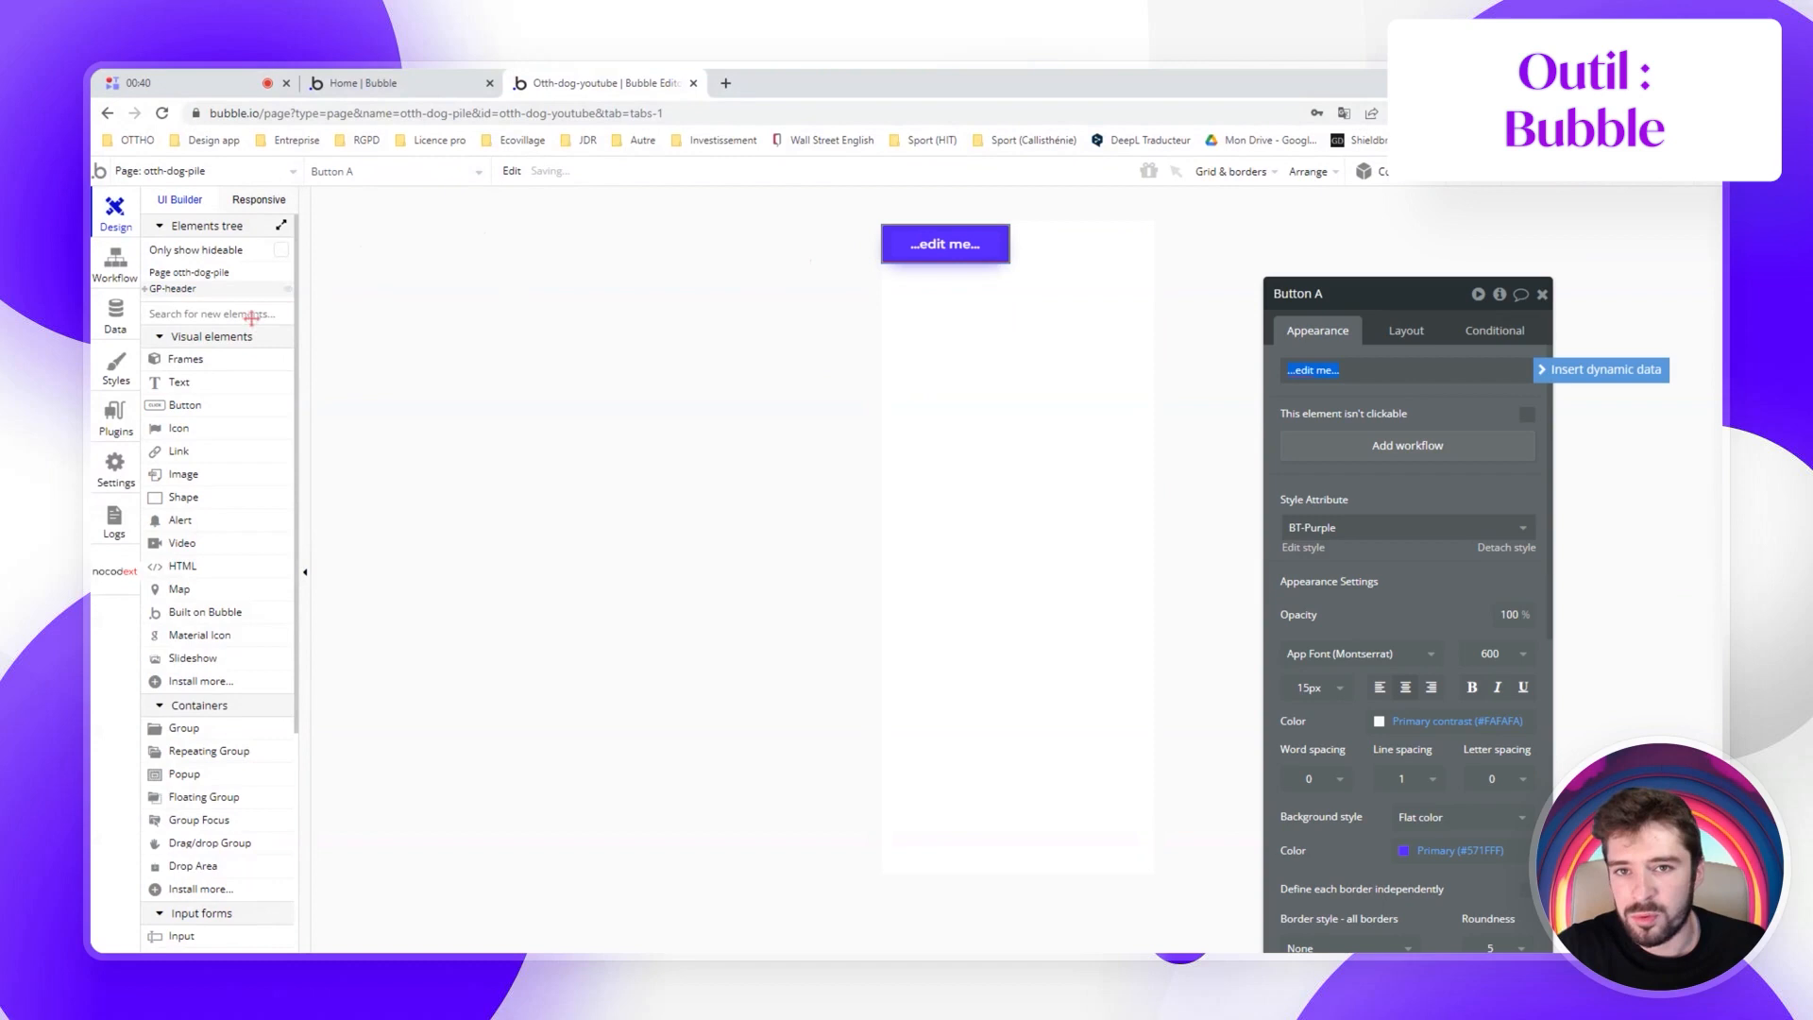
pyautogui.click(185, 475)
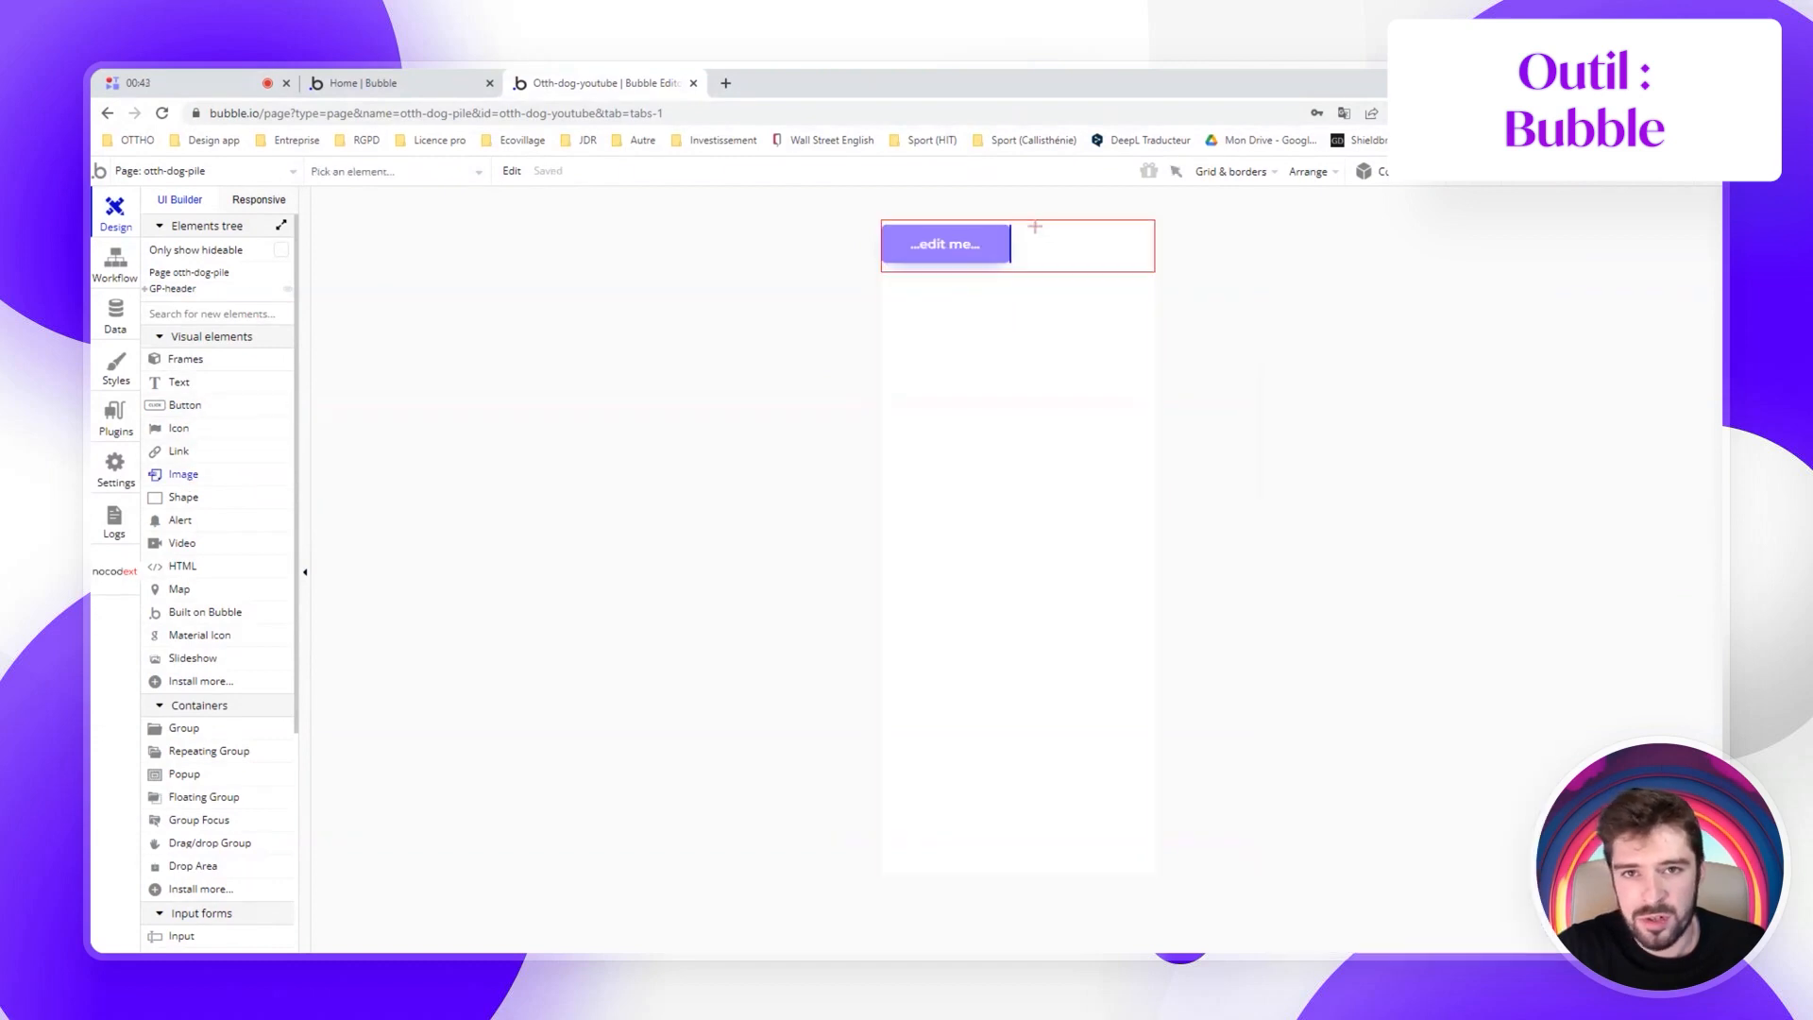
pyautogui.moveTo(1014, 224); pyautogui.dragTo(1047, 262)
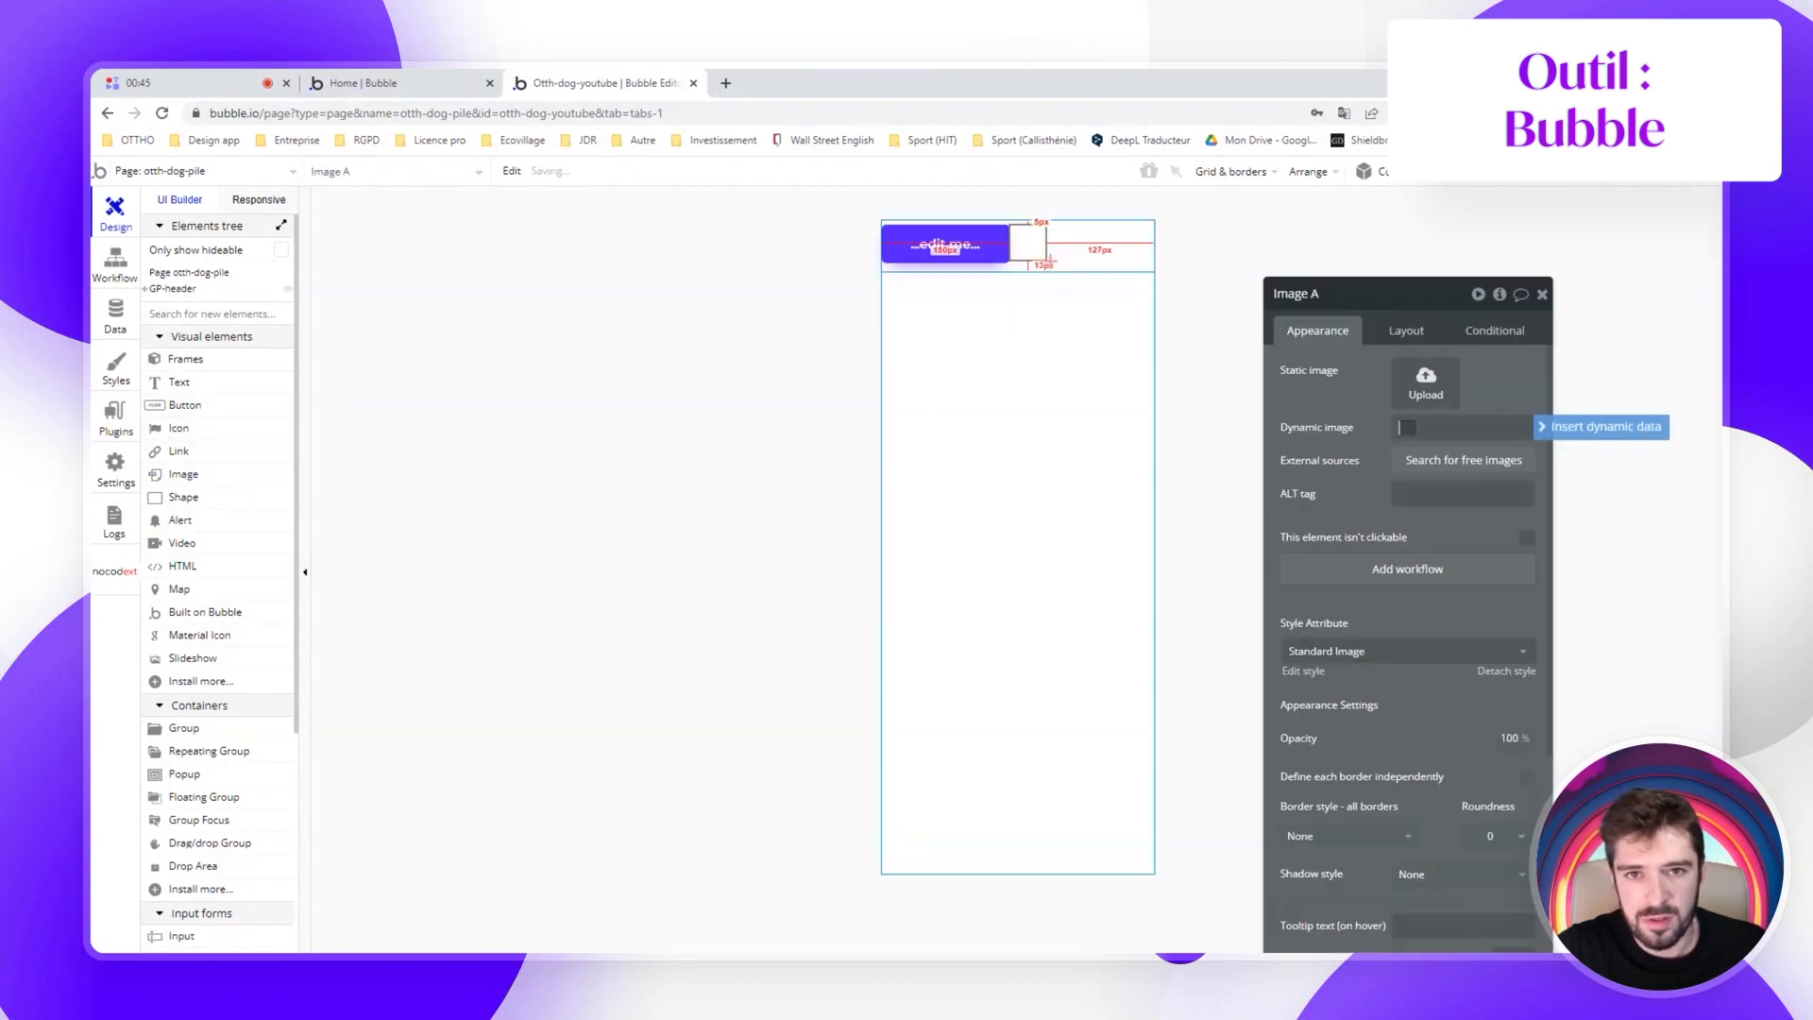
# Give the new image a fixed width and height of 50 px each and rename it Image Logo
pyautogui.click(1412, 331)
pyautogui.moveTo(1376, 564); pyautogui.dragTo(1304, 567)
pyautogui.write('50')
pyautogui.moveTo(1362, 660); pyautogui.dragTo(1324, 657)
pyautogui.write('50')
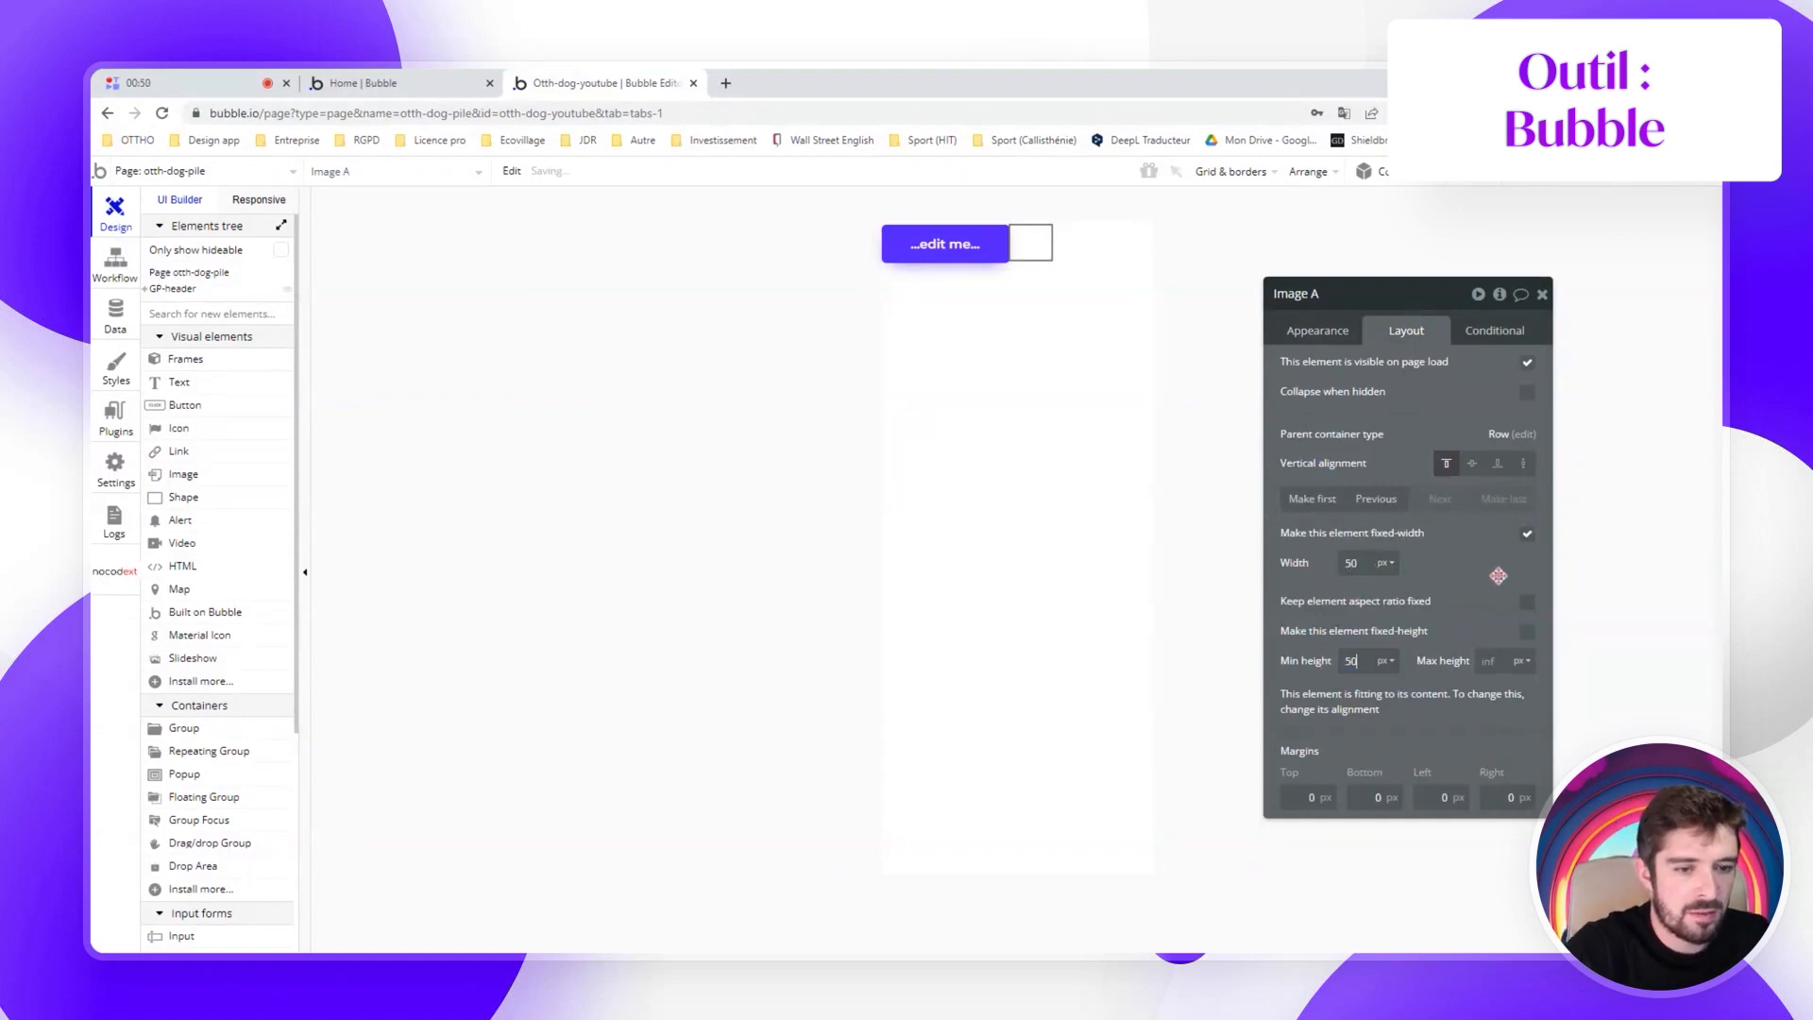
pyautogui.click(1528, 631)
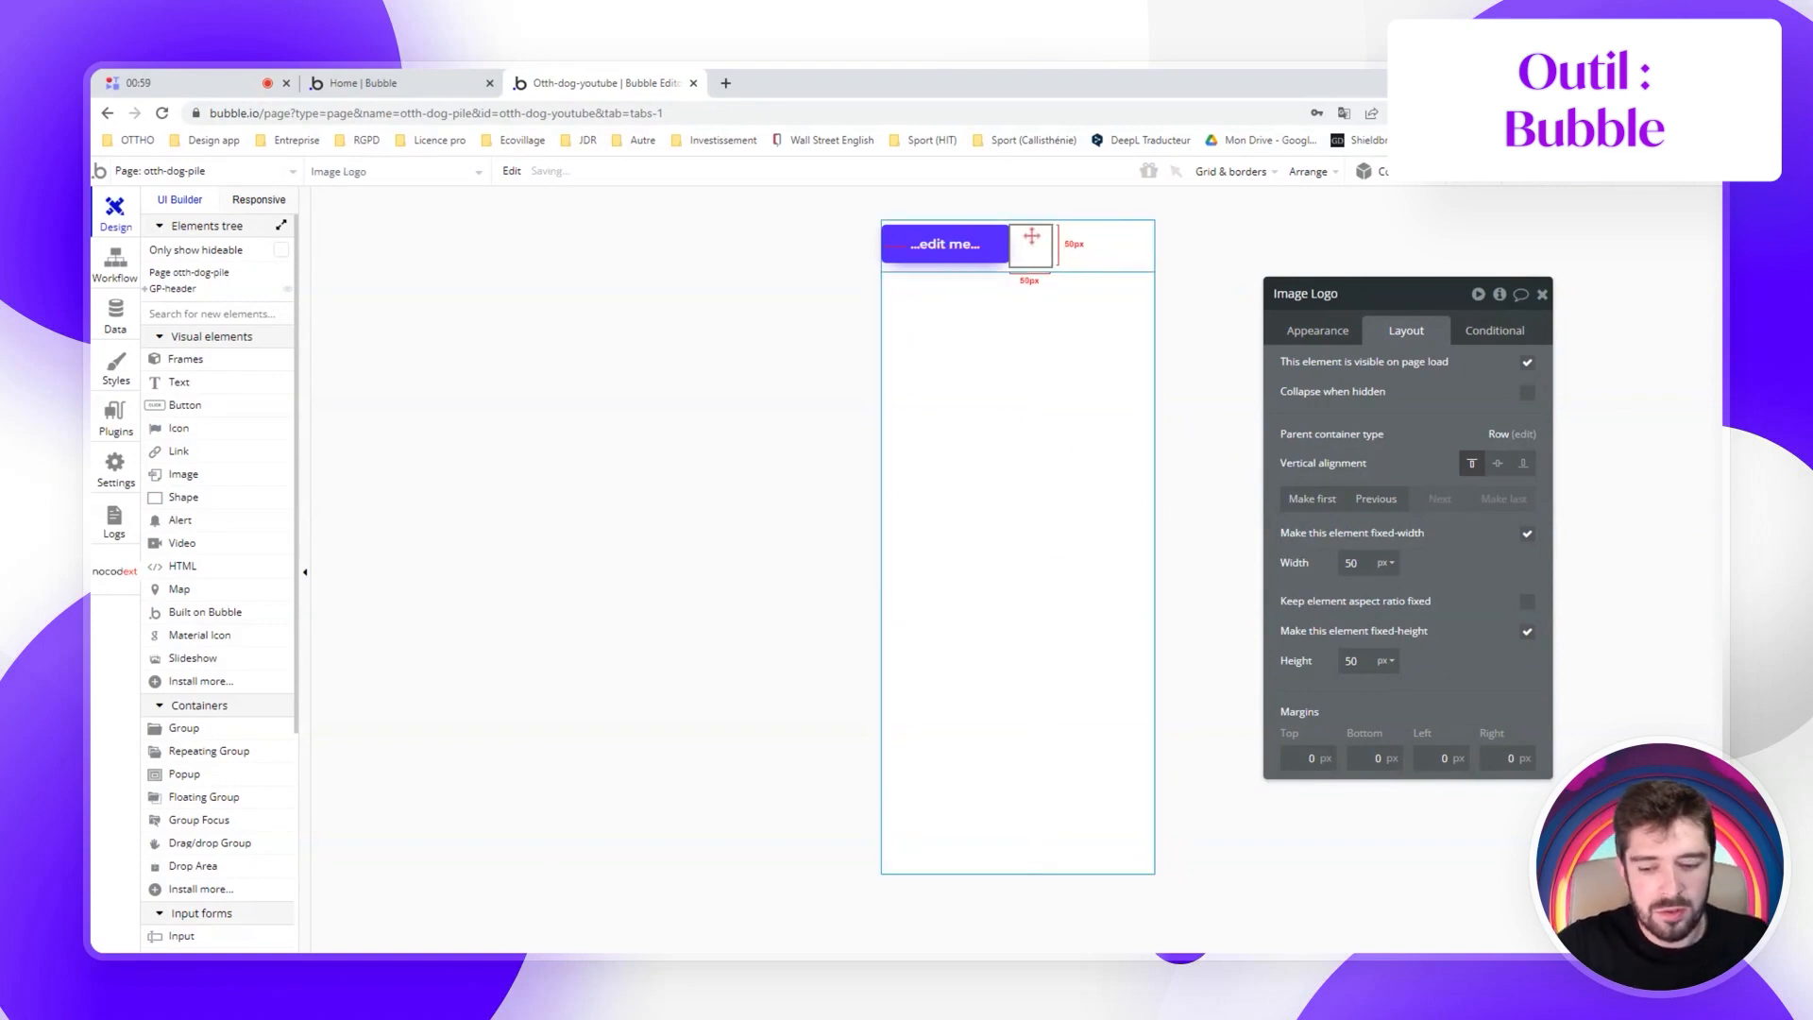
# Paste a copy of Image Logo into the header and rename the copy Image profil
pyautogui.hotkey('ctrl', 'v')
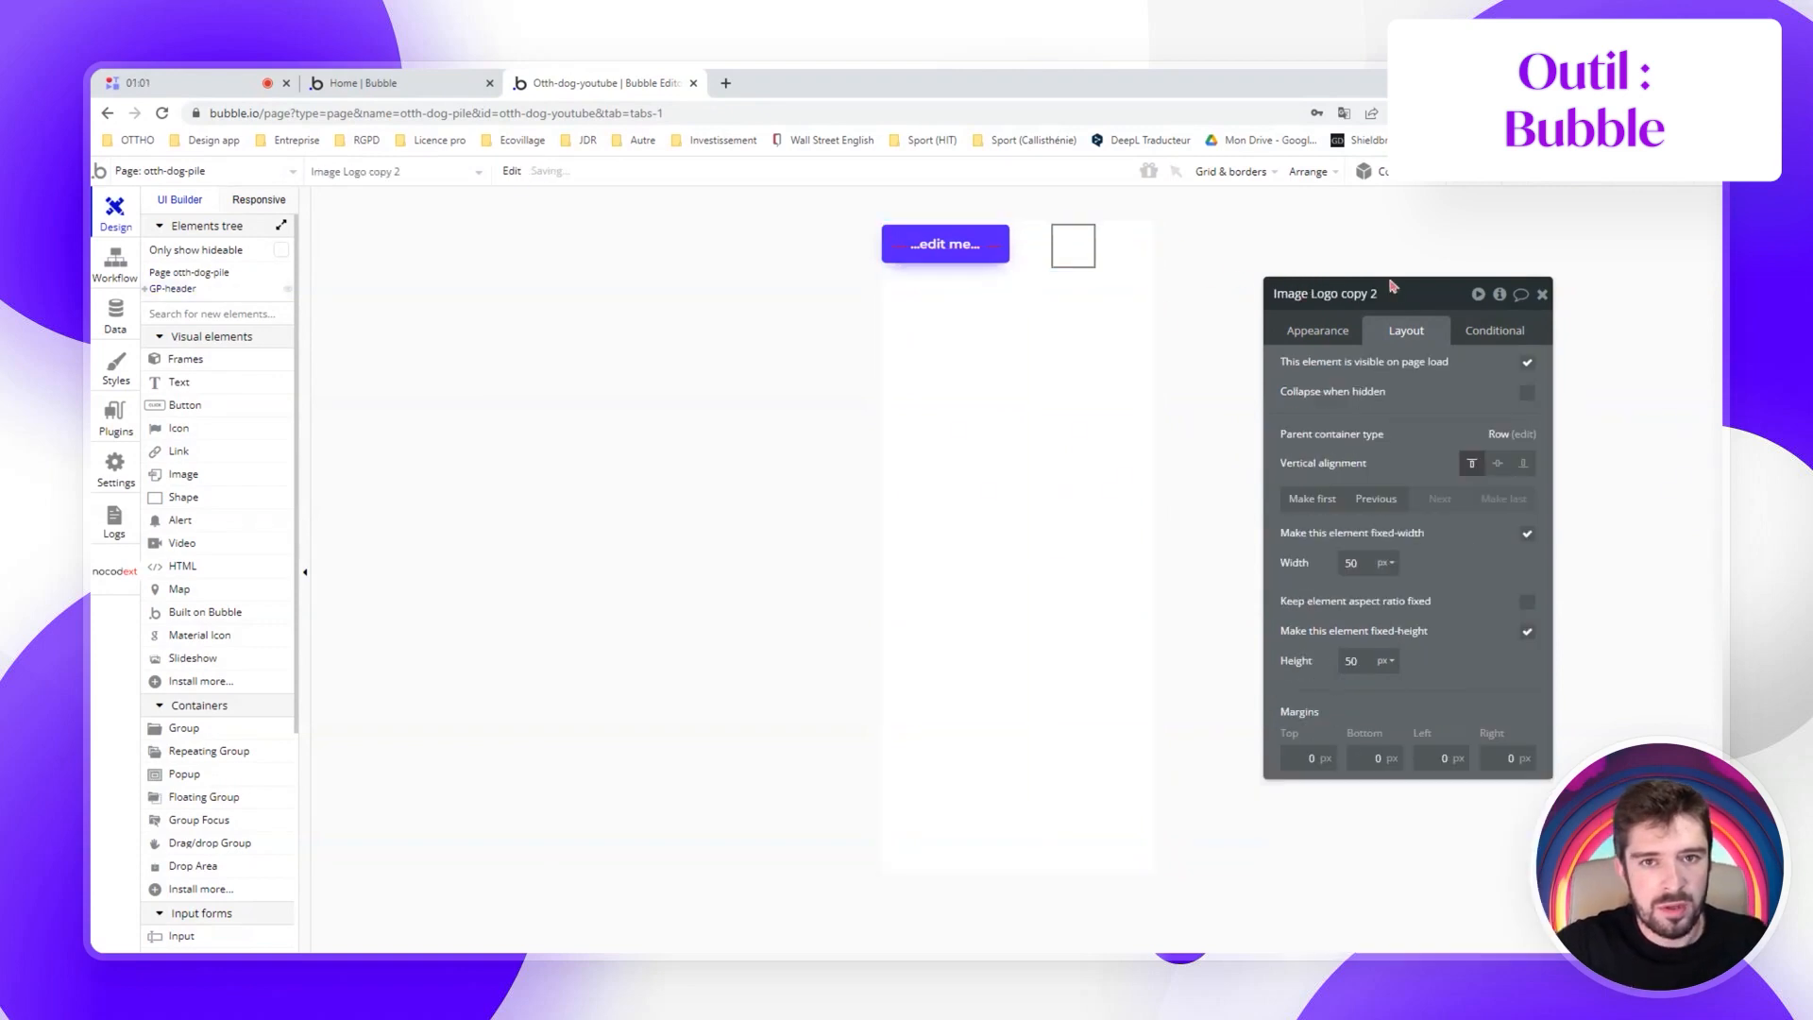
pyautogui.hotkey('shift', 'Left')
pyautogui.hotkey('shift', 'Left')
pyautogui.hotkey('shift', 'Left')
pyautogui.hotkey('shift', 'Left')
pyautogui.hotkey('shift', 'Left')
pyautogui.hotkey('shift', 'Left')
pyautogui.hotkey('shift', 'Left')
pyautogui.hotkey('shift', 'Left')
pyautogui.hotkey('shift', 'Left')
pyautogui.hotkey('shift', 'Left')
pyautogui.hotkey('shift', 'Left')
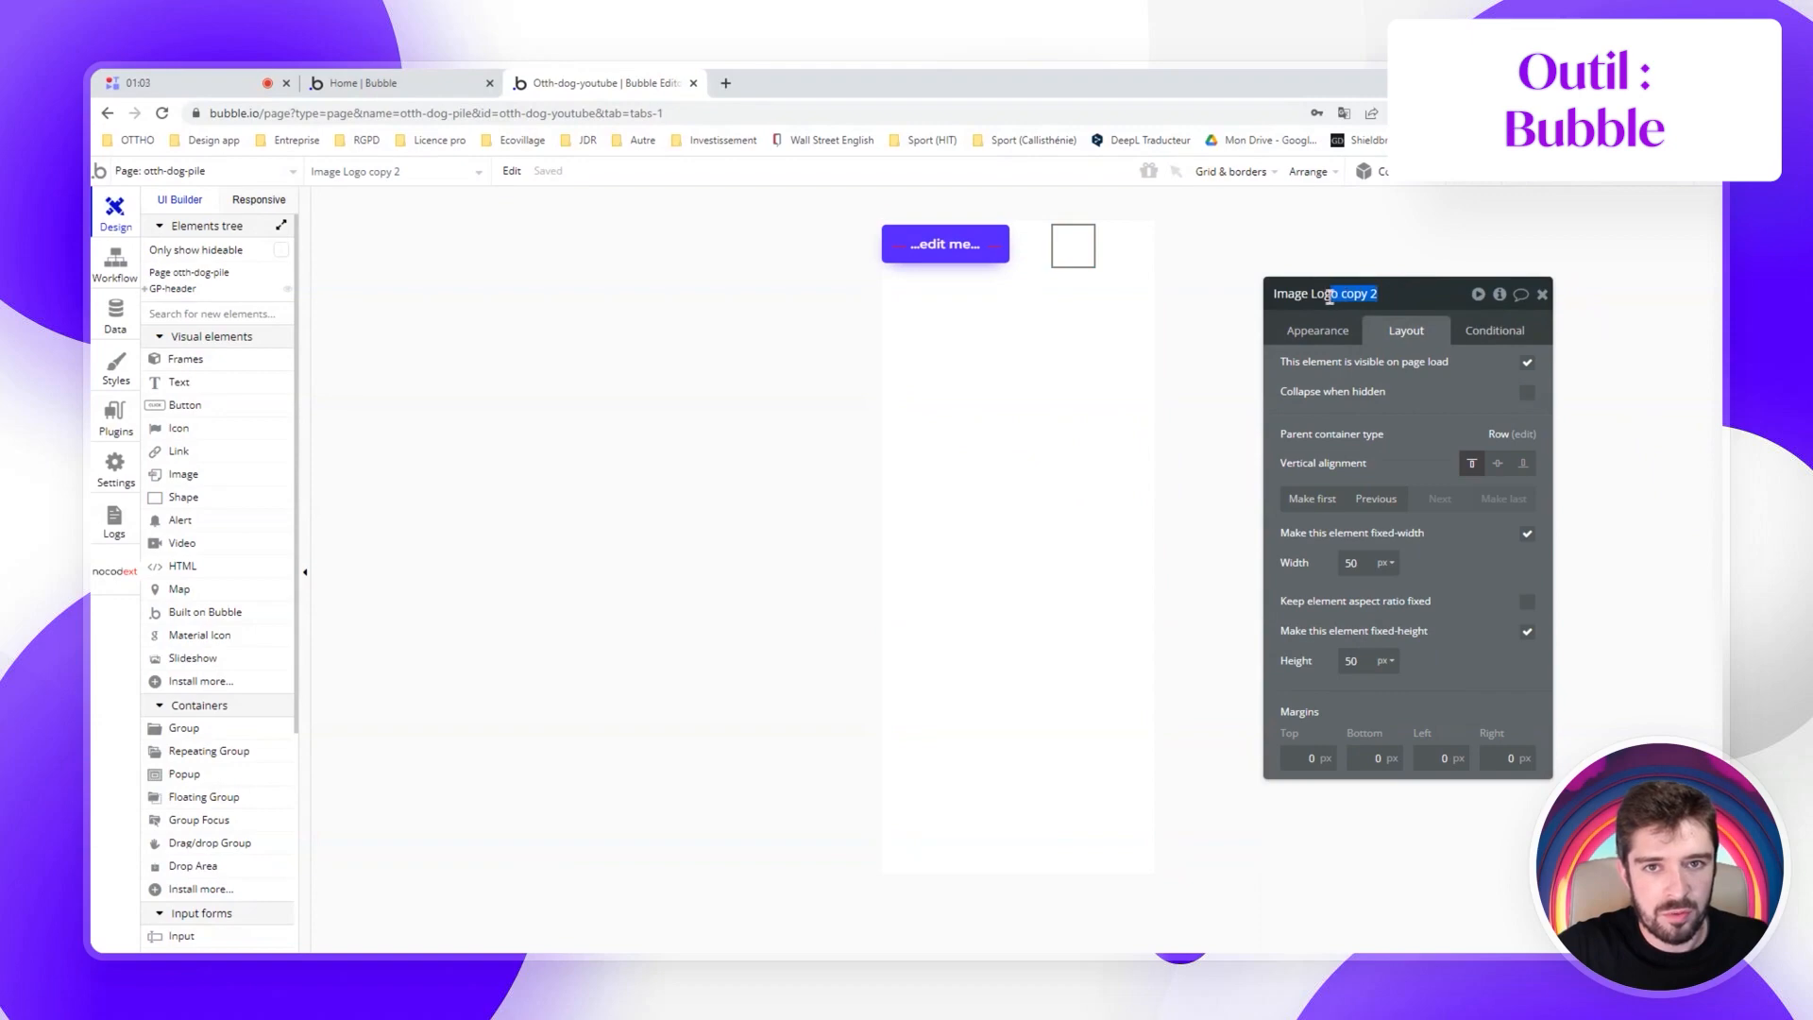
pyautogui.write('profil')
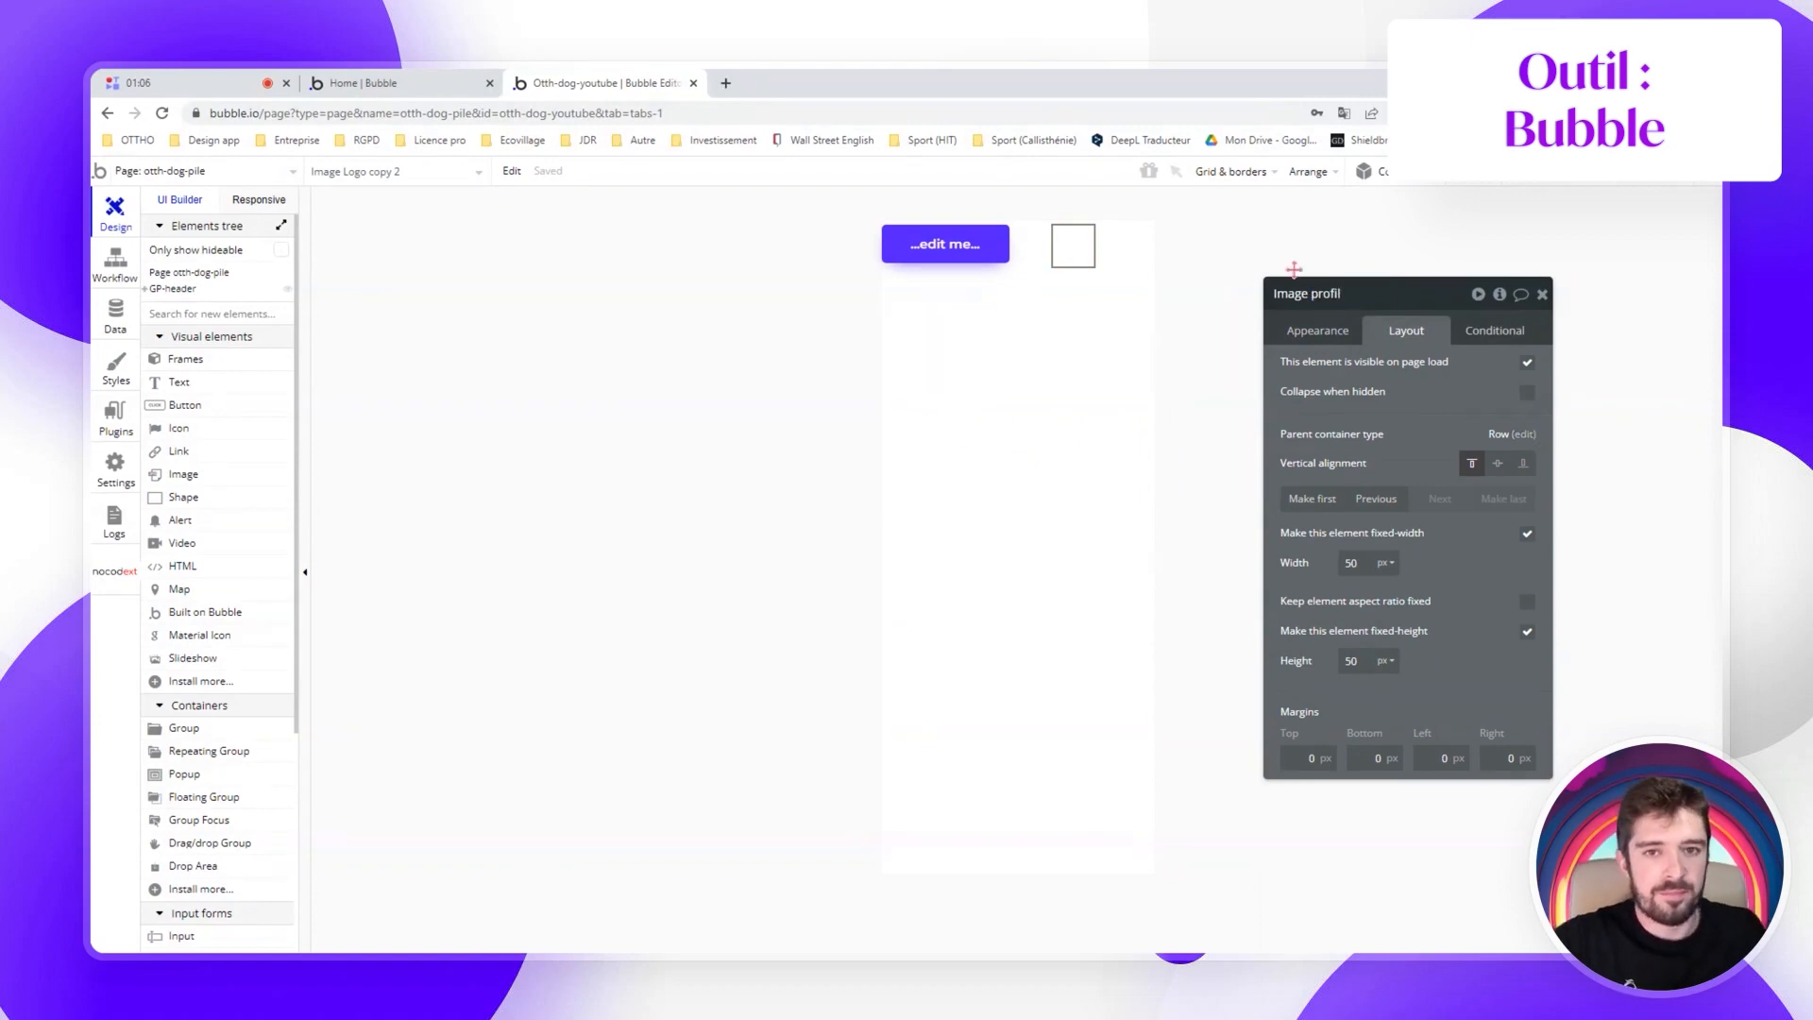
# Centre Image Logo vertically within the header, leaving it selected after checking Image profil
pyautogui.click(1034, 248)
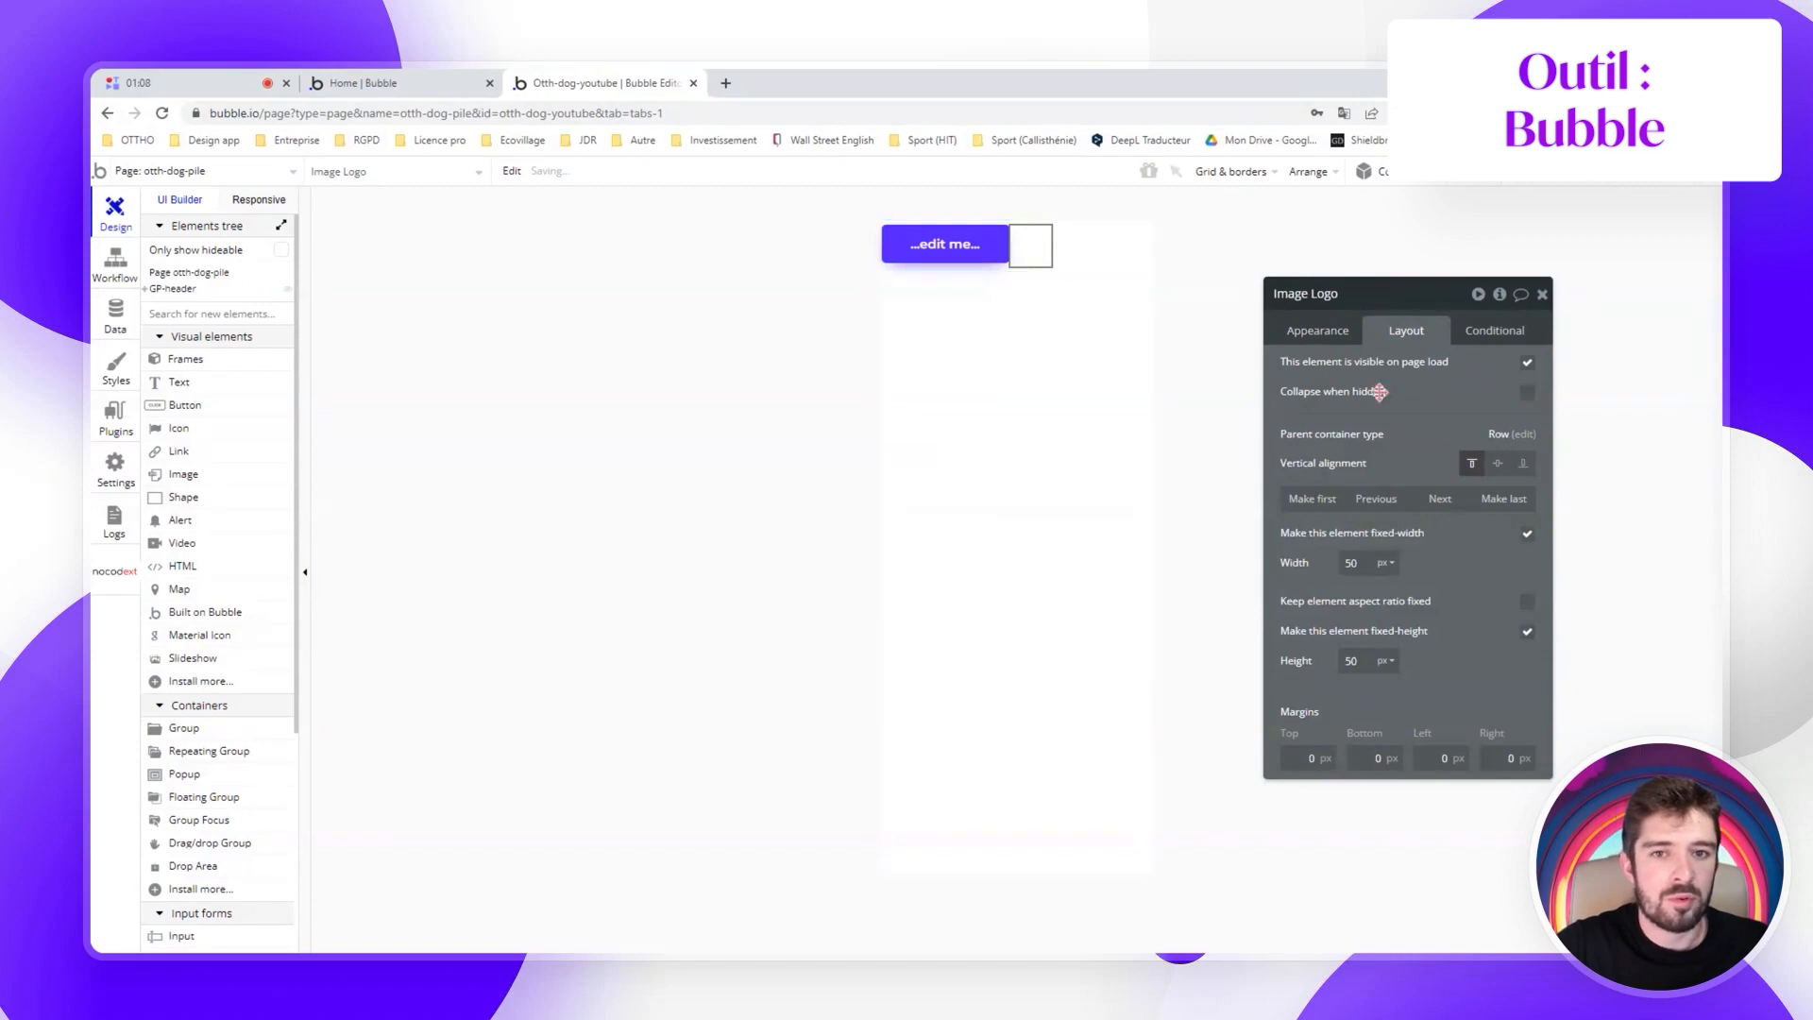
pyautogui.click(1498, 462)
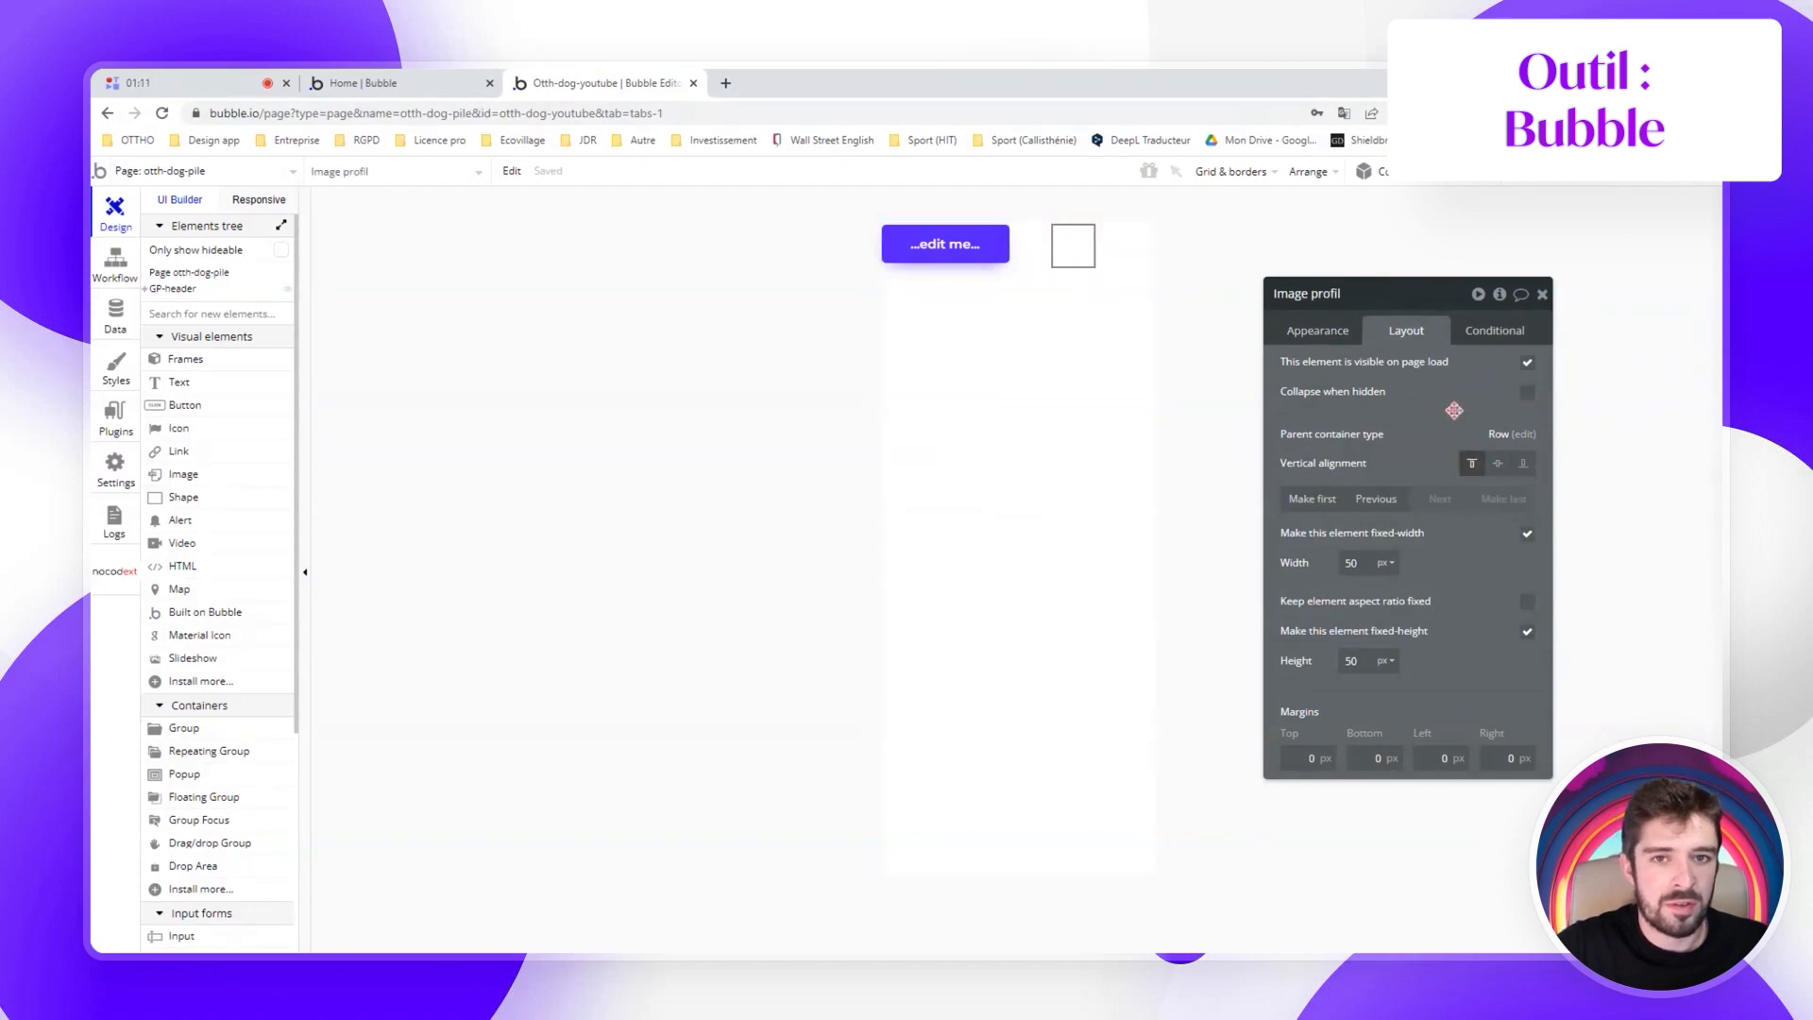
pyautogui.click(1074, 248)
pyautogui.click(1027, 253)
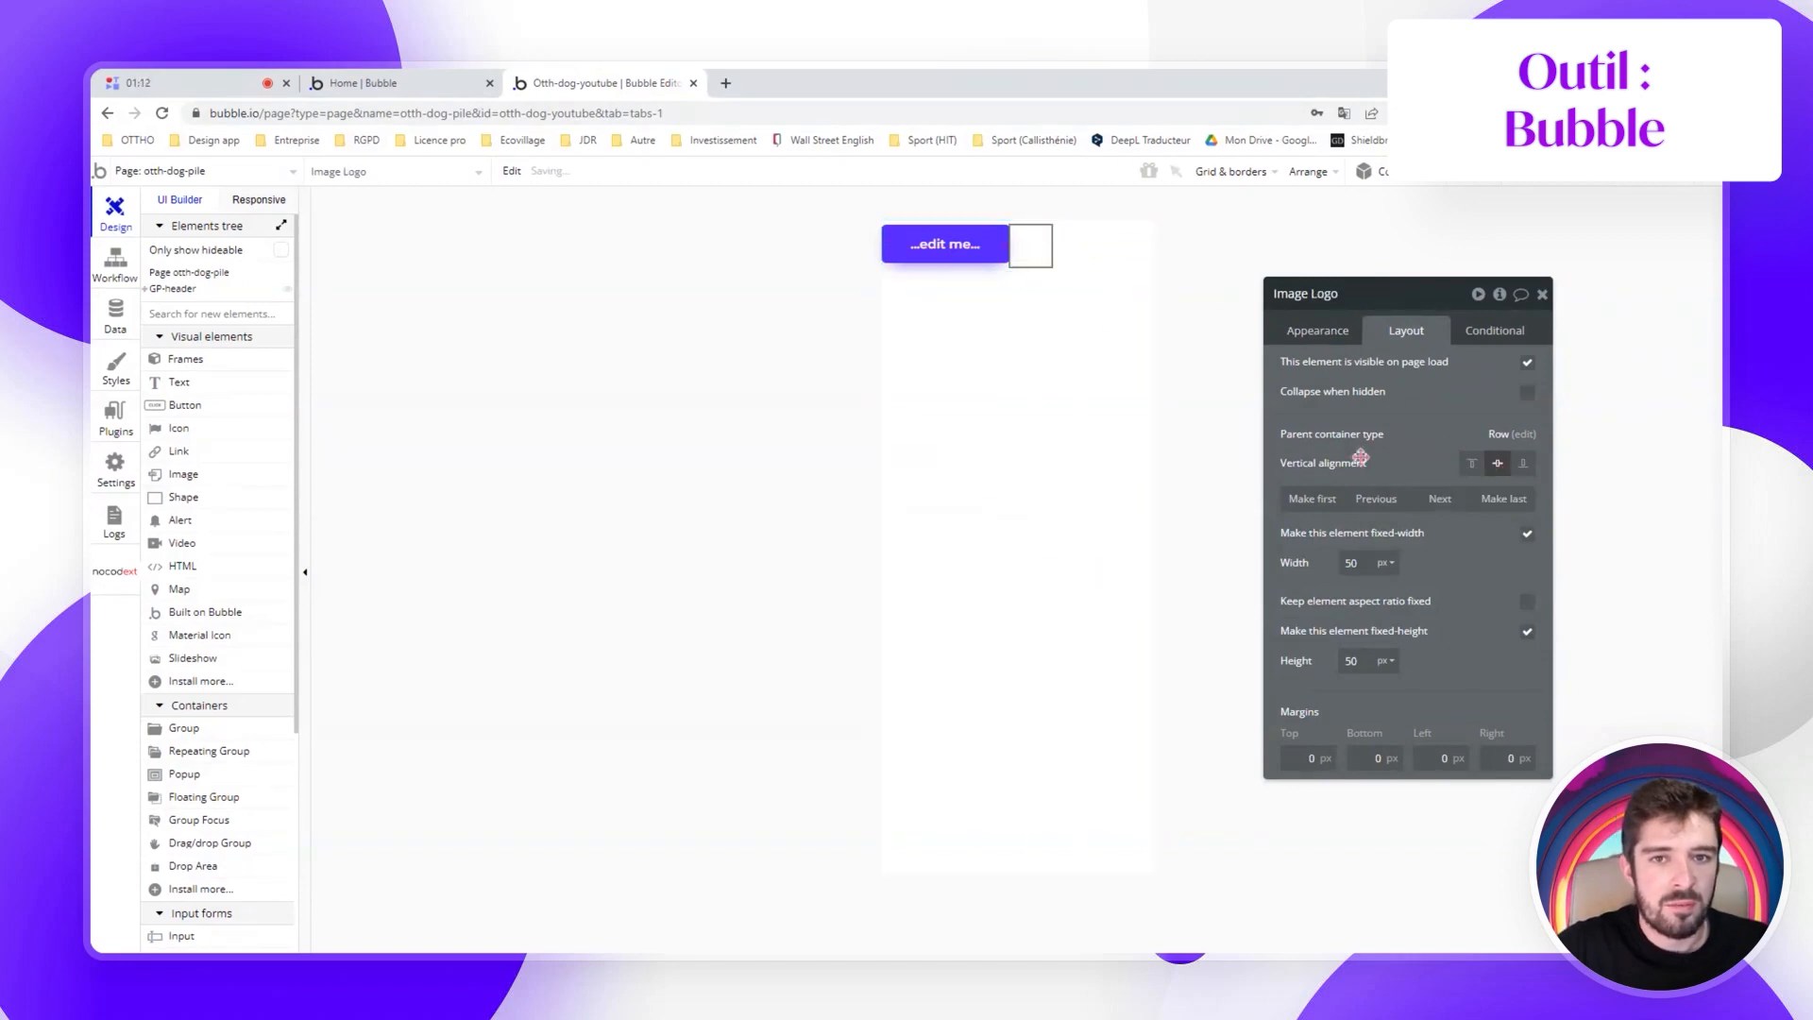
# Set Image Logo's dynamic image to the IMG_Visuel of the logo_Otth'Dog option from the OS_Logo_image option set
pyautogui.click(1358, 347)
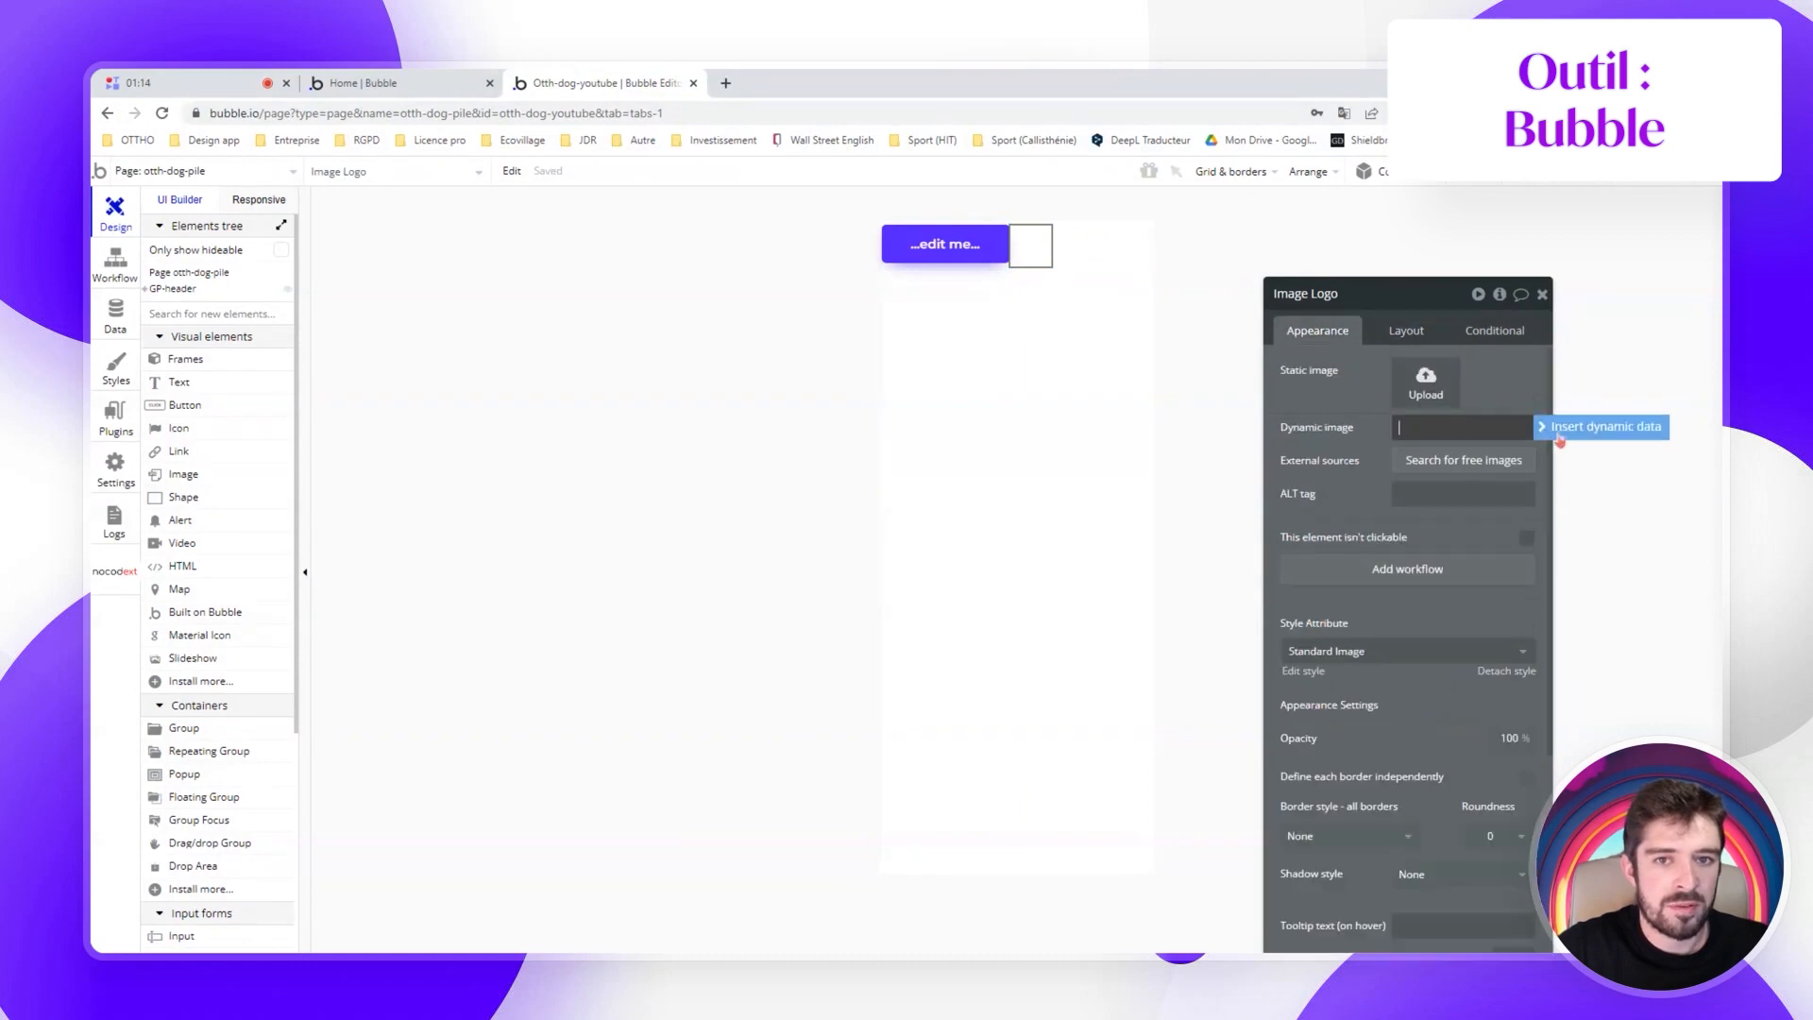
pyautogui.click(1558, 427)
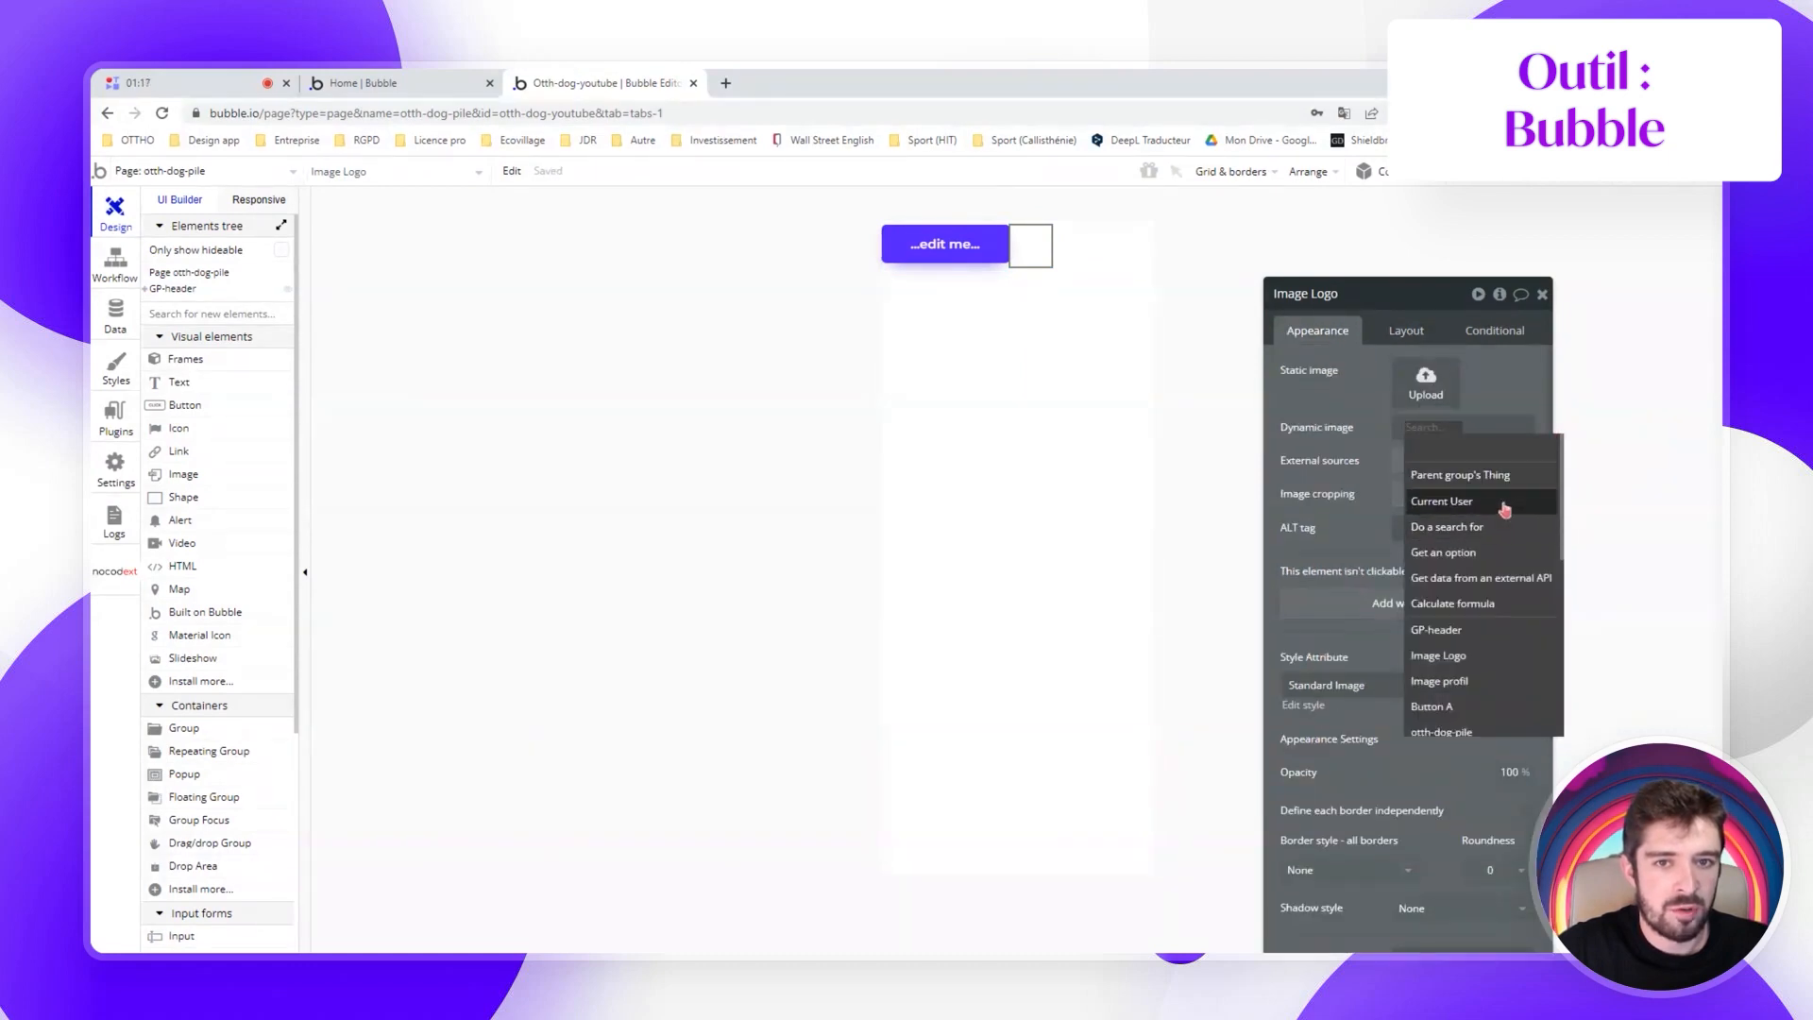
pyautogui.click(1501, 553)
pyautogui.click(1166, 334)
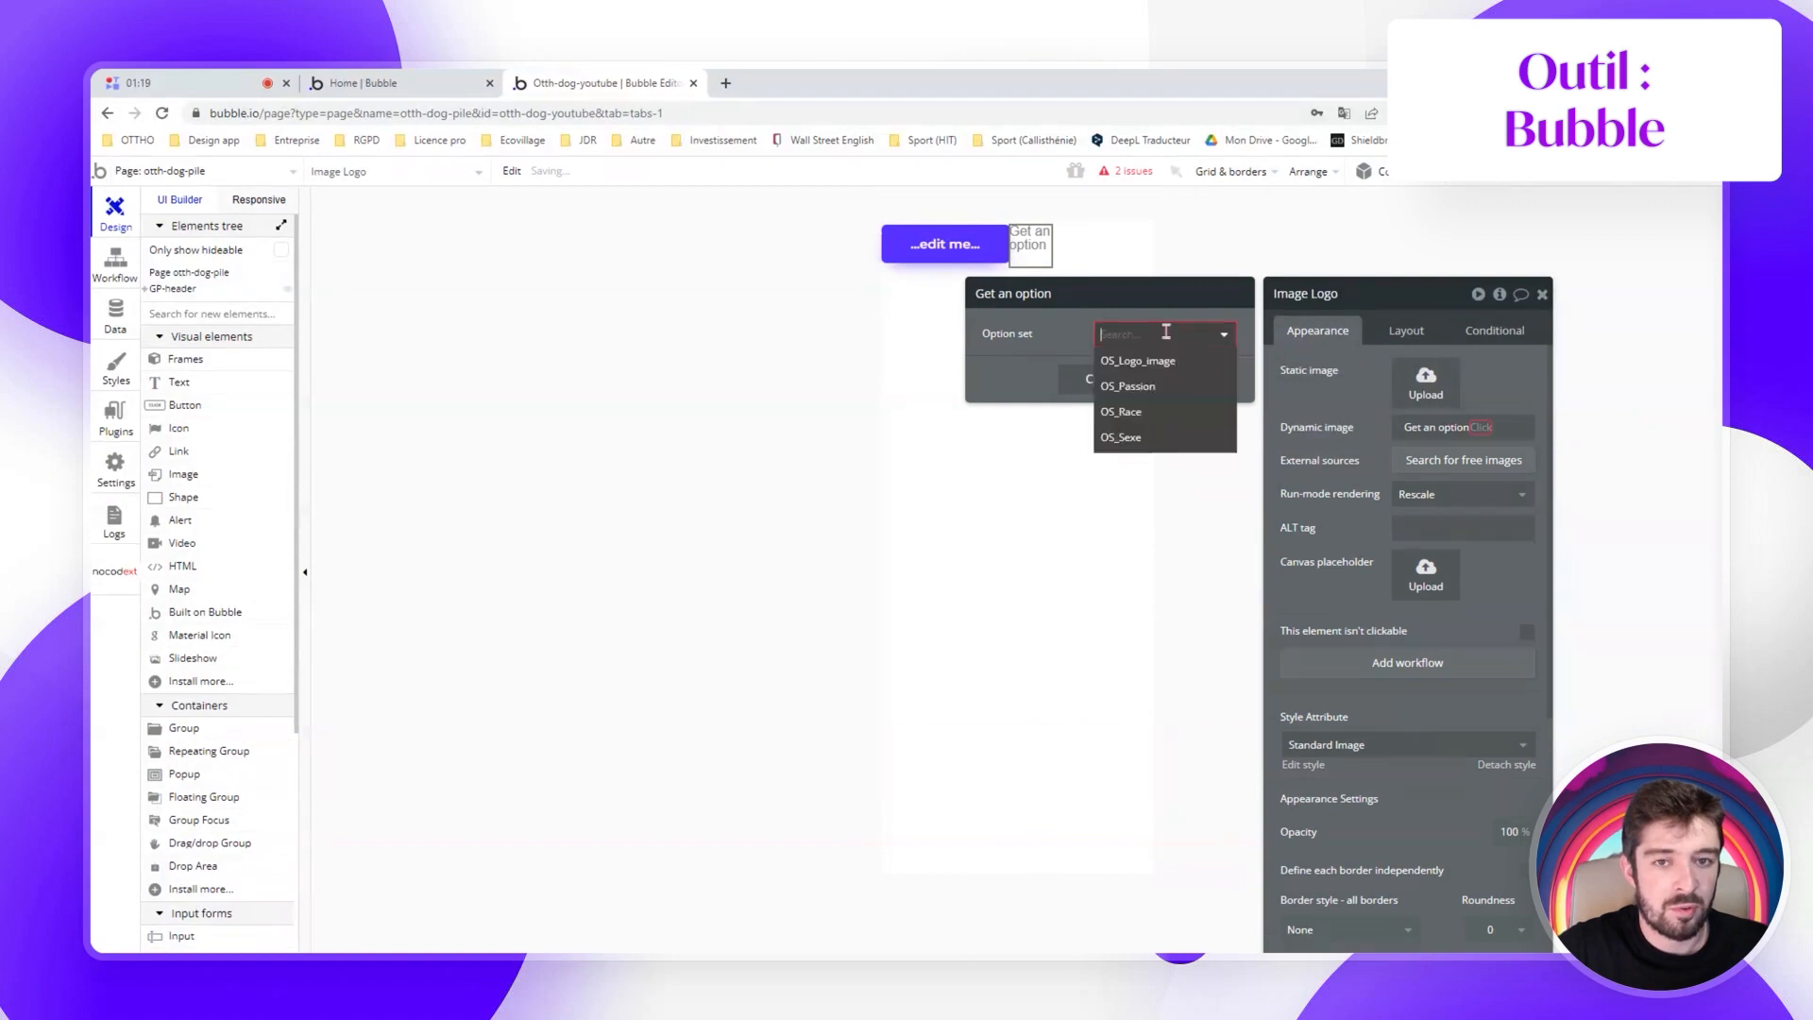
pyautogui.click(1143, 361)
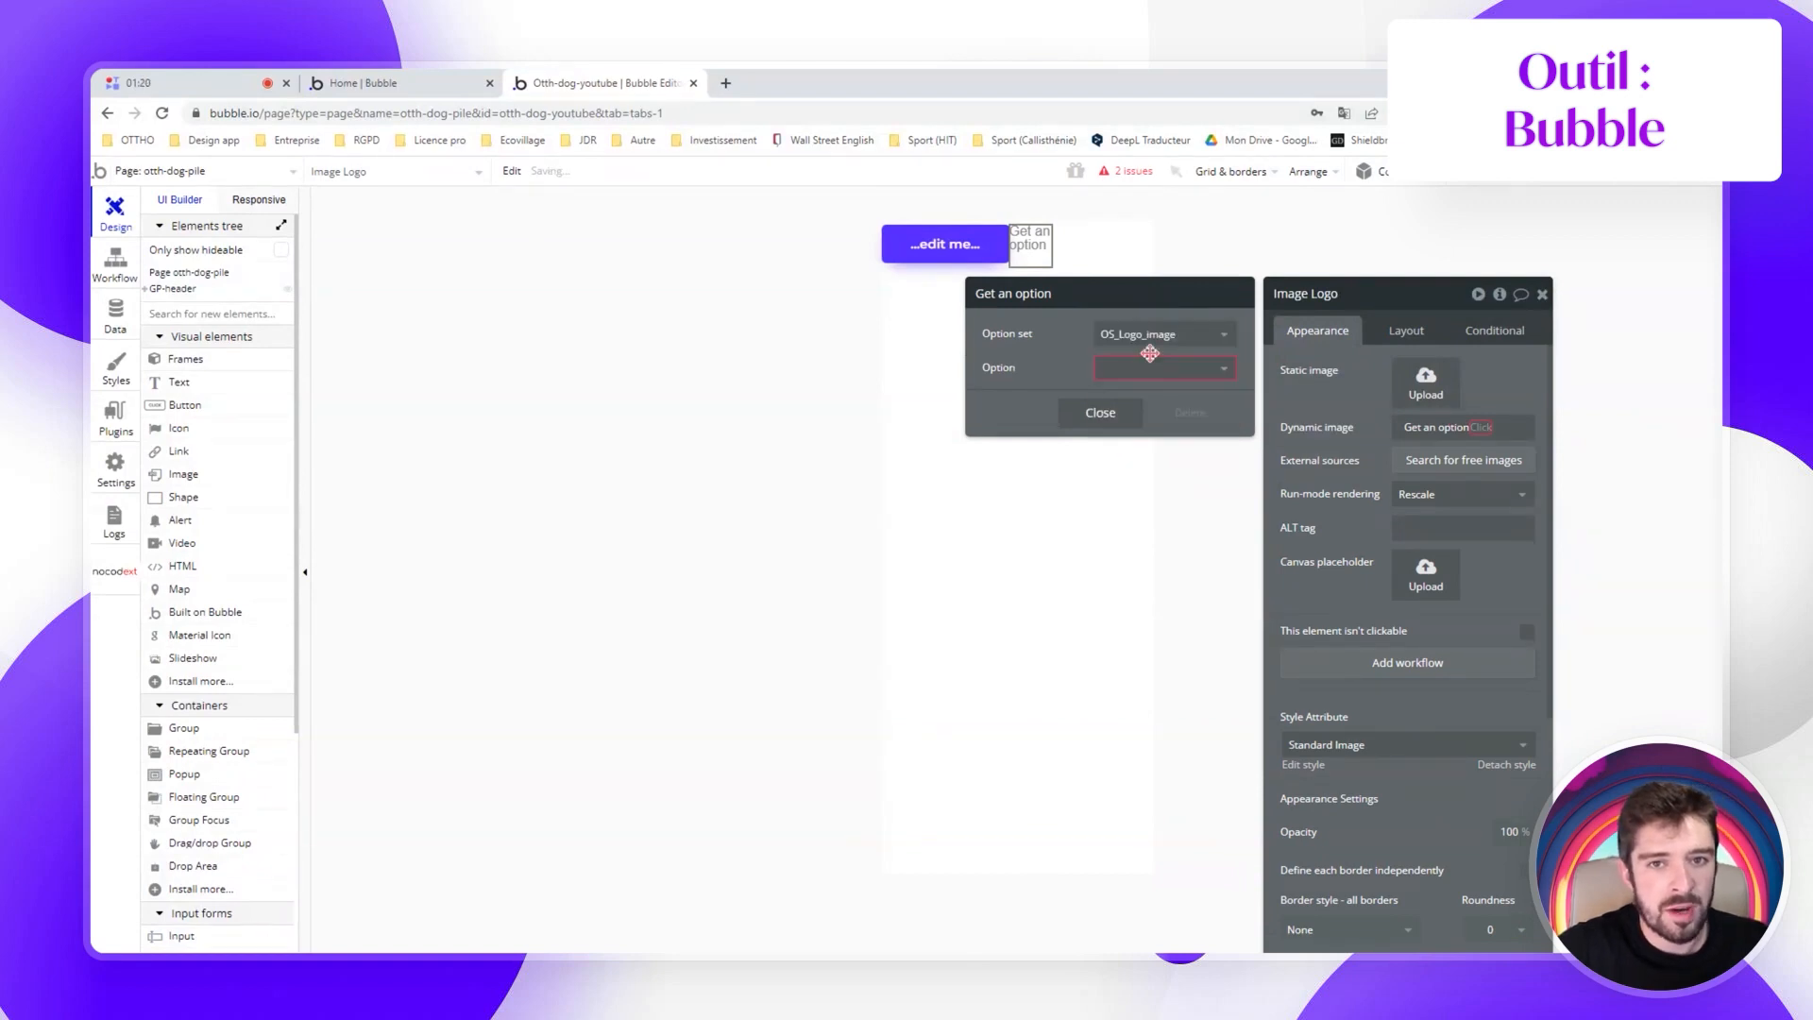
pyautogui.click(1136, 368)
pyautogui.click(1142, 421)
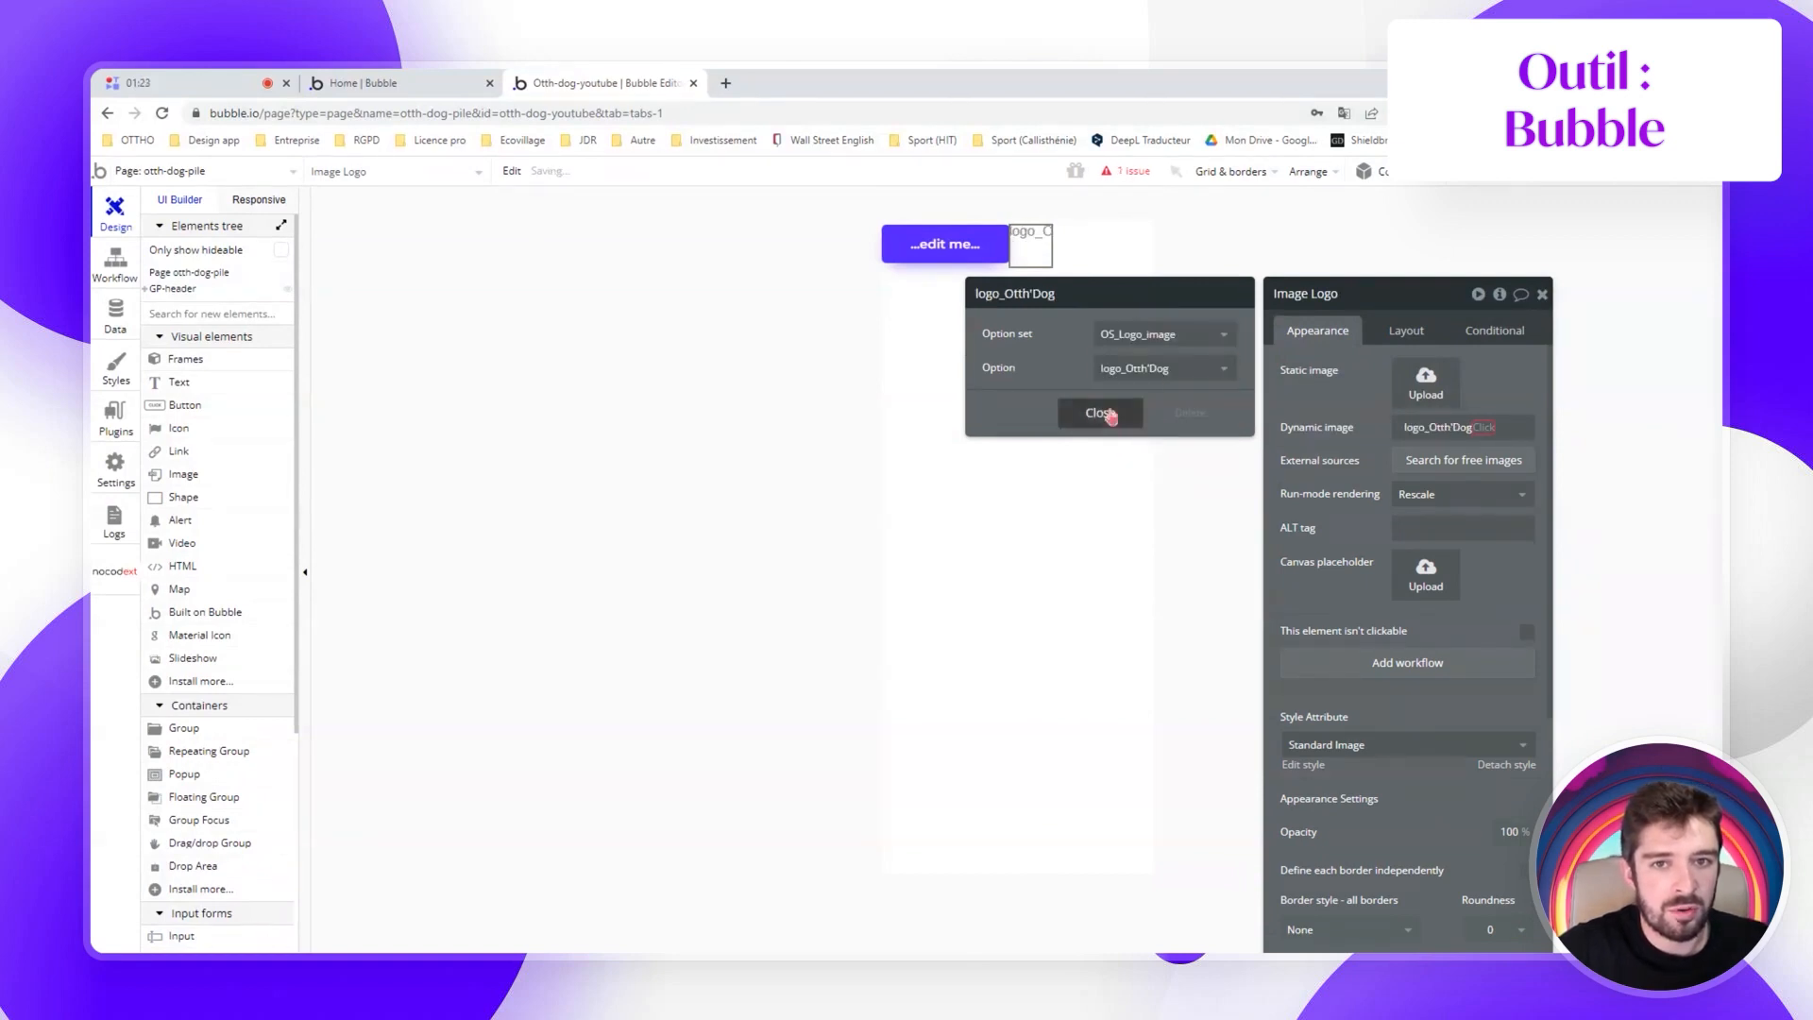
pyautogui.click(1100, 413)
pyautogui.click(1502, 425)
pyautogui.click(1522, 458)
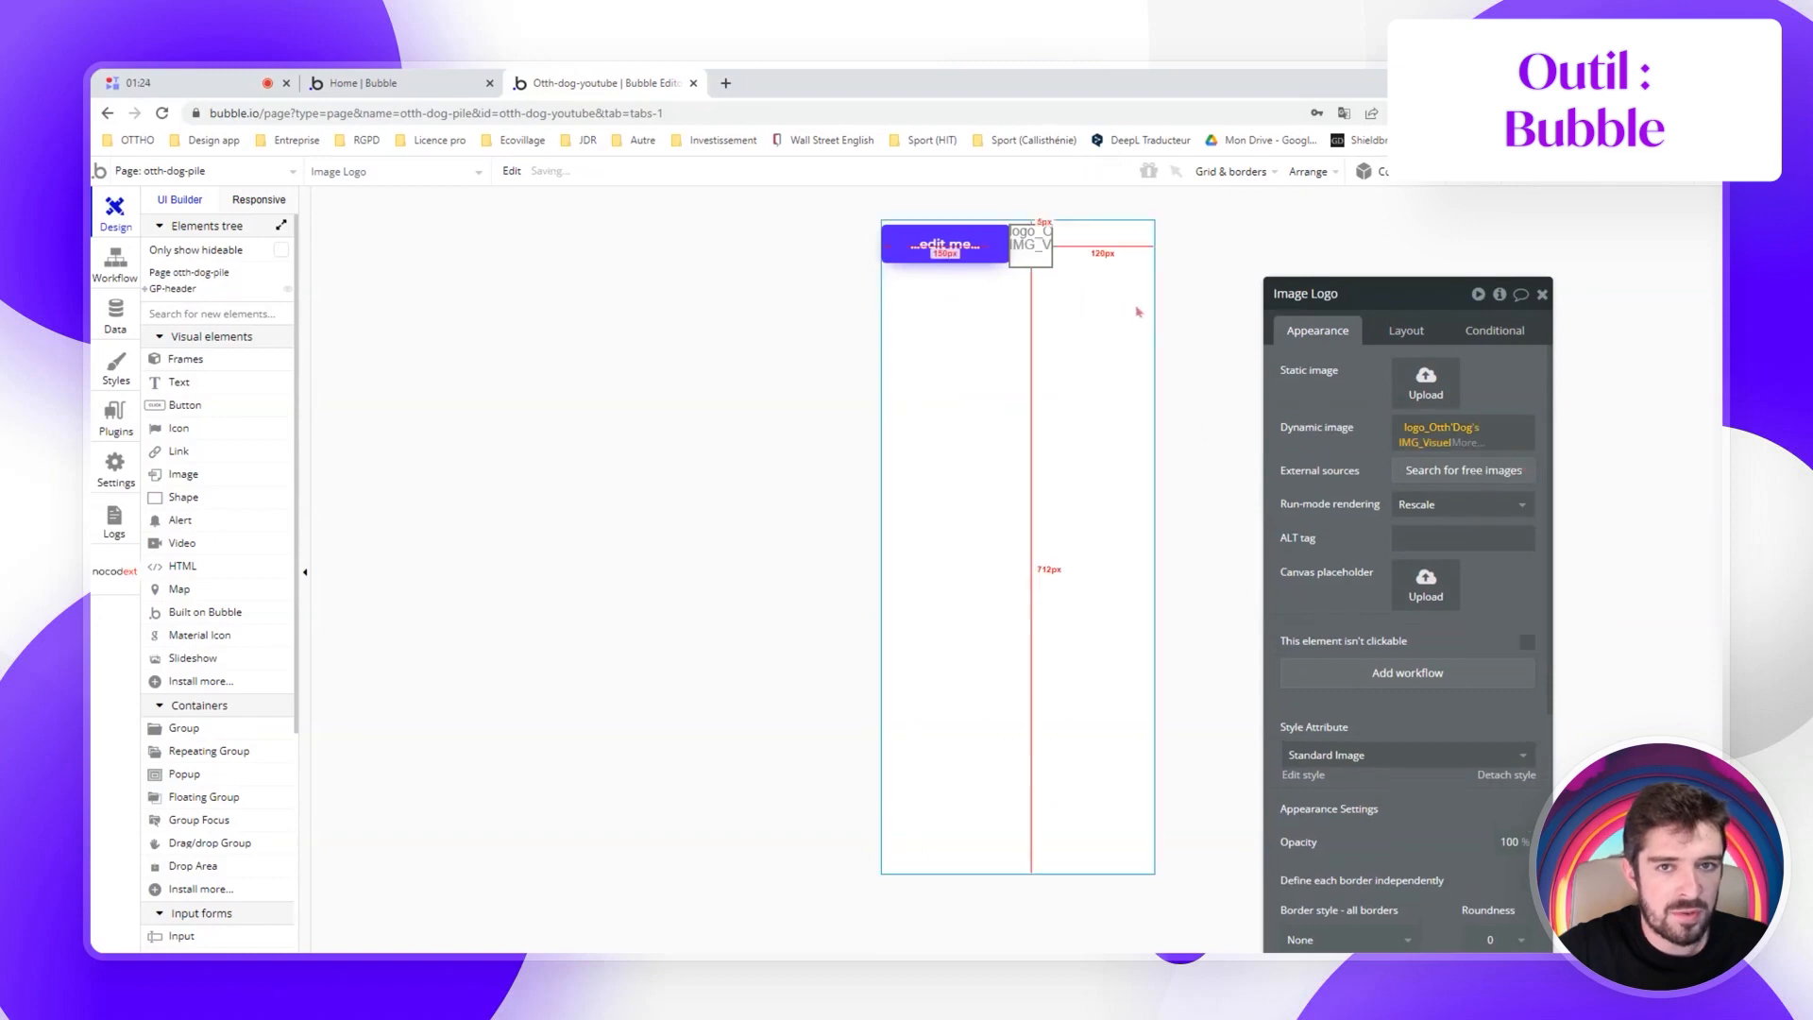
# Set Image profil's dynamic image to Current User's List-photo:first item's IMG_Photo
pyautogui.click(1078, 250)
pyautogui.click(1428, 433)
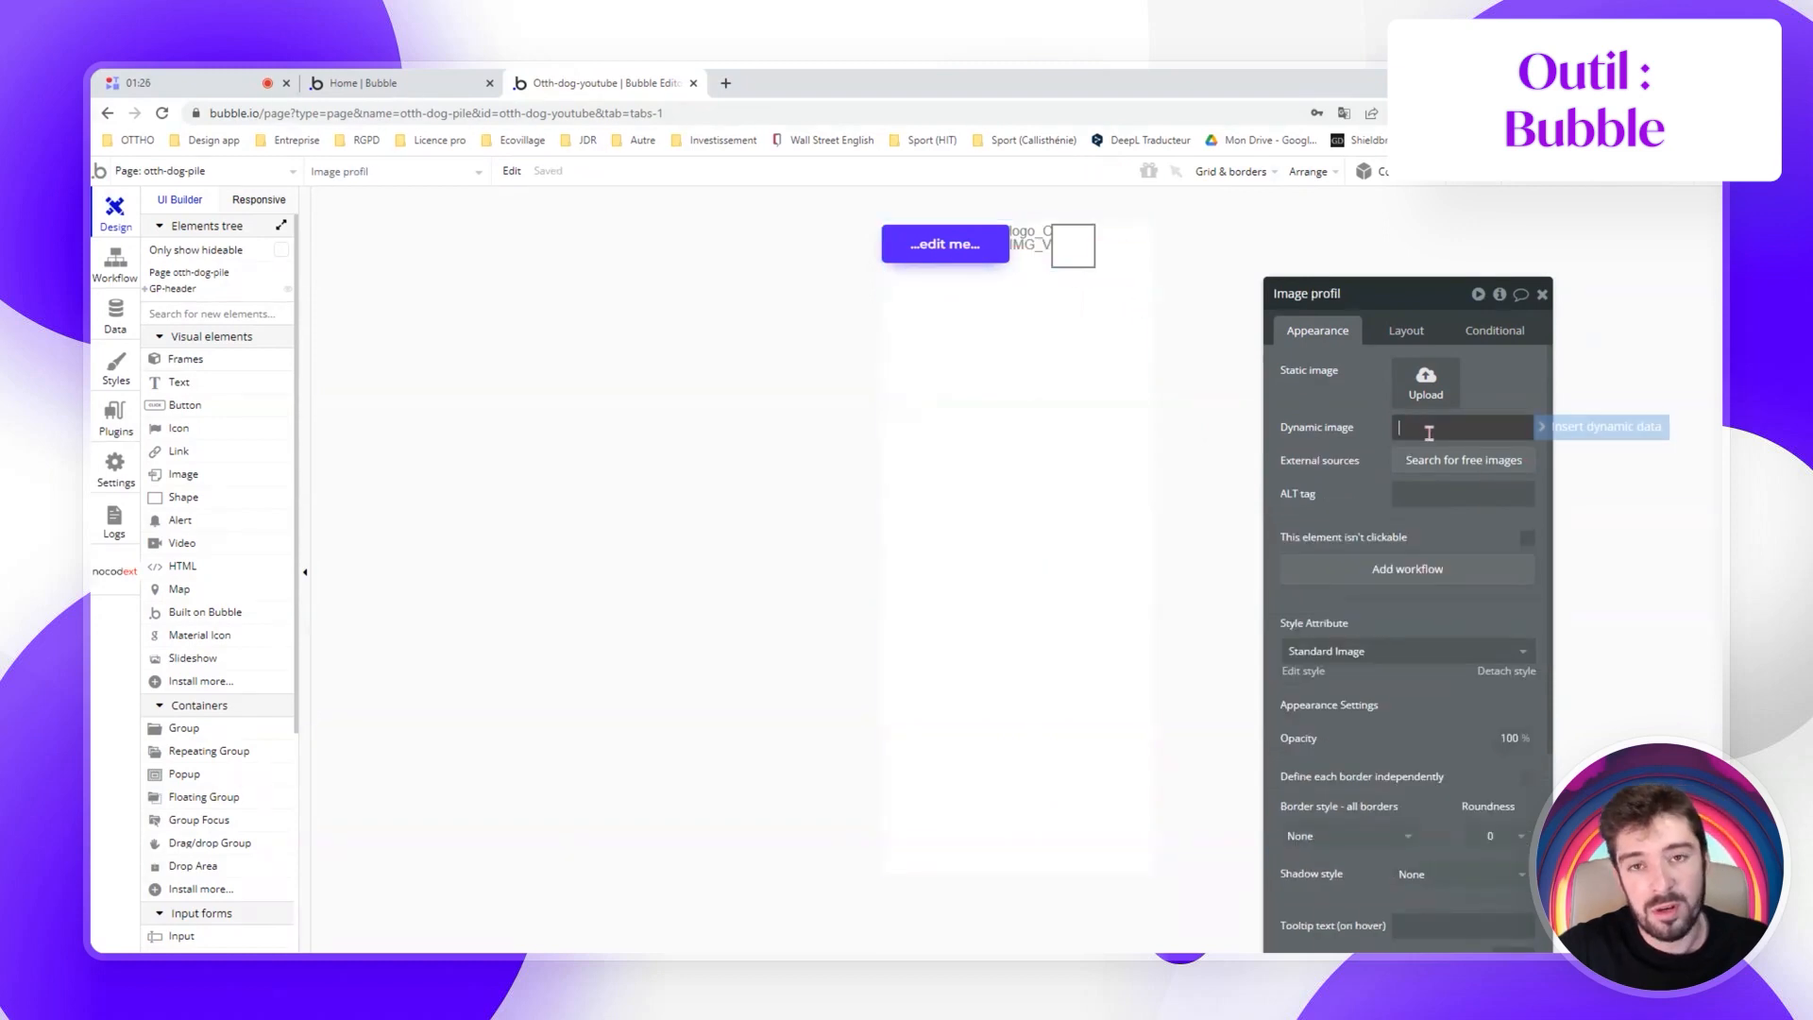
pyautogui.click(1566, 430)
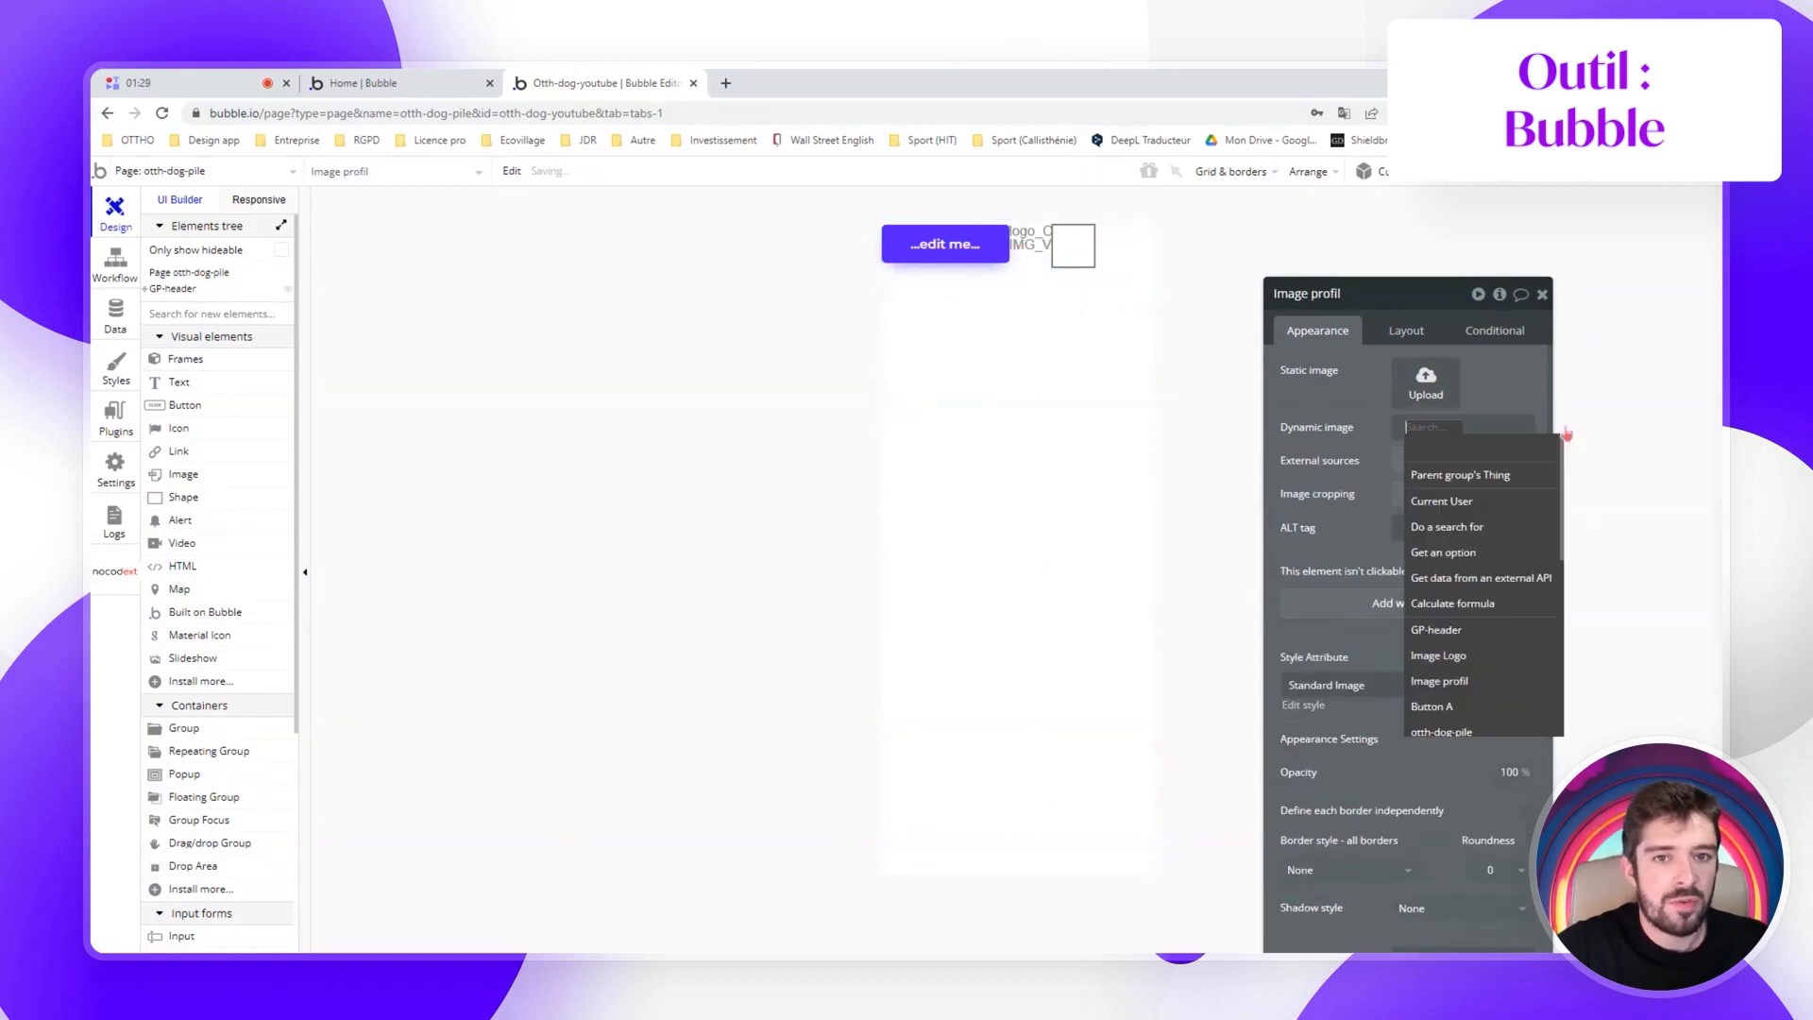
pyautogui.click(1461, 505)
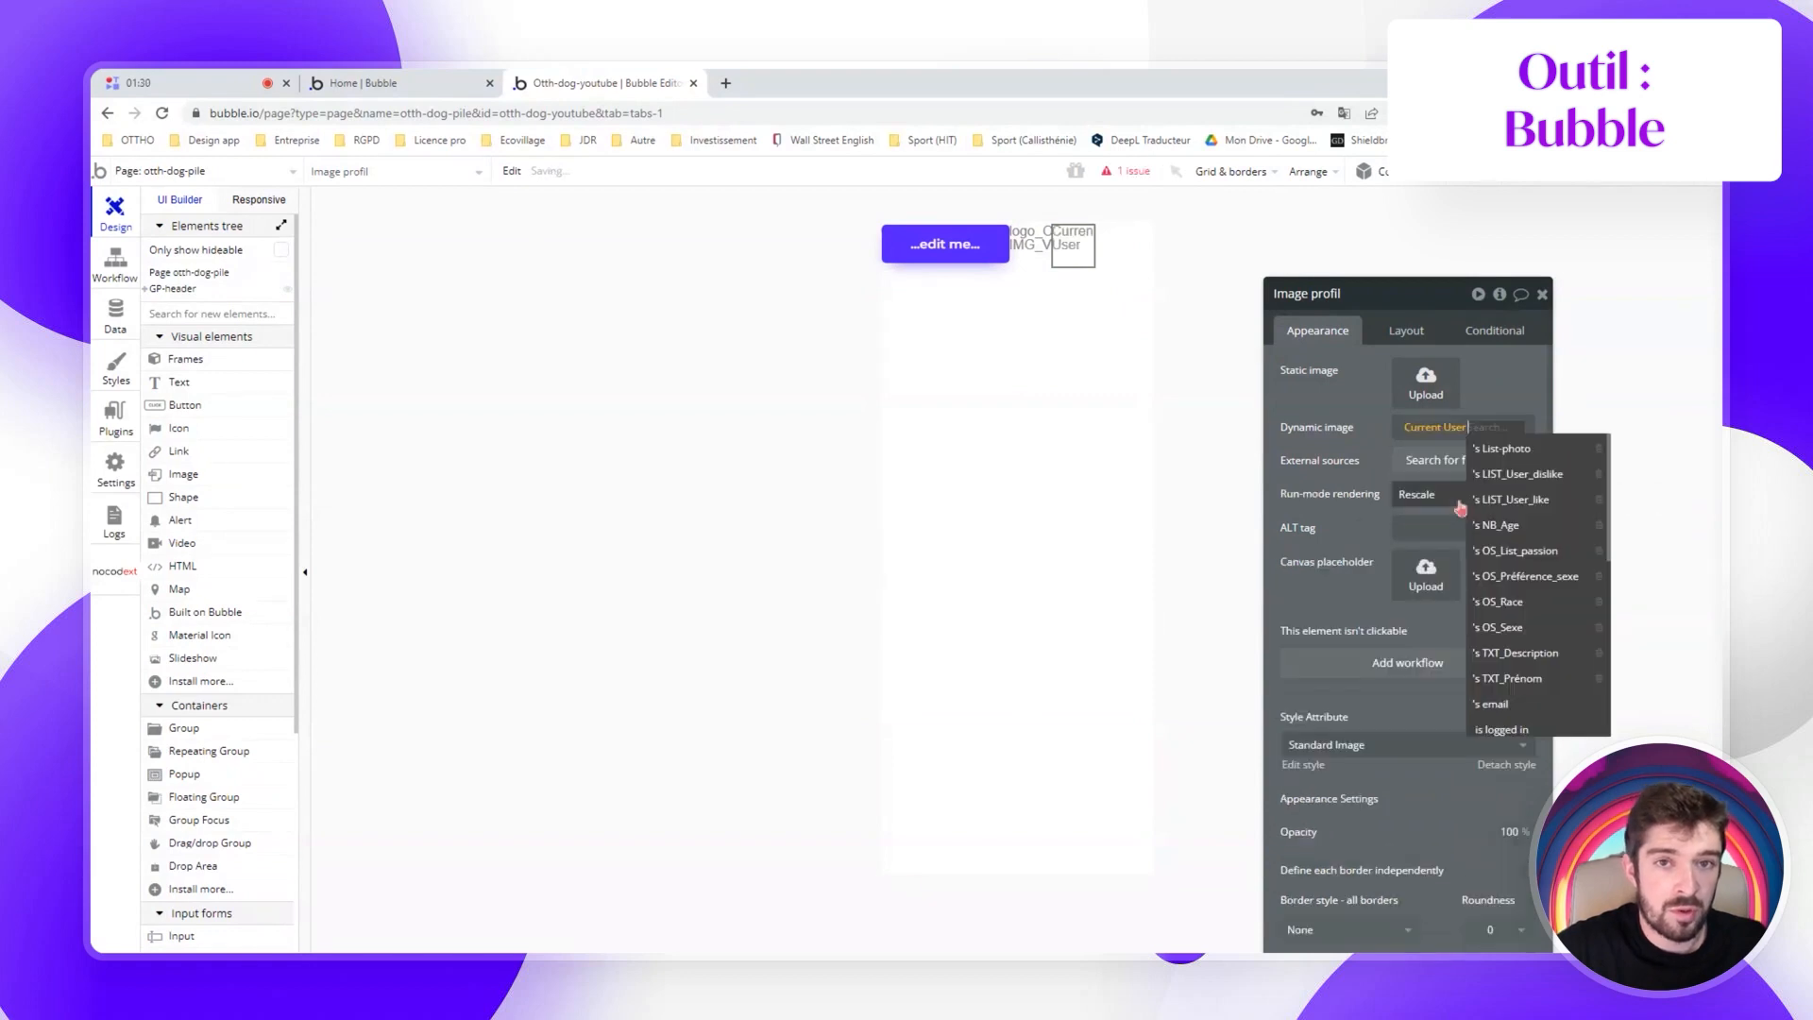
pyautogui.click(1515, 455)
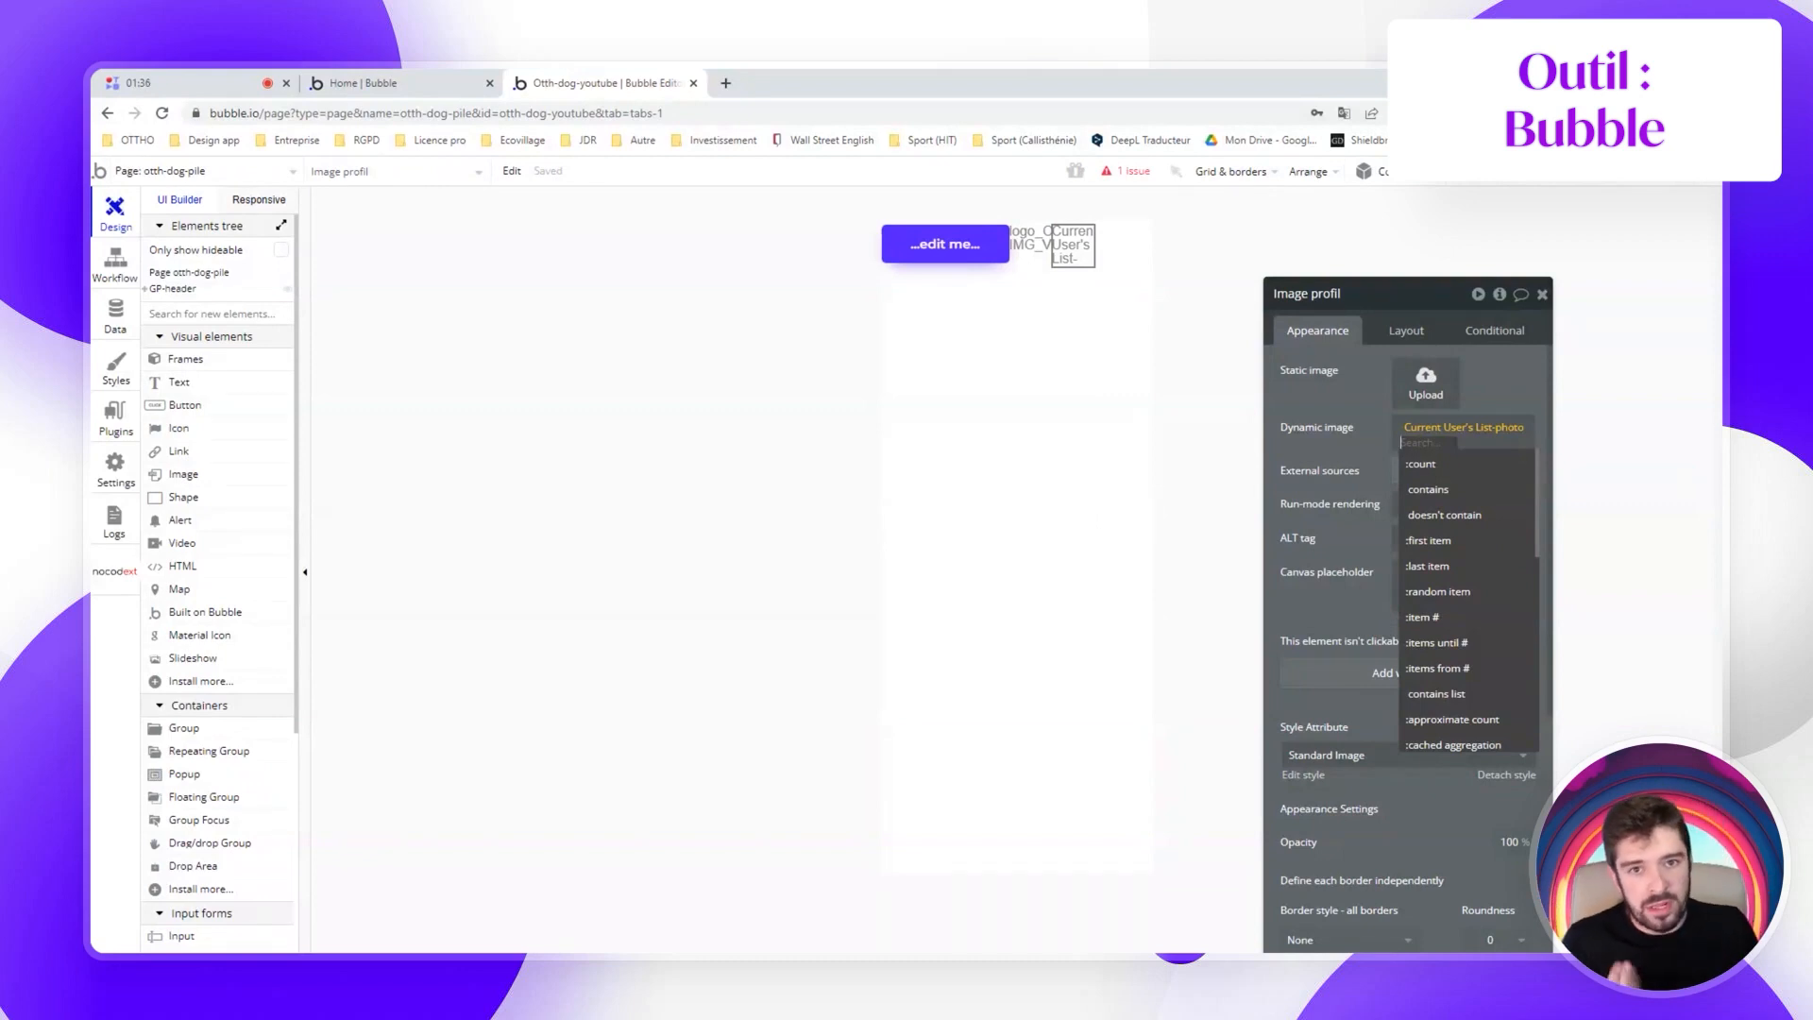
pyautogui.click(1450, 546)
pyautogui.click(1417, 472)
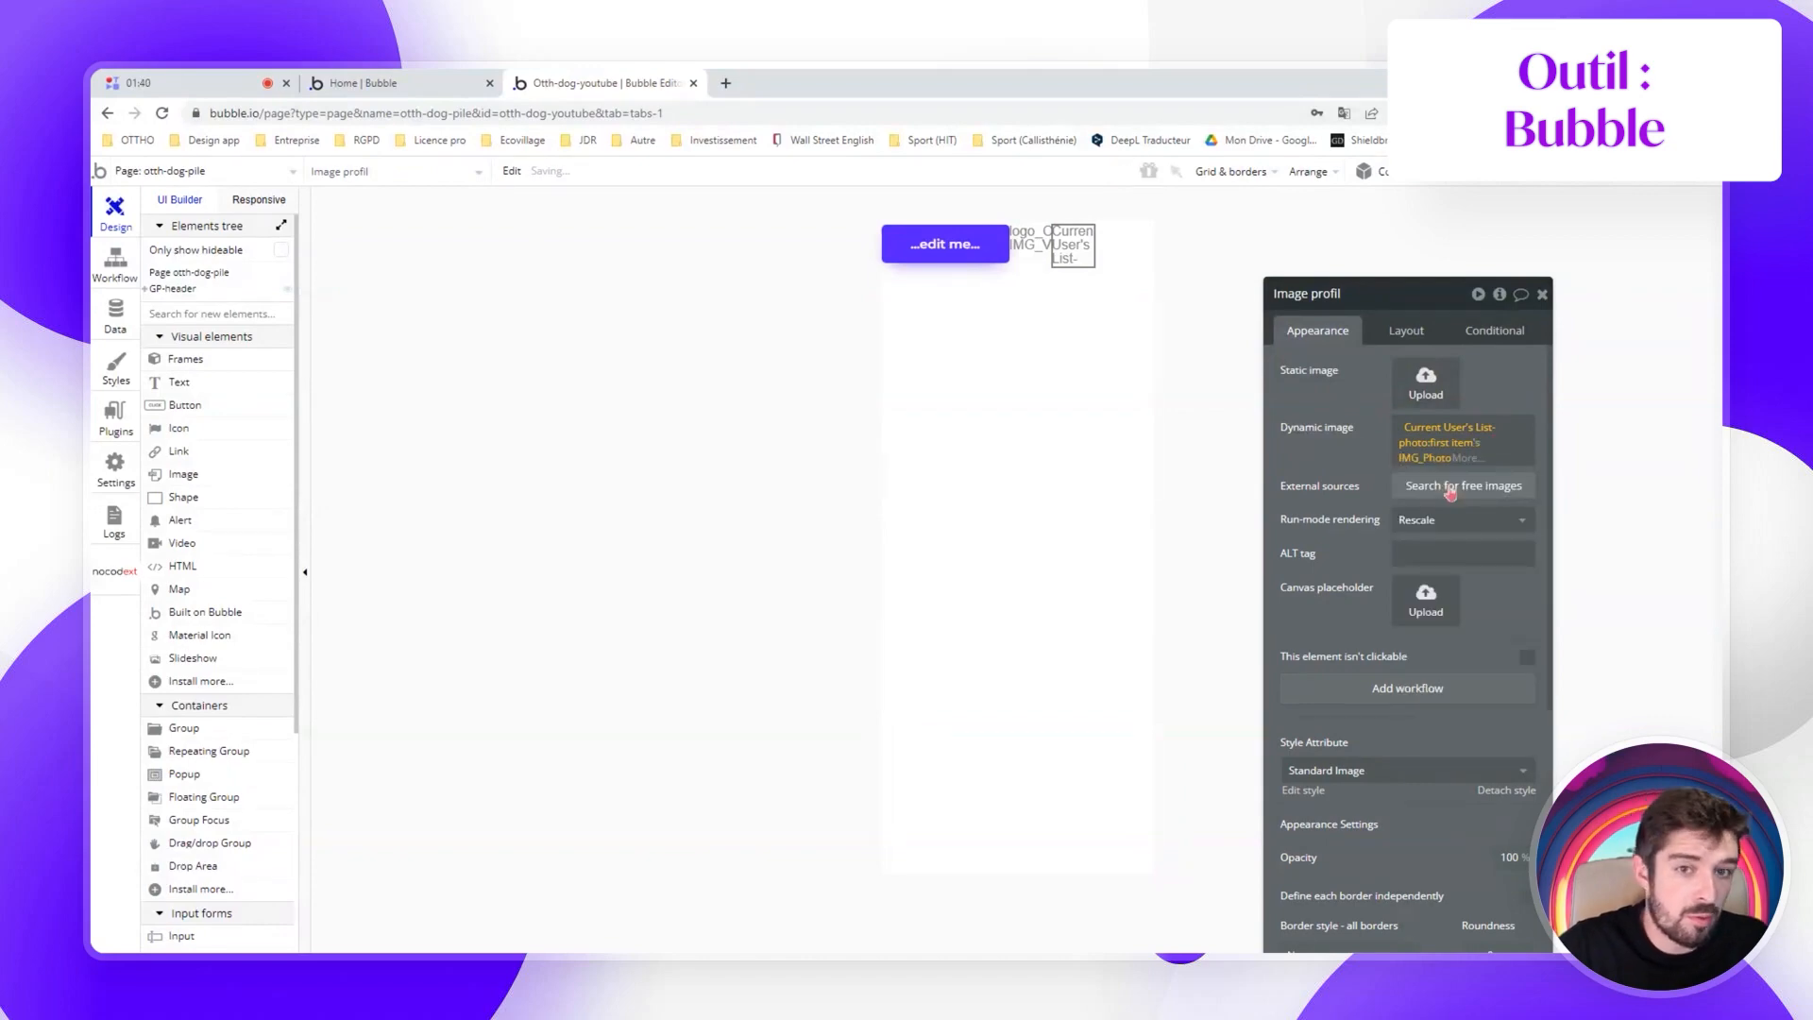
# Set GP-header's container alignment to space around so its elements spread across the row
pyautogui.click(1136, 241)
pyautogui.click(1406, 330)
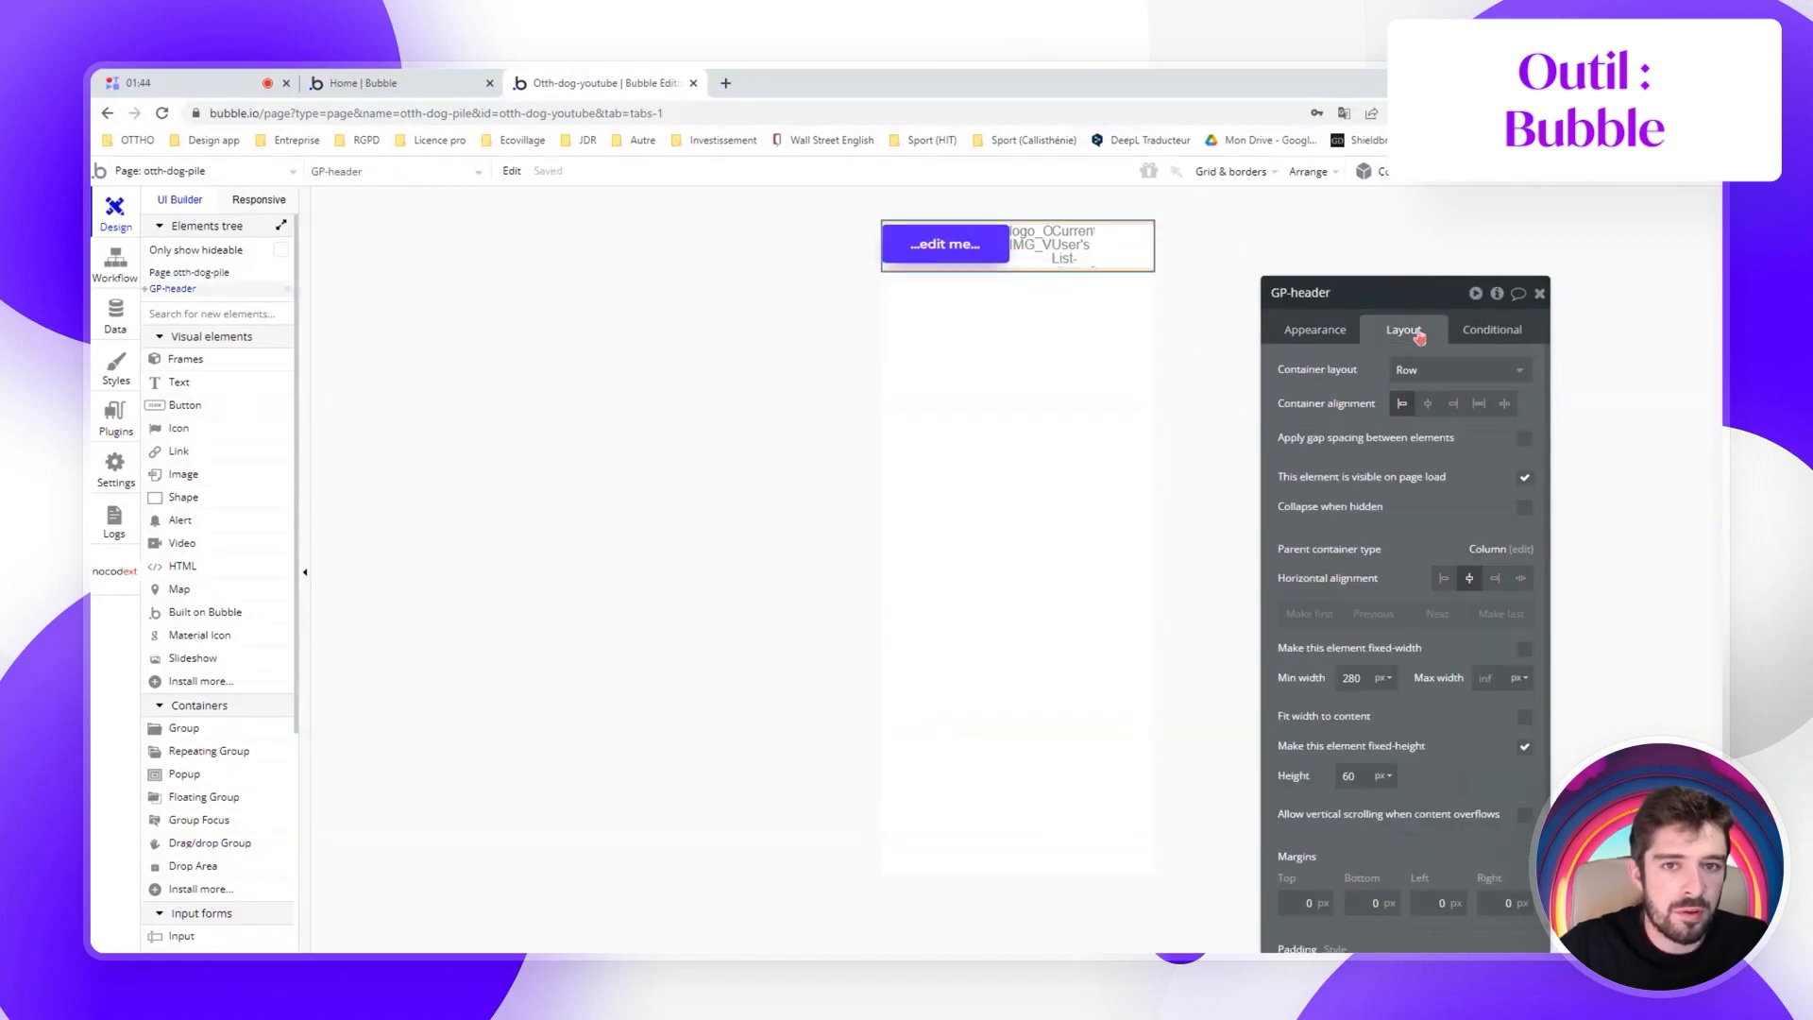
pyautogui.click(1481, 404)
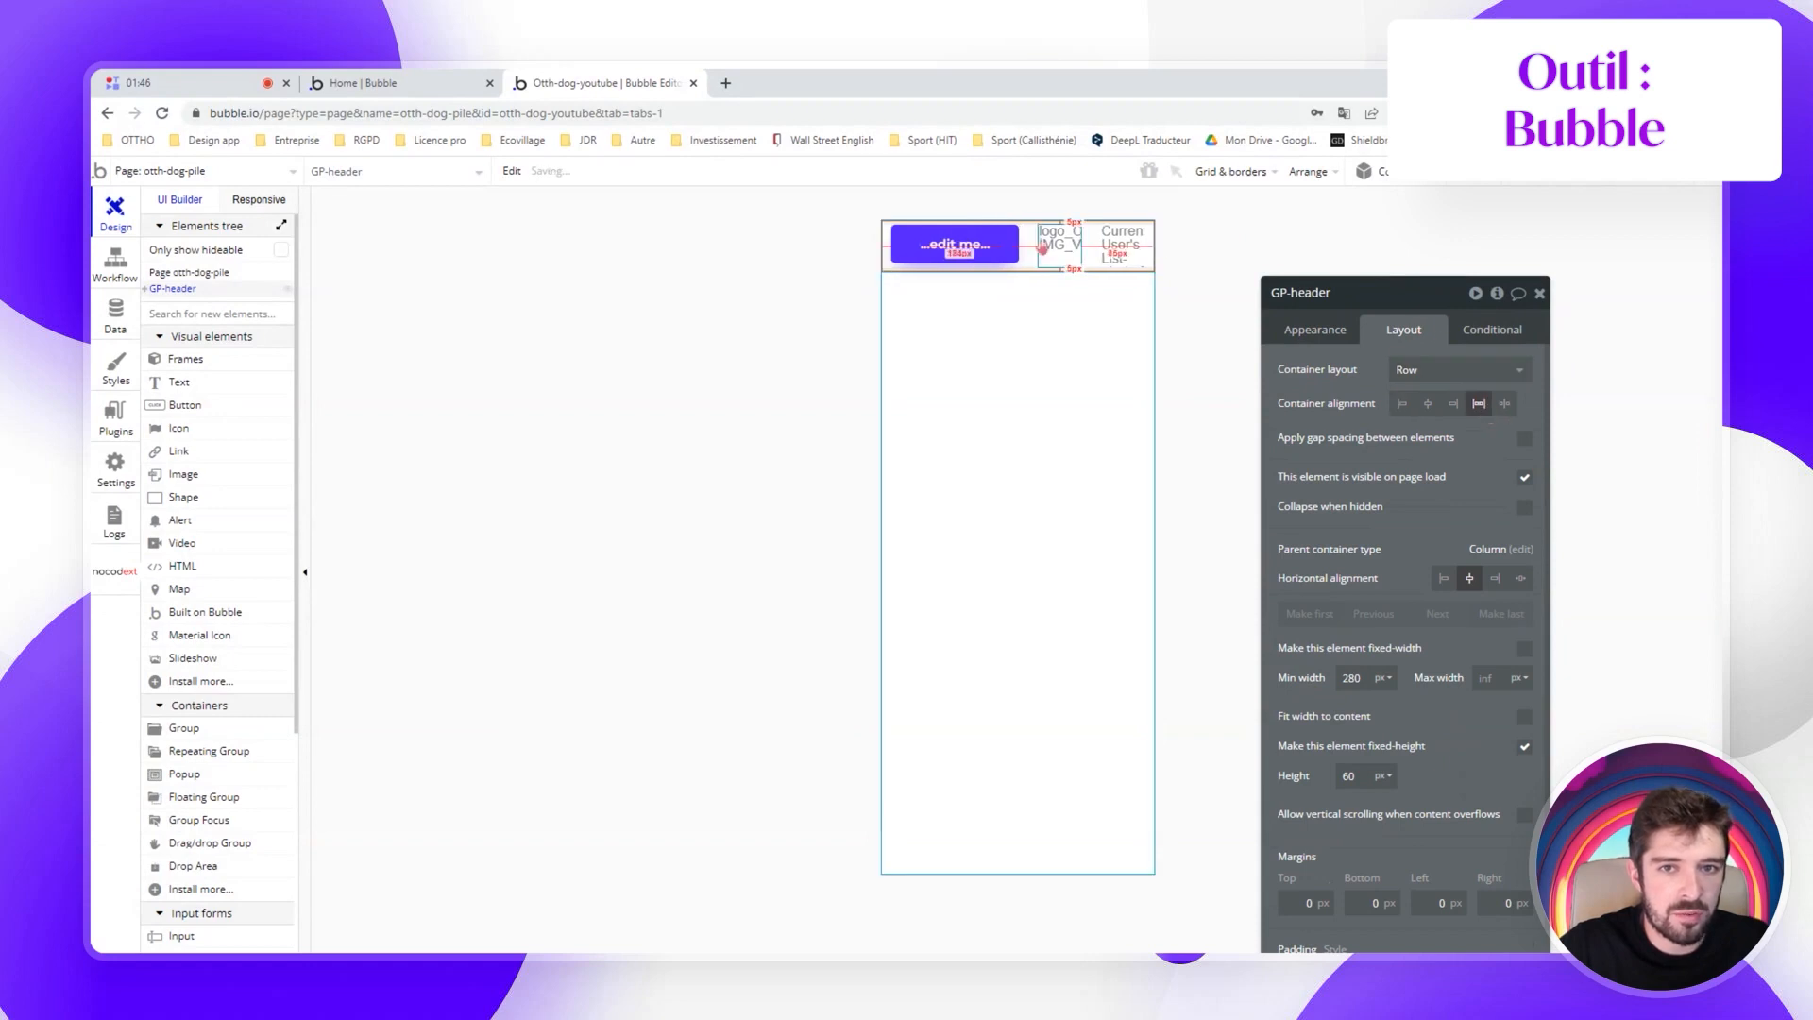
# Make Image Logo the first element in the header row
pyautogui.click(1055, 243)
pyautogui.click(1317, 331)
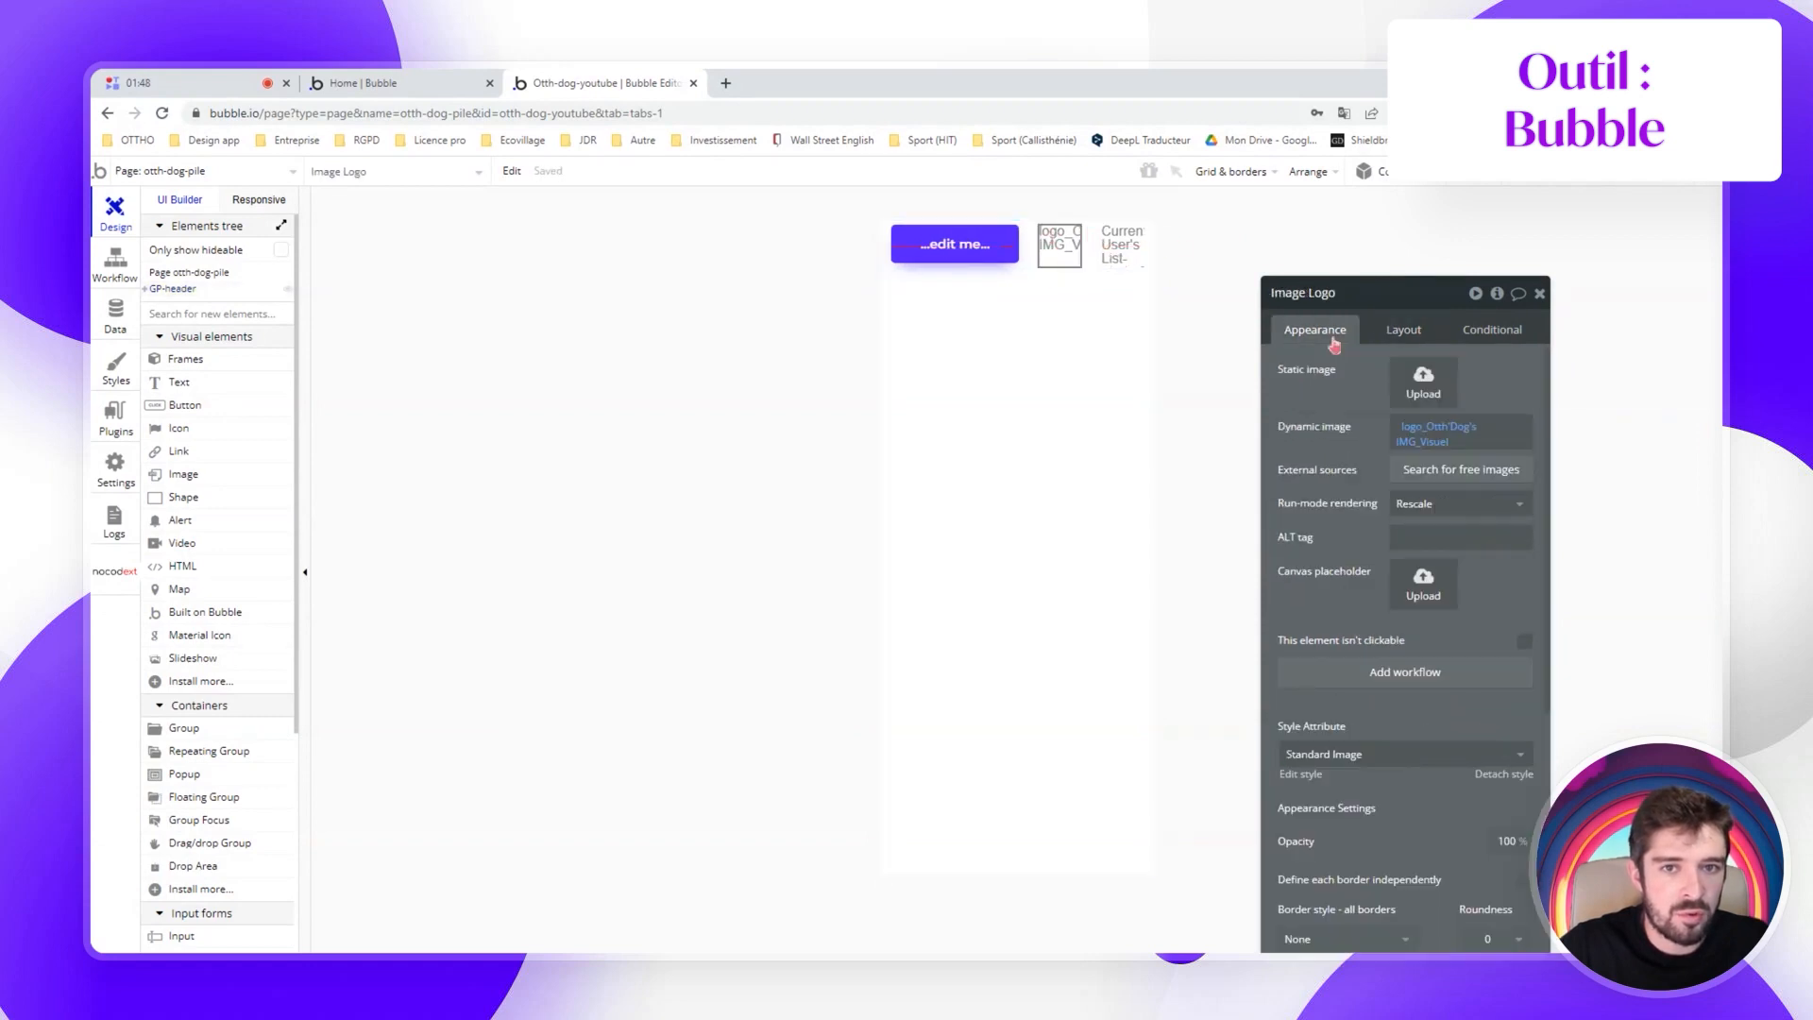
pyautogui.click(1404, 331)
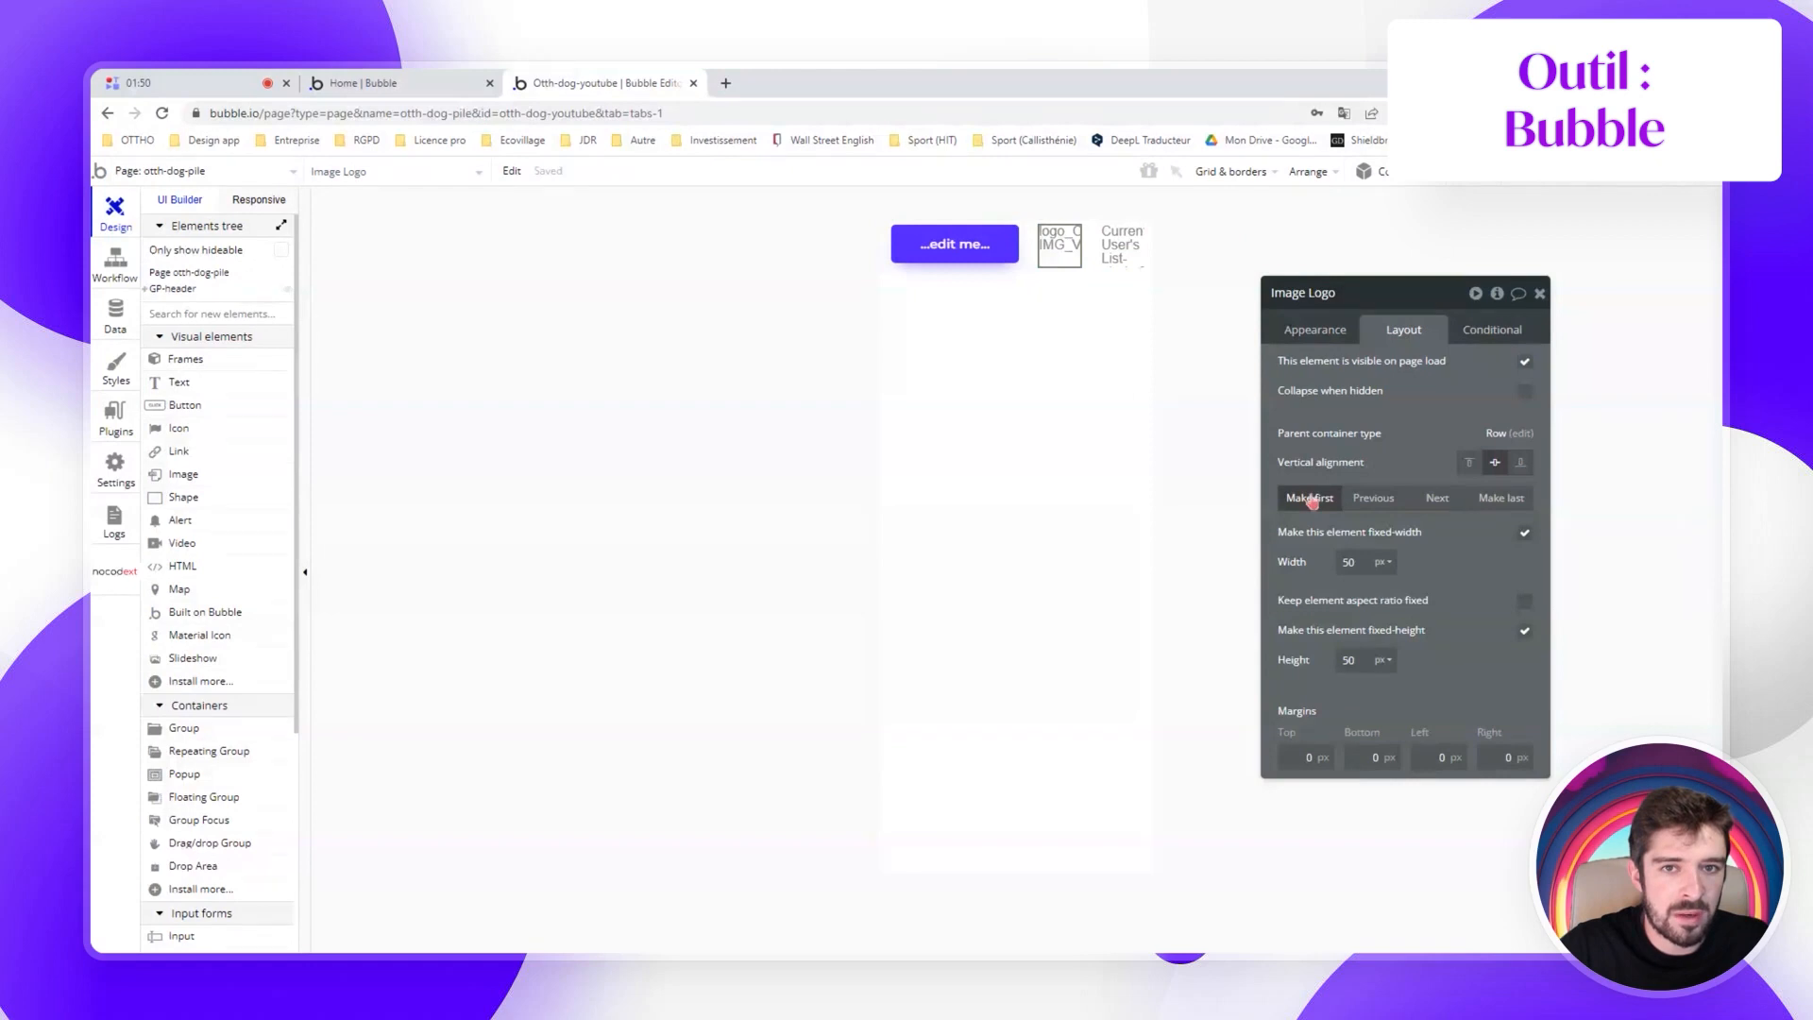
pyautogui.click(1313, 498)
# Set the header button's label to Connexion and close its properties
pyautogui.click(1017, 244)
pyautogui.click(1313, 331)
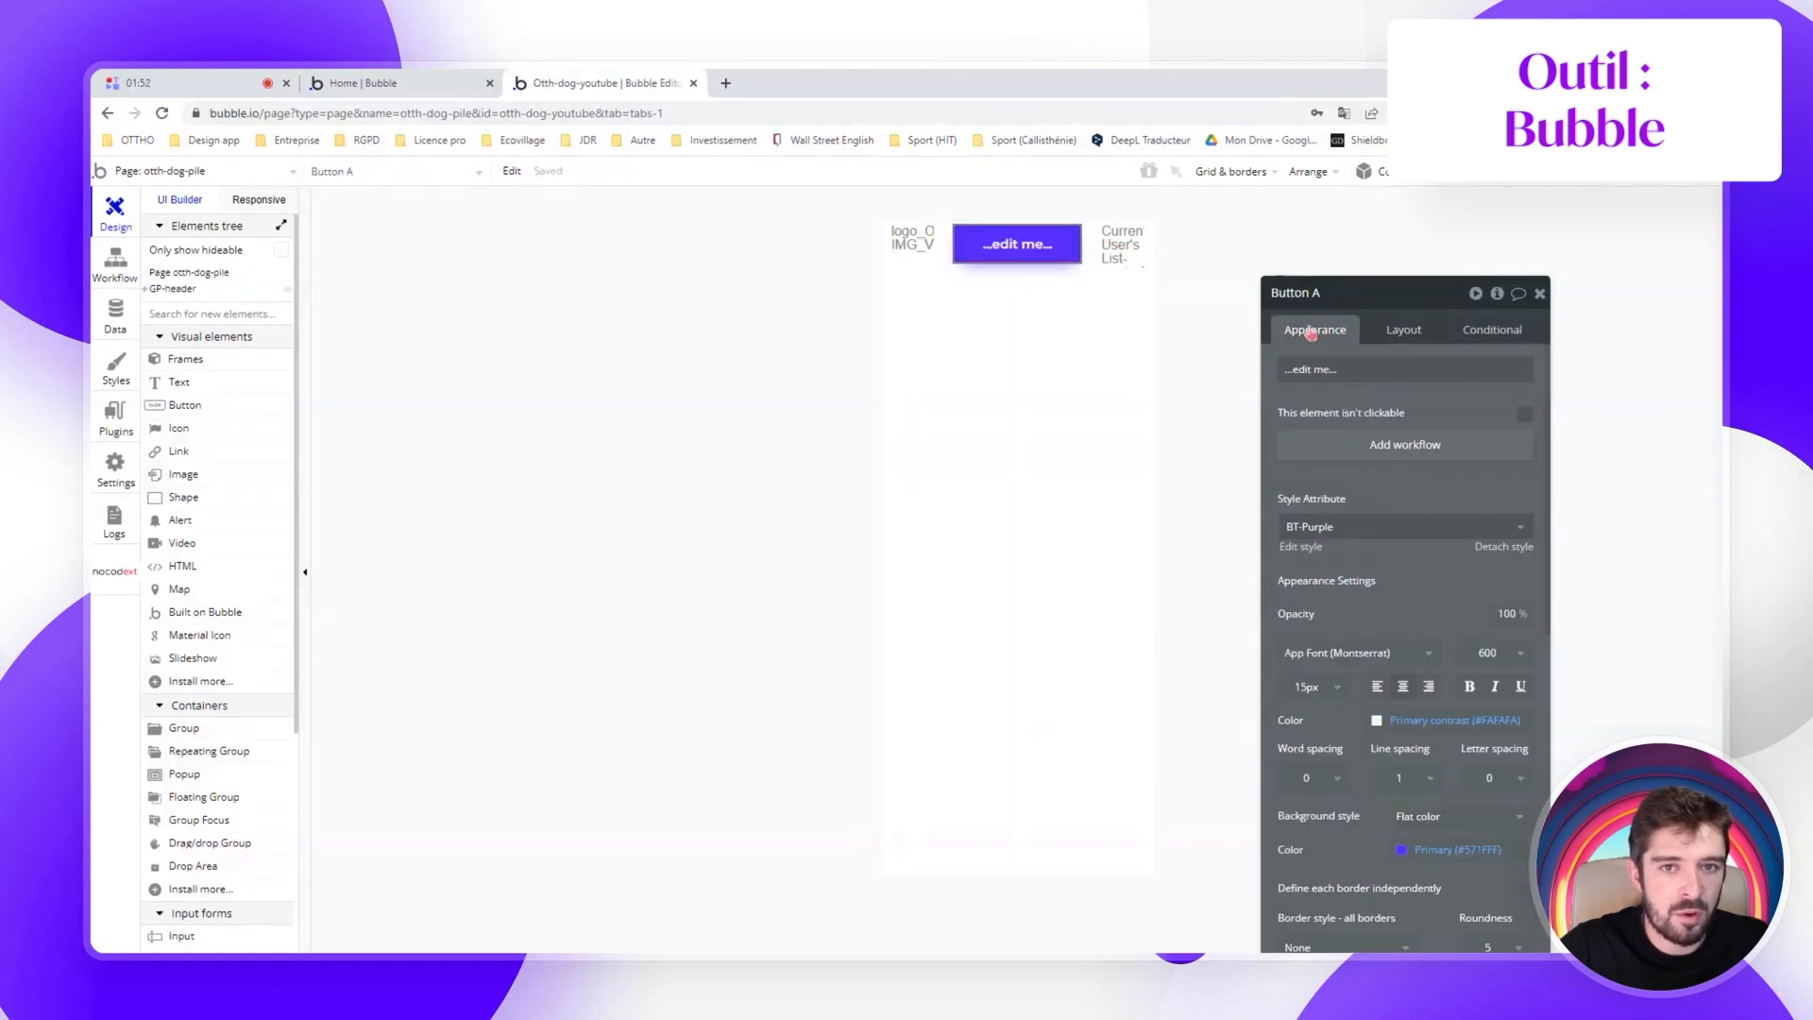
pyautogui.click(1348, 369)
pyautogui.write('connexio')
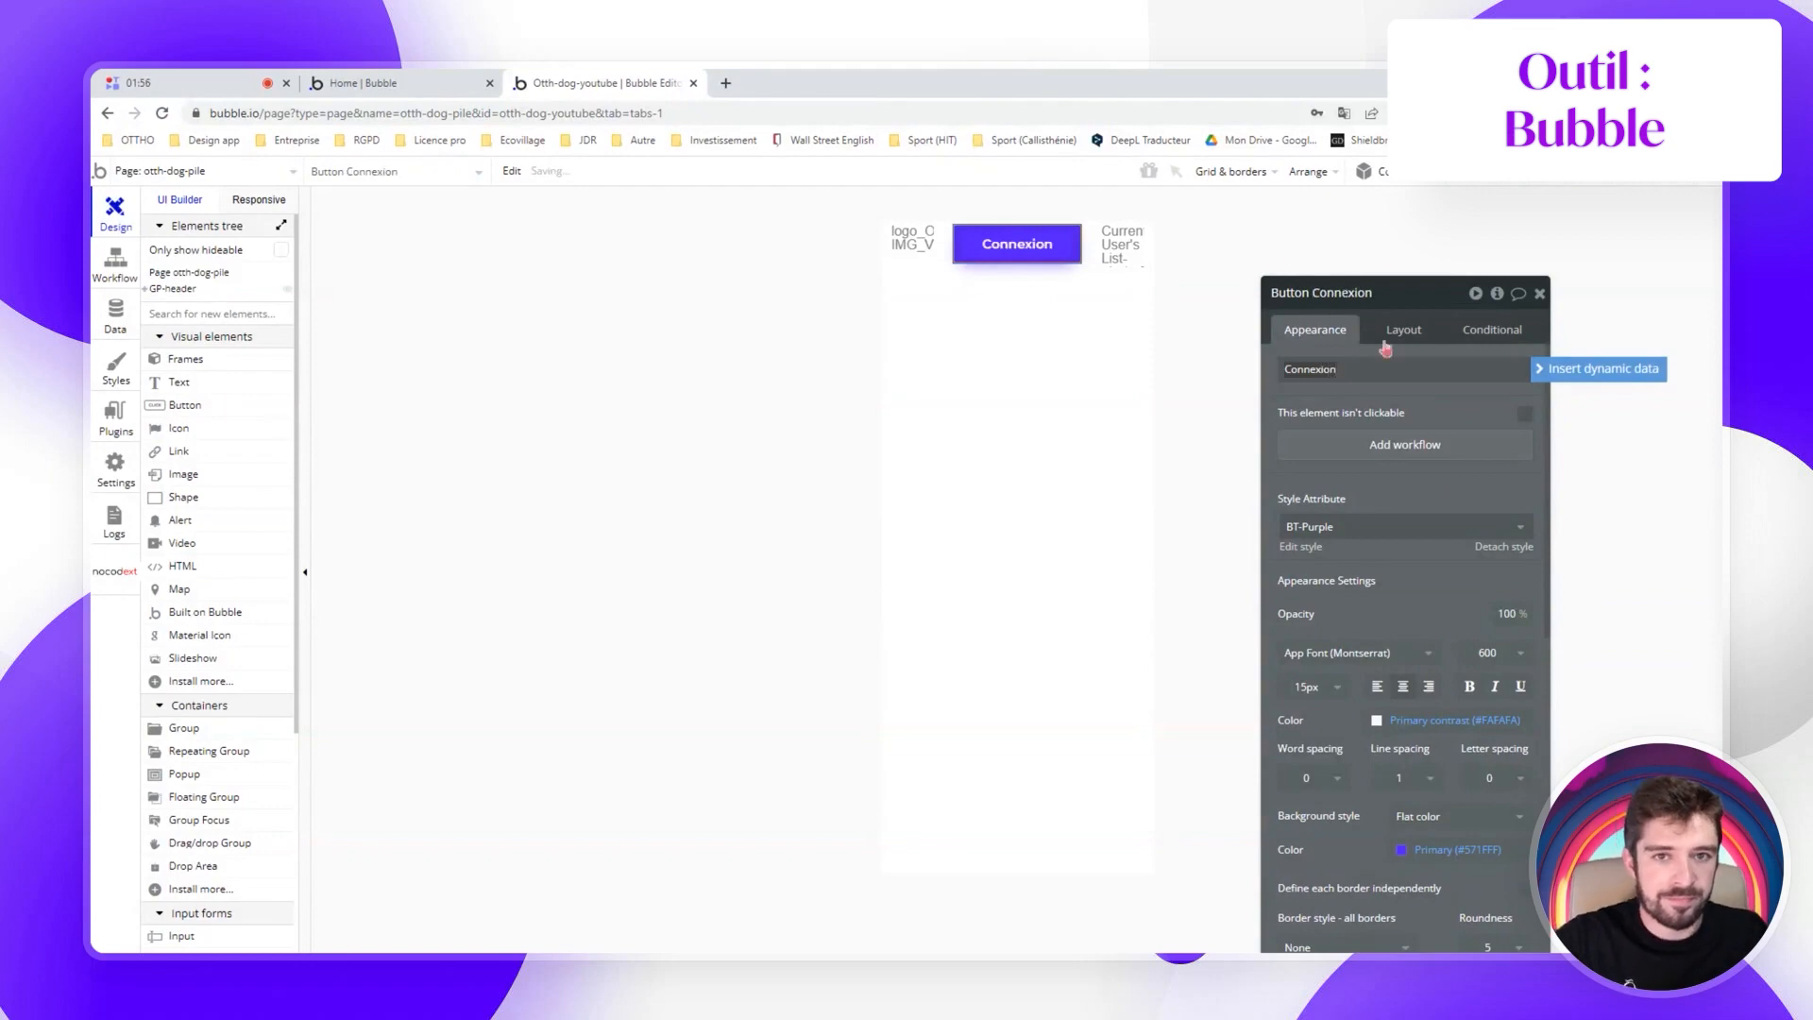
pyautogui.click(1540, 295)
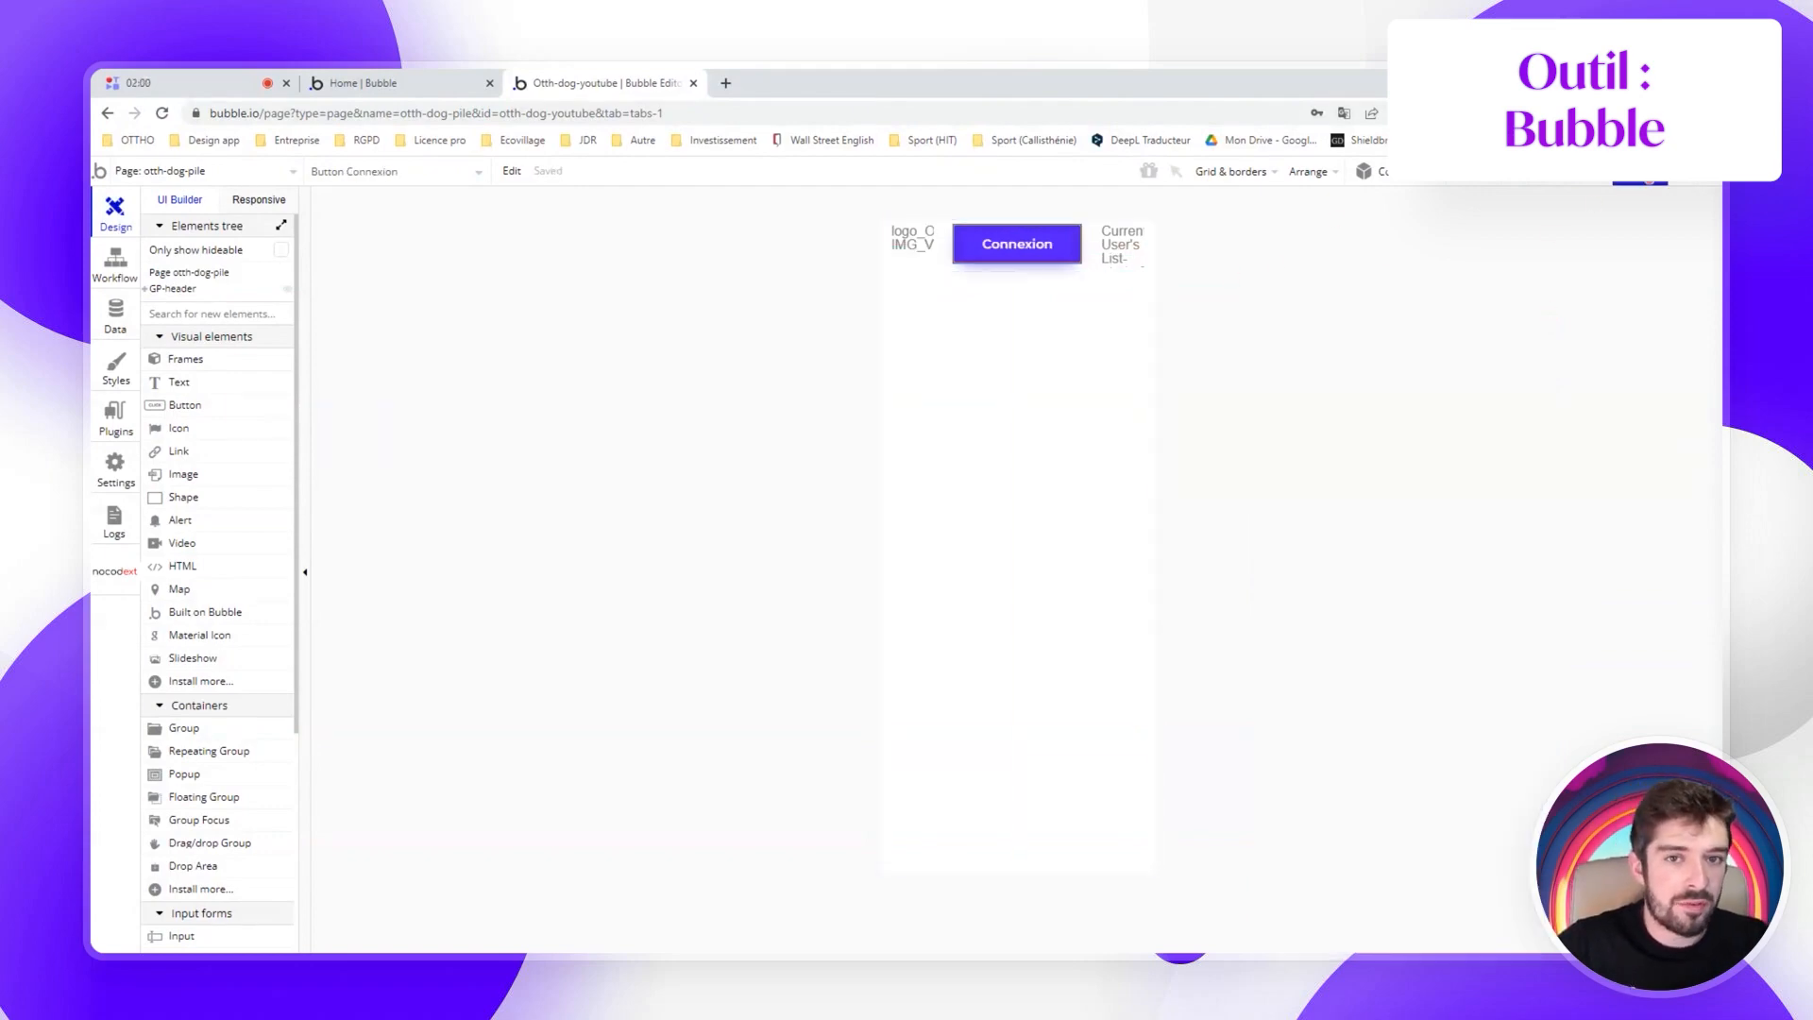
# Set GP-header's maximum width to 420 px and check the header in the page preview
pyautogui.click(1515, 172)
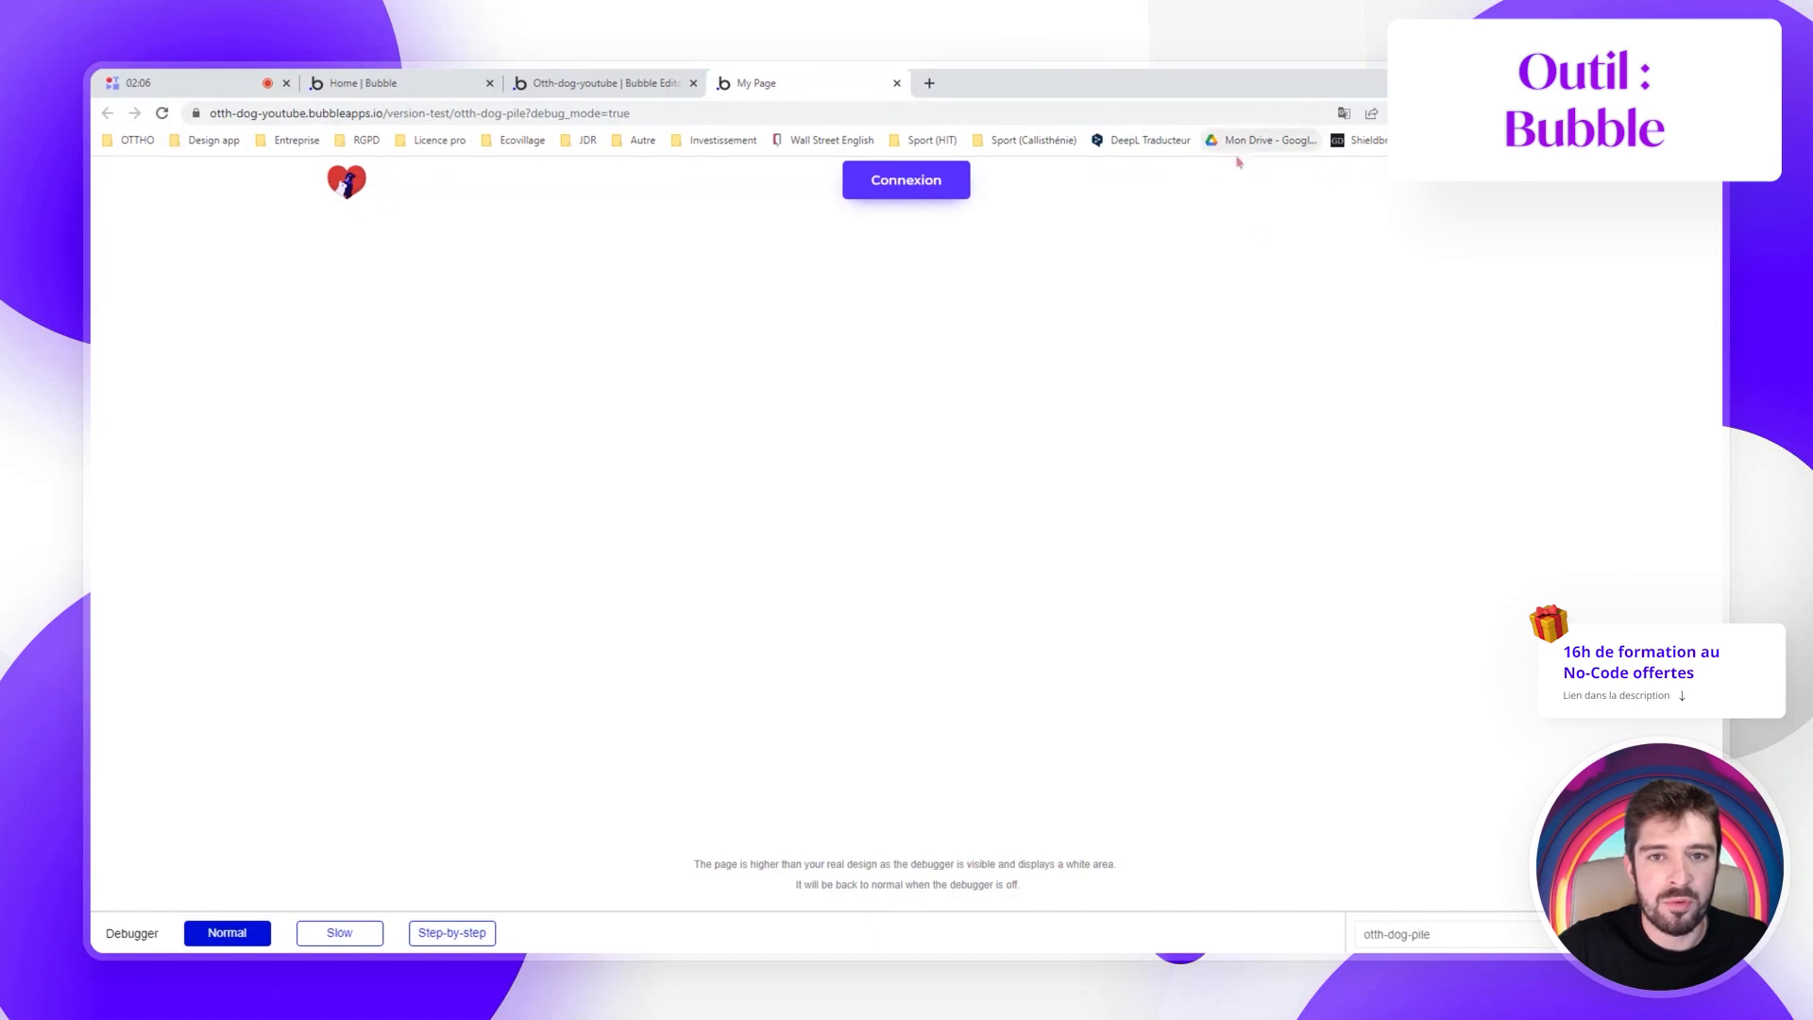
pyautogui.click(625, 82)
pyautogui.doubleClick(1087, 270)
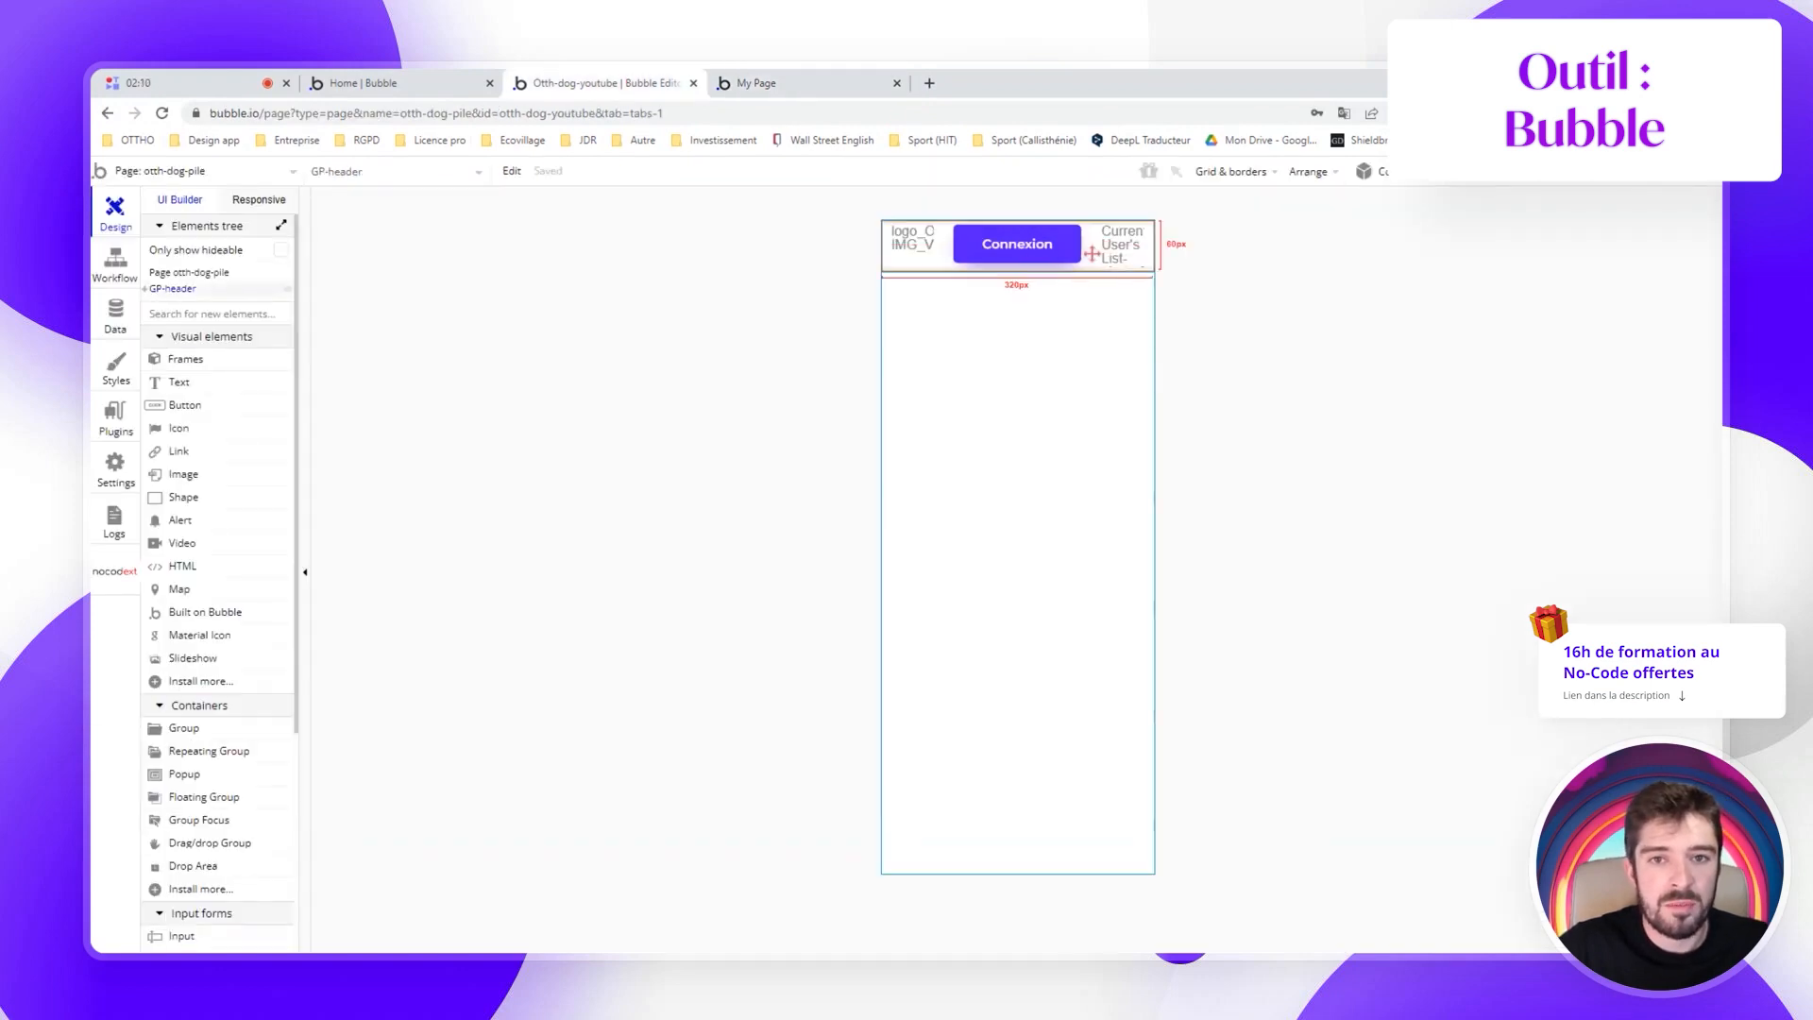
pyautogui.click(1416, 329)
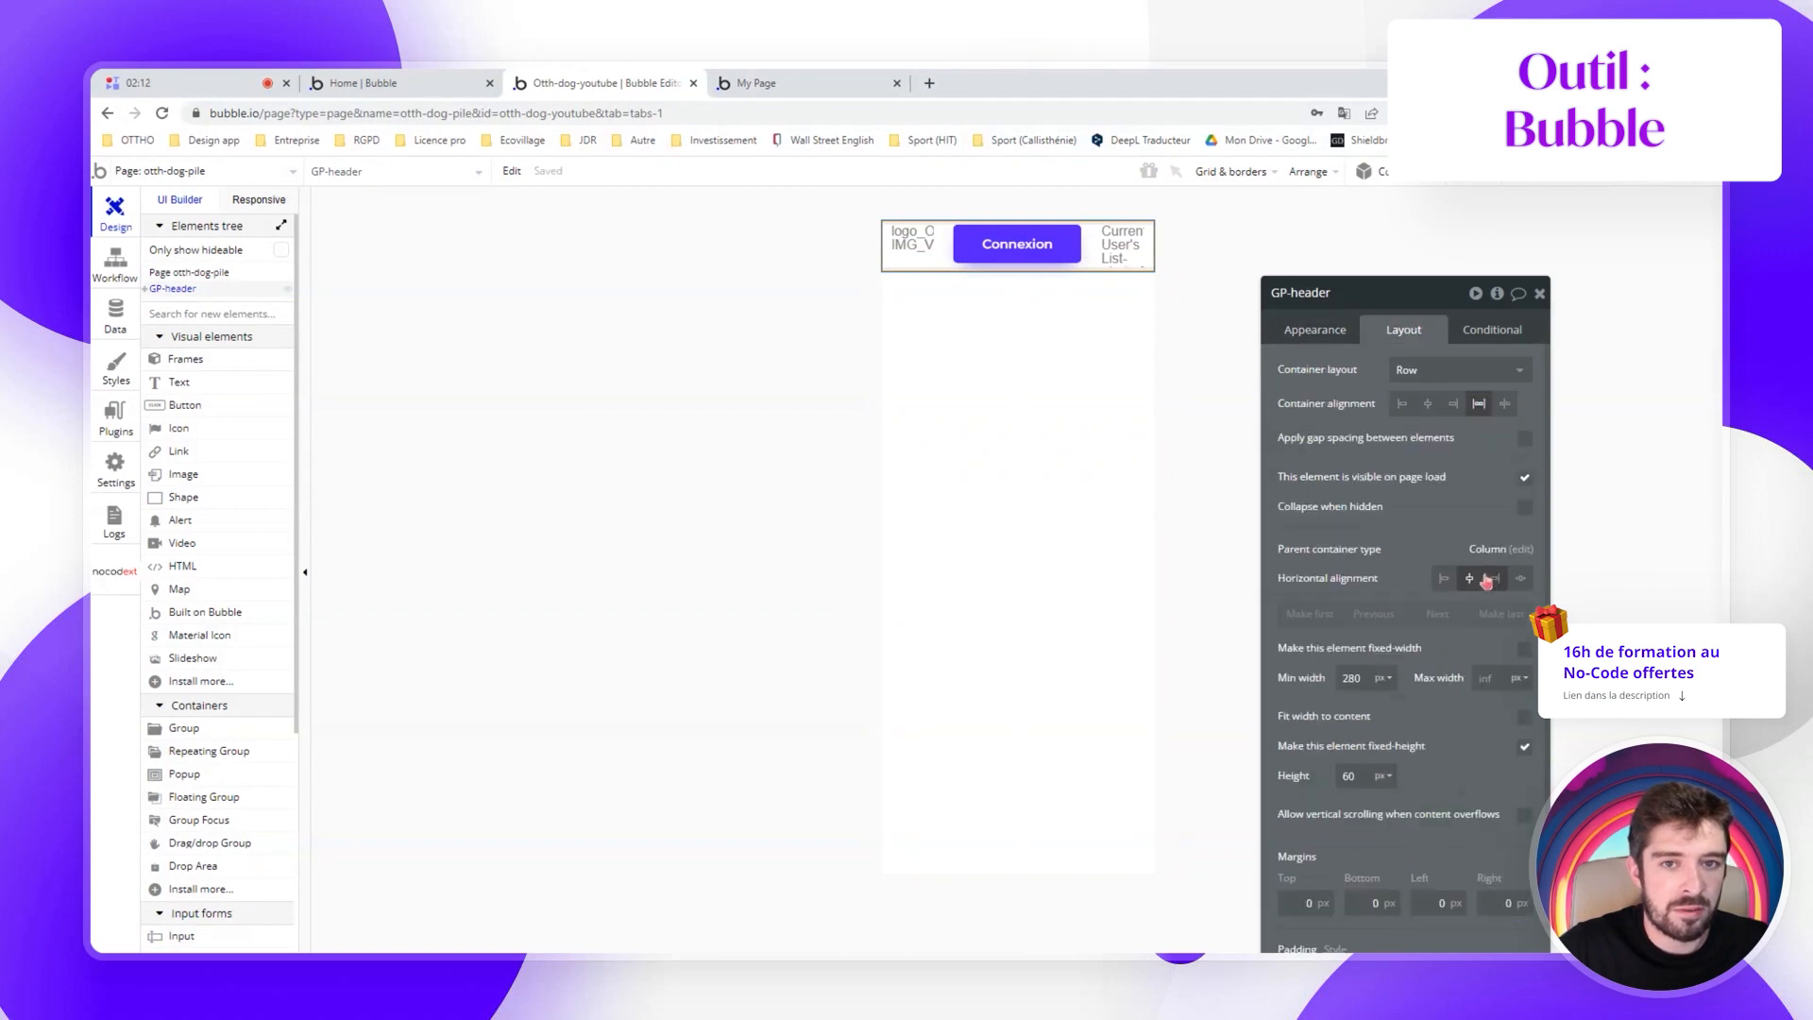
pyautogui.click(1497, 678)
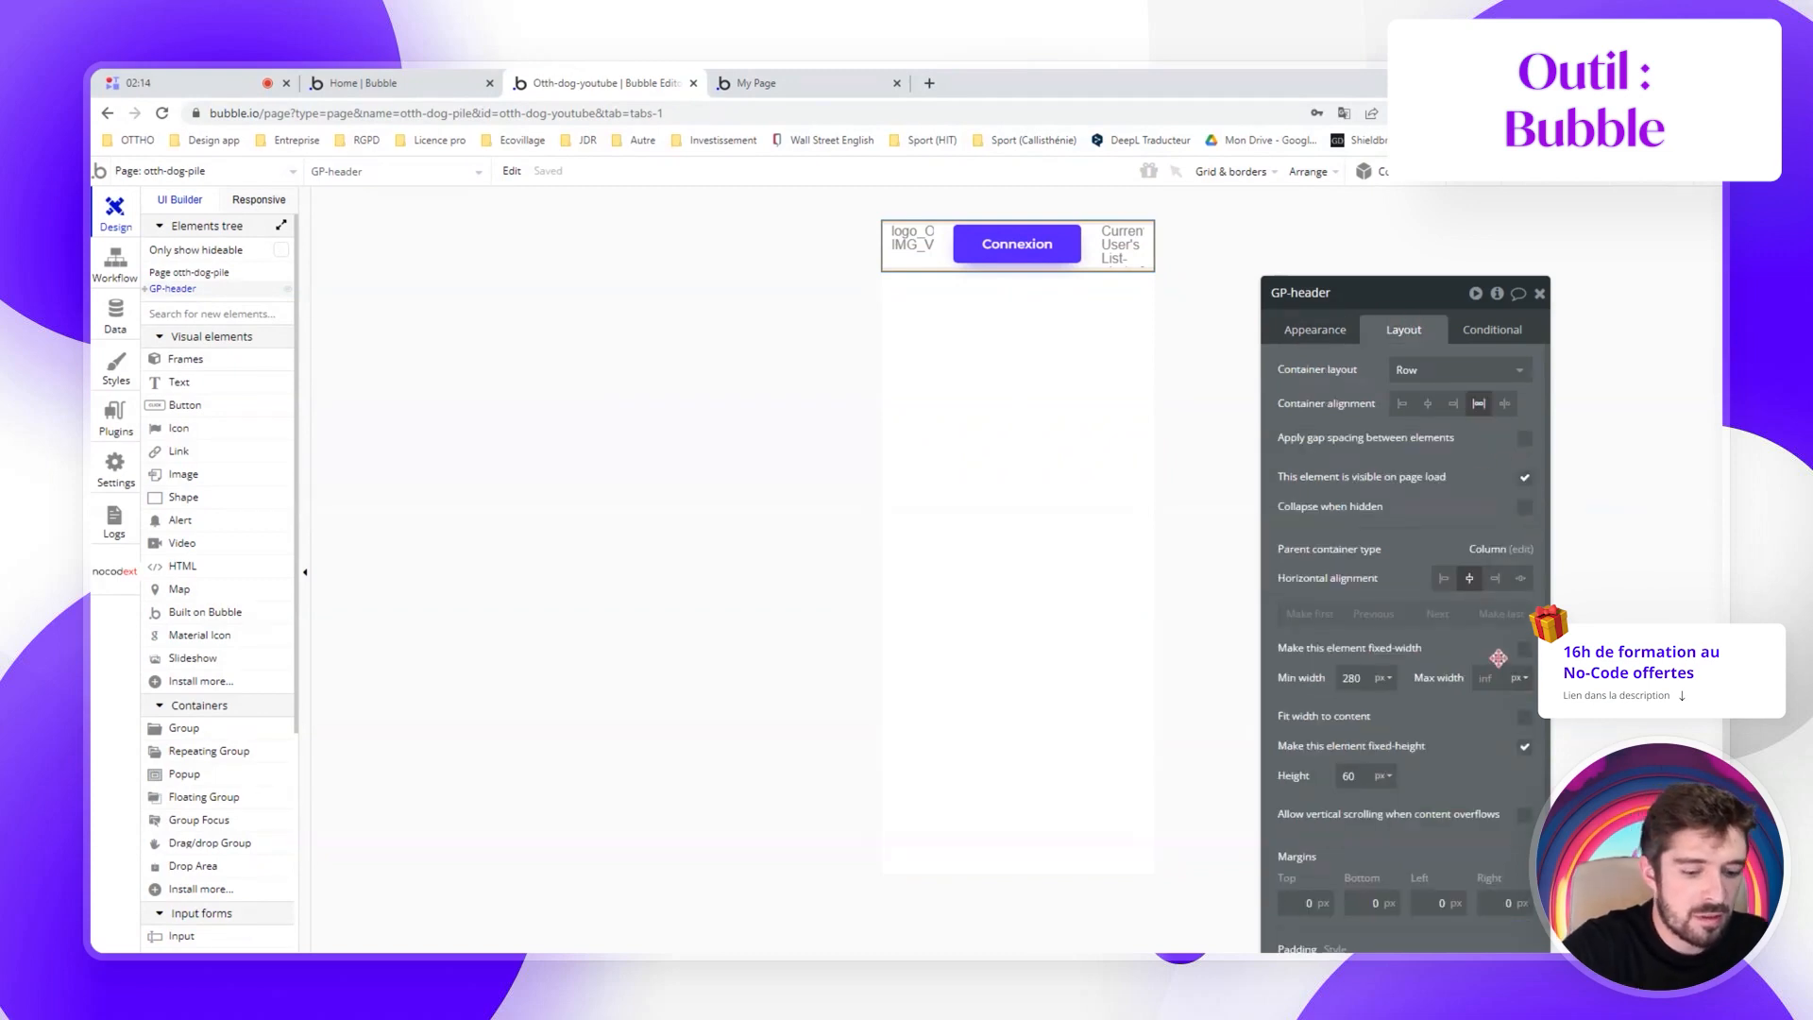
pyautogui.write('420')
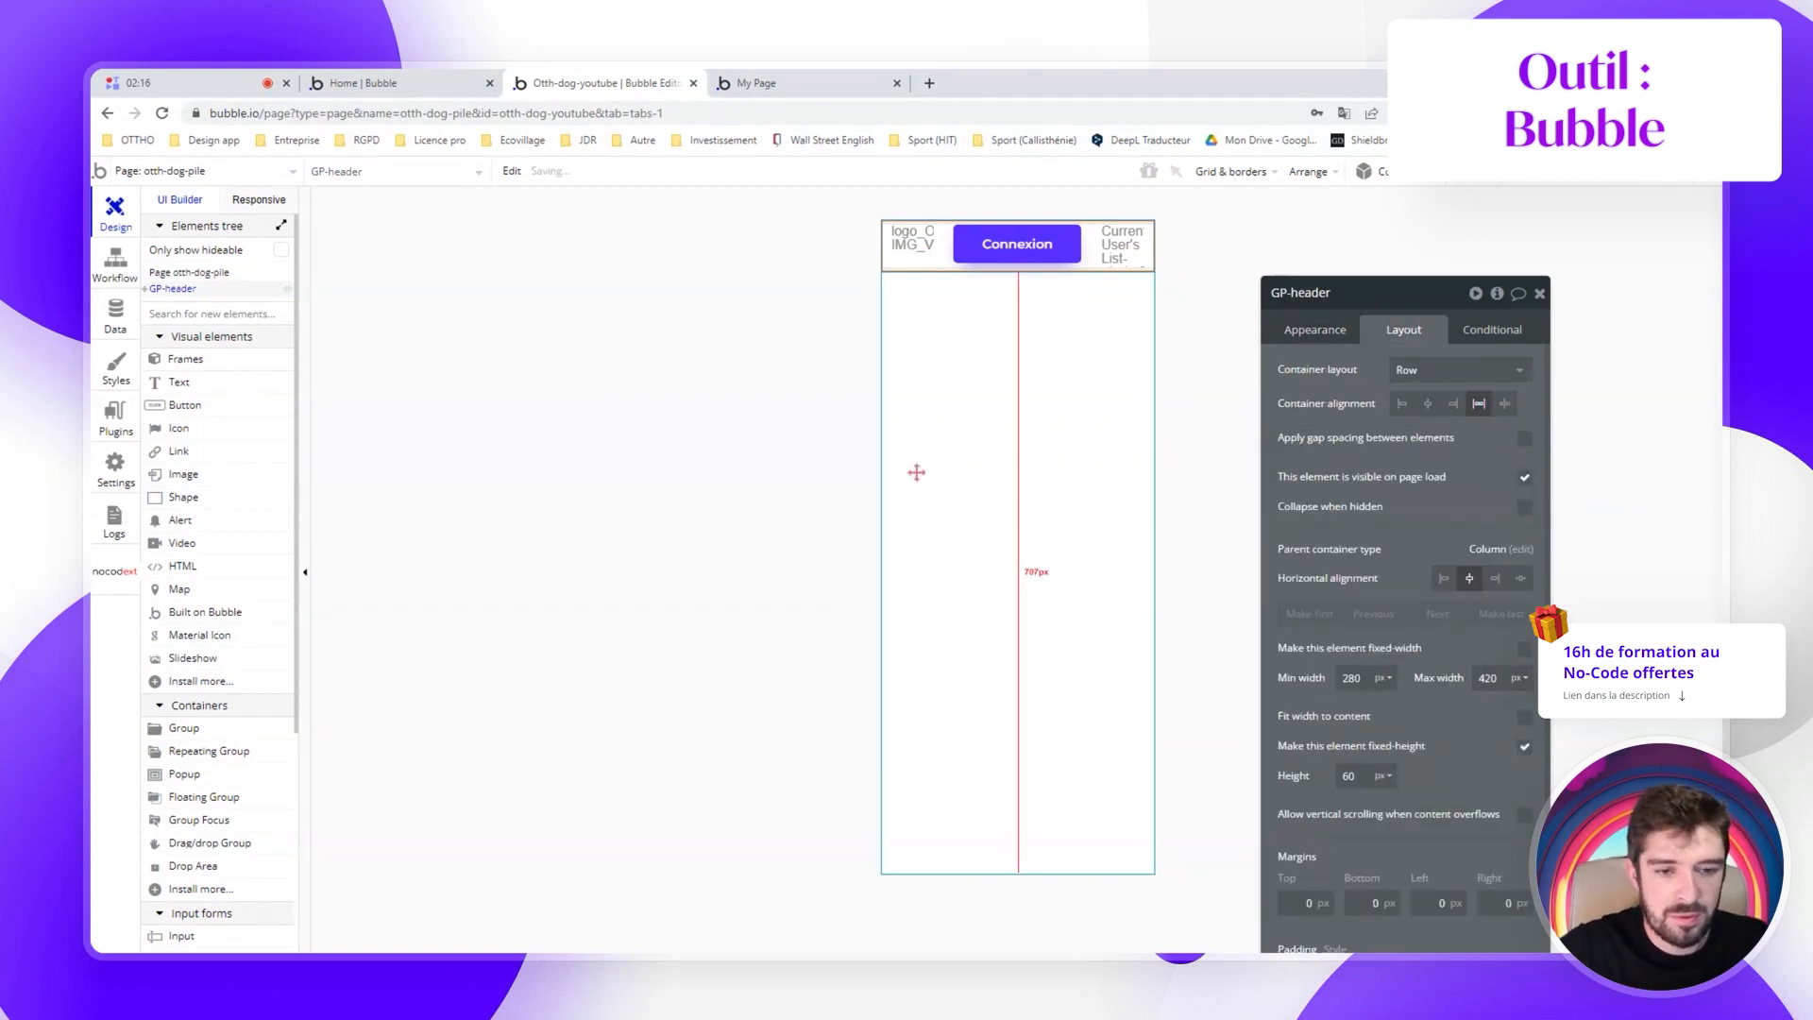
pyautogui.click(768, 81)
pyautogui.click(637, 82)
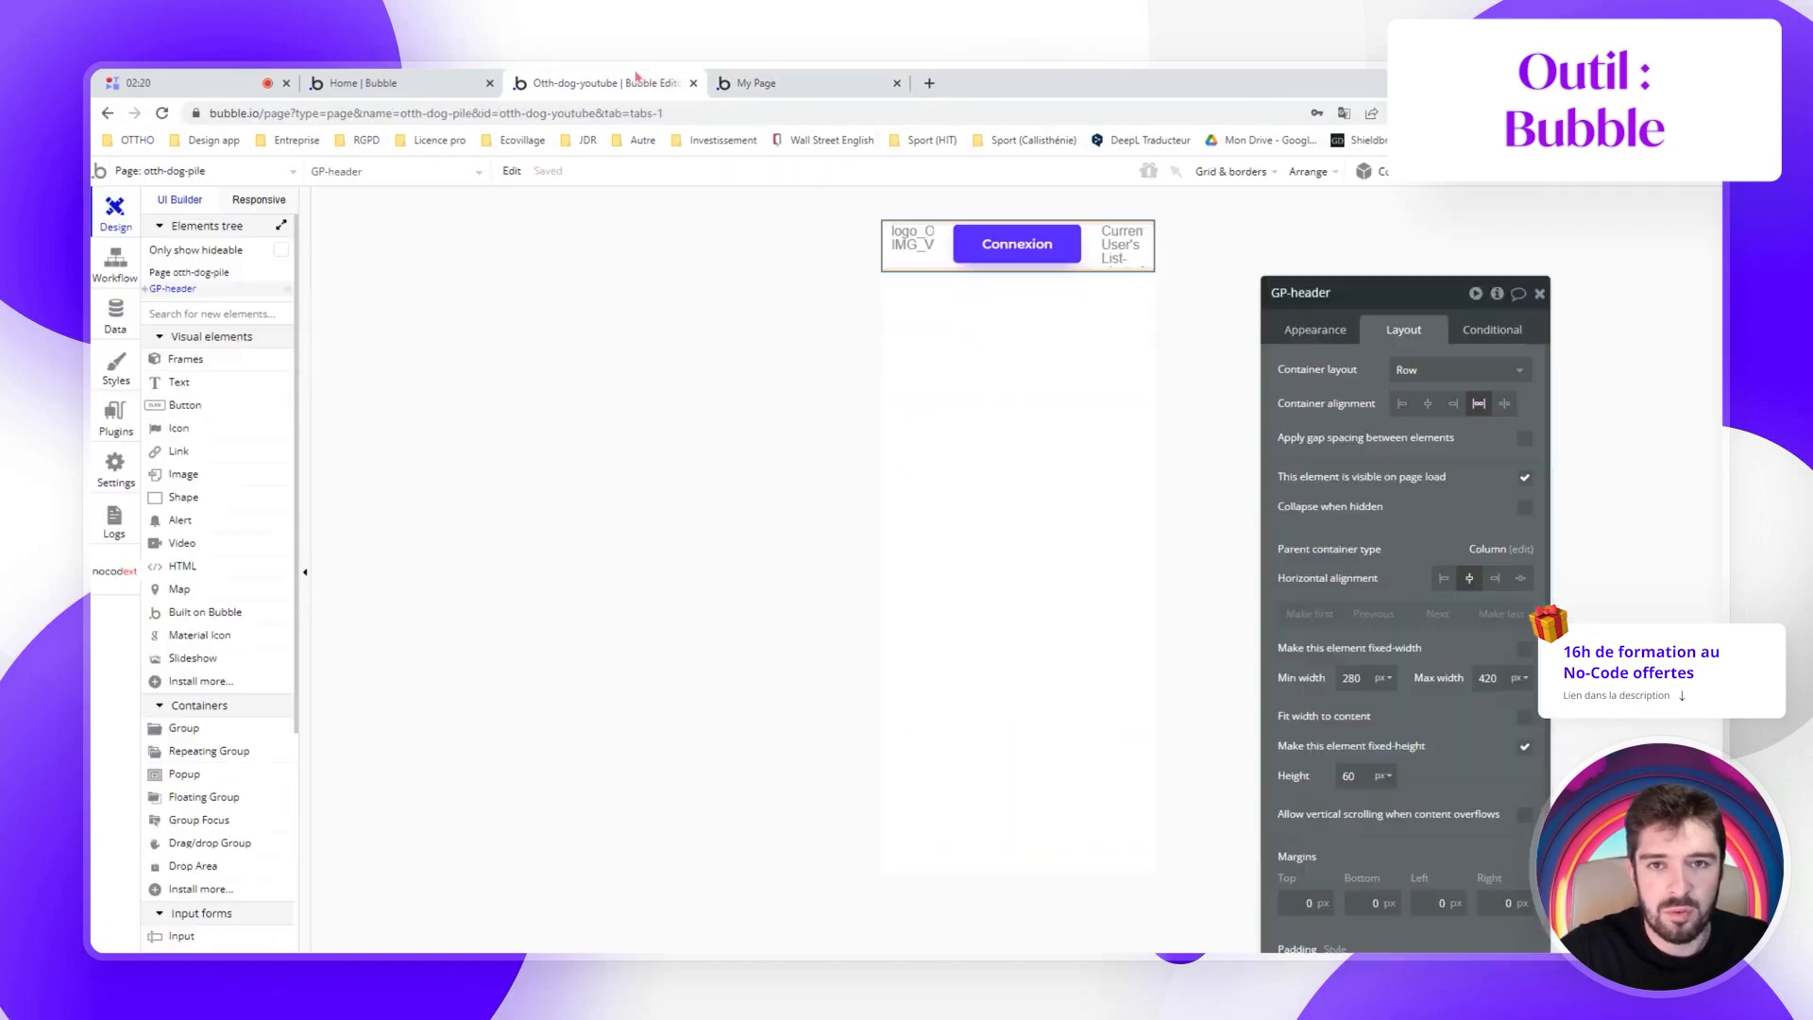
pyautogui.click(1540, 294)
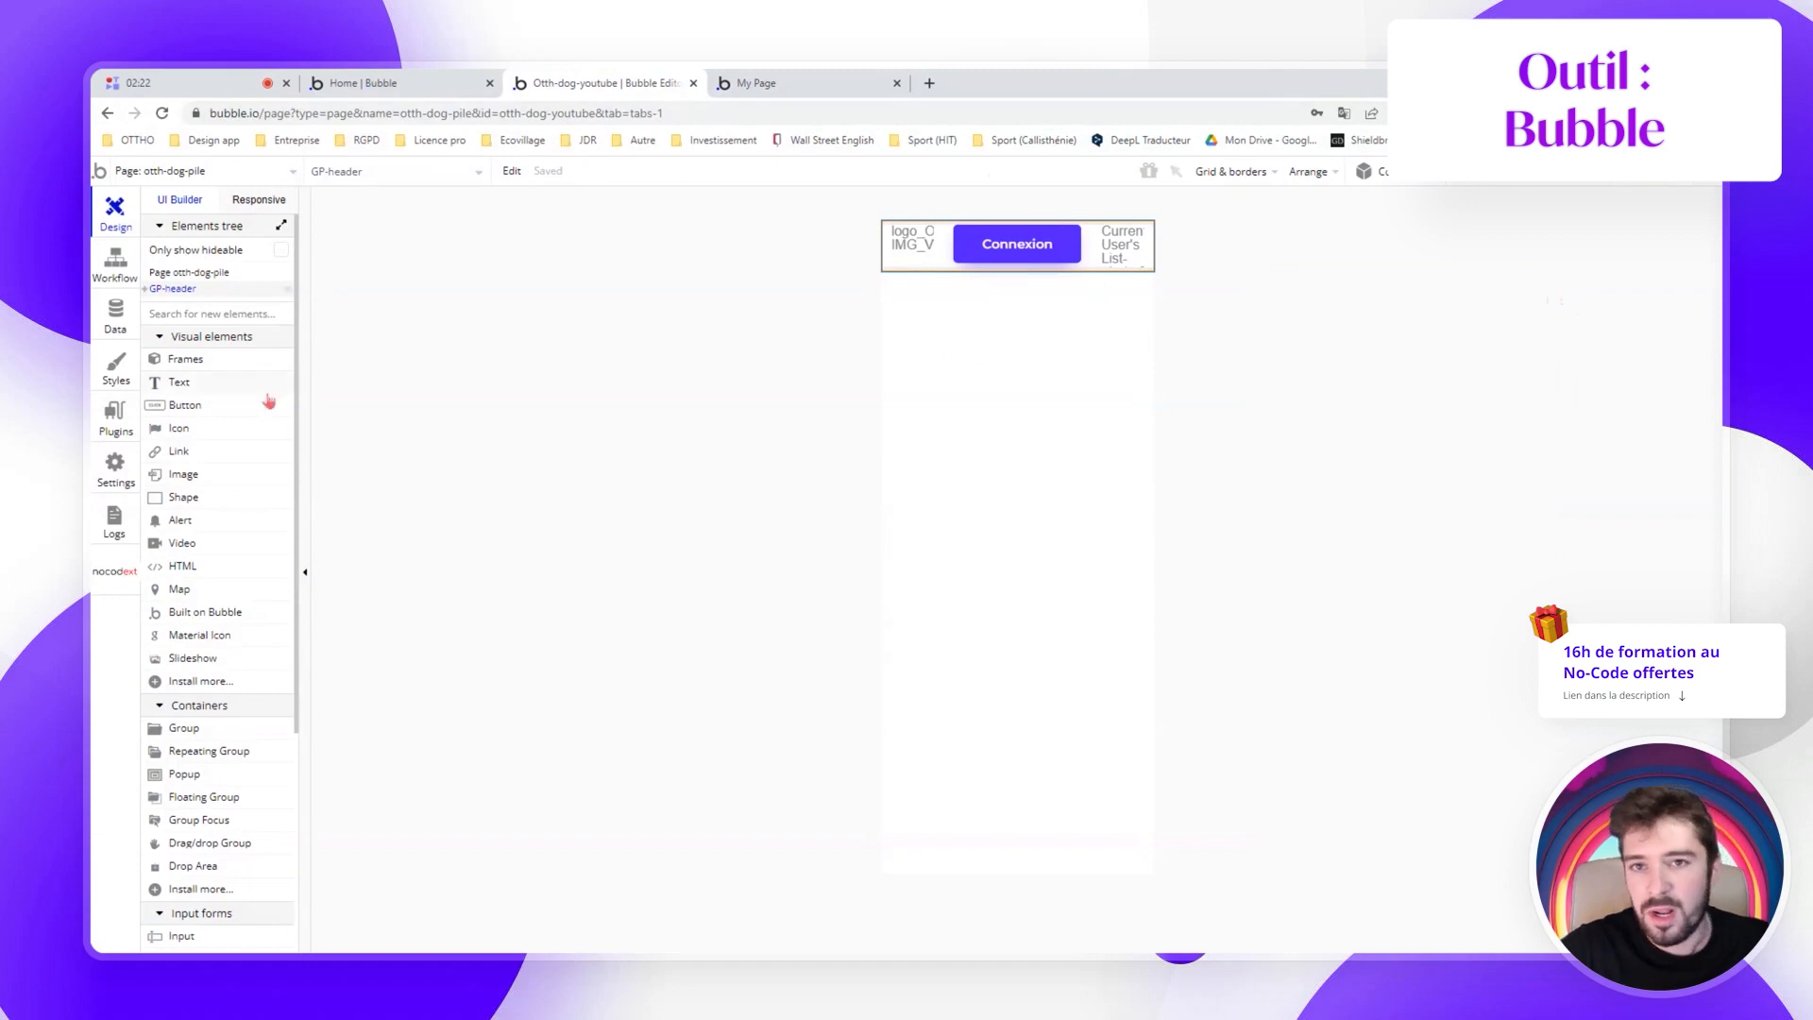
# Add the prebuilt Sign Up / Log In popup component to the page and close its properties
pyautogui.click(1411, 178)
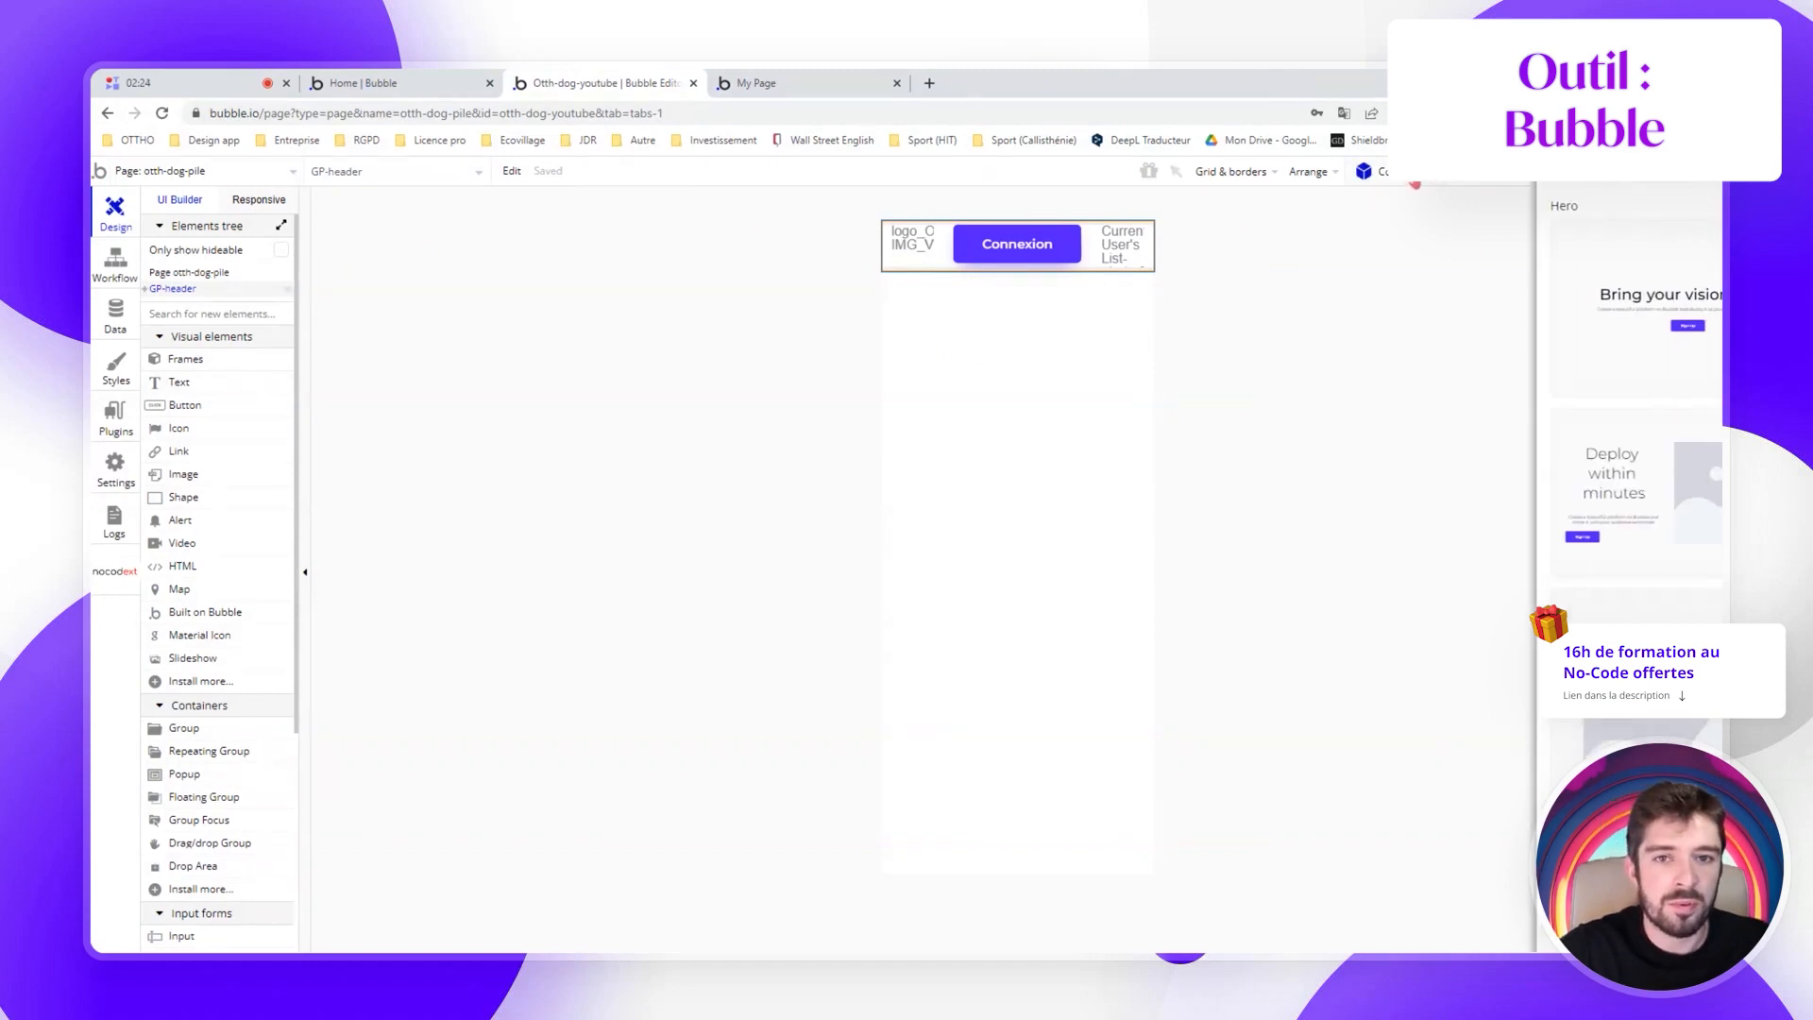
pyautogui.scroll(-2, 1568, 454)
pyautogui.scroll(-8, 1619, 532)
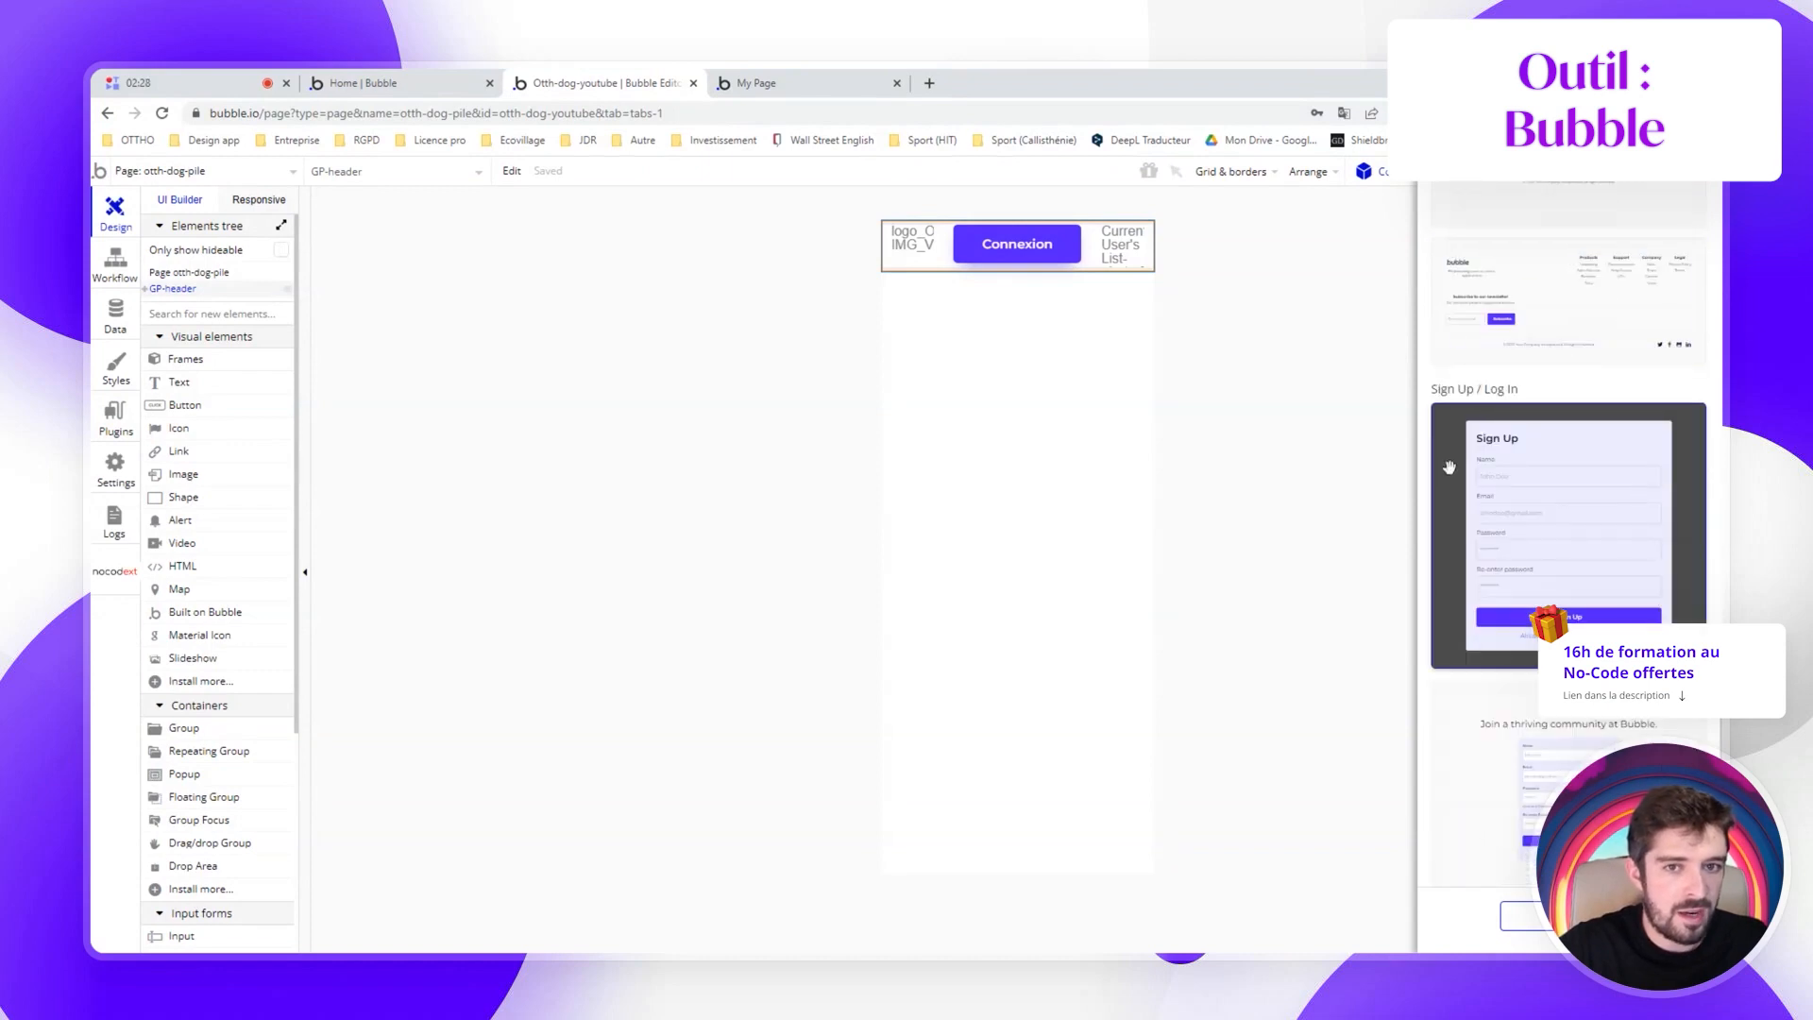
pyautogui.moveTo(1605, 525); pyautogui.dragTo(983, 425)
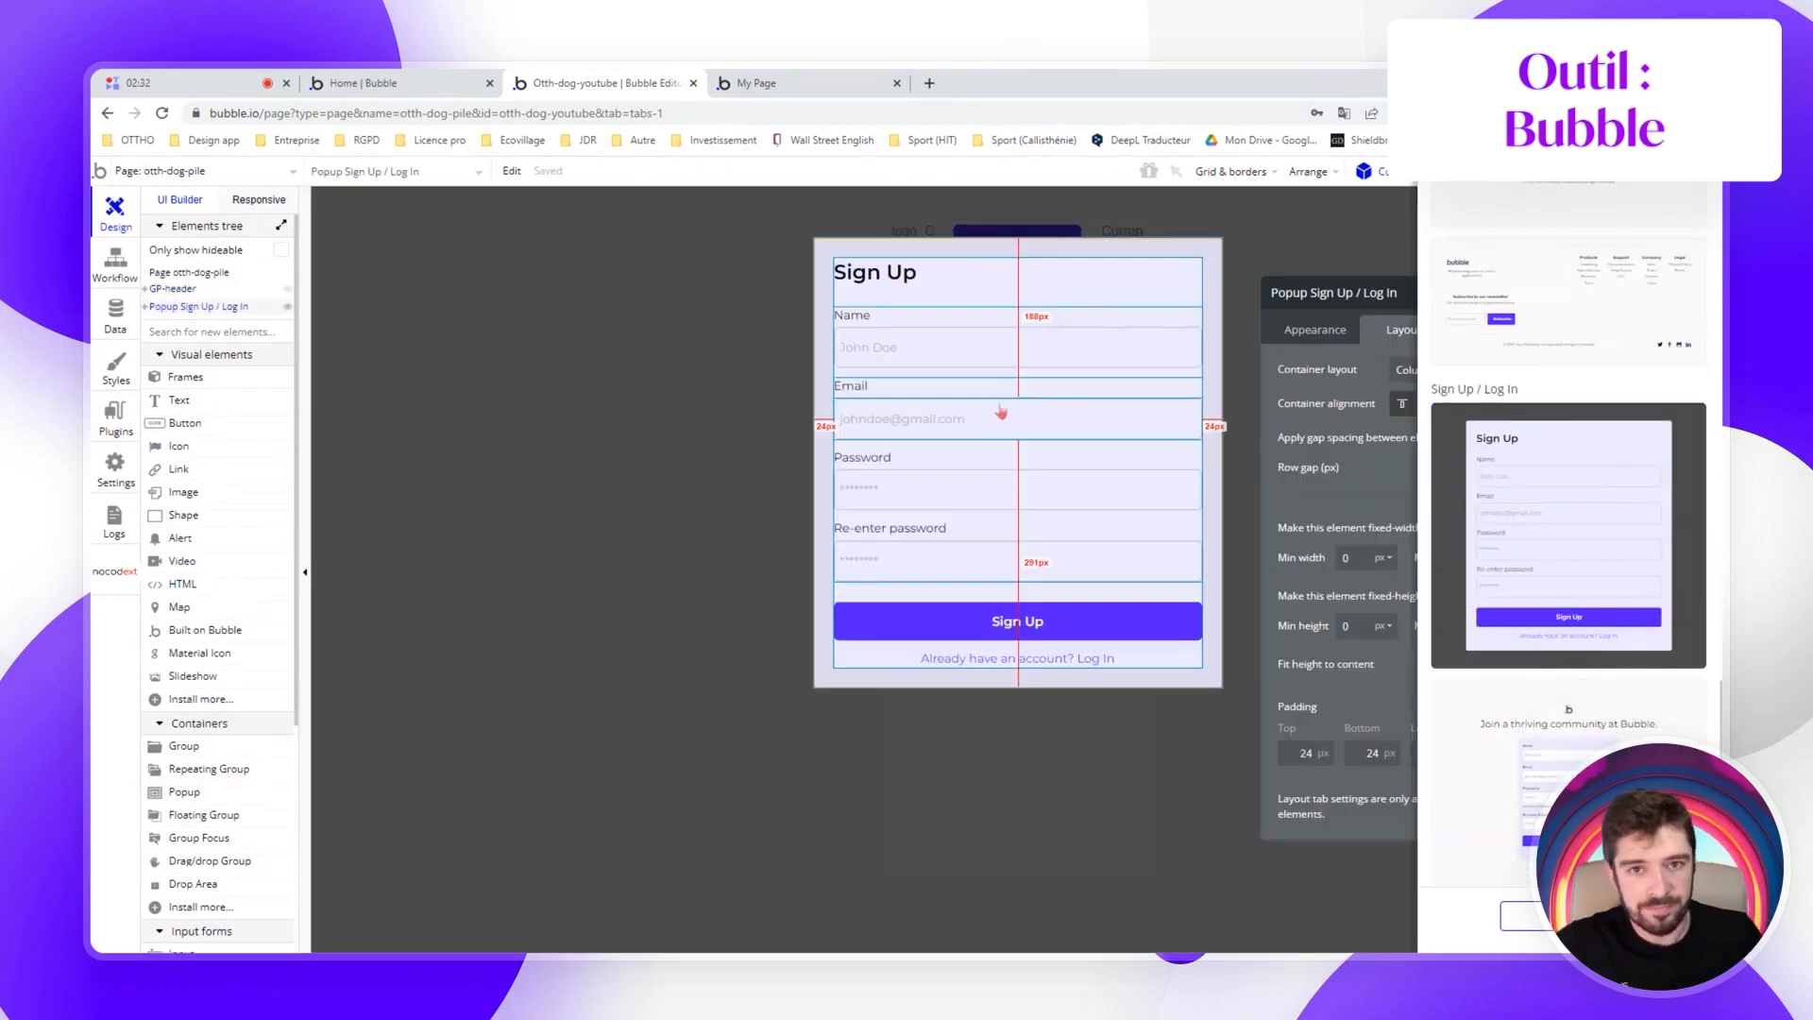
pyautogui.click(1399, 191)
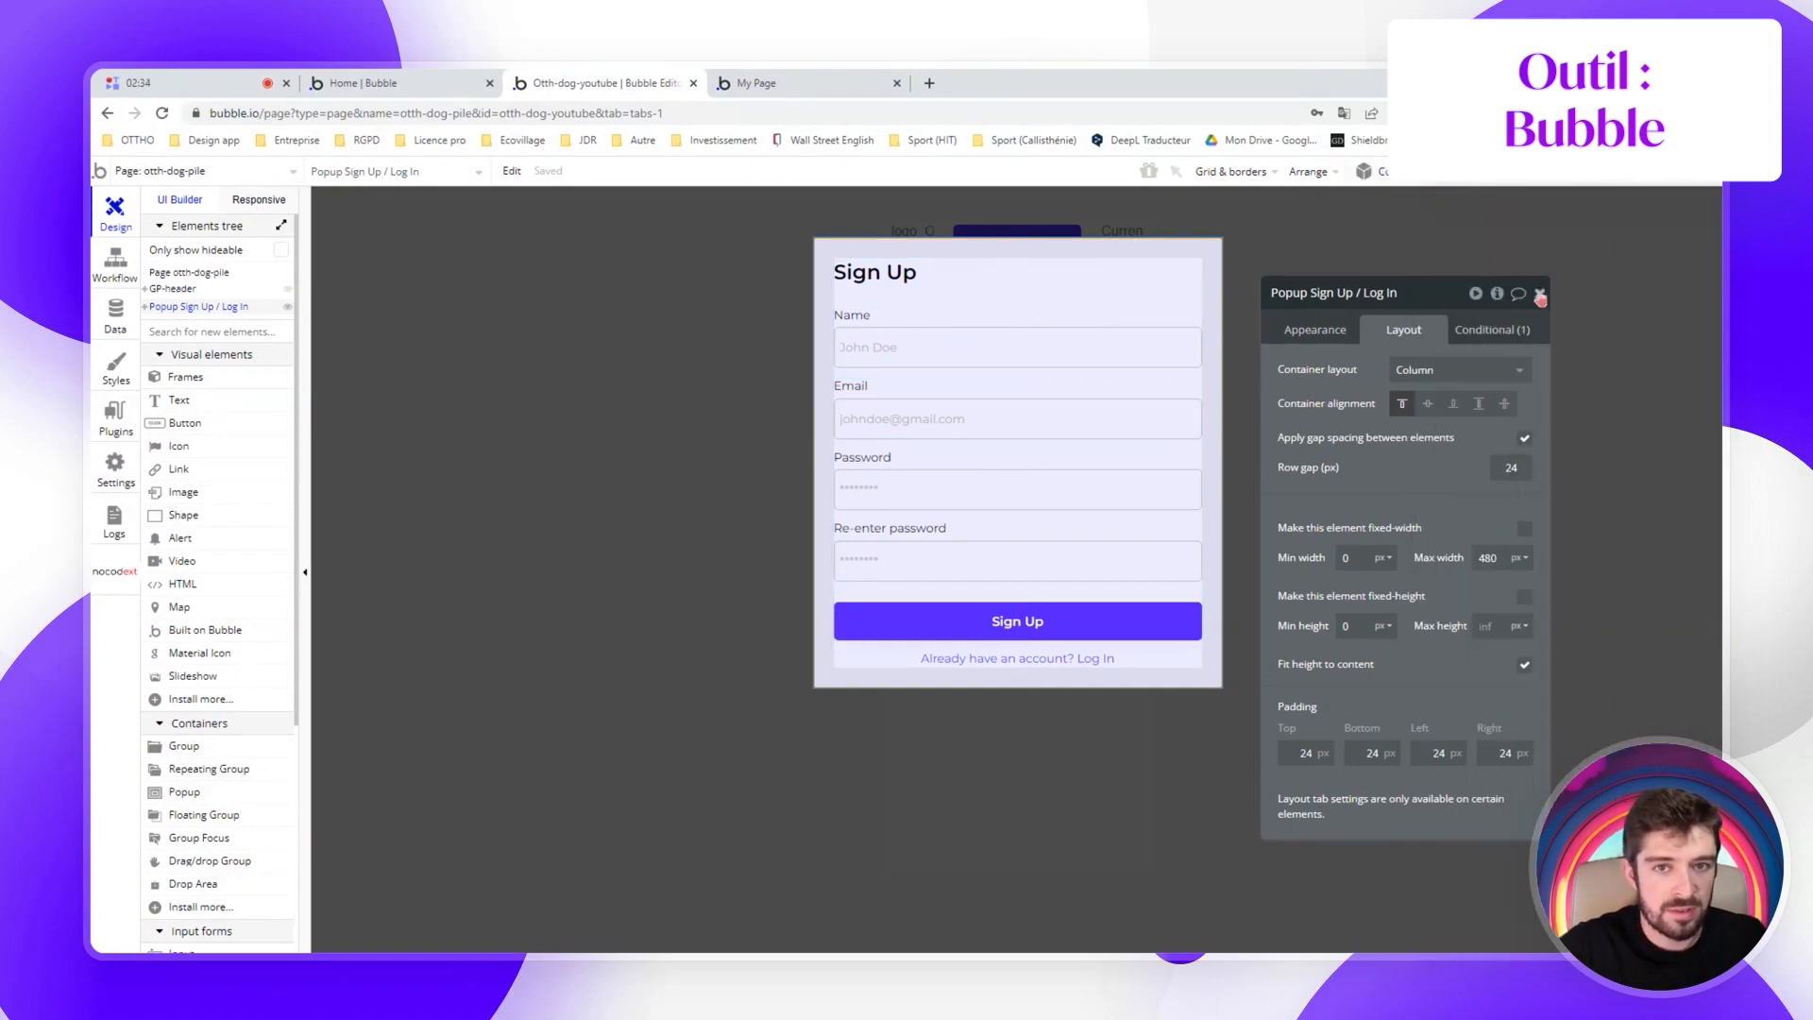
pyautogui.click(1540, 294)
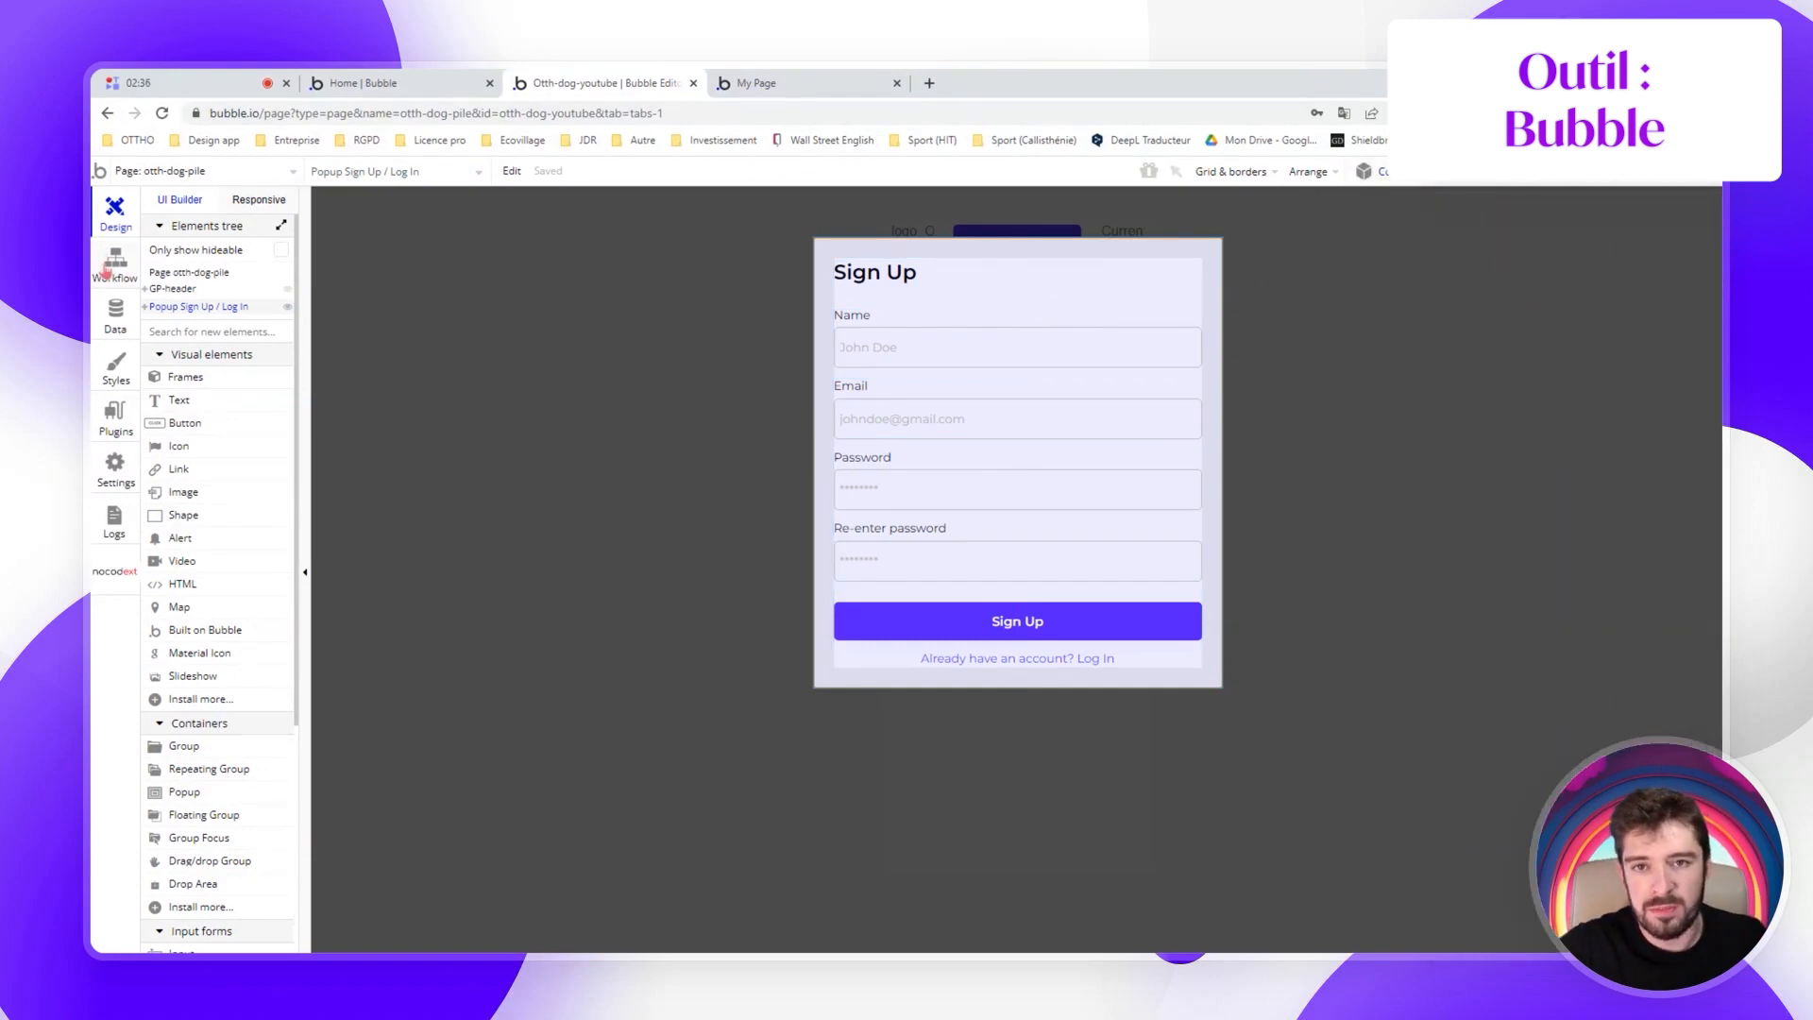
# Examine the popup's workflows for the Already have an account and Create a new account texts
pyautogui.click(111, 267)
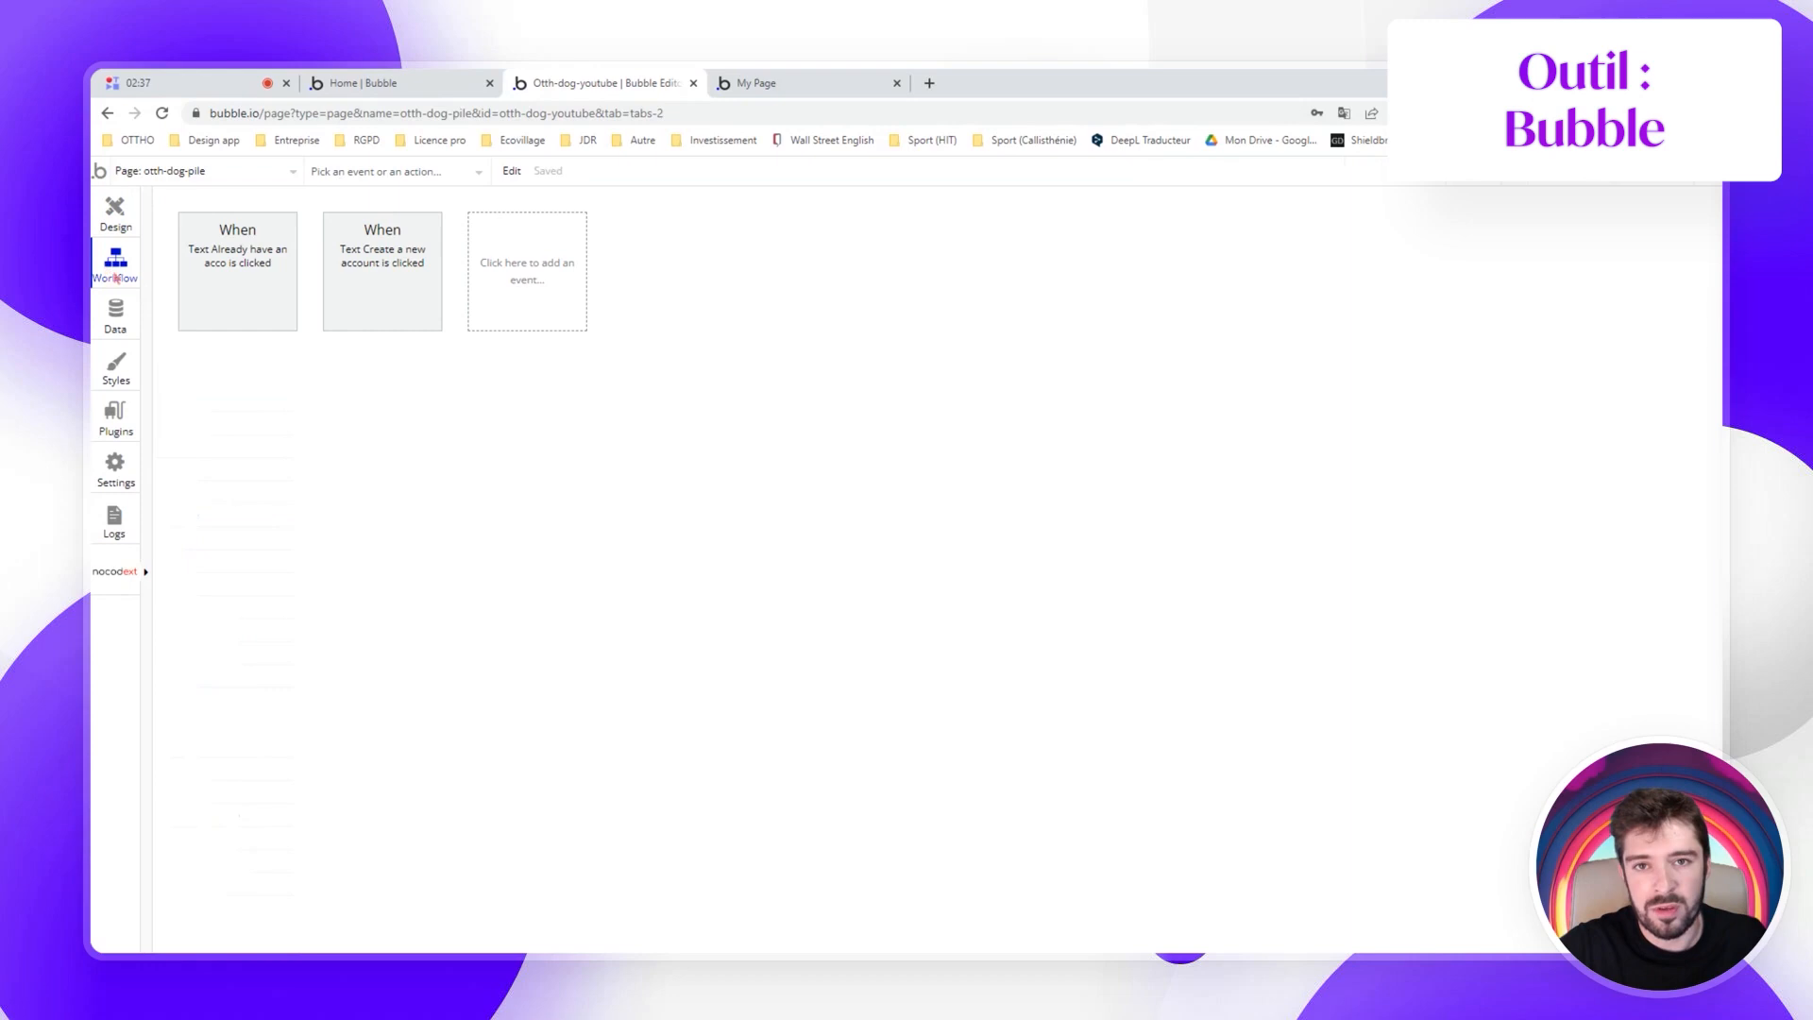
pyautogui.click(230, 280)
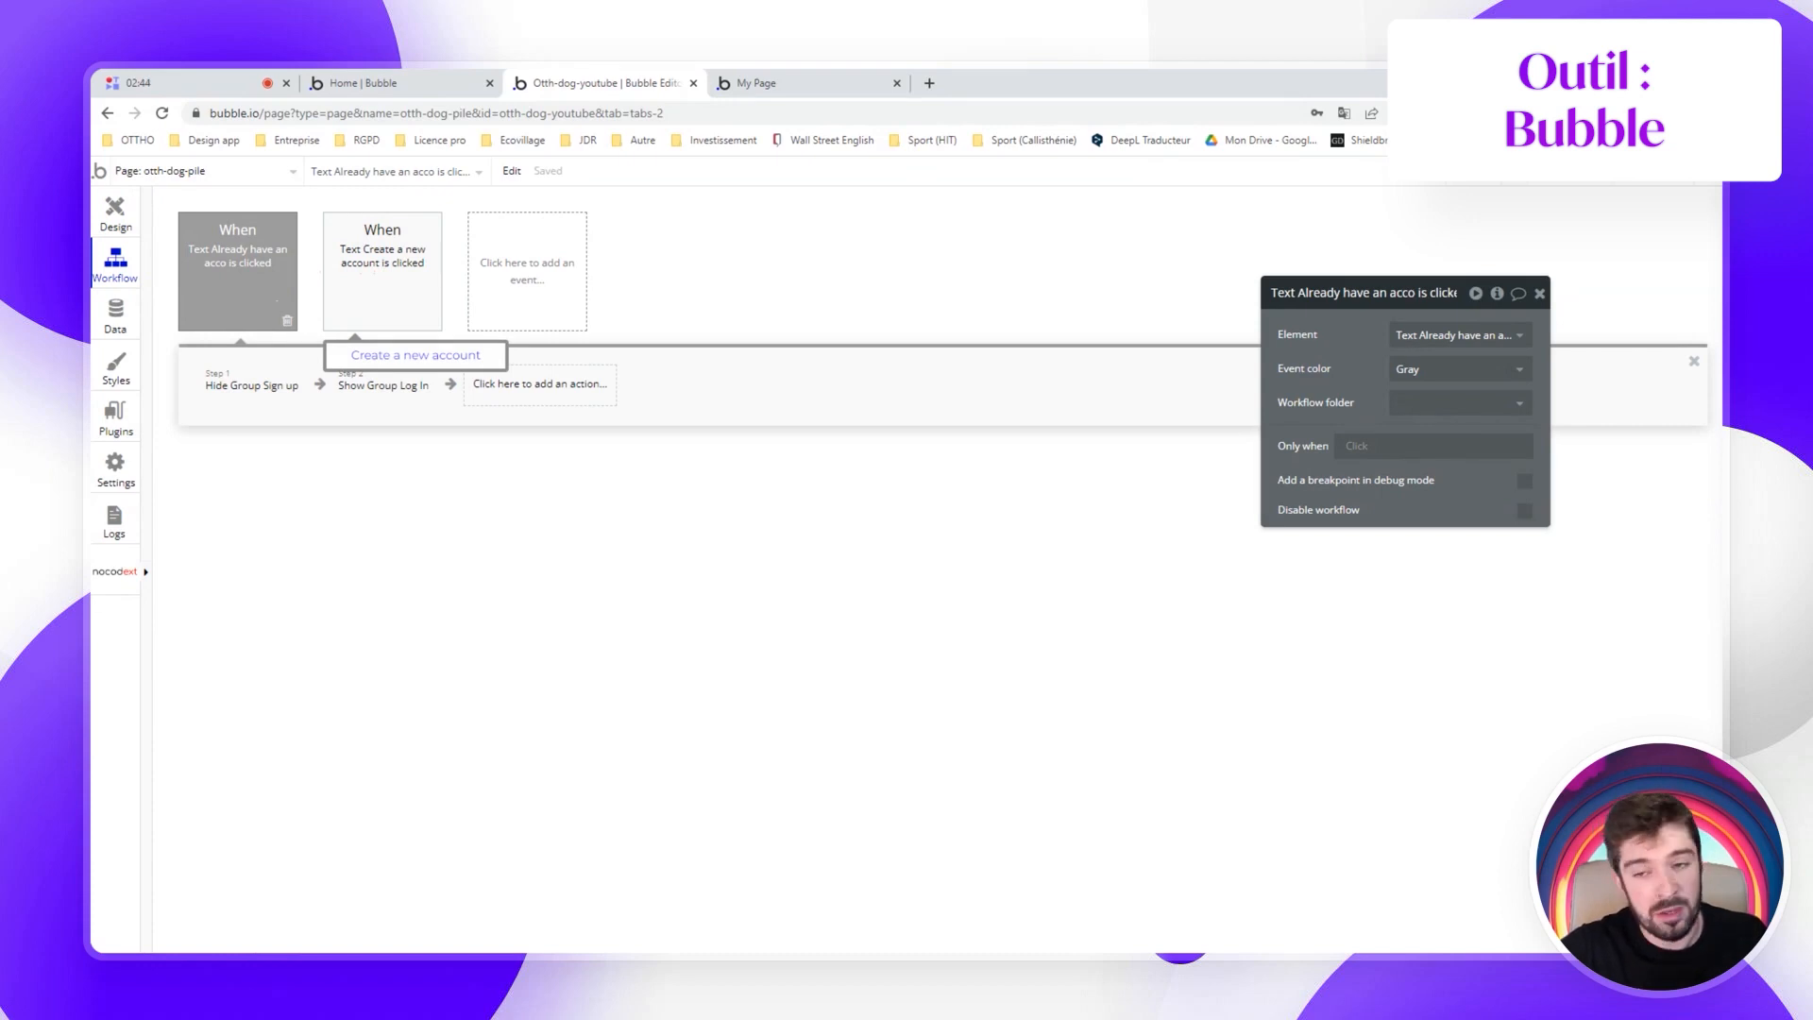
pyautogui.click(382, 269)
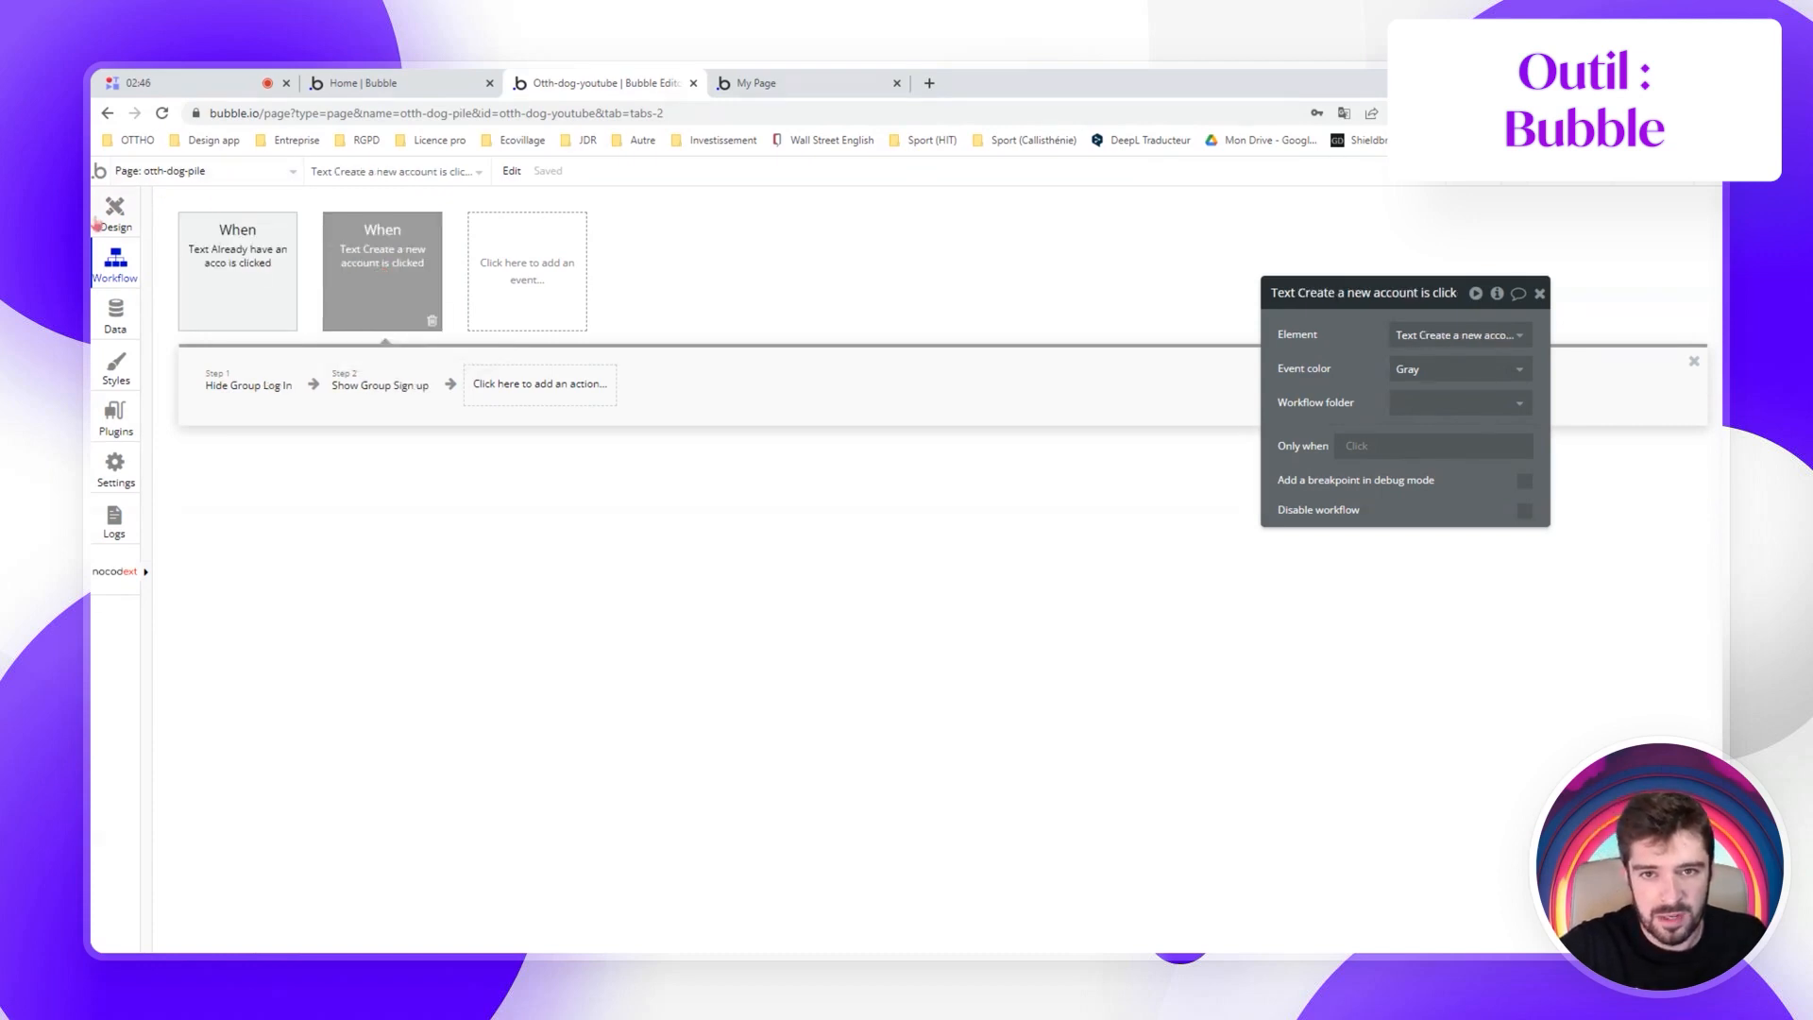
pyautogui.click(765, 87)
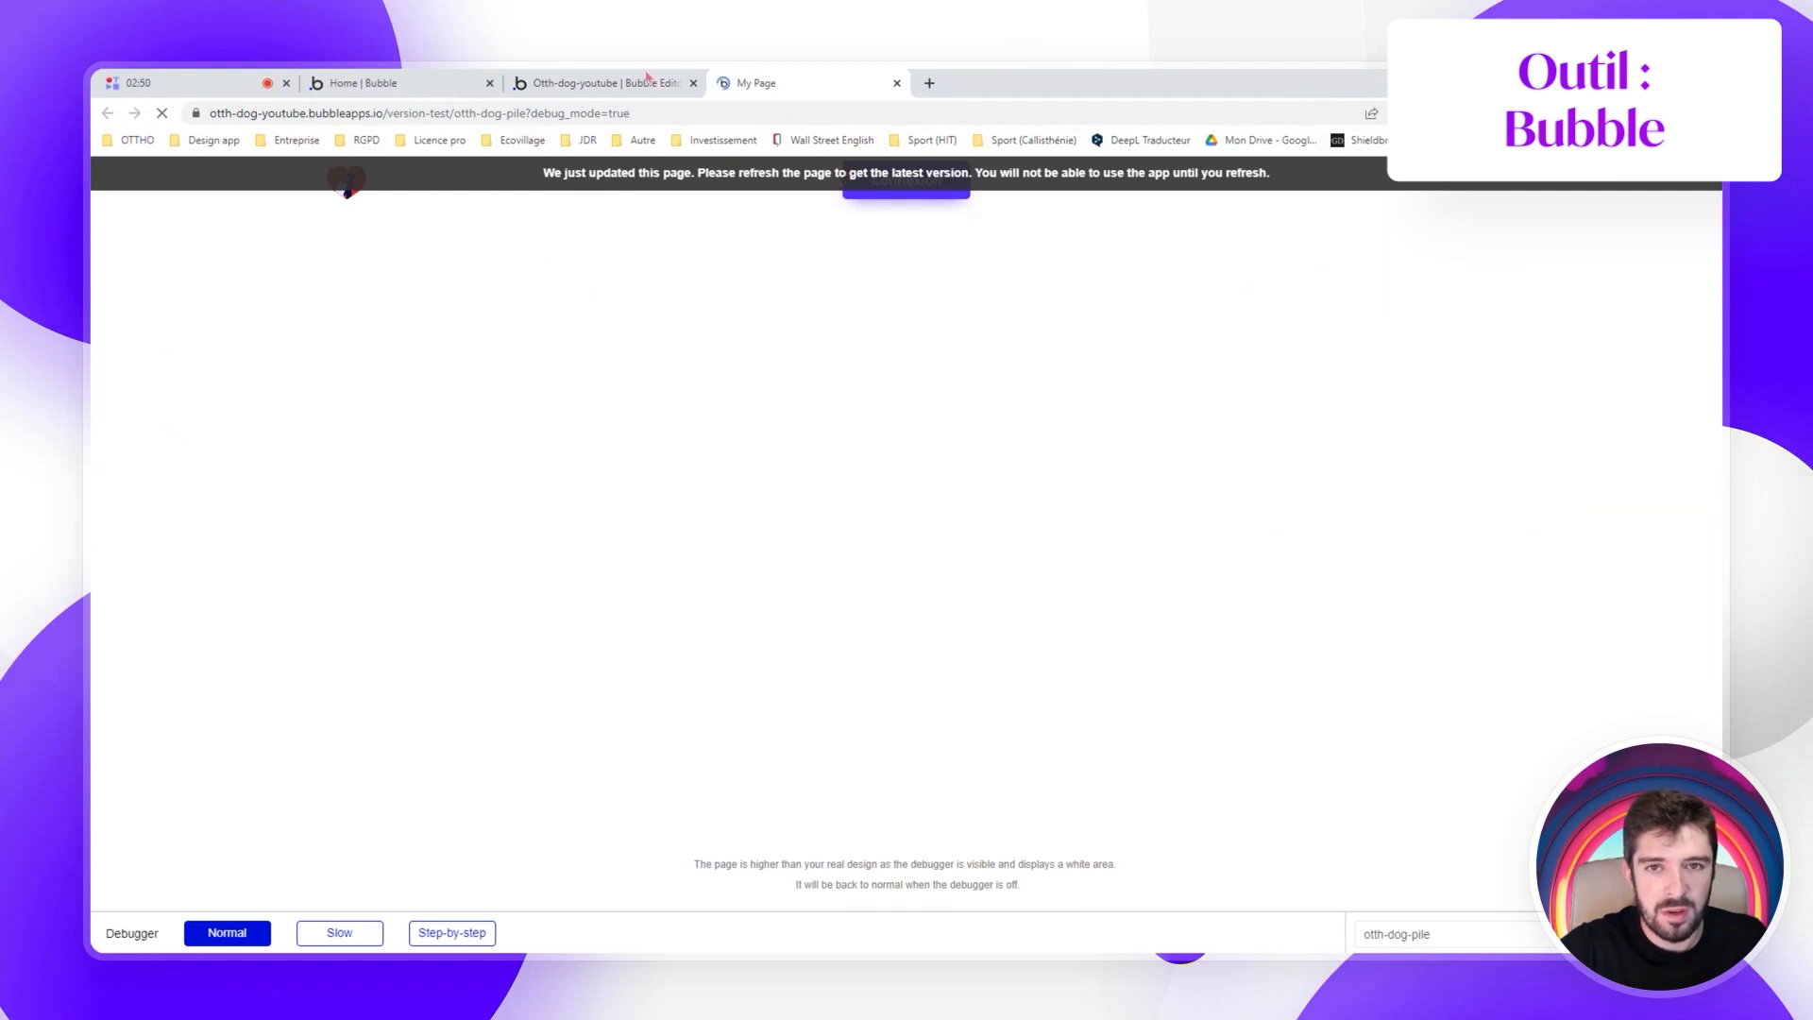
pyautogui.click(647, 81)
pyautogui.click(116, 223)
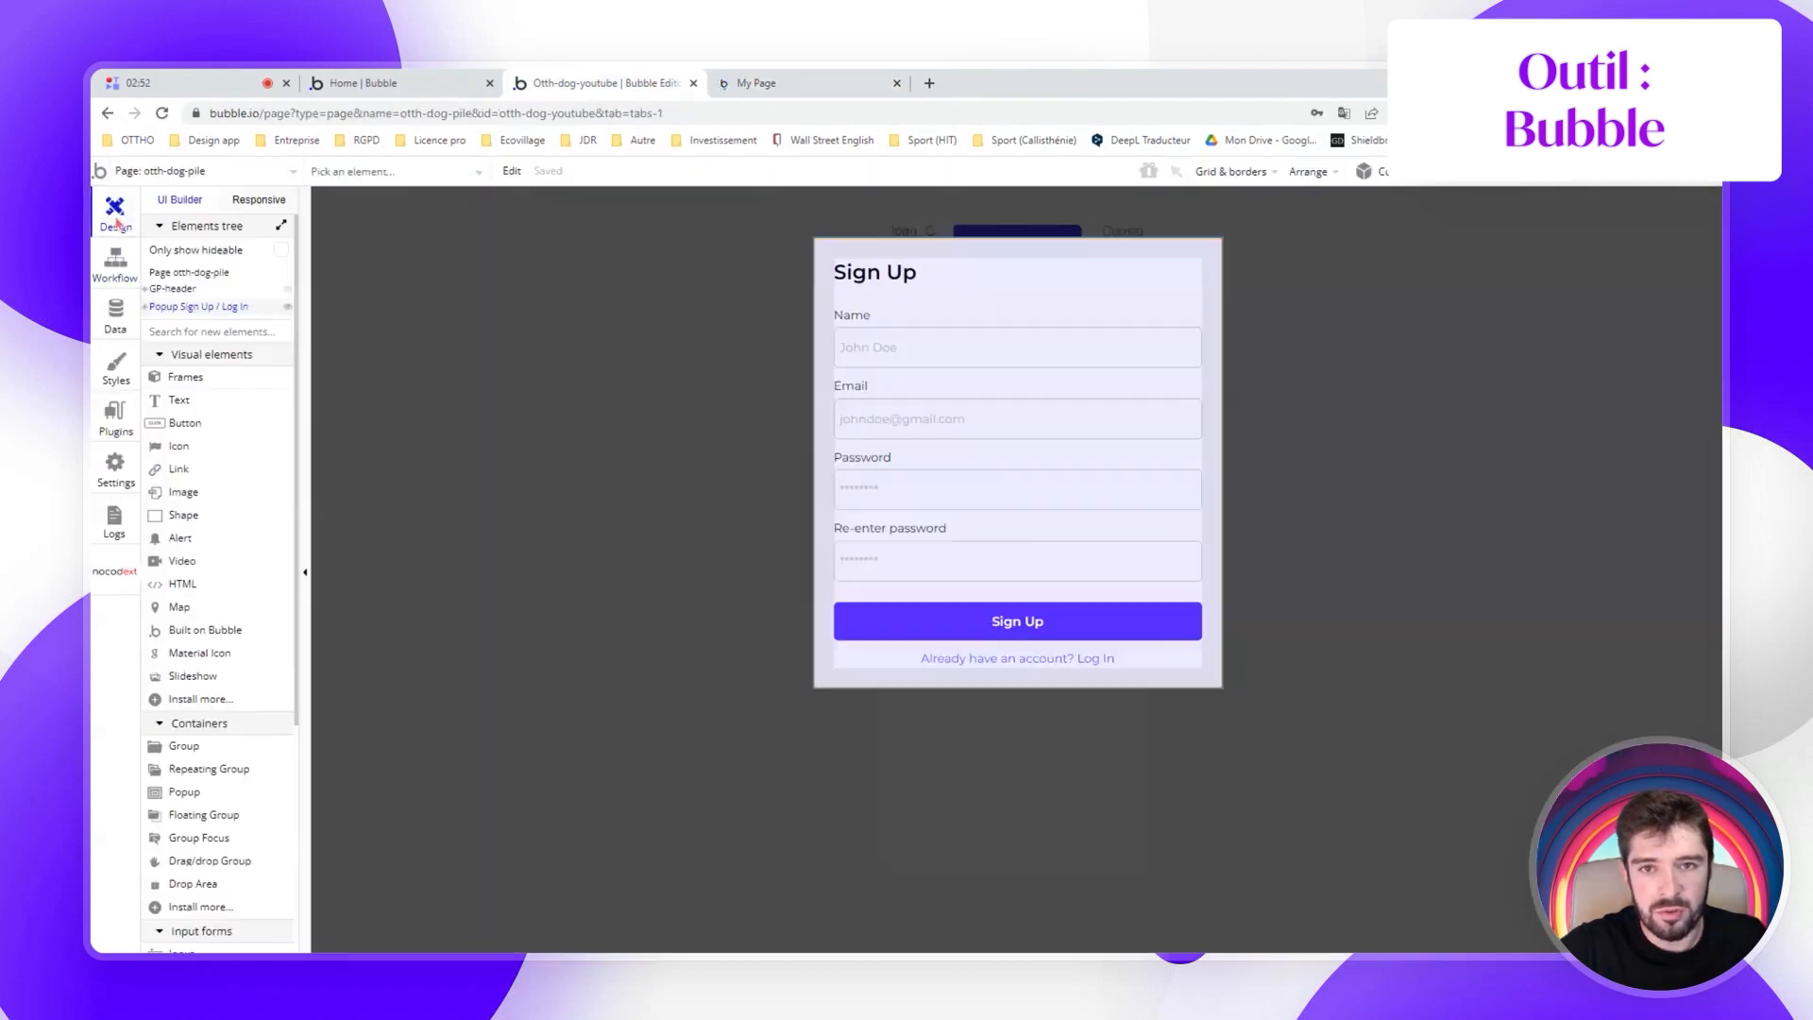
# Expand the Sign Up / Log In popup's elements and view its Log In and Sign up groups, leaving only Group Sign up shown
pyautogui.click(146, 309)
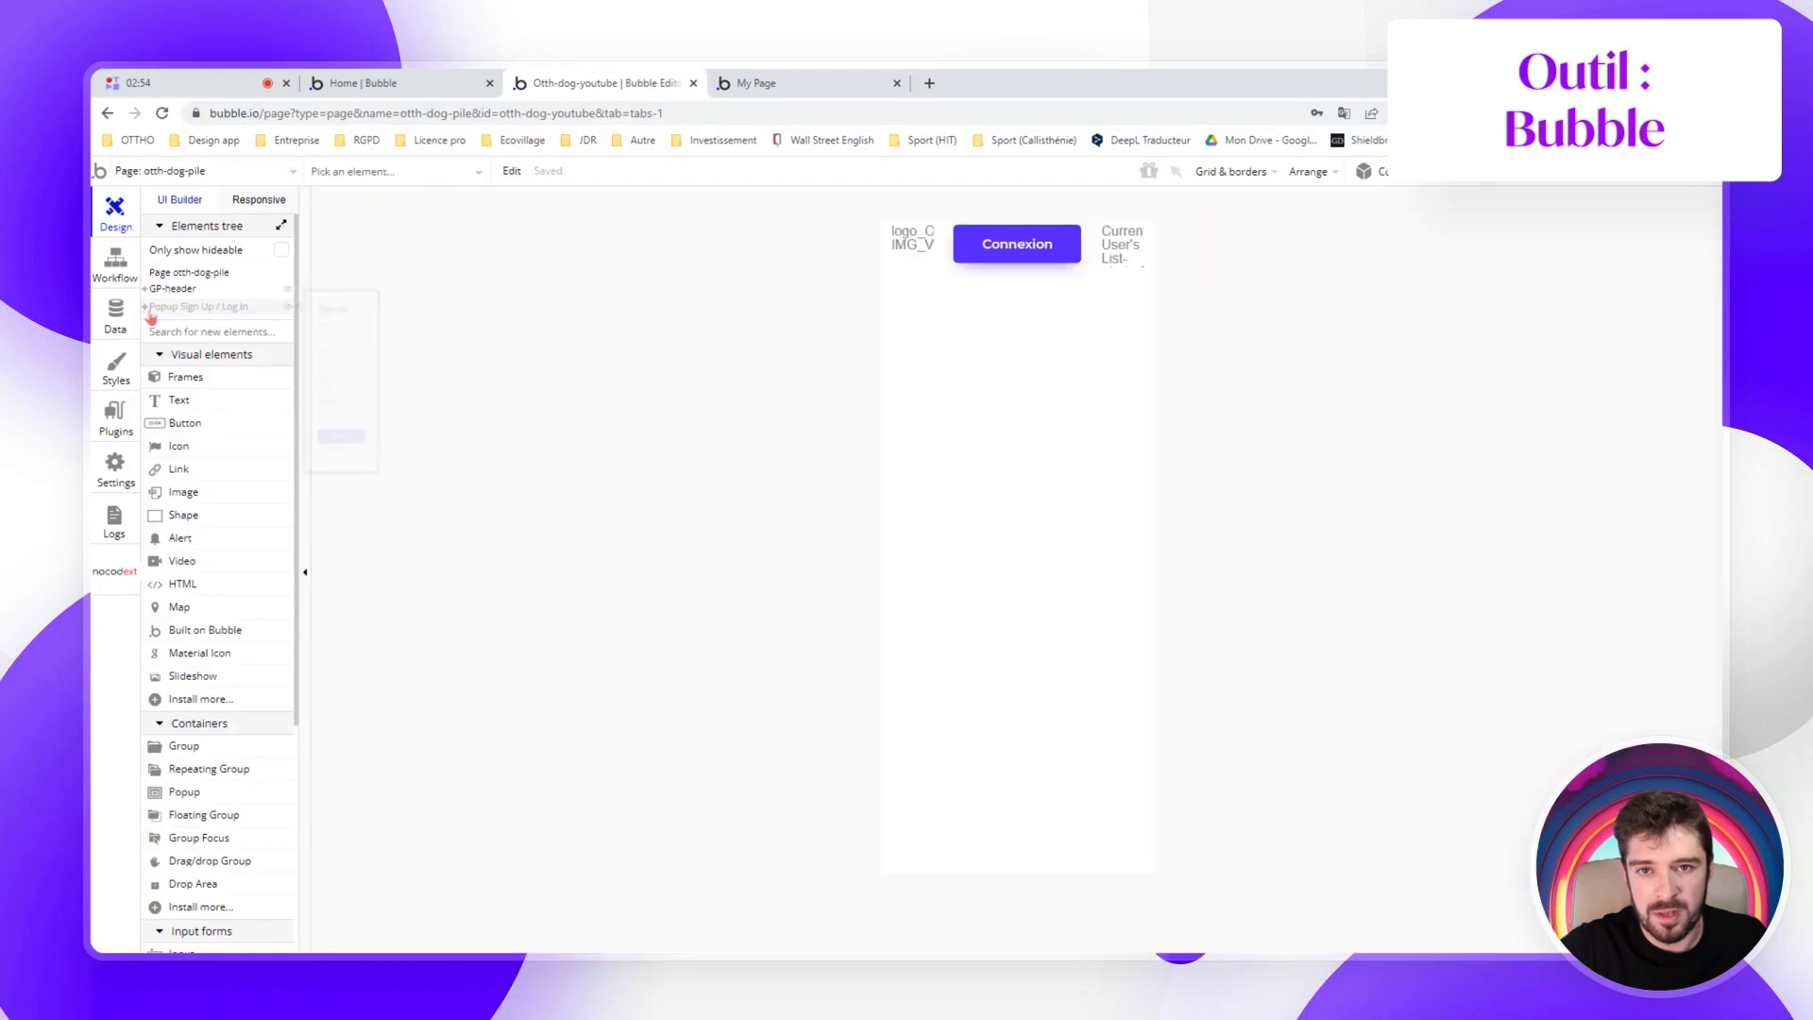
pyautogui.click(149, 308)
pyautogui.click(145, 308)
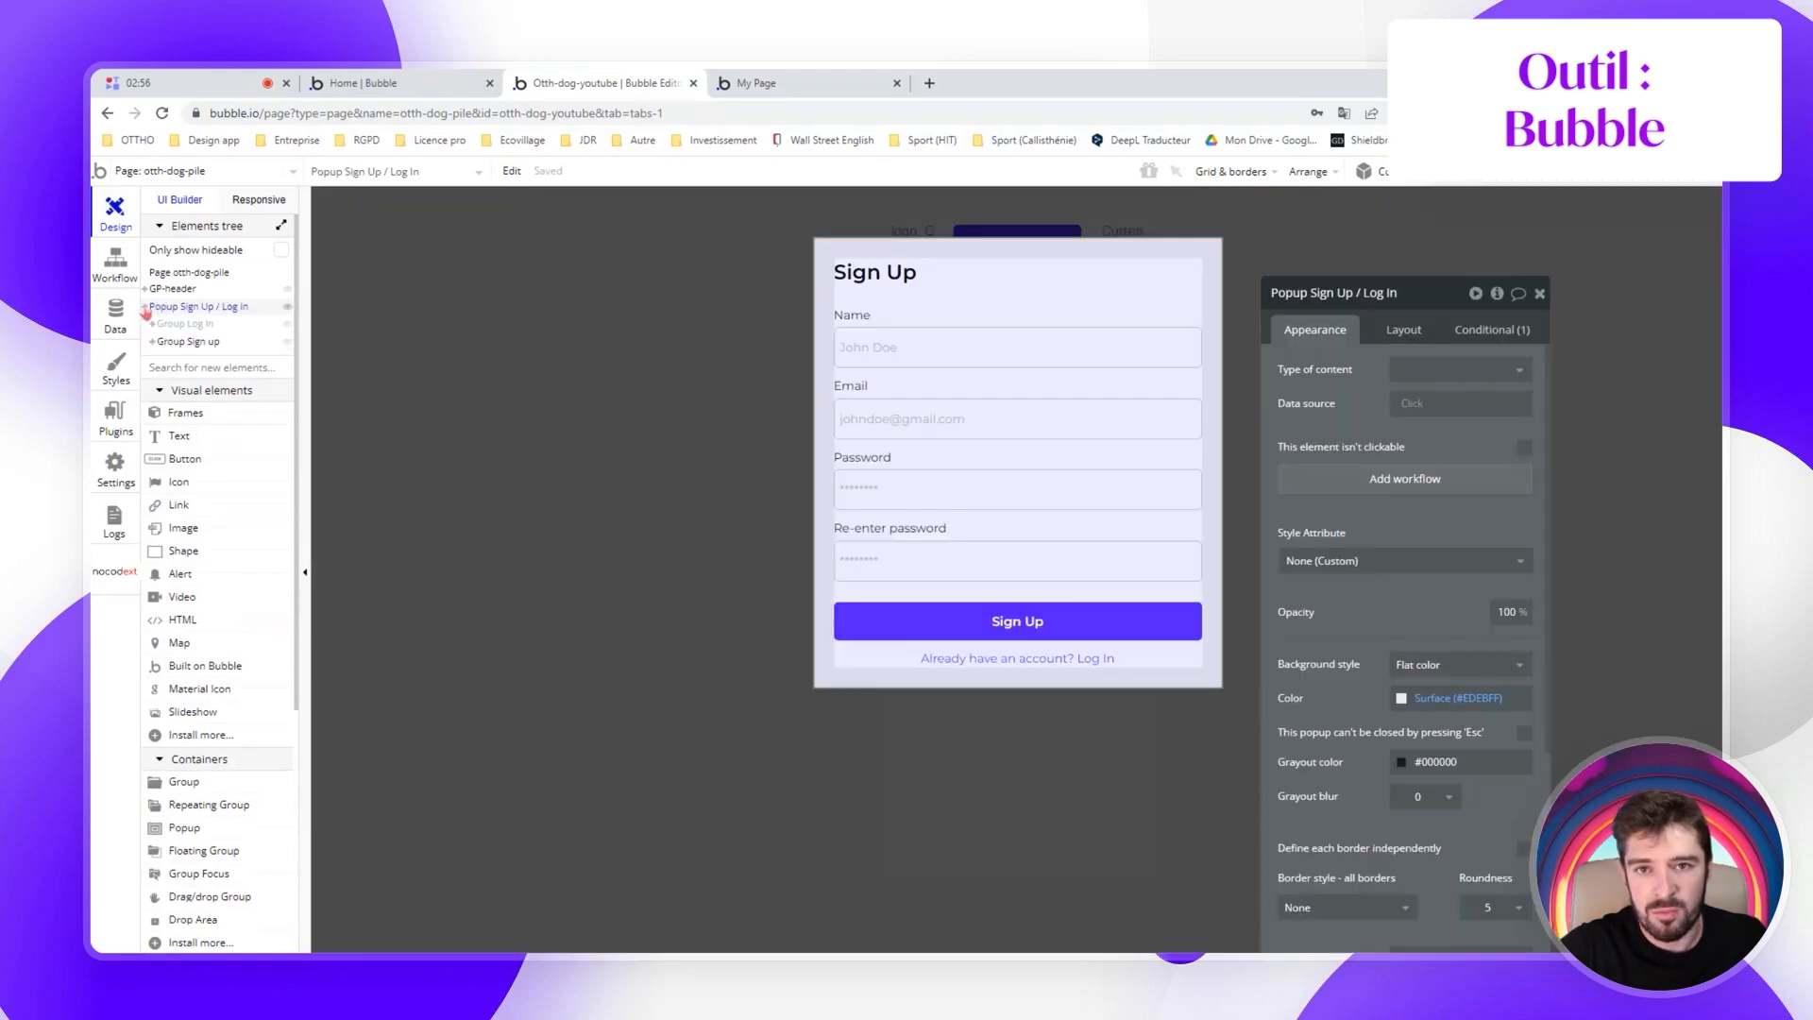
pyautogui.moveTo(294, 347)
pyautogui.click(289, 342)
pyautogui.click(289, 325)
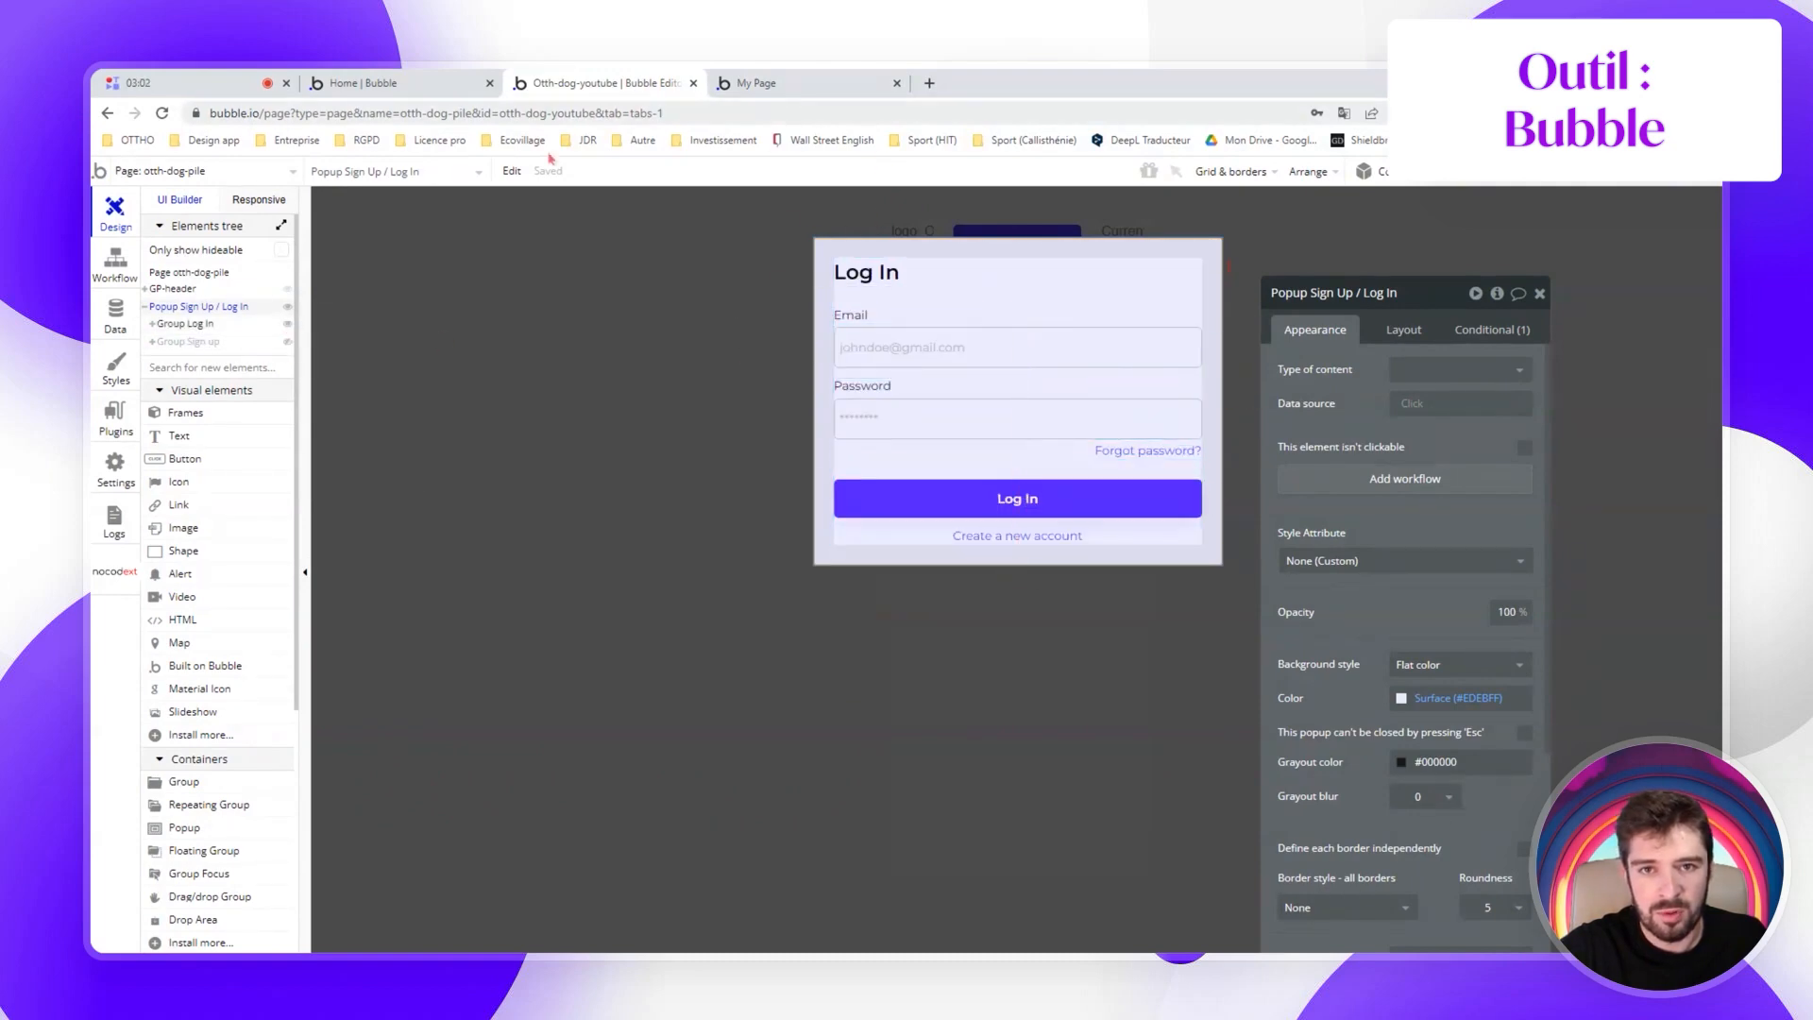
pyautogui.click(186, 343)
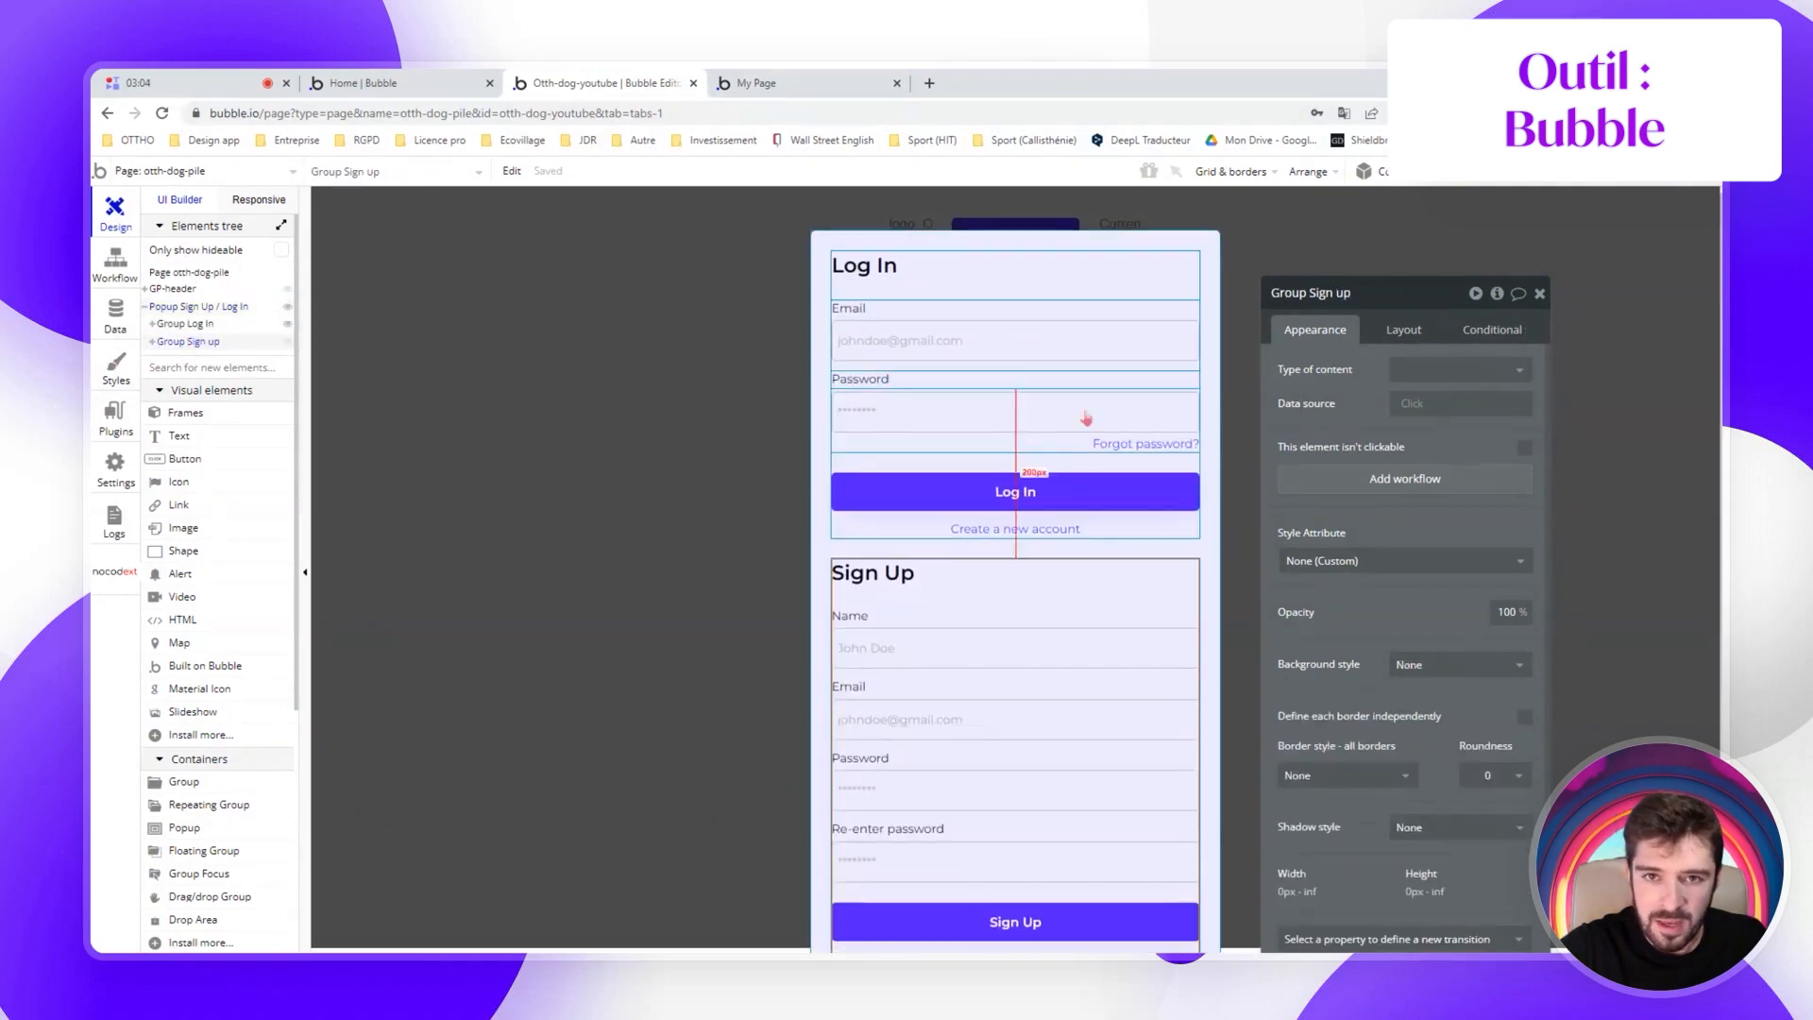
pyautogui.click(288, 324)
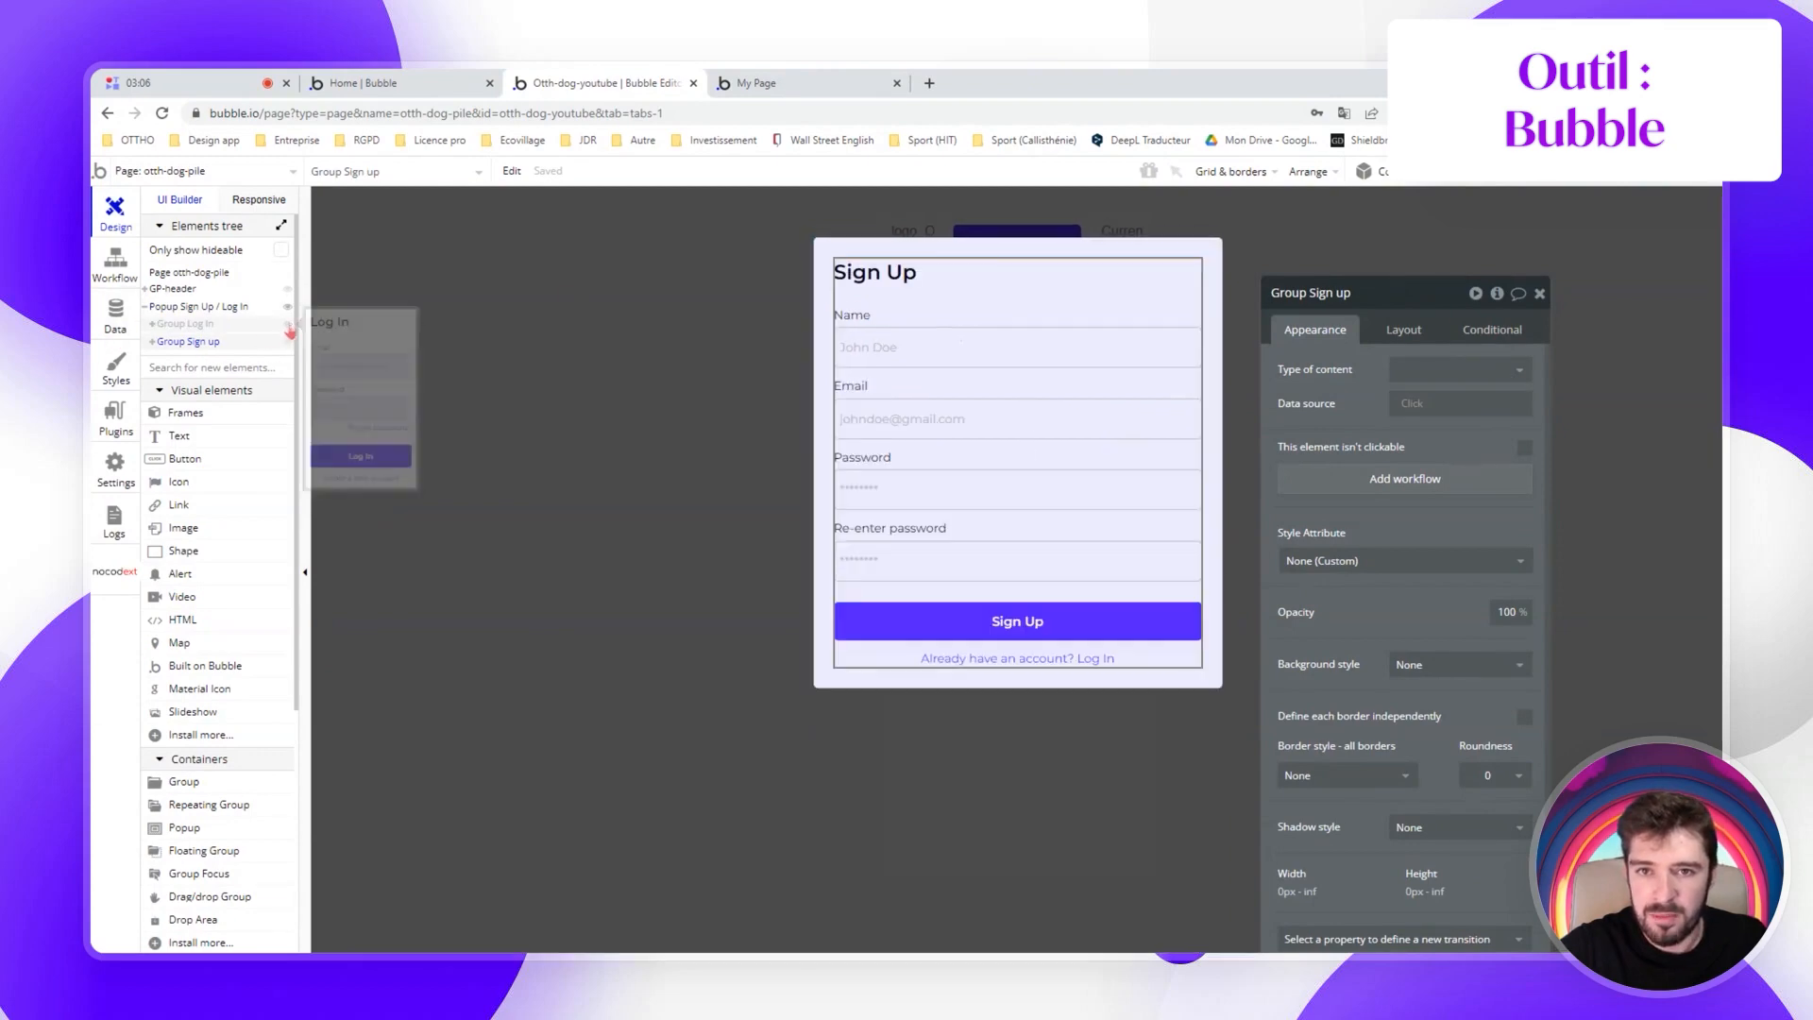
pyautogui.click(1540, 294)
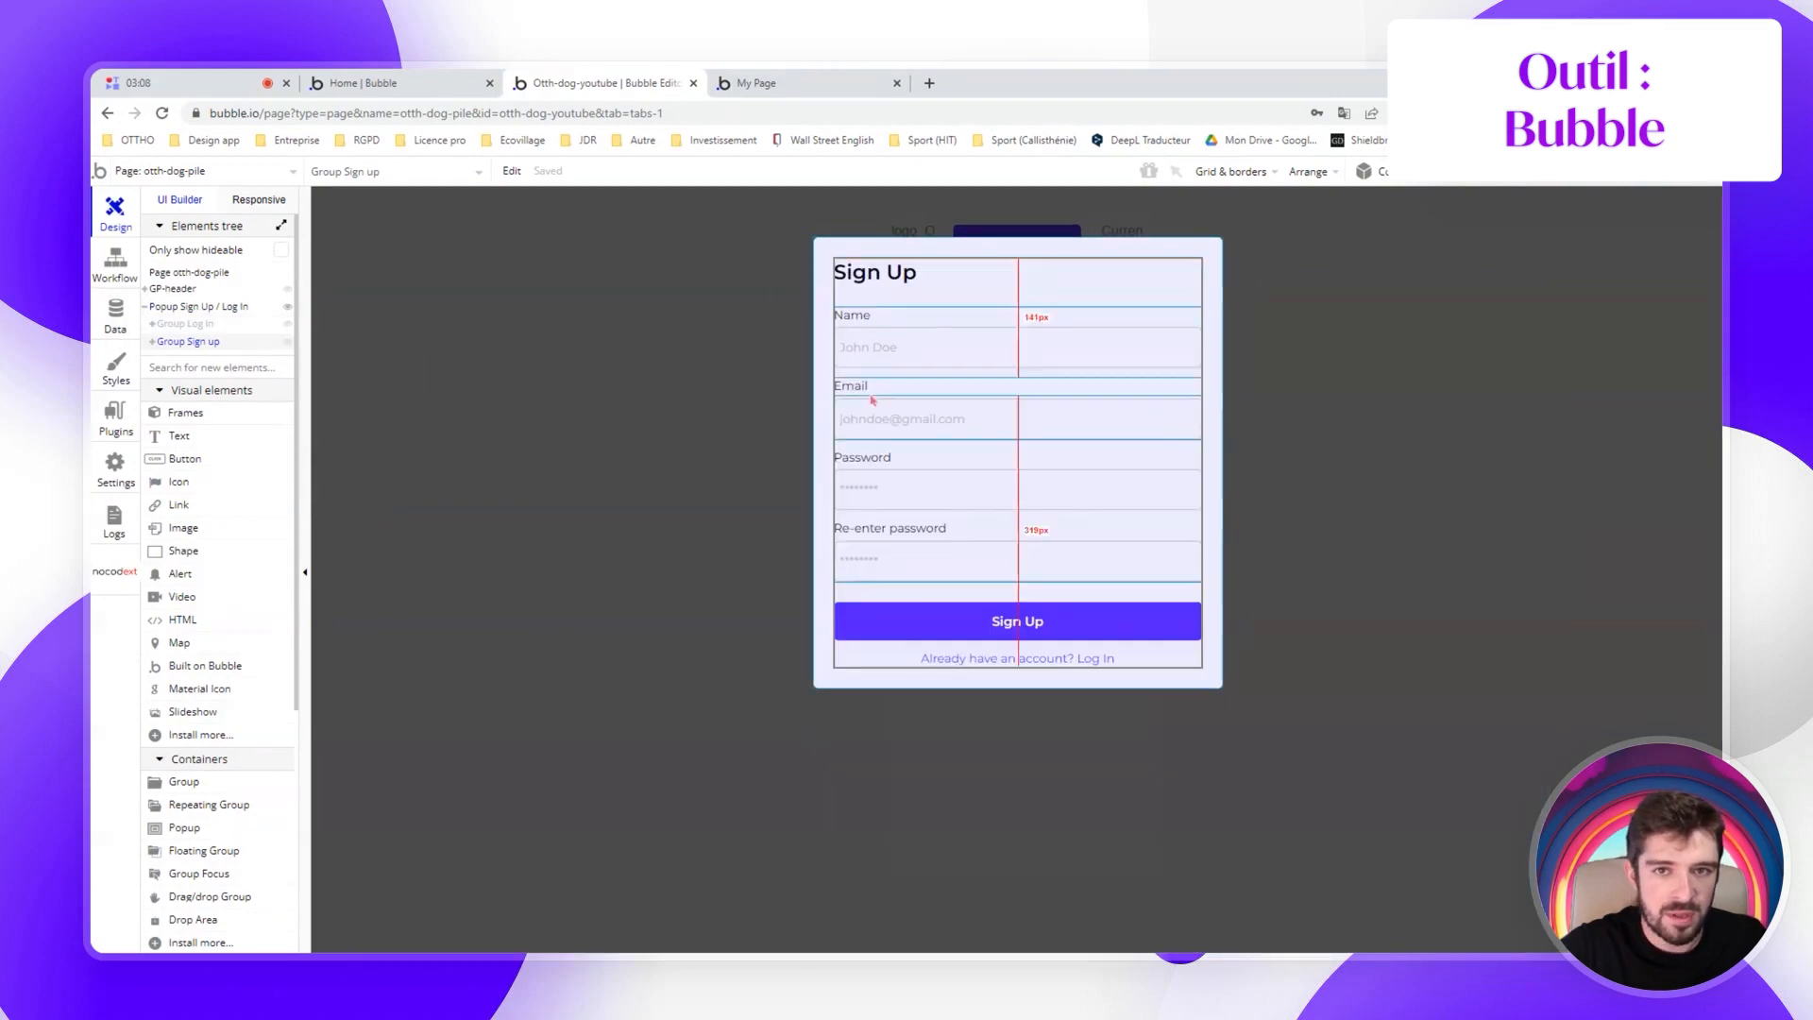
# Copy the sign-up form's Name field group and paste four copies into Group Input Fields
pyautogui.click(911, 332)
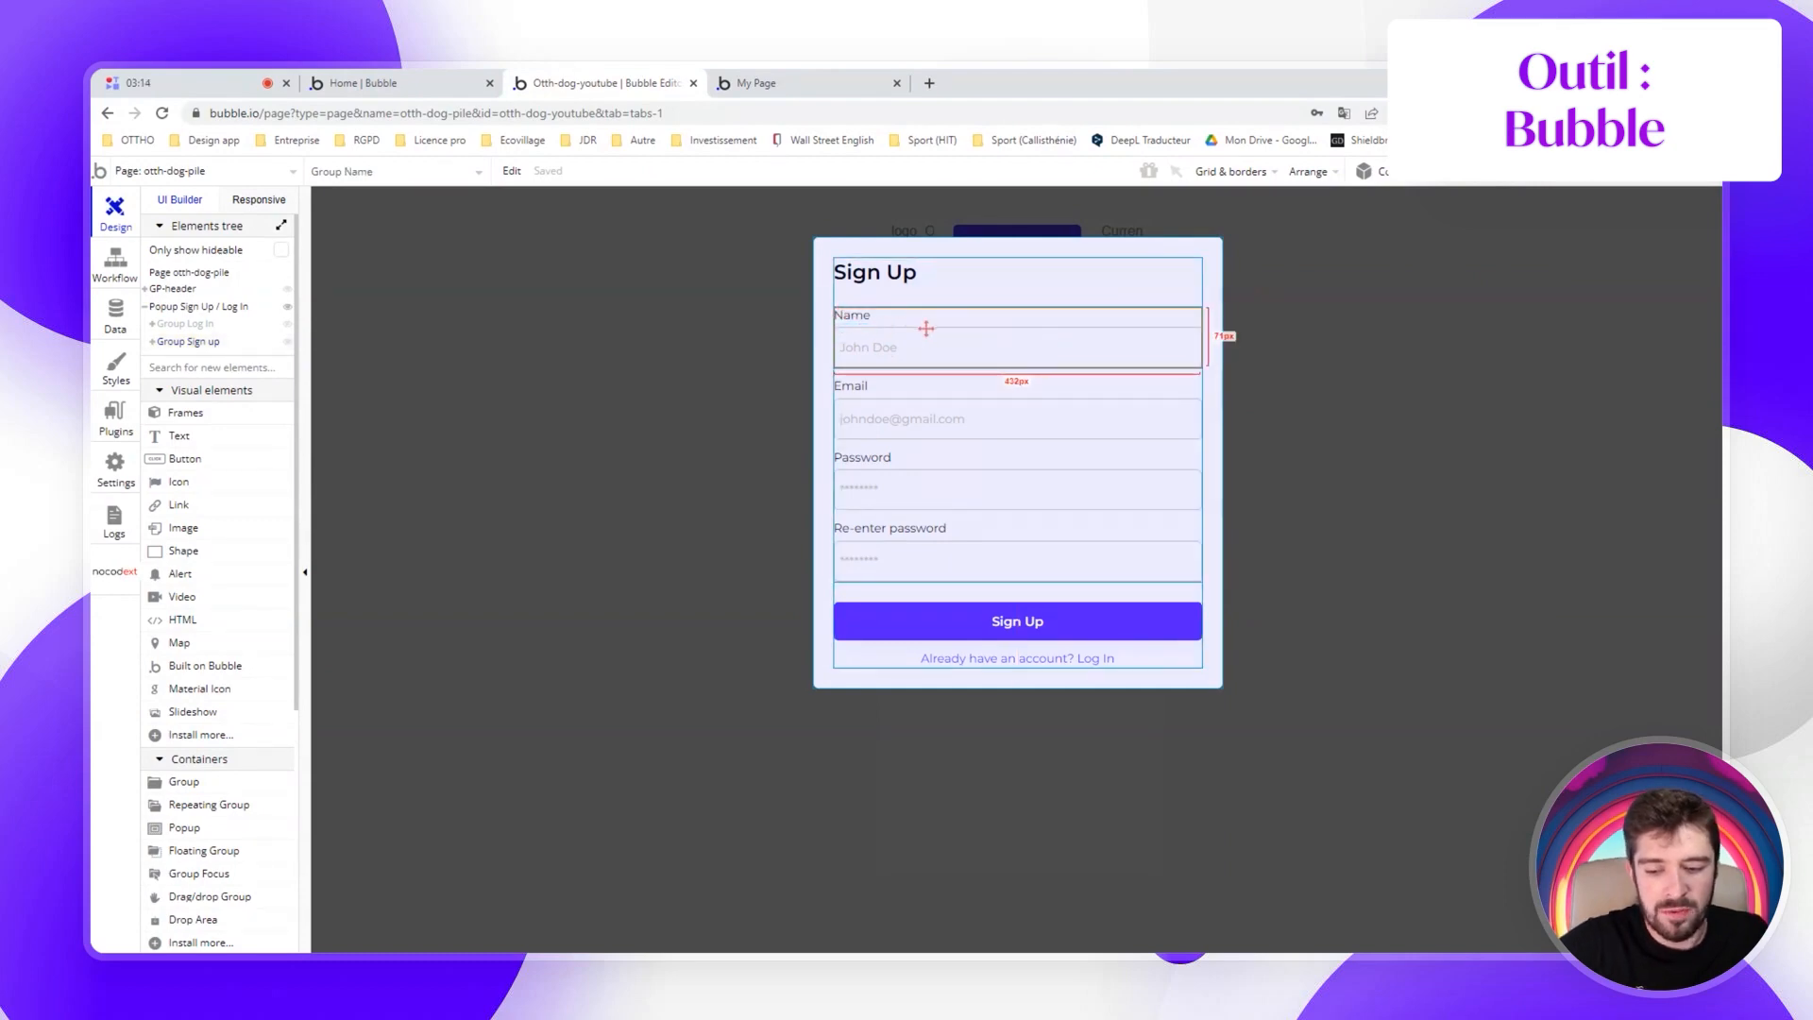
pyautogui.click(898, 385)
pyautogui.hotkey('ctrl', 'v')
pyautogui.hotkey('ctrl', 'v')
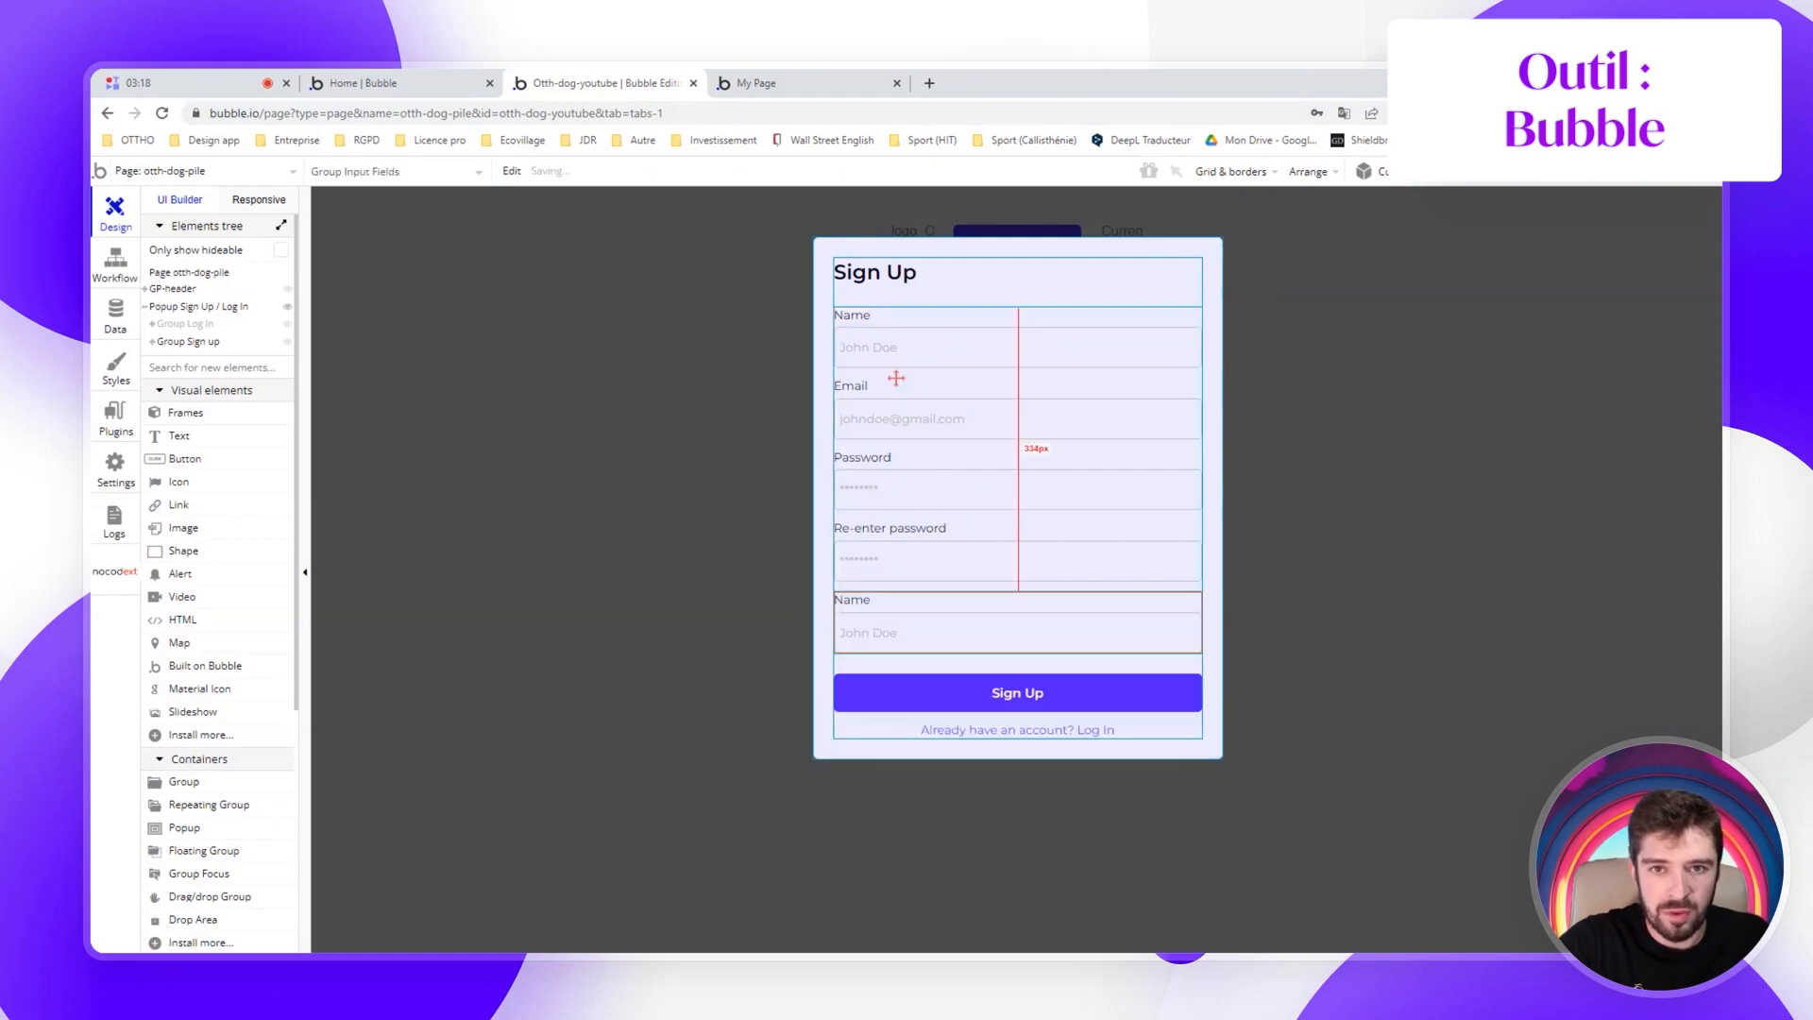
pyautogui.hotkey('ctrl', 'v')
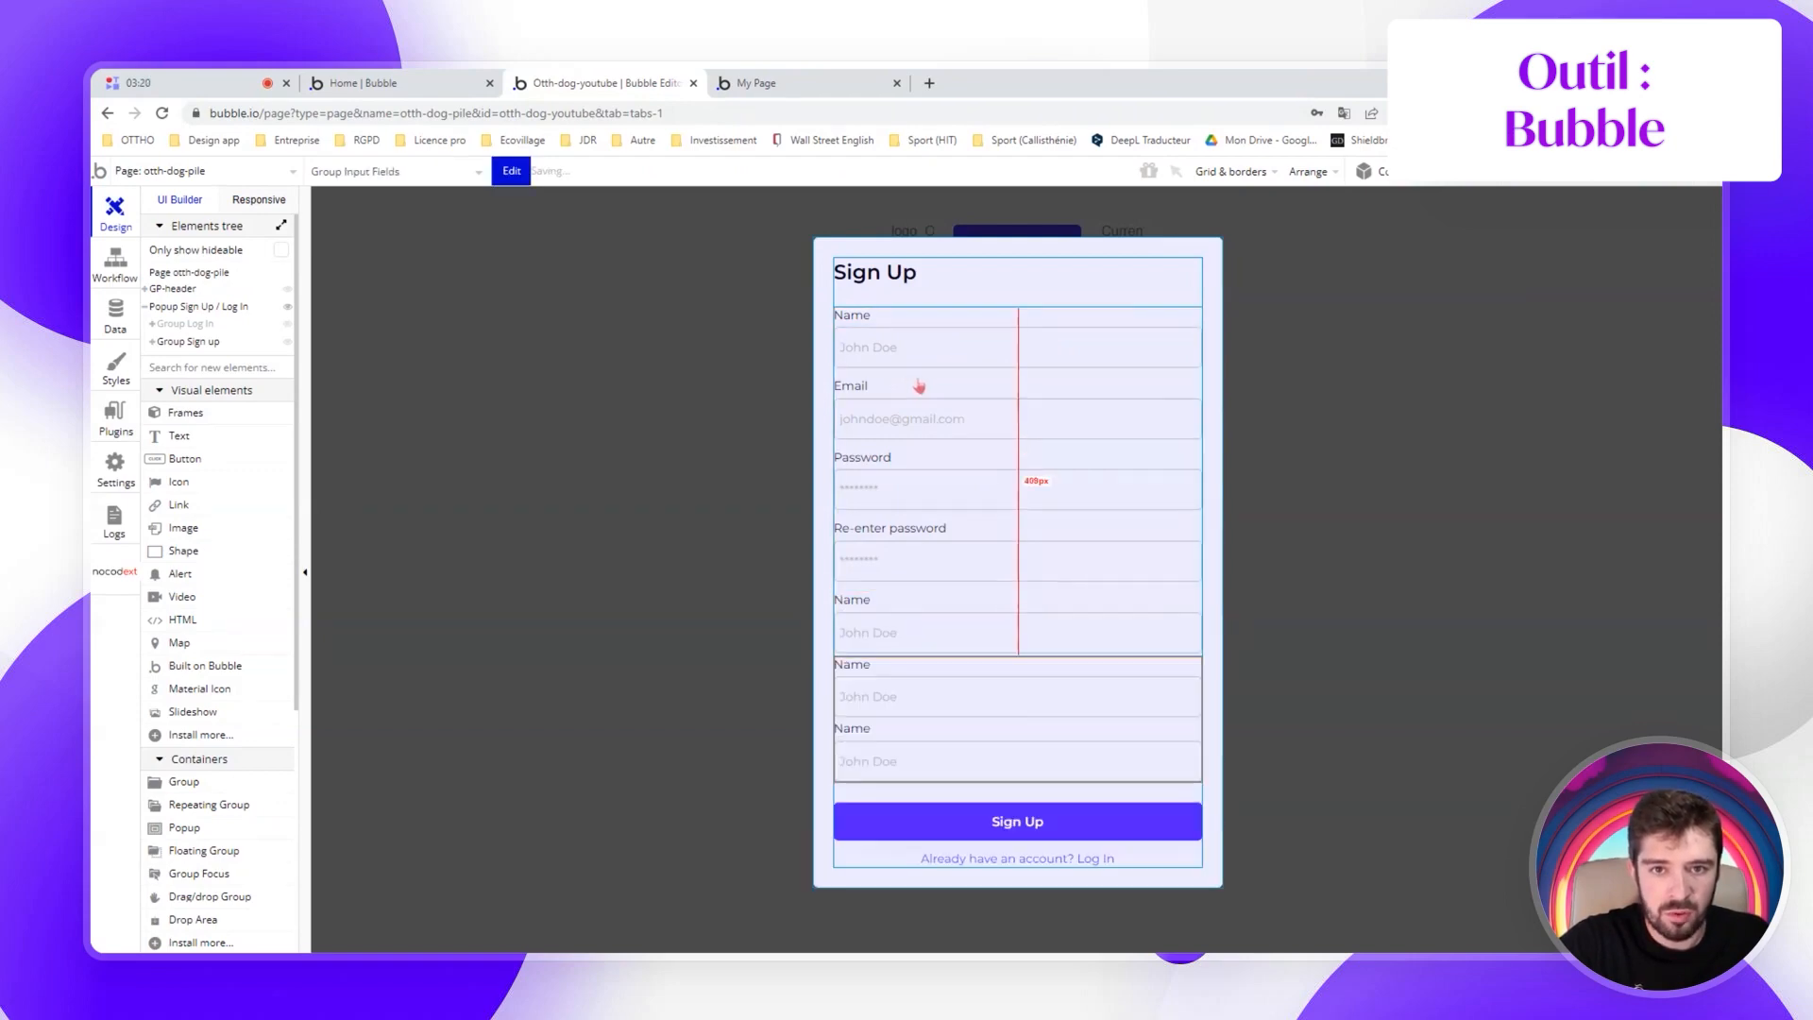
pyautogui.hotkey('ctrl', 'v')
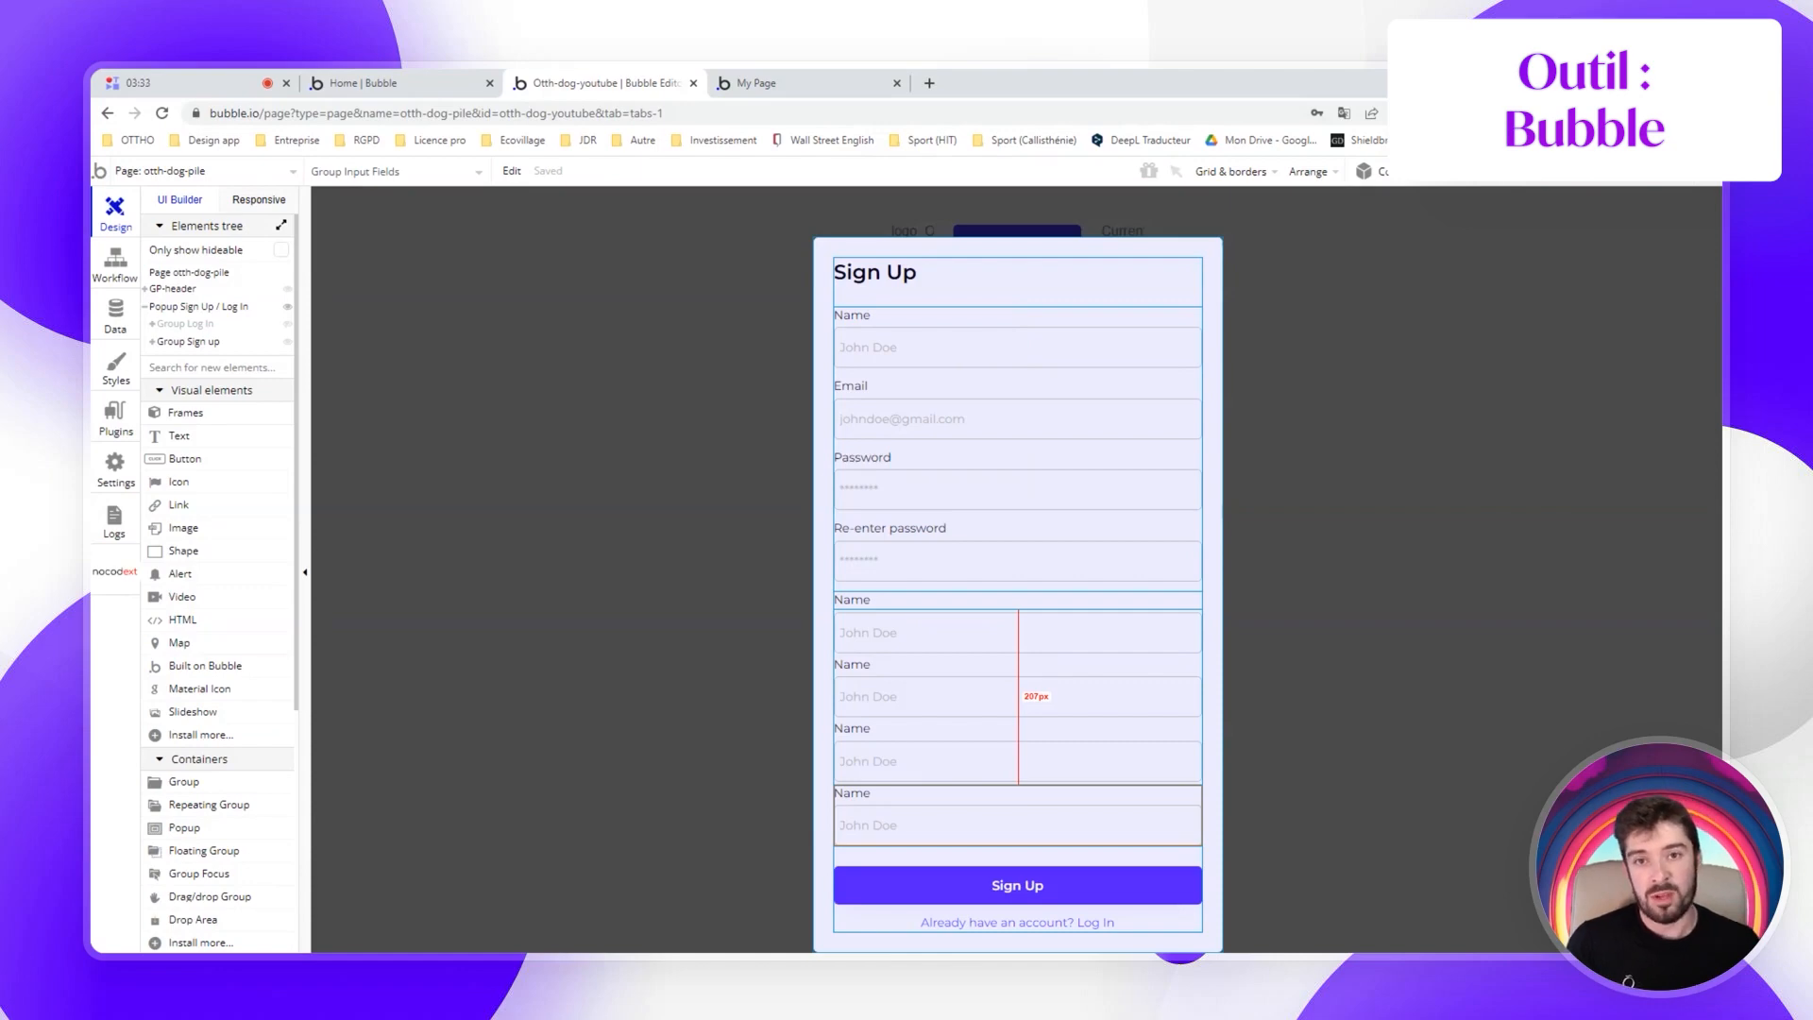
# Change the label of the first copied Name field, below Re-enter password, to Description
pyautogui.doubleClick(878, 605)
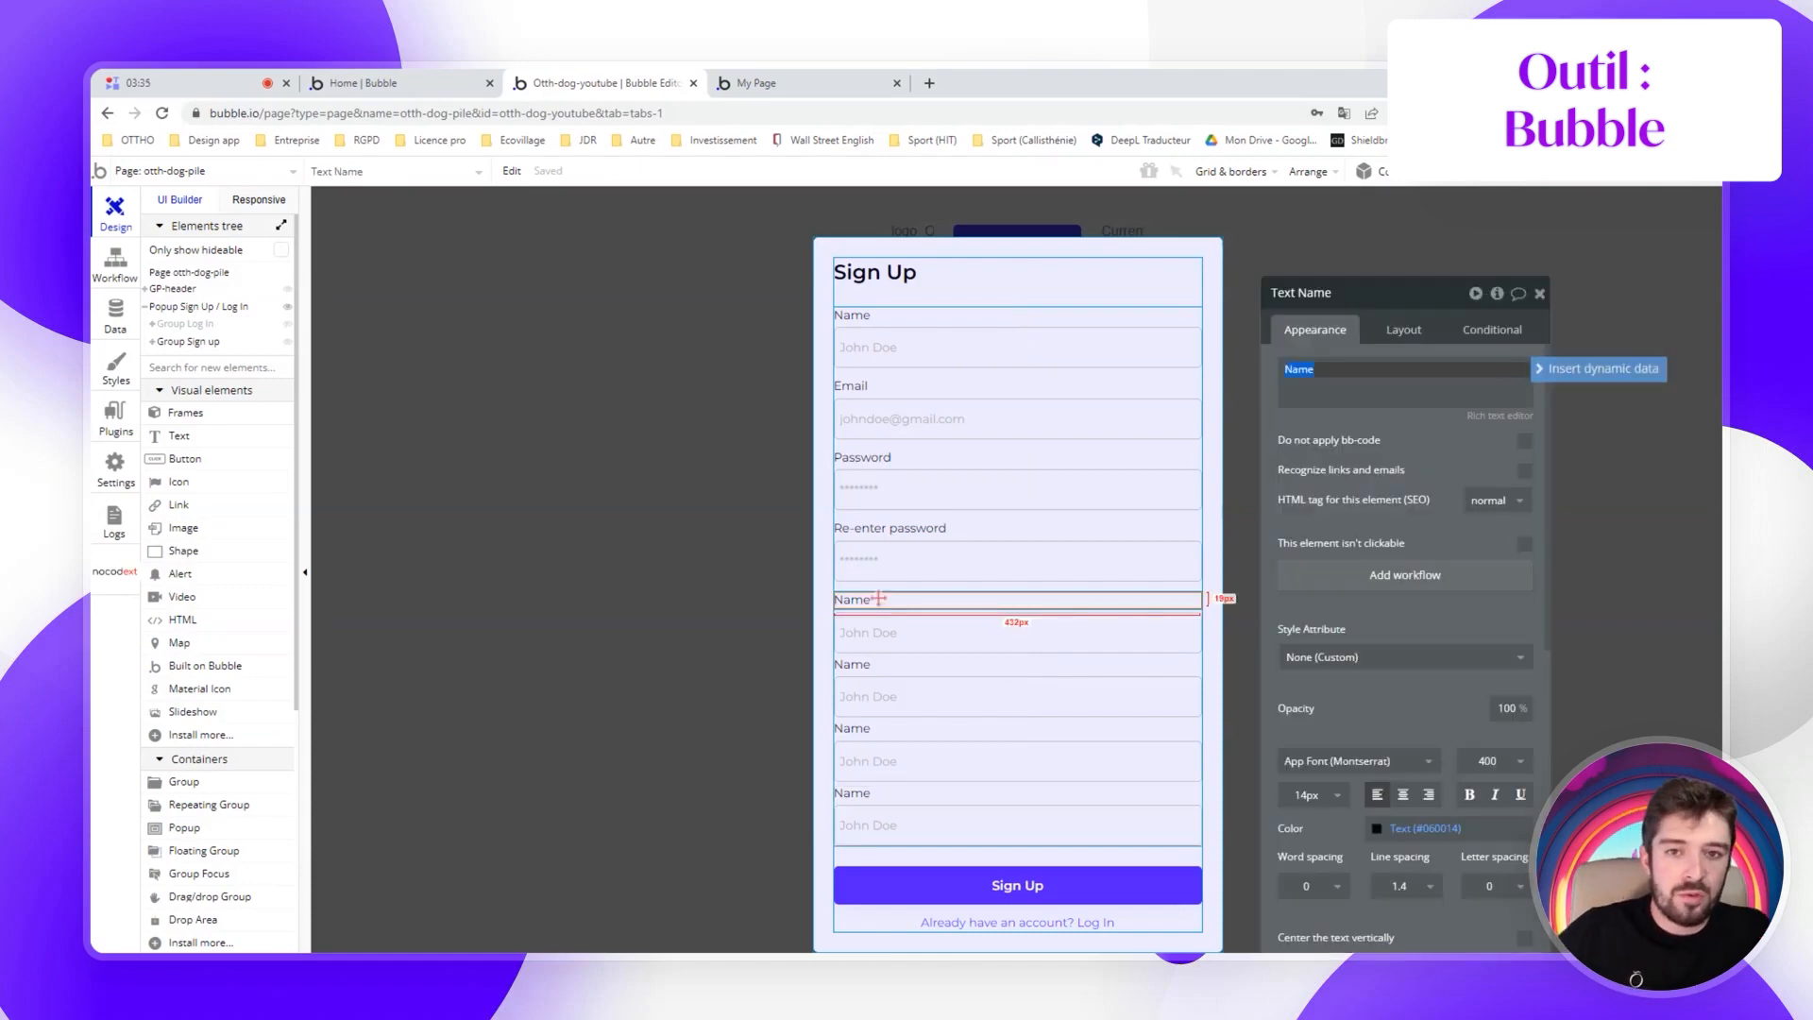
pyautogui.write('Des')
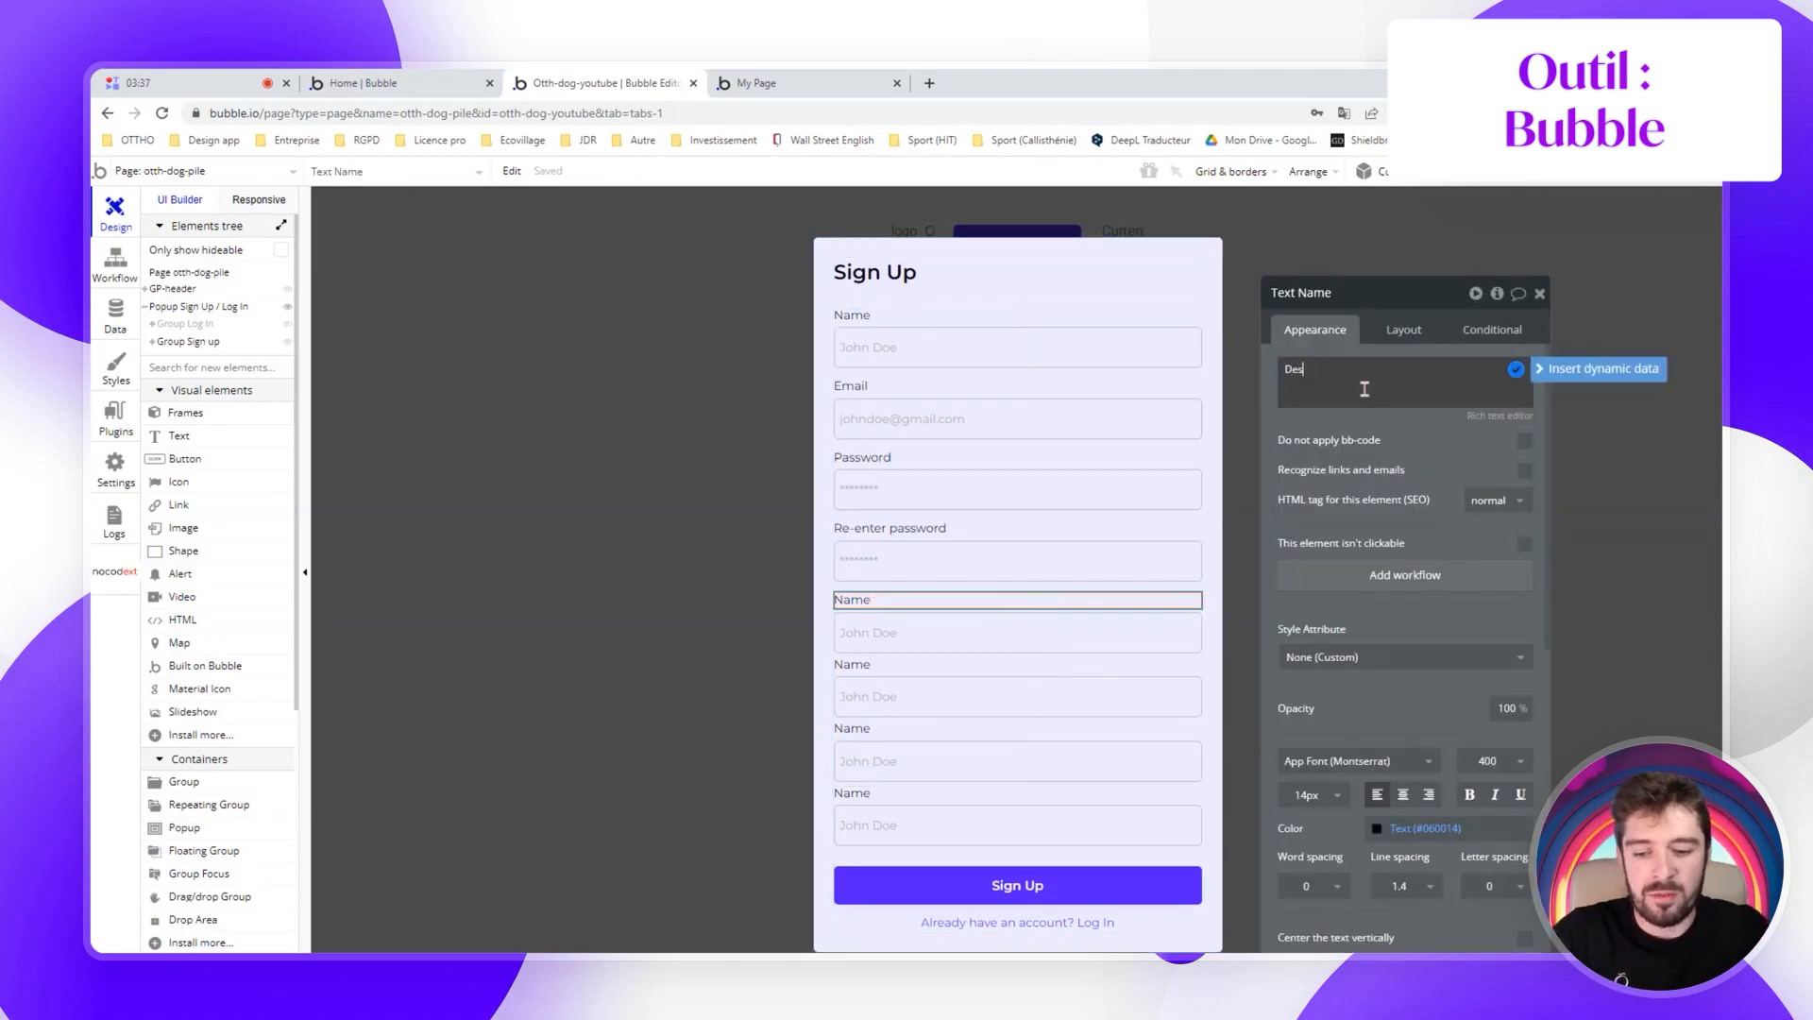
pyautogui.write('cription')
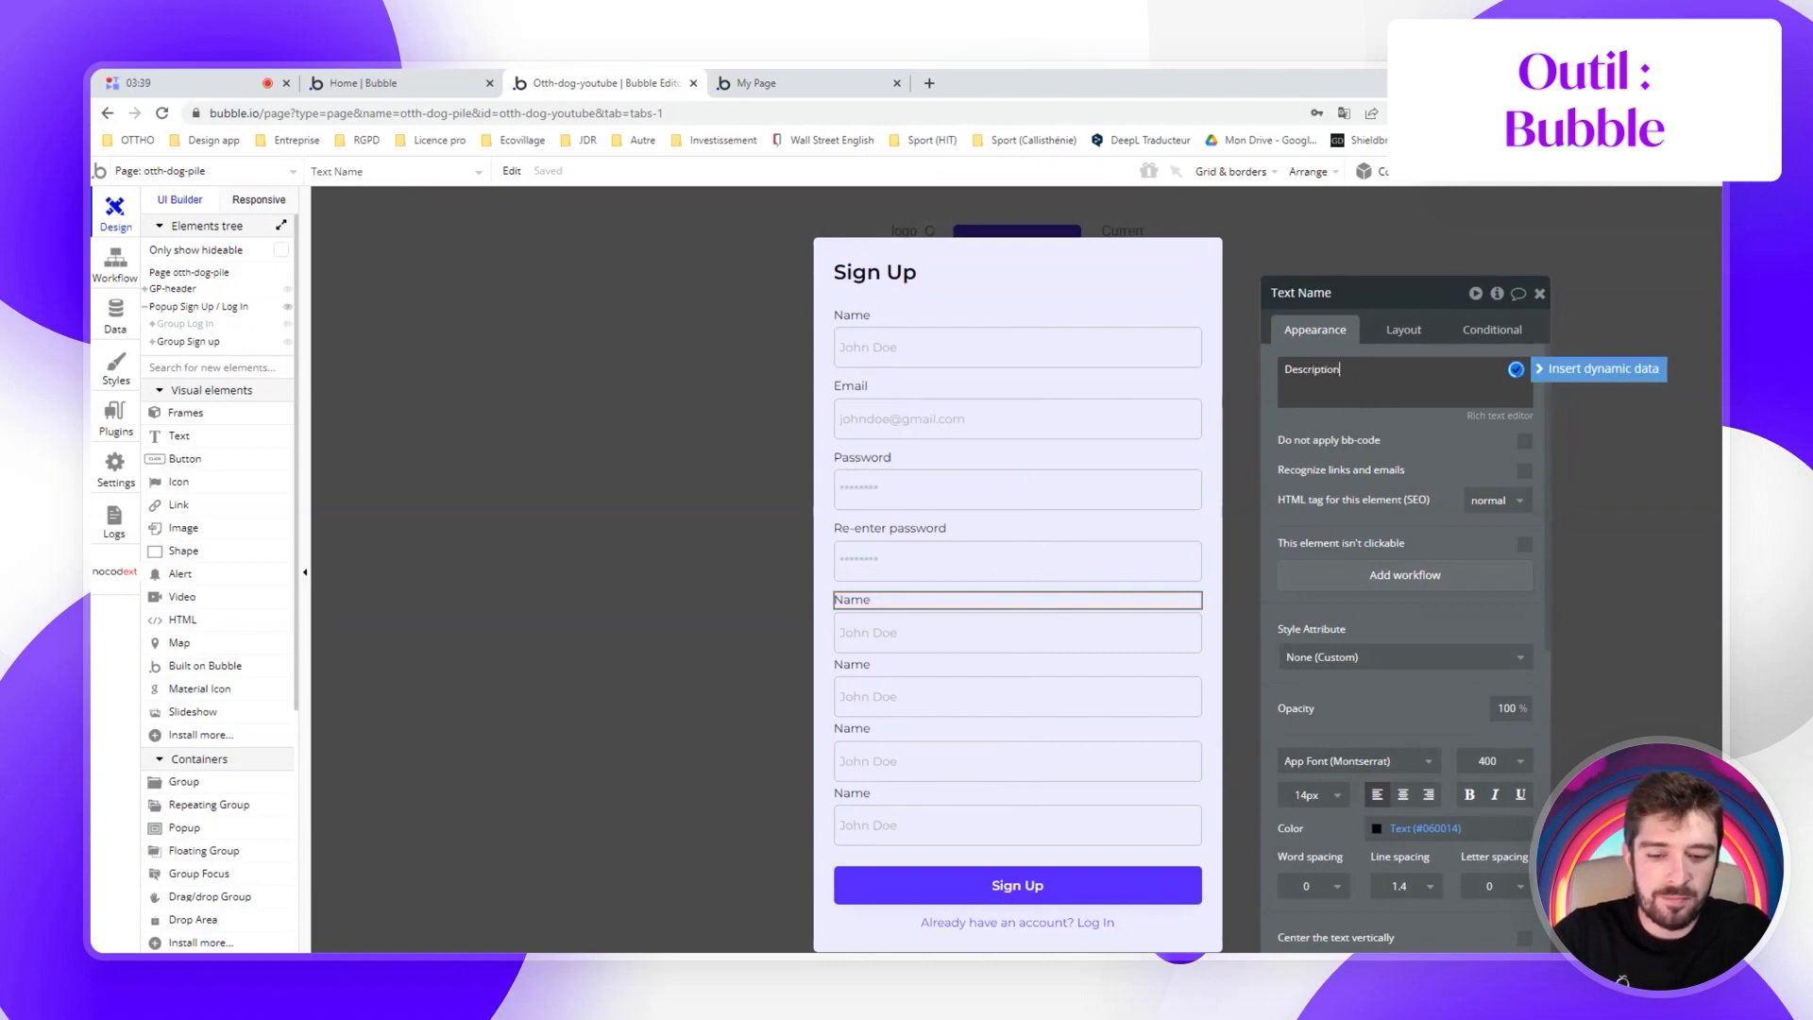
# Replace the input under the Description label with a Multiline Input element
pyautogui.click(894, 637)
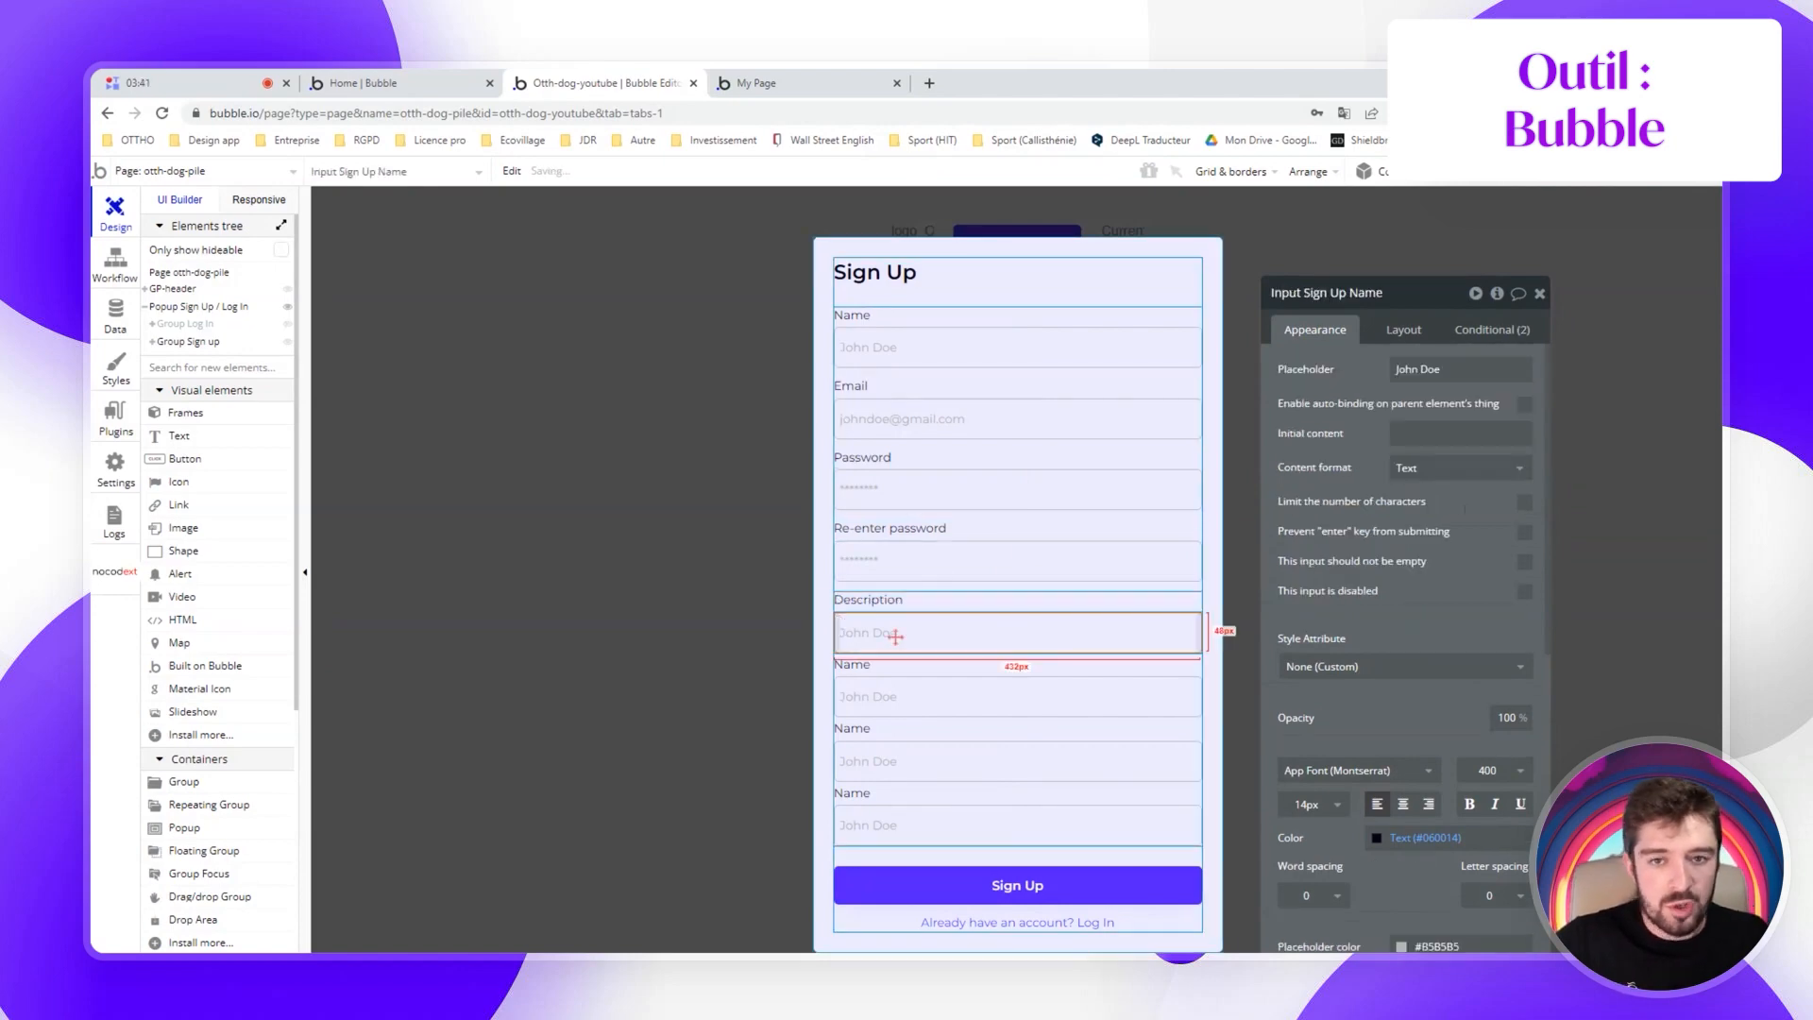
pyautogui.rightClick(895, 636)
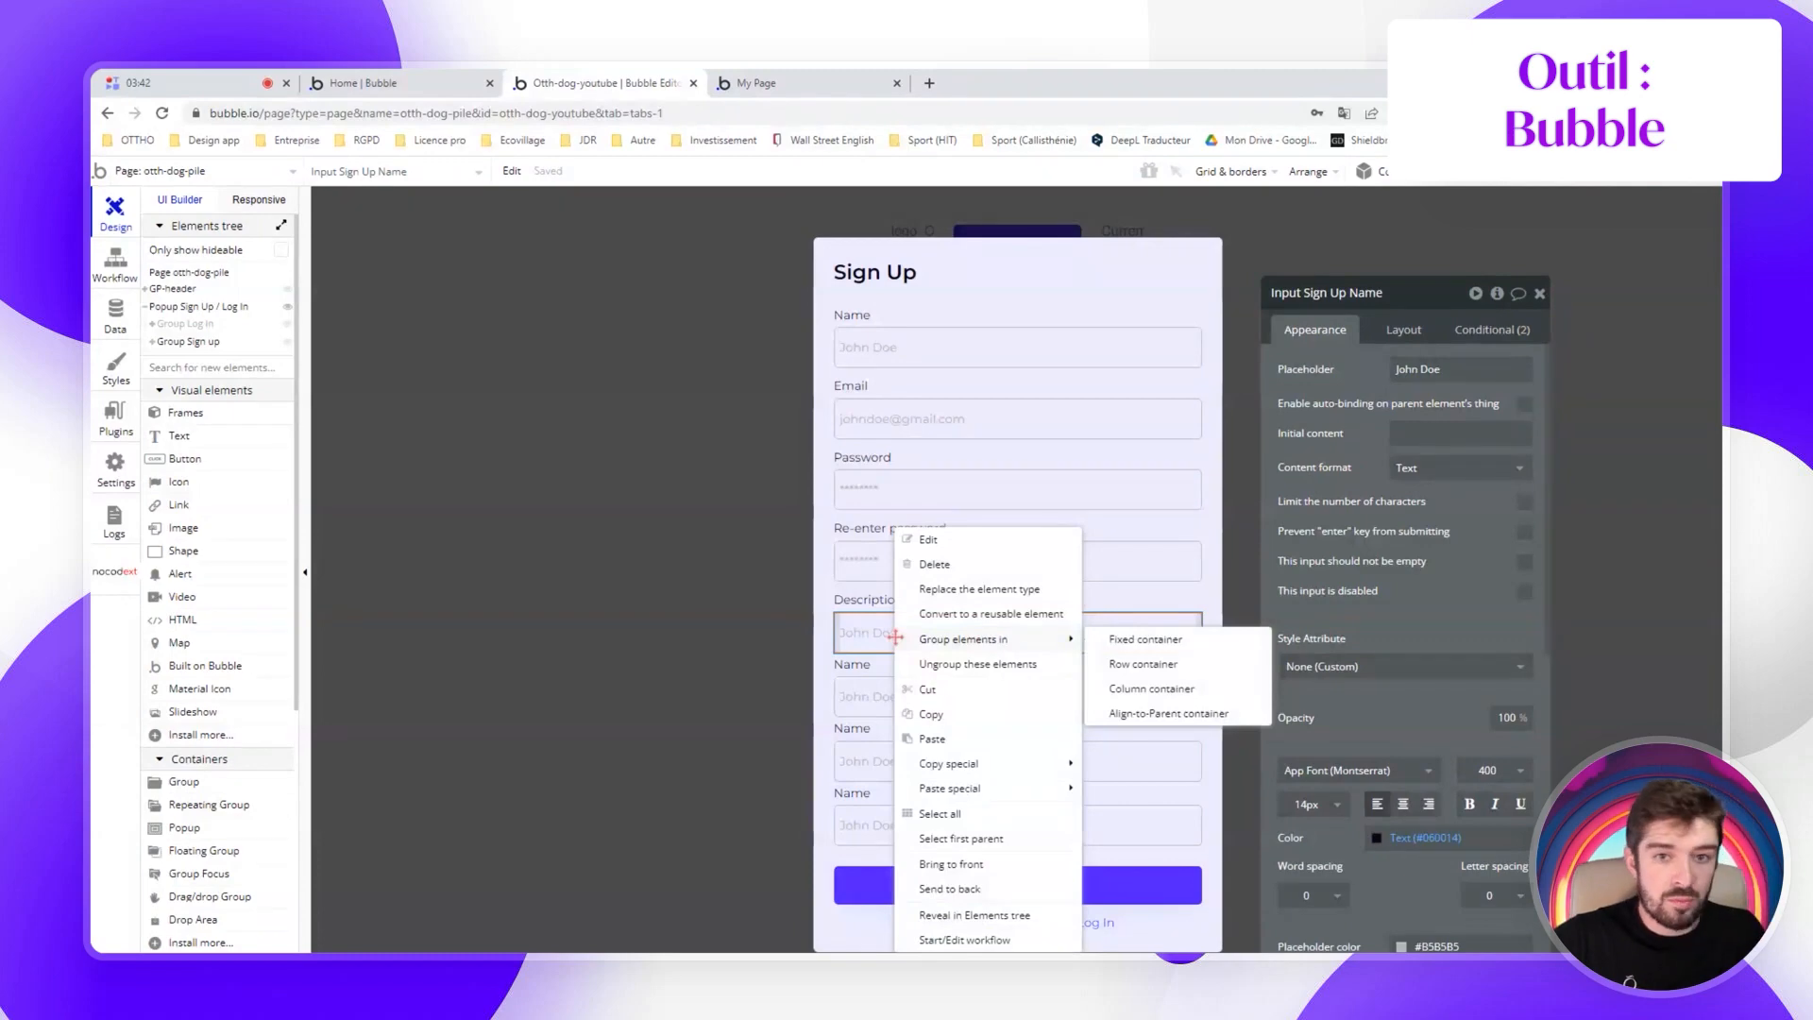
pyautogui.click(954, 591)
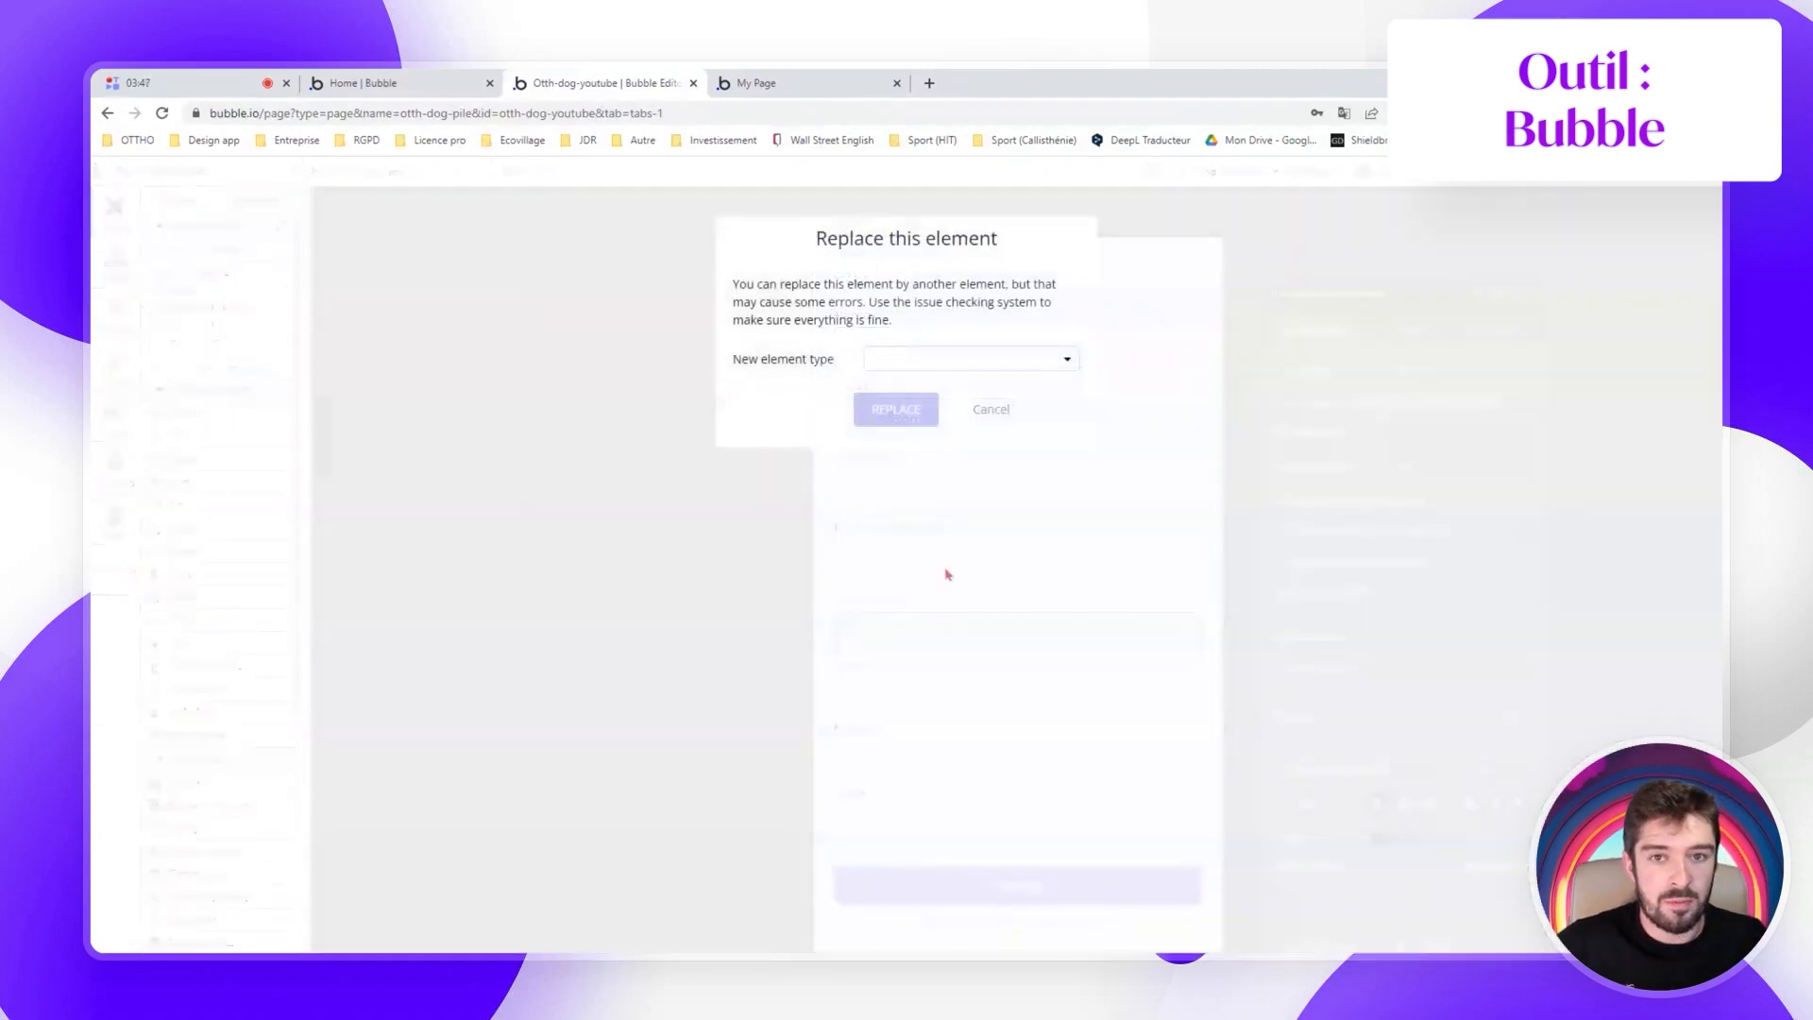
pyautogui.click(914, 543)
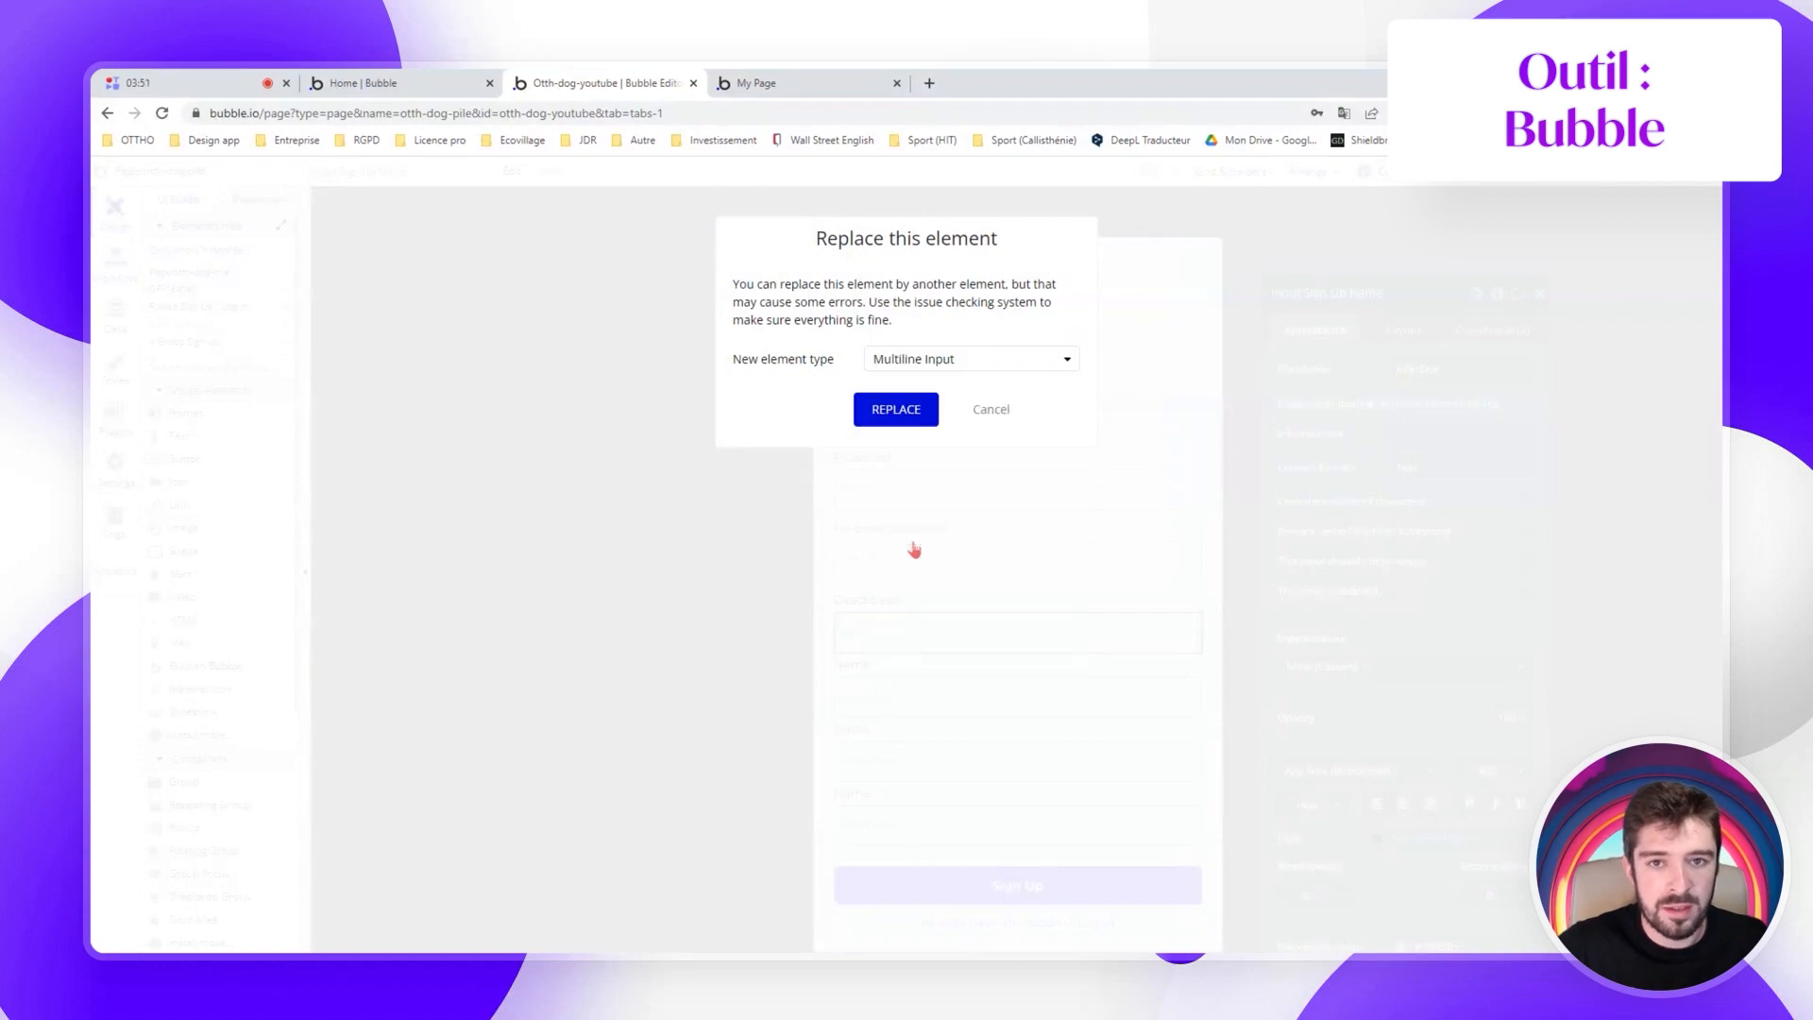
pyautogui.click(895, 409)
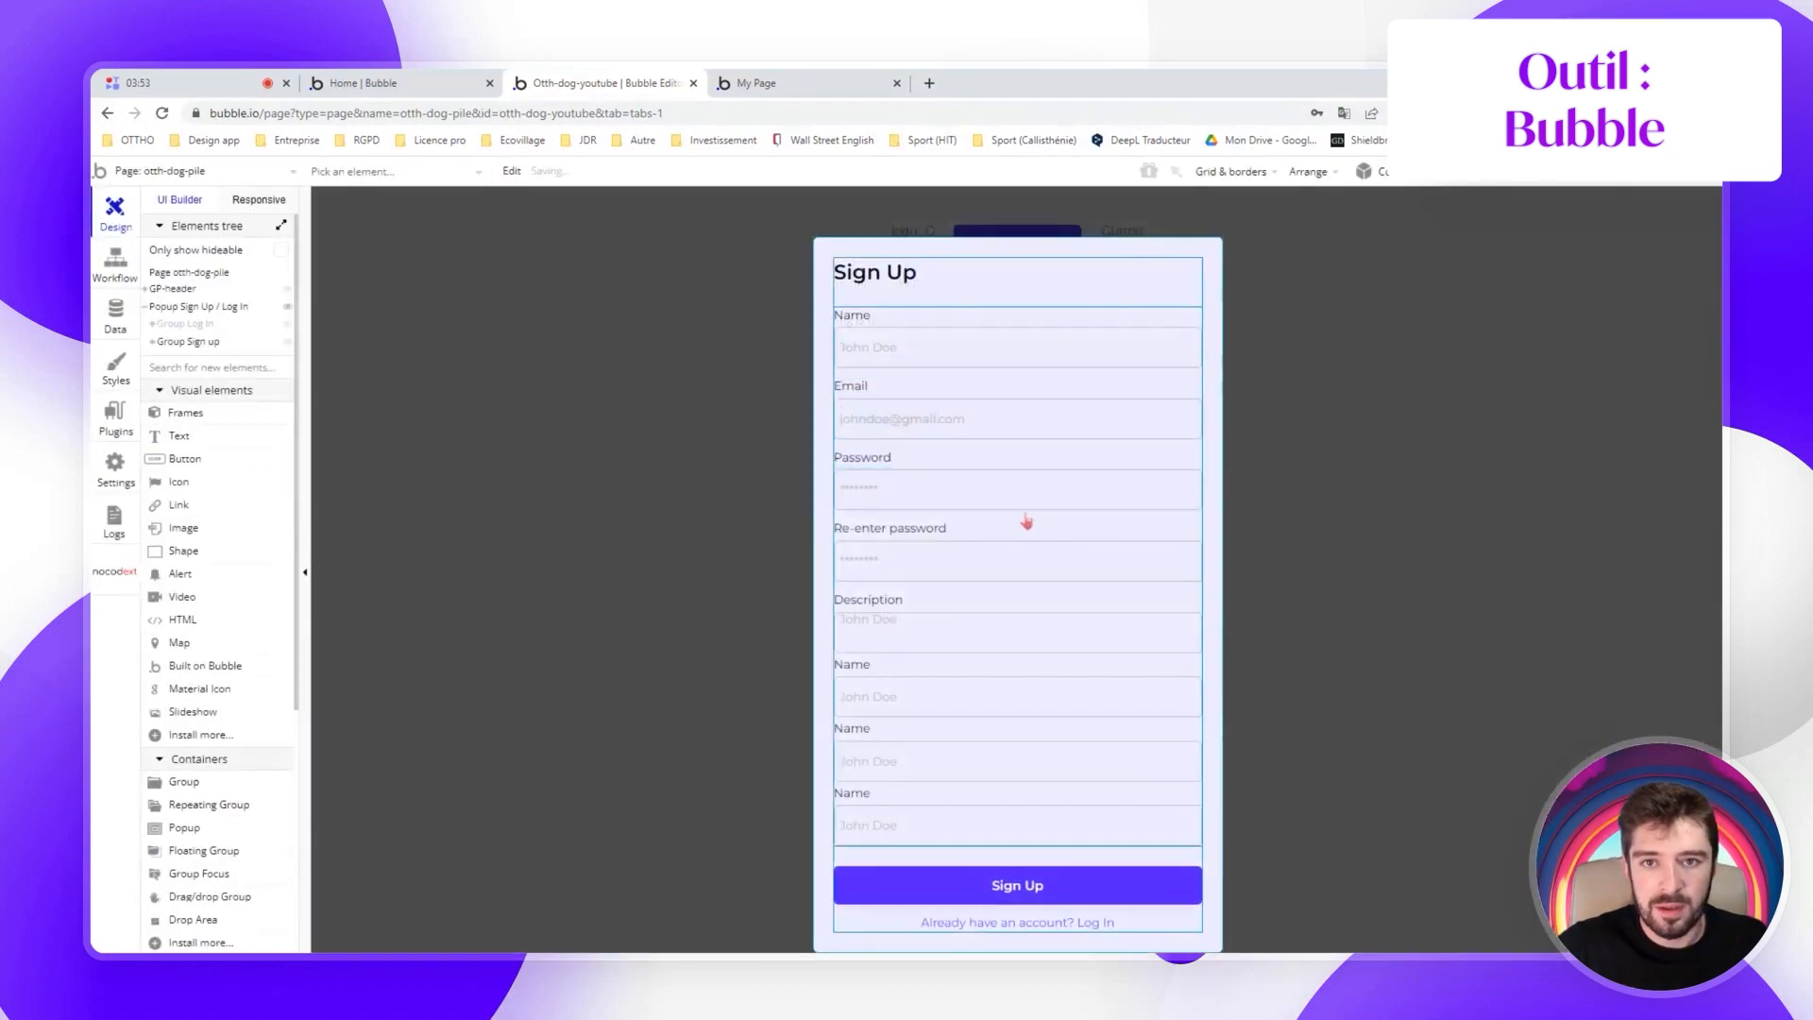
# Rename the input element under the Description label to "Multiline input description"
pyautogui.click(929, 623)
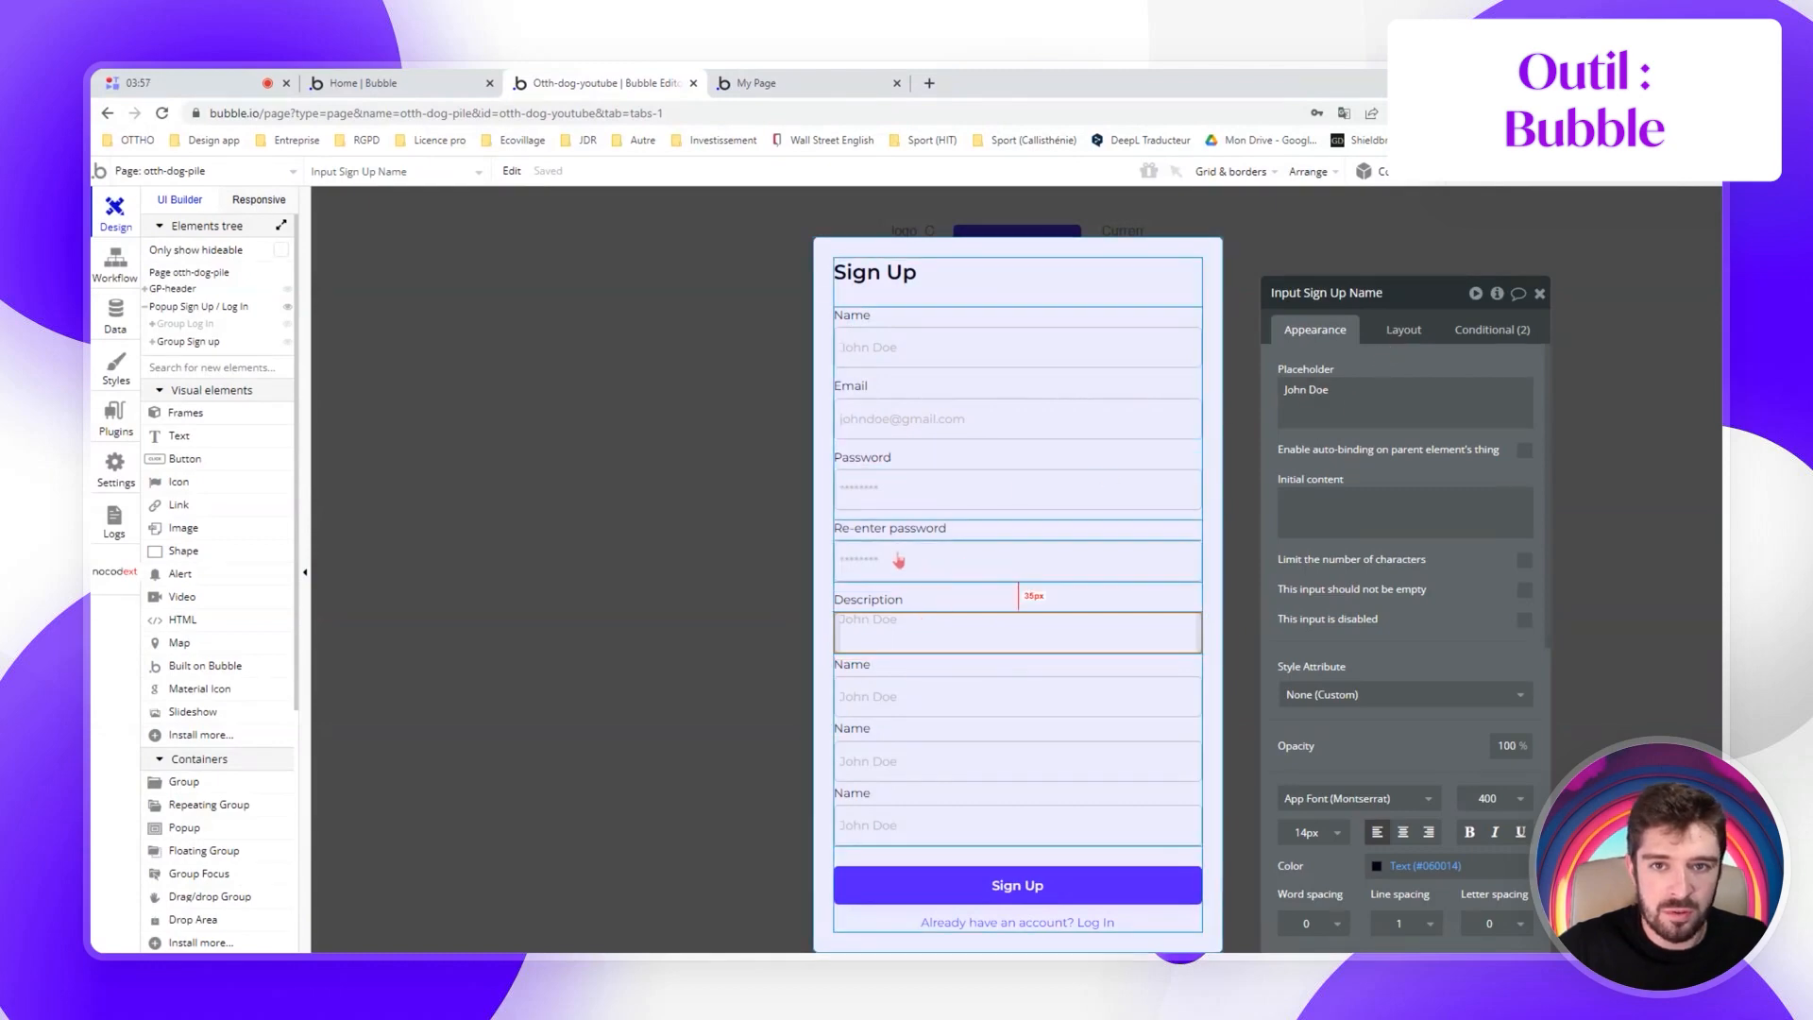
pyautogui.click(1401, 295)
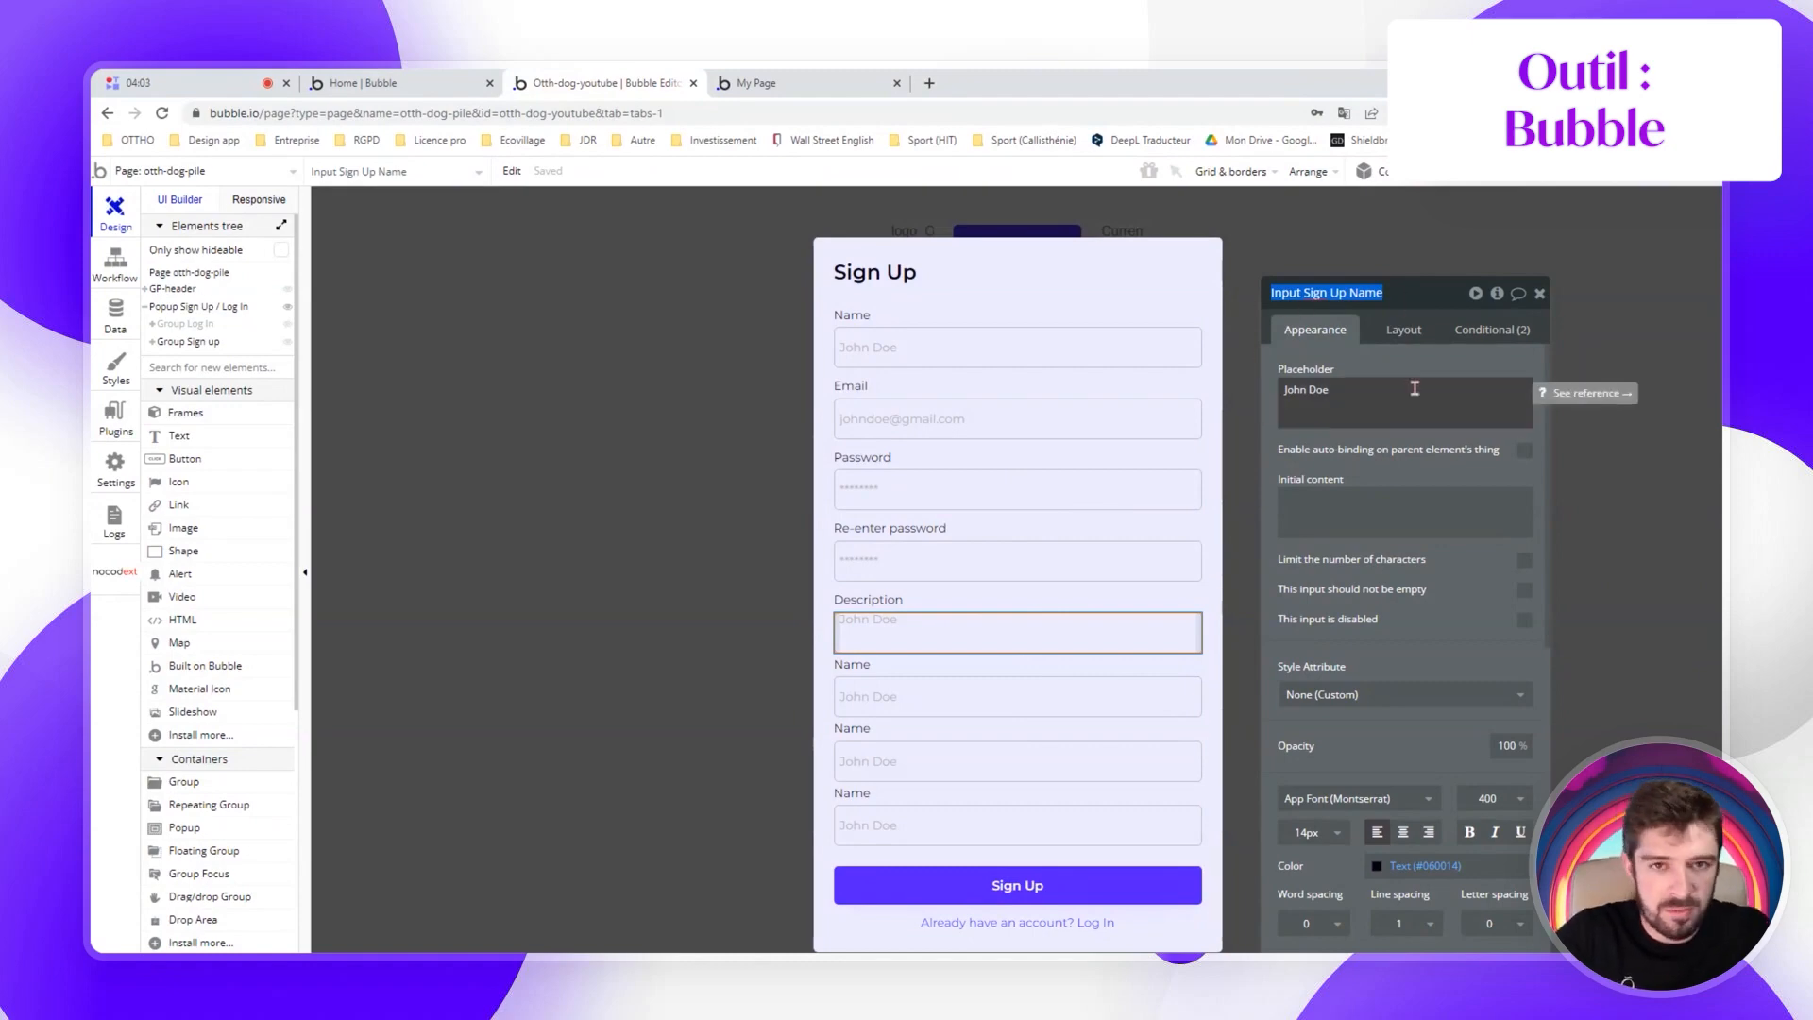
pyautogui.write('Mu')
pyautogui.write('ltiline input description')
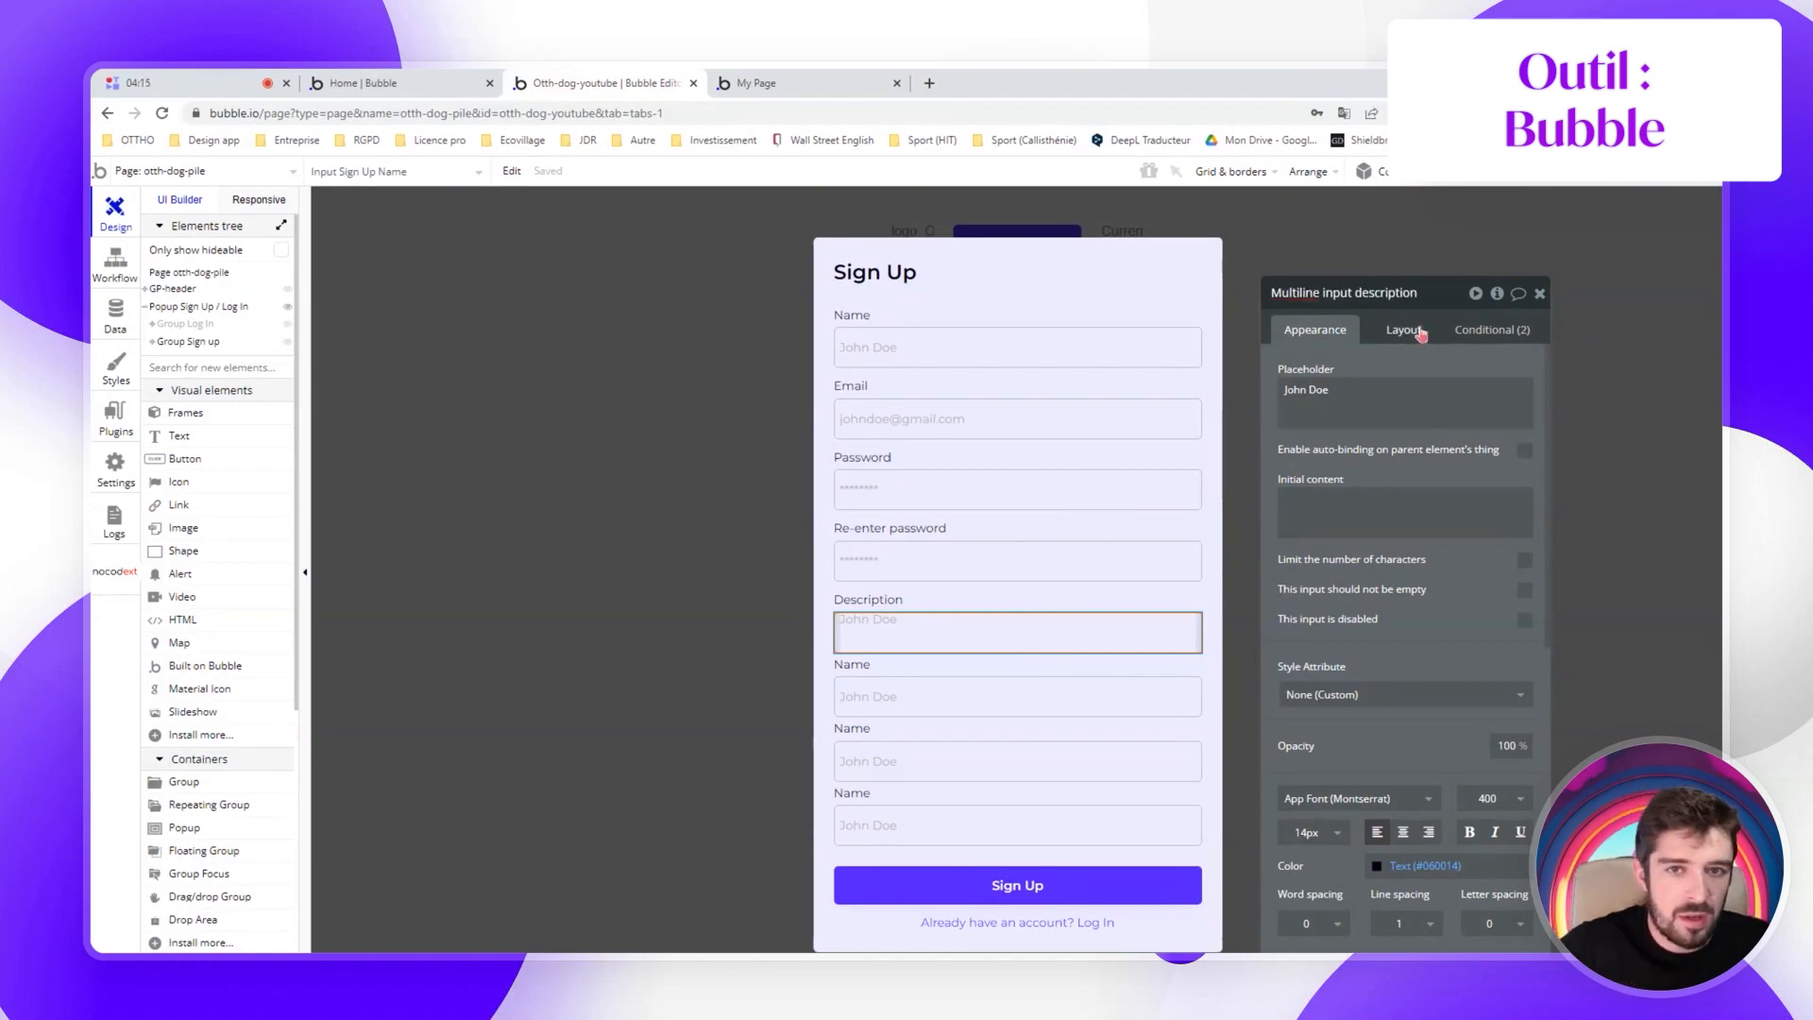
# Set the fixed height of the Description multiline input to 60 px
pyautogui.click(1403, 330)
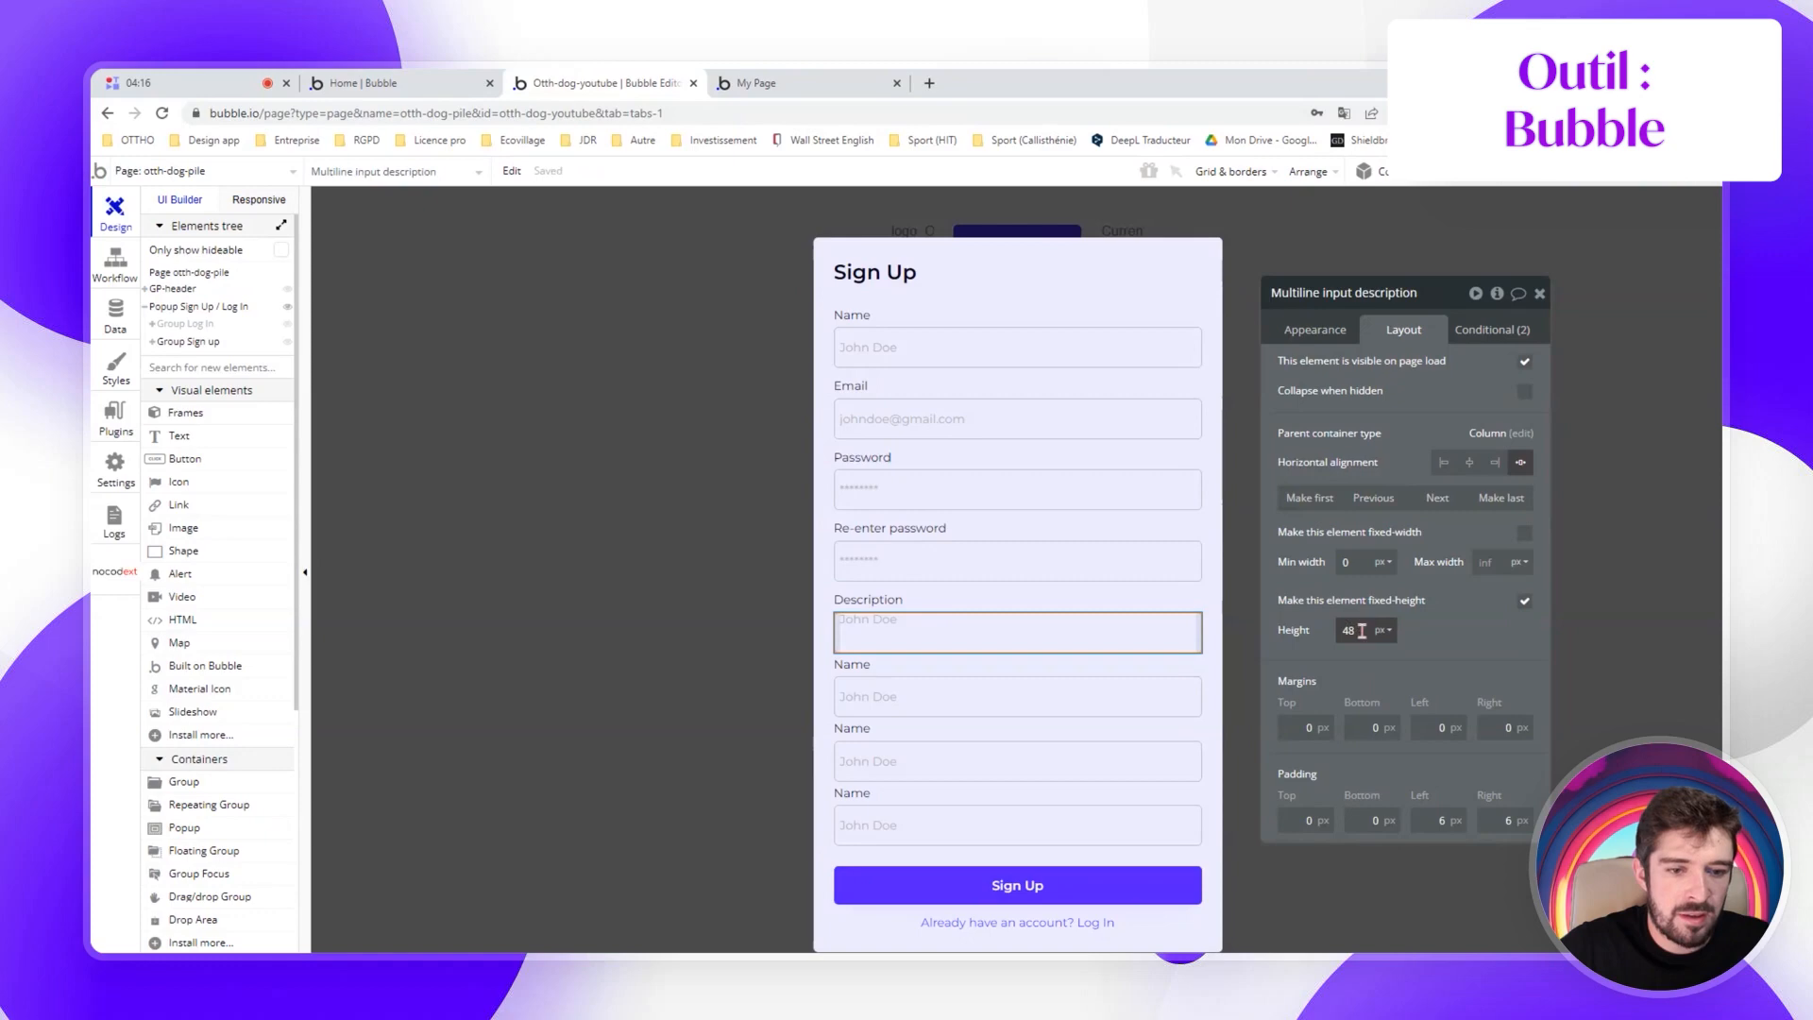
pyautogui.doubleClick(1362, 630)
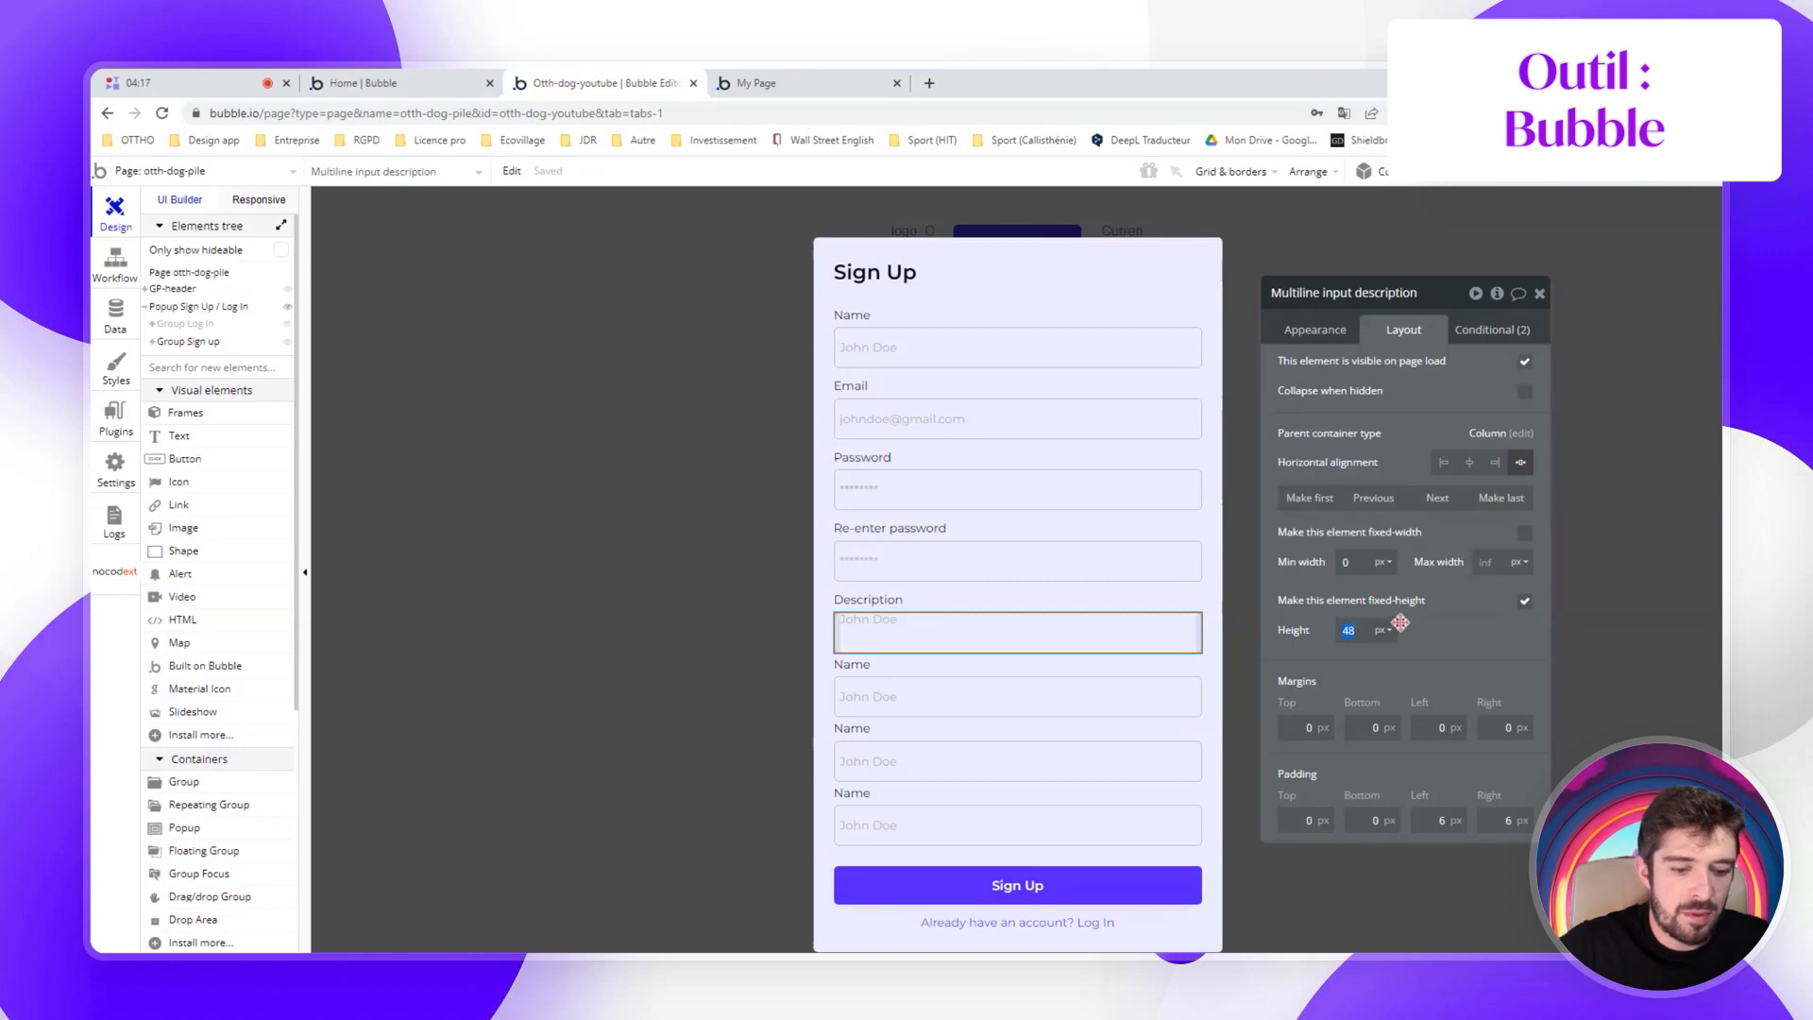
pyautogui.write('60')
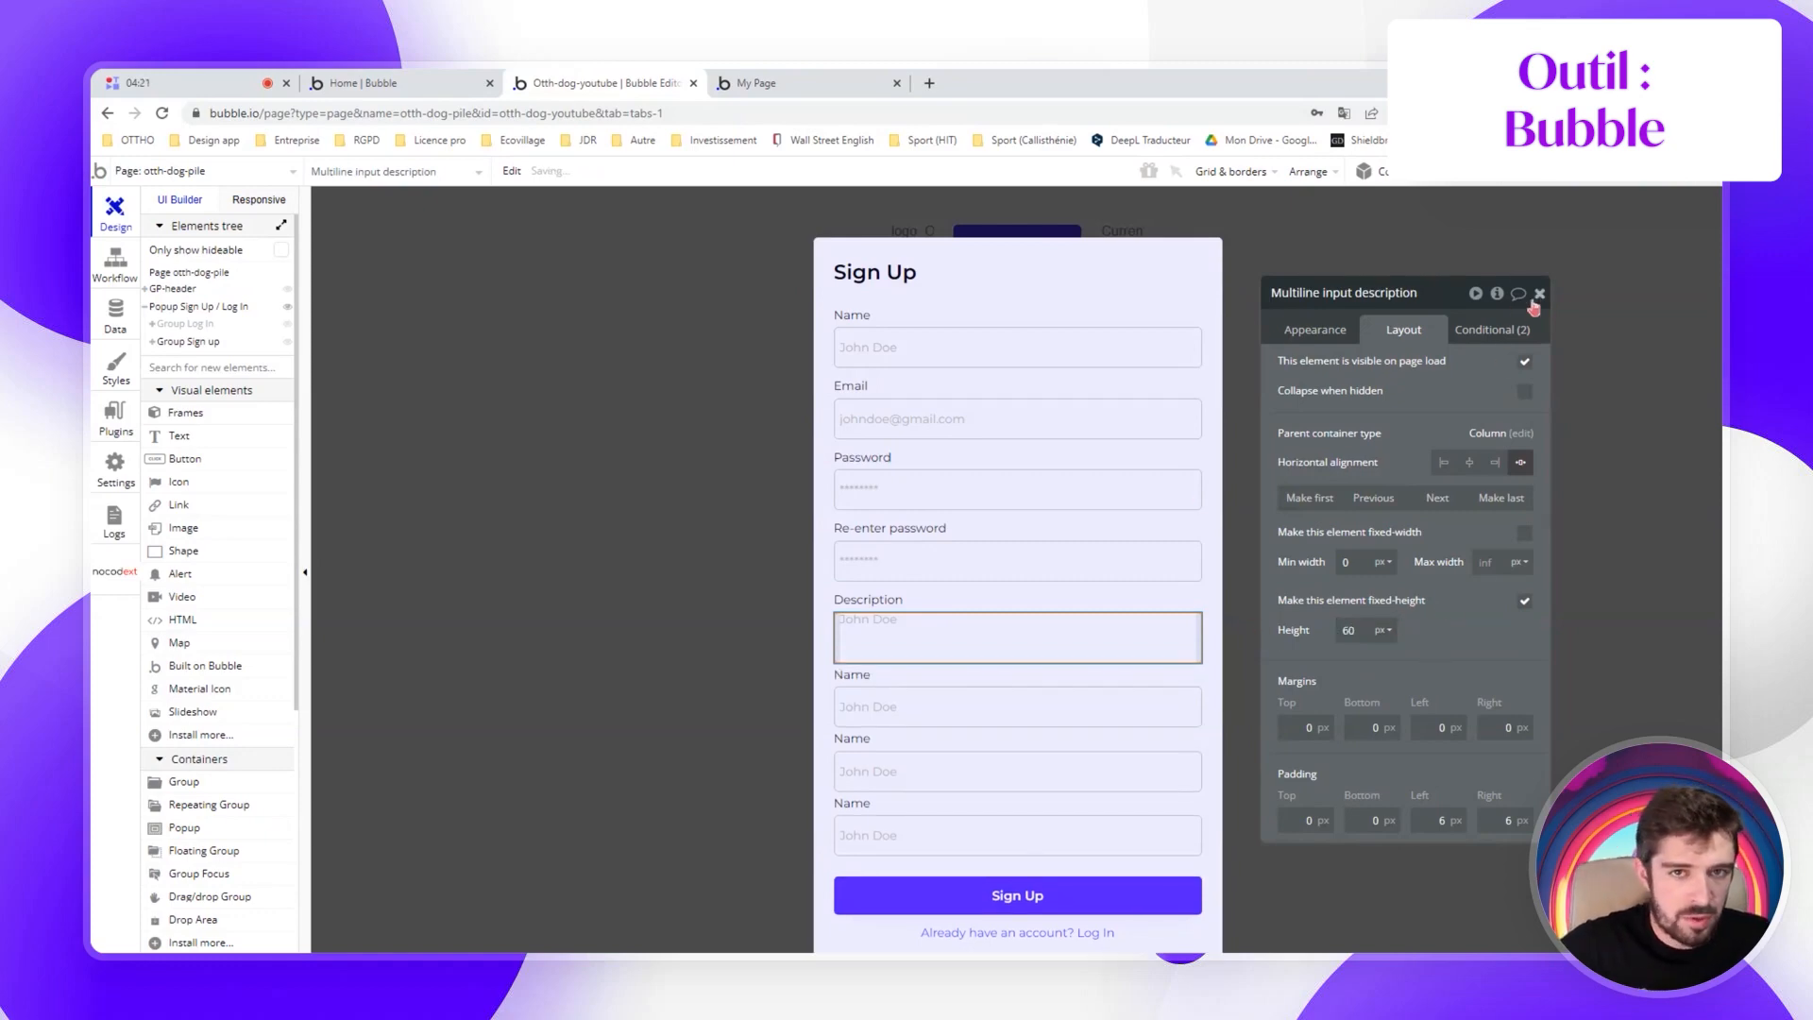
pyautogui.click(1301, 330)
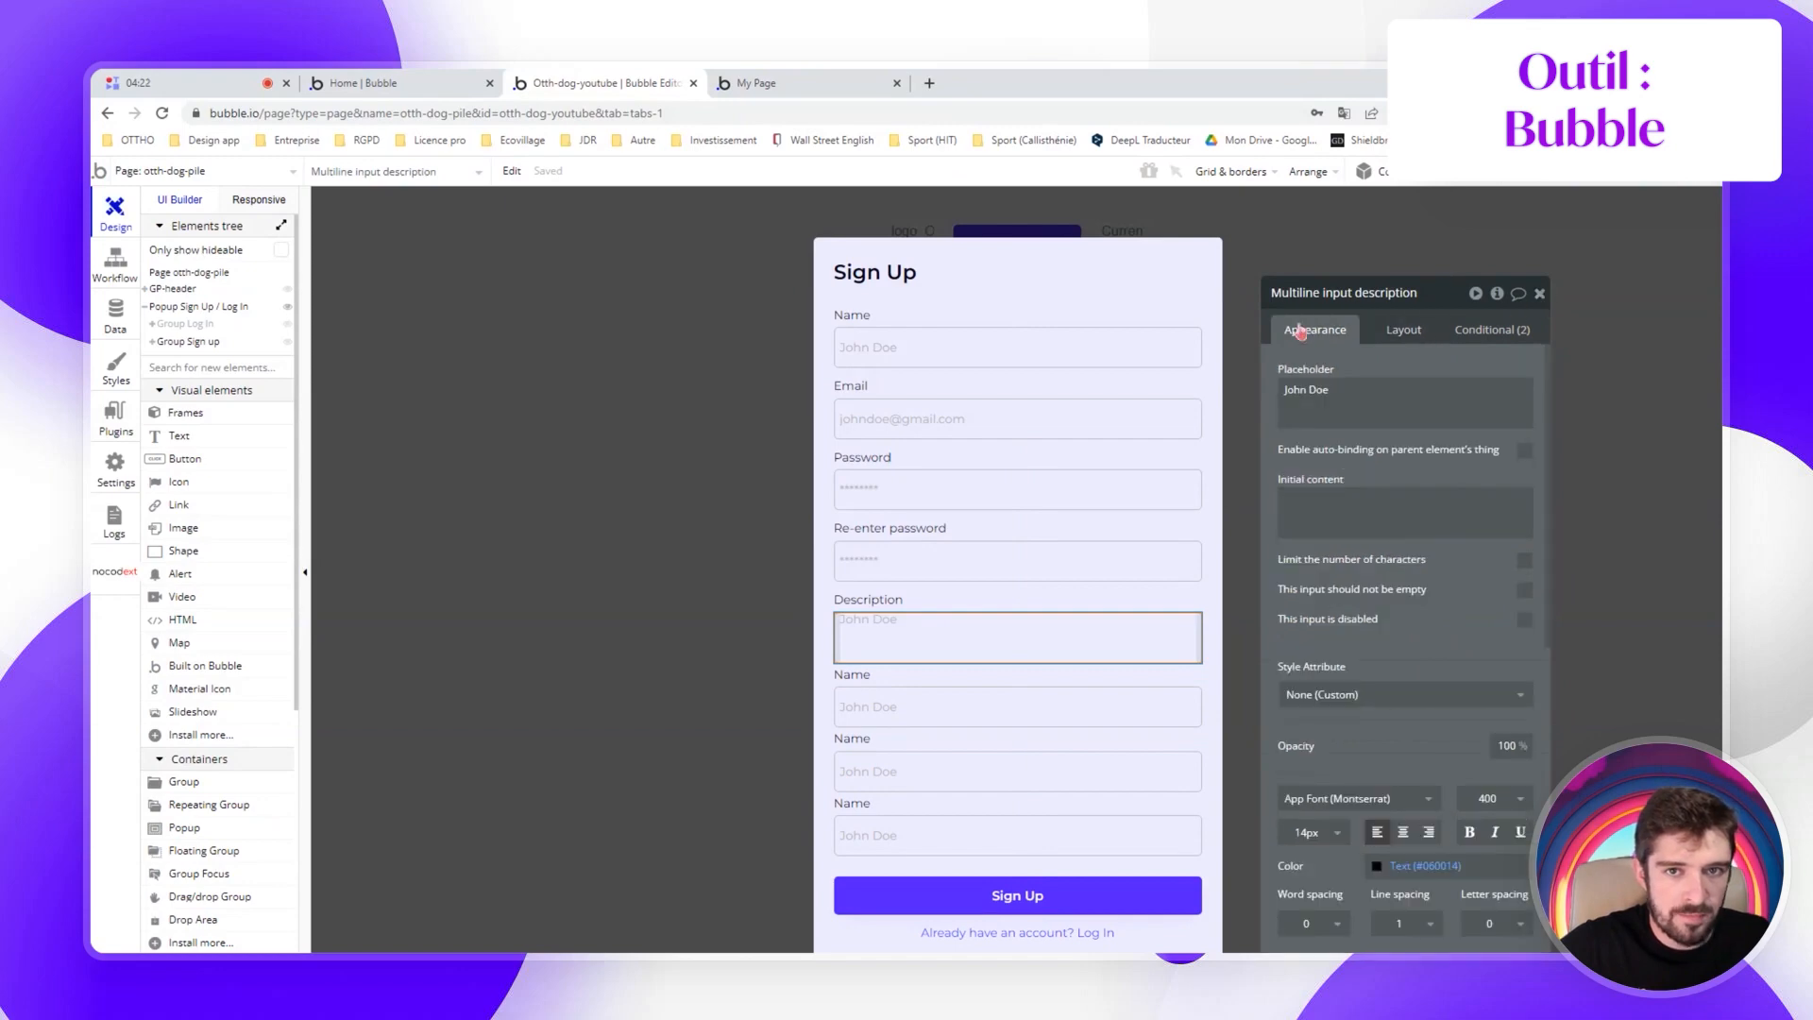
pyautogui.click(1540, 293)
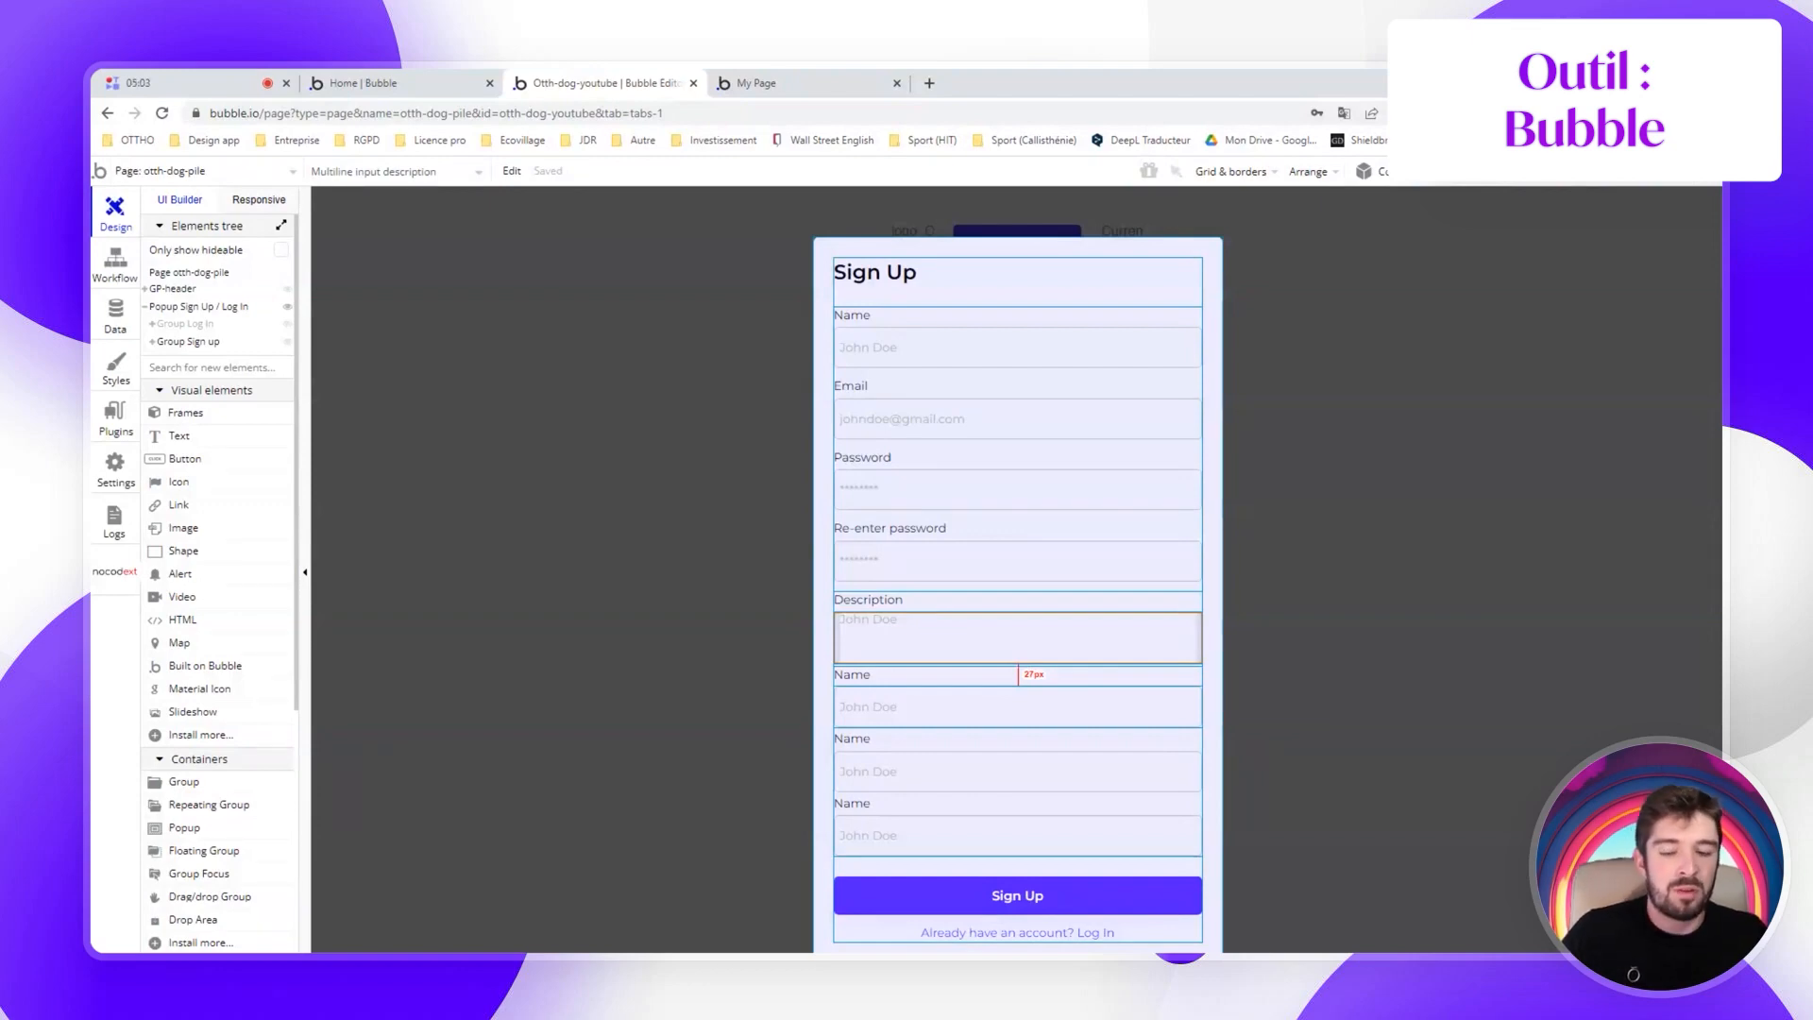
# Examine the installed Draggable Elements plugin and search the plugin library for "tinder", leaving it without installing anything
pyautogui.click(113, 425)
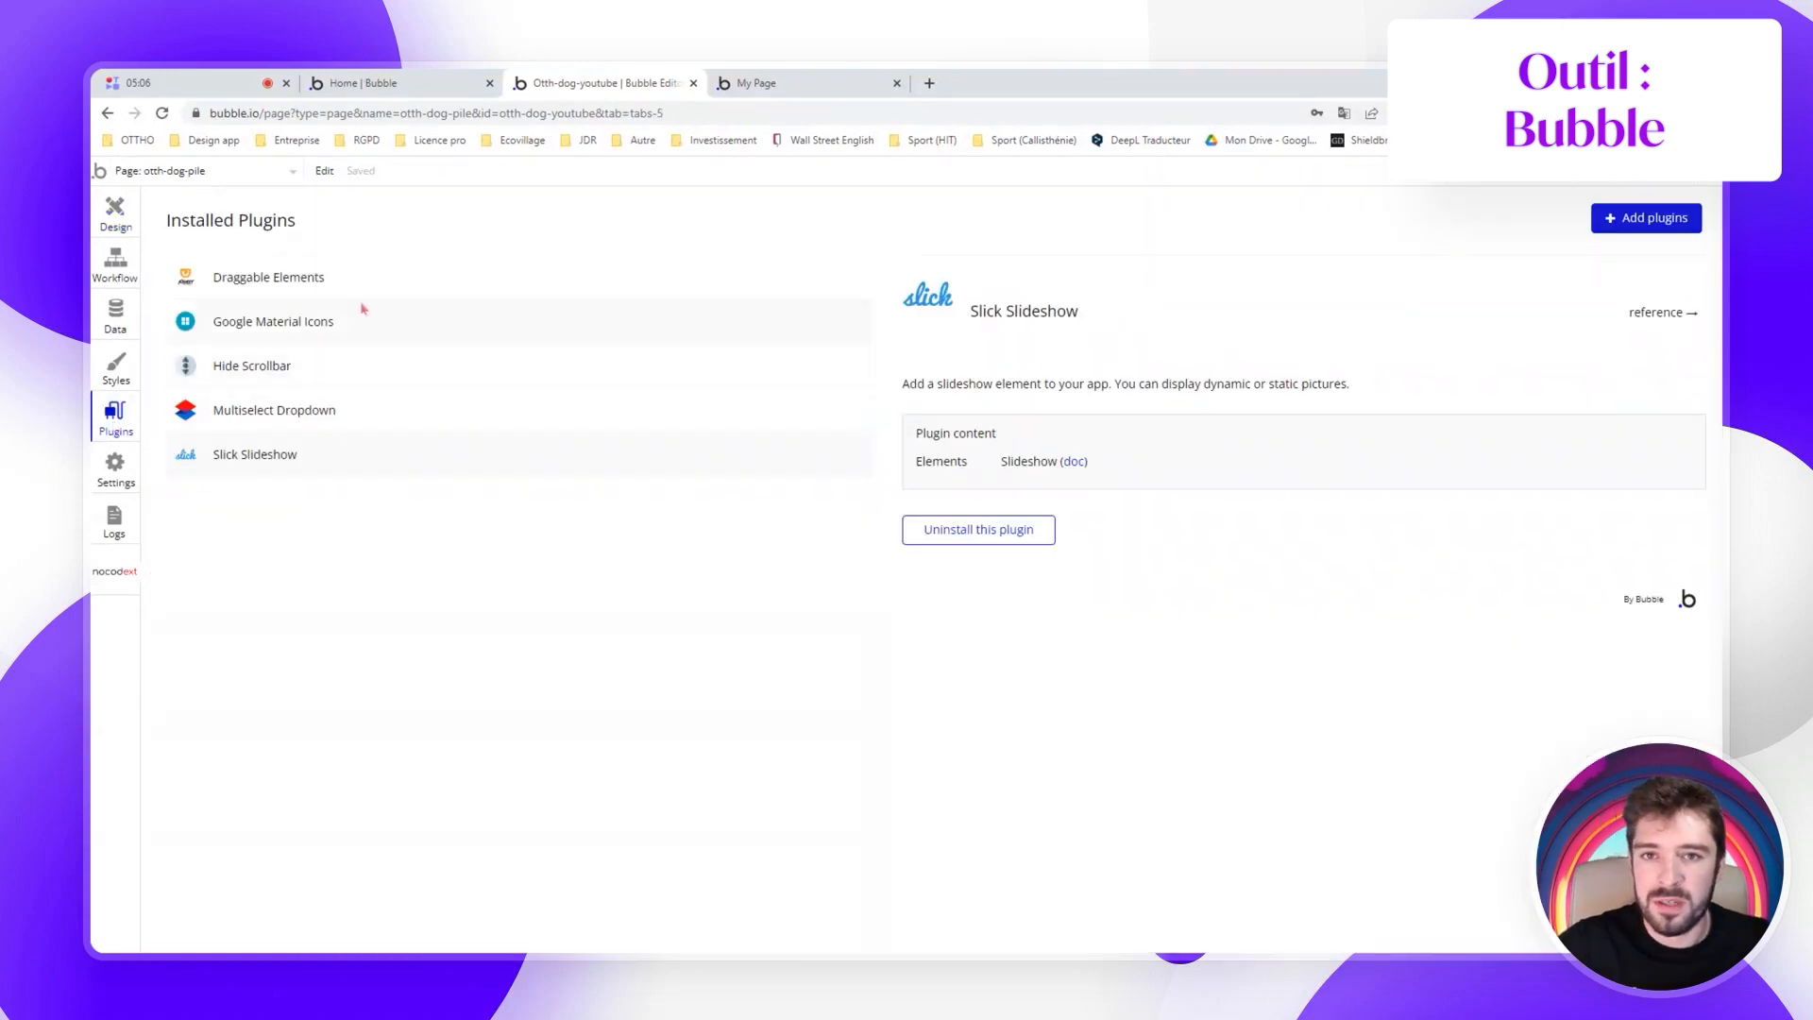
pyautogui.click(364, 278)
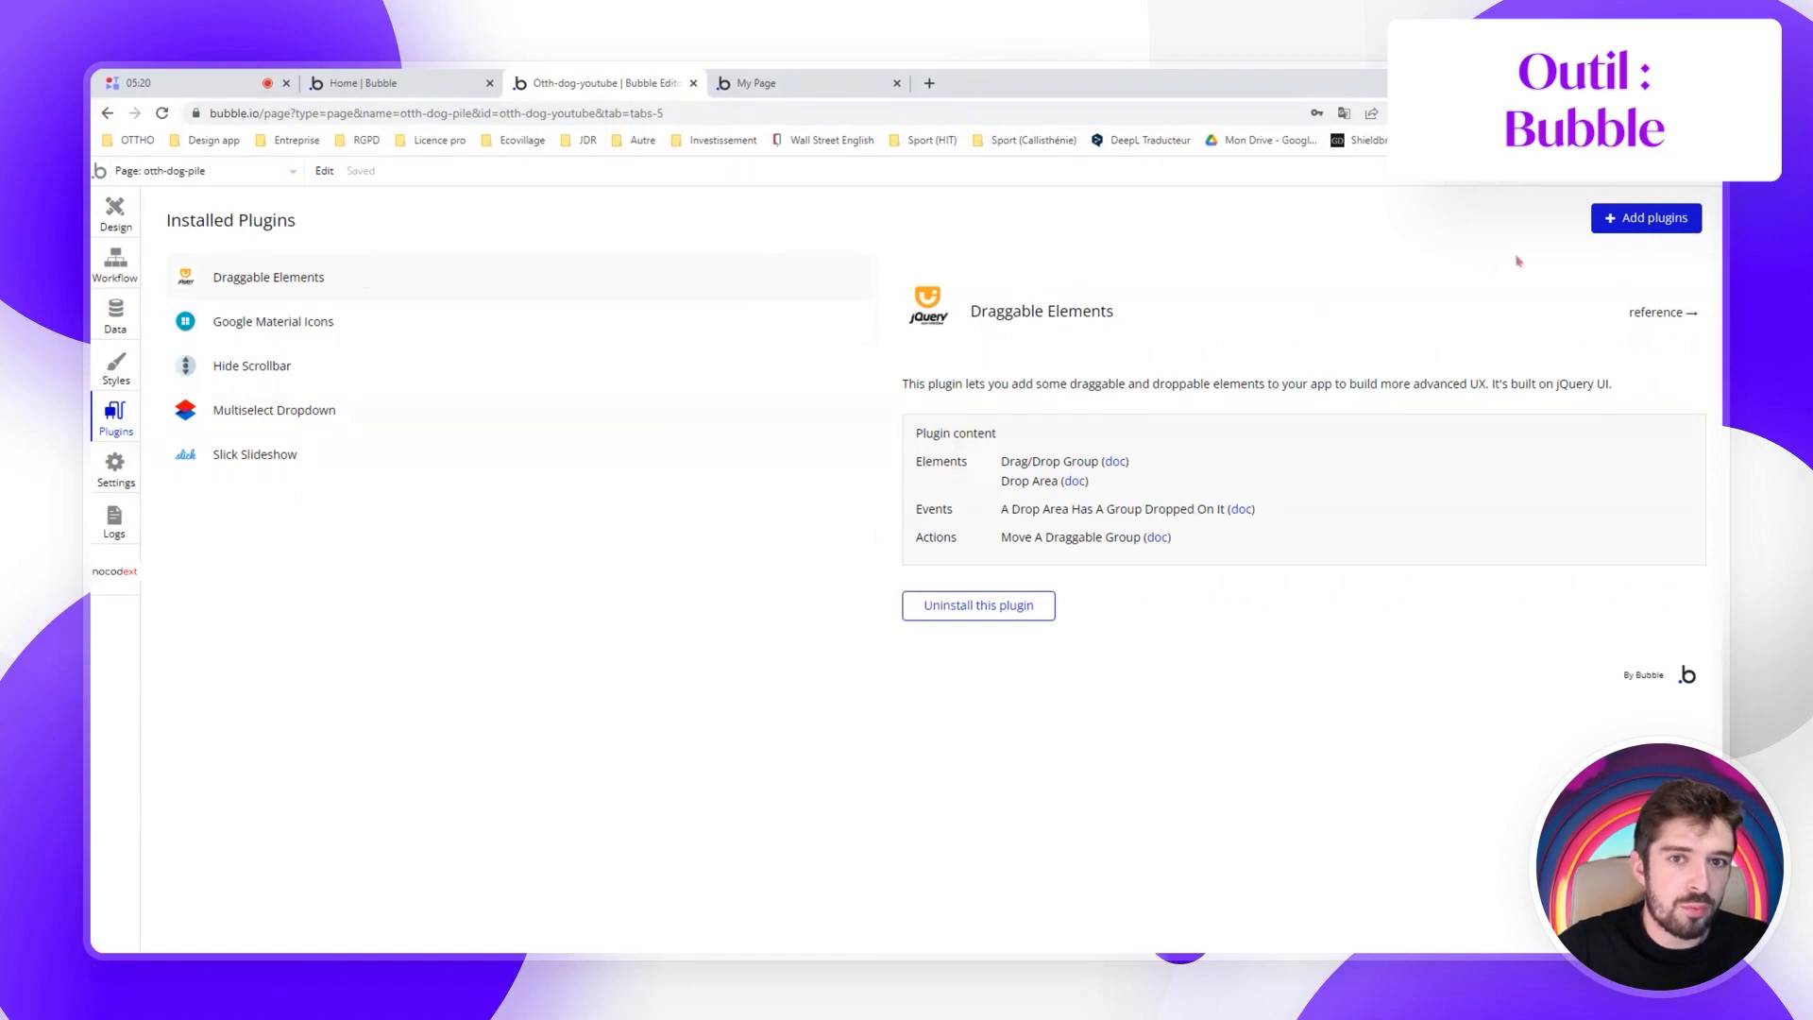
pyautogui.click(1637, 218)
pyautogui.write('tinder')
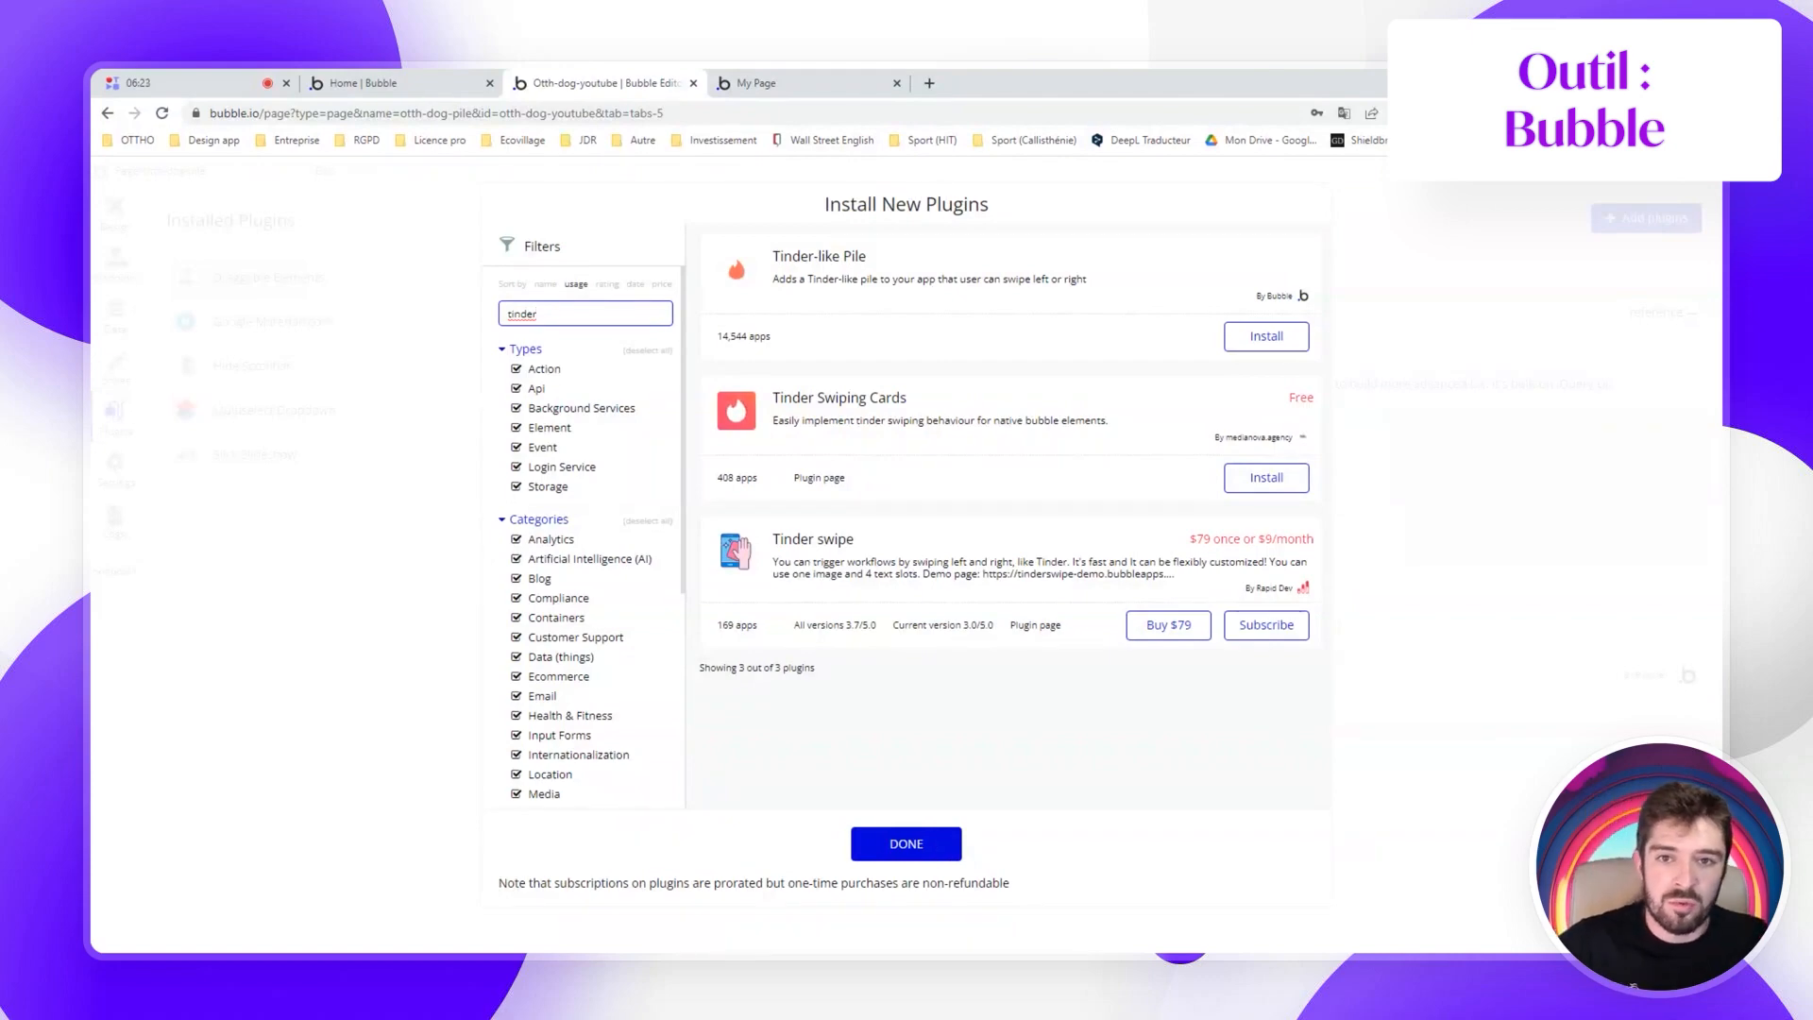
pyautogui.click(908, 843)
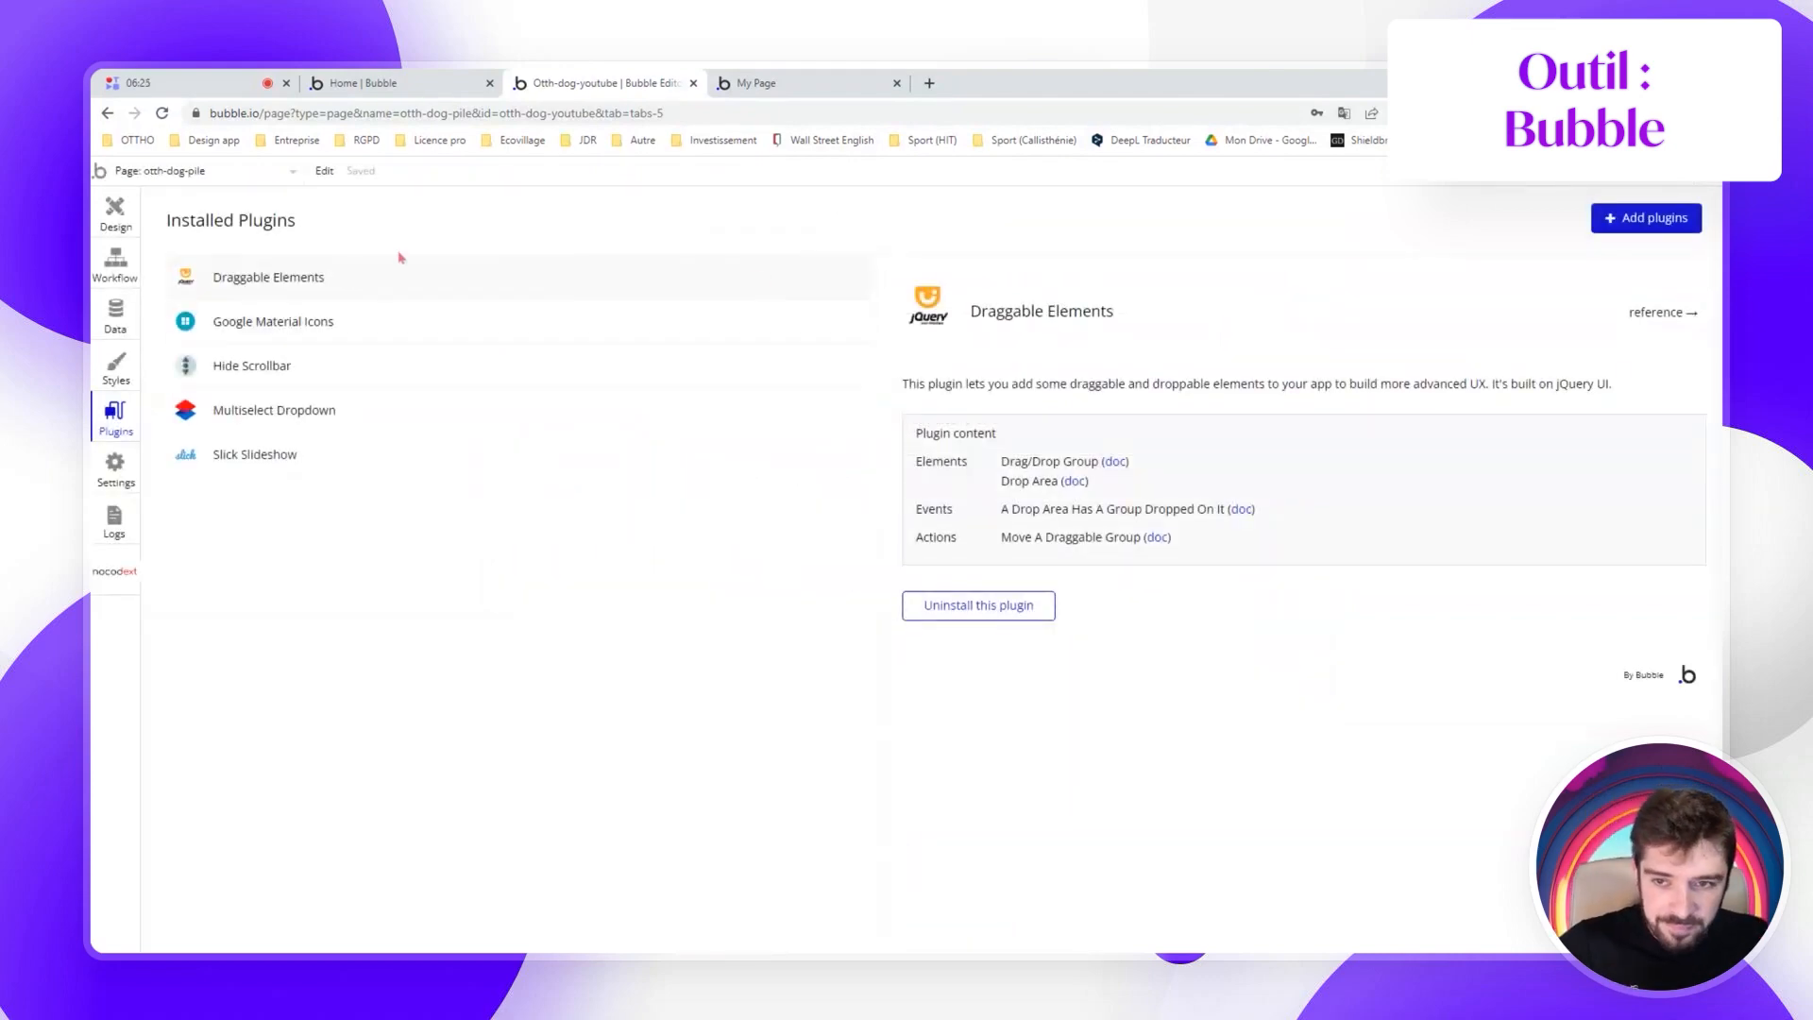
# Review the details of the installed Google Material Icons, Hide Scrollbar, Multiselect Dropdown and Slick Slideshow plugins
pyautogui.click(282, 330)
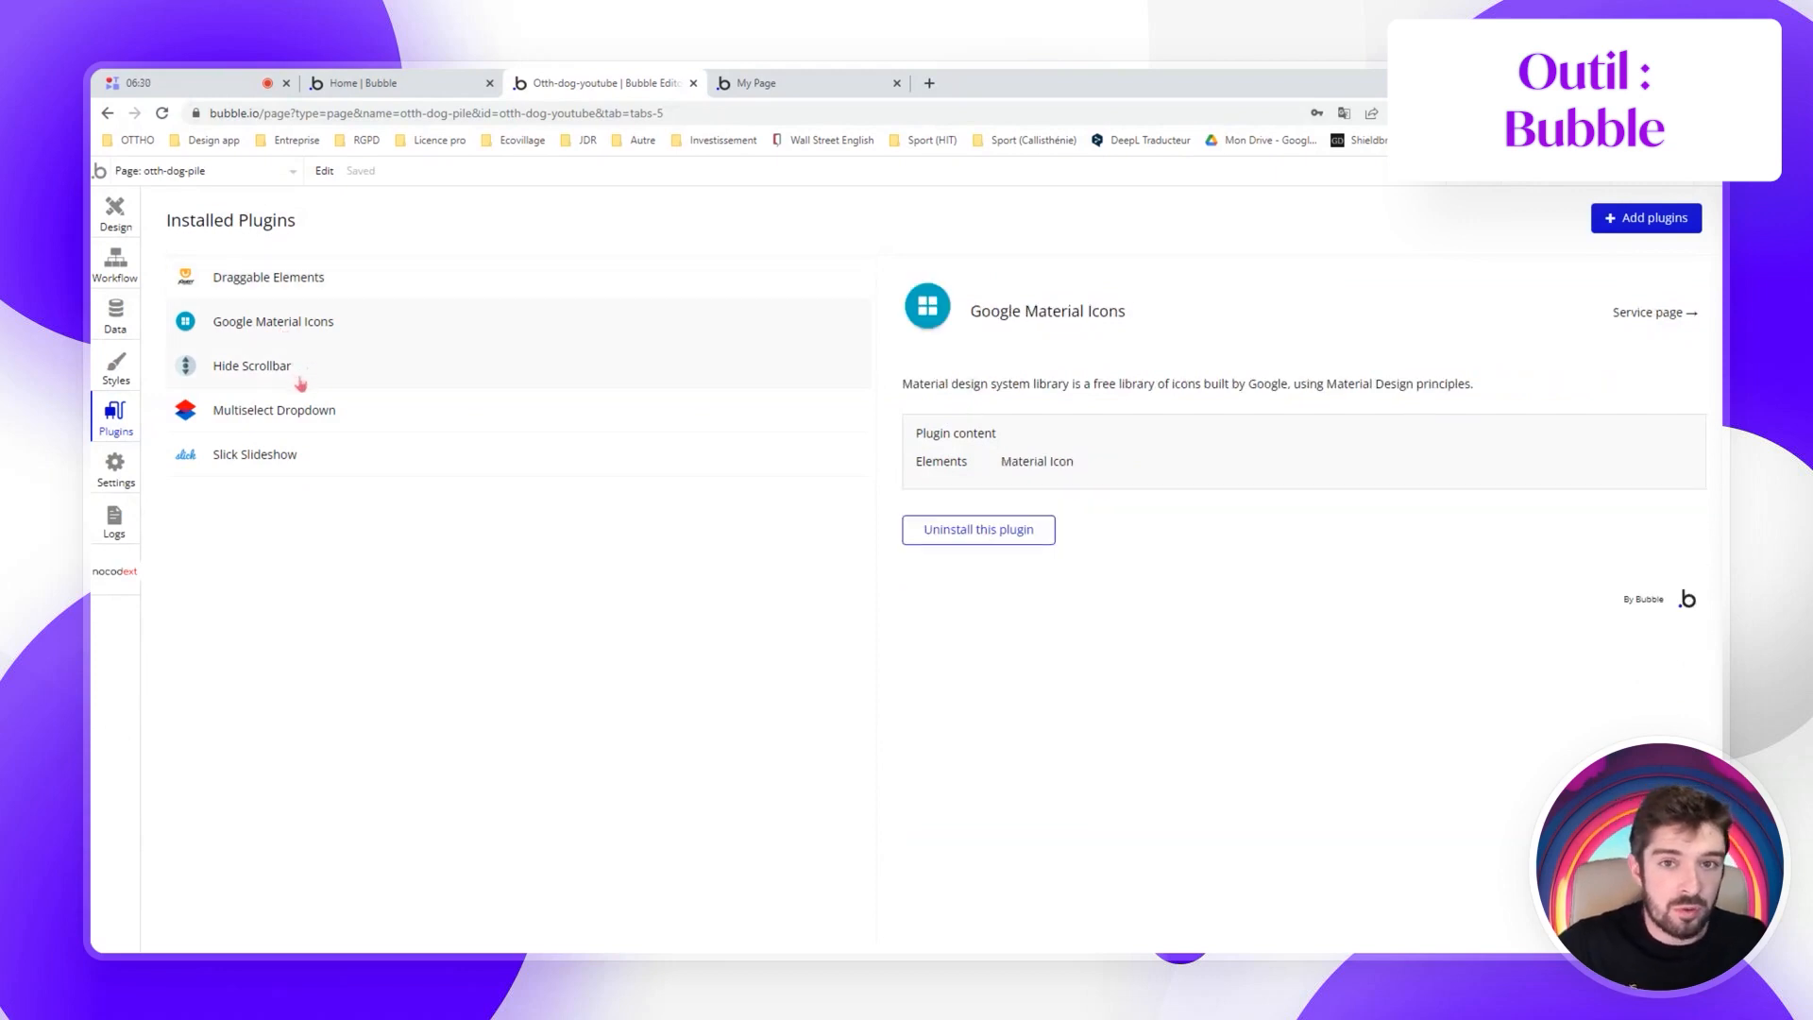
pyautogui.click(283, 370)
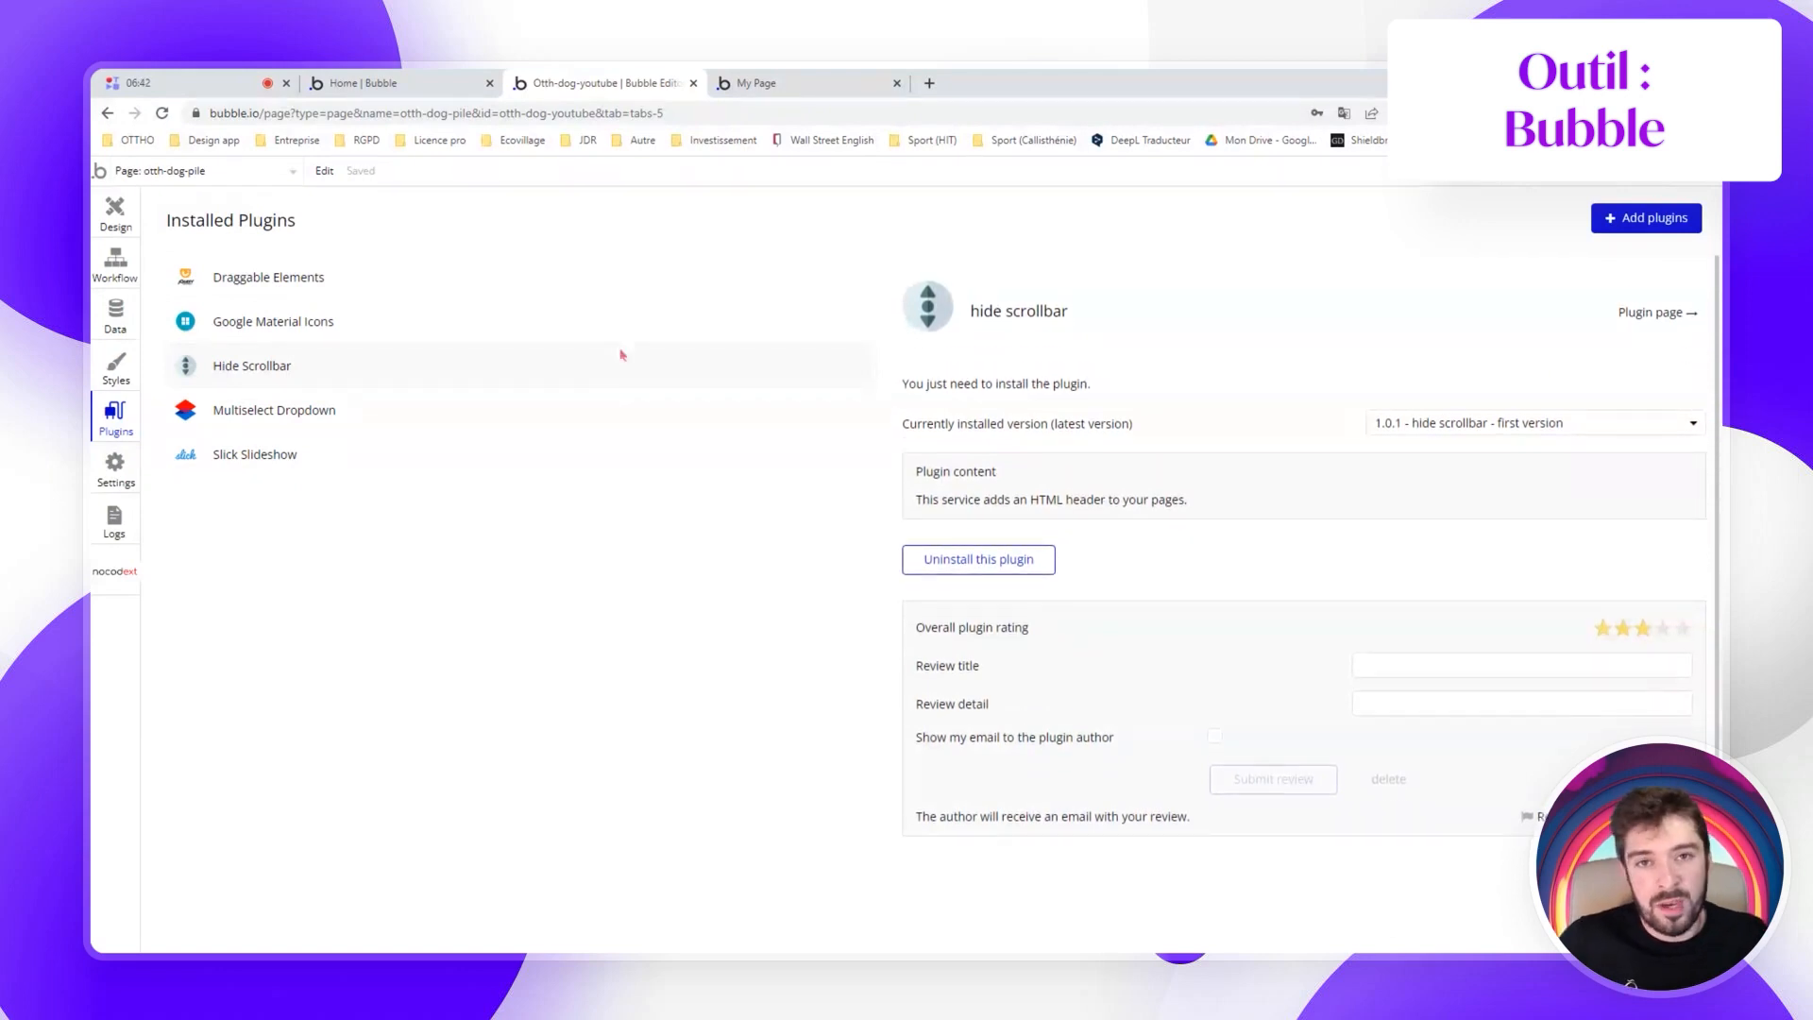
pyautogui.click(236, 420)
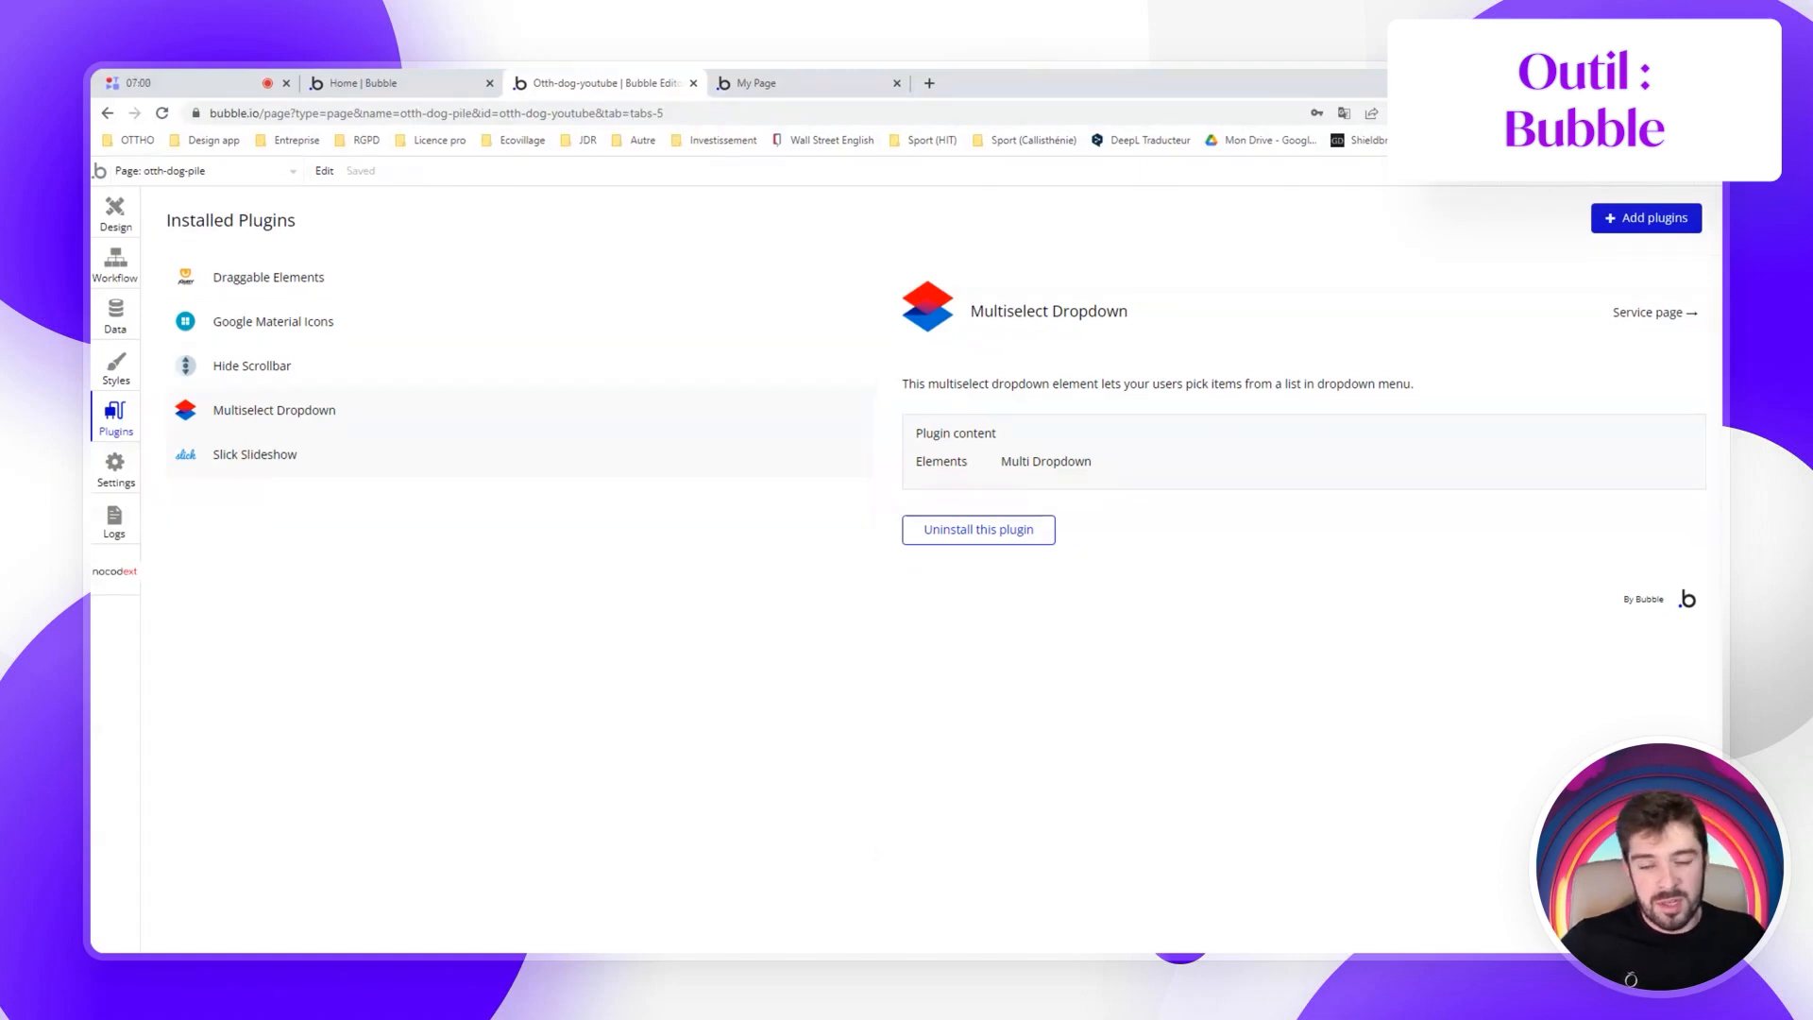
pyautogui.click(238, 463)
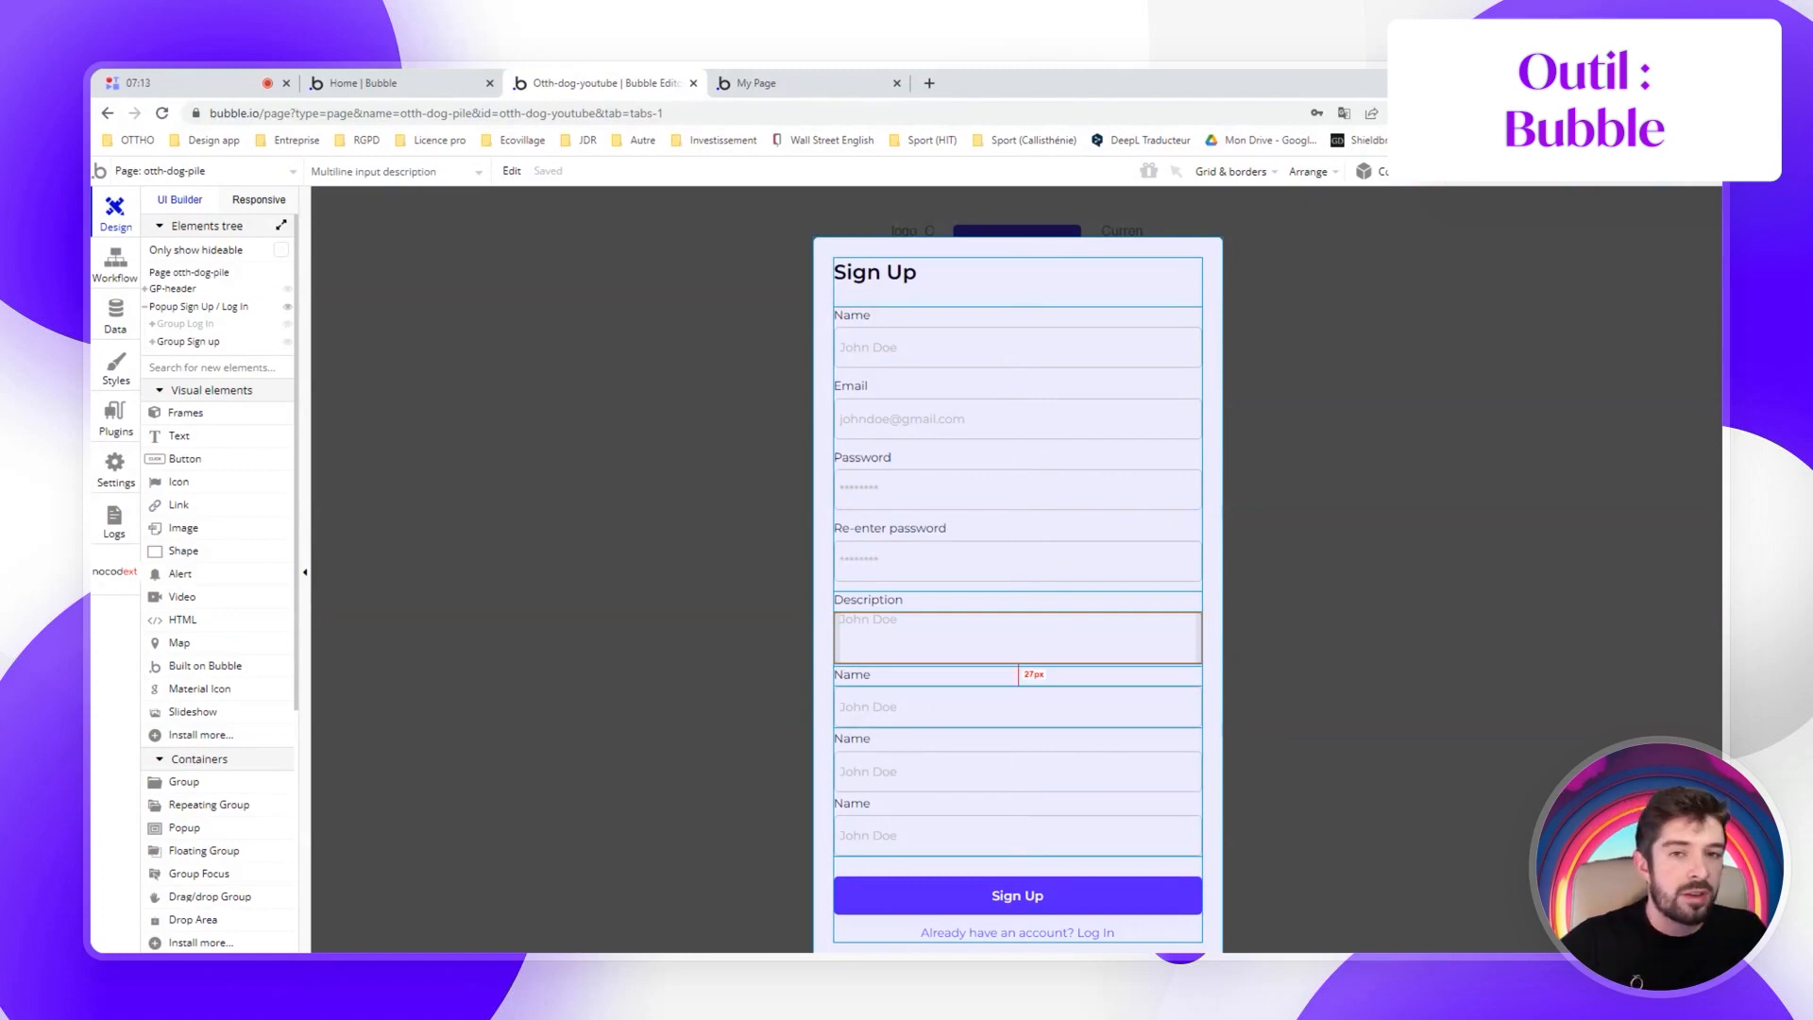
# Replace the input of the first Name field below Description with a Multi dropdown element
pyautogui.doubleClick(936, 708)
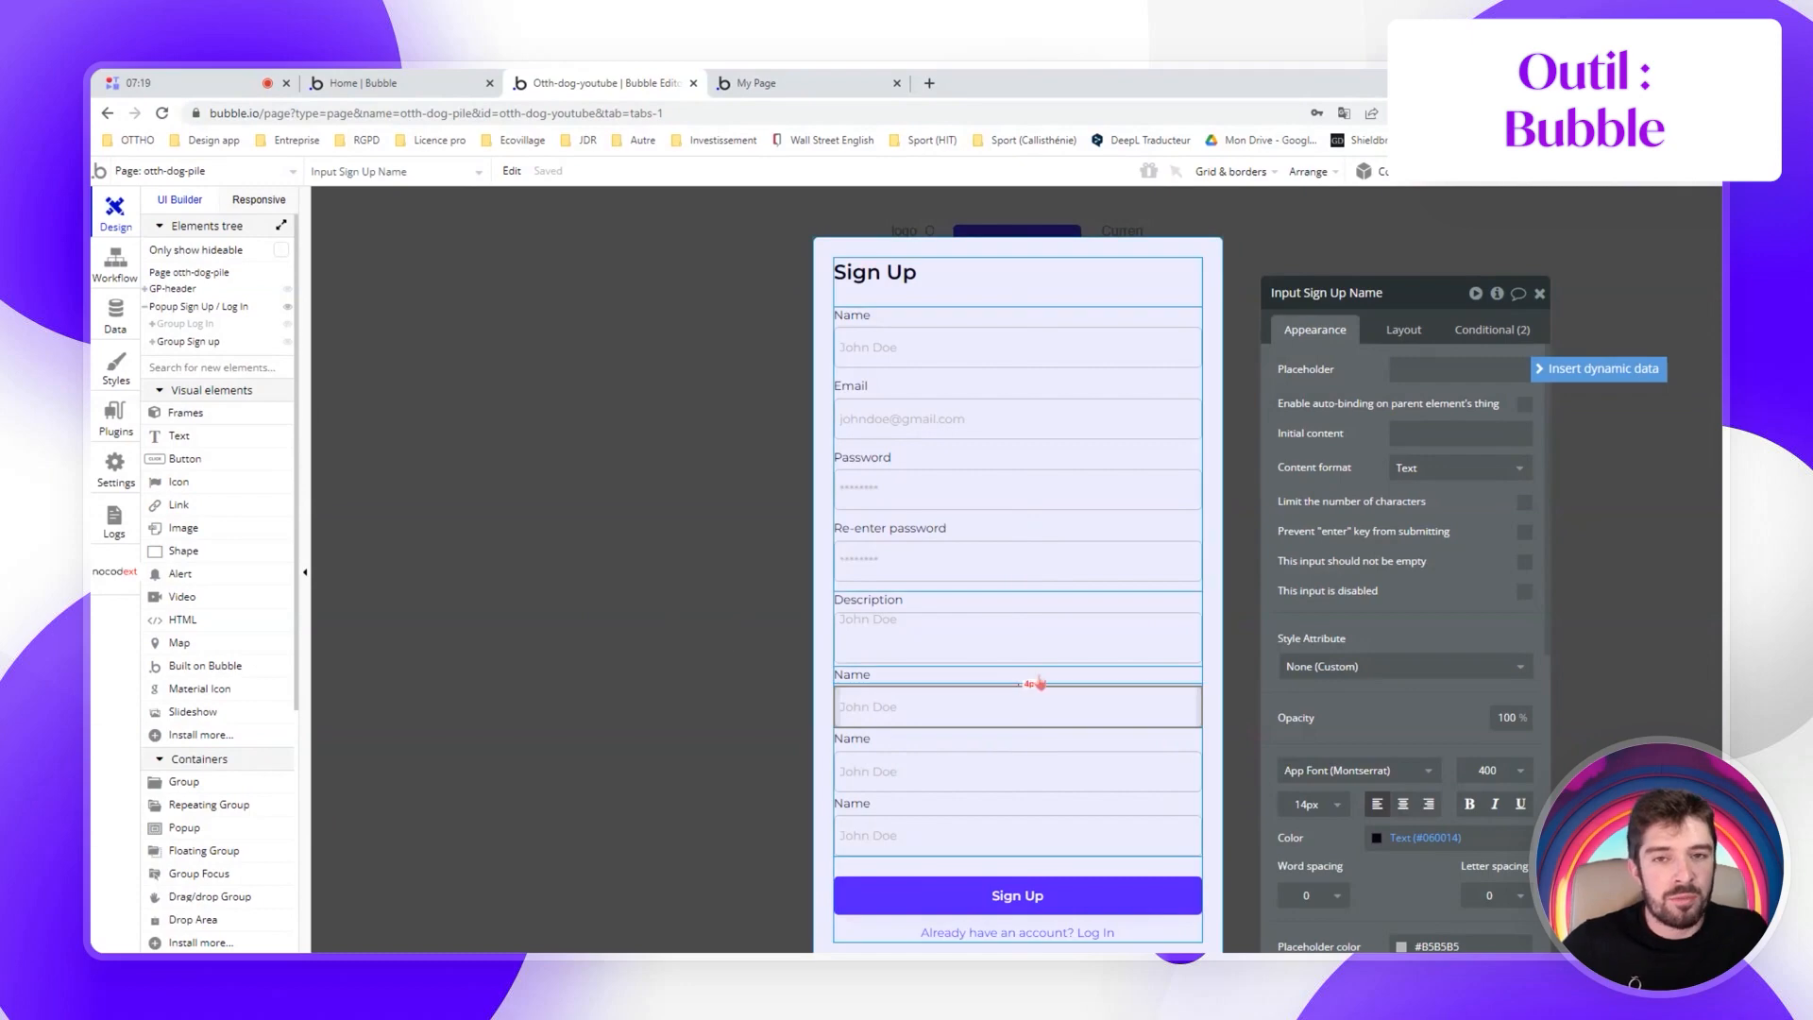
pyautogui.write('John Doe')
pyautogui.rightClick(961, 708)
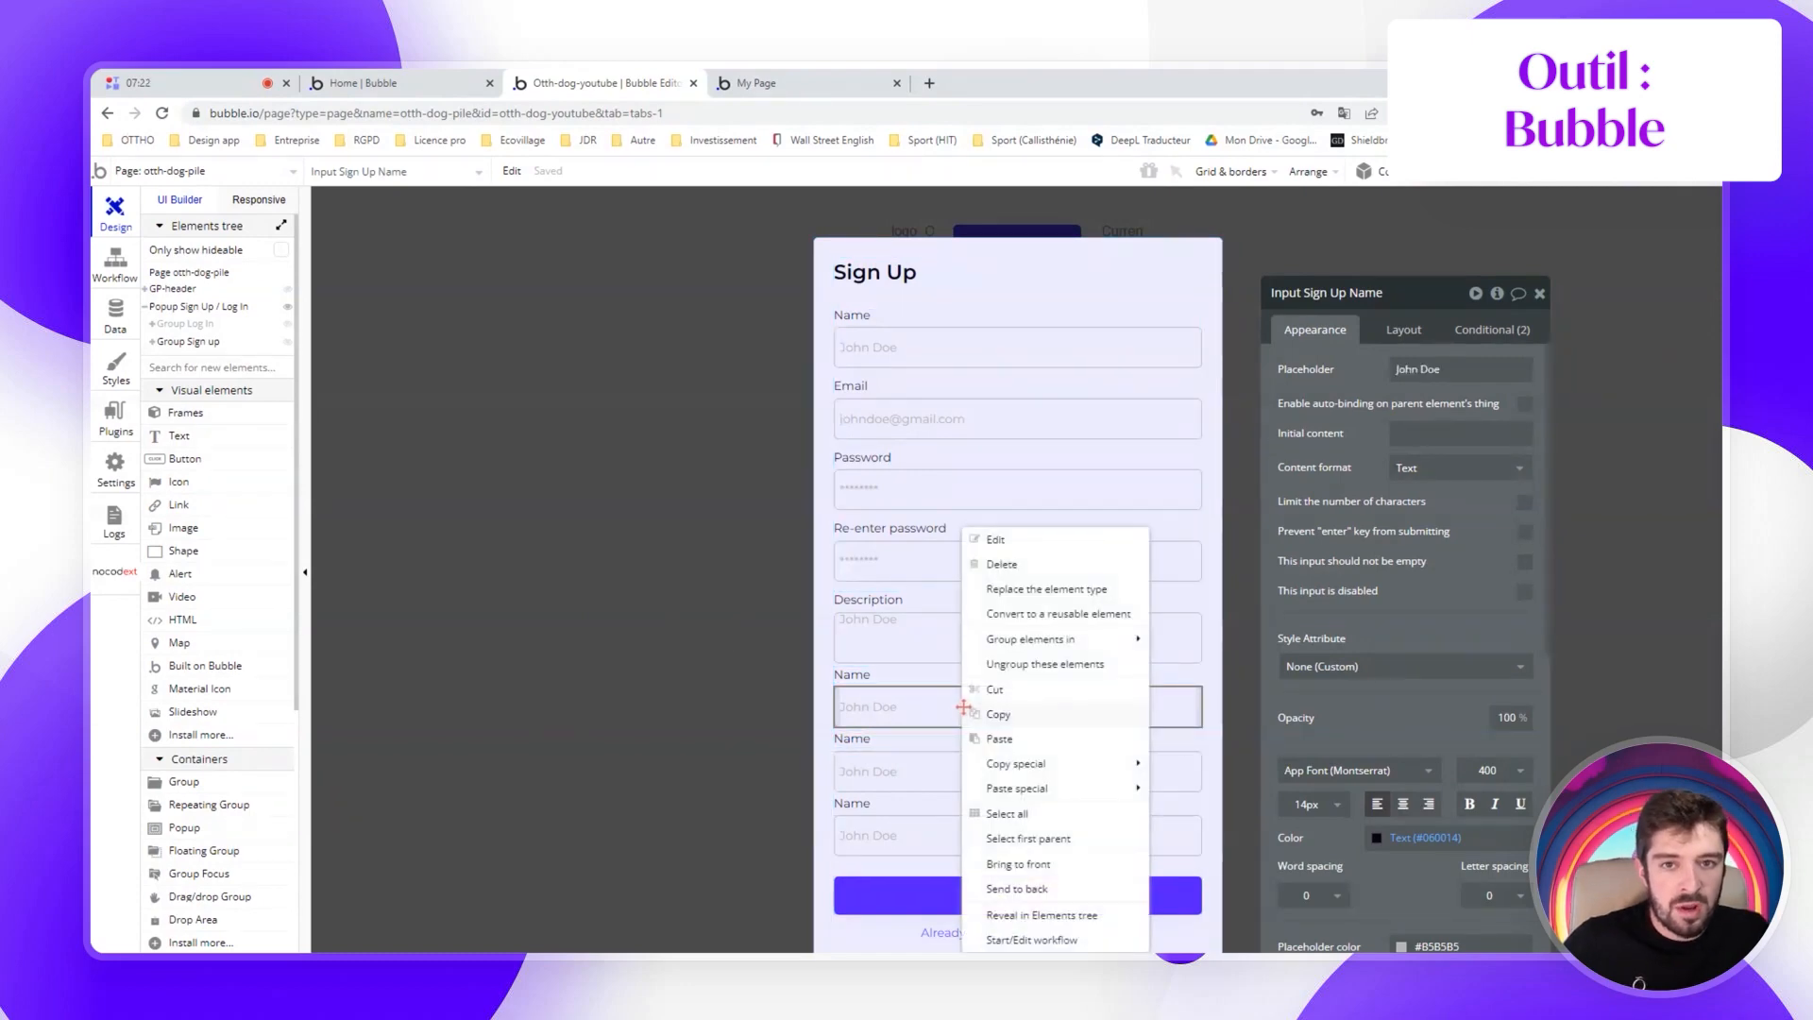
pyautogui.click(1030, 591)
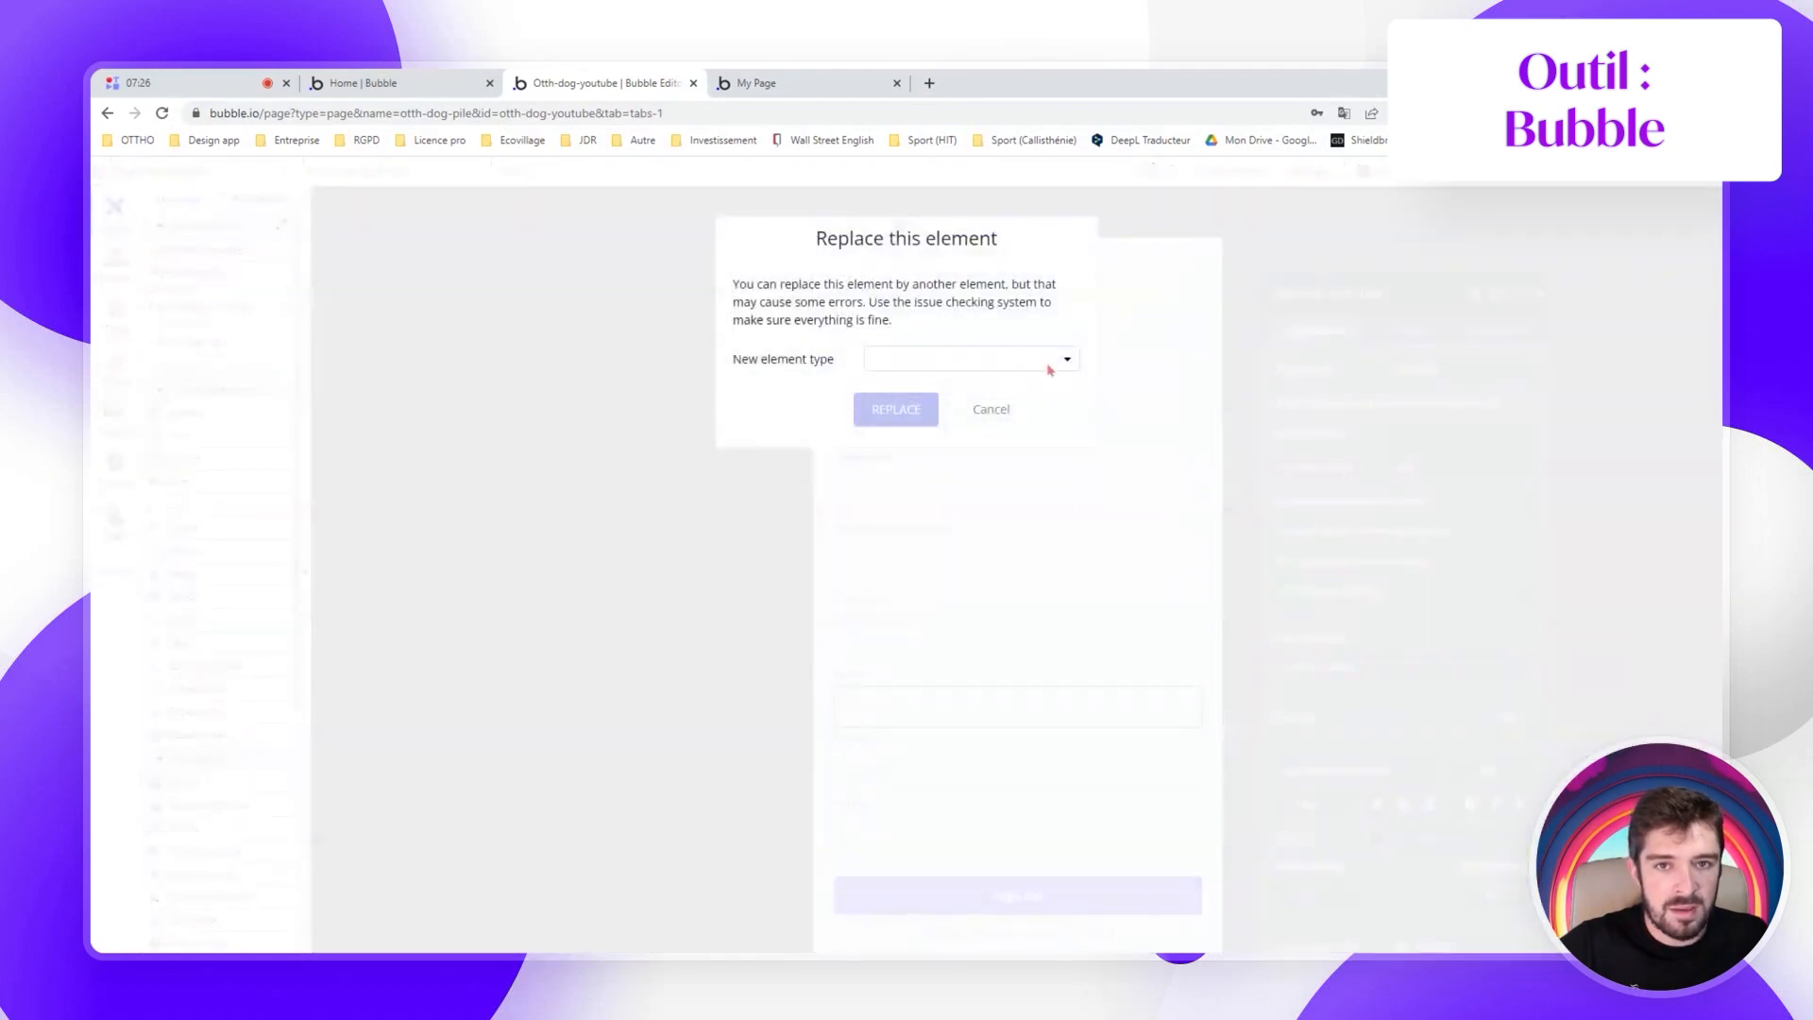
pyautogui.click(936, 361)
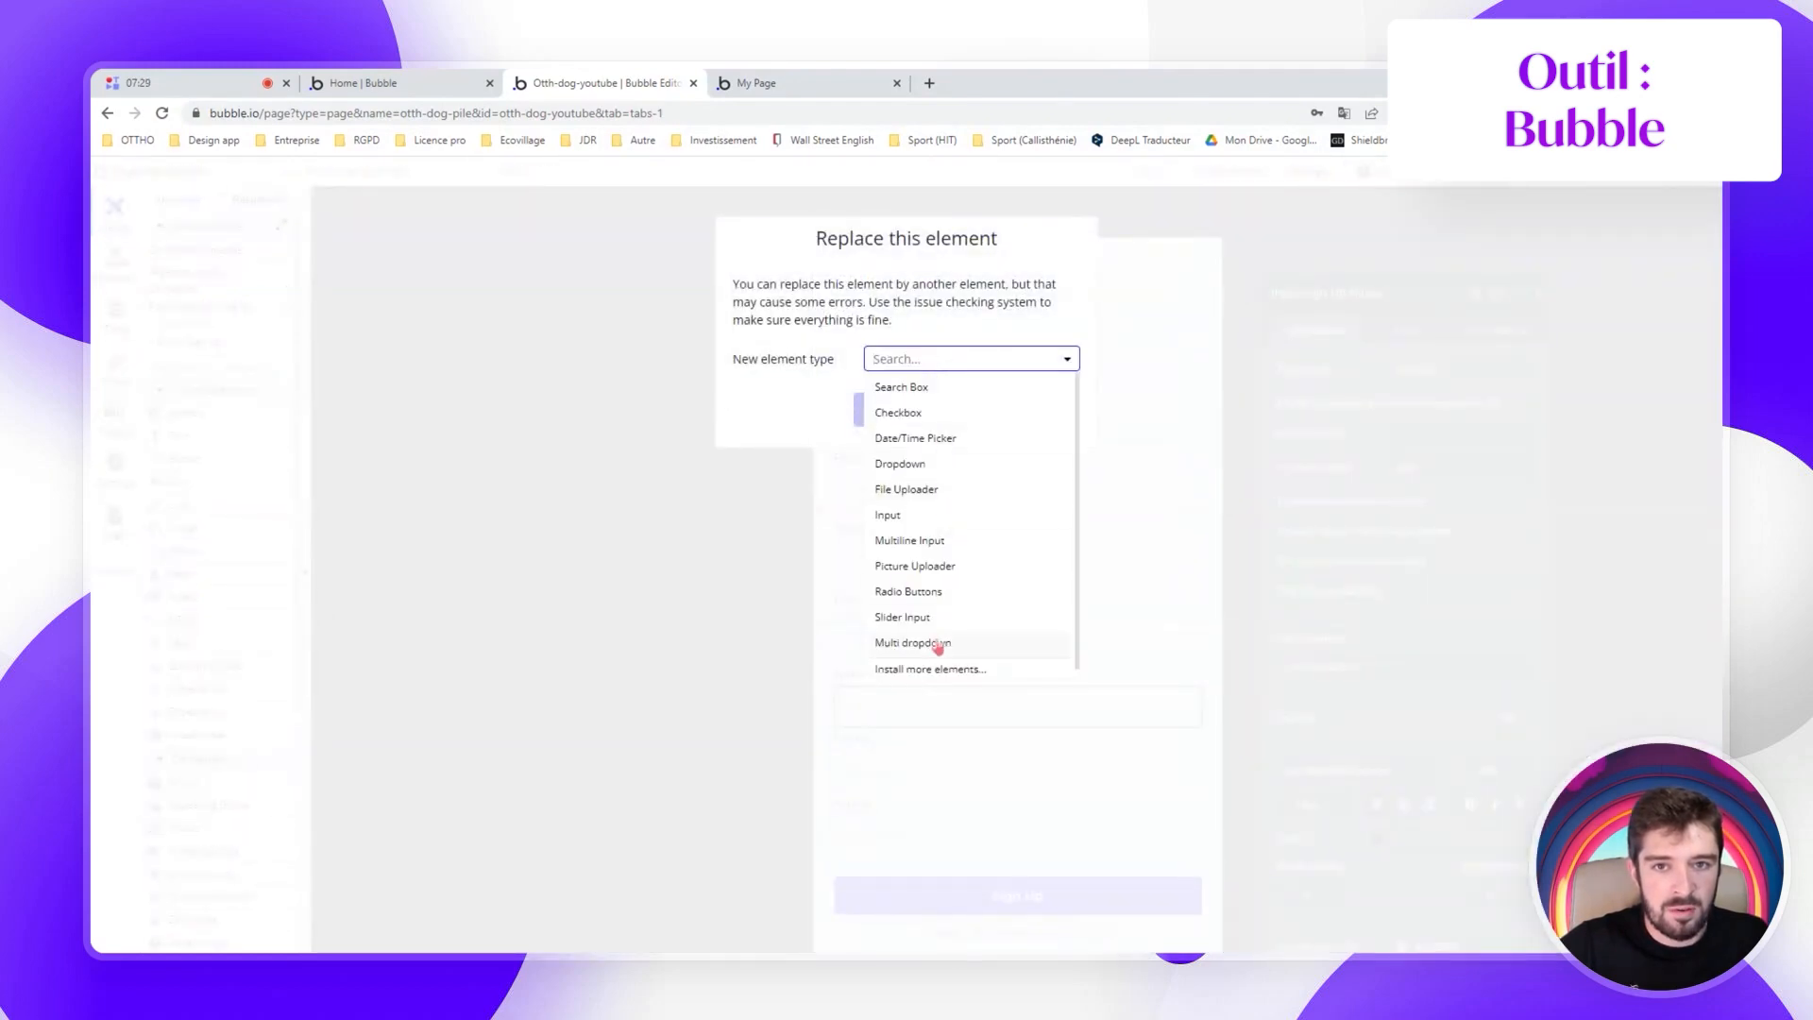
pyautogui.click(916, 644)
pyautogui.click(897, 412)
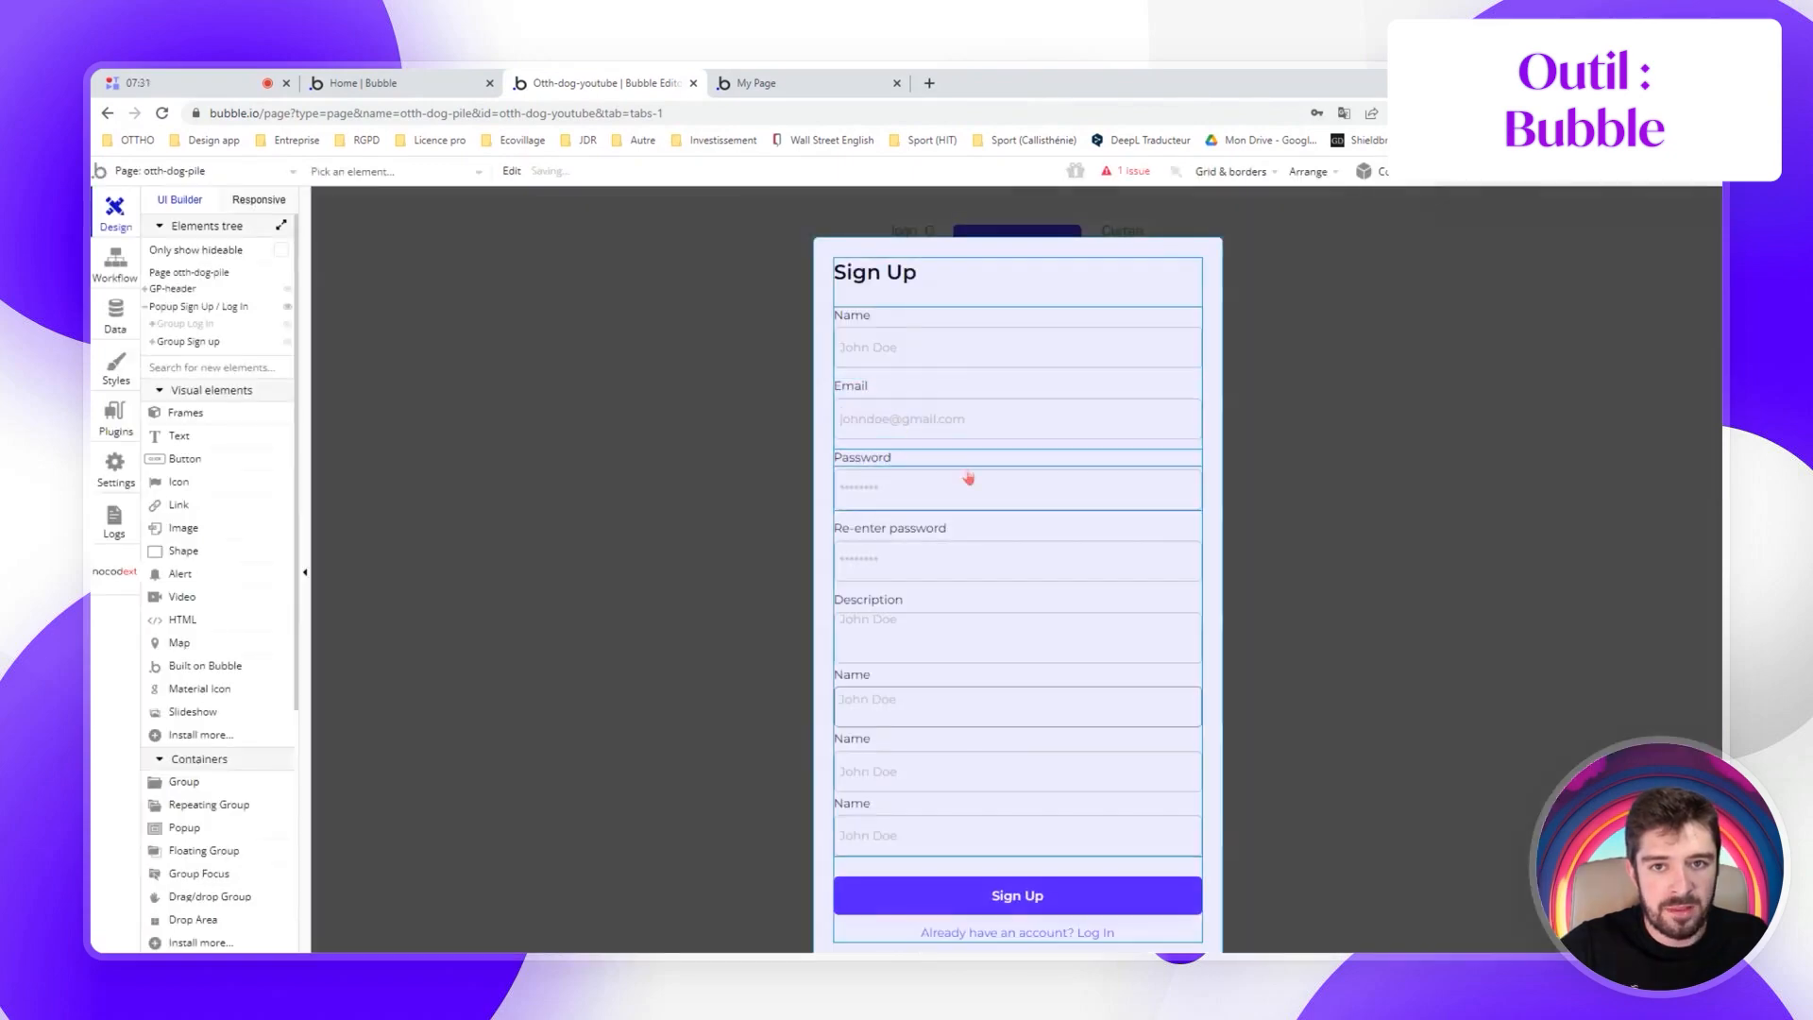
# Rename the new multi dropdown below the Description field to "Multi dropdown passions"
pyautogui.doubleClick(872, 708)
pyautogui.click(1404, 295)
pyautogui.hotkey('ctrl', 'a')
pyautogui.write('M')
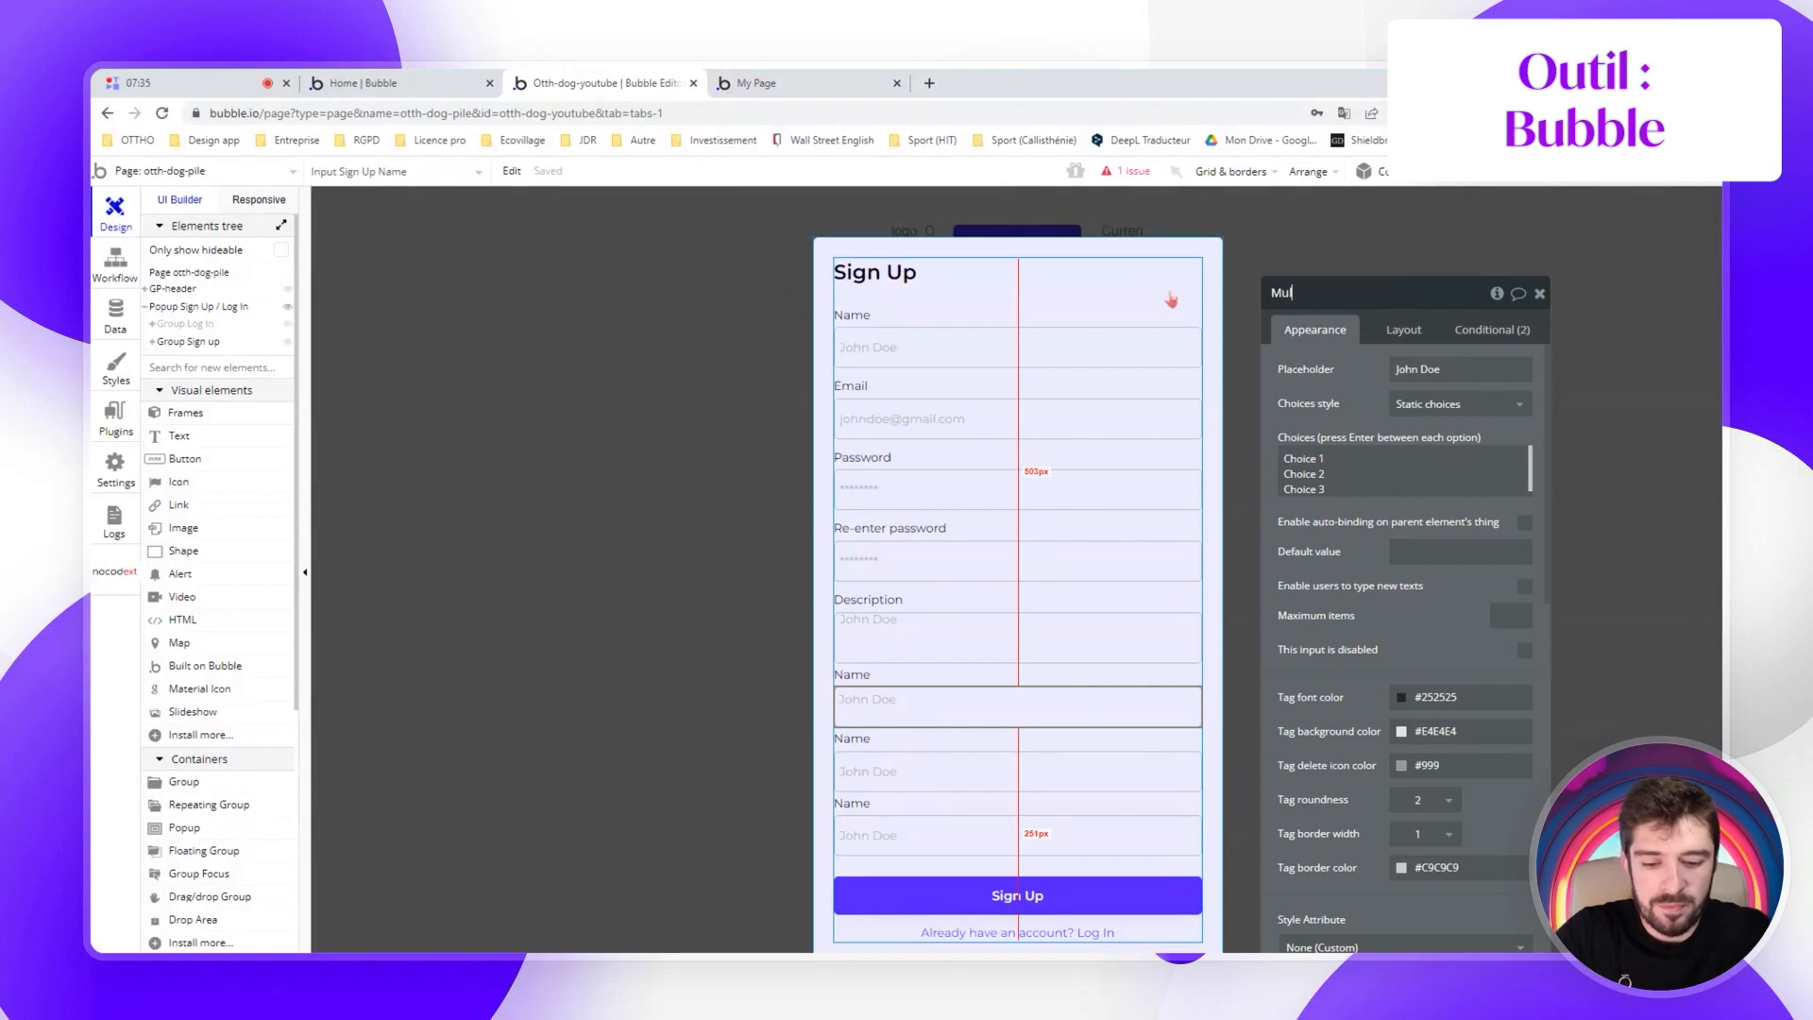
pyautogui.write('ulti dropdown passions')
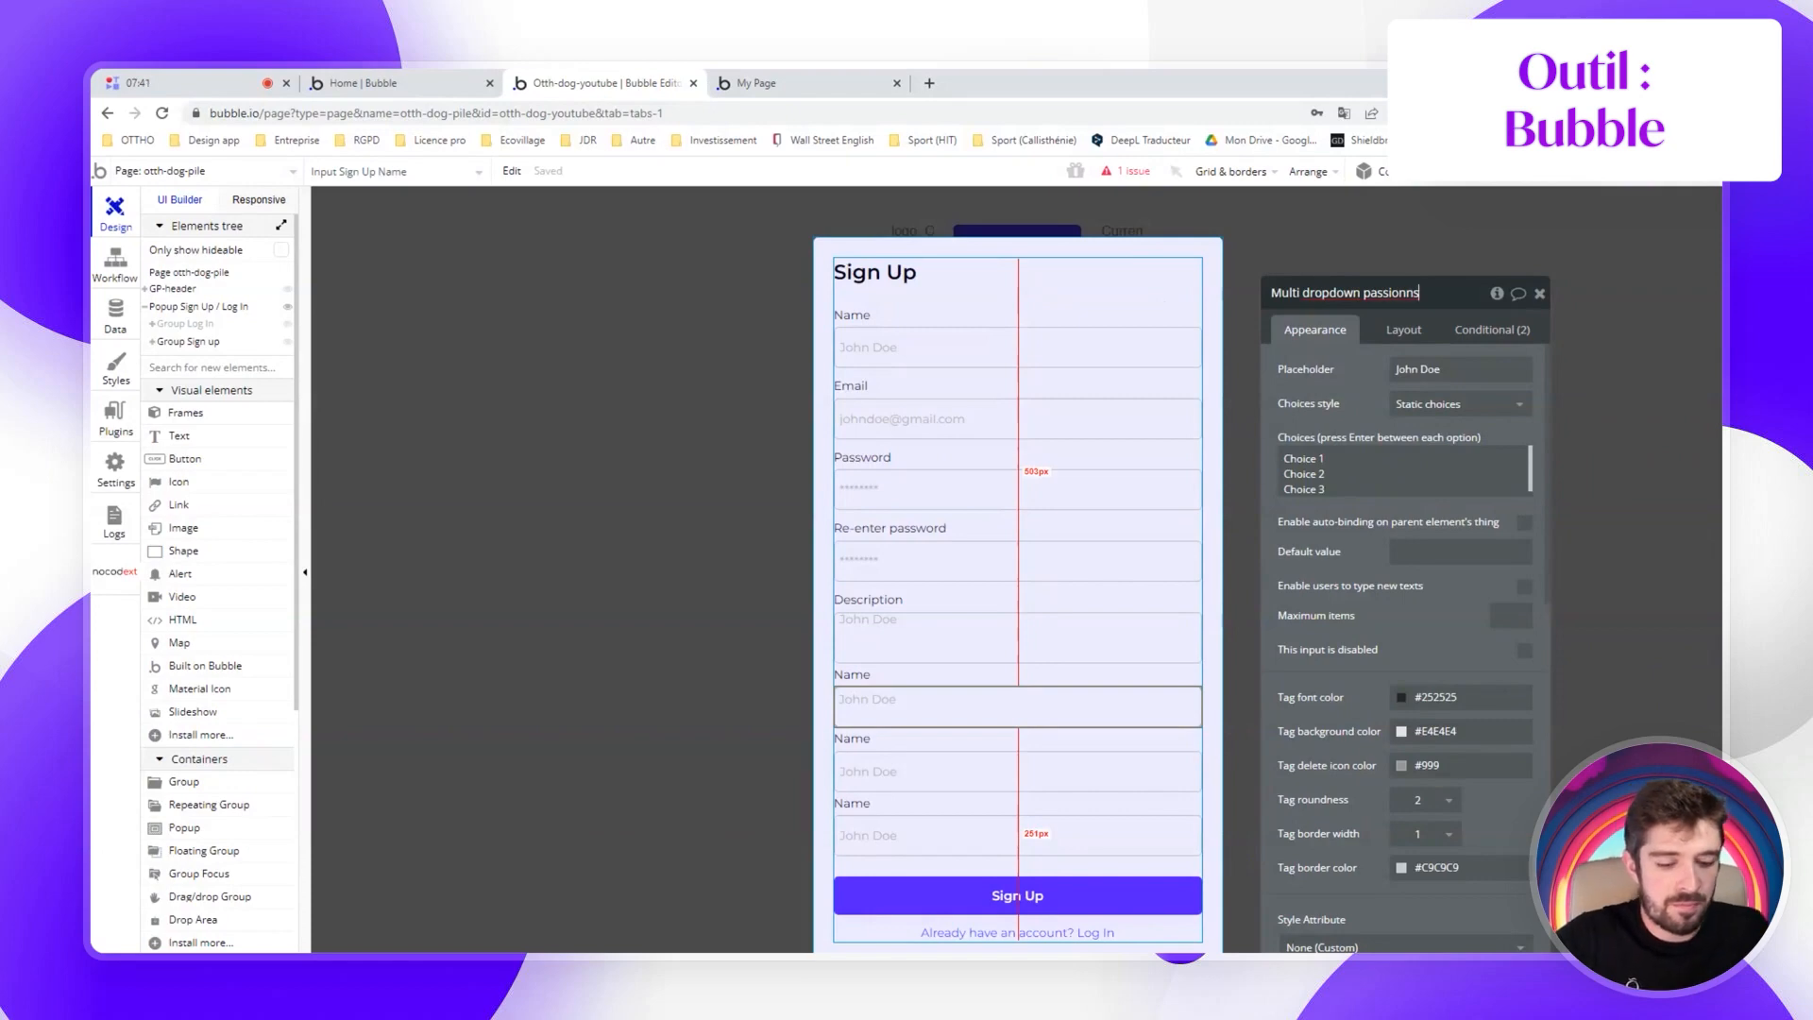
# Switch the passions dropdown to dynamic choices of type OS_Passion
pyautogui.click(1467, 404)
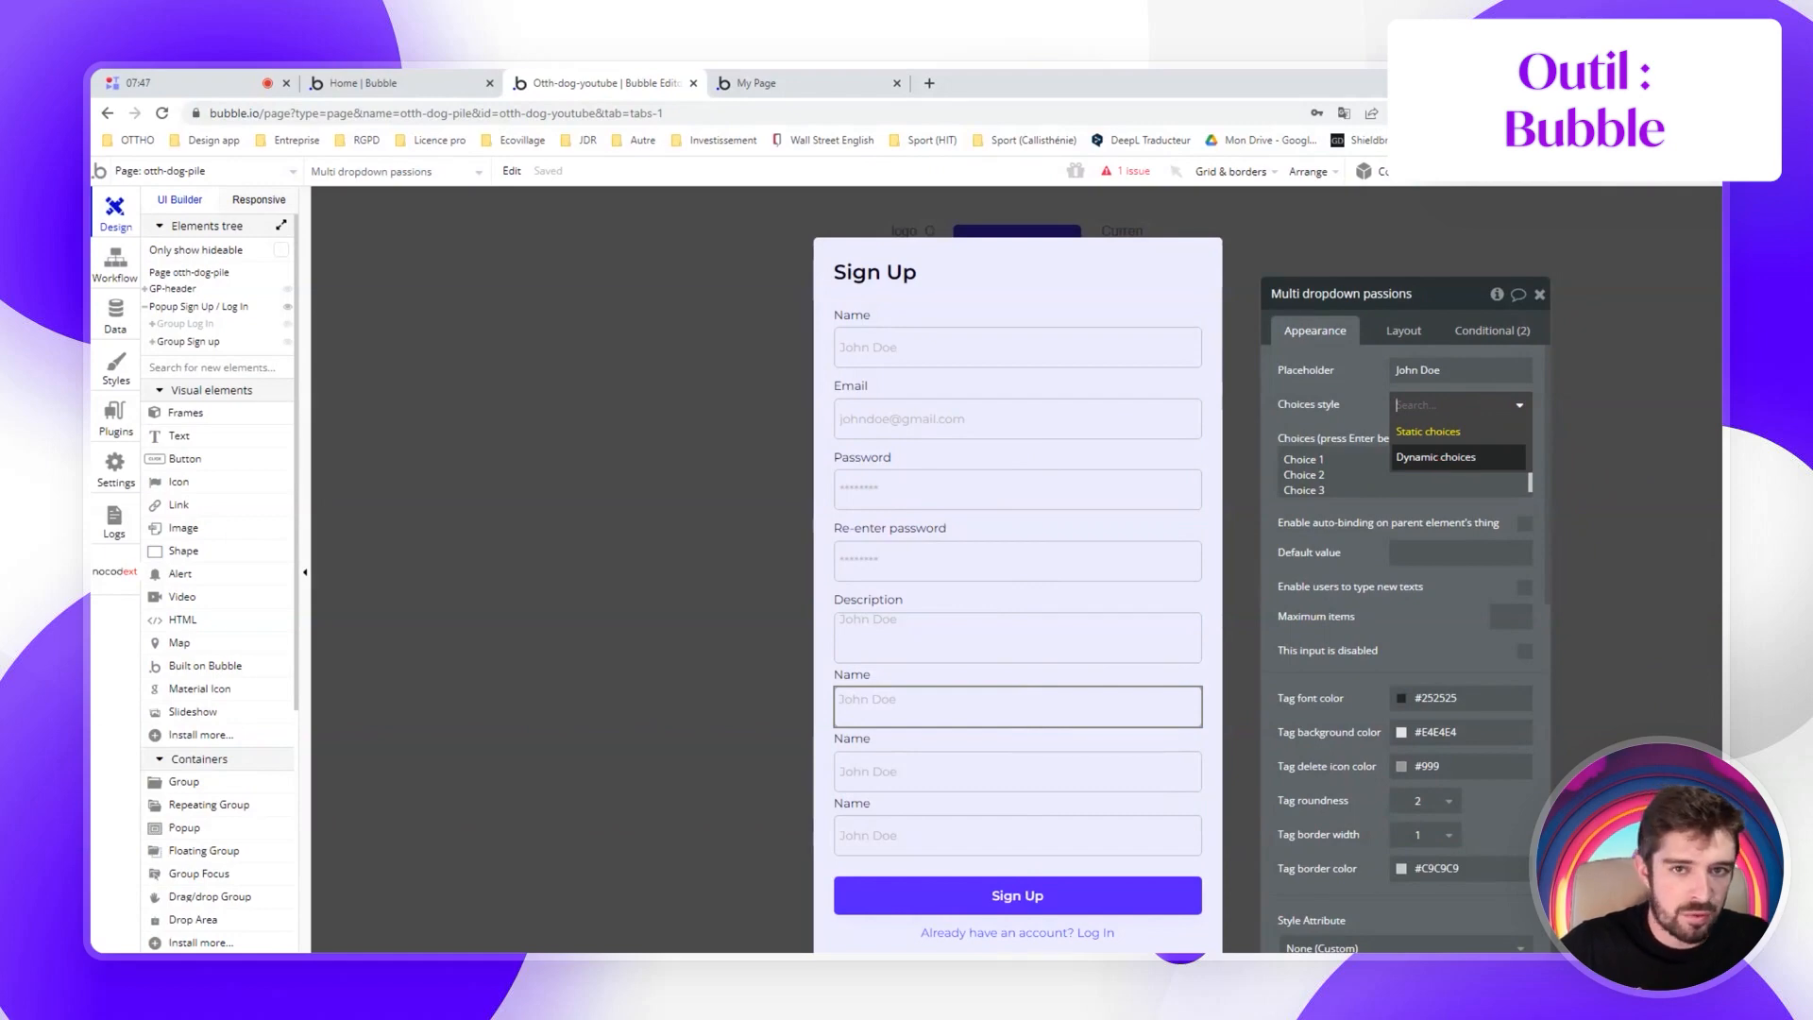
pyautogui.click(1438, 459)
pyautogui.click(1441, 440)
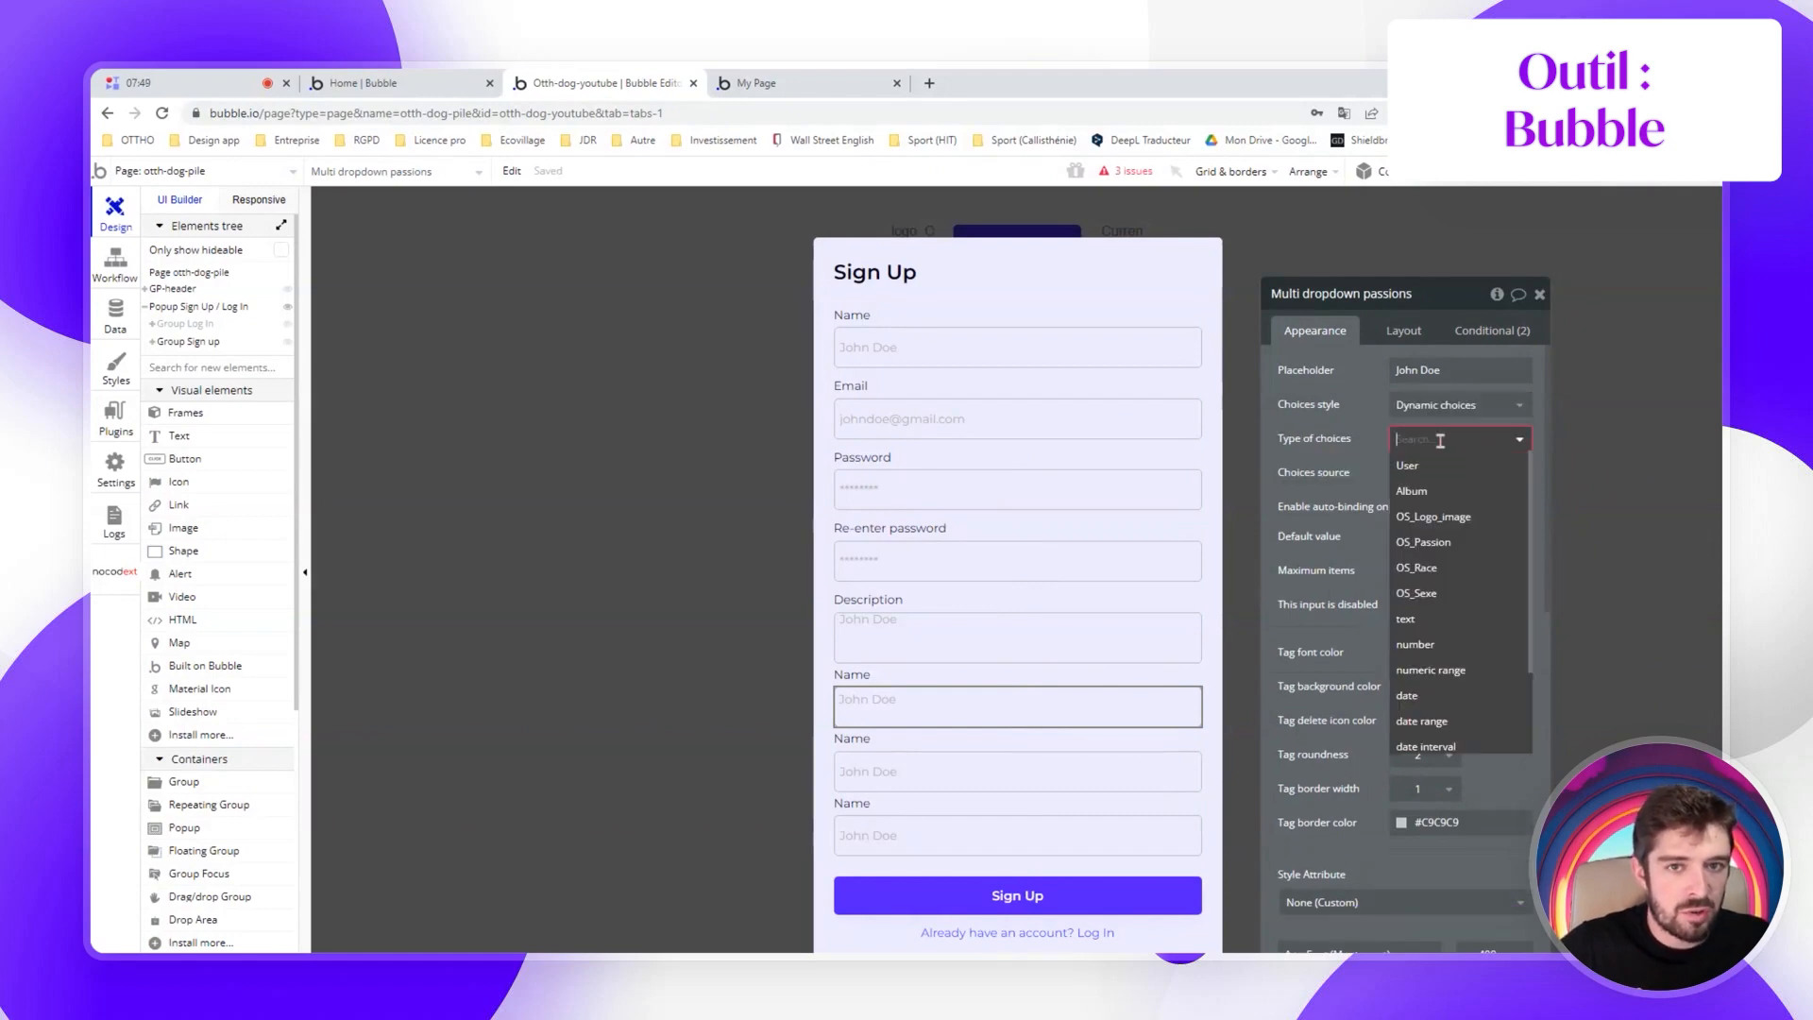
pyautogui.click(1459, 552)
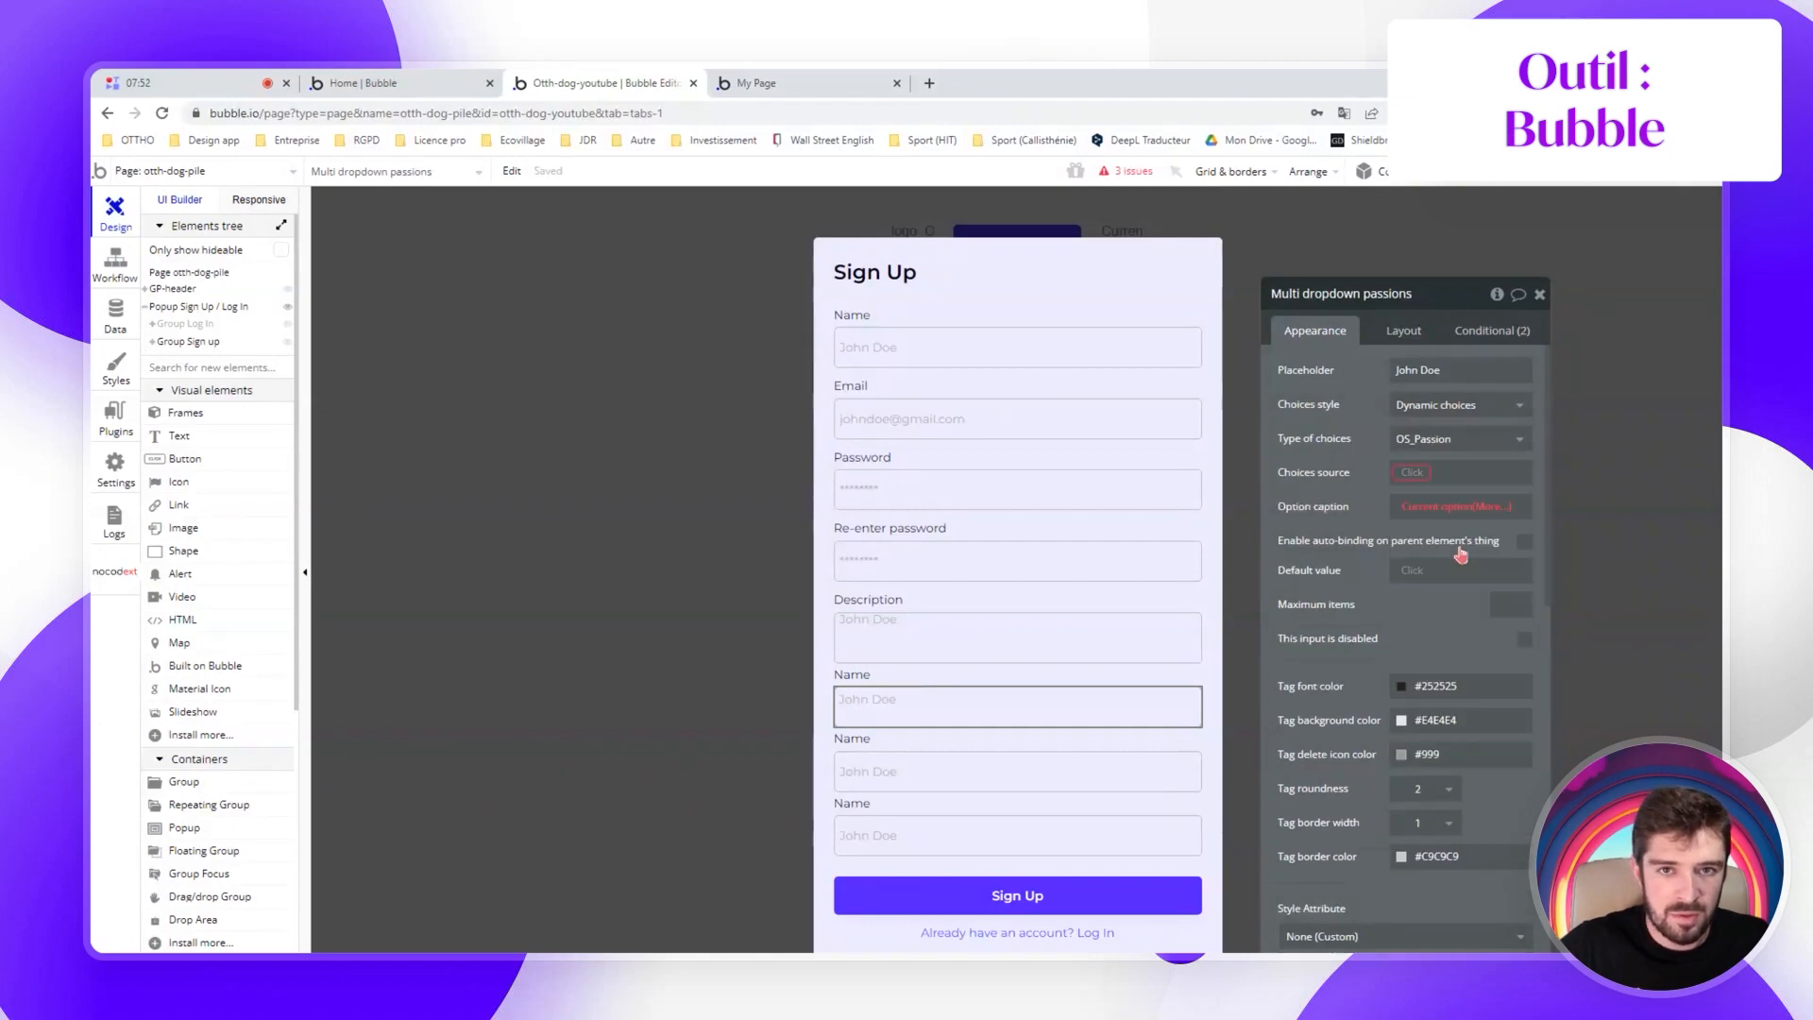
# Set the passions dropdown's choices source to All OS_Passion and its option caption to Current option's Display
pyautogui.click(1412, 475)
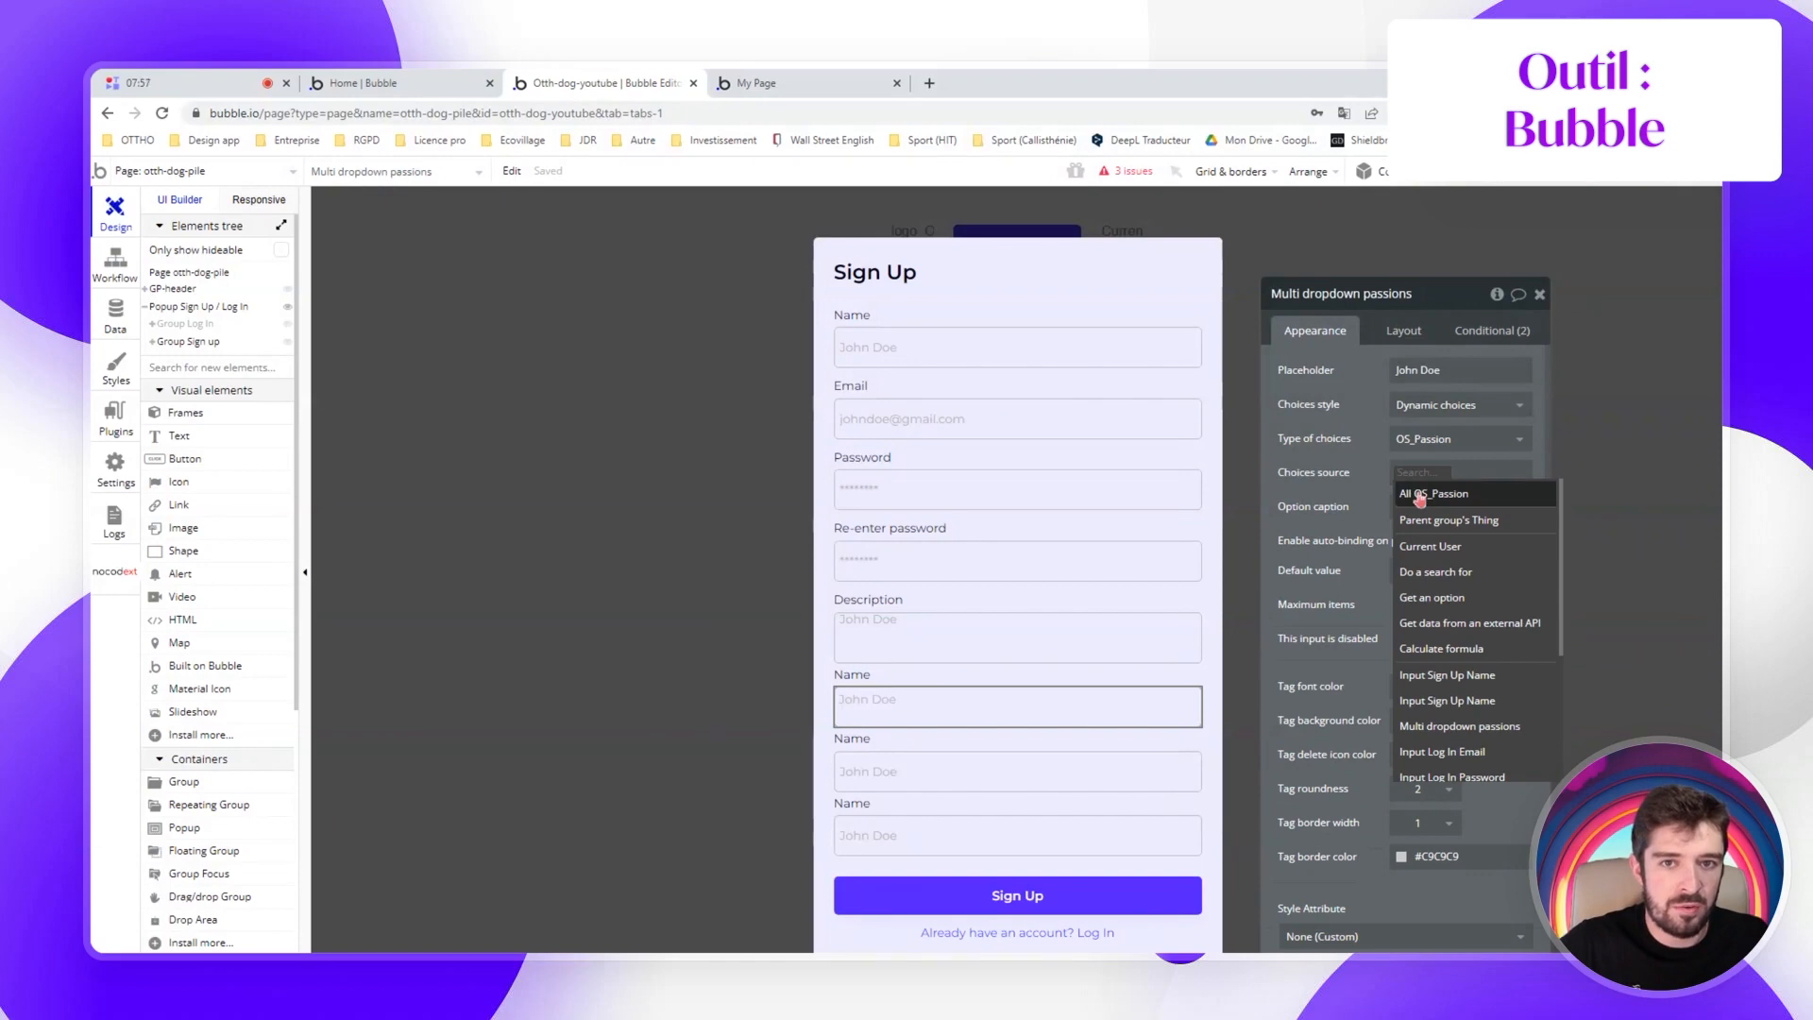
pyautogui.click(1419, 495)
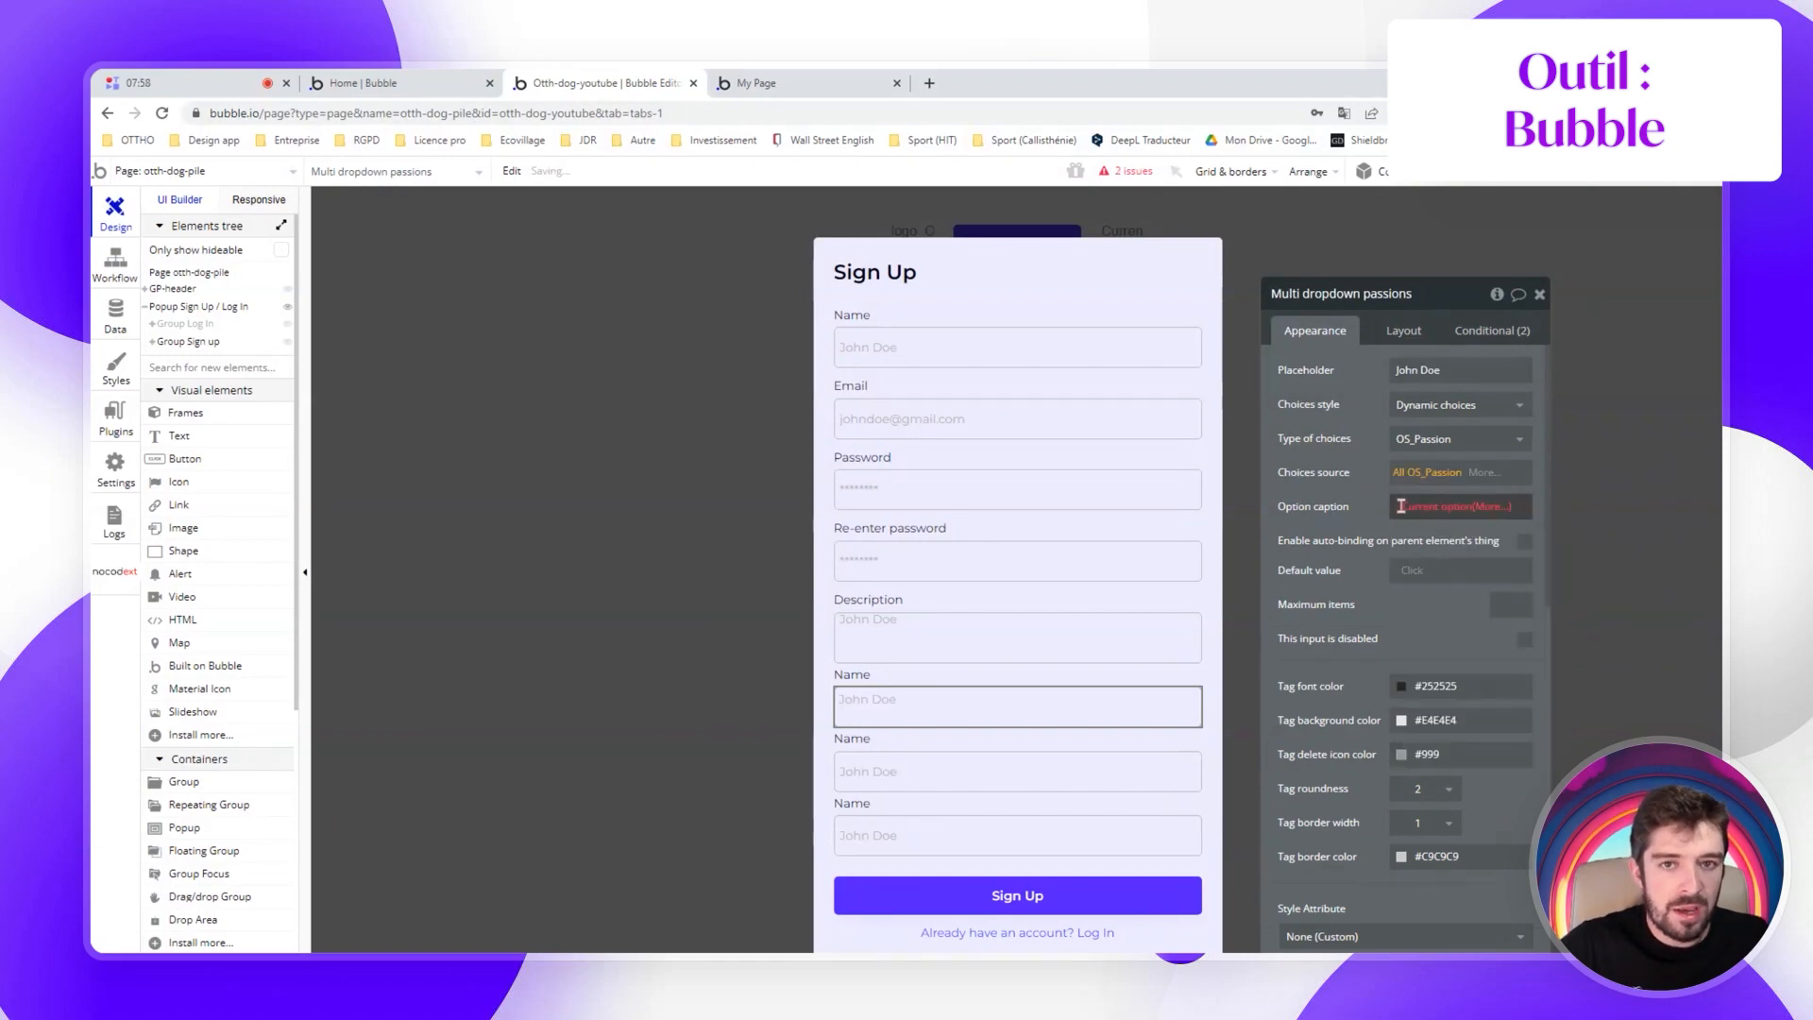
pyautogui.click(1402, 506)
pyautogui.click(1459, 553)
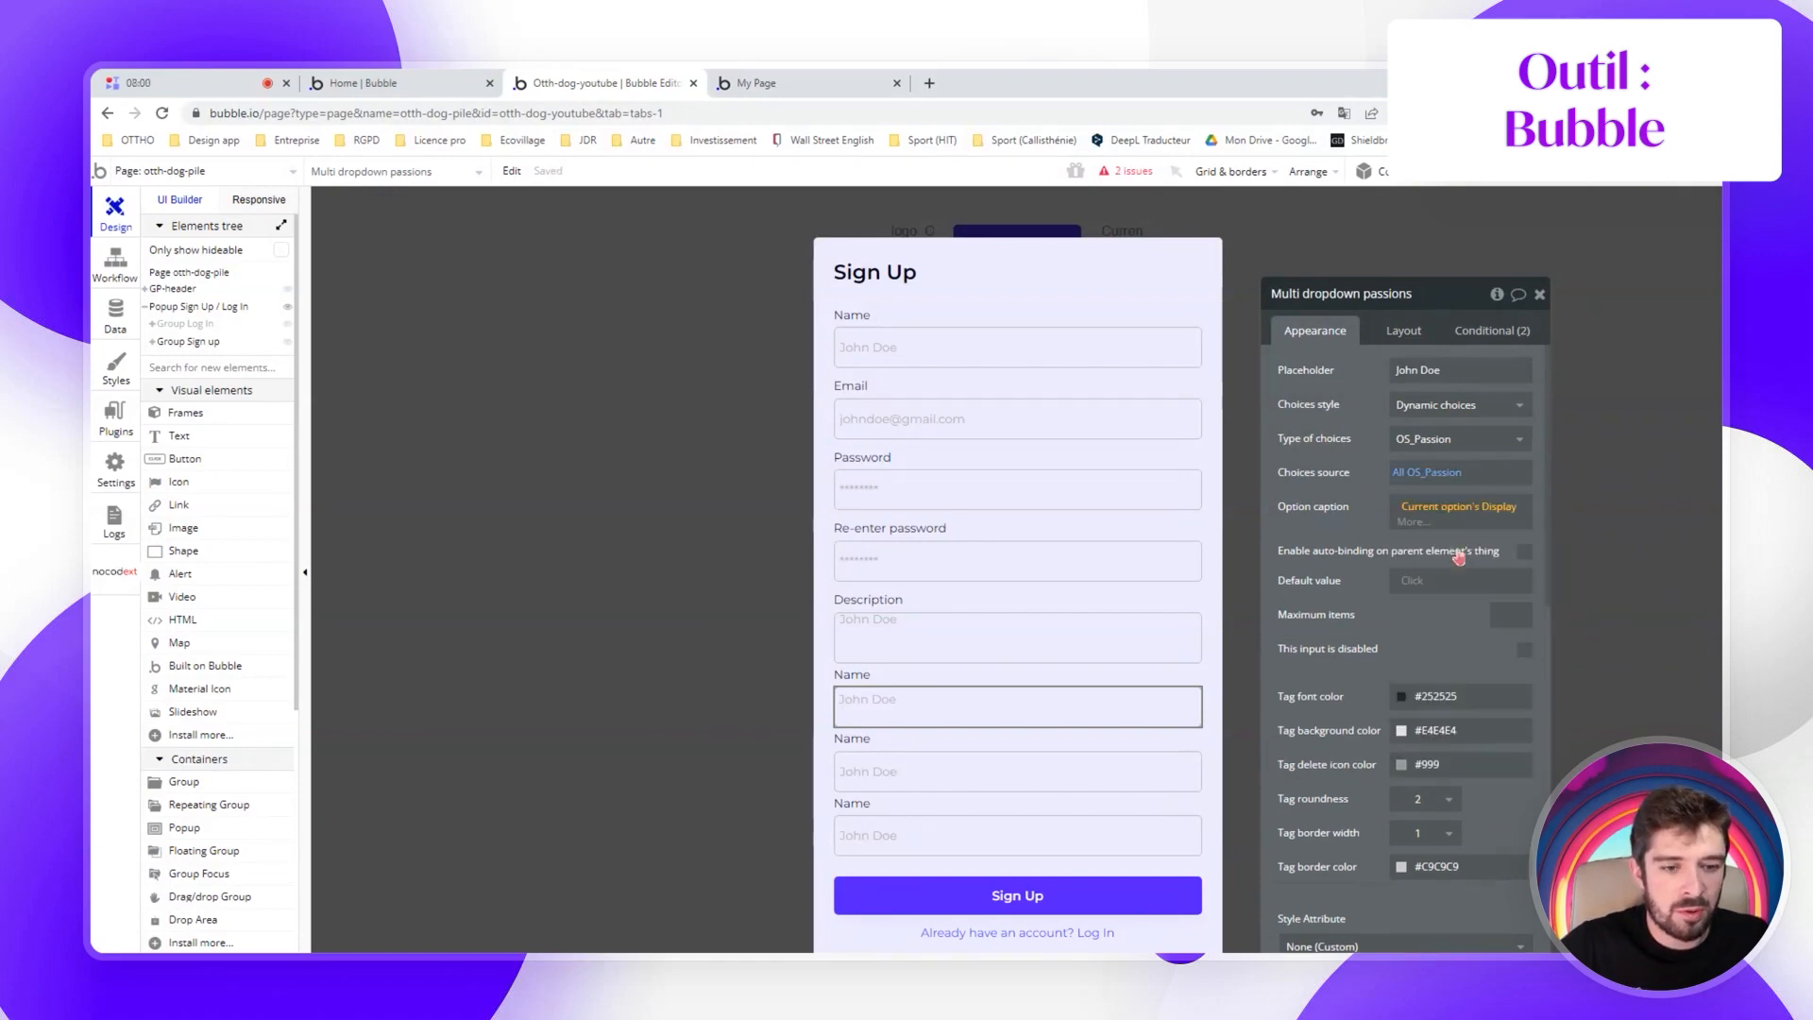
pyautogui.click(1348, 498)
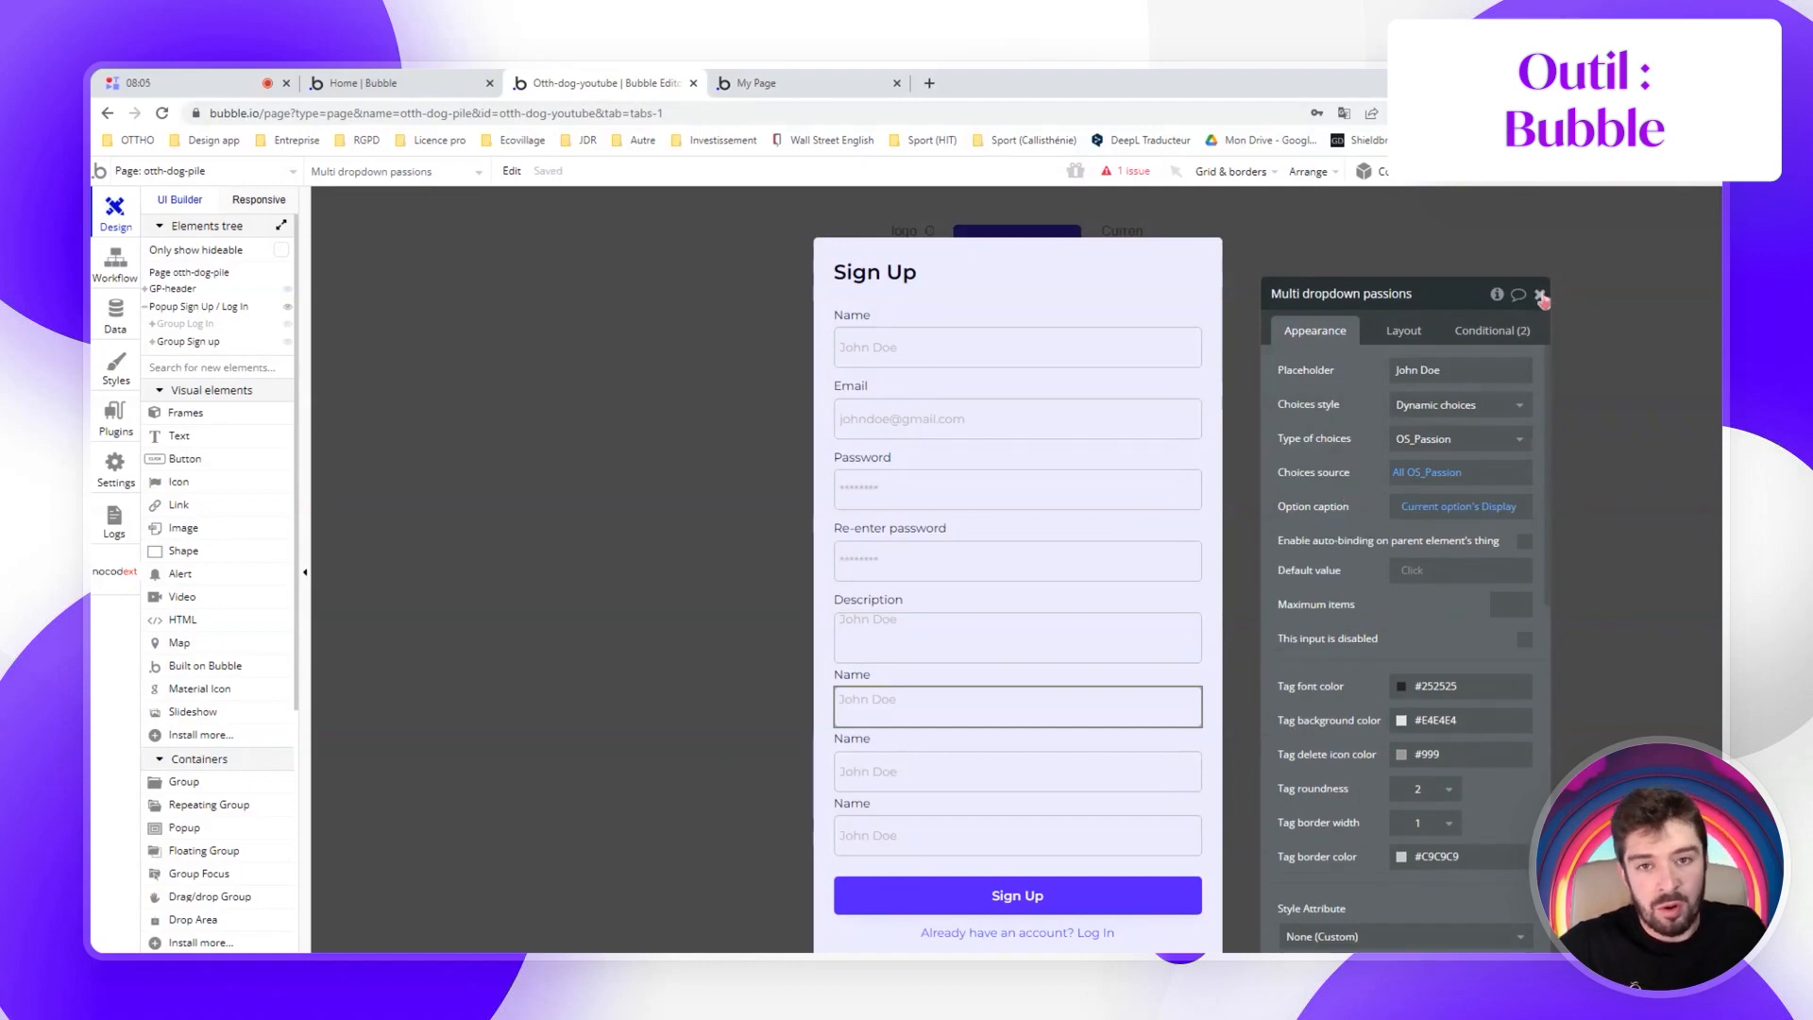
pyautogui.click(1540, 295)
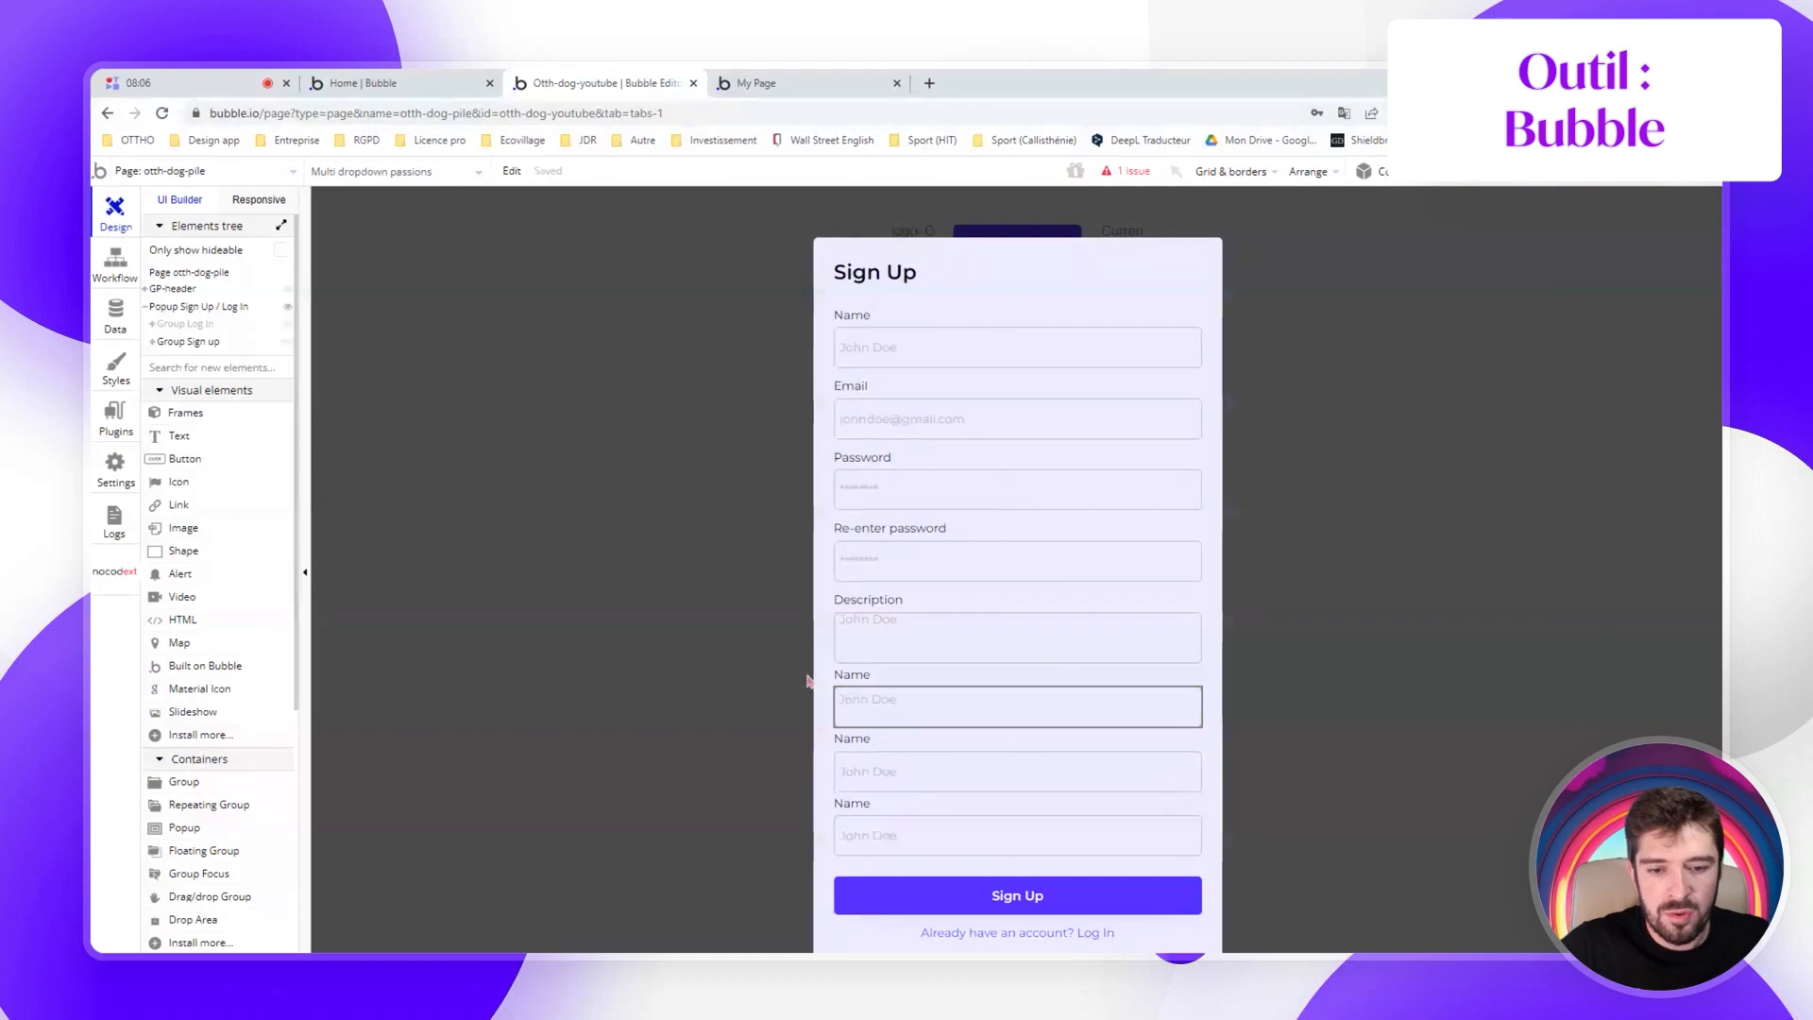
# Add a workflow to the header's Connexion button that shows the Sign Up / Log In popup when it is clicked
pyautogui.click(490, 308)
pyautogui.click(1017, 247)
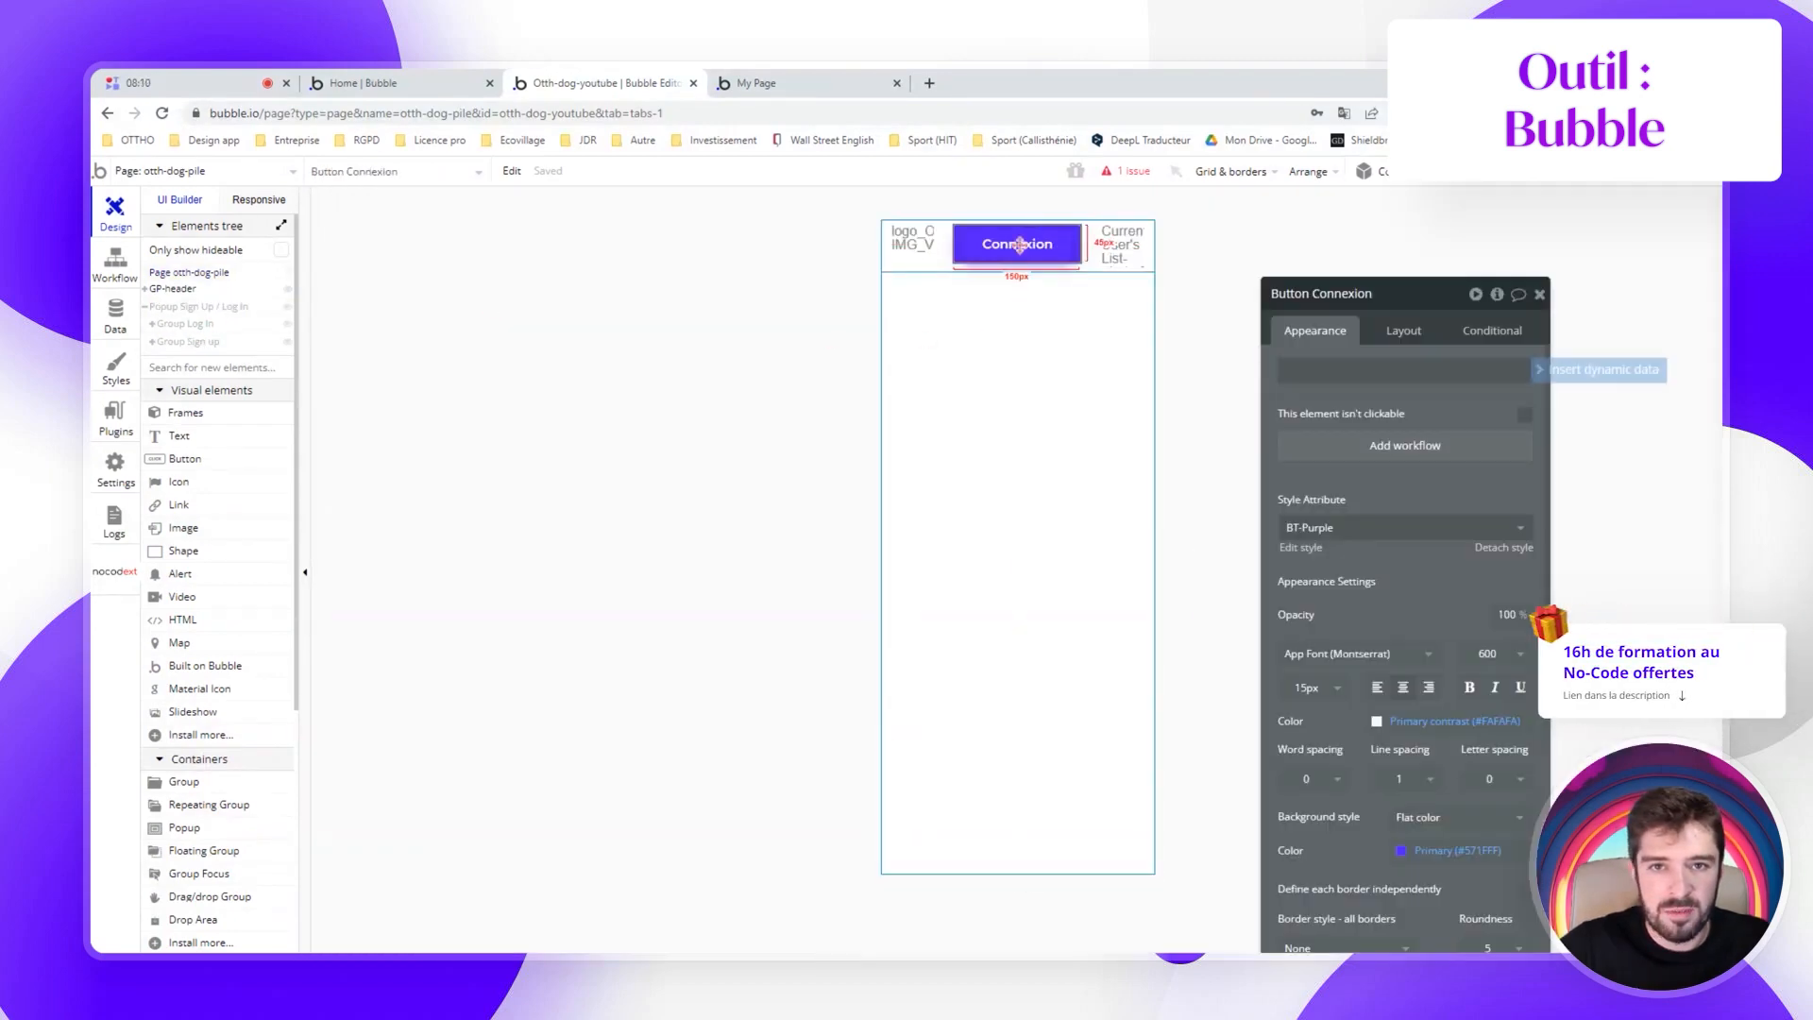
pyautogui.click(1372, 450)
pyautogui.click(265, 386)
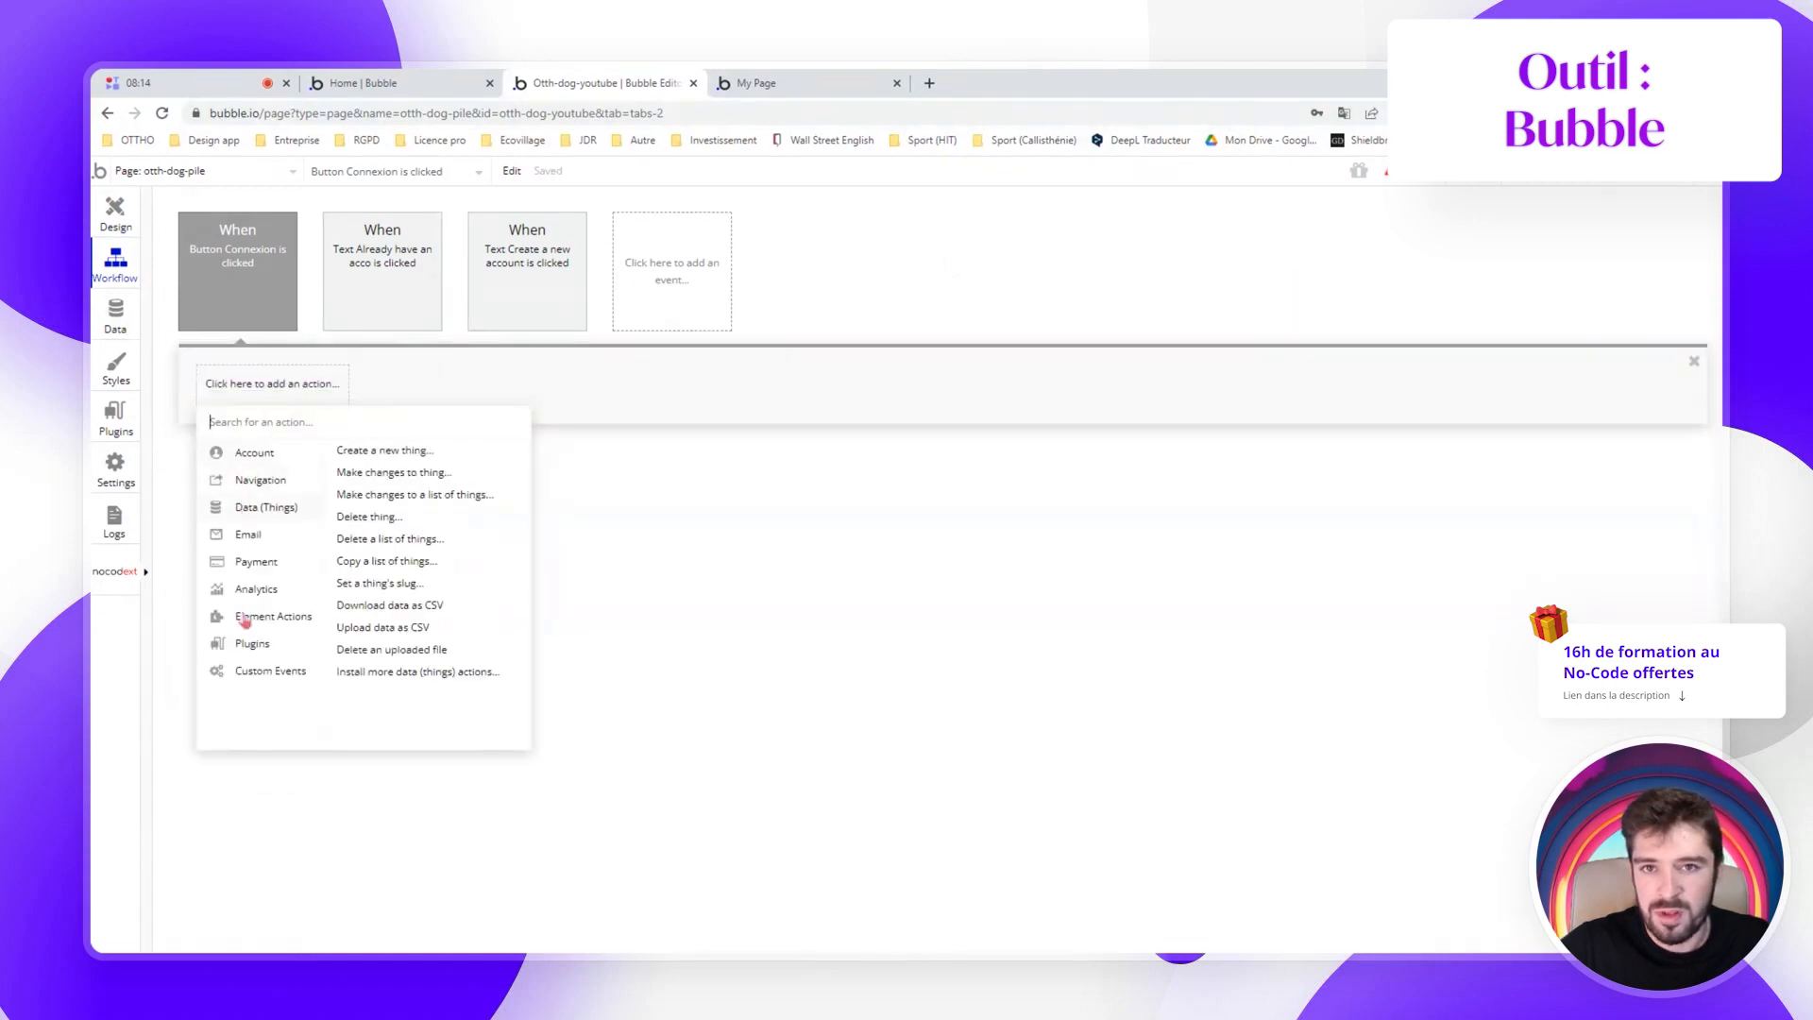
pyautogui.moveTo(261, 618)
pyautogui.click(357, 469)
pyautogui.click(1450, 336)
pyautogui.click(1450, 363)
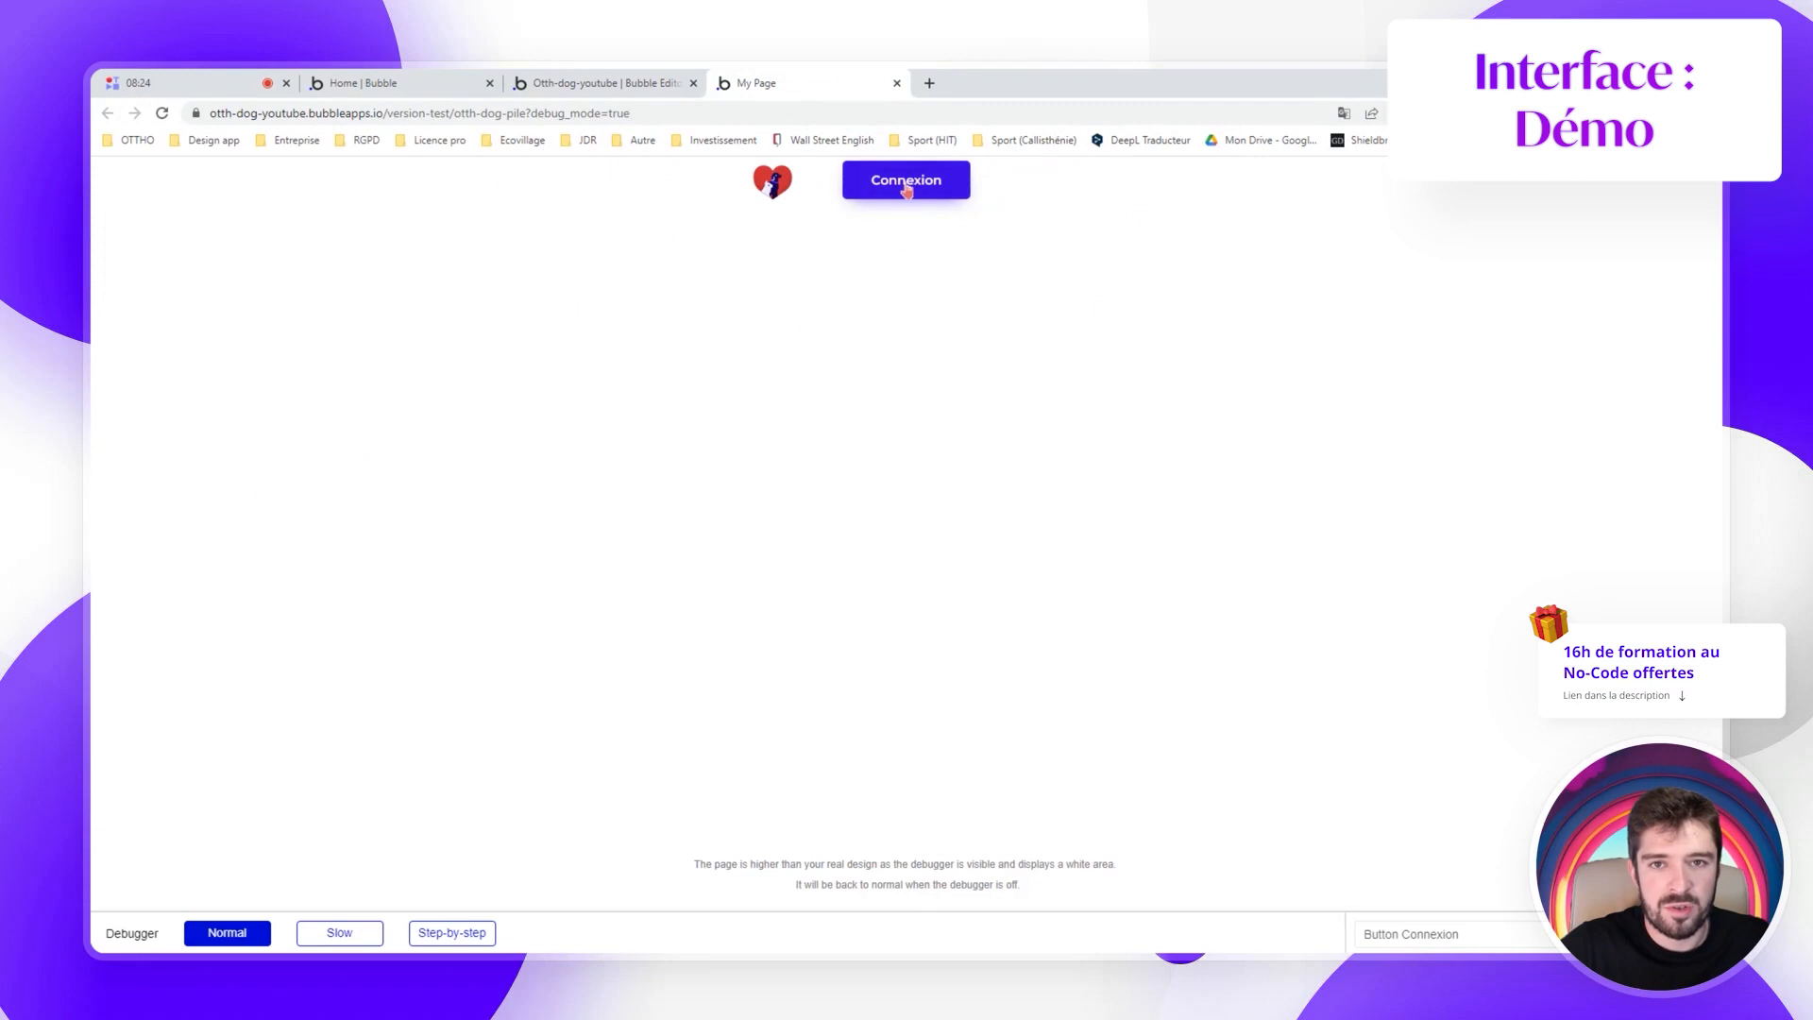
# Preview the Connexion popup, check the switch between its Sign Up and Log In views and the passions choices, and close it
pyautogui.click(907, 188)
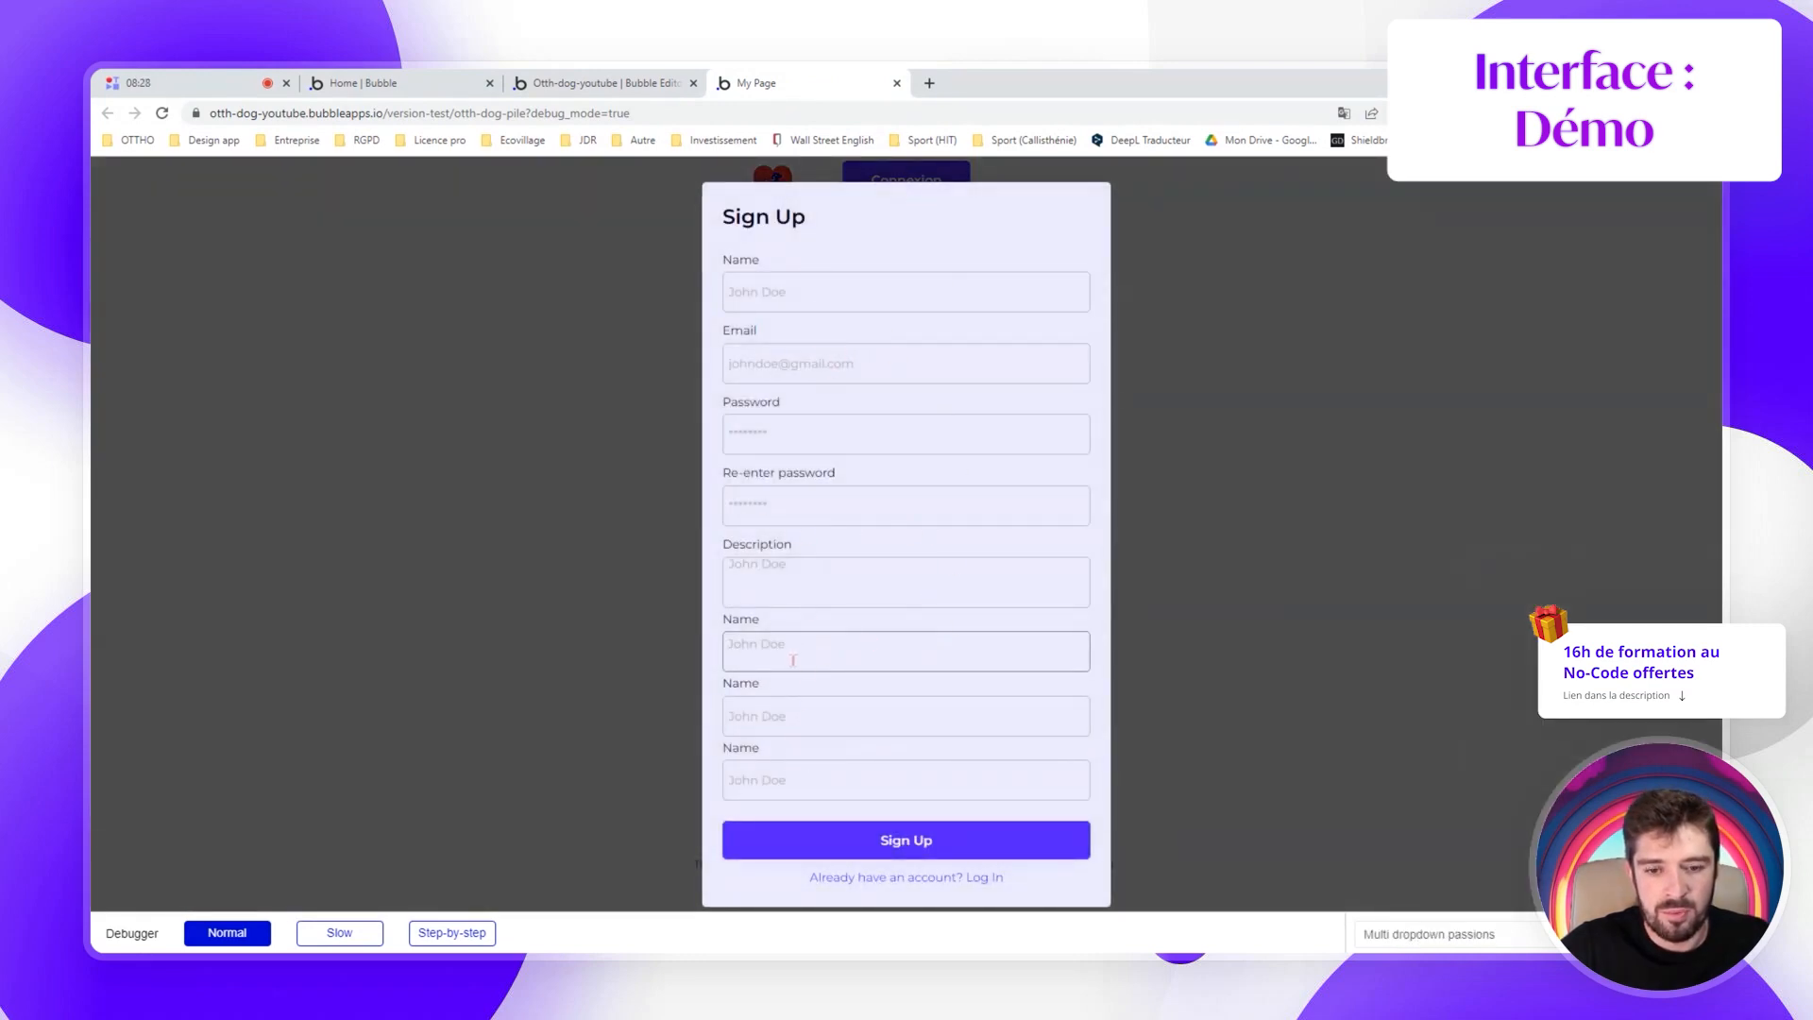
pyautogui.click(918, 881)
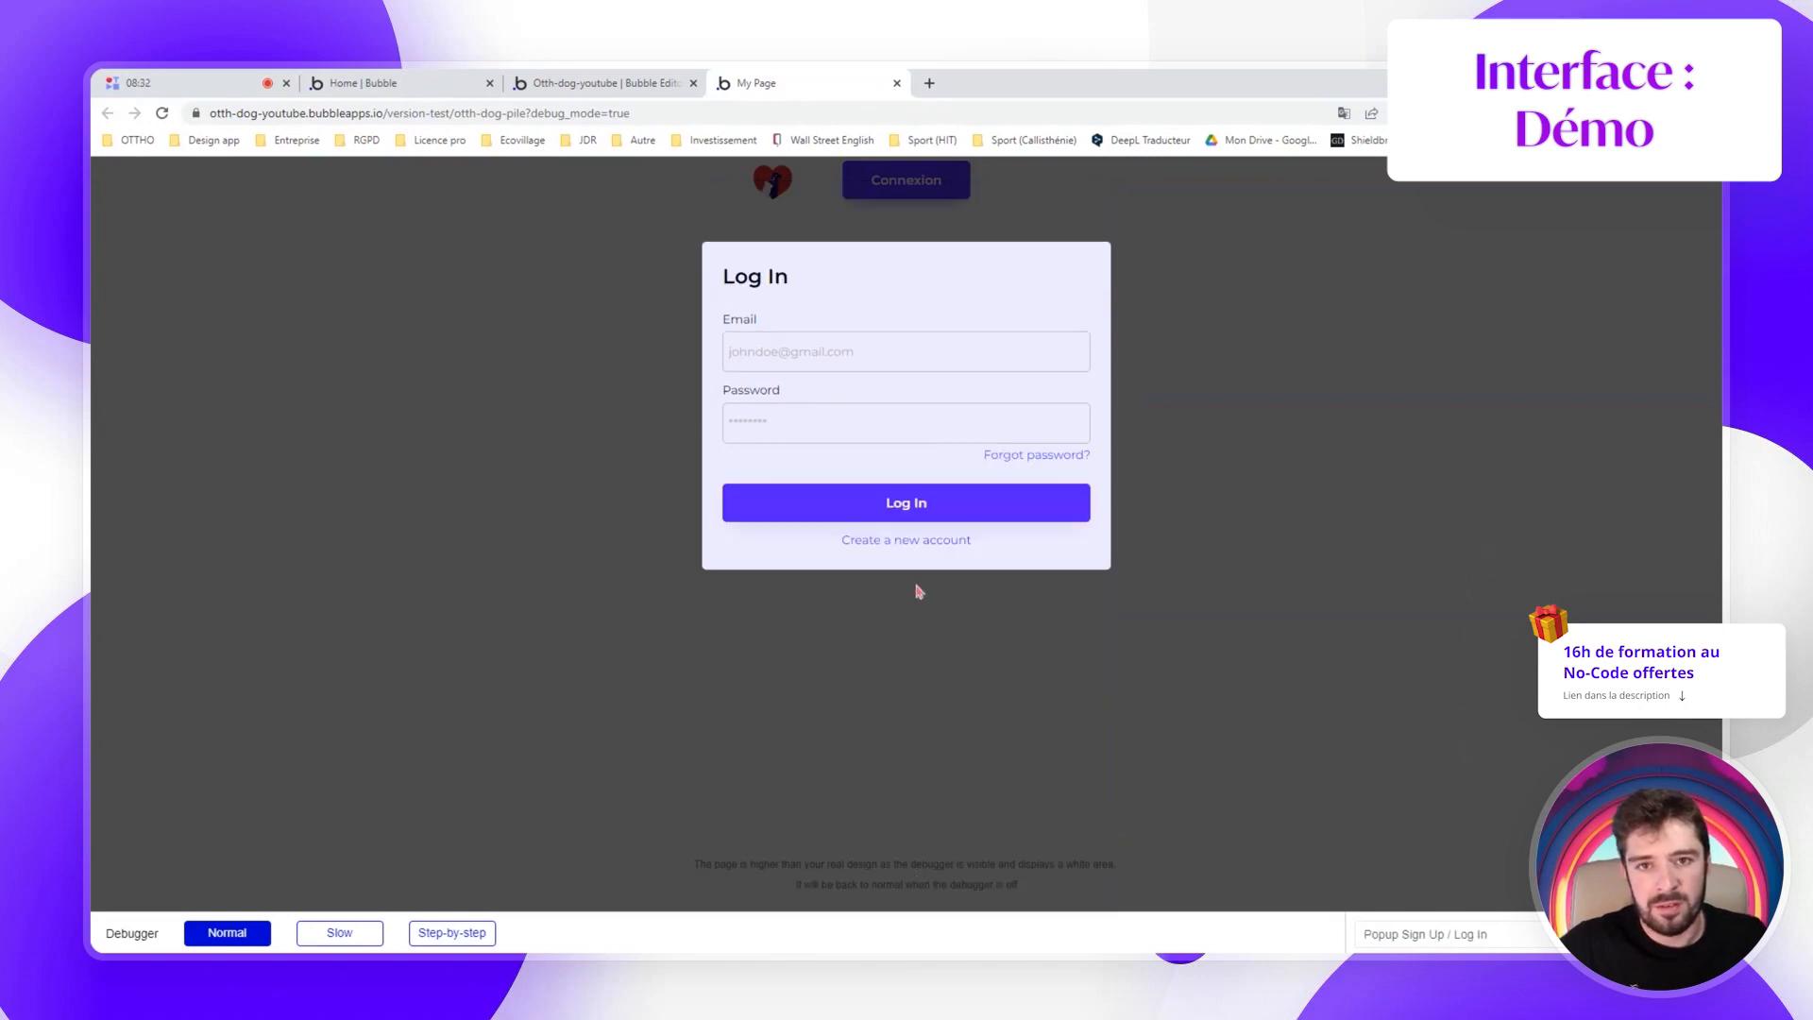
pyautogui.click(912, 548)
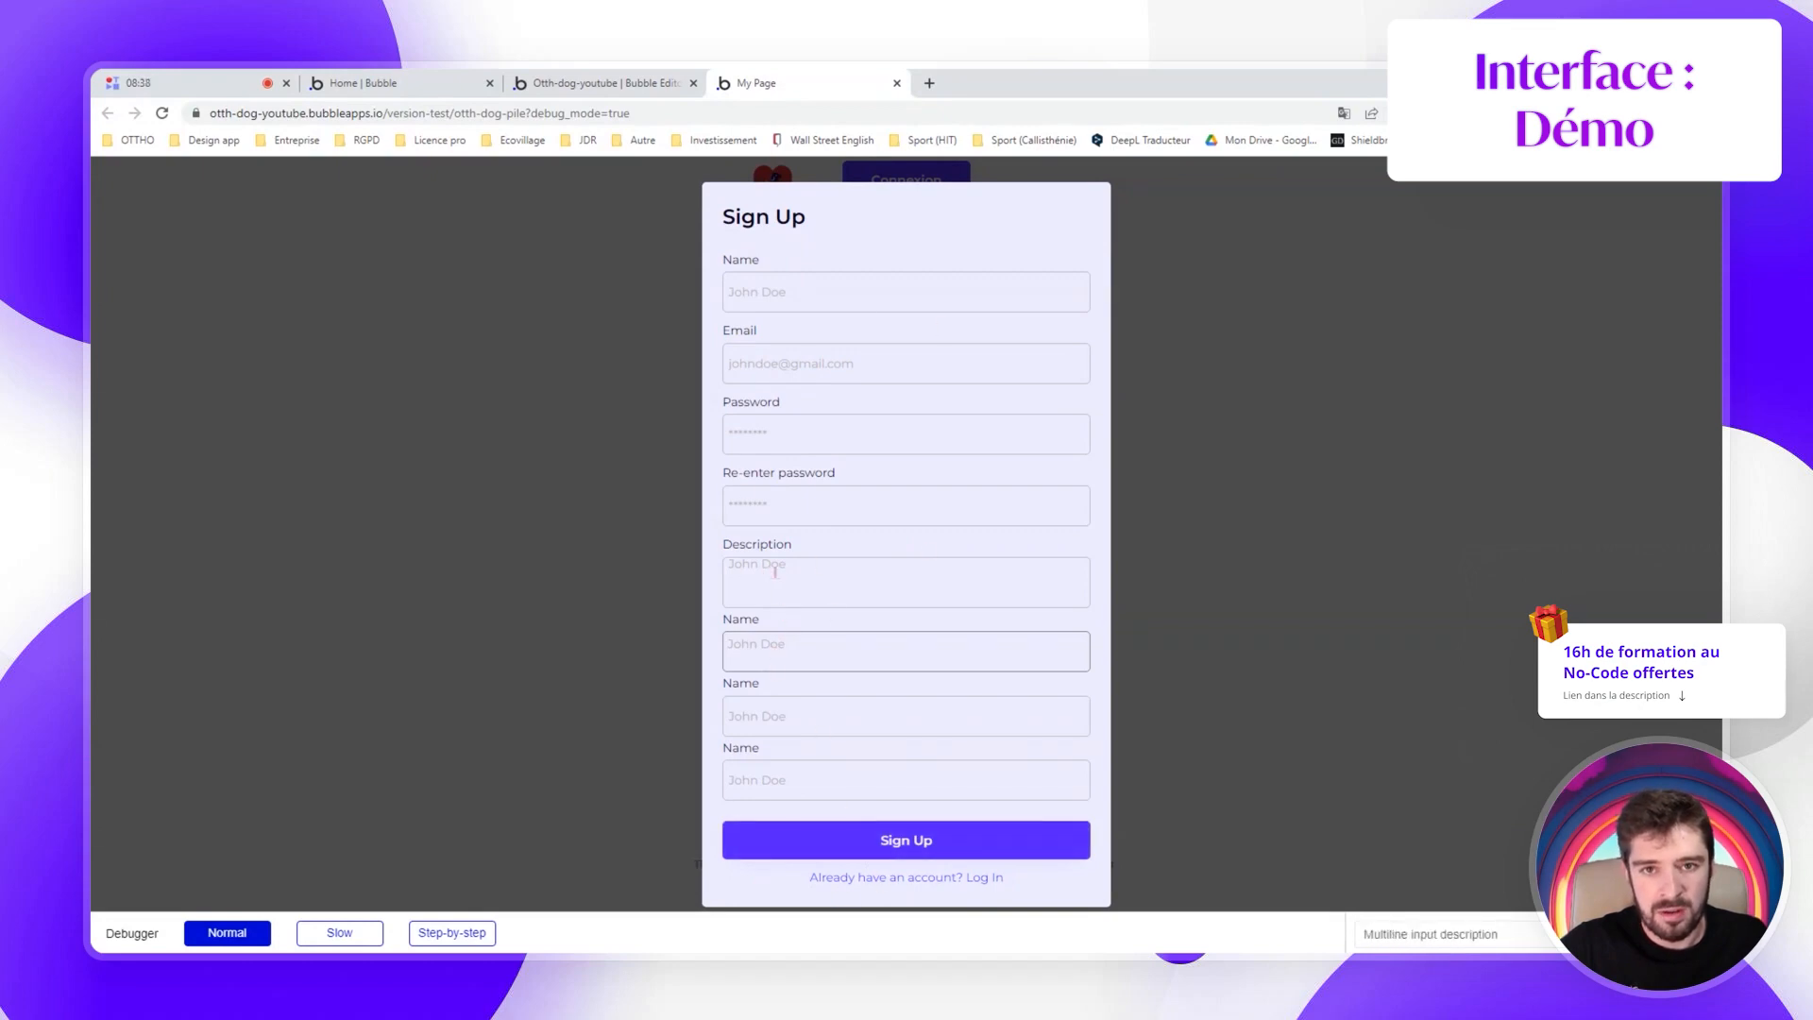
pyautogui.click(799, 653)
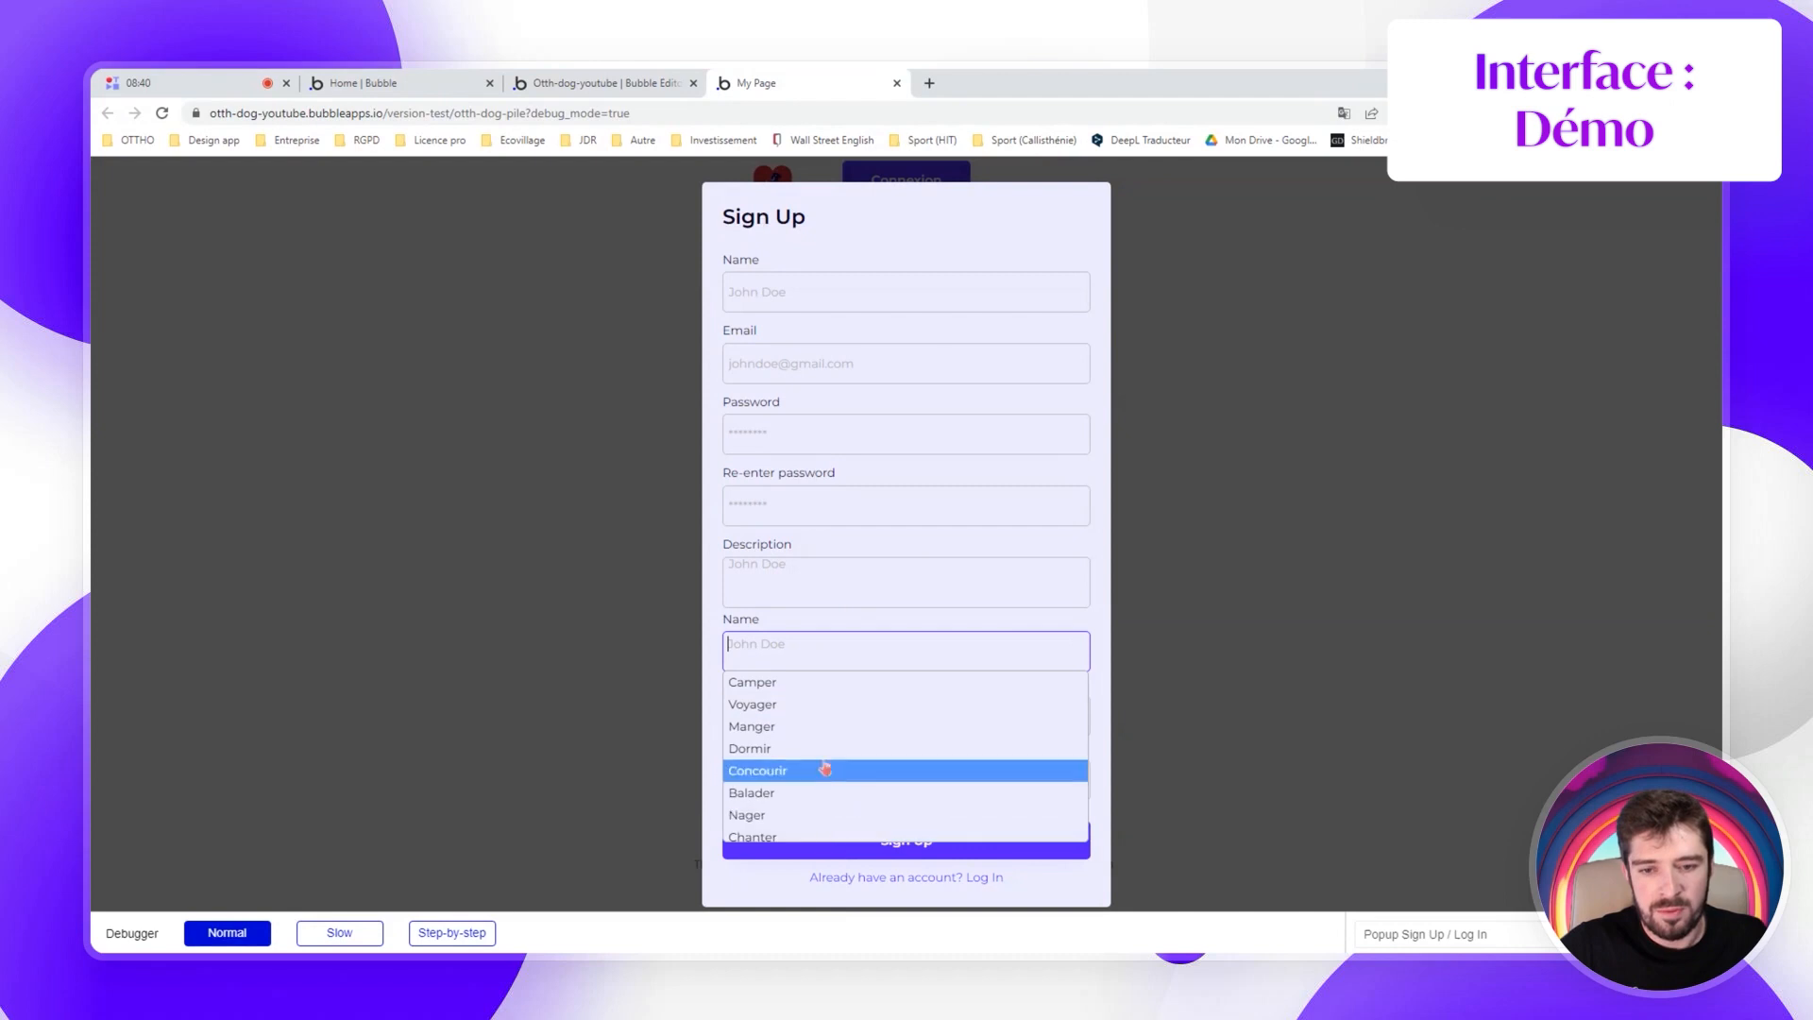
pyautogui.click(1383, 573)
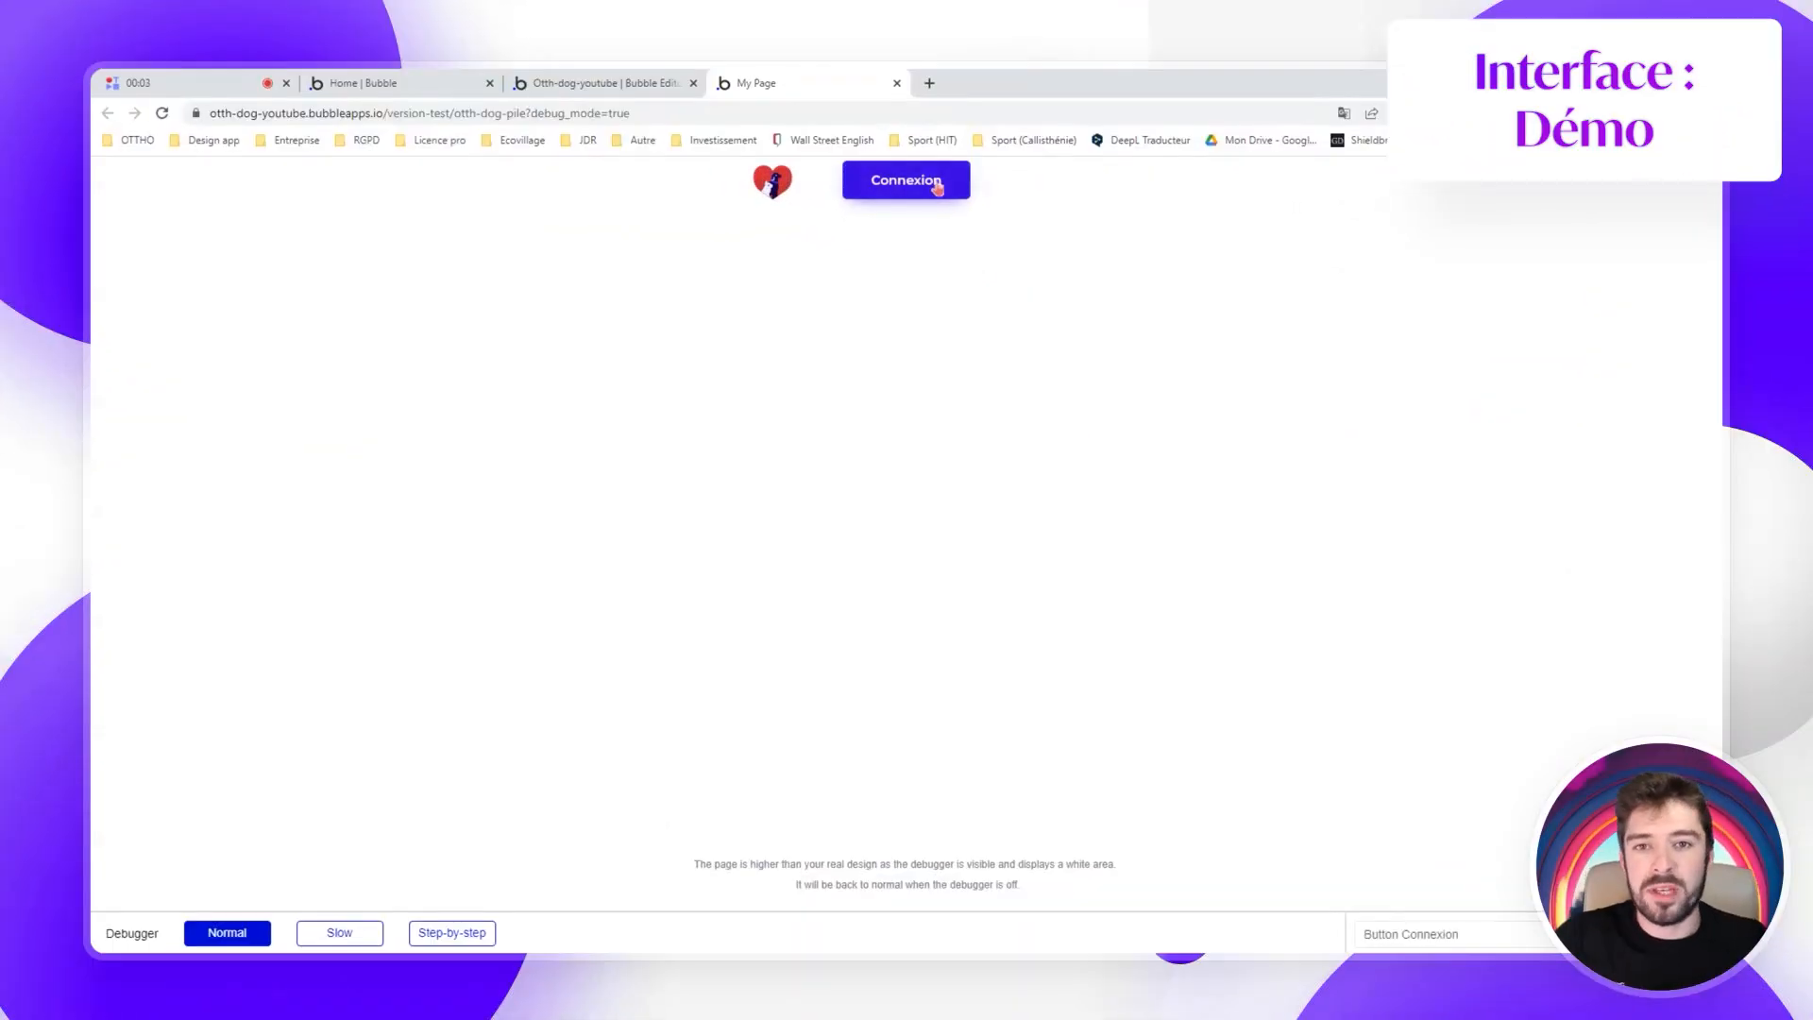
# Open the redesigned Inscription popup in the preview and examine its email, password, photo and profile fields
pyautogui.click(938, 188)
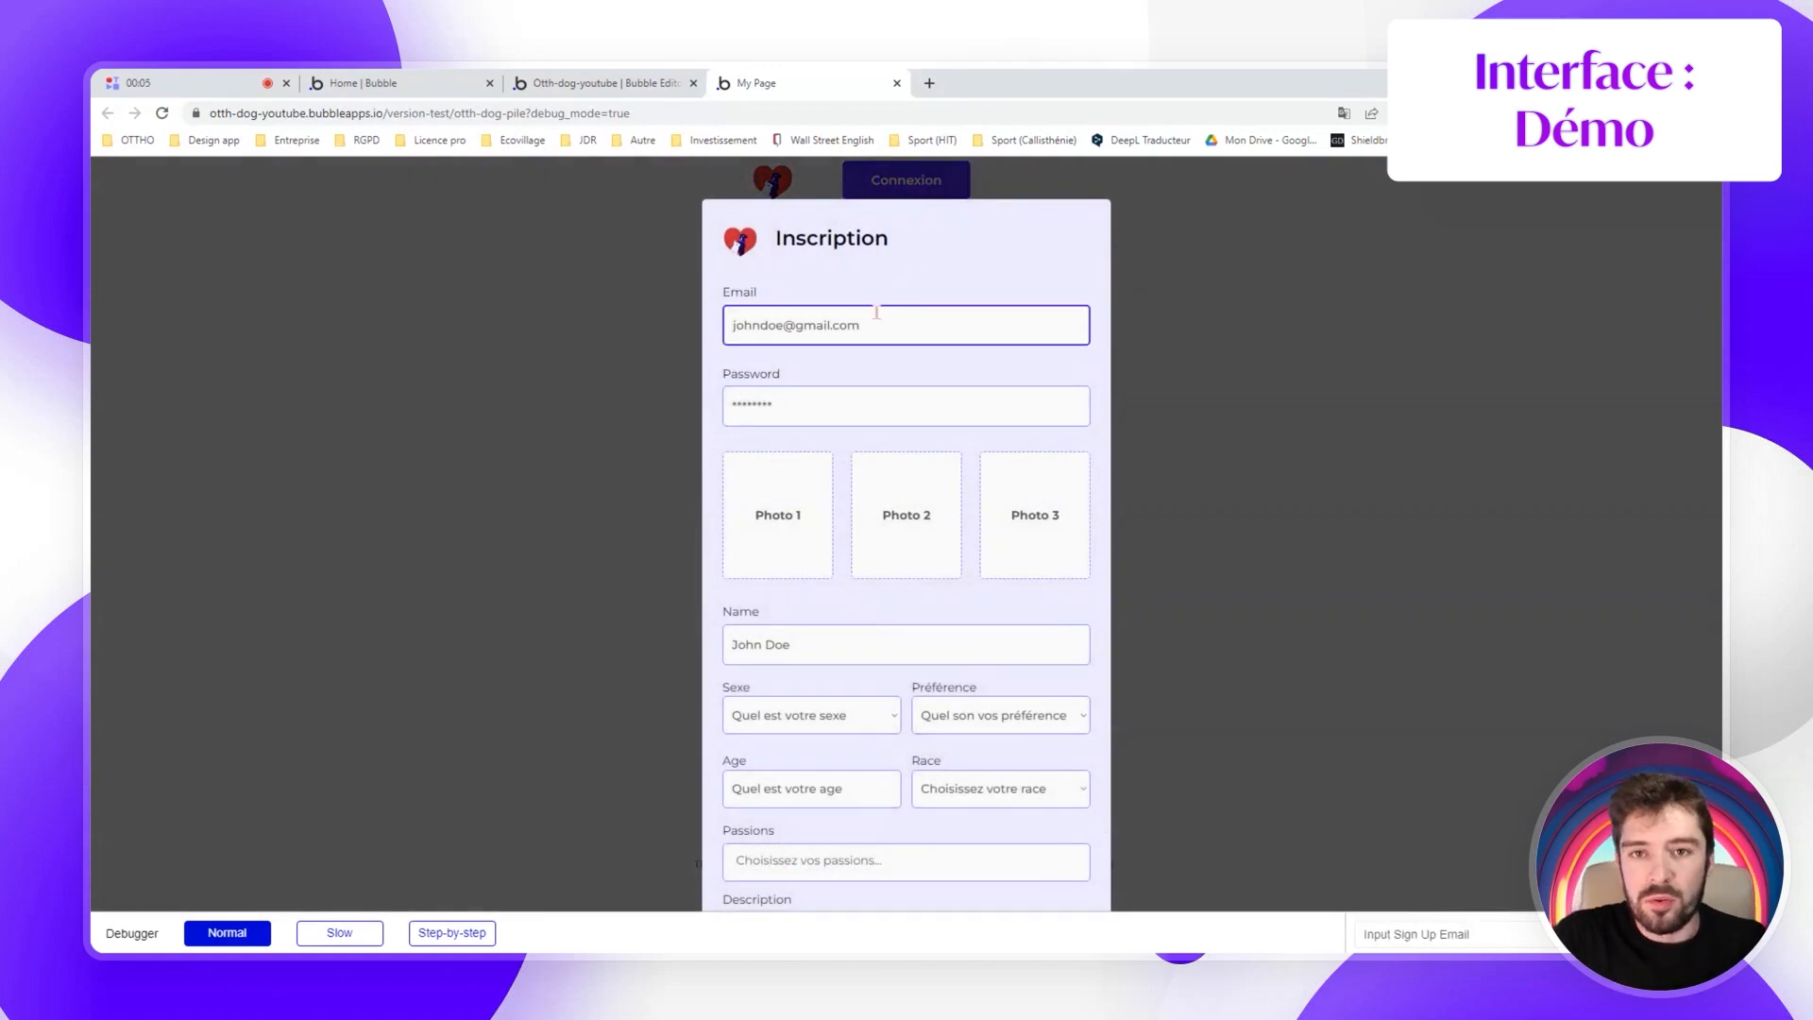
pyautogui.click(765, 409)
pyautogui.scroll(-1, 779, 418)
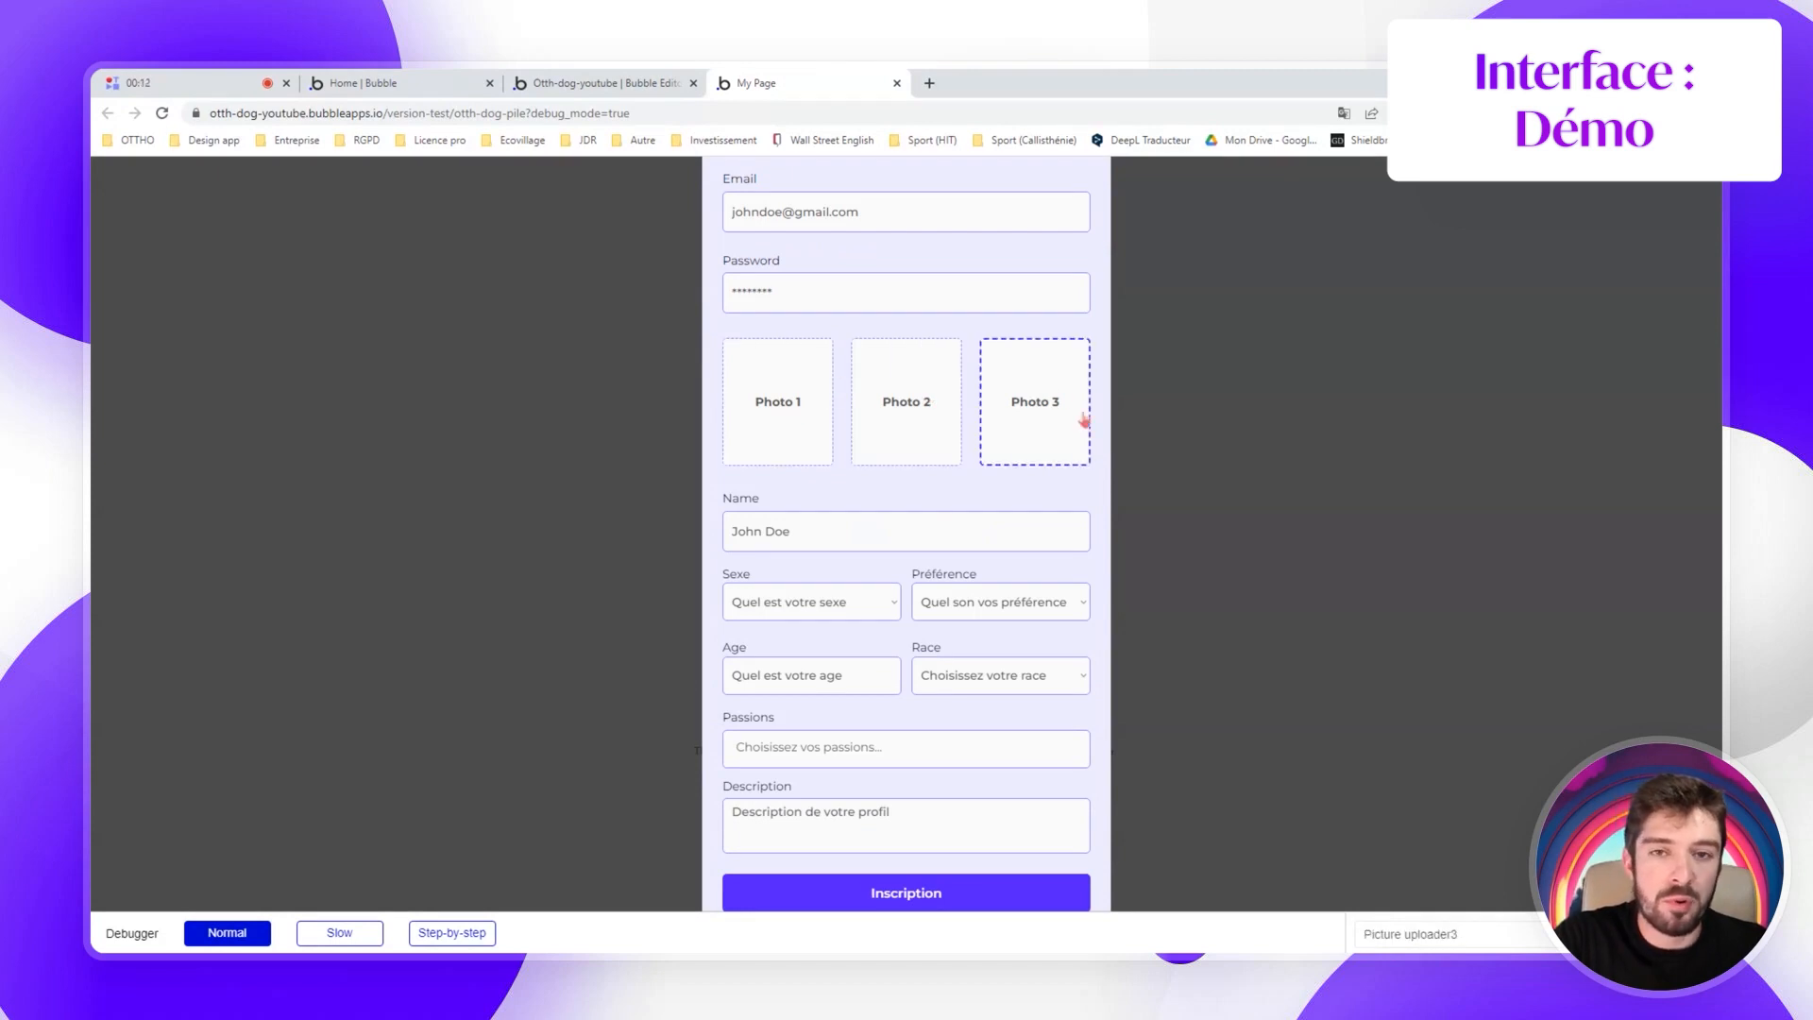
pyautogui.scroll(-1, 1084, 420)
pyautogui.click(823, 481)
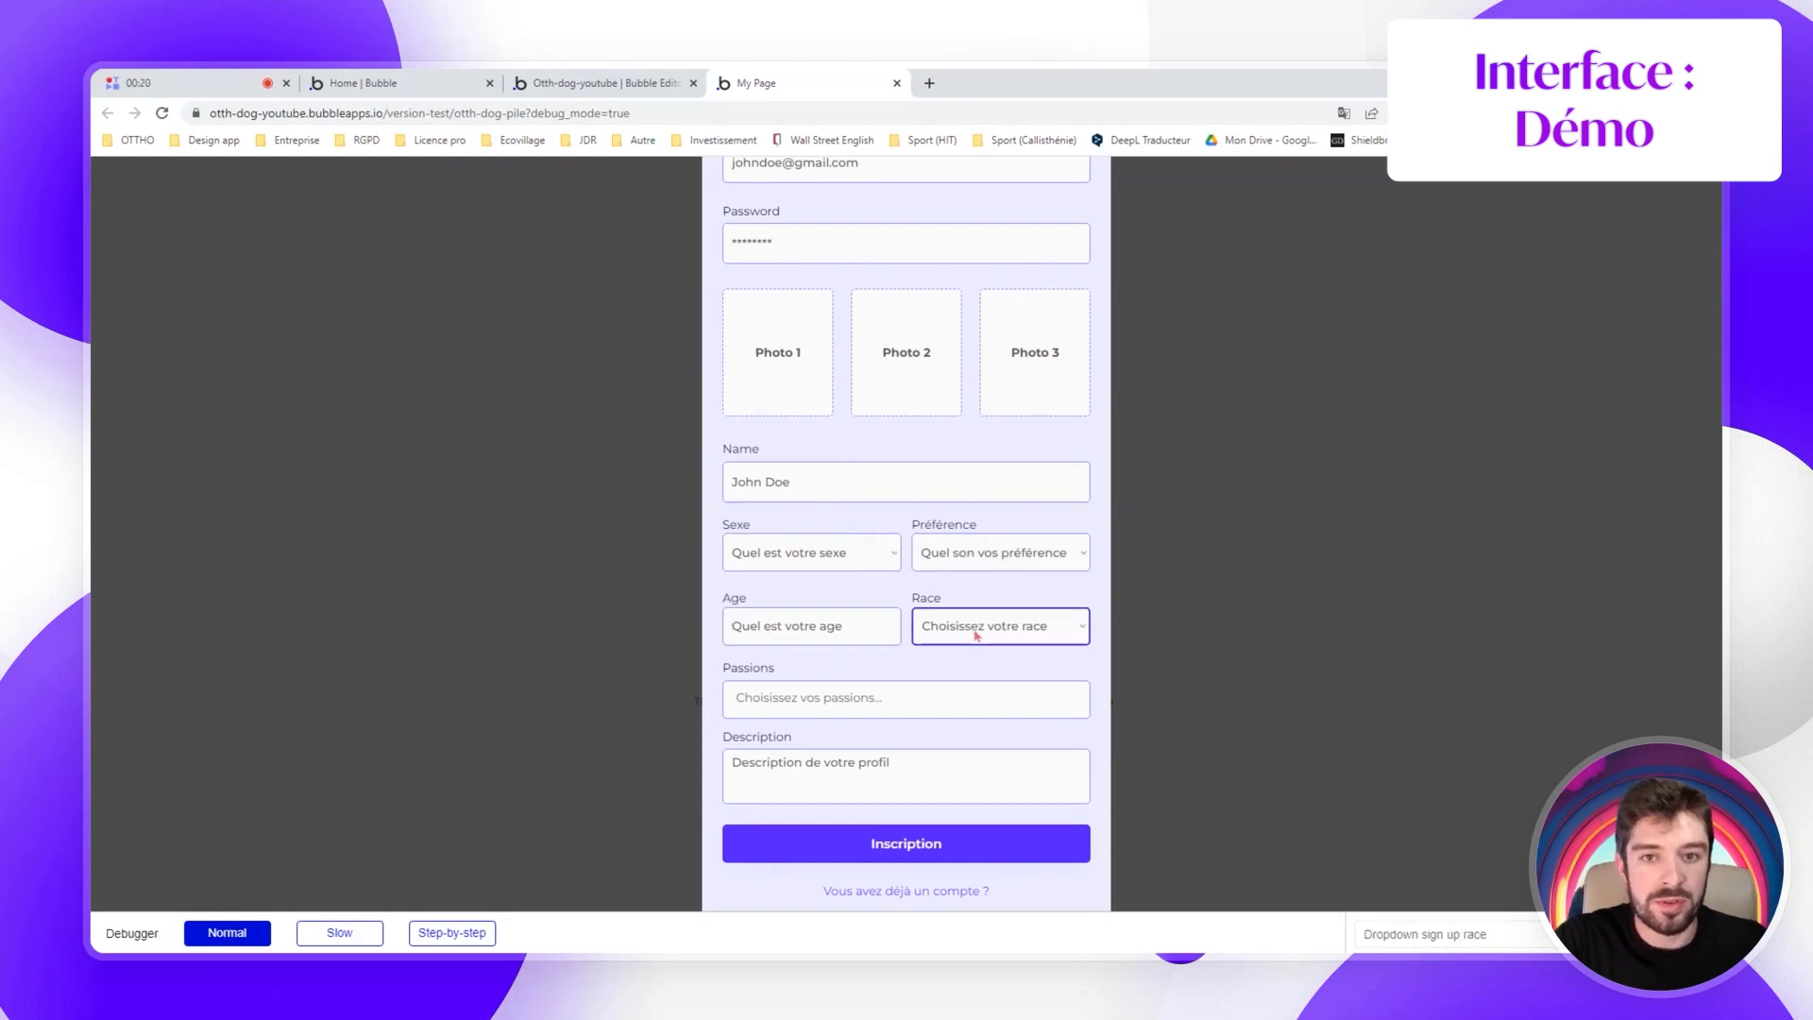
# Test the Passions field by selecting Voyager, Concourir, Nager and Chanter
pyautogui.click(800, 699)
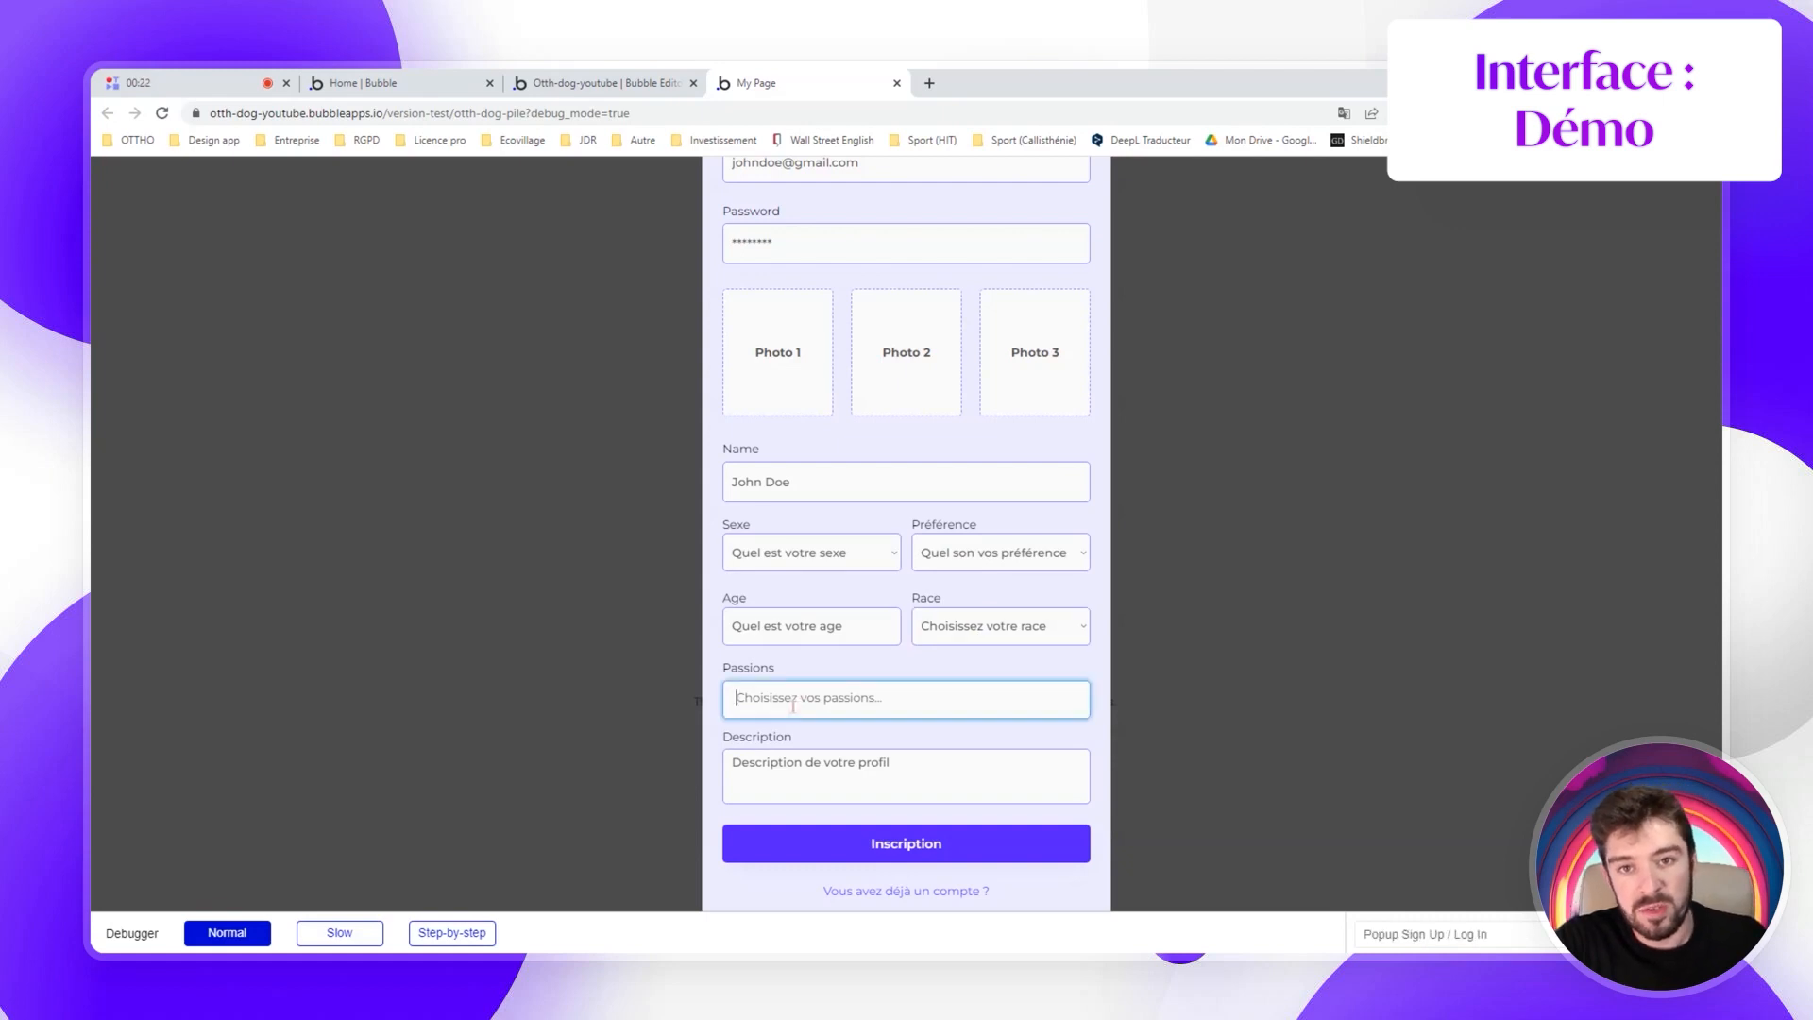
pyautogui.click(805, 739)
pyautogui.click(903, 713)
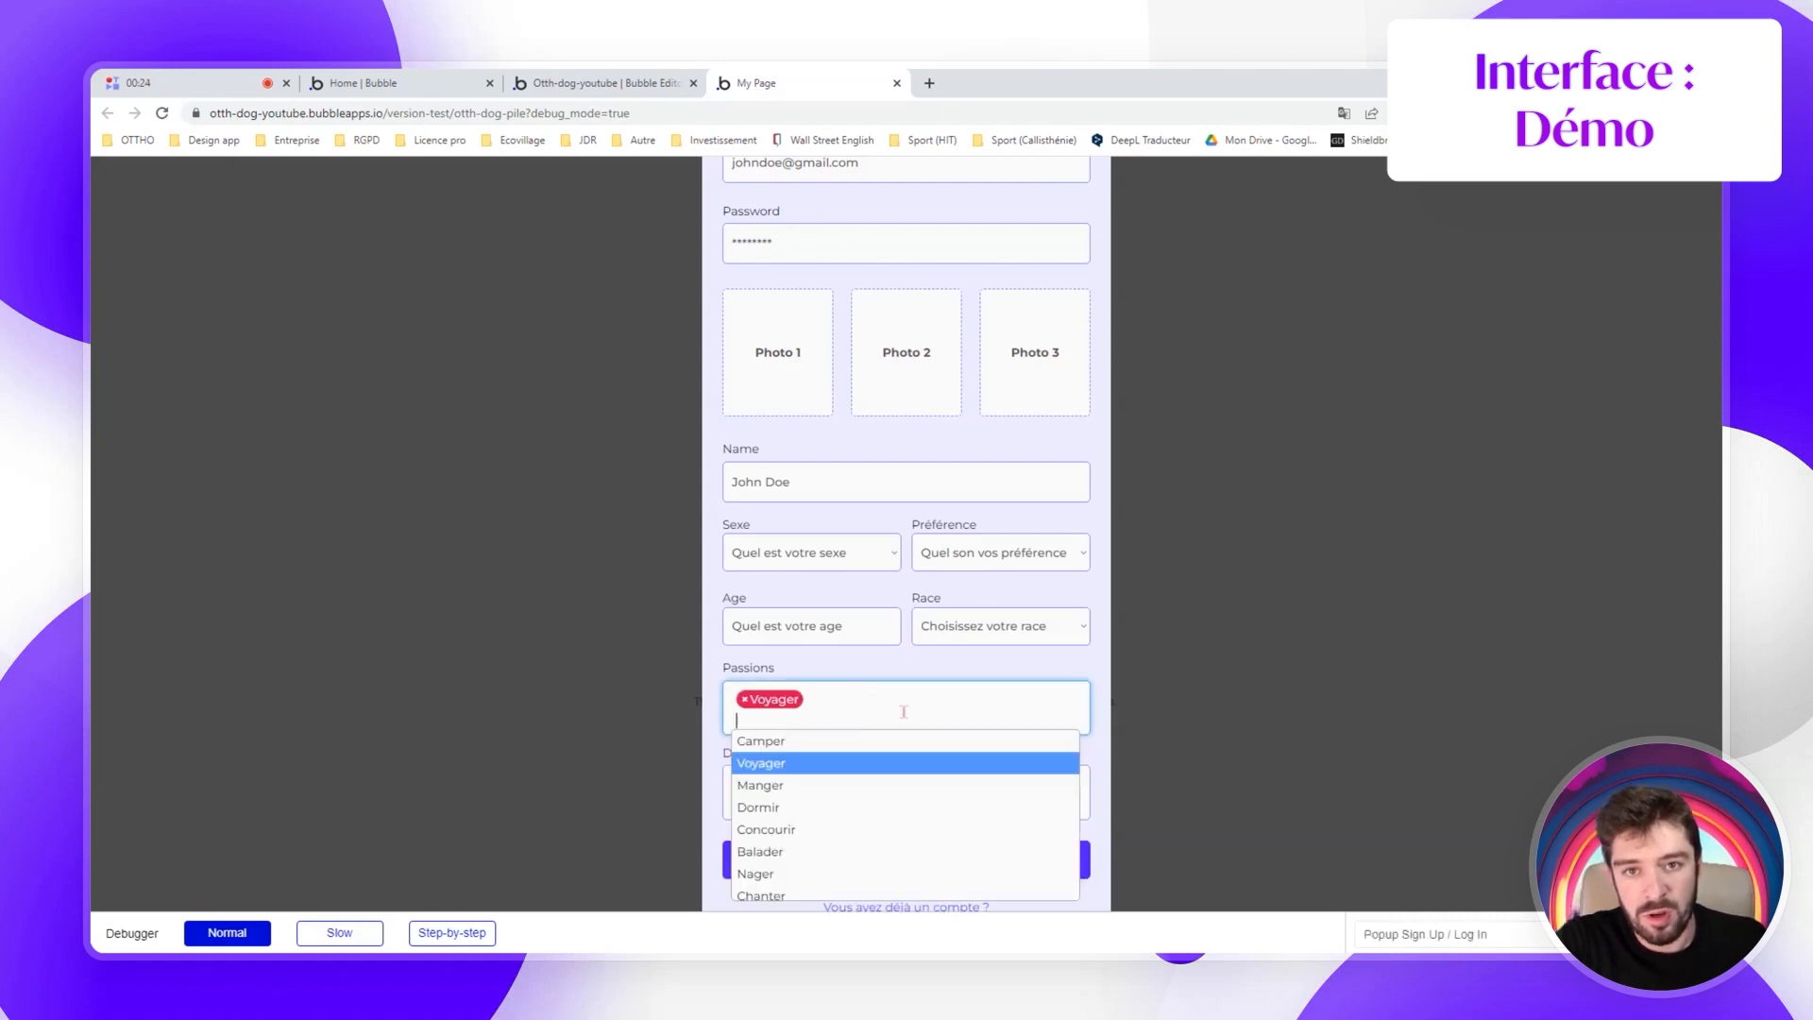
pyautogui.click(791, 830)
pyautogui.click(955, 716)
pyautogui.click(831, 874)
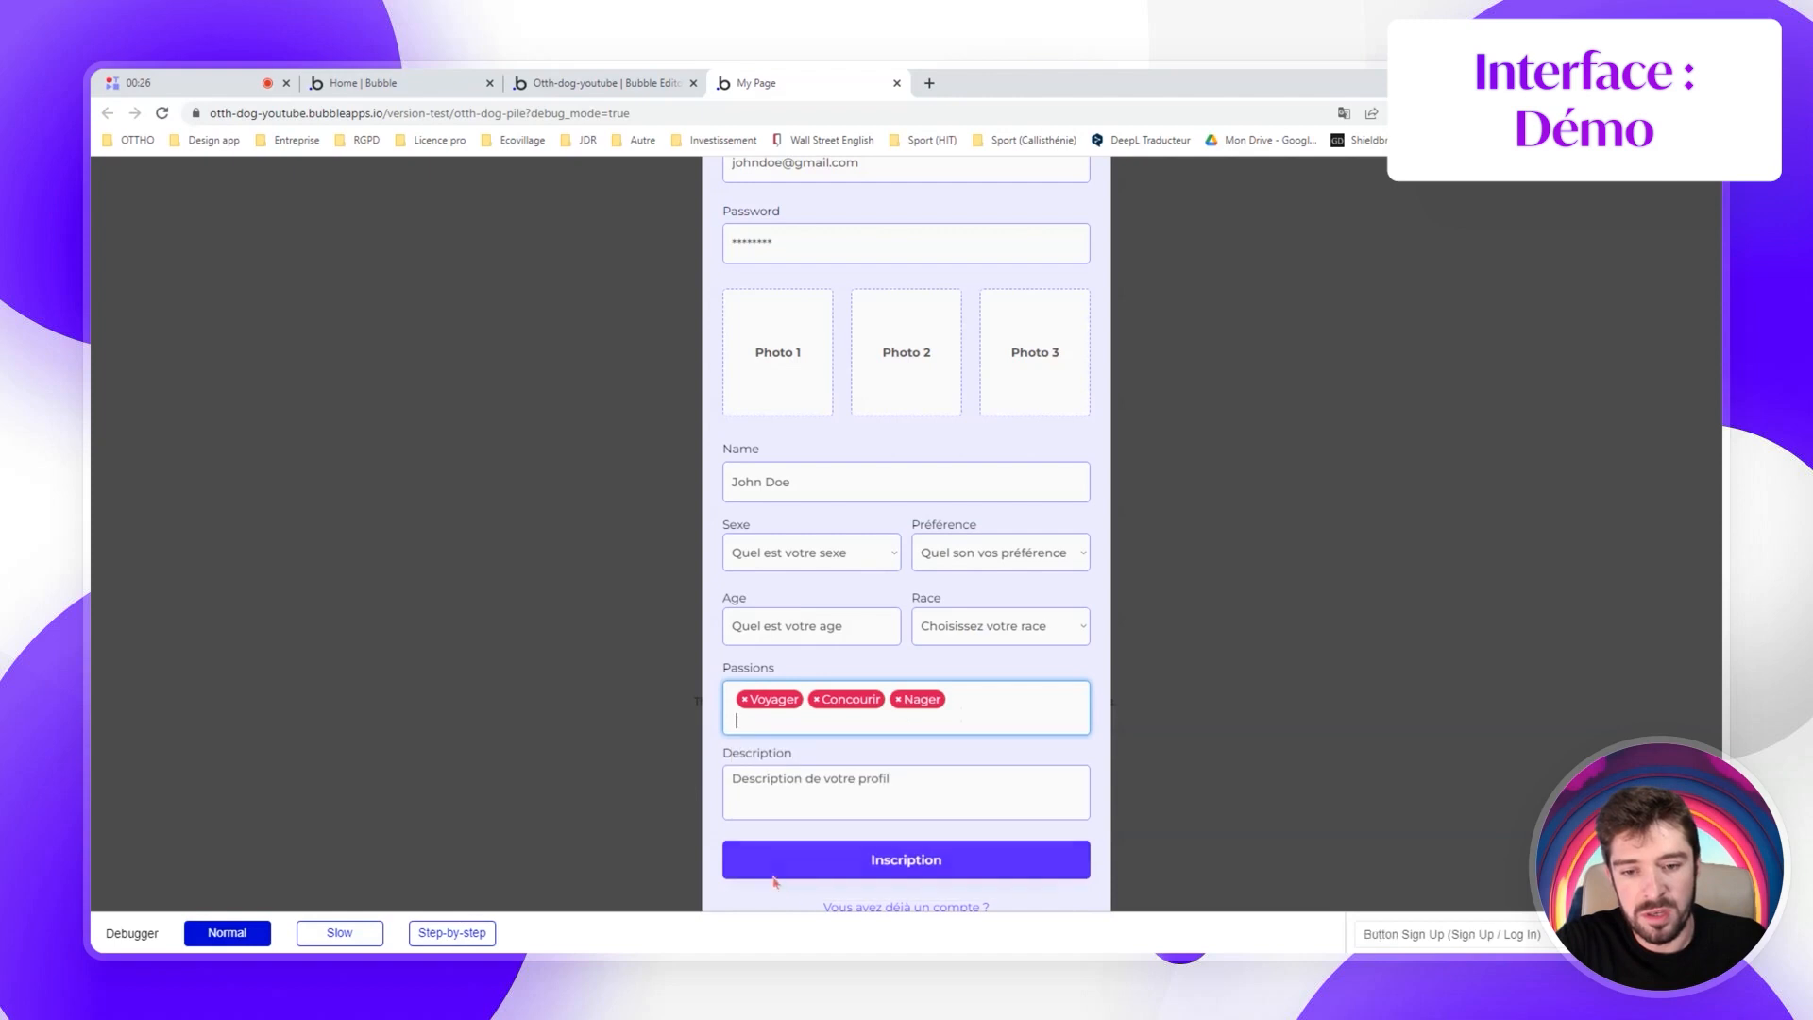
pyautogui.click(983, 720)
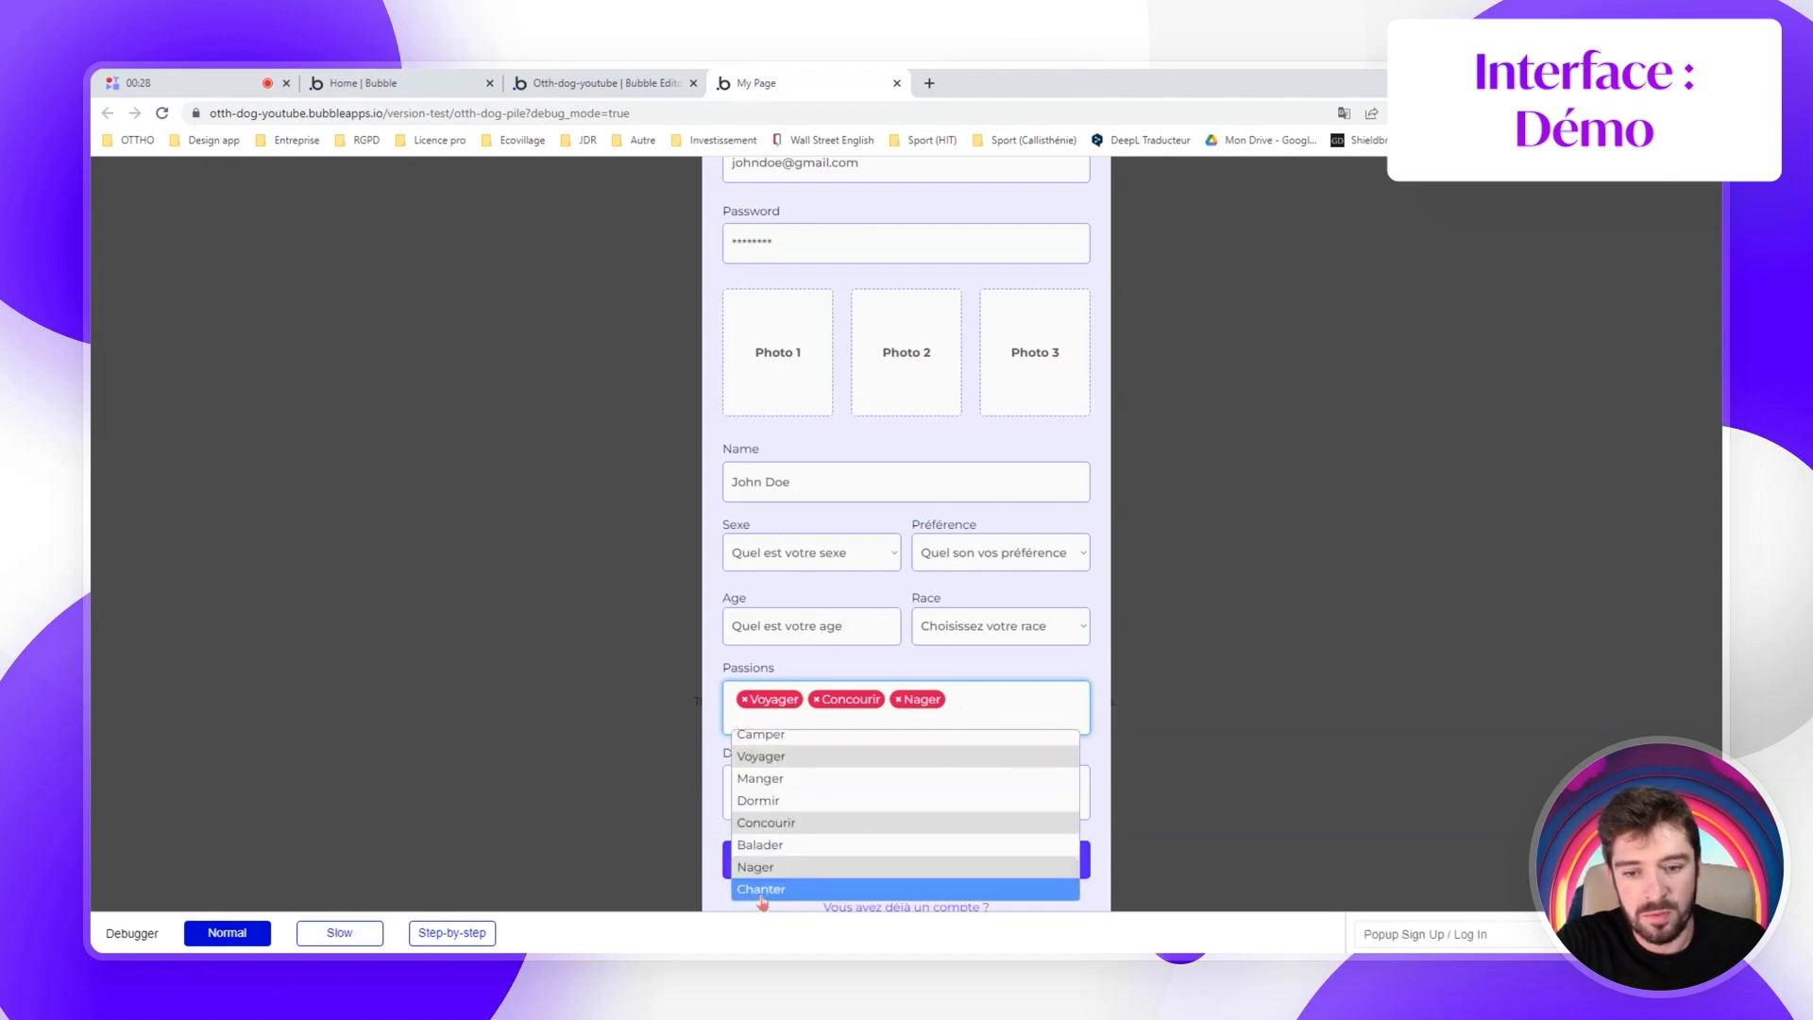
pyautogui.click(831, 882)
# Check the Description field, and test switching the popup to the Connexion form and back to account creation
pyautogui.click(845, 791)
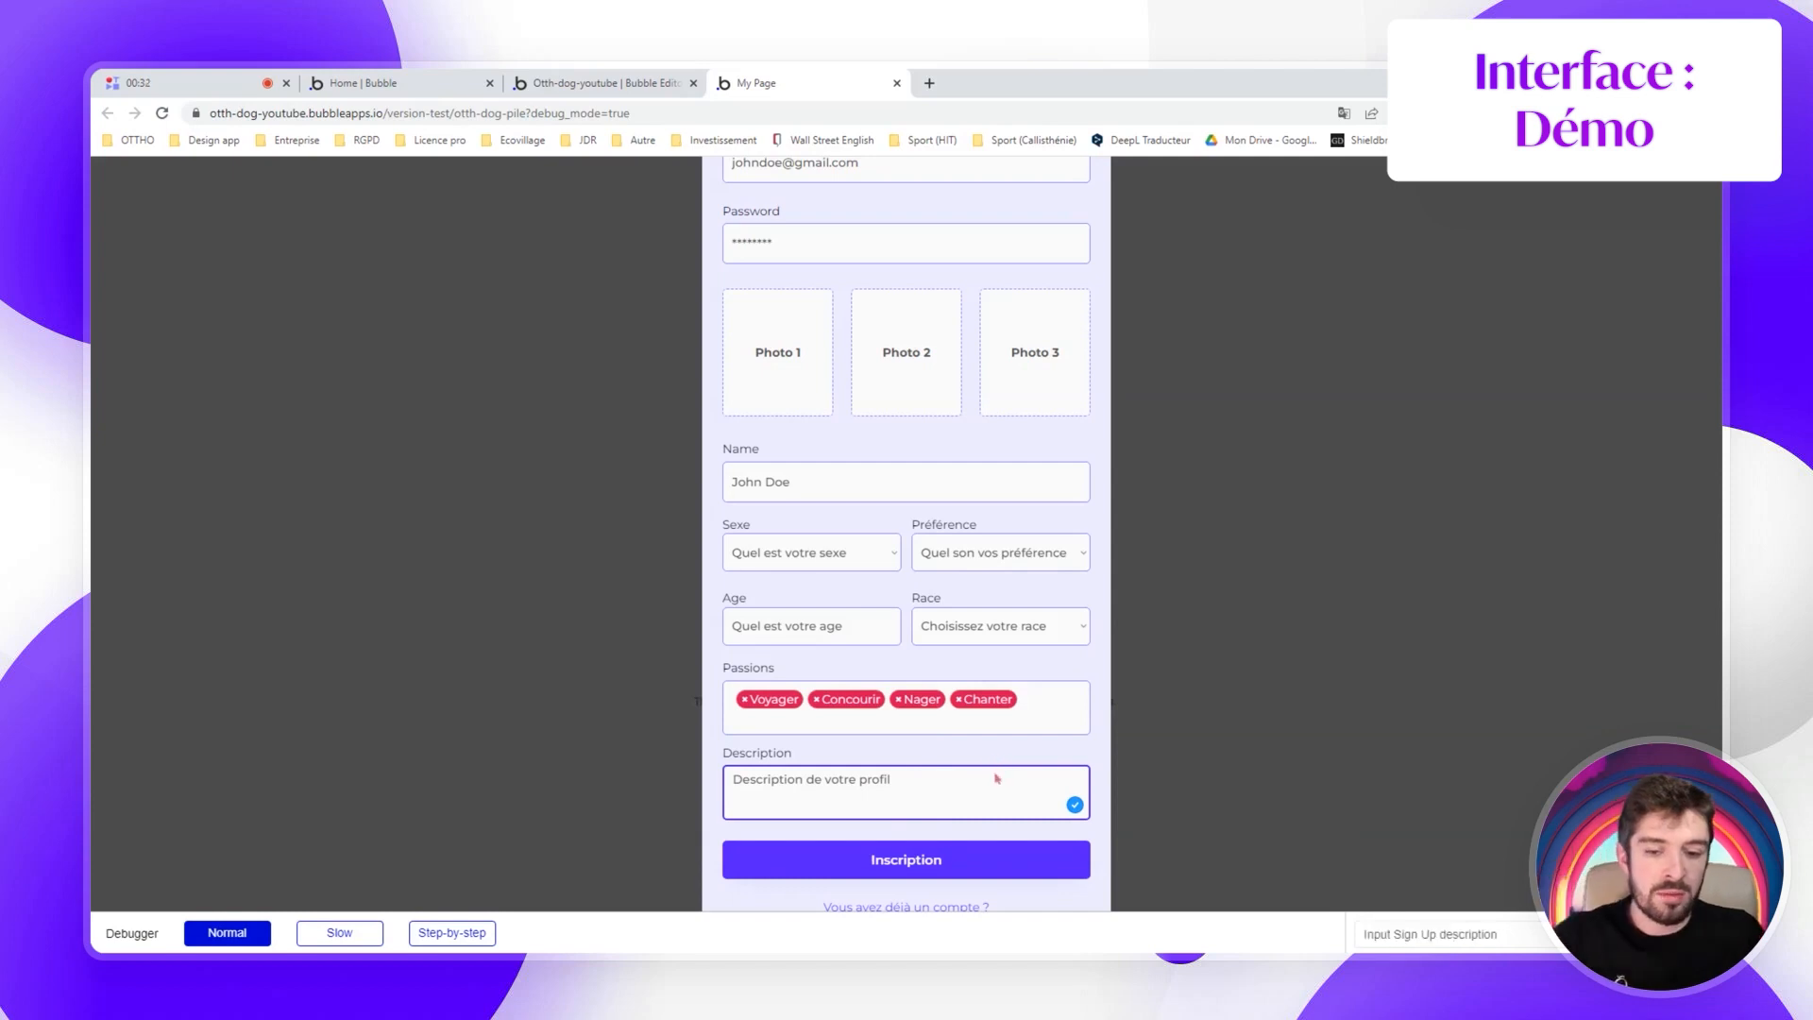
pyautogui.scroll(-1, 972, 879)
pyautogui.click(933, 892)
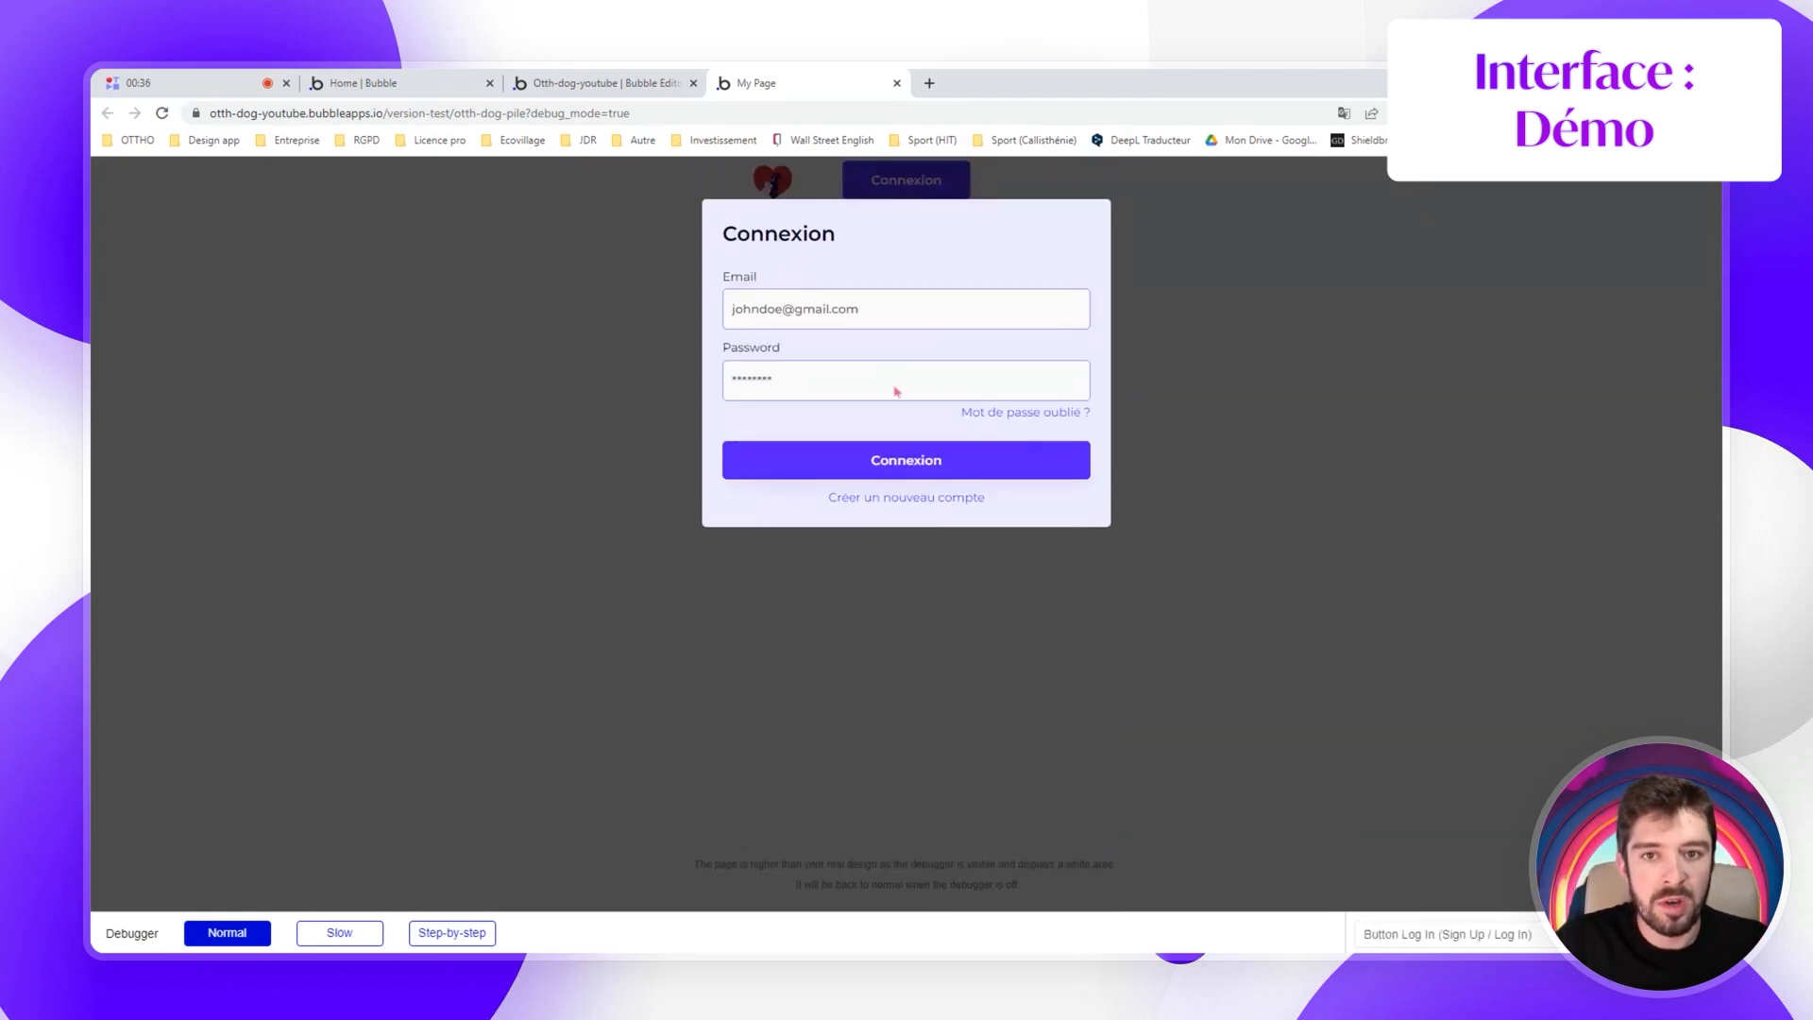
pyautogui.click(888, 499)
# Return to the Bubble editor and examine the appearance and layout settings of the log-in email input's Input-Border style
pyautogui.click(586, 83)
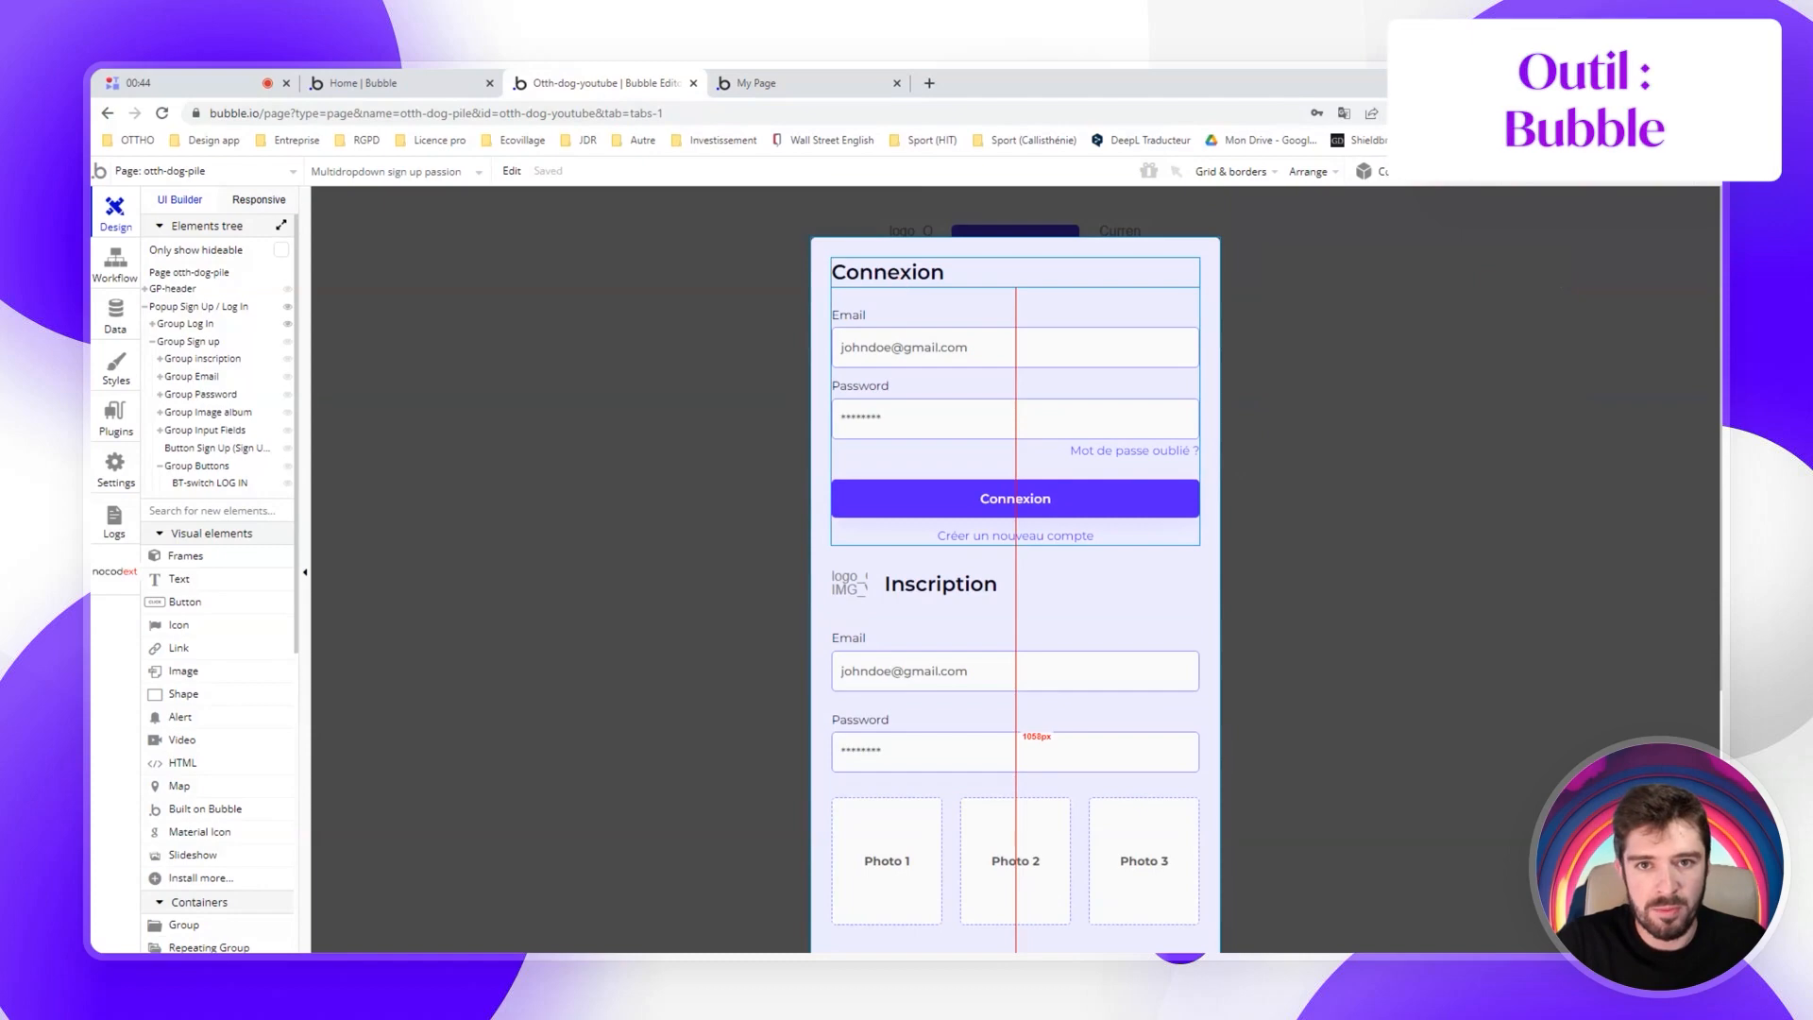
pyautogui.doubleClick(907, 348)
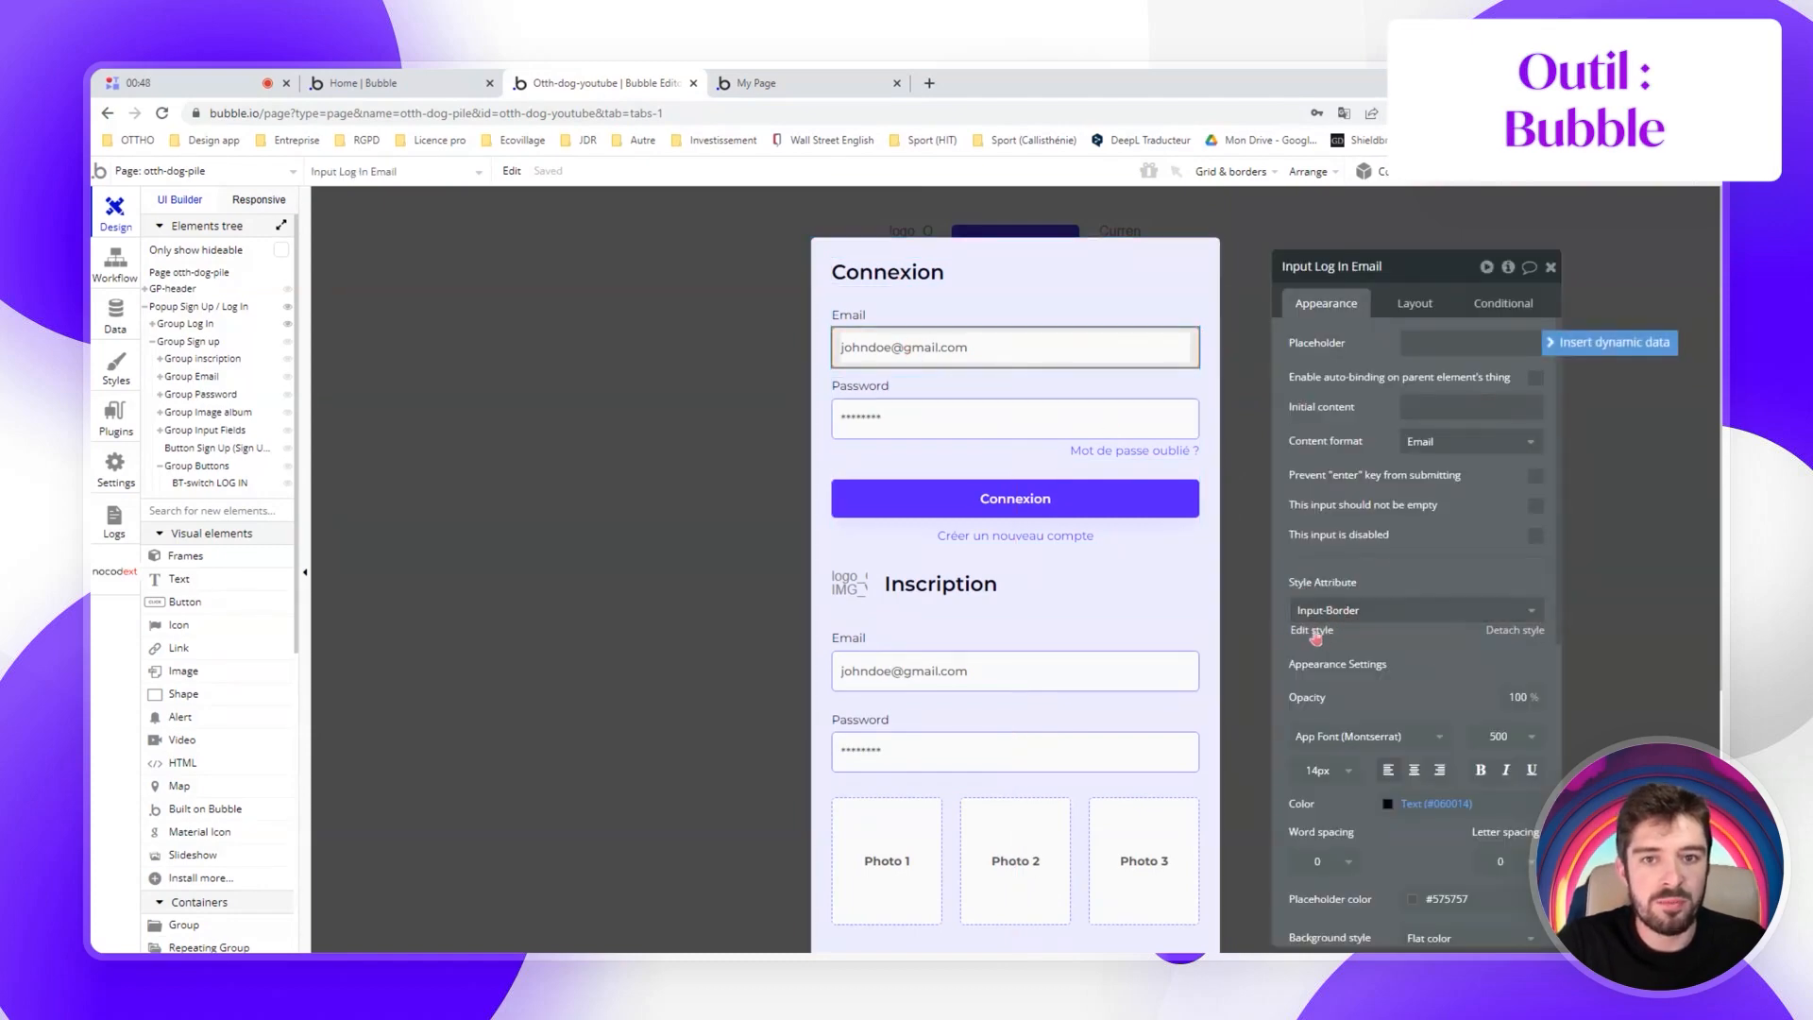
pyautogui.scroll(-3, 1318, 638)
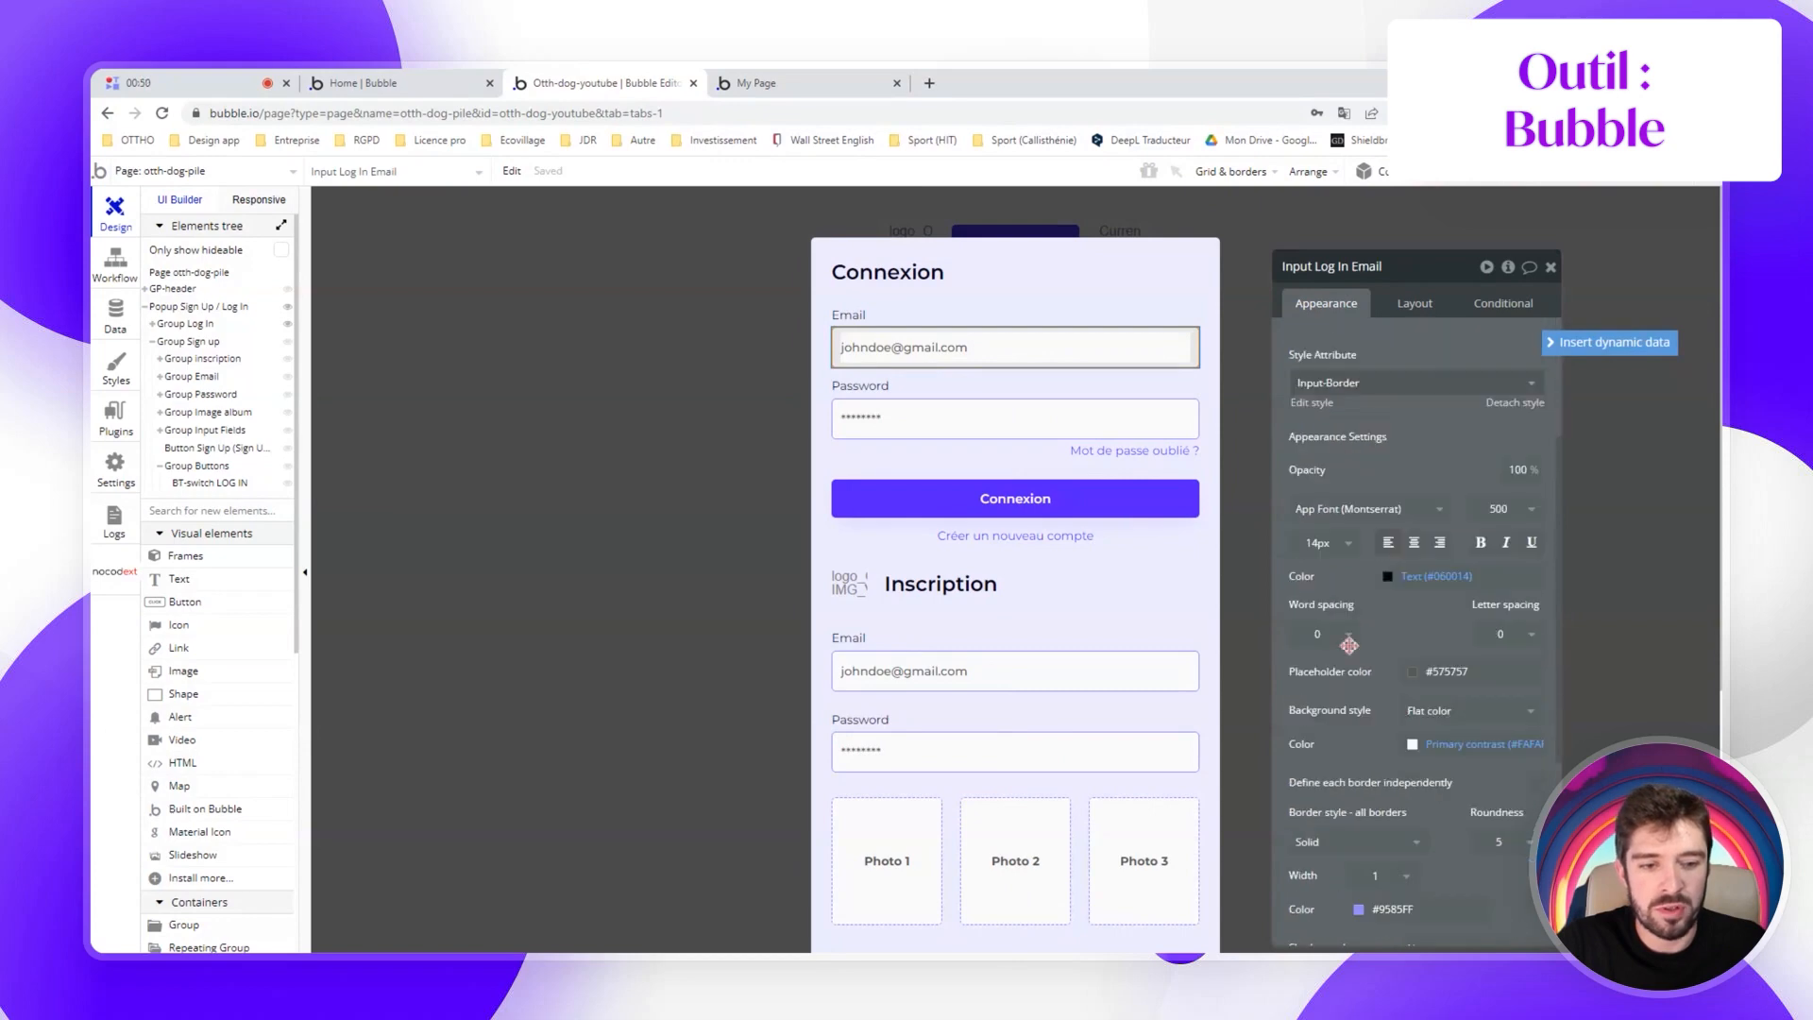
pyautogui.click(1316, 404)
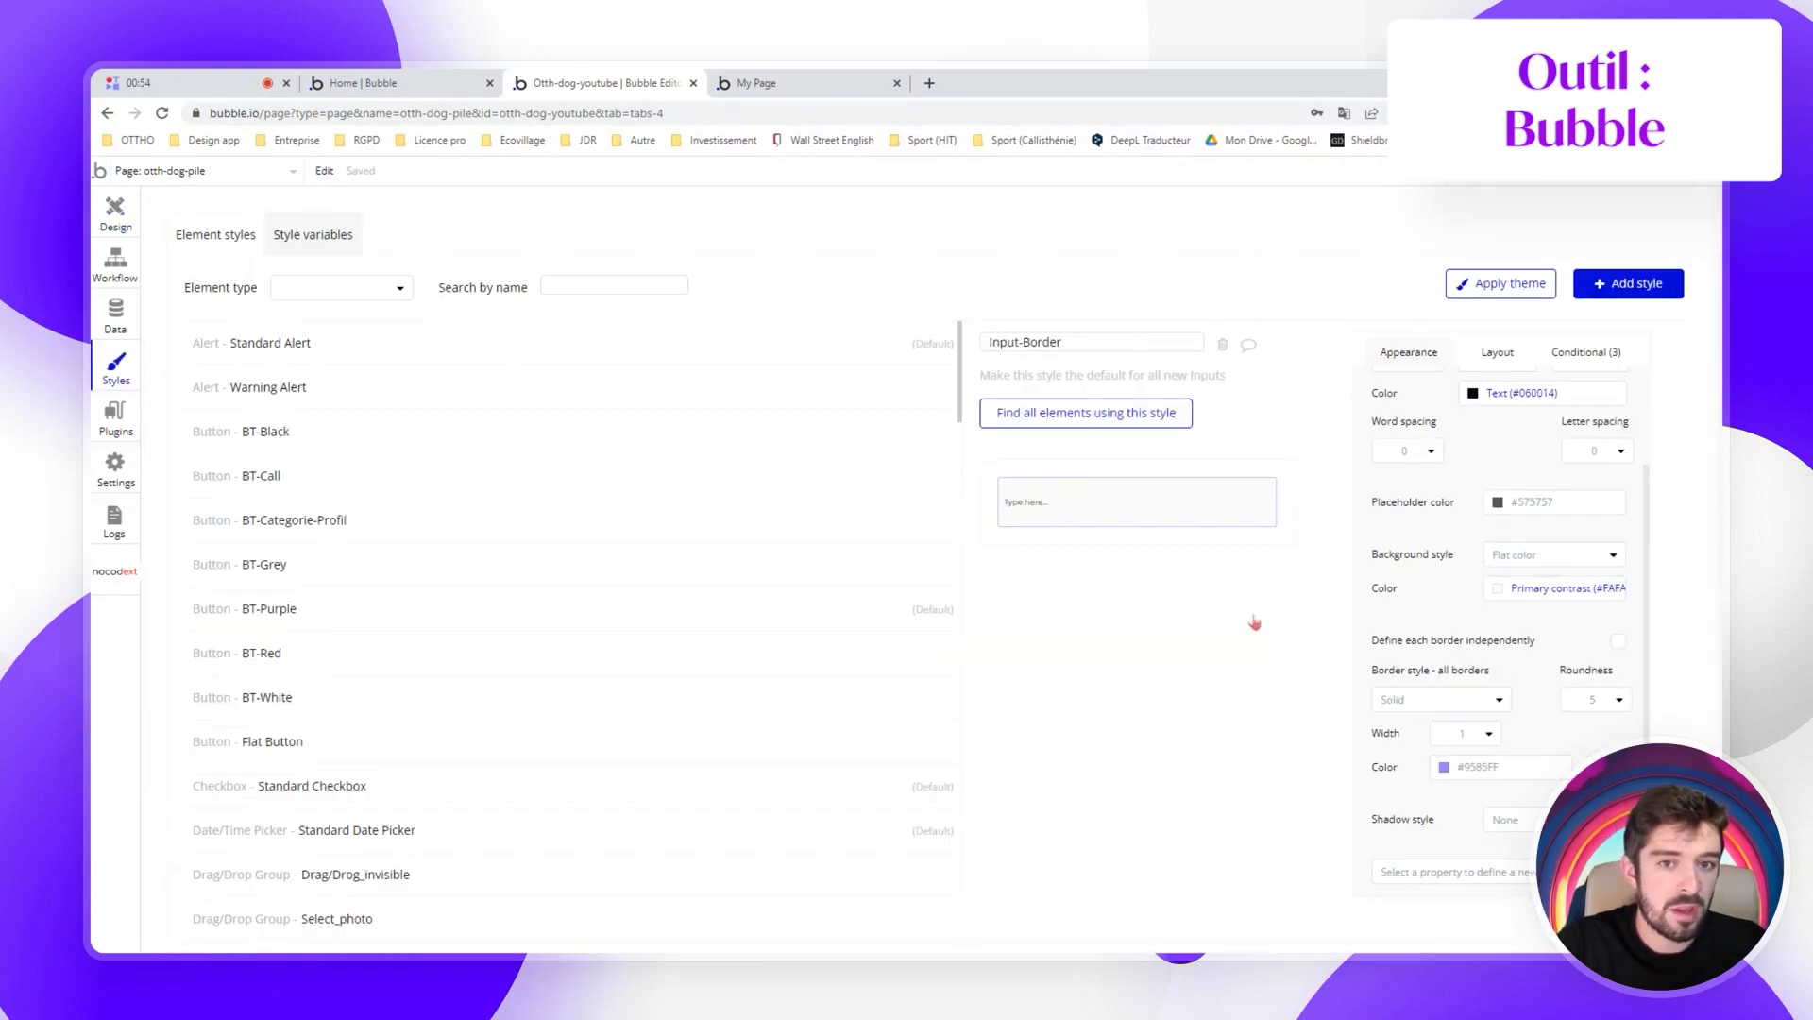
pyautogui.scroll(2, 1542, 555)
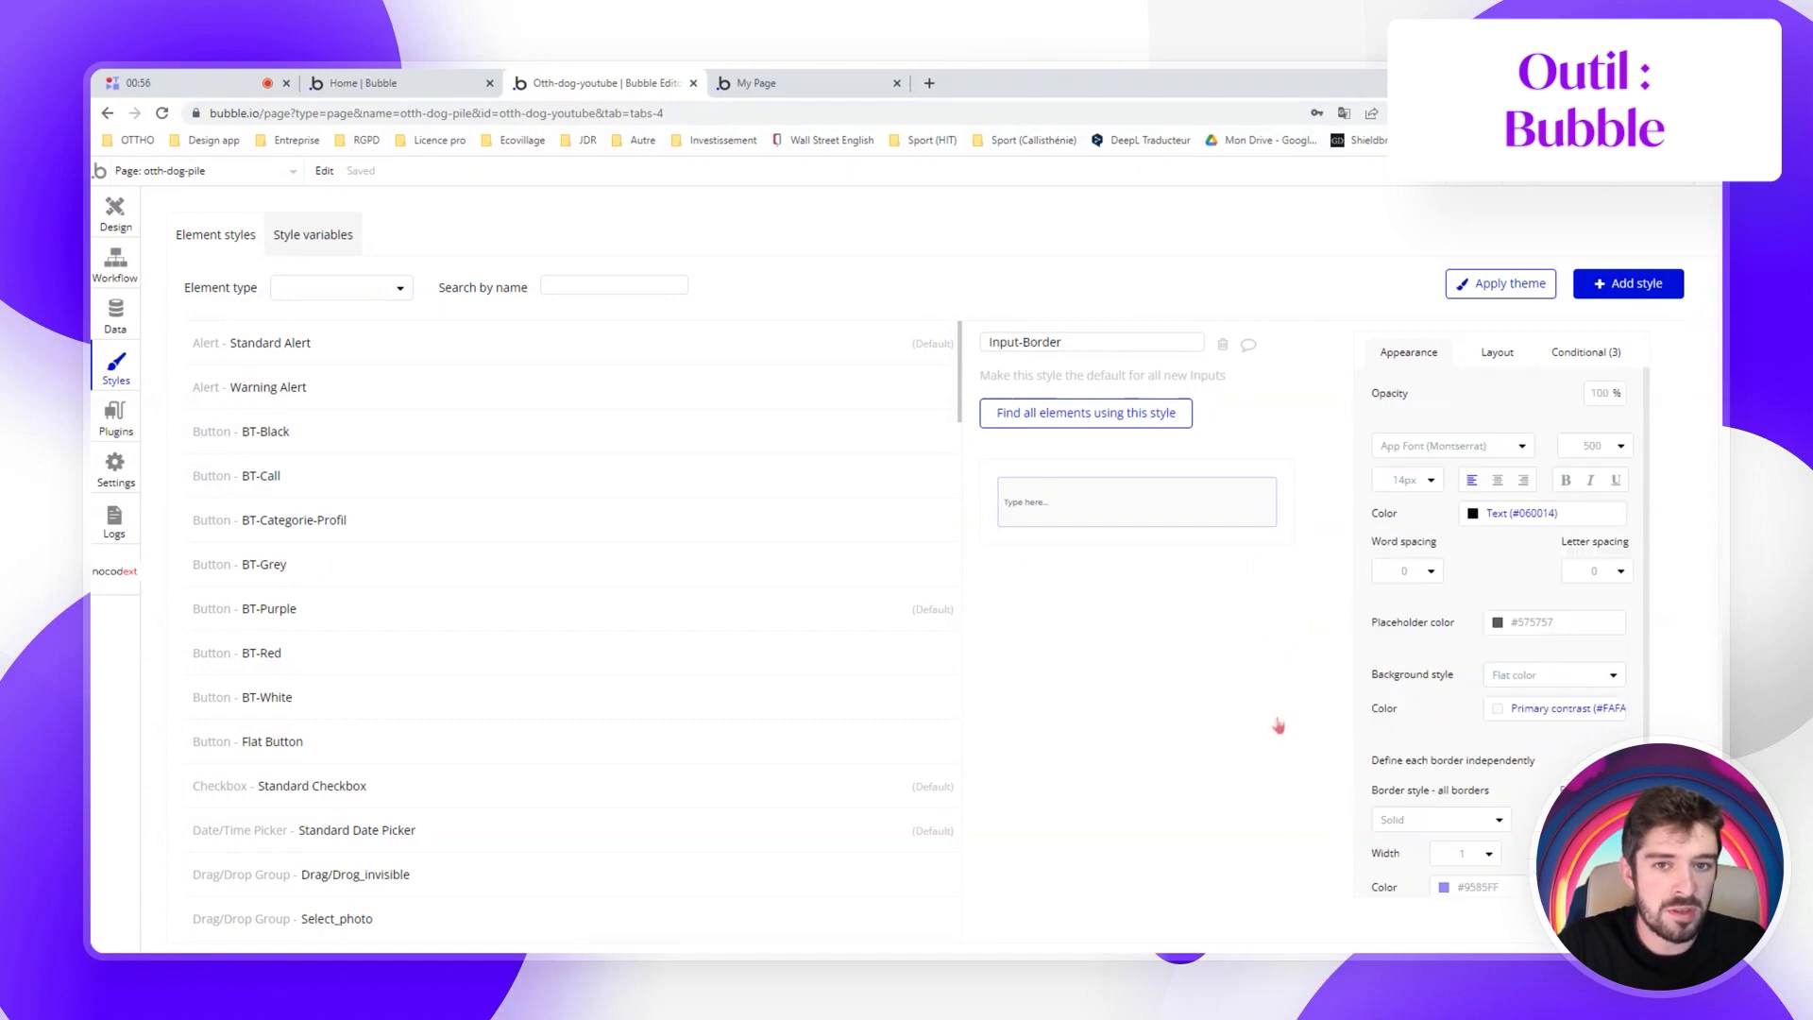
pyautogui.scroll(-2, 1506, 717)
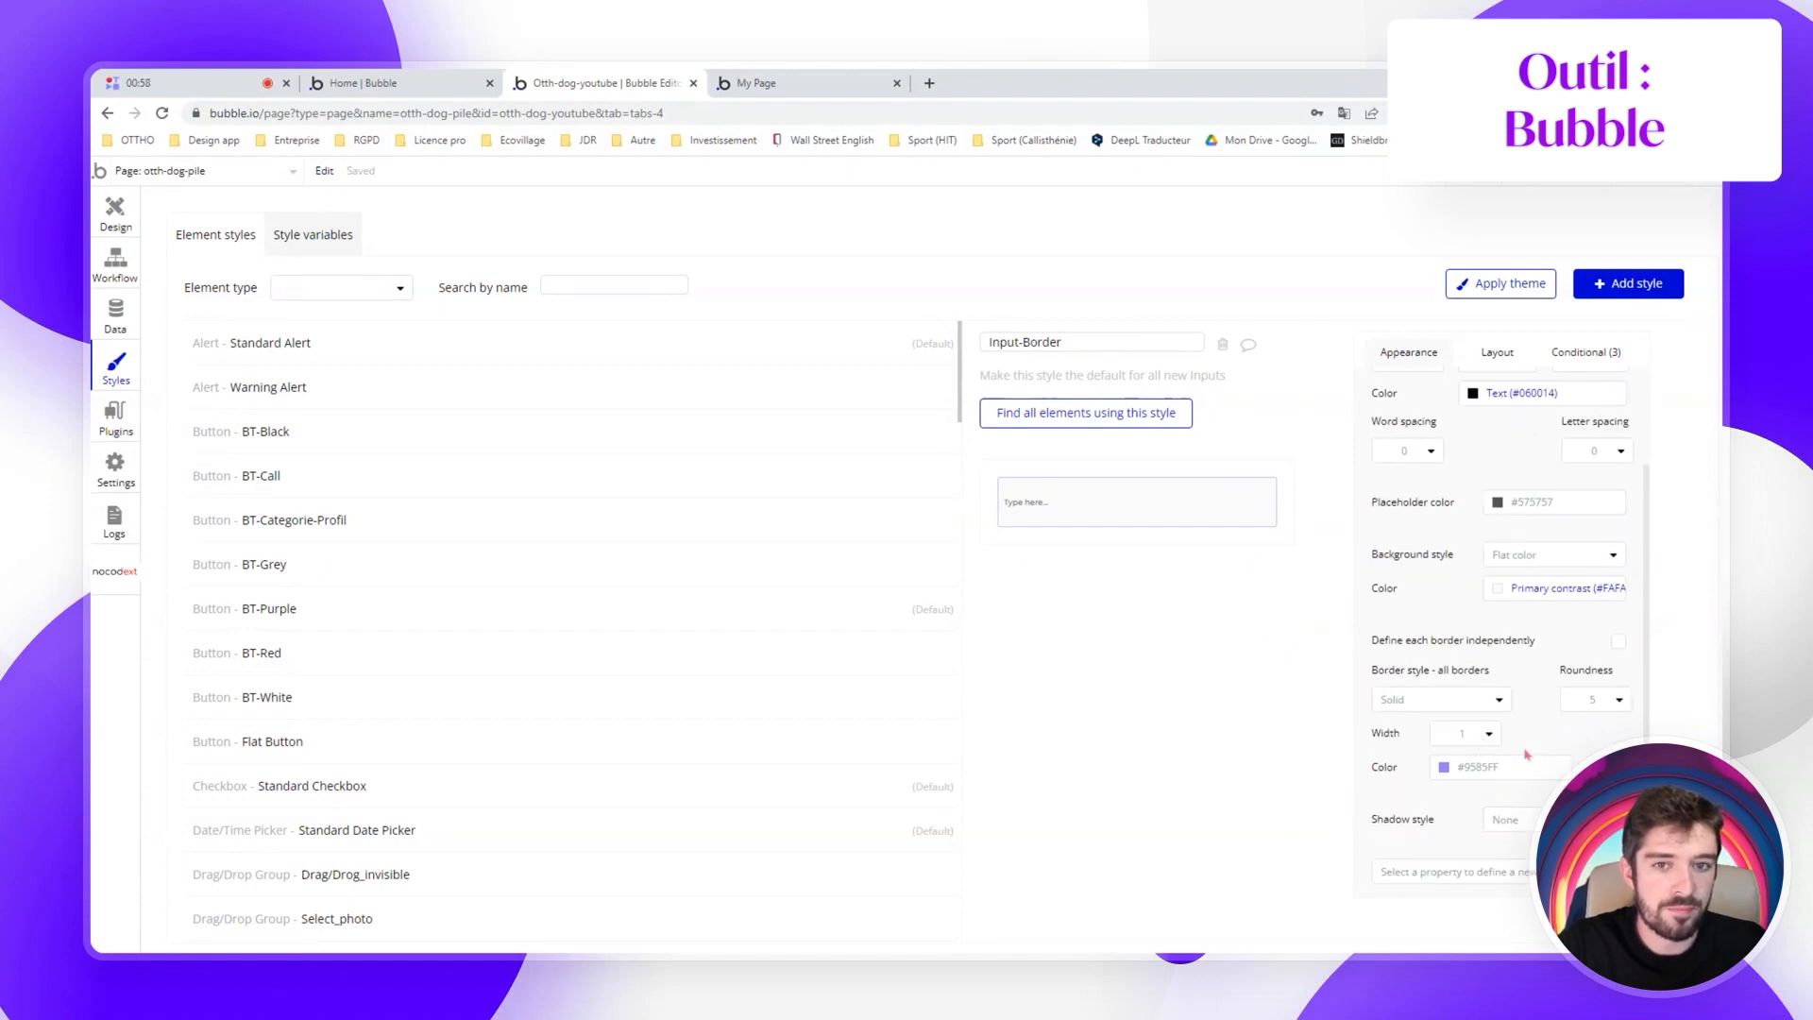
pyautogui.click(1501, 357)
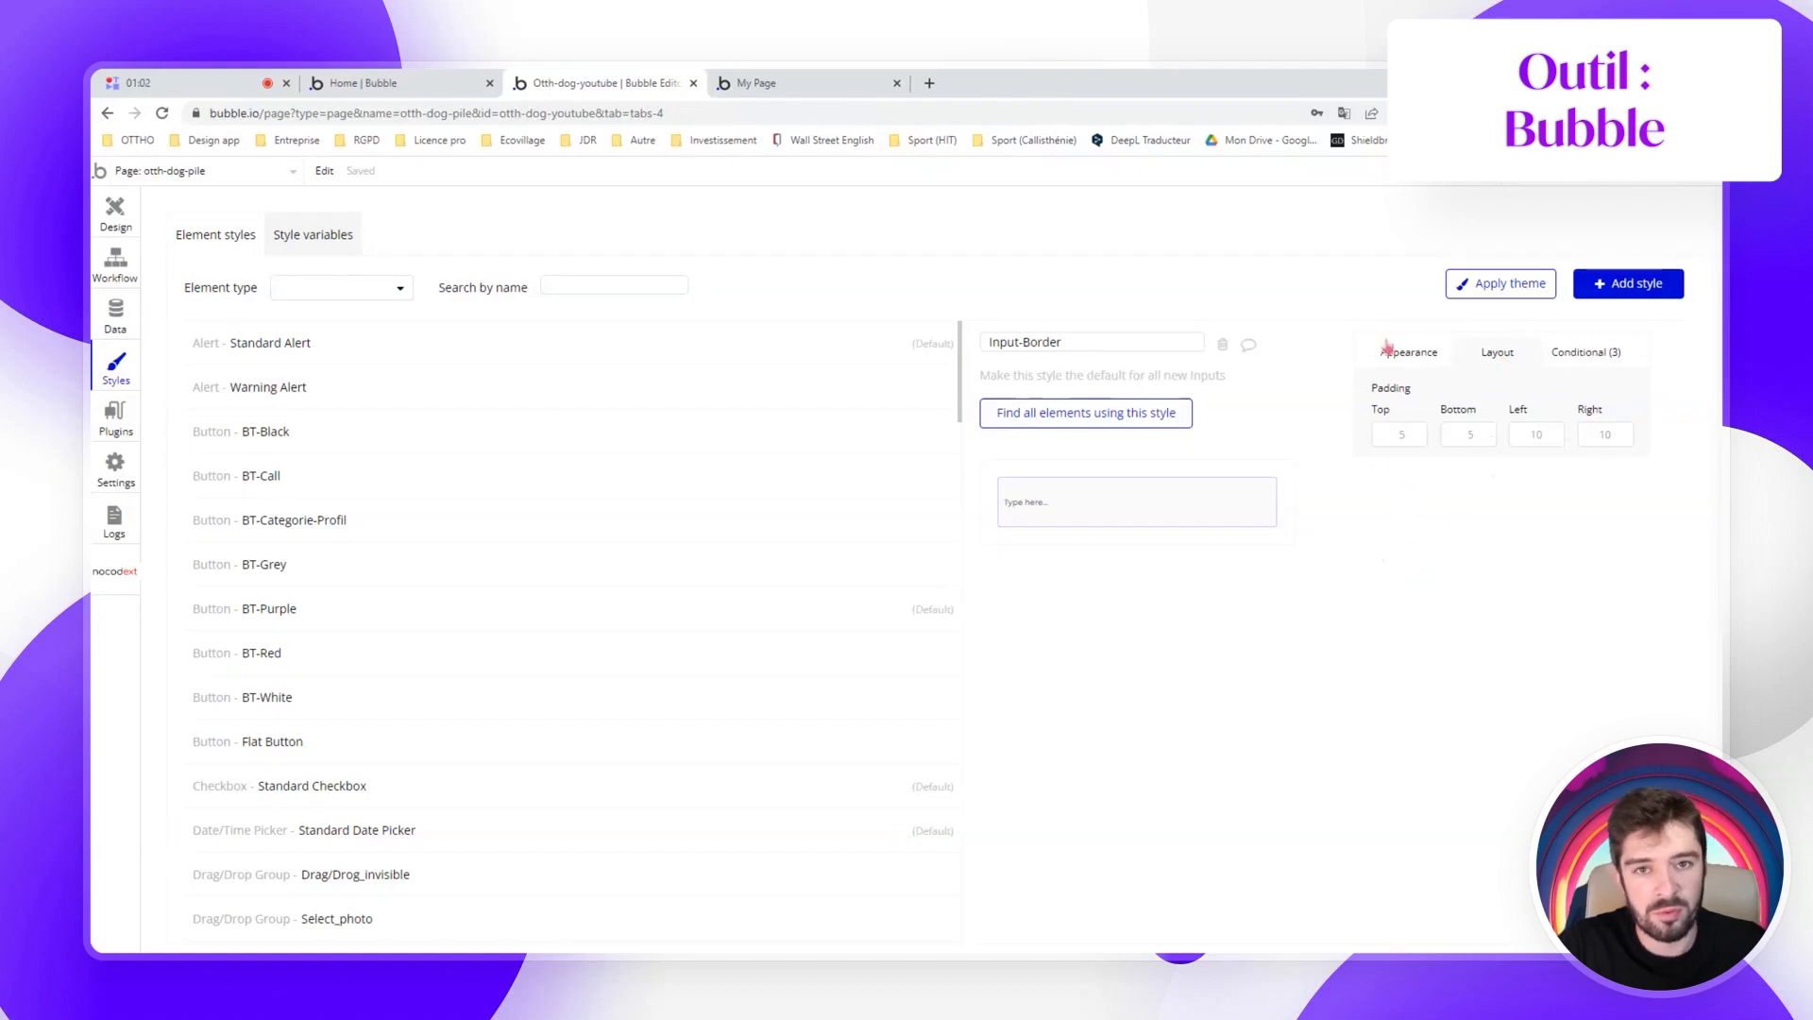
pyautogui.click(1409, 354)
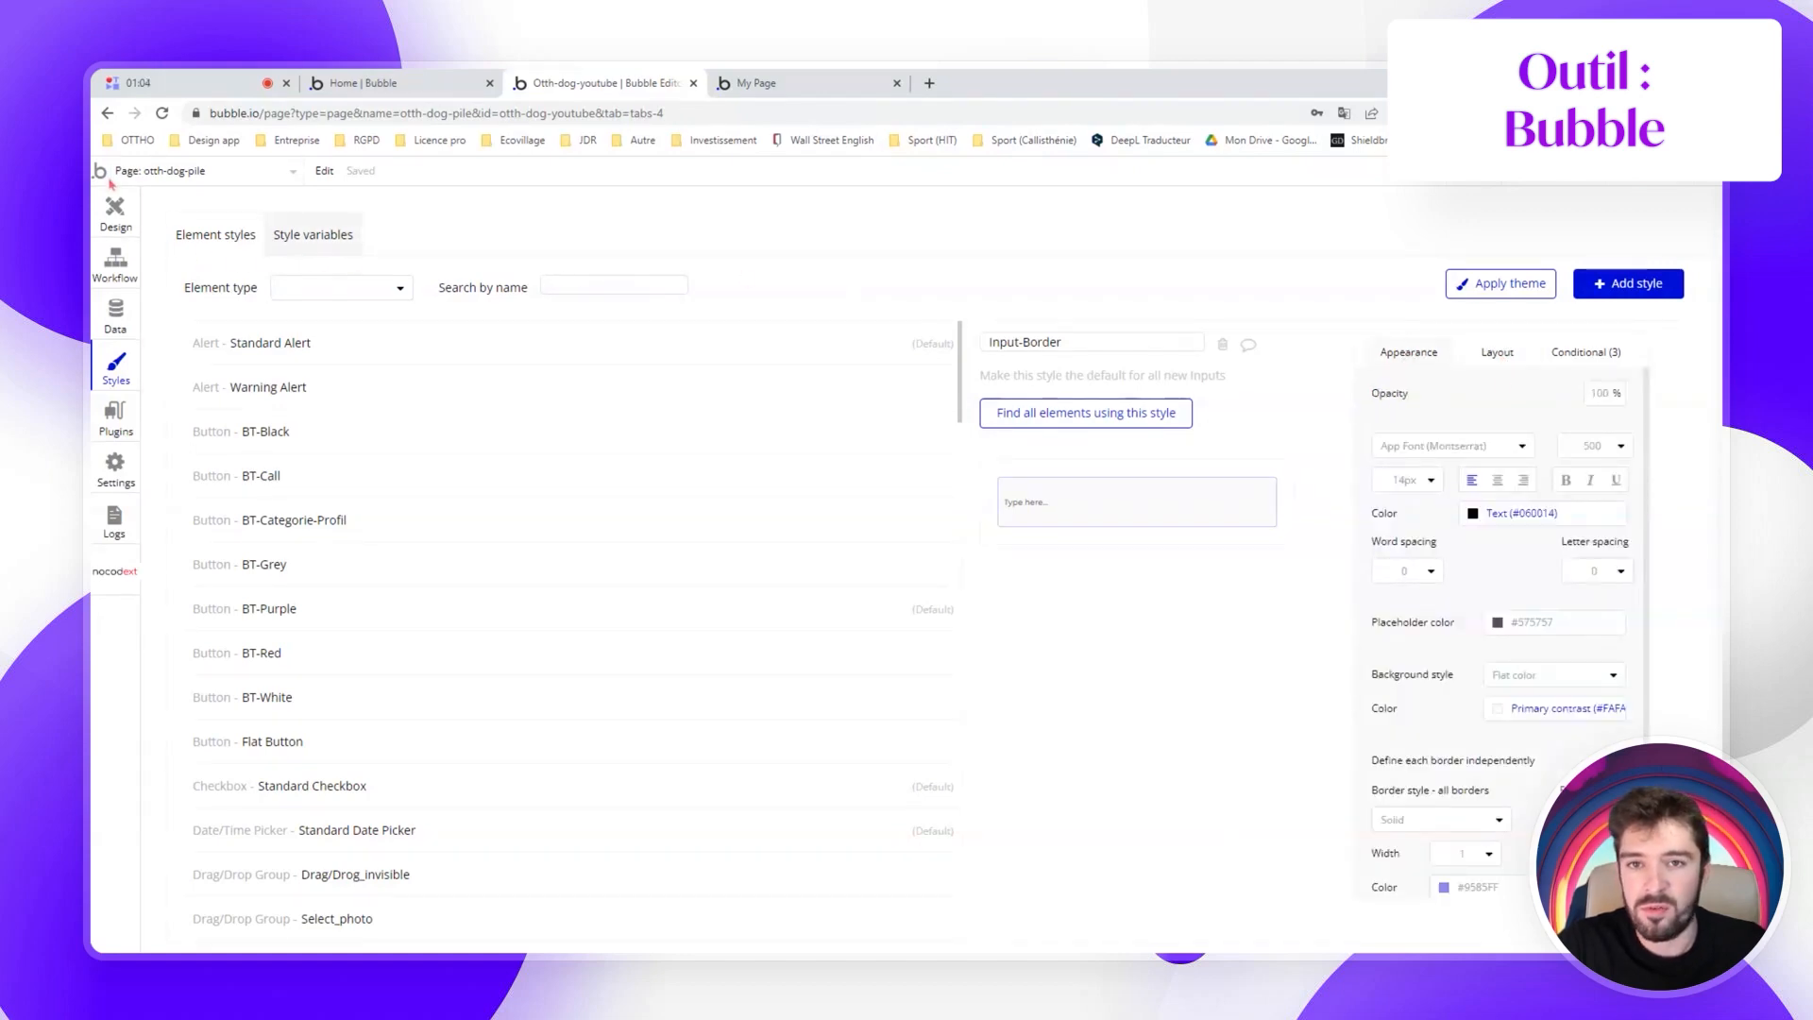
# Examine the appearance settings of the PictureUploader-Photo style used by the Photo 1 uploader in the sign-up form
pyautogui.click(115, 213)
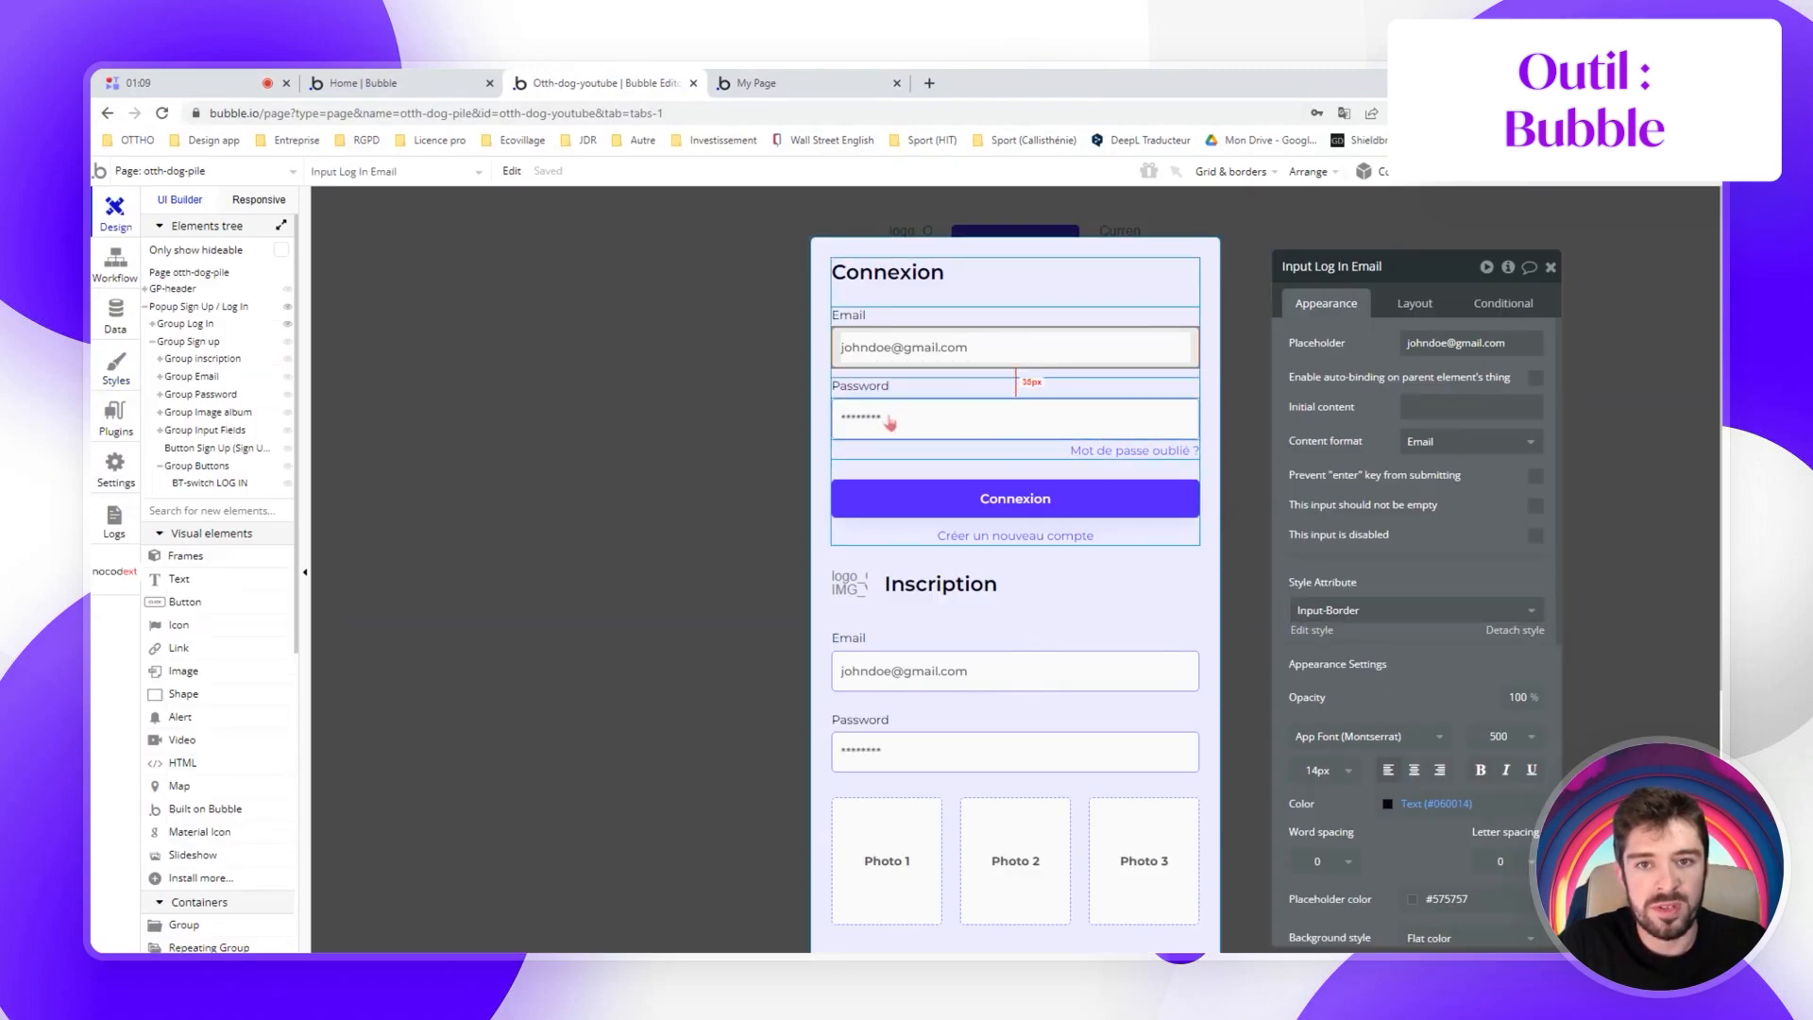
pyautogui.scroll(-2, 935, 529)
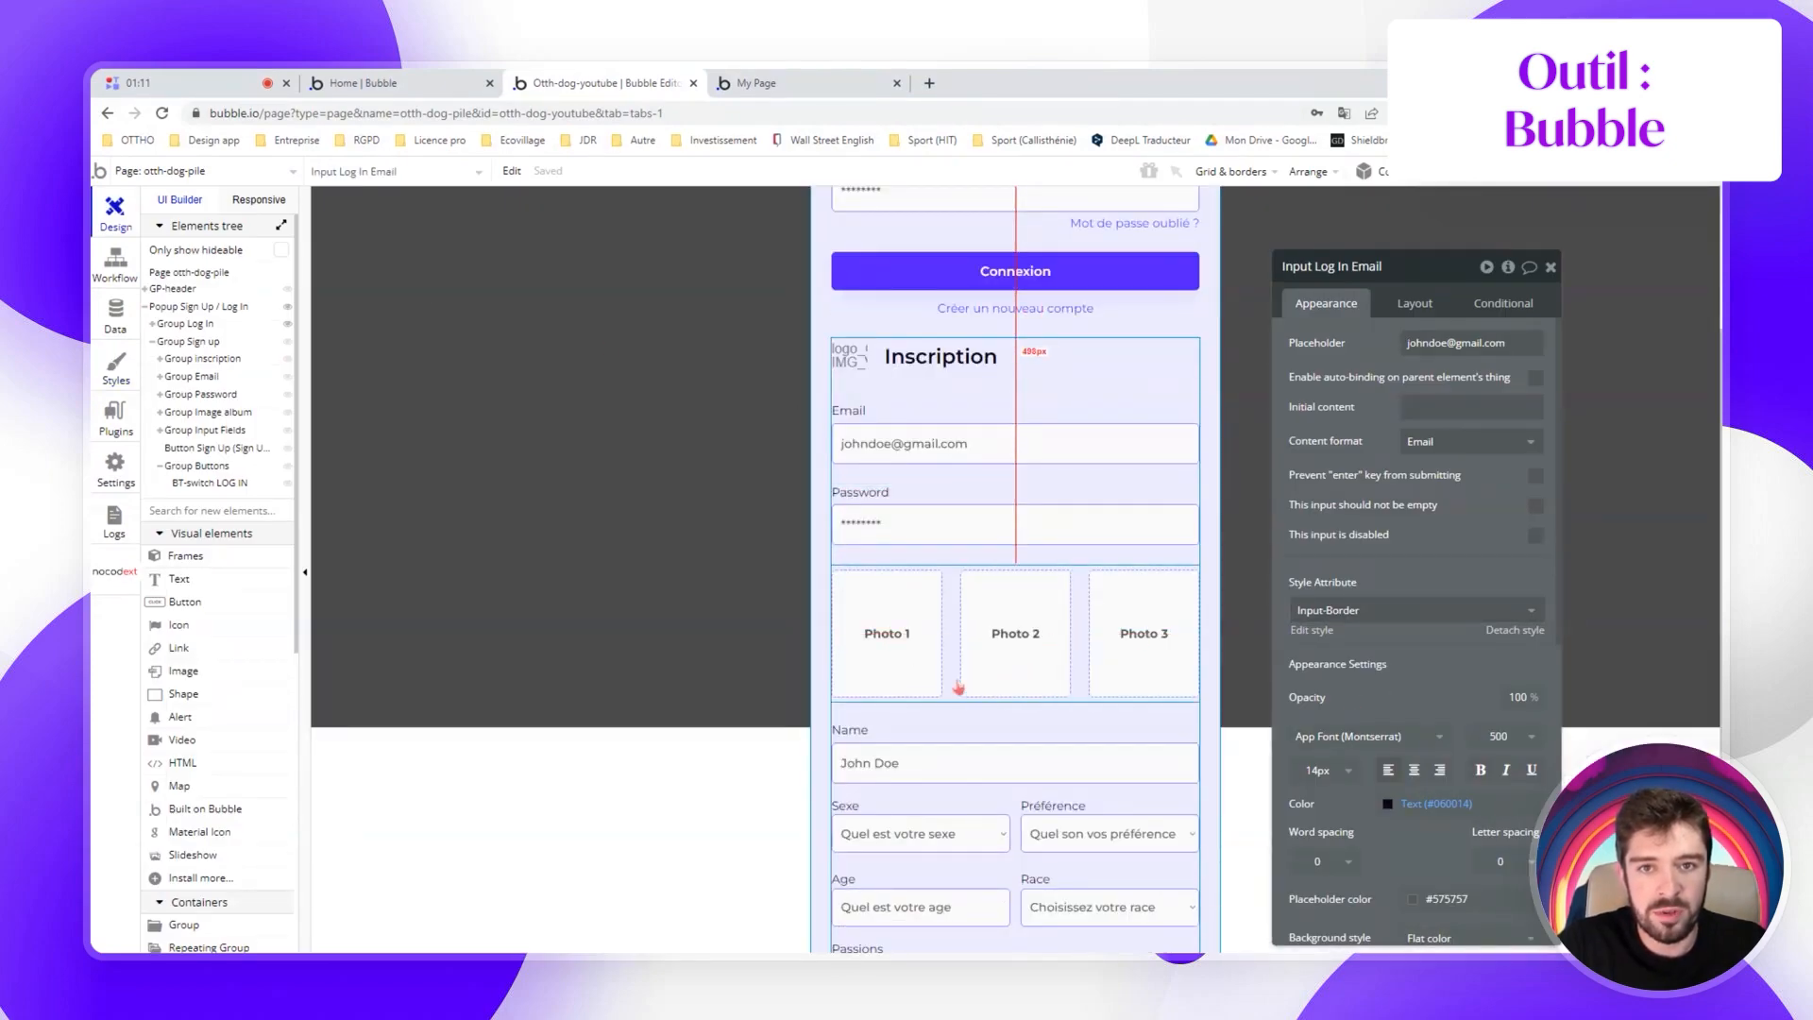
pyautogui.click(857, 622)
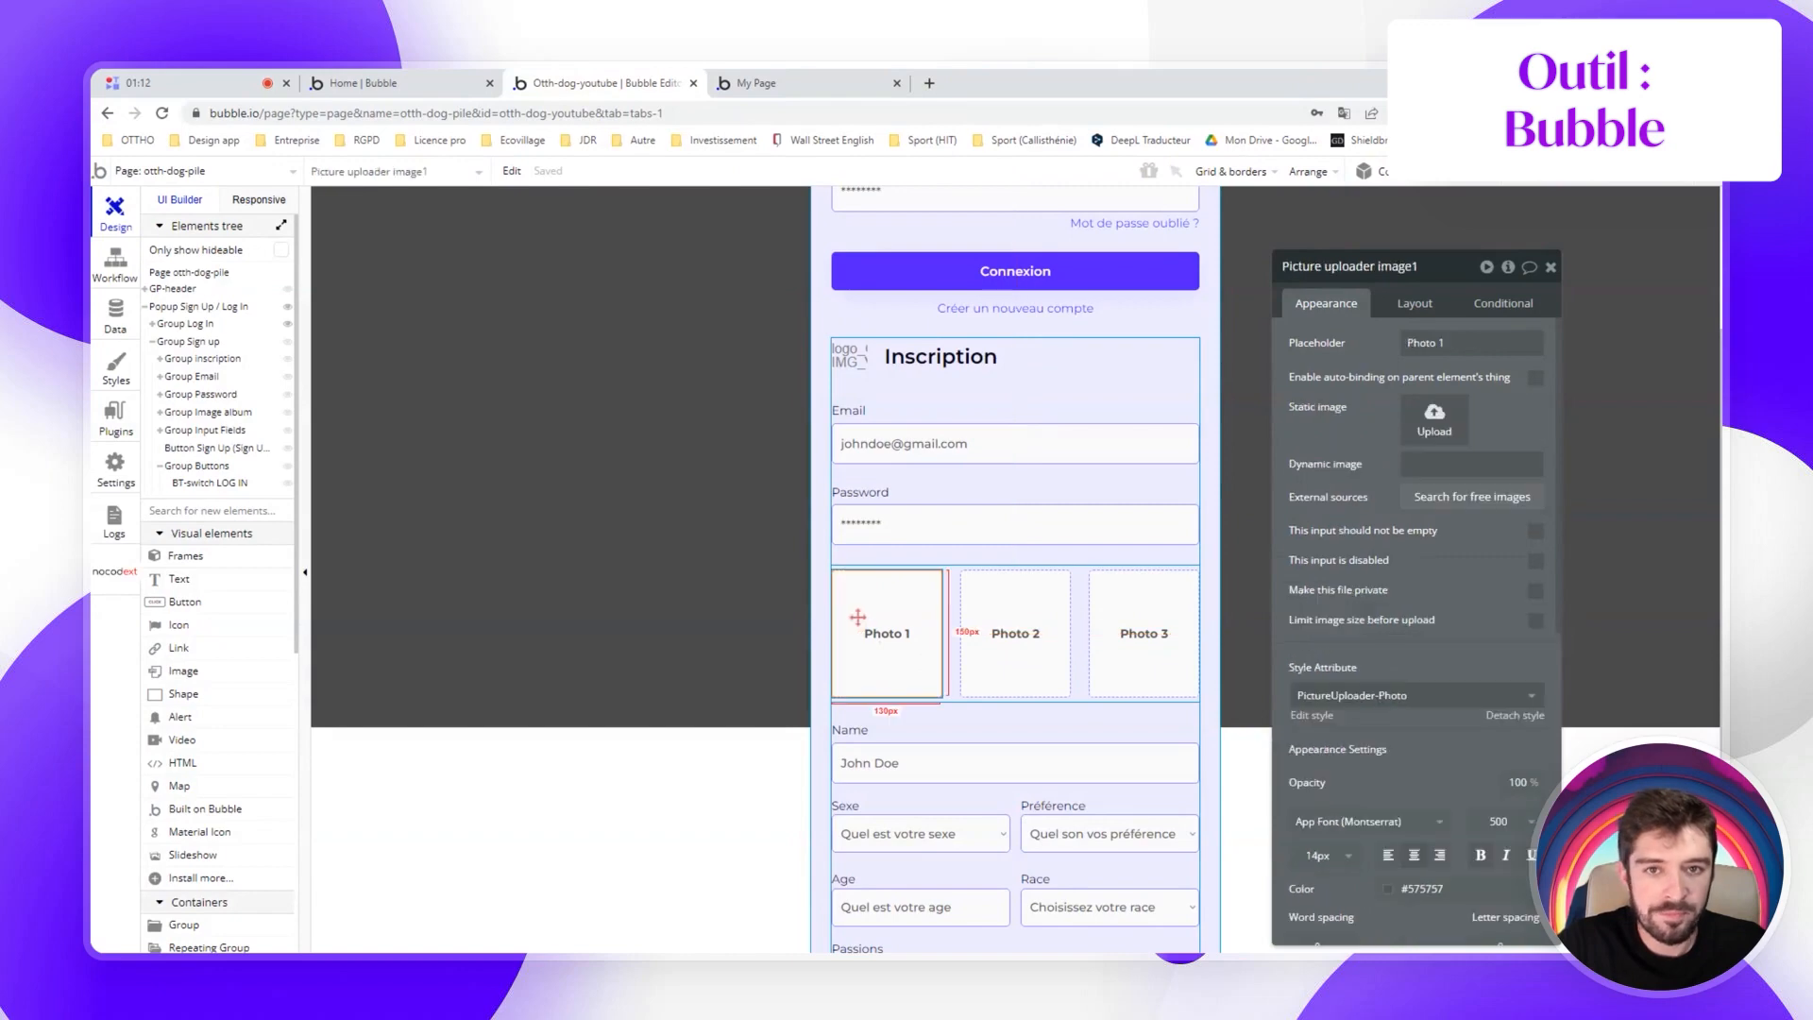
pyautogui.click(1317, 716)
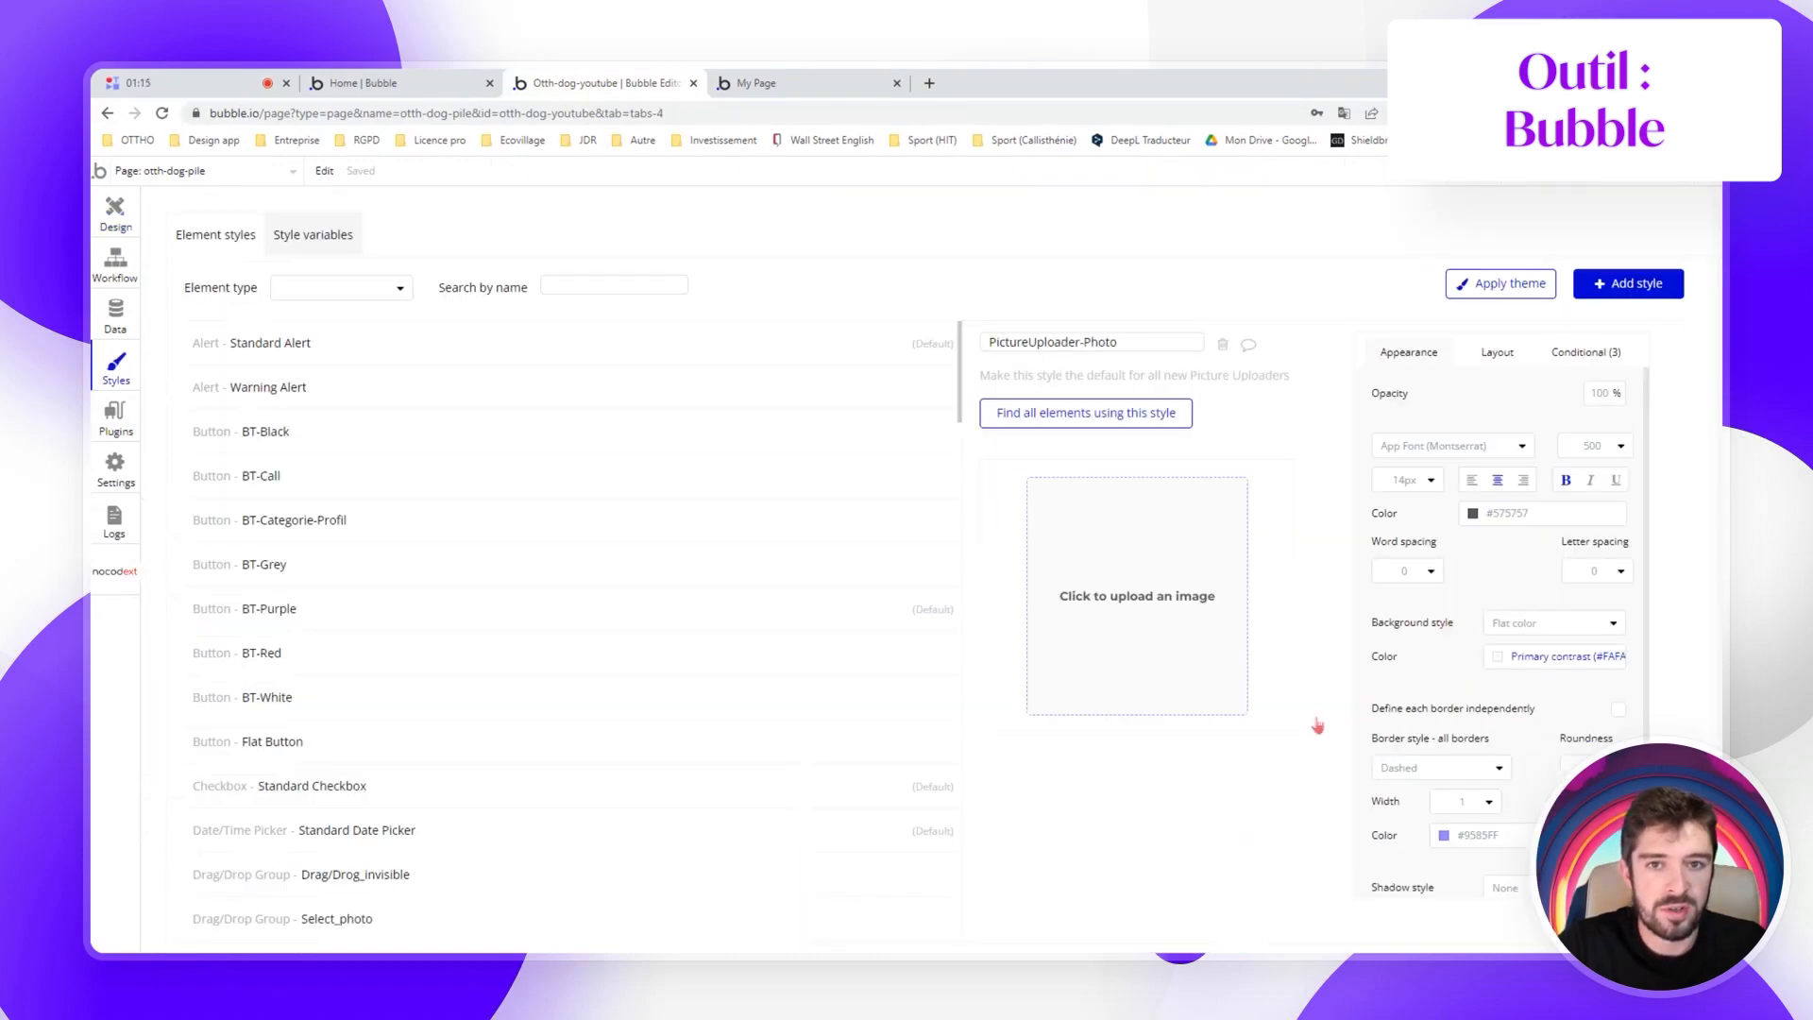
pyautogui.scroll(-1, 1559, 699)
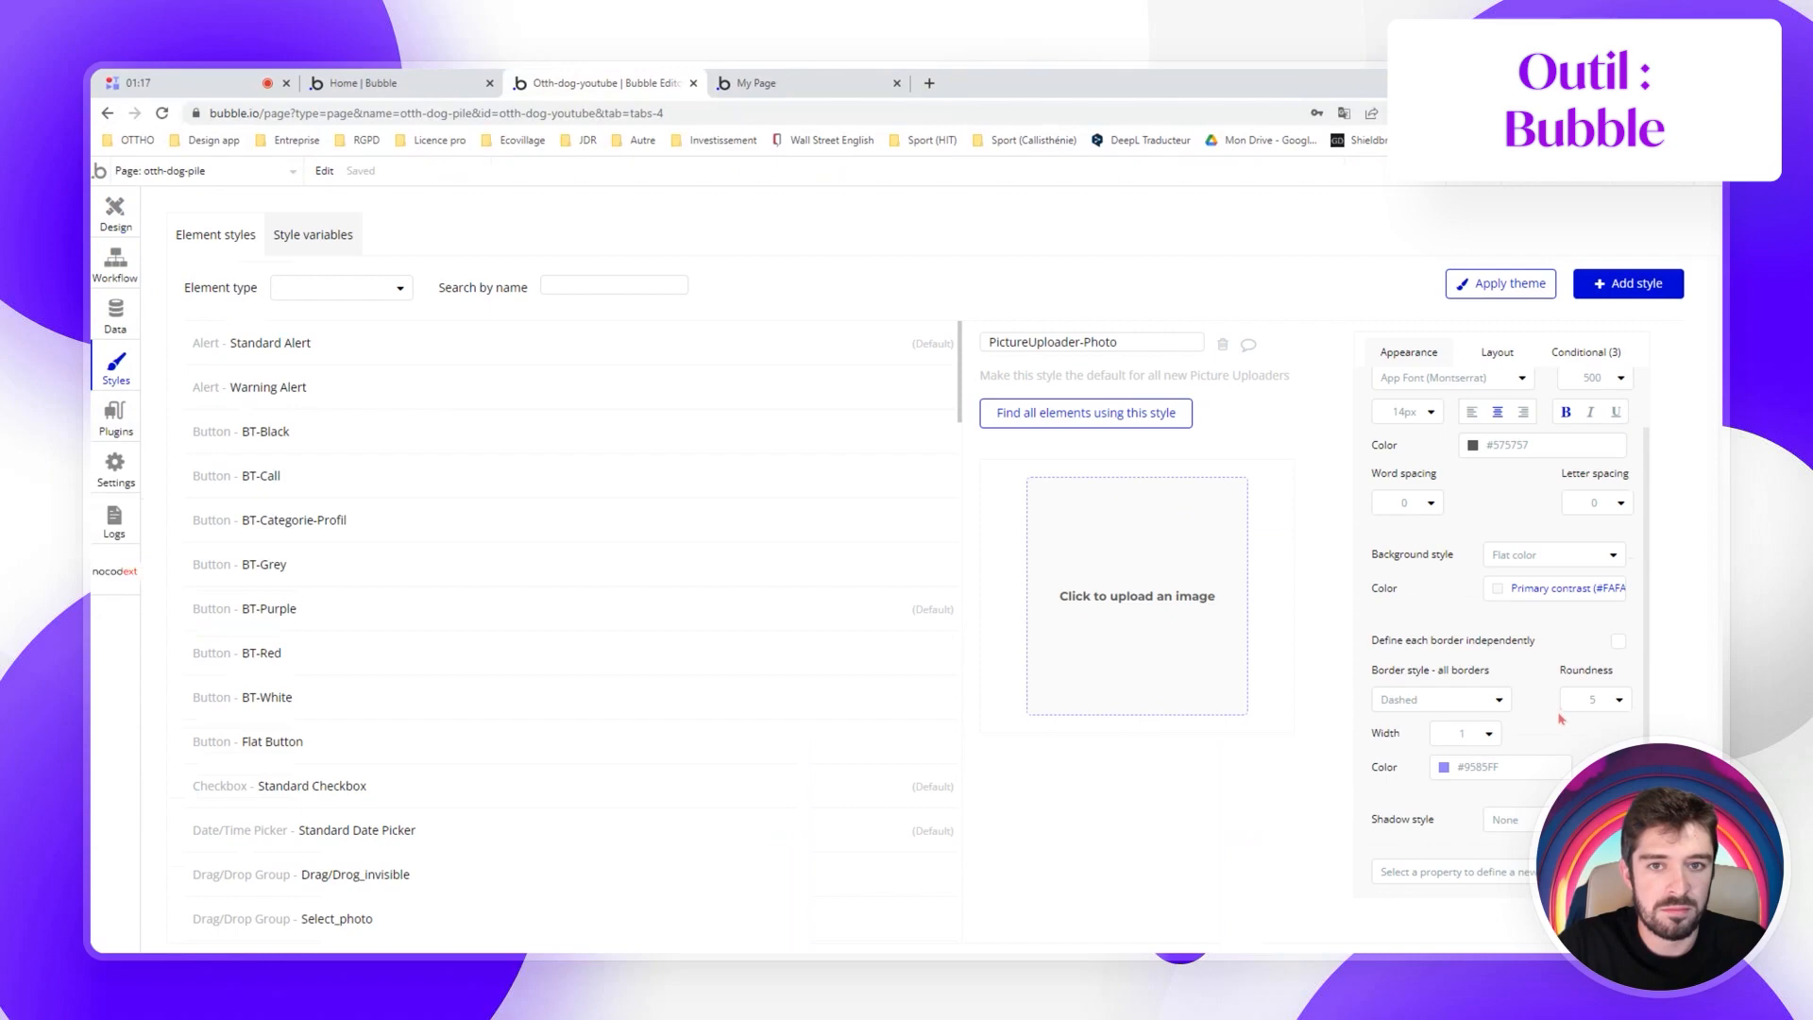
pyautogui.scroll(1, 1559, 717)
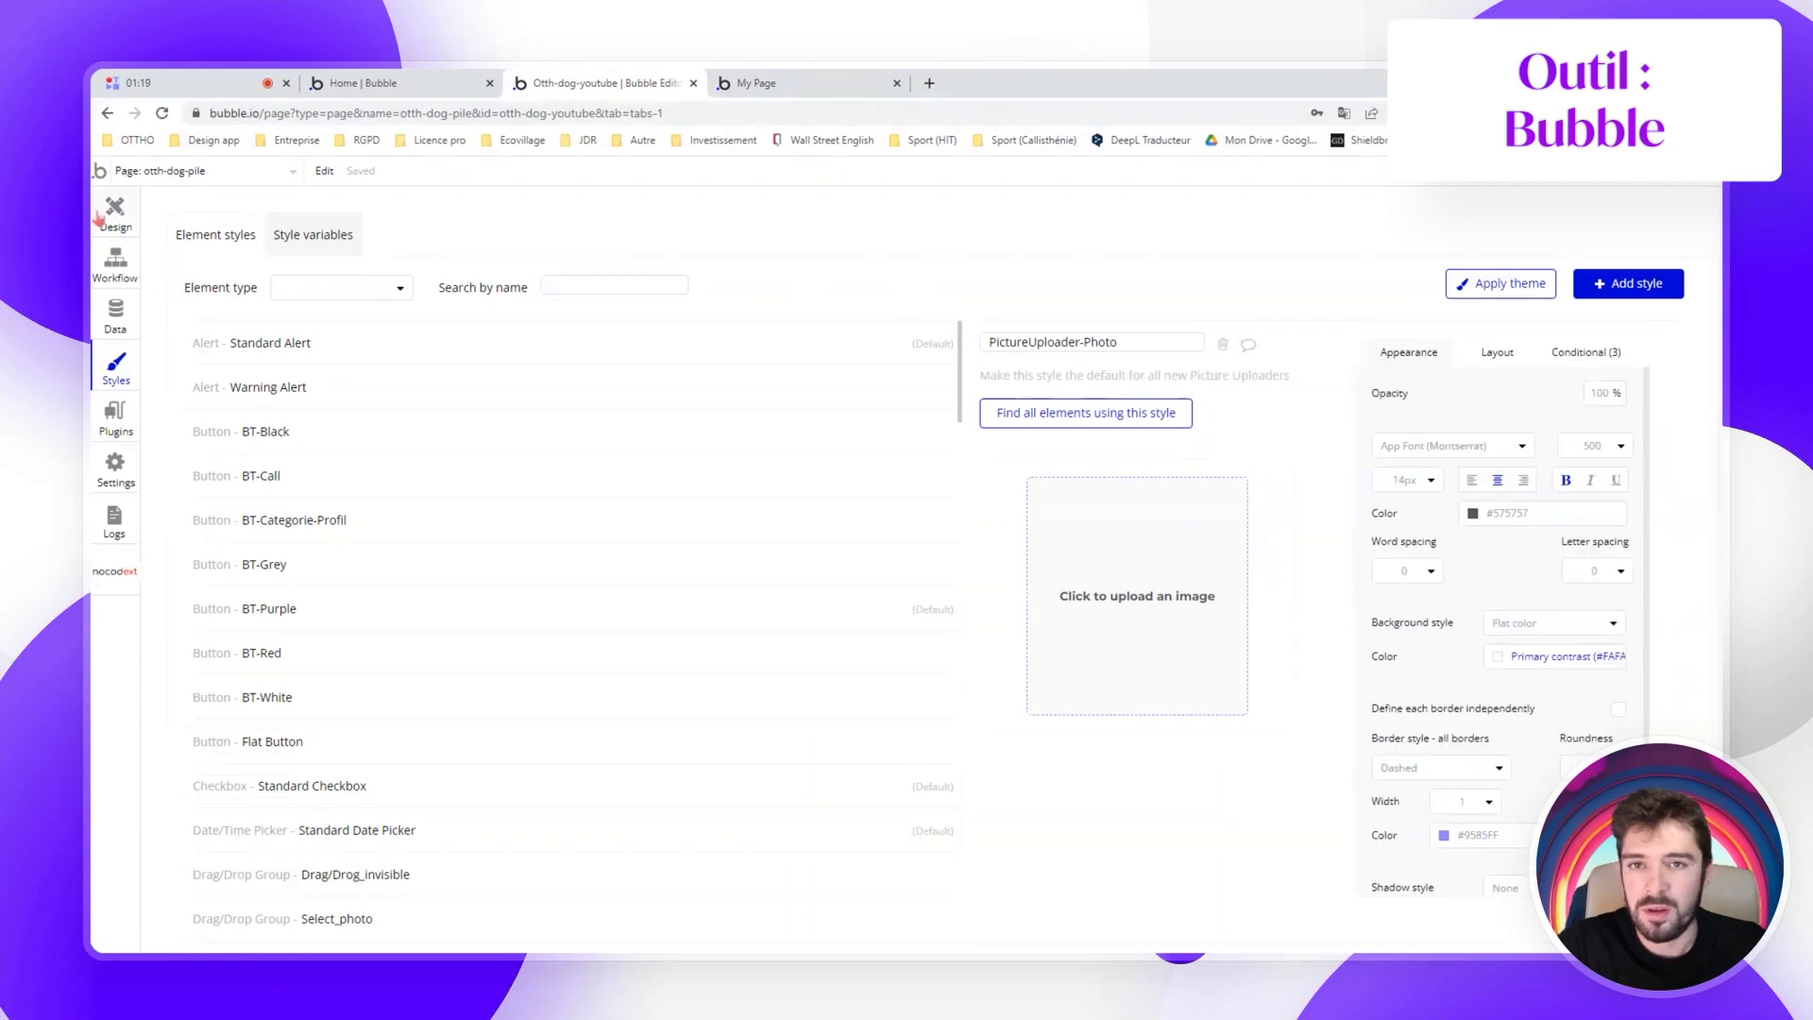
# Return to the page design and inspect the Passions field, the Sexe label, and the Sexe and Préférence dropdowns
pyautogui.click(107, 220)
pyautogui.scroll(-3, 957, 661)
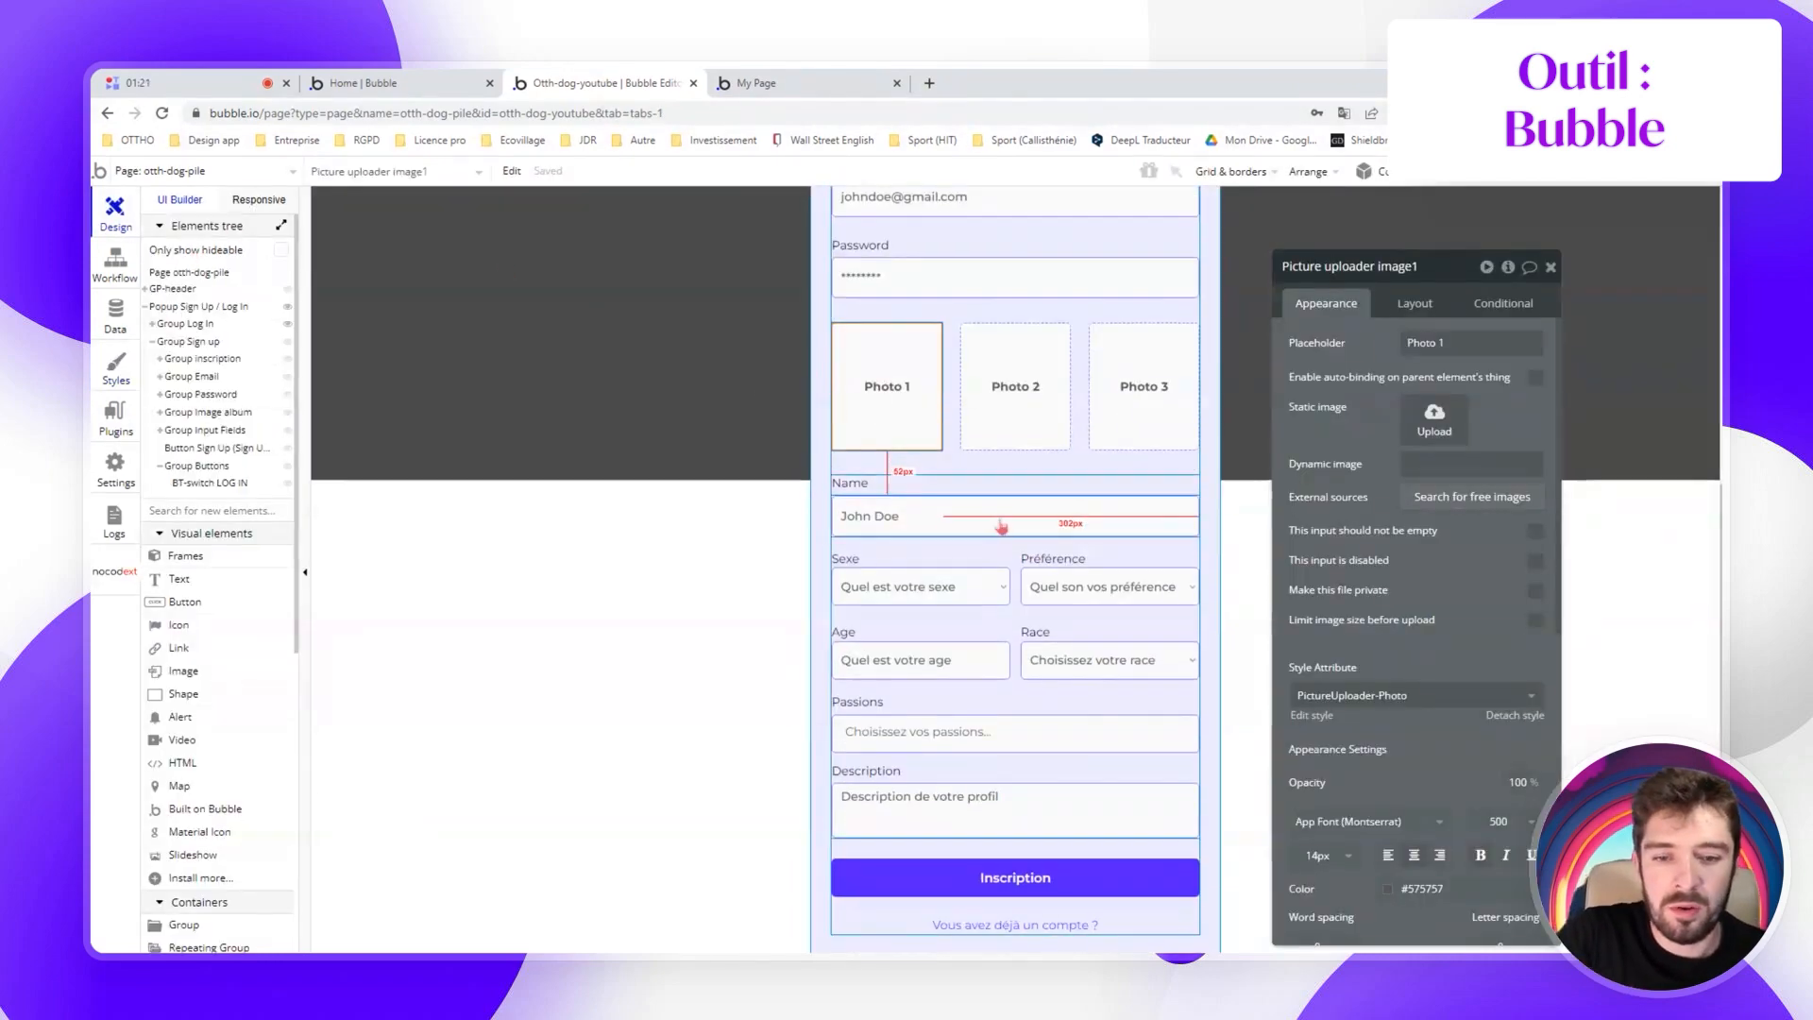
pyautogui.click(940, 734)
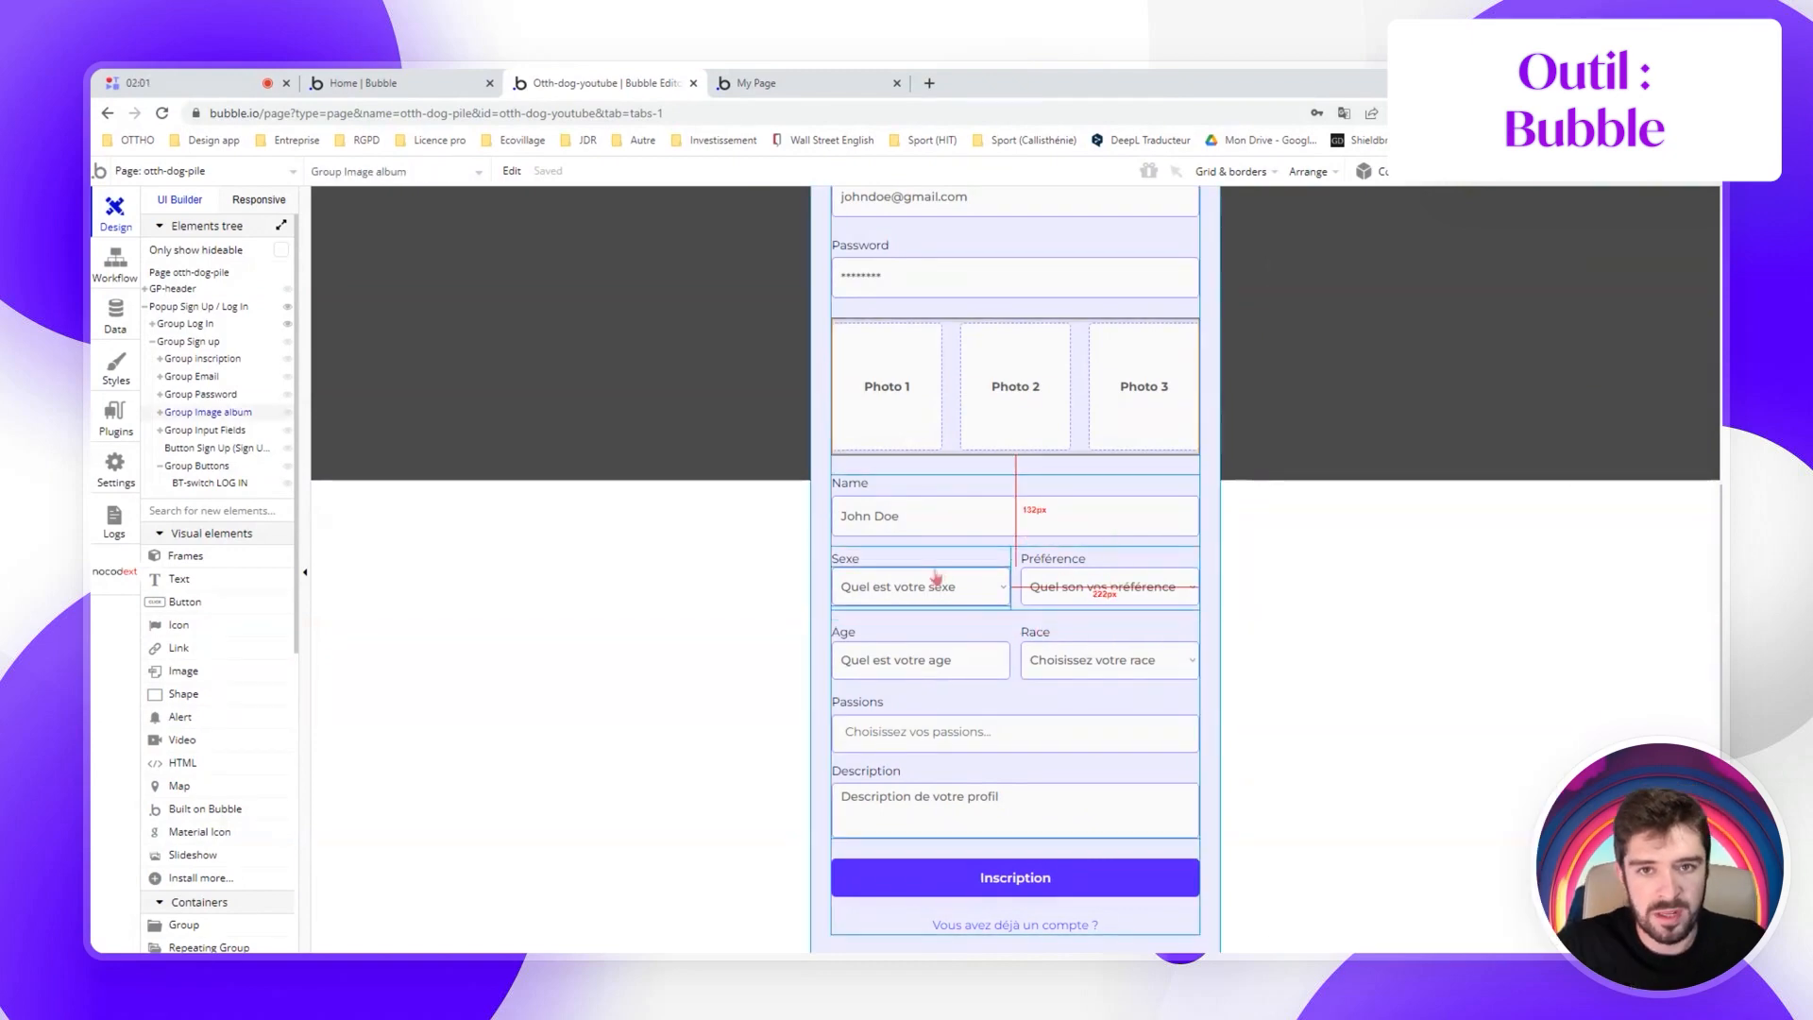
pyautogui.doubleClick(954, 564)
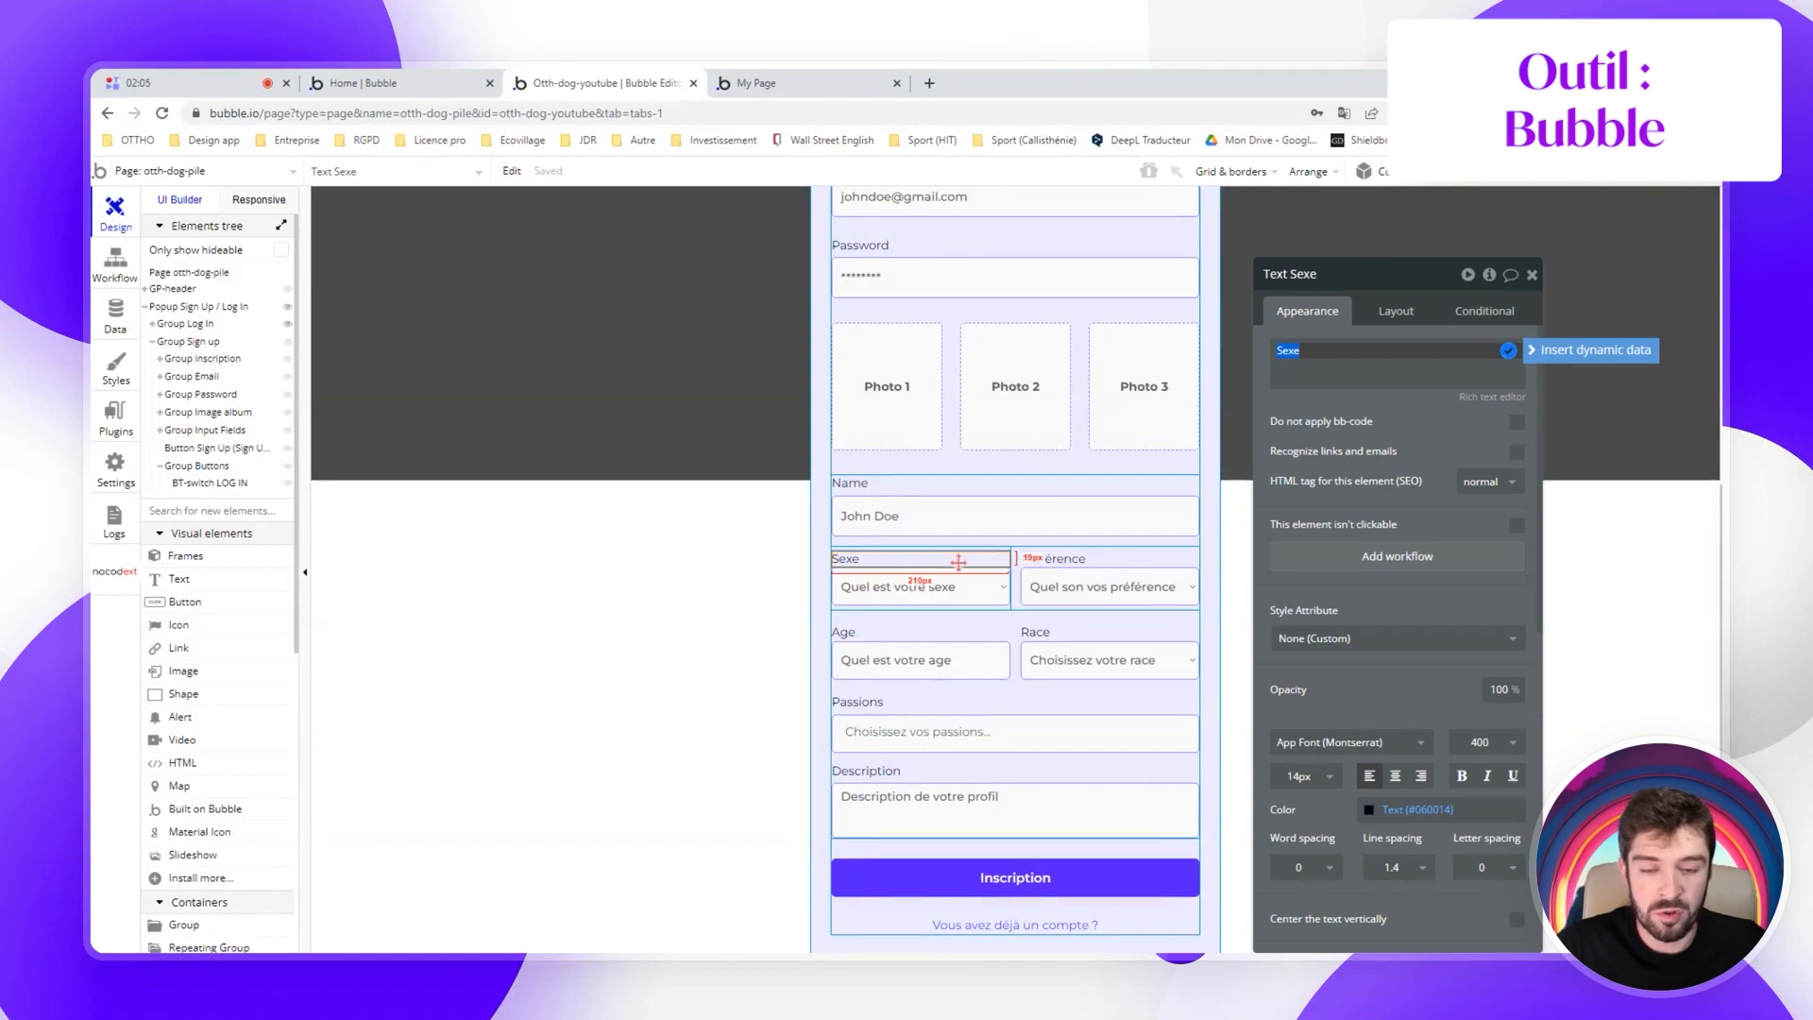
pyautogui.click(931, 586)
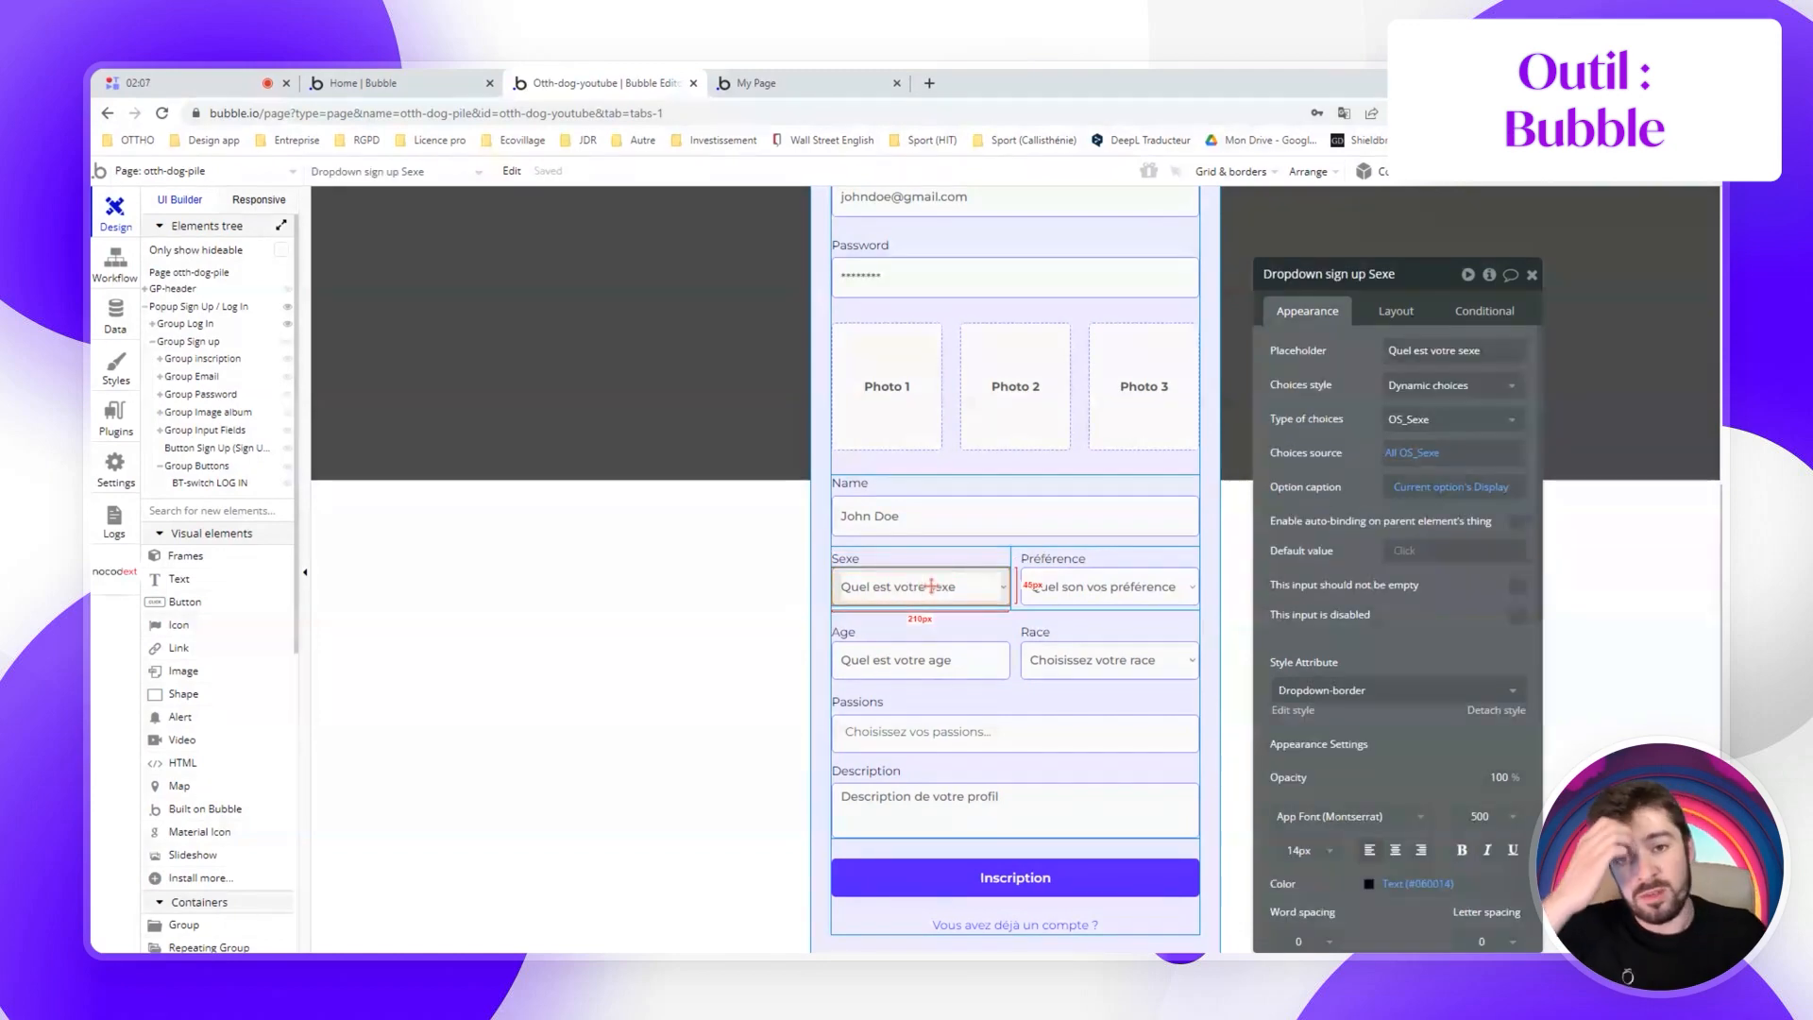
pyautogui.click(1082, 589)
# Rename the group around the Sexe label and dropdown as Group sEXE, and open its layout settings
pyautogui.click(1018, 574)
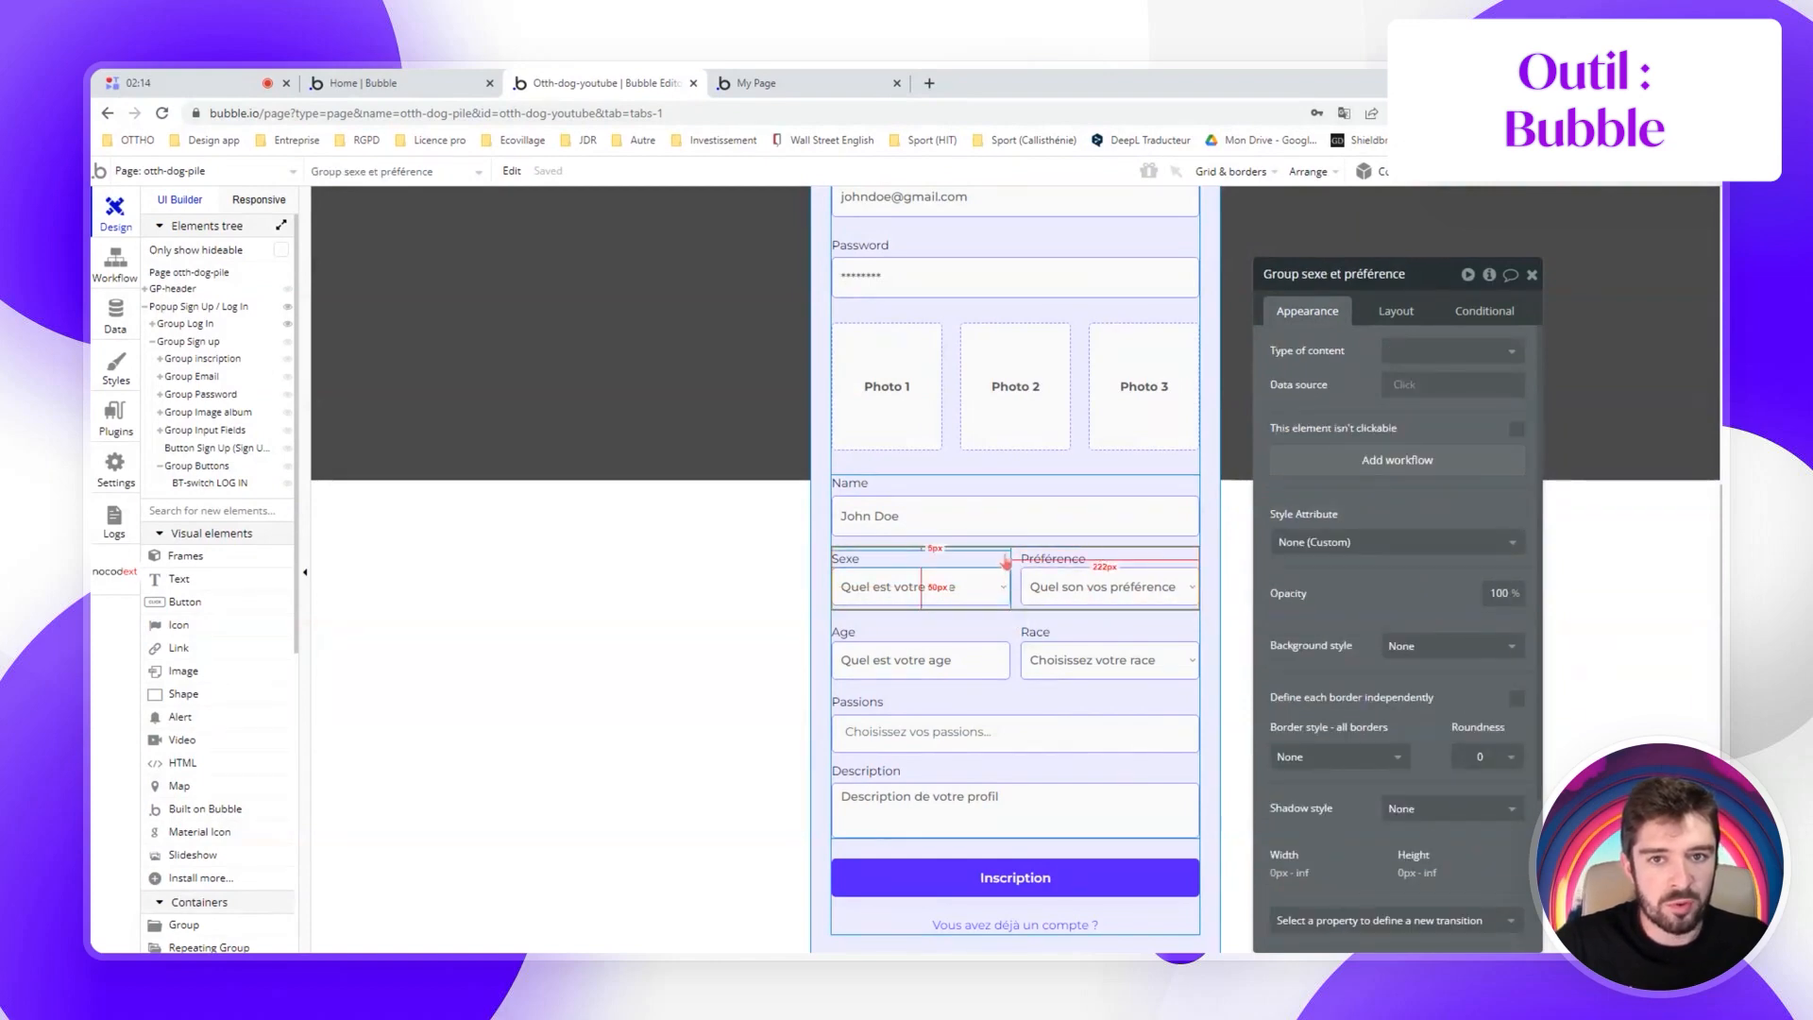
pyautogui.click(1004, 547)
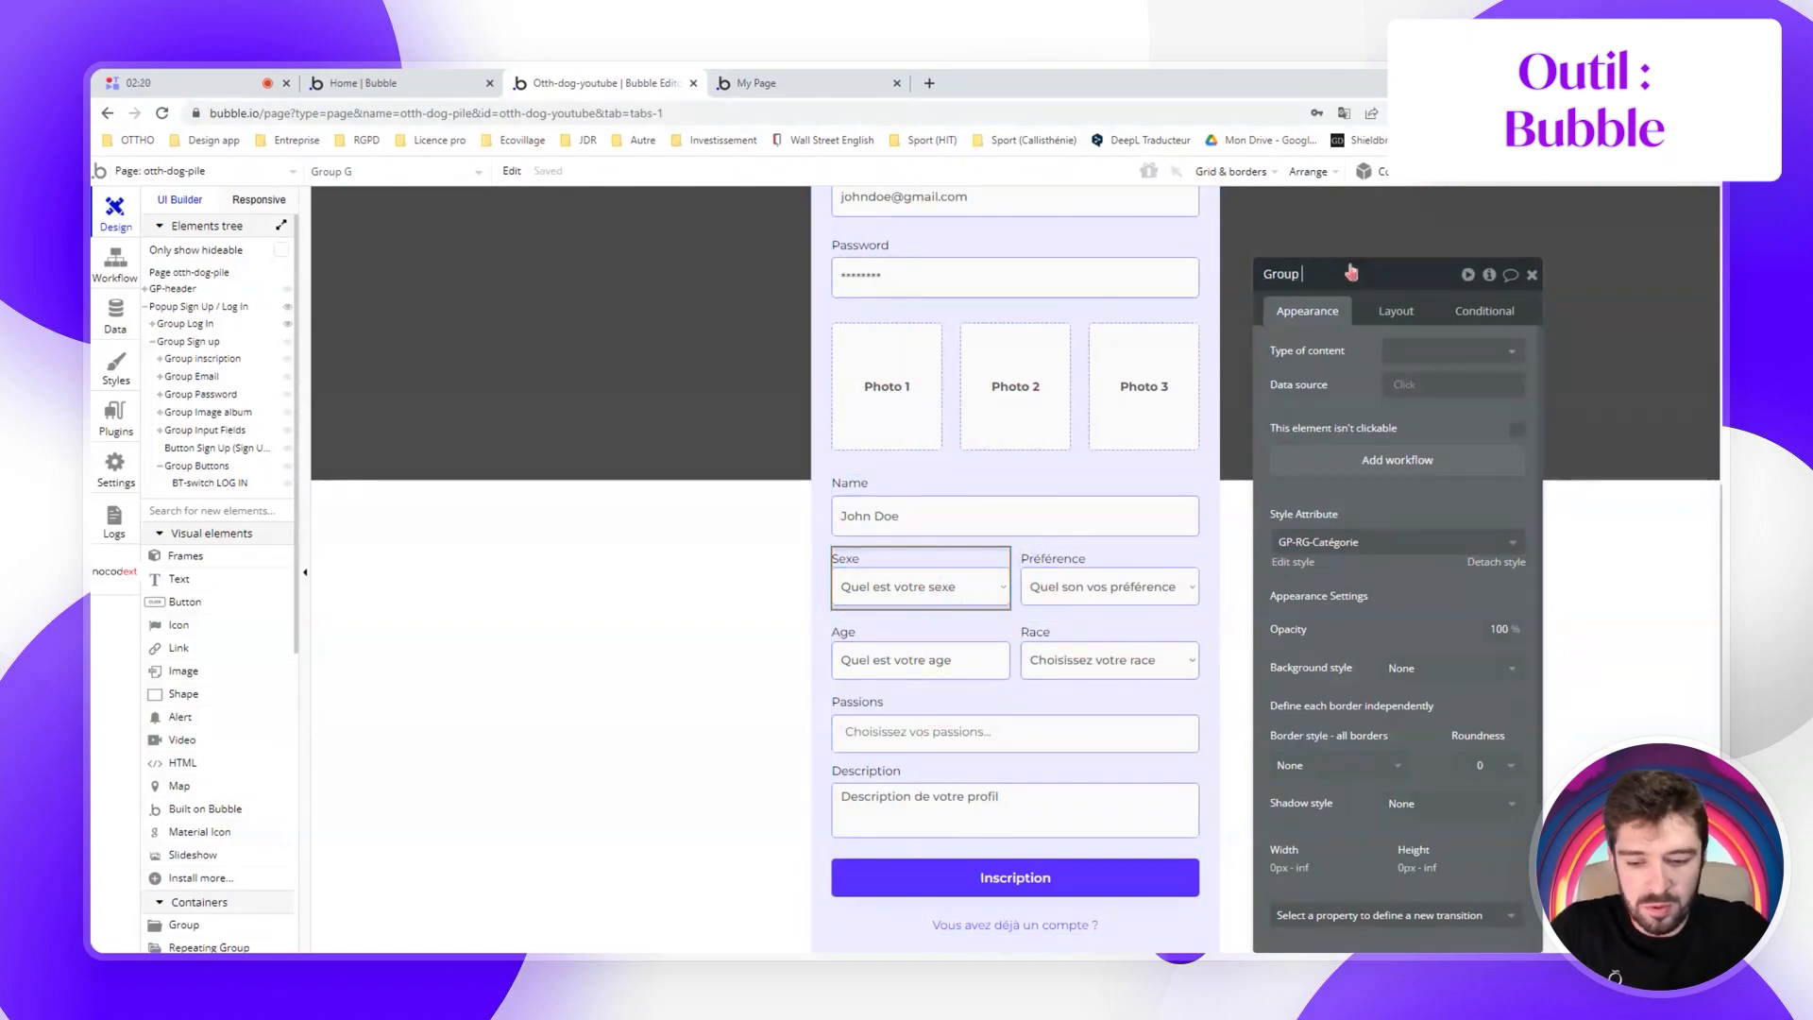
pyautogui.write('XE')
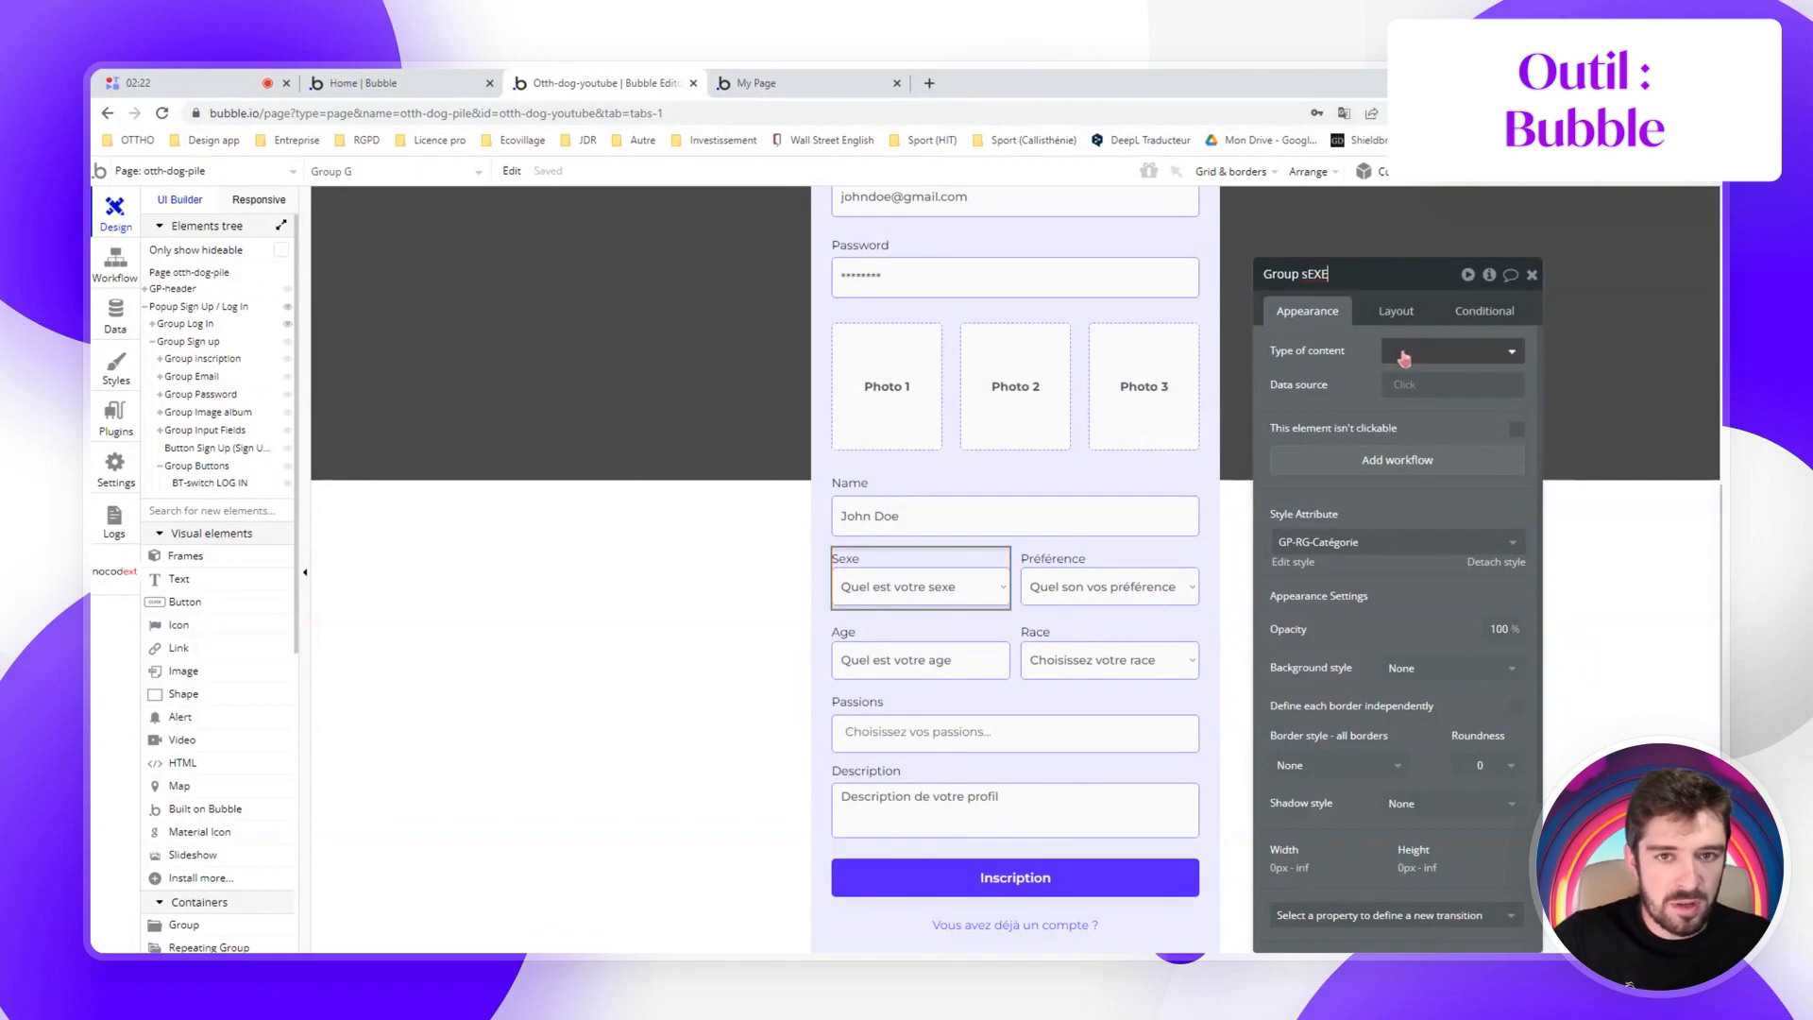
pyautogui.click(1402, 313)
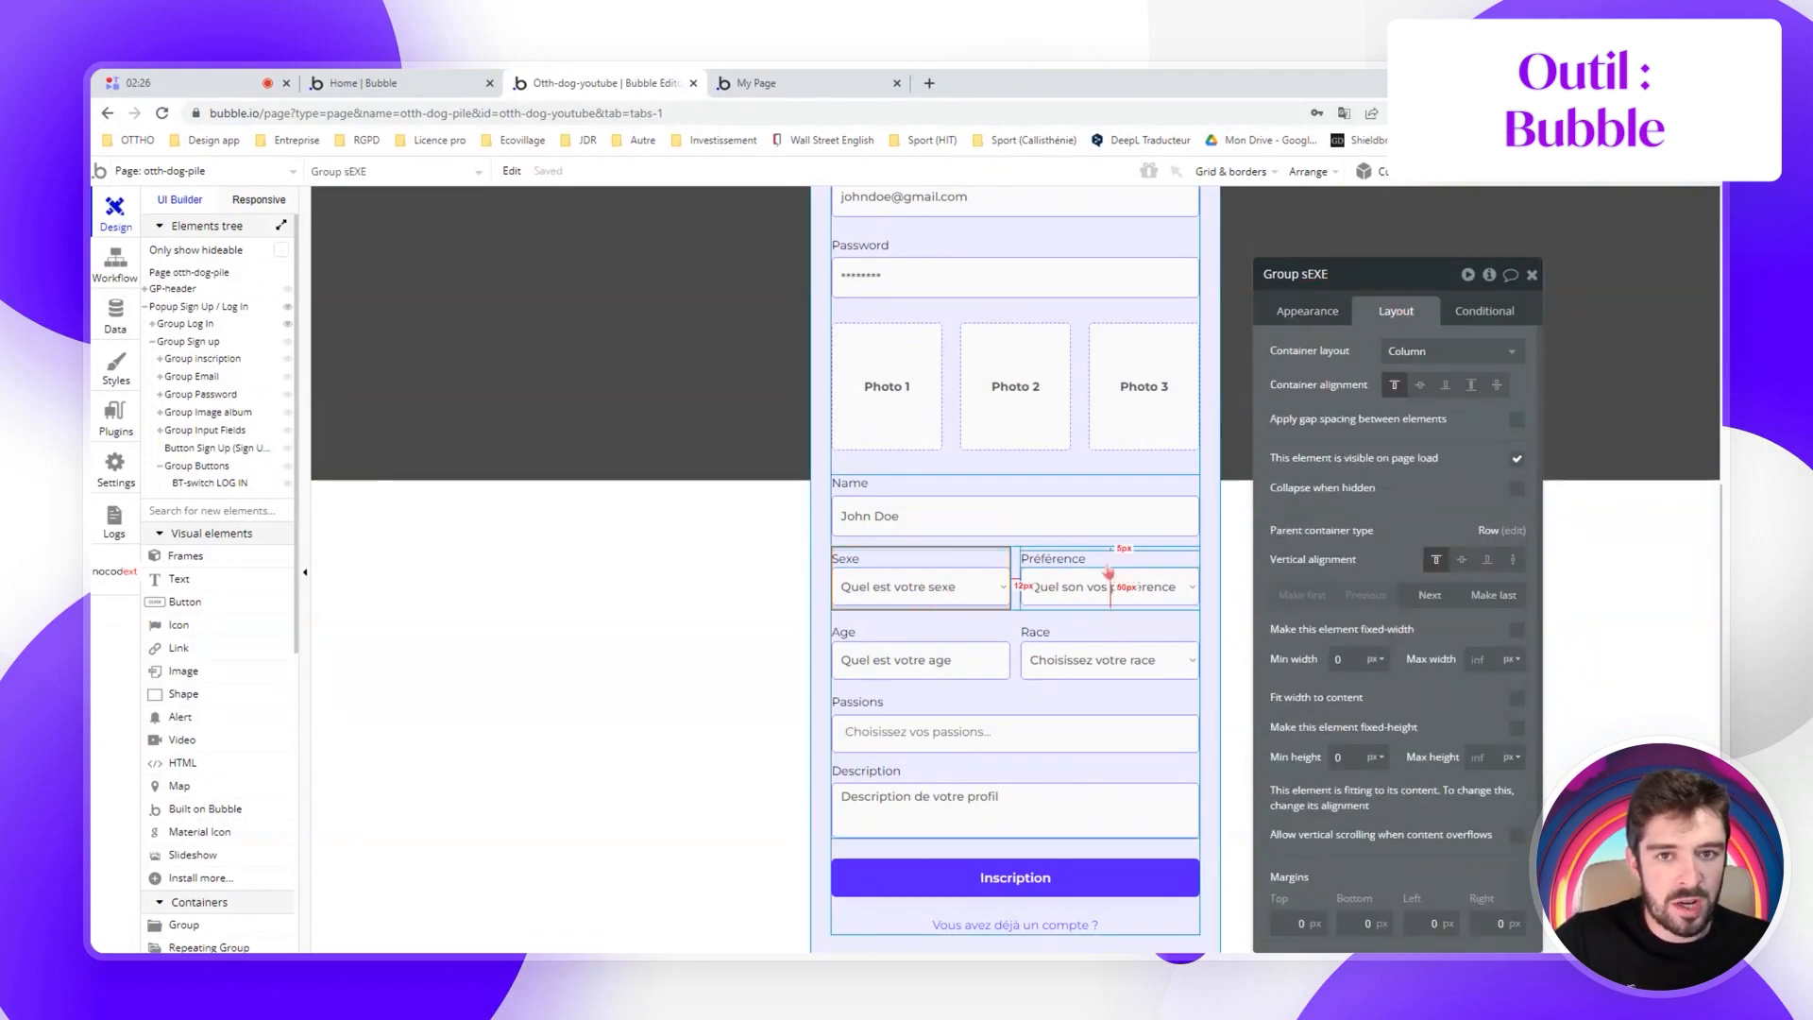
# Set space-around container alignment on the Sexe/Préférence and Age/Race rows, and rename the second row Group Age & Race
pyautogui.click(1019, 593)
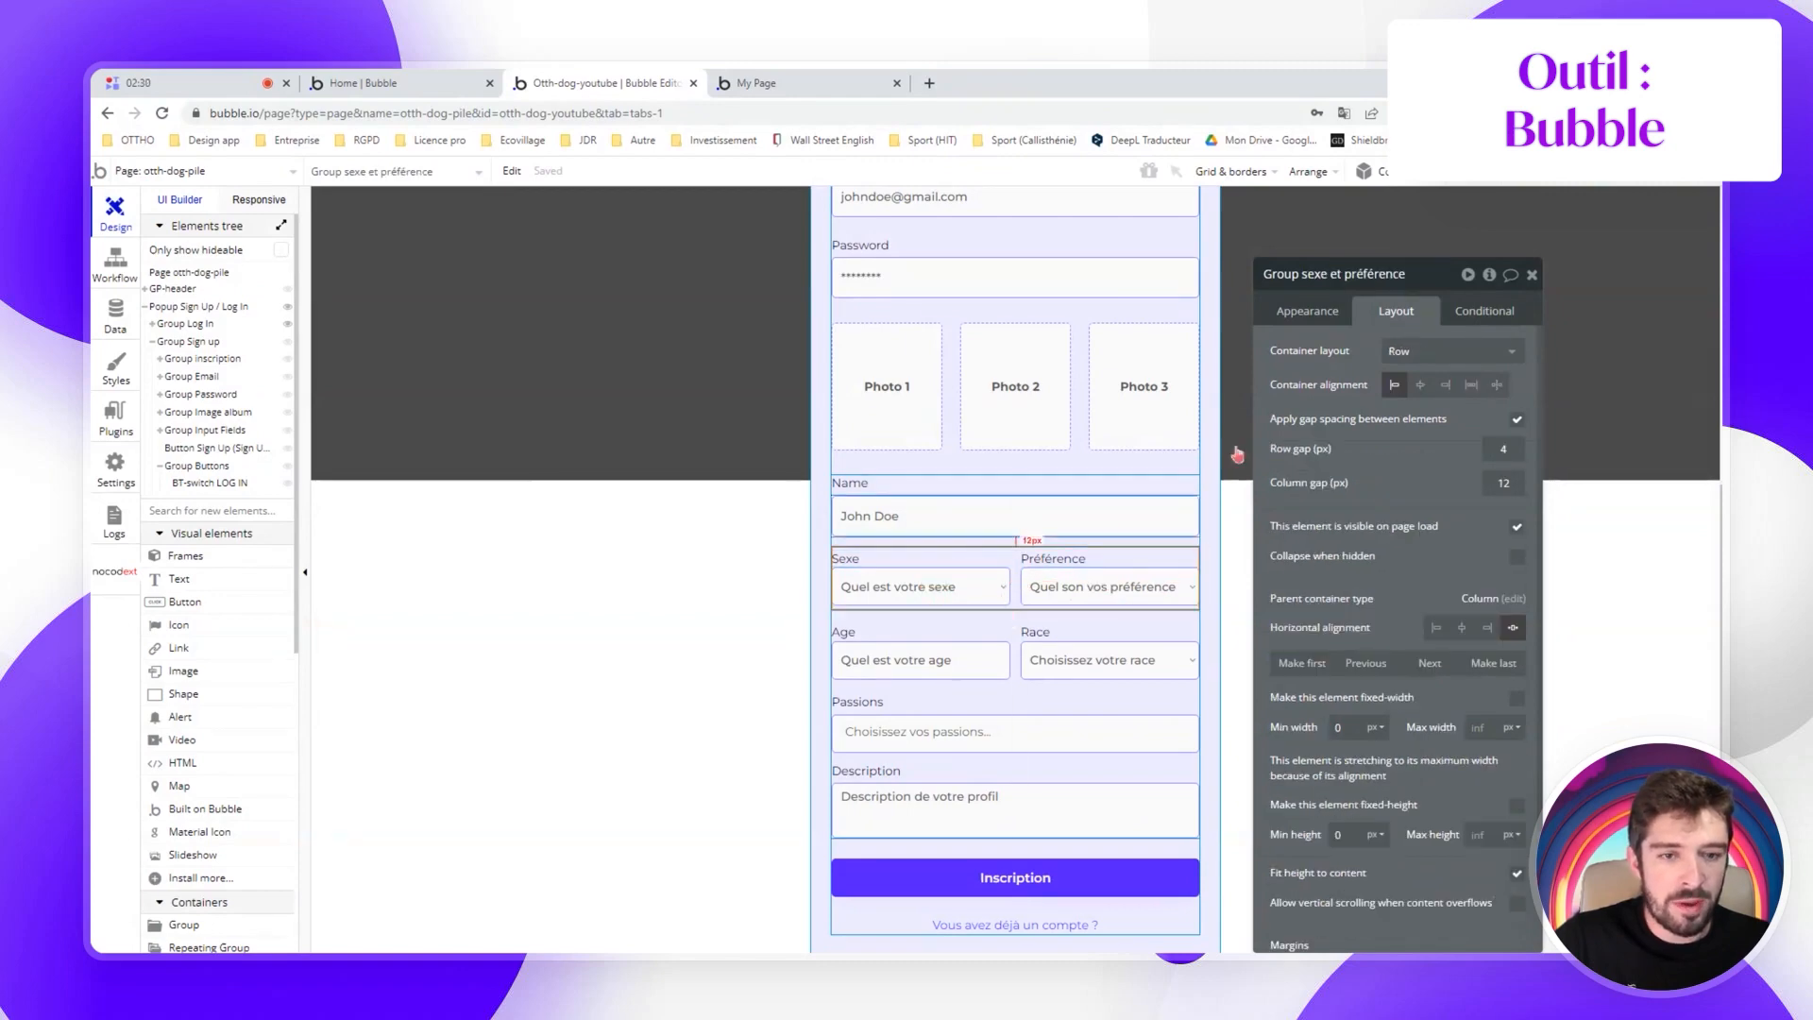
pyautogui.click(1497, 384)
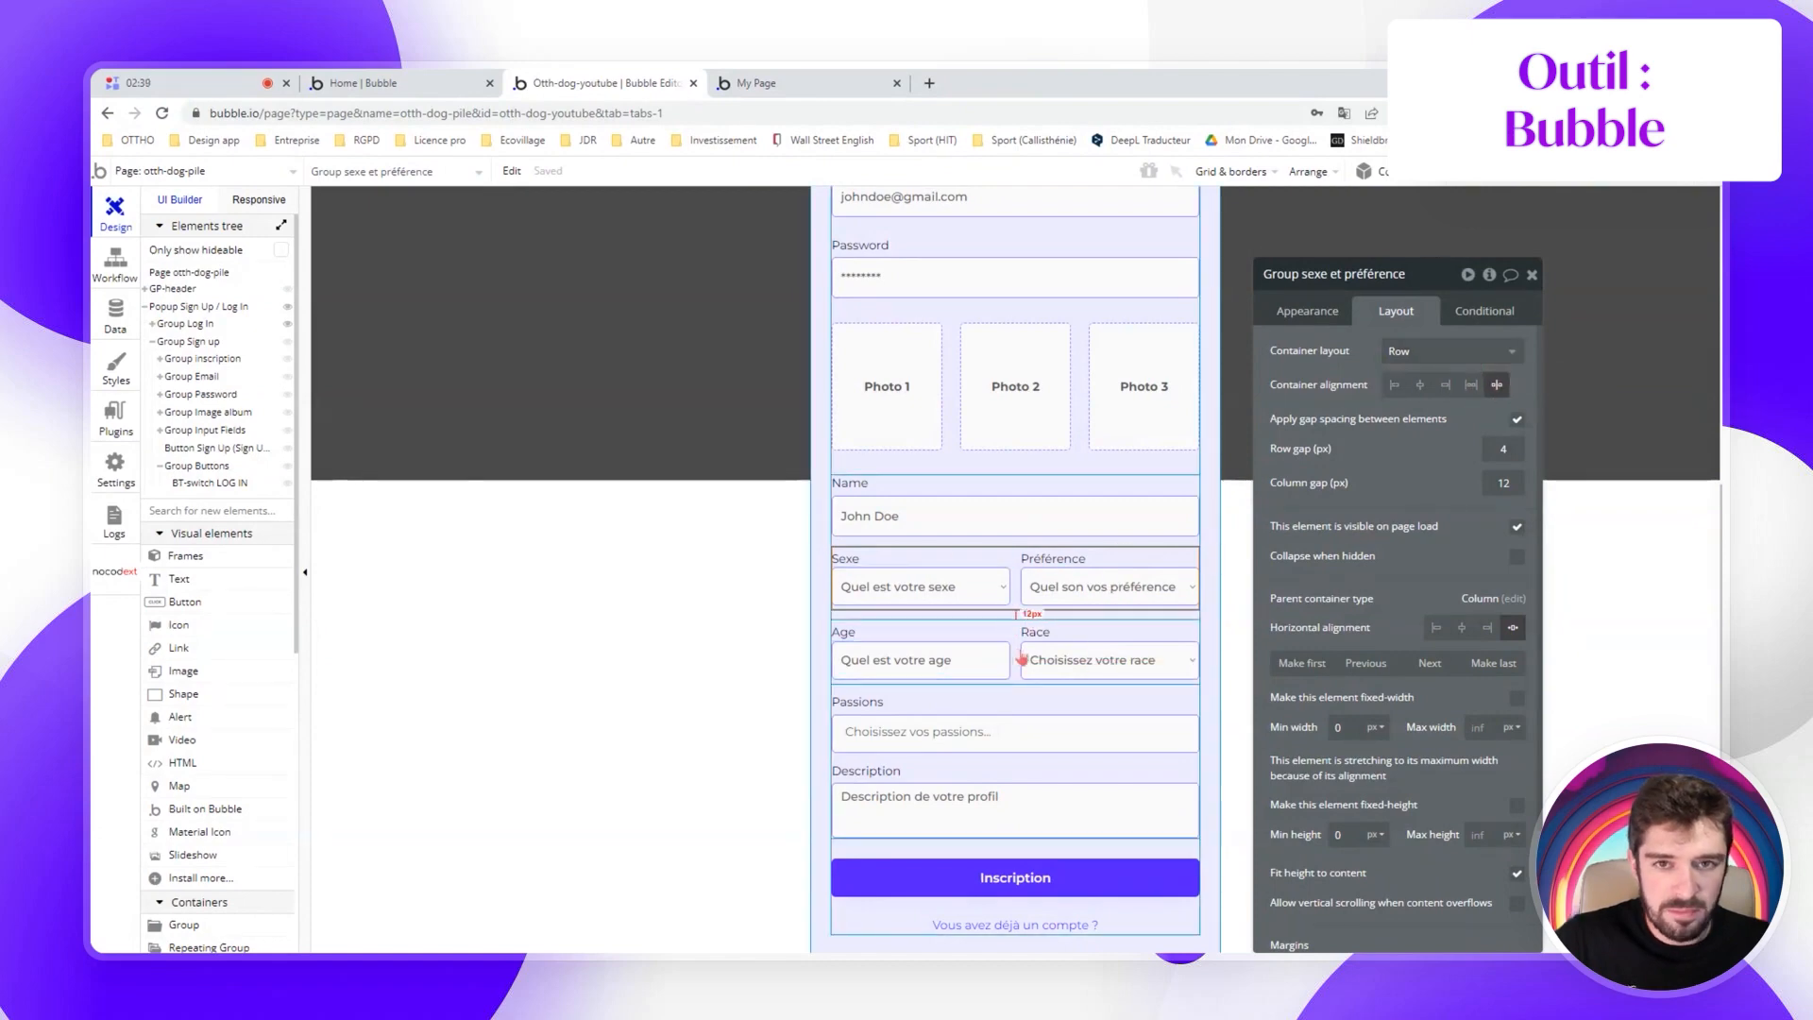
pyautogui.click(1017, 654)
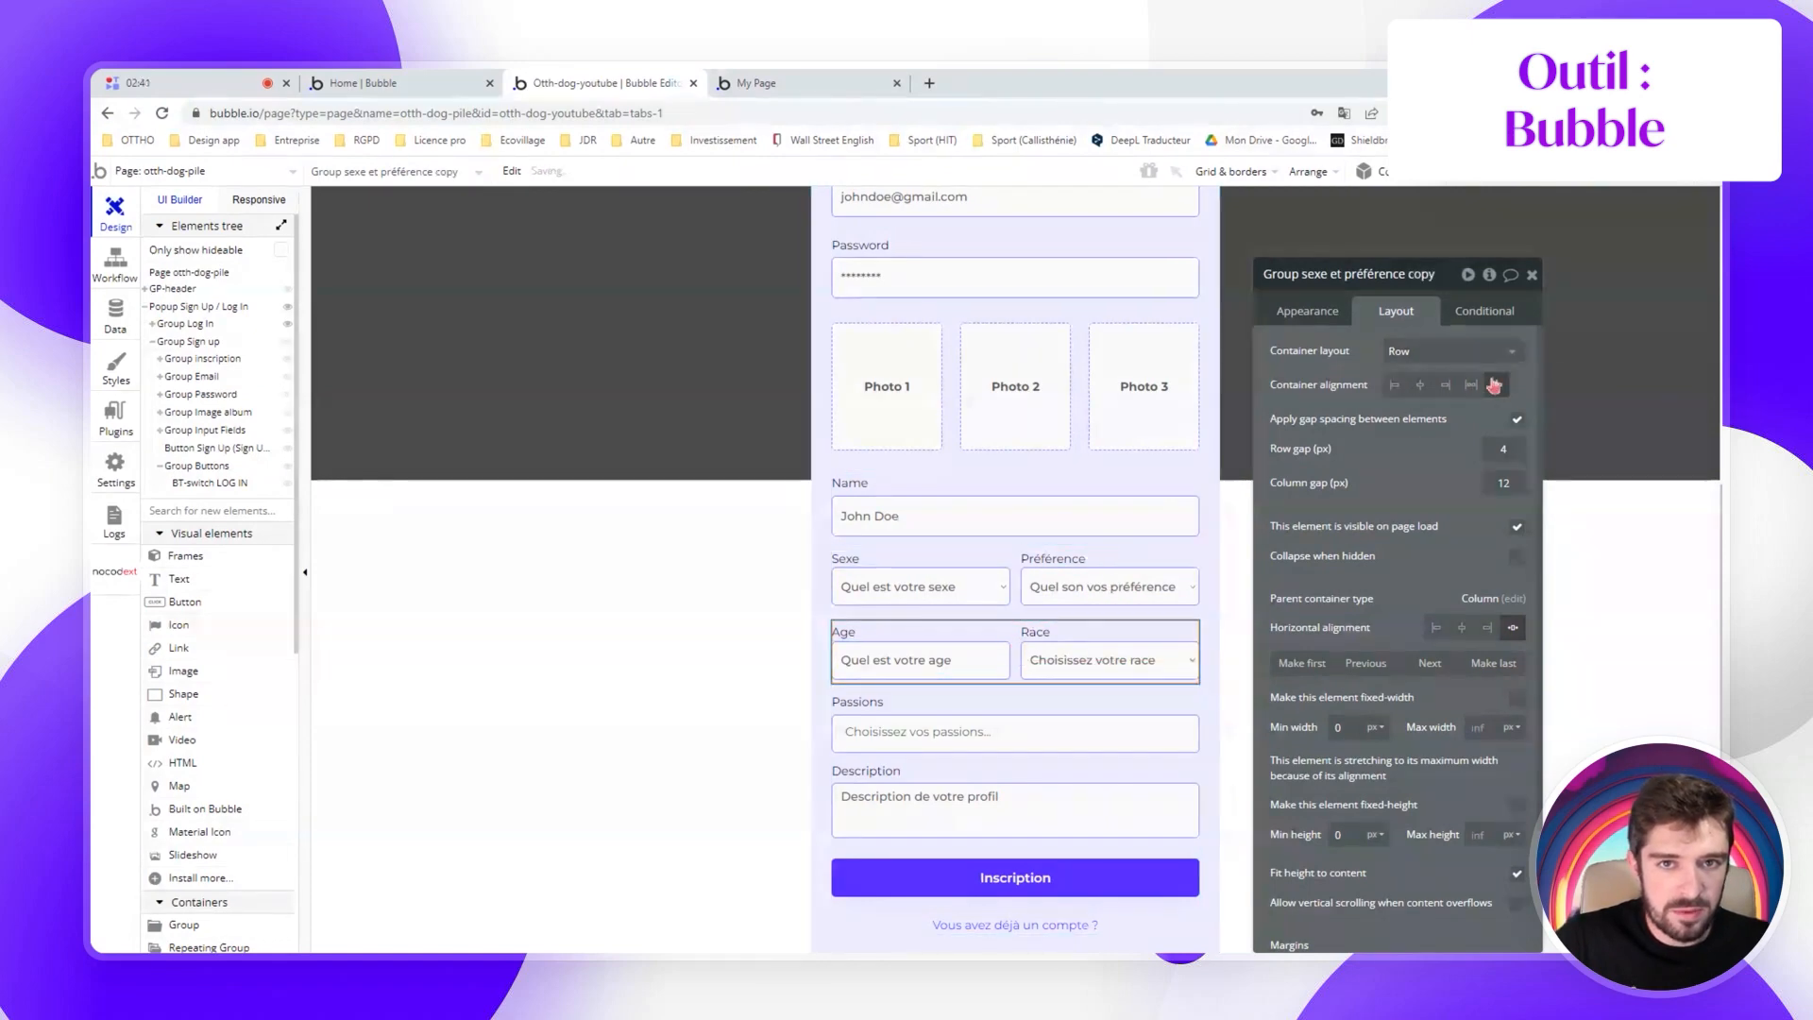
pyautogui.click(1335, 282)
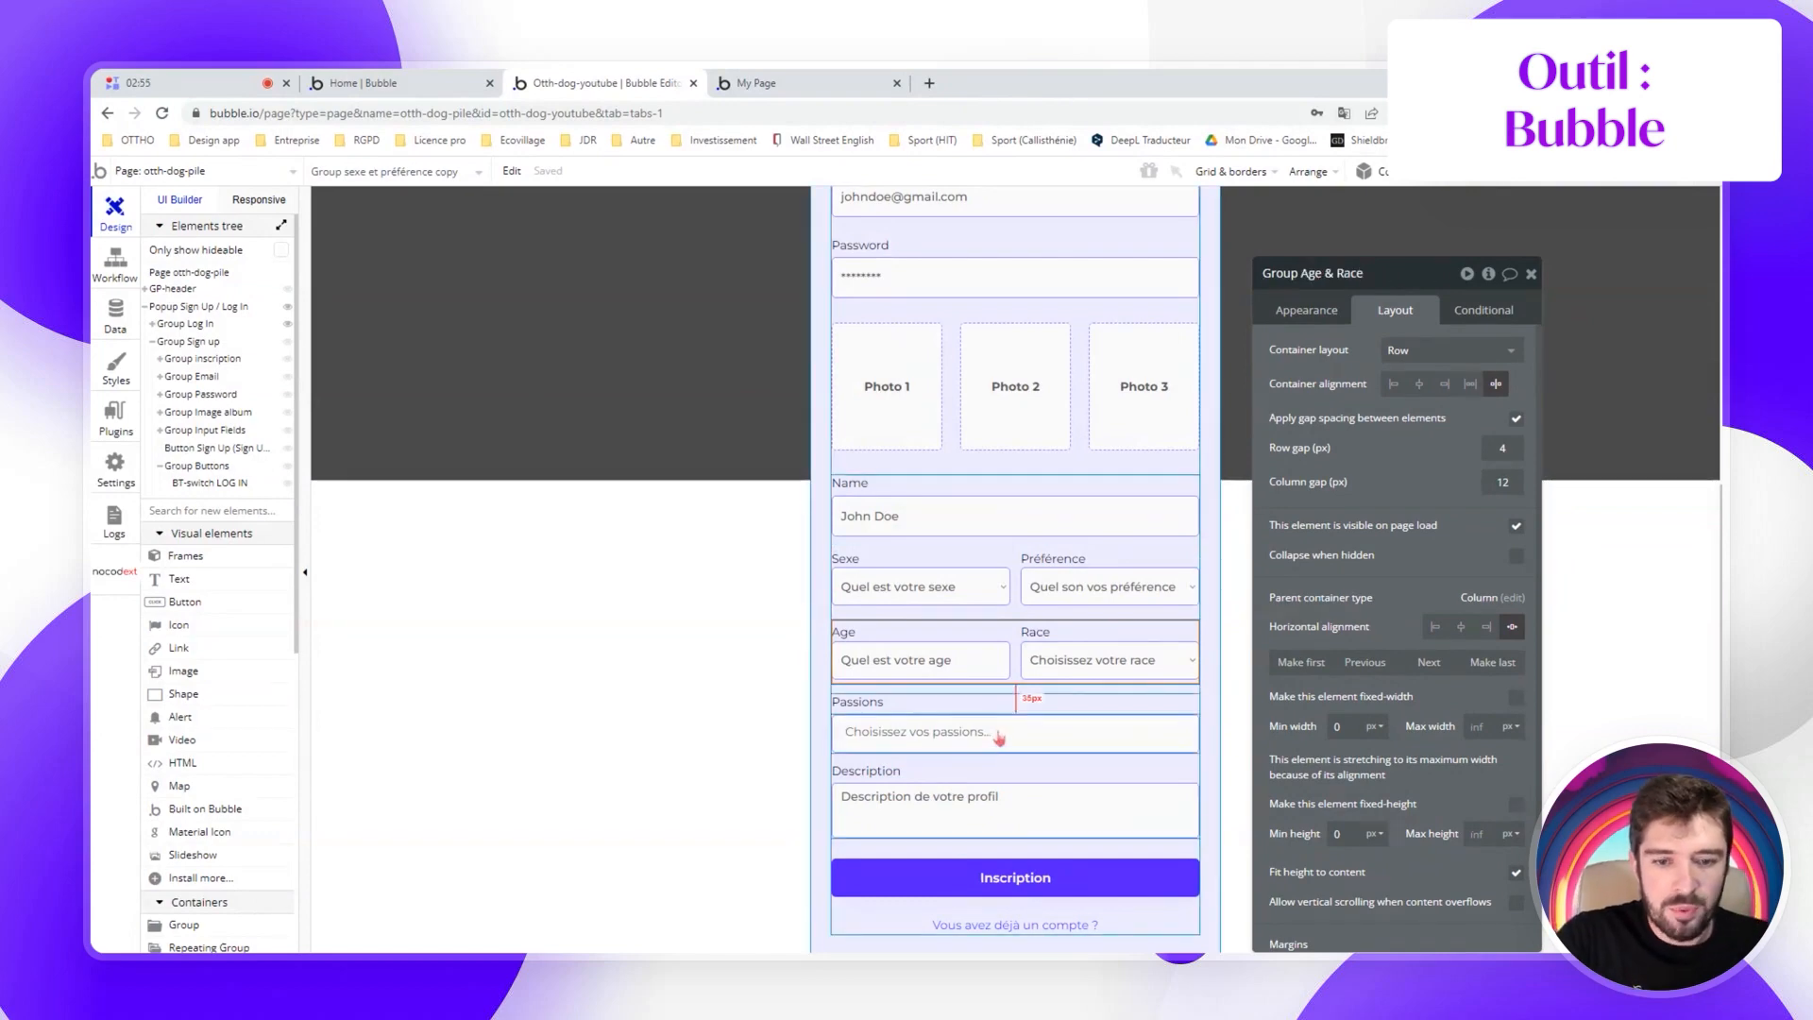
# Inspect the layout of the Passions multidropdown and the appearance settings of the Description input in the sign-up form
pyautogui.click(999, 731)
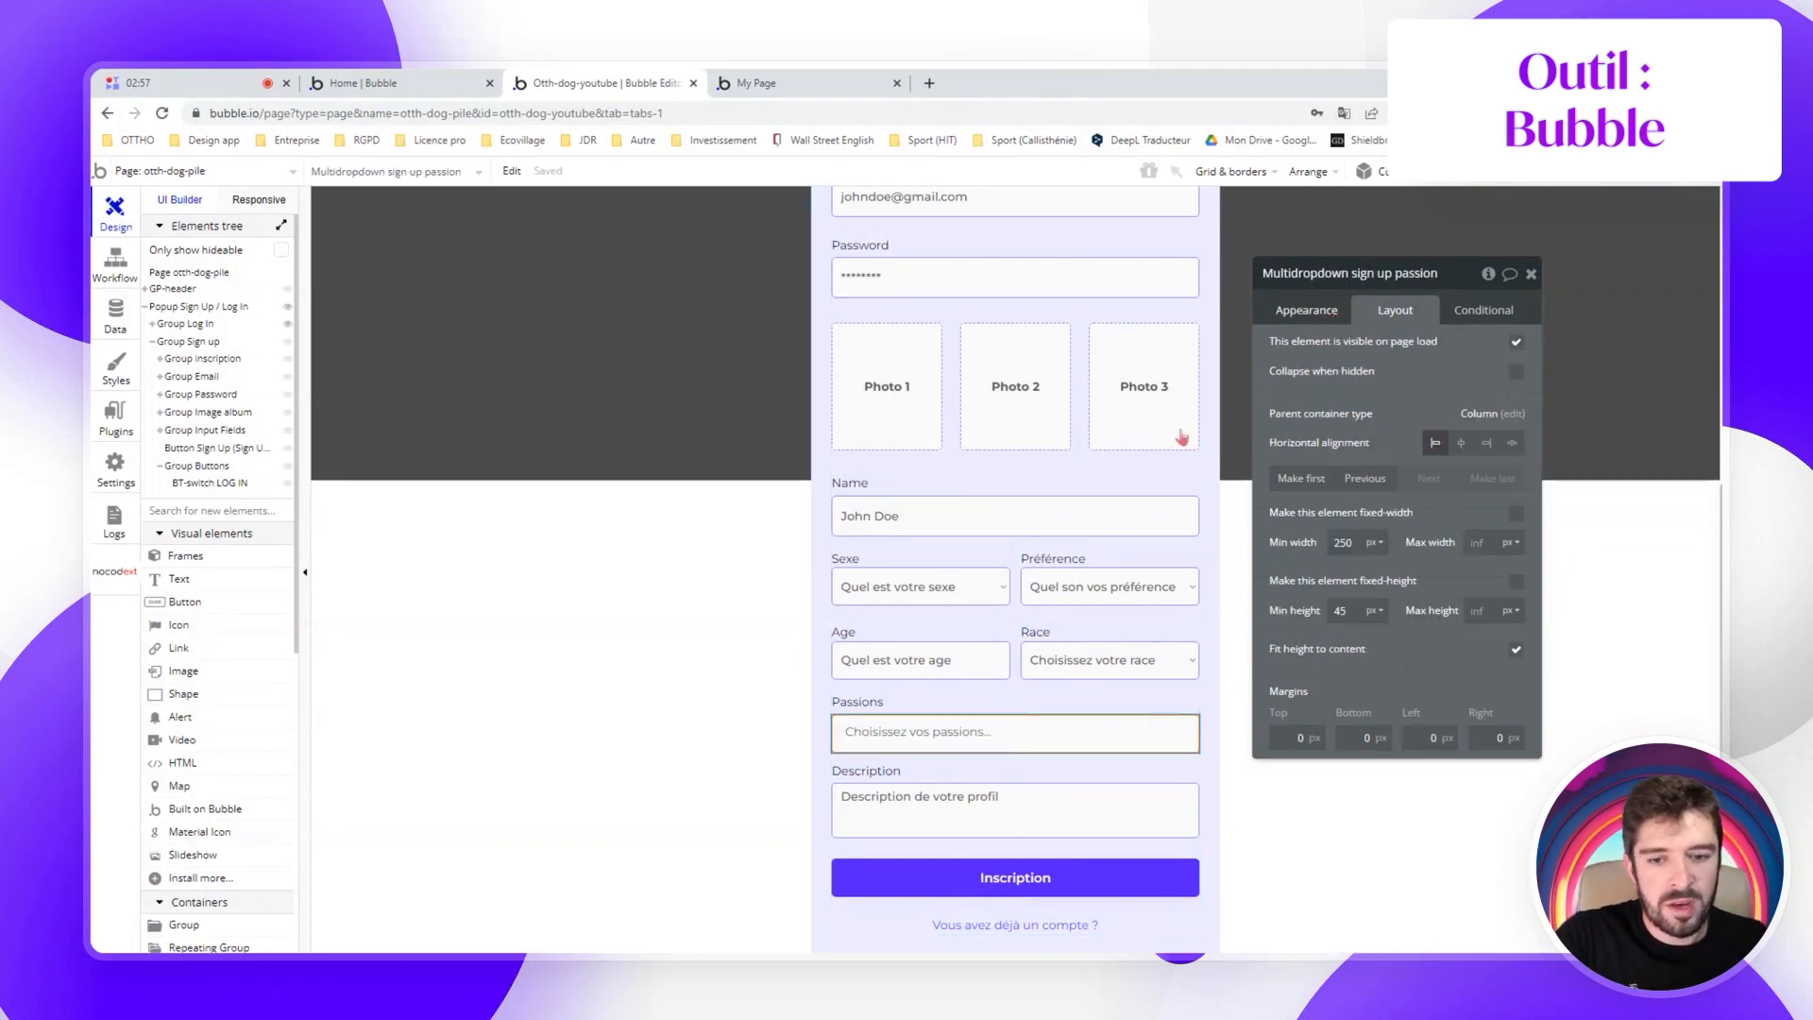
pyautogui.click(949, 810)
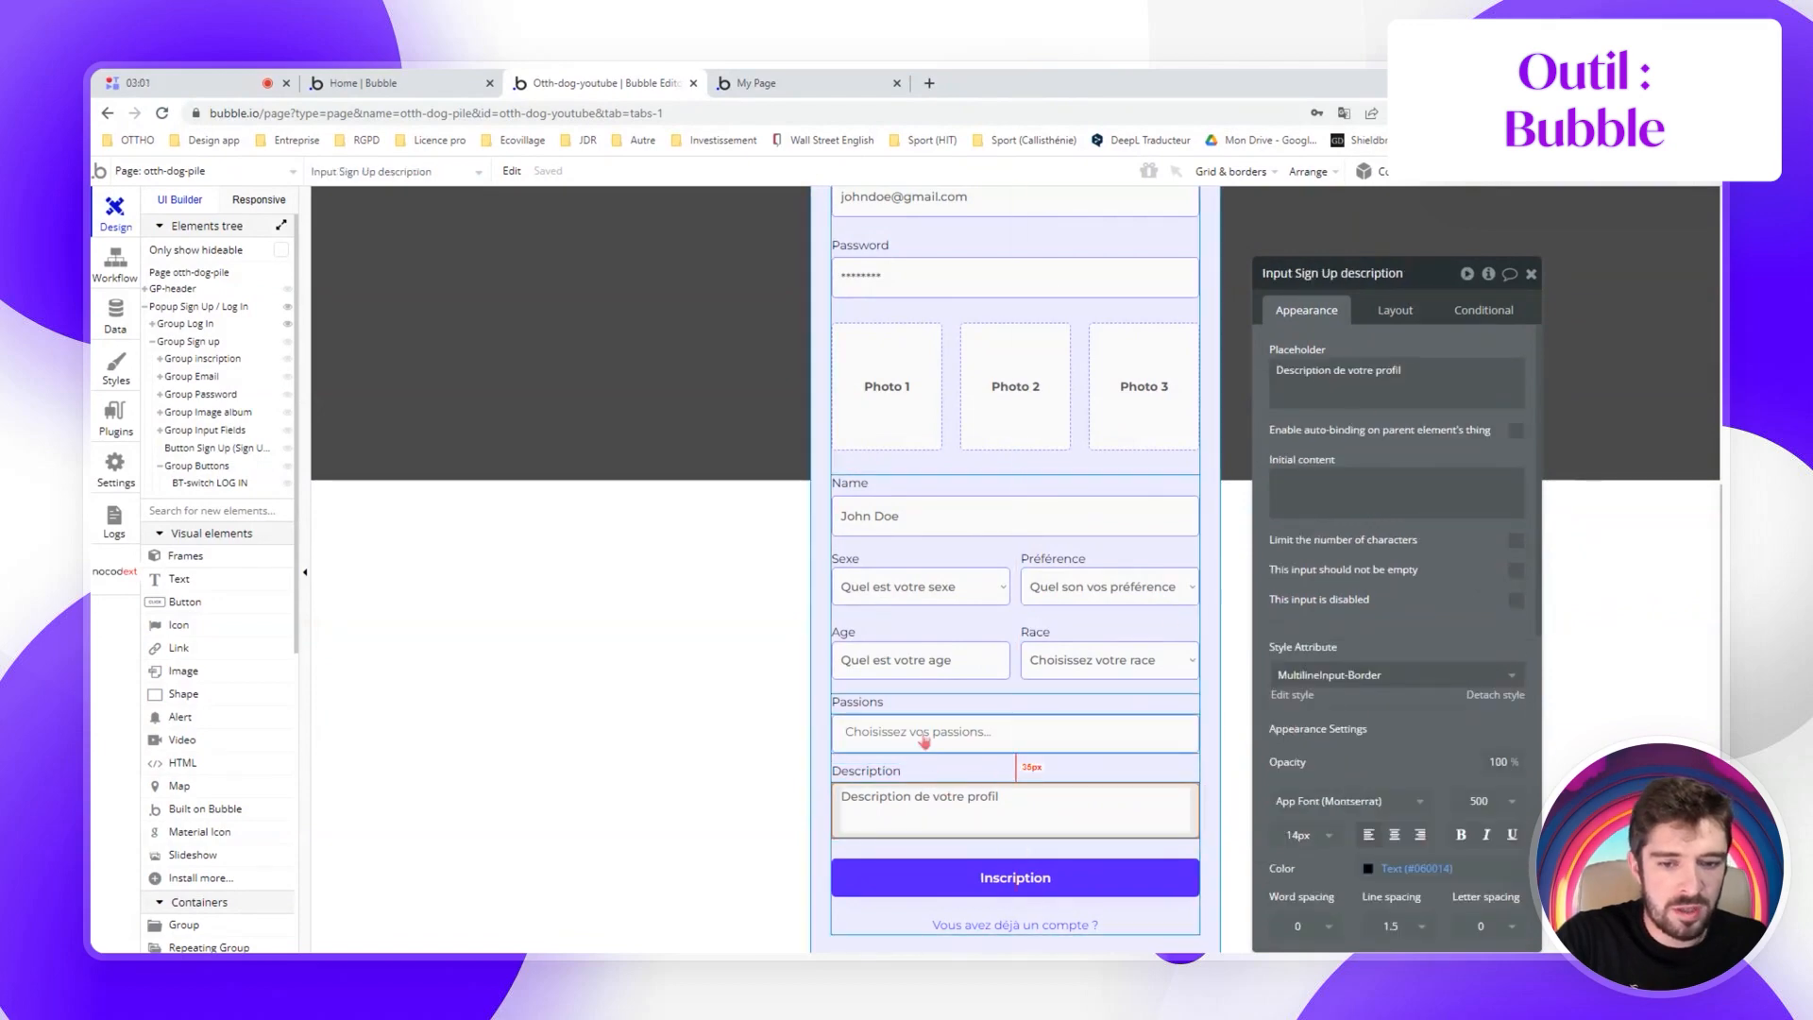
pyautogui.click(935, 729)
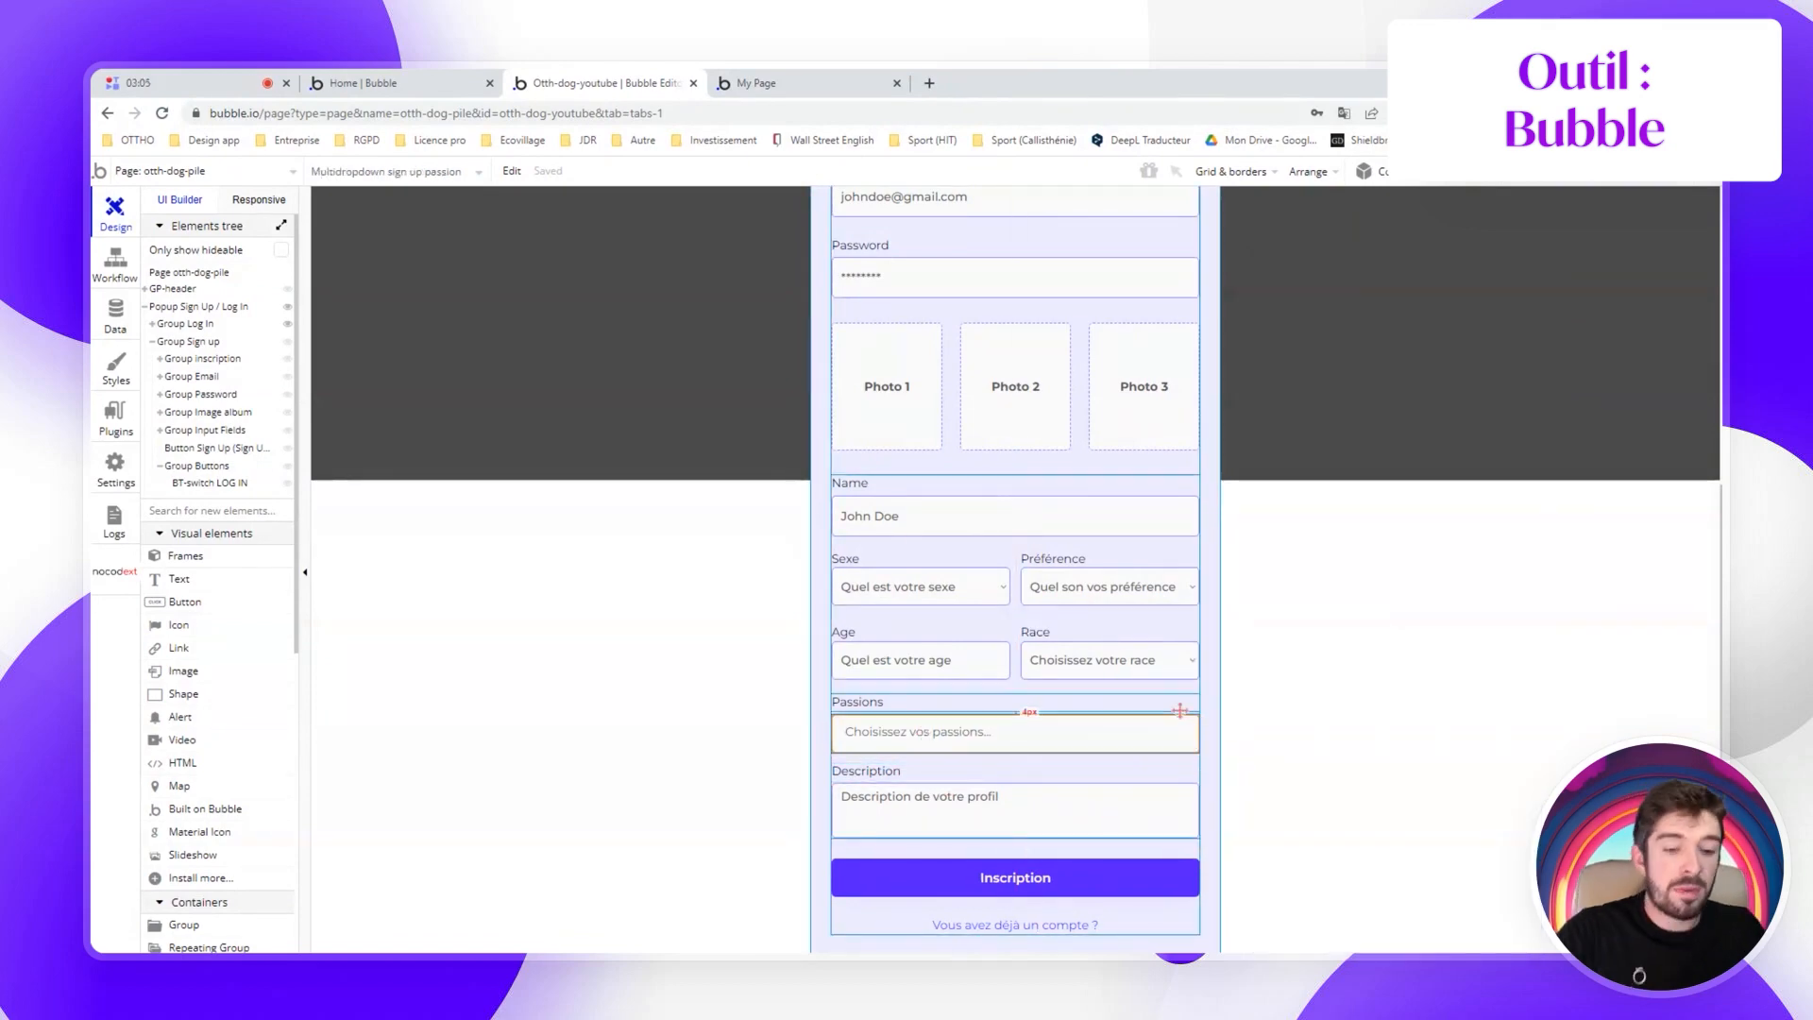
# Create a workflow for the Inscription button and add a Sign the user up action to it
pyautogui.doubleClick(1032, 880)
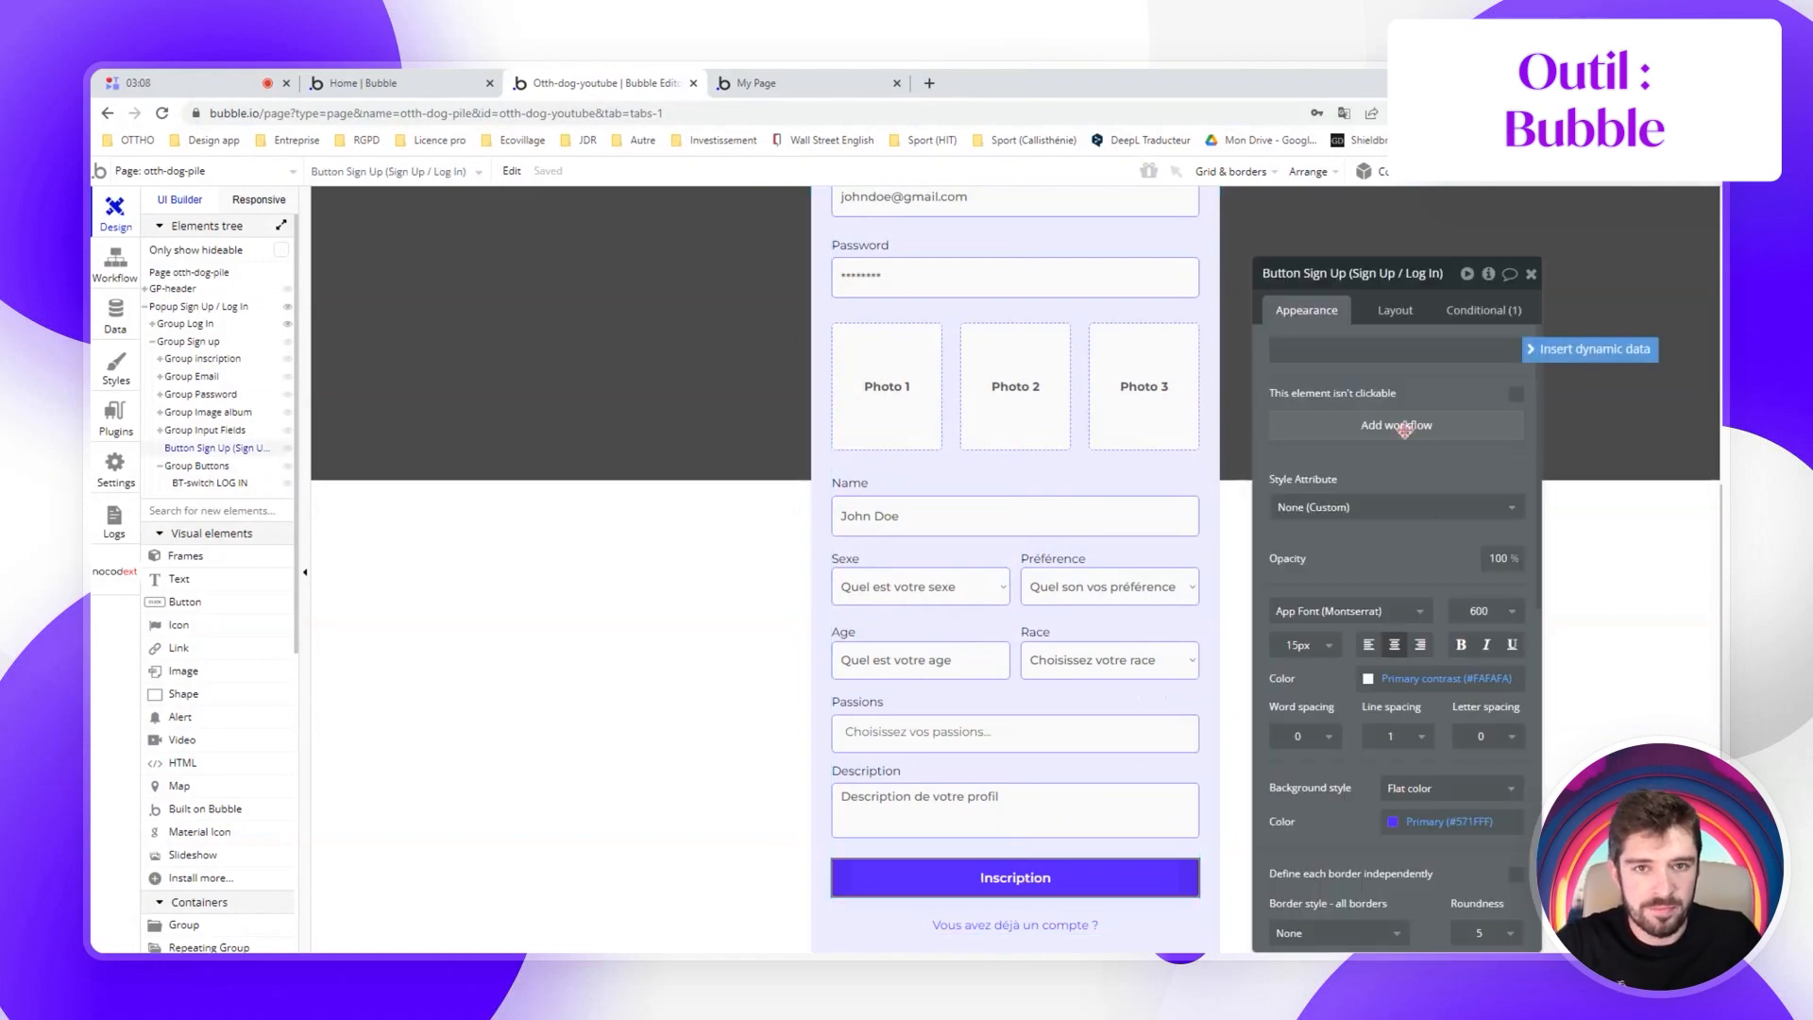
pyautogui.click(1402, 427)
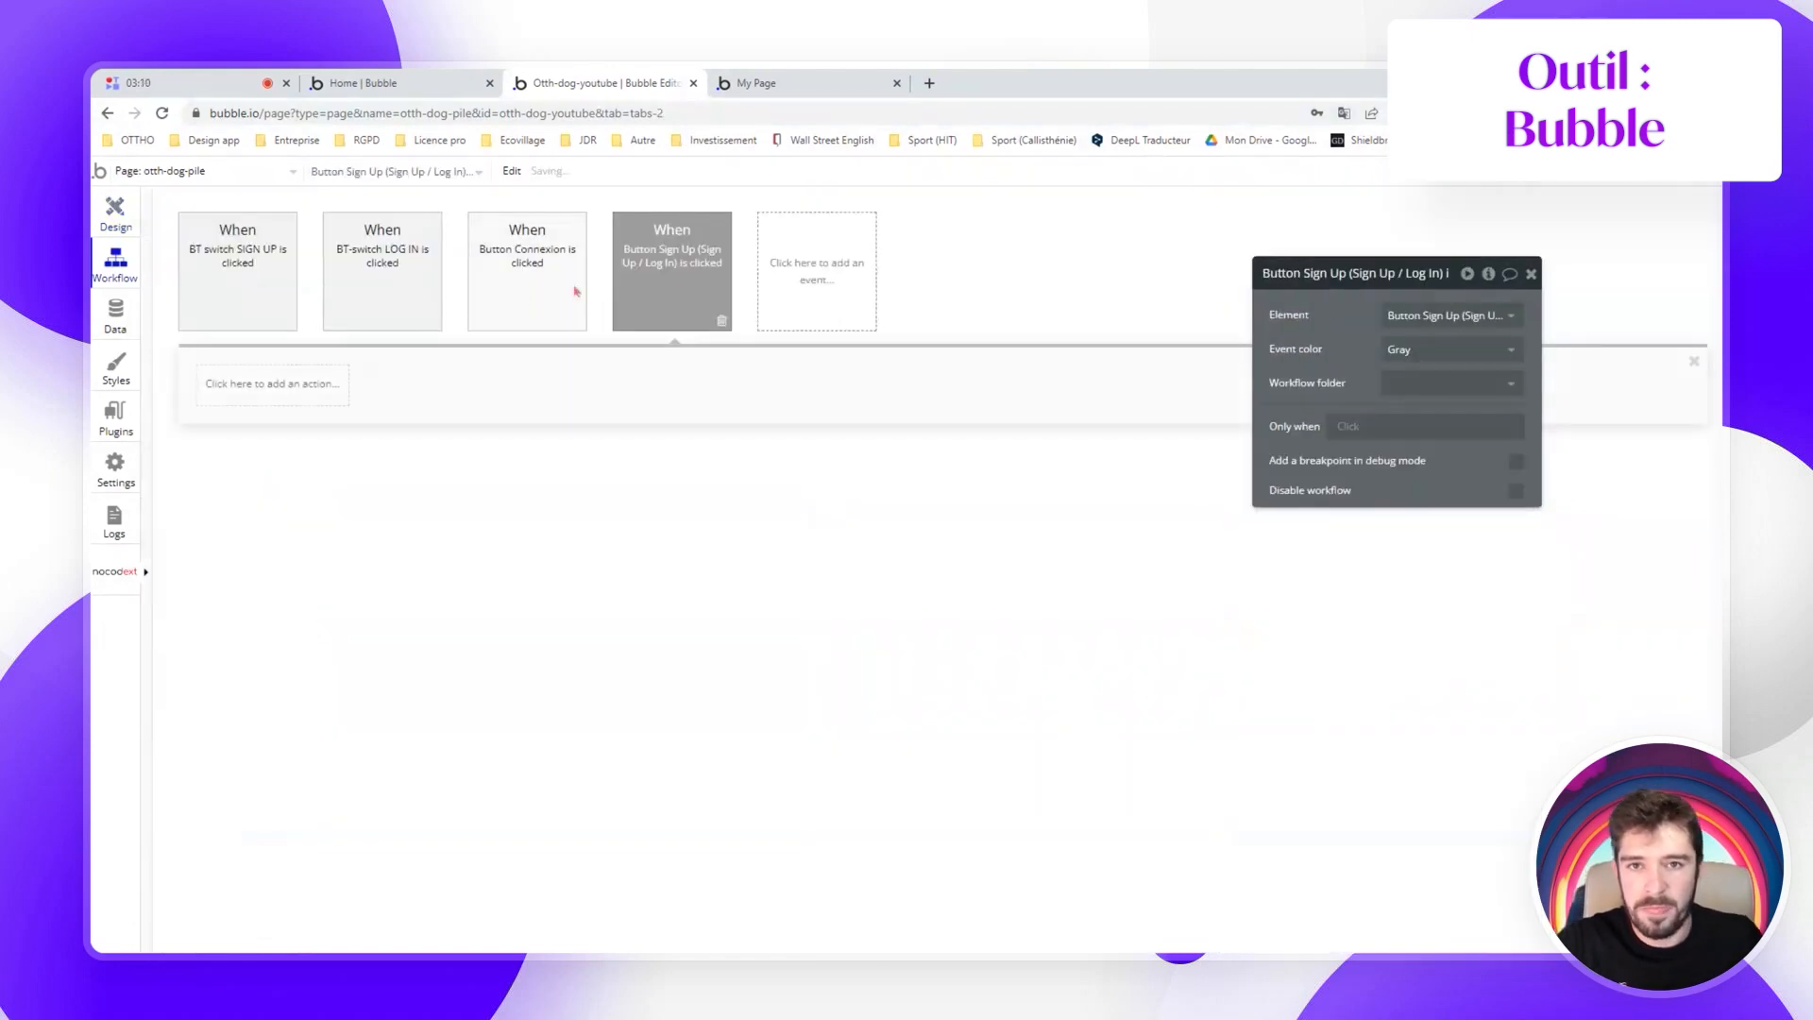
pyautogui.click(262, 400)
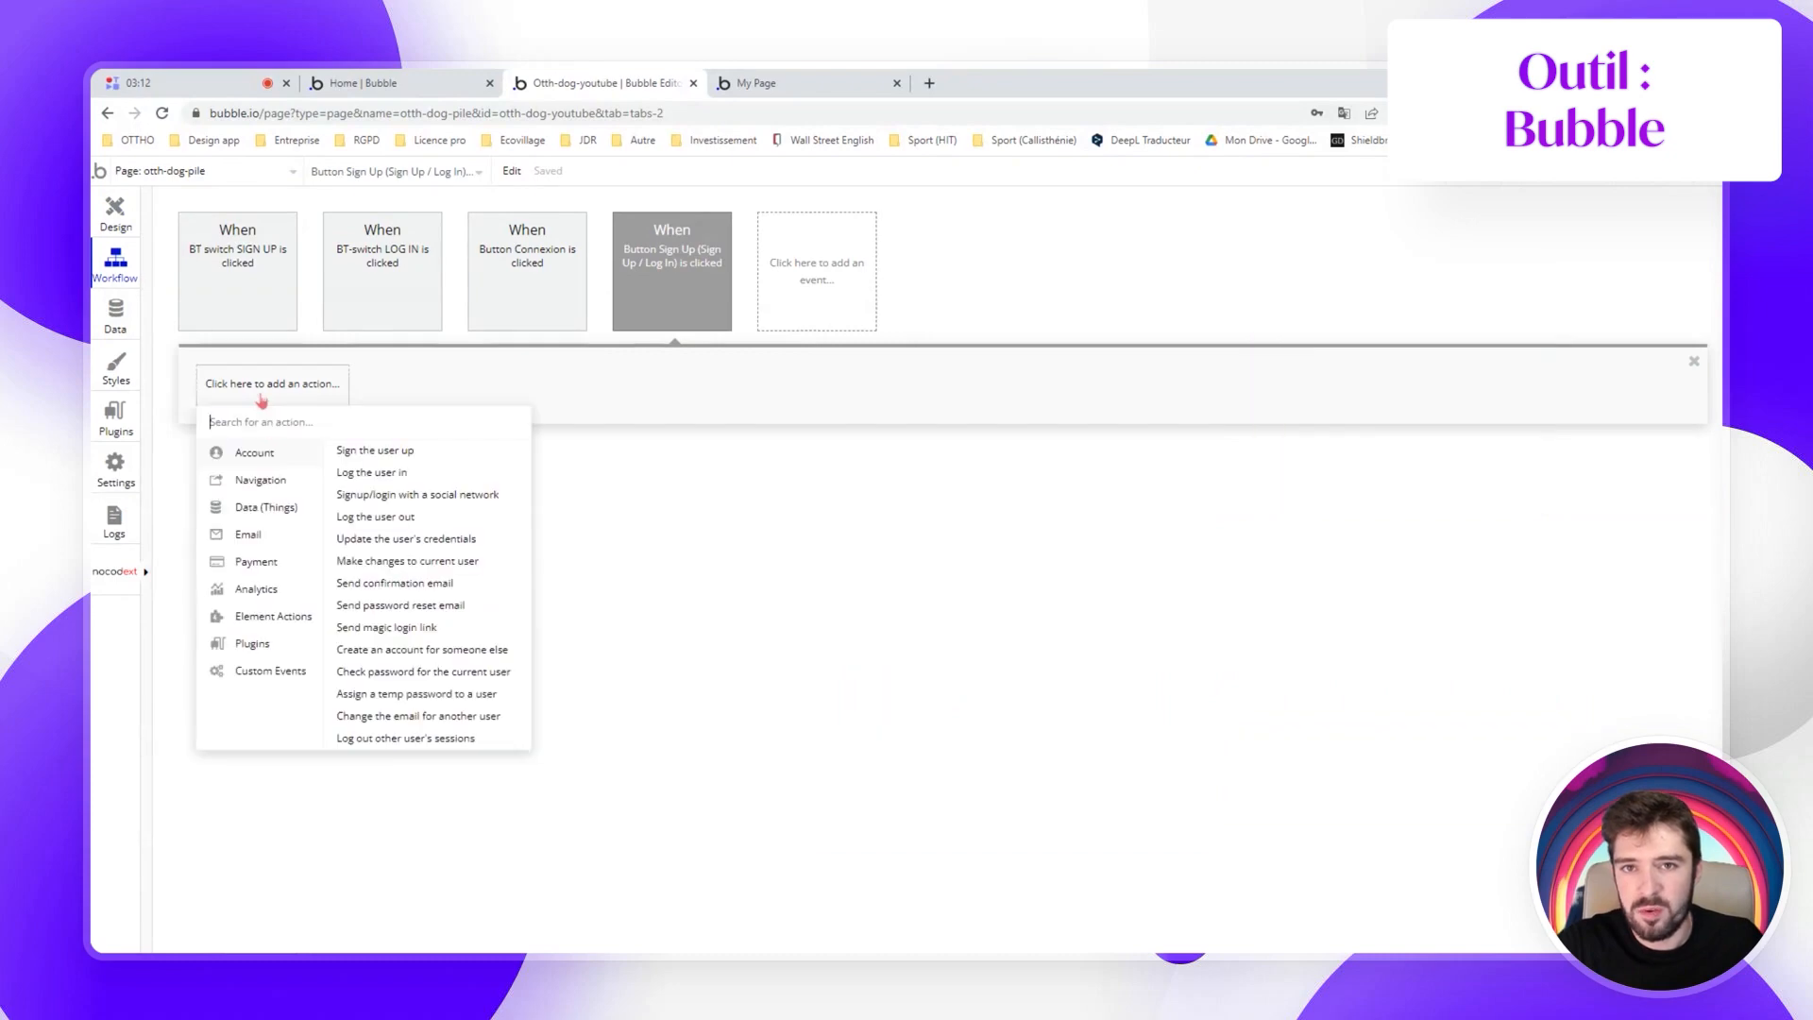
pyautogui.click(414, 460)
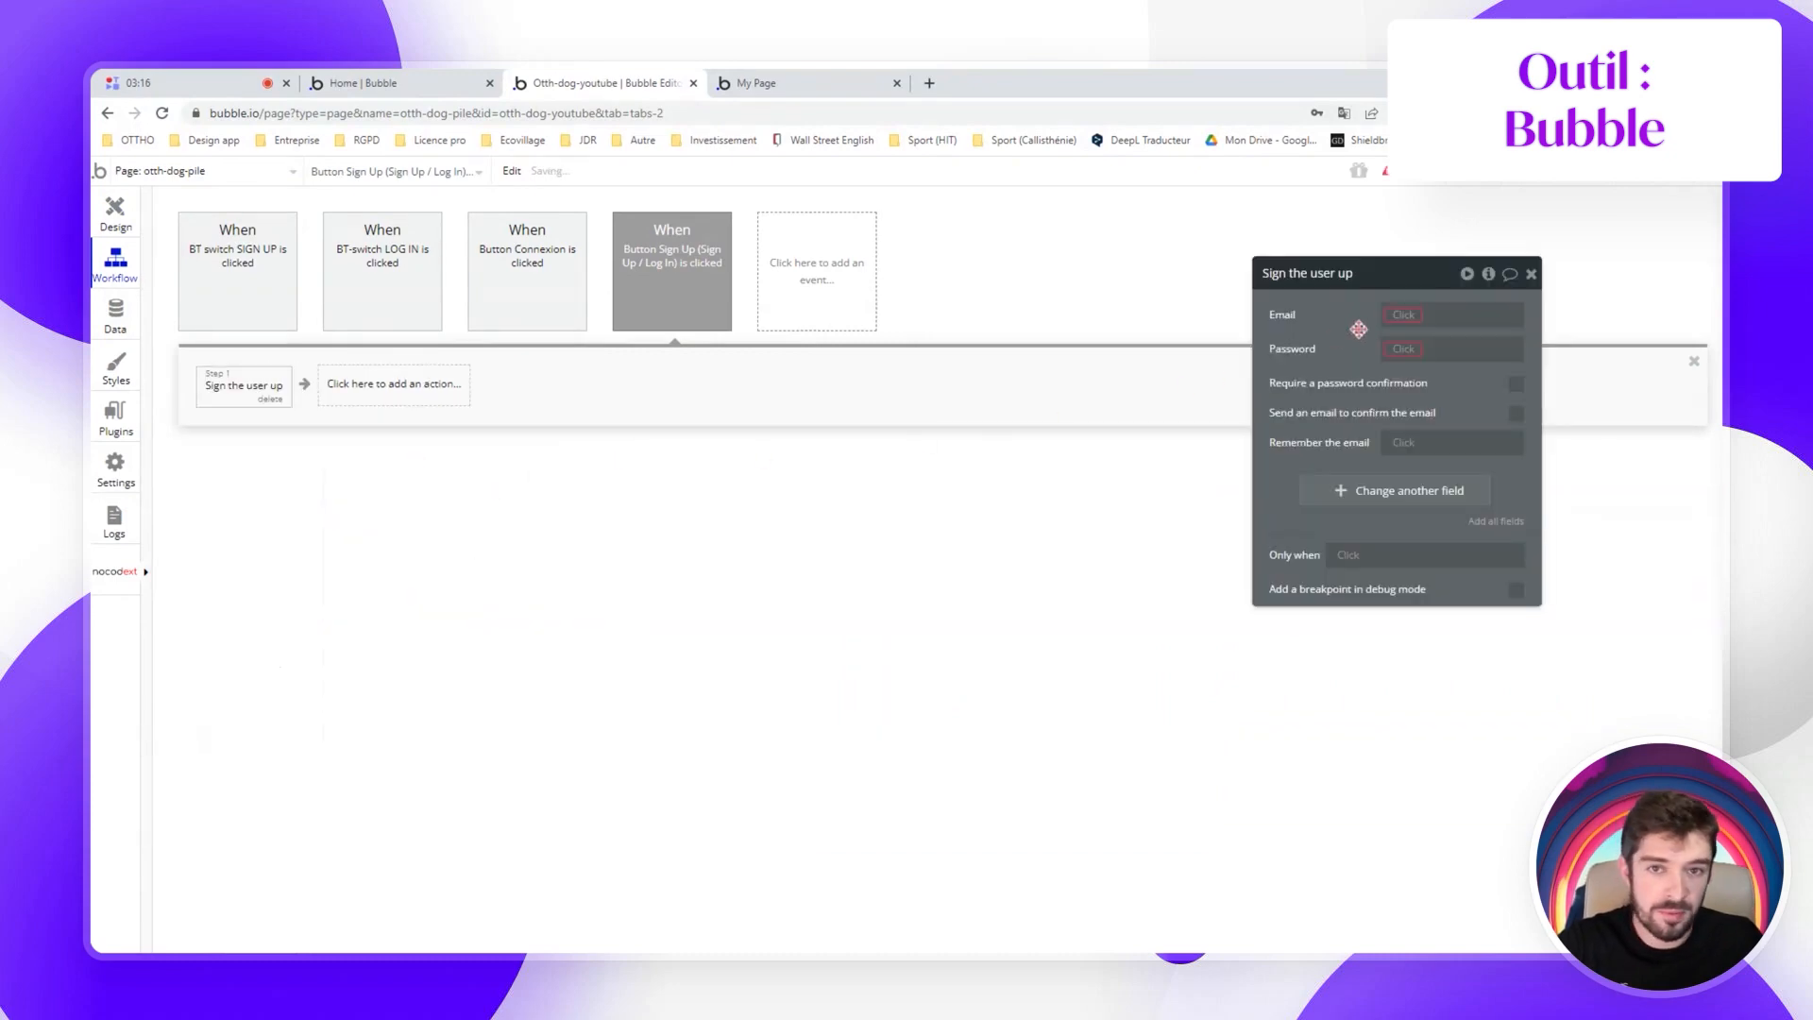
# Set the action's Email to Input Sign Up Email's value and its Password to Input Sign Up Password's value
pyautogui.click(1409, 314)
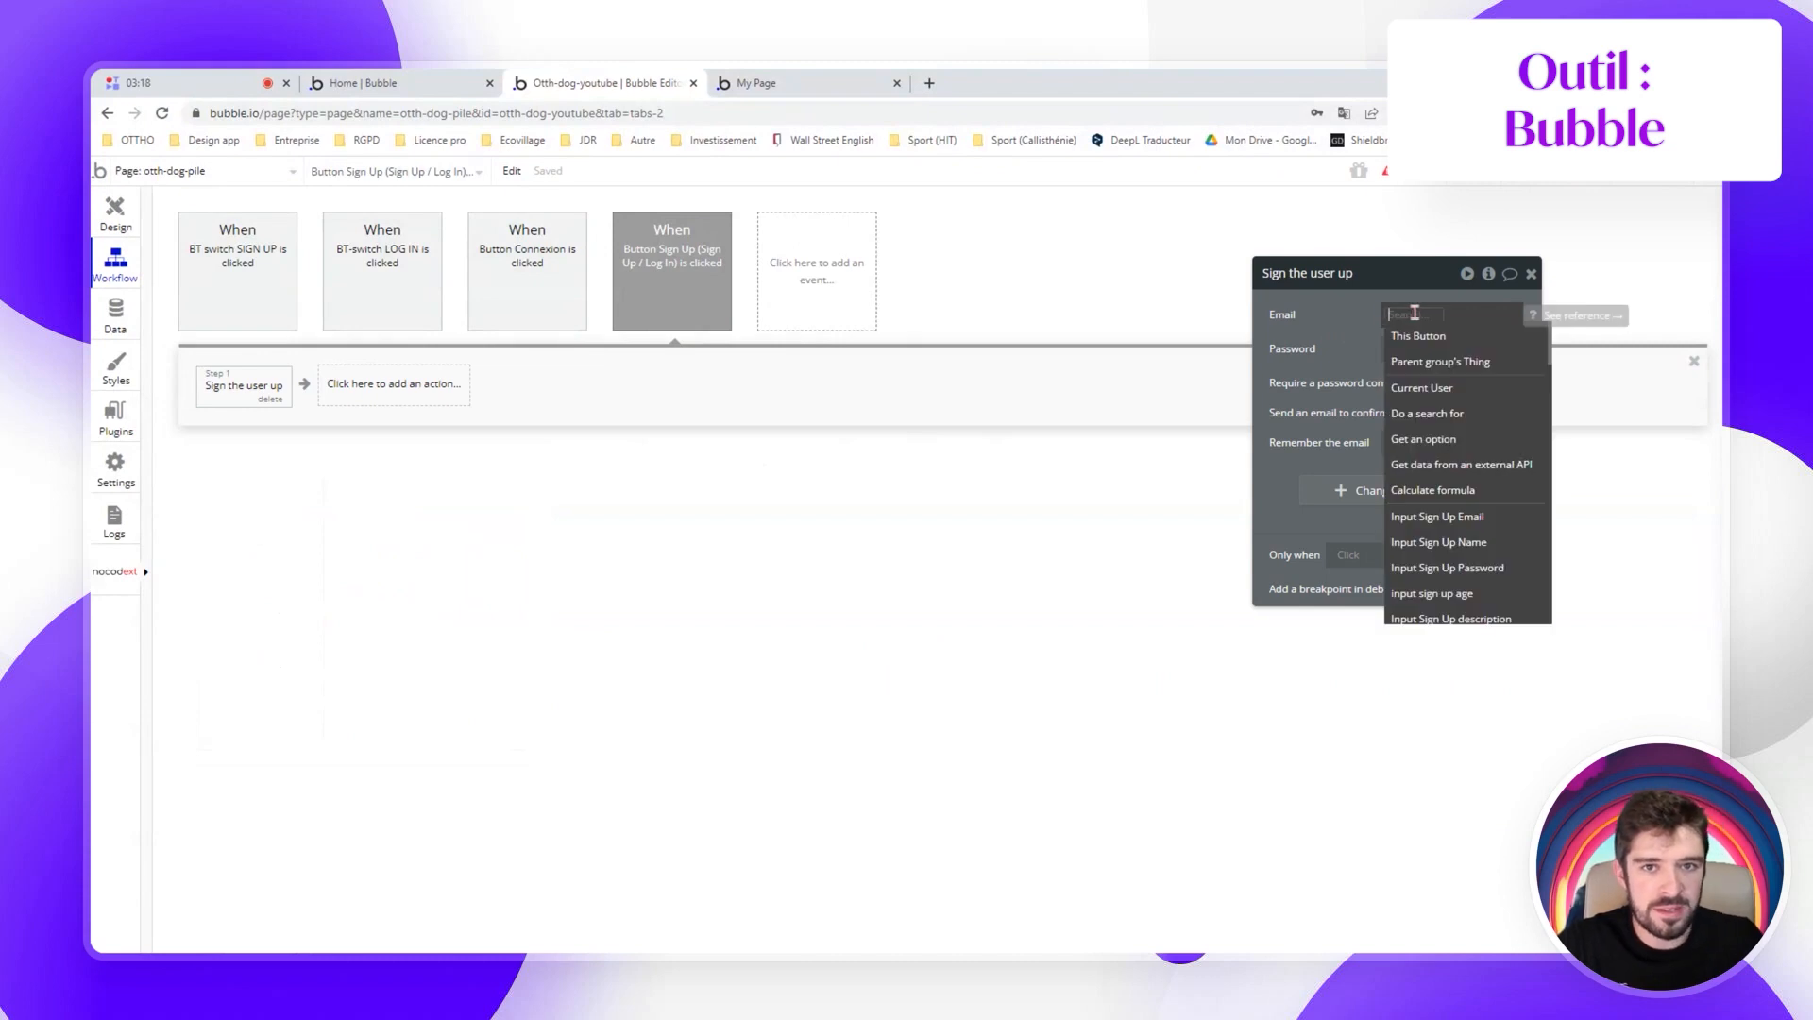
pyautogui.click(1473, 525)
pyautogui.click(1436, 357)
pyautogui.click(1396, 371)
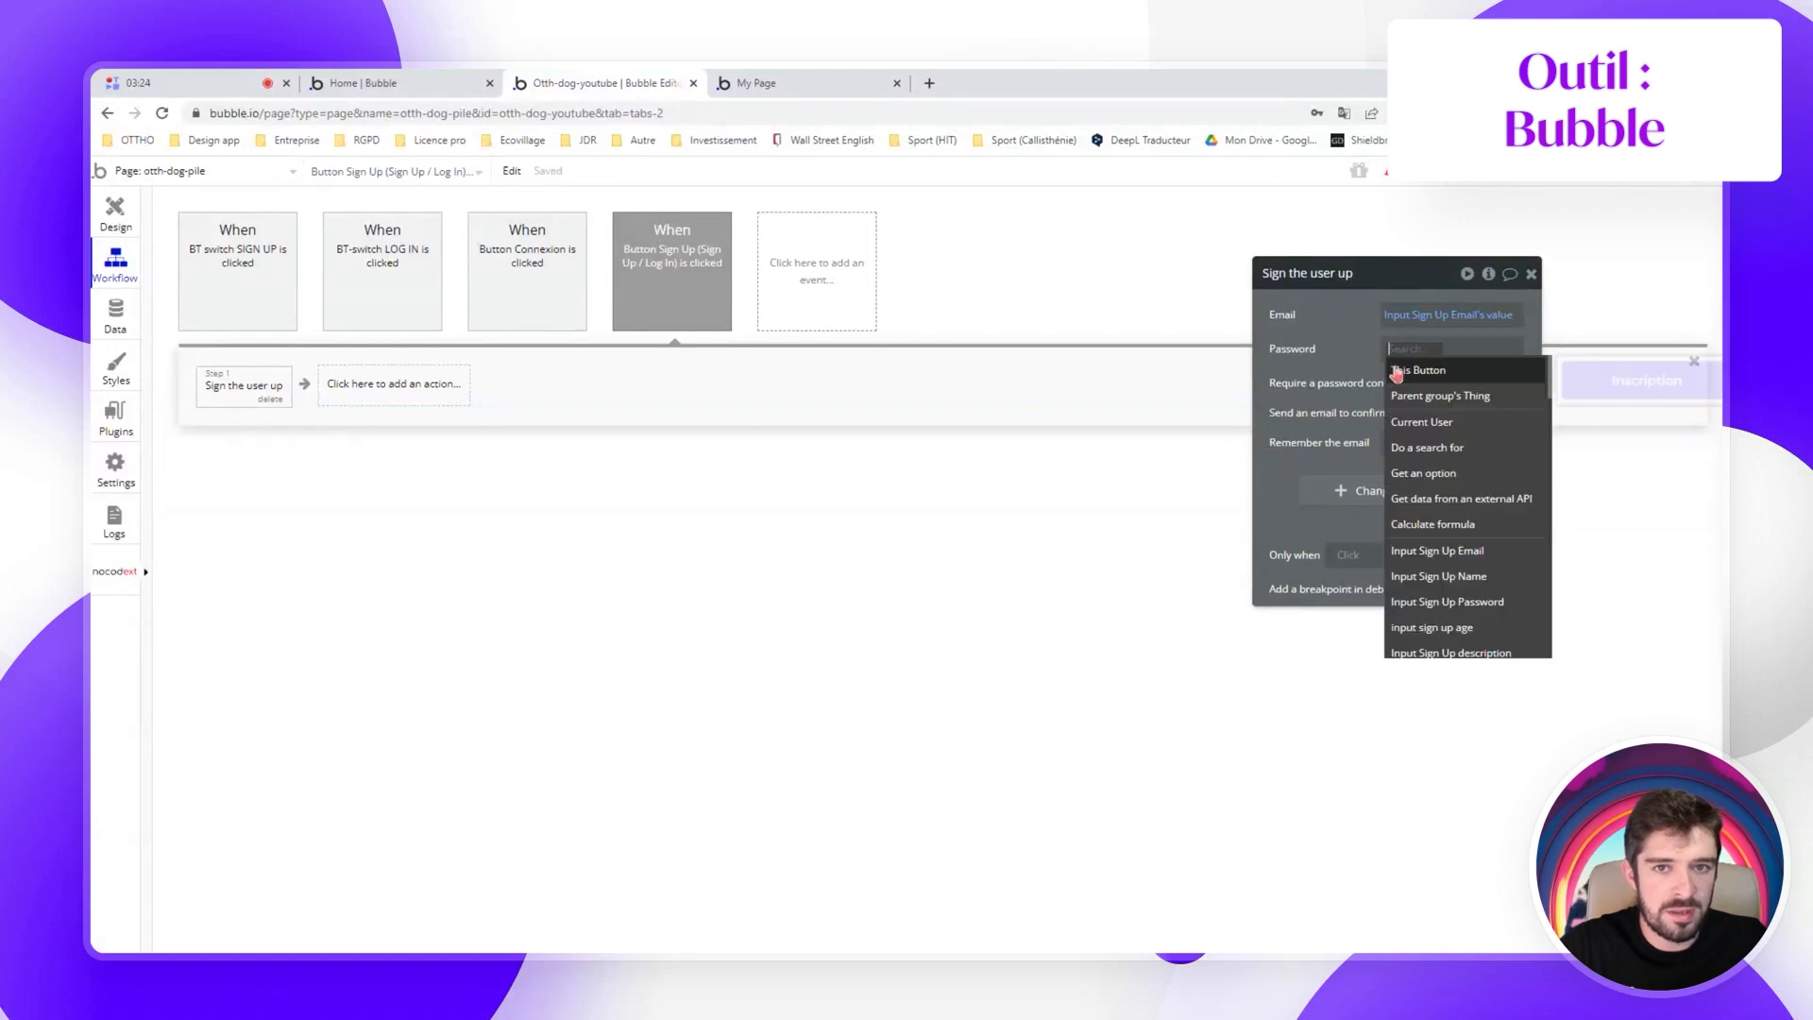
pyautogui.click(1481, 610)
pyautogui.click(1435, 383)
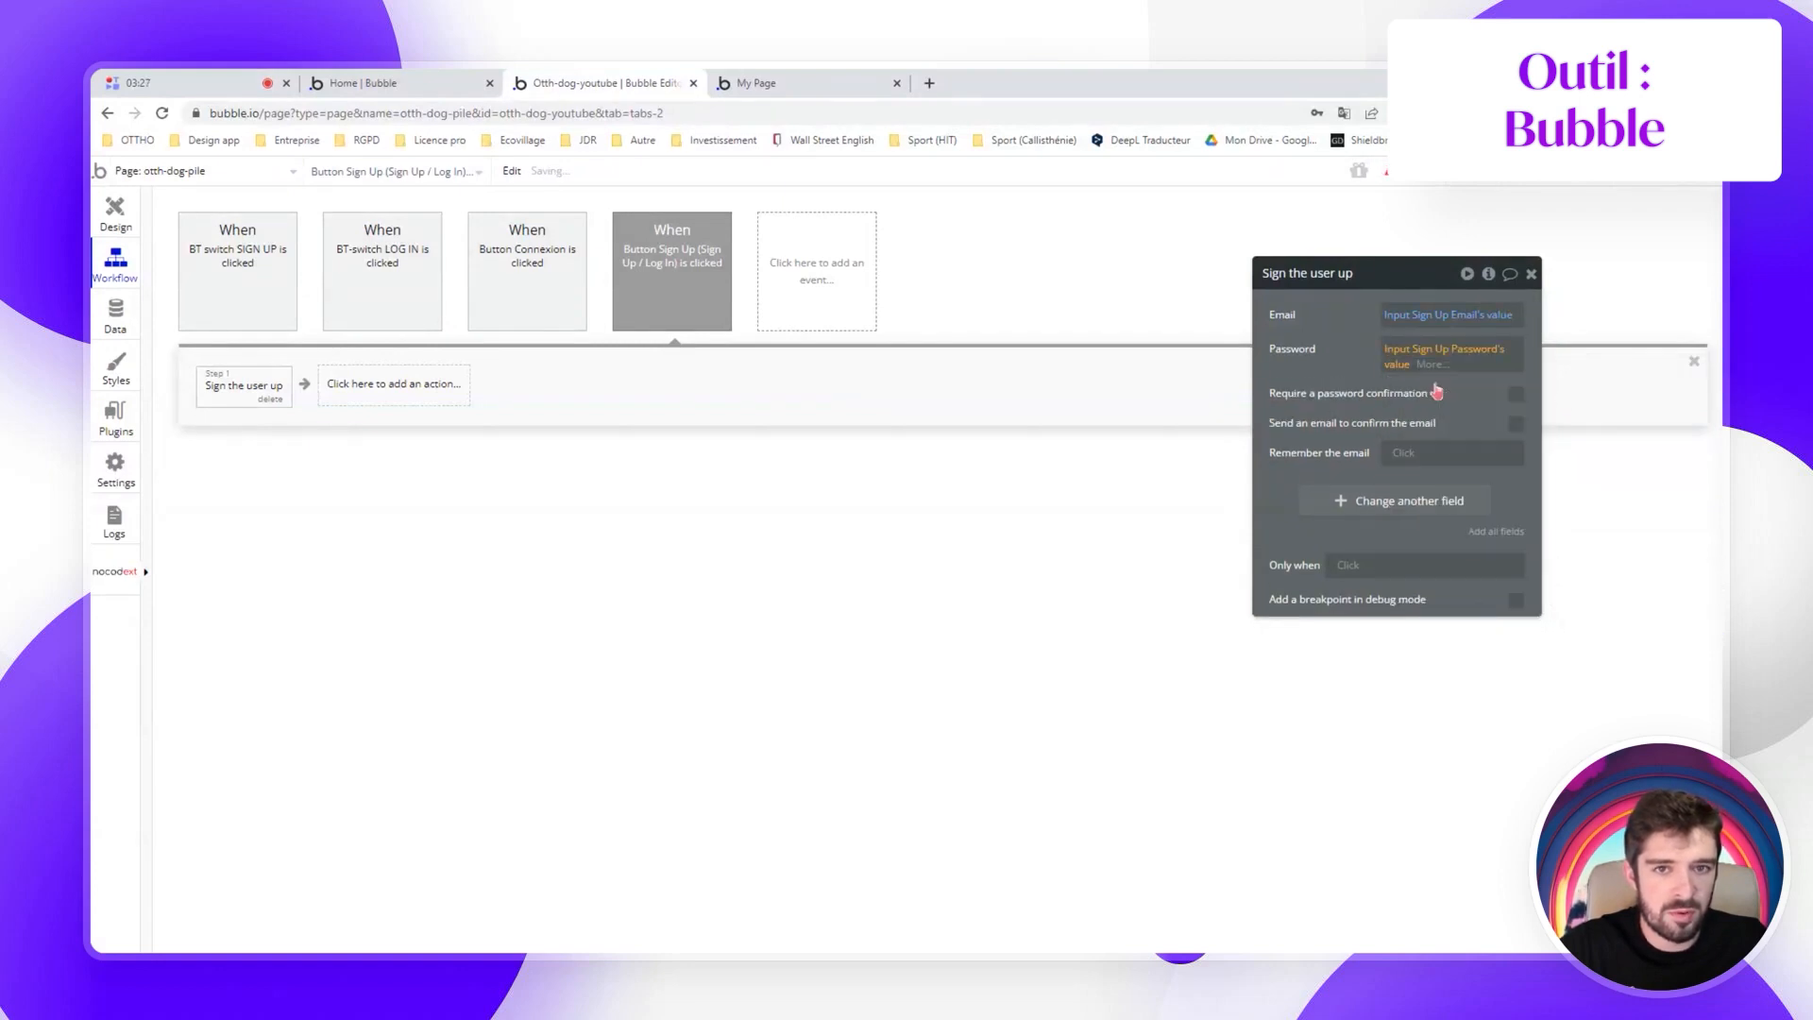
# Add all user fields to the sign-up action, and remove LIST_User_dislike and LIST_User_like
pyautogui.click(1501, 531)
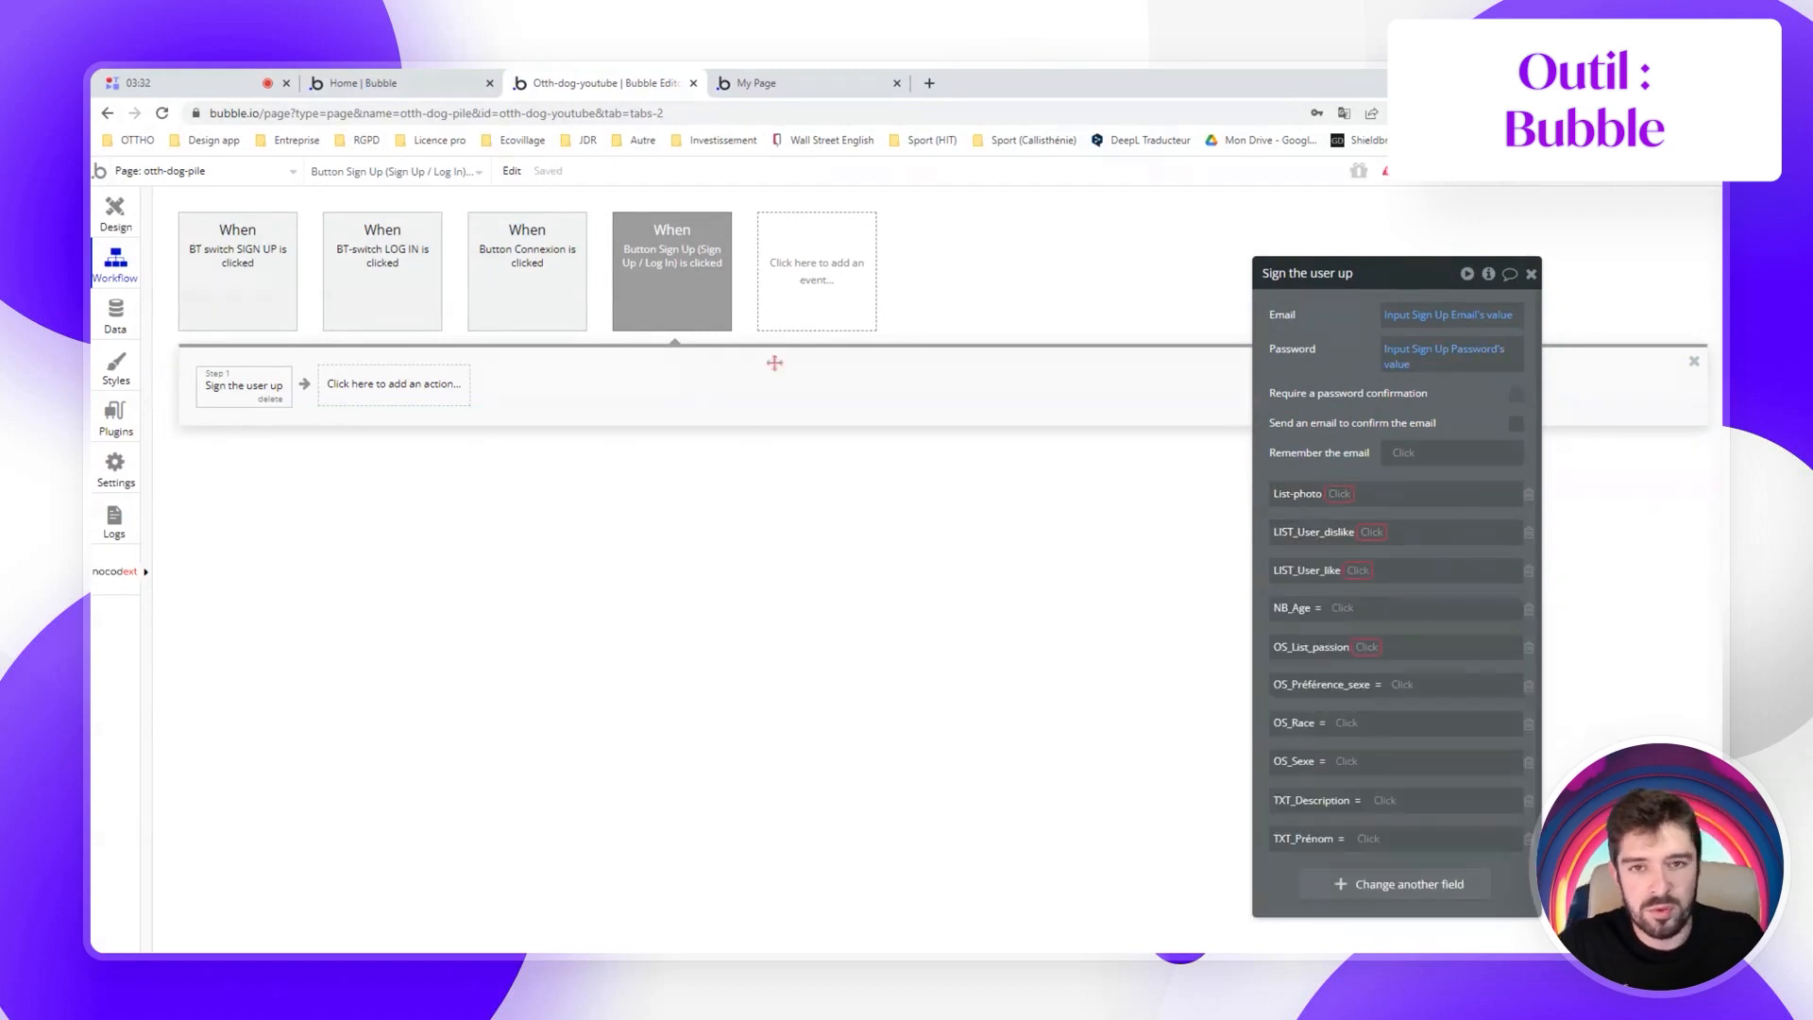
pyautogui.click(1530, 539)
pyautogui.click(1529, 533)
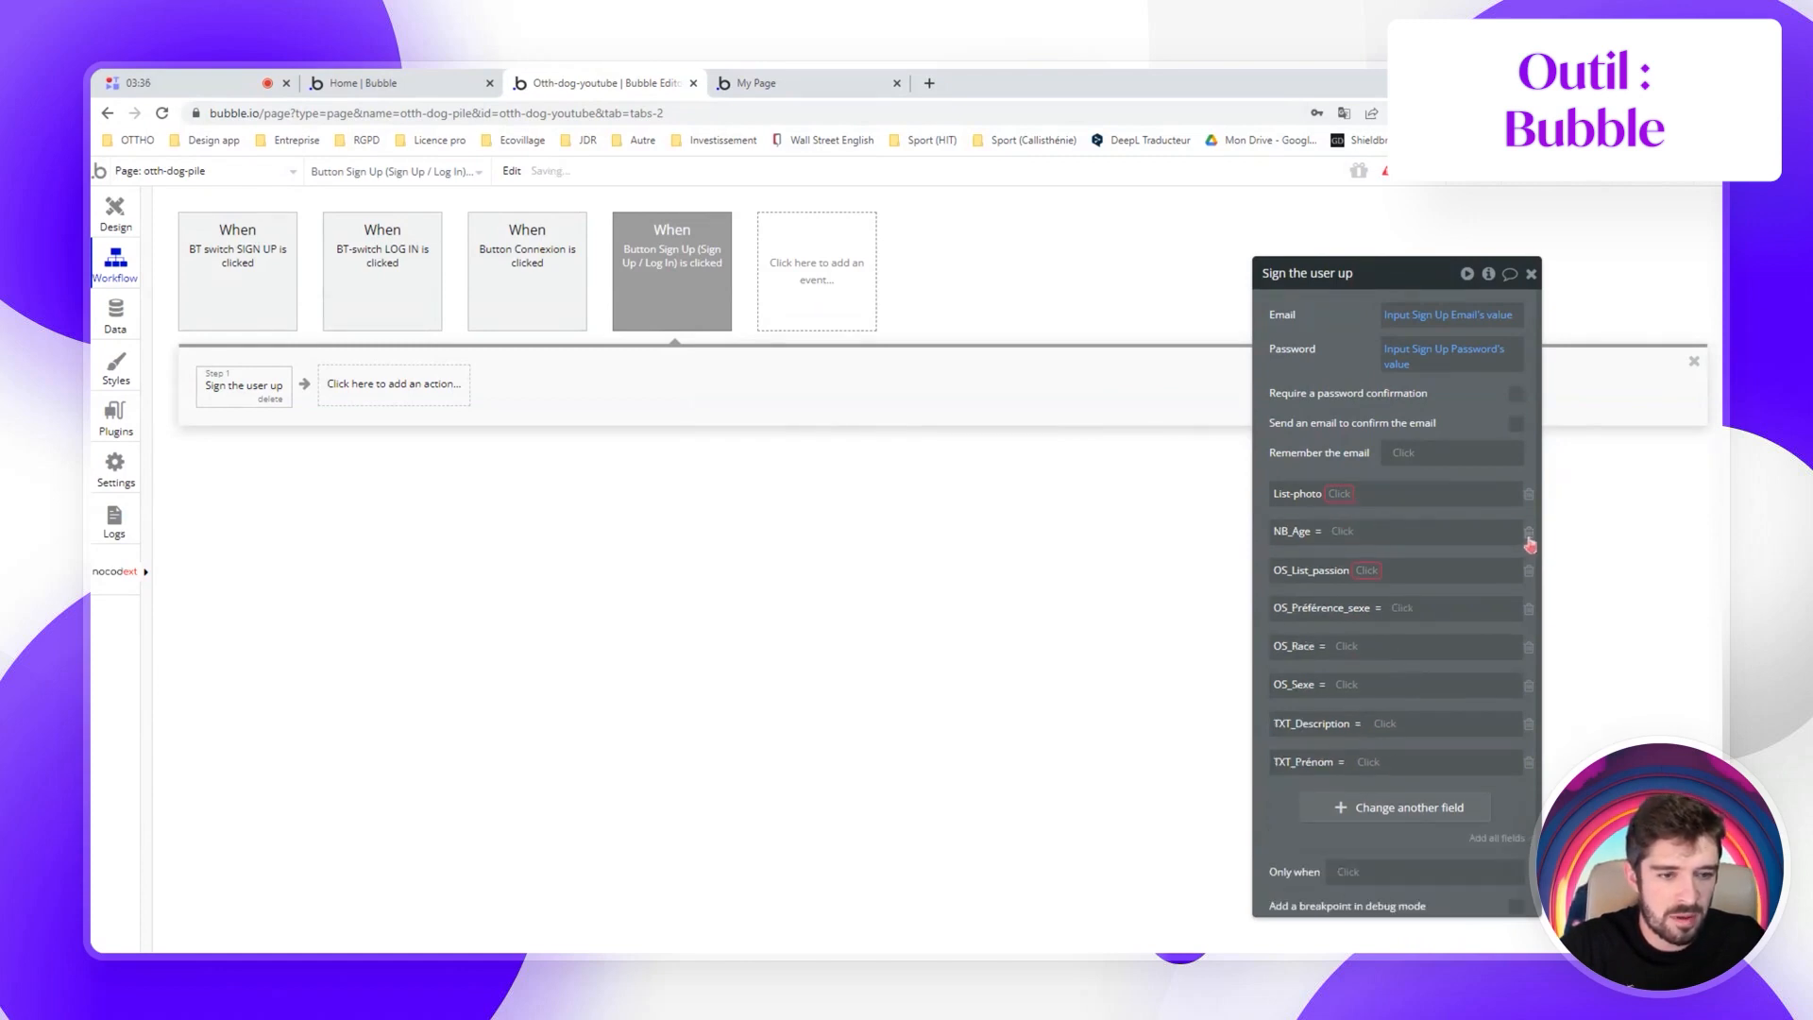
# Set the NB_Age field of the sign-up action to input sign up age's value
pyautogui.click(1353, 533)
pyautogui.write('age')
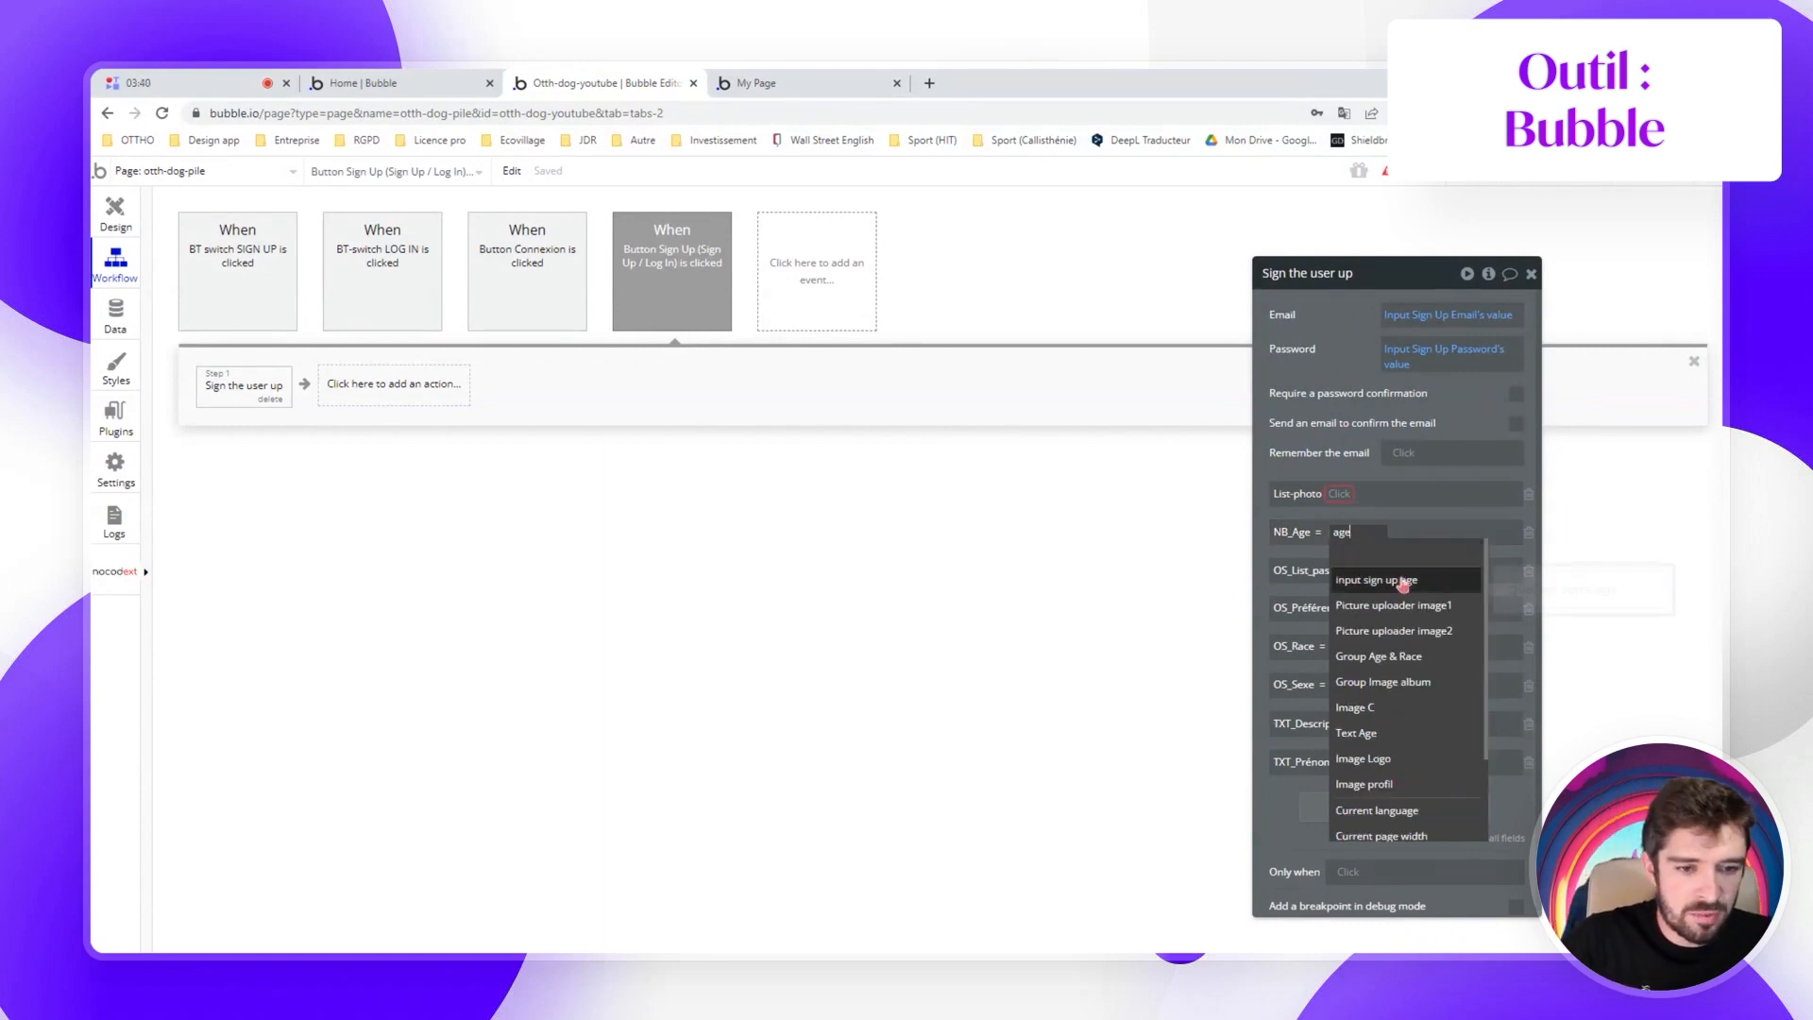
pyautogui.click(1404, 581)
pyautogui.click(1445, 556)
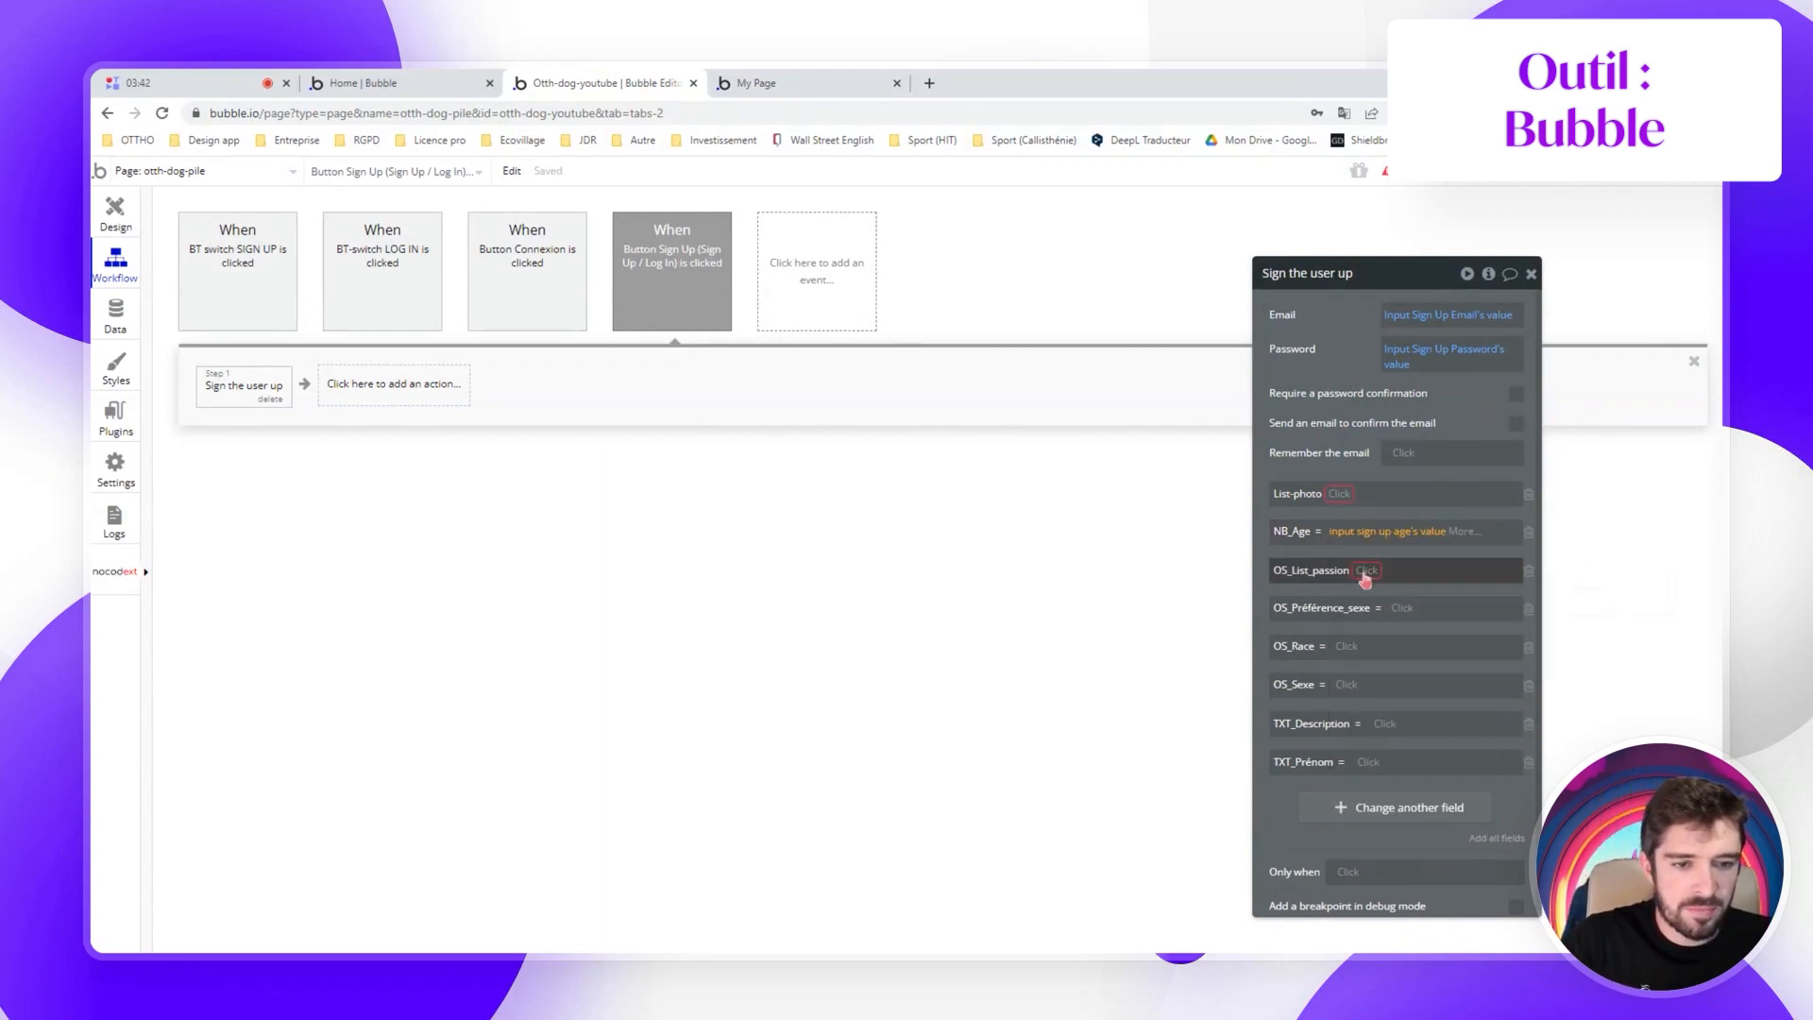
# Set OS_List_passion to add the list from Multidropdown sign up passion's value
pyautogui.click(1365, 571)
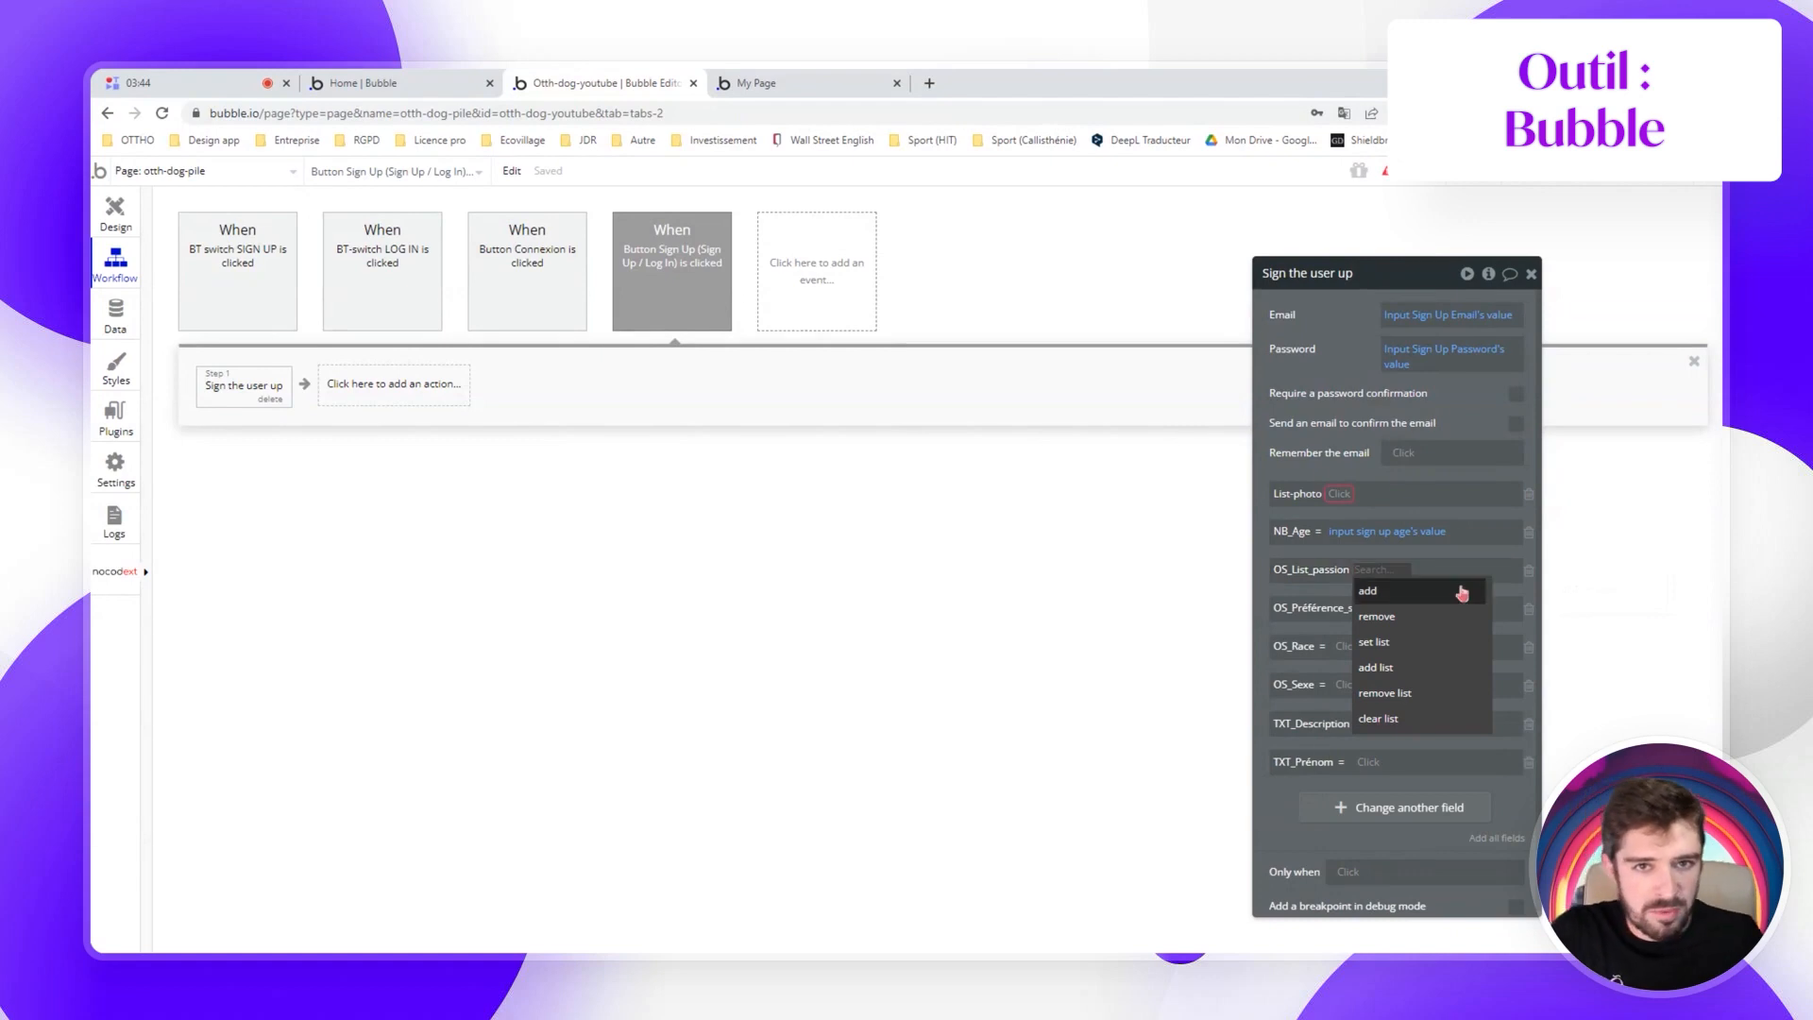
pyautogui.click(1380, 671)
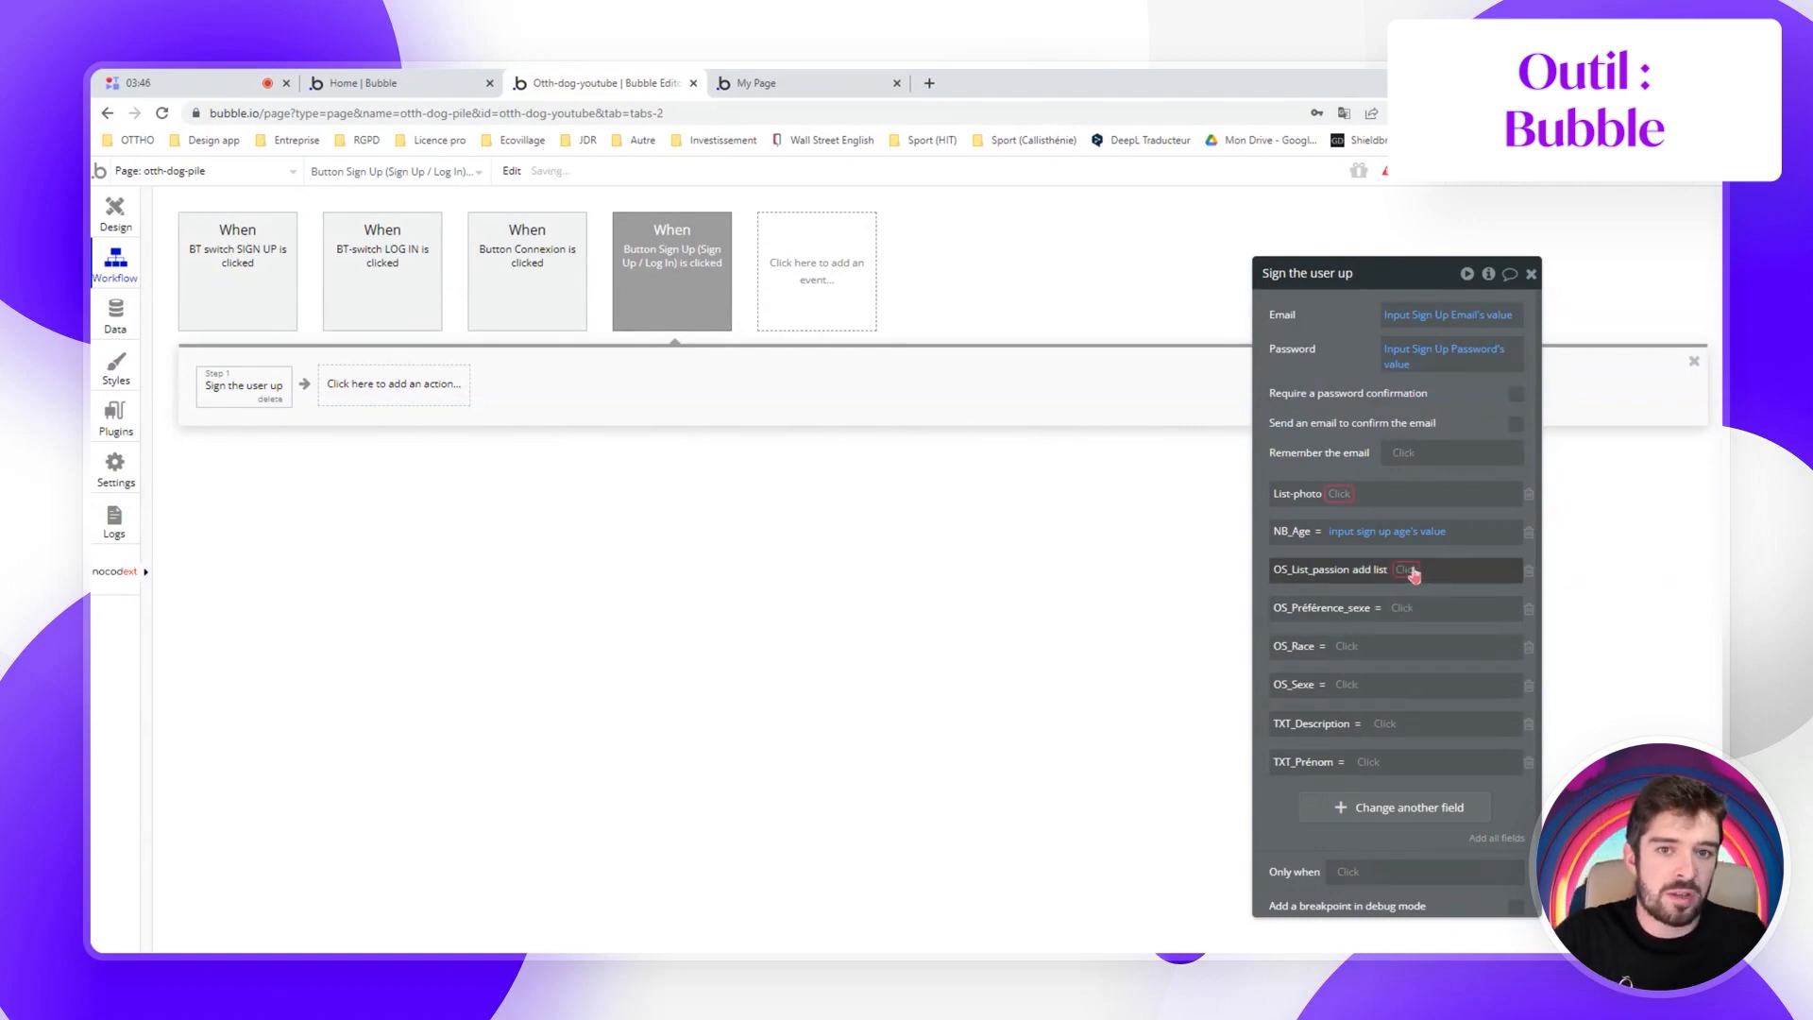
pyautogui.click(1409, 570)
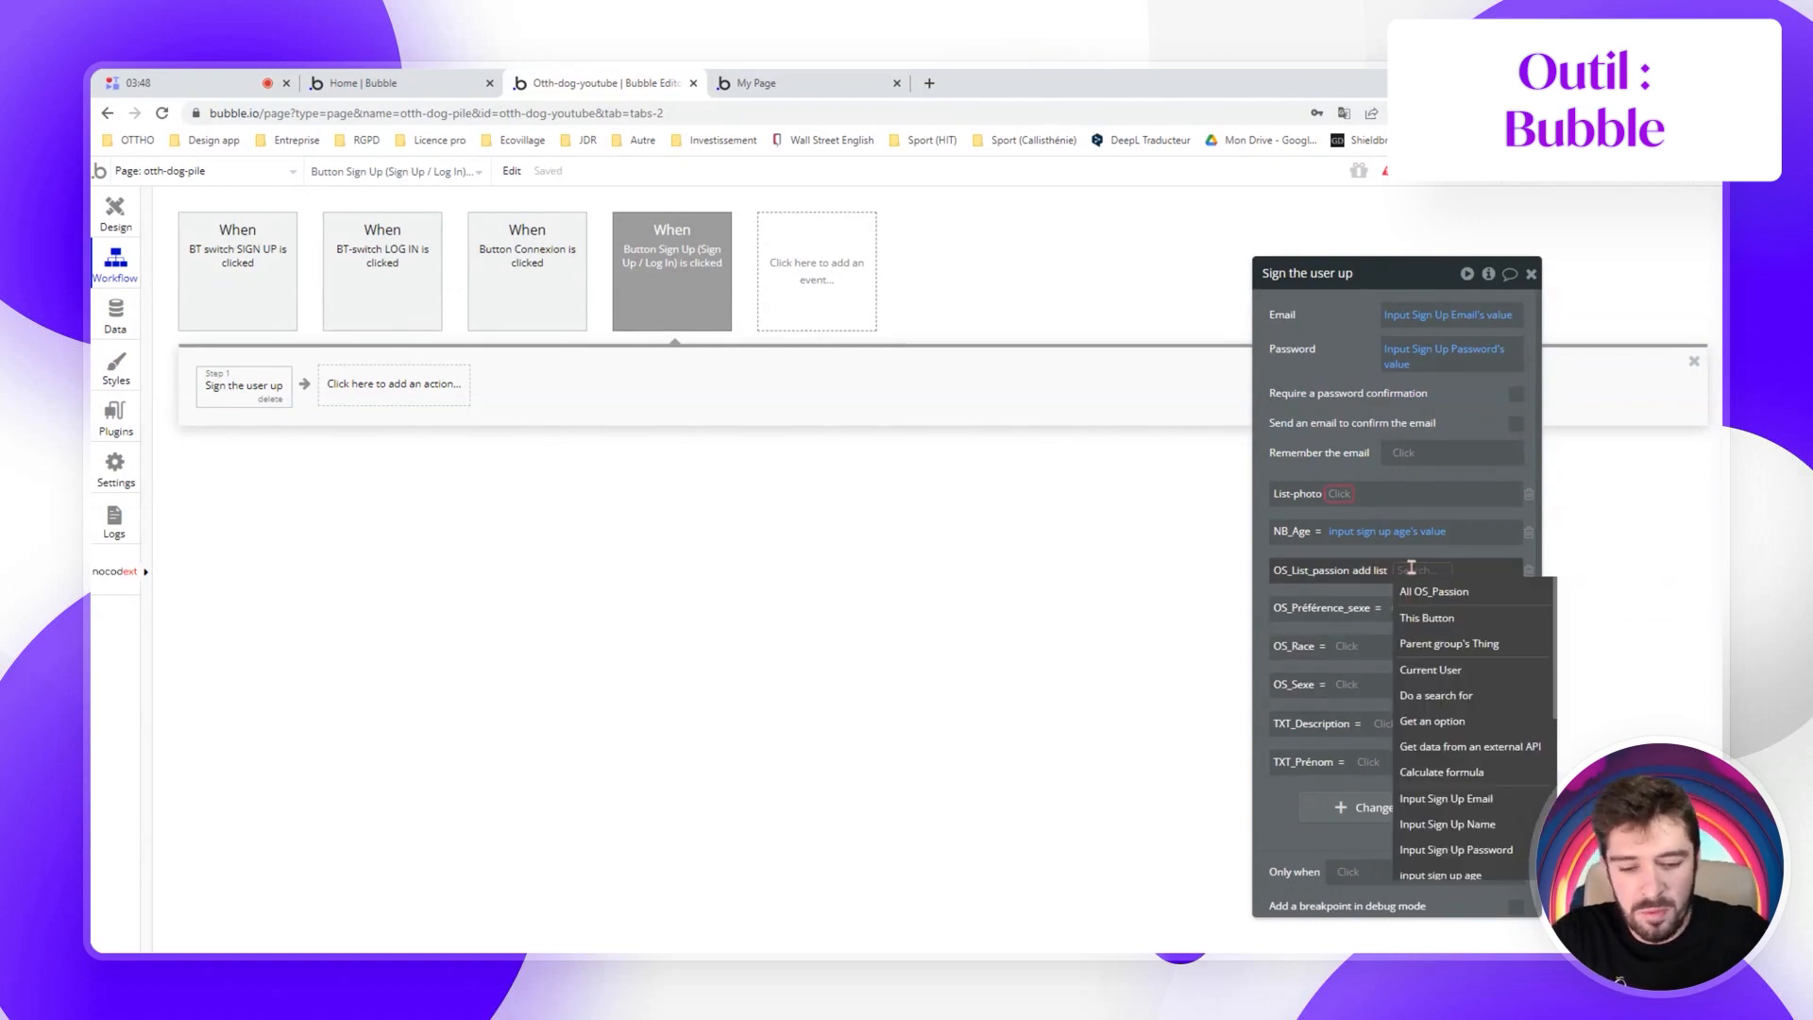
pyautogui.write('mu')
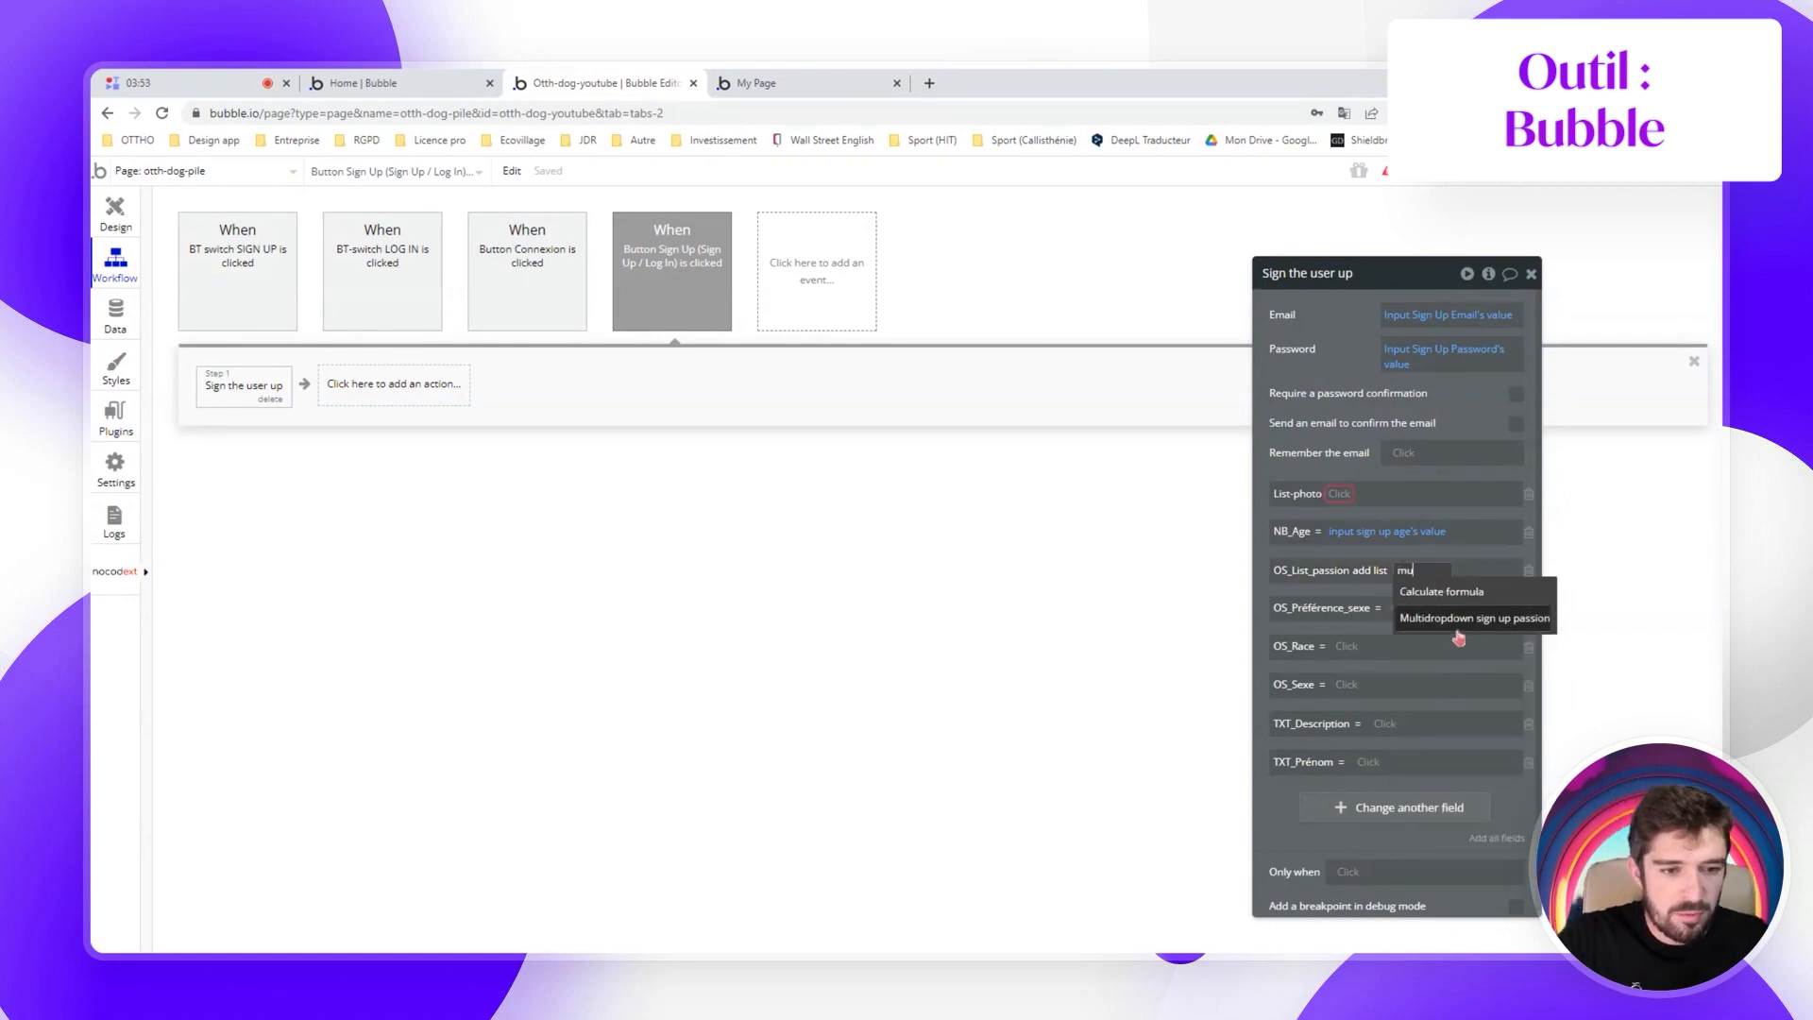
pyautogui.click(1455, 618)
pyautogui.click(1402, 616)
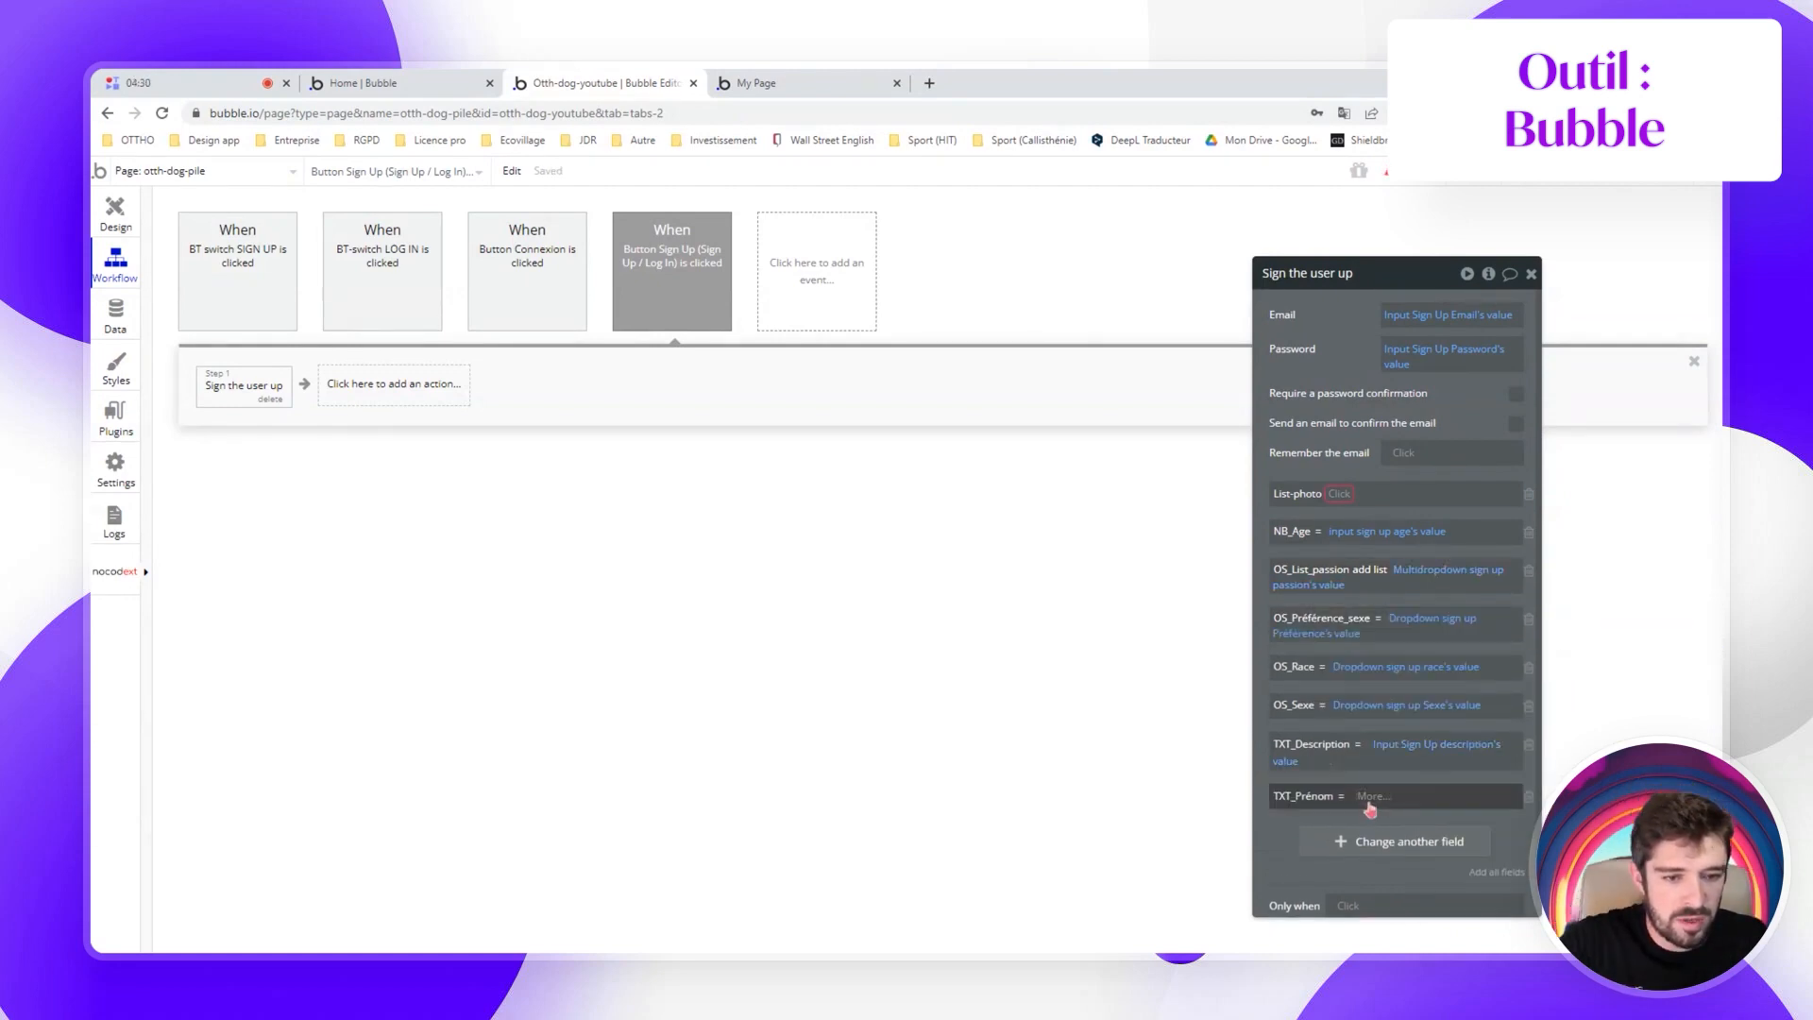
# Set the TXT_Prénom field of the sign-up action to Input Sign Up Name's value
pyautogui.click(1371, 796)
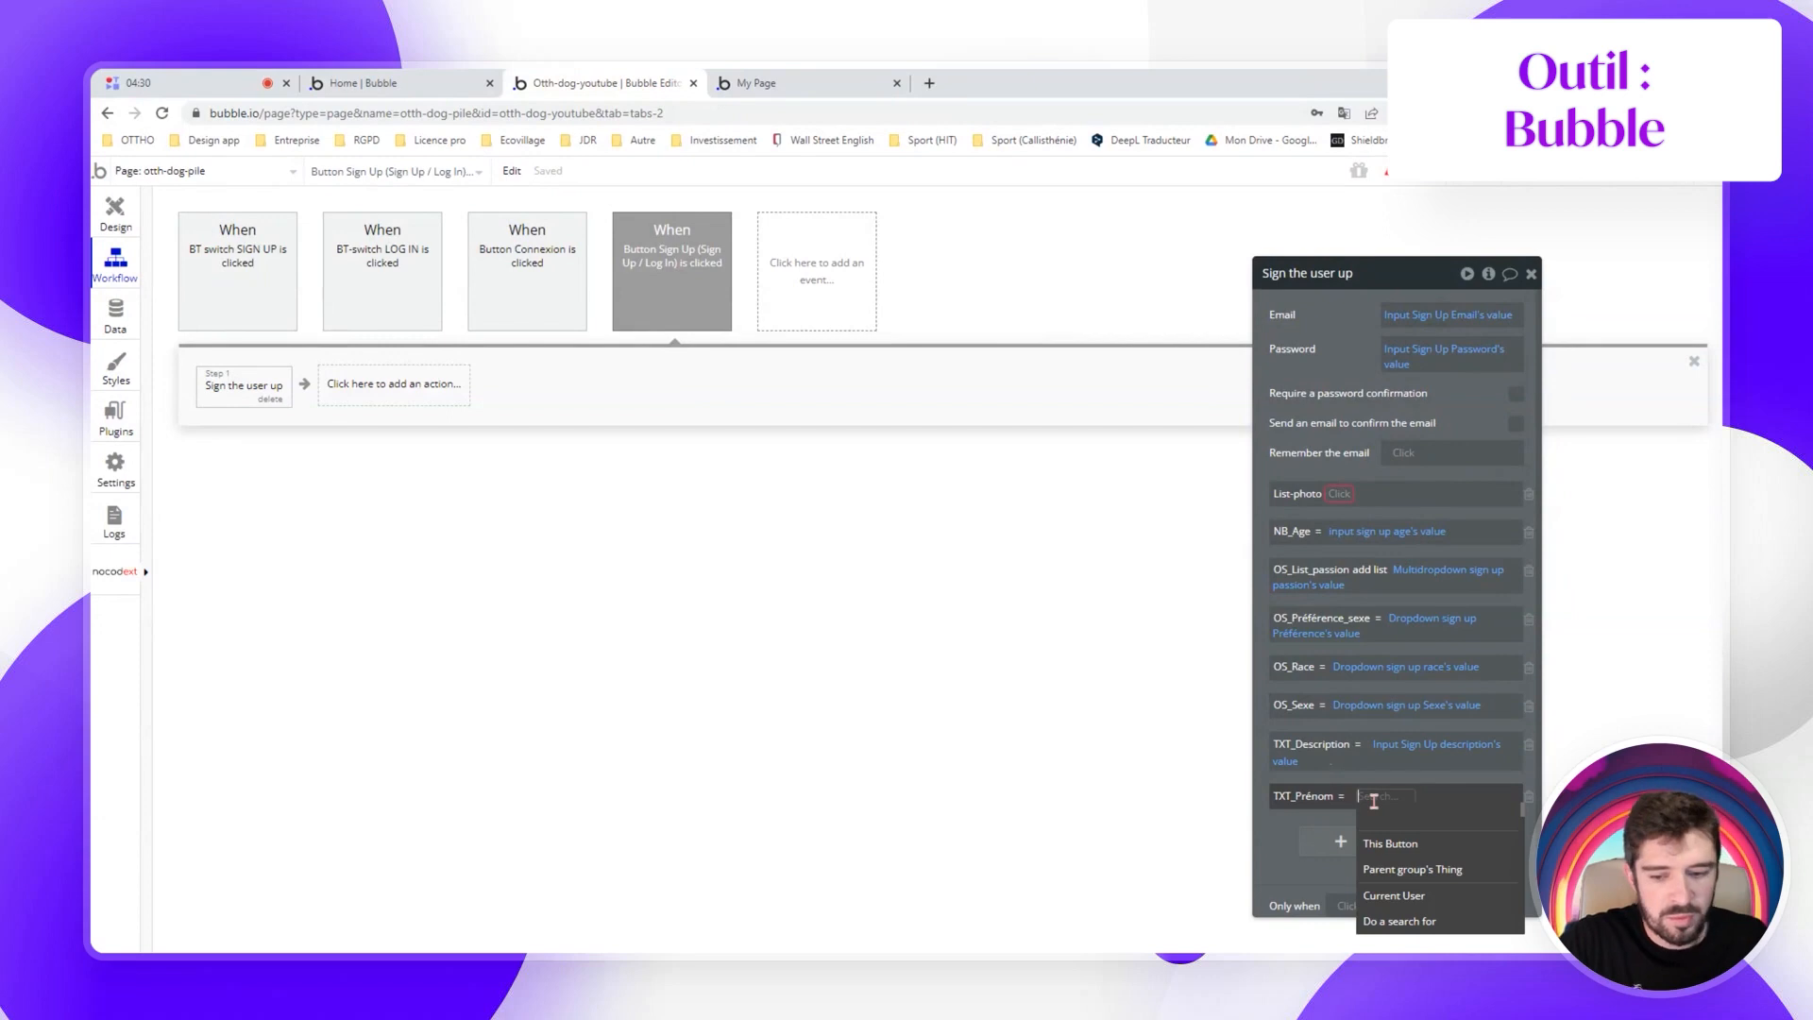
pyautogui.write('na')
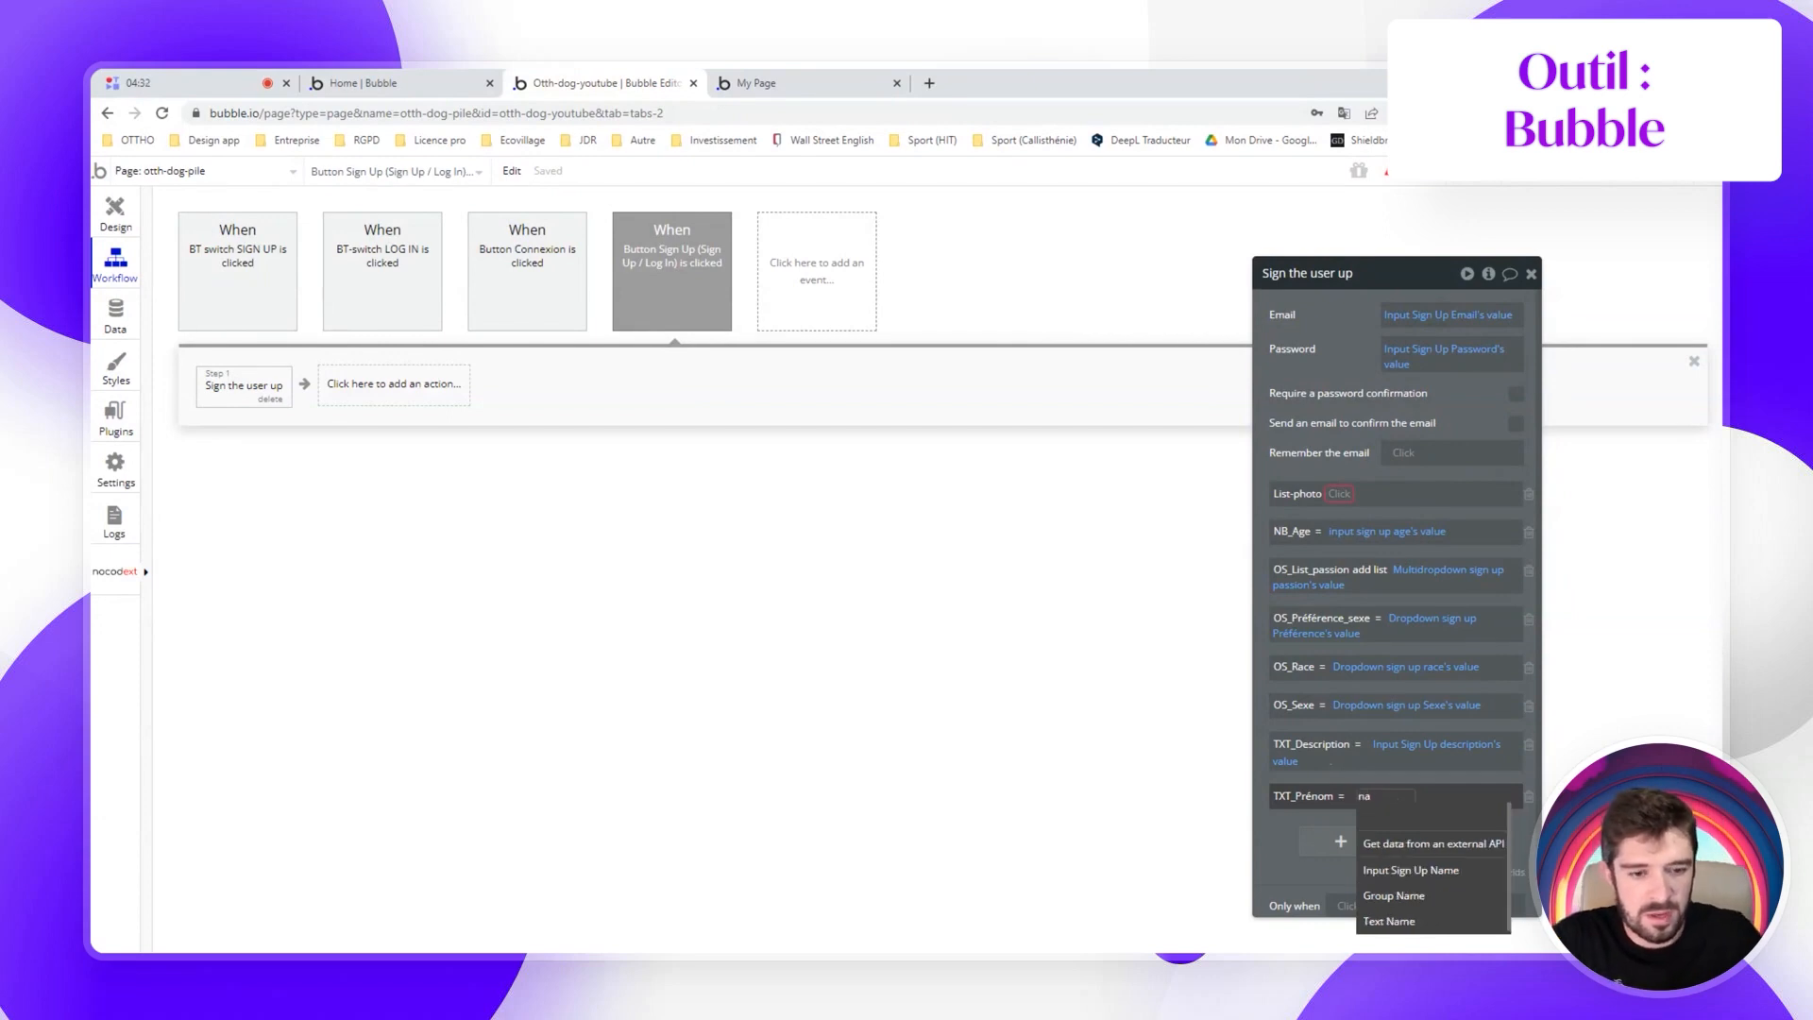
pyautogui.click(1411, 870)
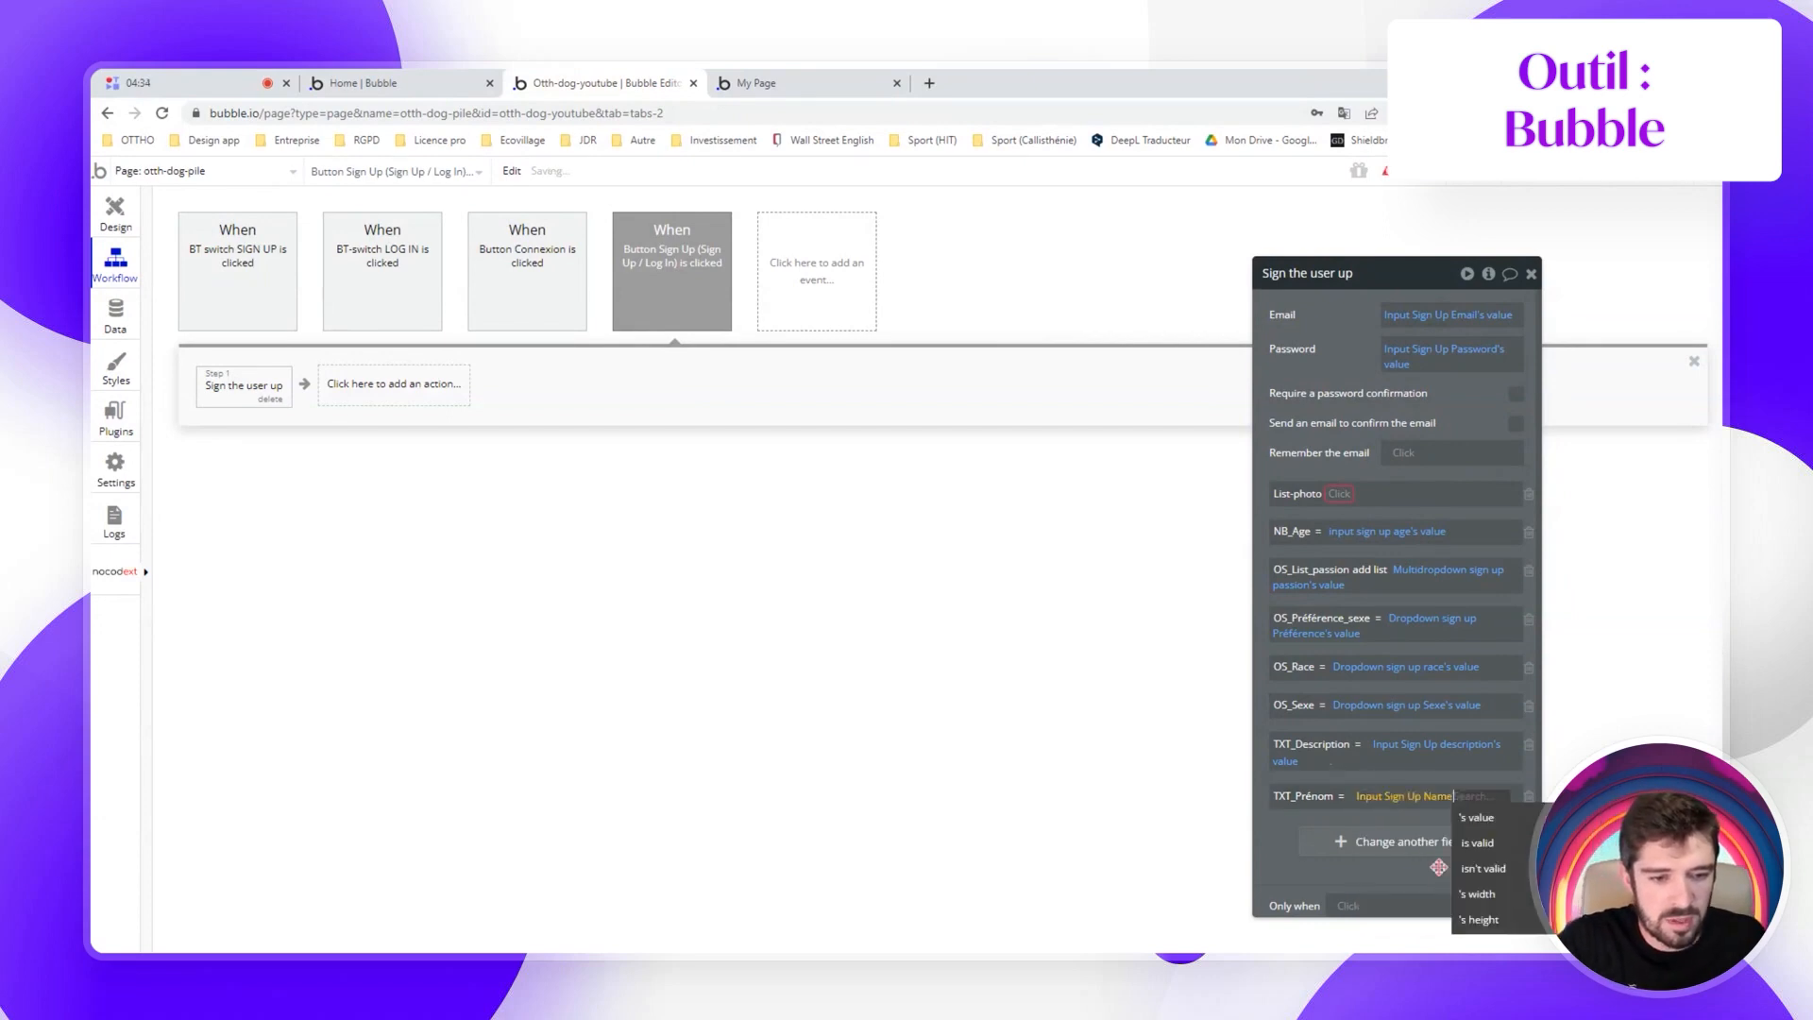
pyautogui.click(1478, 822)
pyautogui.click(1311, 855)
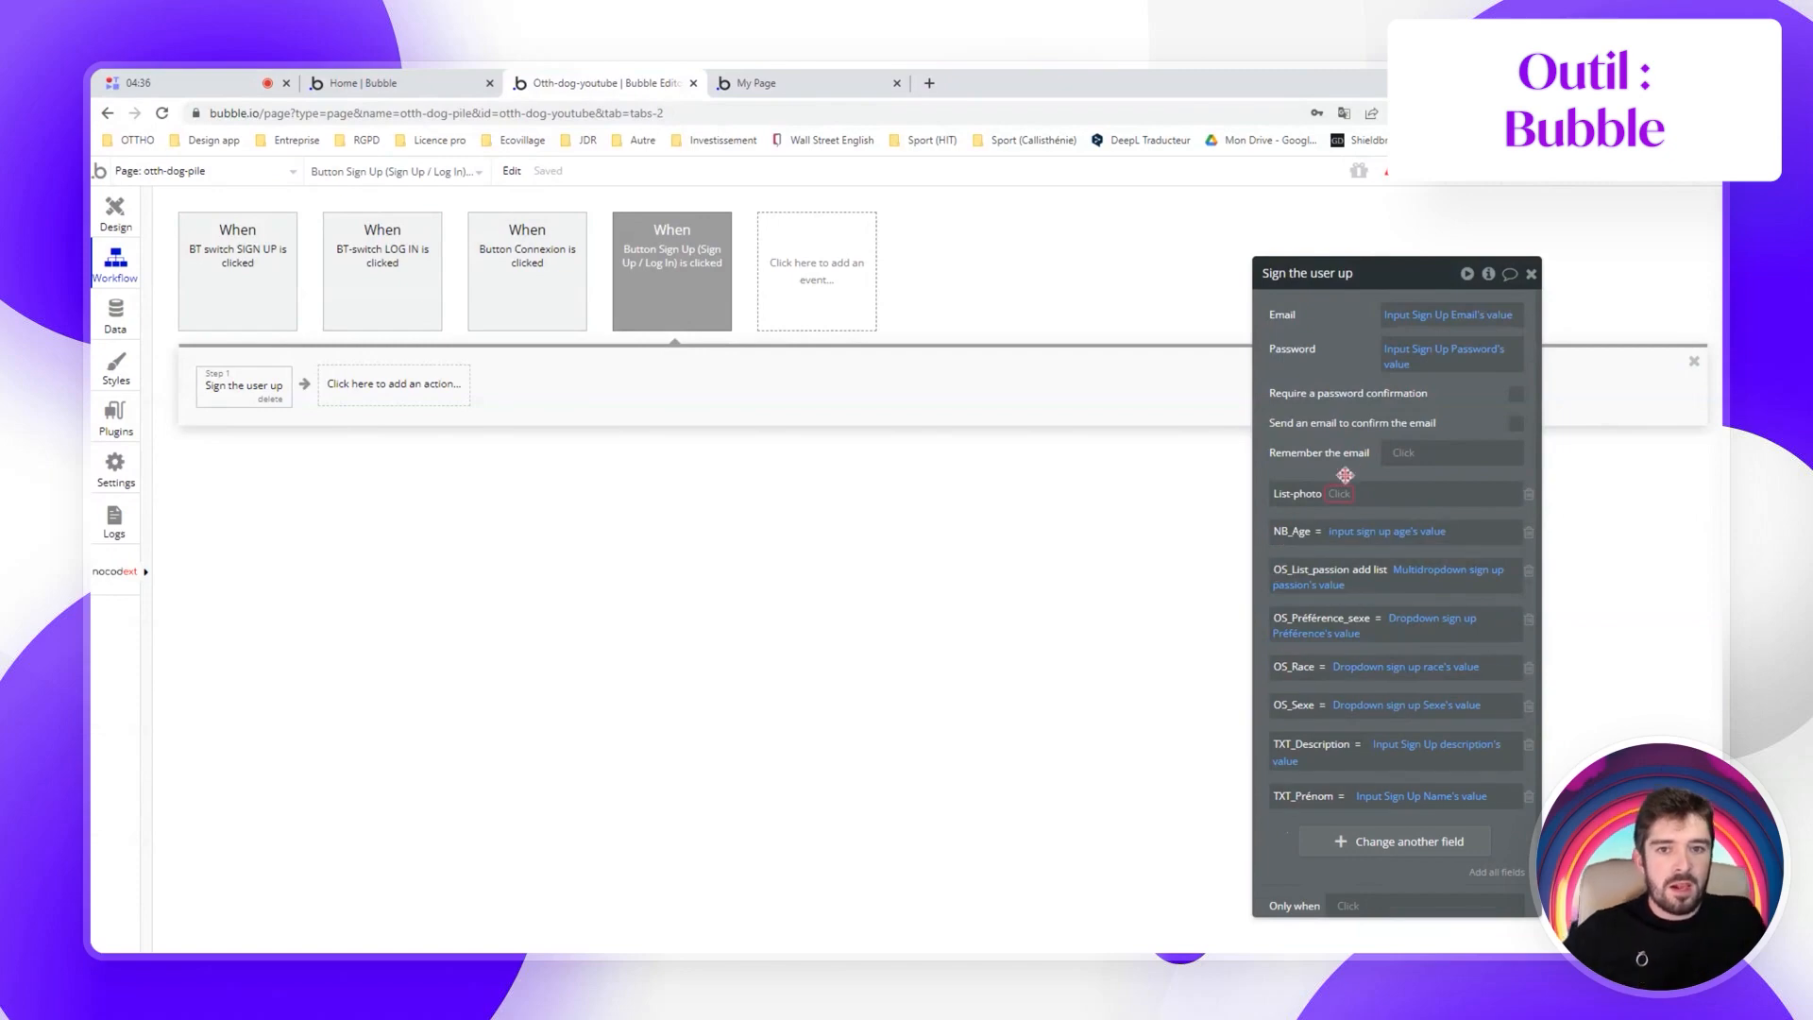
# Add a second workflow action that creates a new thing of type Album, with one empty field row
pyautogui.click(418, 401)
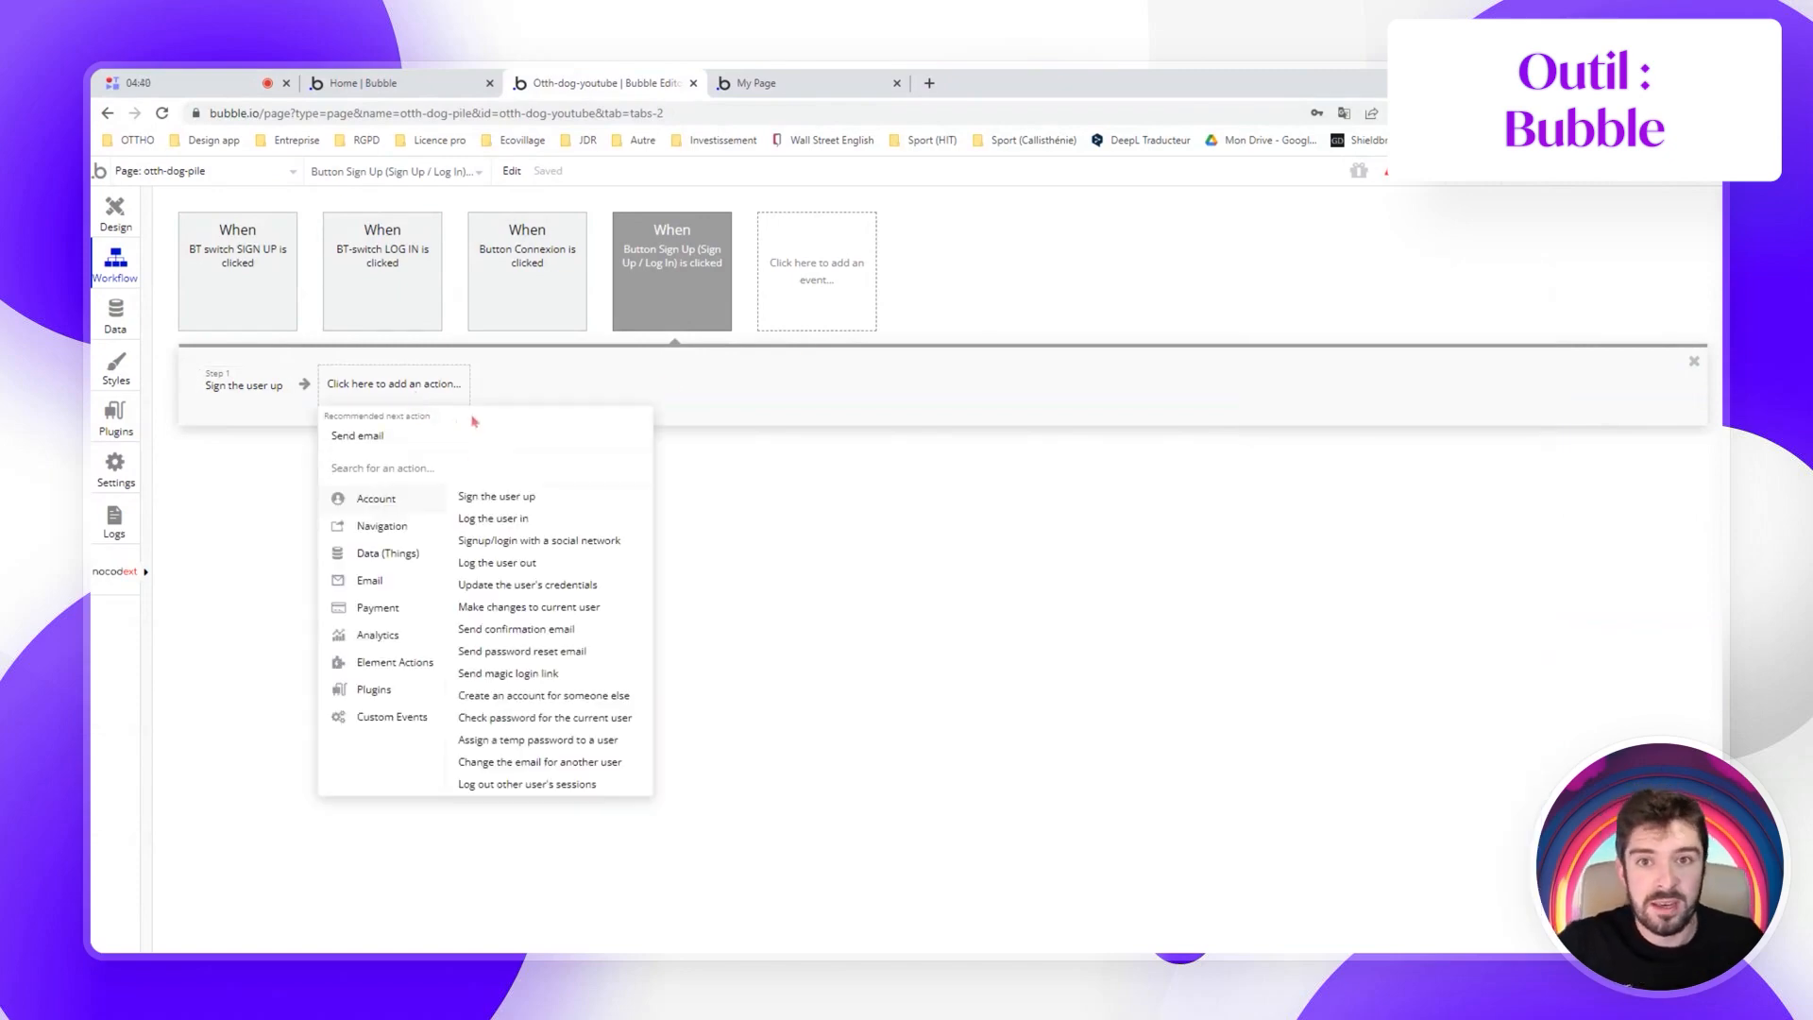
pyautogui.moveTo(366, 561)
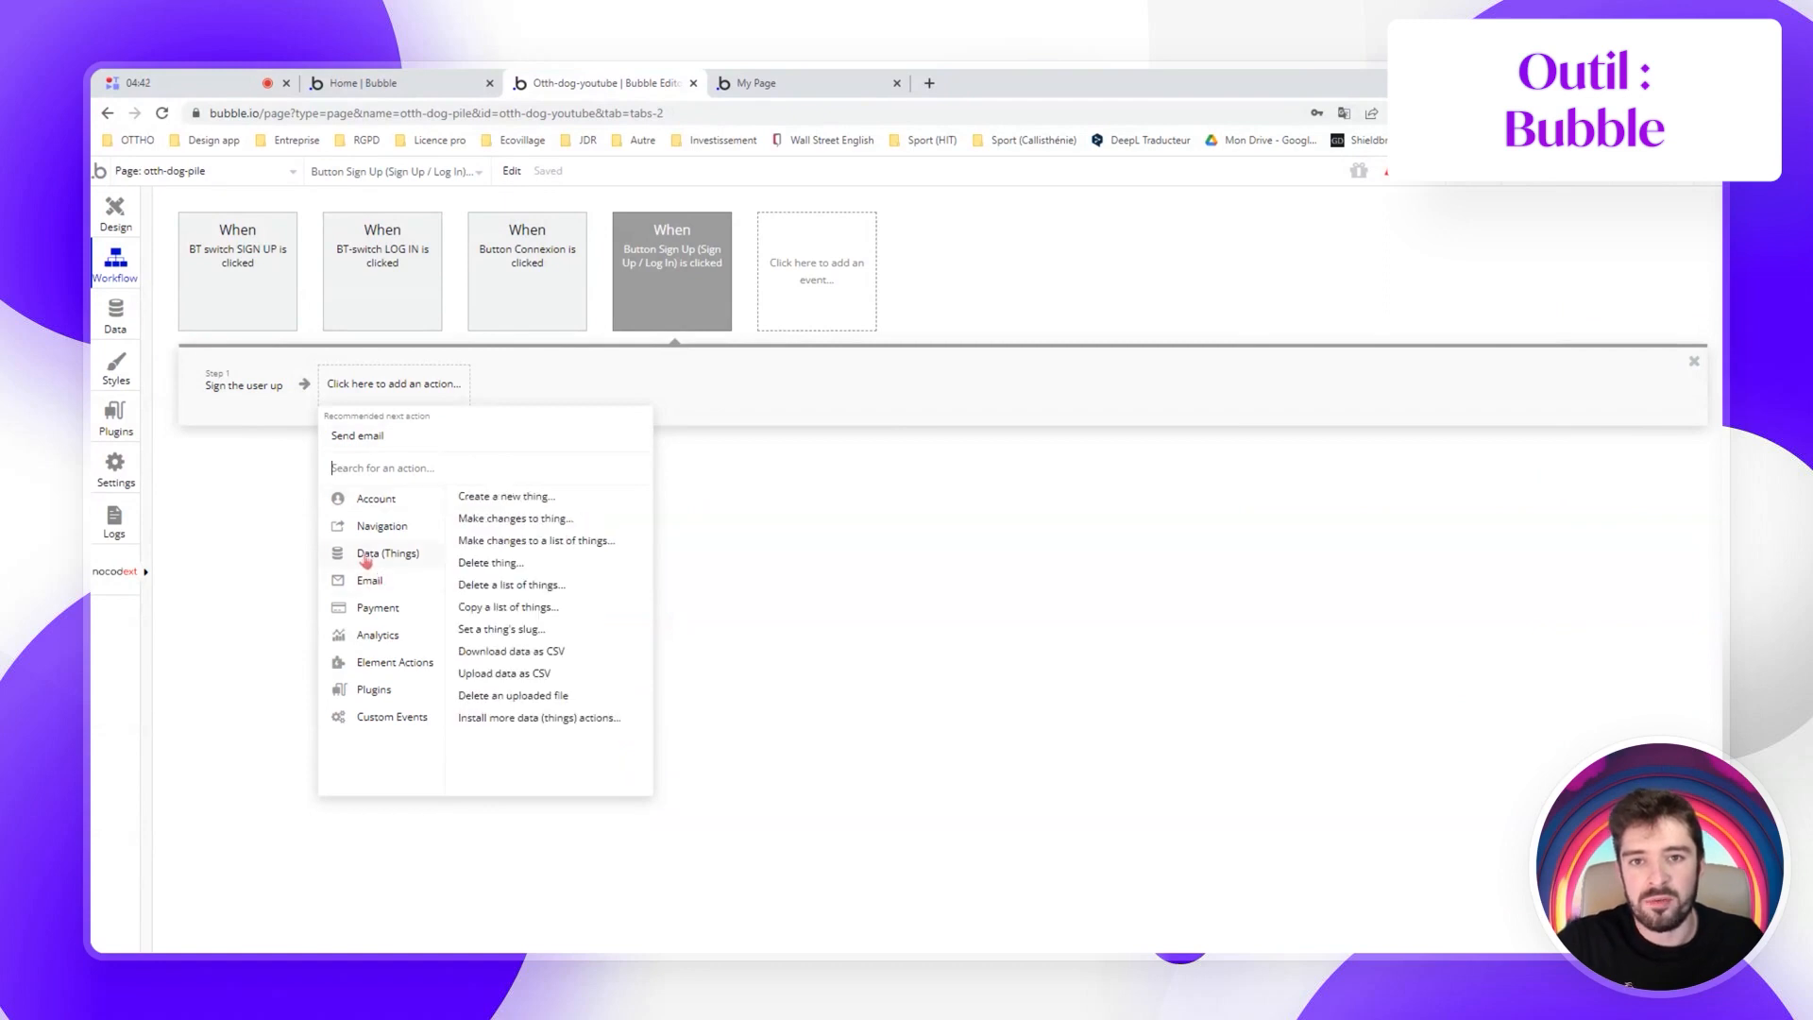
pyautogui.click(498, 499)
pyautogui.click(1422, 316)
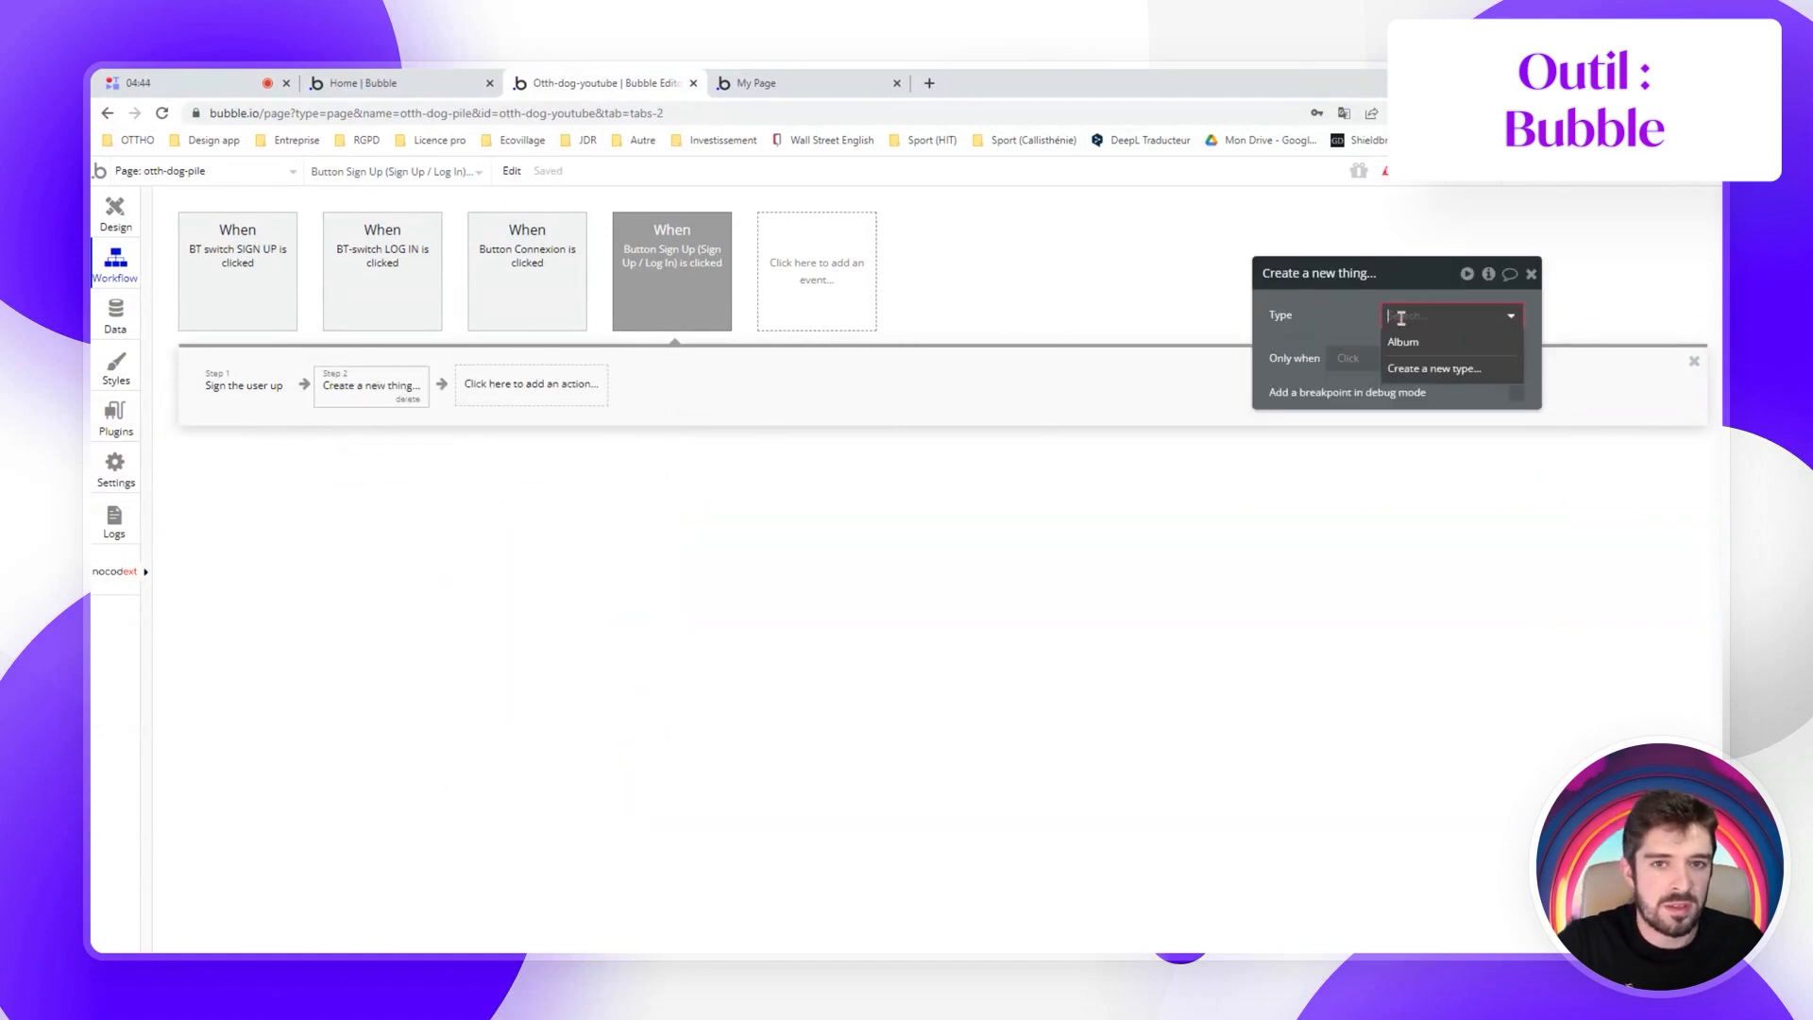
pyautogui.click(1413, 344)
pyautogui.click(1434, 374)
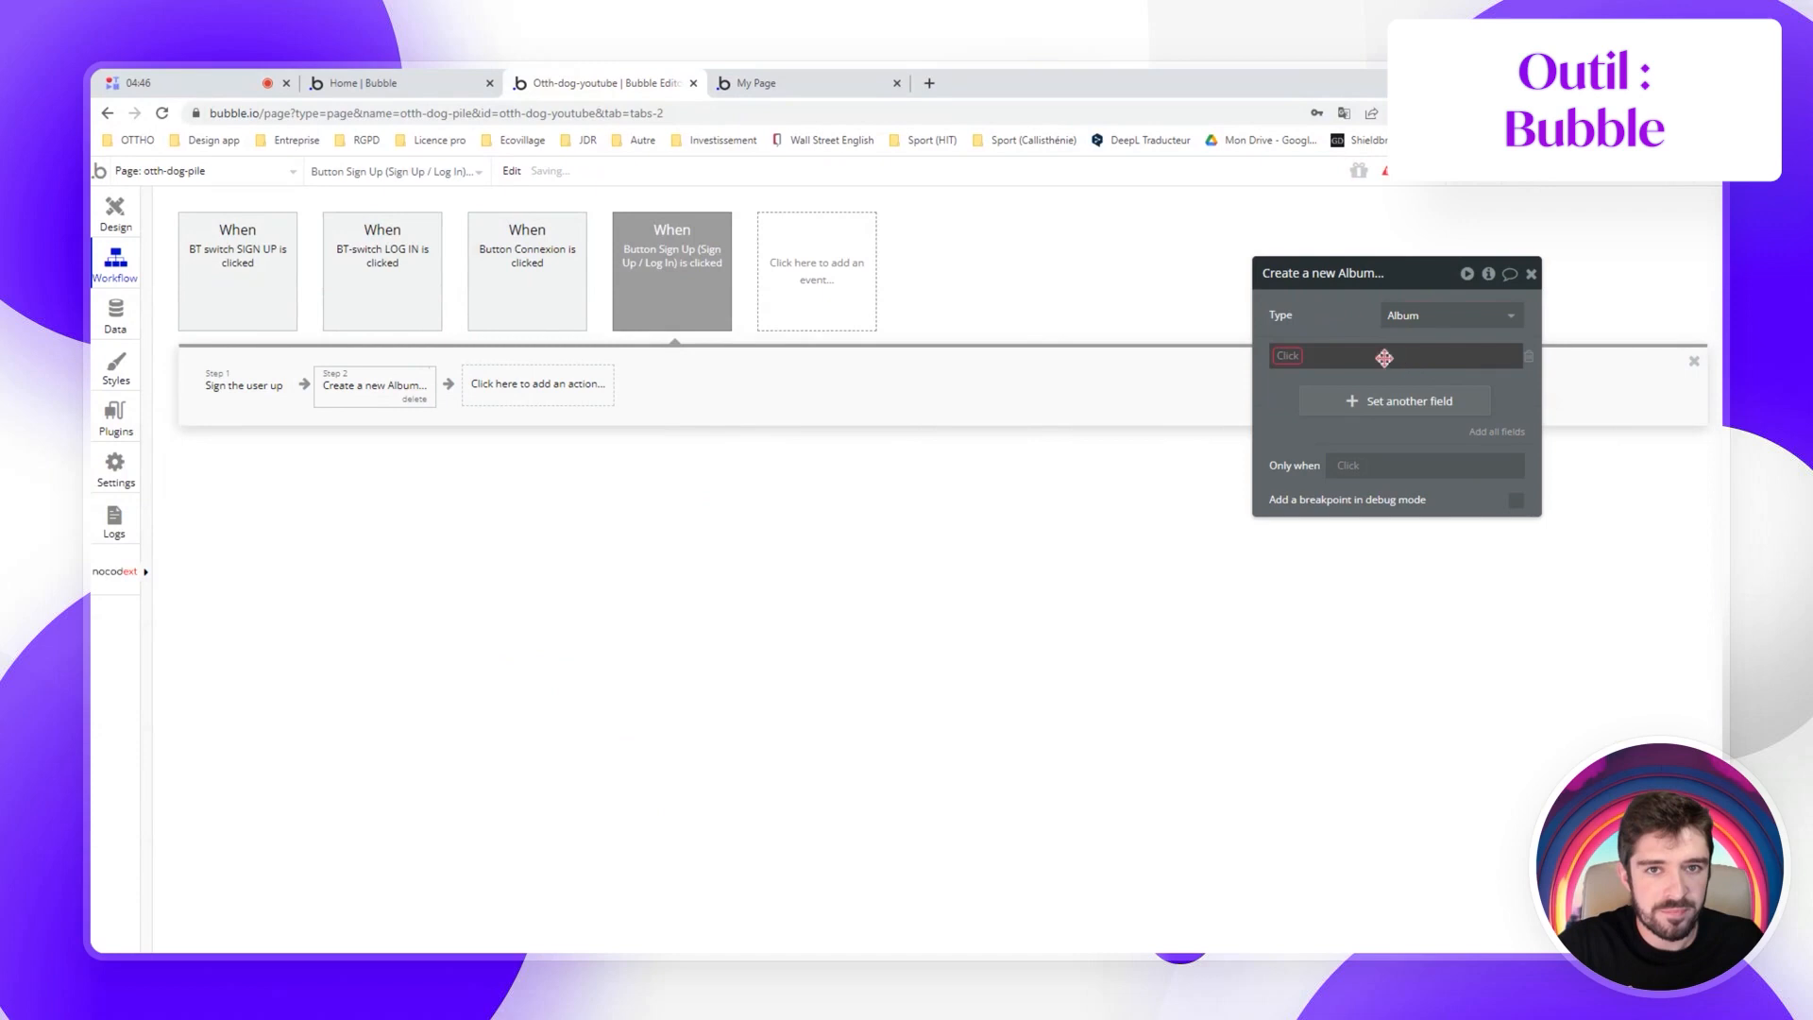
# Set the IMG_Photo field of the Album creation action to Picture uploader image1's value
pyautogui.click(1297, 363)
pyautogui.click(1313, 376)
pyautogui.click(1360, 356)
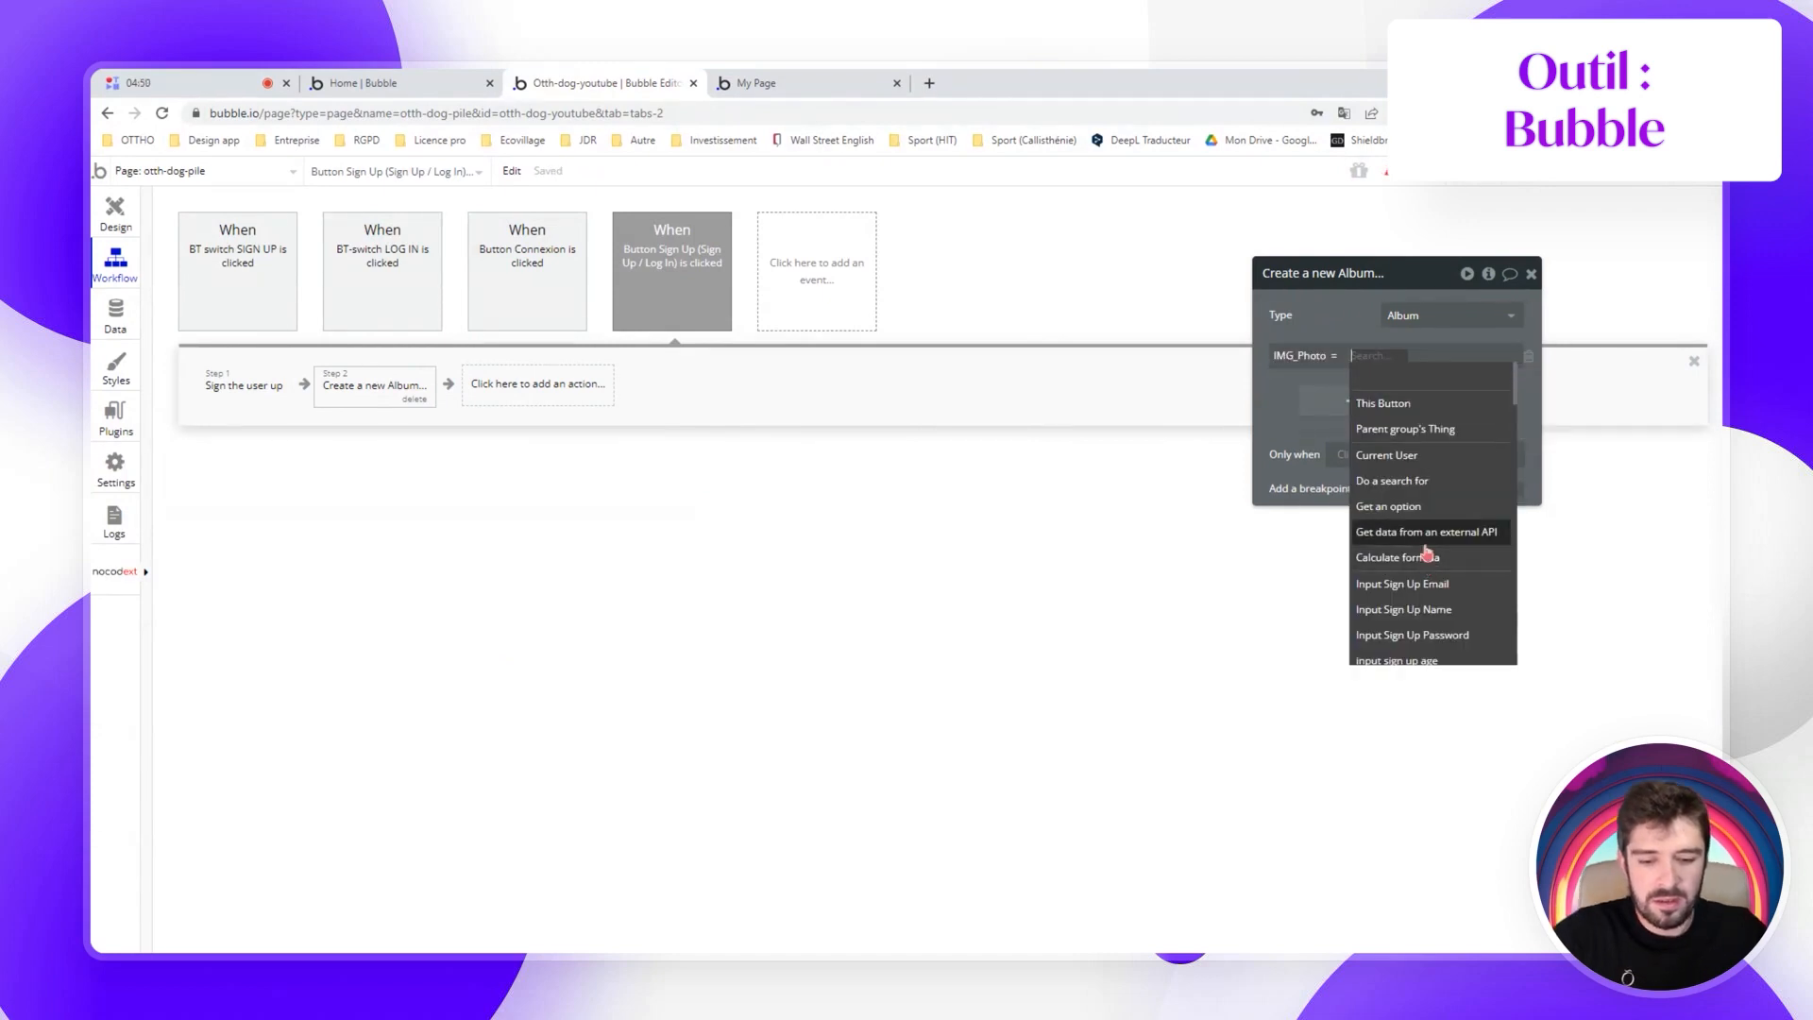
pyautogui.write('upo')
pyautogui.press('BackSpace')
pyautogui.press('BackSpace')
pyautogui.press('BackSpace')
pyautogui.write('pic')
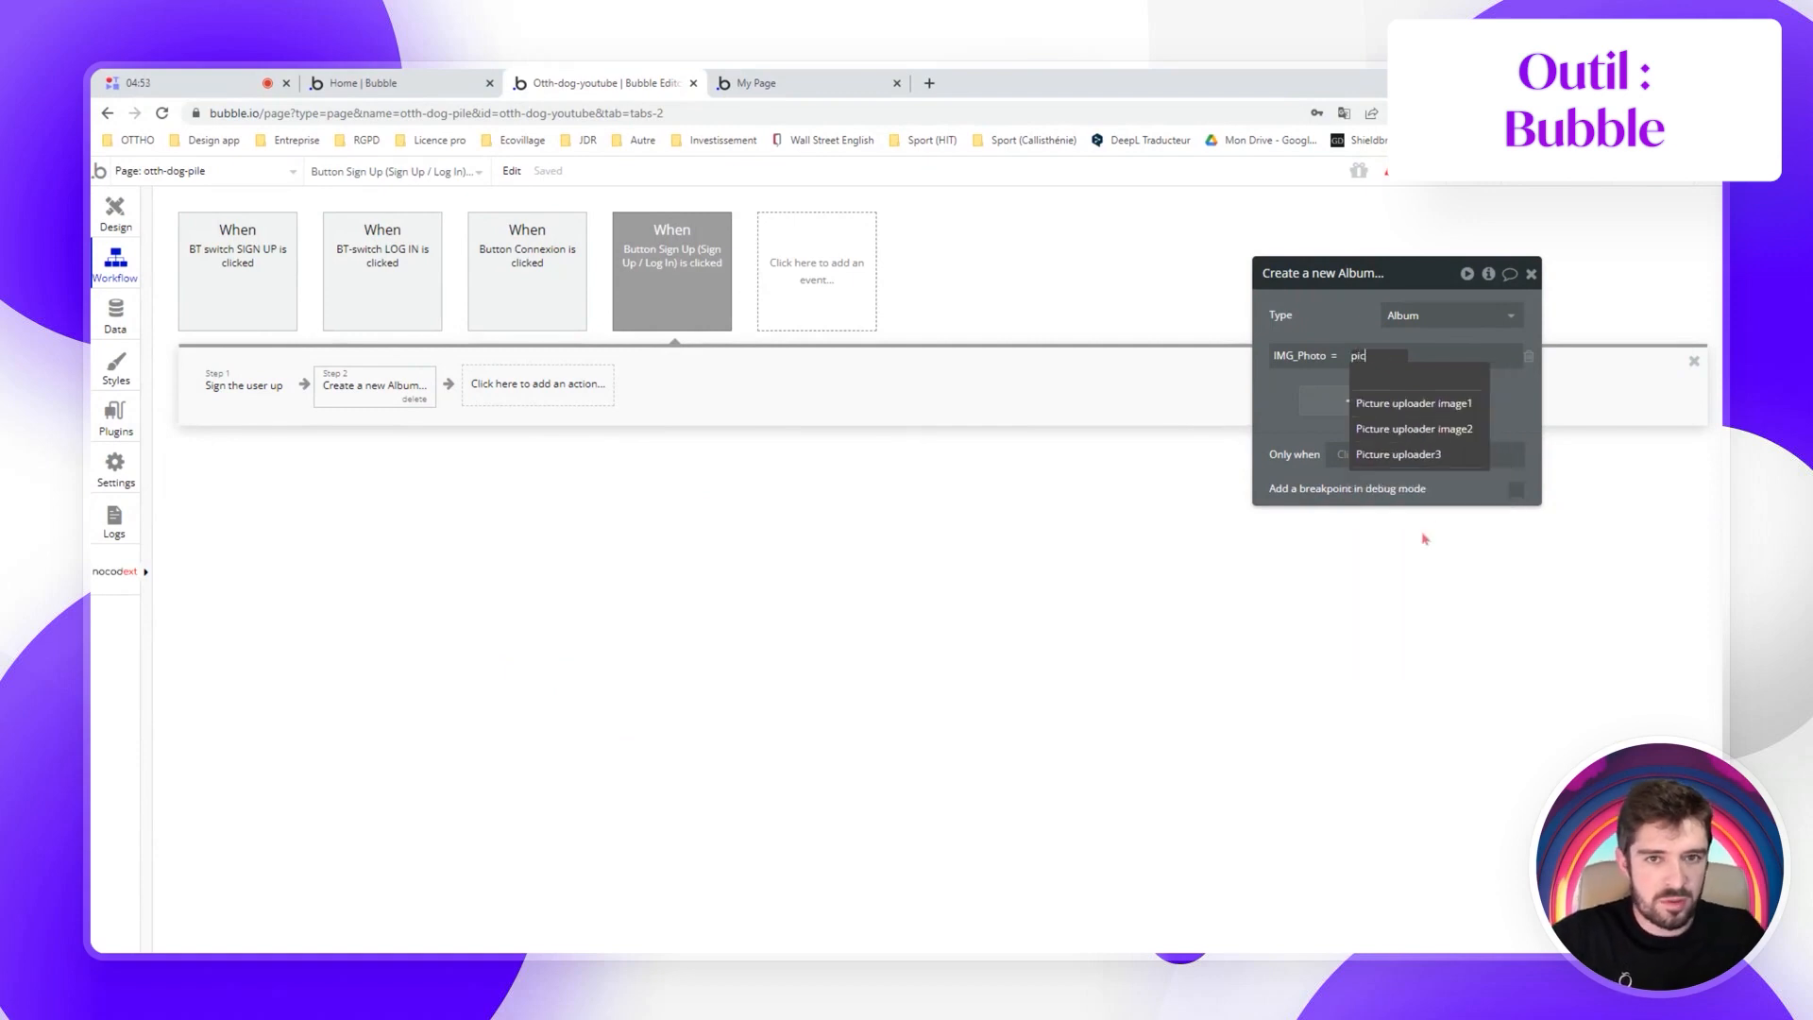
pyautogui.click(1417, 404)
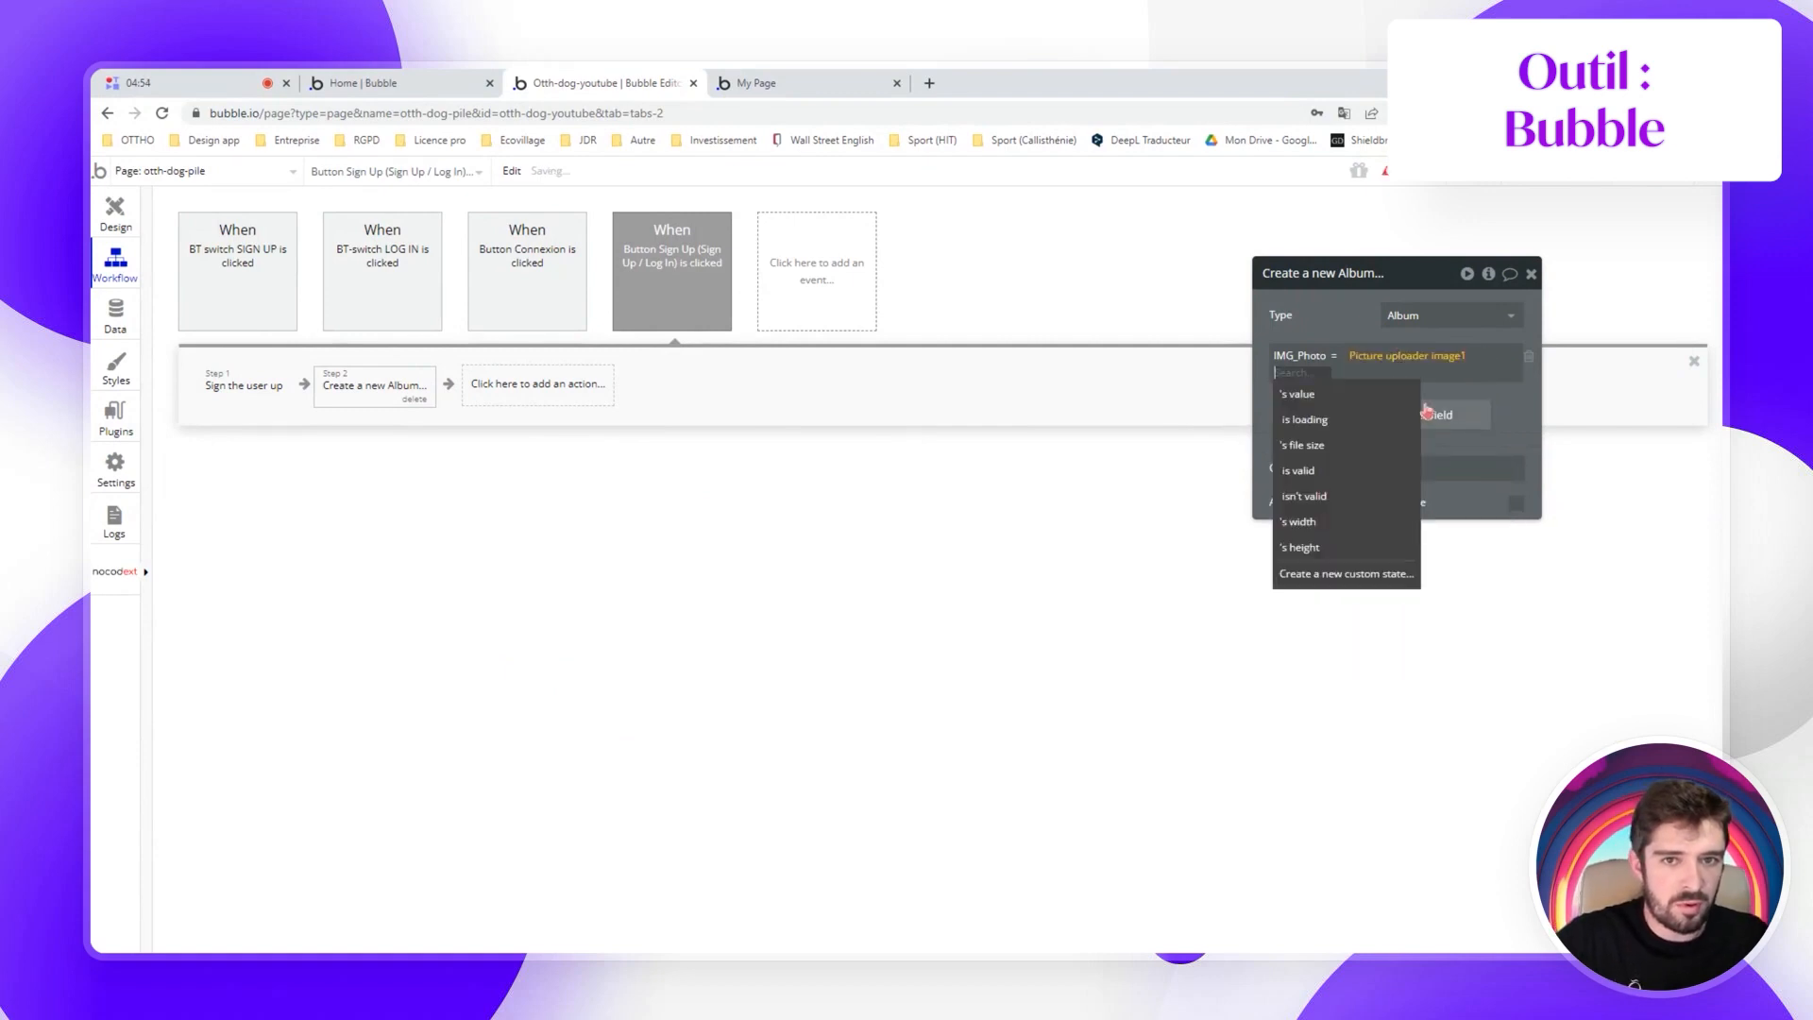
pyautogui.click(1317, 395)
# Move the Album creation action ahead of the sign-up action and insert a copy of it as step 2
pyautogui.moveTo(386, 396); pyautogui.dragTo(255, 390)
pyautogui.rightClick(255, 390)
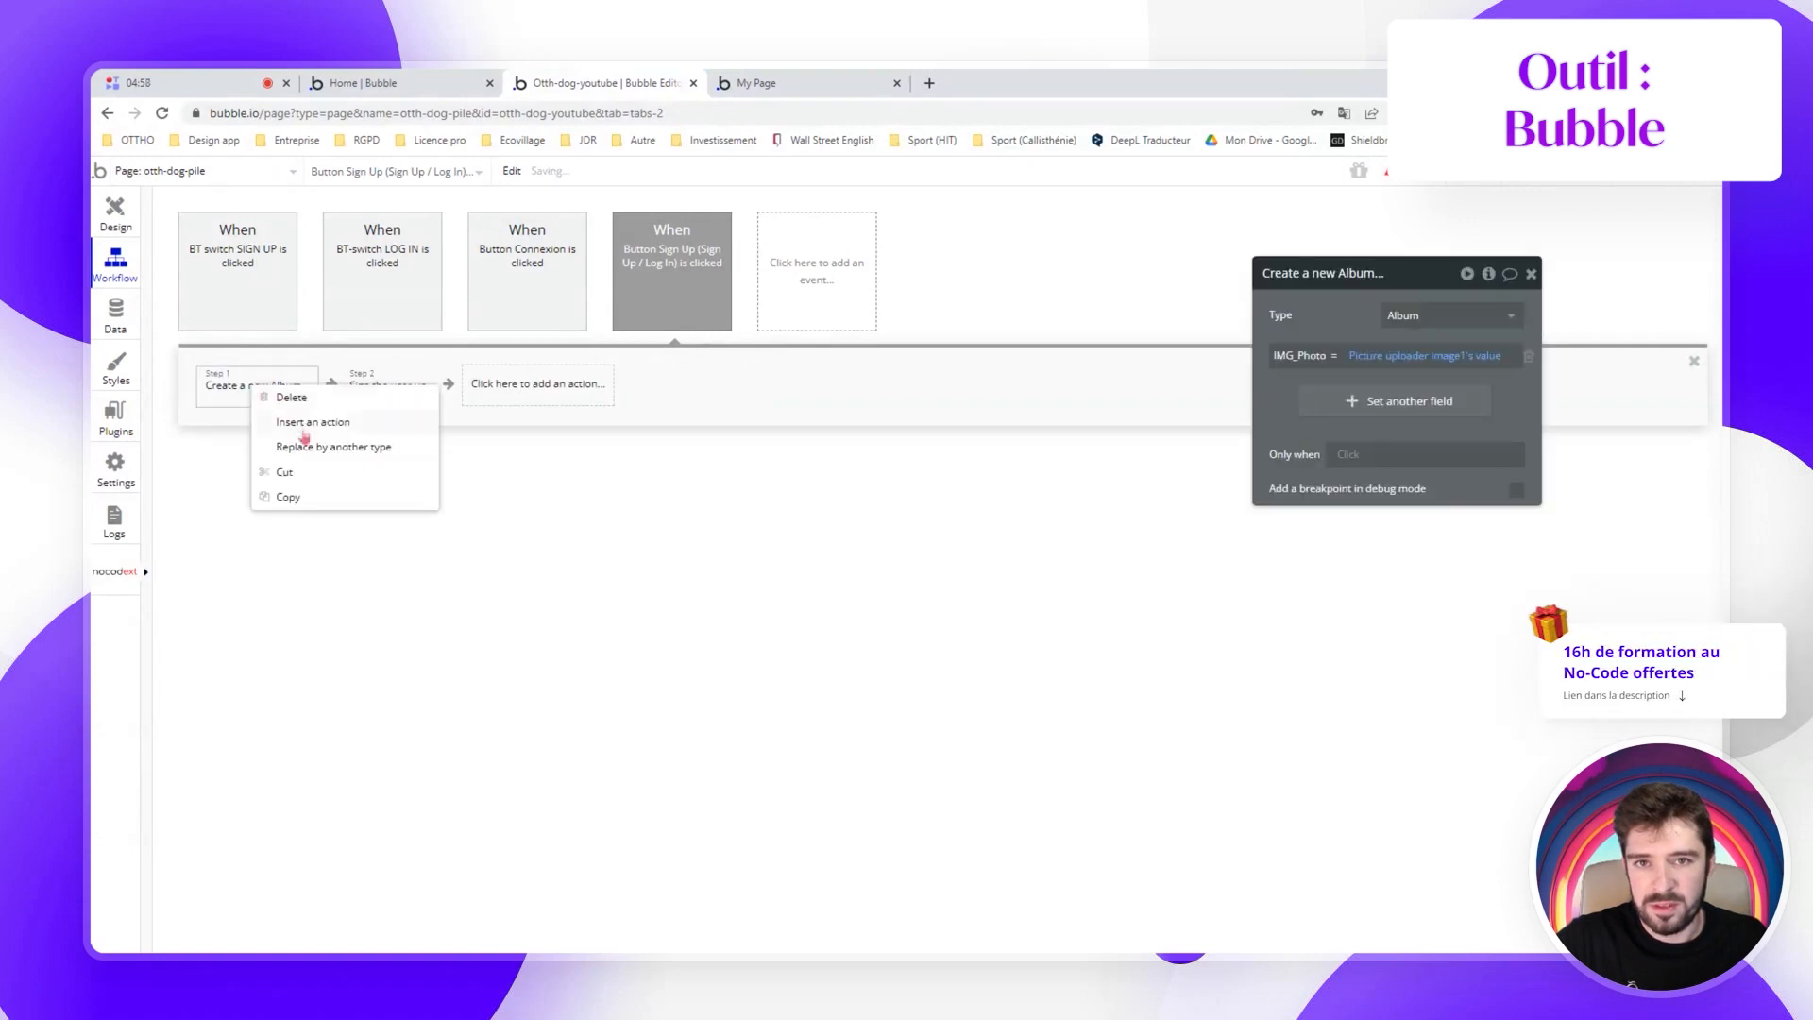
pyautogui.click(292, 500)
pyautogui.rightClick(562, 389)
pyautogui.click(595, 394)
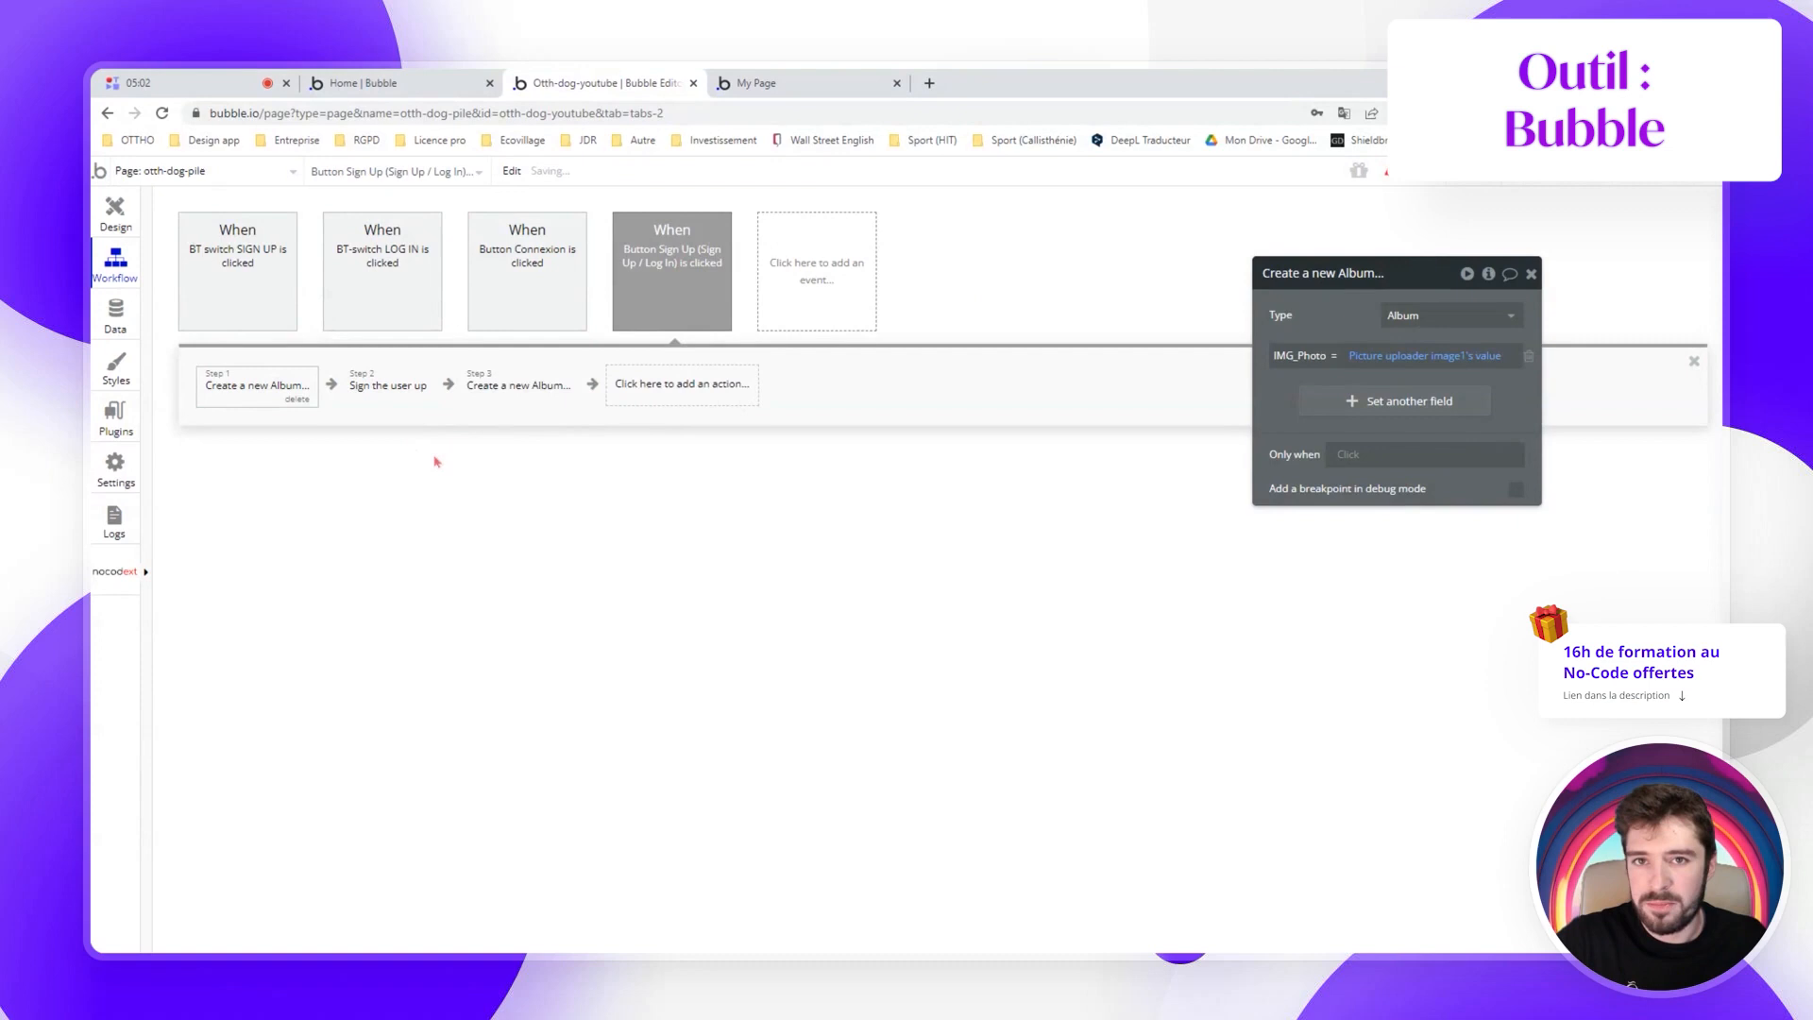
pyautogui.moveTo(508, 388); pyautogui.dragTo(392, 389)
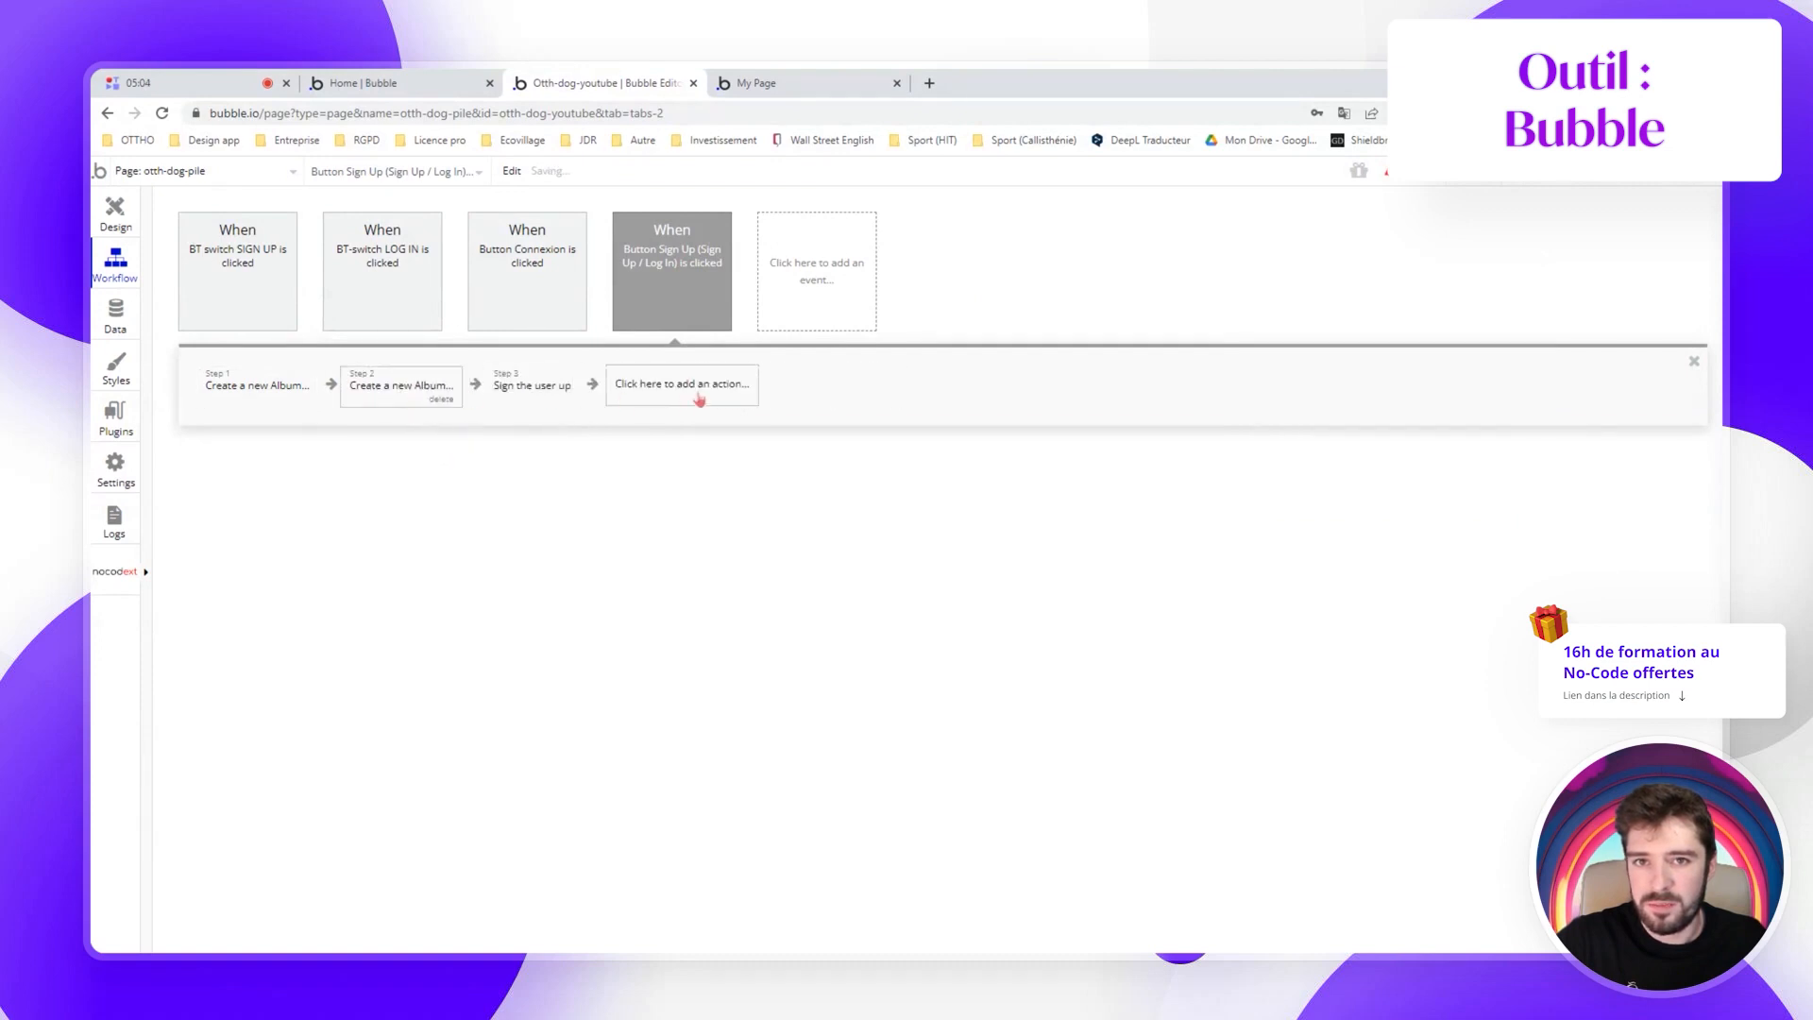
# Paste another copy of the Album creation action and place it as step 3, before the sign-up action
pyautogui.rightClick(739, 392)
pyautogui.click(752, 397)
pyautogui.moveTo(658, 394); pyautogui.dragTo(529, 389)
# Set IMG_Photo to Picture uploader image2's value in the second Album action and to Picture uploader3's value in the third
pyautogui.click(239, 391)
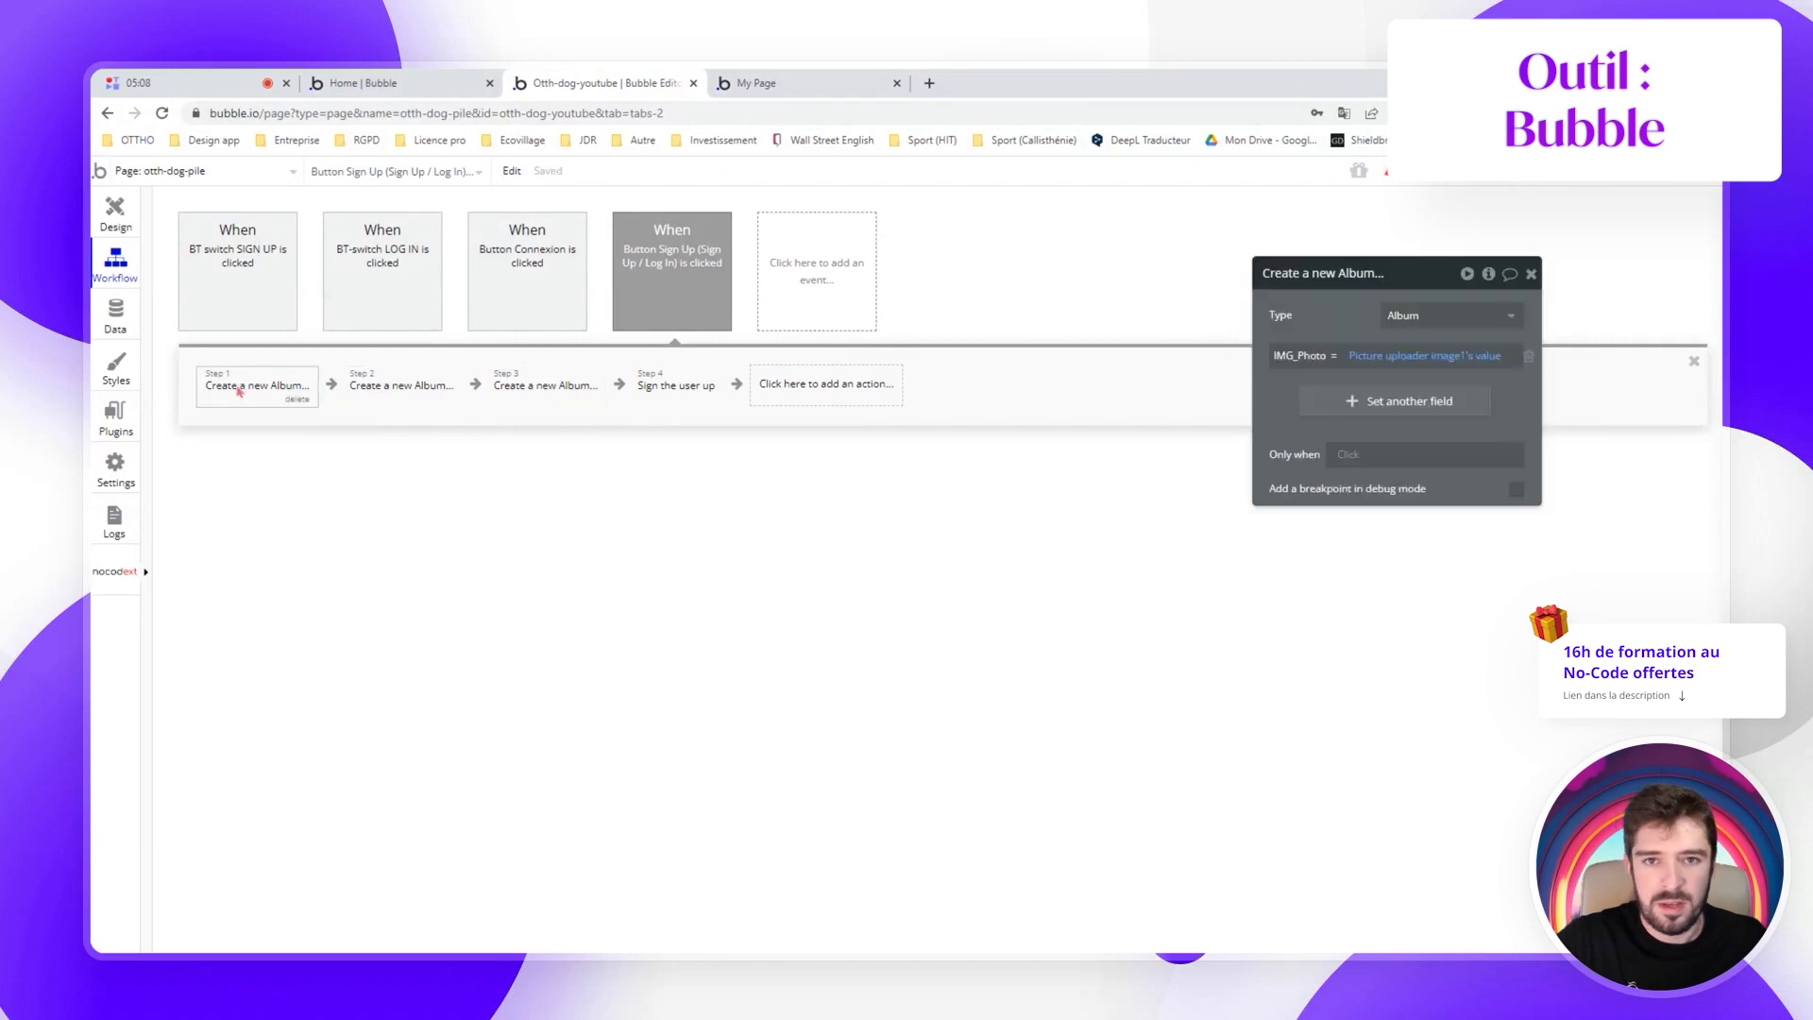
pyautogui.click(394, 395)
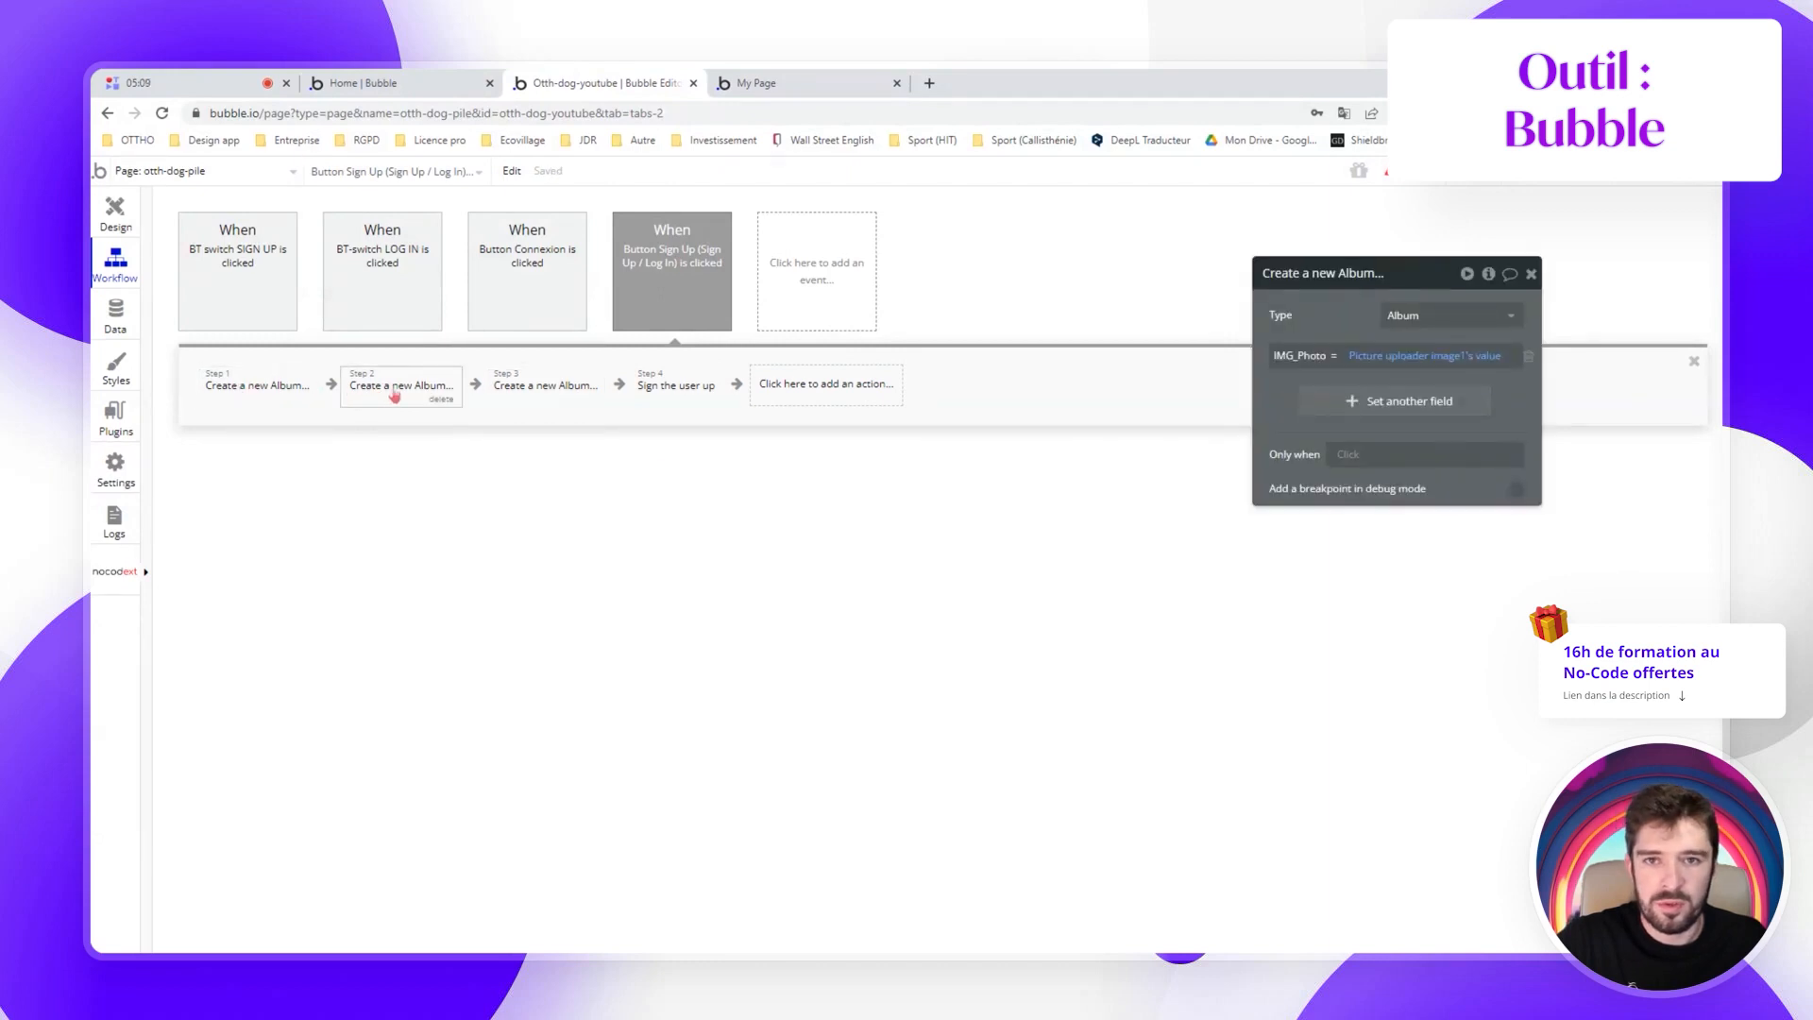
pyautogui.click(1440, 356)
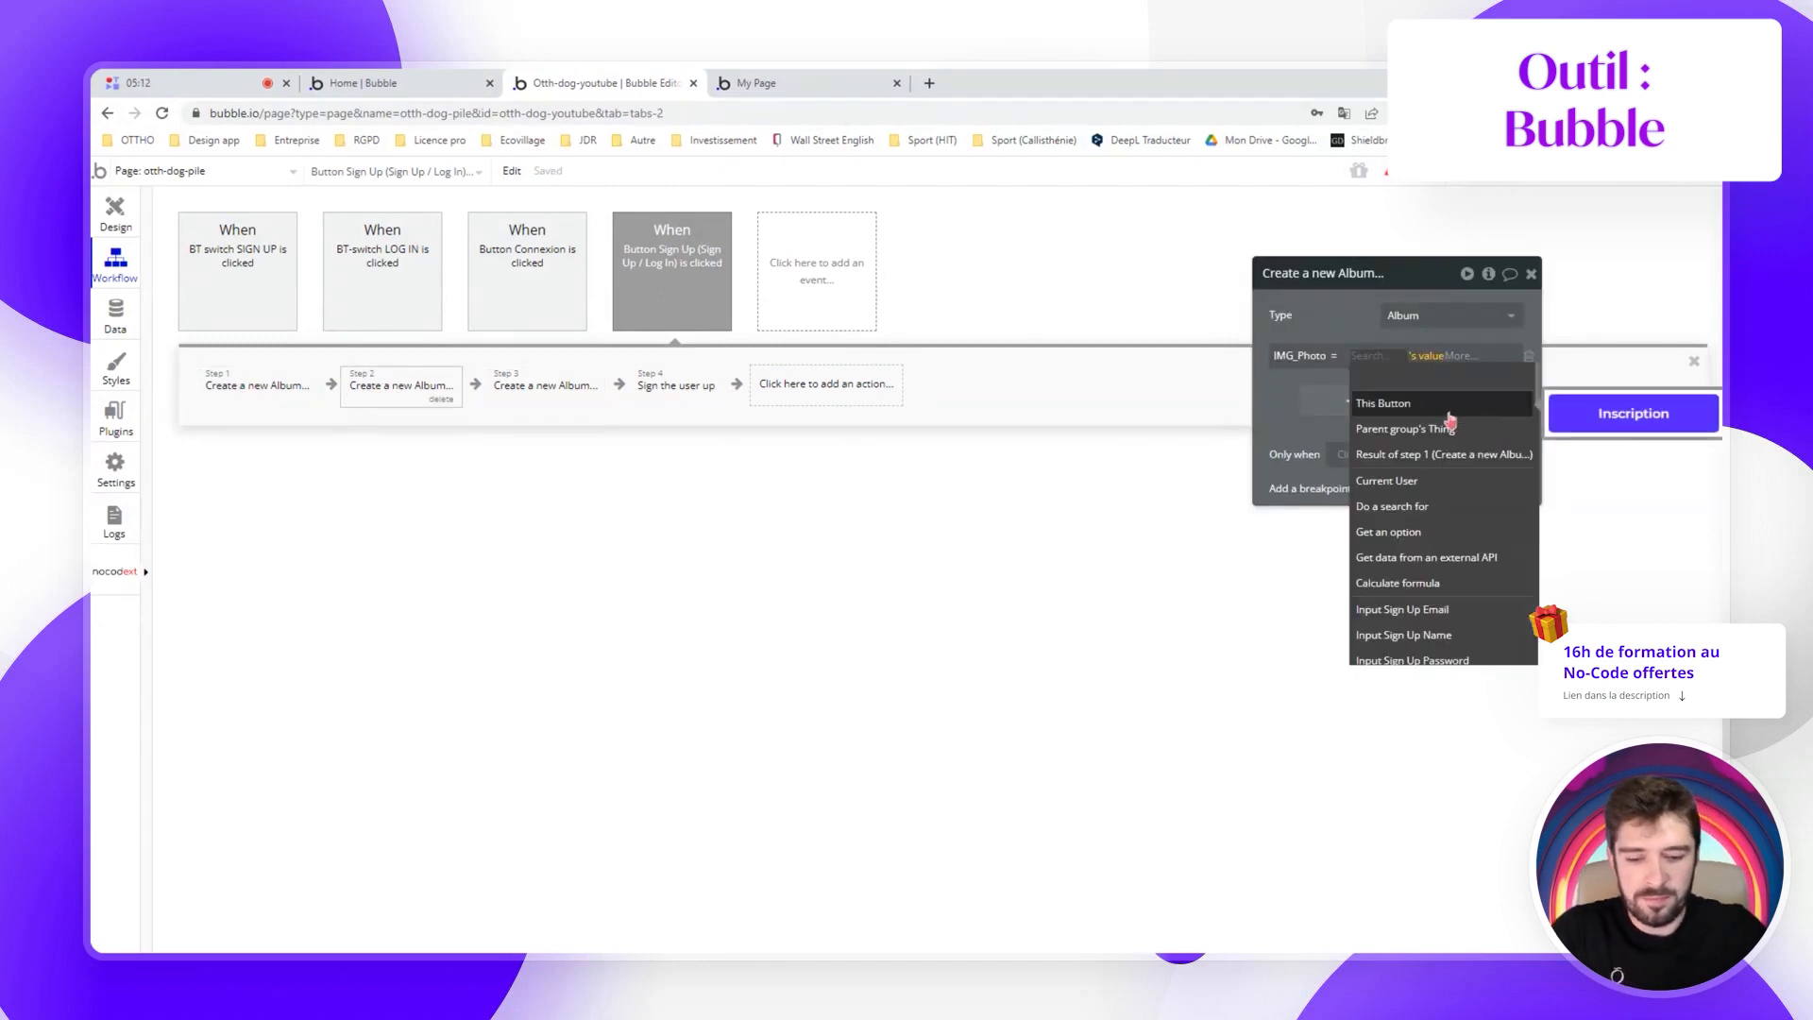
pyautogui.write('imag')
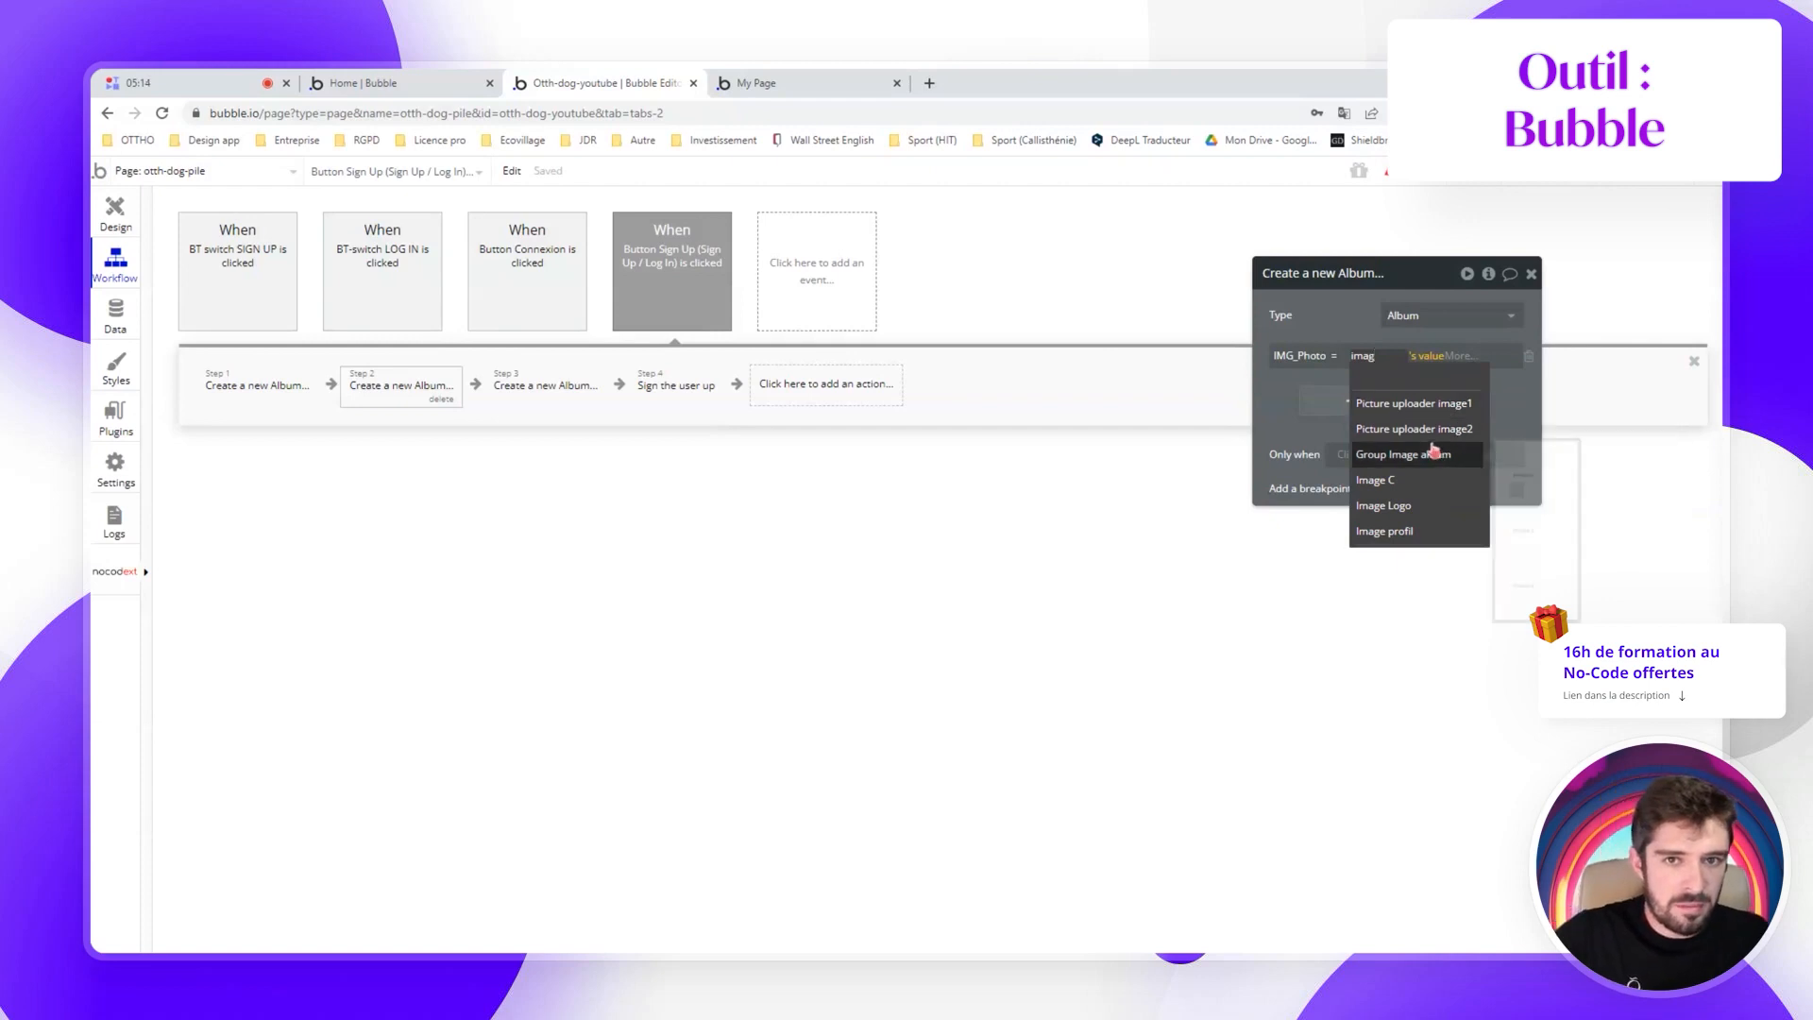
pyautogui.click(1414, 404)
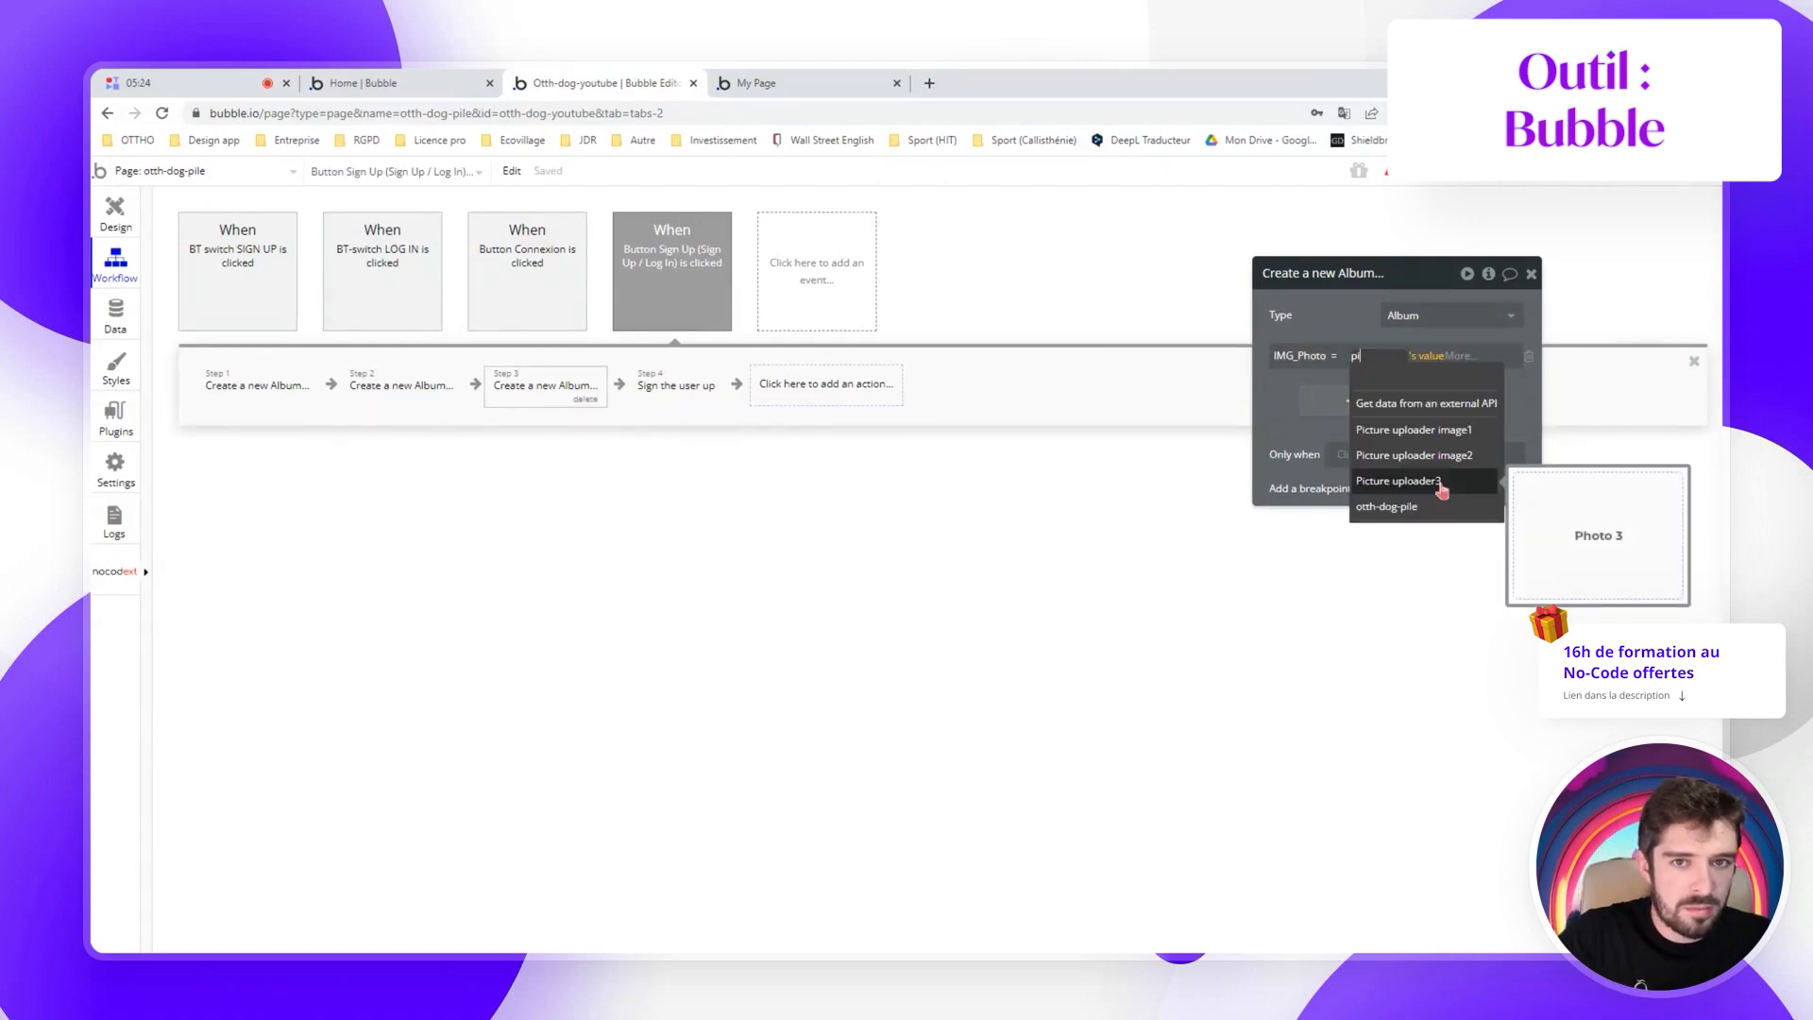
pyautogui.click(1379, 478)
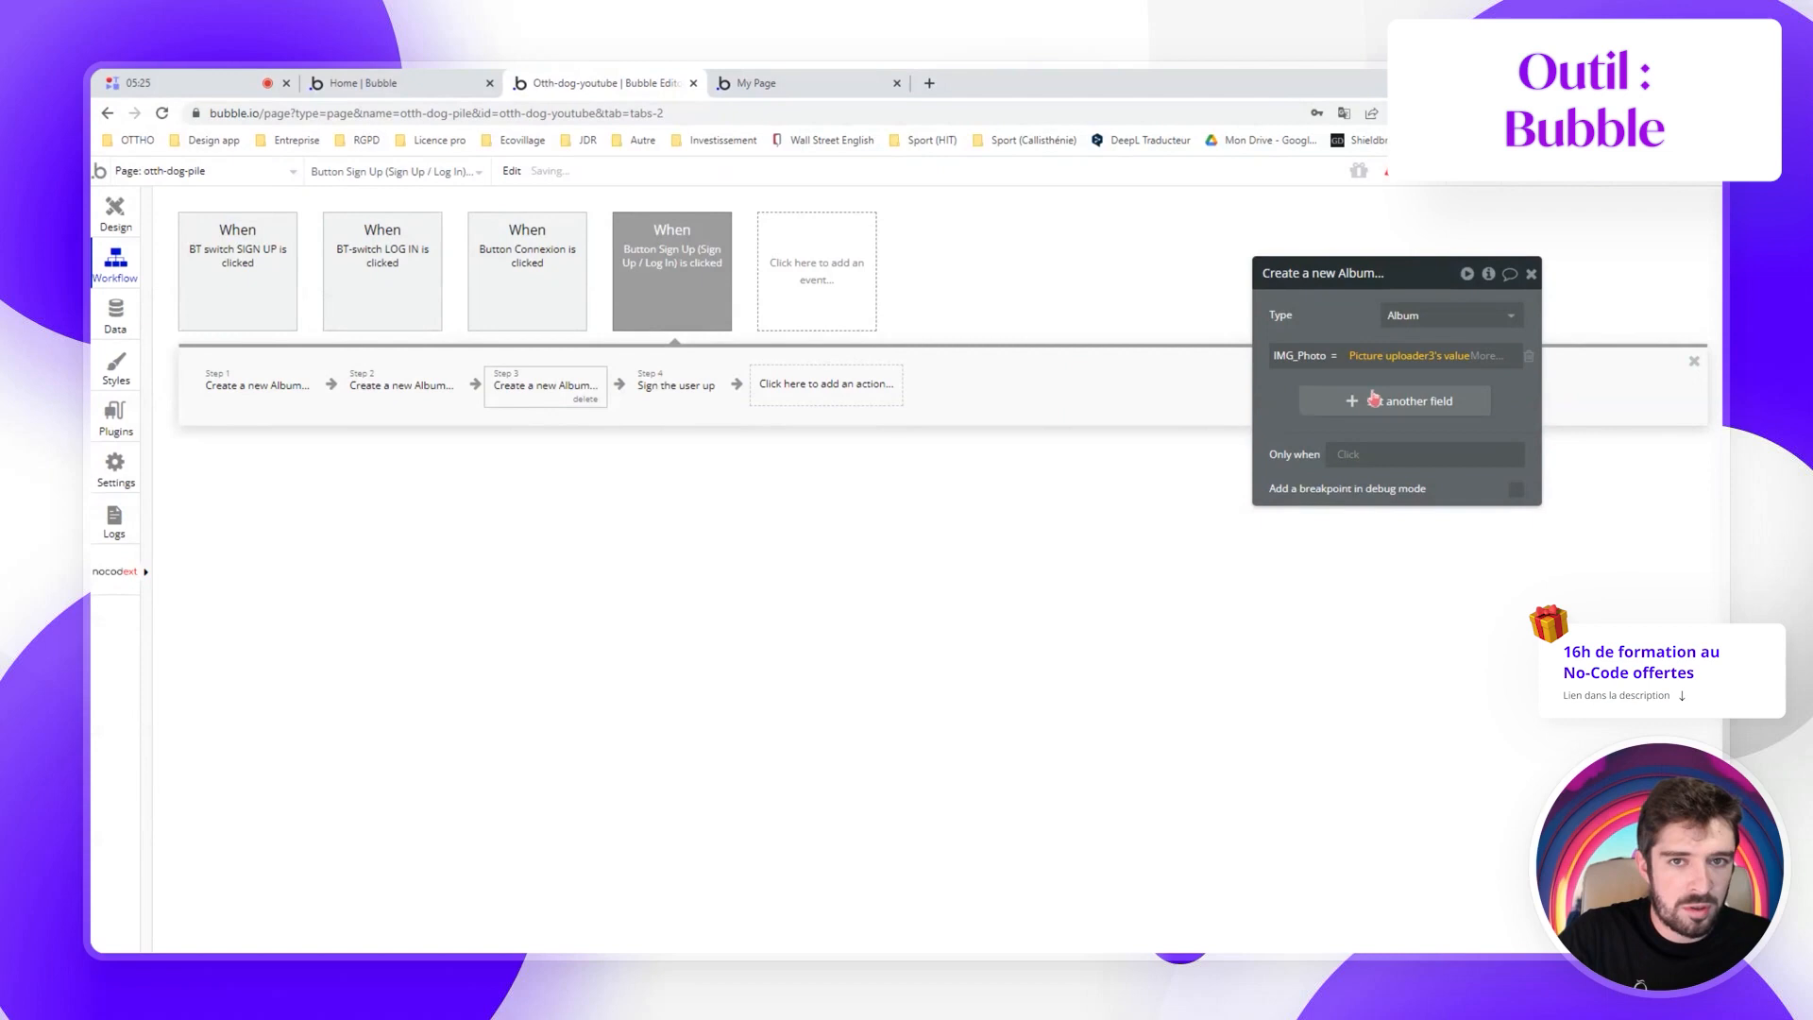
# Set the List-photo field of the sign-up action to add the result of step 1
pyautogui.click(690, 387)
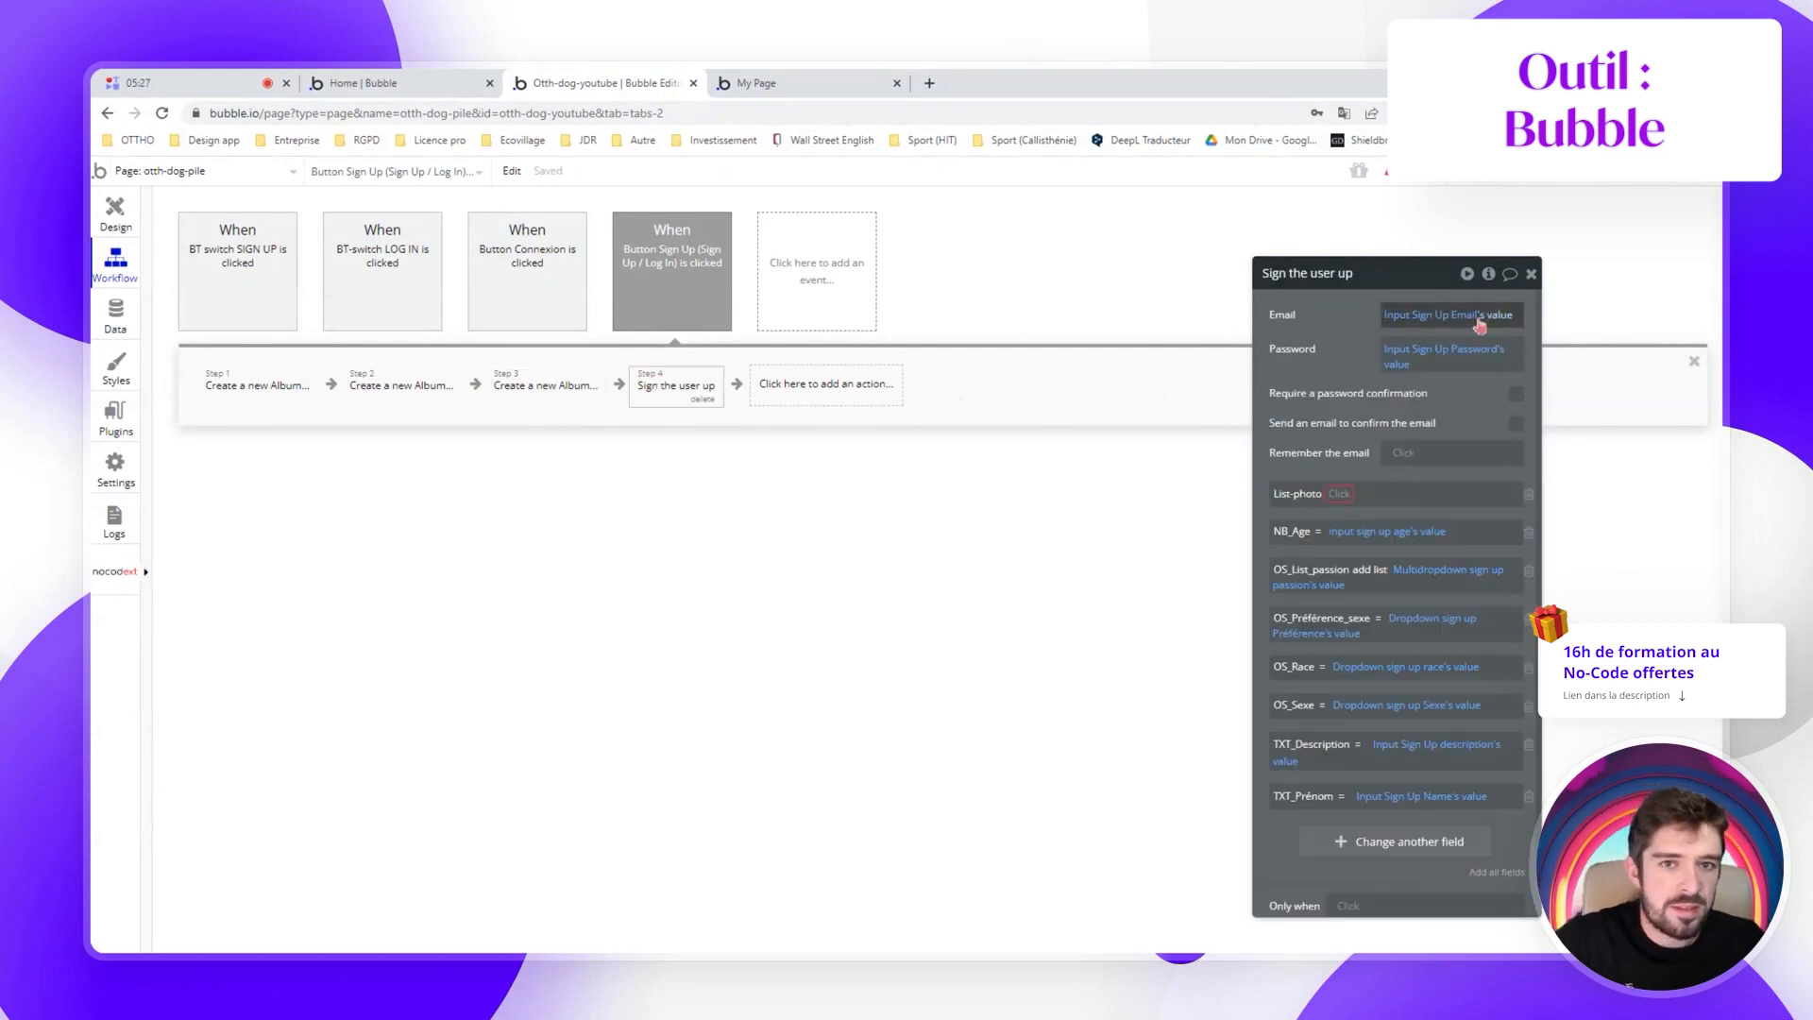
pyautogui.click(1341, 493)
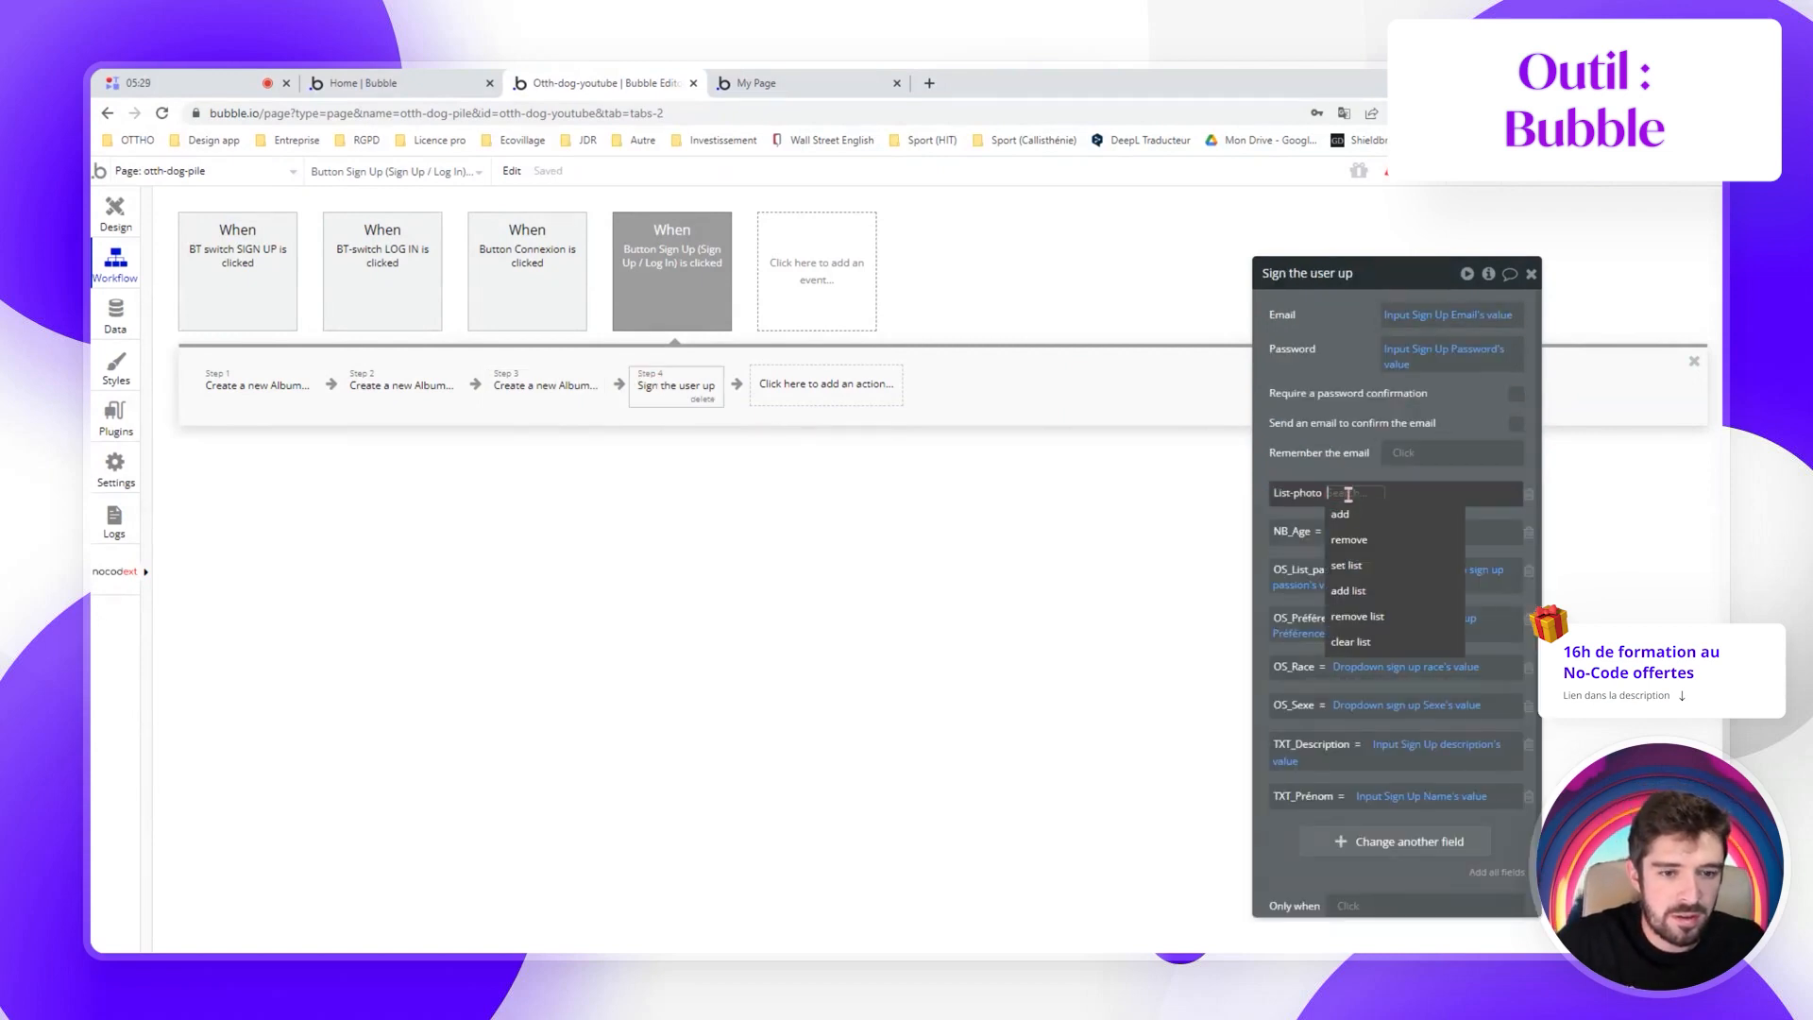
pyautogui.click(1349, 517)
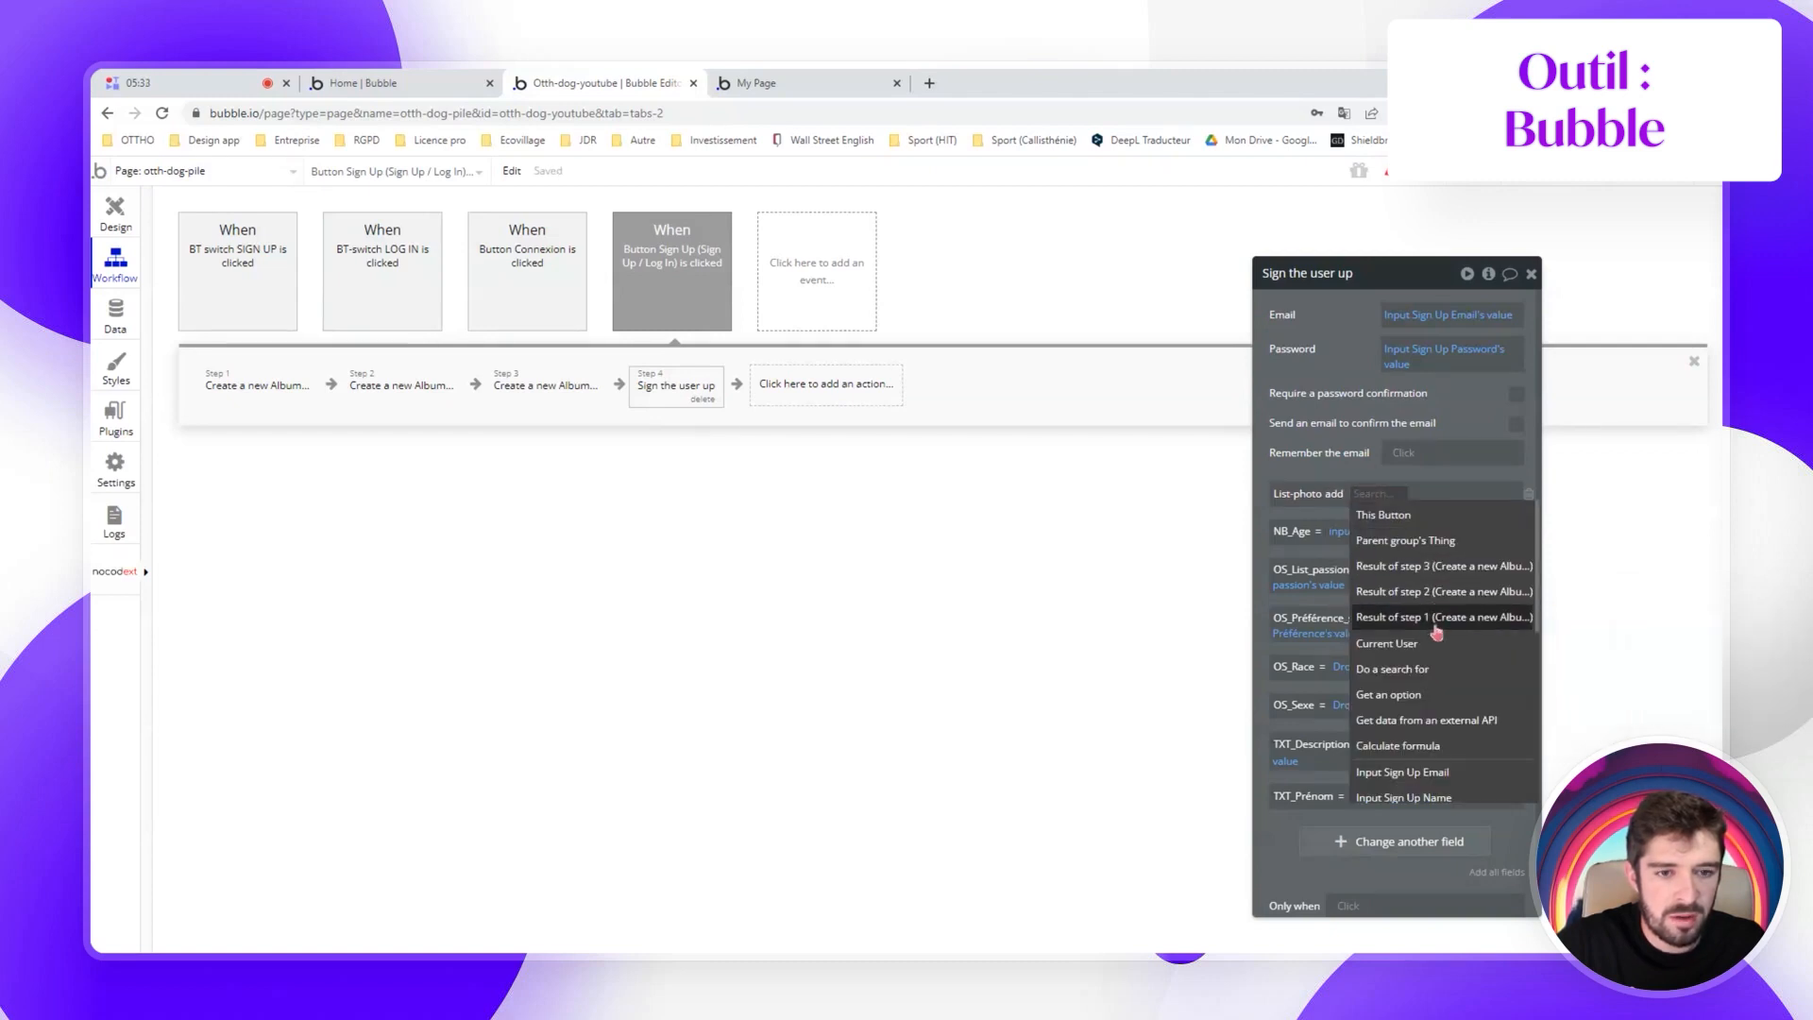
pyautogui.click(1437, 633)
pyautogui.rightClick(1327, 510)
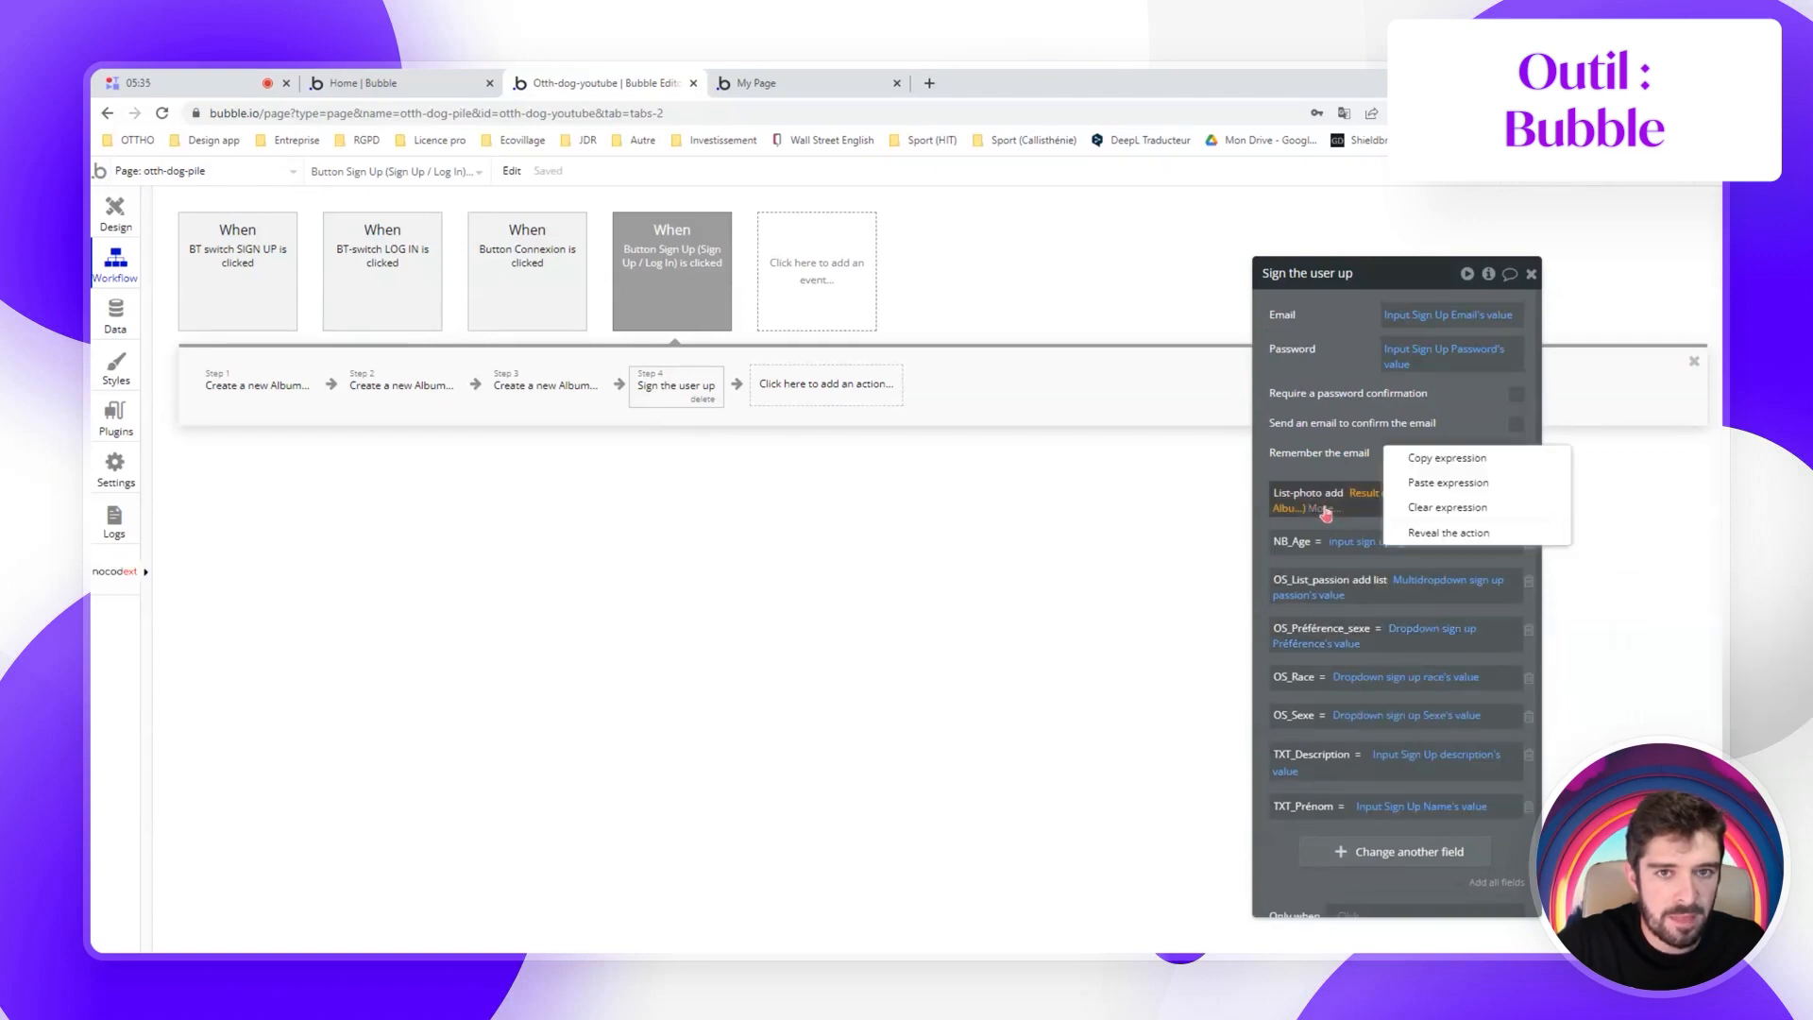
pyautogui.click(1440, 461)
# Add two more List-photo field rows to the sign-up action, both using the add operator
pyautogui.click(1347, 854)
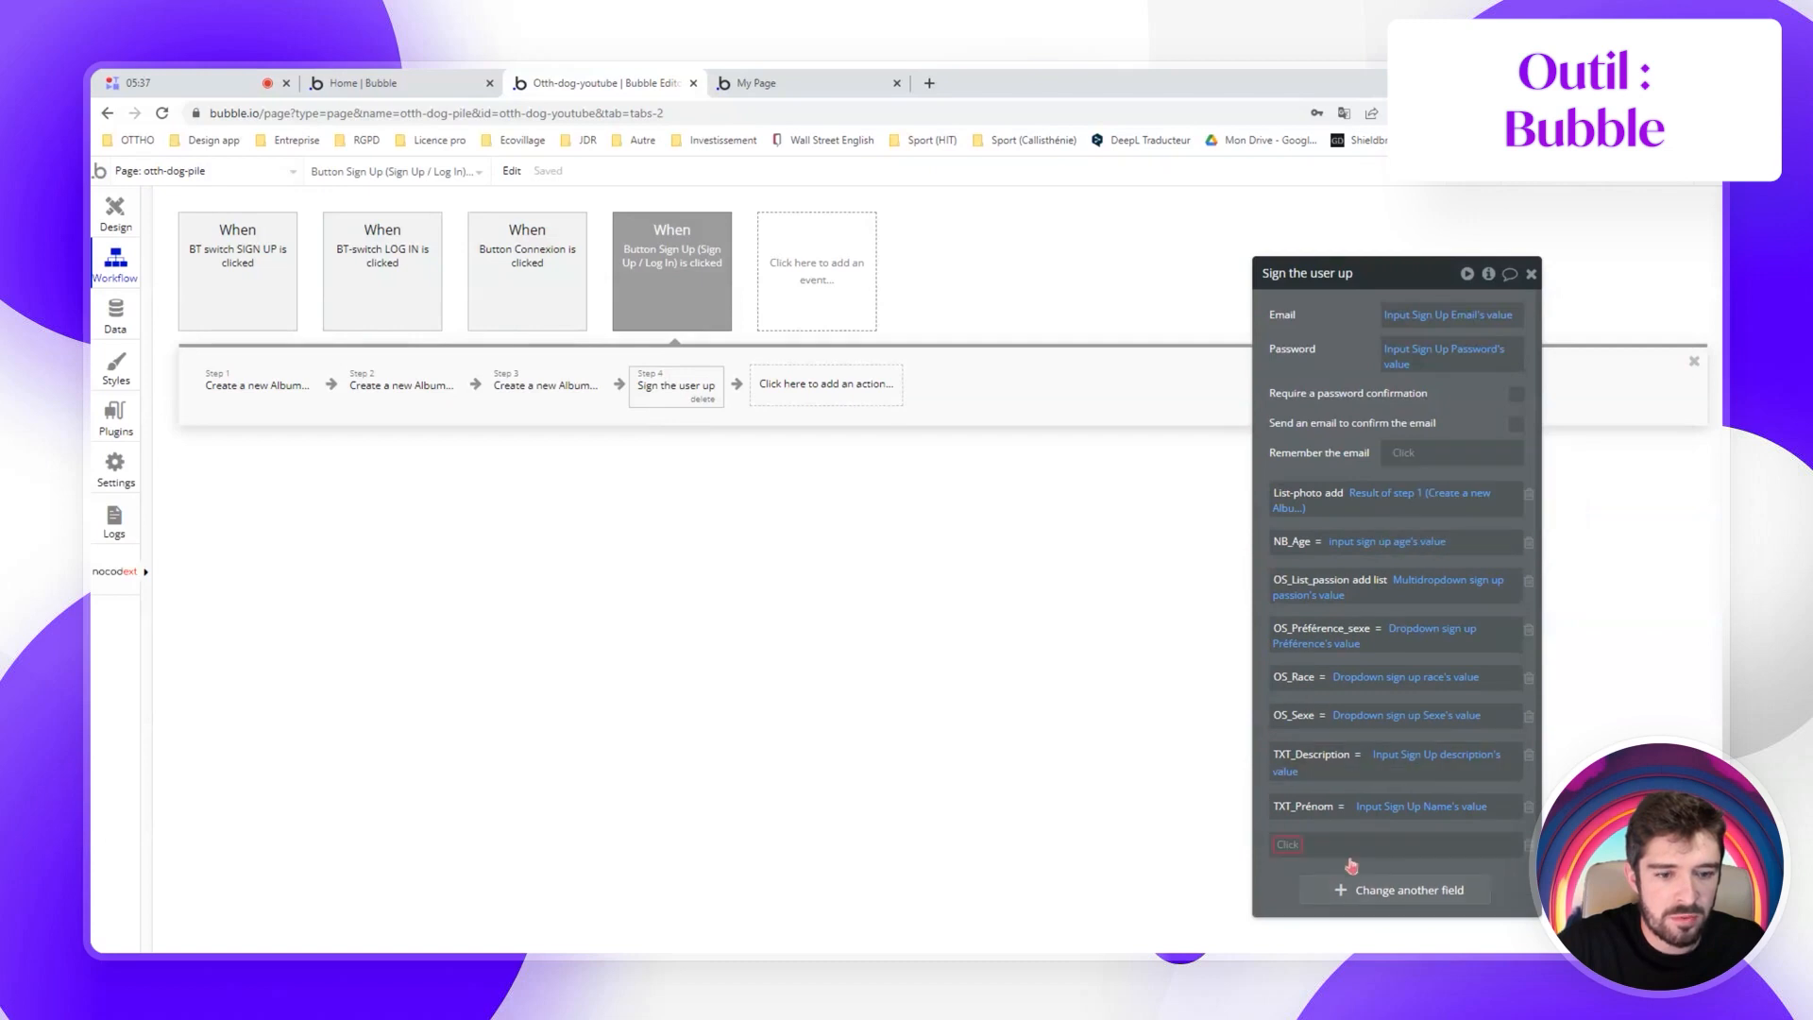
pyautogui.click(1344, 808)
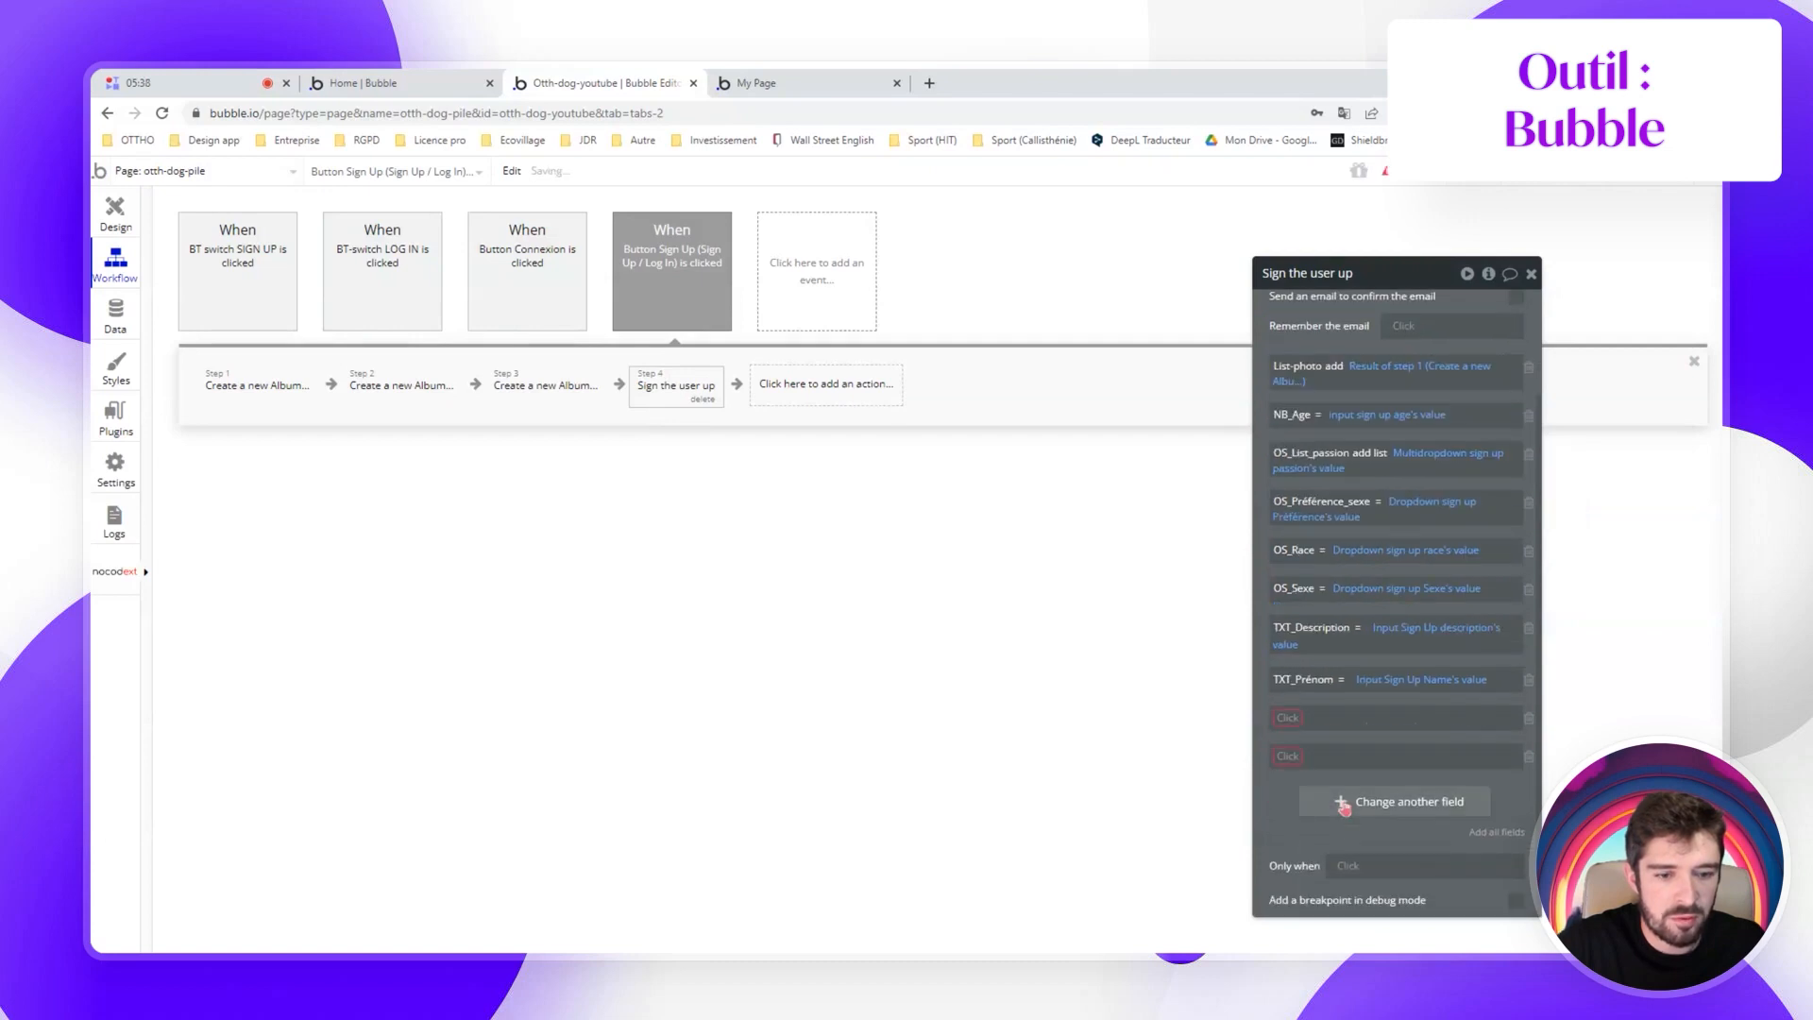
pyautogui.click(1286, 720)
pyautogui.click(1304, 739)
pyautogui.click(1294, 756)
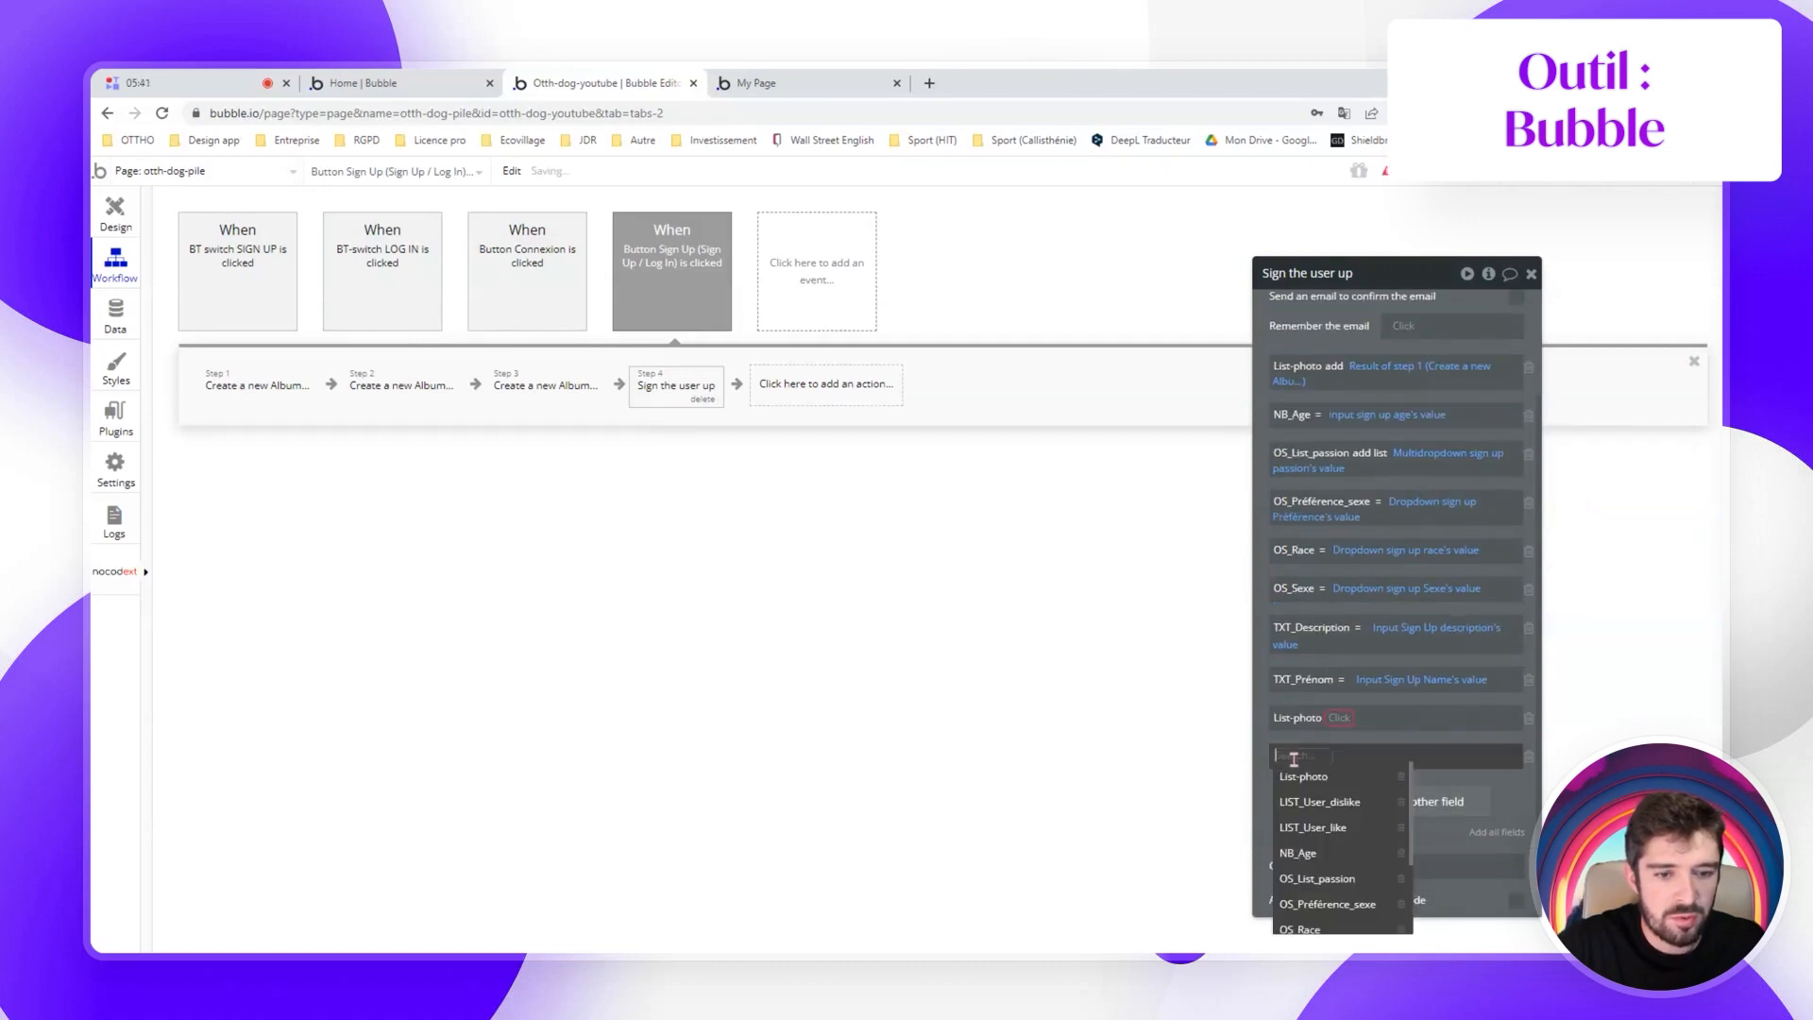
pyautogui.click(1303, 776)
pyautogui.click(1339, 718)
pyautogui.click(1348, 760)
pyautogui.click(1348, 760)
pyautogui.click(1362, 776)
# Set the two new List-photo rows to add the result of step 2 and the result of step 3
pyautogui.click(1364, 719)
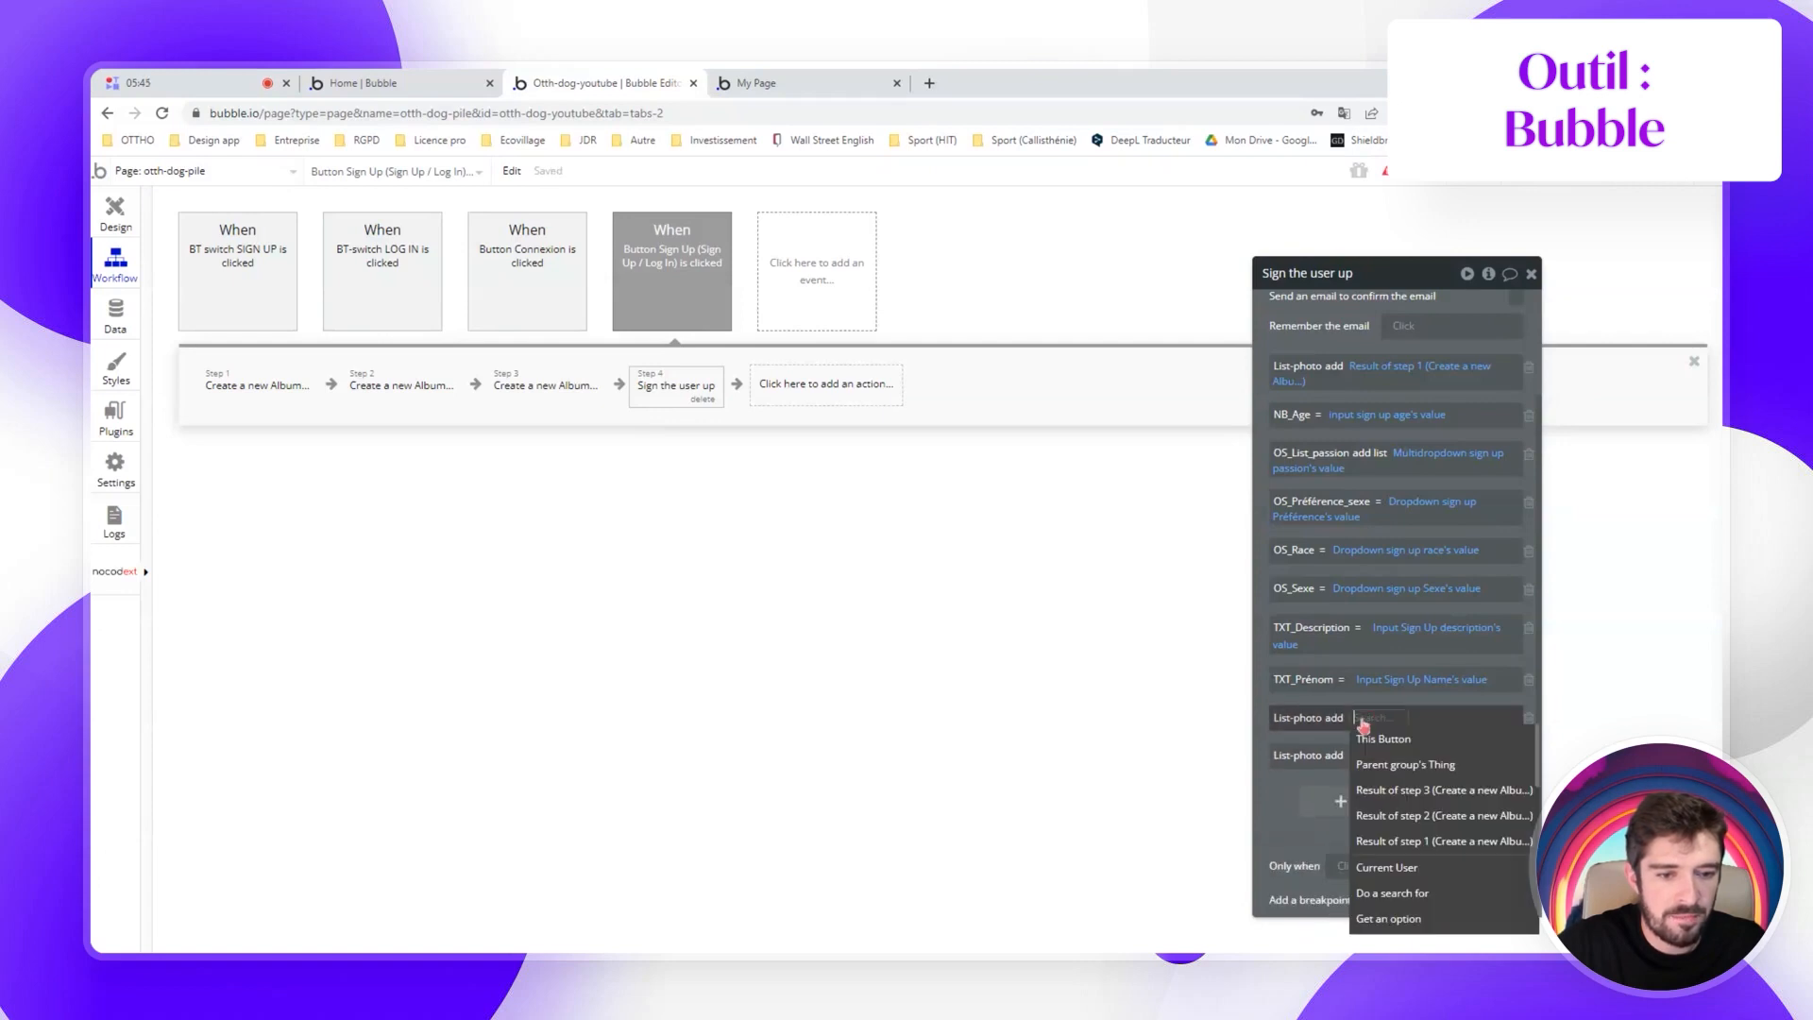
pyautogui.click(1430, 816)
pyautogui.click(1366, 765)
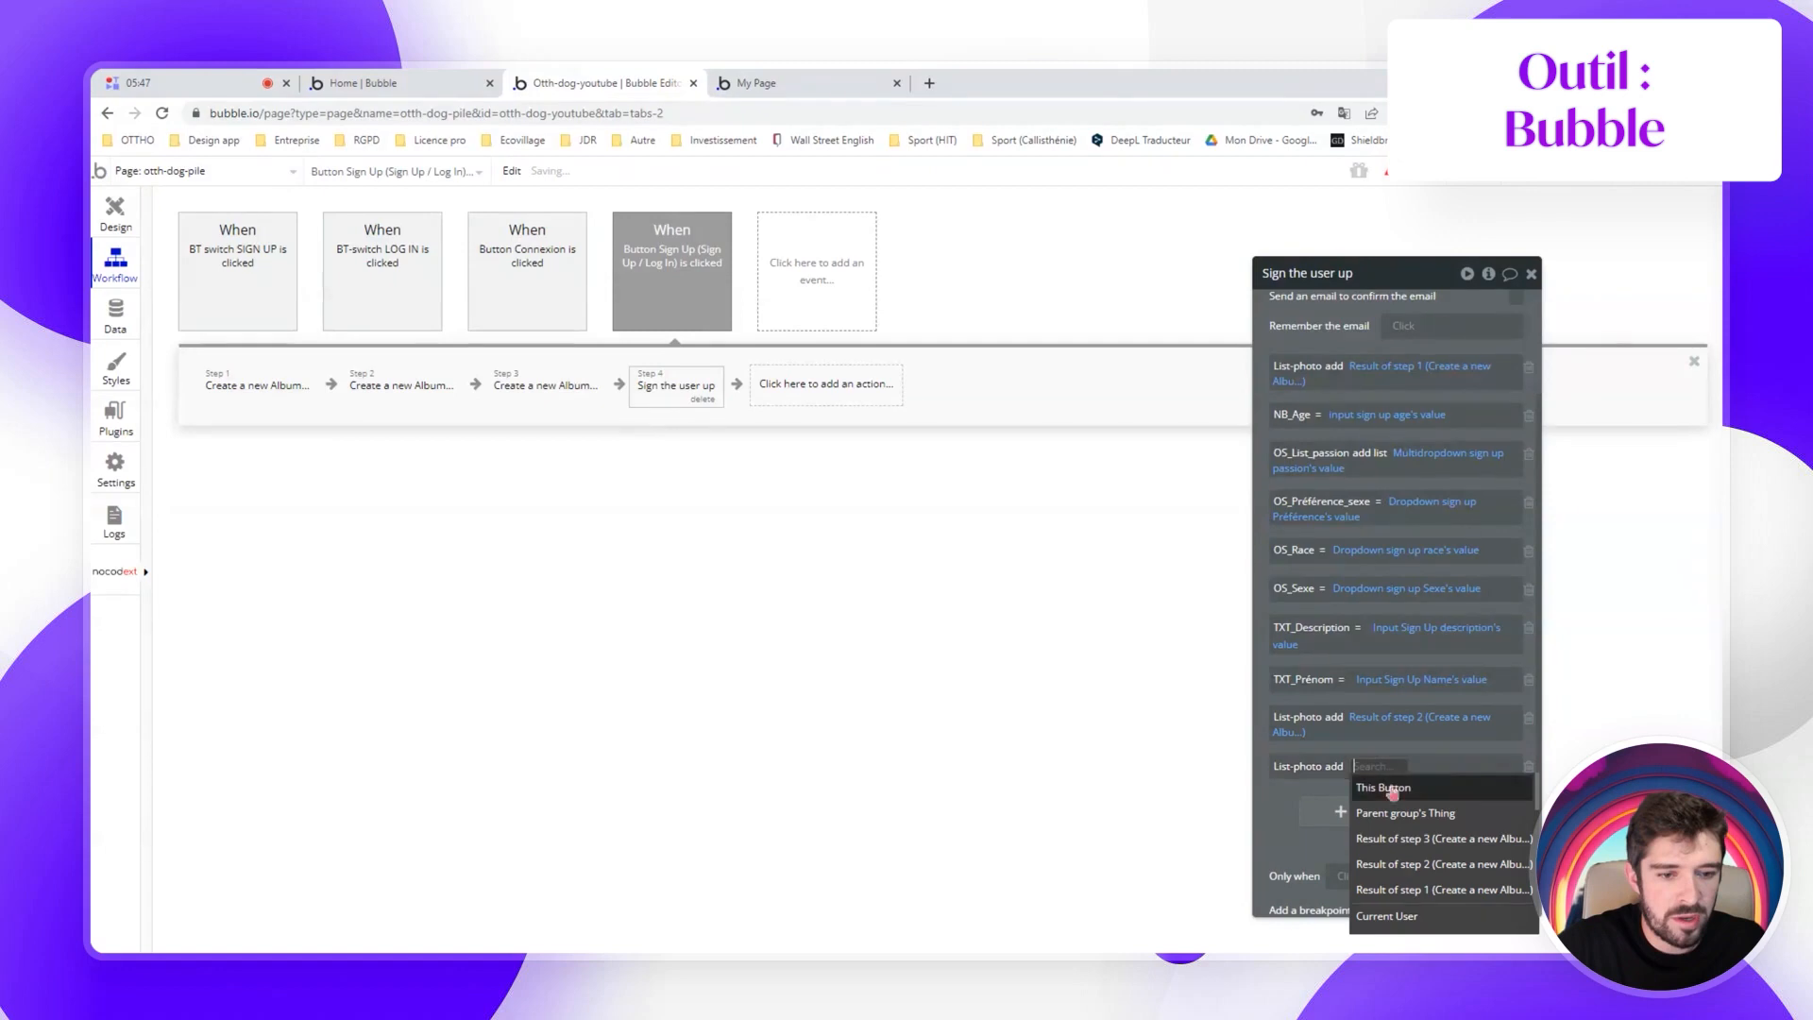
pyautogui.click(1414, 840)
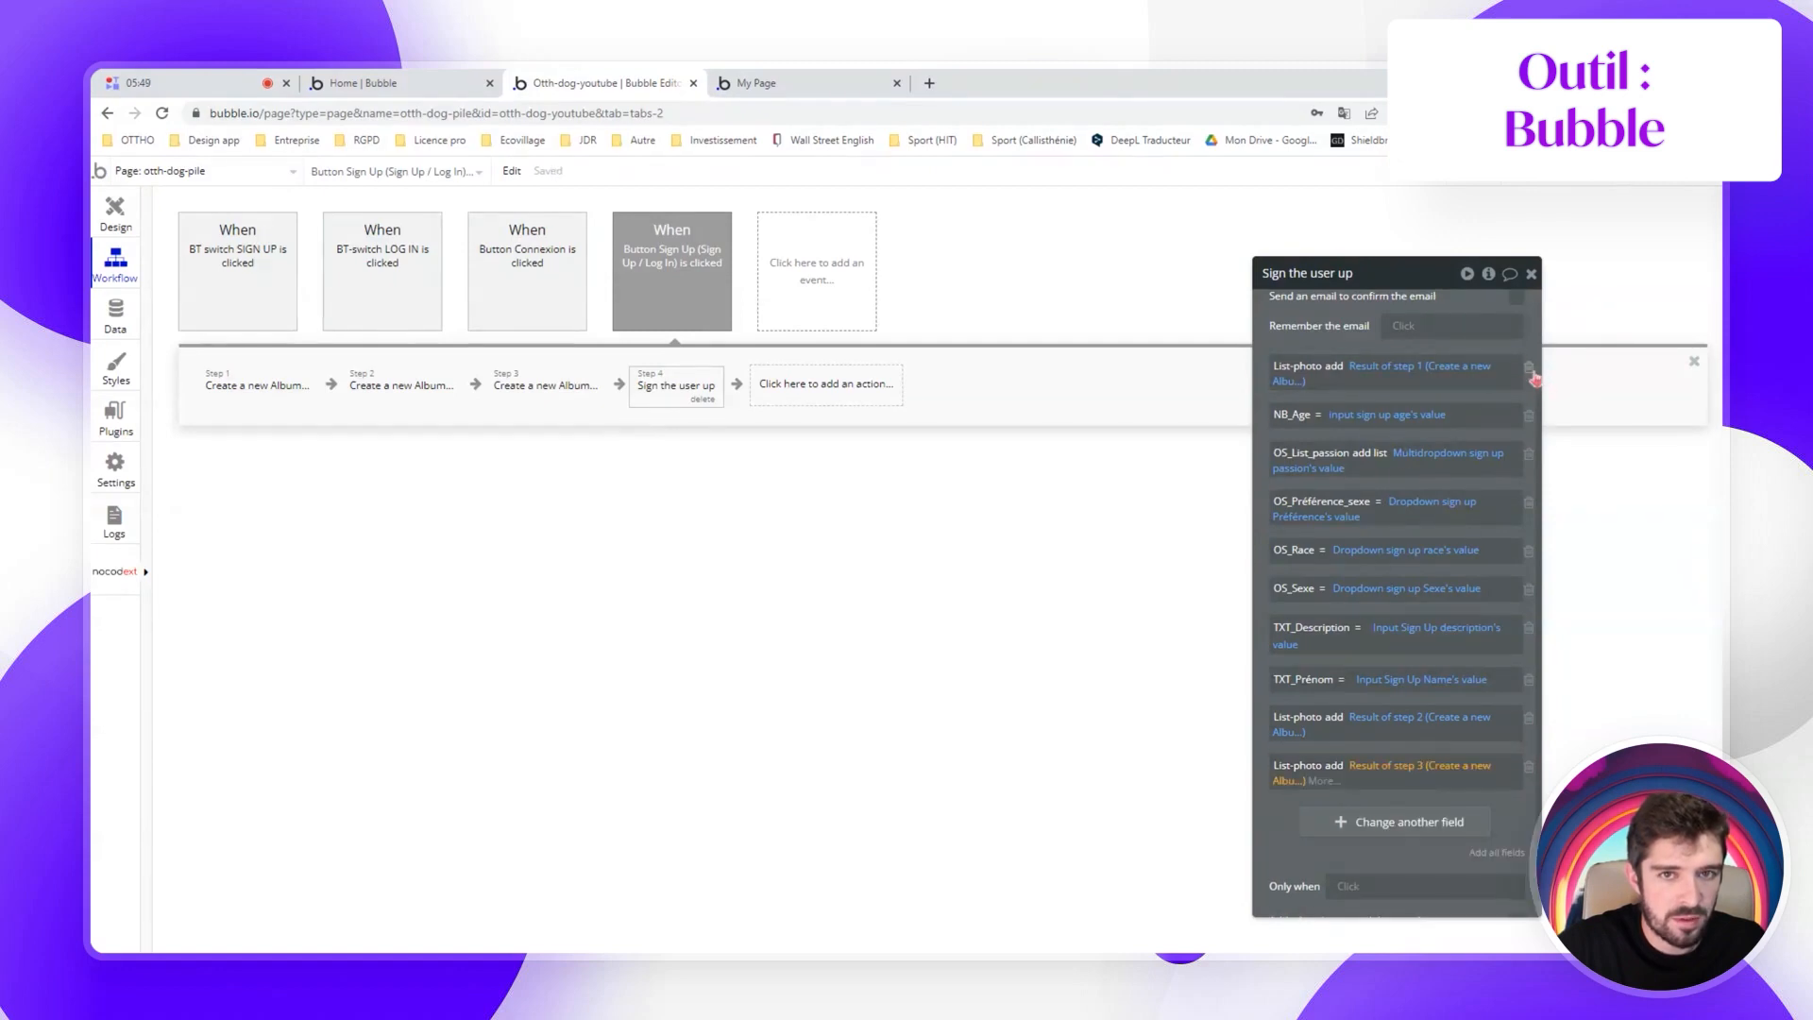
pyautogui.click(1279, 831)
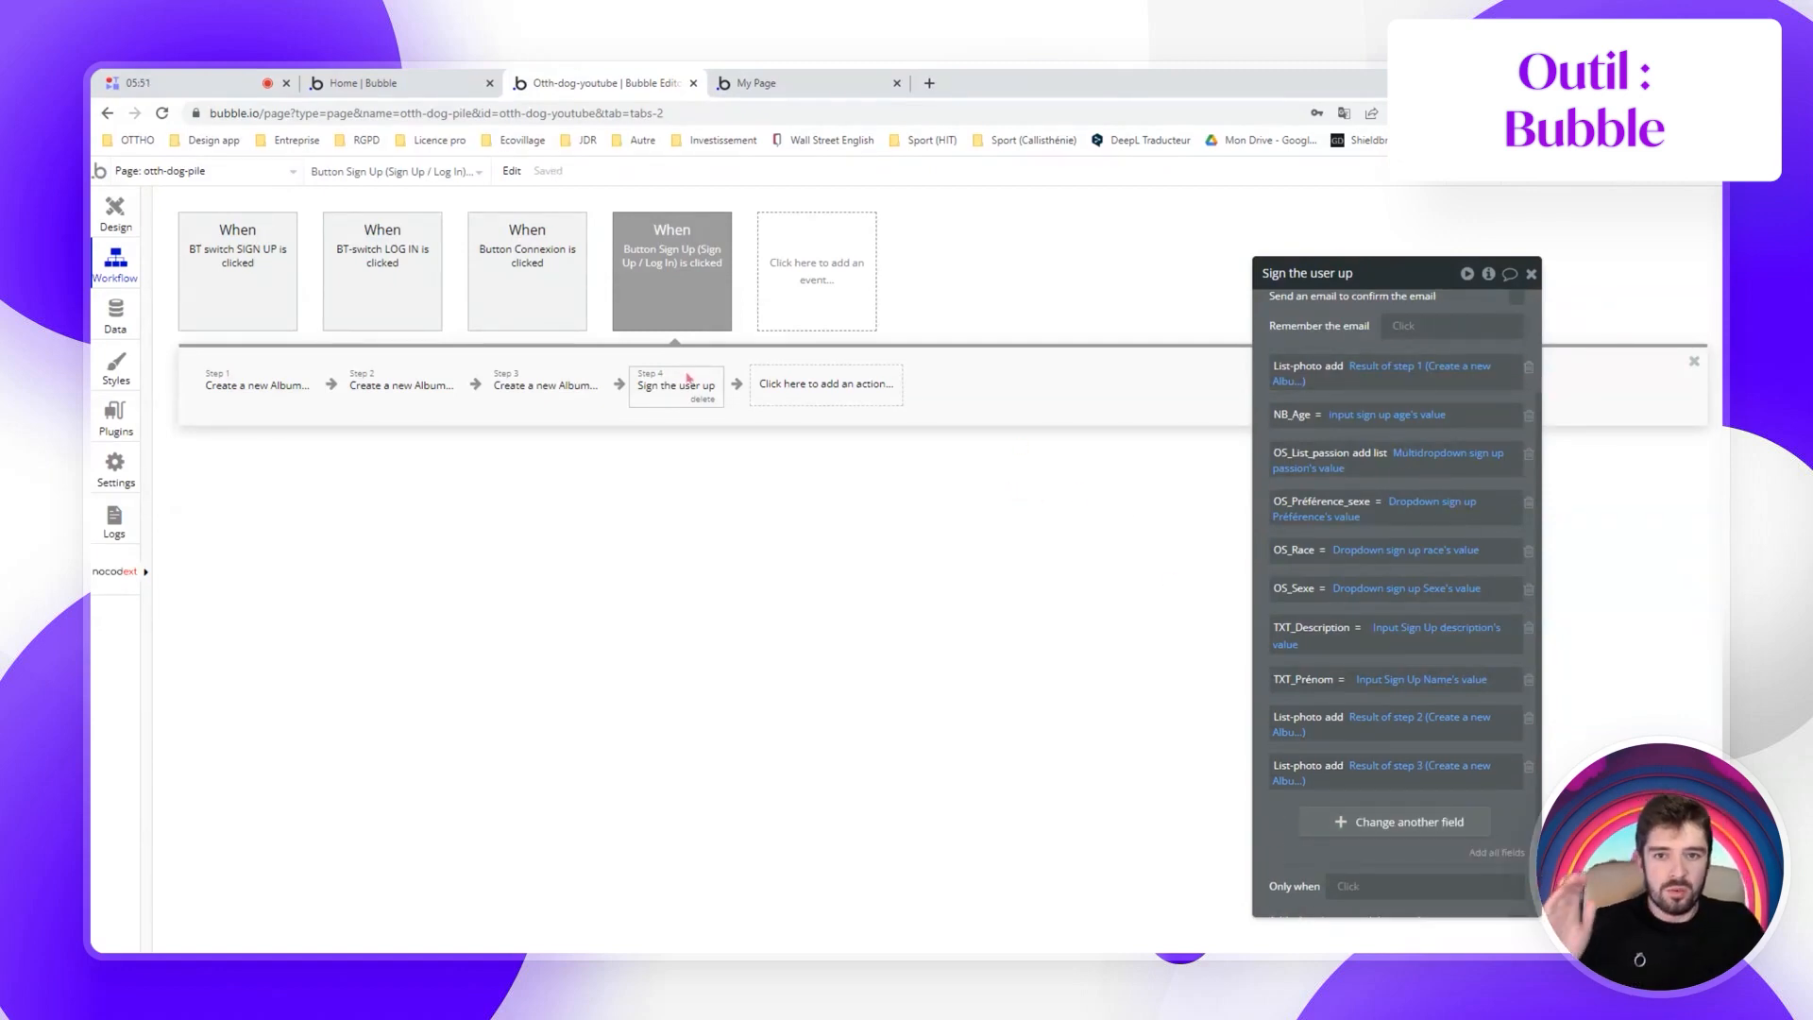
# Review the photo source of each Album creation action and the List-photo fields of the sign-up action
pyautogui.click(255, 379)
pyautogui.click(397, 385)
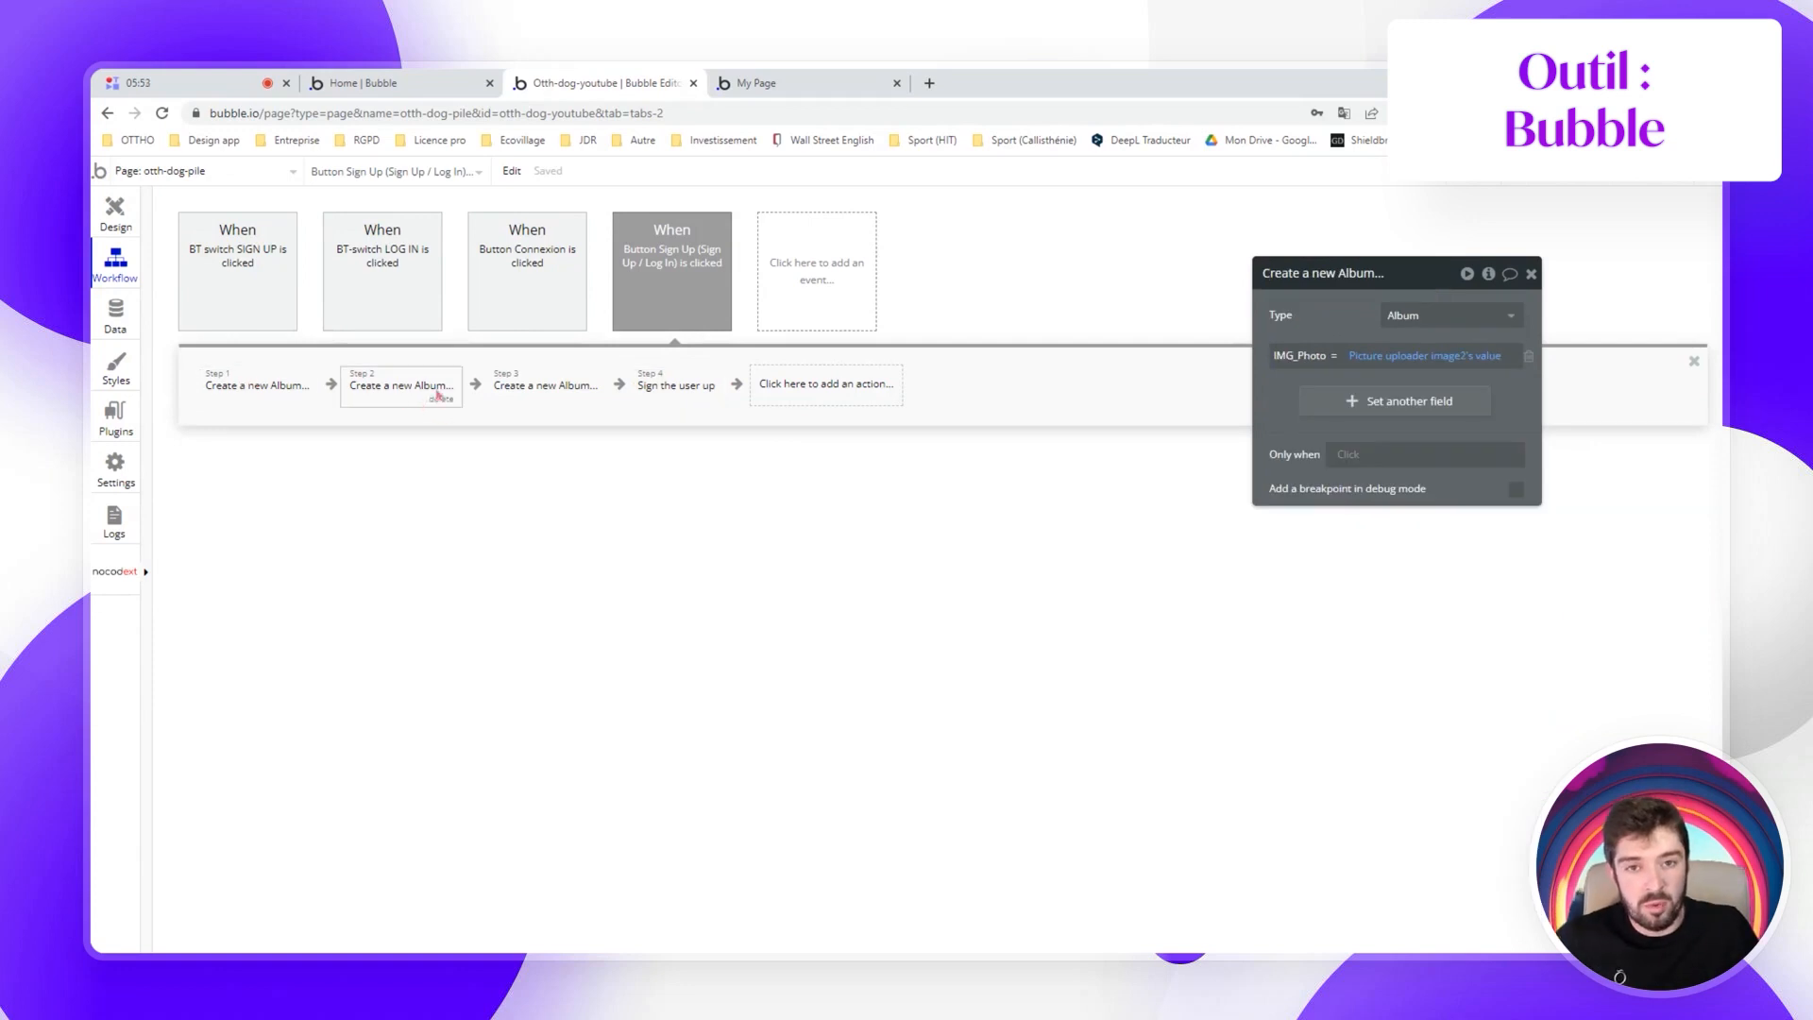
pyautogui.click(564, 388)
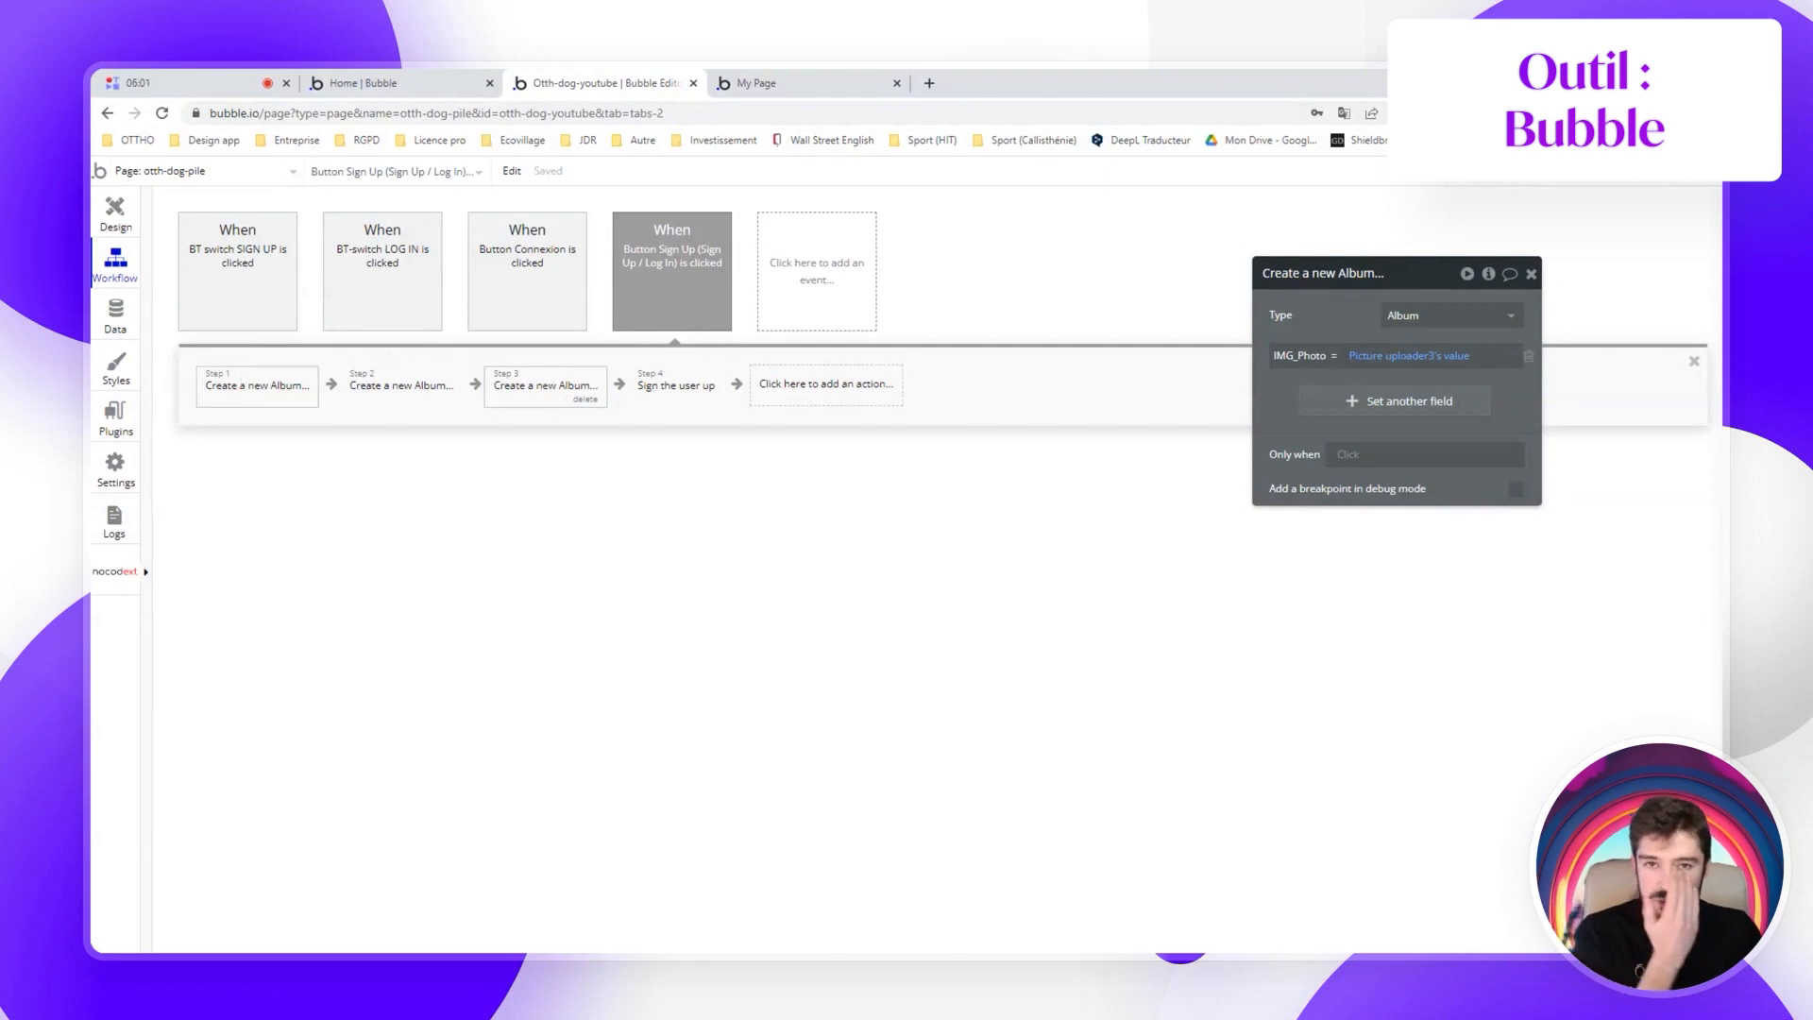
pyautogui.click(675, 402)
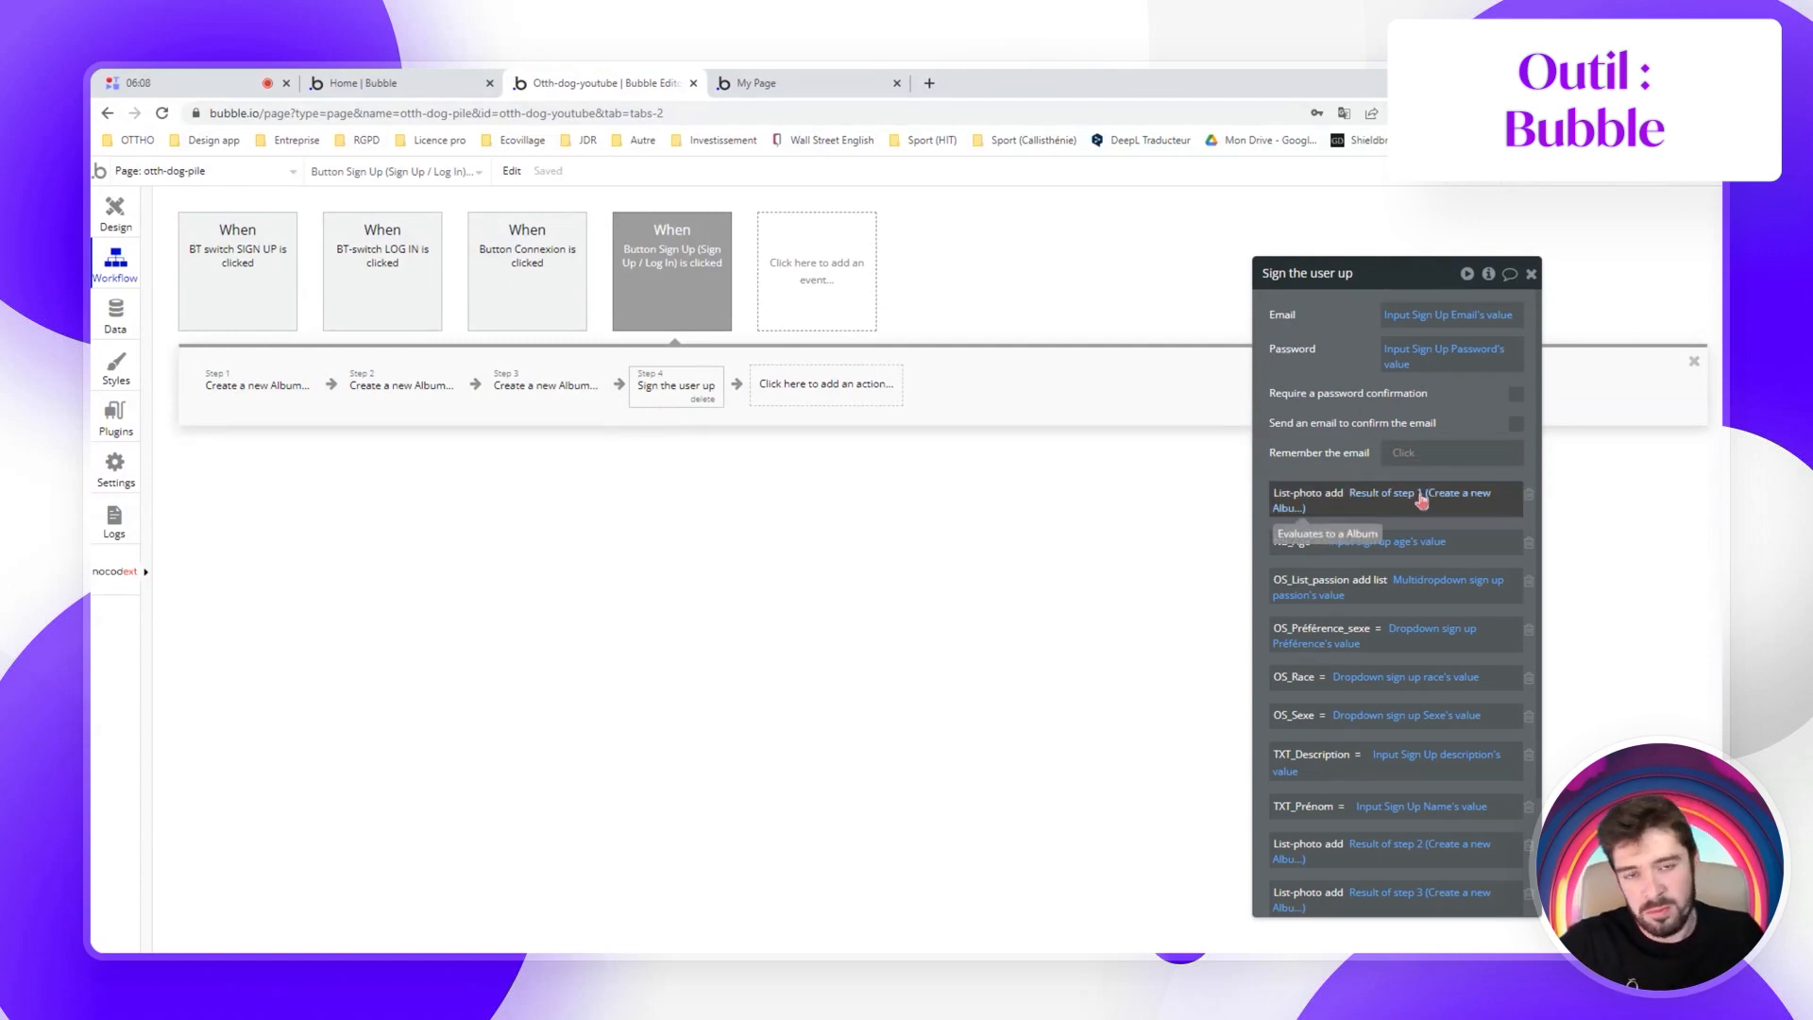
pyautogui.scroll(-2, 1422, 501)
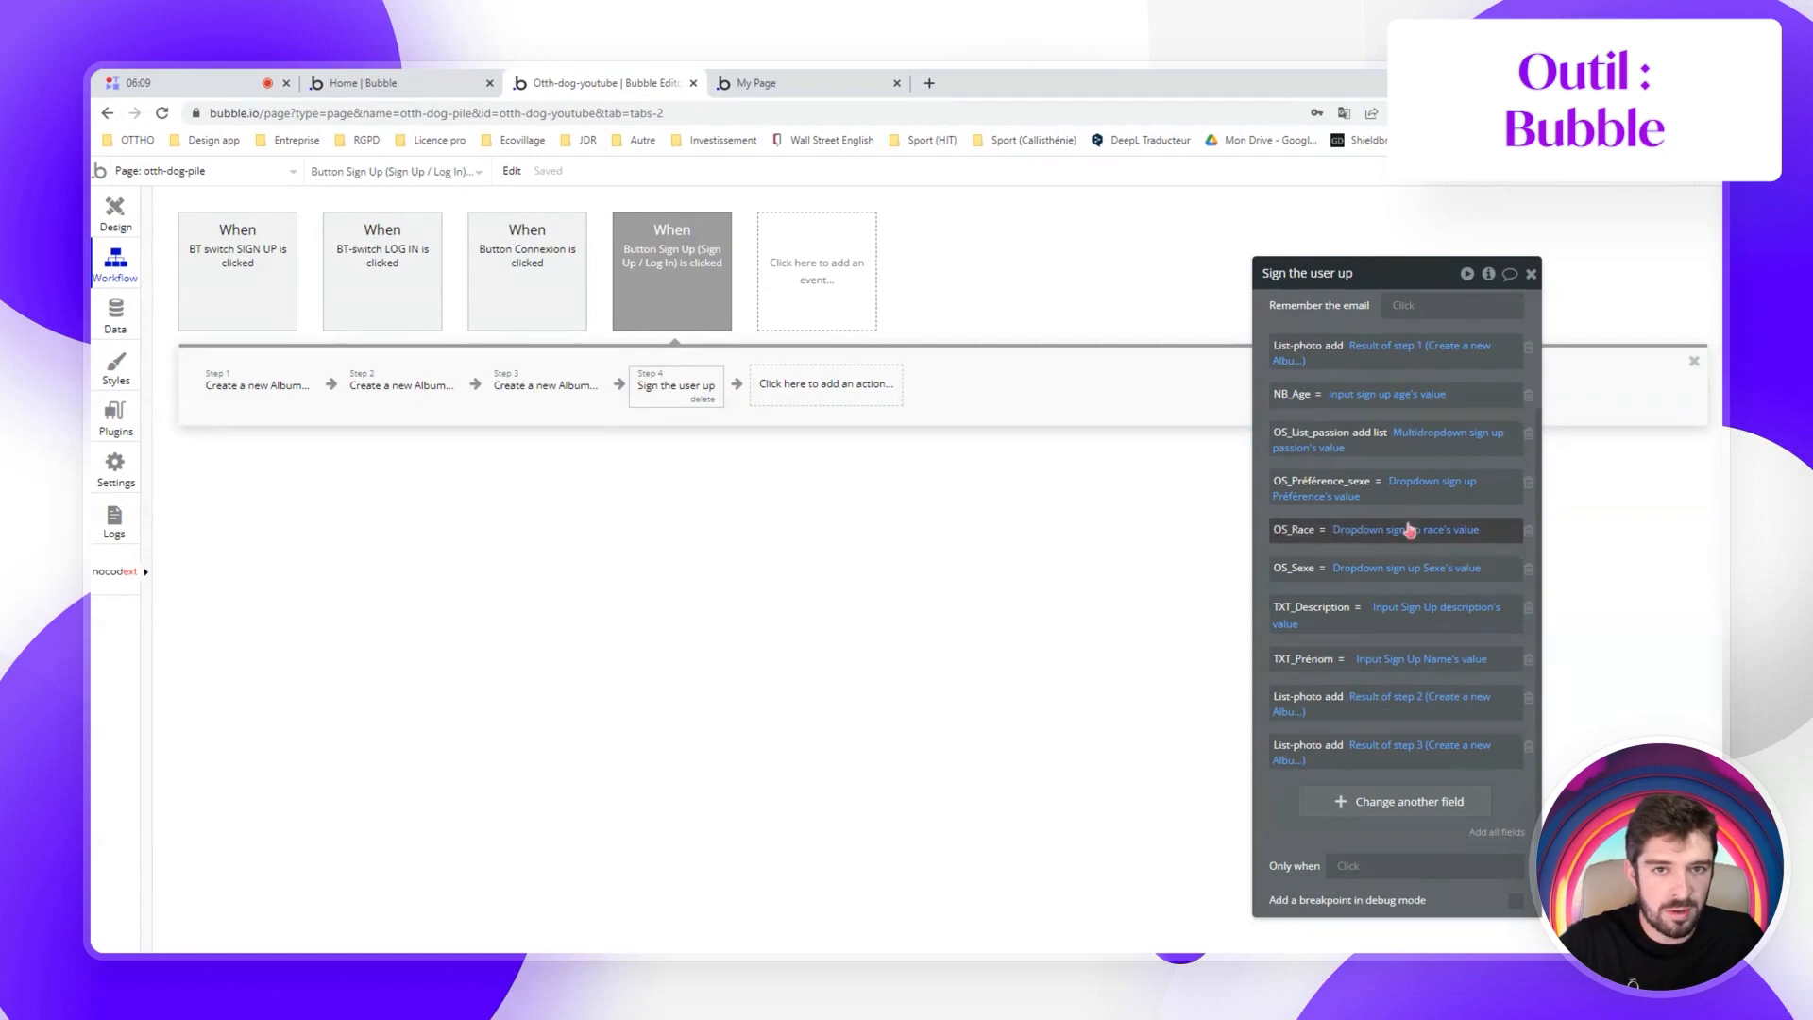
# Add a final Hide action to the sign-up workflow that hides Popup Sign Up / Log In
pyautogui.click(834, 387)
pyautogui.moveTo(814, 665)
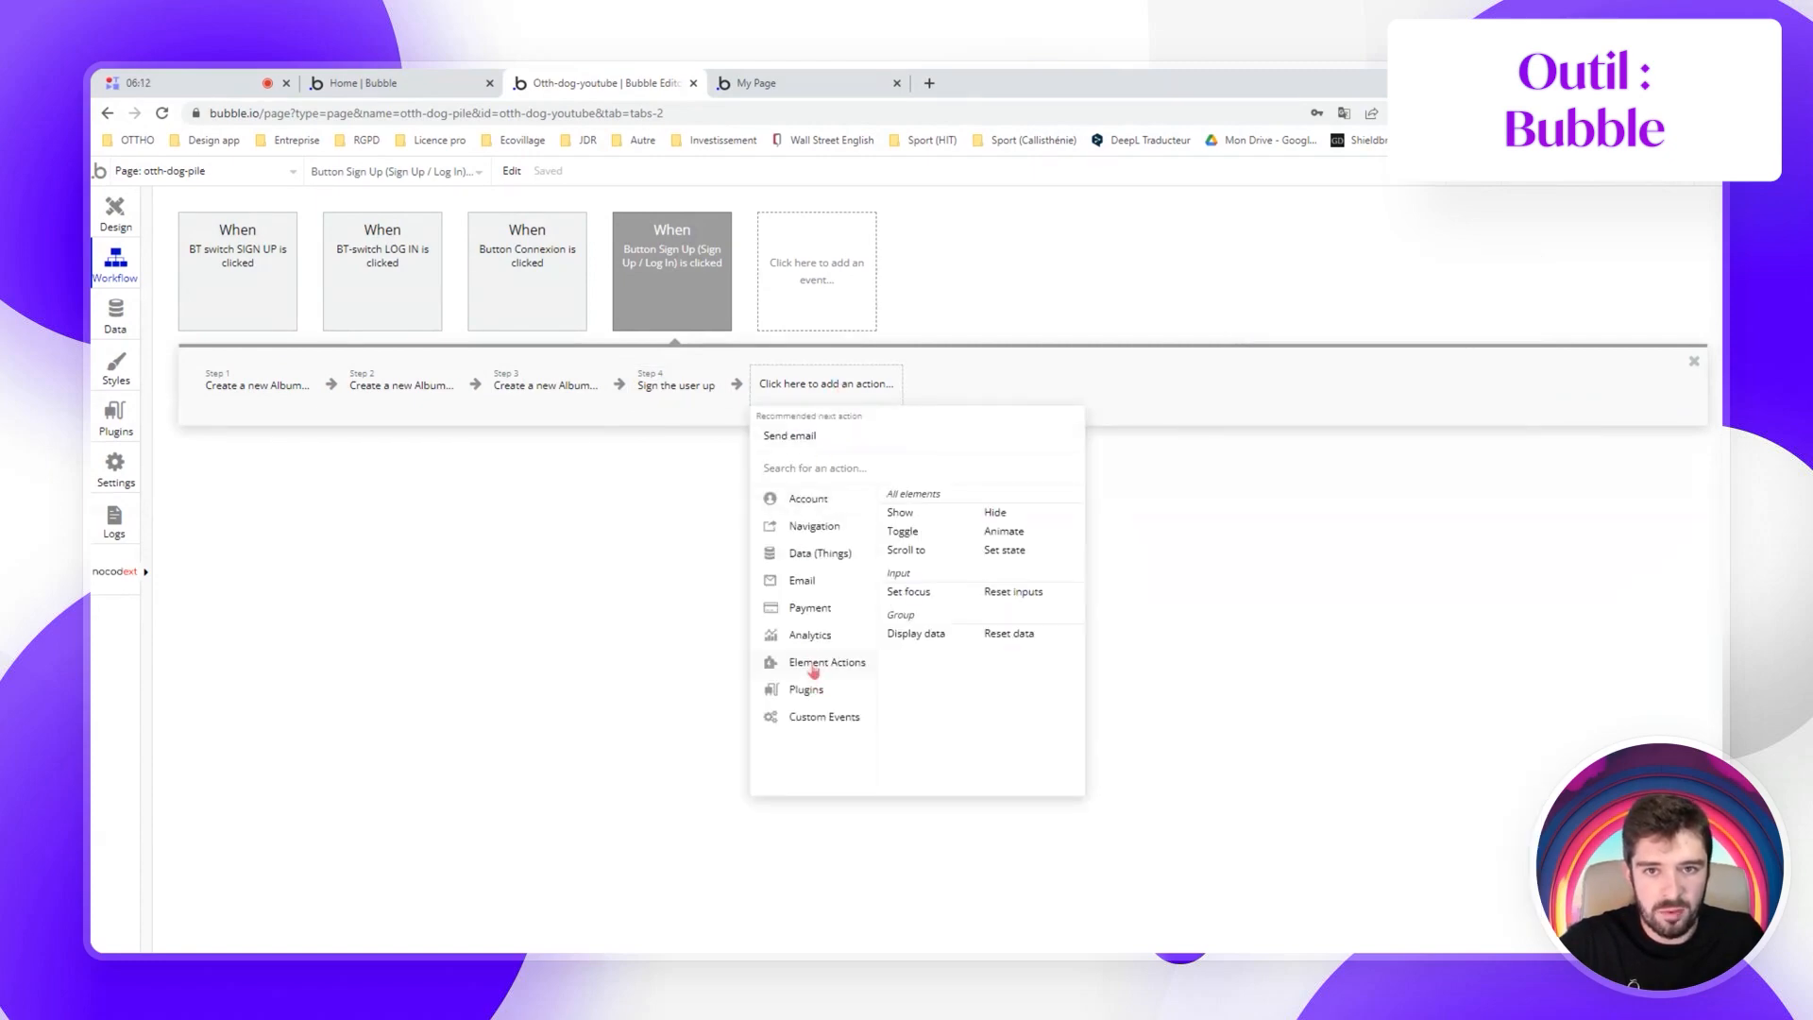
pyautogui.click(1005, 515)
pyautogui.click(1417, 314)
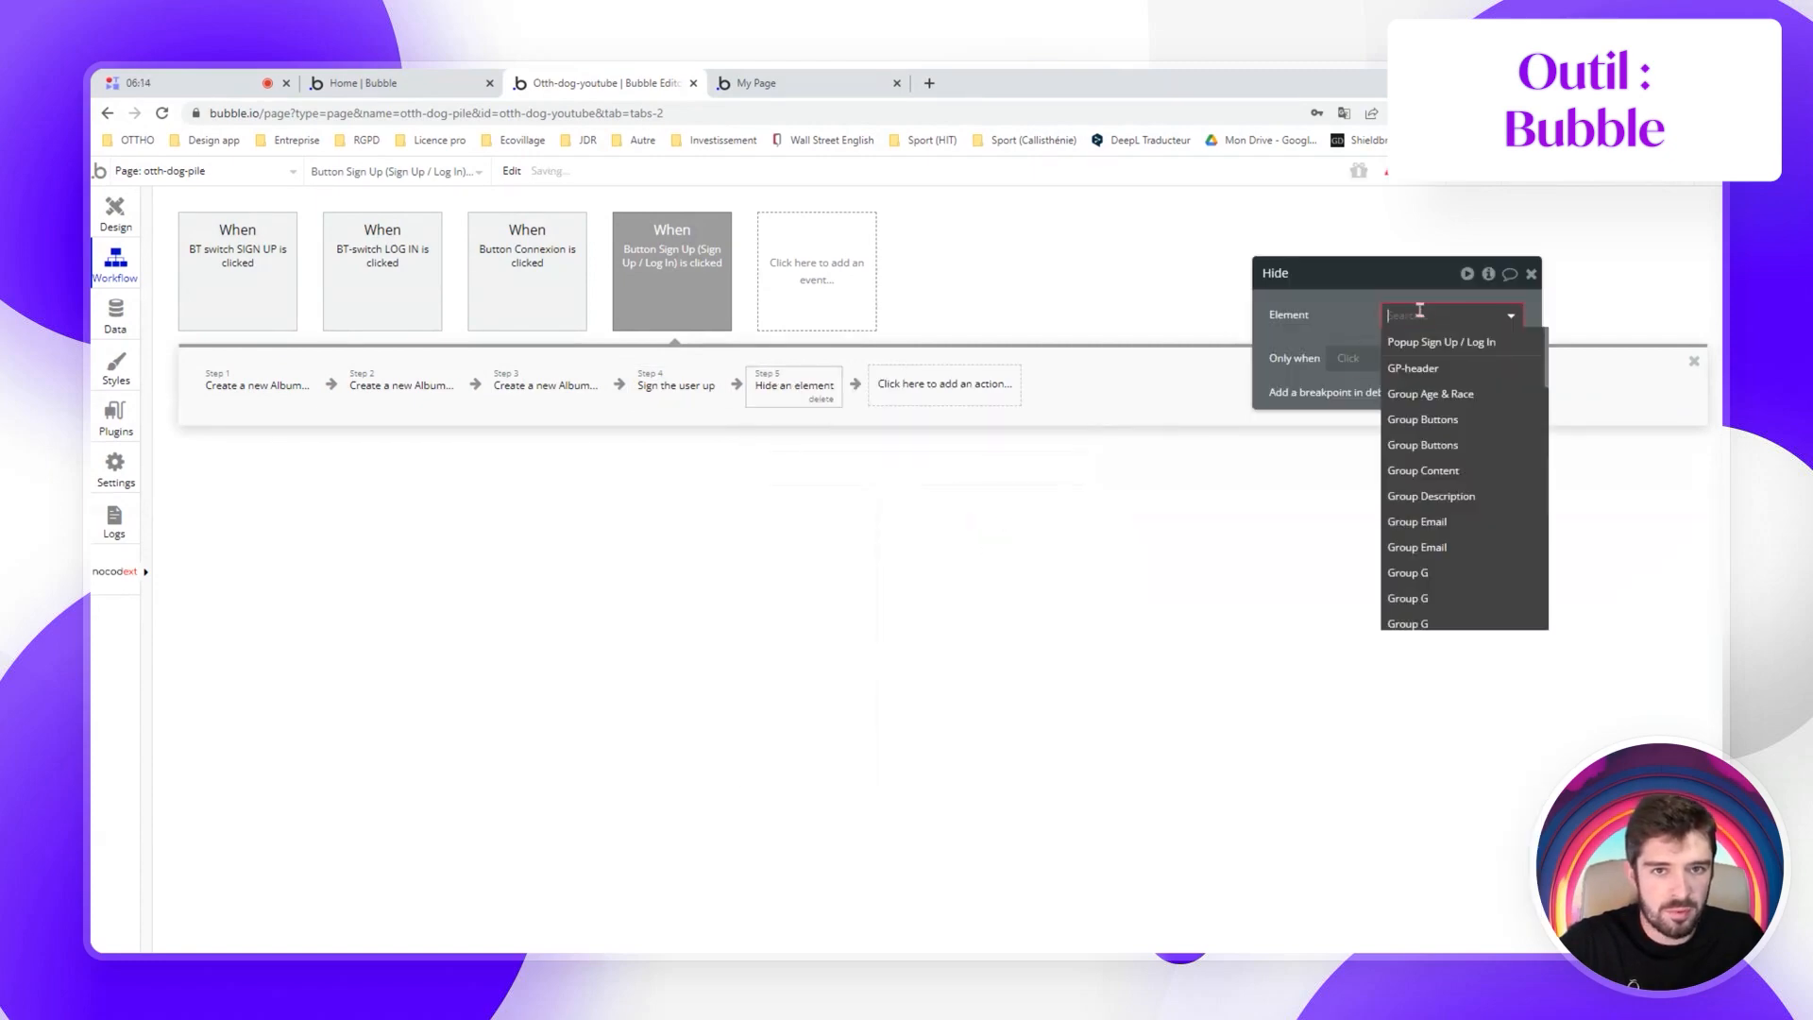
pyautogui.click(1452, 344)
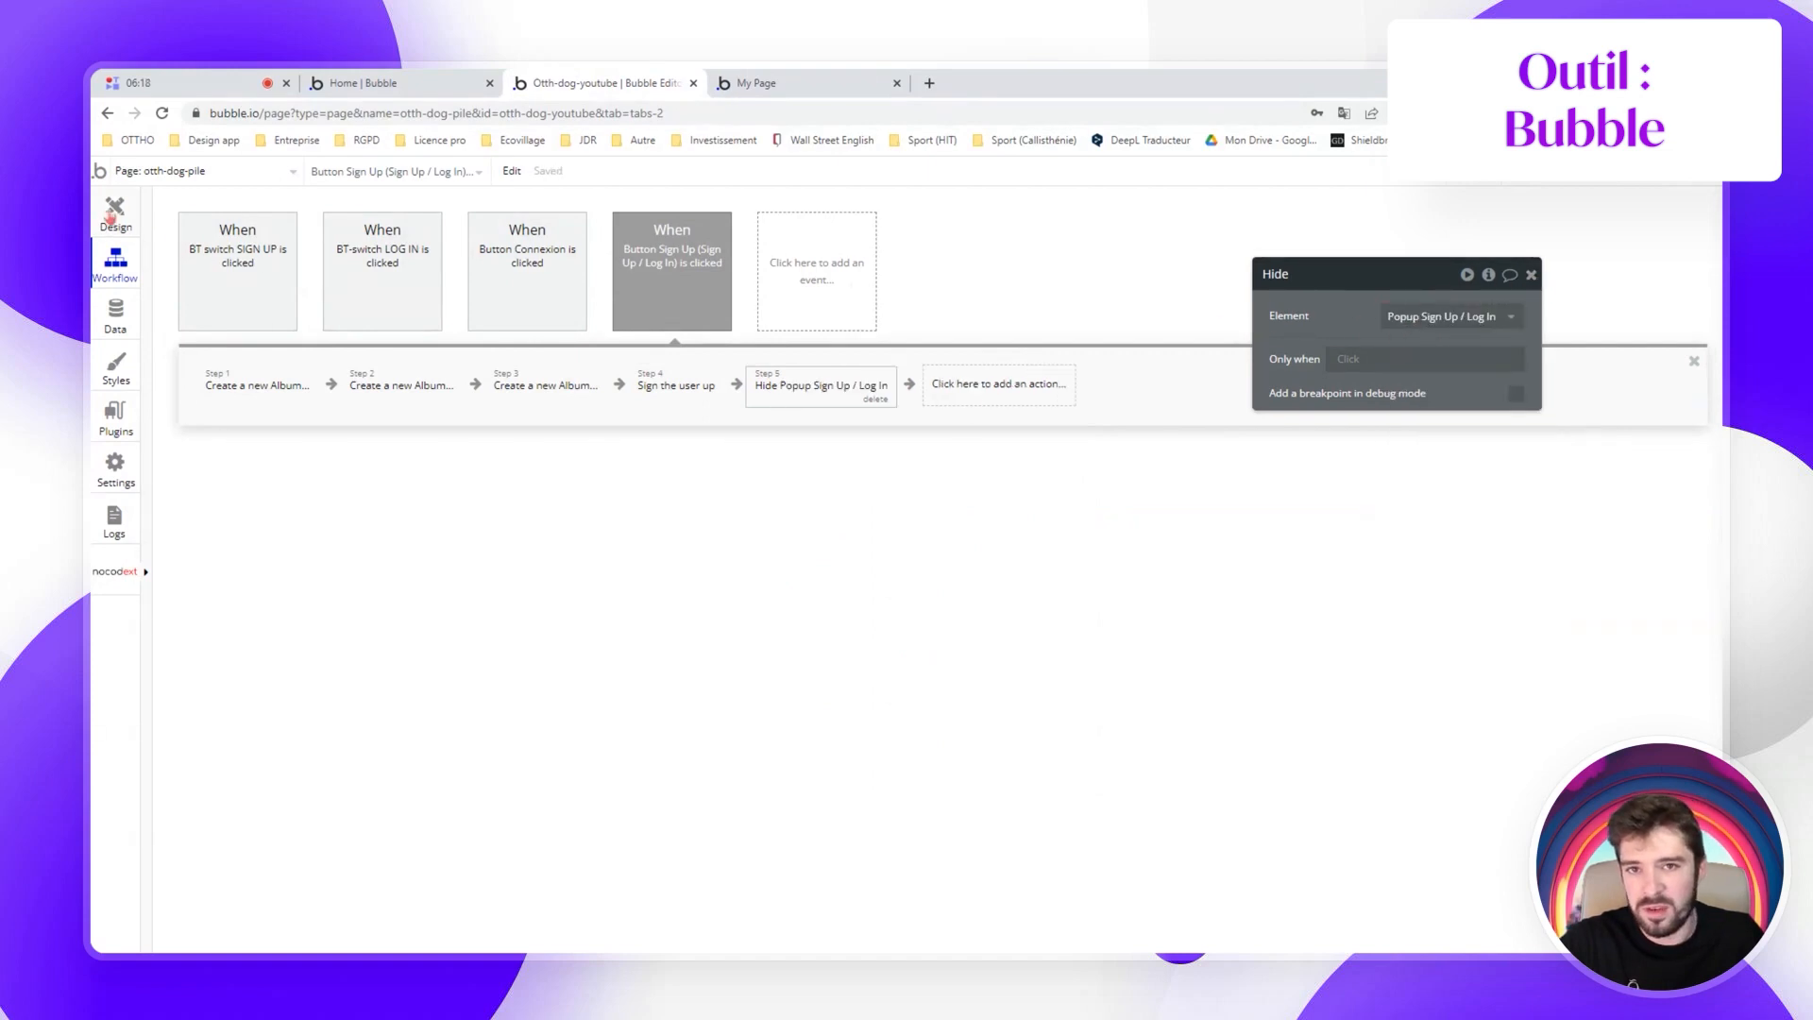
# Create a workflow for the popup's Connexion button with a Log the user in action
pyautogui.click(114, 212)
pyautogui.scroll(5, 987, 463)
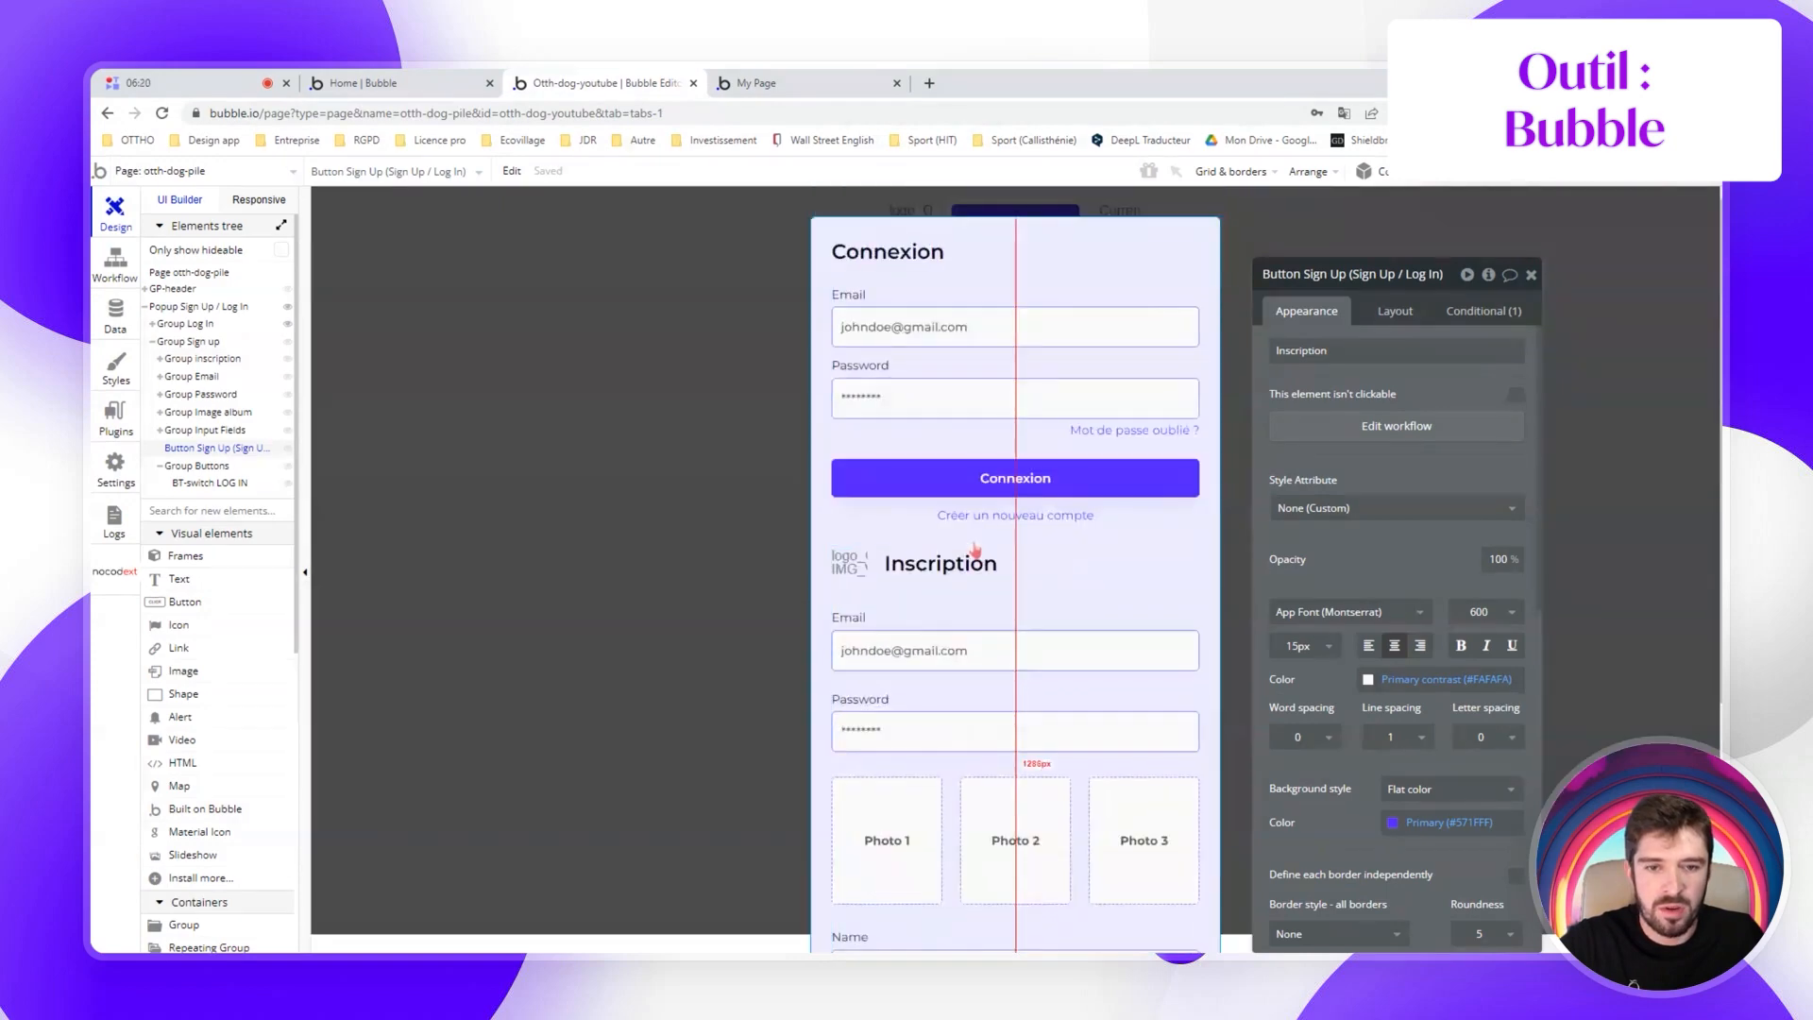
pyautogui.click(987, 462)
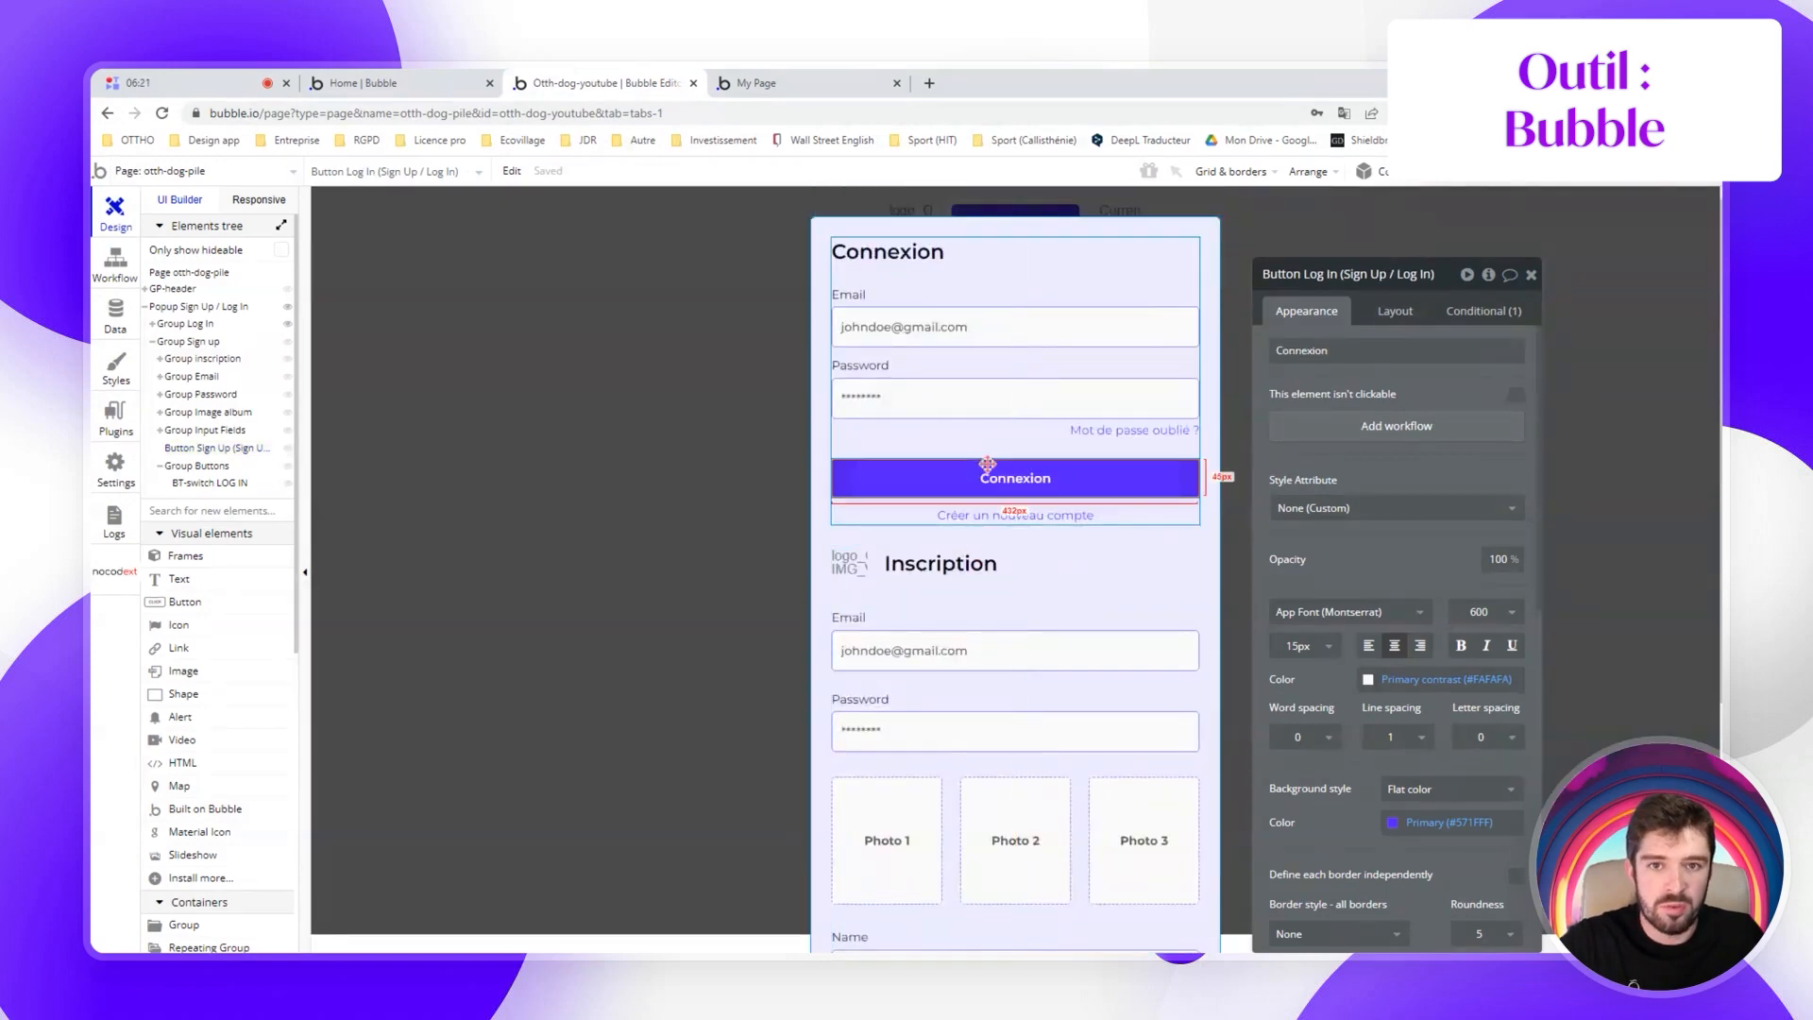
pyautogui.click(1360, 430)
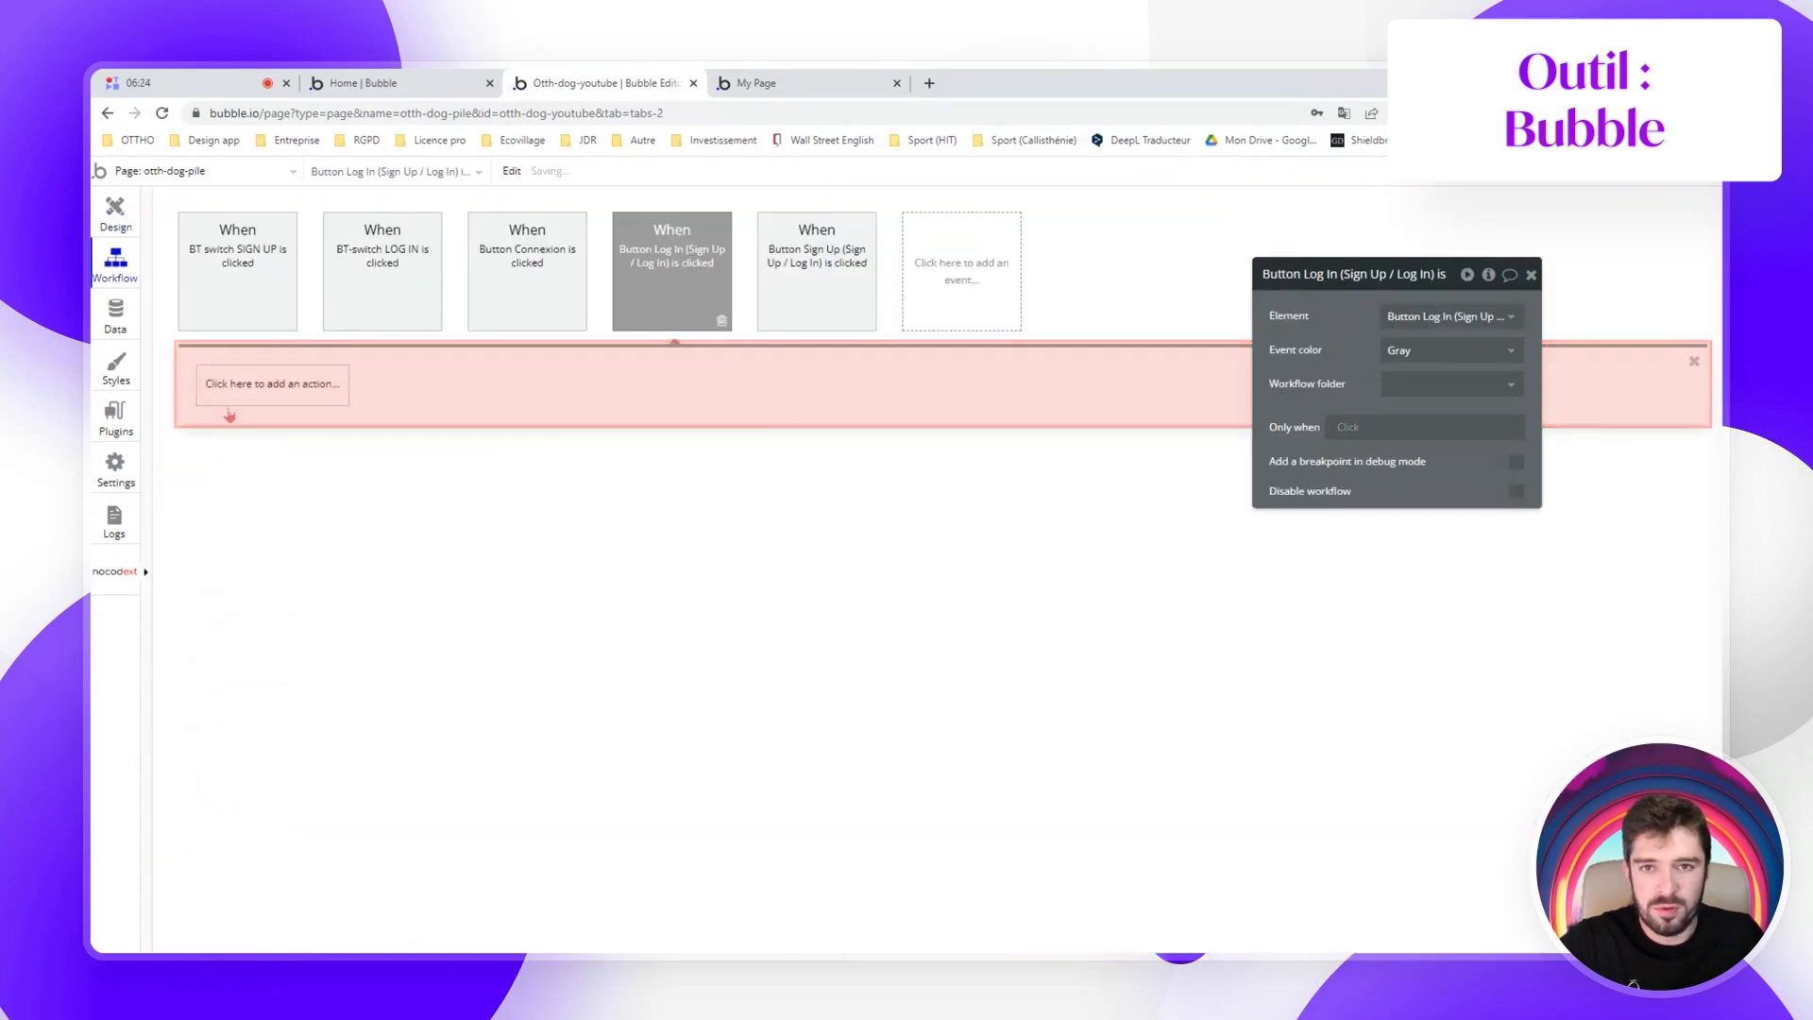
pyautogui.click(238, 387)
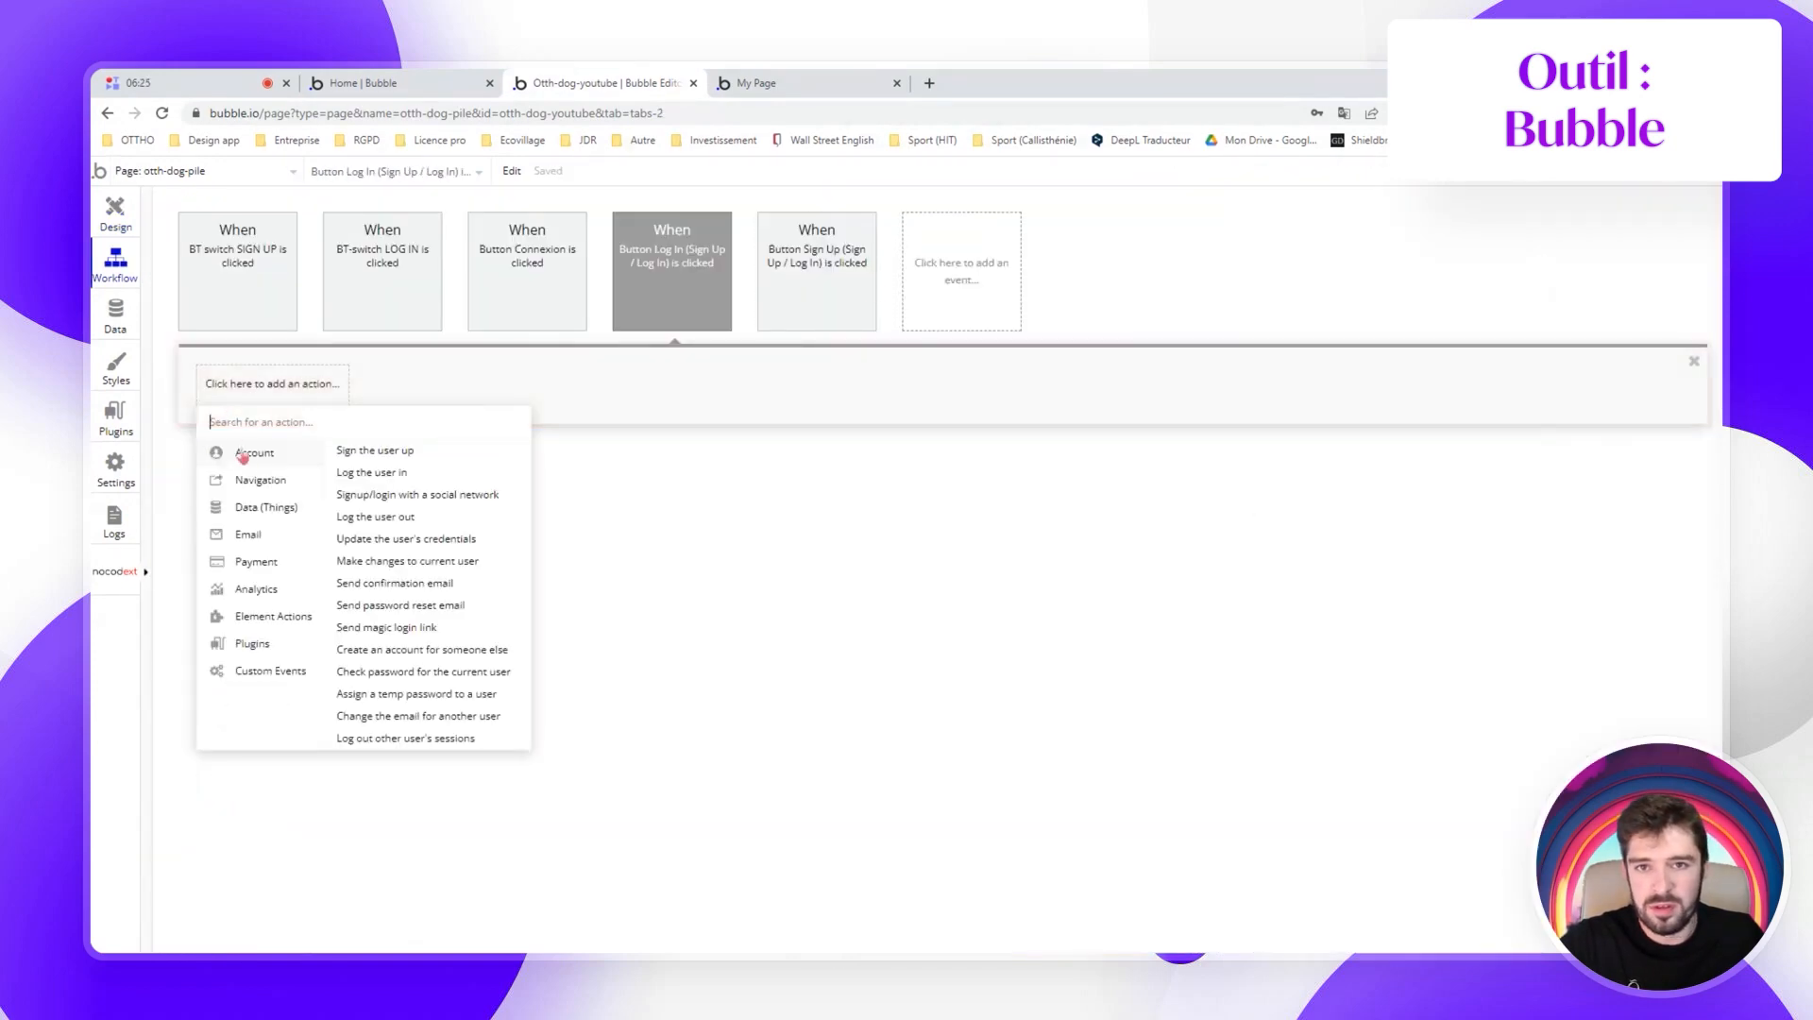
pyautogui.click(416, 475)
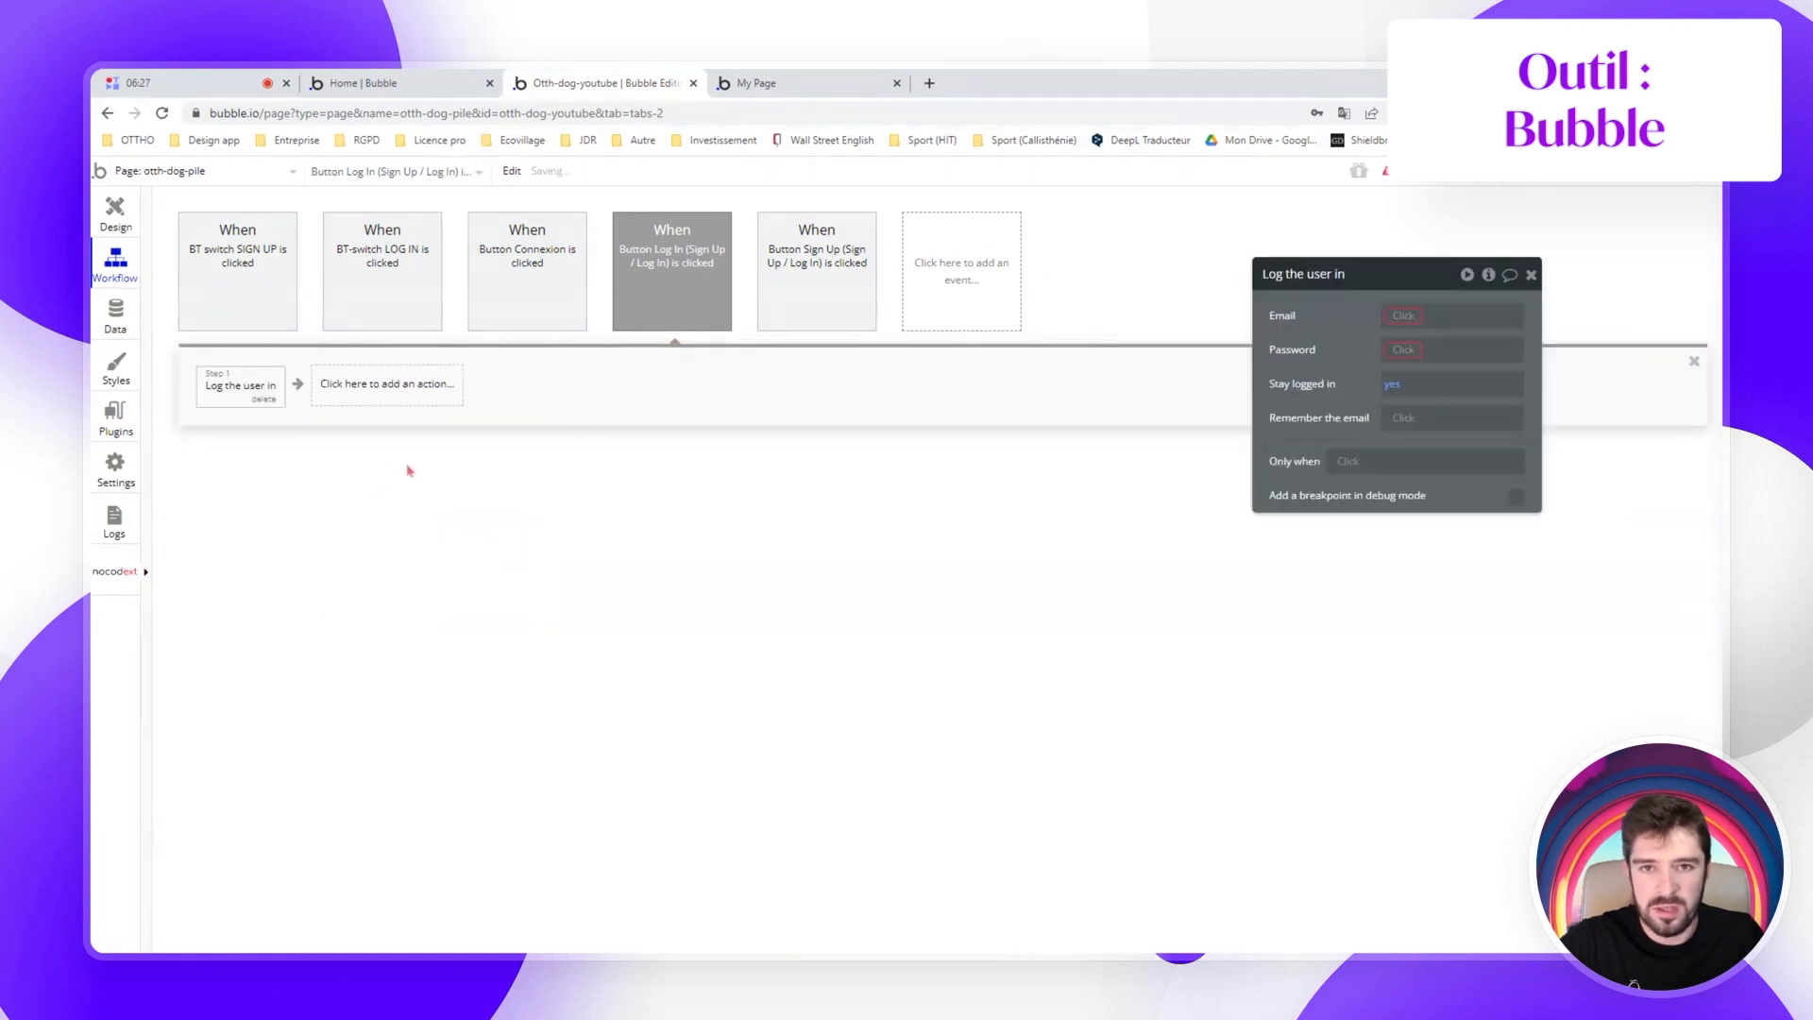
# Set the Log the user in action's email to Input Log In Email's value and its password to Input Log In Password's value
pyautogui.click(1405, 316)
pyautogui.write('lo')
pyautogui.click(1426, 362)
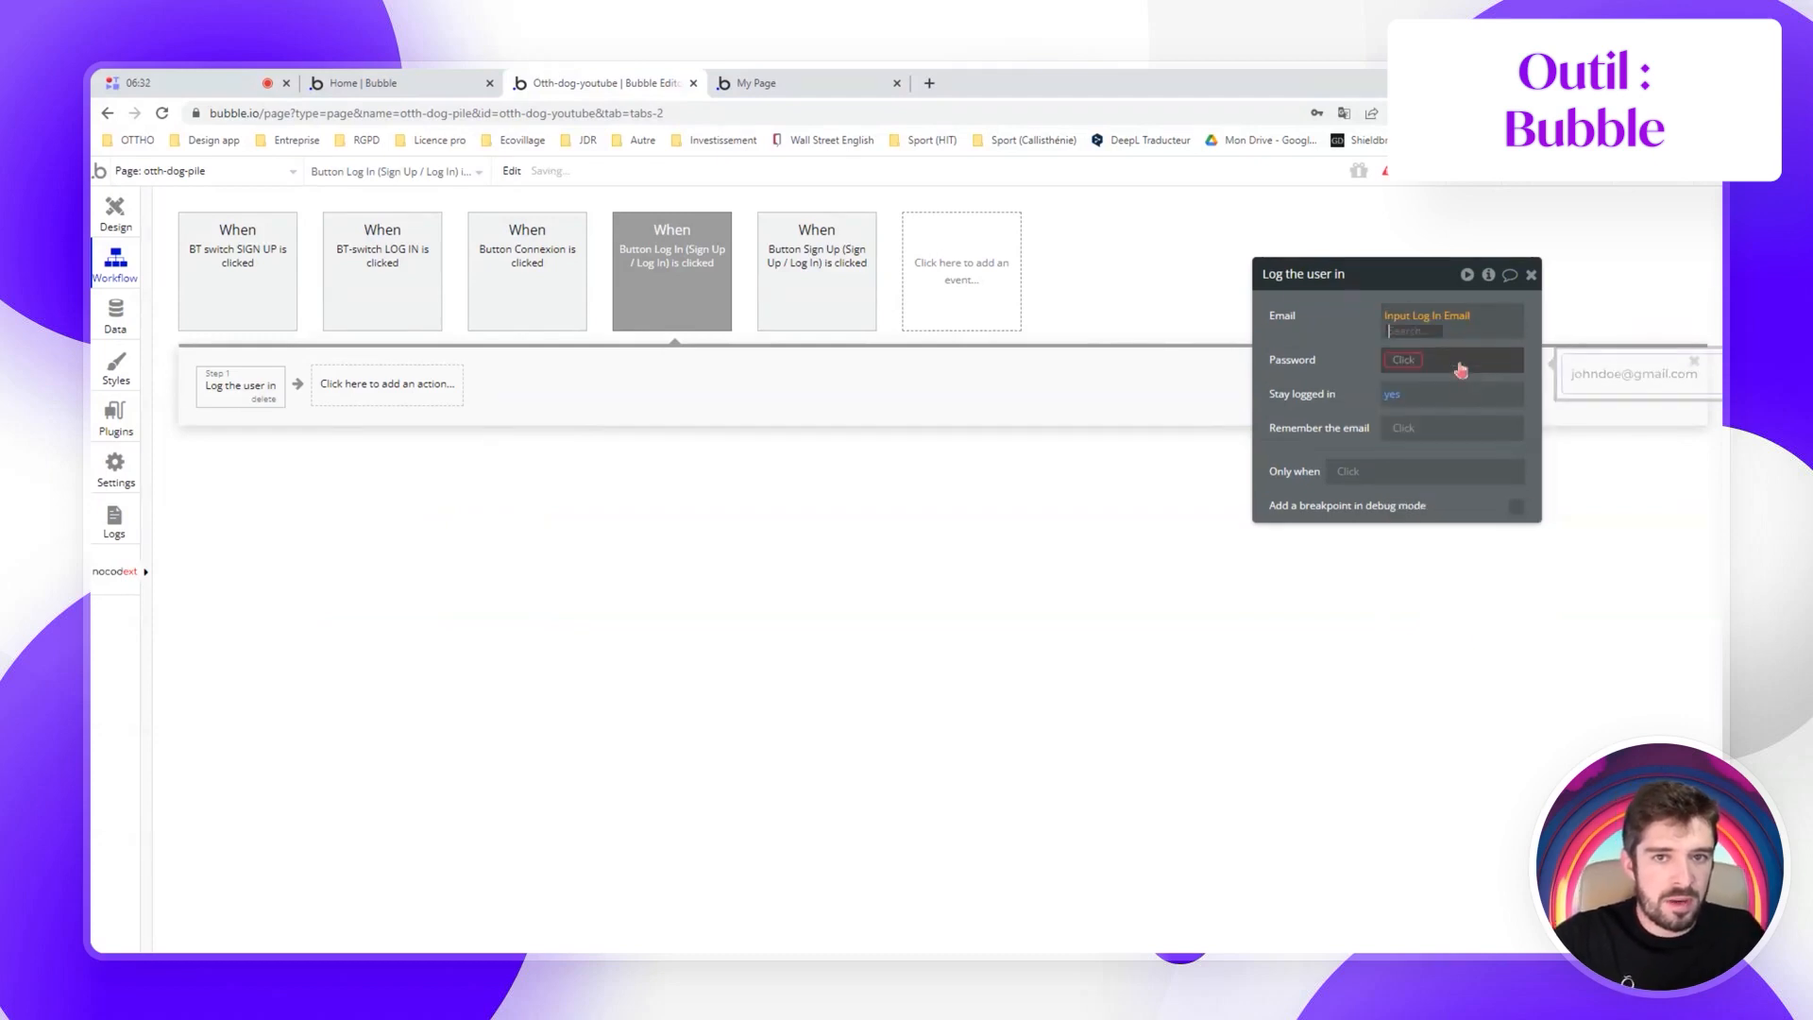
pyautogui.click(1447, 357)
pyautogui.click(1407, 361)
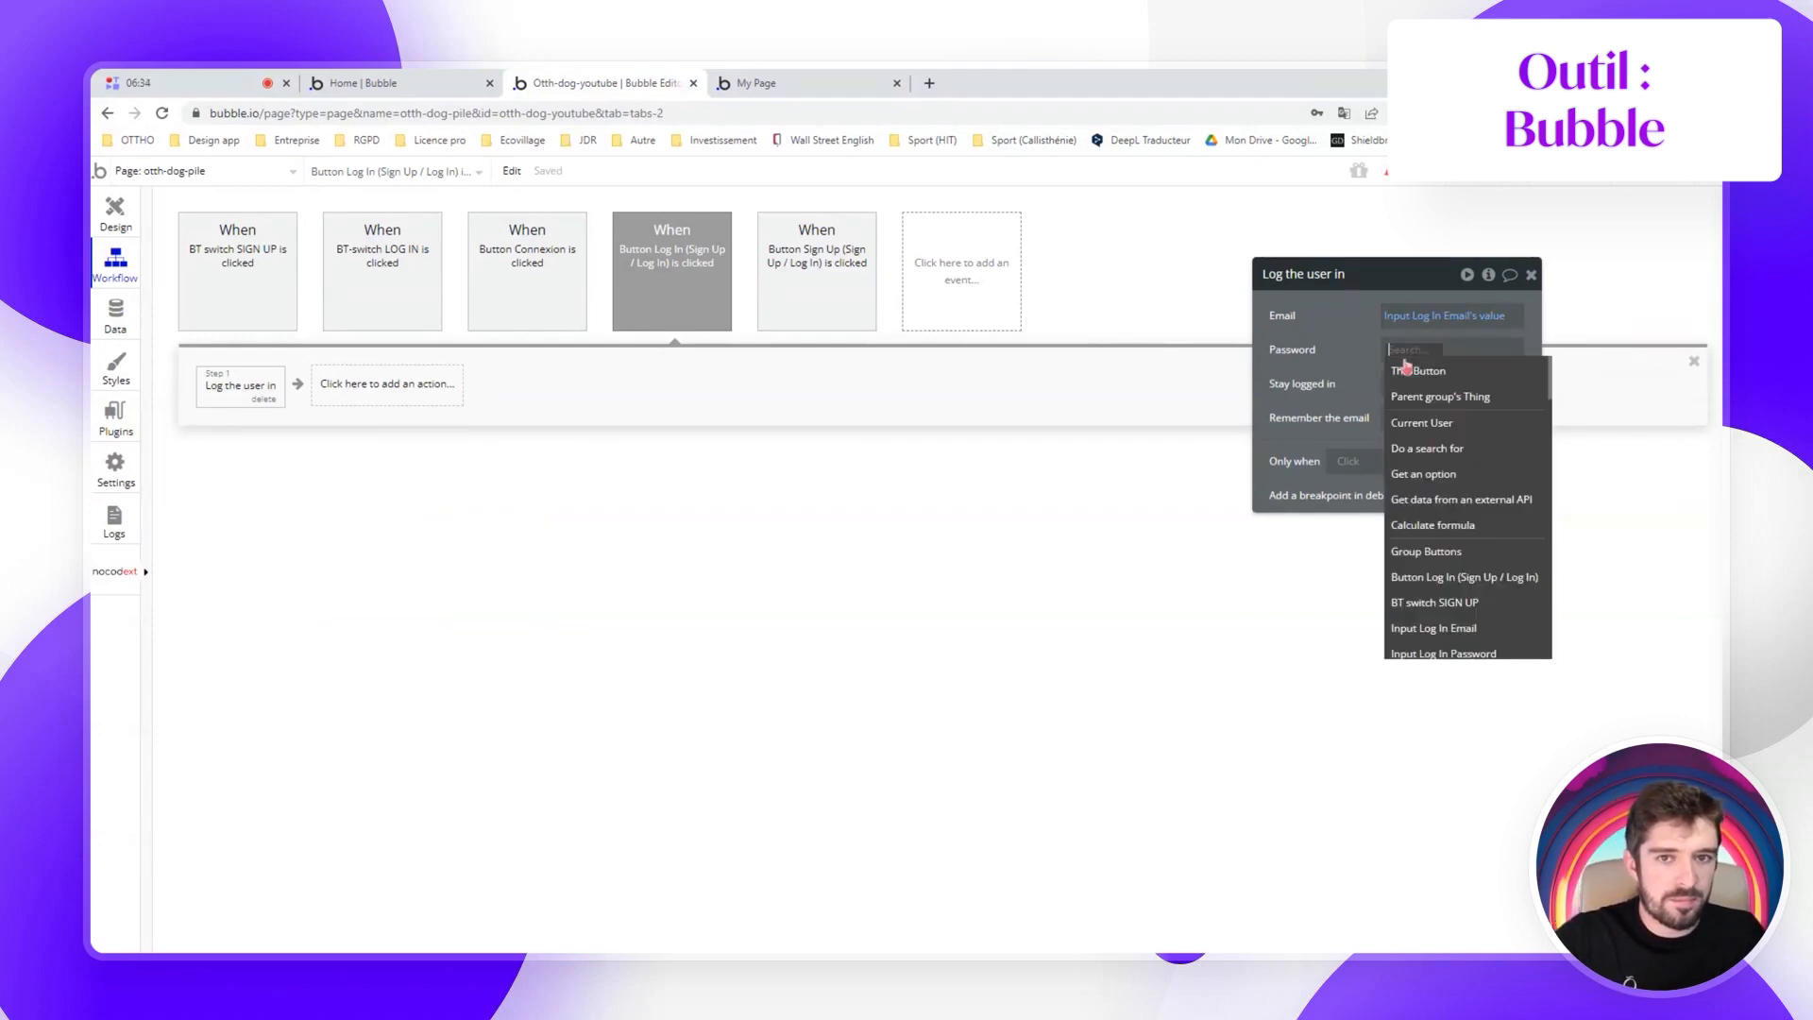
pyautogui.write('log')
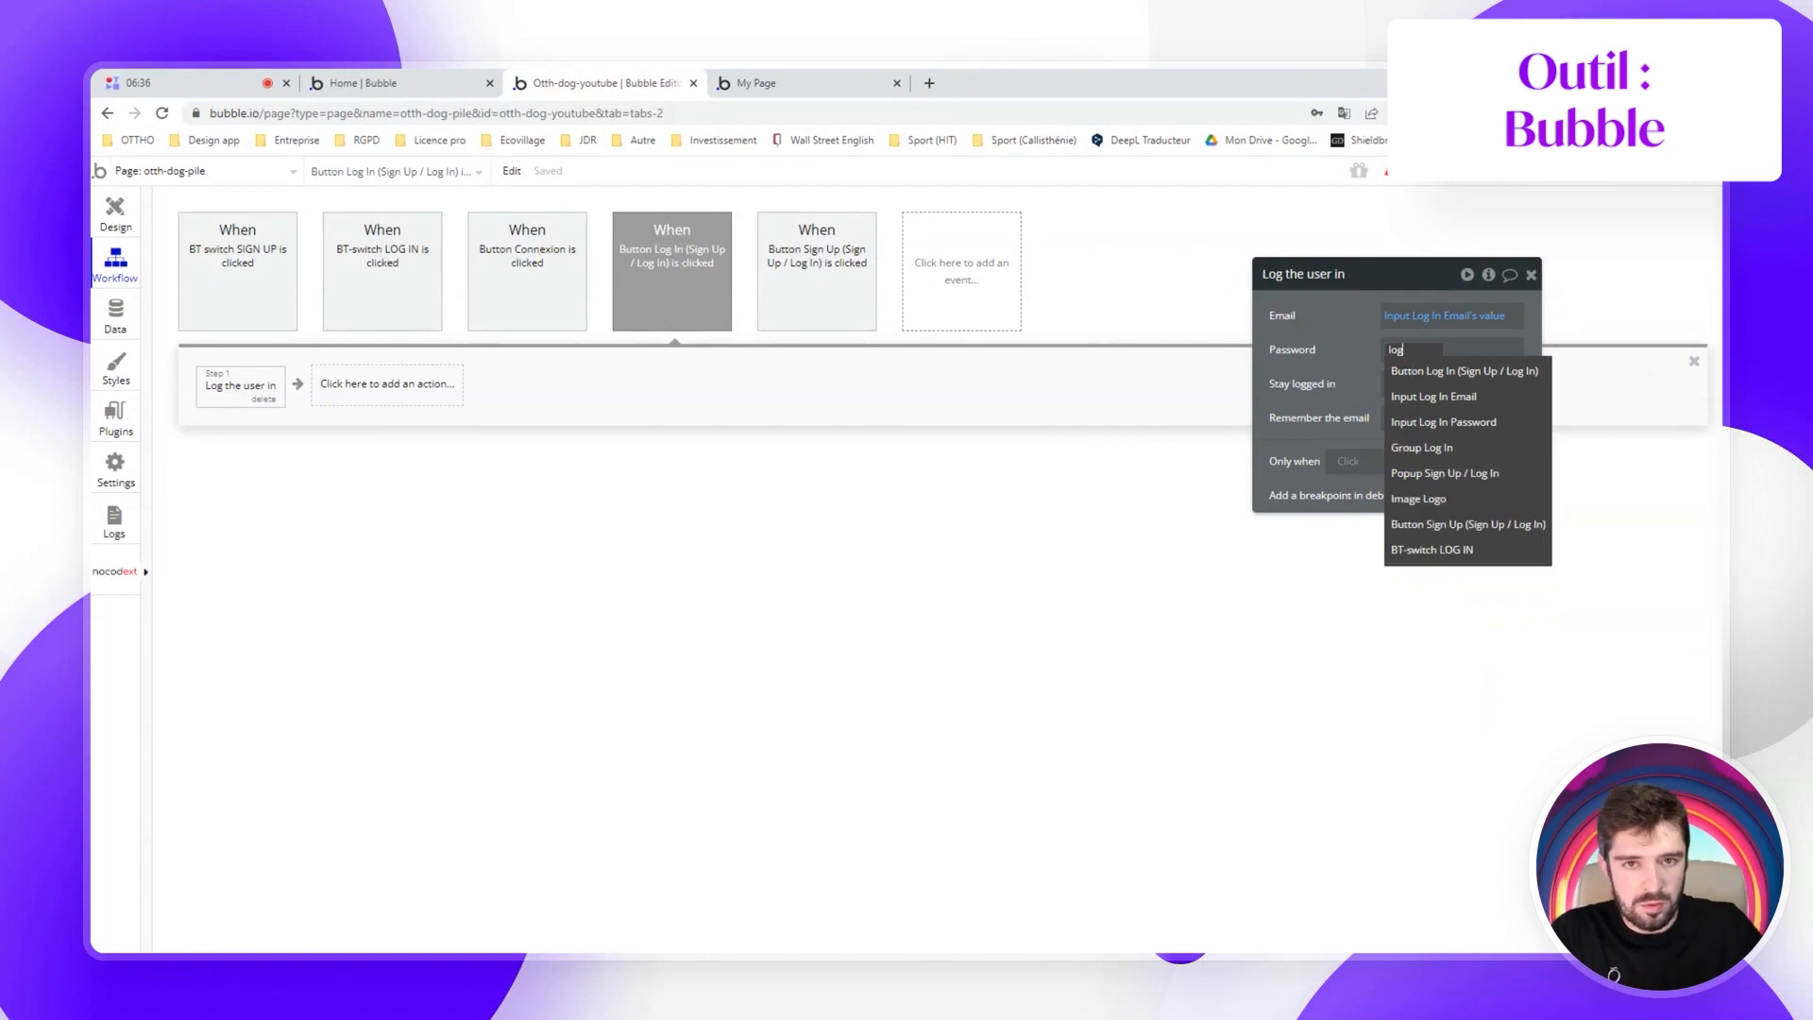
pyautogui.click(1464, 423)
pyautogui.click(1441, 387)
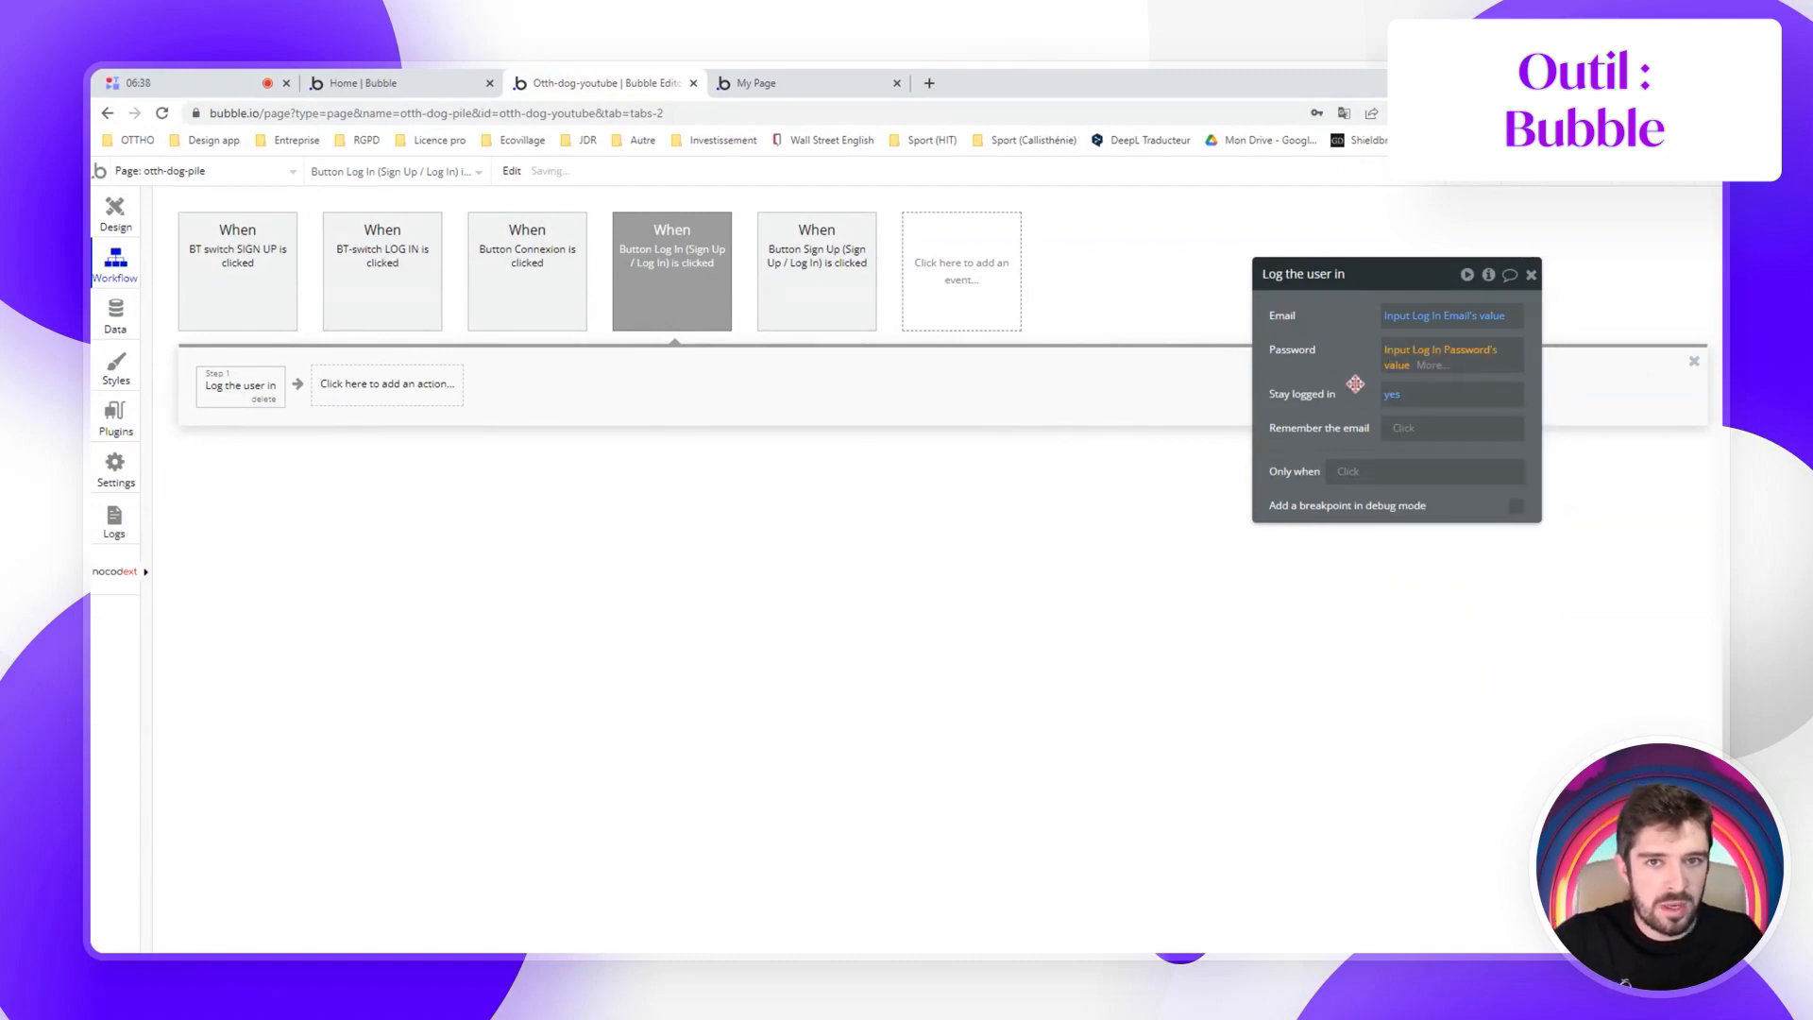
pyautogui.click(1531, 275)
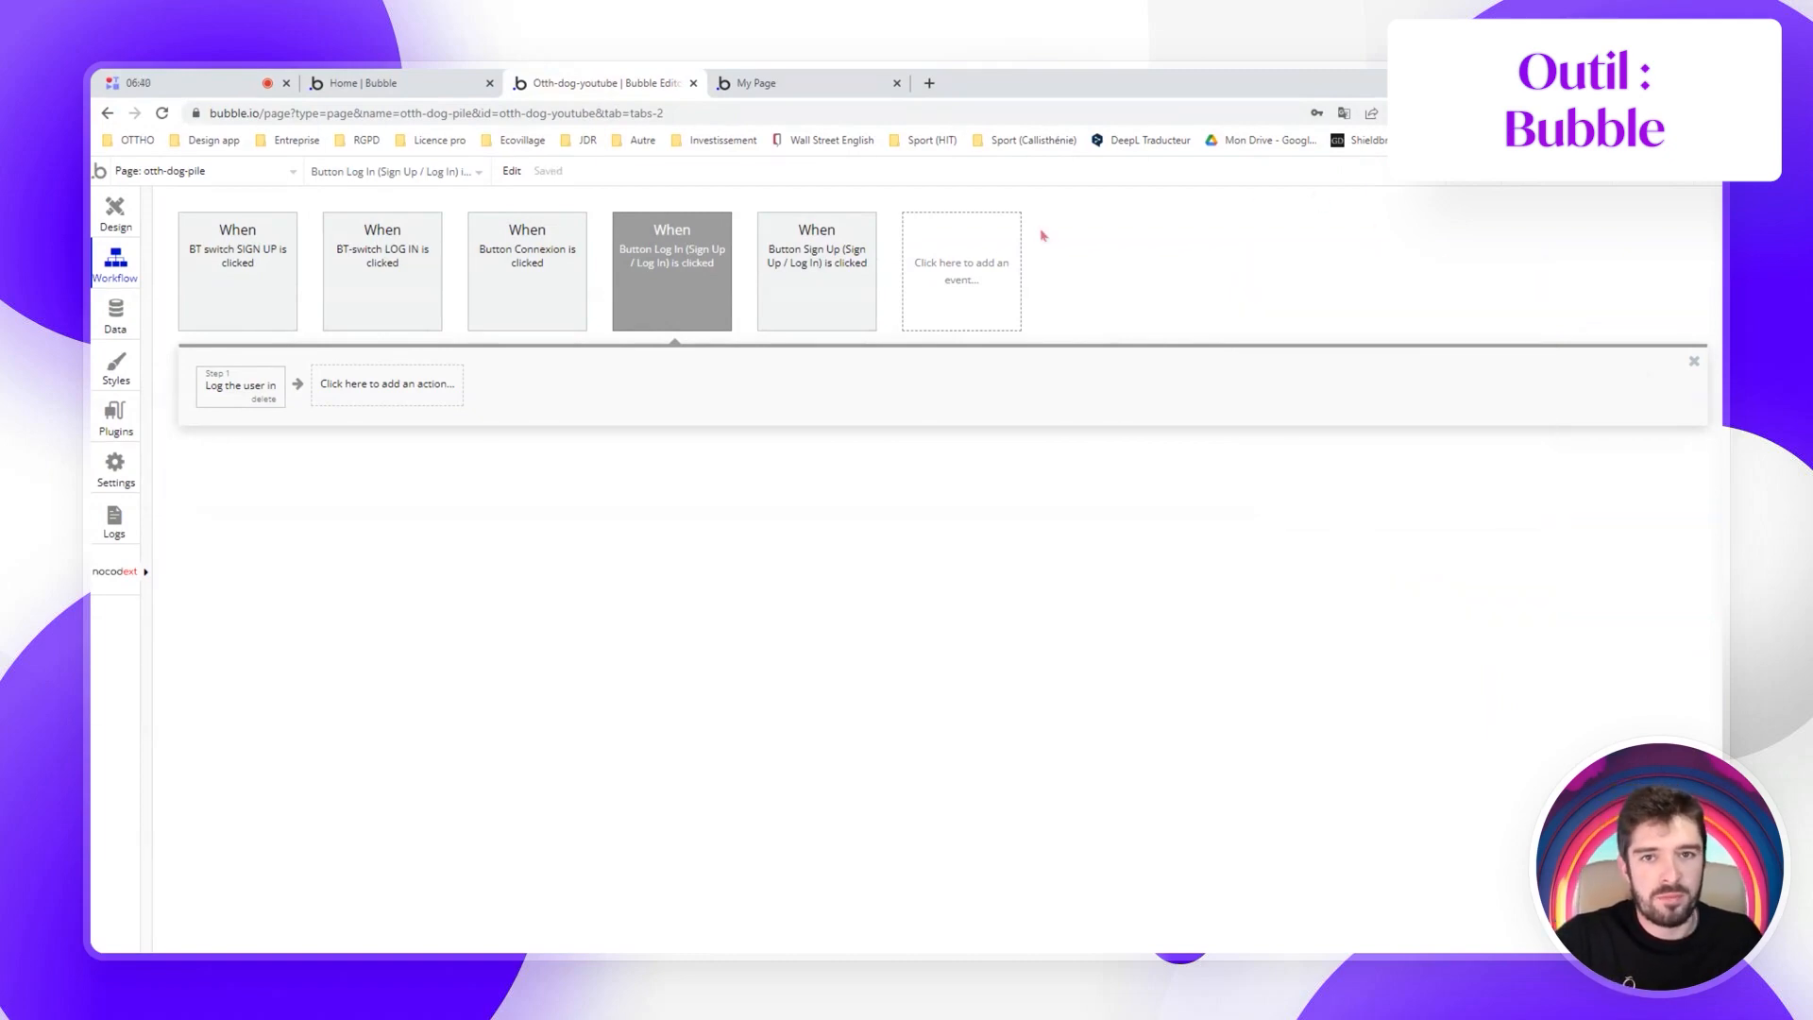
# Switch to the My Page preview of the app and open the Connexion popup with the Inscription form
pyautogui.click(817, 82)
pyautogui.click(783, 185)
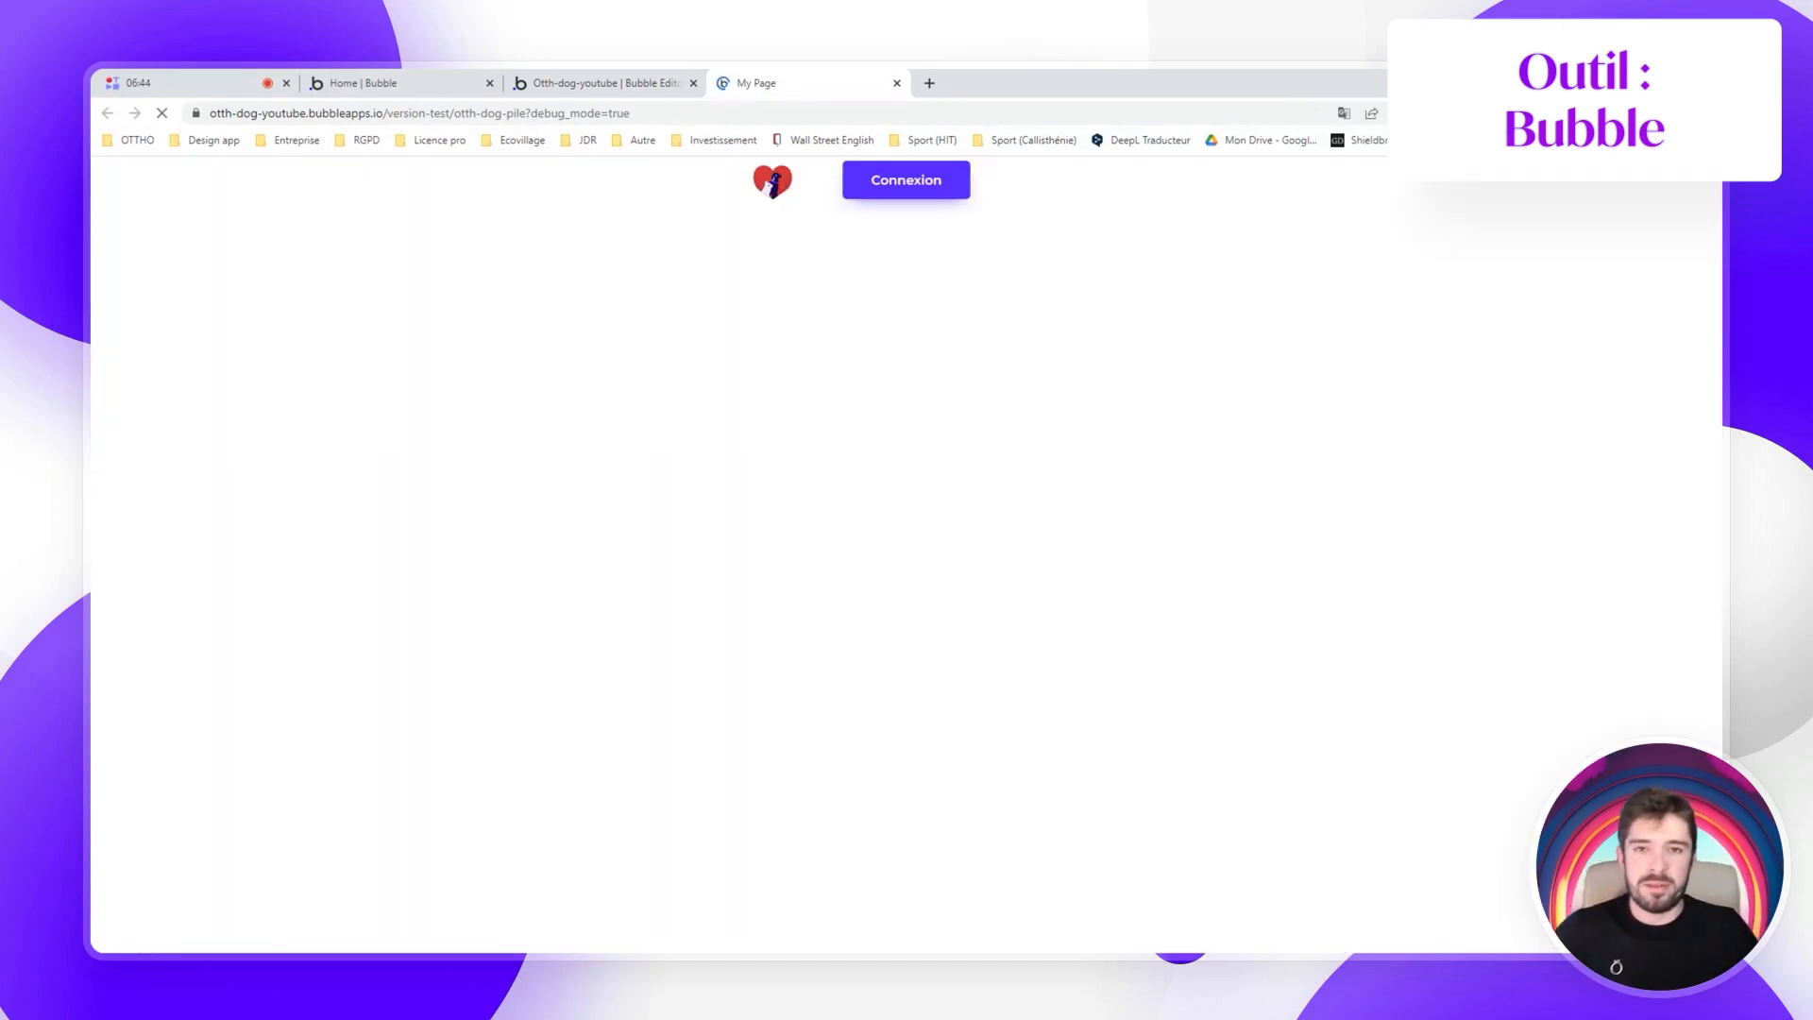
pyautogui.click(899, 186)
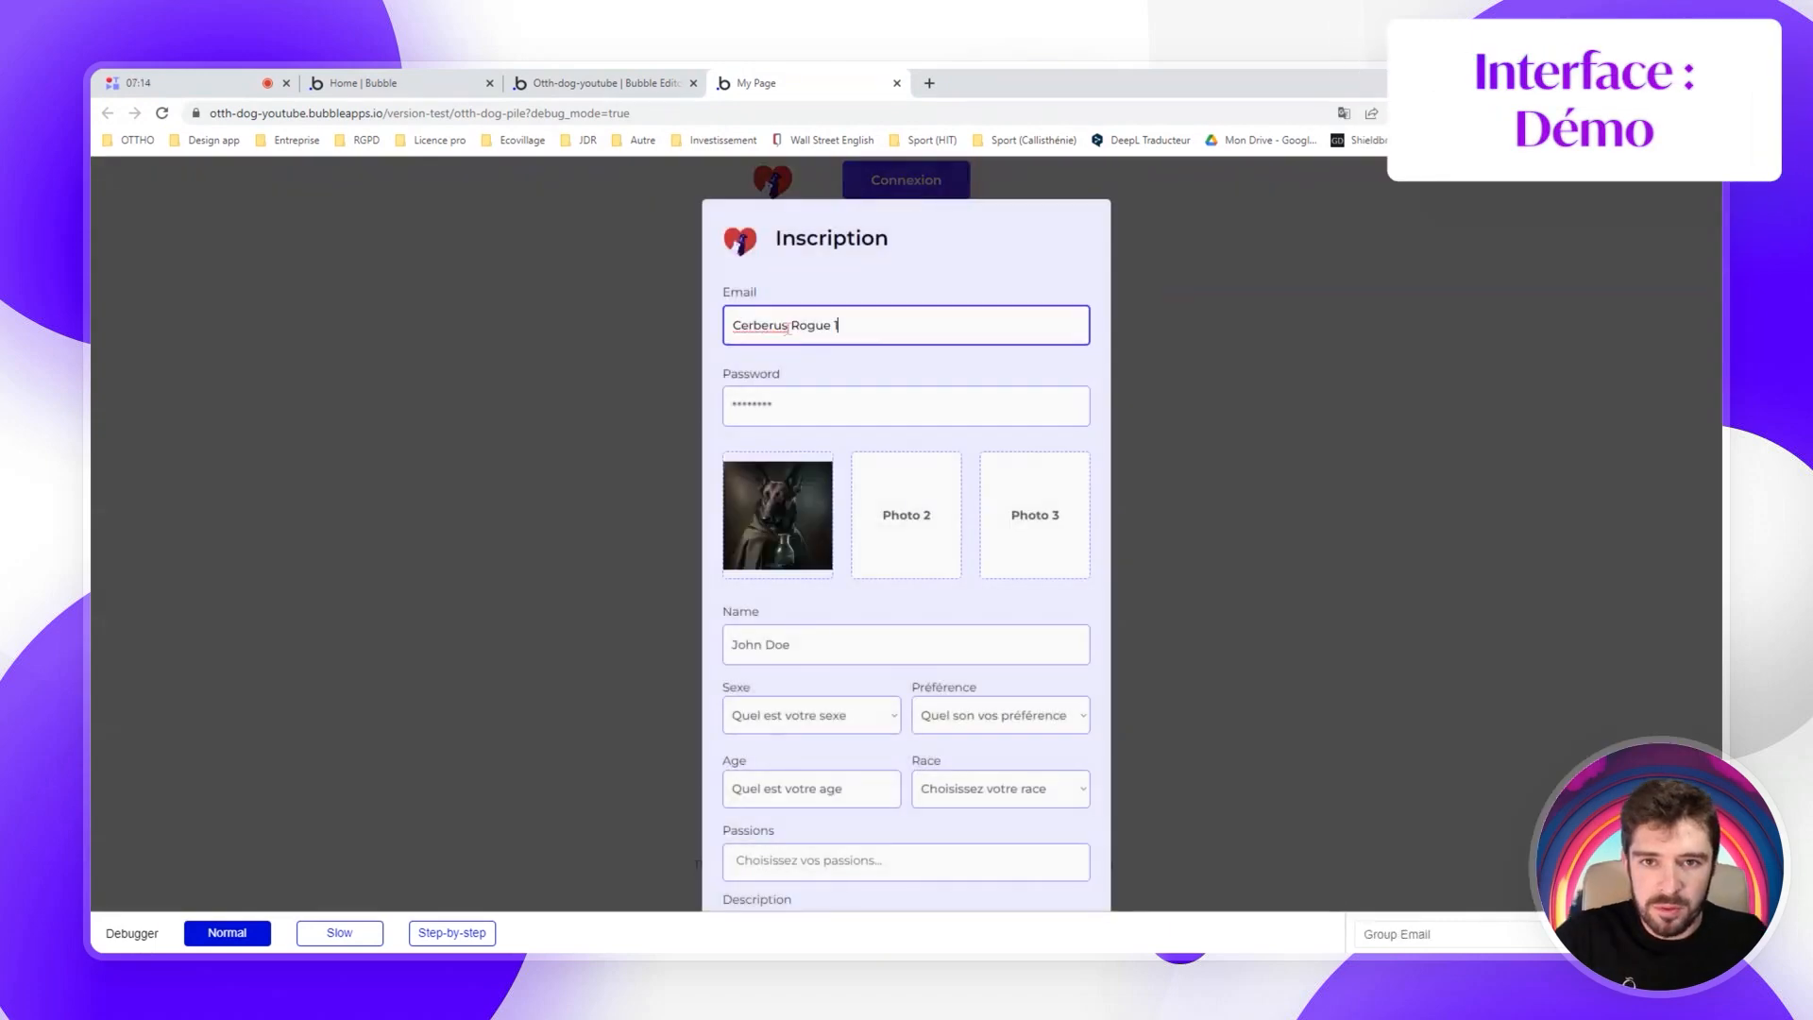
# Fill in the e-mail and account password in the Inscription form and upload dog pictures for Photo 2 and Photo 3
pyautogui.moveTo(787, 327); pyautogui.dragTo(879, 331)
pyautogui.write('@dof.com')
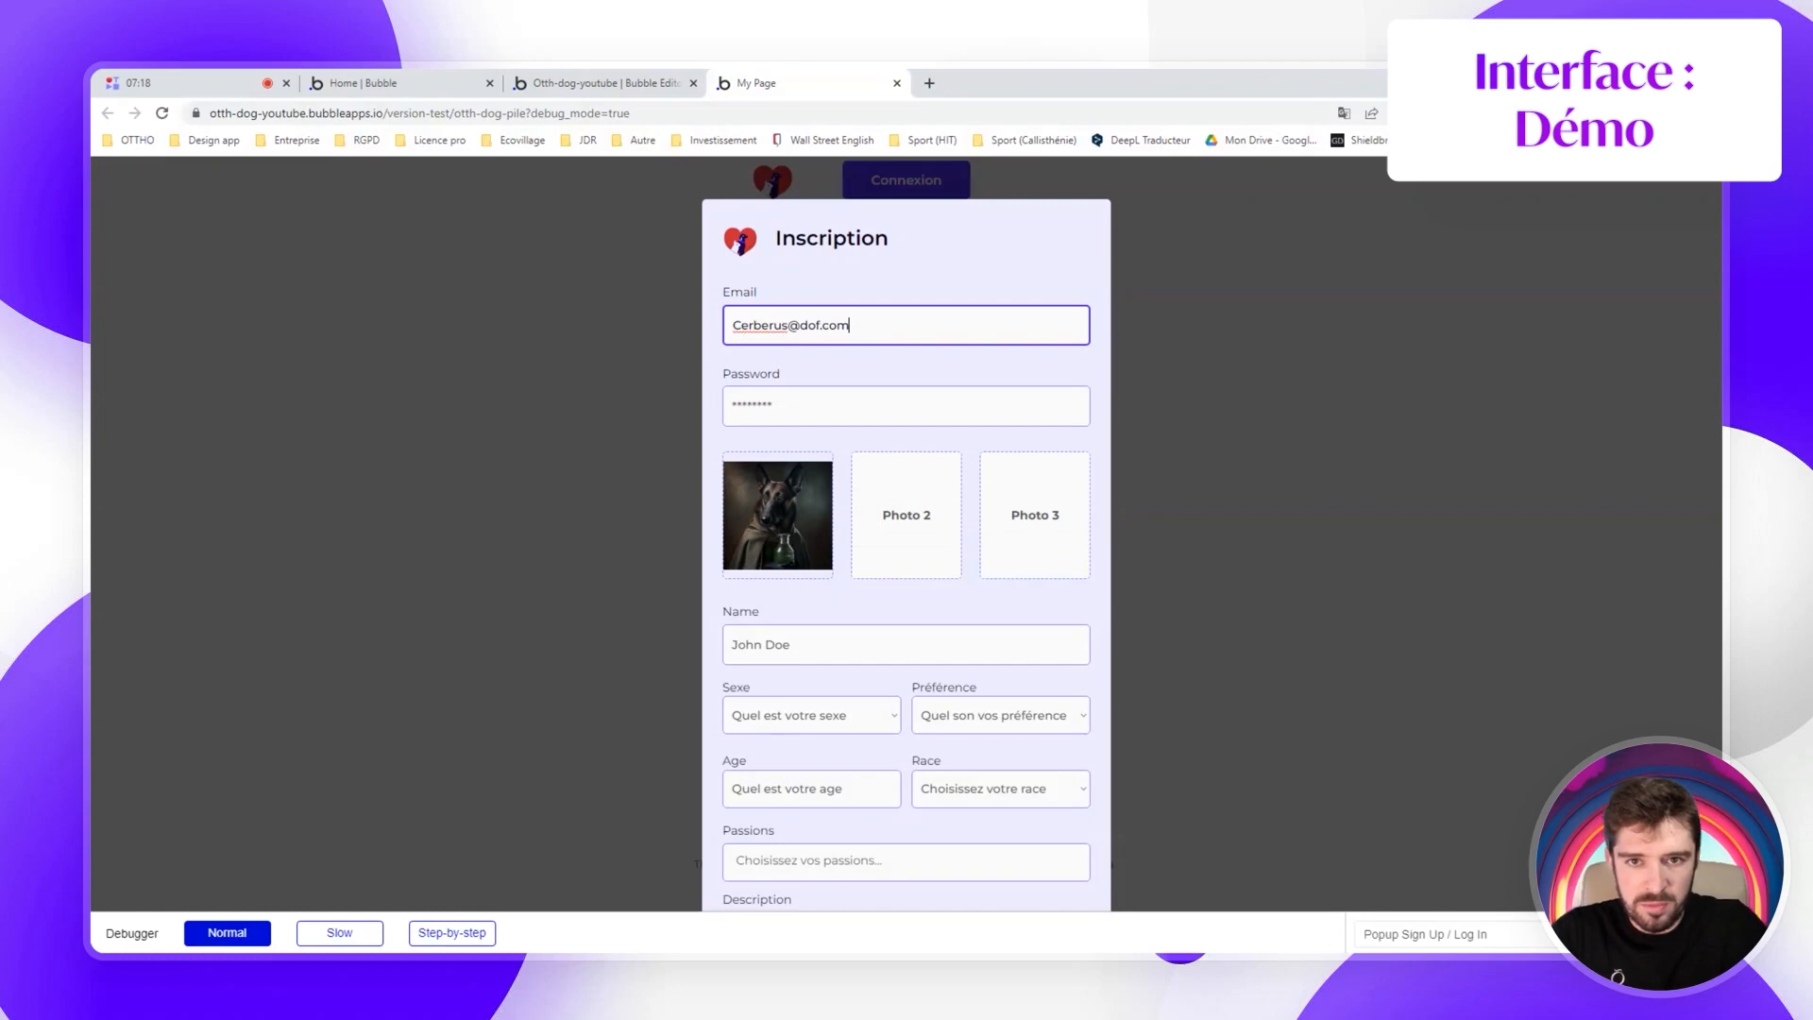
pyautogui.click(834, 401)
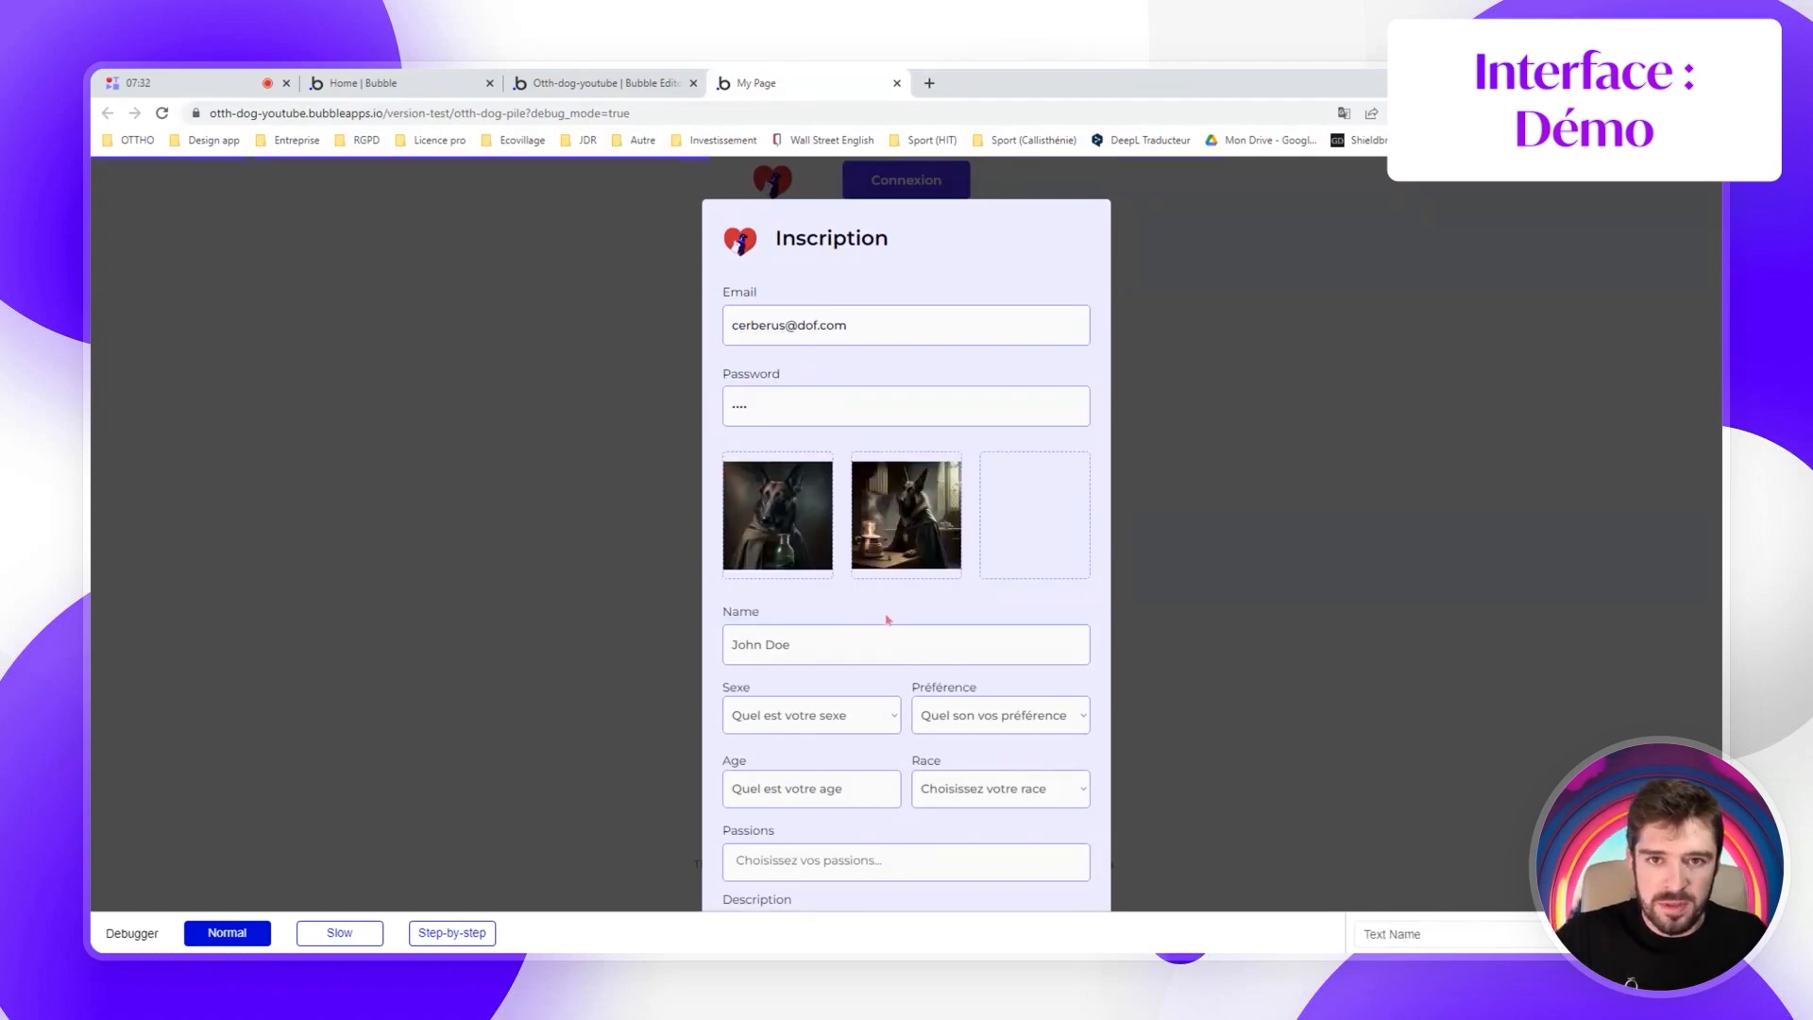
# Enter the dog's full name in the Name field of the Inscription form
pyautogui.scroll(-1, 850, 605)
pyautogui.click(815, 530)
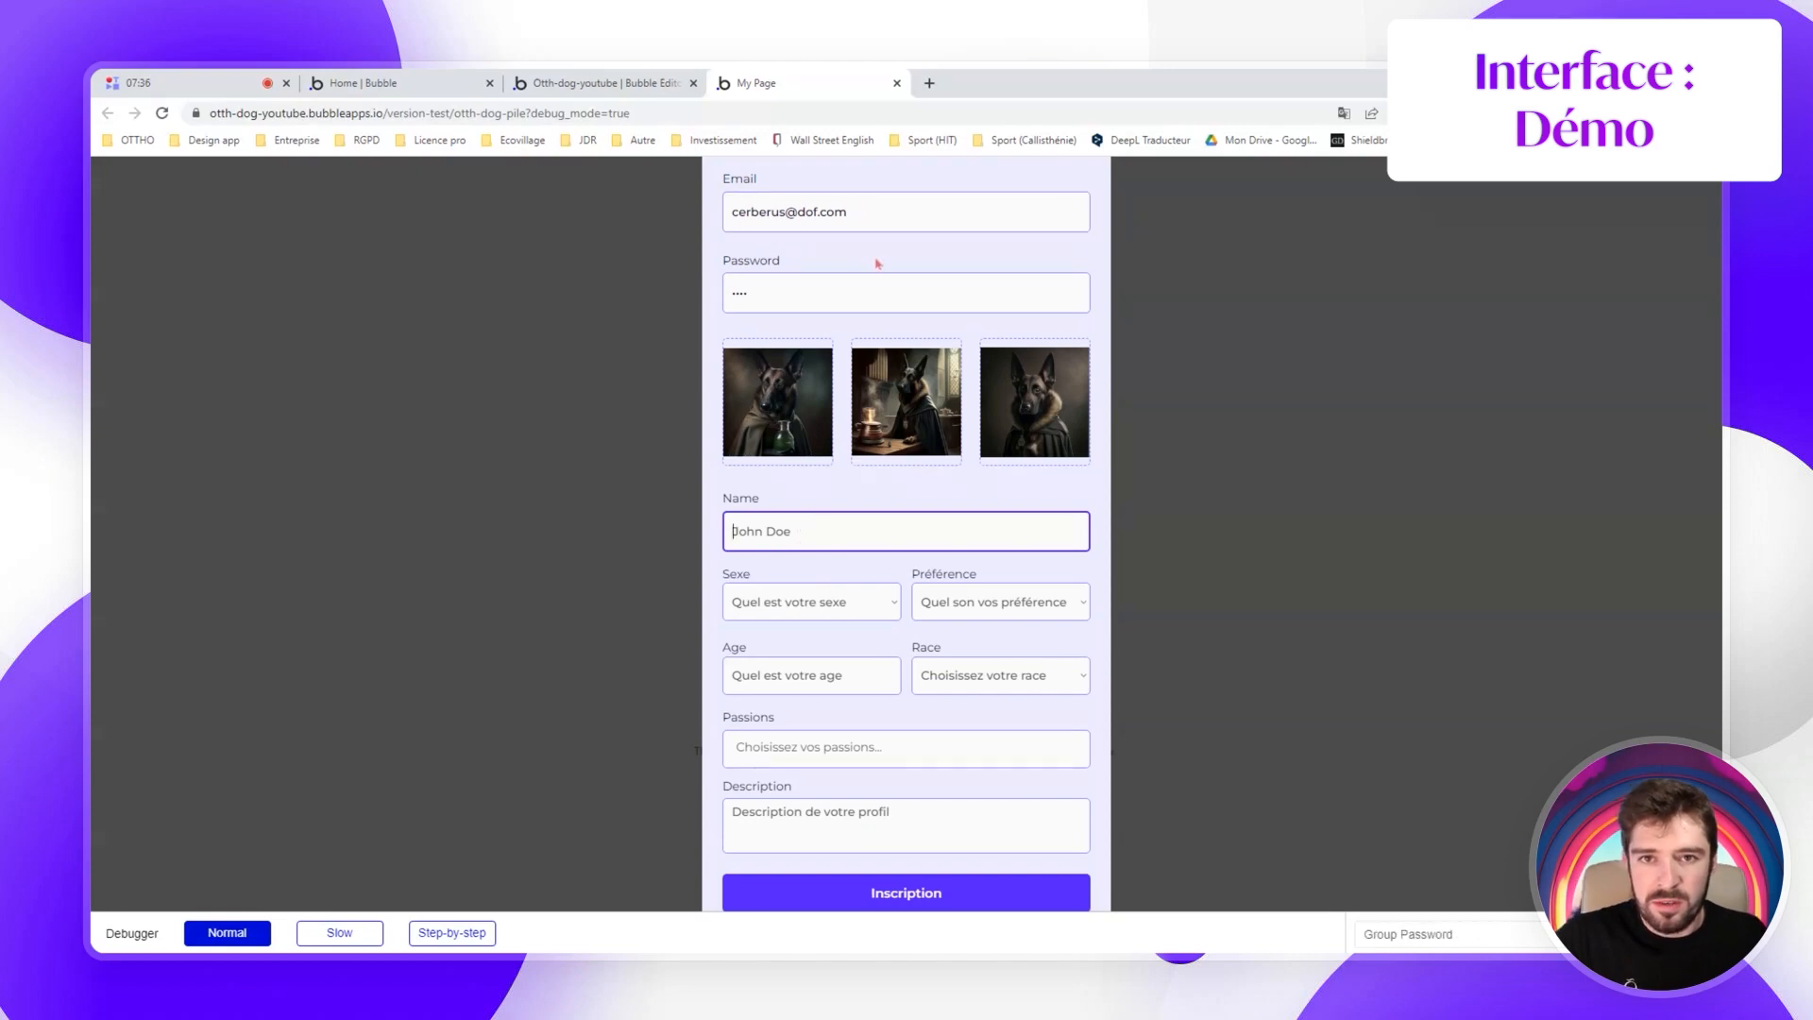
pyautogui.write('Cerberus Rogue 1')
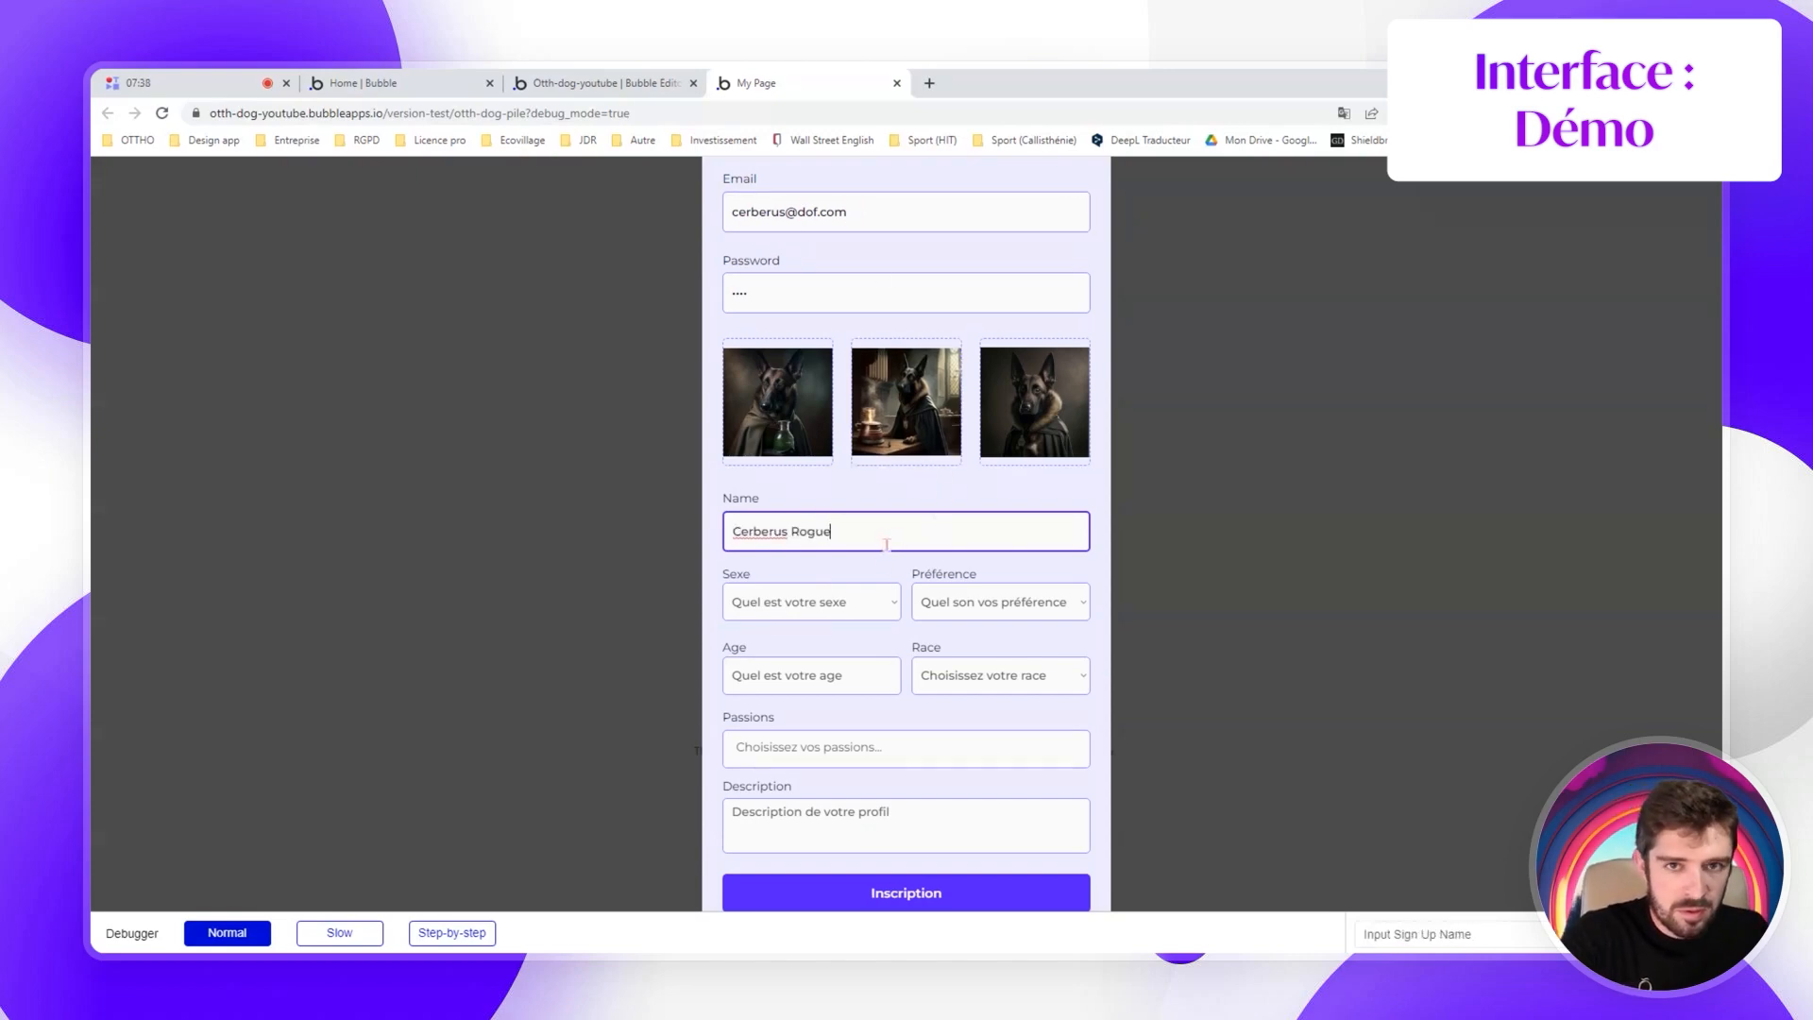
# Complete the profile's details with sex Male, preference Femelle, age 10 and breed Berger malinois
pyautogui.click(828, 602)
pyautogui.click(802, 635)
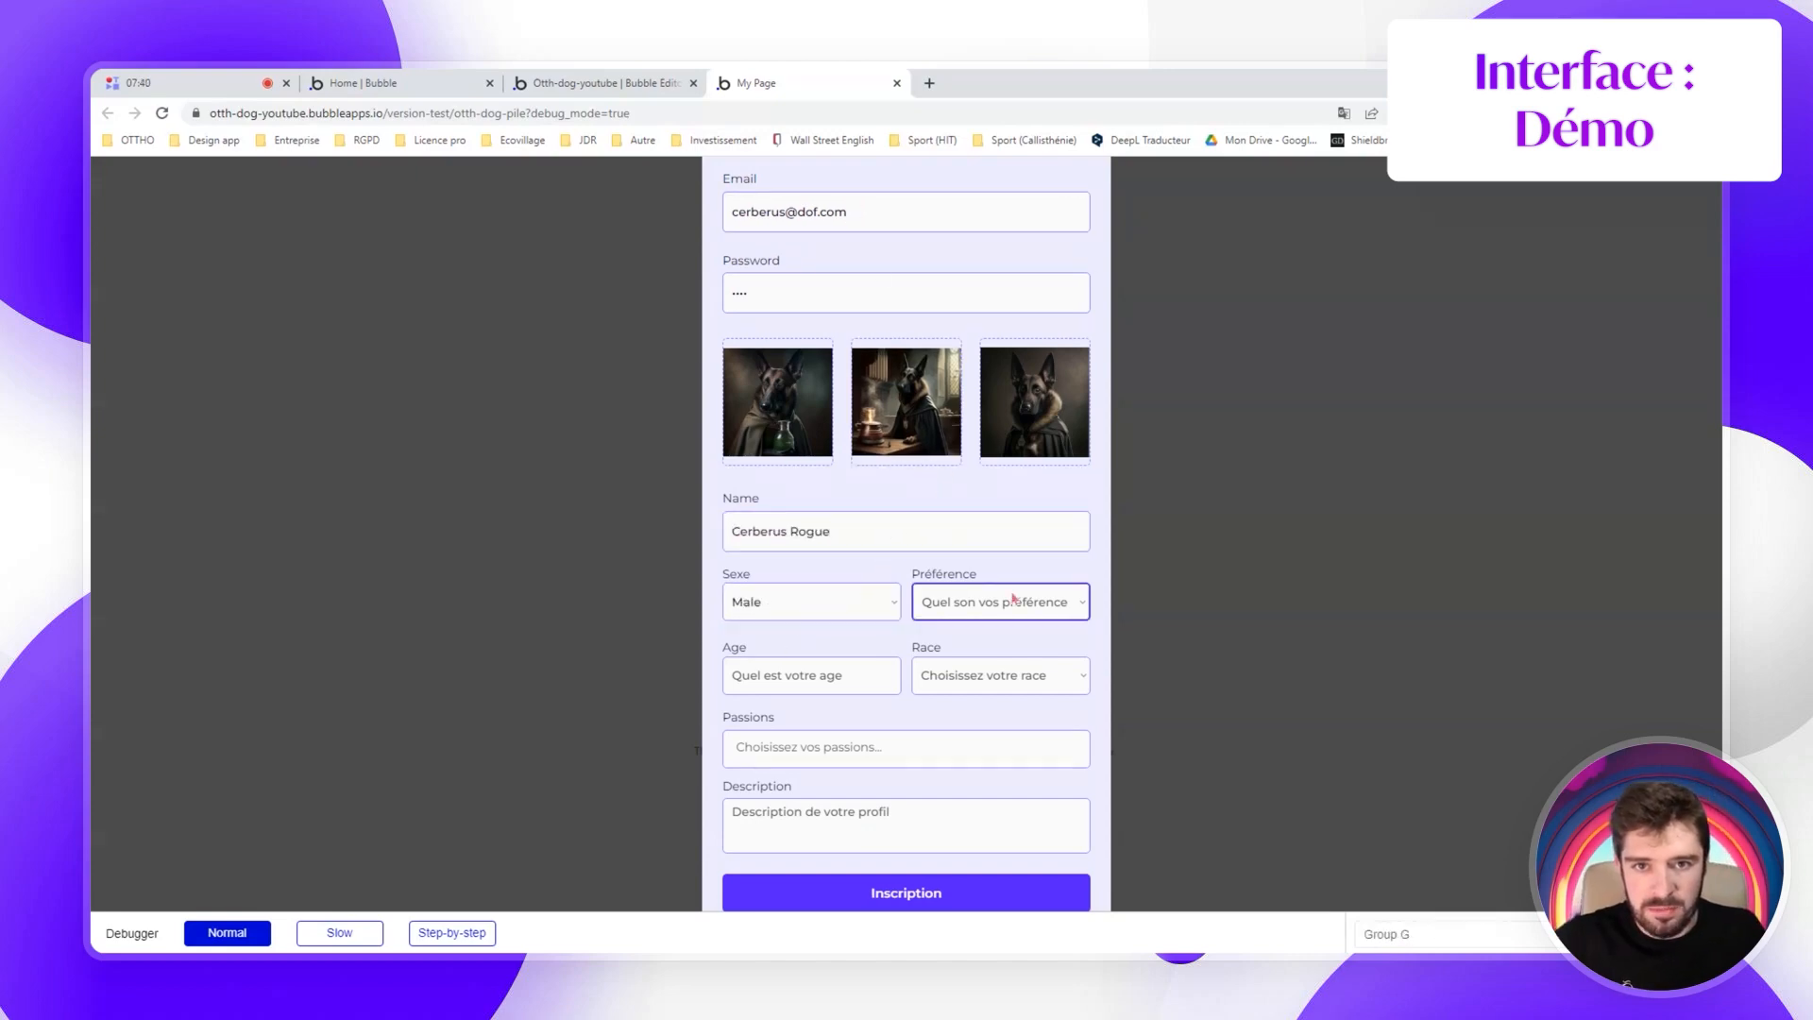
pyautogui.click(1002, 630)
pyautogui.click(779, 676)
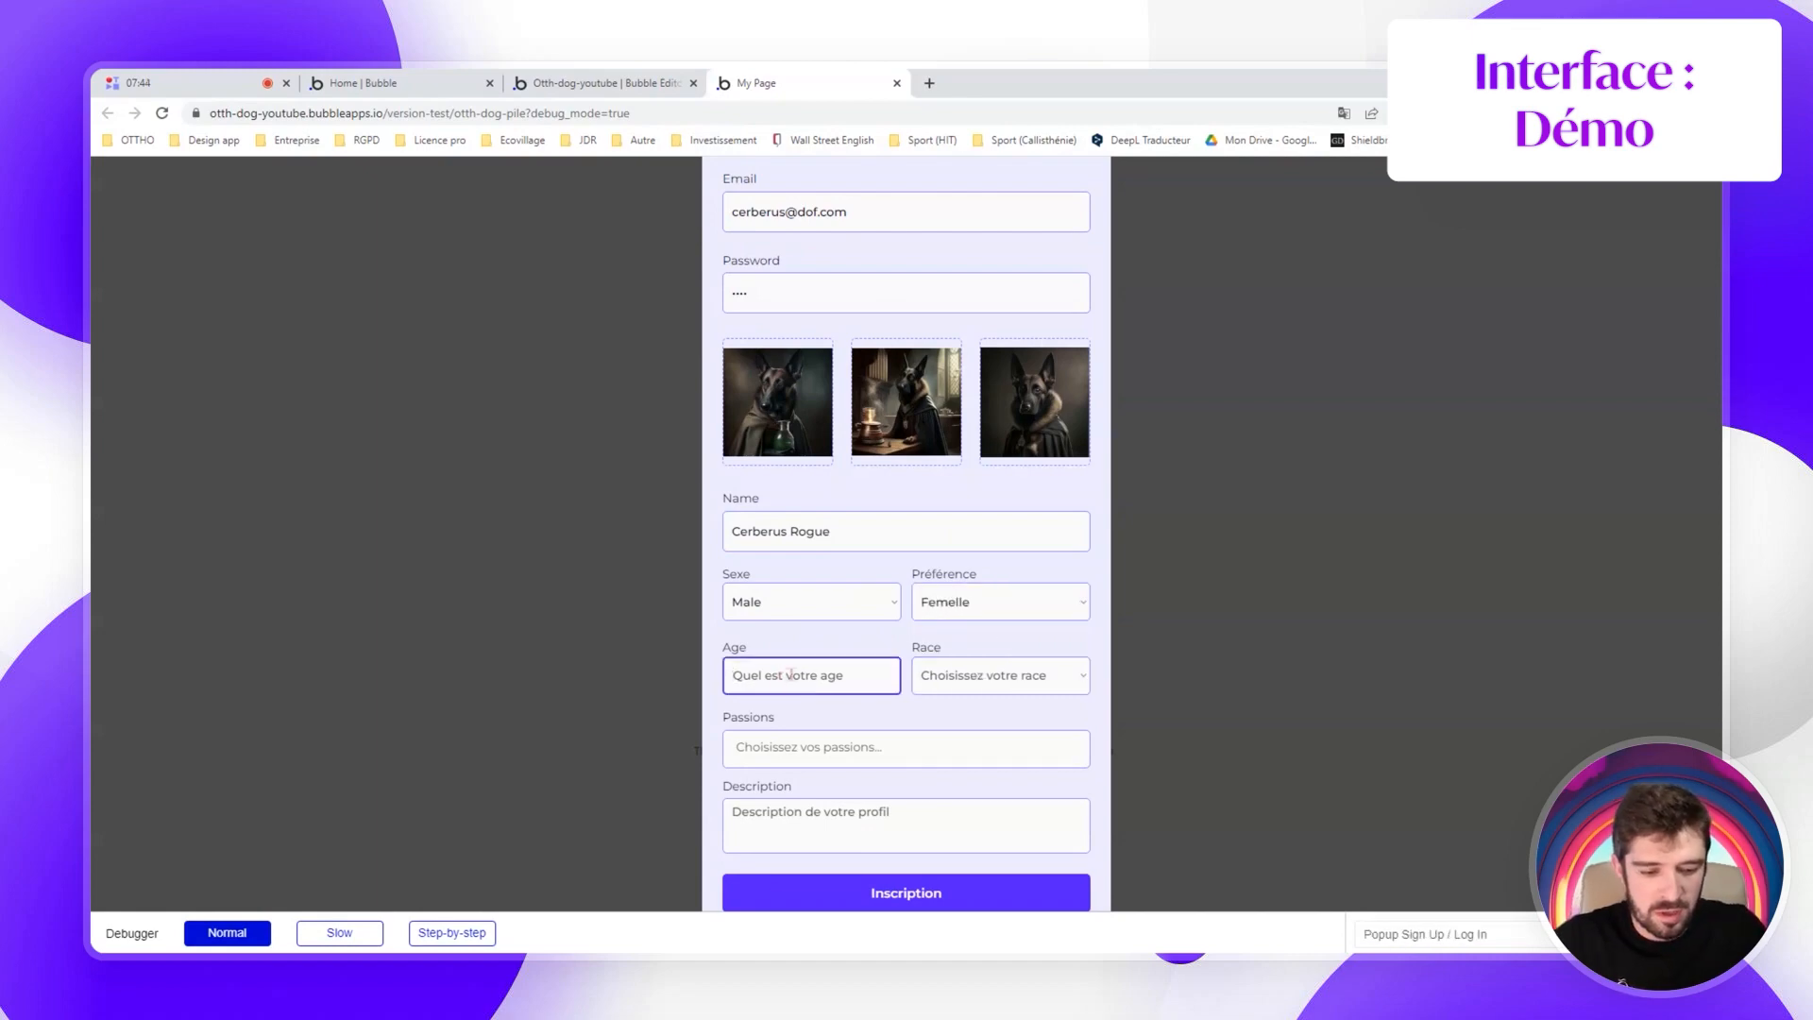
pyautogui.write('10')
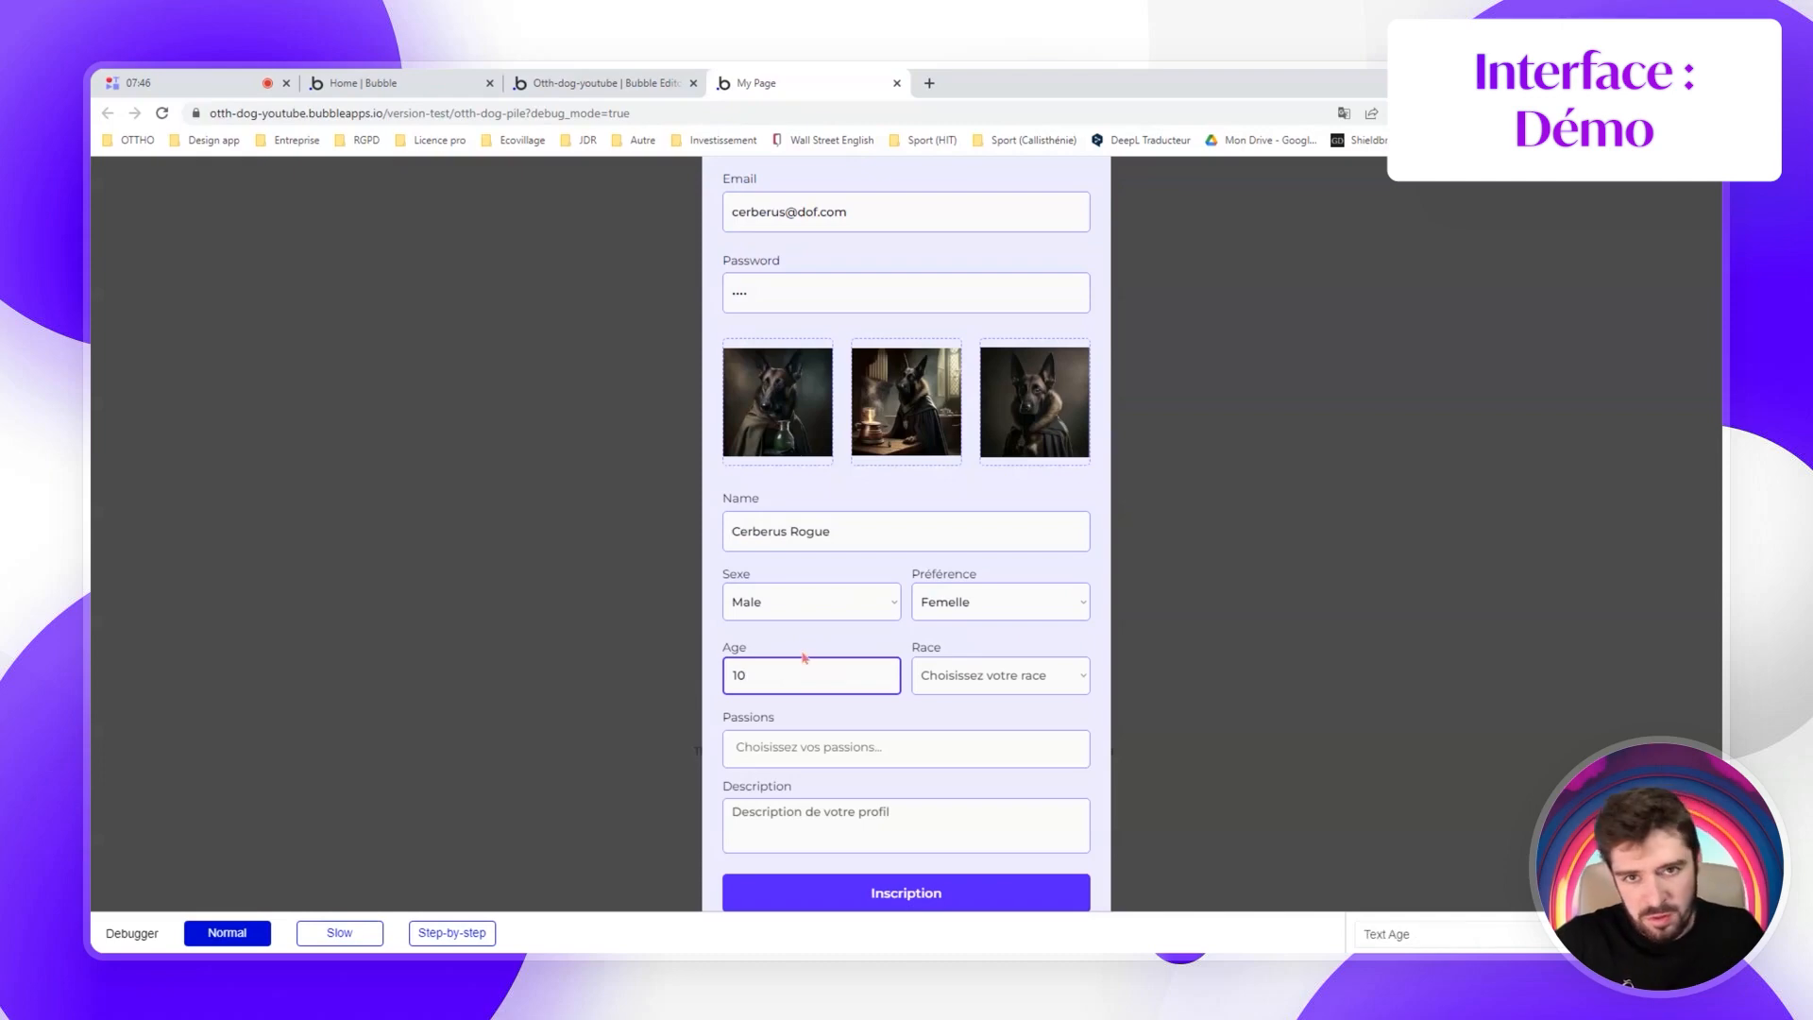
pyautogui.click(985, 680)
pyautogui.click(1004, 850)
# Add the passions Concourir, Balader, Voyager and Manger to the sign-up profile
pyautogui.scroll(-1, 850, 718)
pyautogui.click(788, 694)
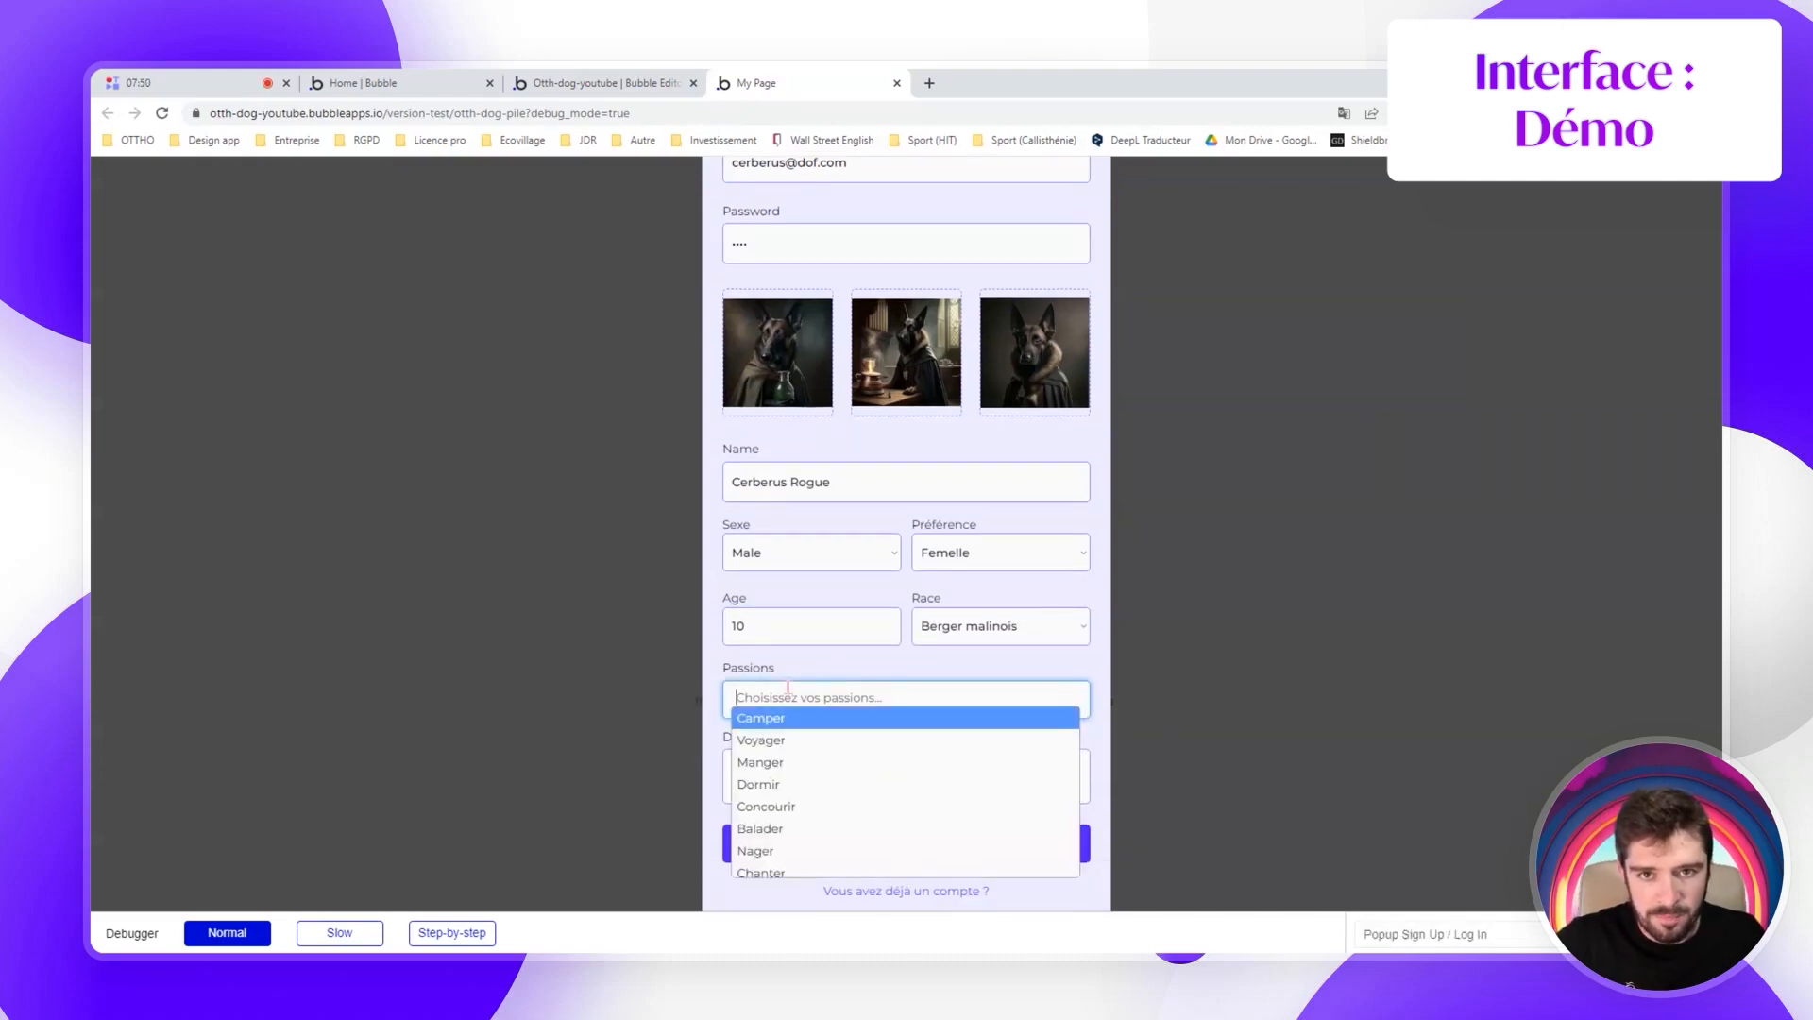
pyautogui.click(810, 808)
pyautogui.click(827, 704)
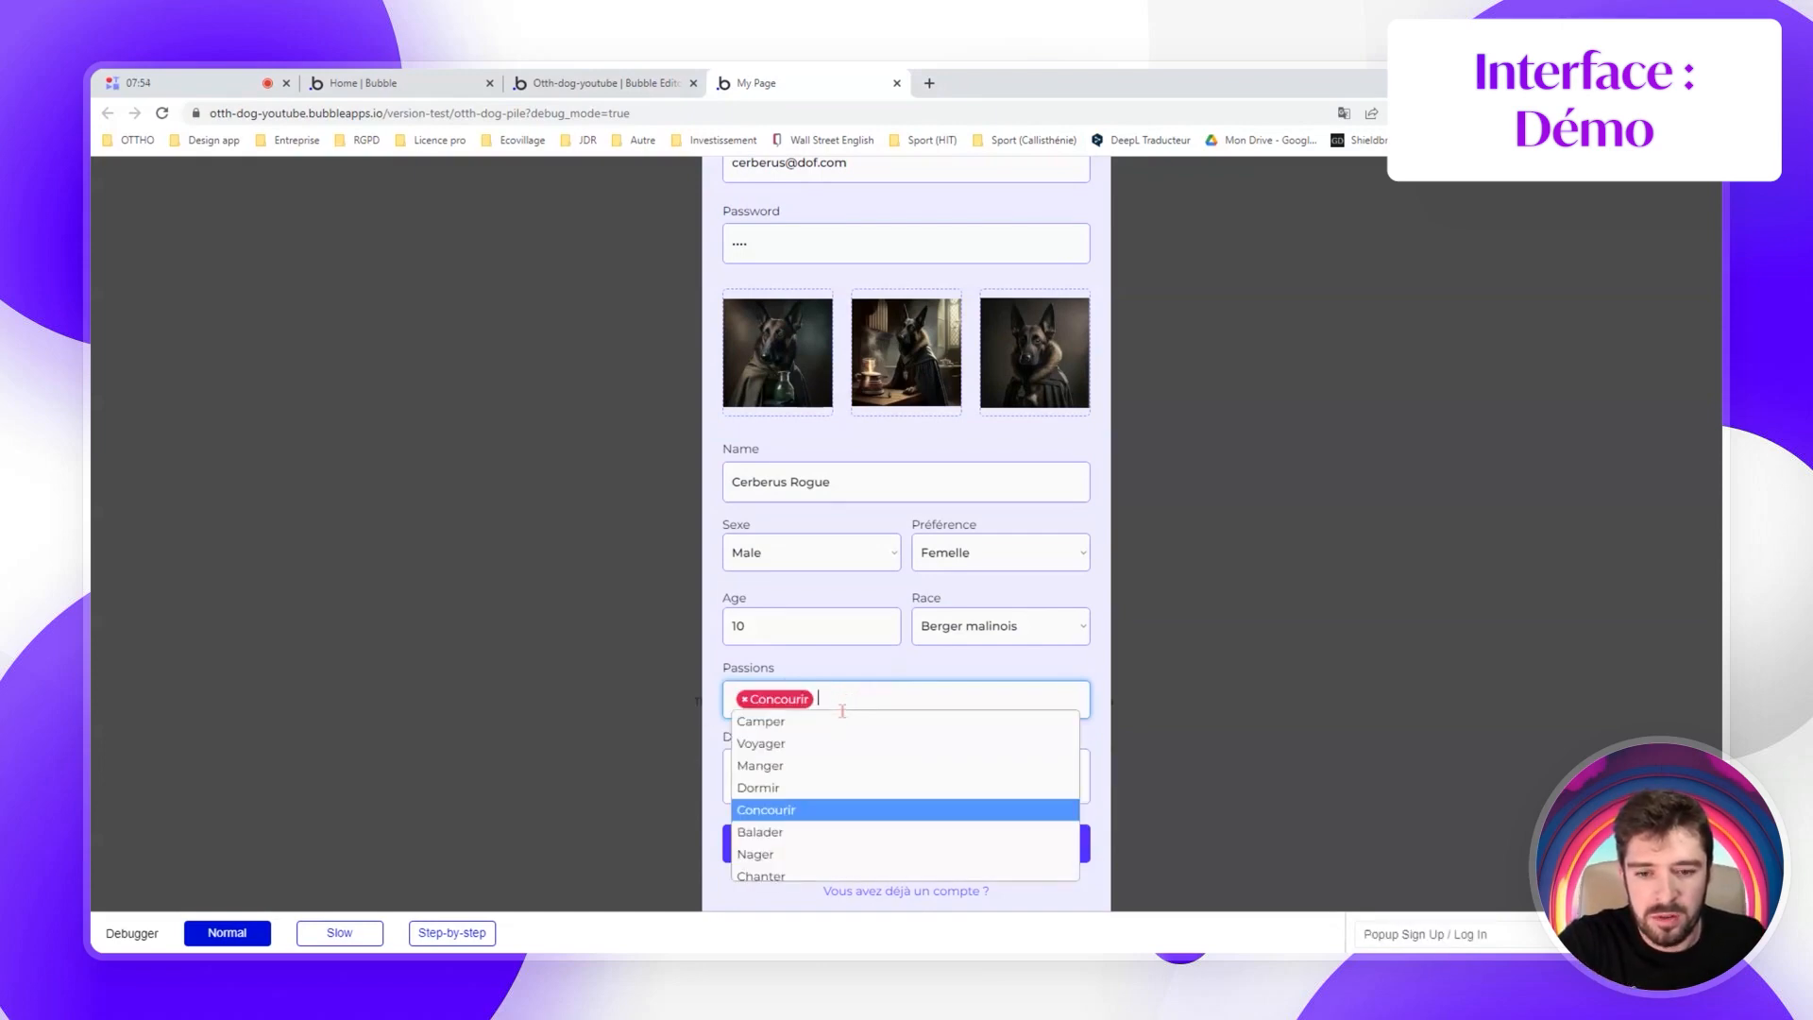
pyautogui.click(804, 835)
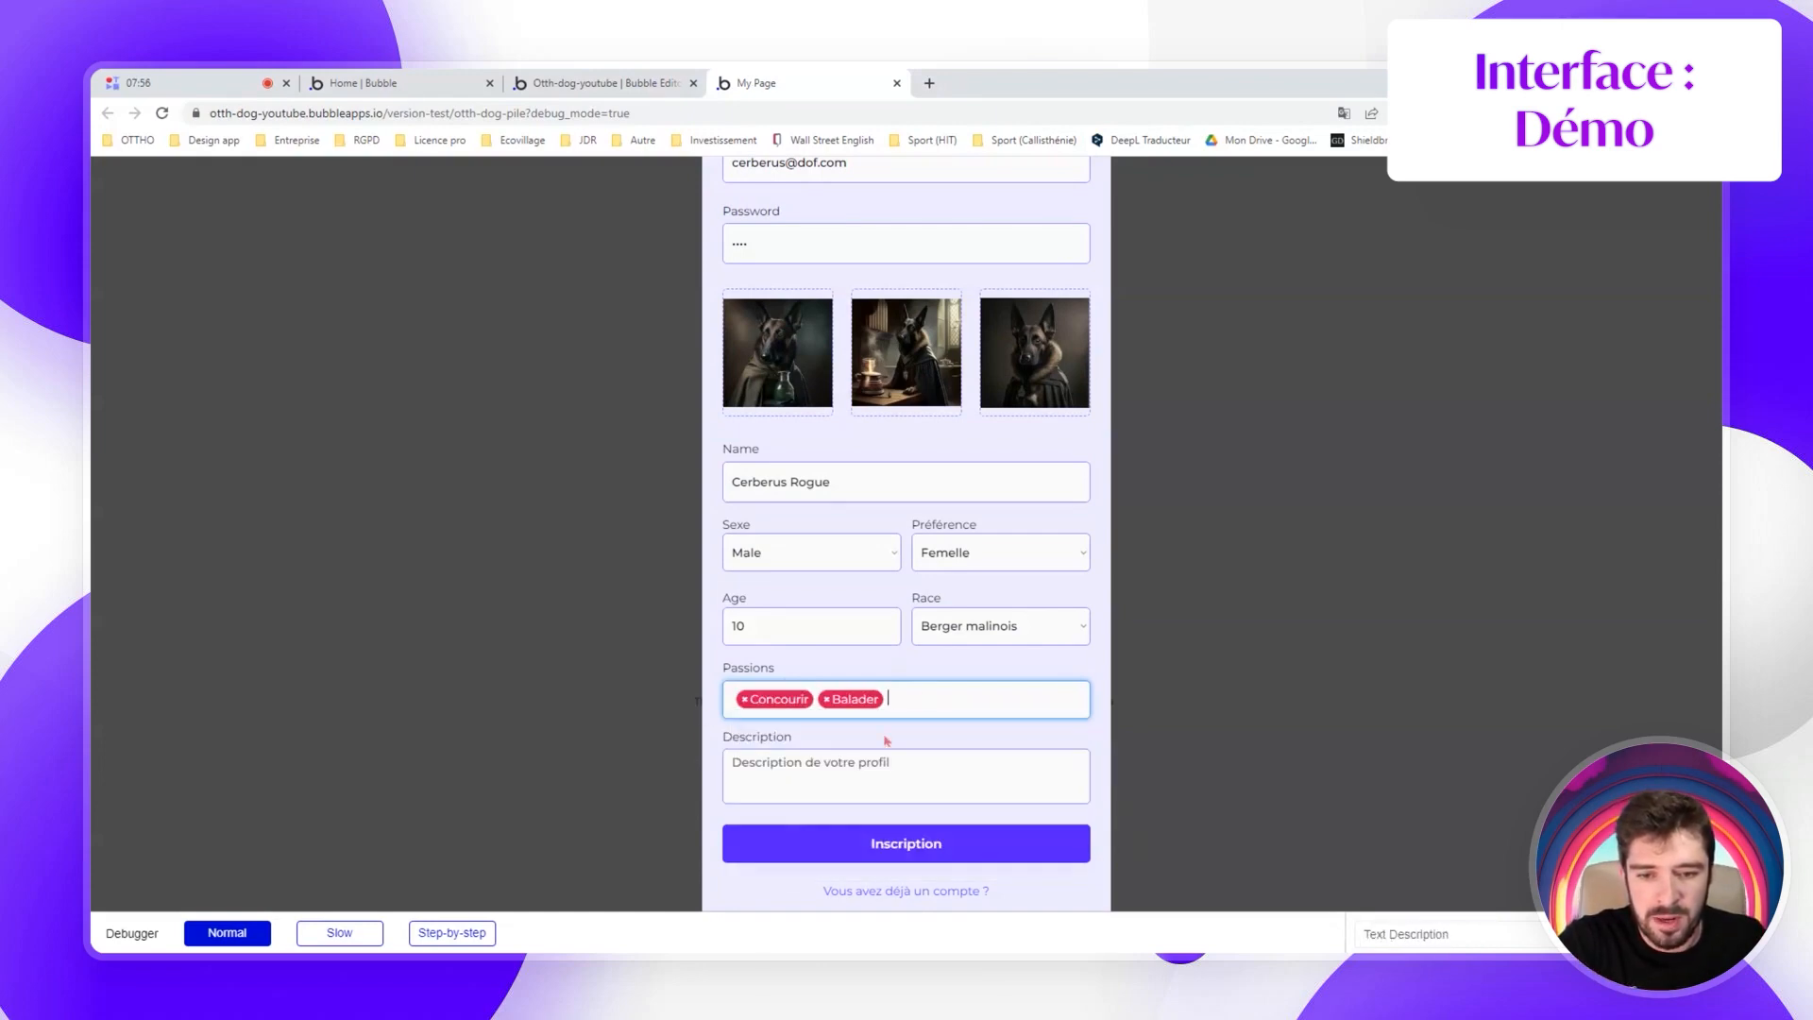
pyautogui.click(939, 699)
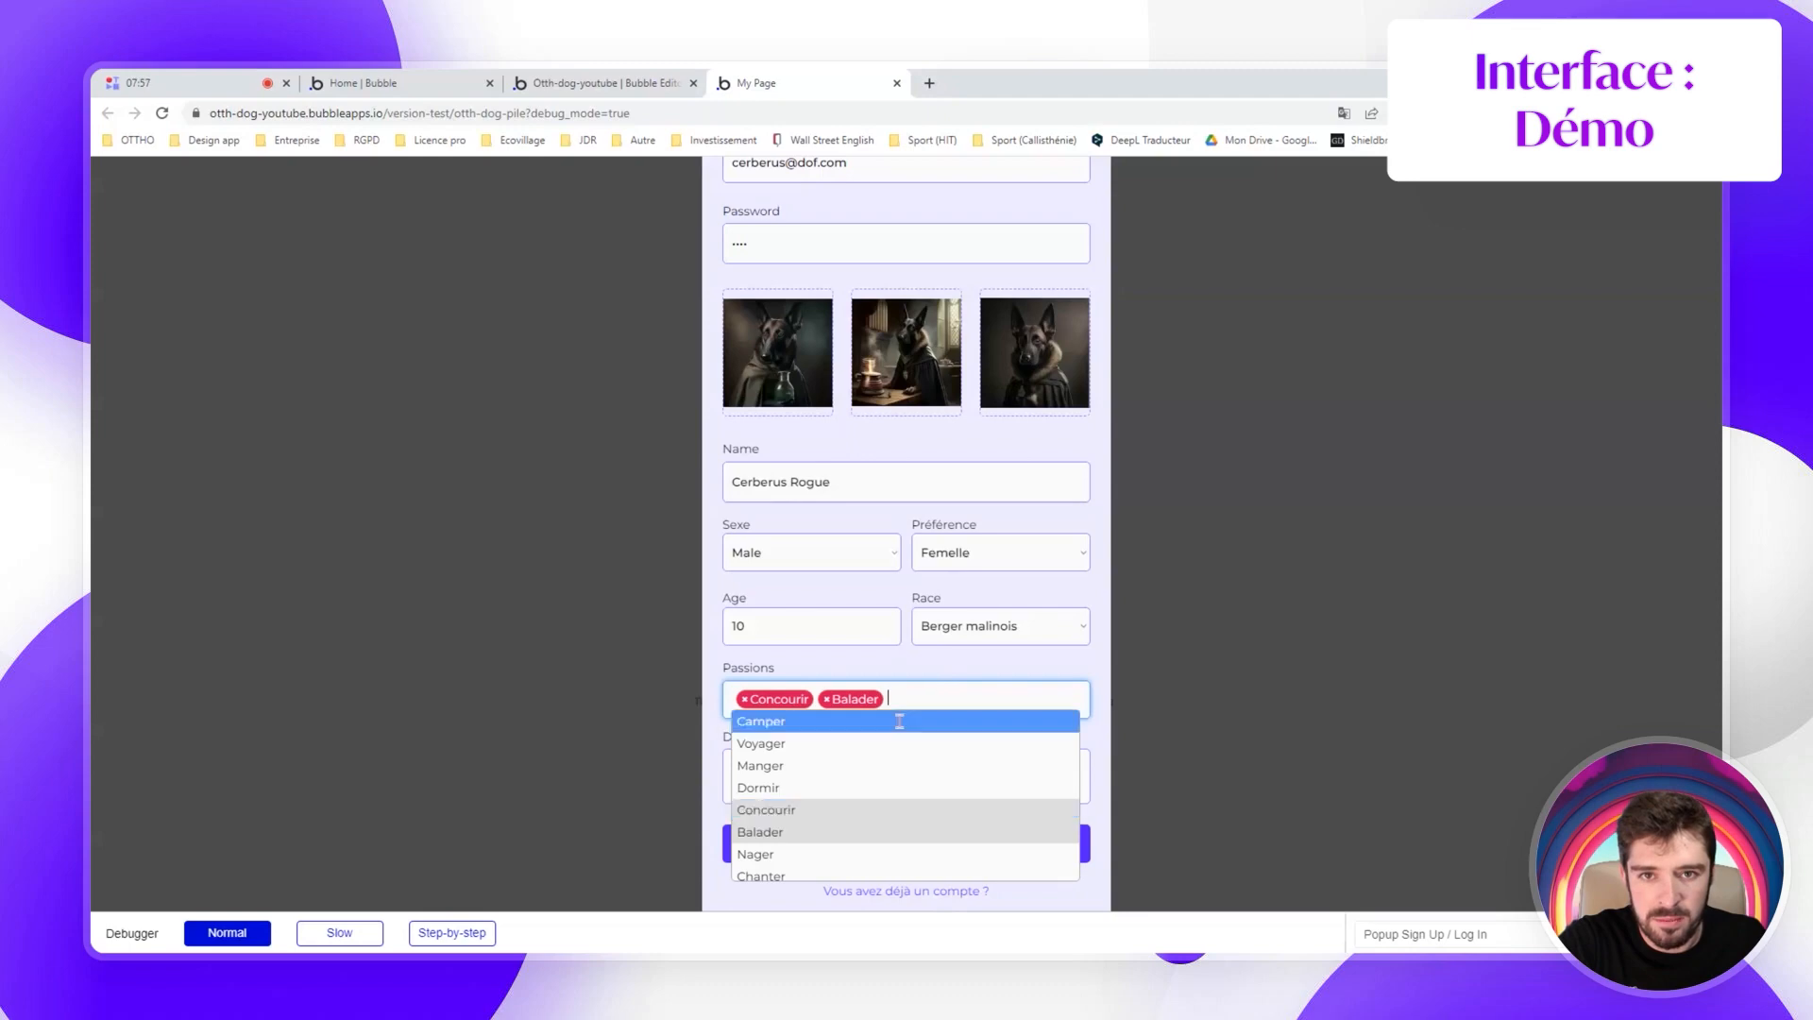
pyautogui.click(800, 746)
pyautogui.click(1006, 707)
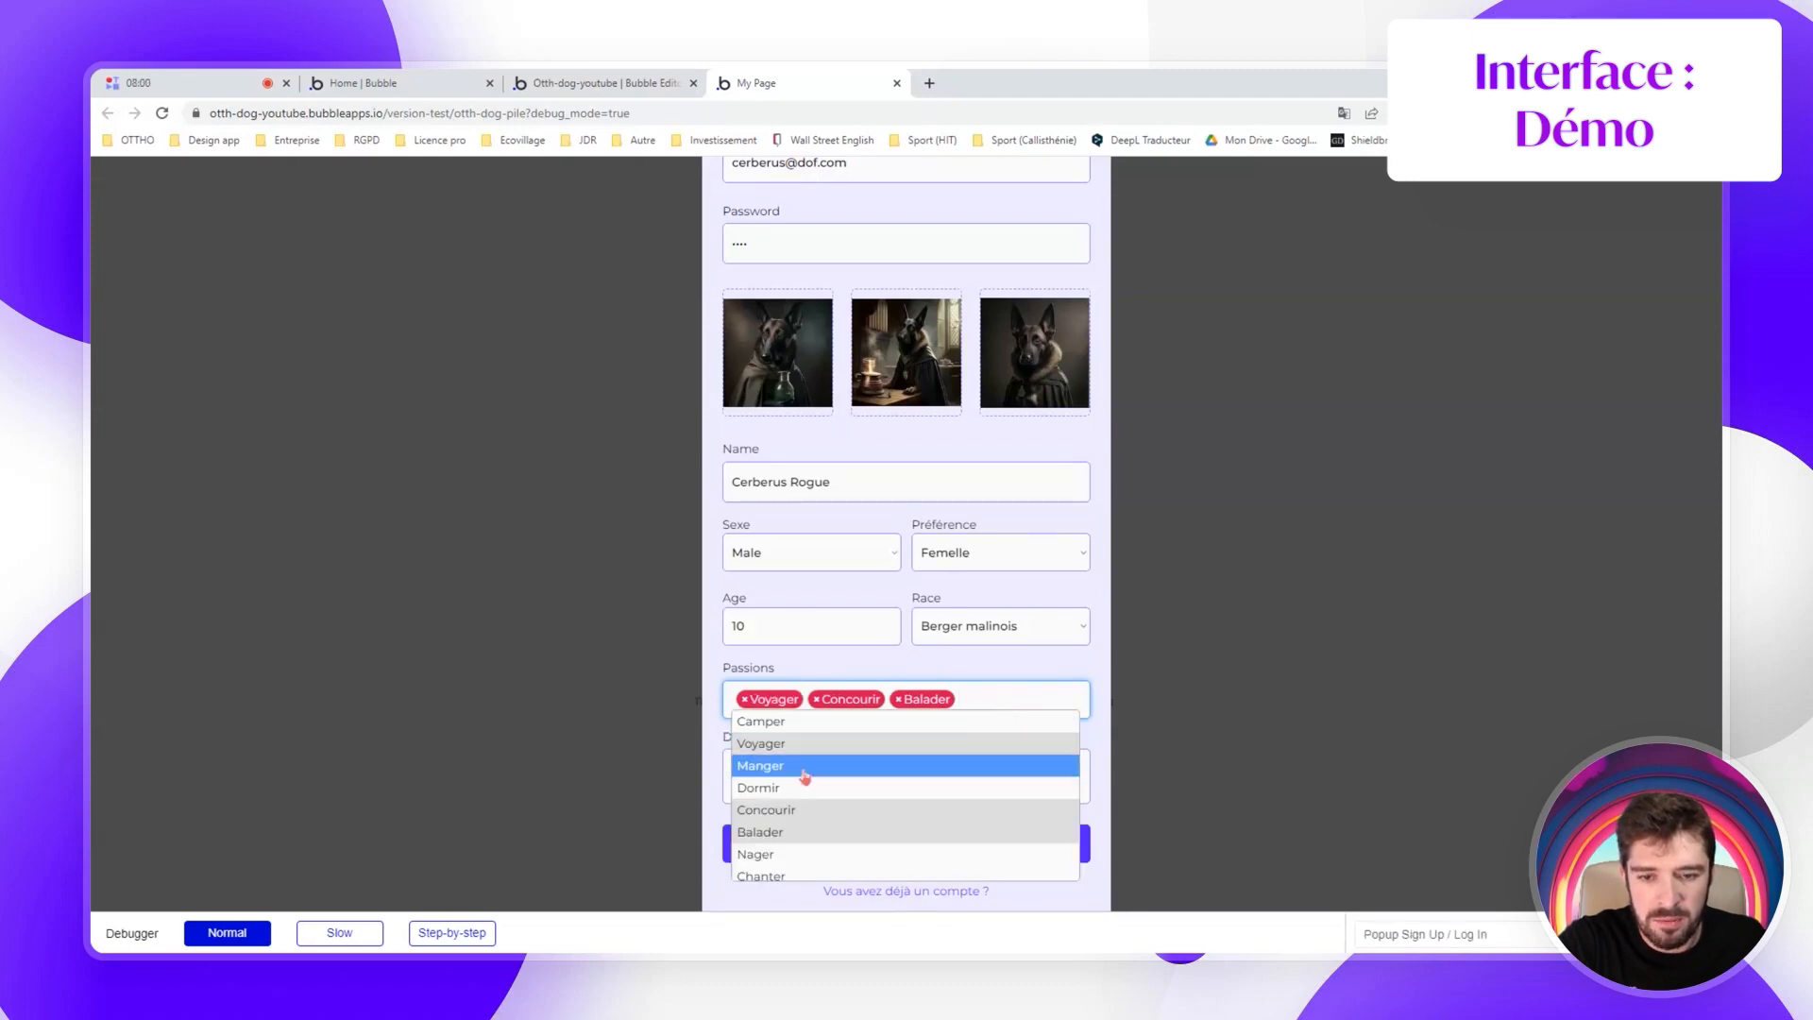
pyautogui.click(804, 766)
pyautogui.click(859, 756)
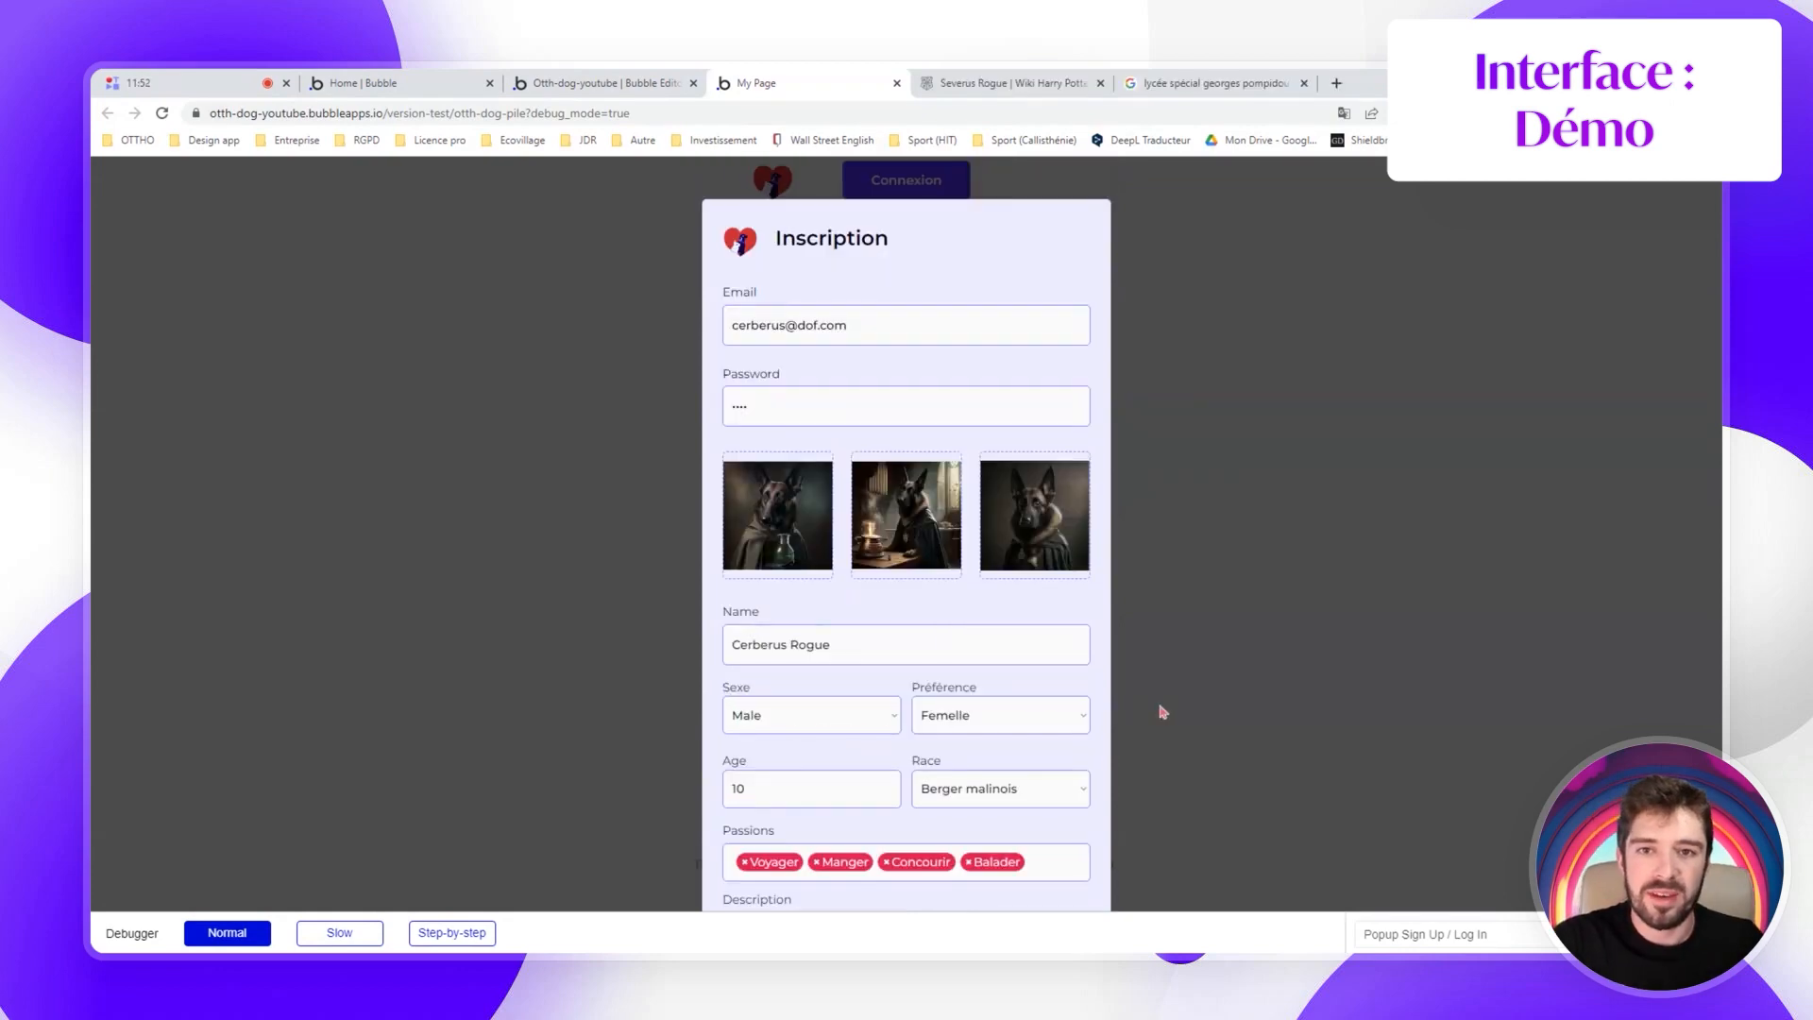
# Correct the misspelled word "coctails" to "cocktails" in the profile description
pyautogui.scroll(-2, 1163, 712)
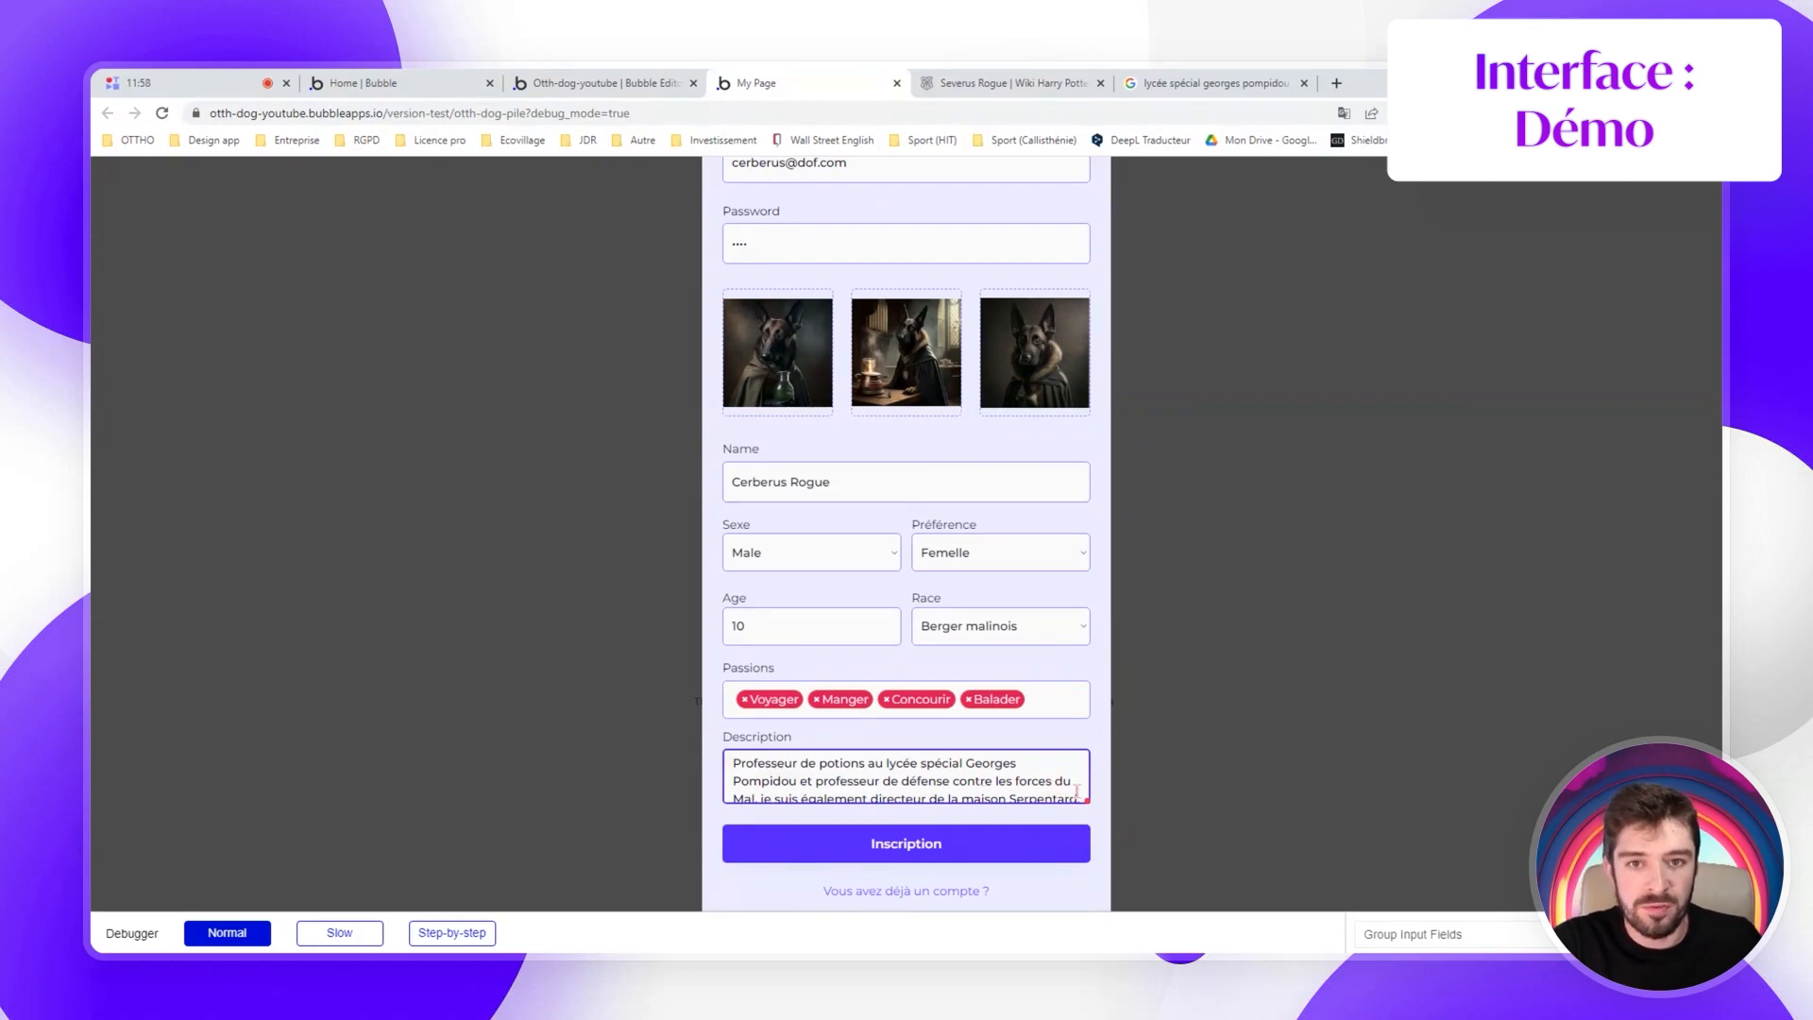
pyautogui.scroll(-1, 1053, 780)
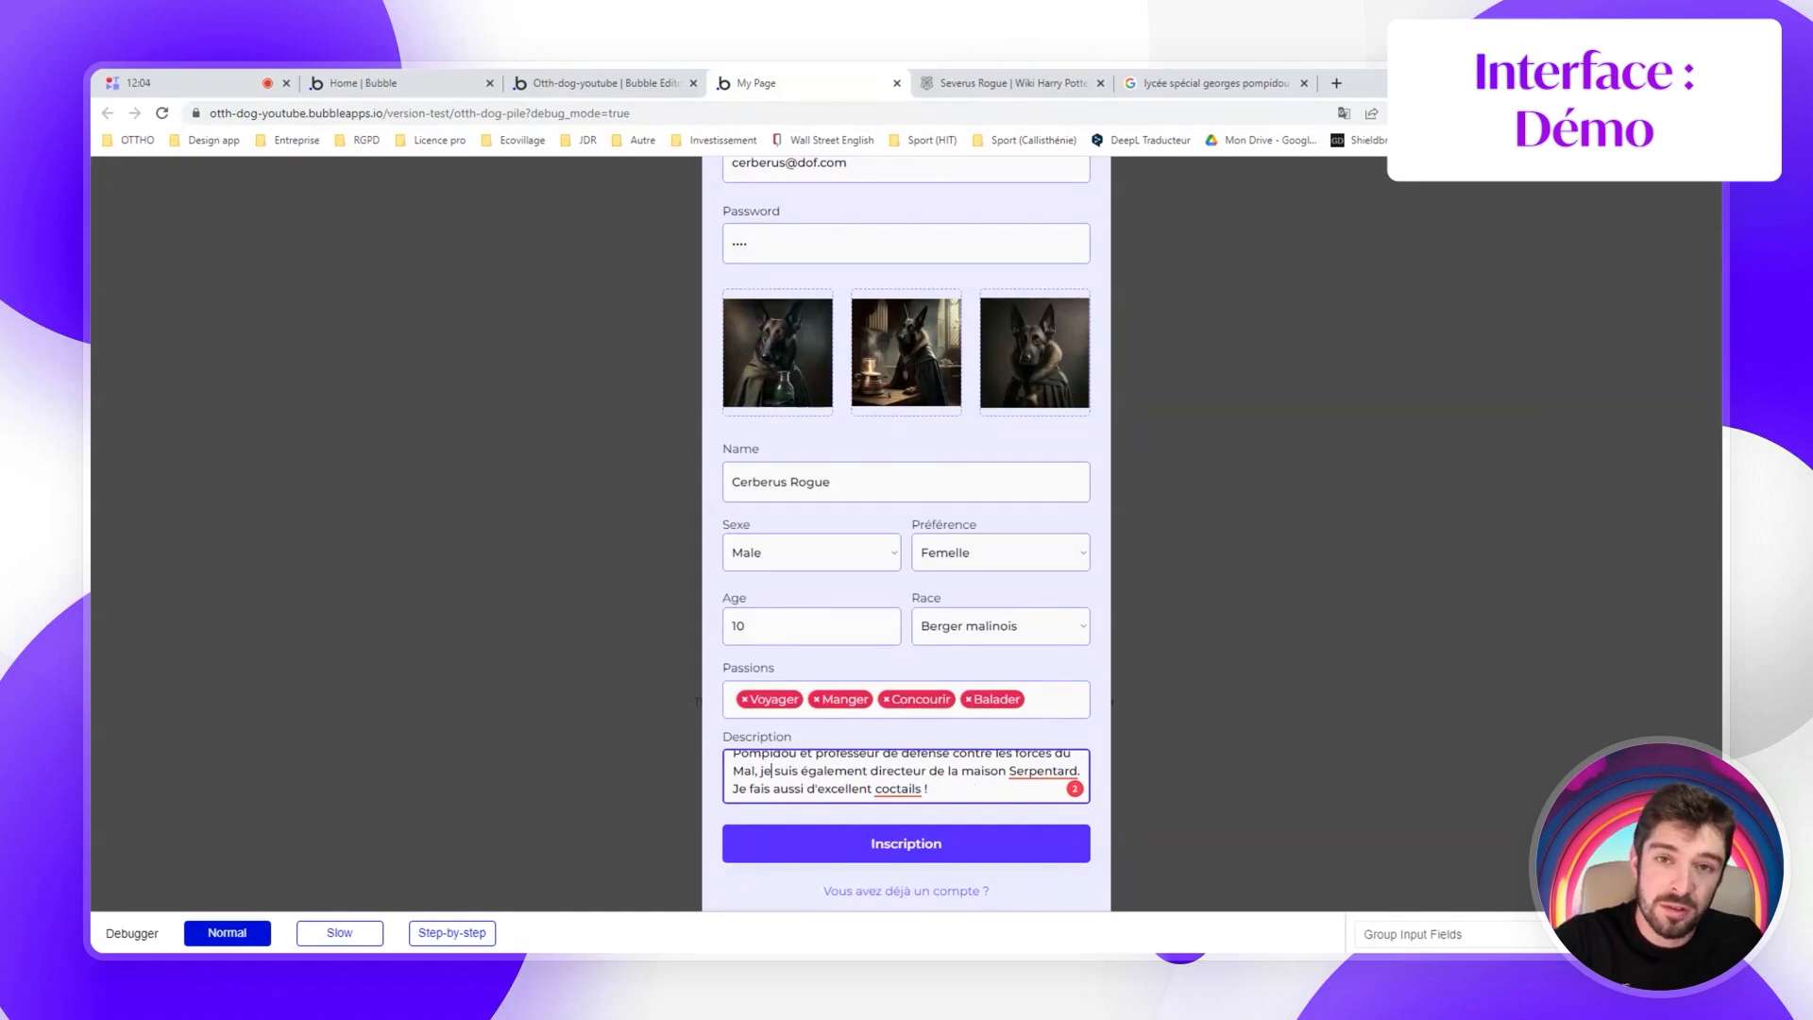
pyautogui.click(892, 792)
pyautogui.rightClick(892, 792)
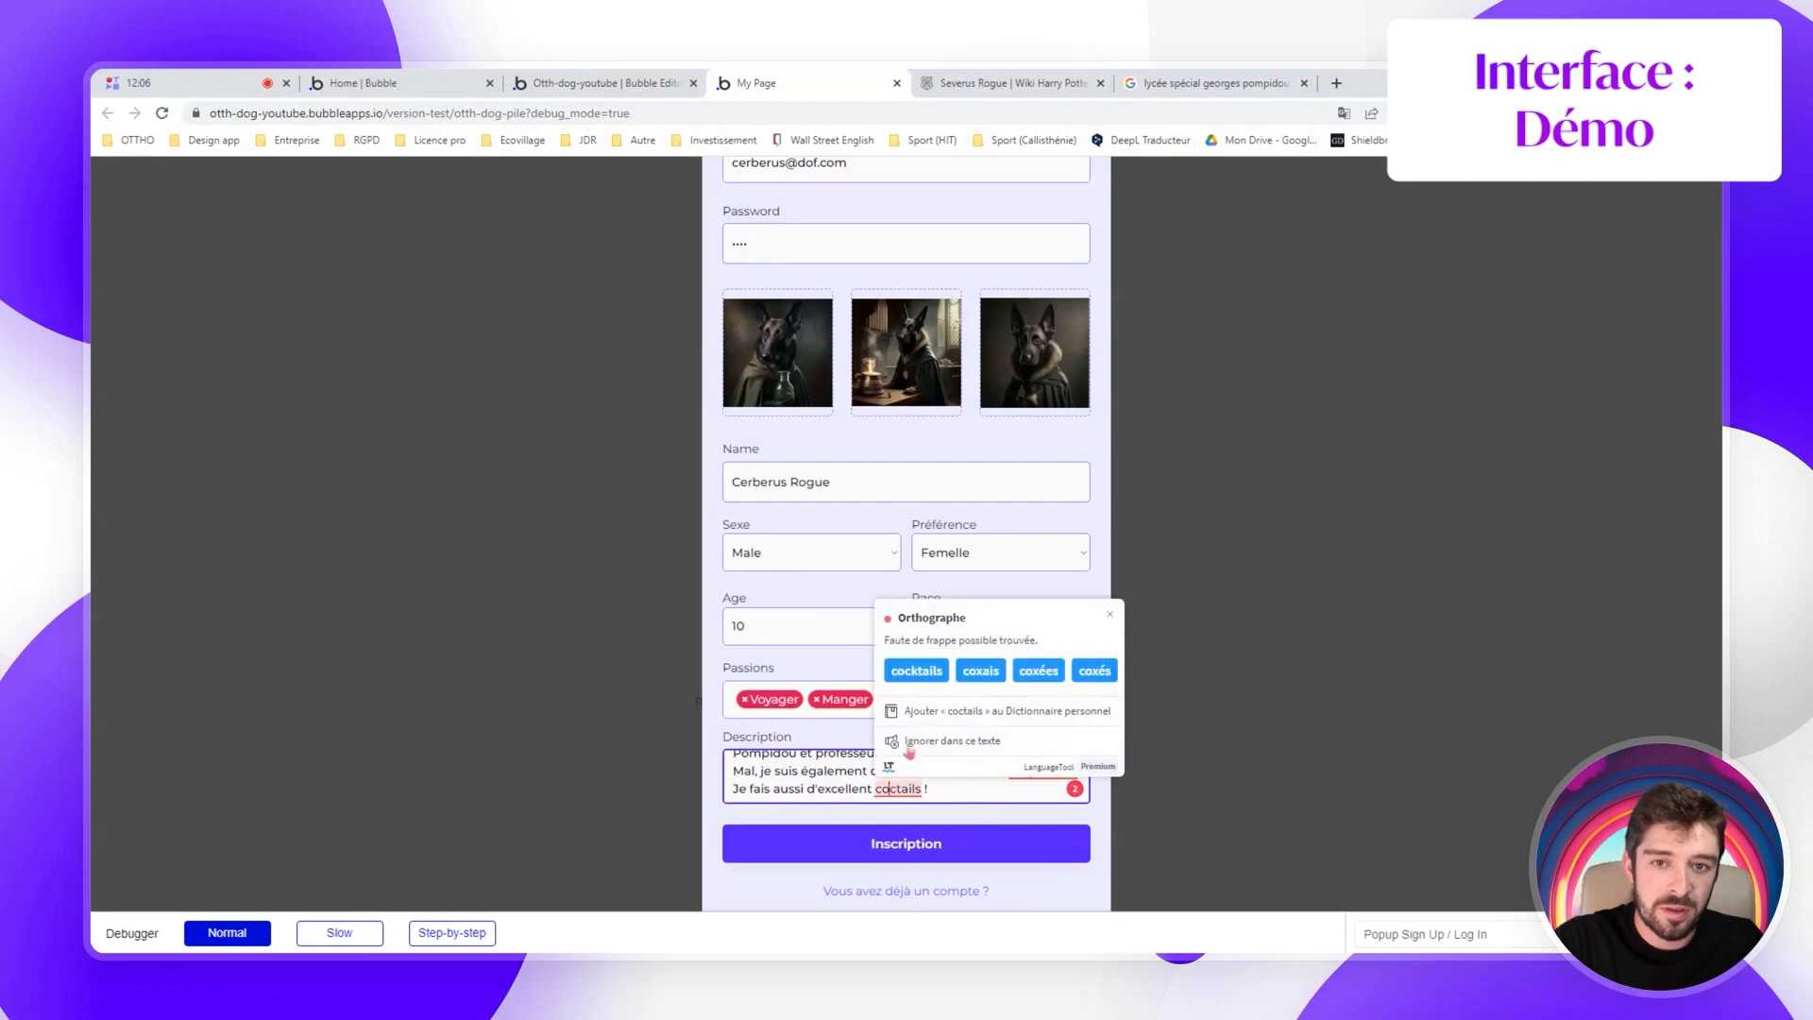
pyautogui.click(915, 672)
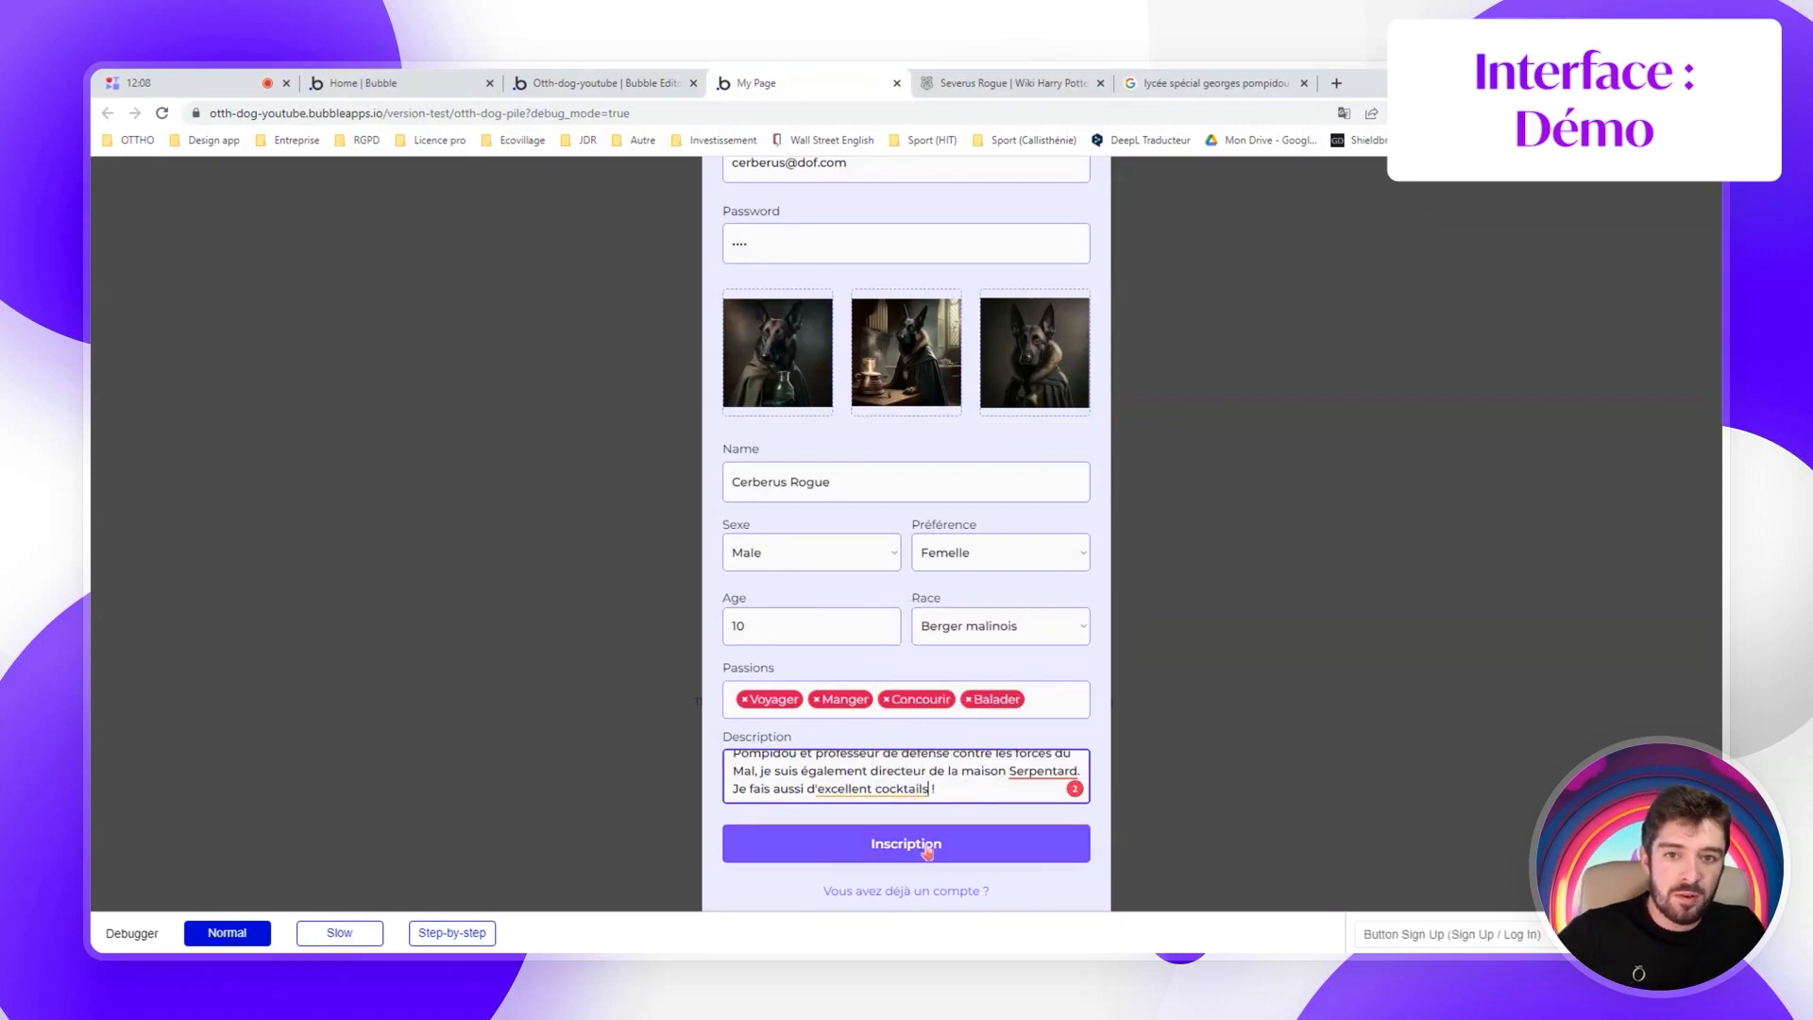
# Correct the description's wording to "excellents cocktails" and submit the registration
pyautogui.click(901, 791)
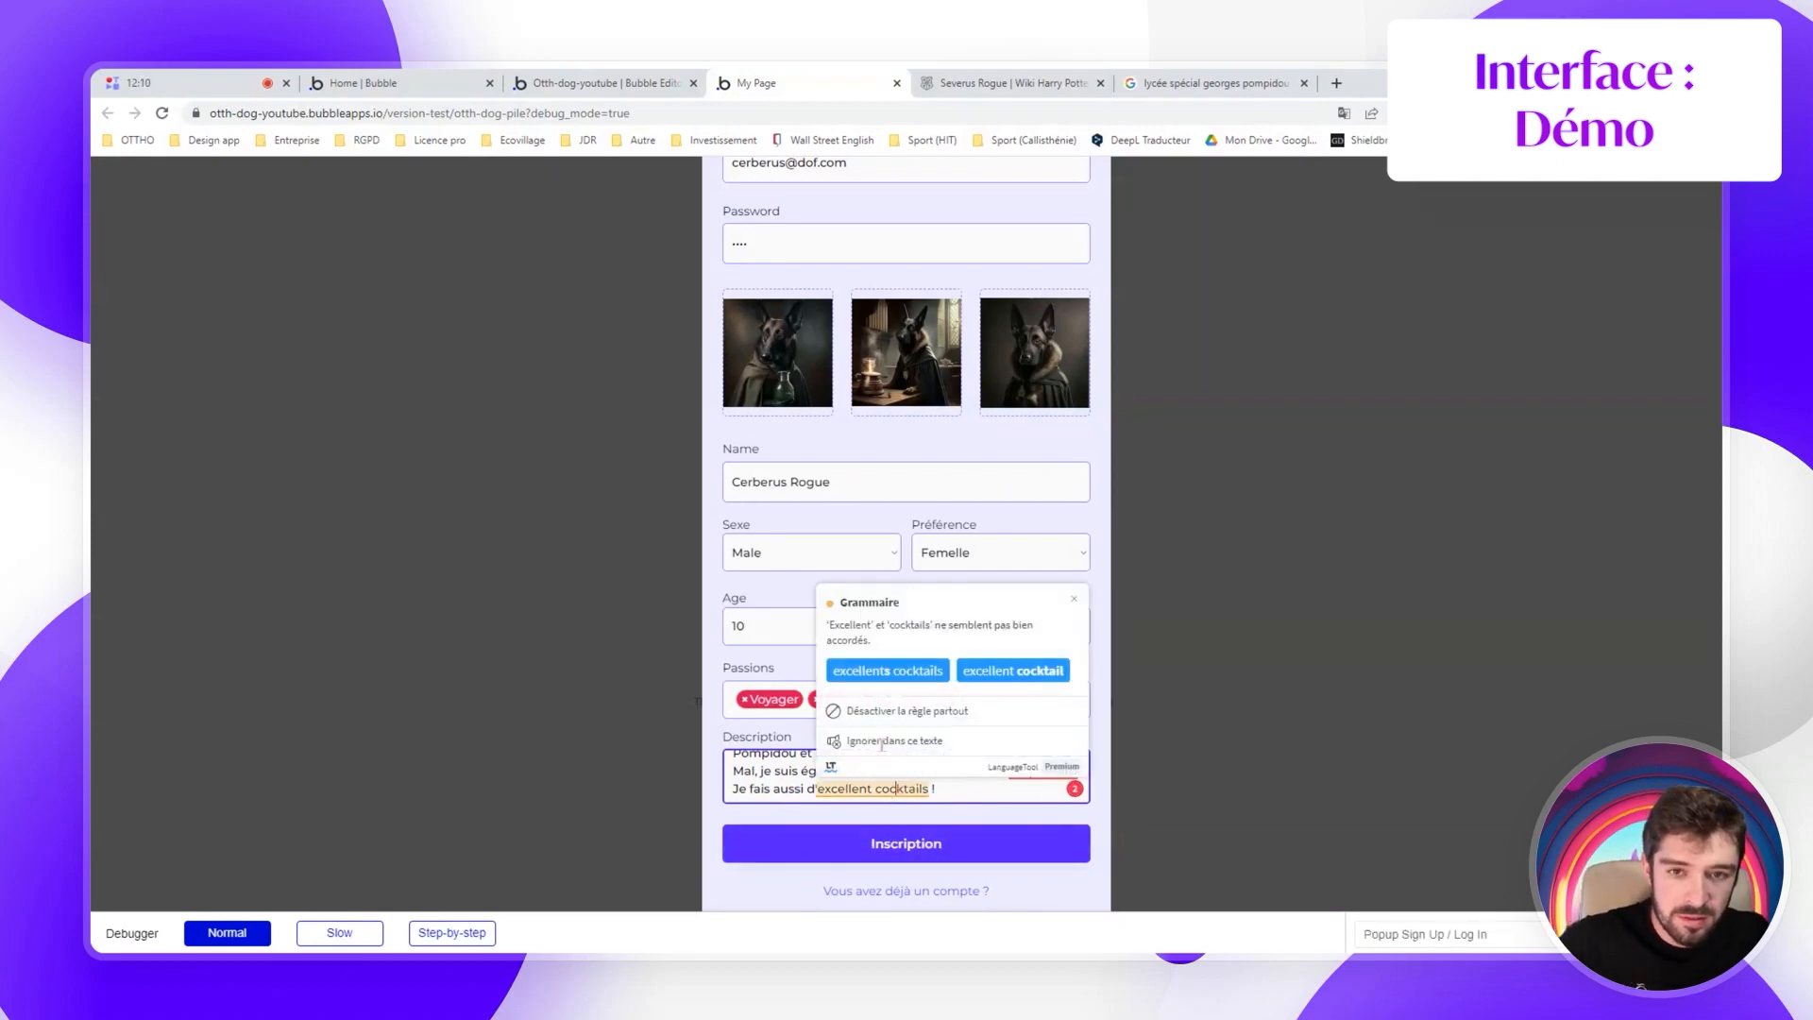
pyautogui.click(893, 673)
pyautogui.click(914, 847)
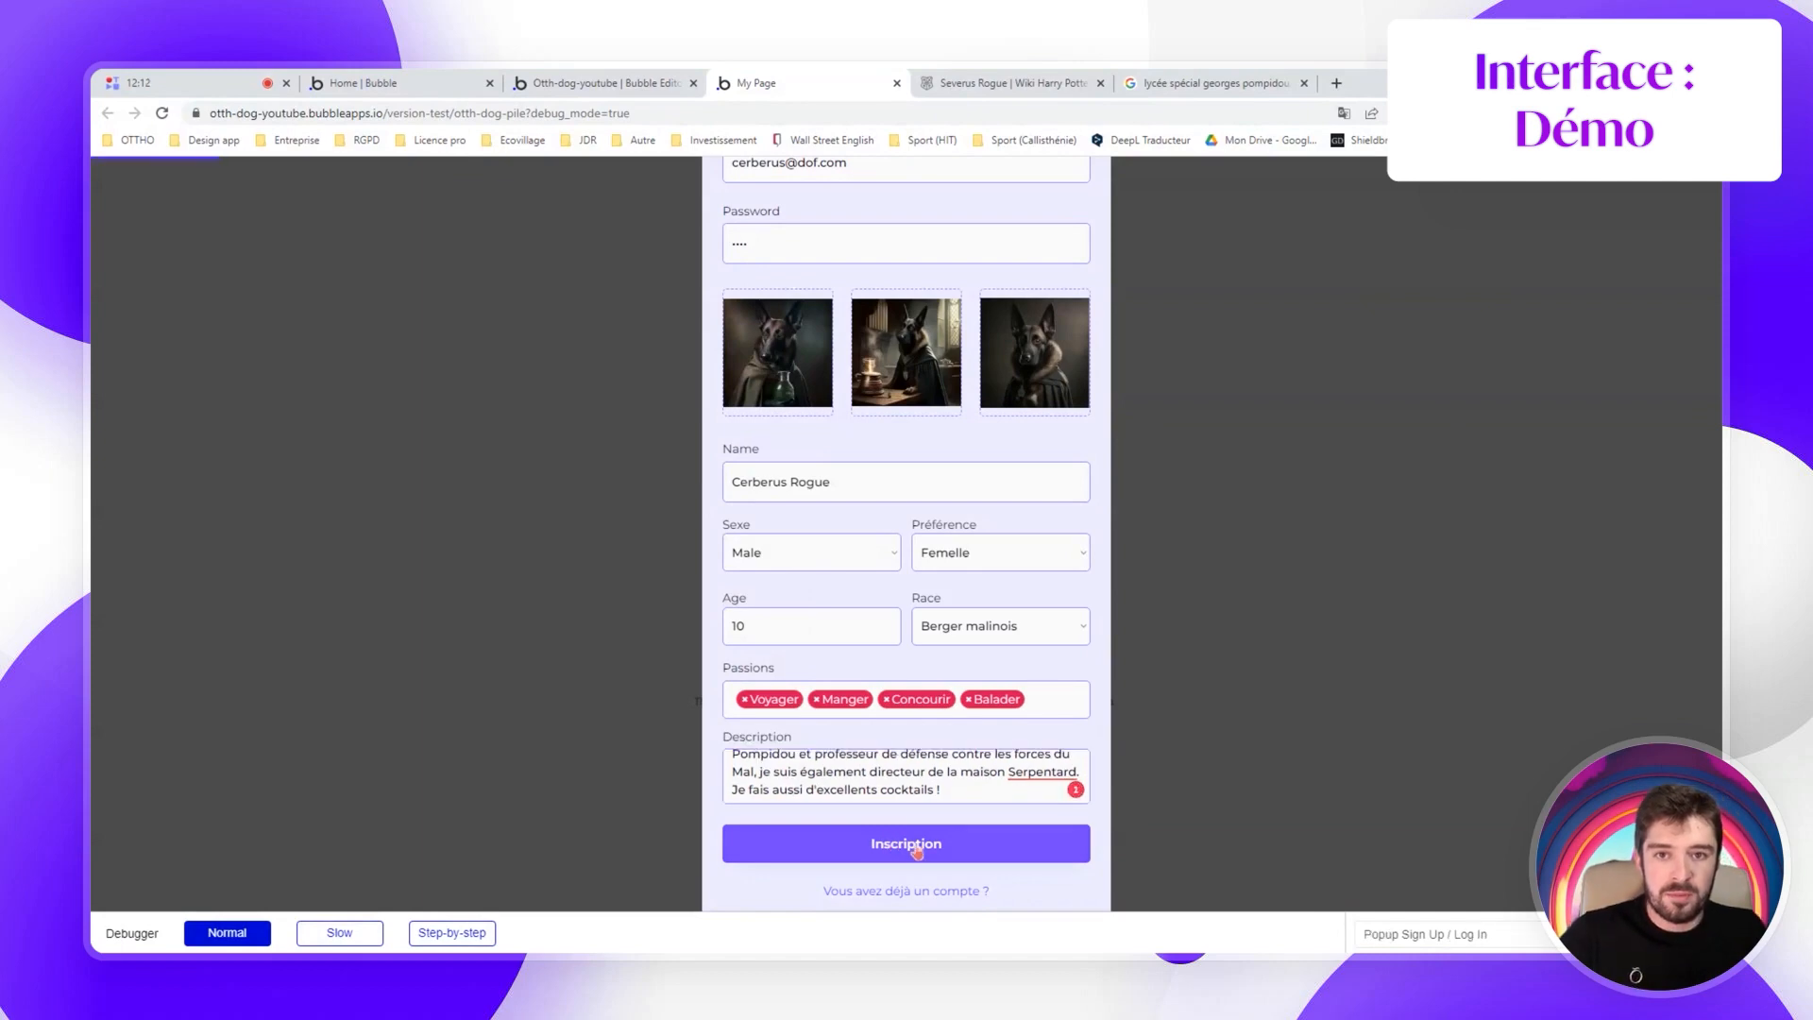
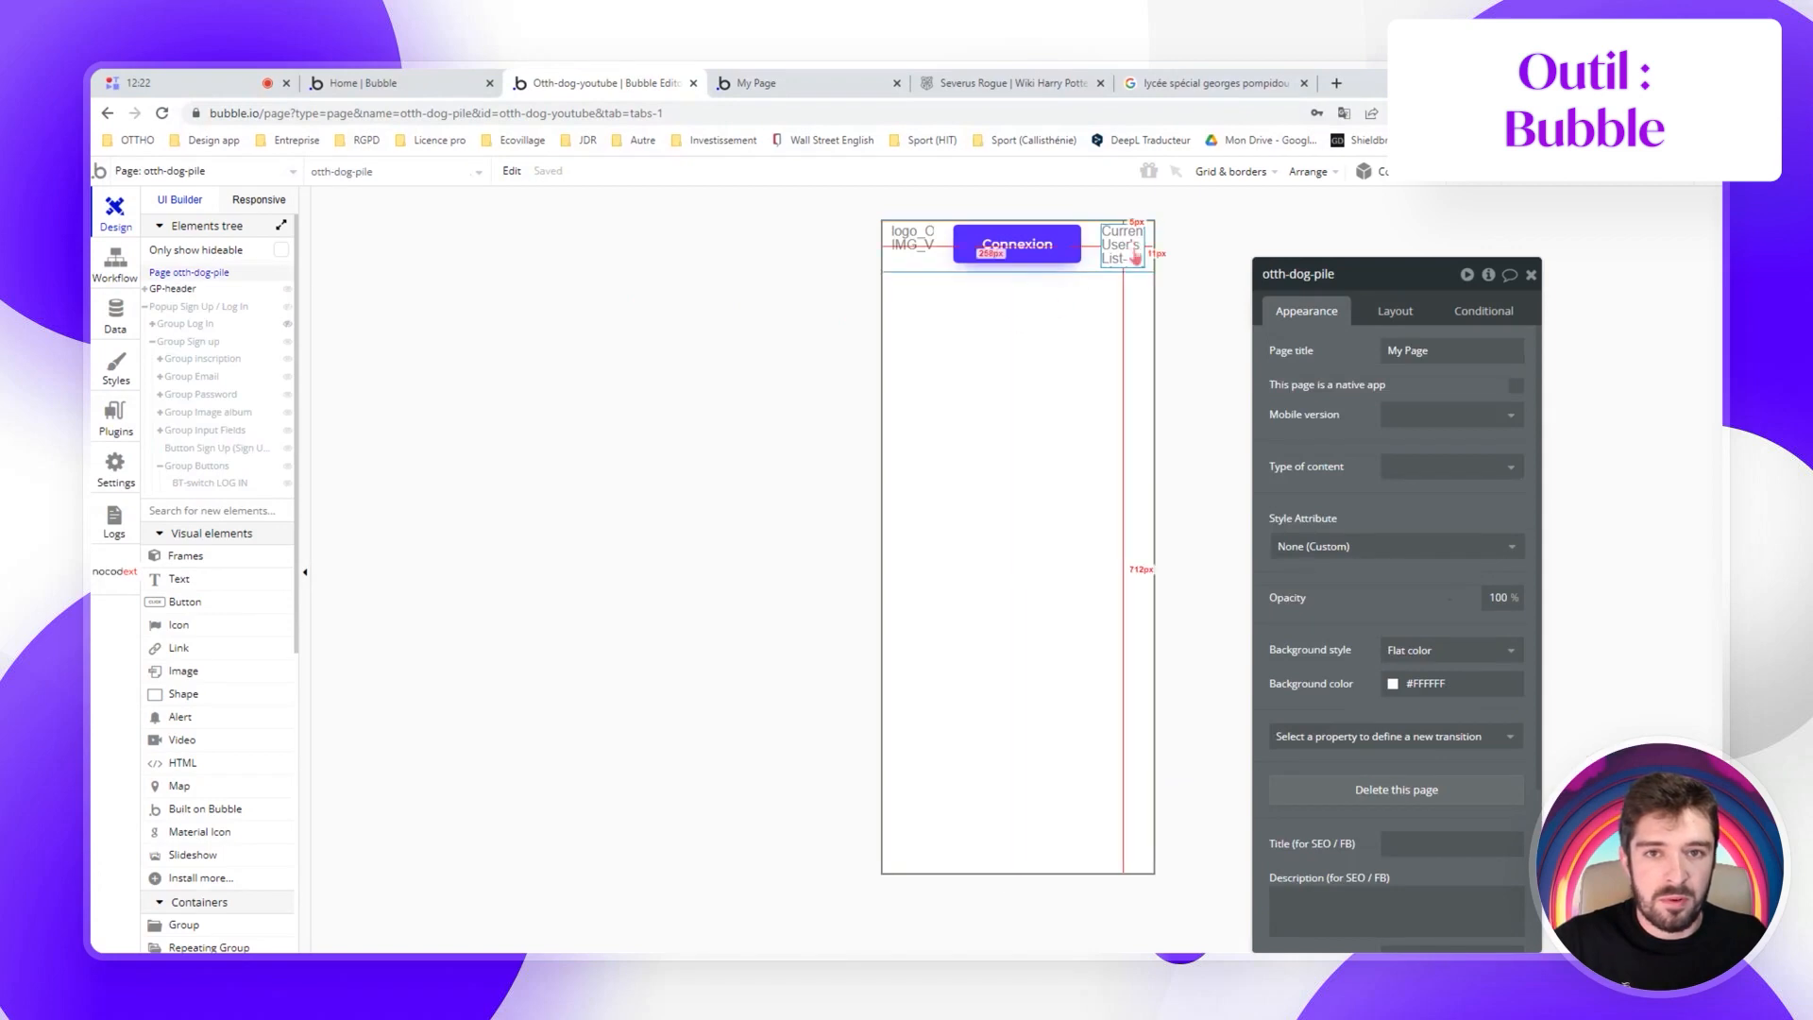
# Apply the IMG-Profil-Border-Black style to the profile image in the header of the otth-dog-pile page
pyautogui.click(1122, 245)
pyautogui.scroll(-4, 1338, 511)
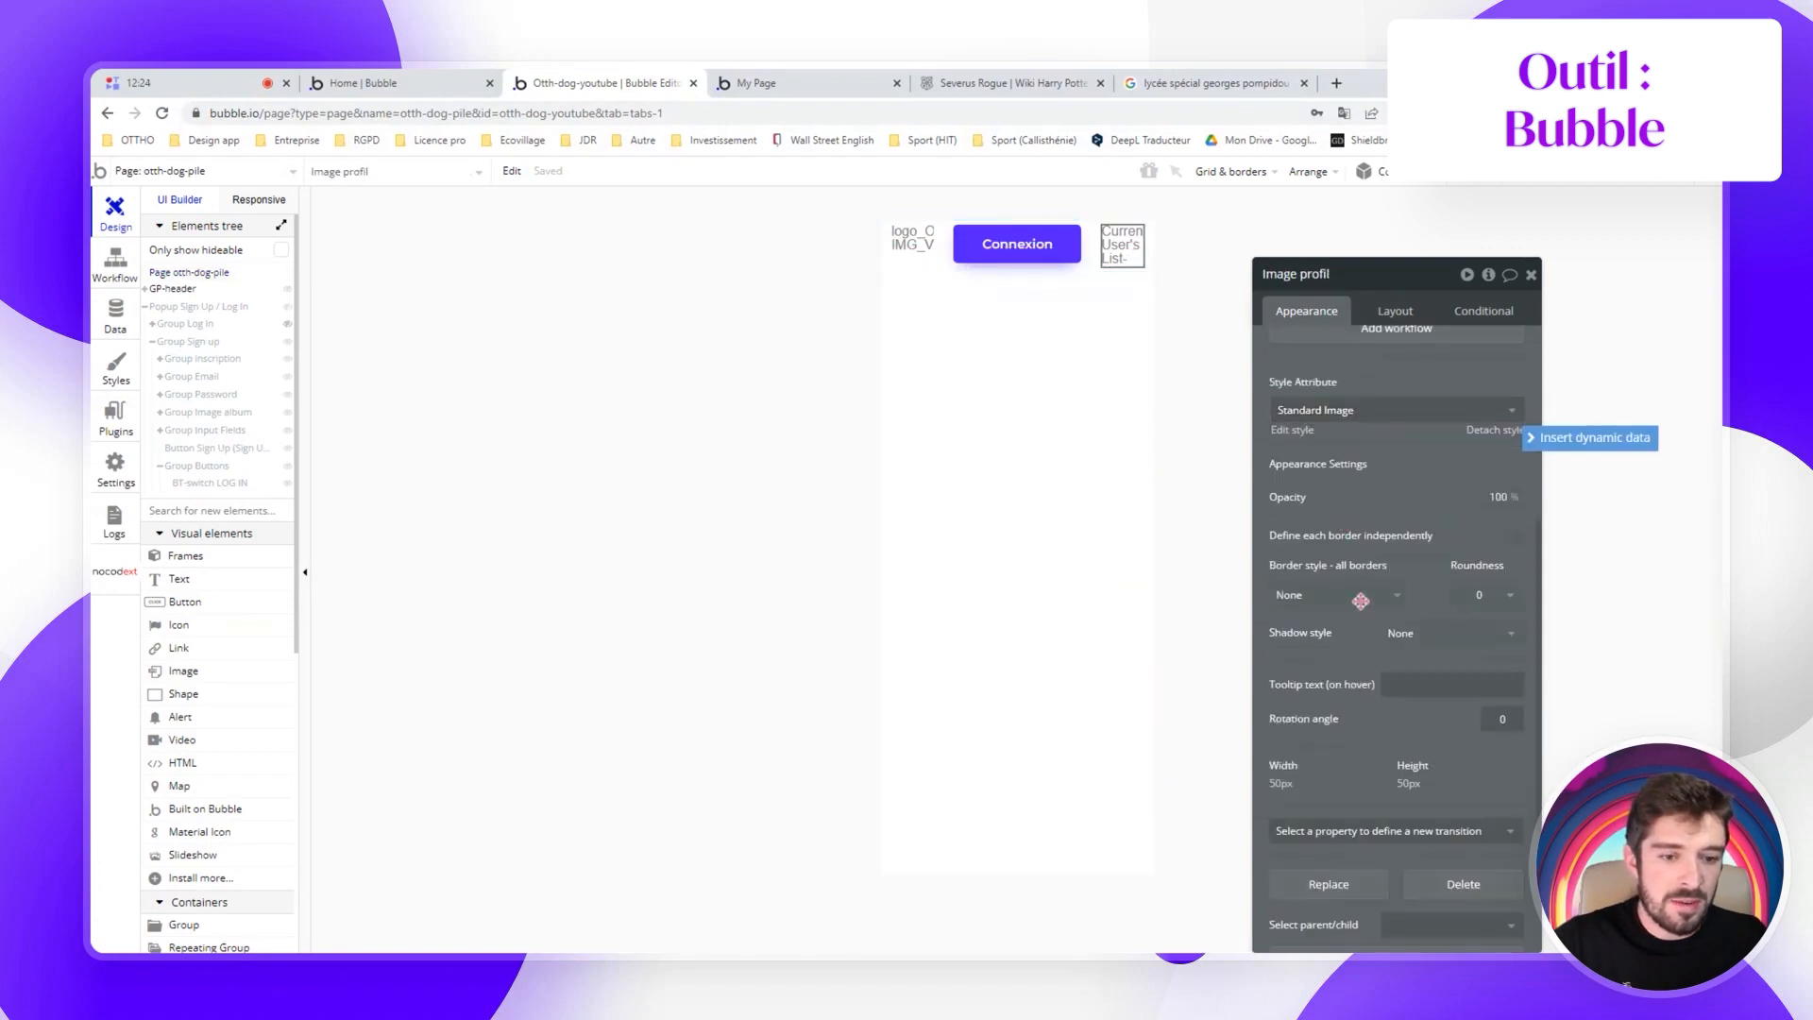
pyautogui.click(1330, 410)
pyautogui.moveTo(1360, 543)
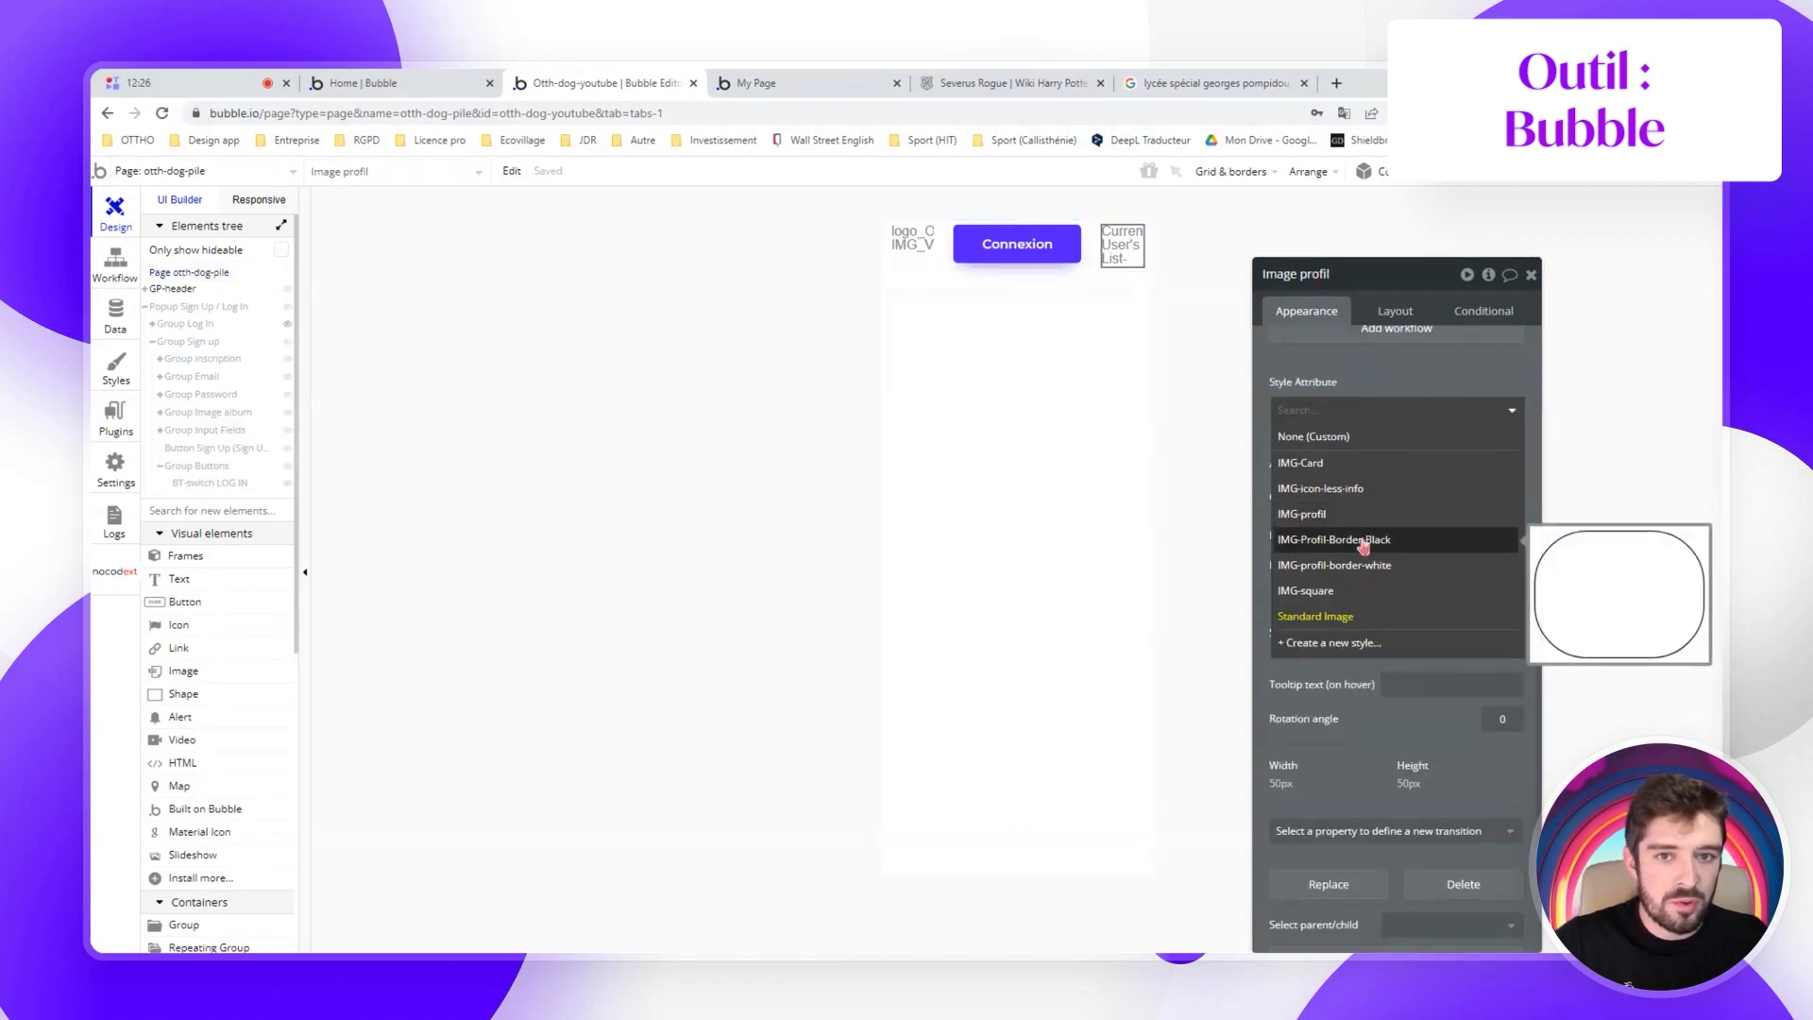
pyautogui.click(1351, 543)
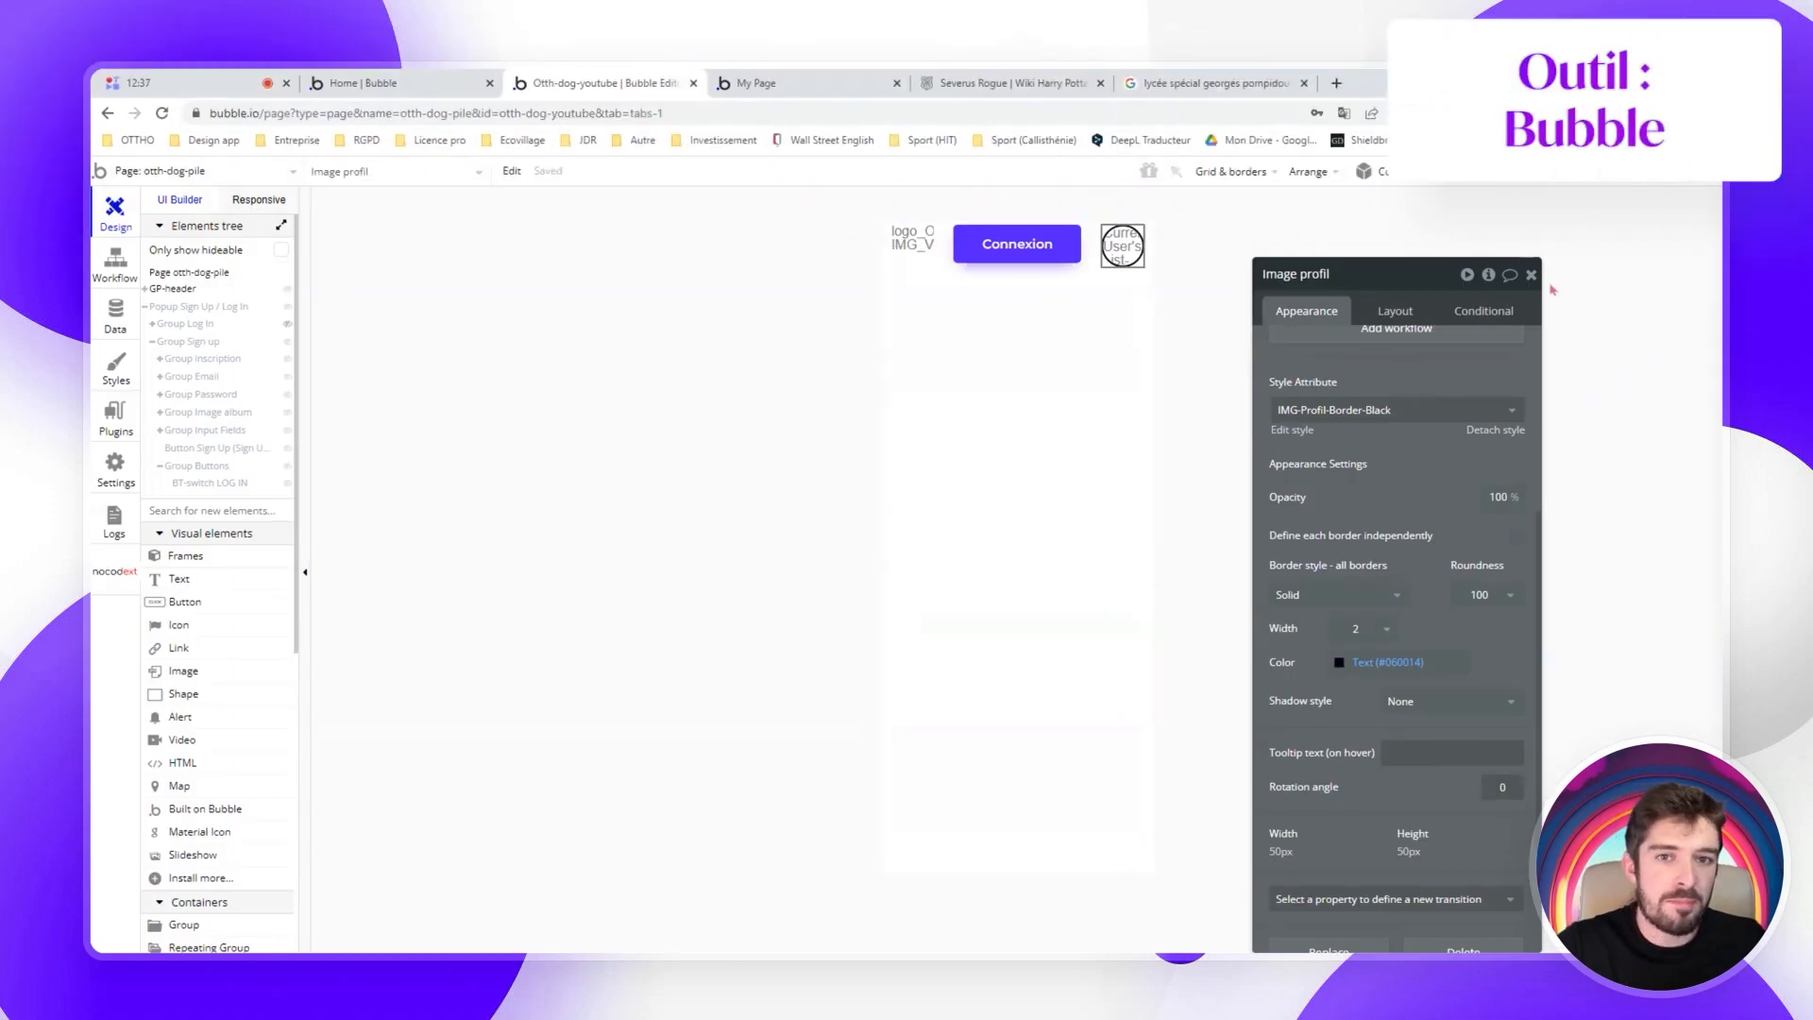
pyautogui.click(1534, 276)
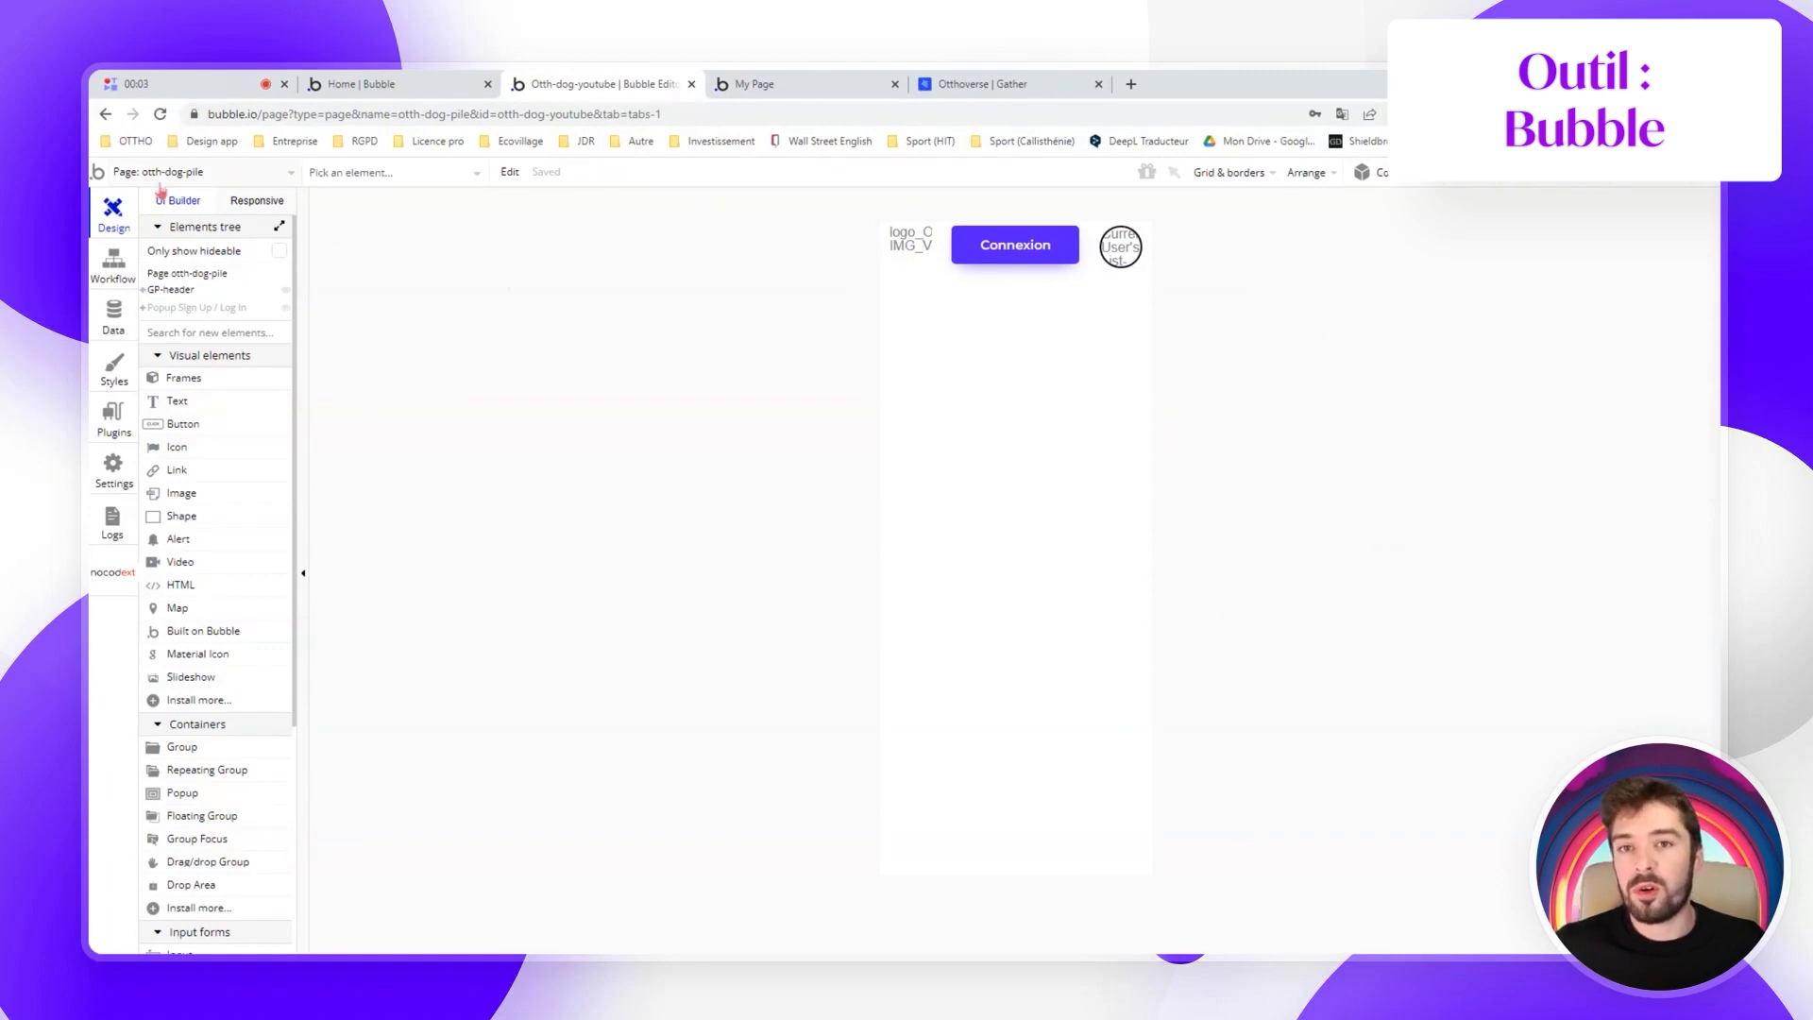
# Add a group directly below the header and set its container layout to Column
pyautogui.click(184, 747)
pyautogui.click(929, 351)
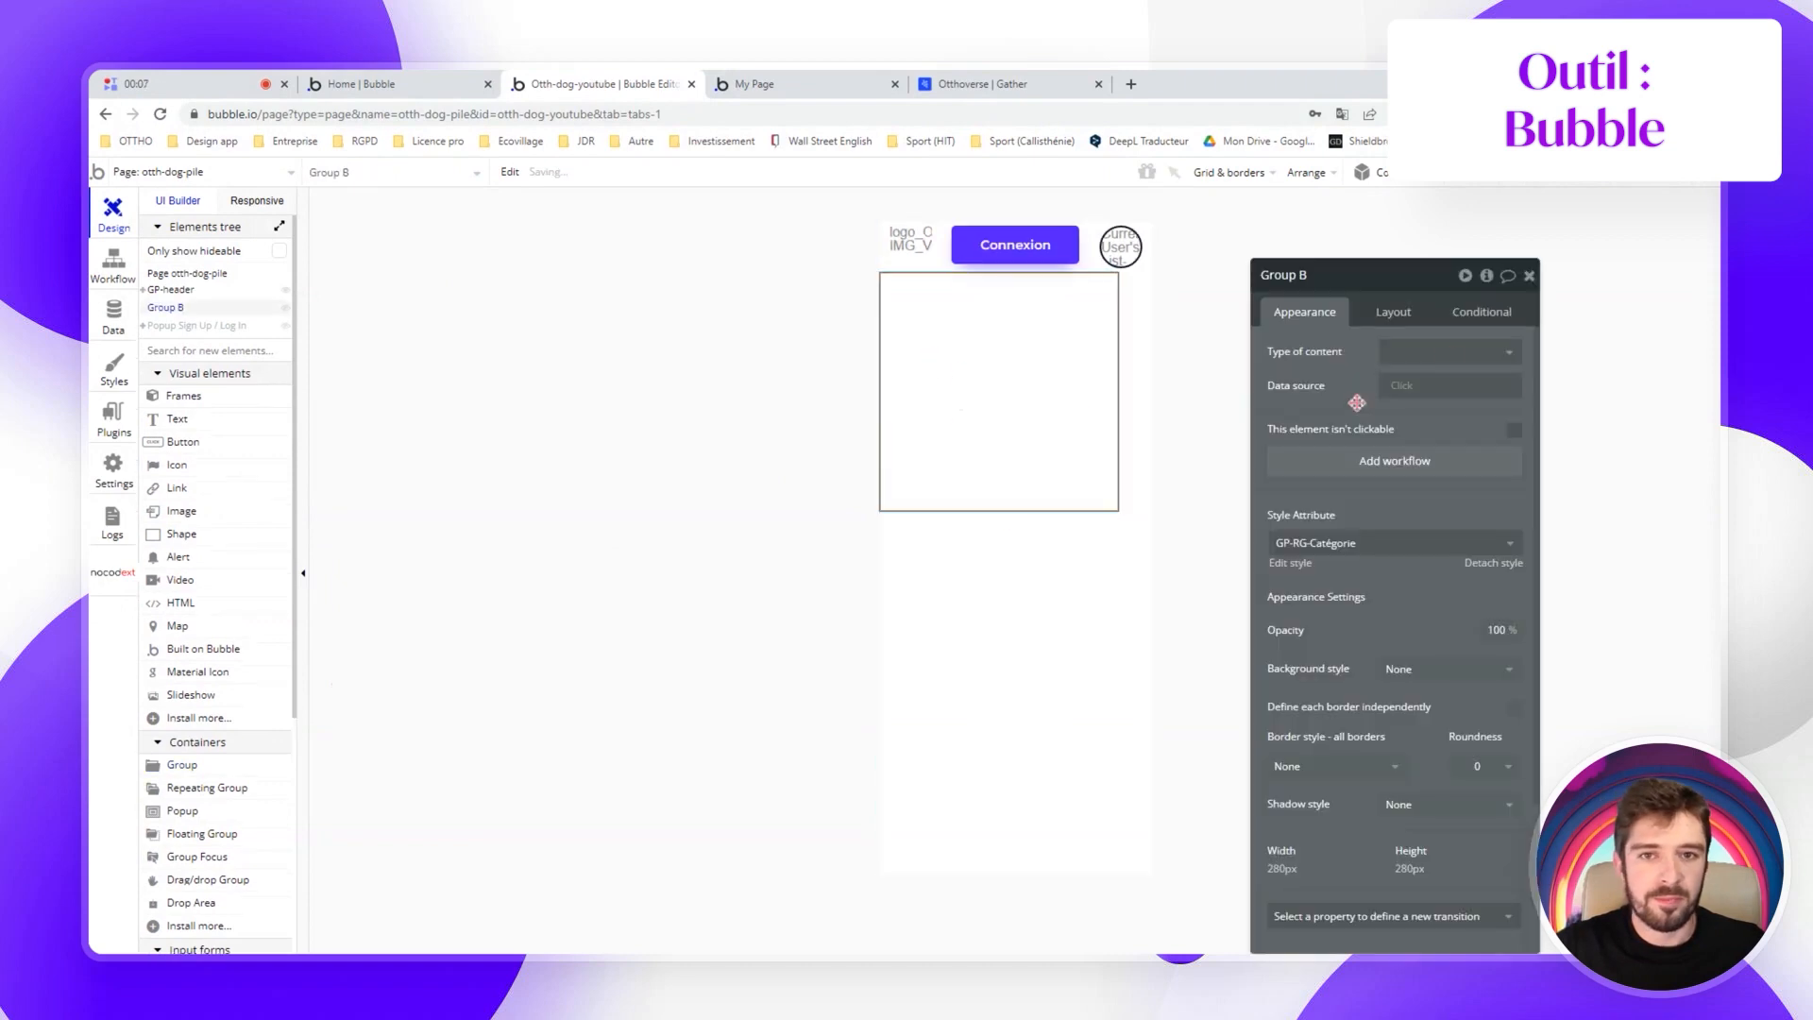
pyautogui.click(1394, 312)
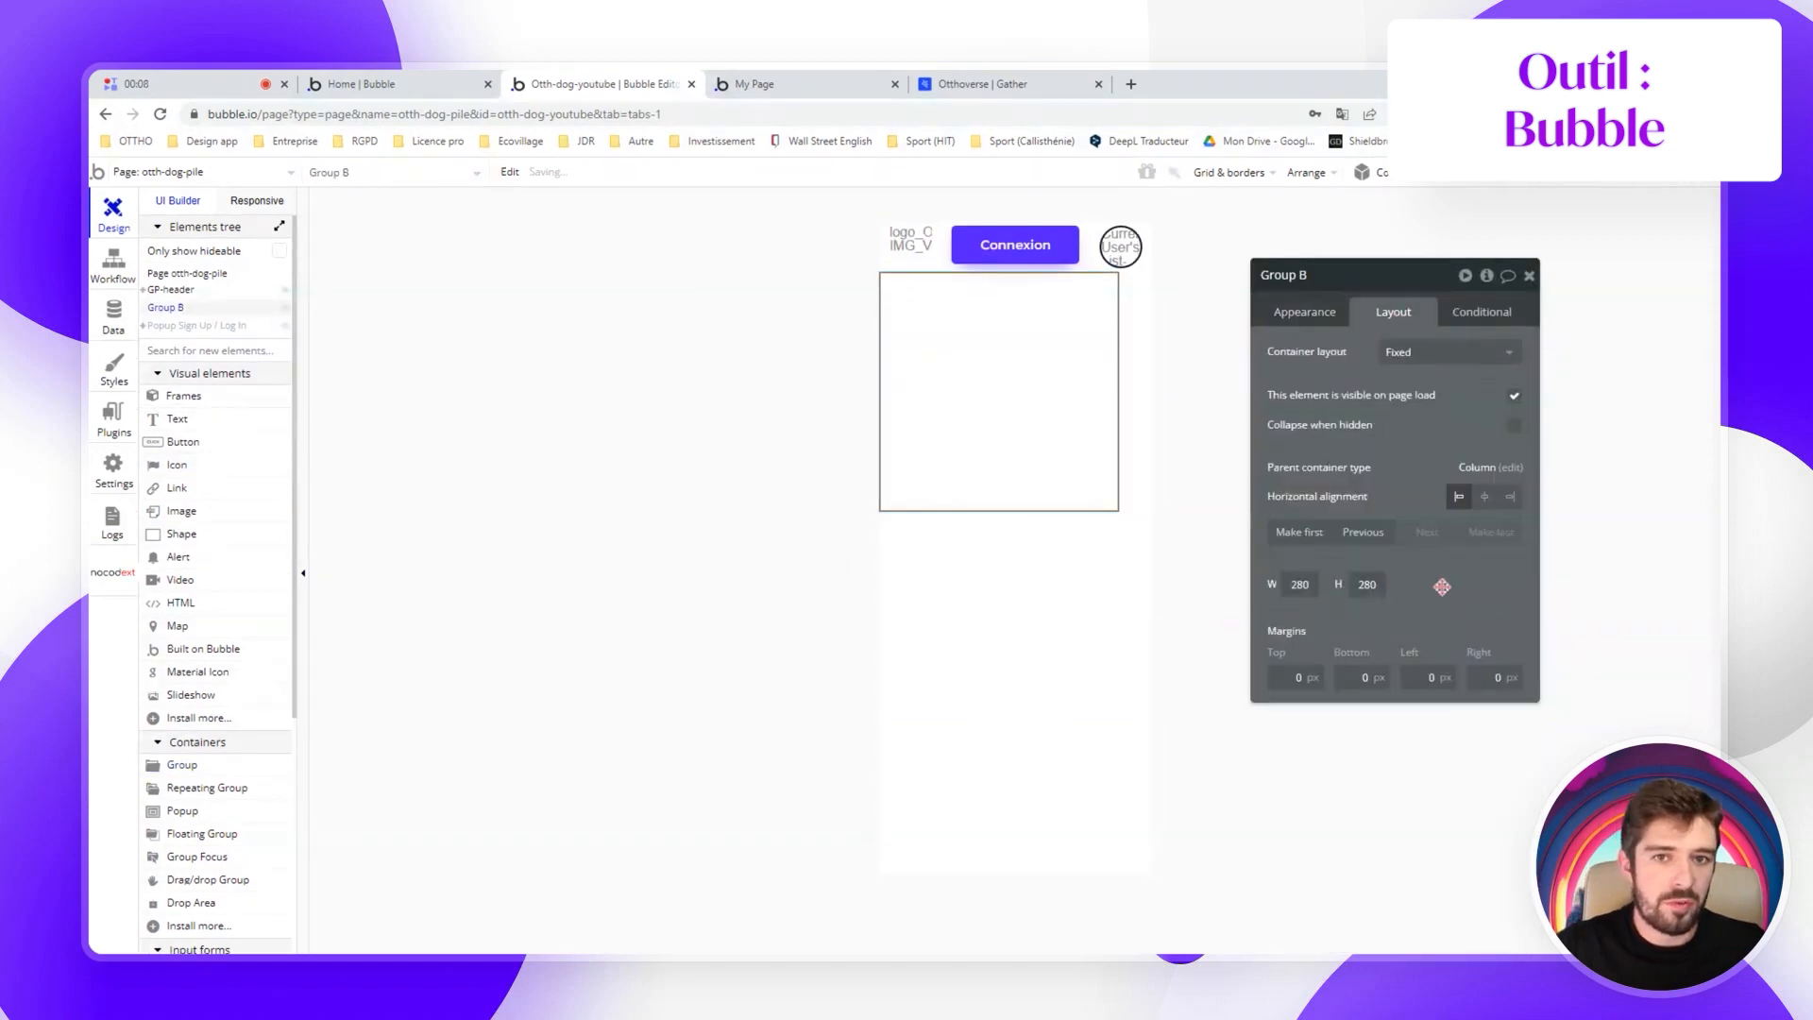
pyautogui.click(1446, 366)
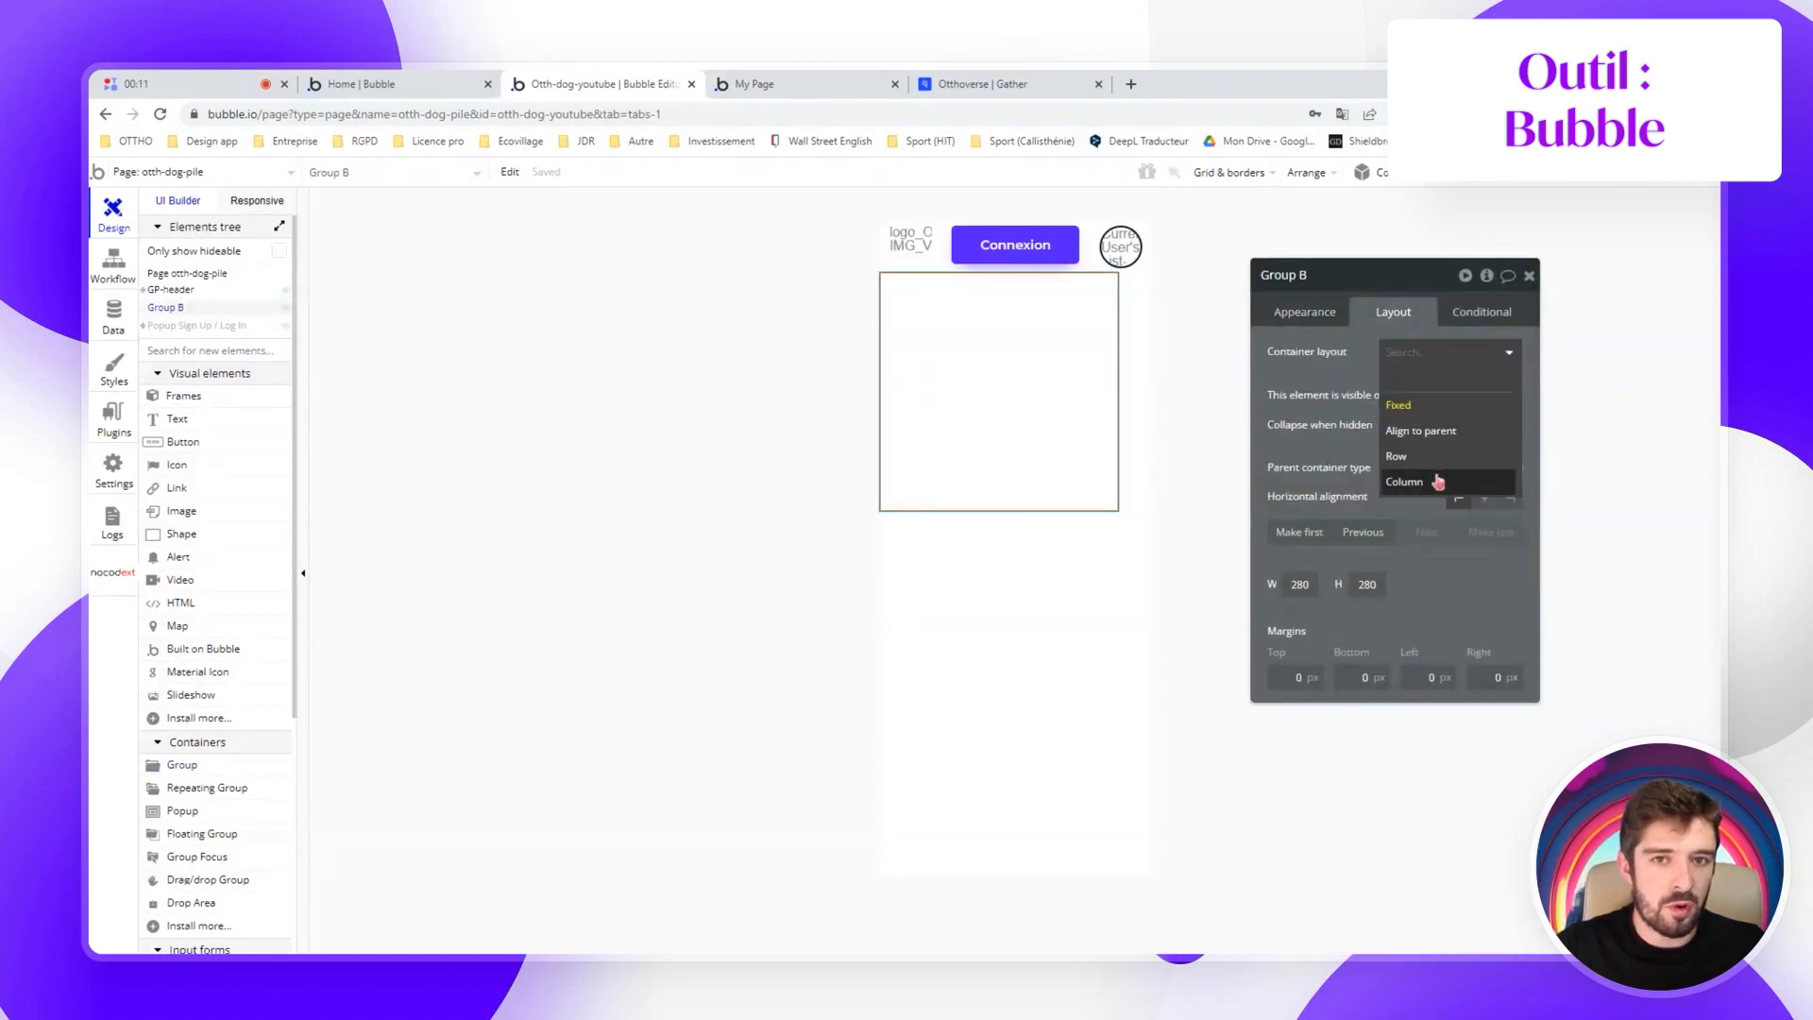
pyautogui.click(1437, 483)
# Centre the new group horizontally, remove its fixed width and set its minimum height to 680 px
pyautogui.click(1485, 560)
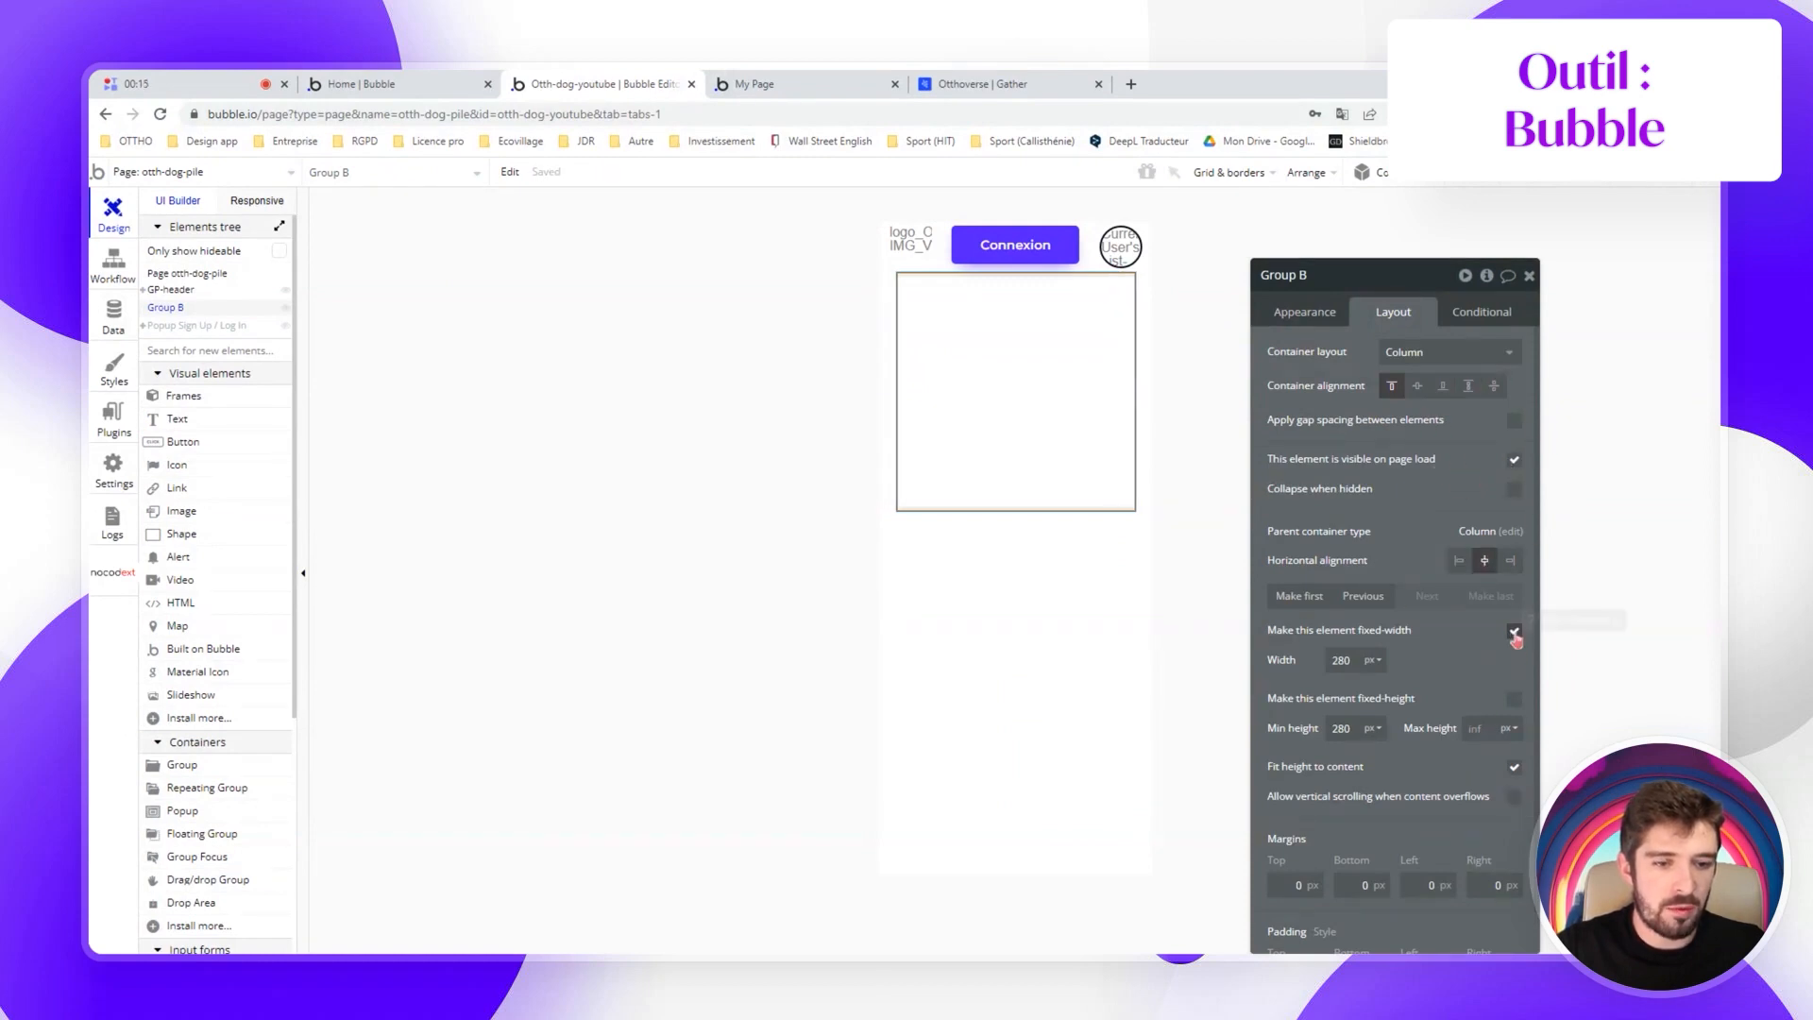
pyautogui.click(1514, 632)
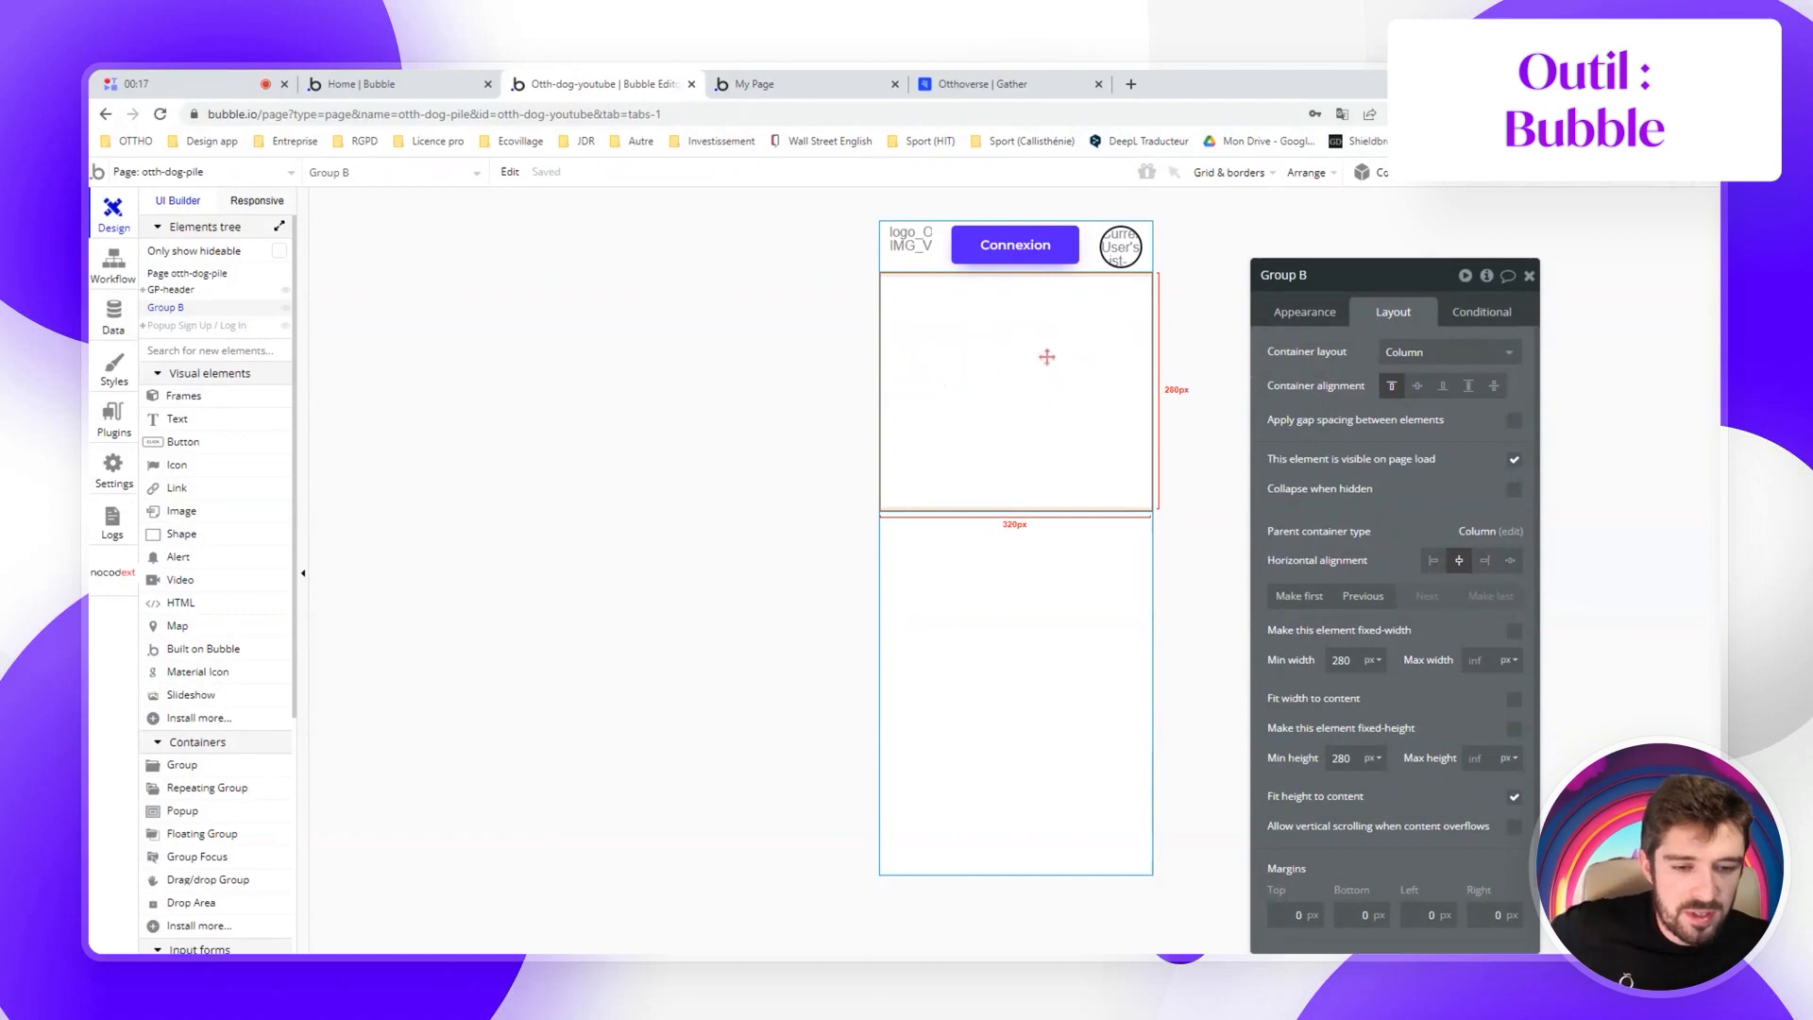
pyautogui.doubleClick(1342, 759)
pyautogui.write('680')
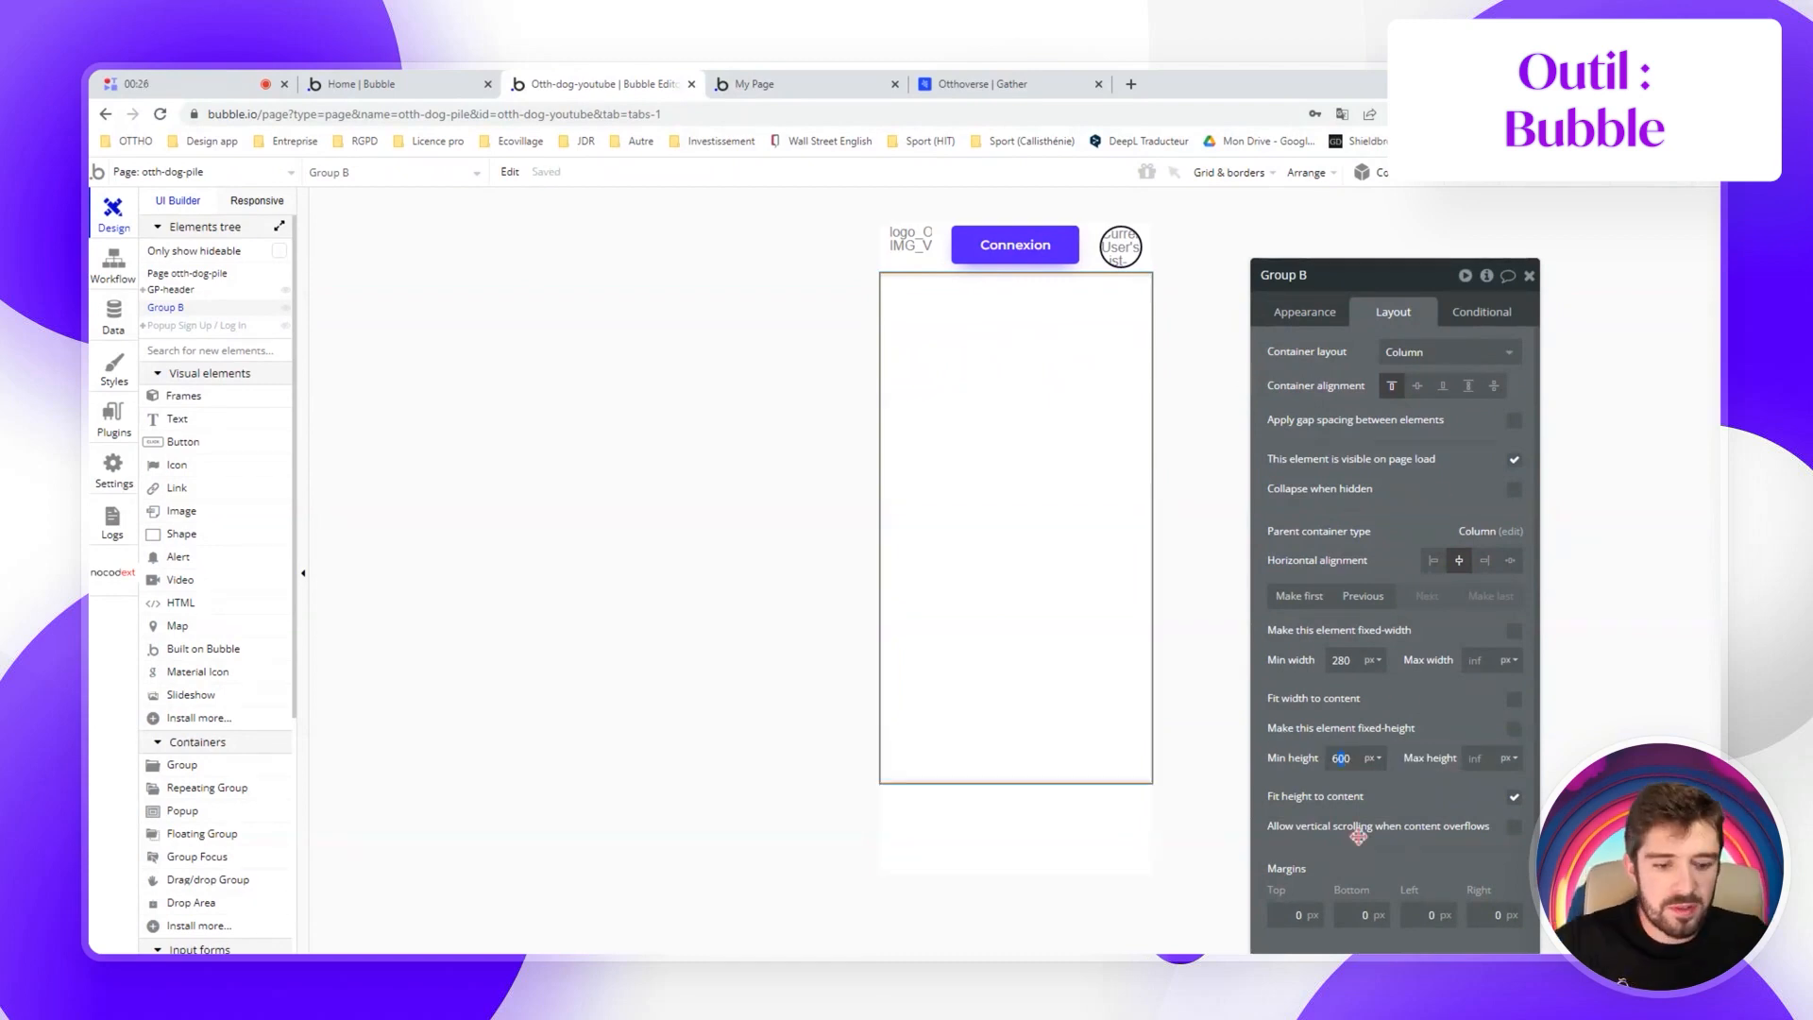
# Rename the group below the header to GP-Otth-dog-pile
pyautogui.click(1302, 276)
pyautogui.write('GP')
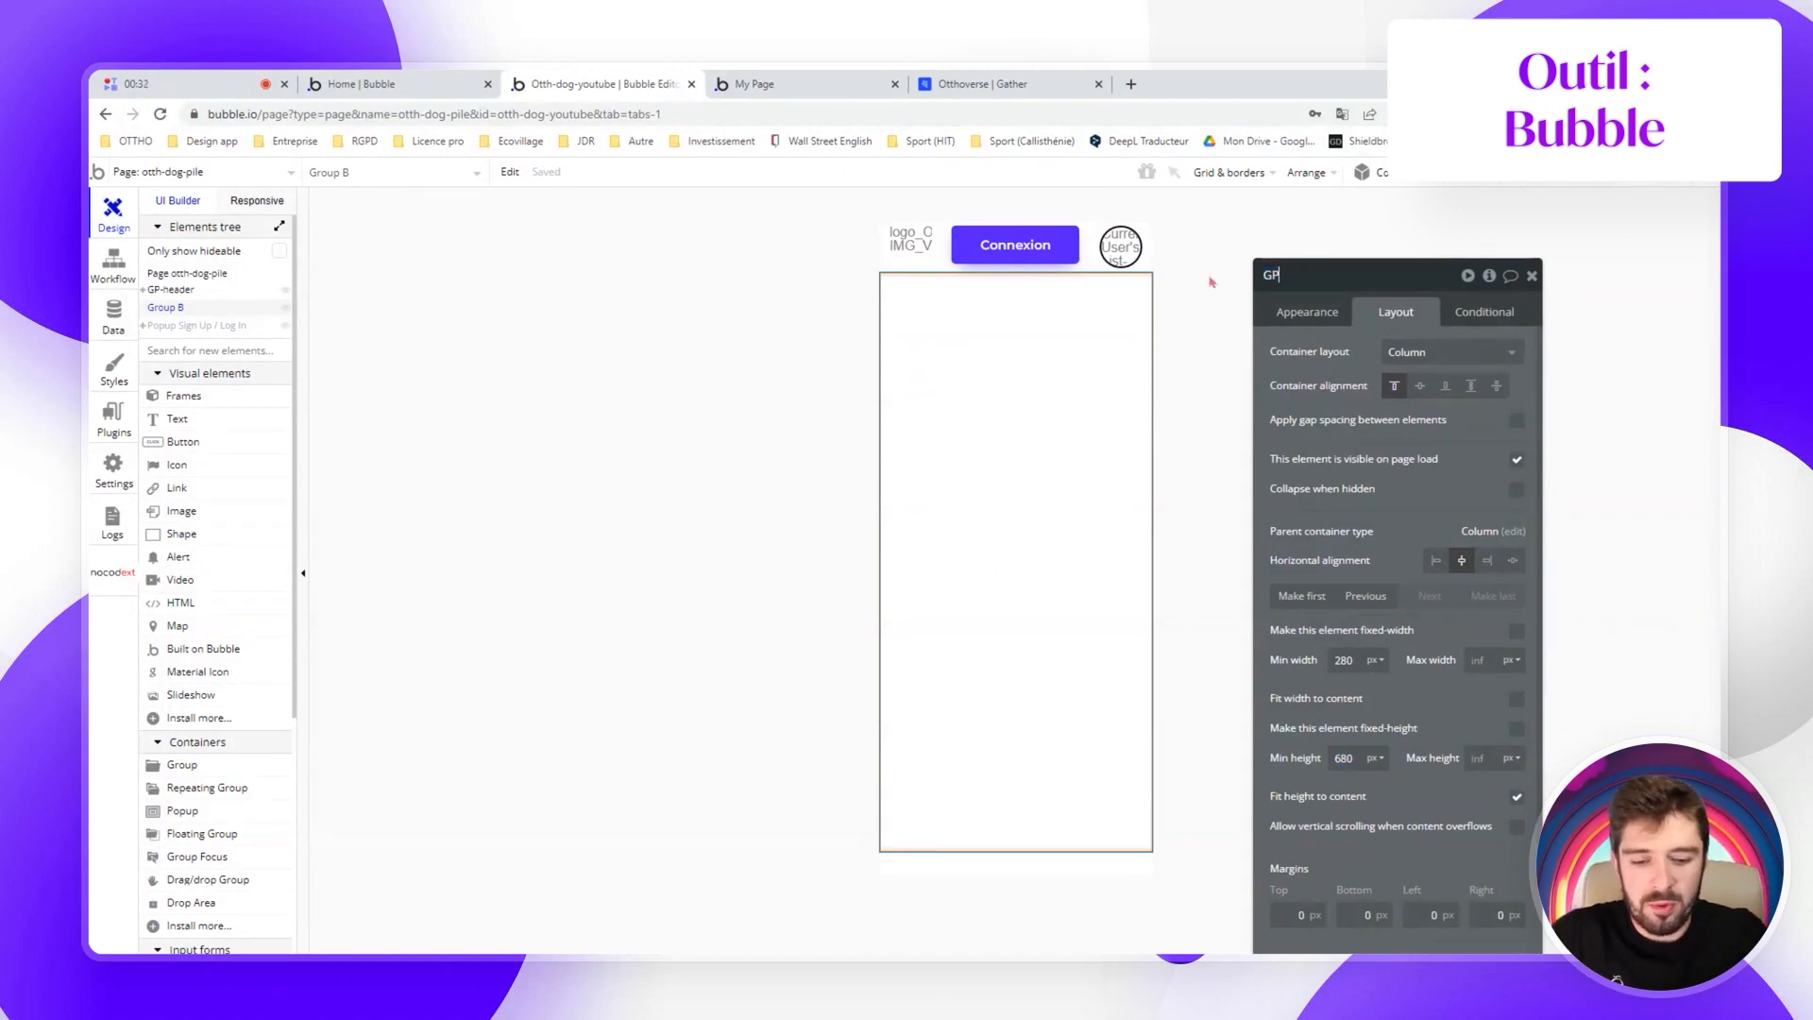
pyautogui.write('-Otth')
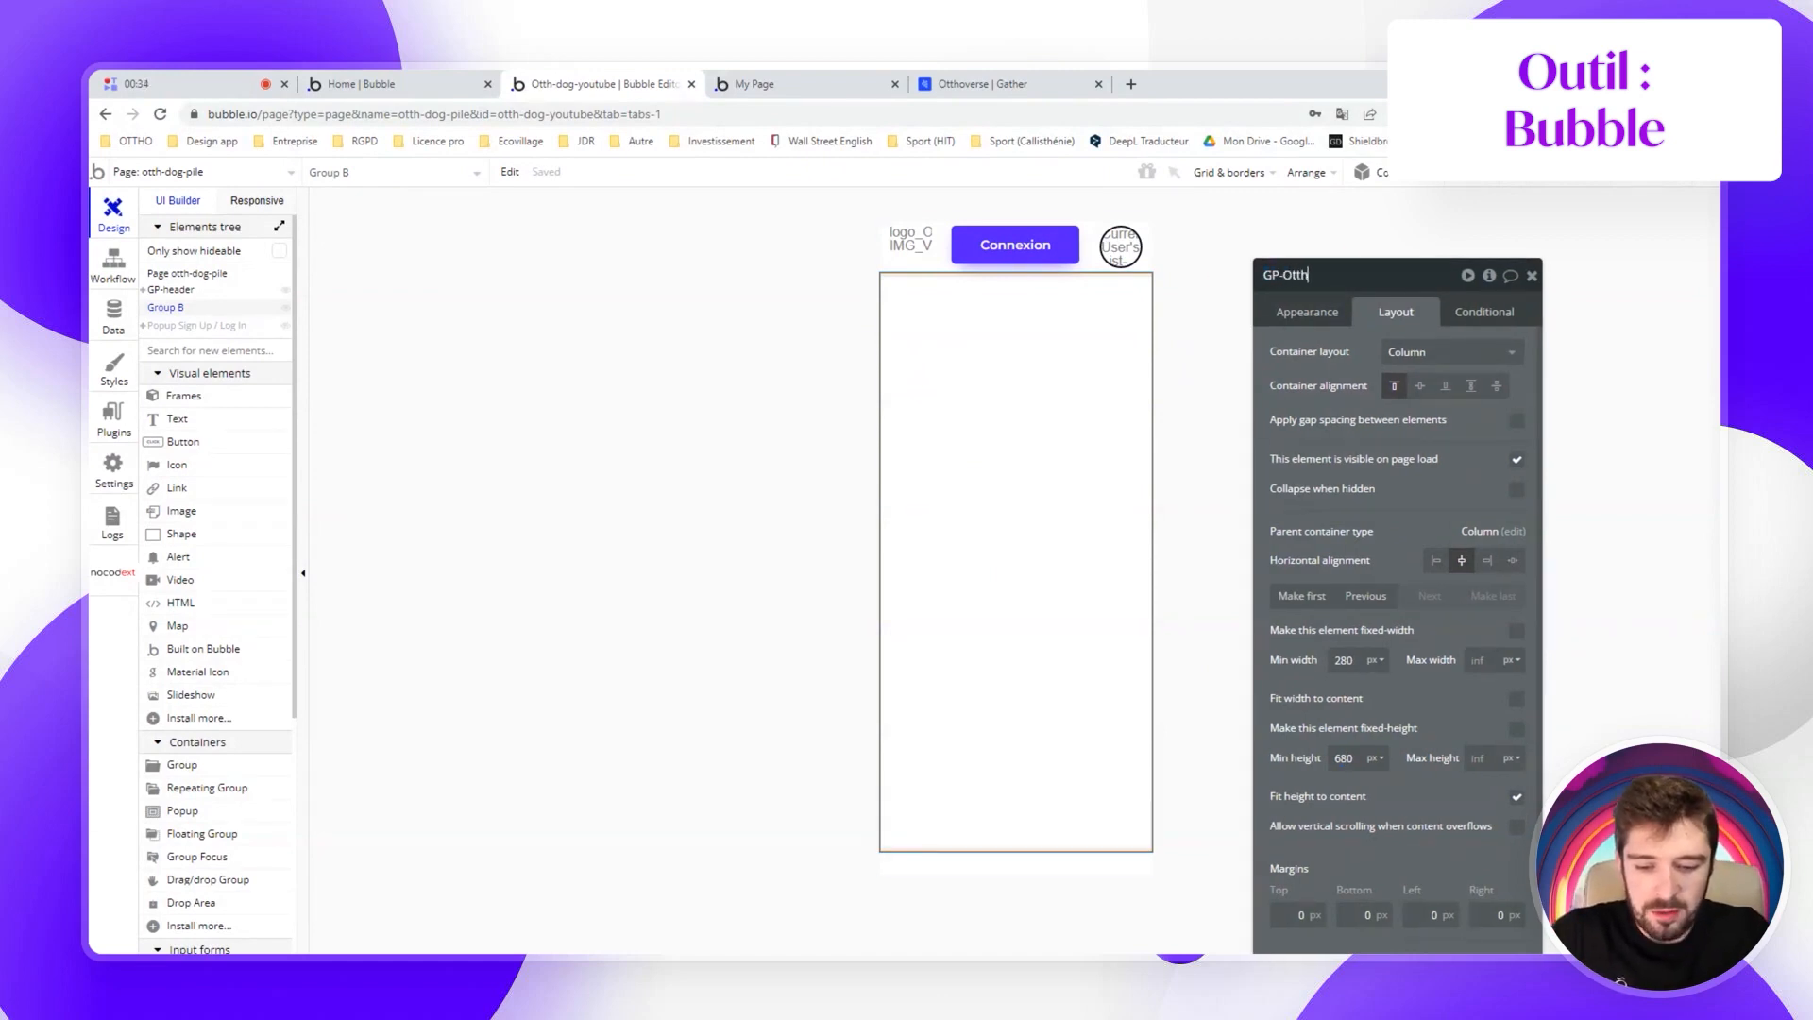
pyautogui.write('-d')
pyautogui.write('og-pile')
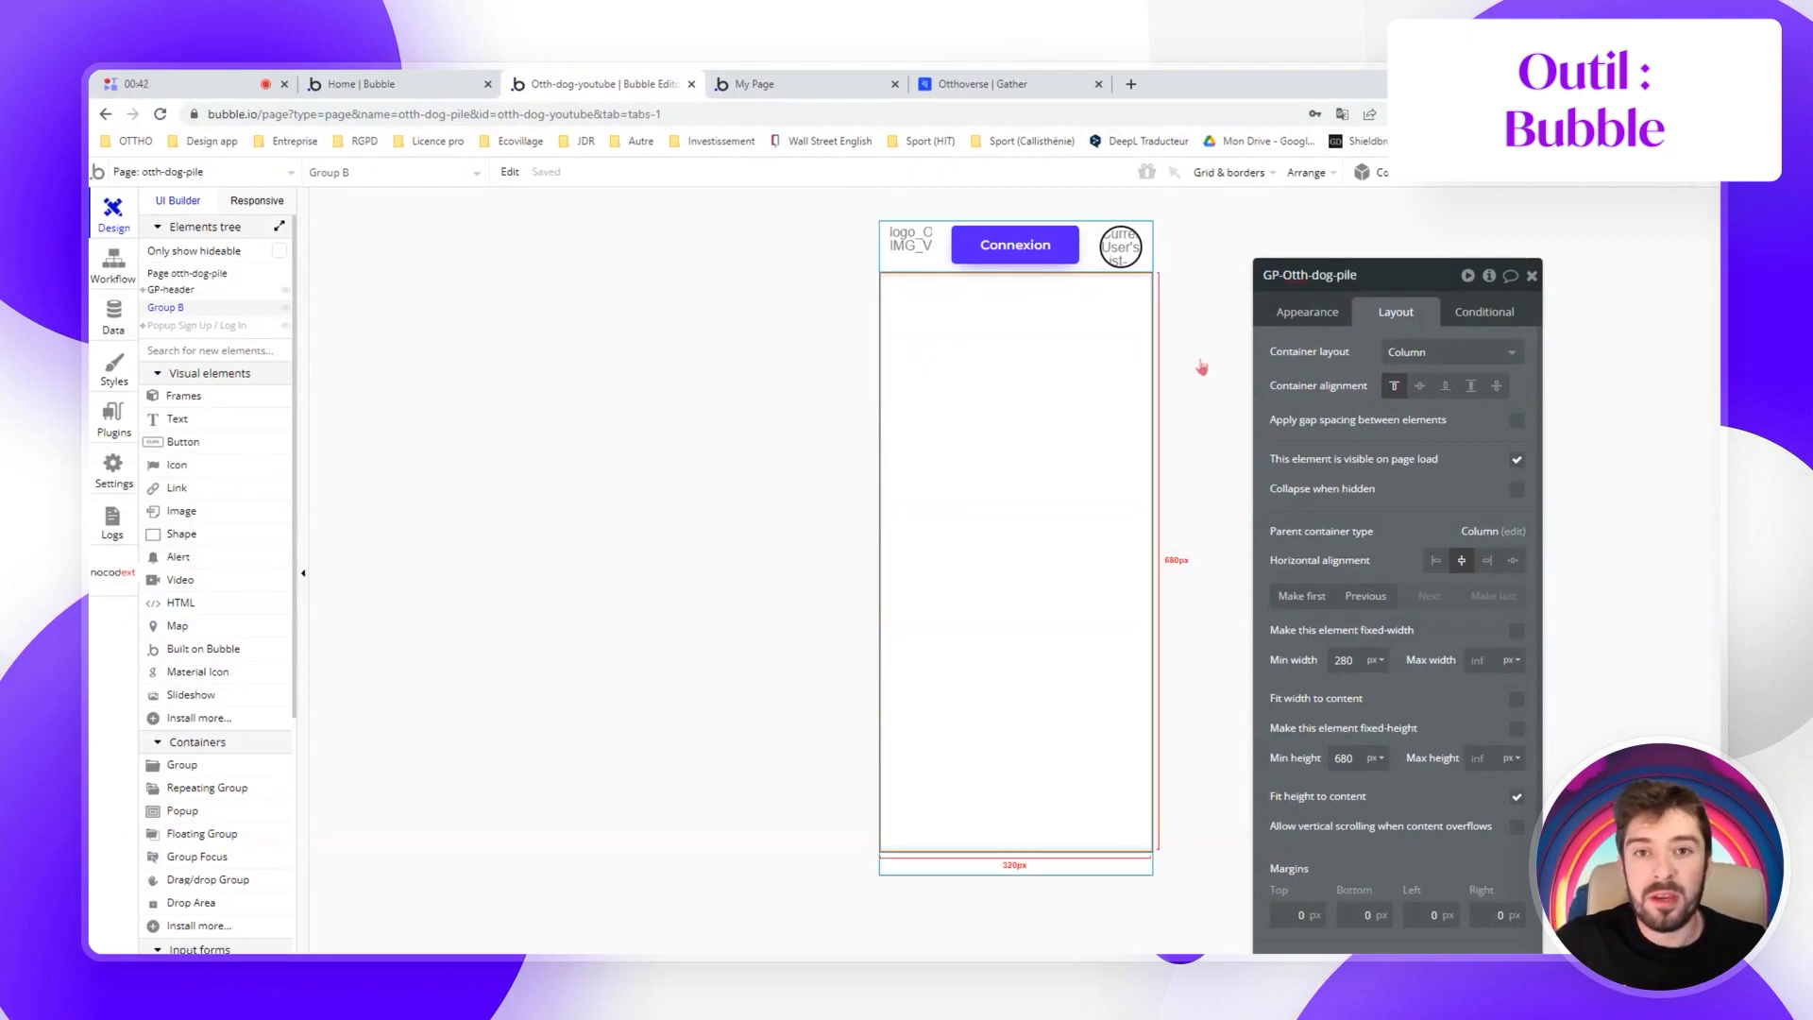
pyautogui.click(1533, 278)
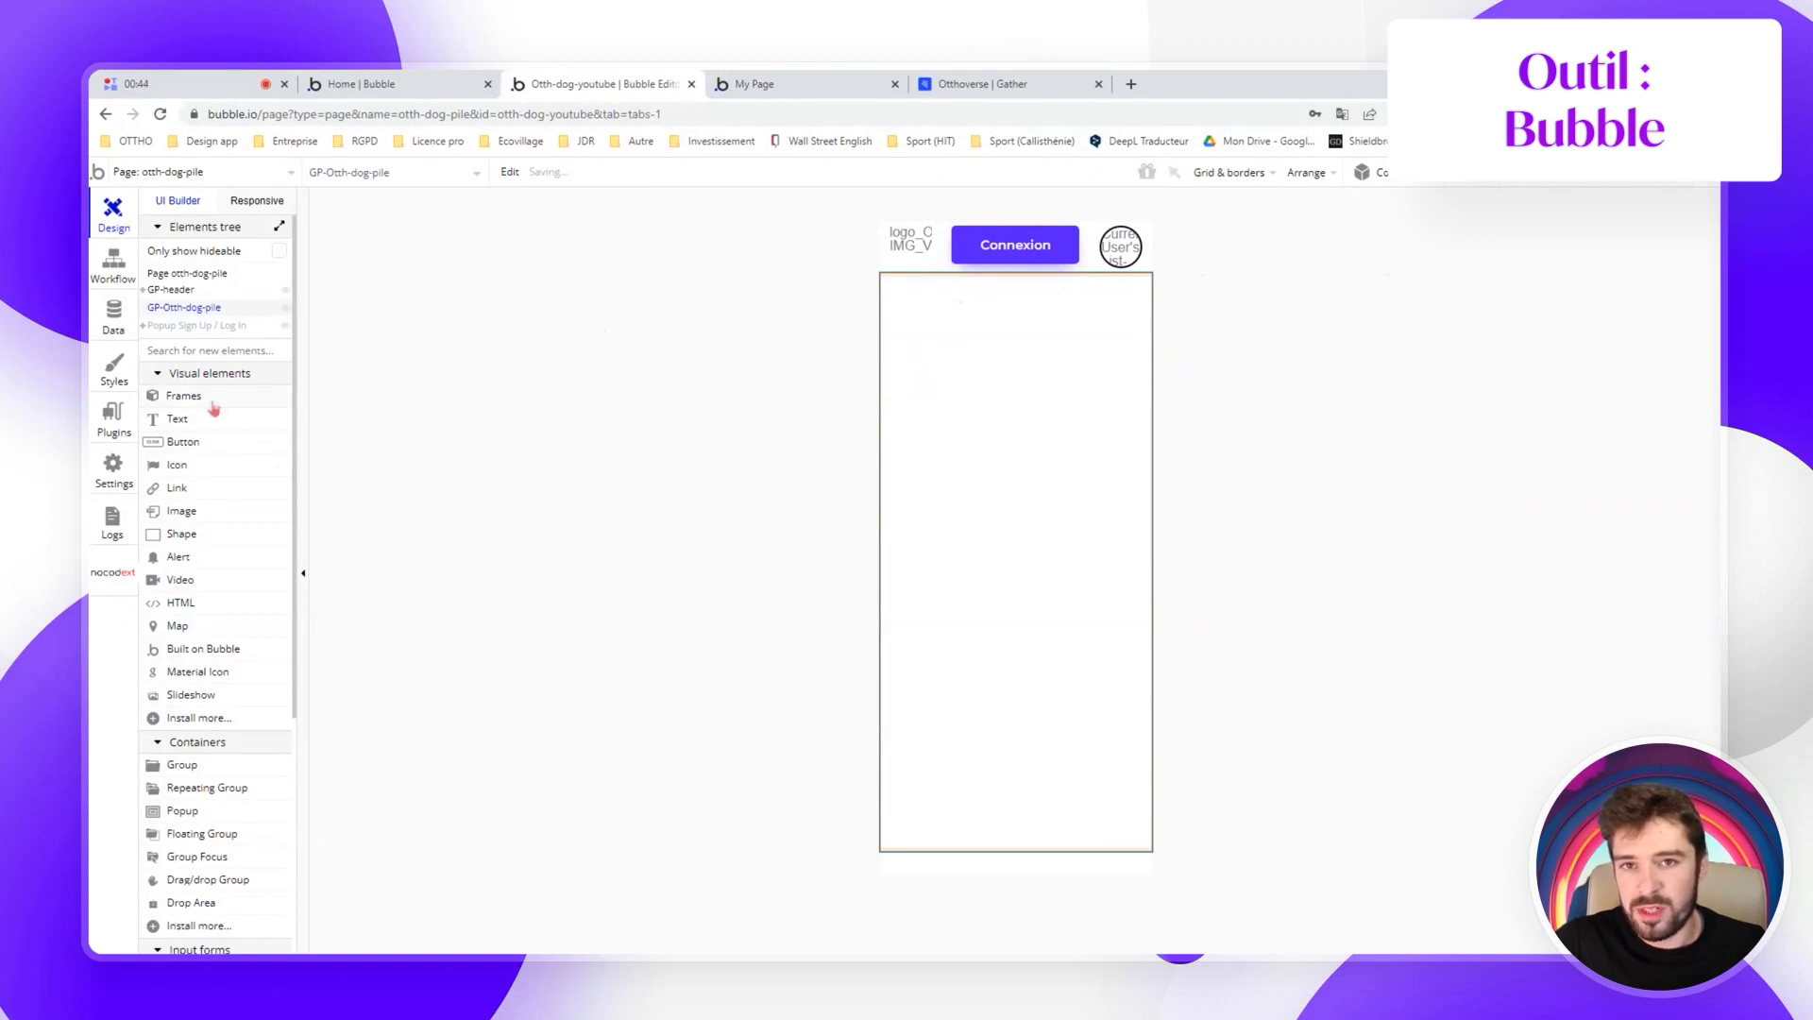
# Place a repeating group inside the GP-Otth-dog-pile group
pyautogui.click(200, 788)
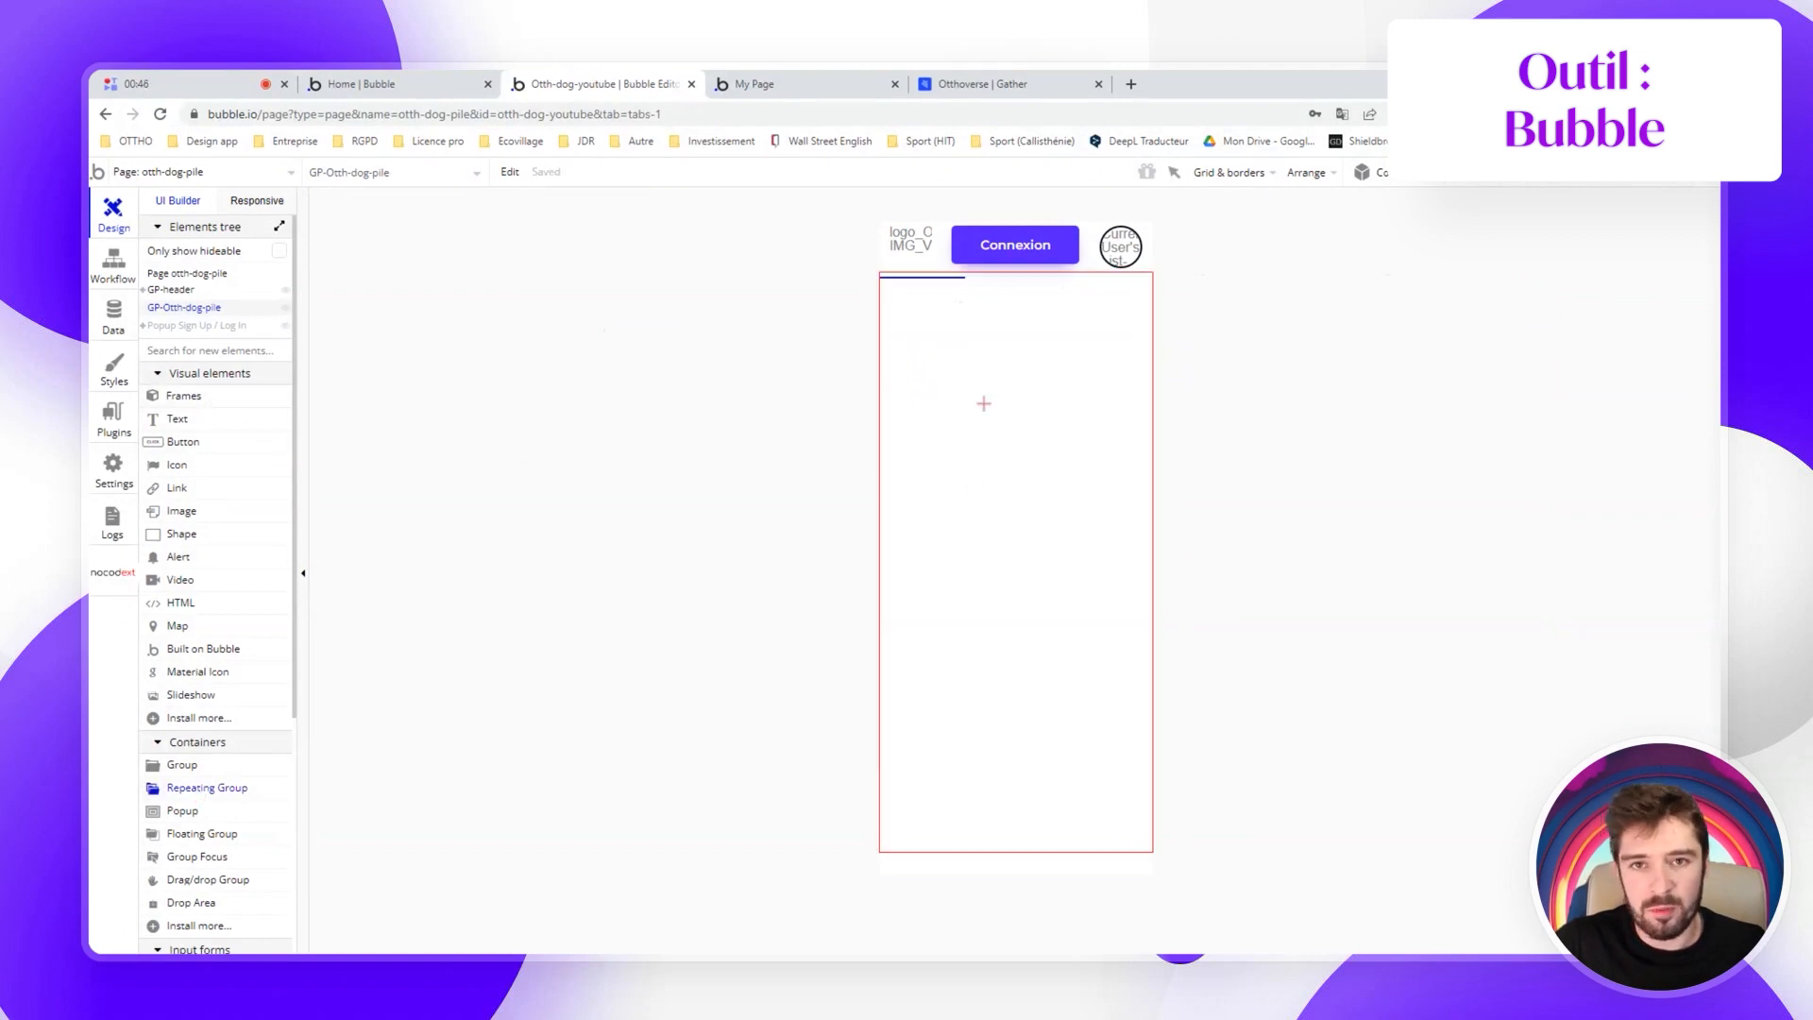
pyautogui.click(943, 324)
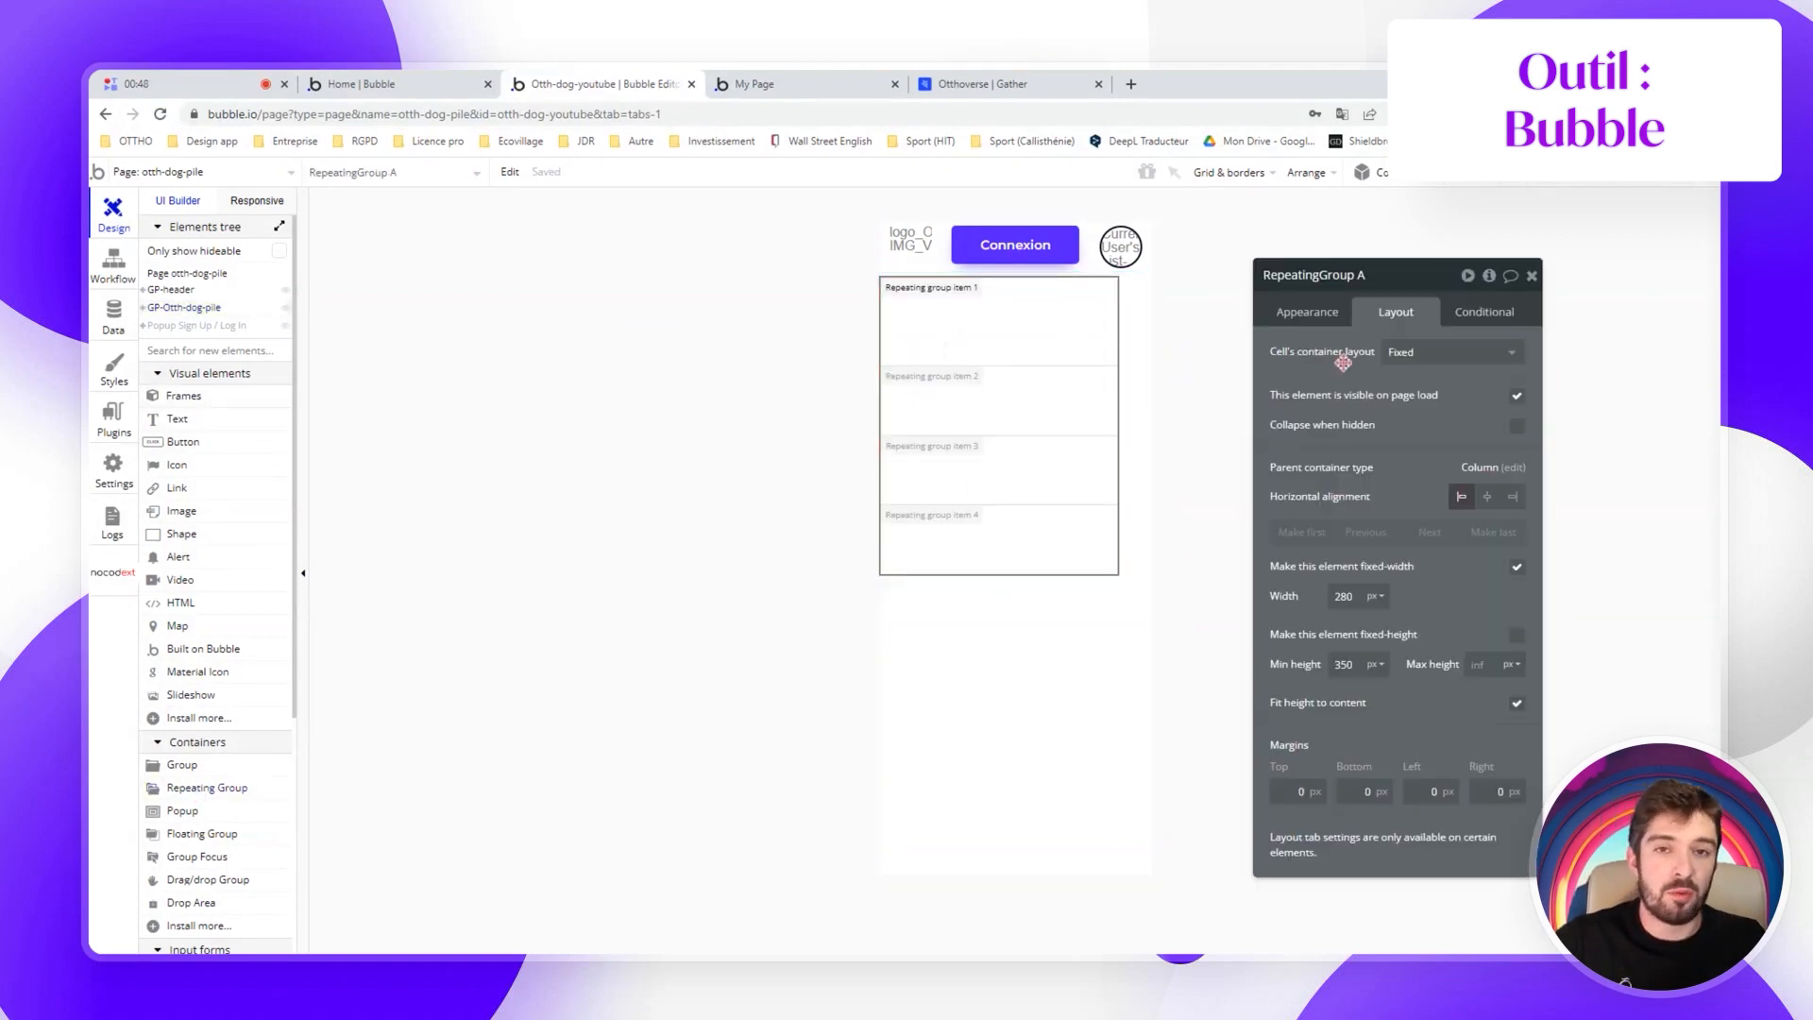
pyautogui.moveTo(1343, 361)
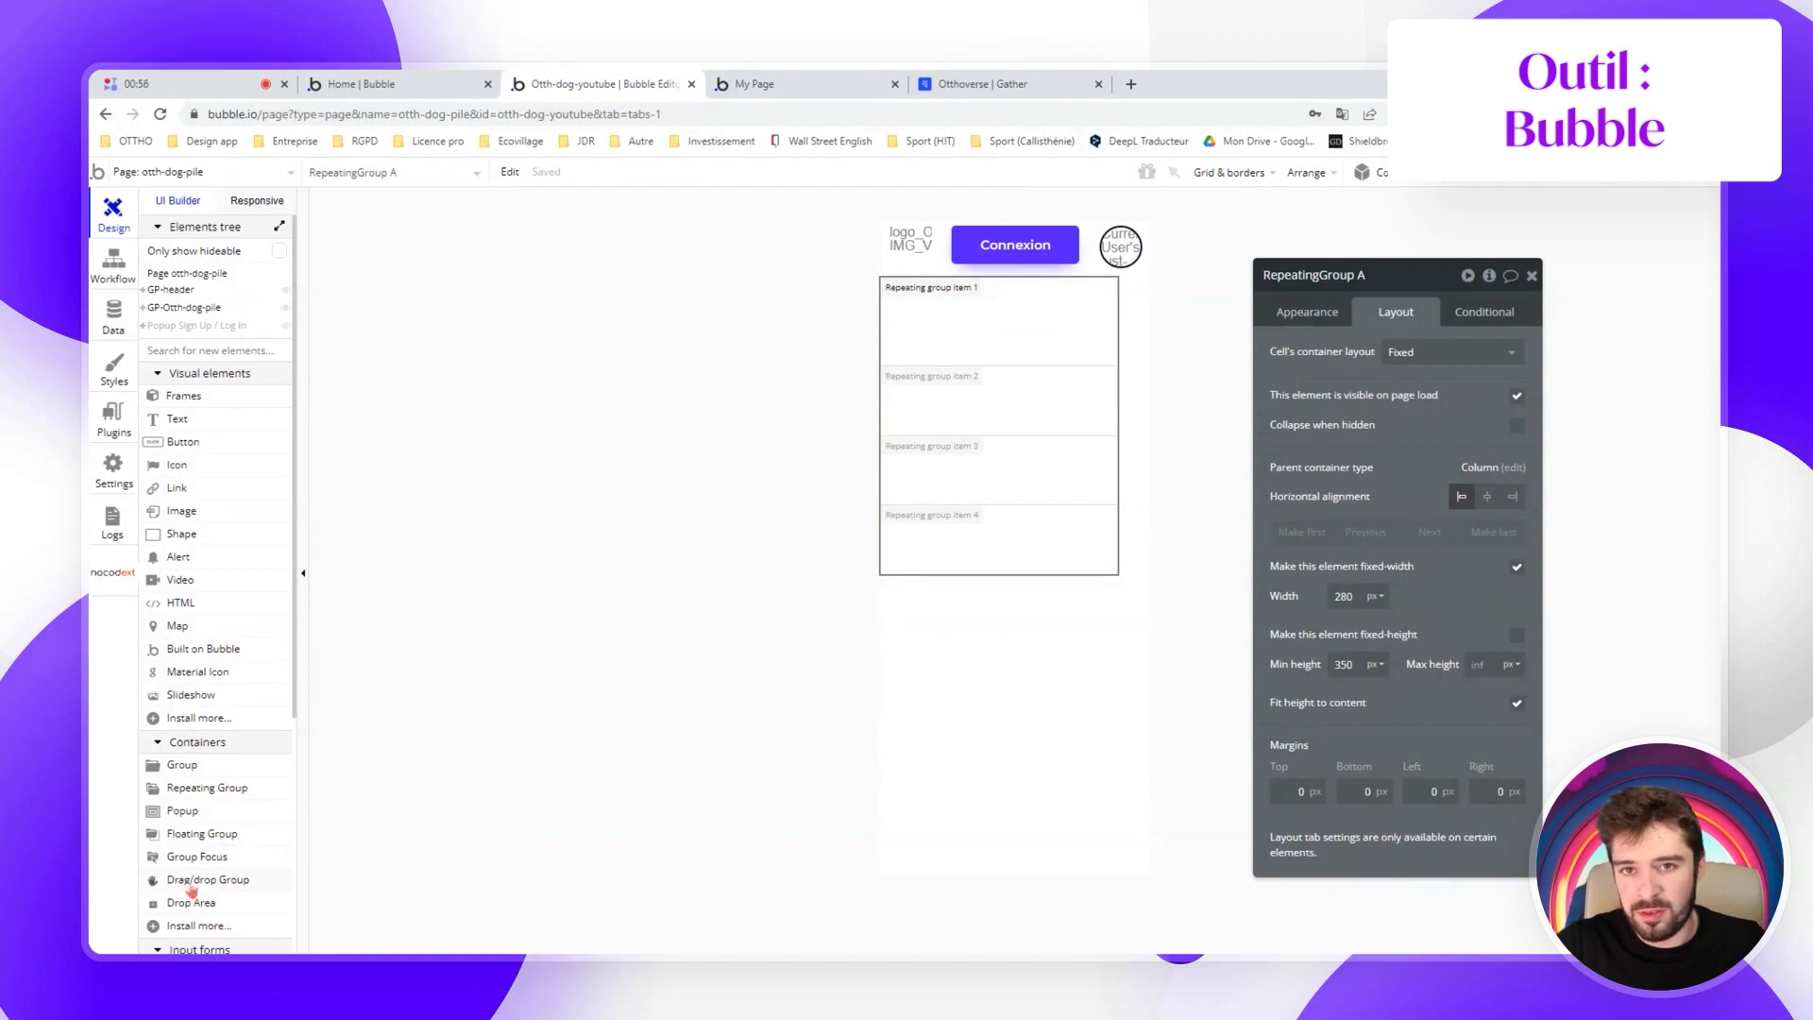
pyautogui.moveTo(193, 885)
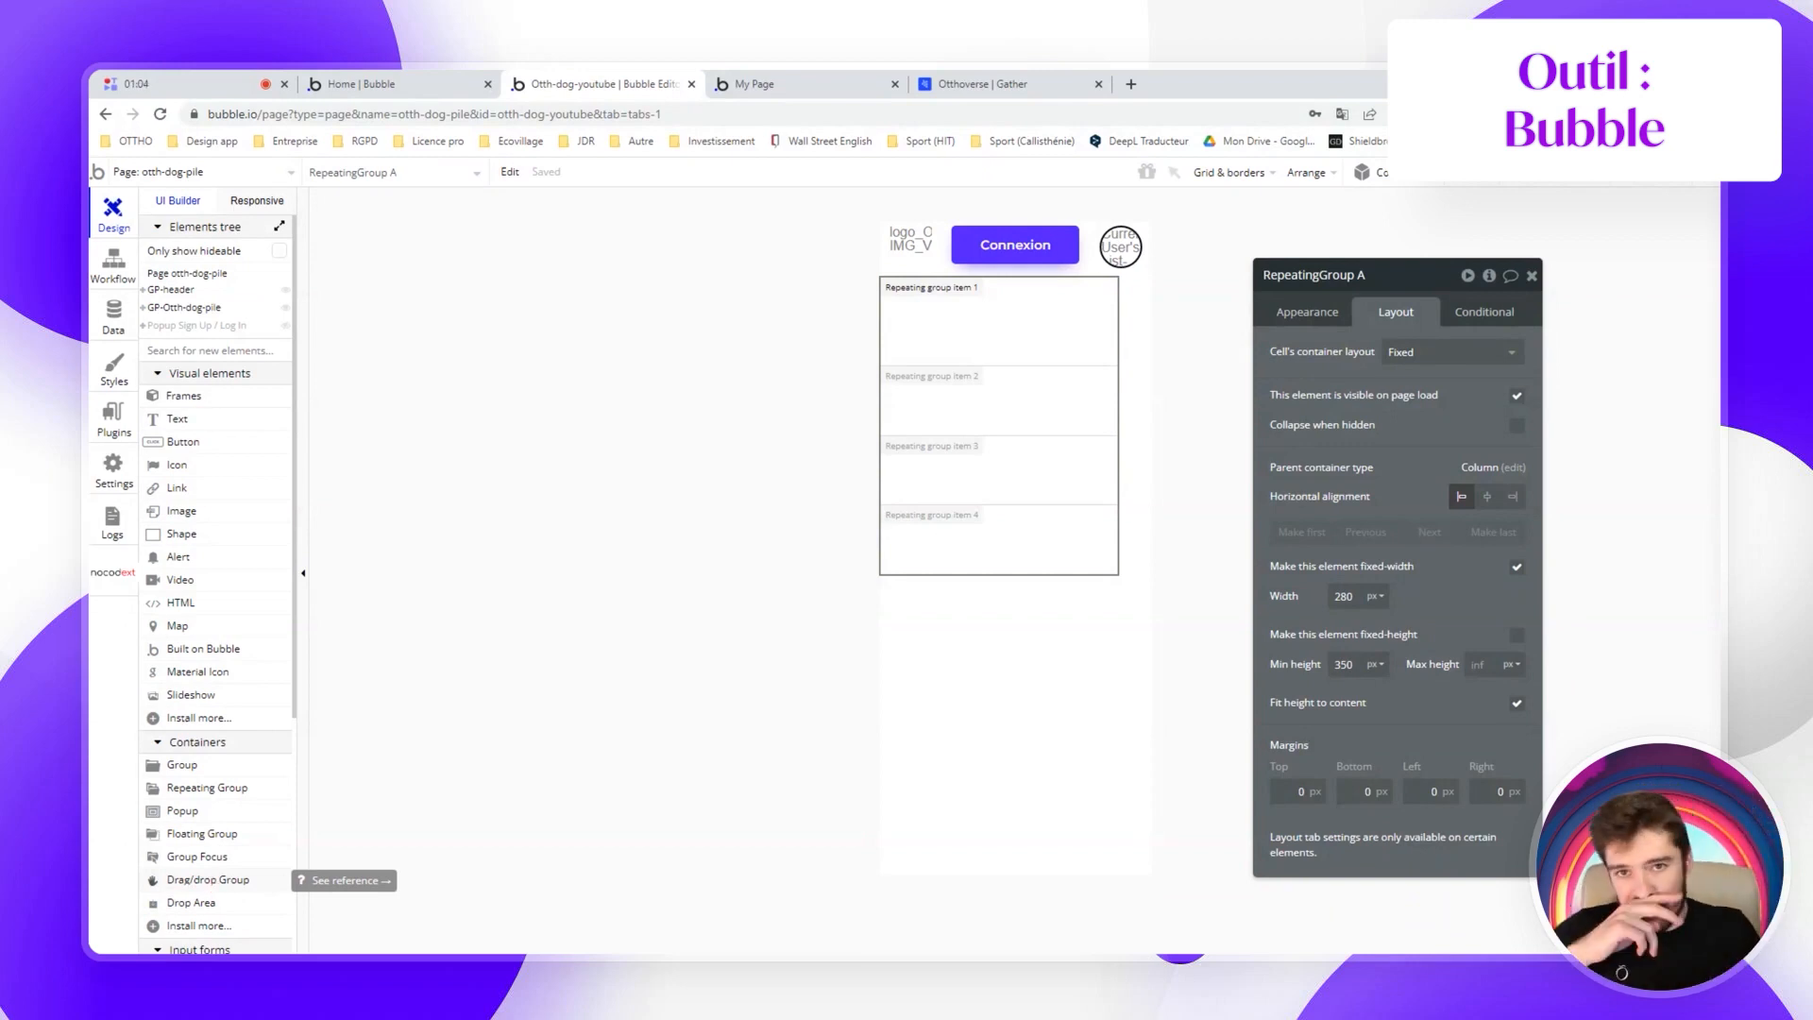
# Set the repeating group's fixed number of rows to 2
pyautogui.click(1307, 316)
pyautogui.click(1381, 476)
pyautogui.click(1336, 561)
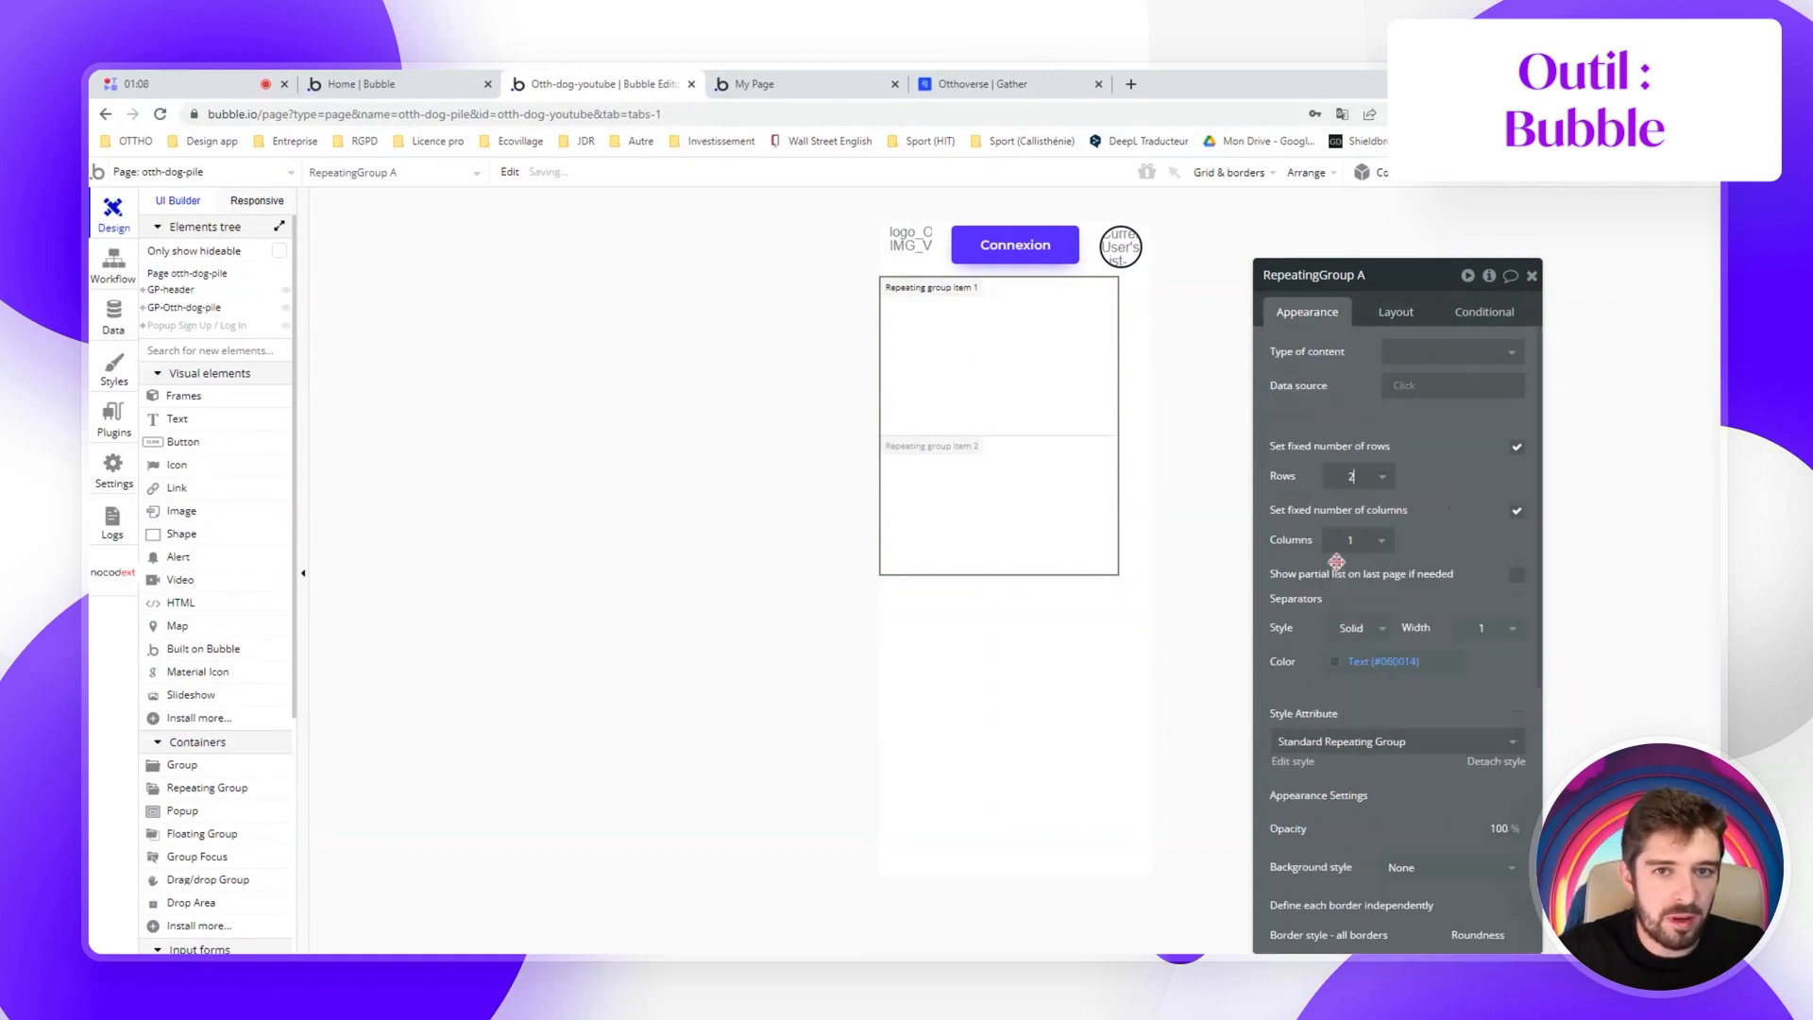
# Rename the repeating group as RG-Source-Profil
pyautogui.moveTo(1373, 275); pyautogui.dragTo(1259, 274)
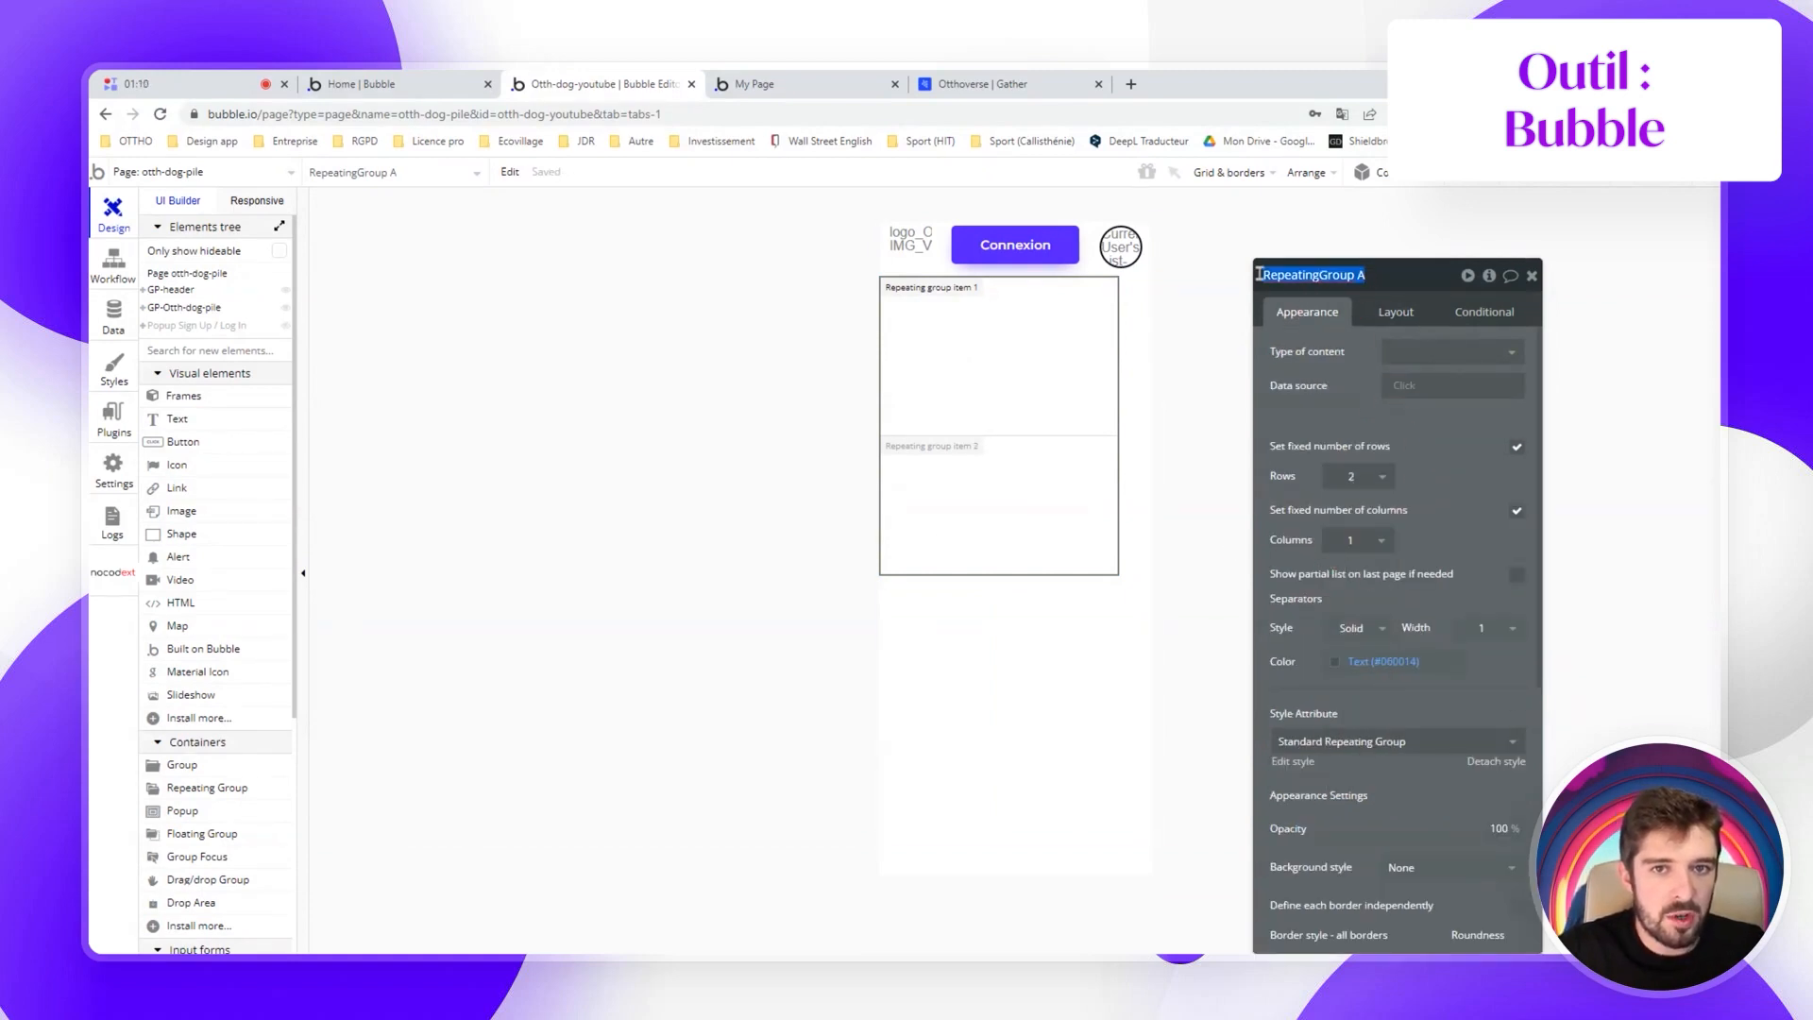
pyautogui.write('RG')
pyautogui.write('-Source')
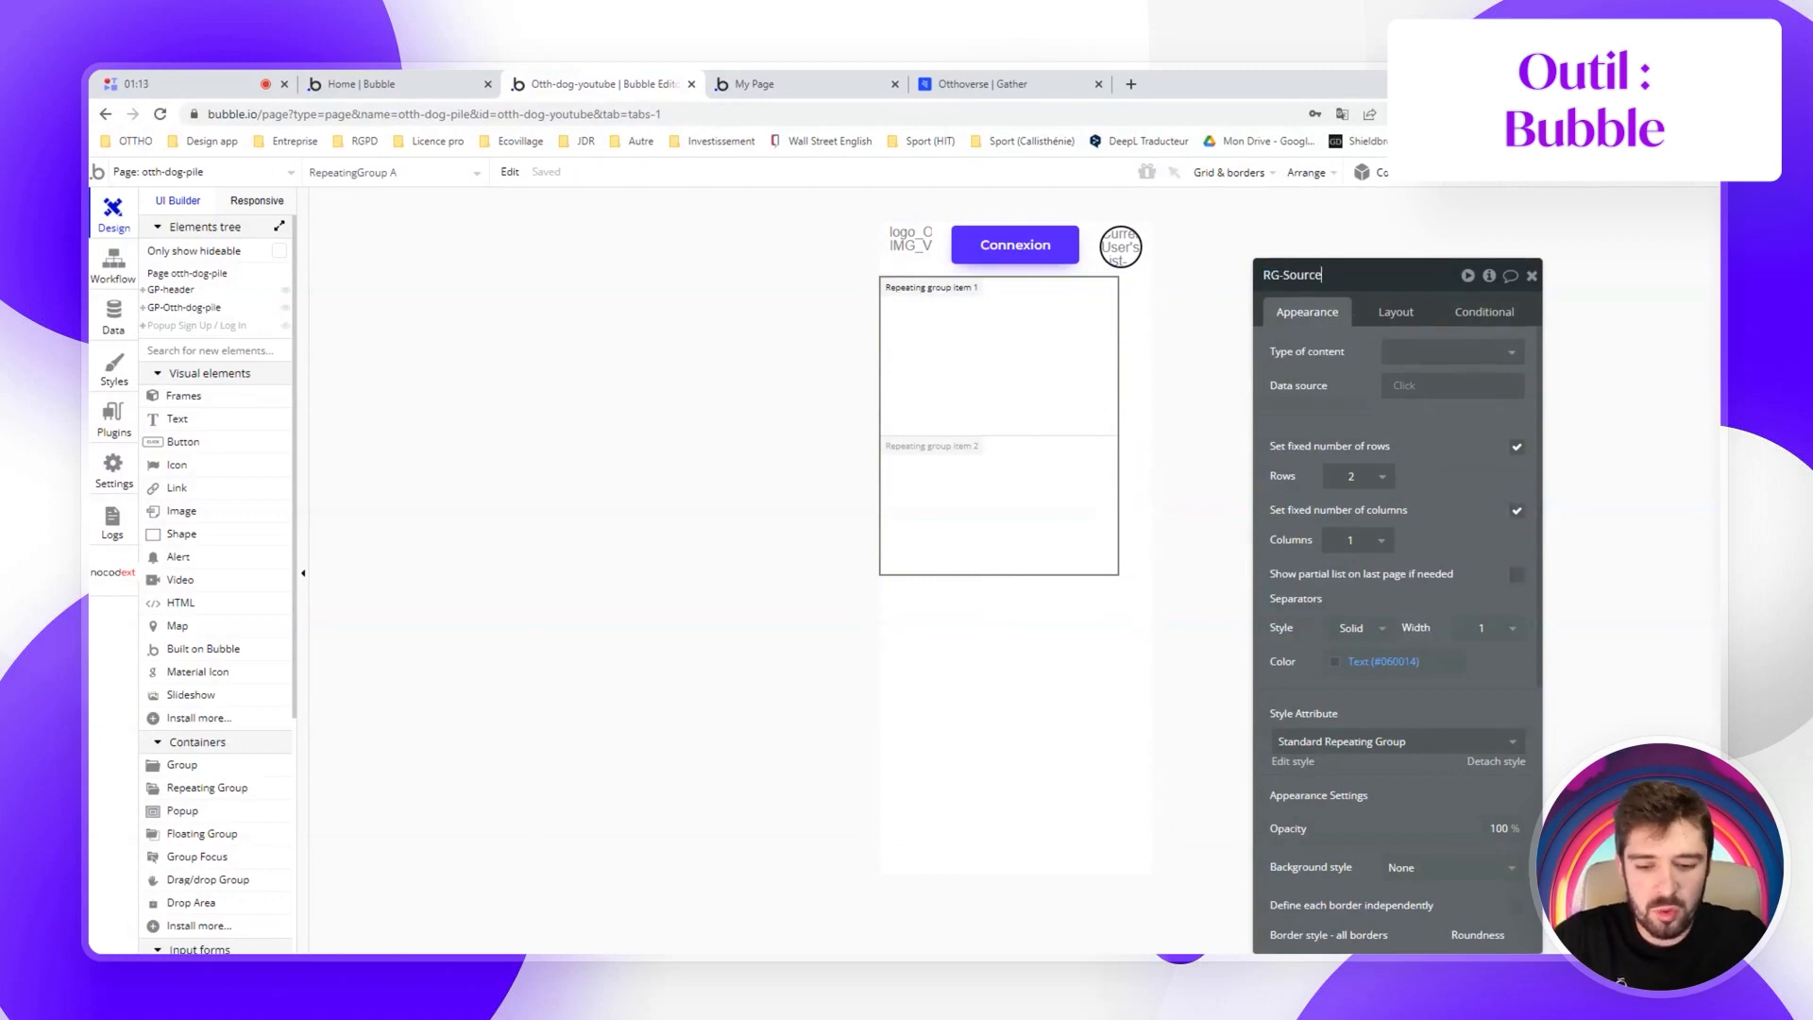
pyautogui.write('-Profil')
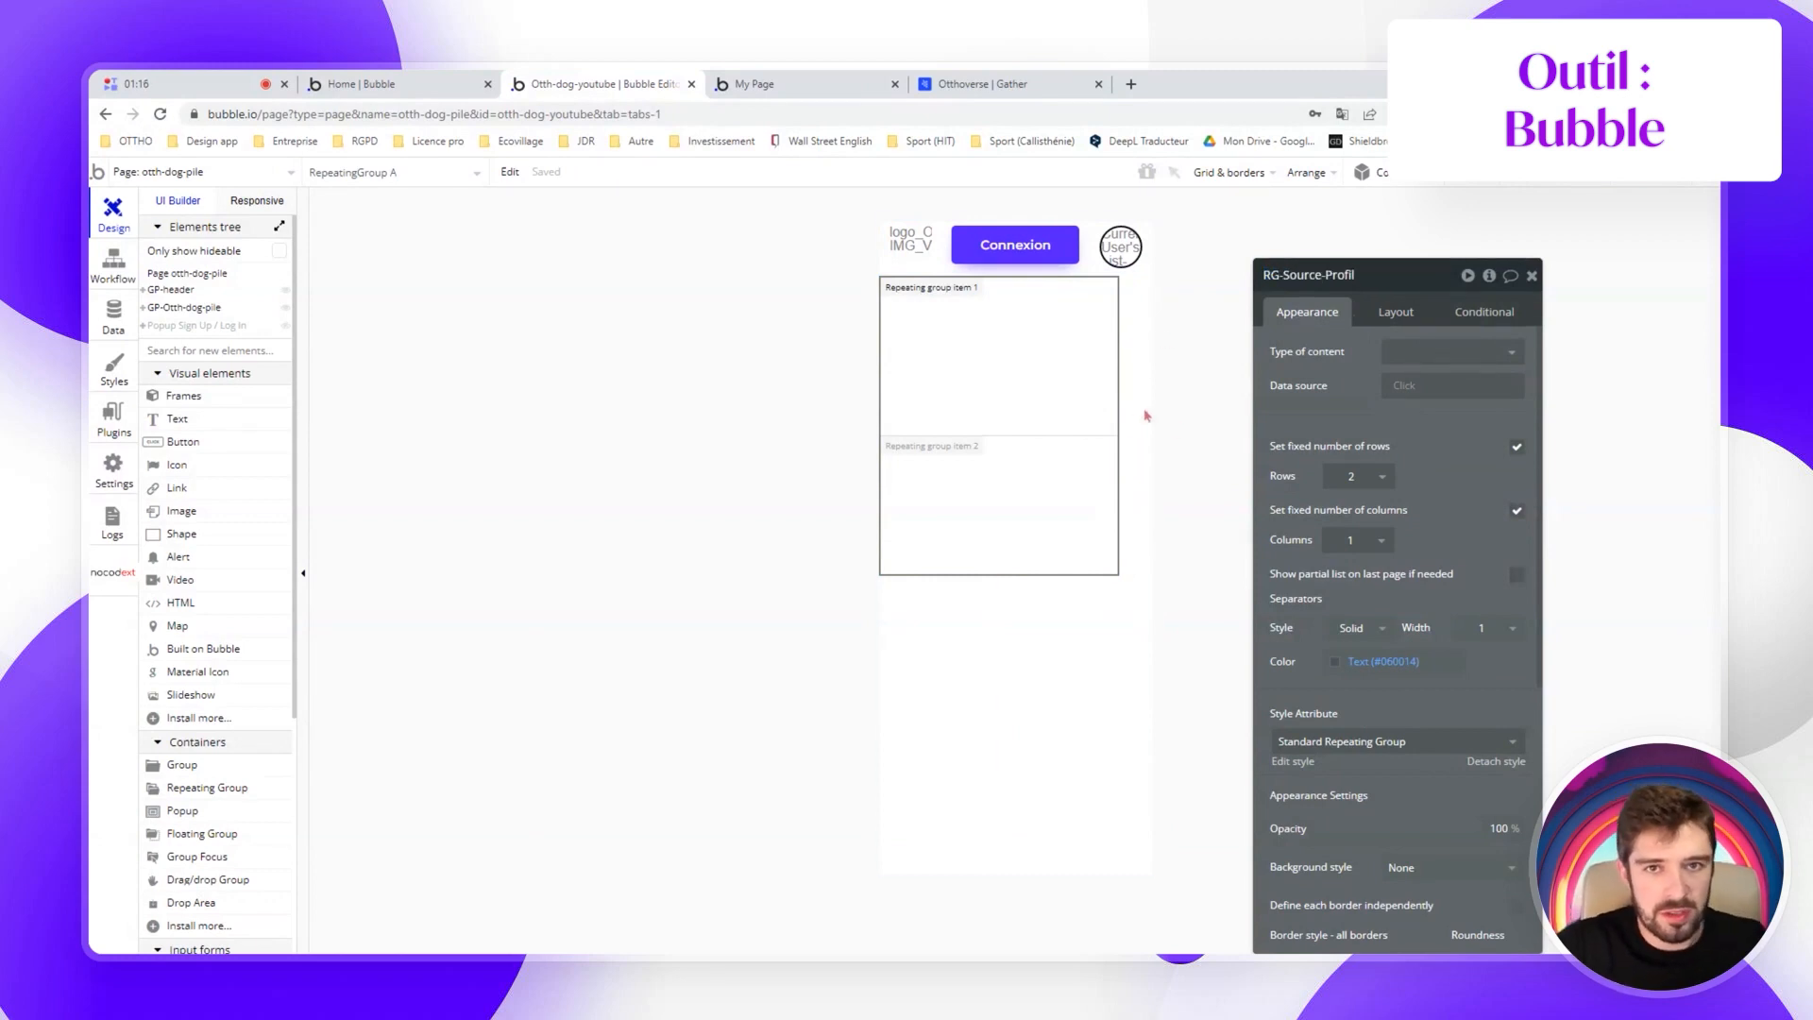
# Set the repeating group's width to 200 px, its minimum height to 100 px and its cell container layout to Row
pyautogui.click(1390, 313)
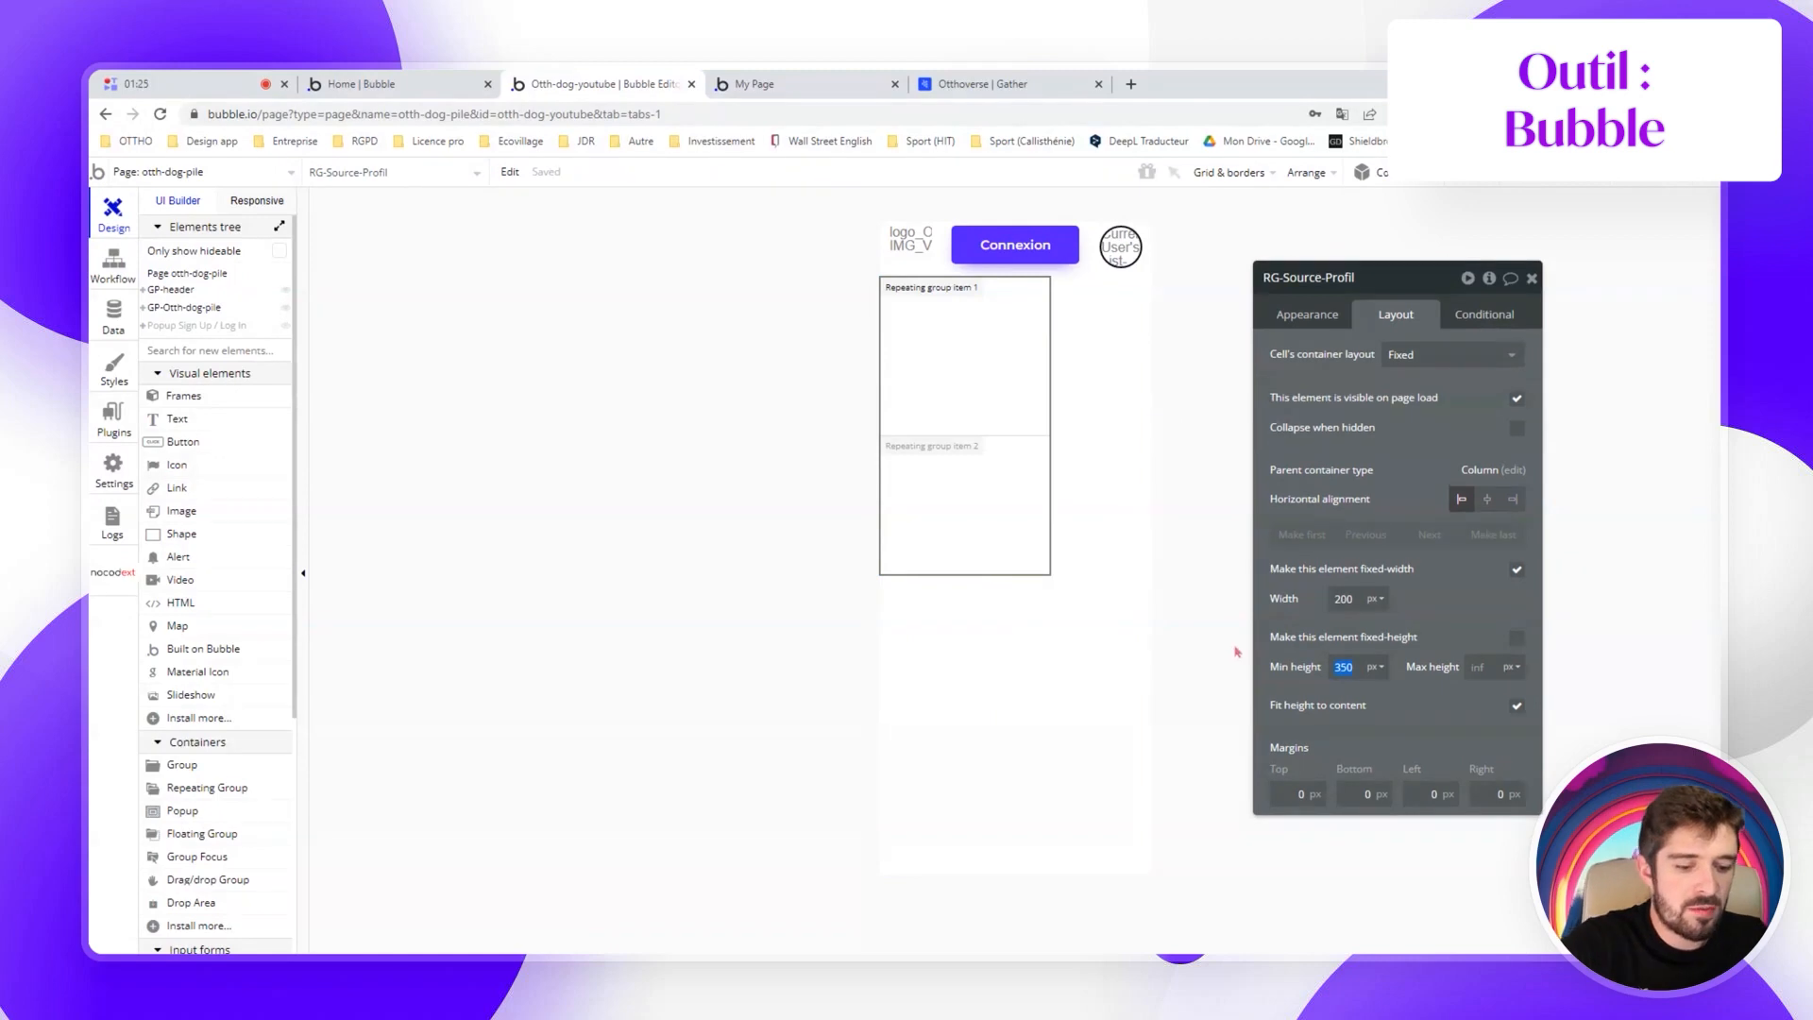
pyautogui.write('100')
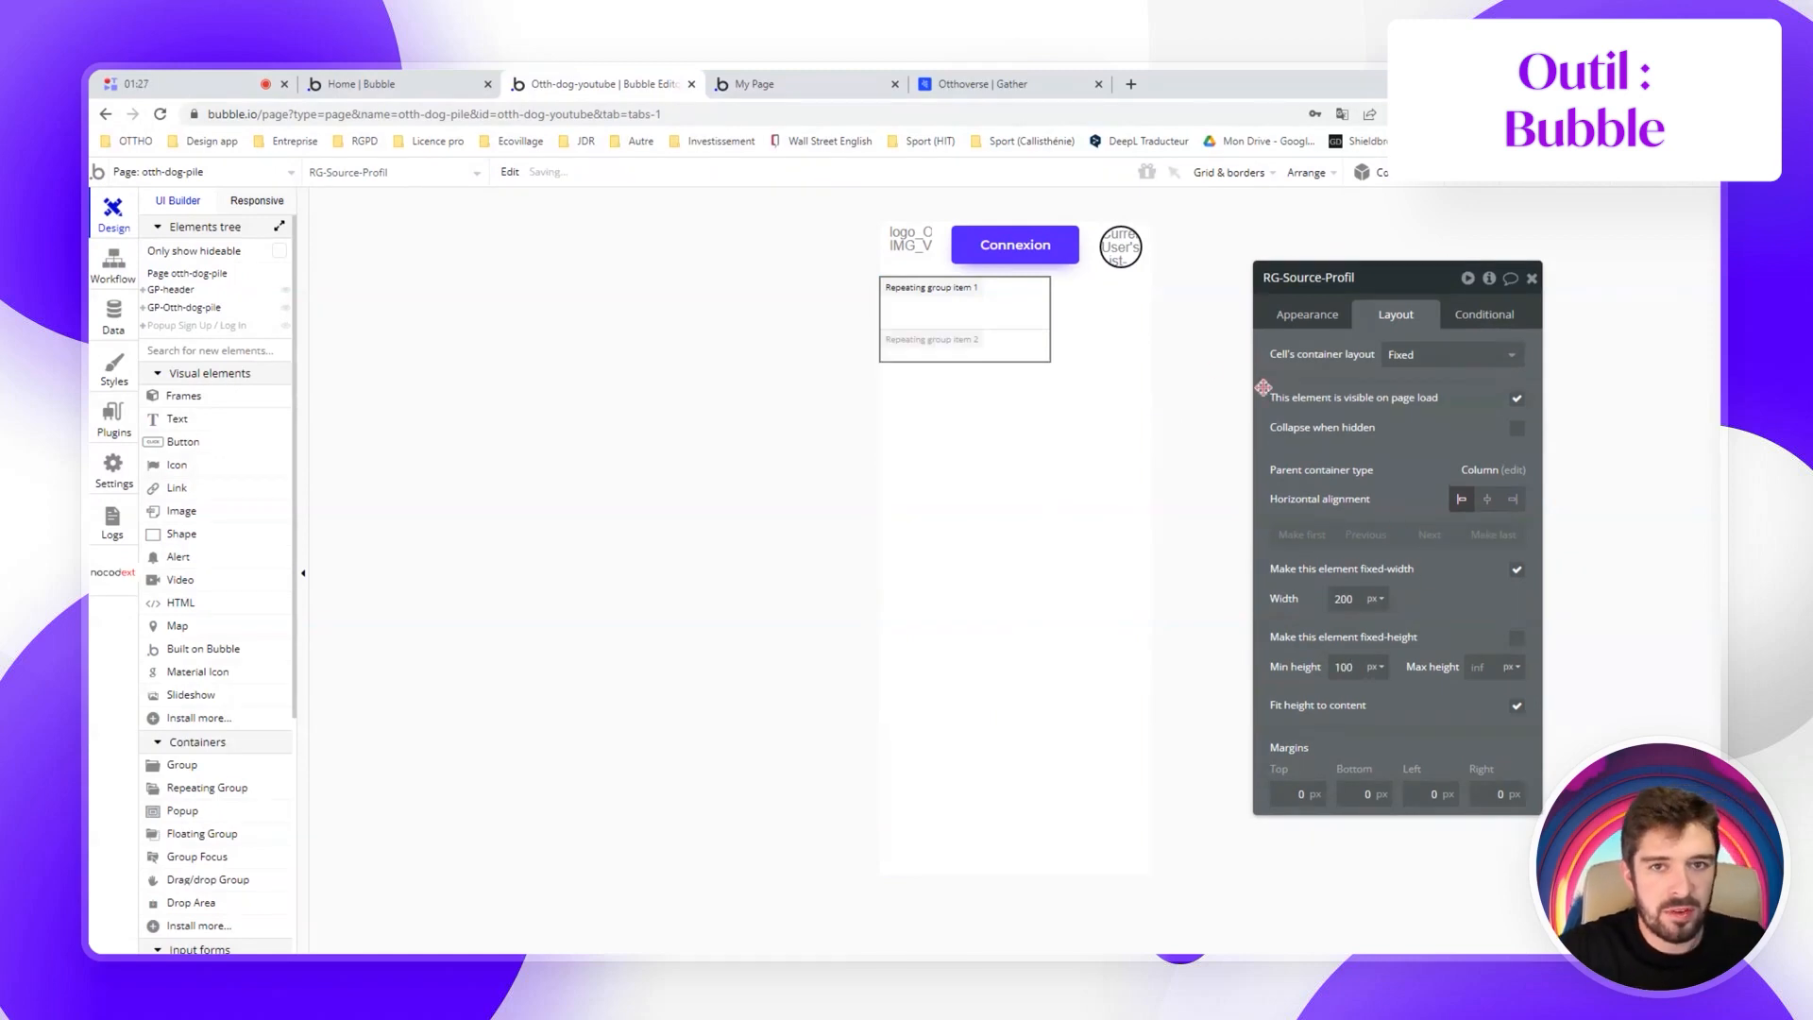
pyautogui.click(1412, 355)
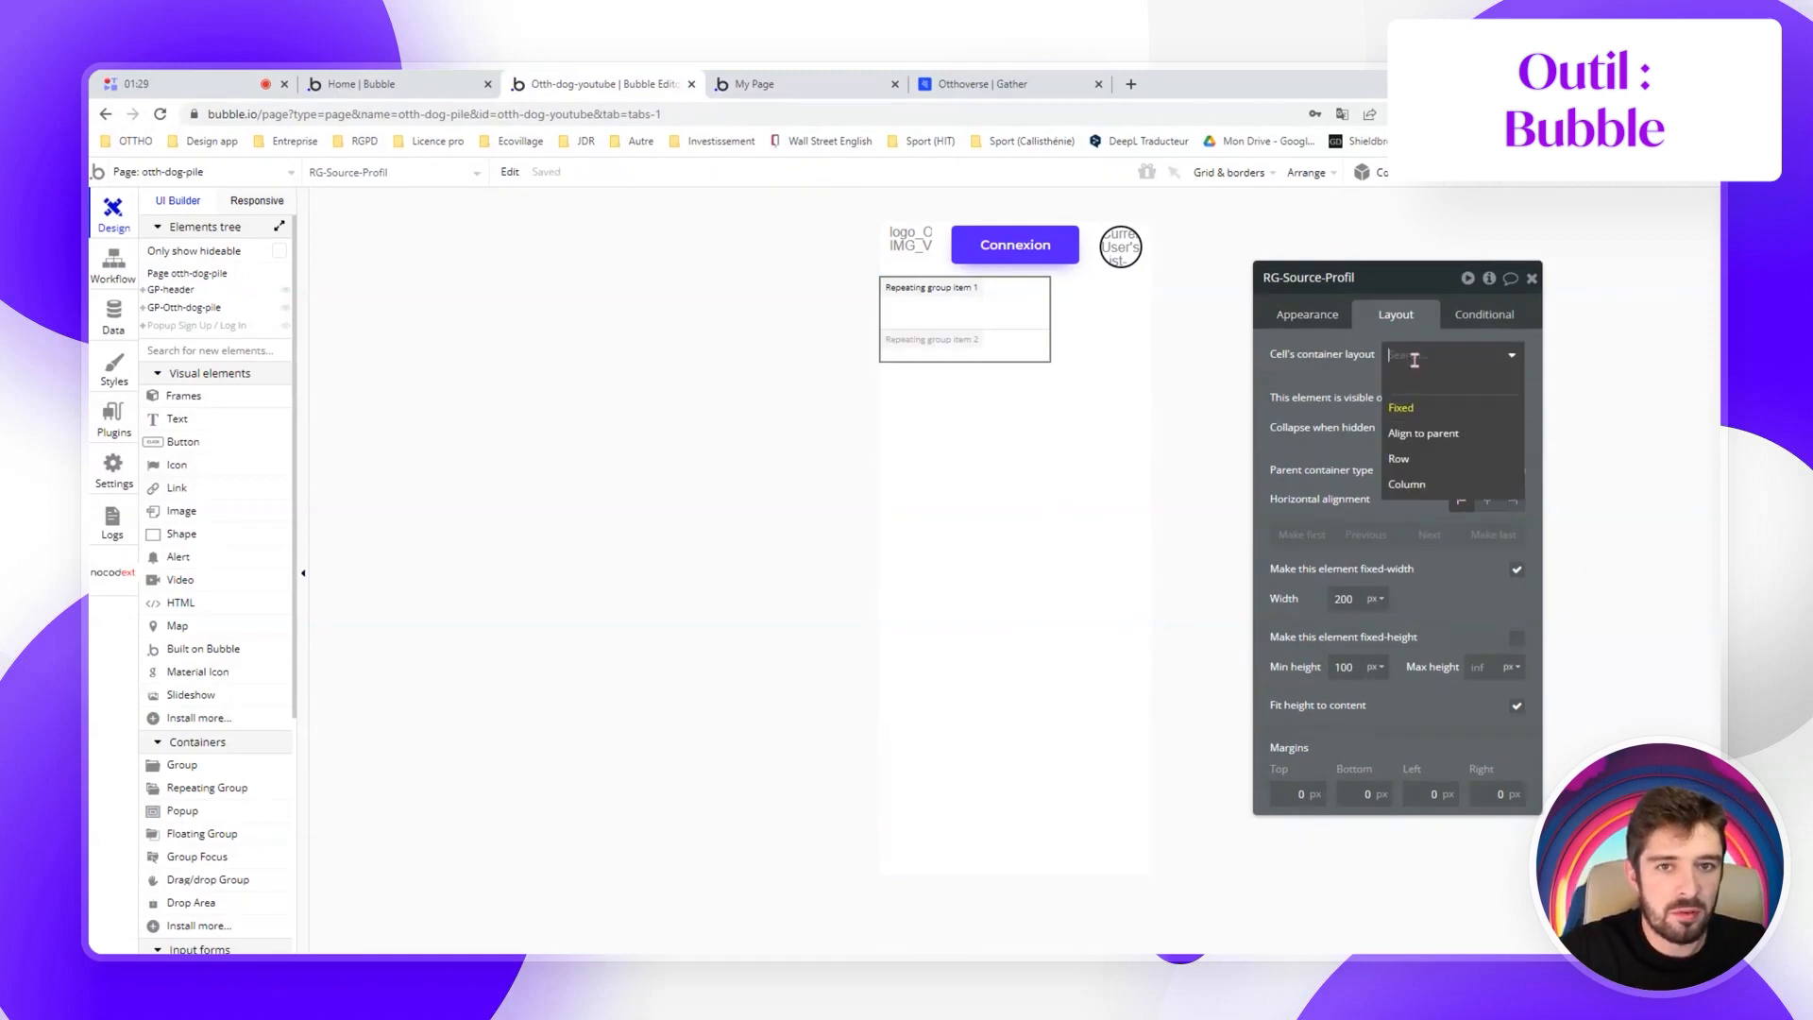
pyautogui.click(1434, 464)
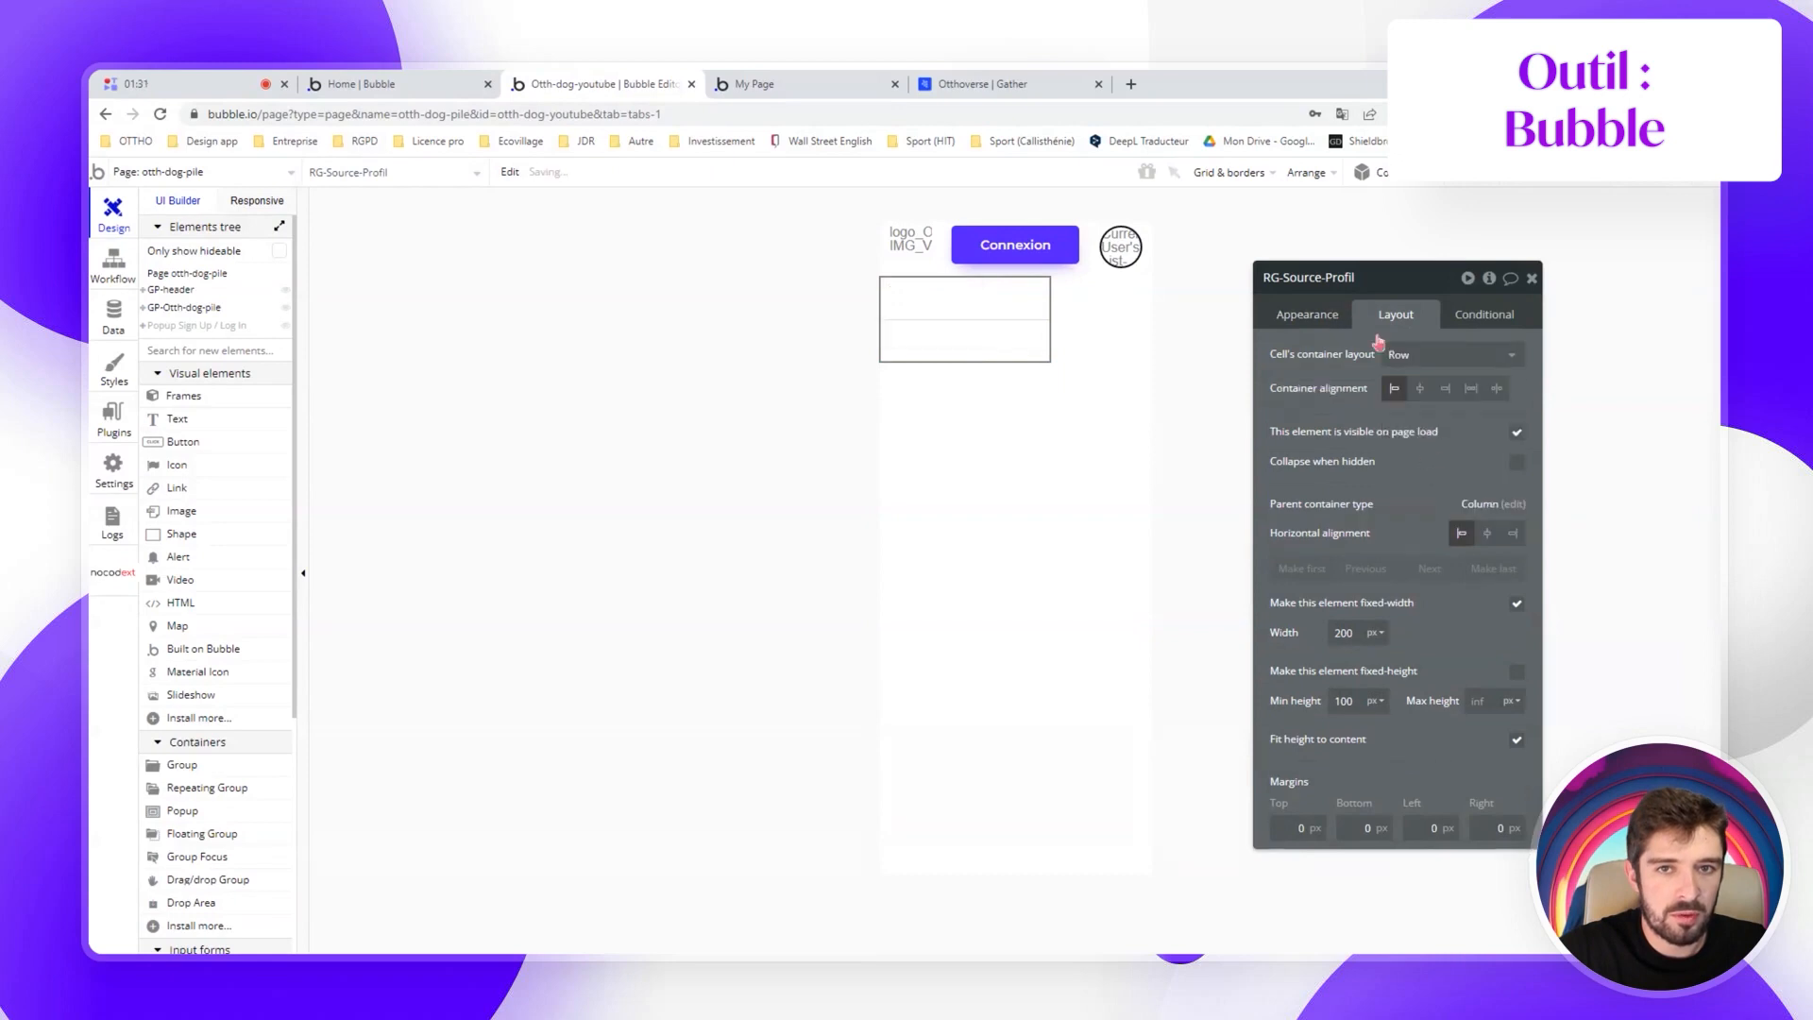
# Set RG-Source-Profil's type of content to User and its data source to a search for Users
pyautogui.click(1303, 308)
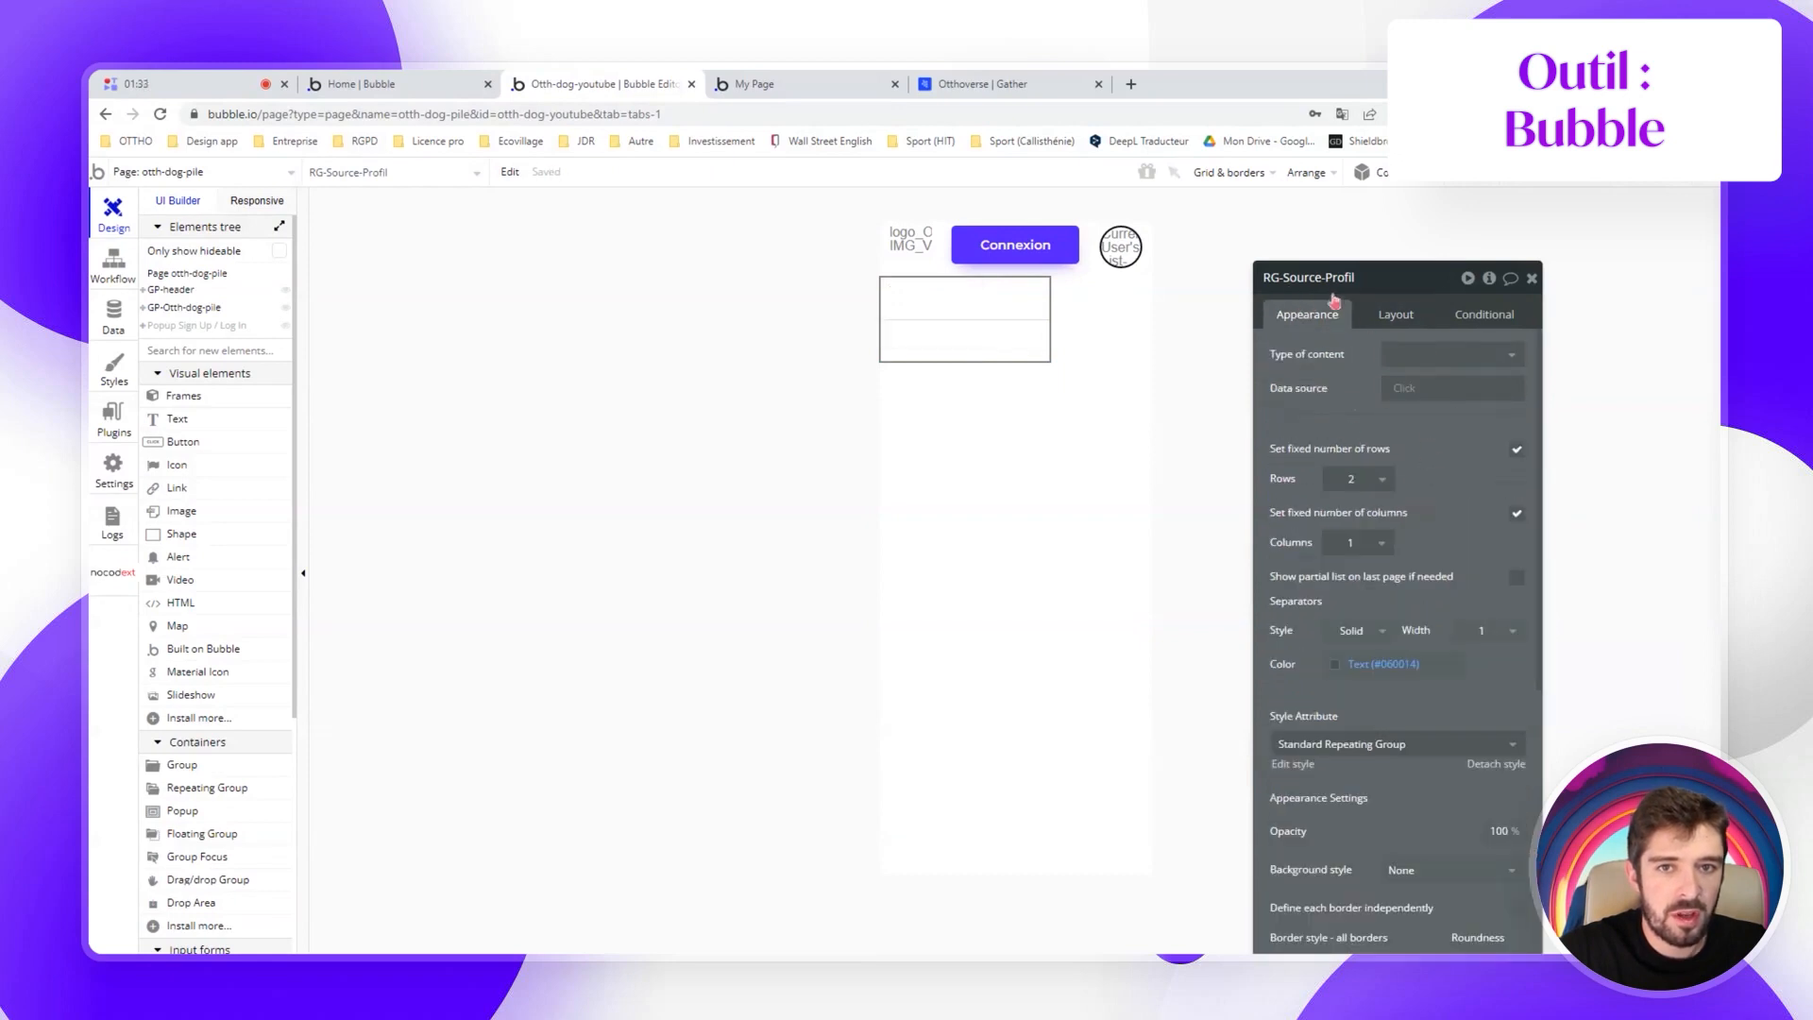
pyautogui.click(1447, 361)
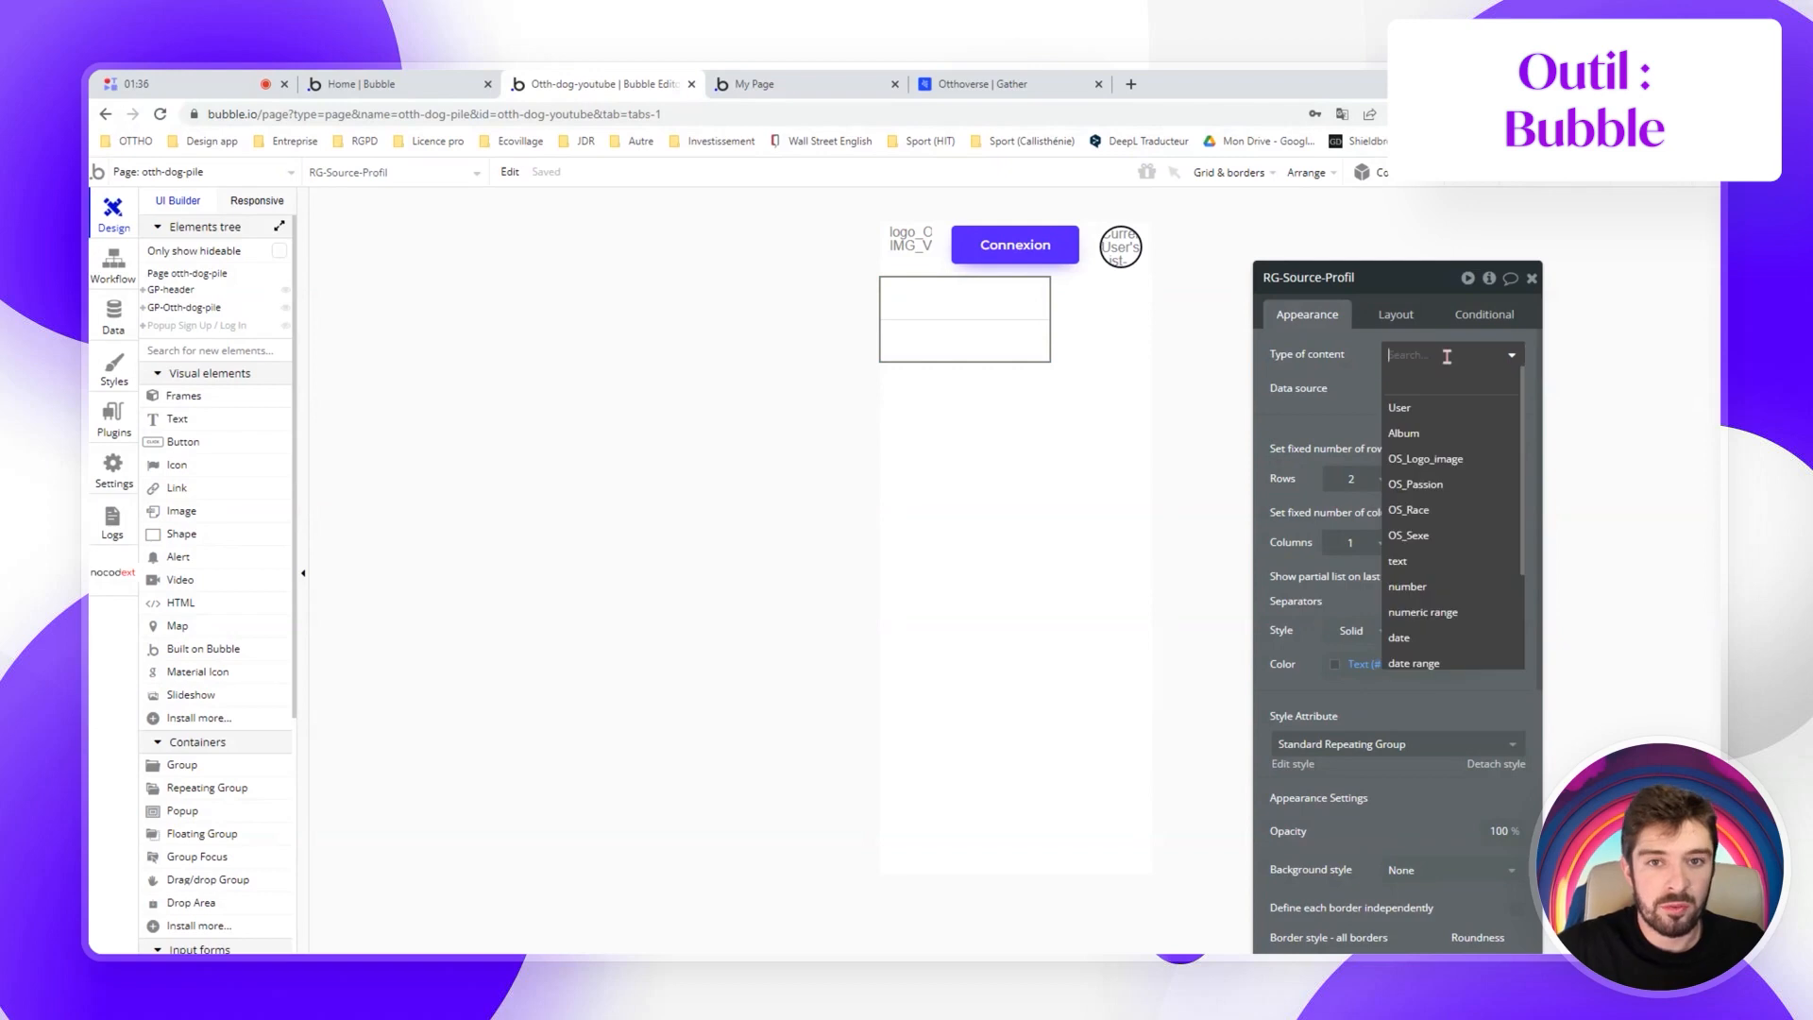
pyautogui.click(1419, 412)
pyautogui.click(1421, 387)
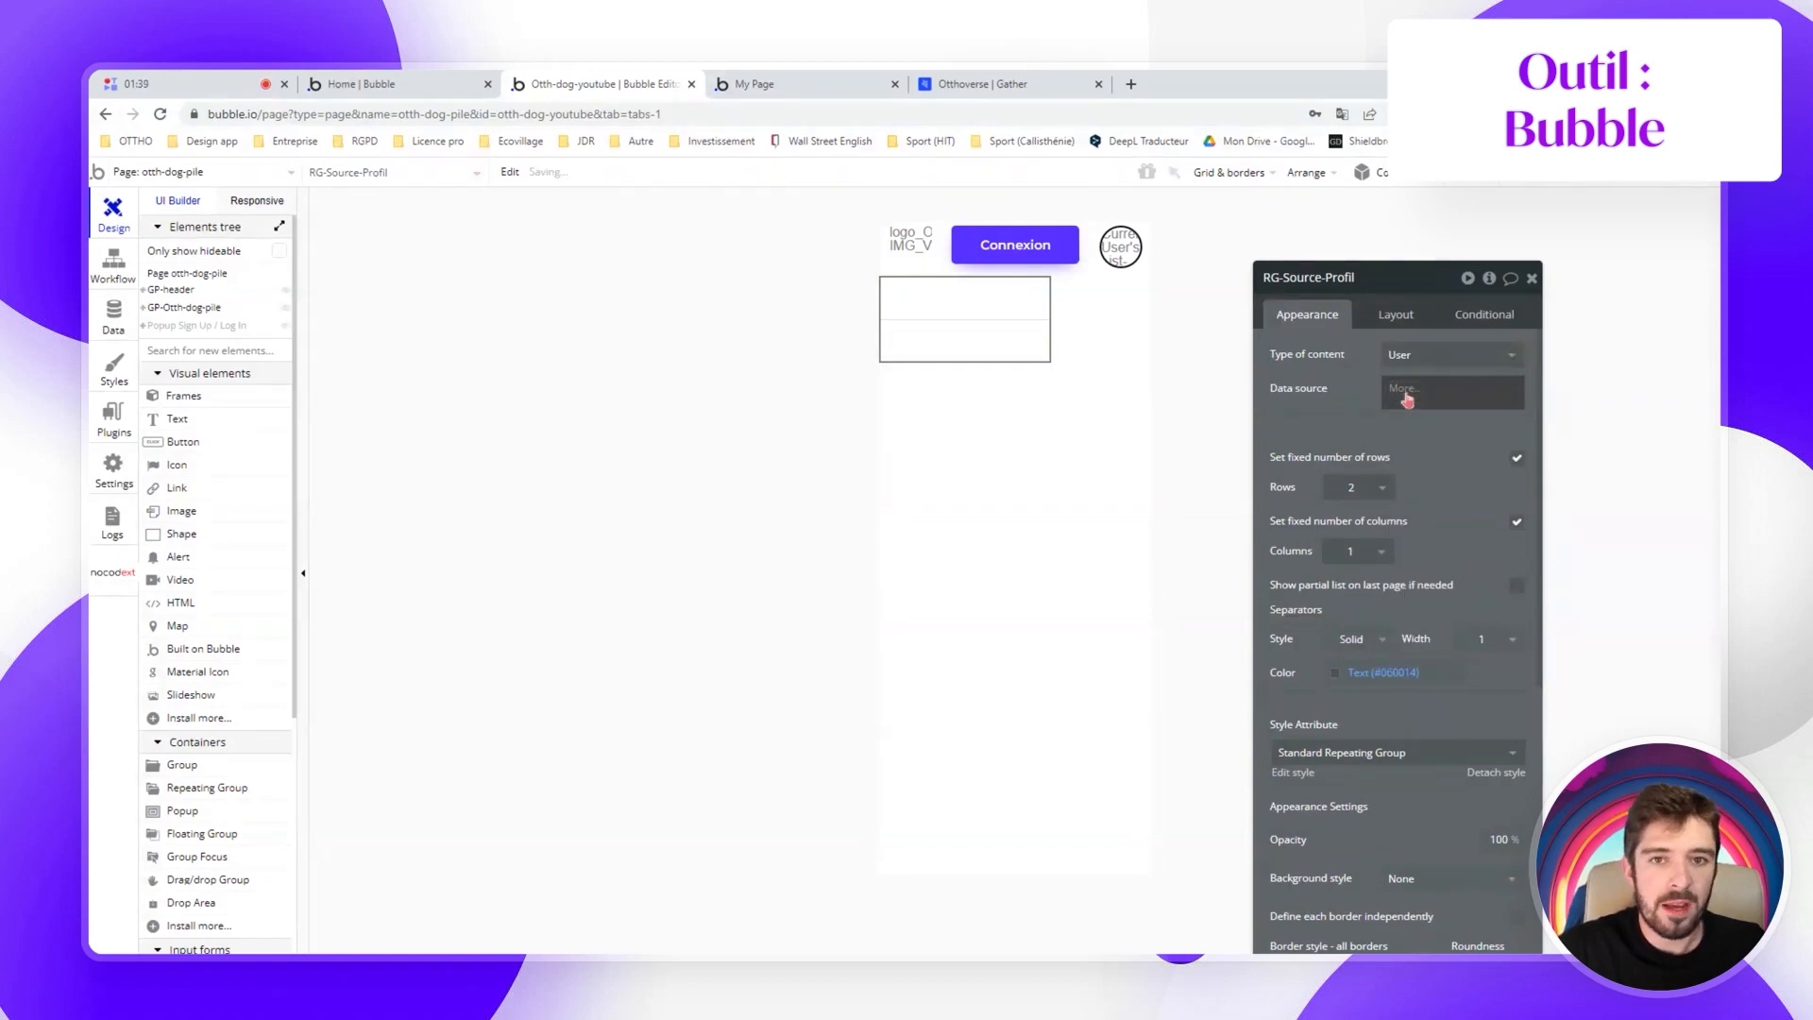
pyautogui.click(1430, 487)
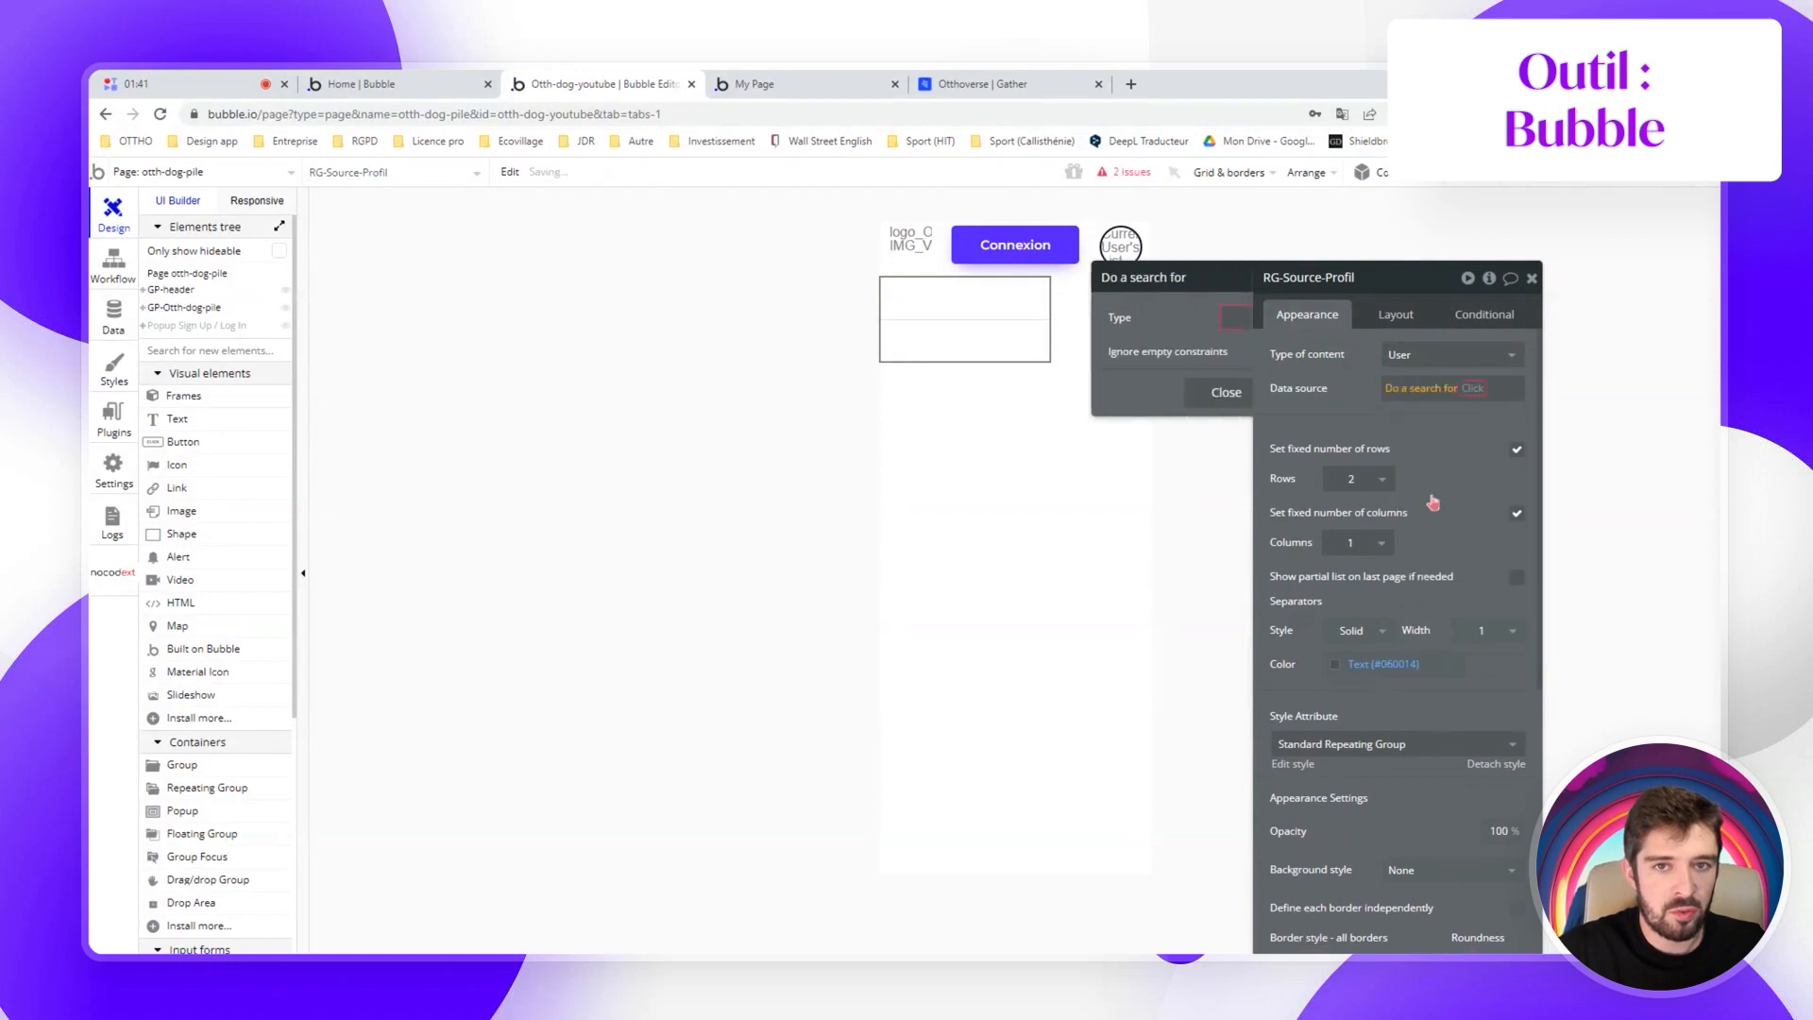
pyautogui.click(1176, 323)
pyautogui.click(1119, 352)
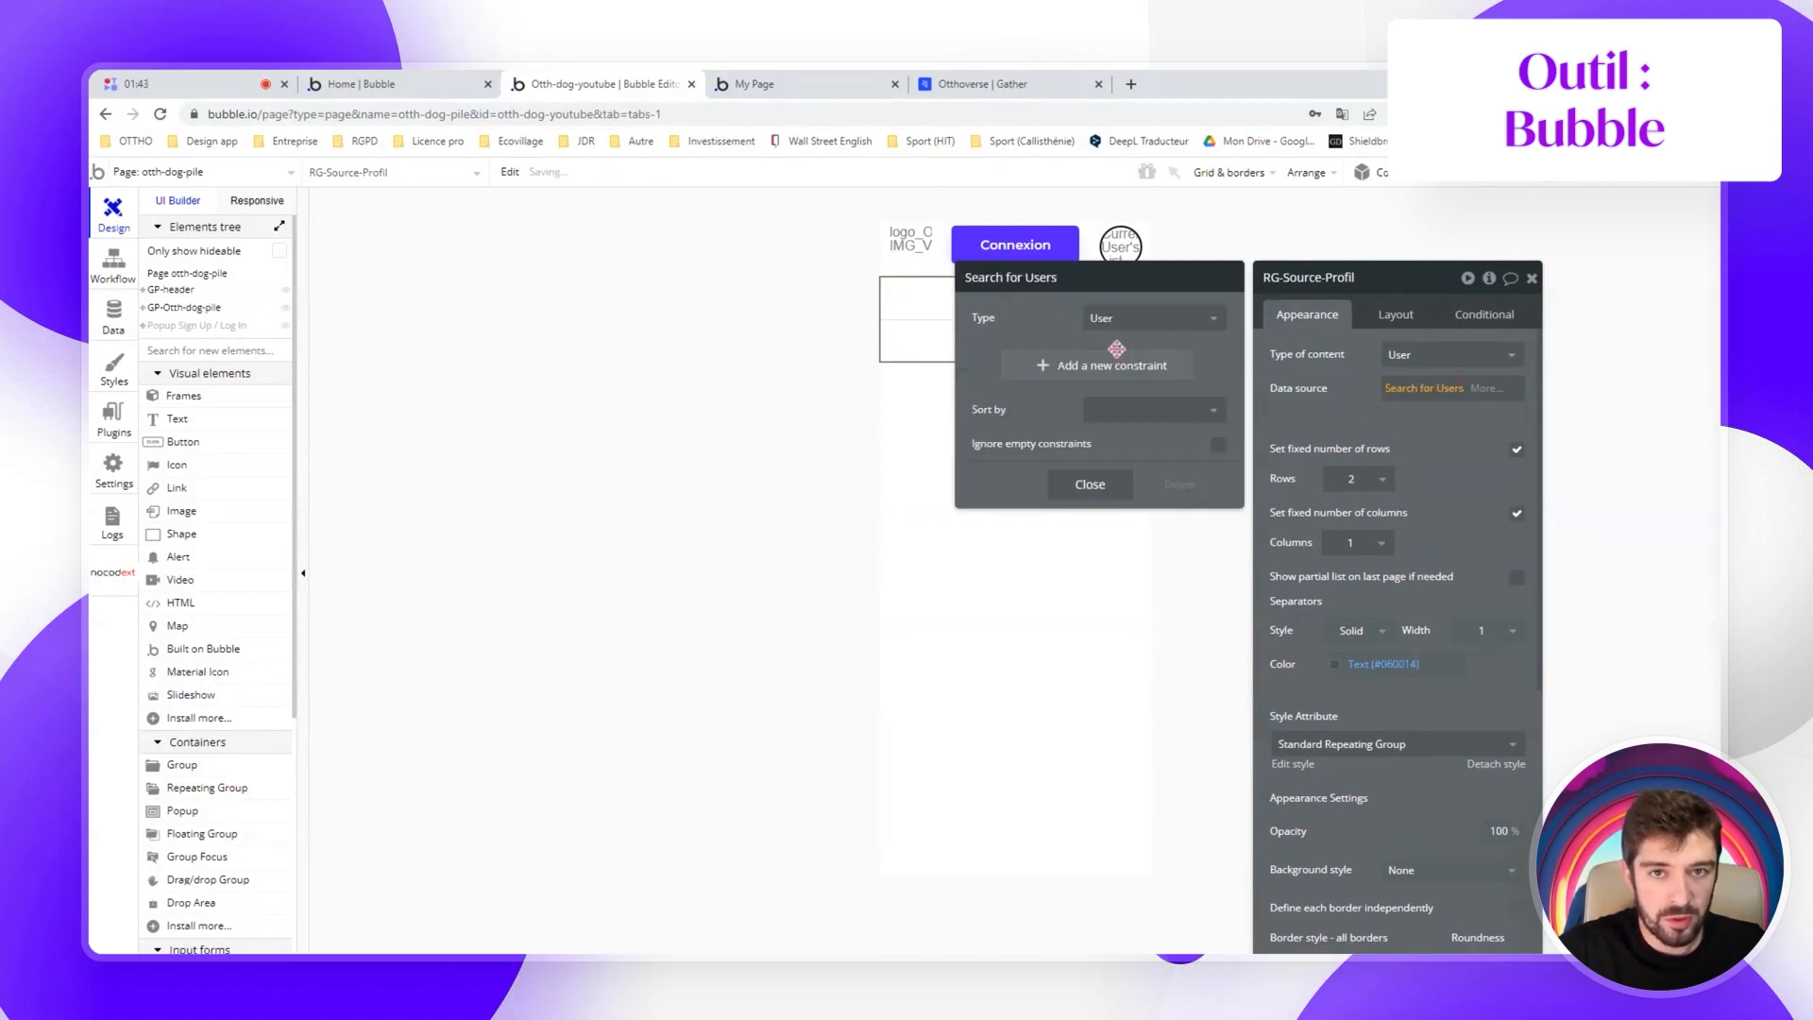
# Add a search constraint requiring OS_Sexe = Current User's OS_Préférence_sexe
pyautogui.click(1105, 376)
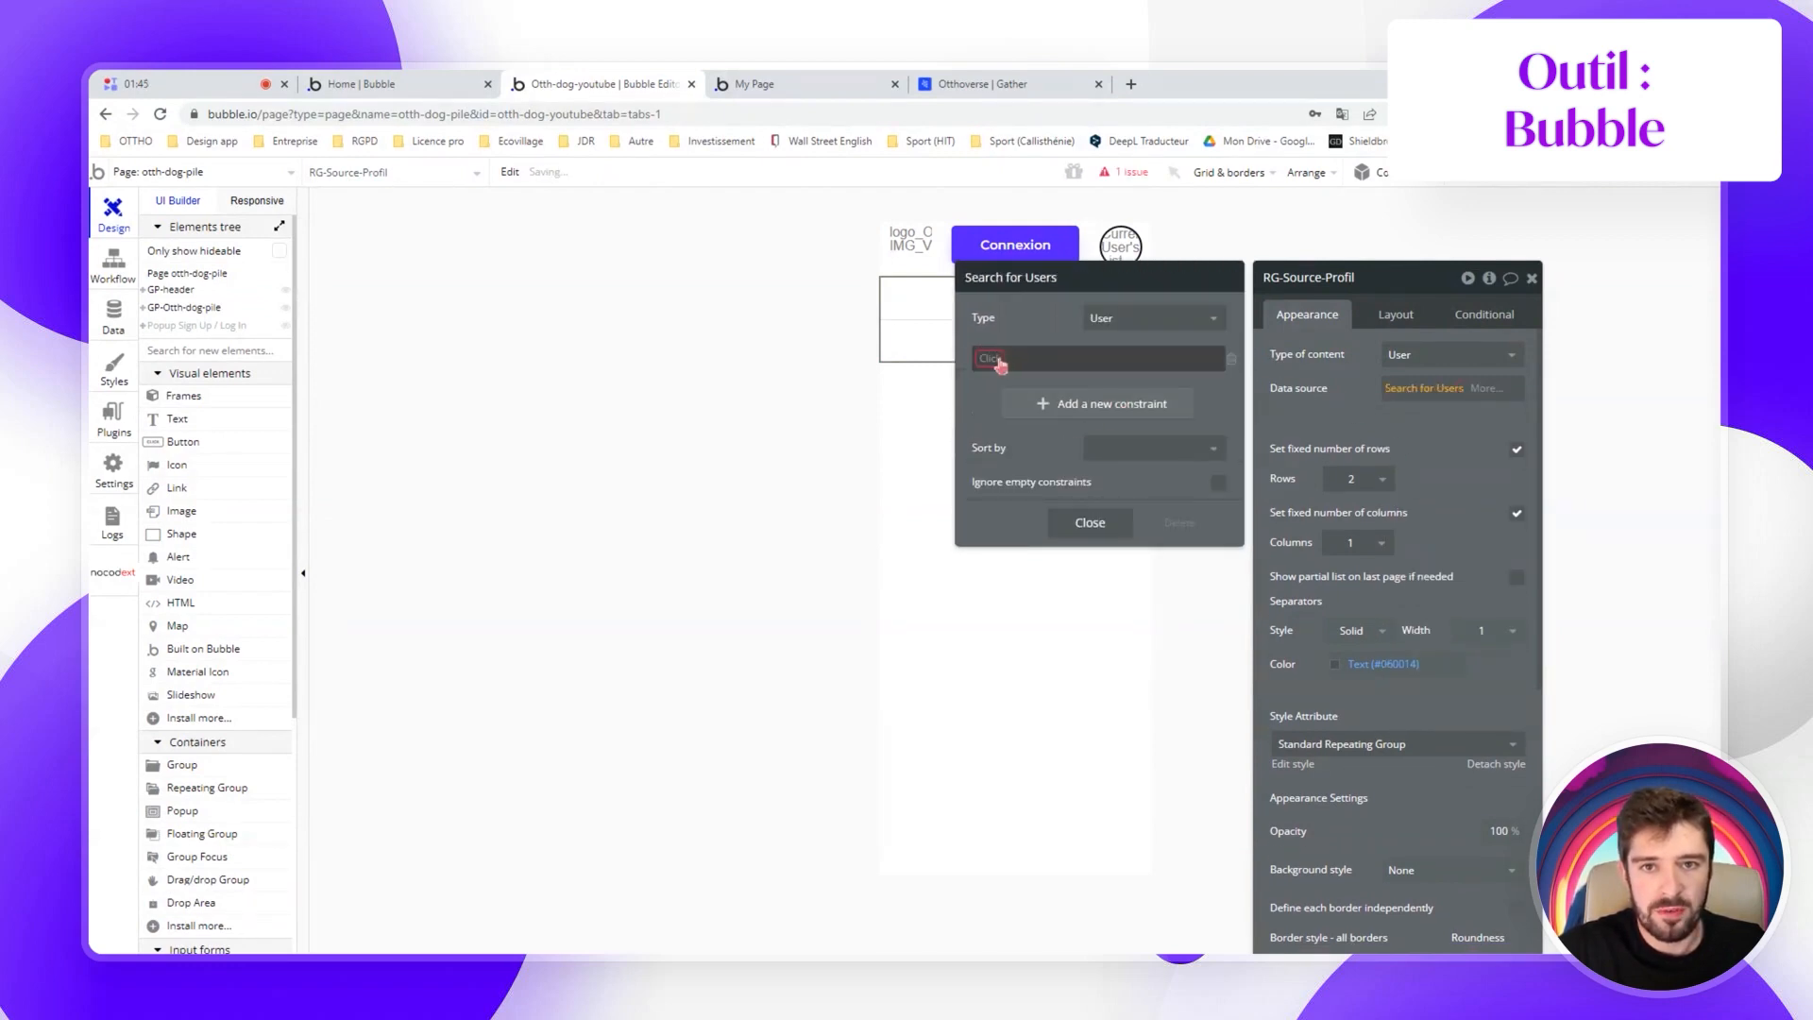
pyautogui.click(1049, 412)
pyautogui.click(993, 359)
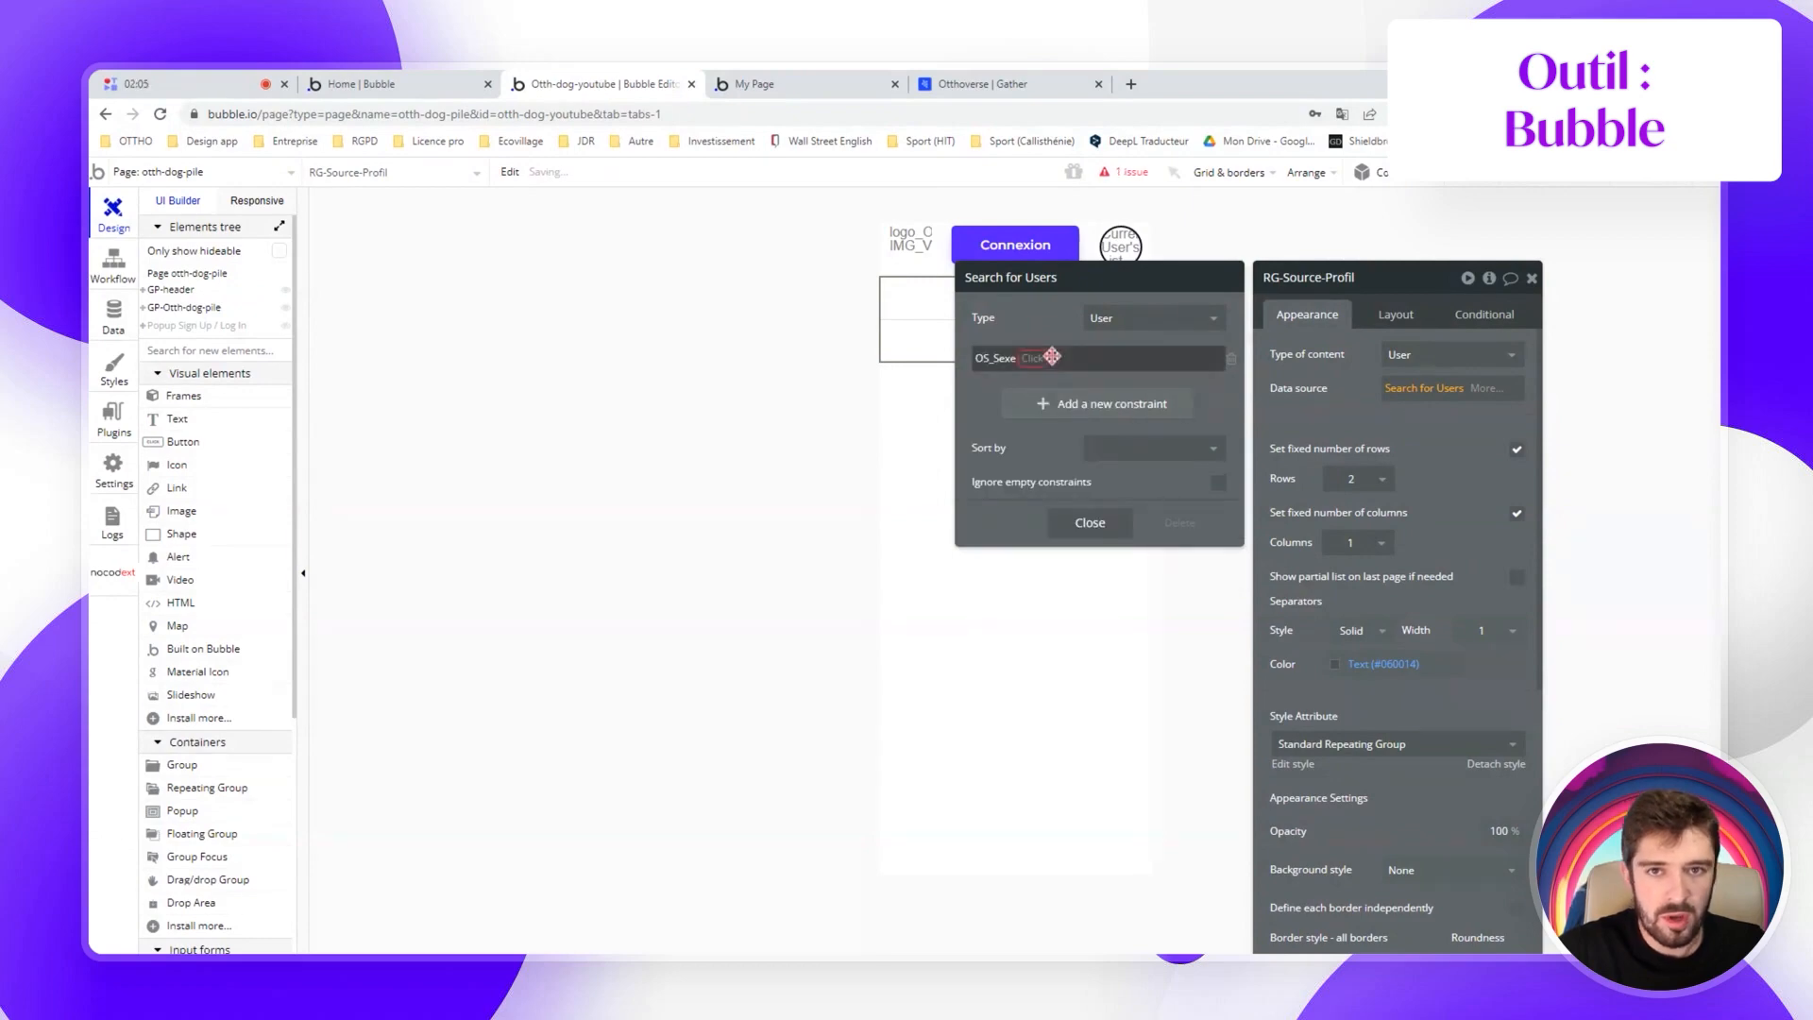
pyautogui.click(1041, 358)
pyautogui.click(1054, 382)
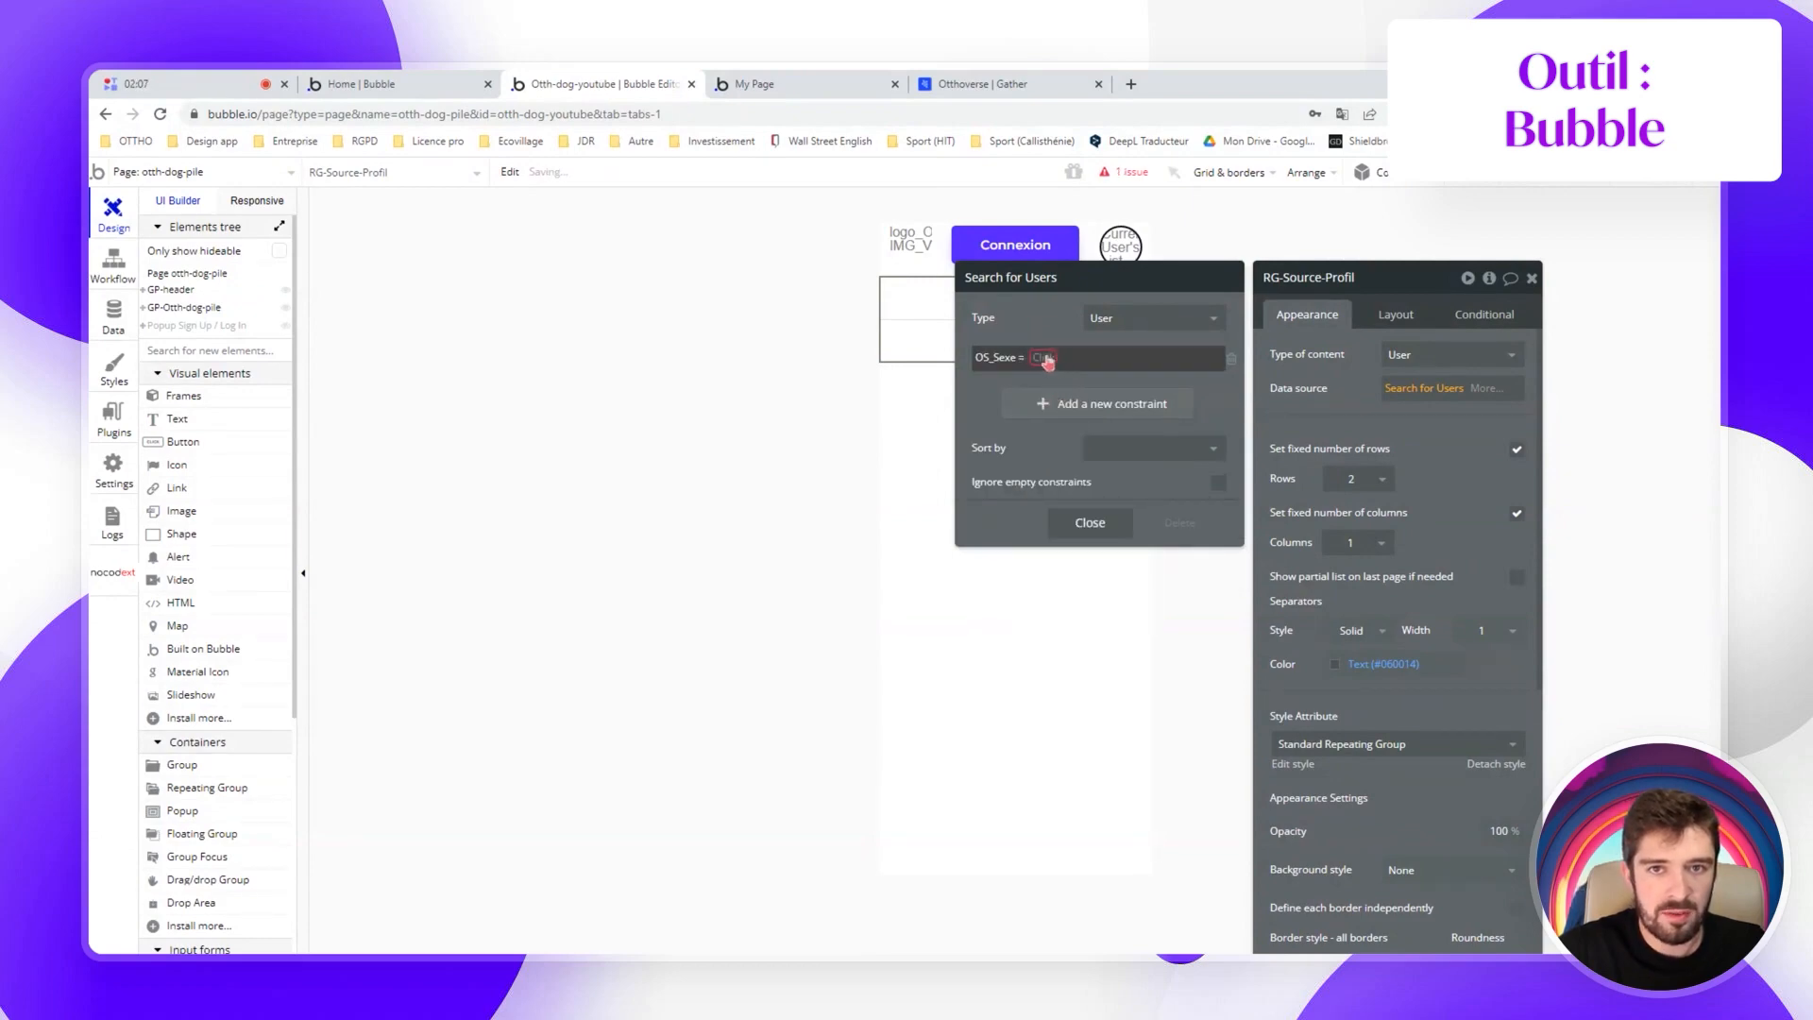
pyautogui.click(1043, 357)
pyautogui.click(1095, 463)
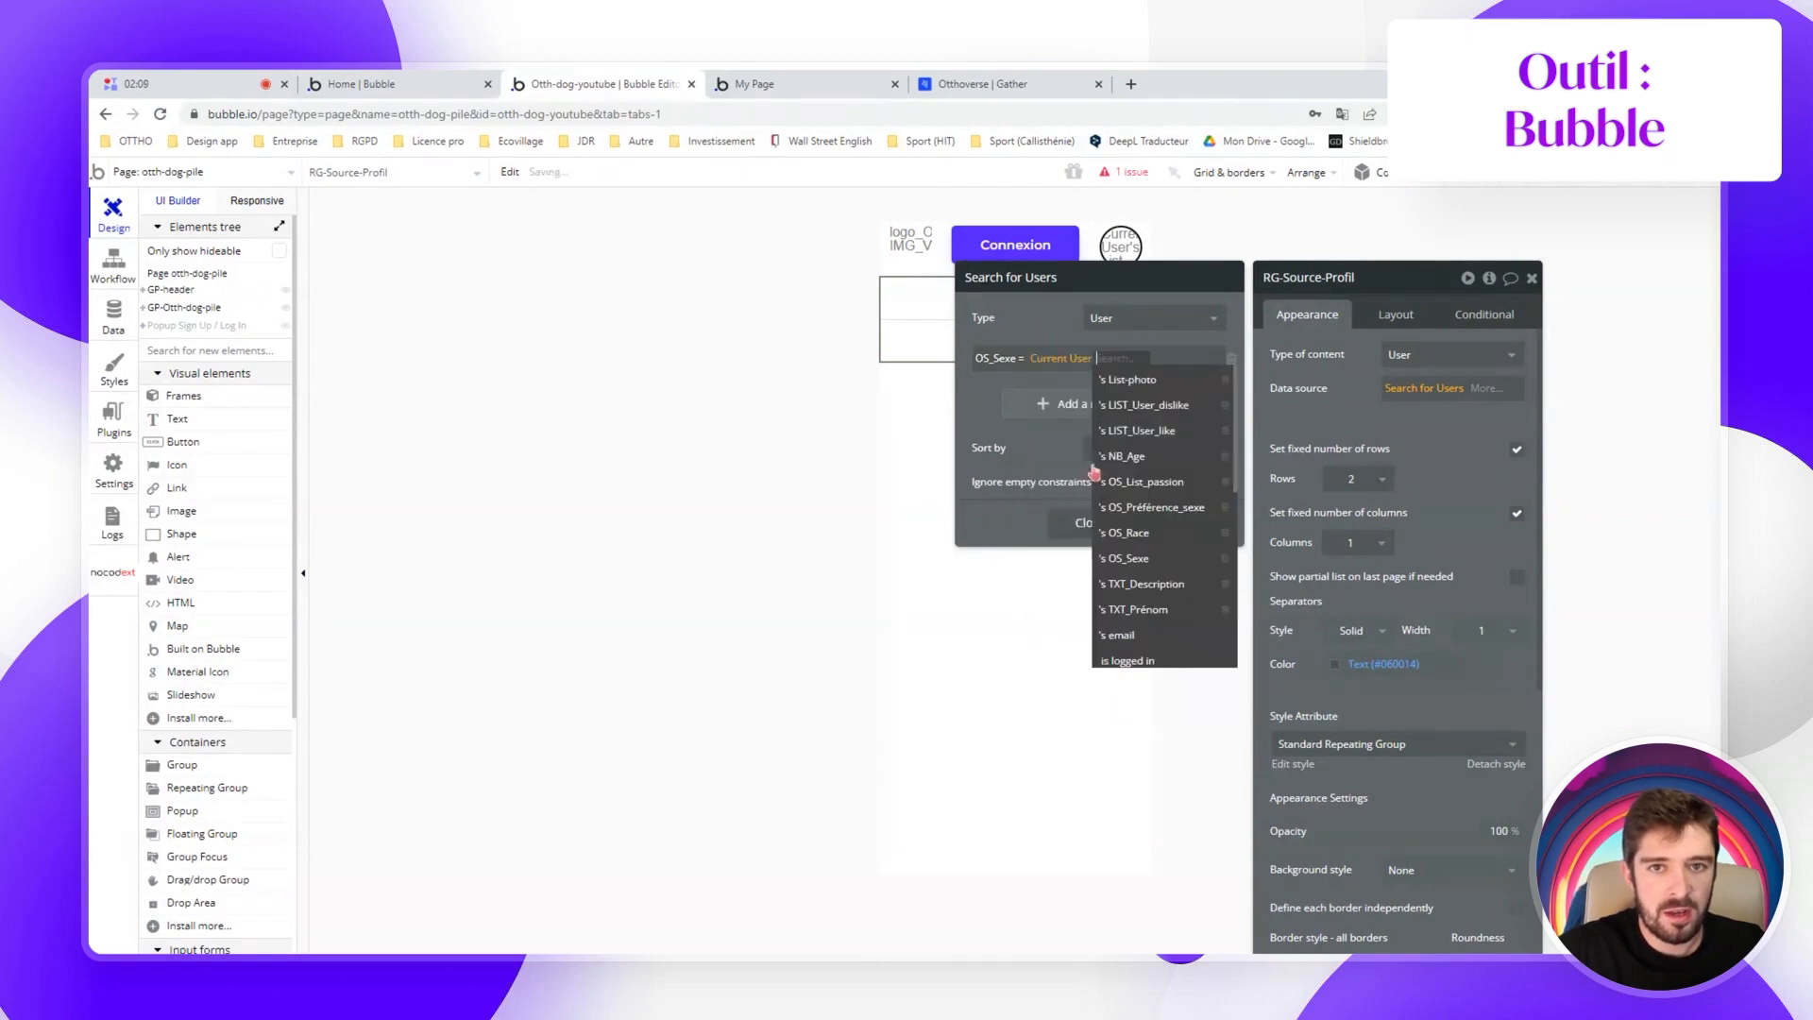
pyautogui.click(1157, 514)
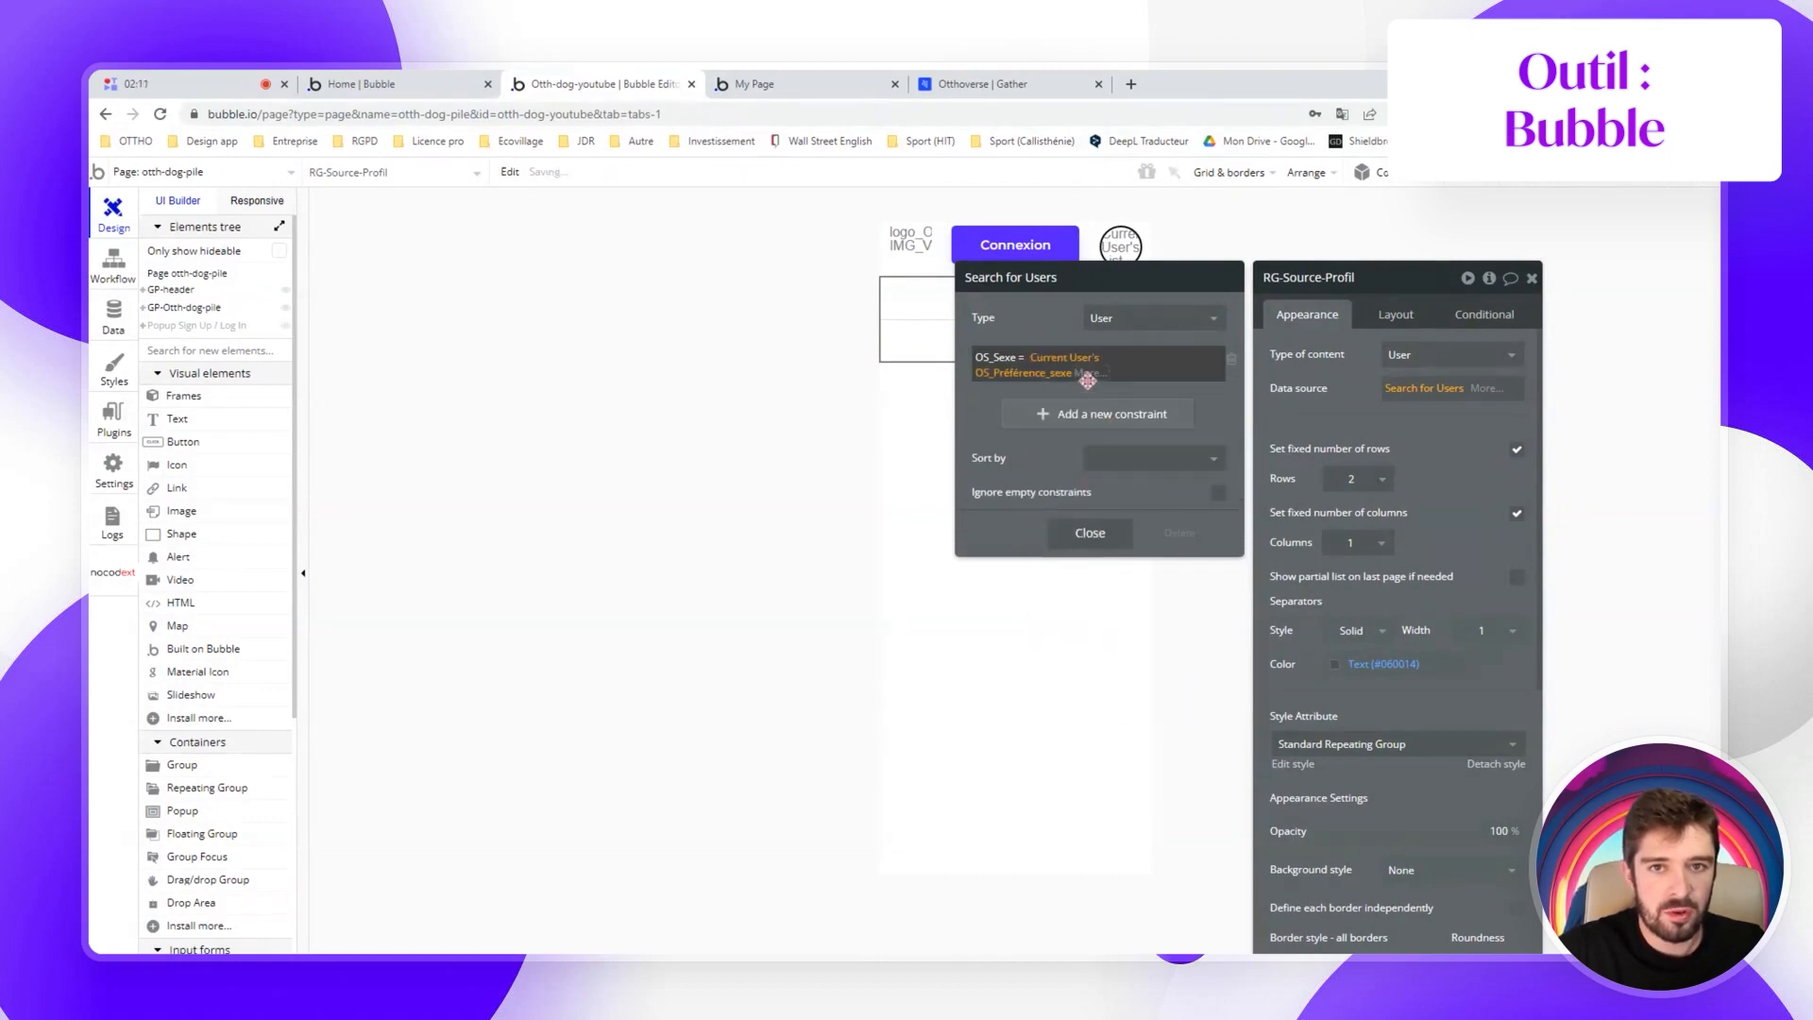
# Add a second search constraint excluding the current user: unique id <> Current User's unique id
pyautogui.click(990, 412)
pyautogui.click(1053, 412)
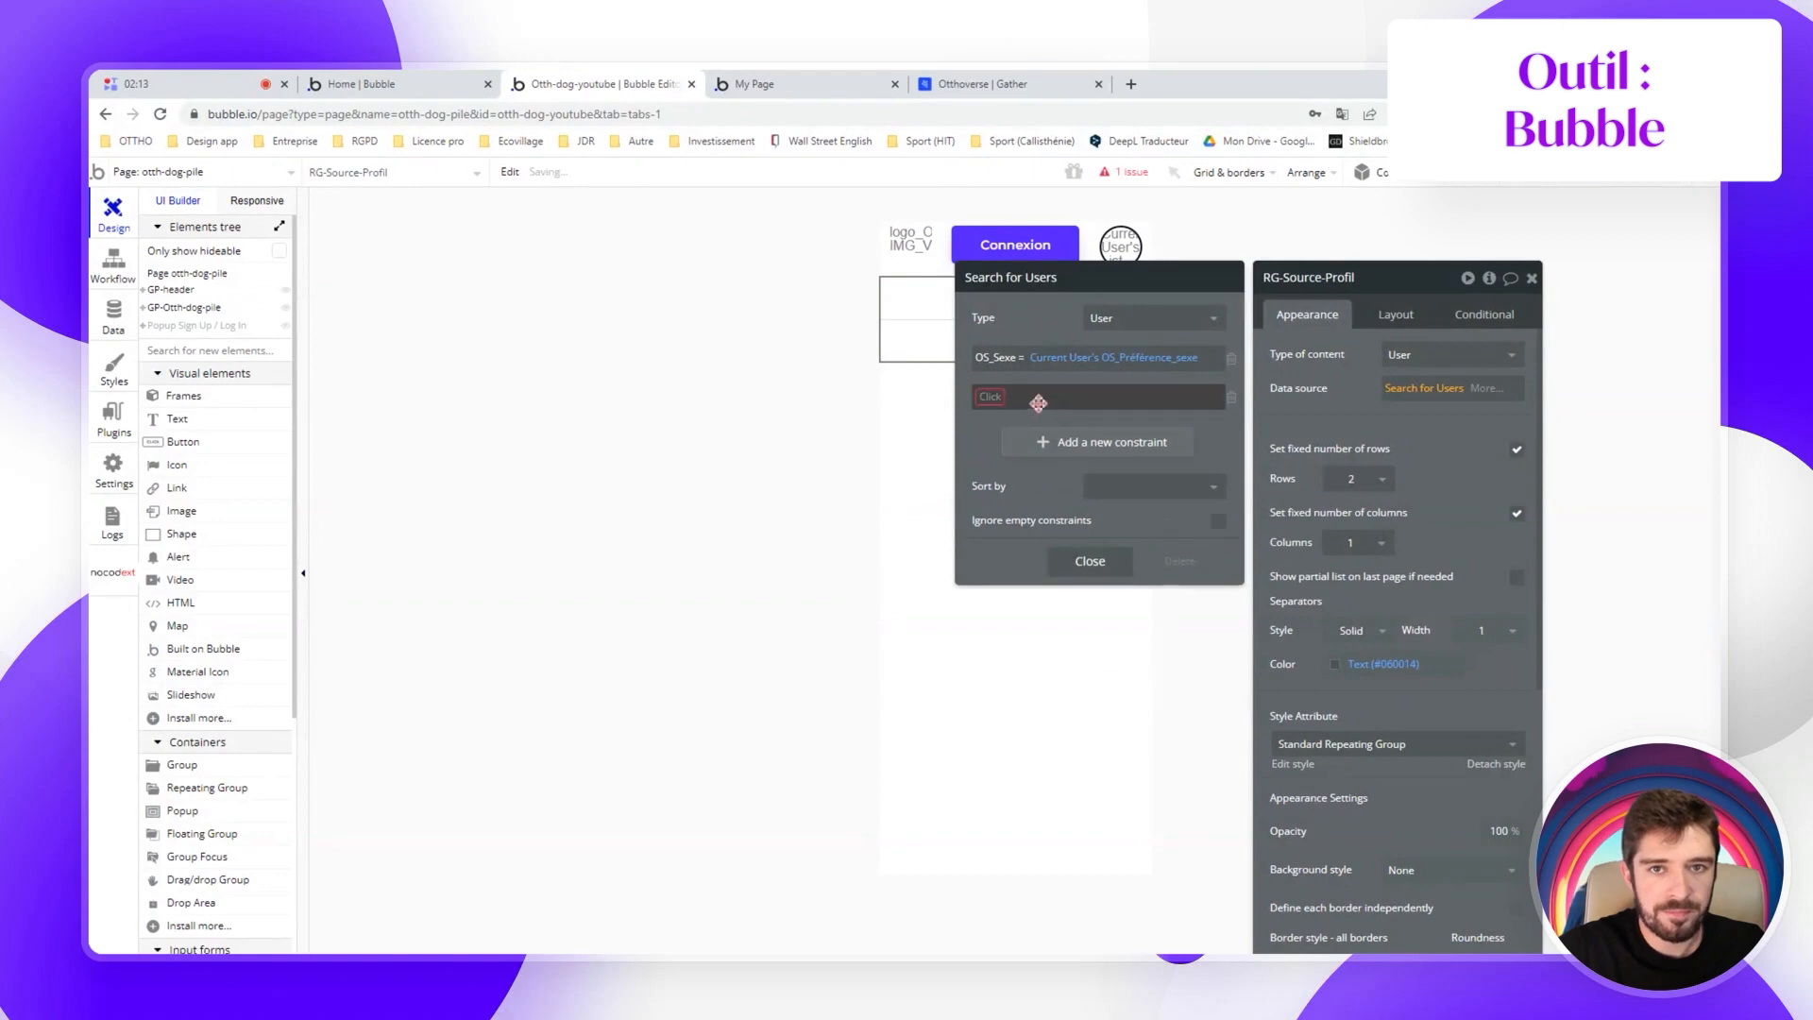
pyautogui.click(996, 398)
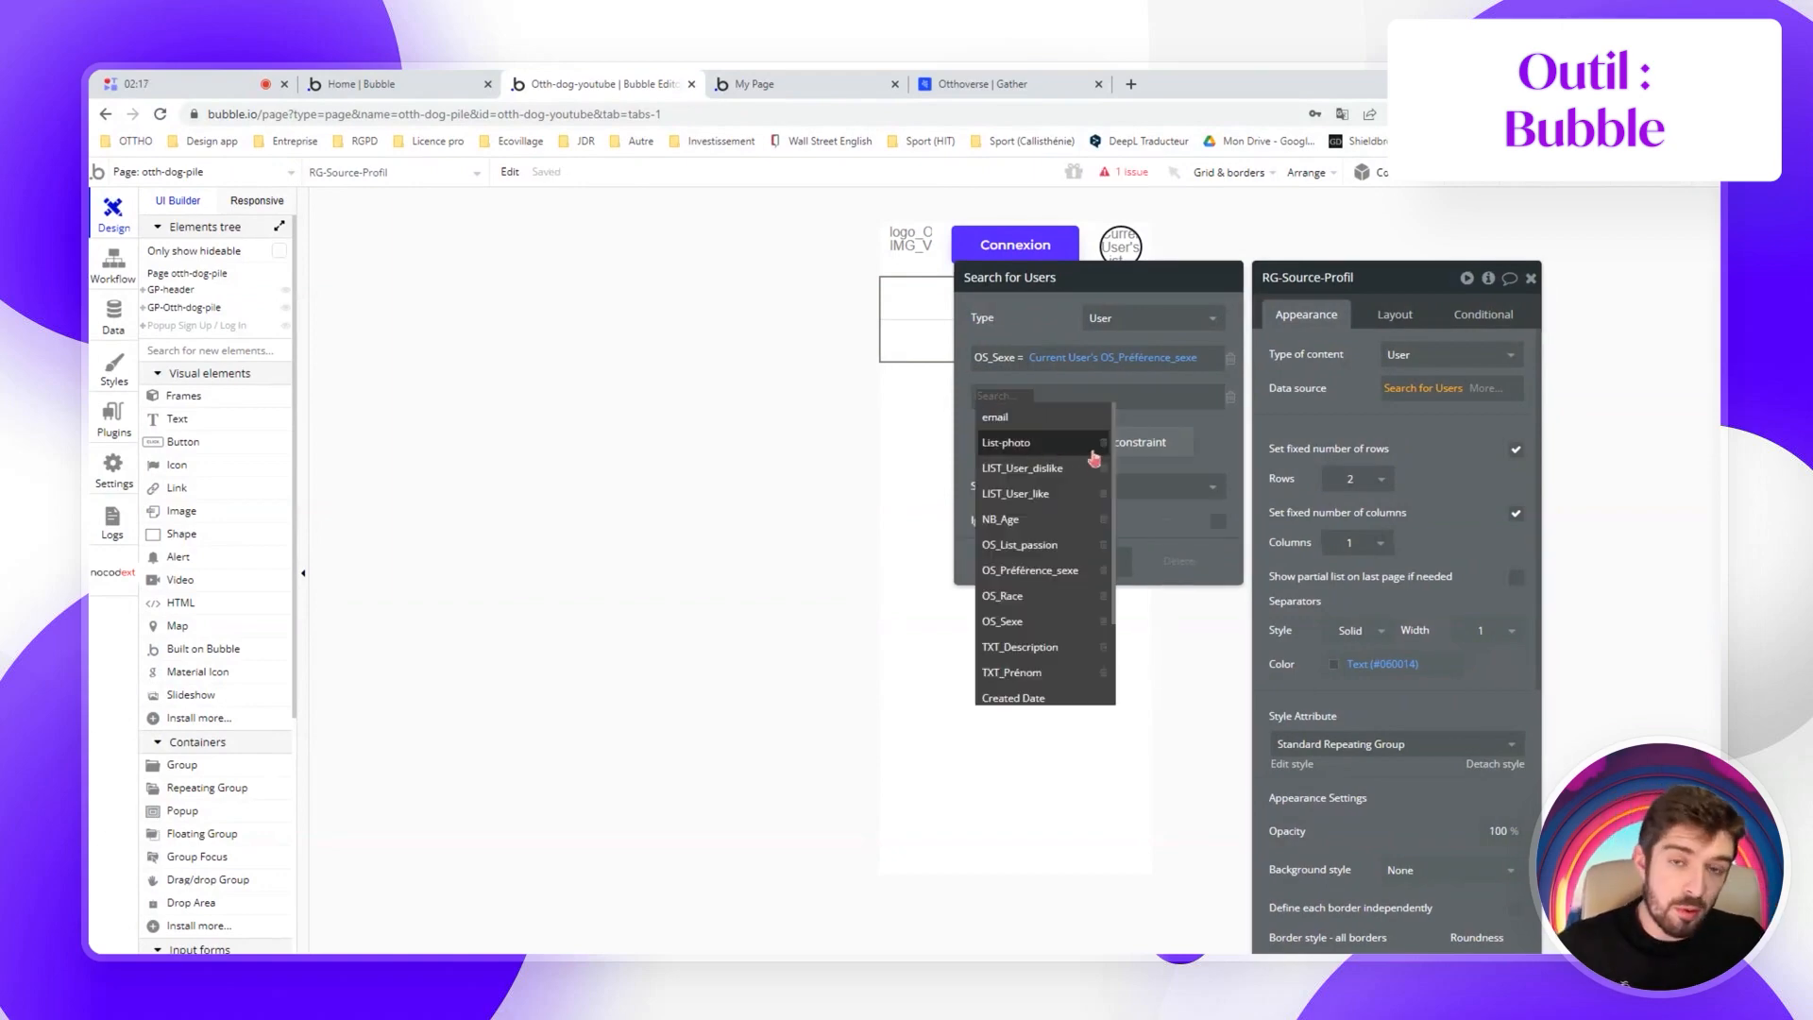
pyautogui.scroll(-2, 1020, 595)
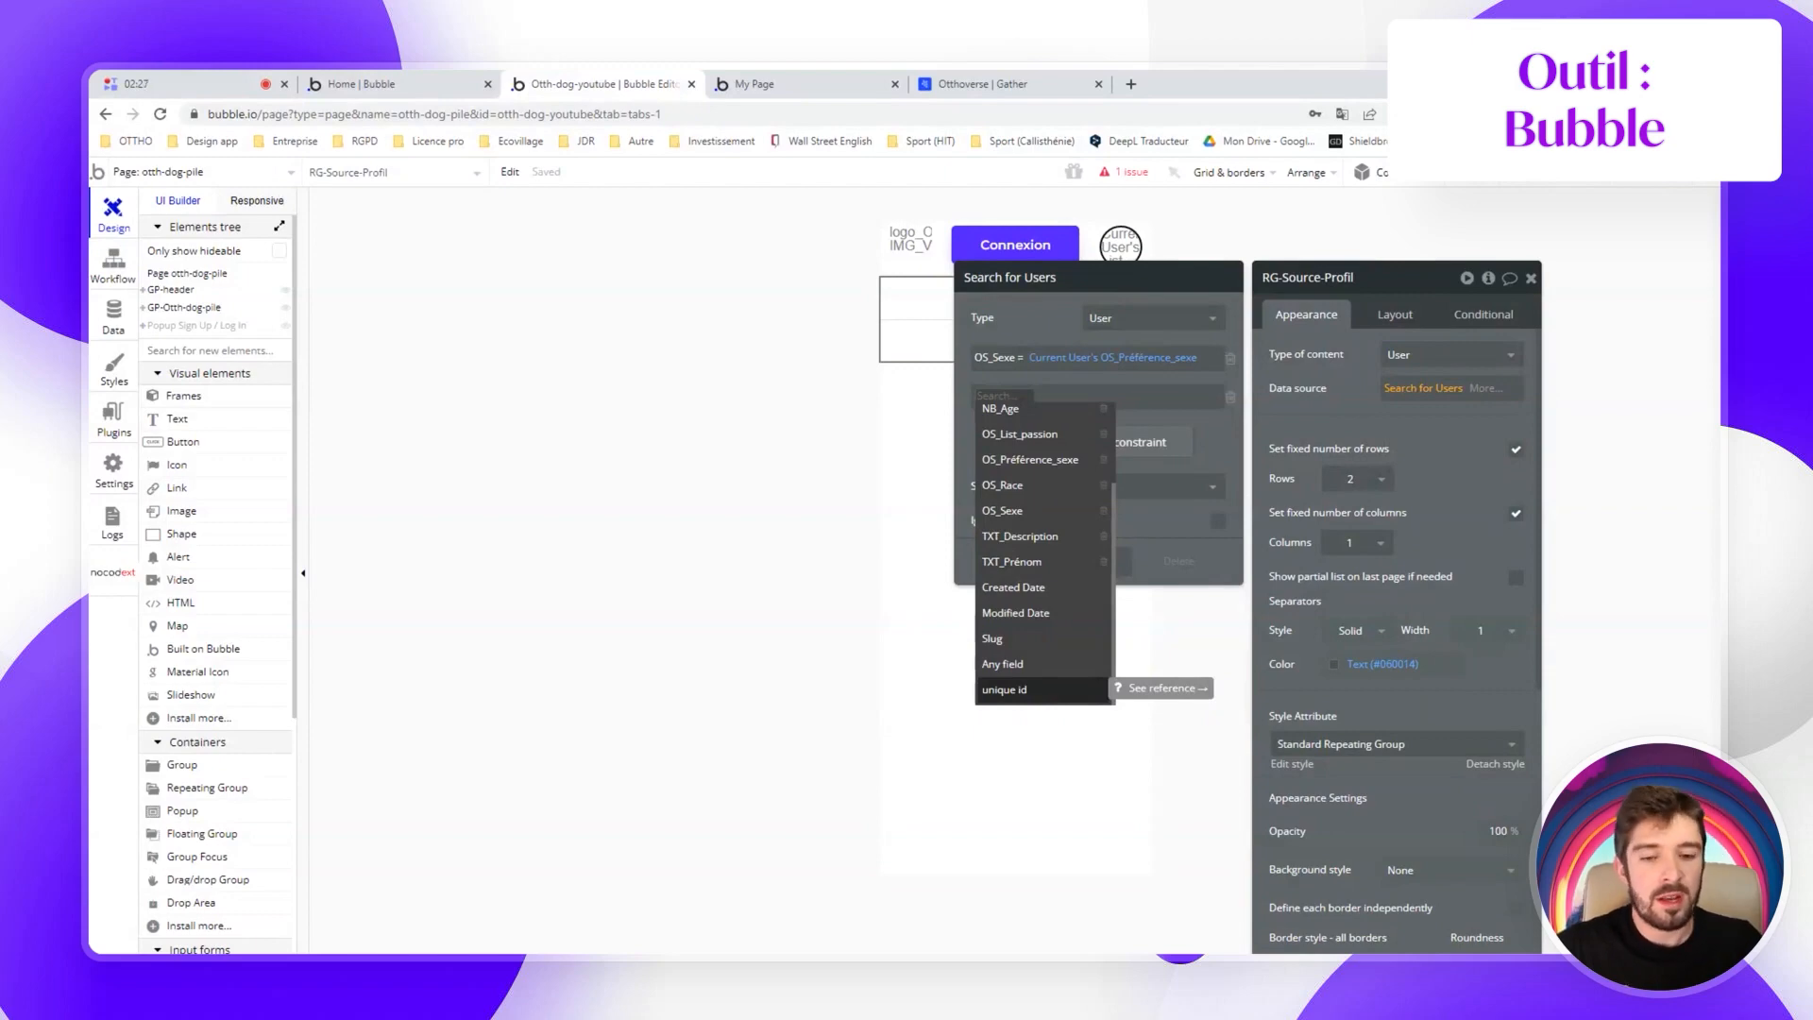
pyautogui.click(1004, 689)
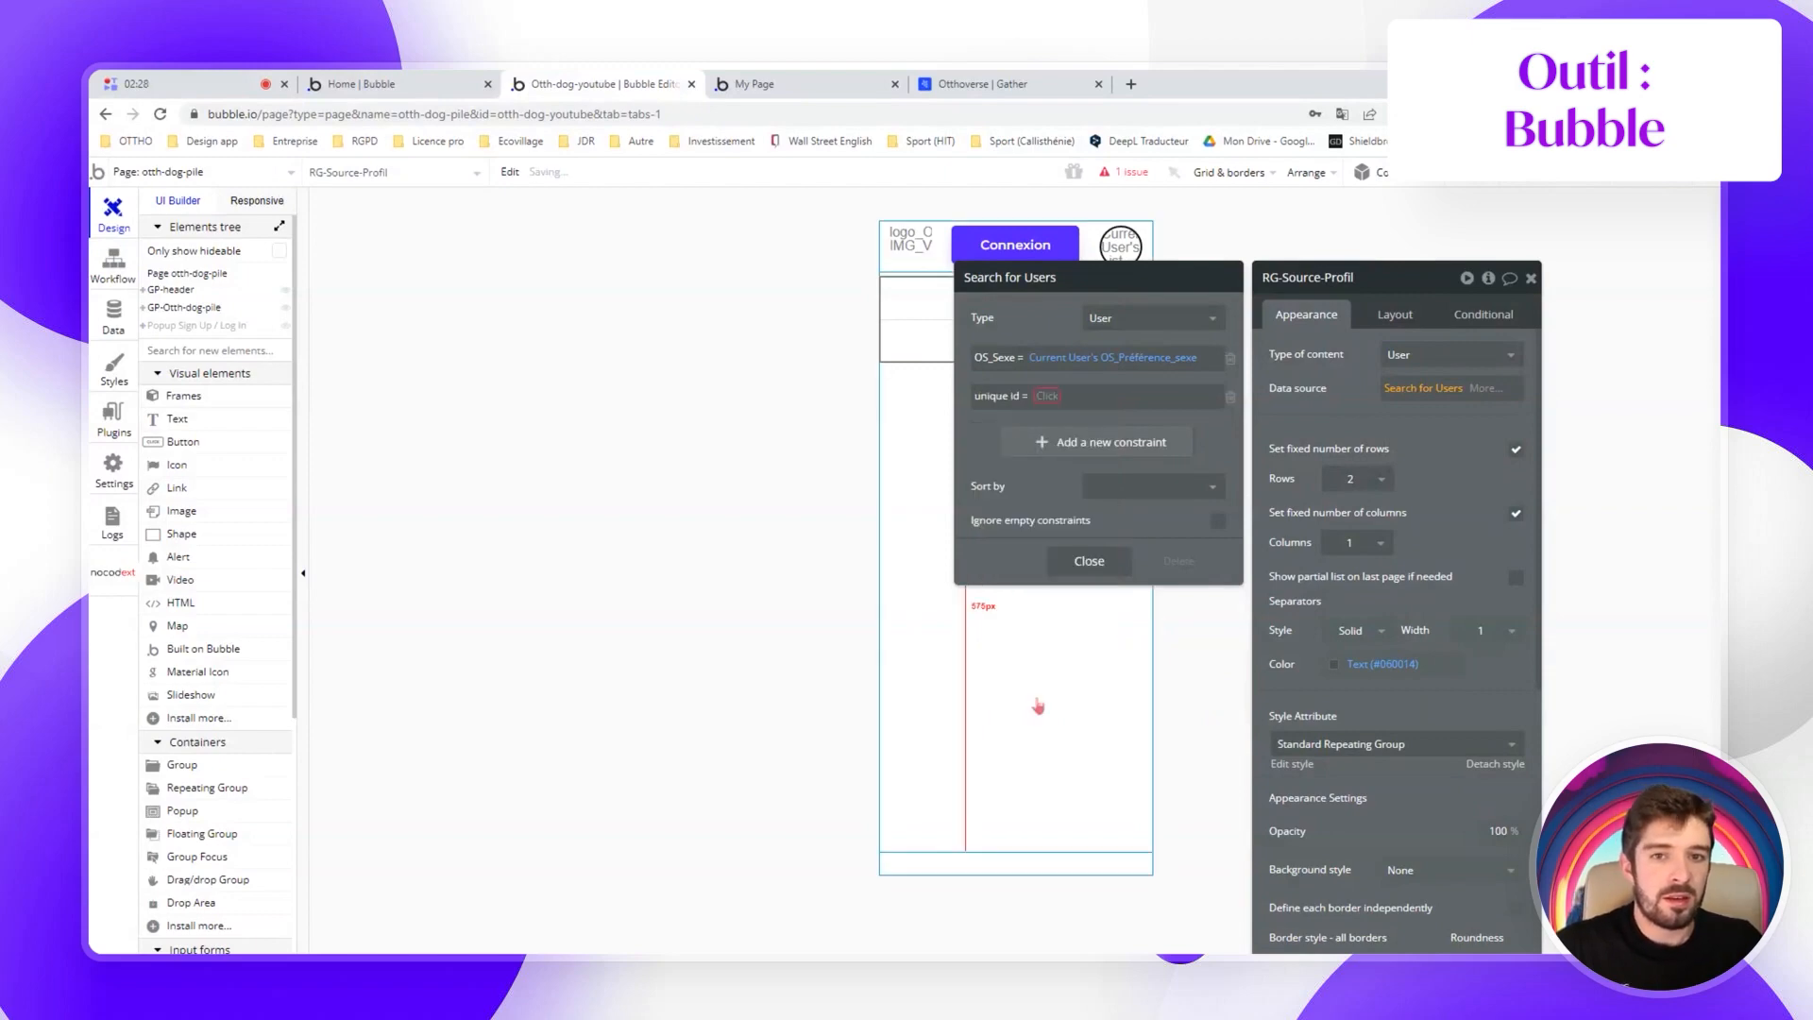
pyautogui.click(1026, 397)
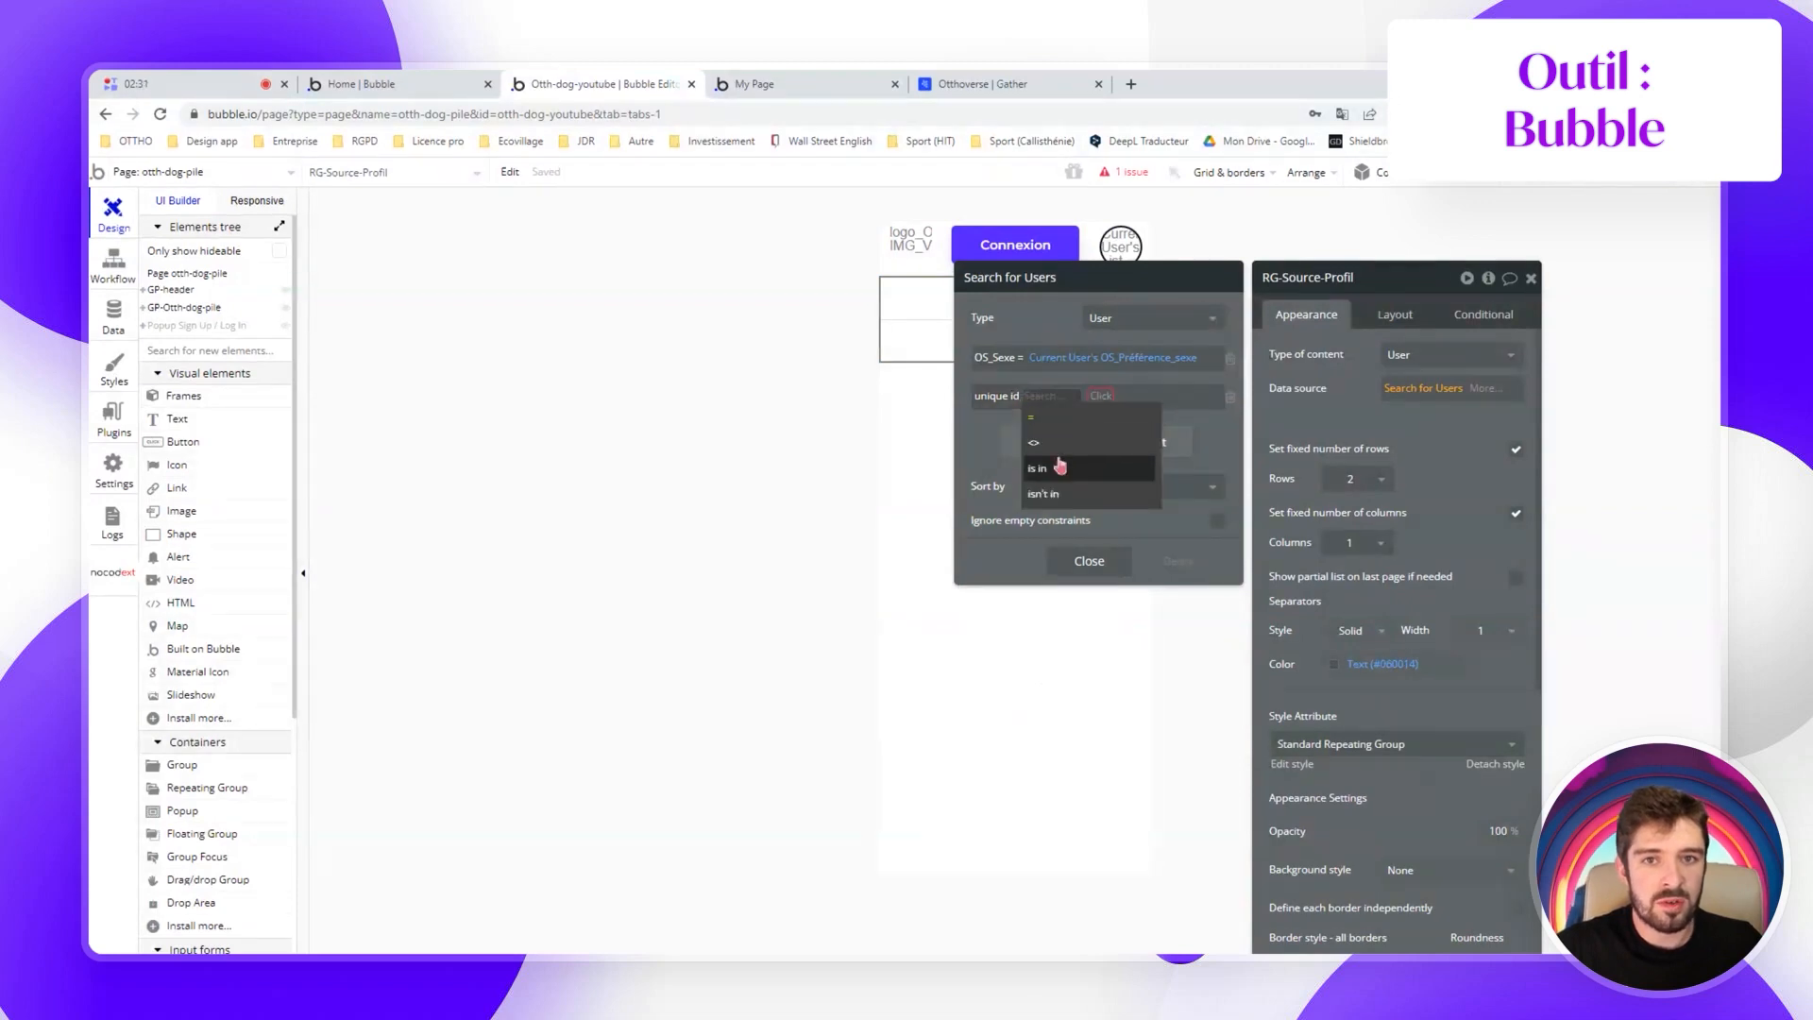
pyautogui.click(1048, 442)
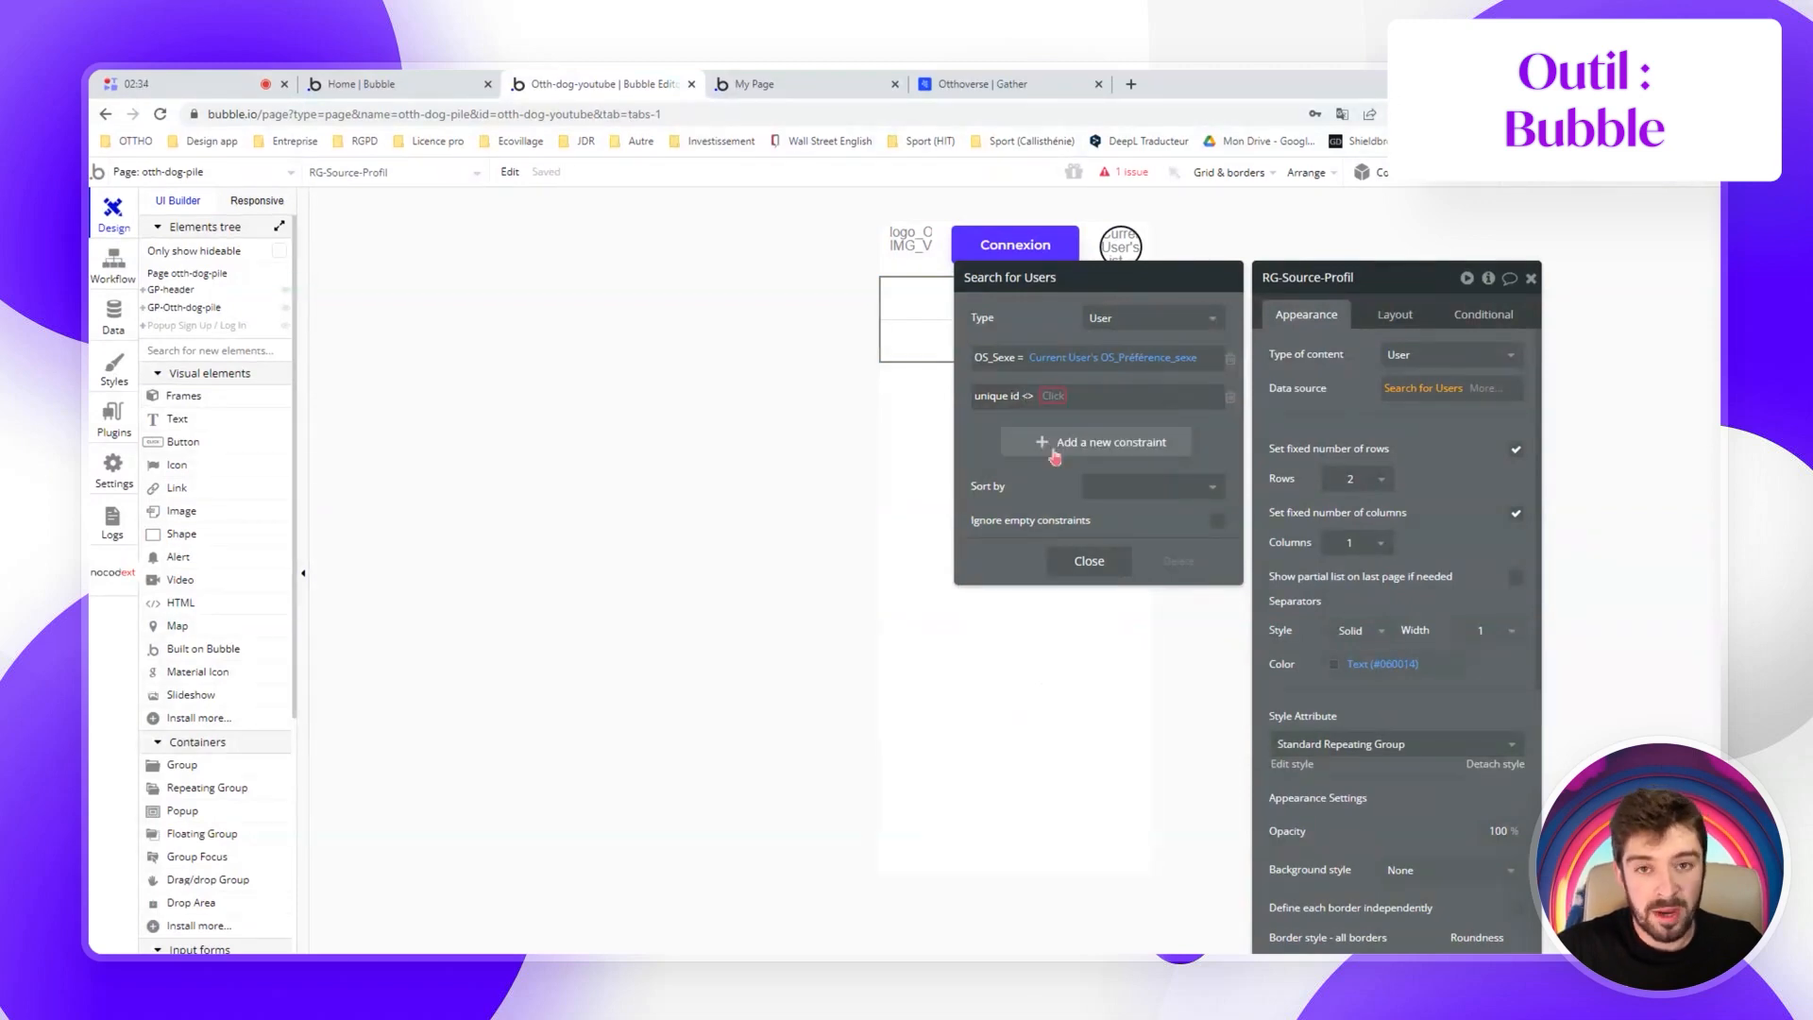
pyautogui.click(1050, 397)
pyautogui.click(1086, 443)
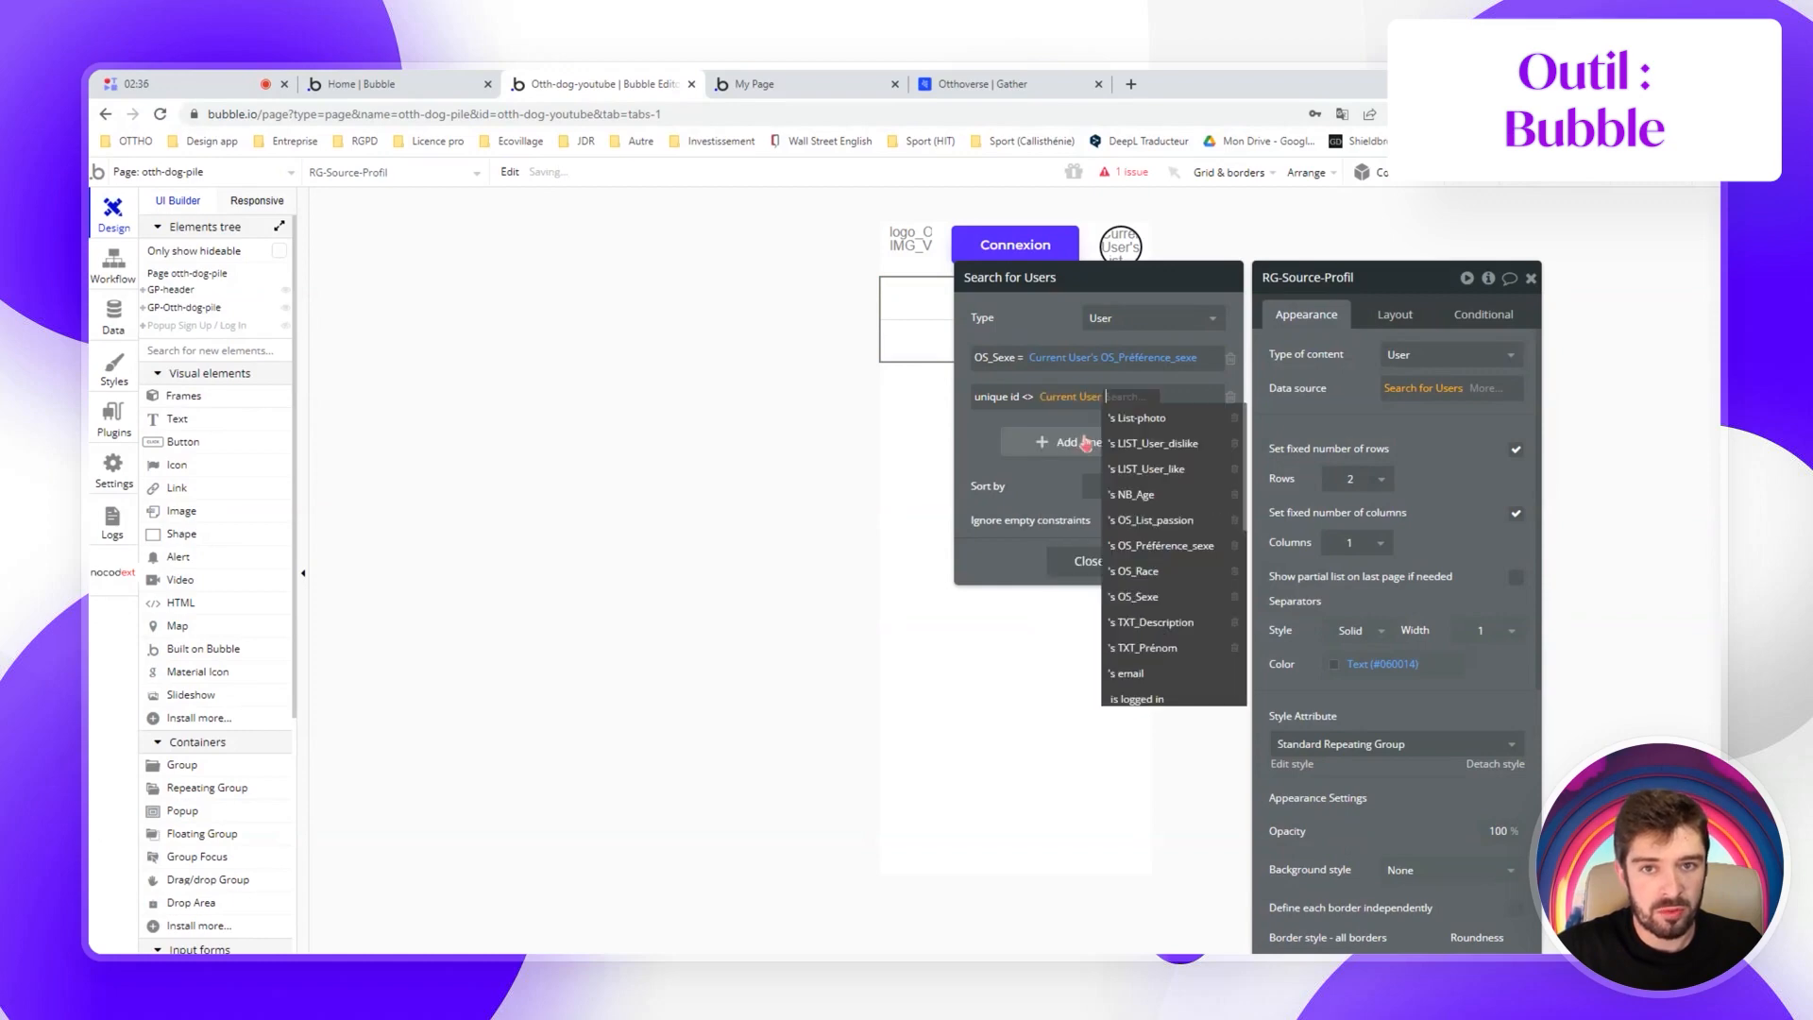
pyautogui.click(1151, 615)
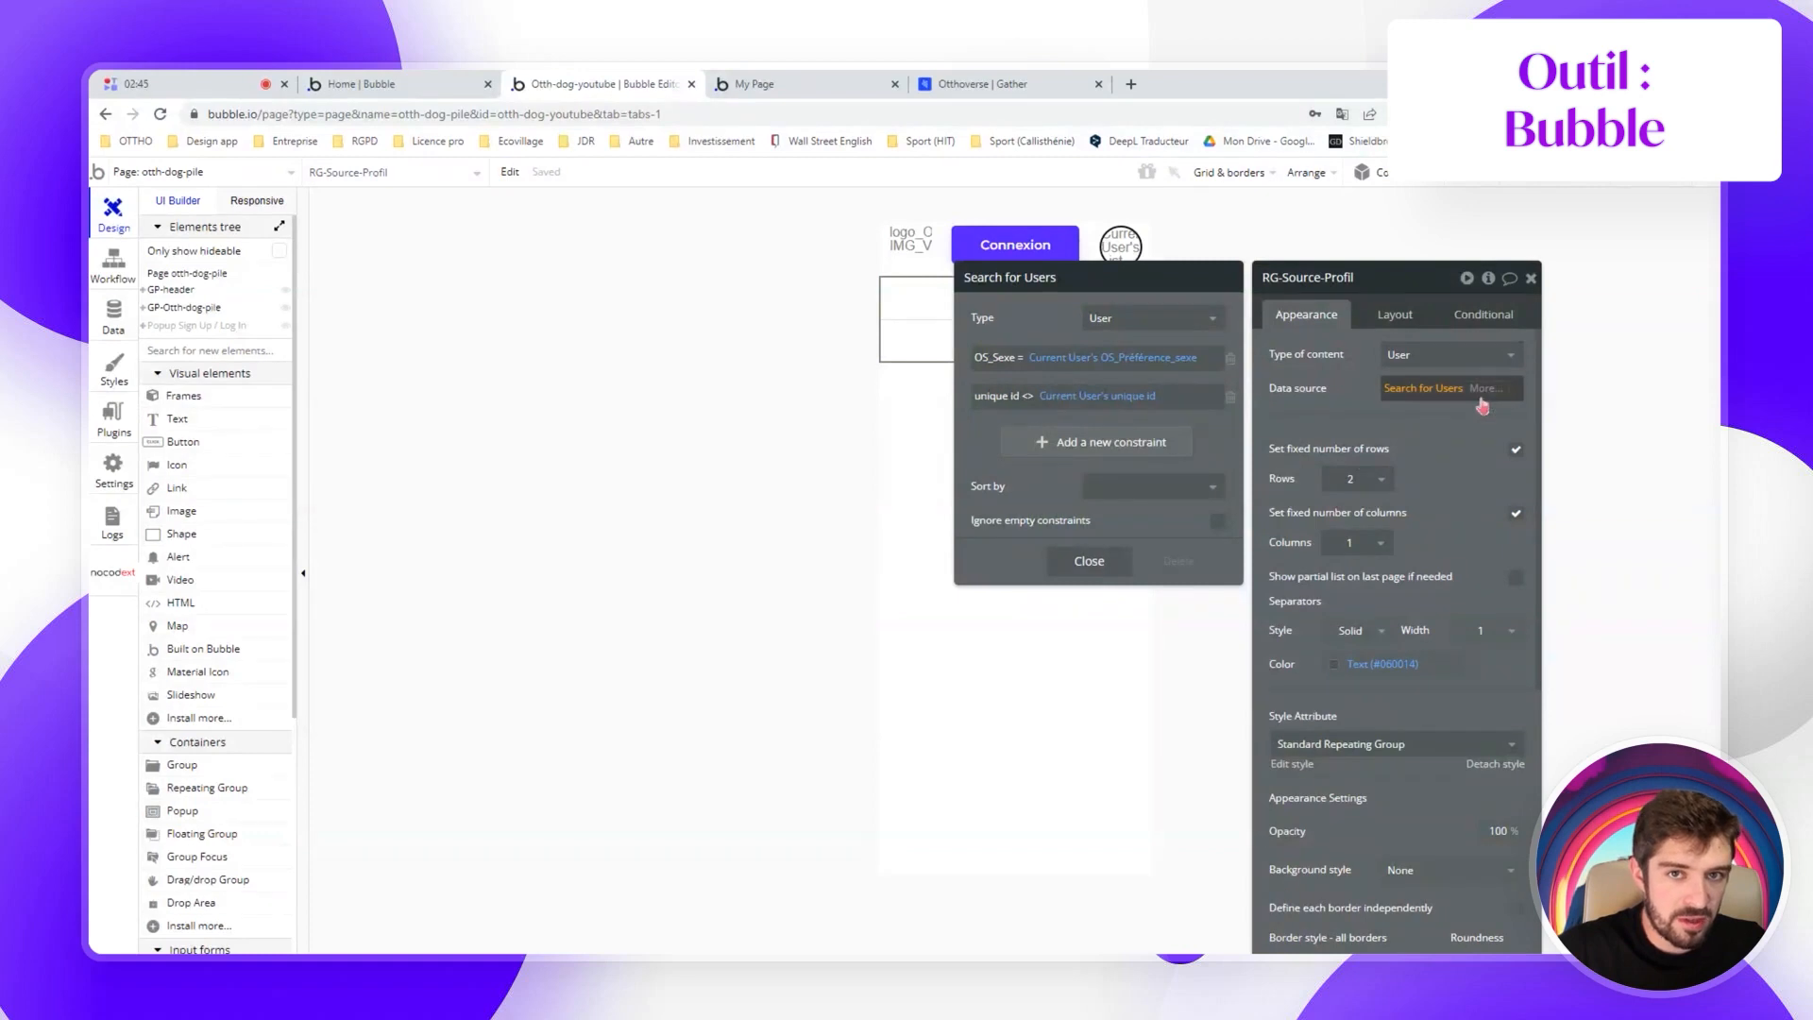
# Append the :filtered operator to the user search and add two empty constraints to the list filter
pyautogui.click(1483, 397)
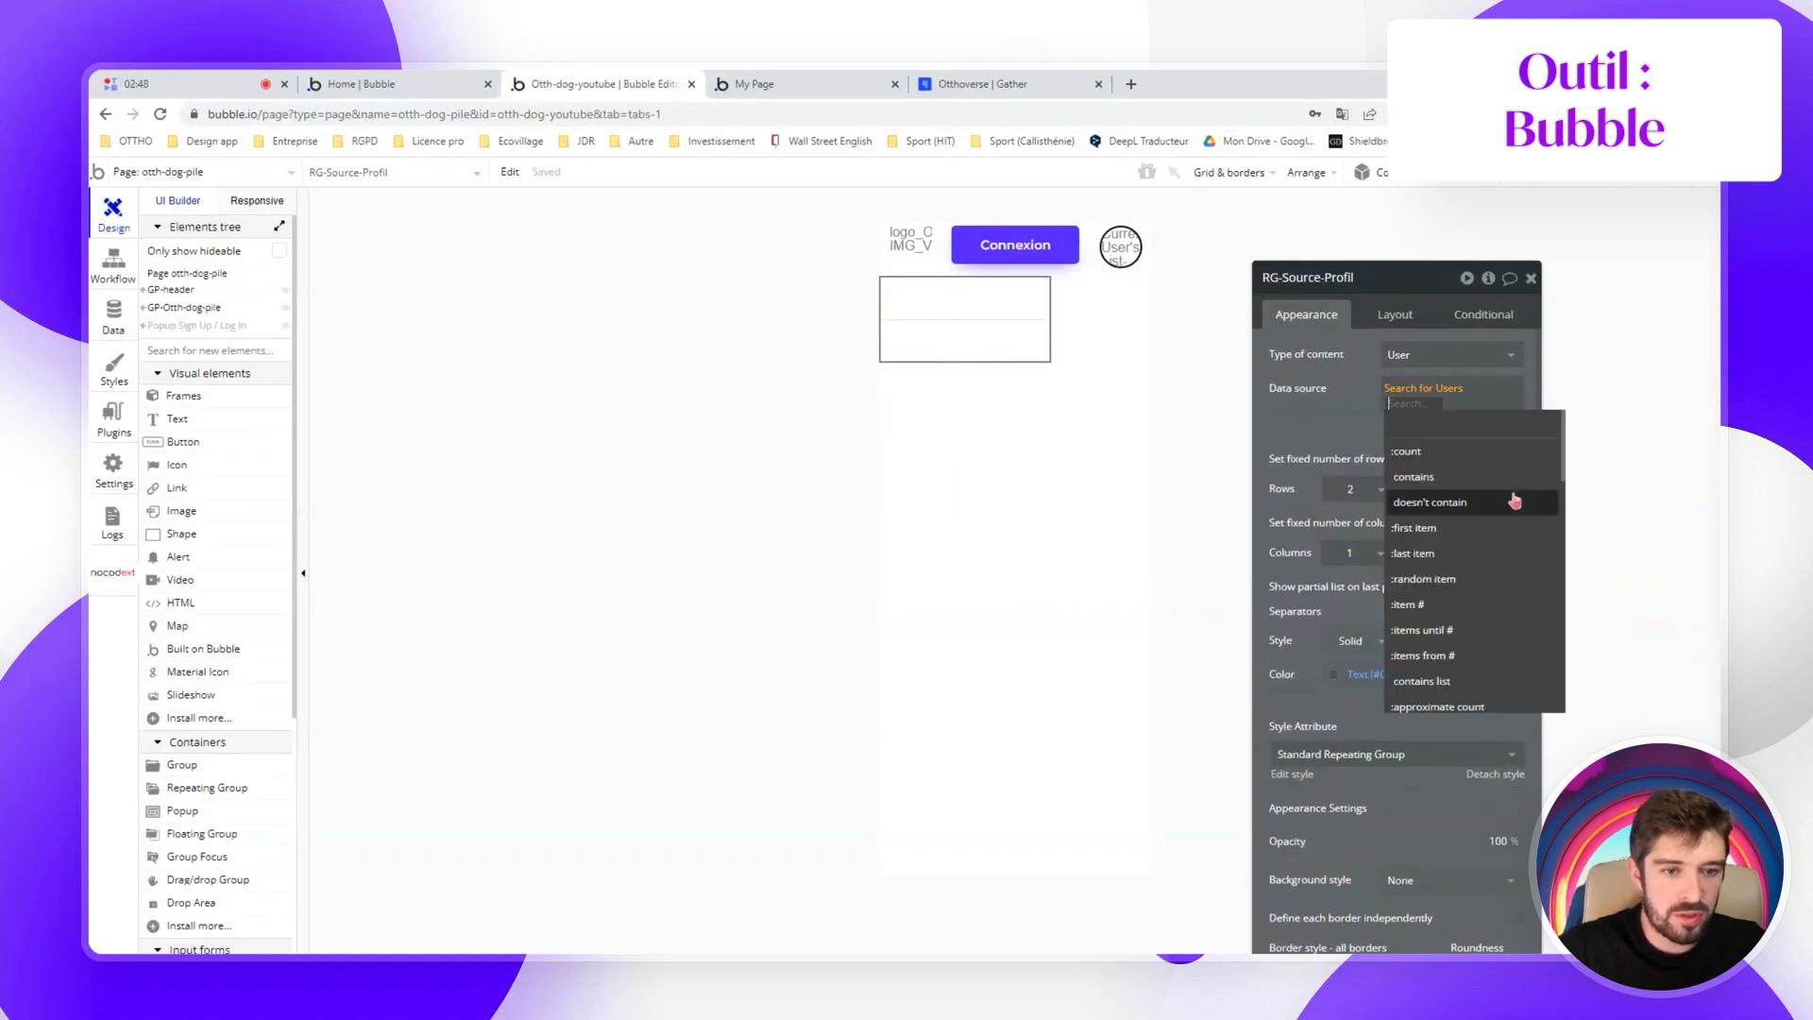
pyautogui.scroll(-2, 1502, 539)
pyautogui.scroll(-5, 1503, 555)
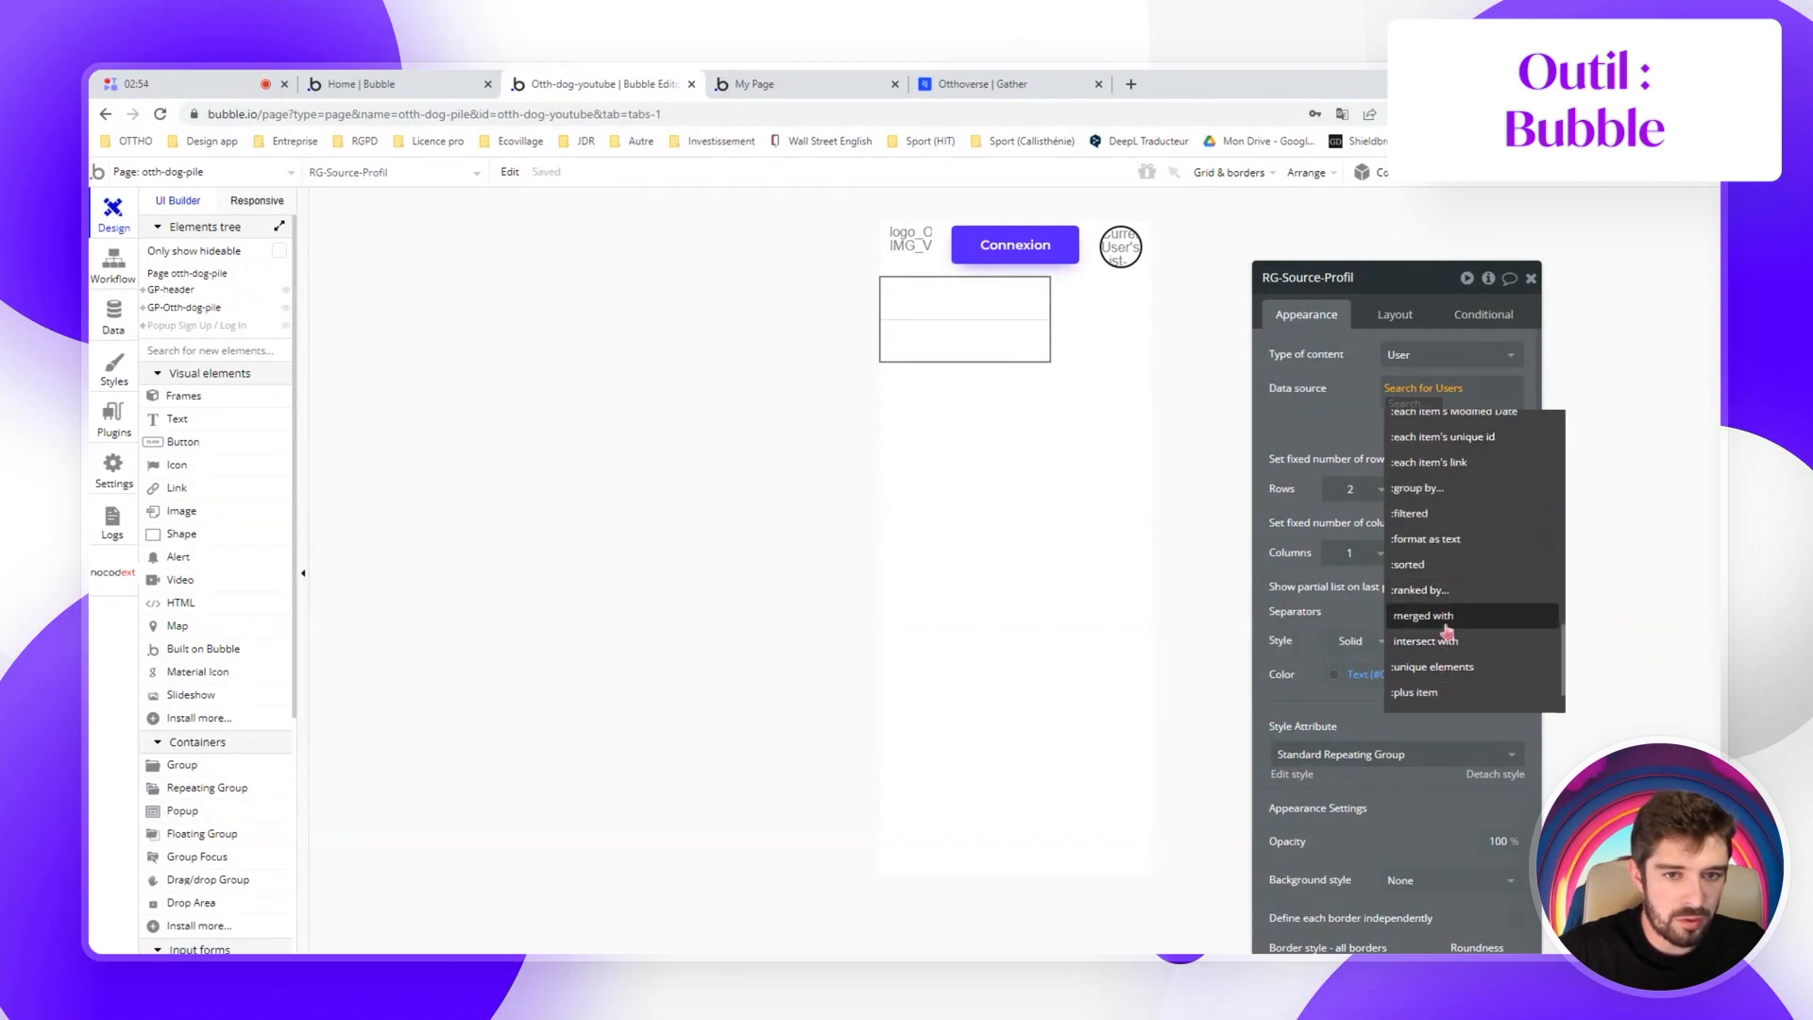
pyautogui.click(1437, 515)
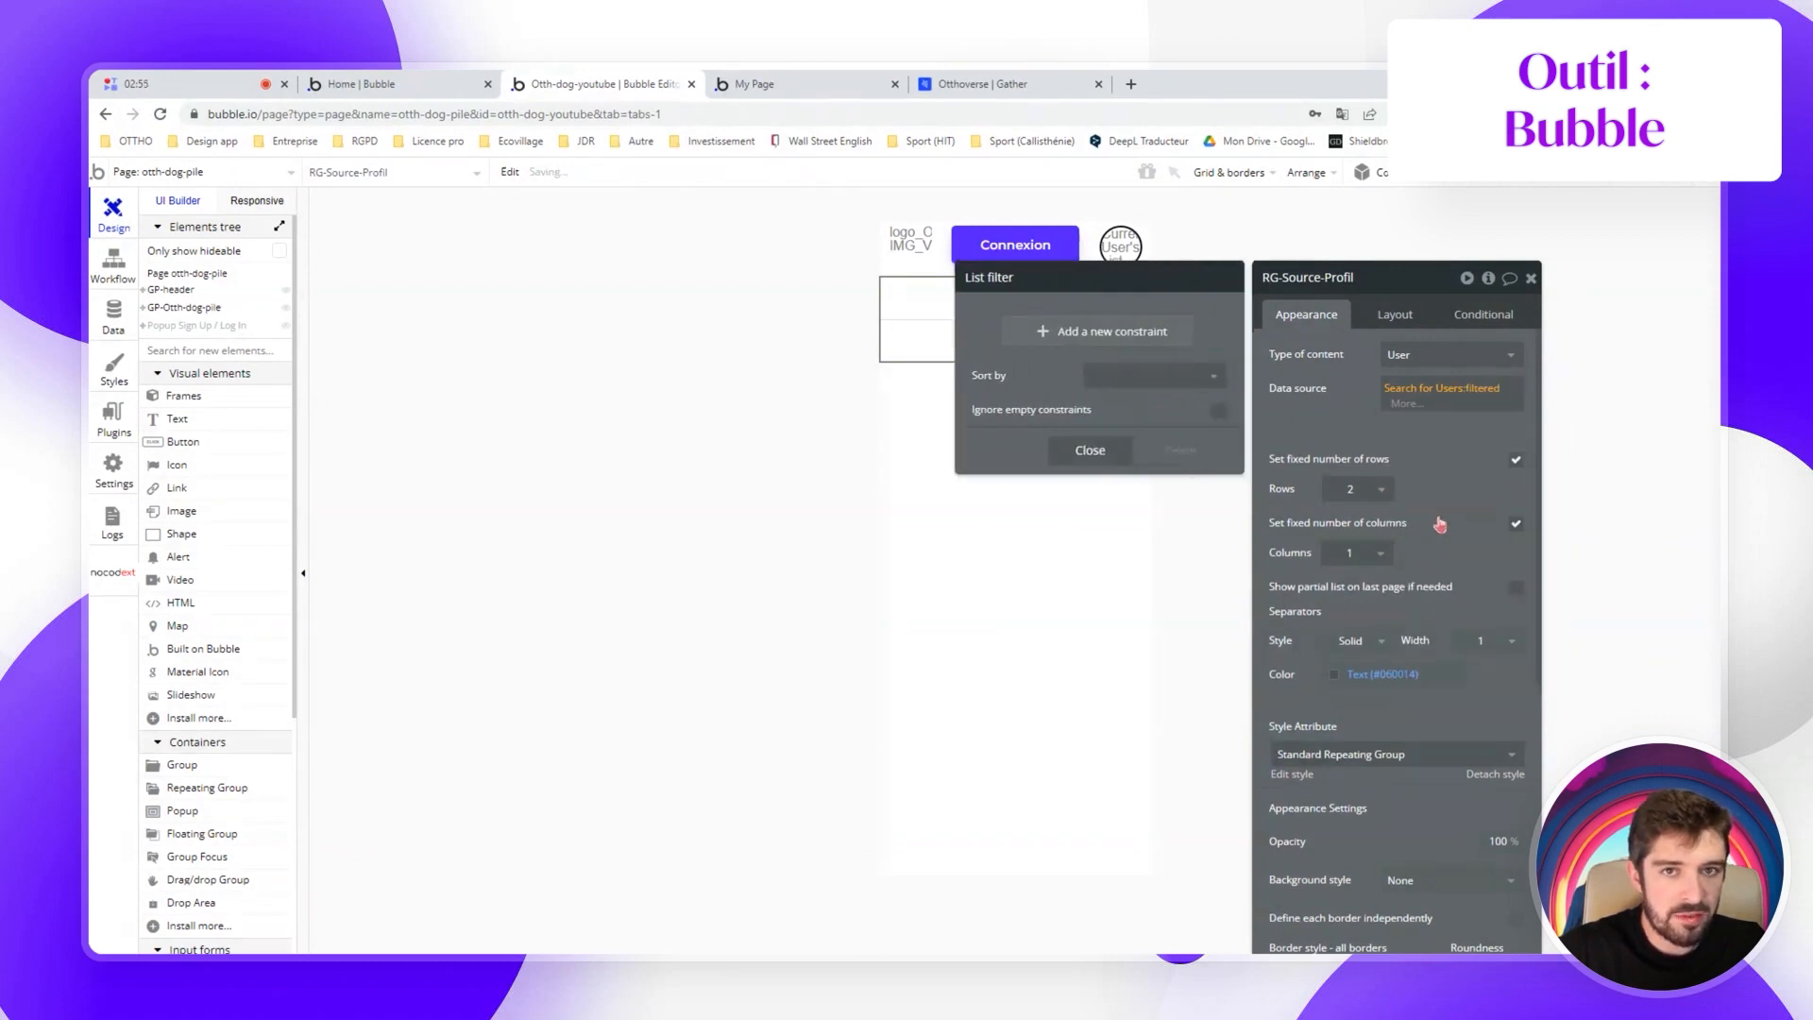
pyautogui.click(1086, 331)
pyautogui.click(1060, 374)
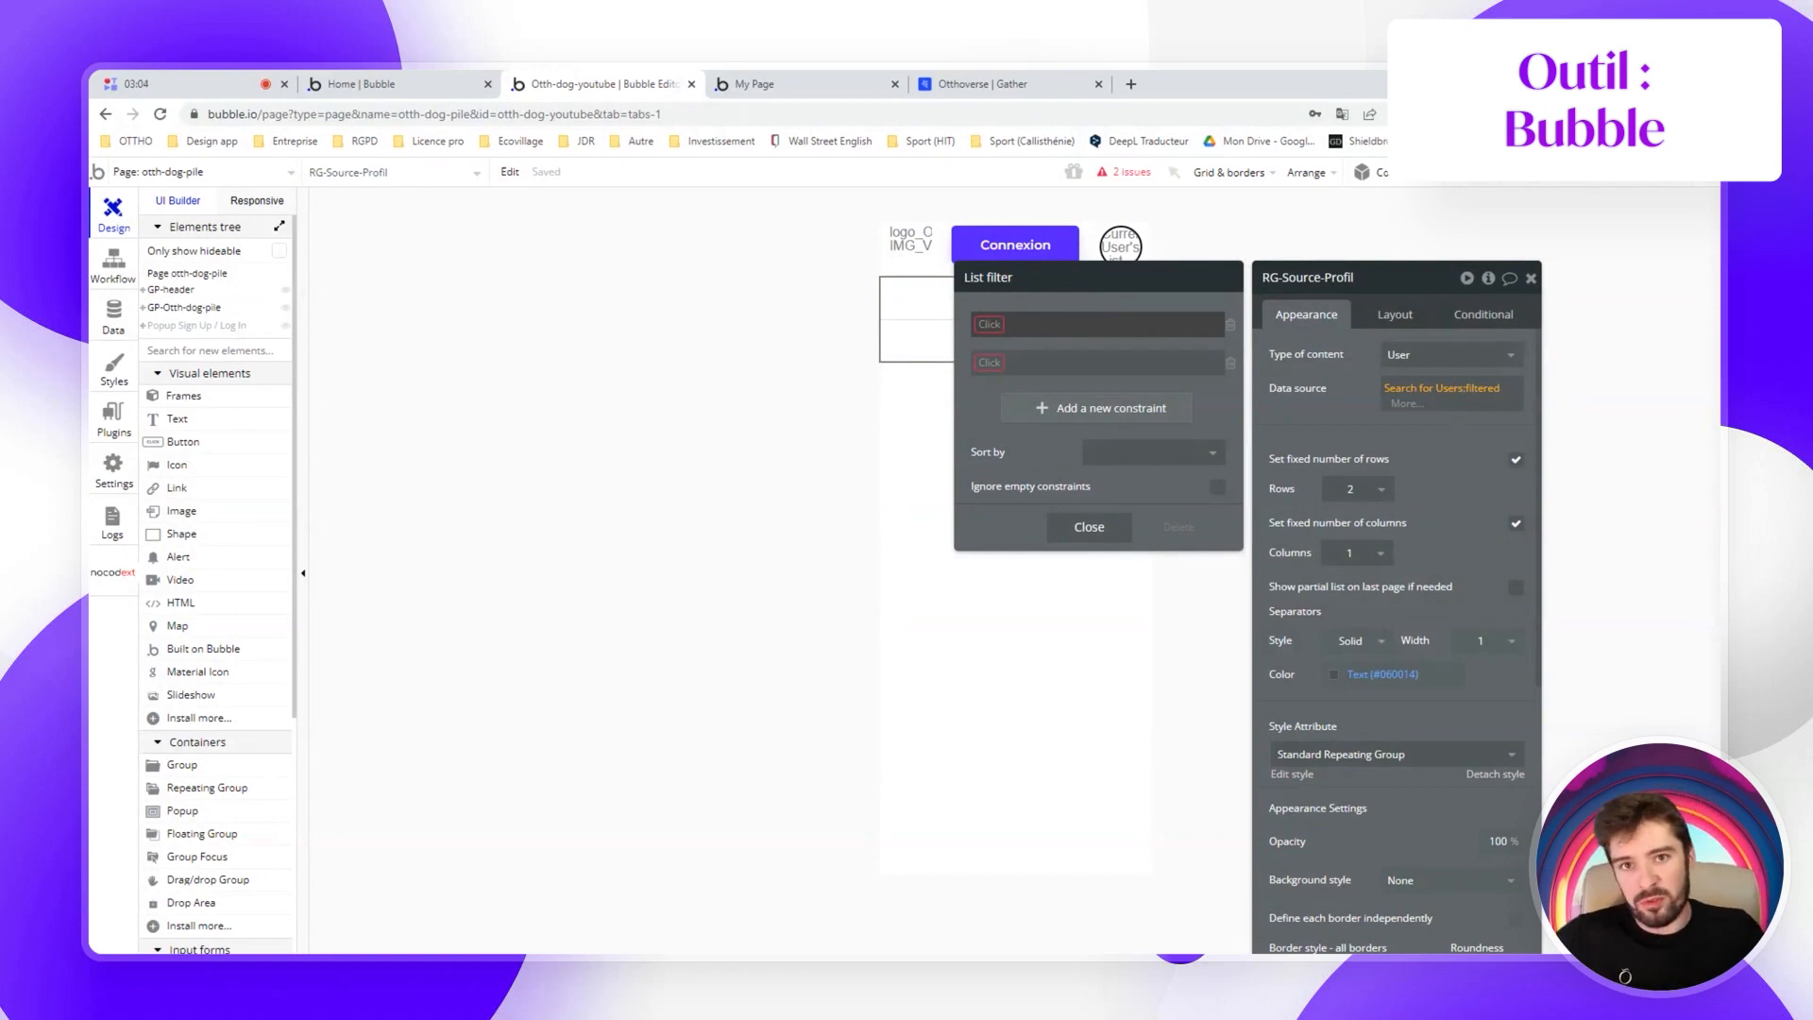
# Make both constraints of the list filter Advanced ones
pyautogui.click(987, 324)
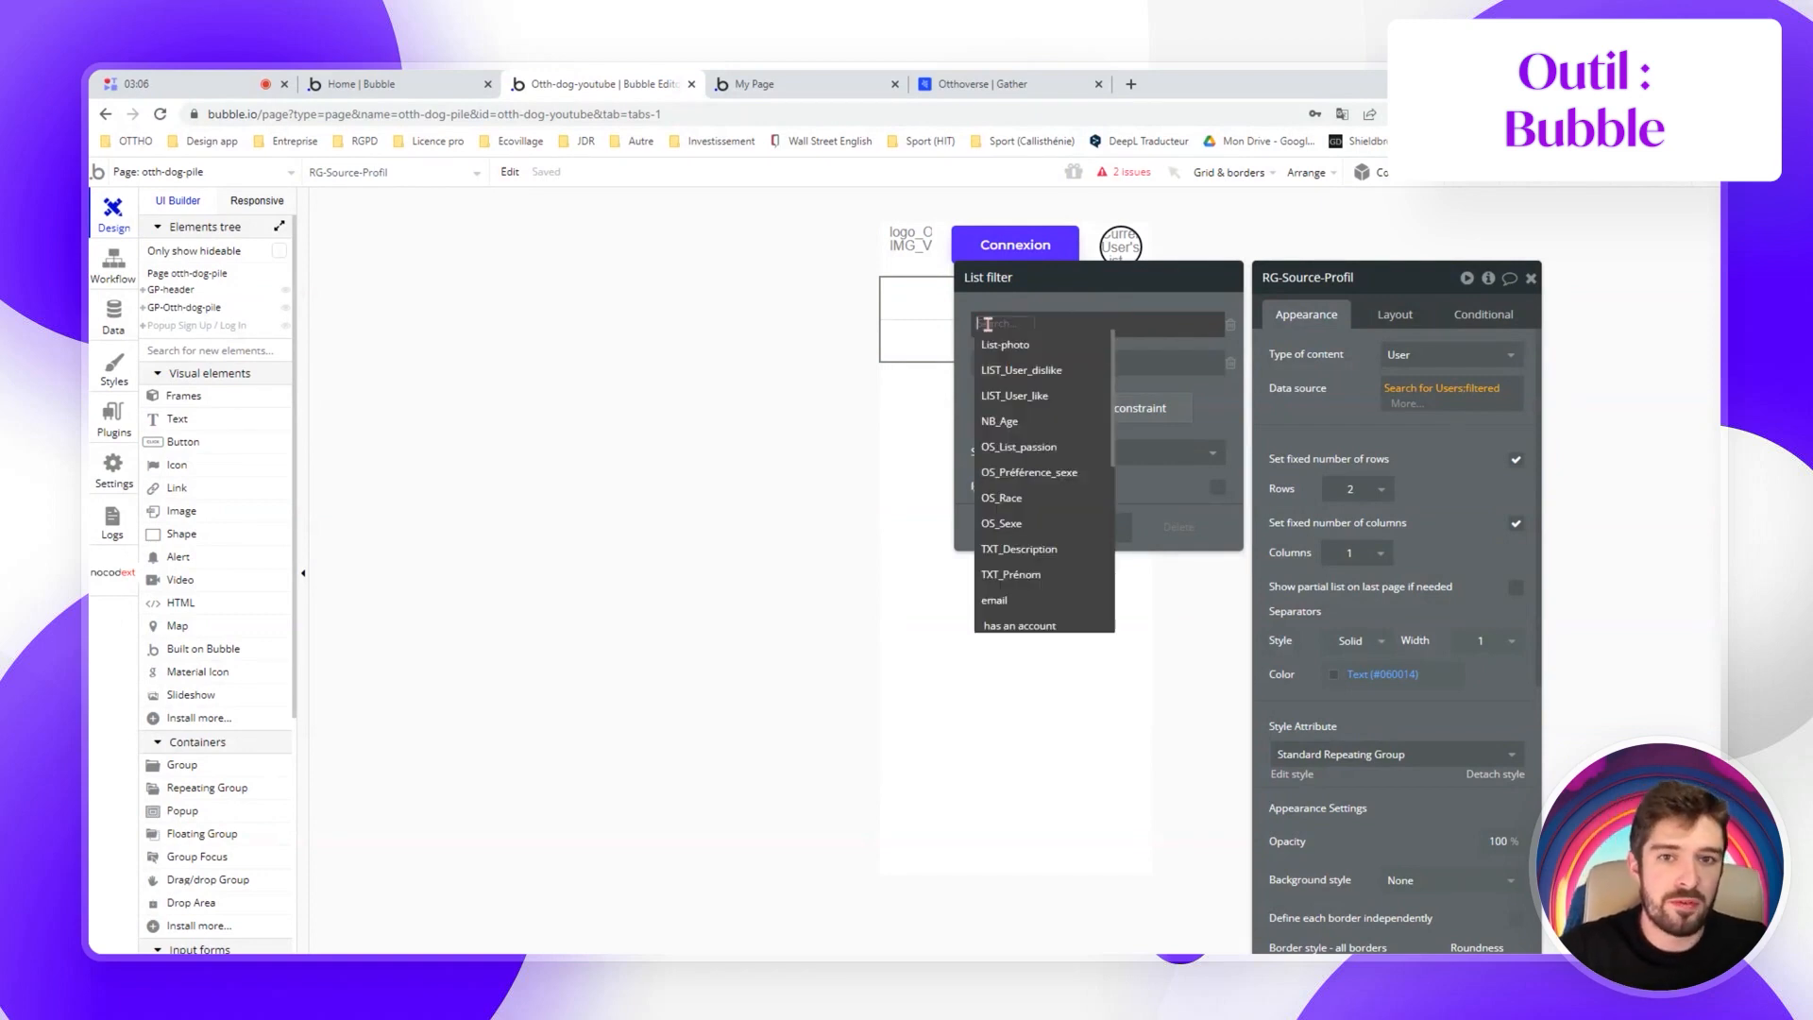
pyautogui.scroll(-5, 1011, 501)
pyautogui.click(996, 615)
pyautogui.click(989, 362)
pyautogui.scroll(-3, 1048, 586)
pyautogui.click(1062, 631)
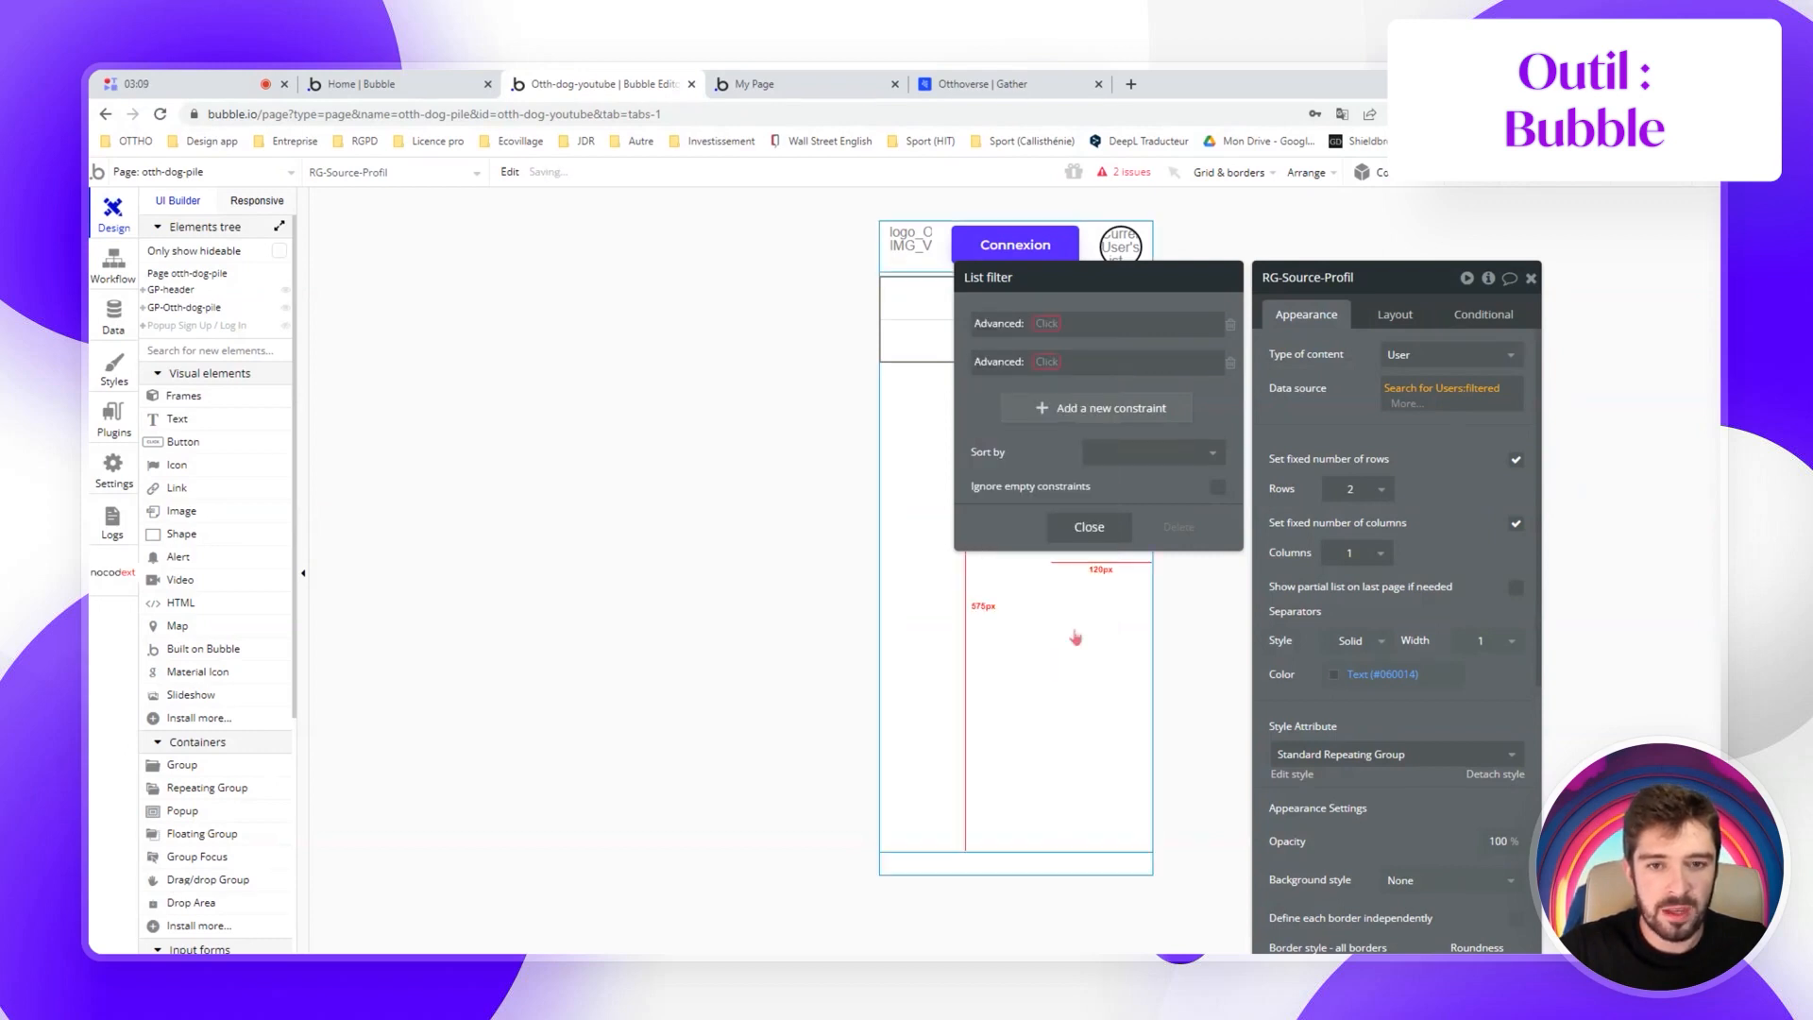
# Define the first advanced filter as Current User's LIST_User_dislike doesn't contain This User
pyautogui.click(1044, 324)
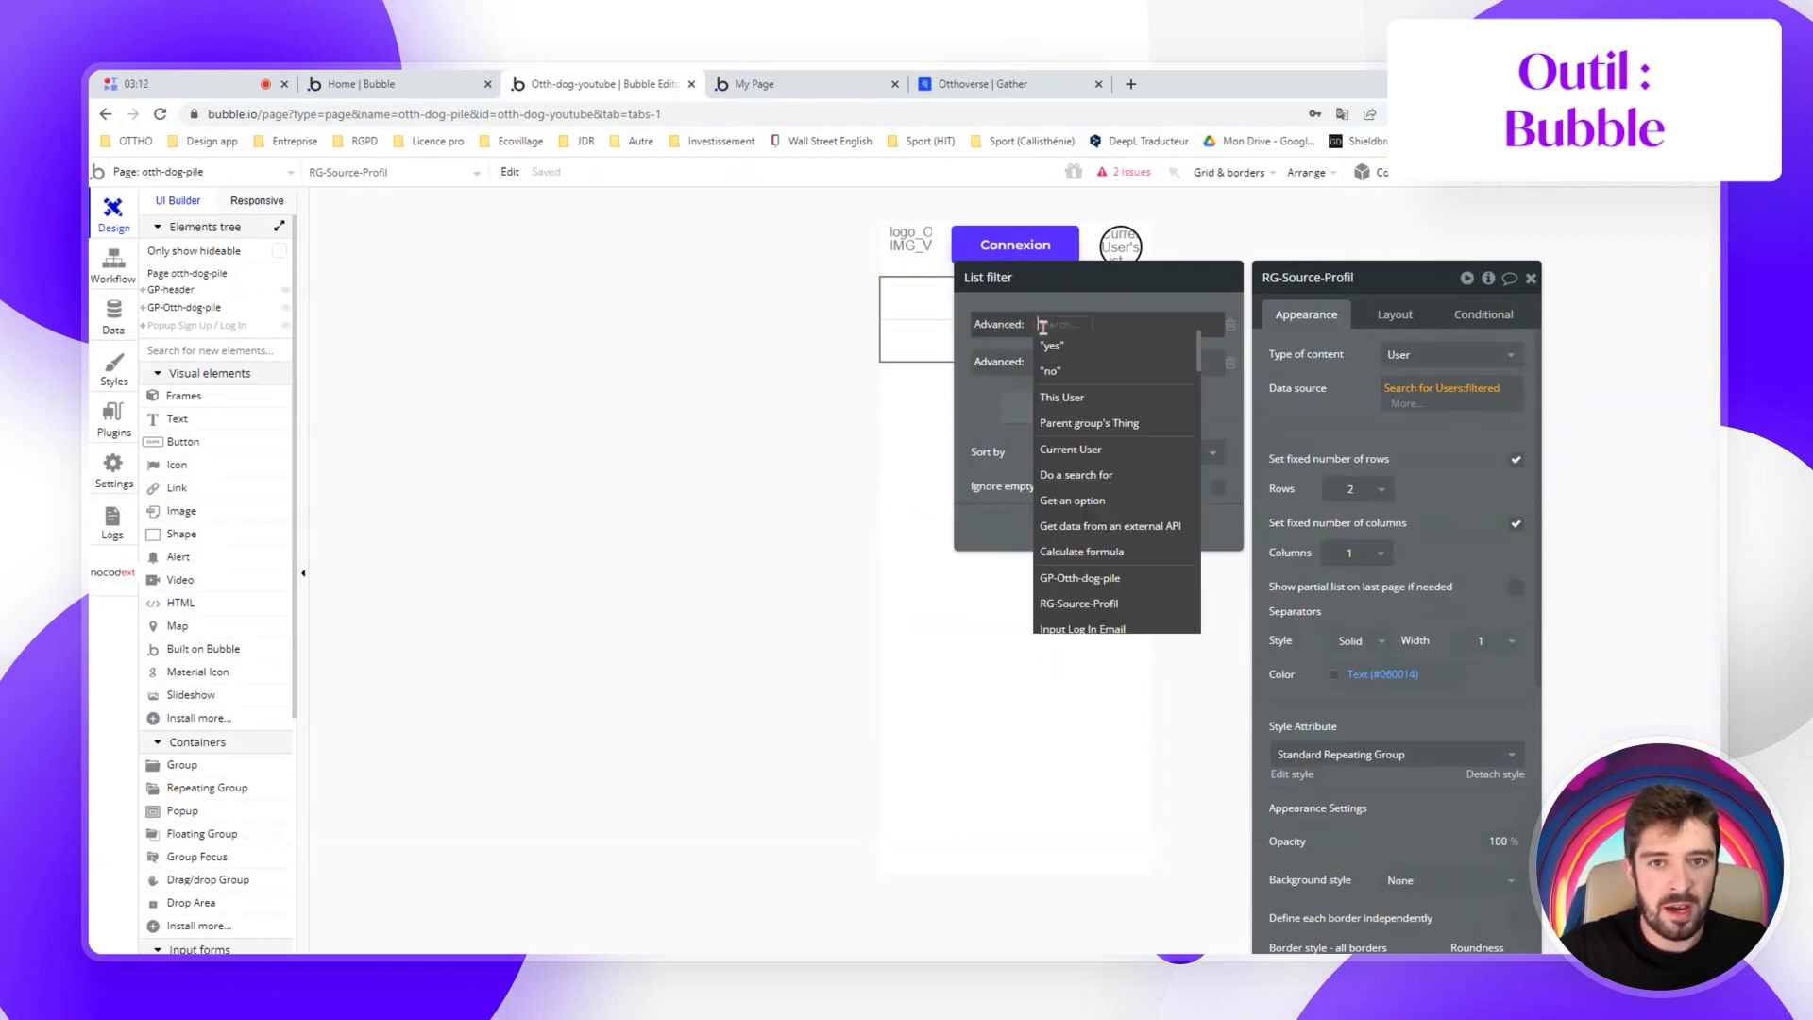
pyautogui.click(1086, 451)
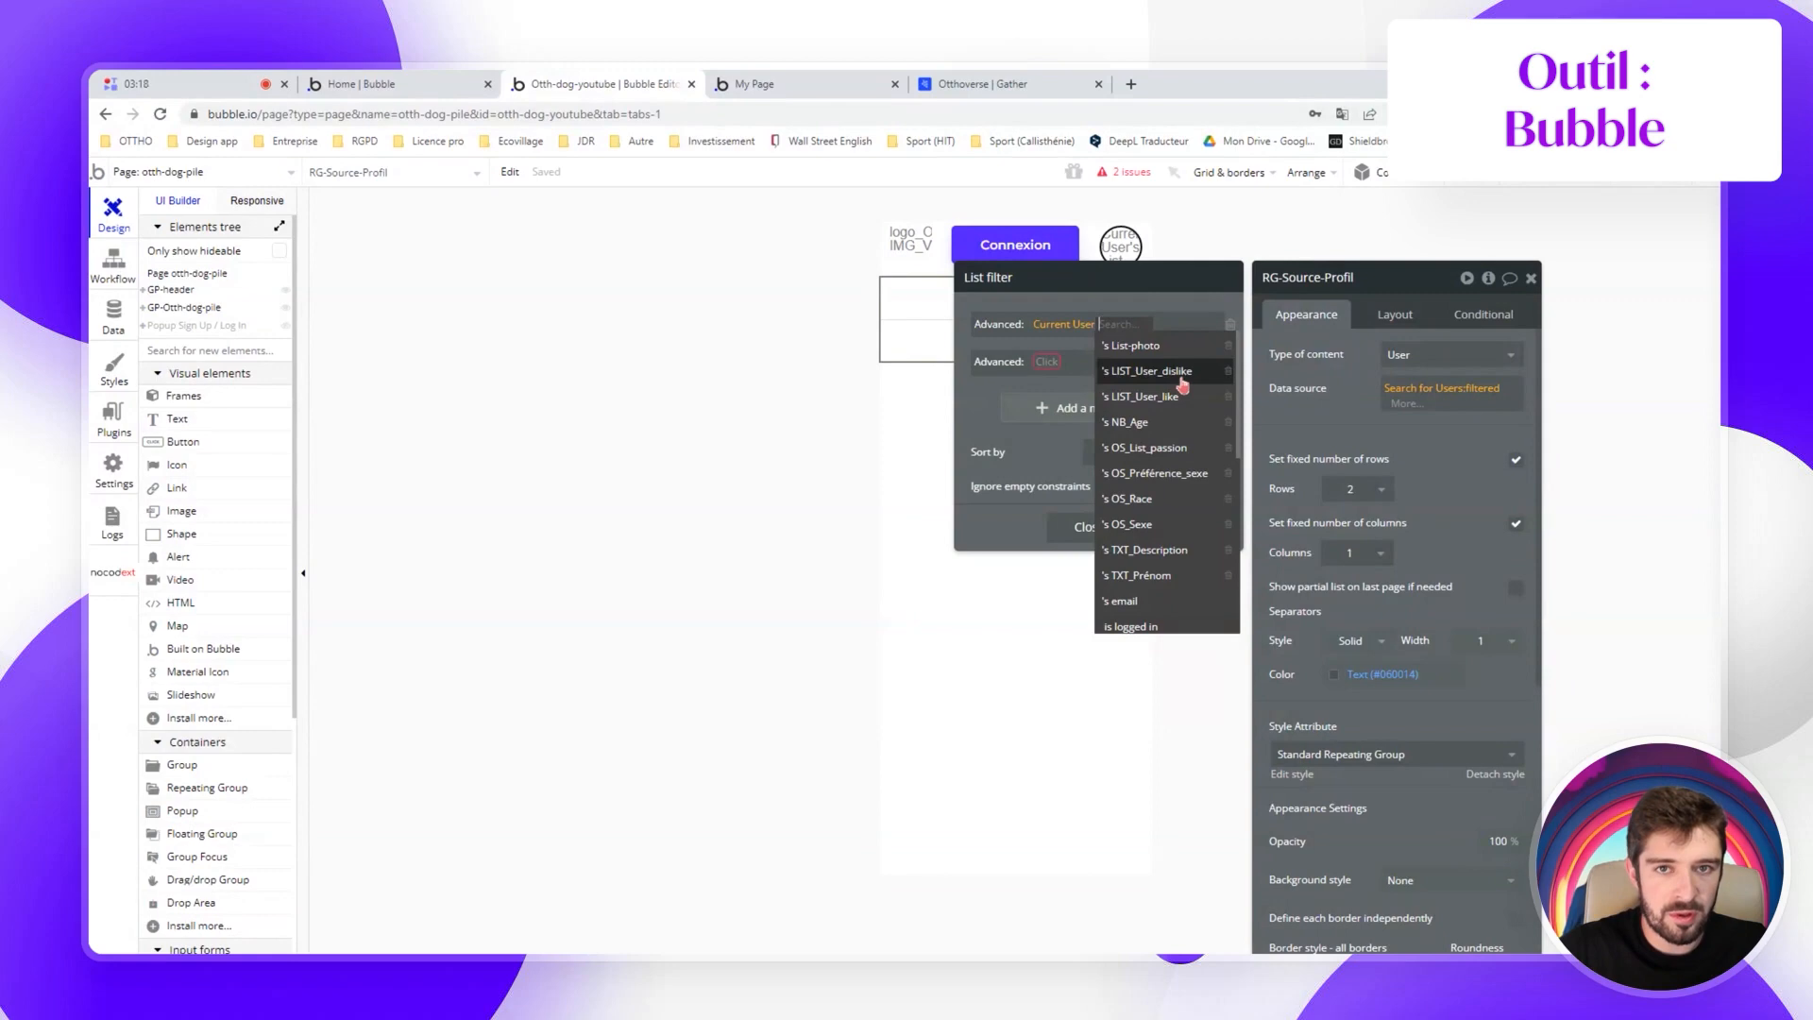
pyautogui.click(1180, 373)
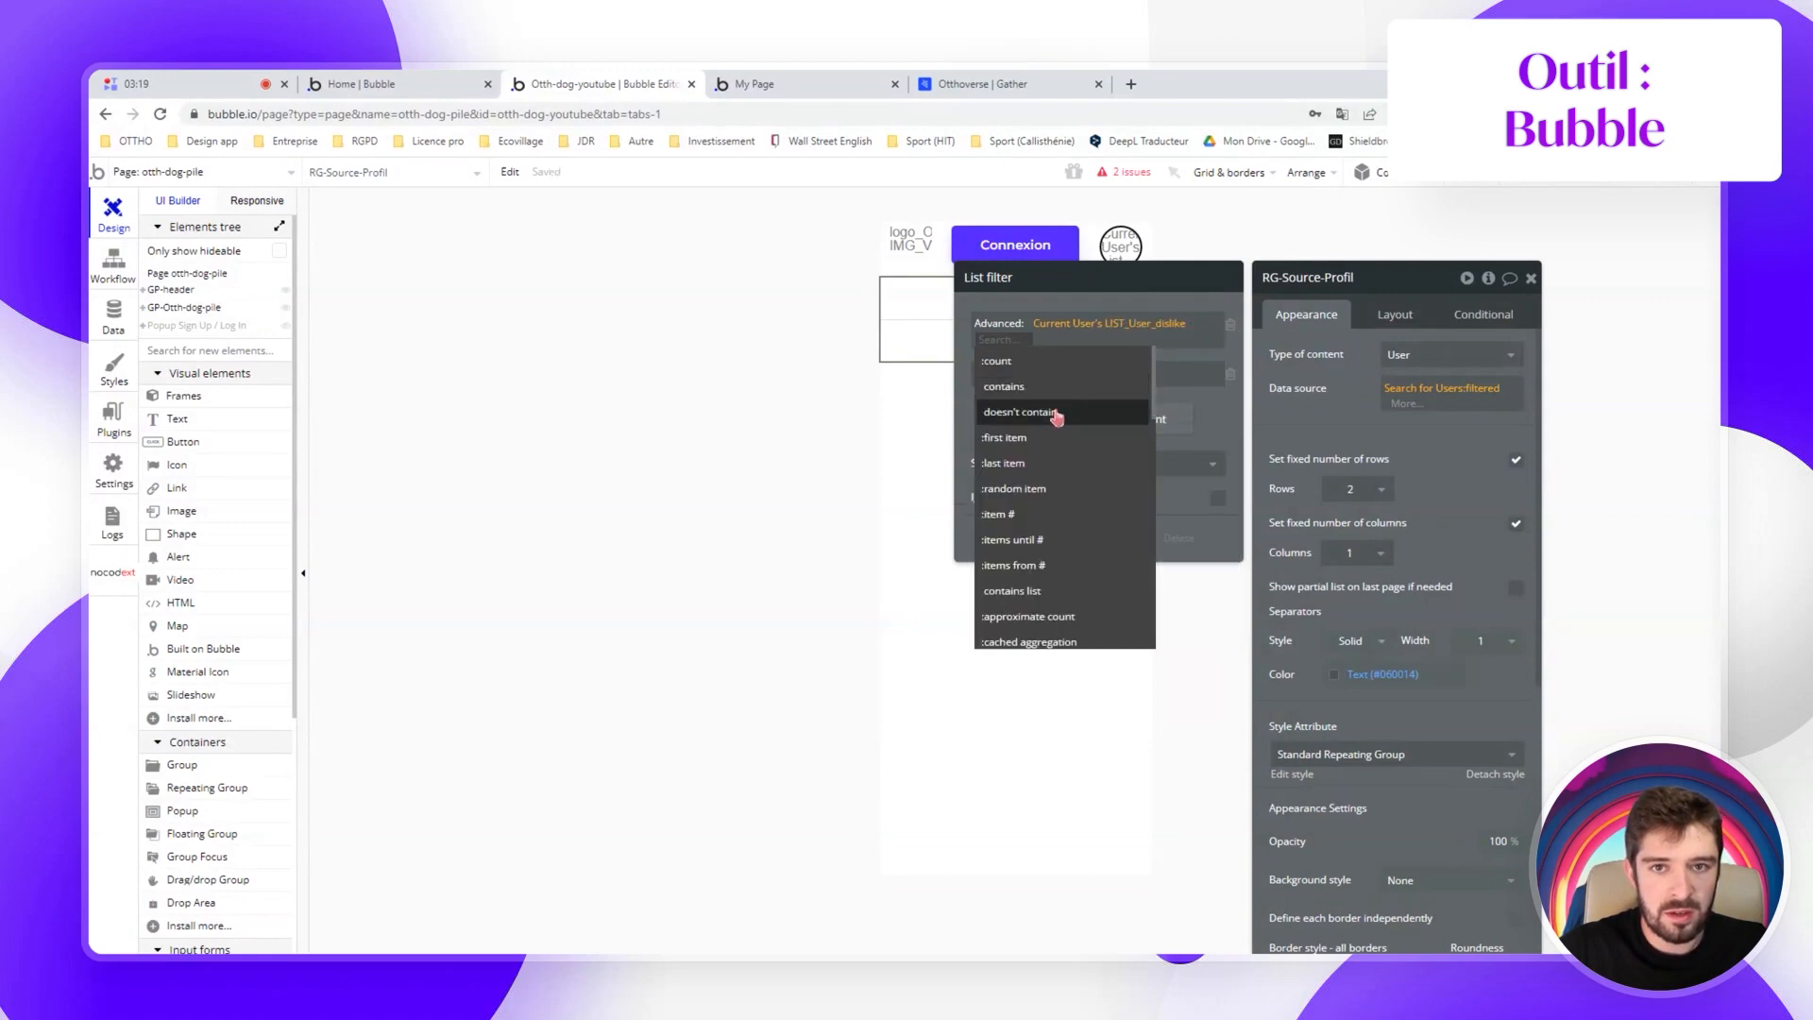
pyautogui.click(1056, 413)
pyautogui.click(1044, 361)
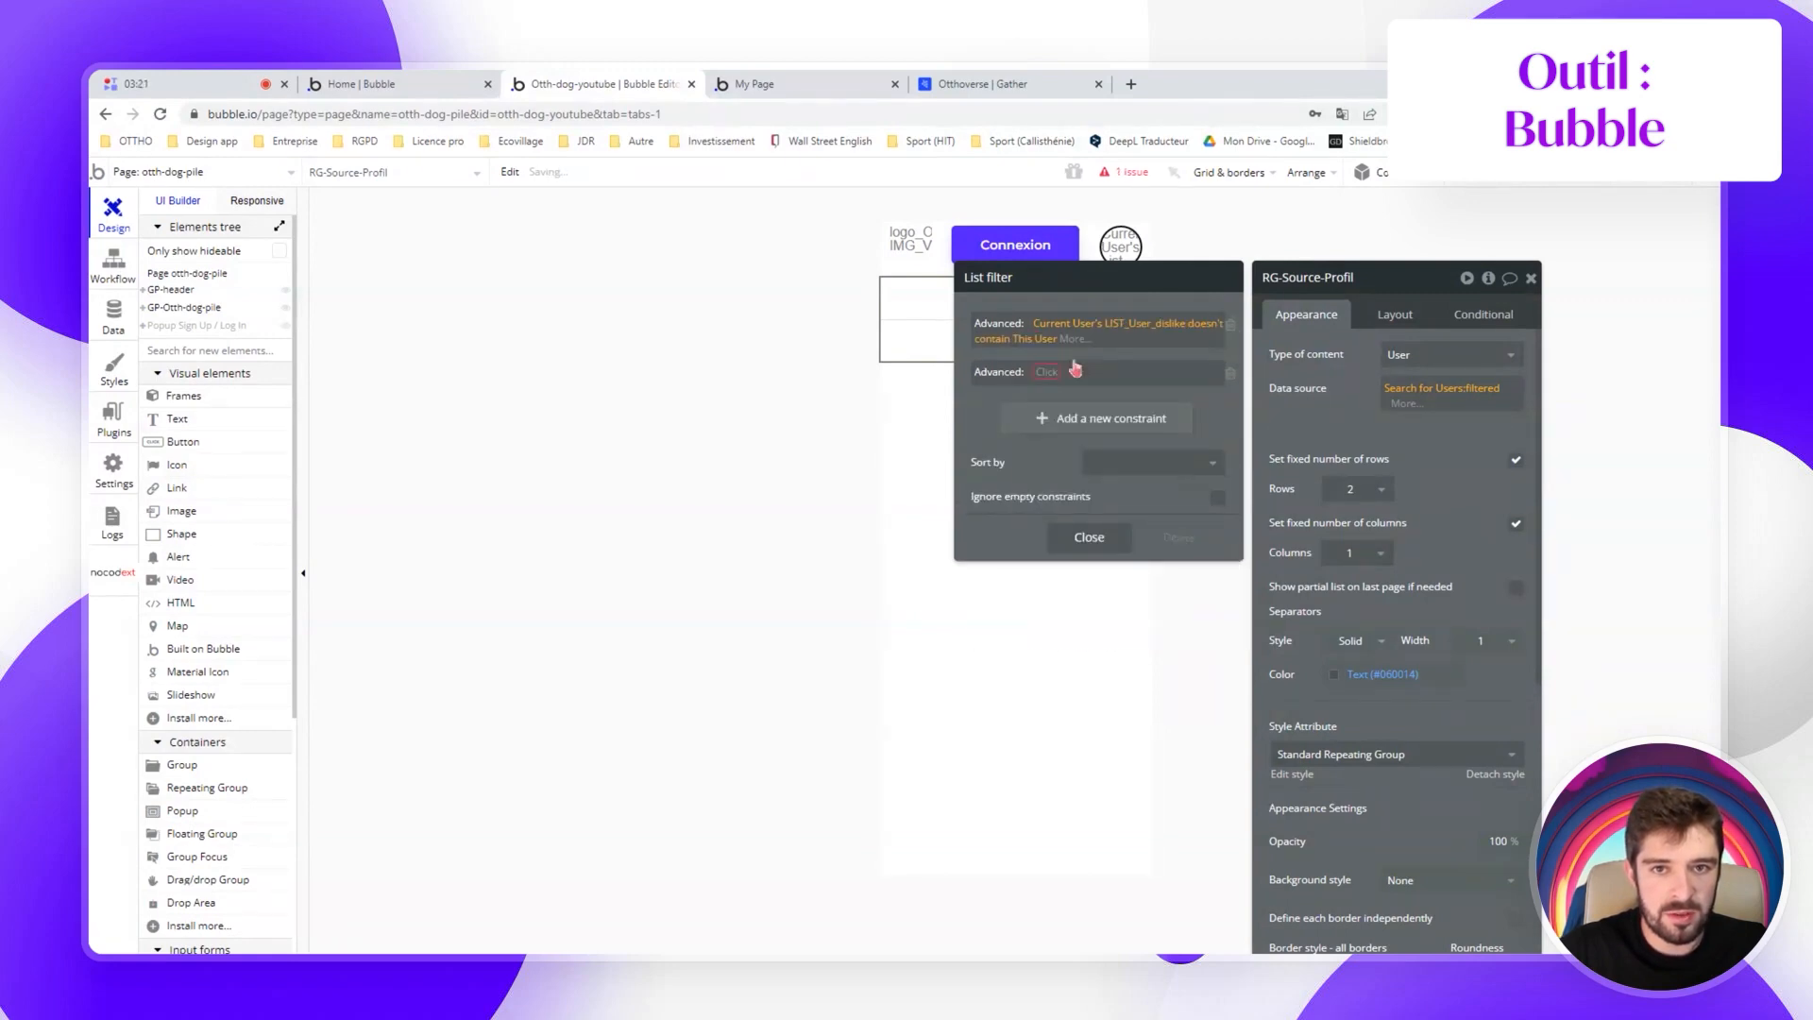
# Define the second advanced filter as Current User's LIST_User_like doesn't contain This User
pyautogui.click(1047, 371)
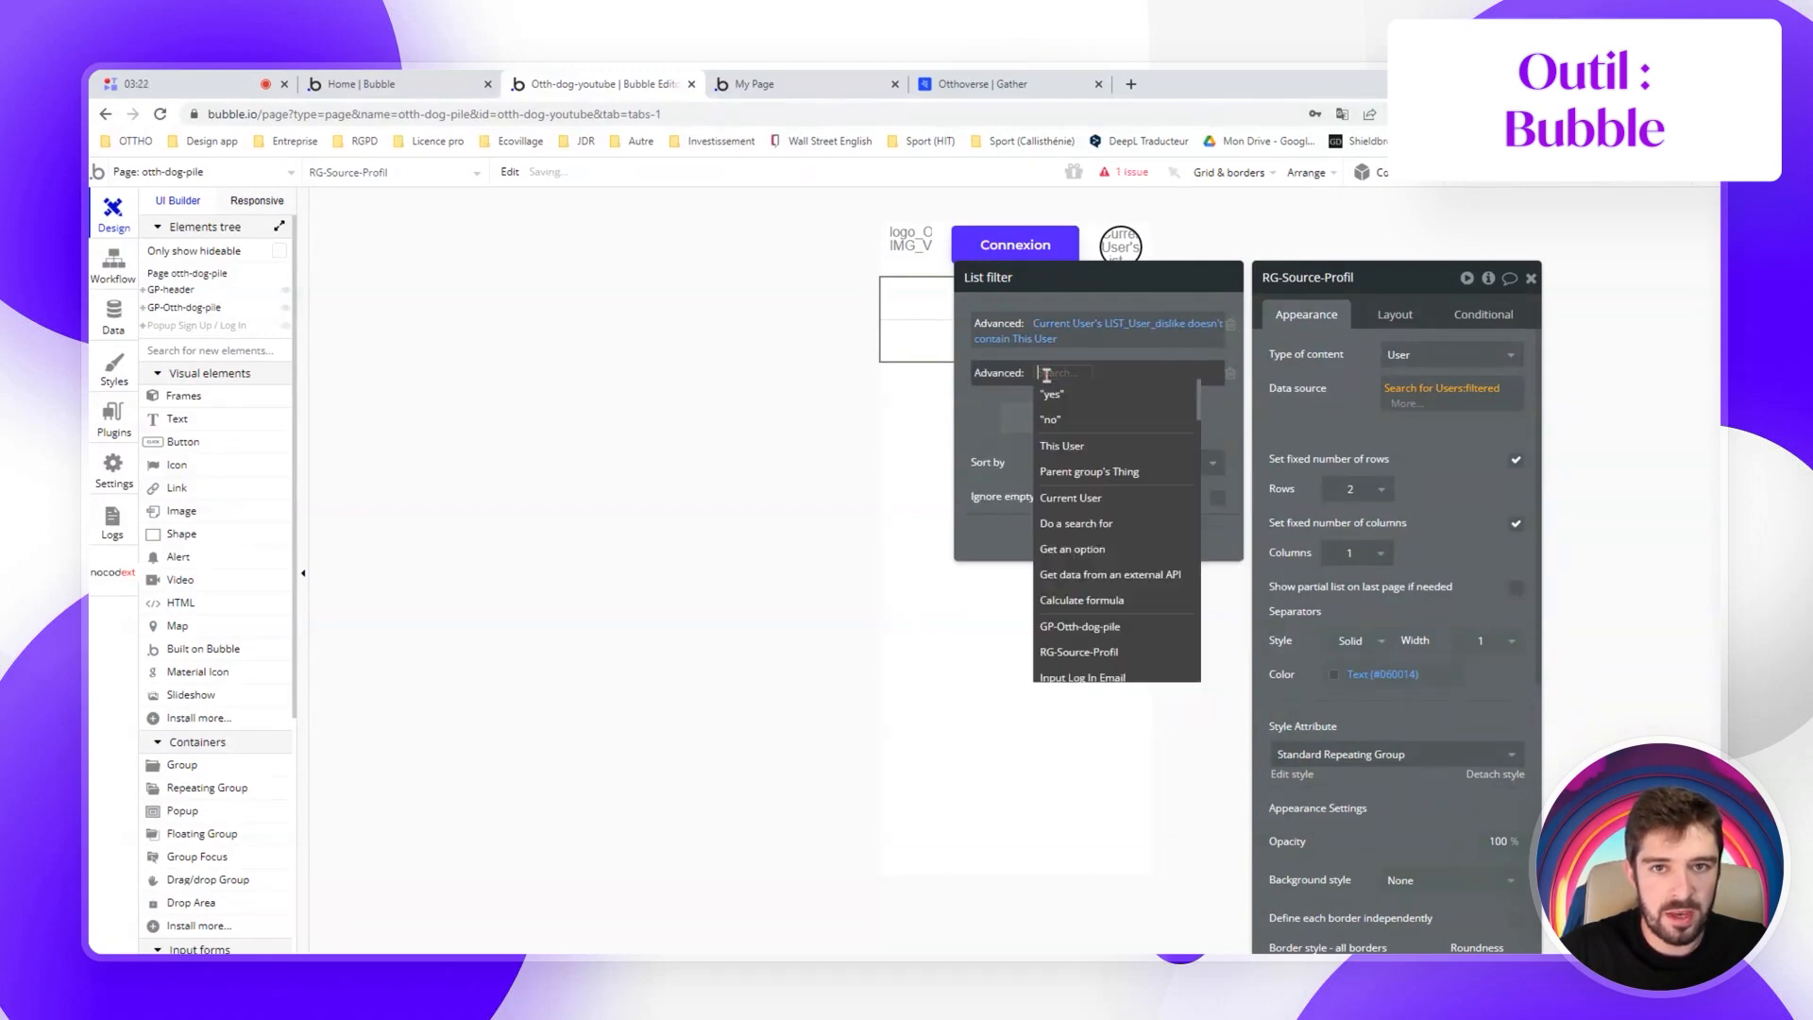
pyautogui.click(1075, 500)
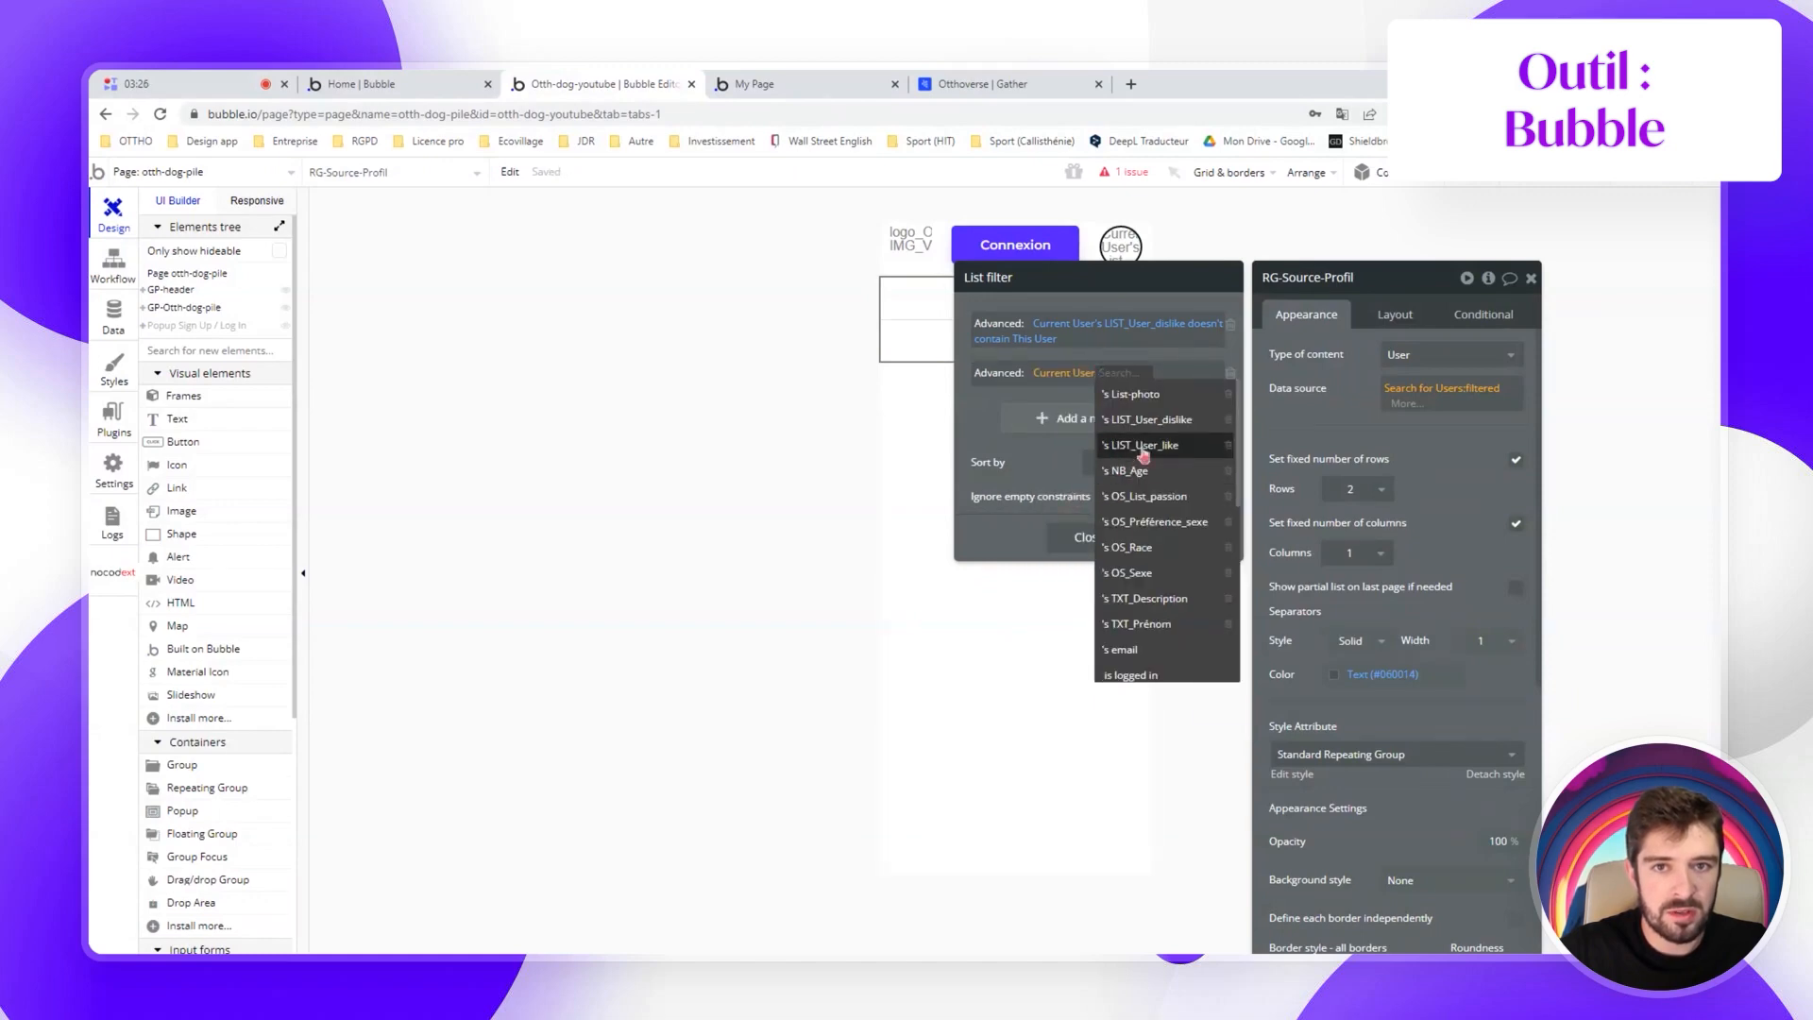
pyautogui.click(1141, 457)
pyautogui.click(1093, 463)
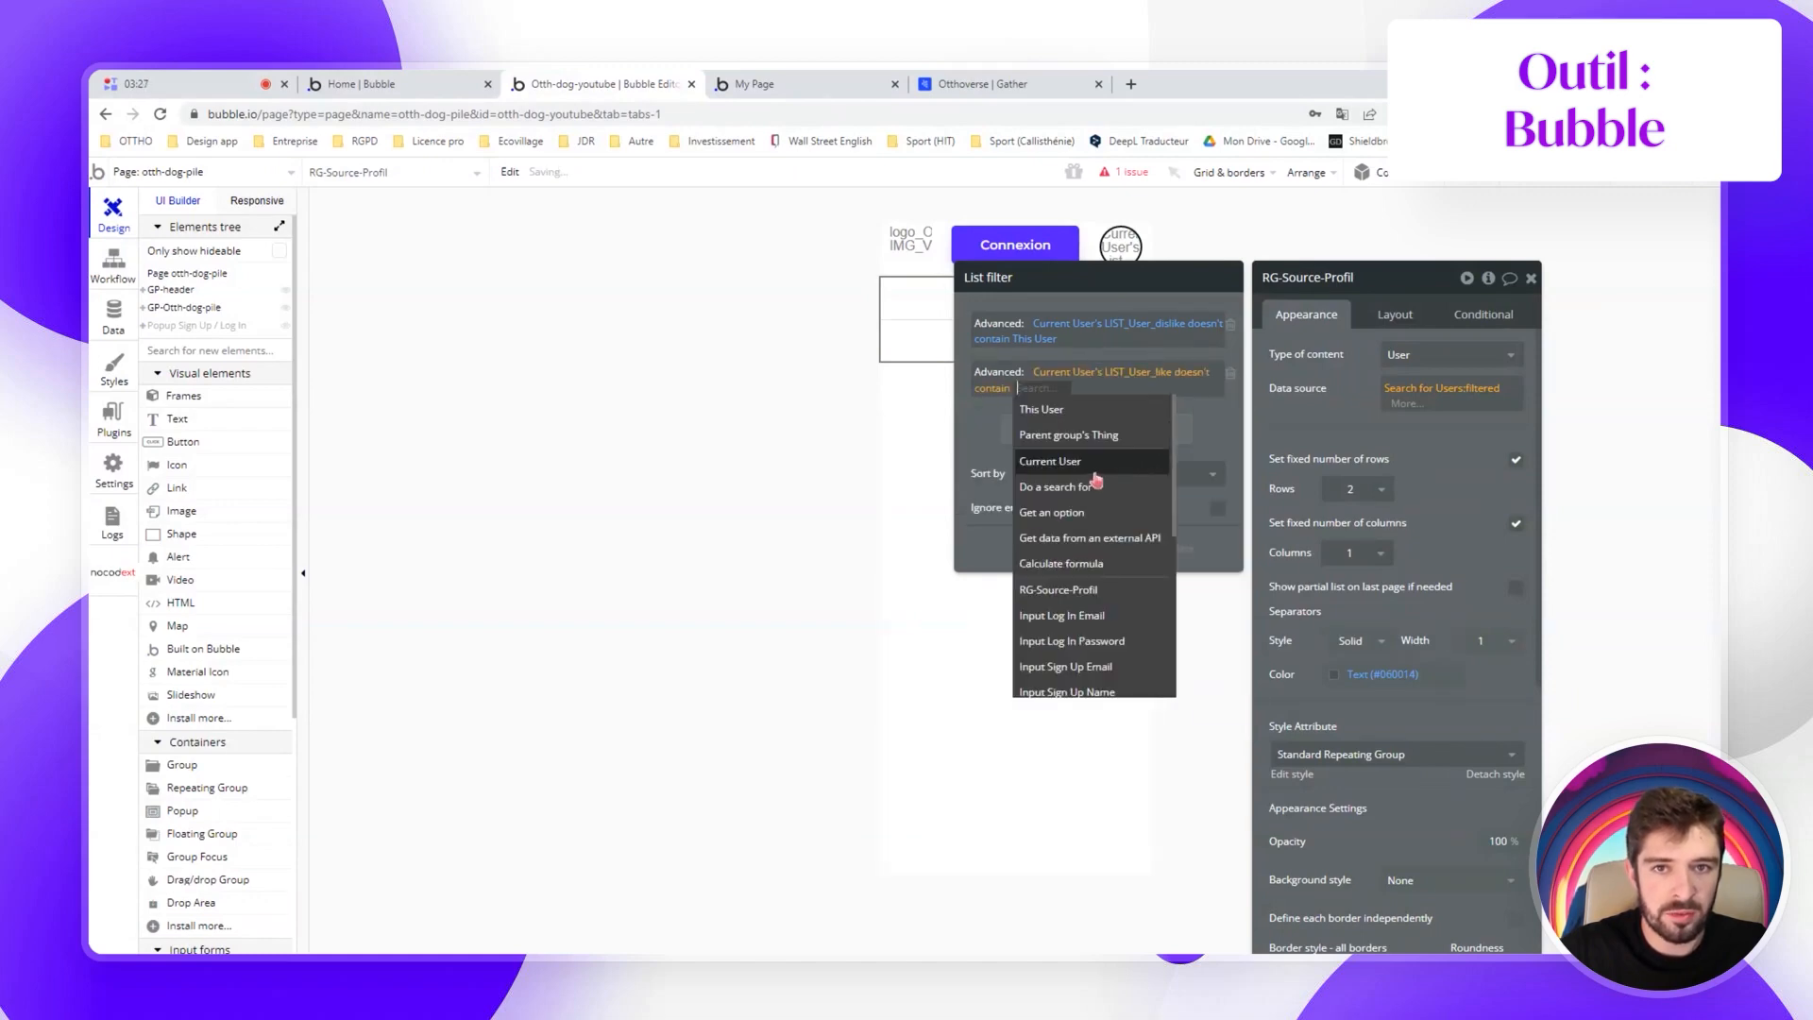
pyautogui.click(1062, 408)
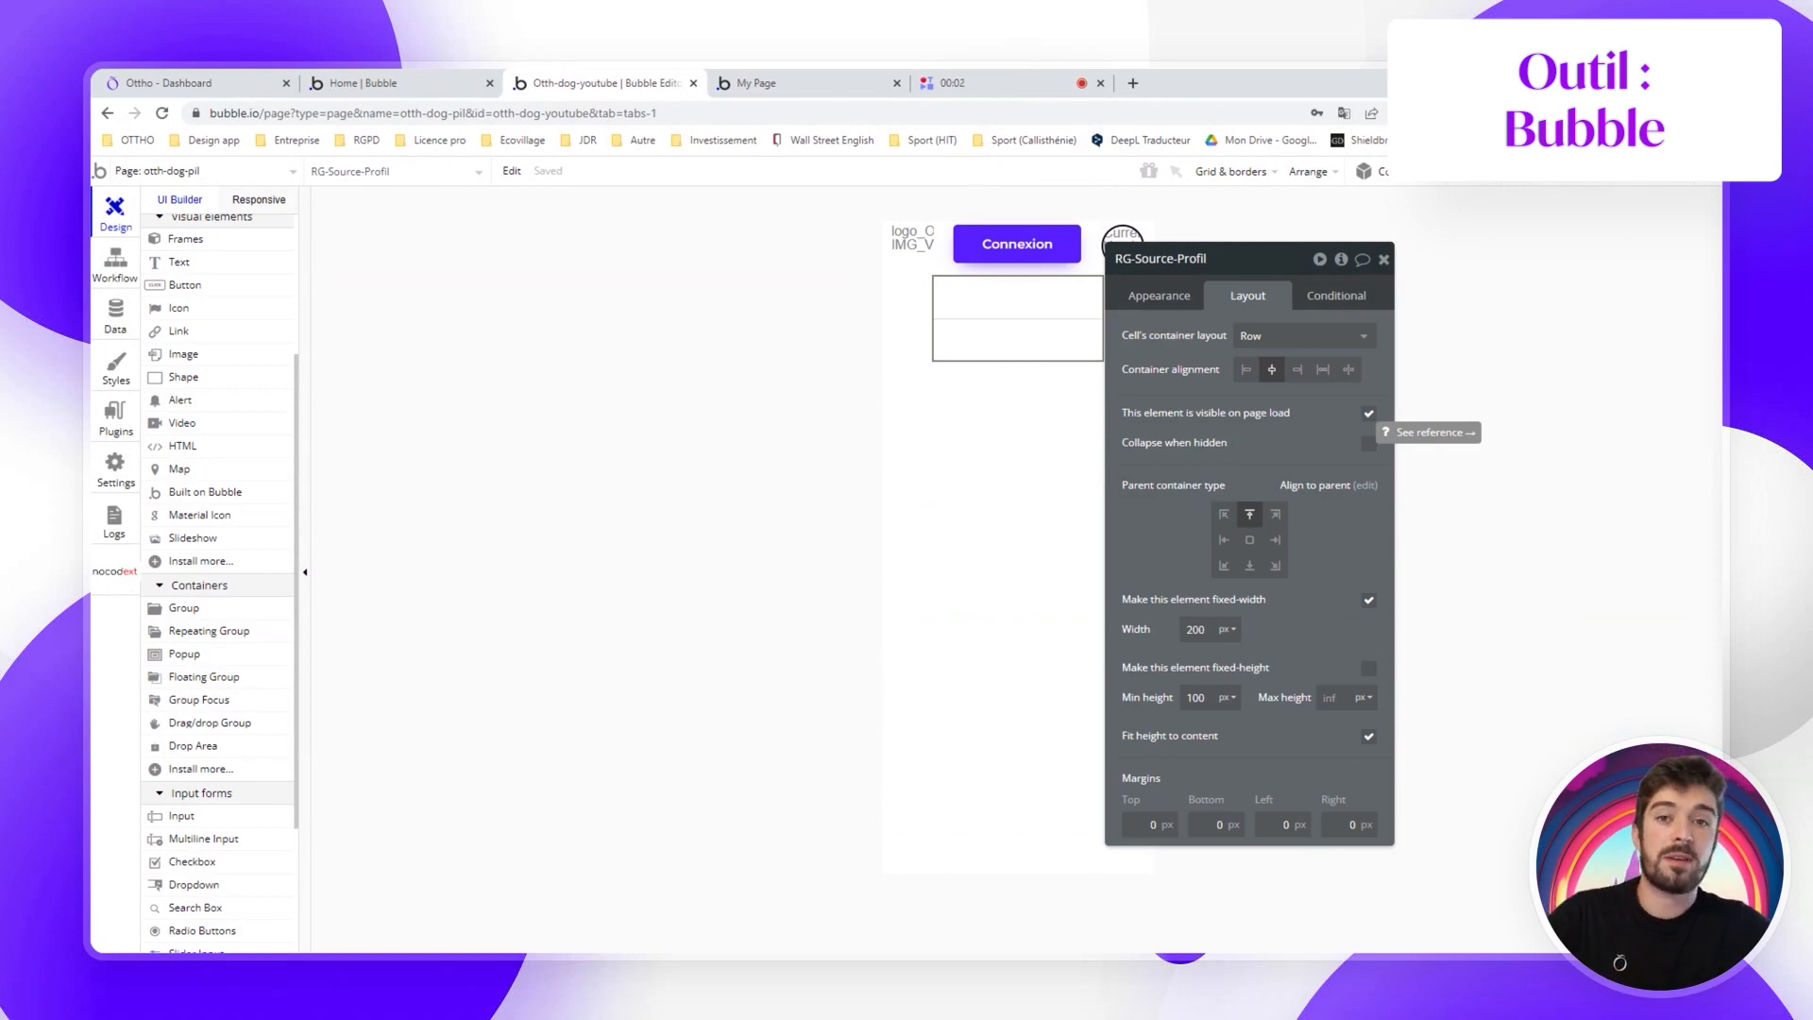
# Make the RG-Source-Profil repeating group not visible on page load and close its properties
pyautogui.click(1370, 415)
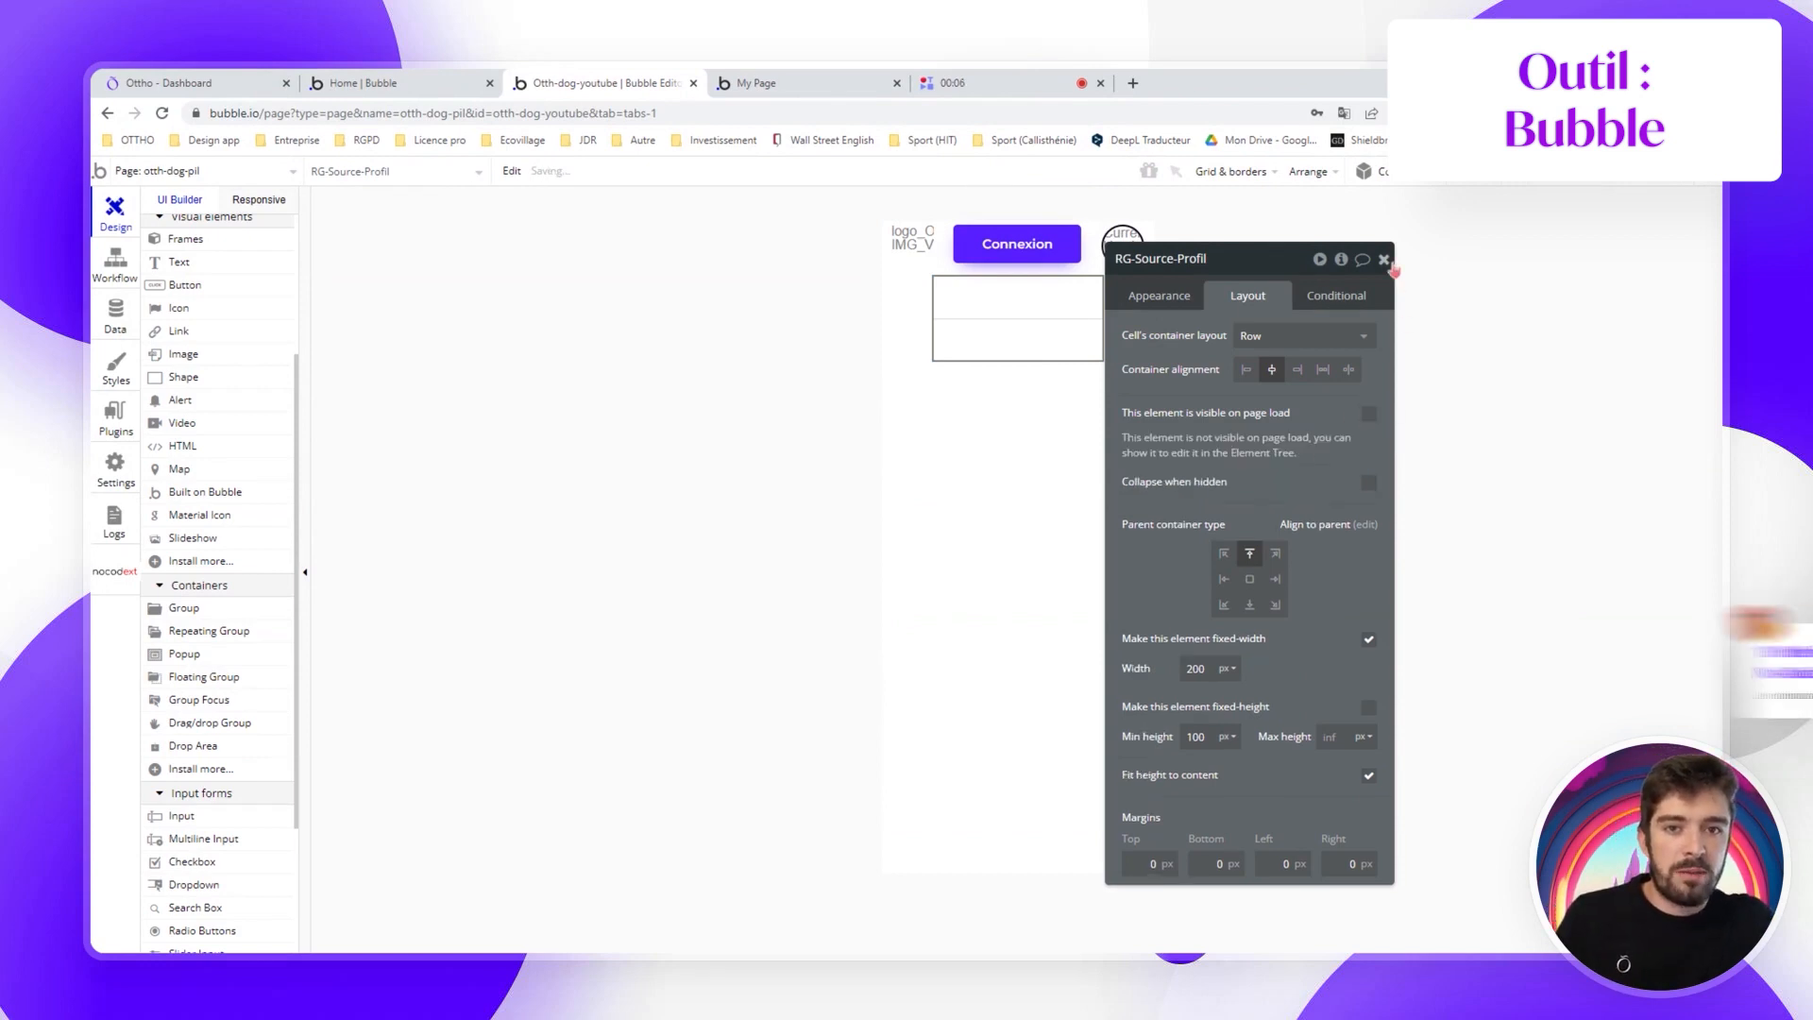
pyautogui.click(1383, 258)
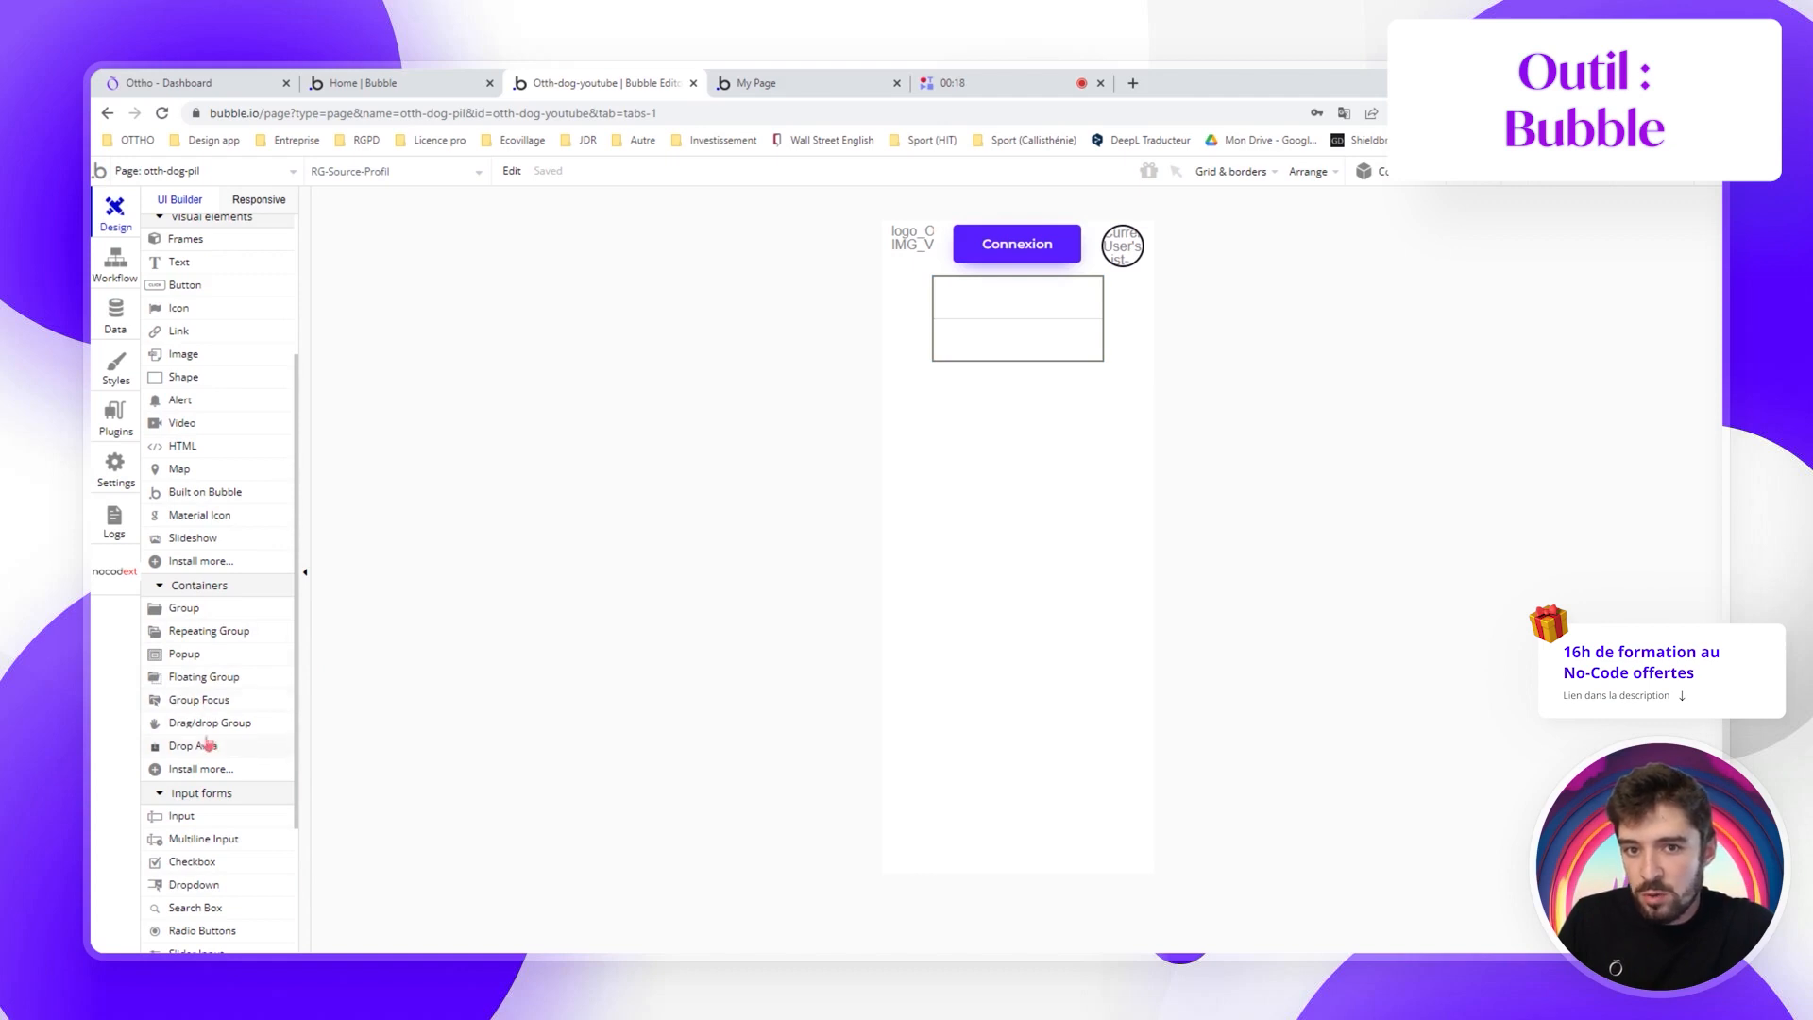
# Place a Drop Area on the page below the repeating group and name it DropArea Like
pyautogui.moveTo(200, 753)
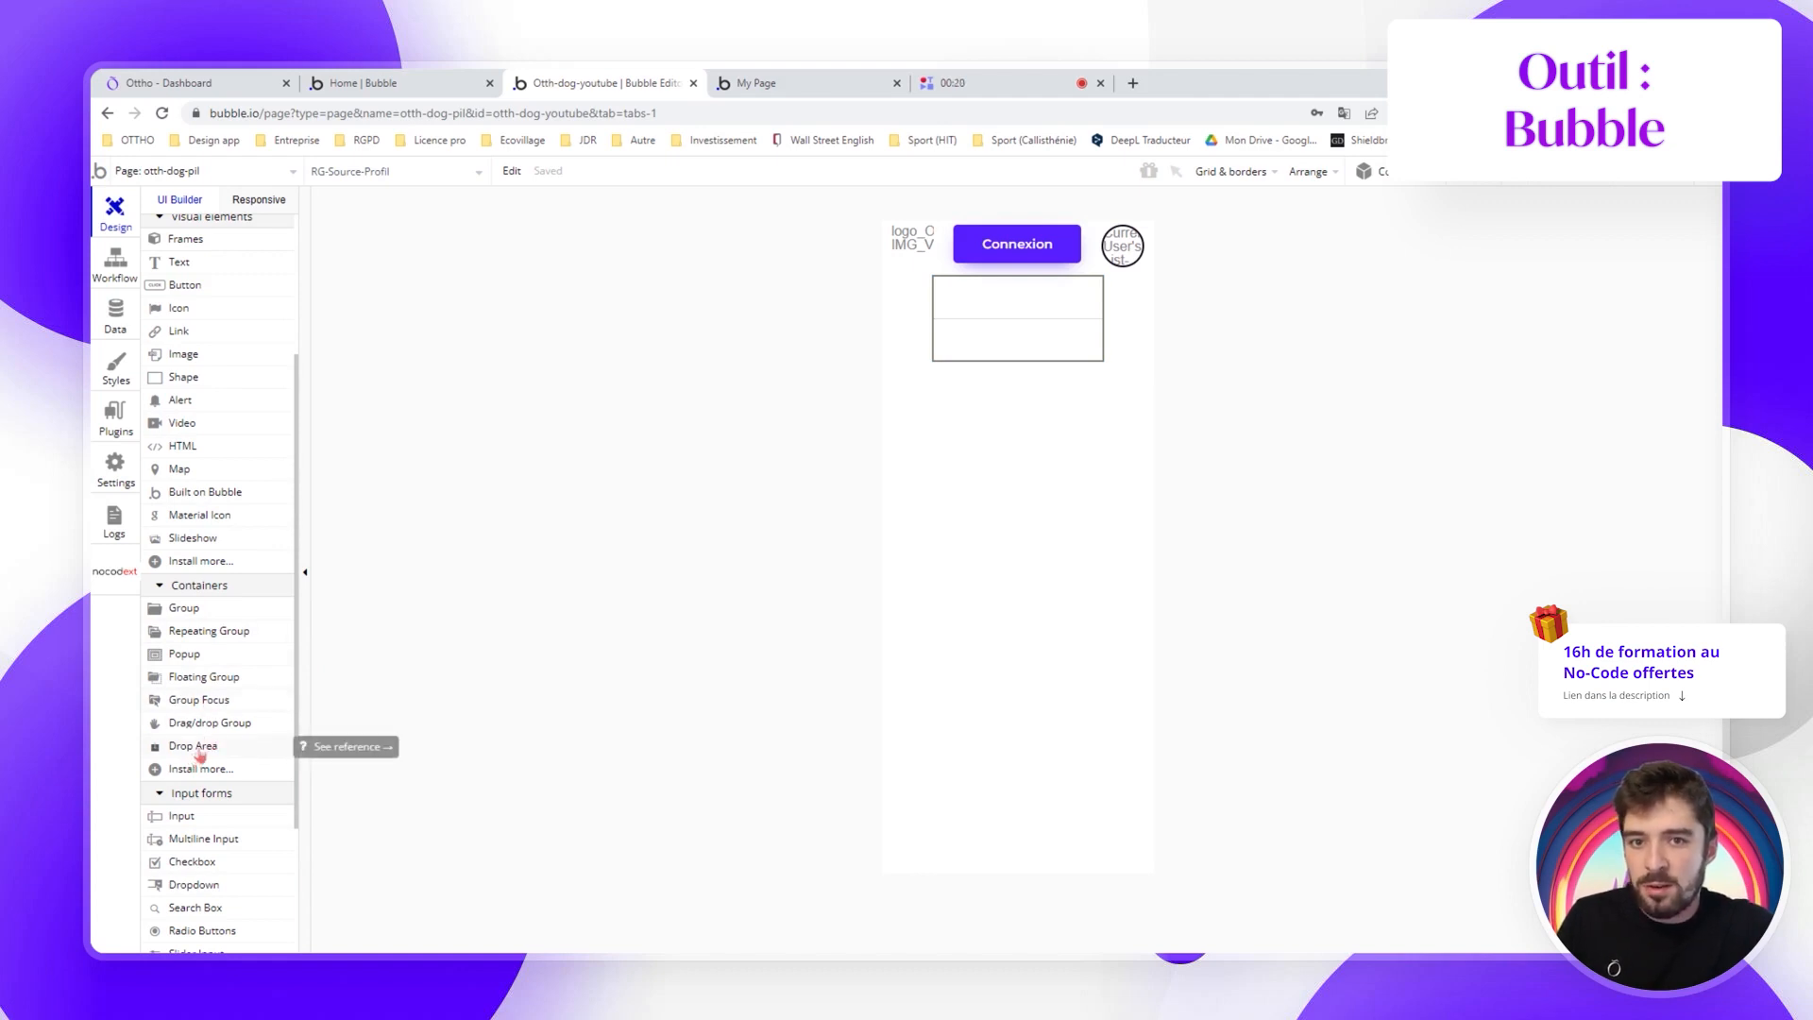
pyautogui.moveTo(199, 754); pyautogui.dragTo(1097, 529)
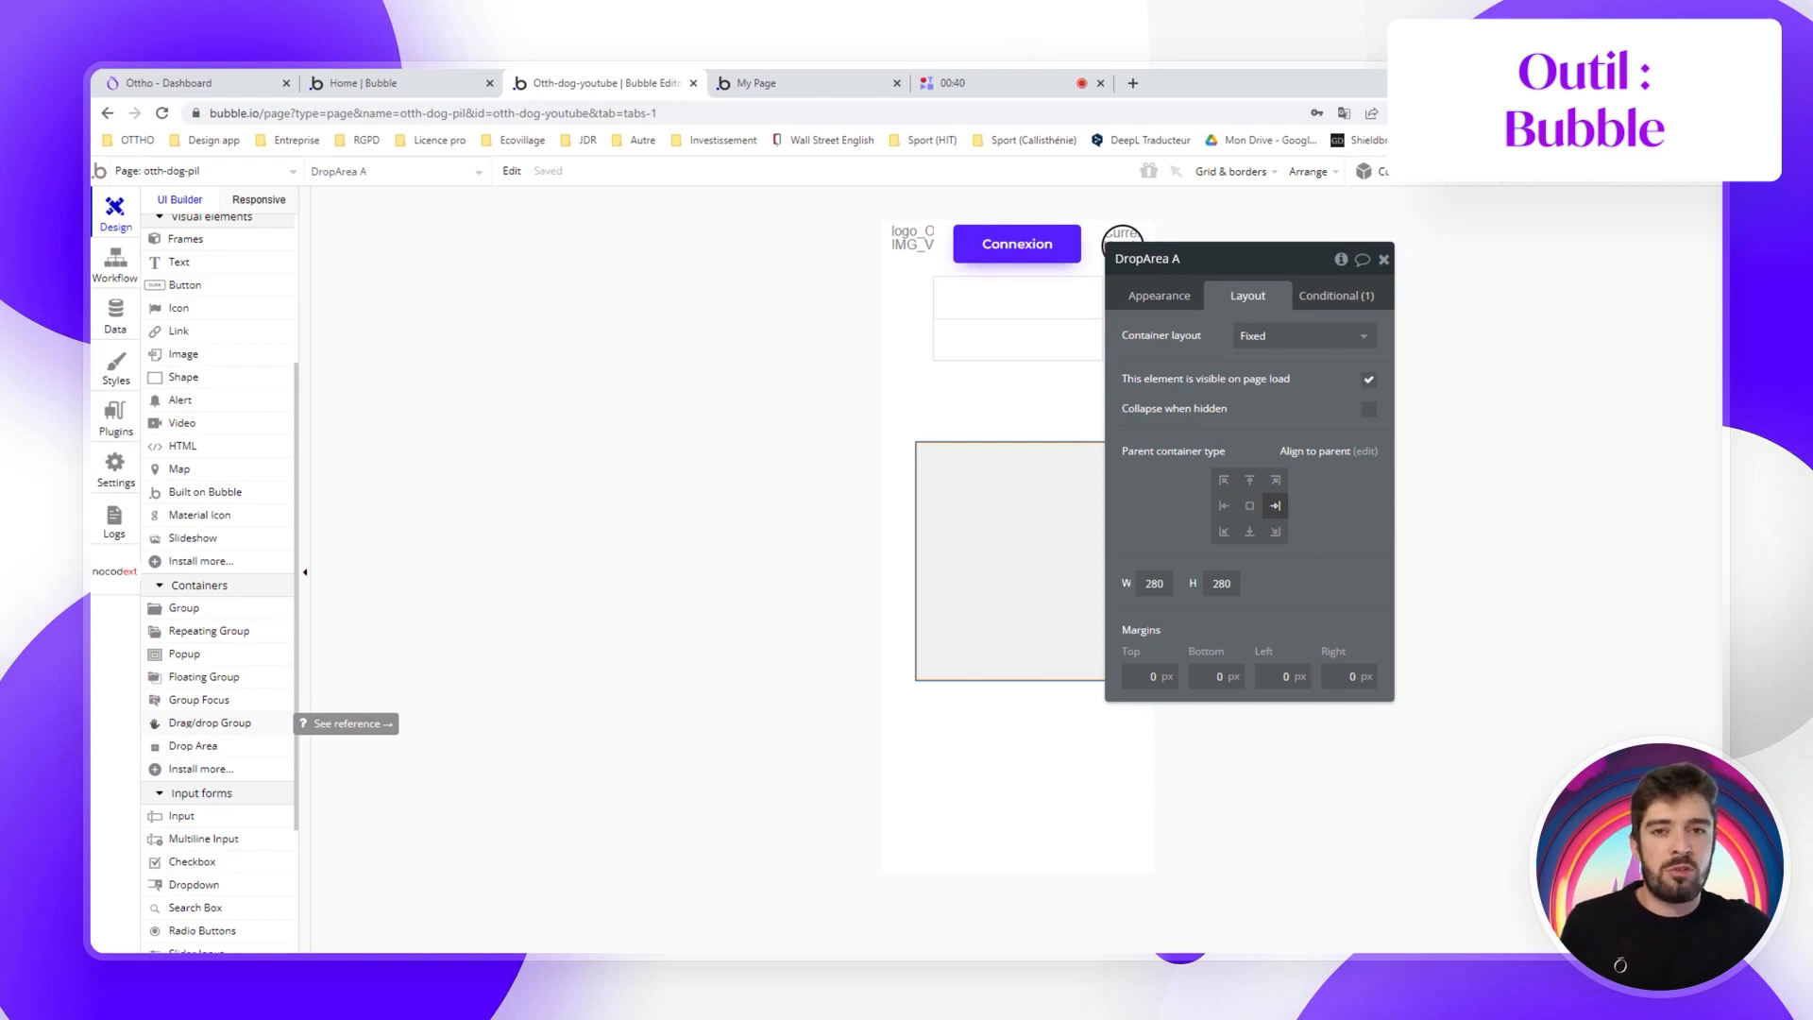
pyautogui.moveTo(231, 720); pyautogui.dragTo(1034, 311)
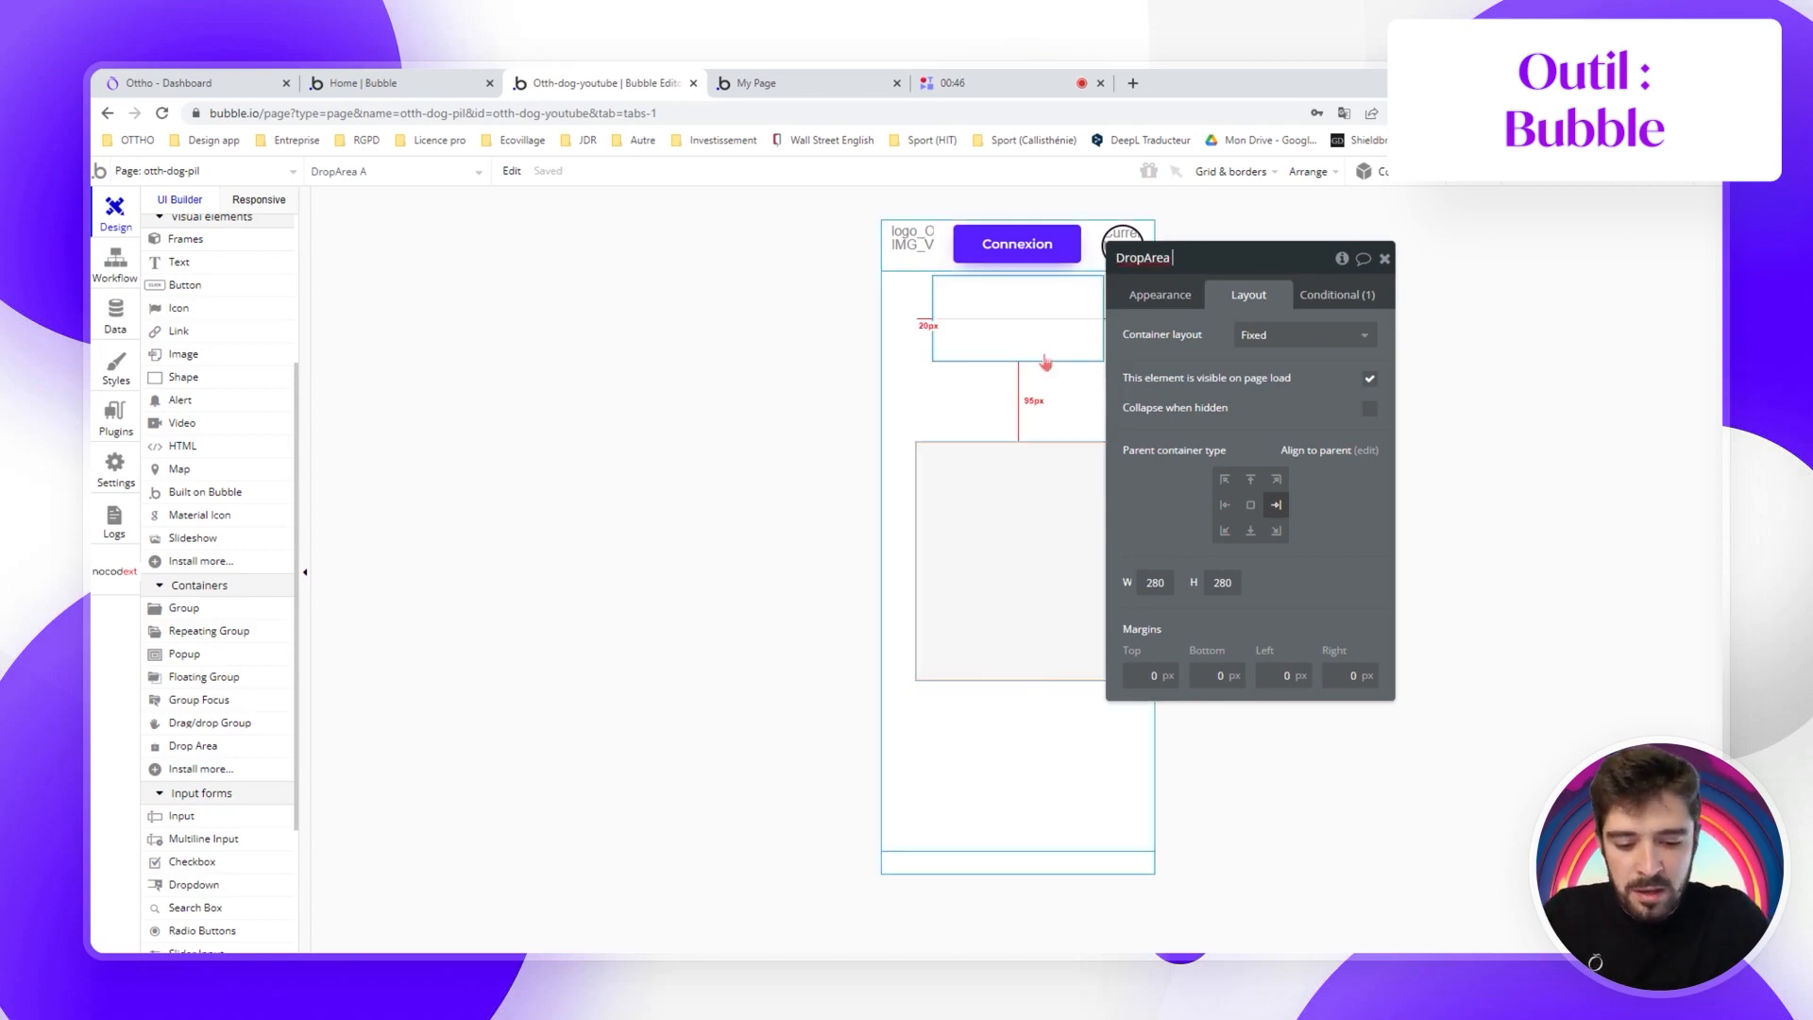
pyautogui.write('ike')
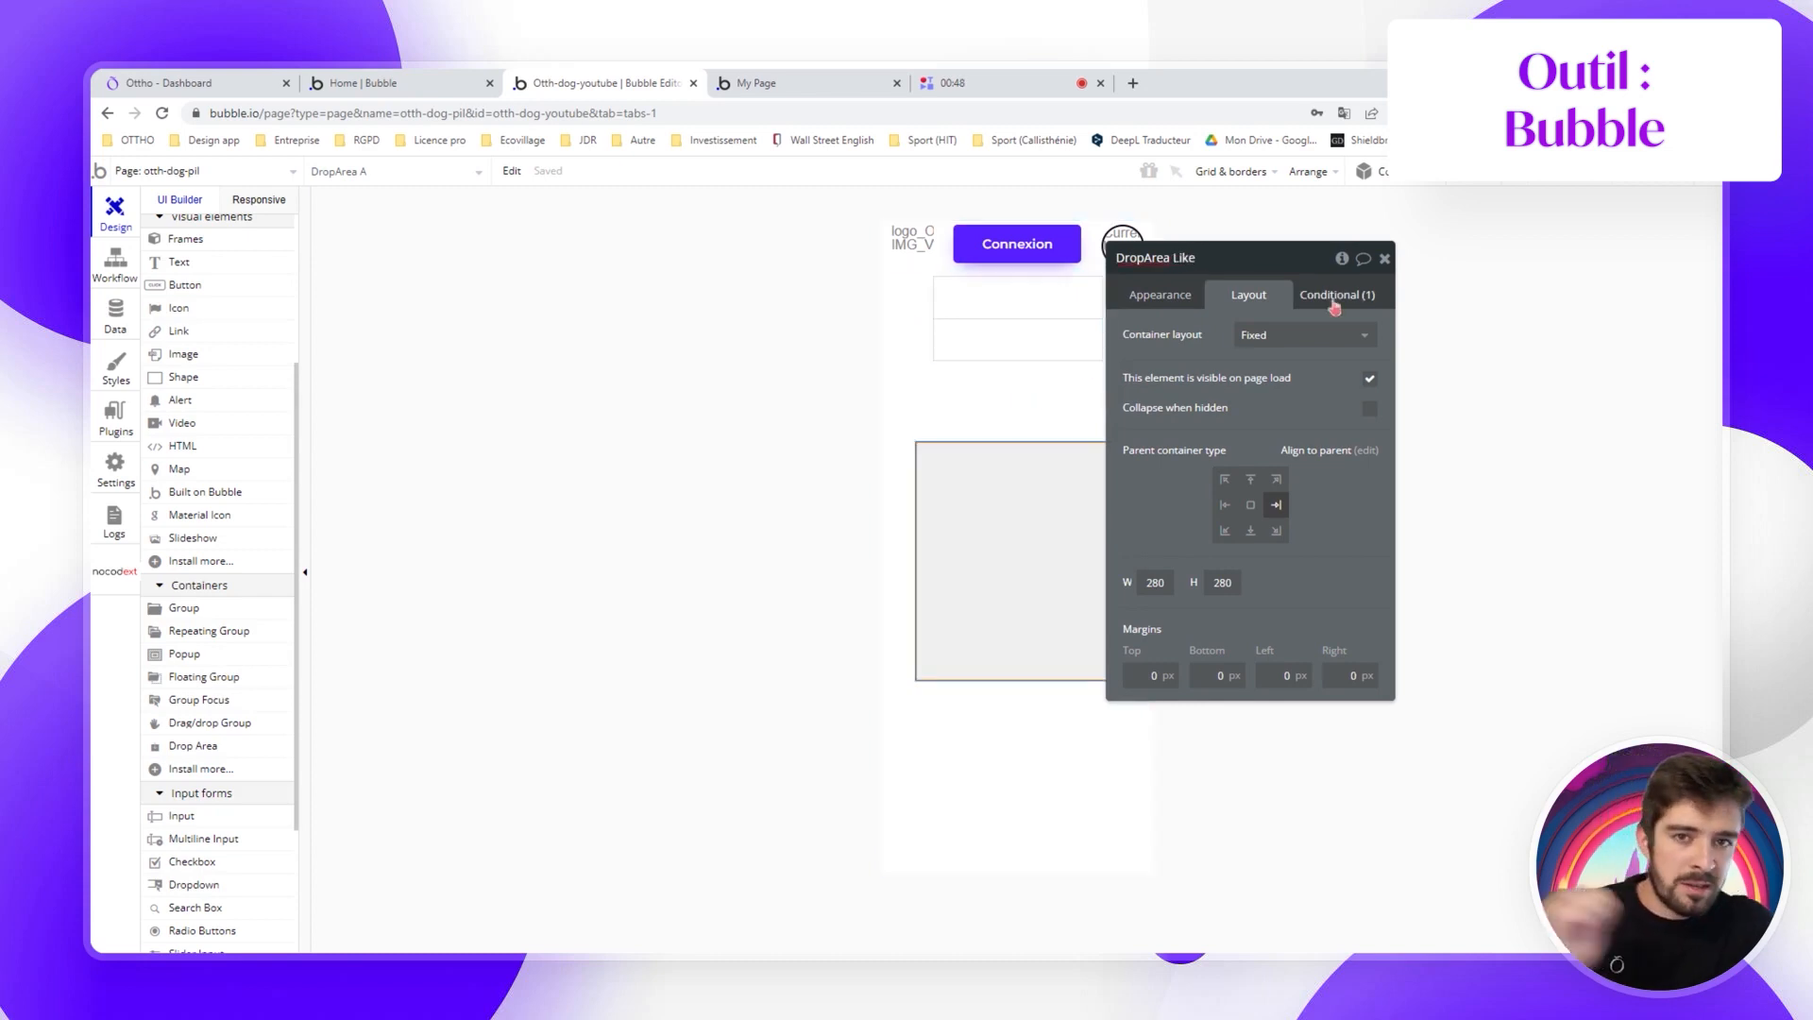
# Give DropArea Like a Column container layout with a fixed width of 150 px and no fit height to content
pyautogui.click(1317, 337)
pyautogui.click(1286, 449)
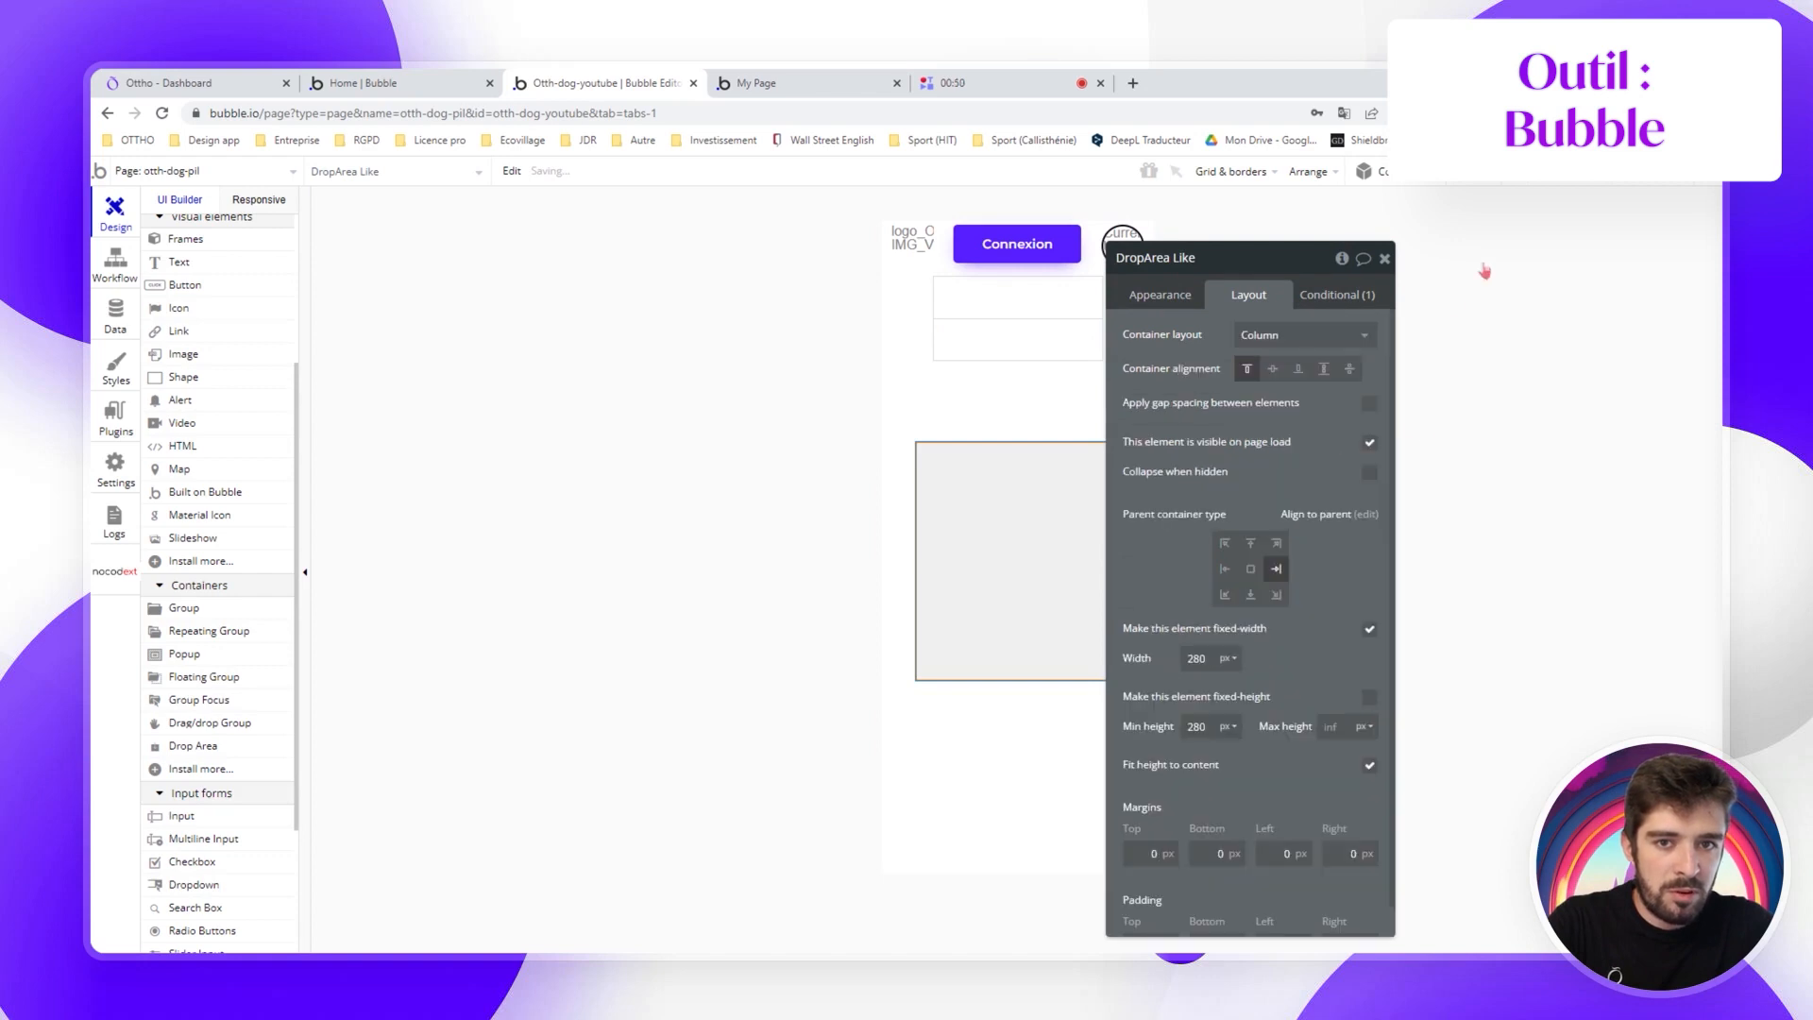
pyautogui.doubleClick(1196, 658)
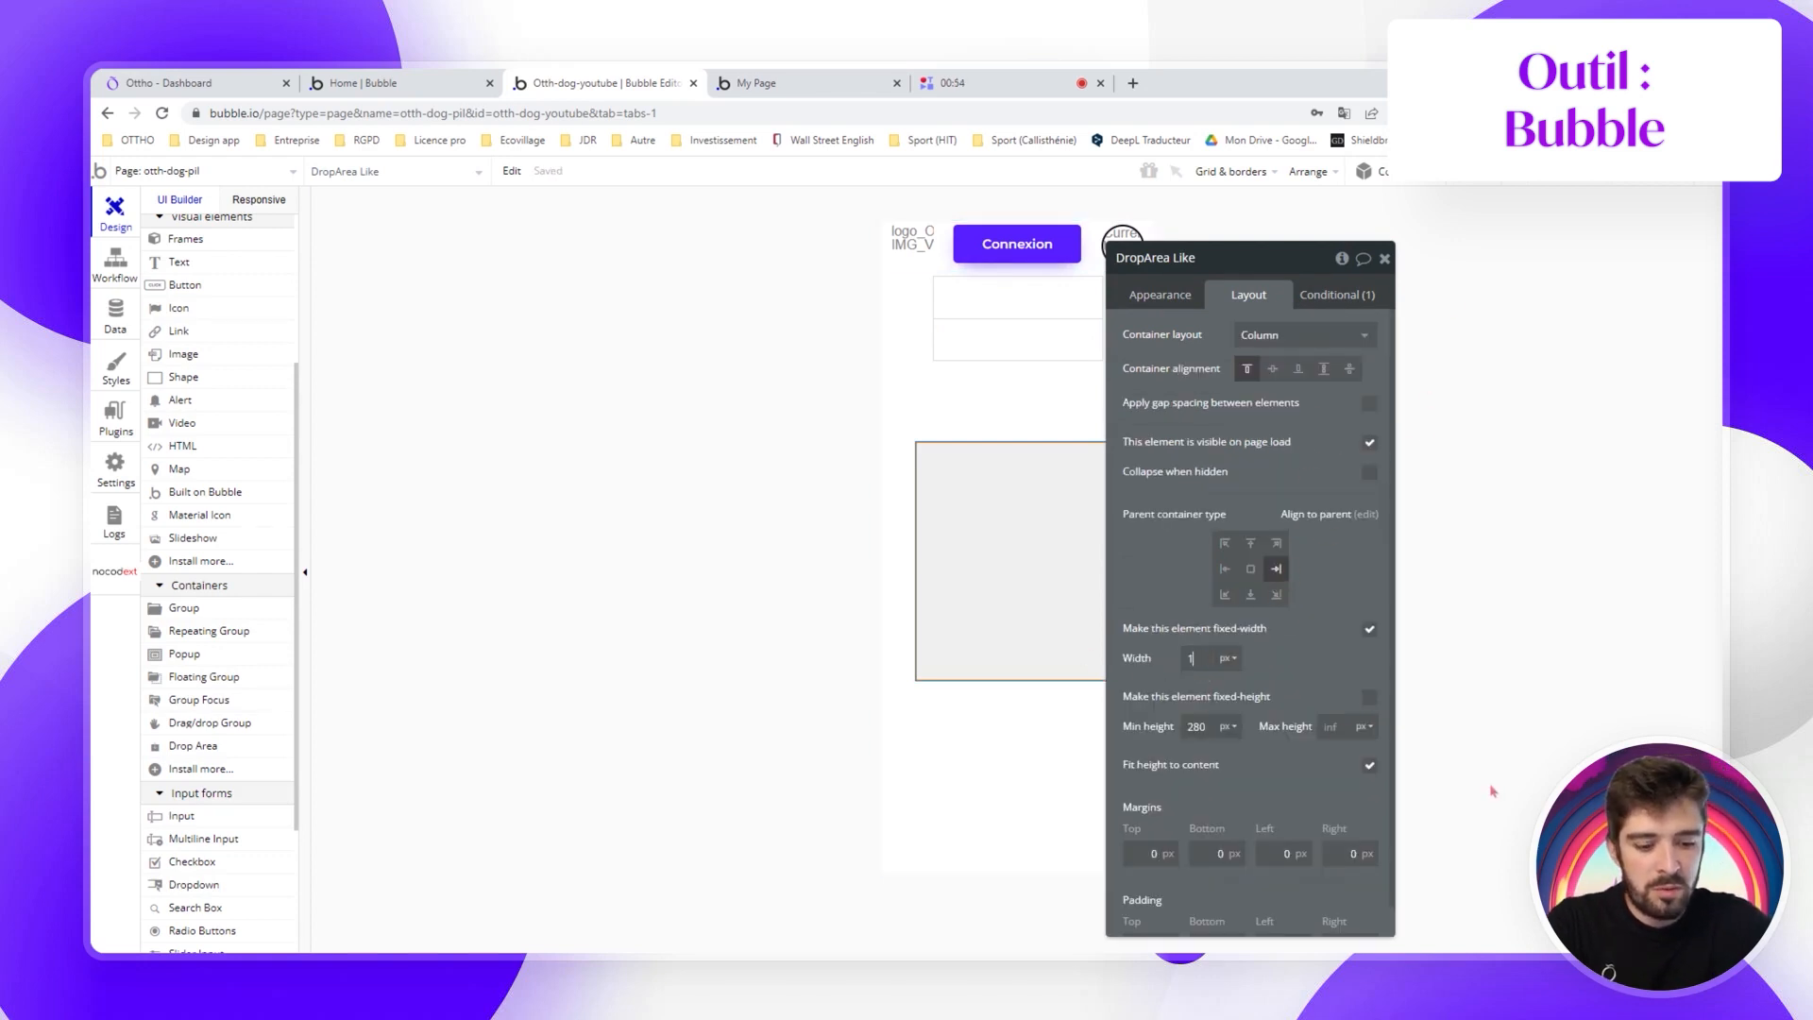
pyautogui.click(1371, 766)
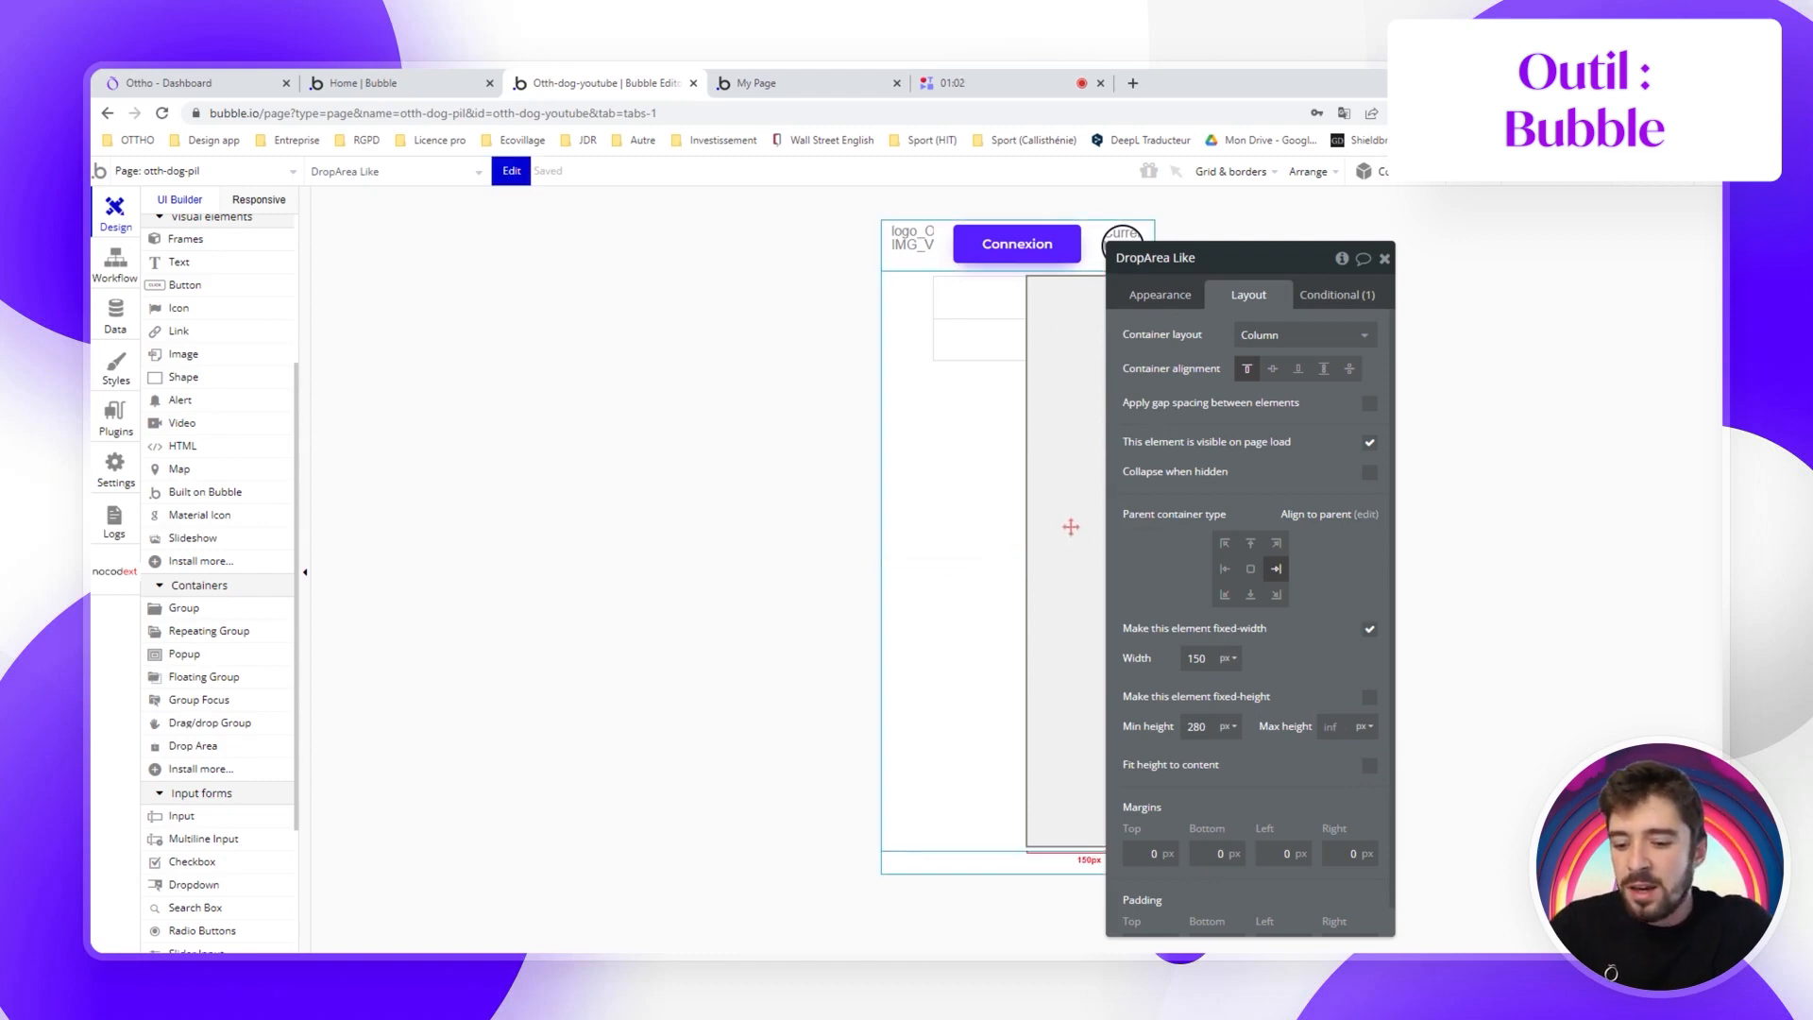
pyautogui.hotkey('ctrl', 'd')
pyautogui.moveTo(1182, 535); pyautogui.dragTo(1397, 472)
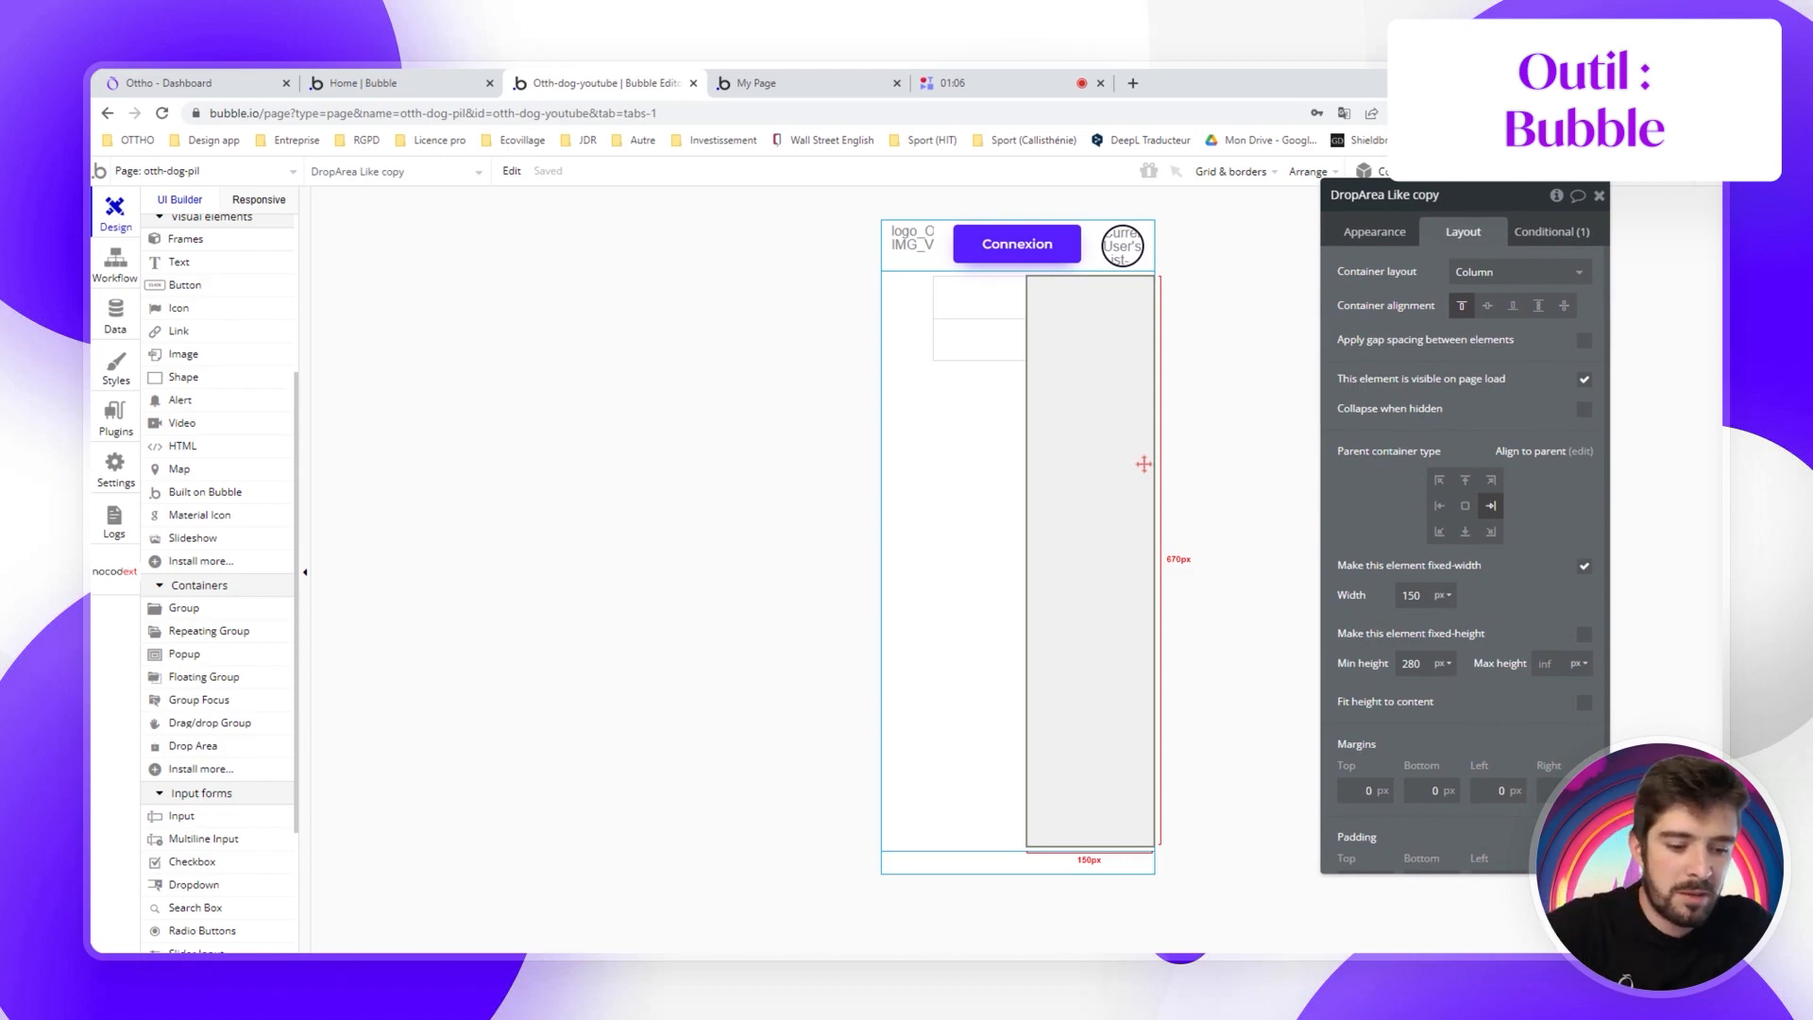
pyautogui.press('Delete')
# Preview DropArea Like's dragged-over condition by switching it on and off
pyautogui.click(1073, 506)
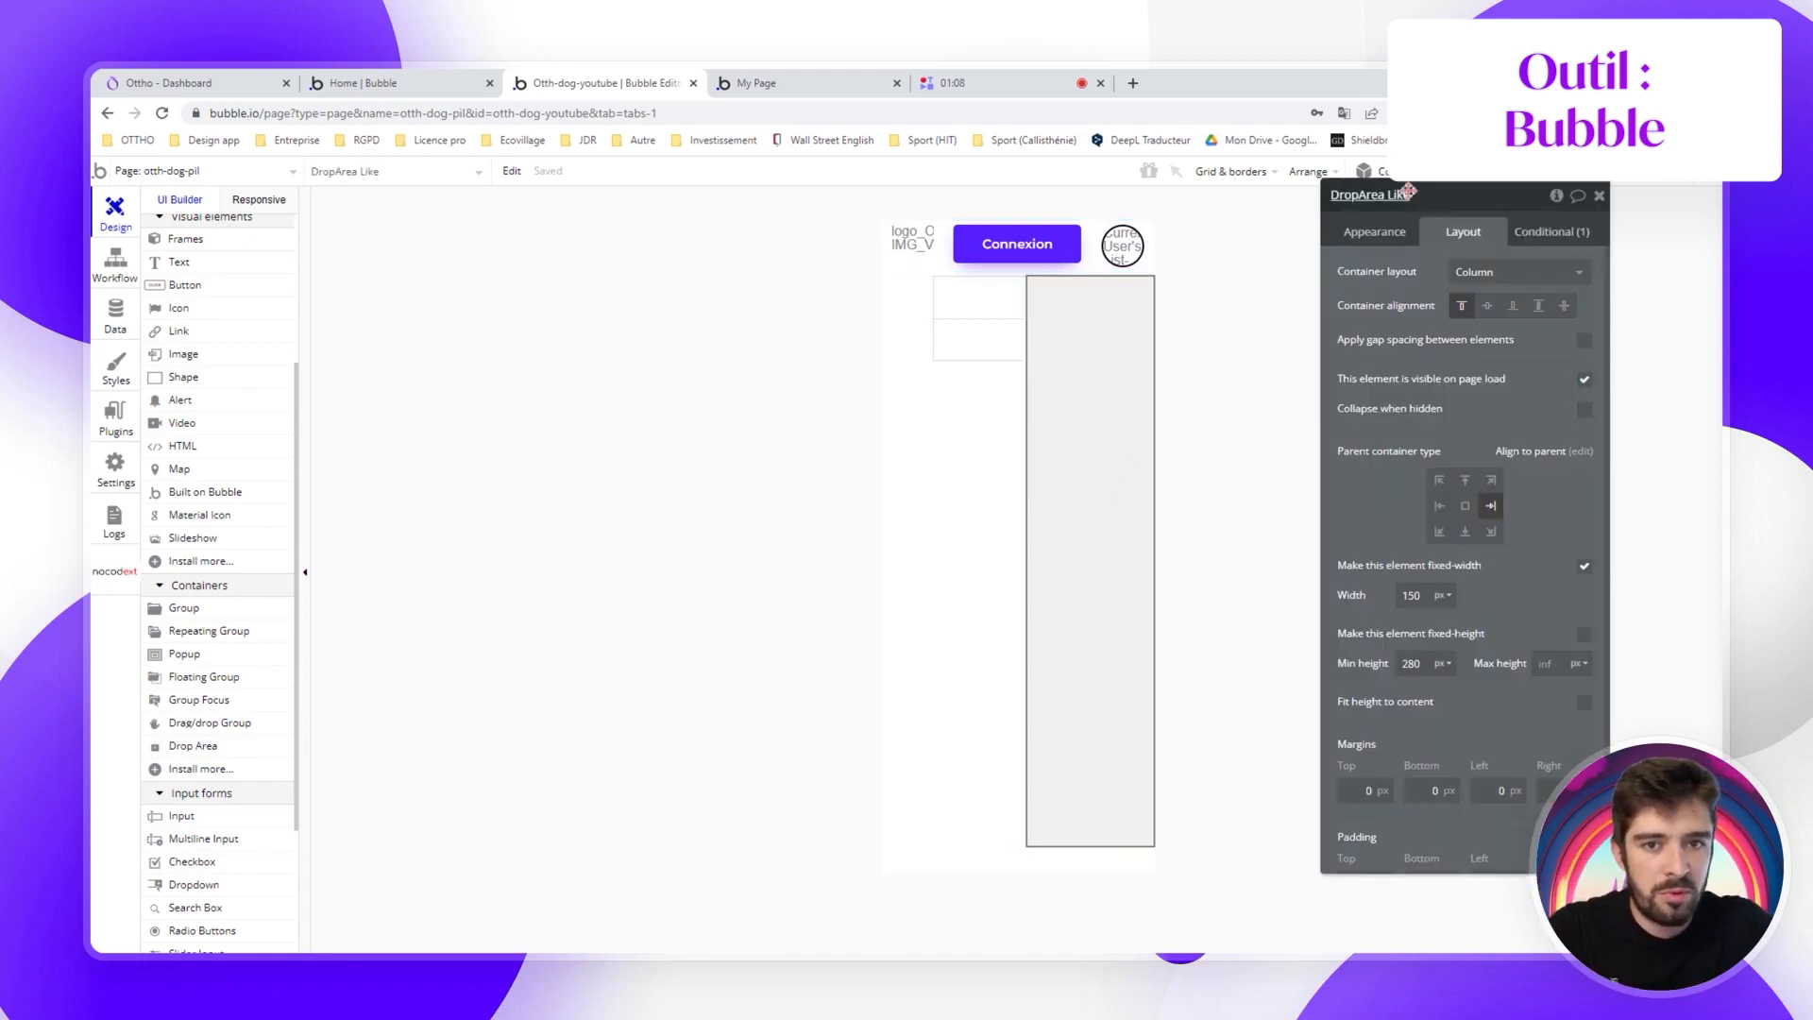
pyautogui.click(1534, 232)
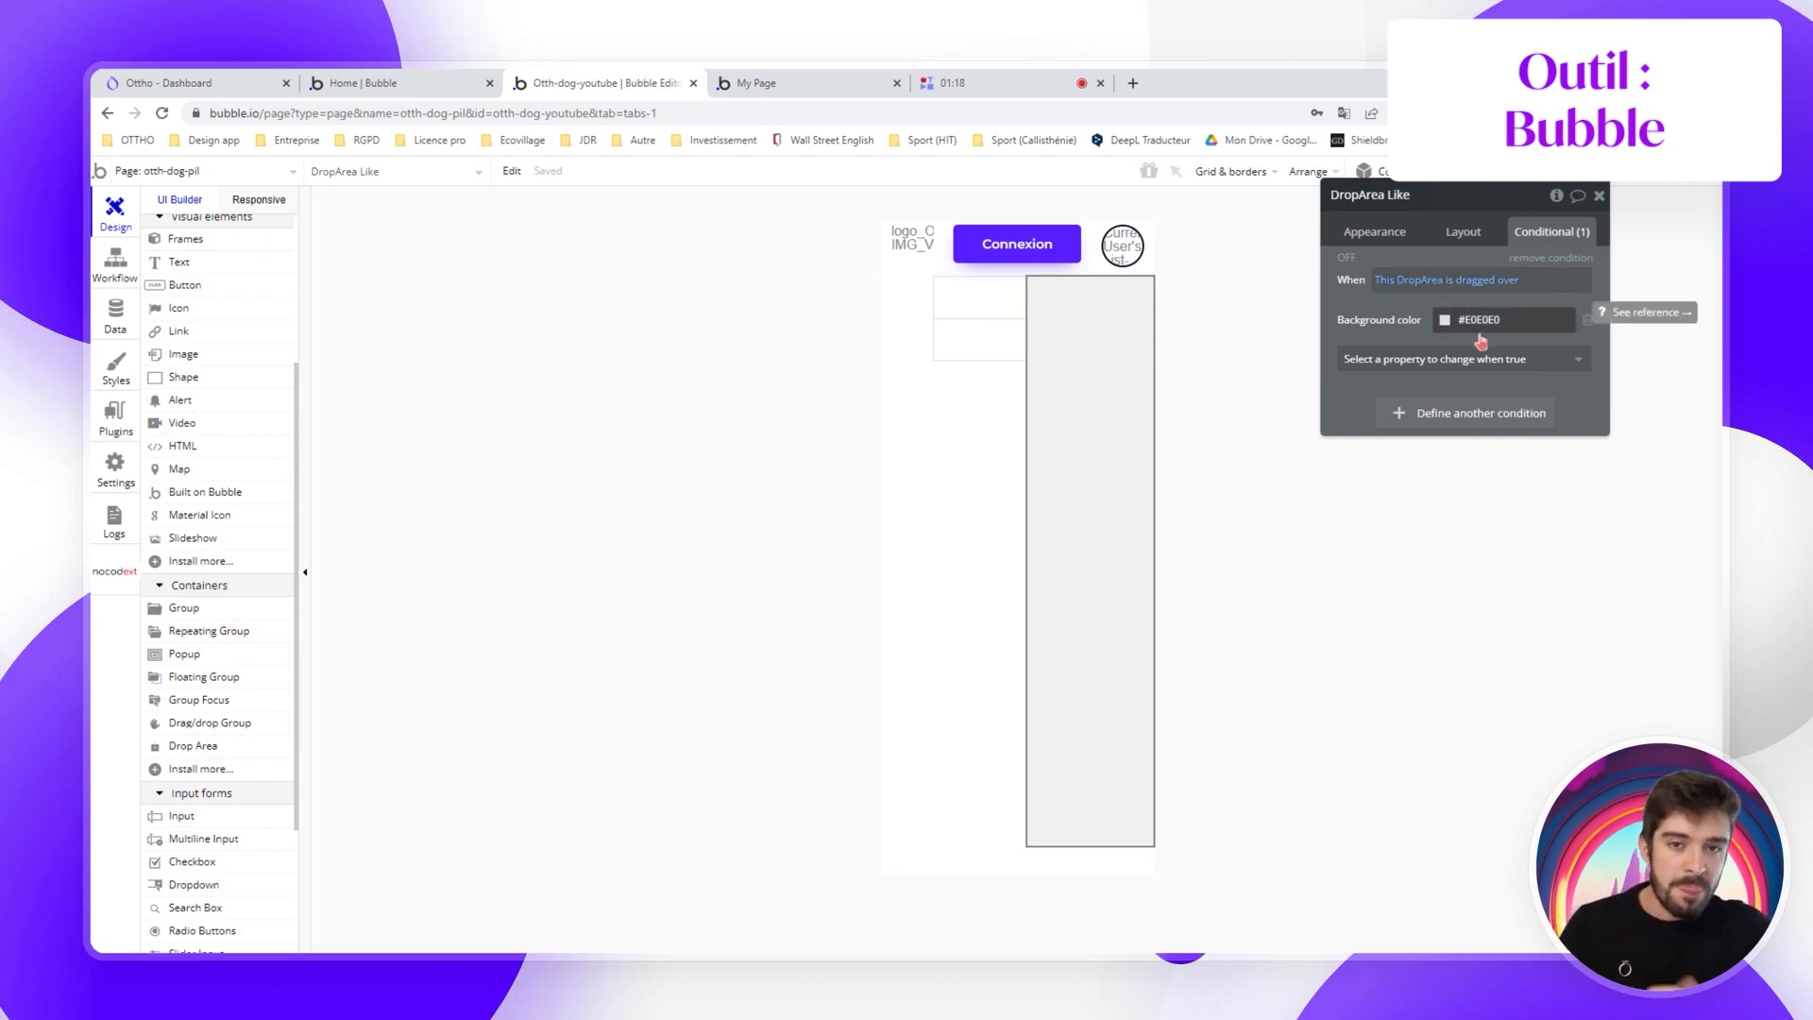
pyautogui.click(1350, 259)
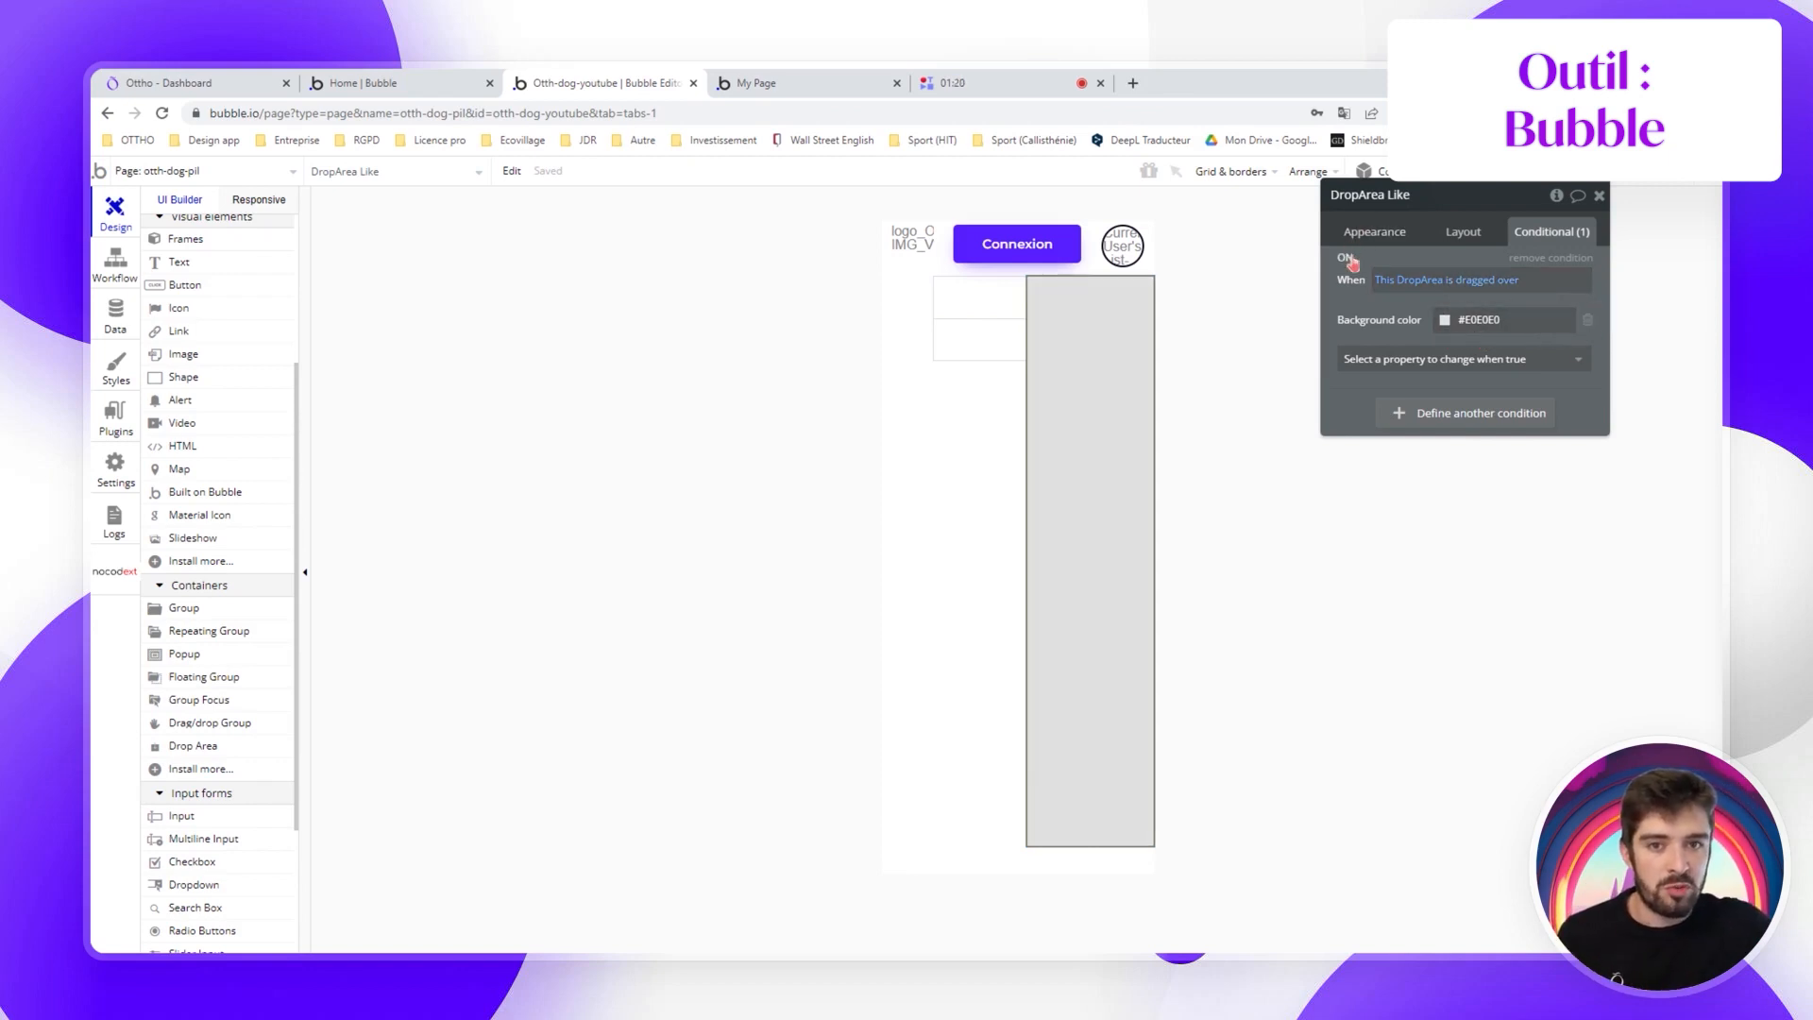
pyautogui.click(1350, 259)
pyautogui.click(1350, 259)
pyautogui.click(1351, 259)
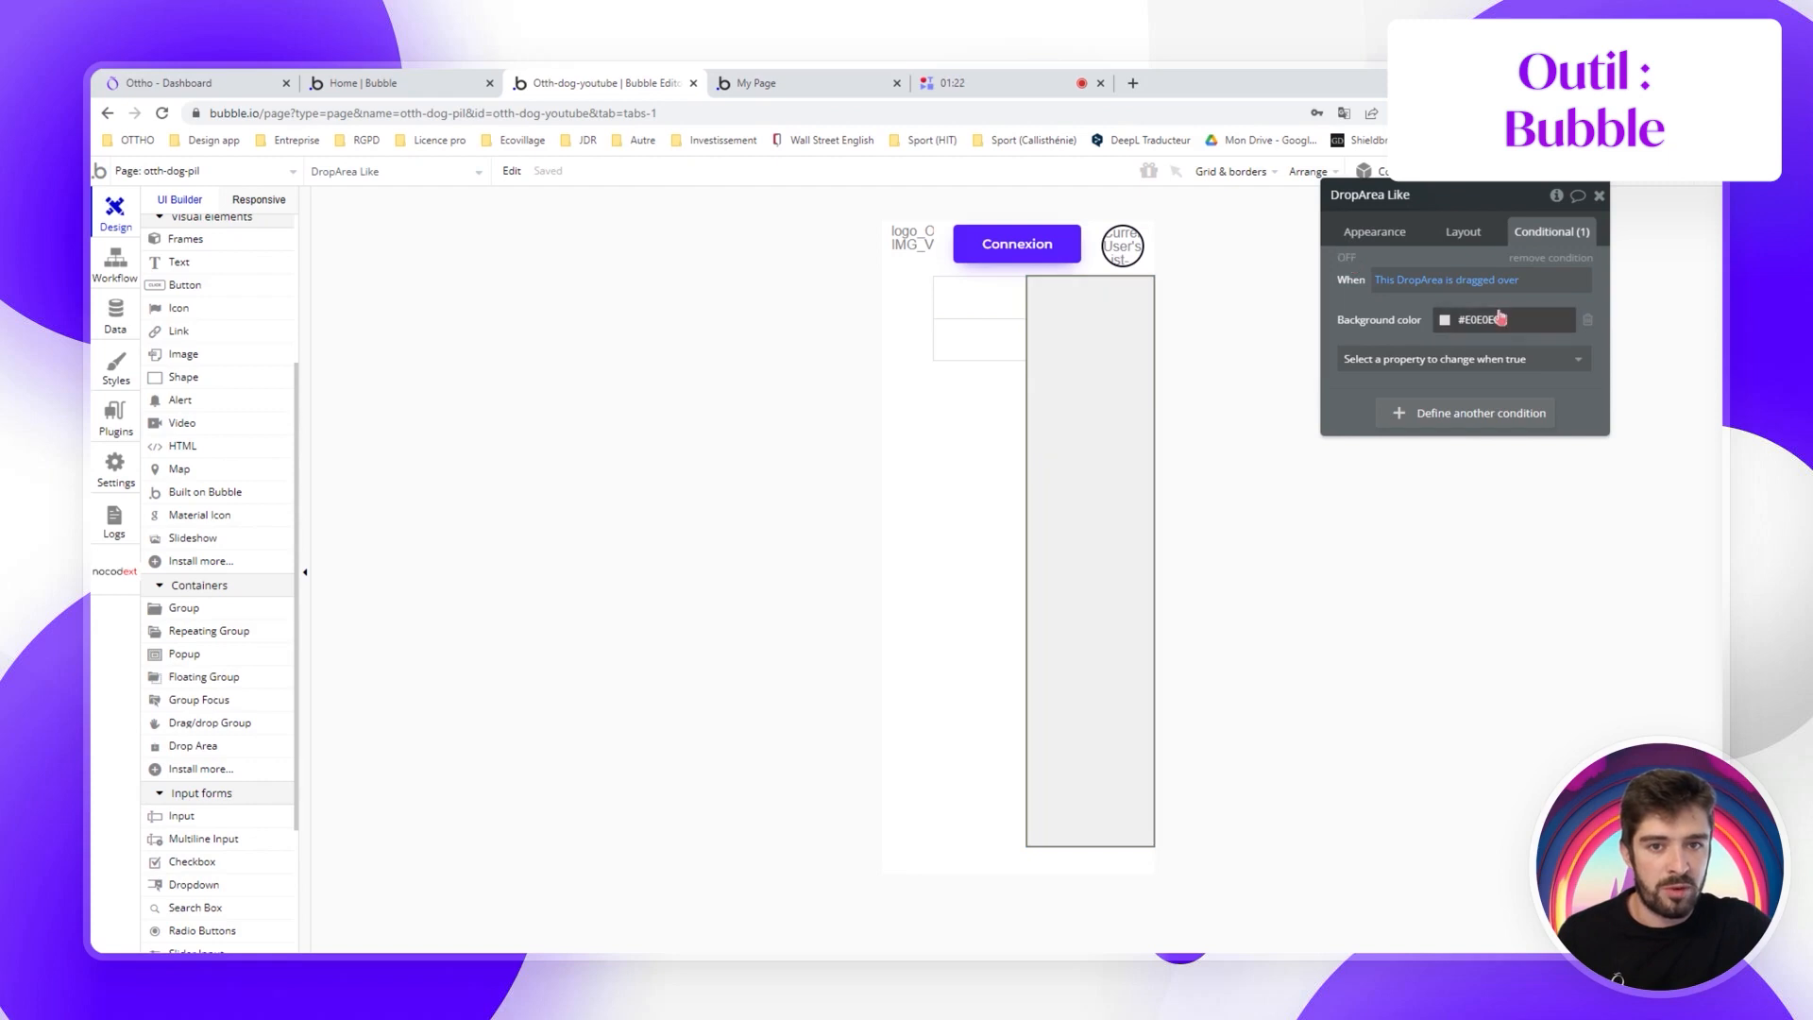
# Change DropArea Like's background style to Gradient
pyautogui.moveTo(1365, 238); pyautogui.dragTo(1367, 239)
pyautogui.click(1369, 242)
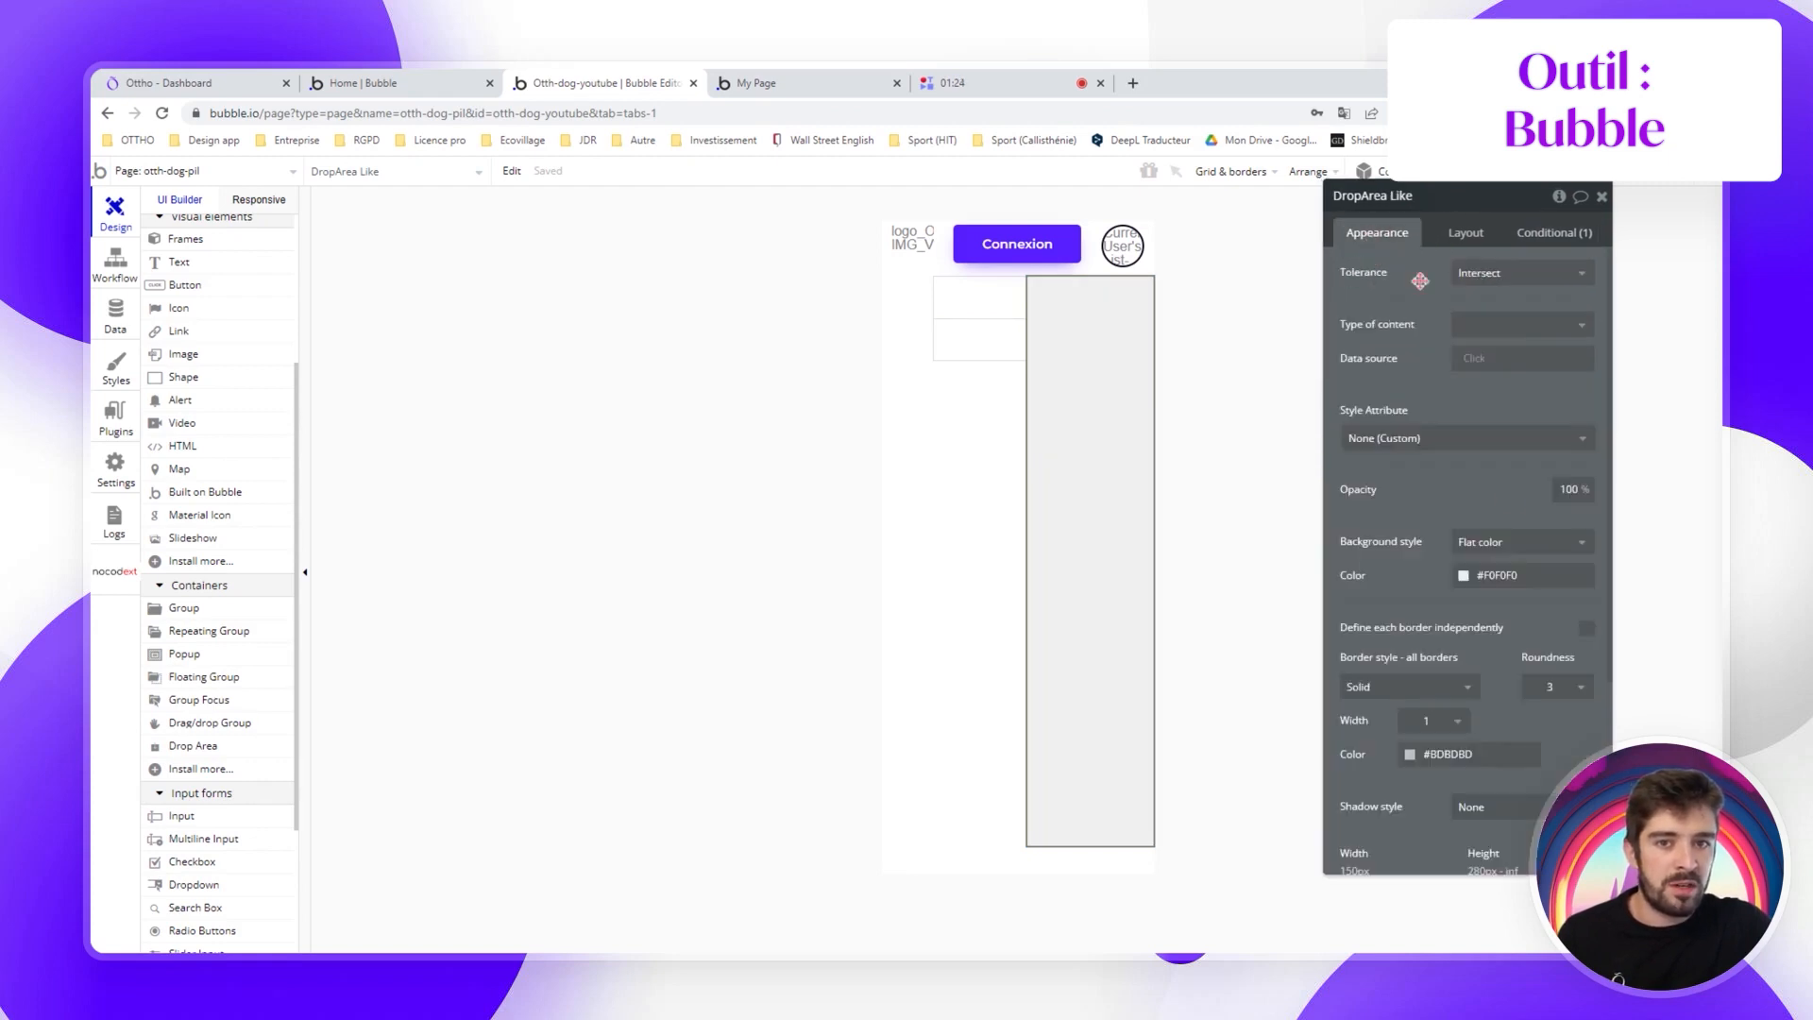
pyautogui.click(1496, 543)
pyautogui.click(1490, 629)
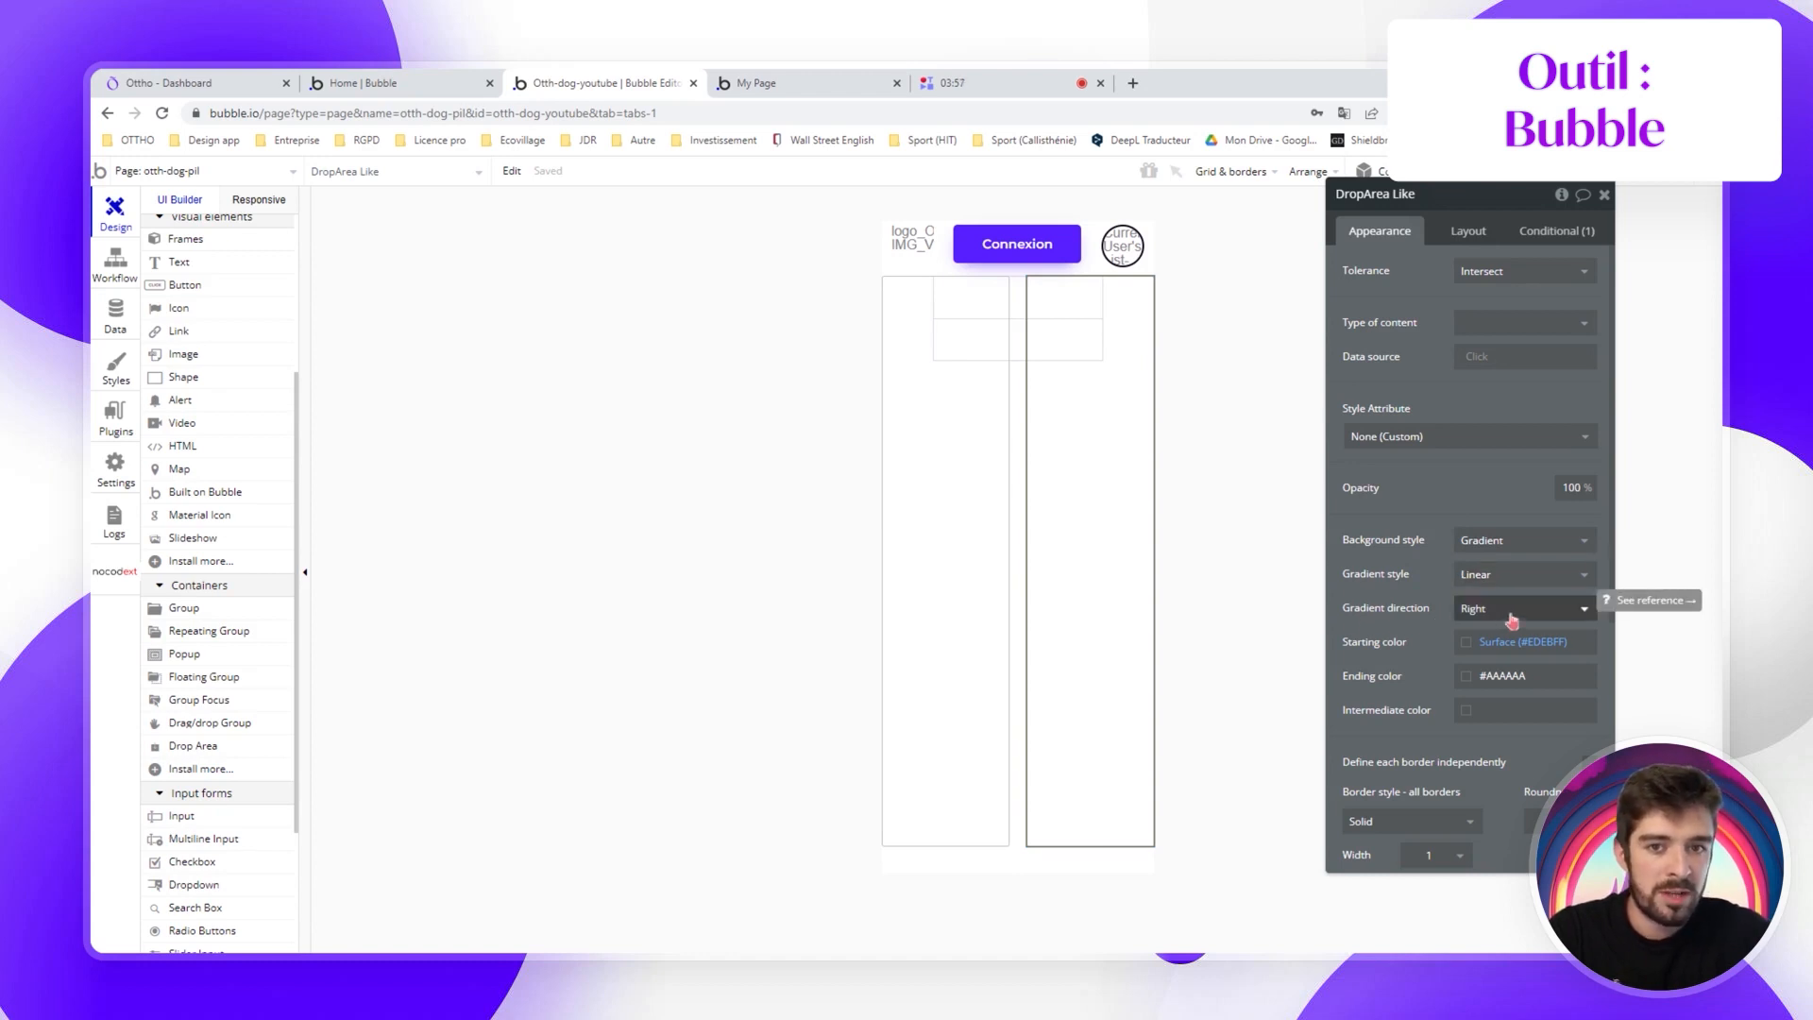
# Review the starting and ending gradient colors in DropArea Like's default appearance
pyautogui.click(971, 538)
pyautogui.click(1072, 517)
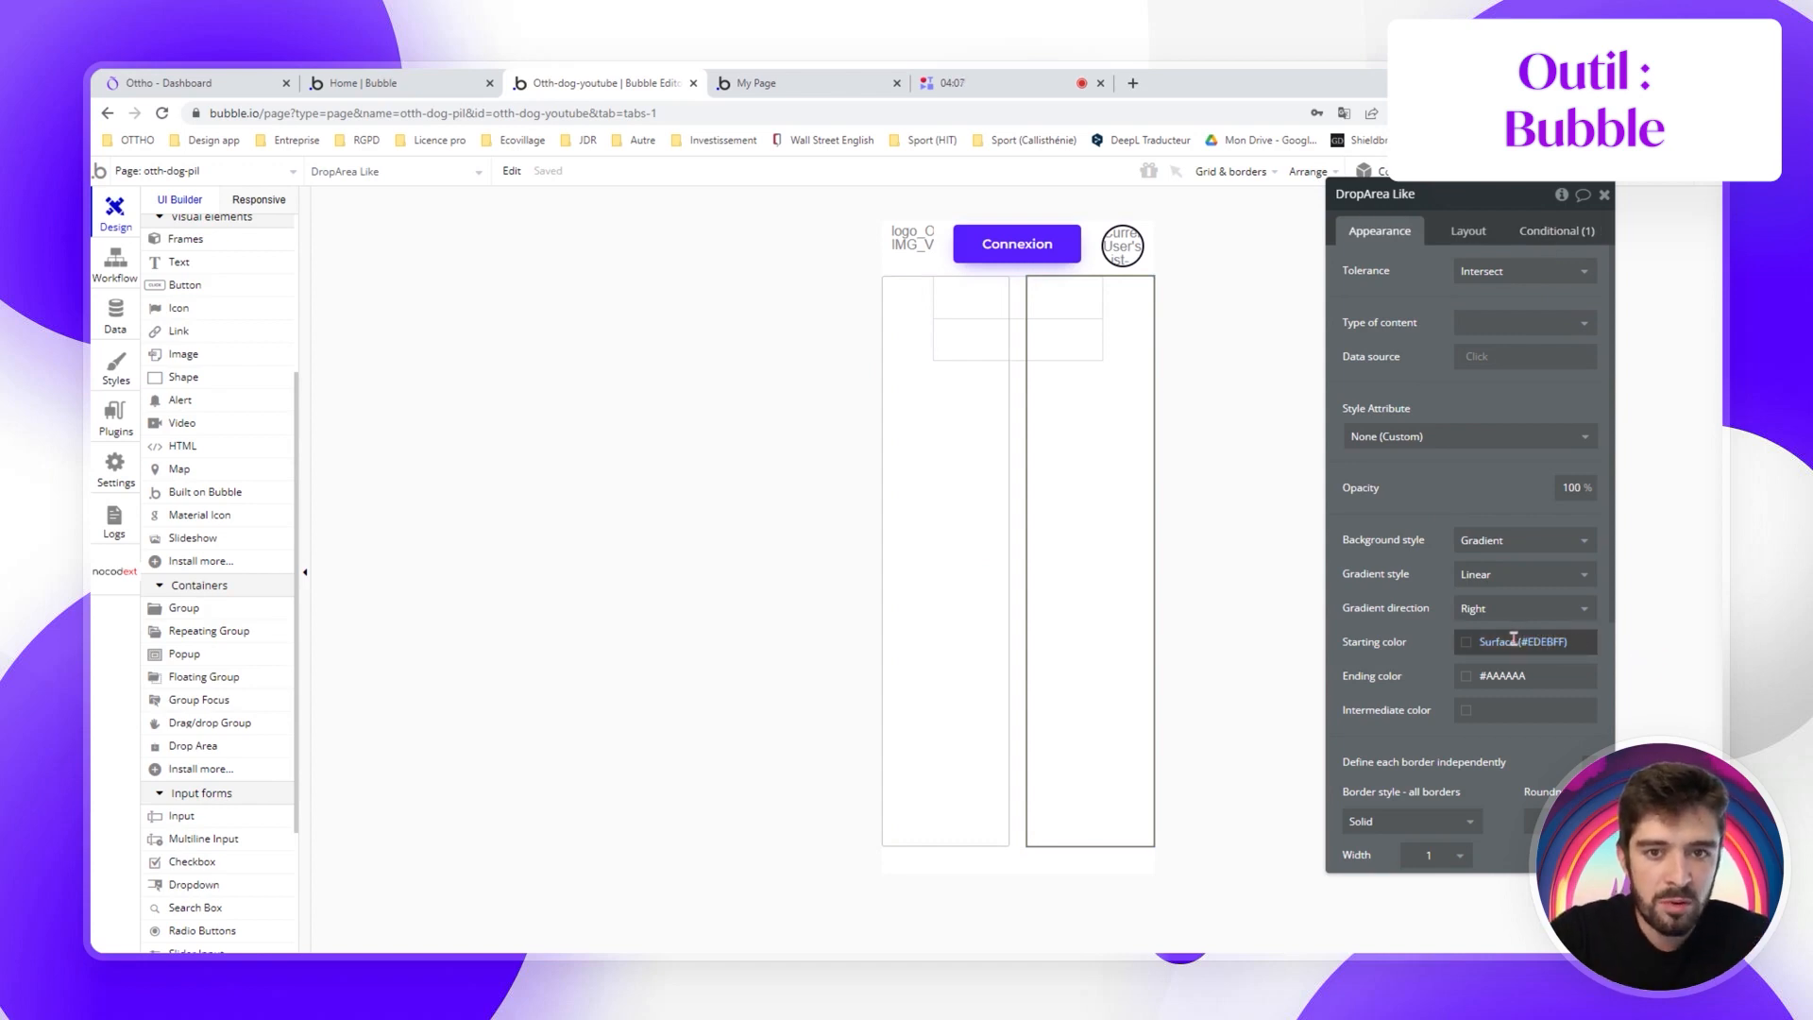
pyautogui.click(1516, 678)
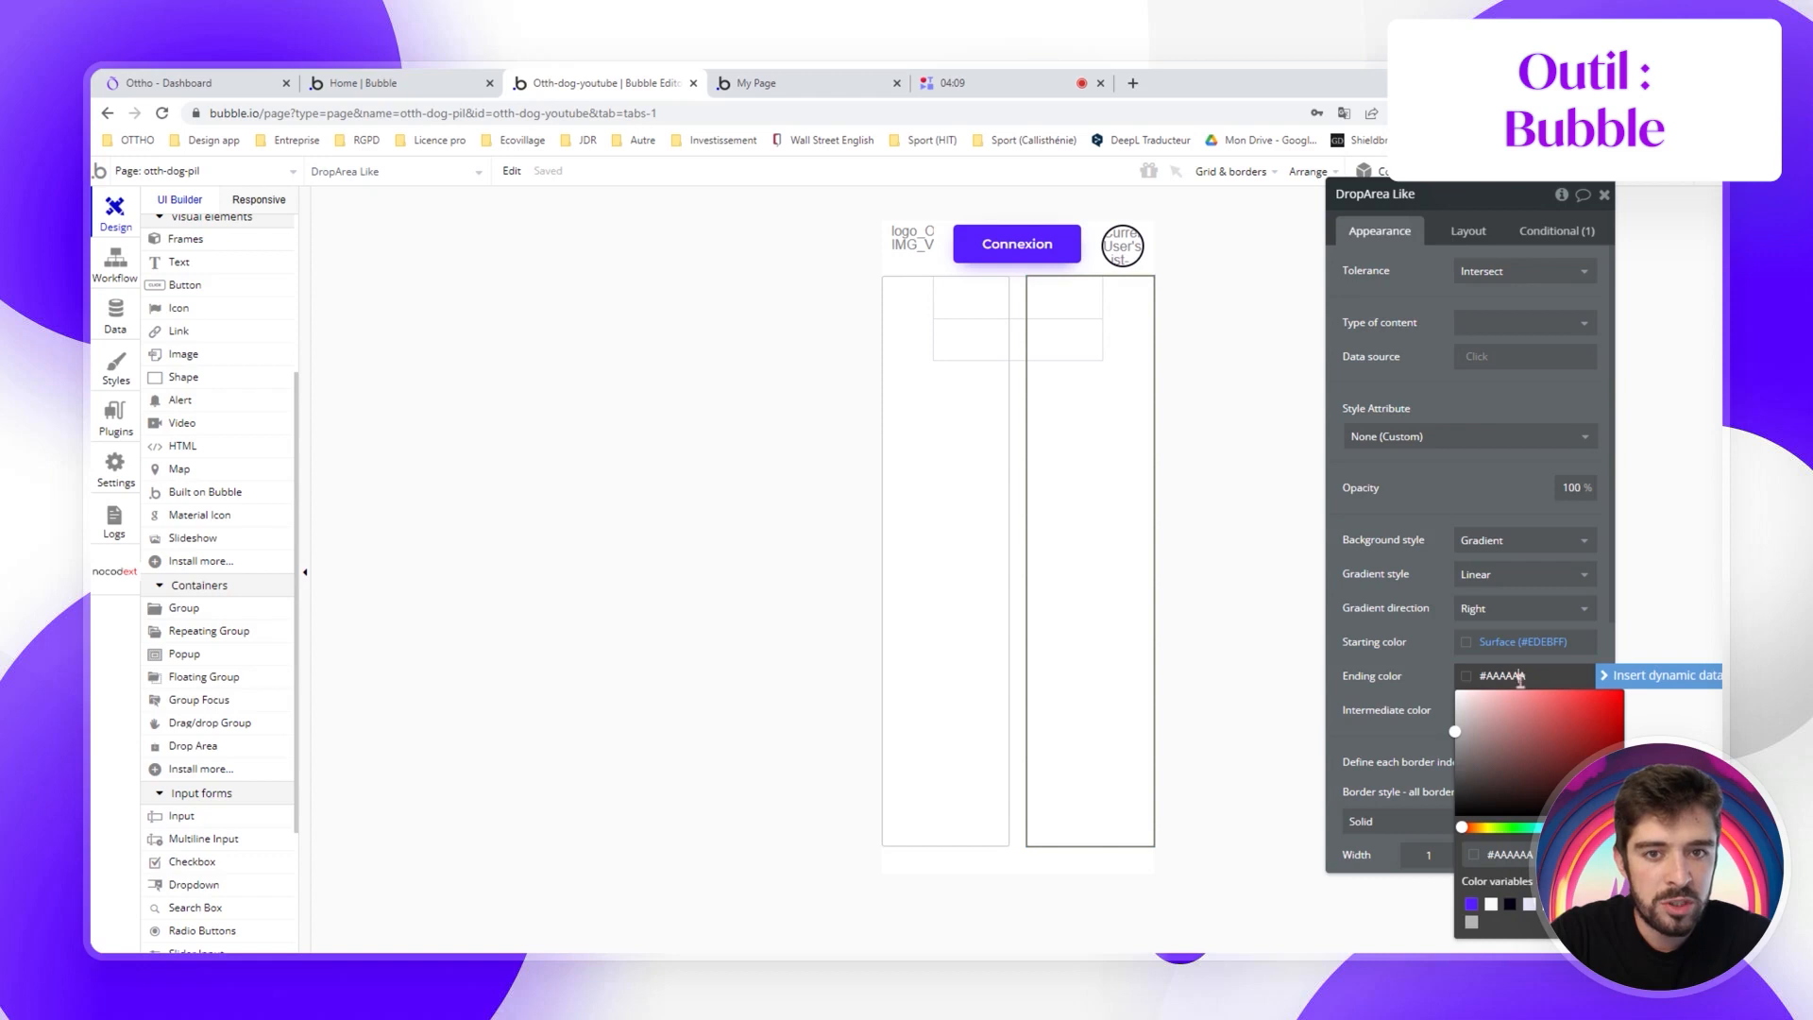
pyautogui.click(1552, 648)
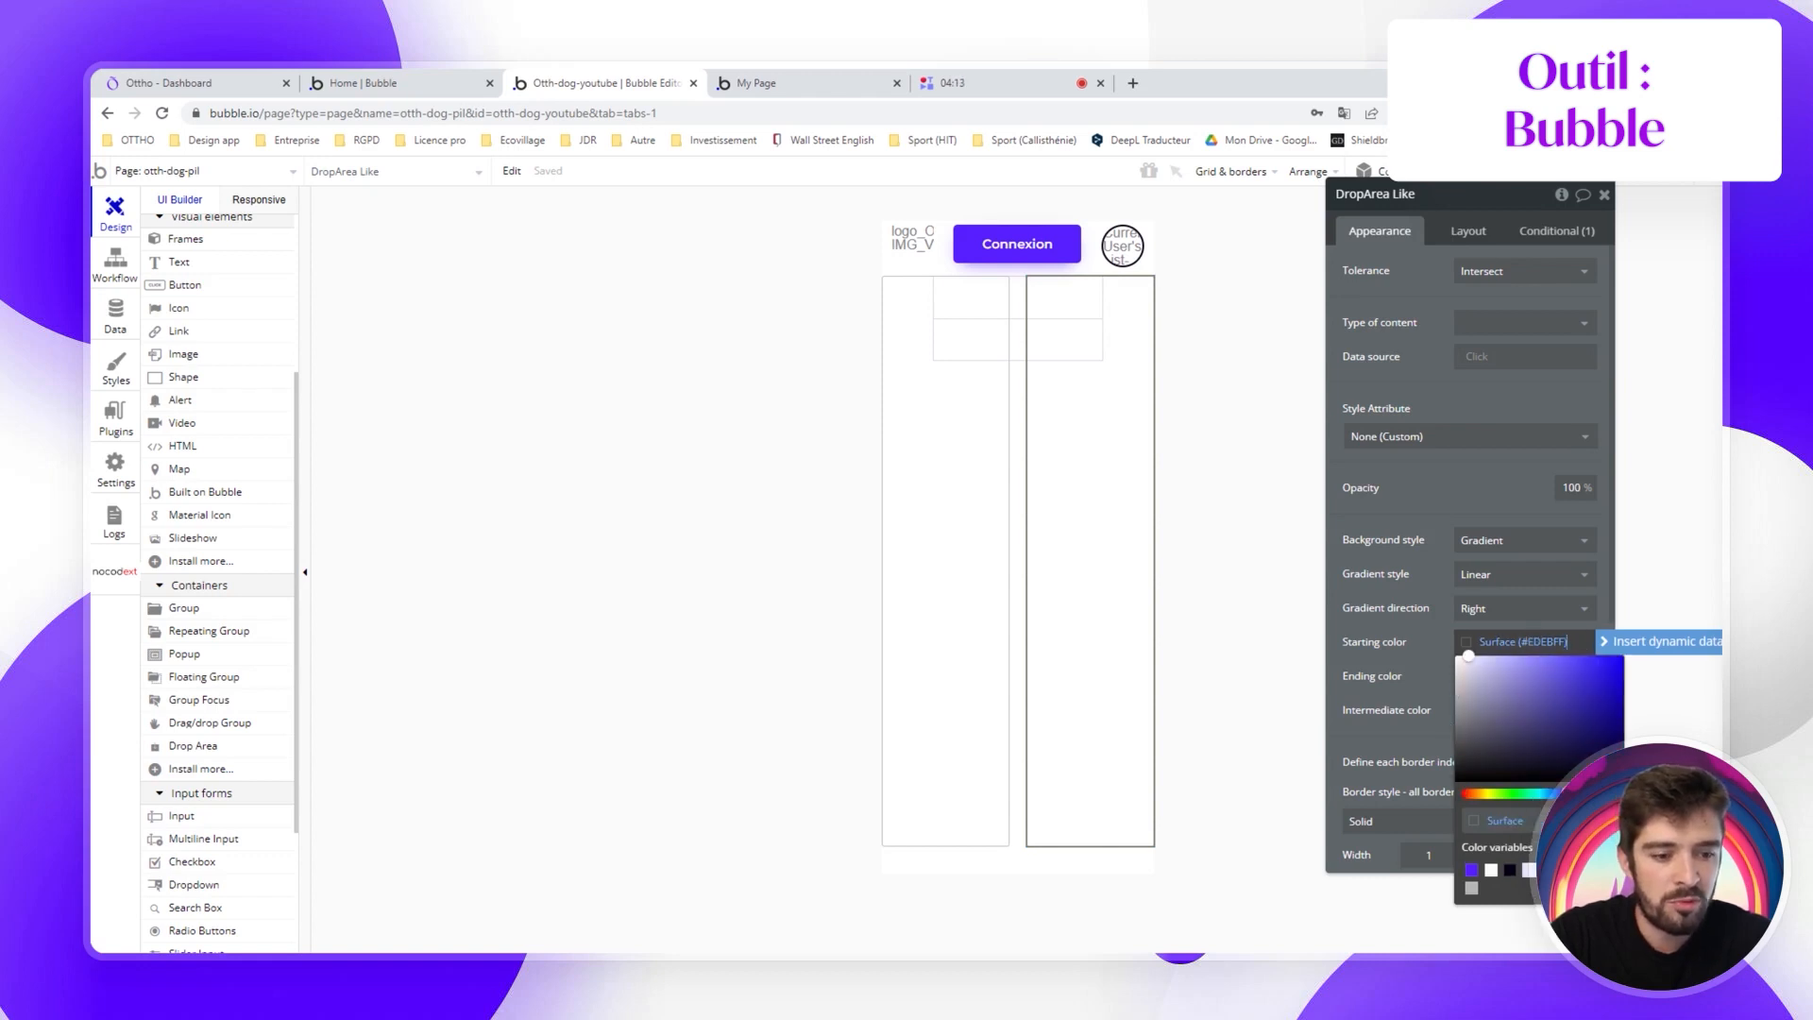
pyautogui.click(1411, 587)
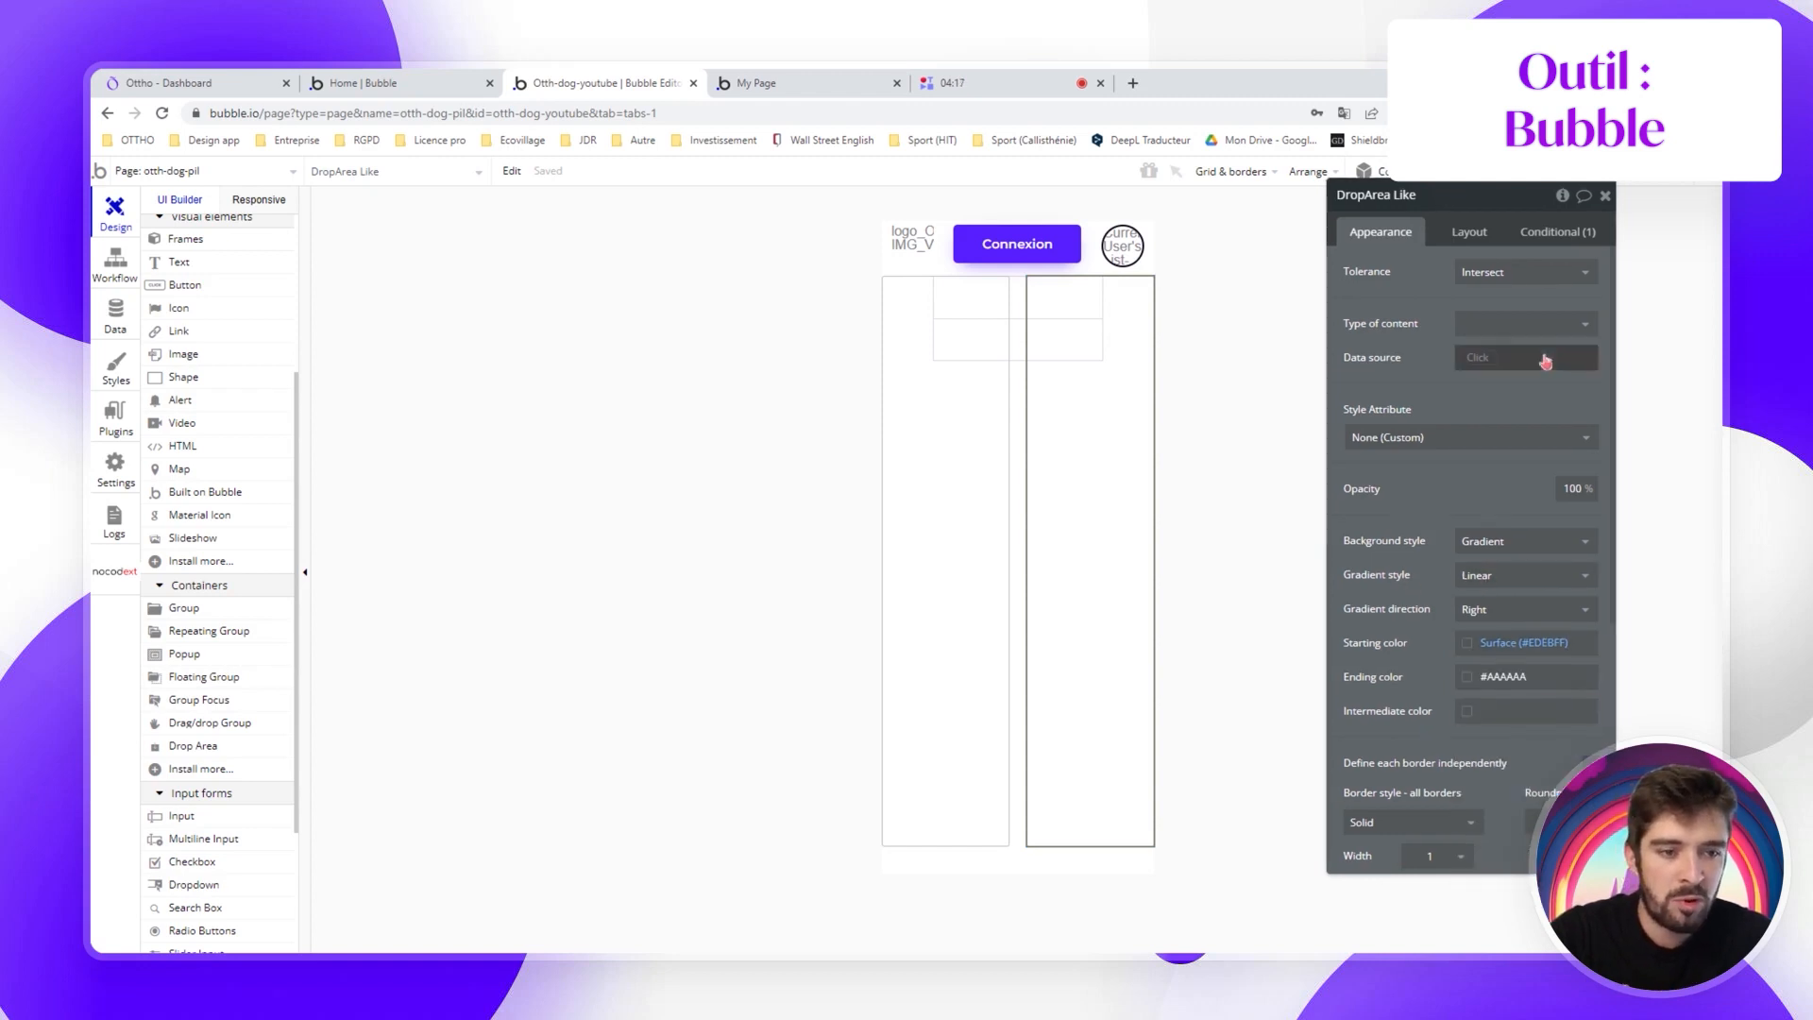
# Examine the starting and ending colors, including their opacity, in DropArea Like's dragged-over condition
pyautogui.click(1575, 233)
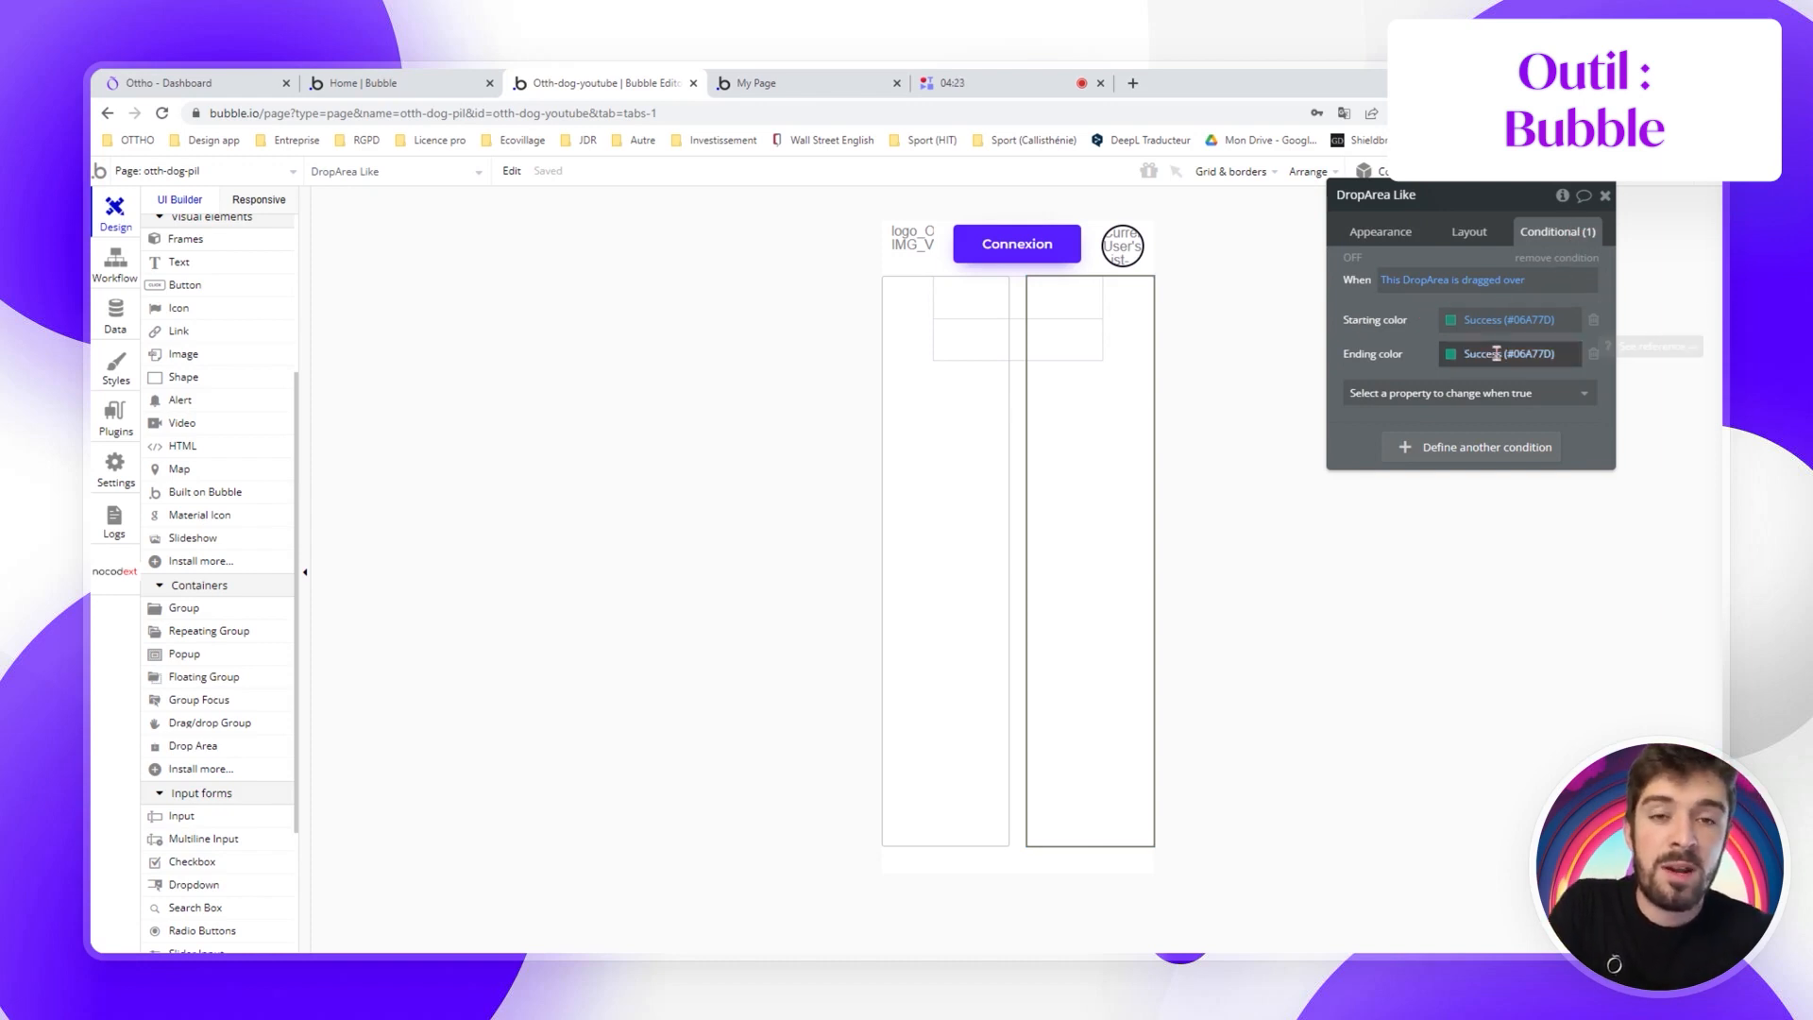
pyautogui.click(1497, 318)
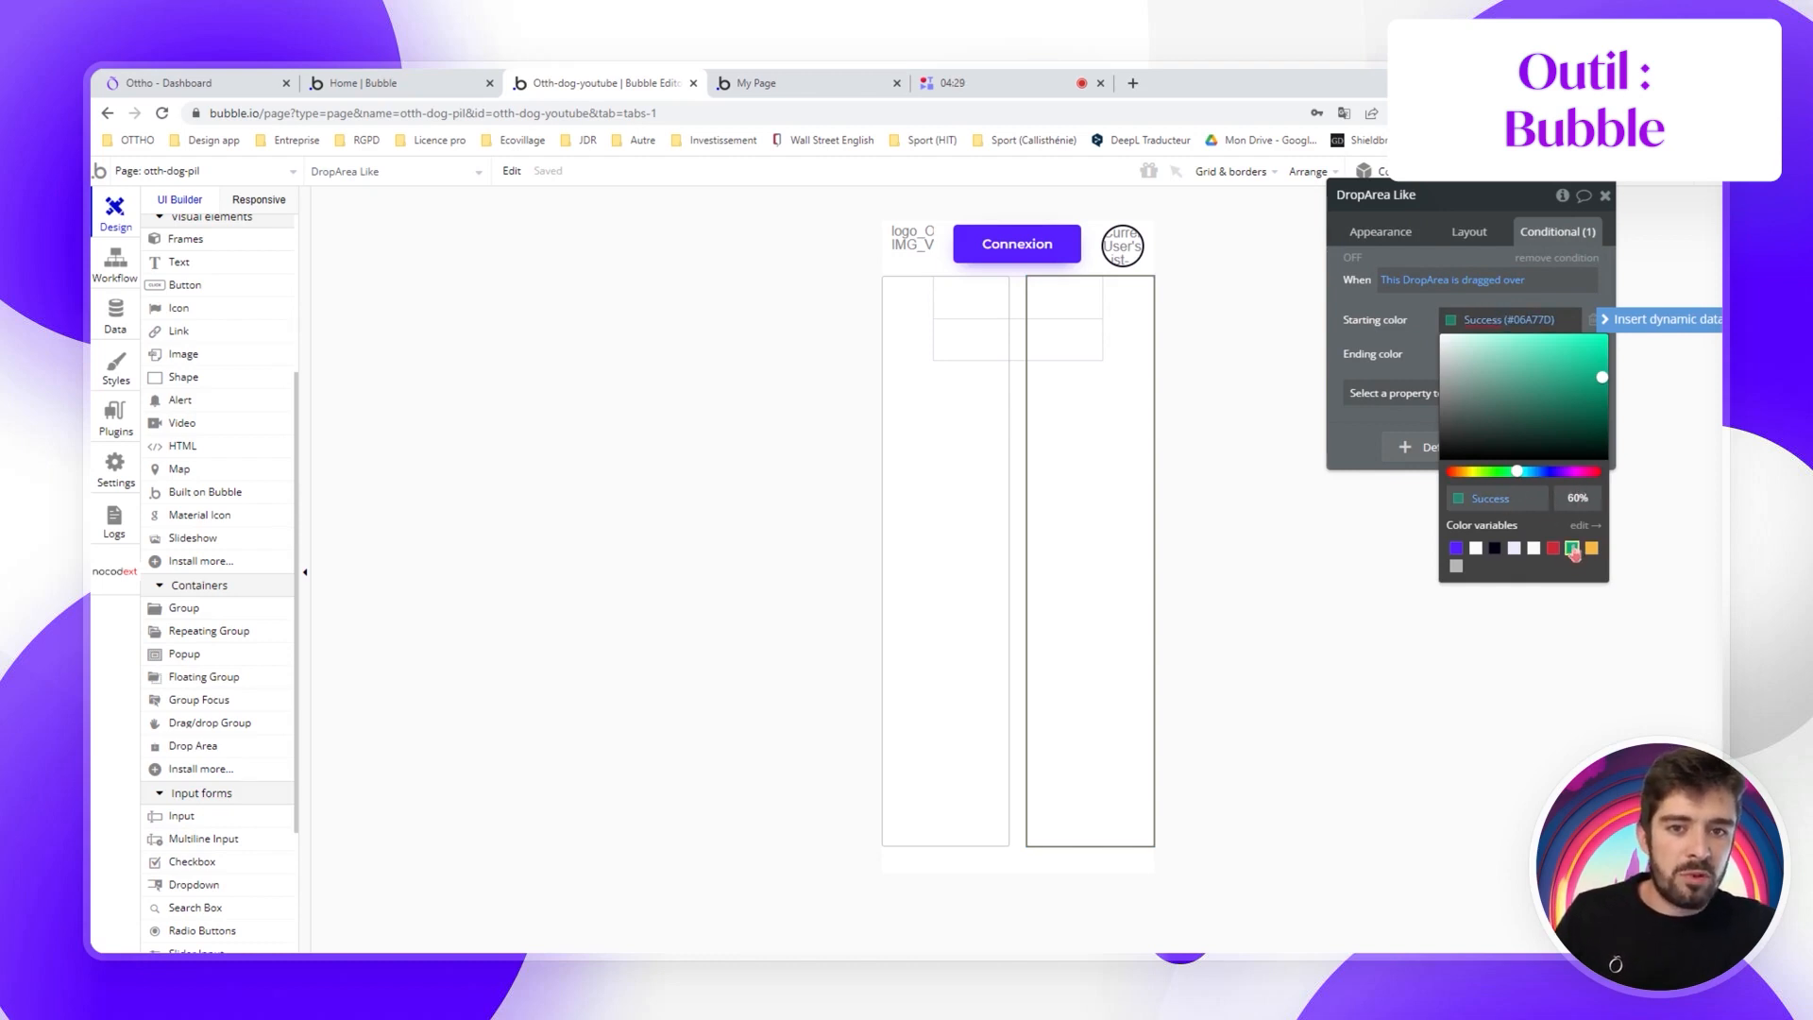
pyautogui.click(1386, 349)
pyautogui.click(1482, 324)
pyautogui.click(1408, 346)
pyautogui.click(1506, 356)
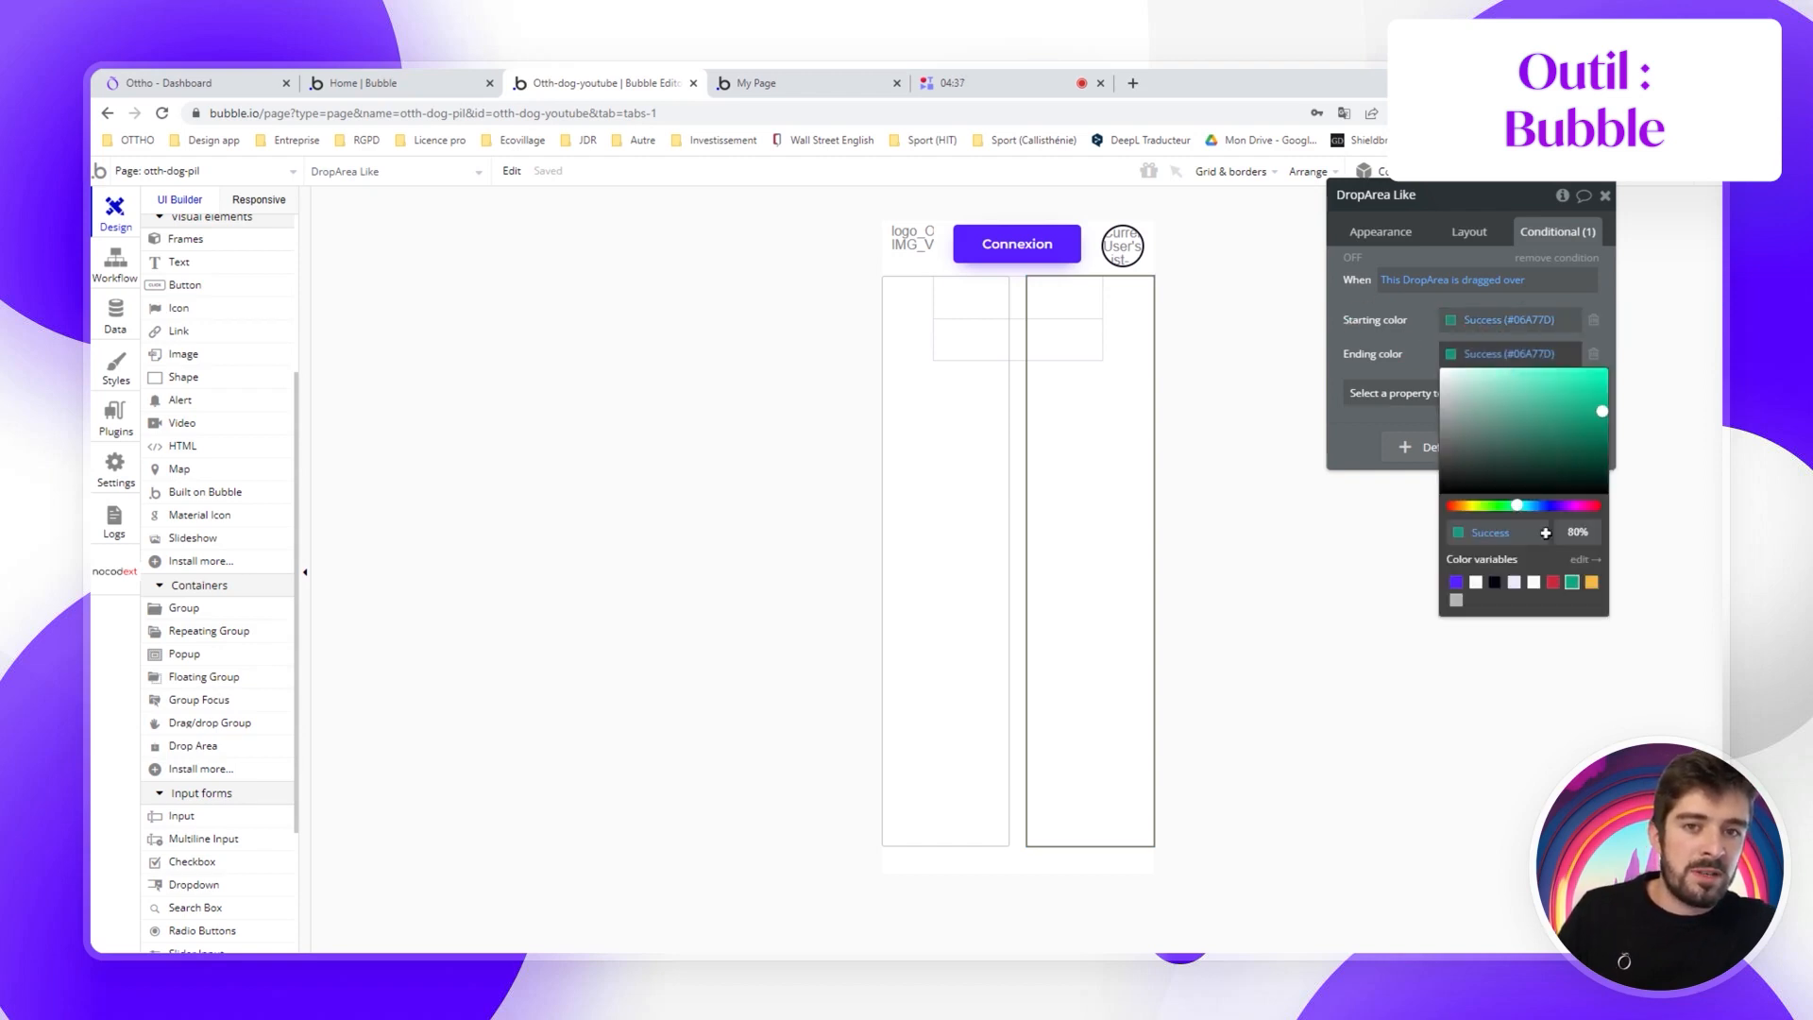
pyautogui.click(1384, 337)
# Examine DropArea Dislike's dragged-over starting and ending colors and preview the conditions of both drop areas
pyautogui.click(999, 420)
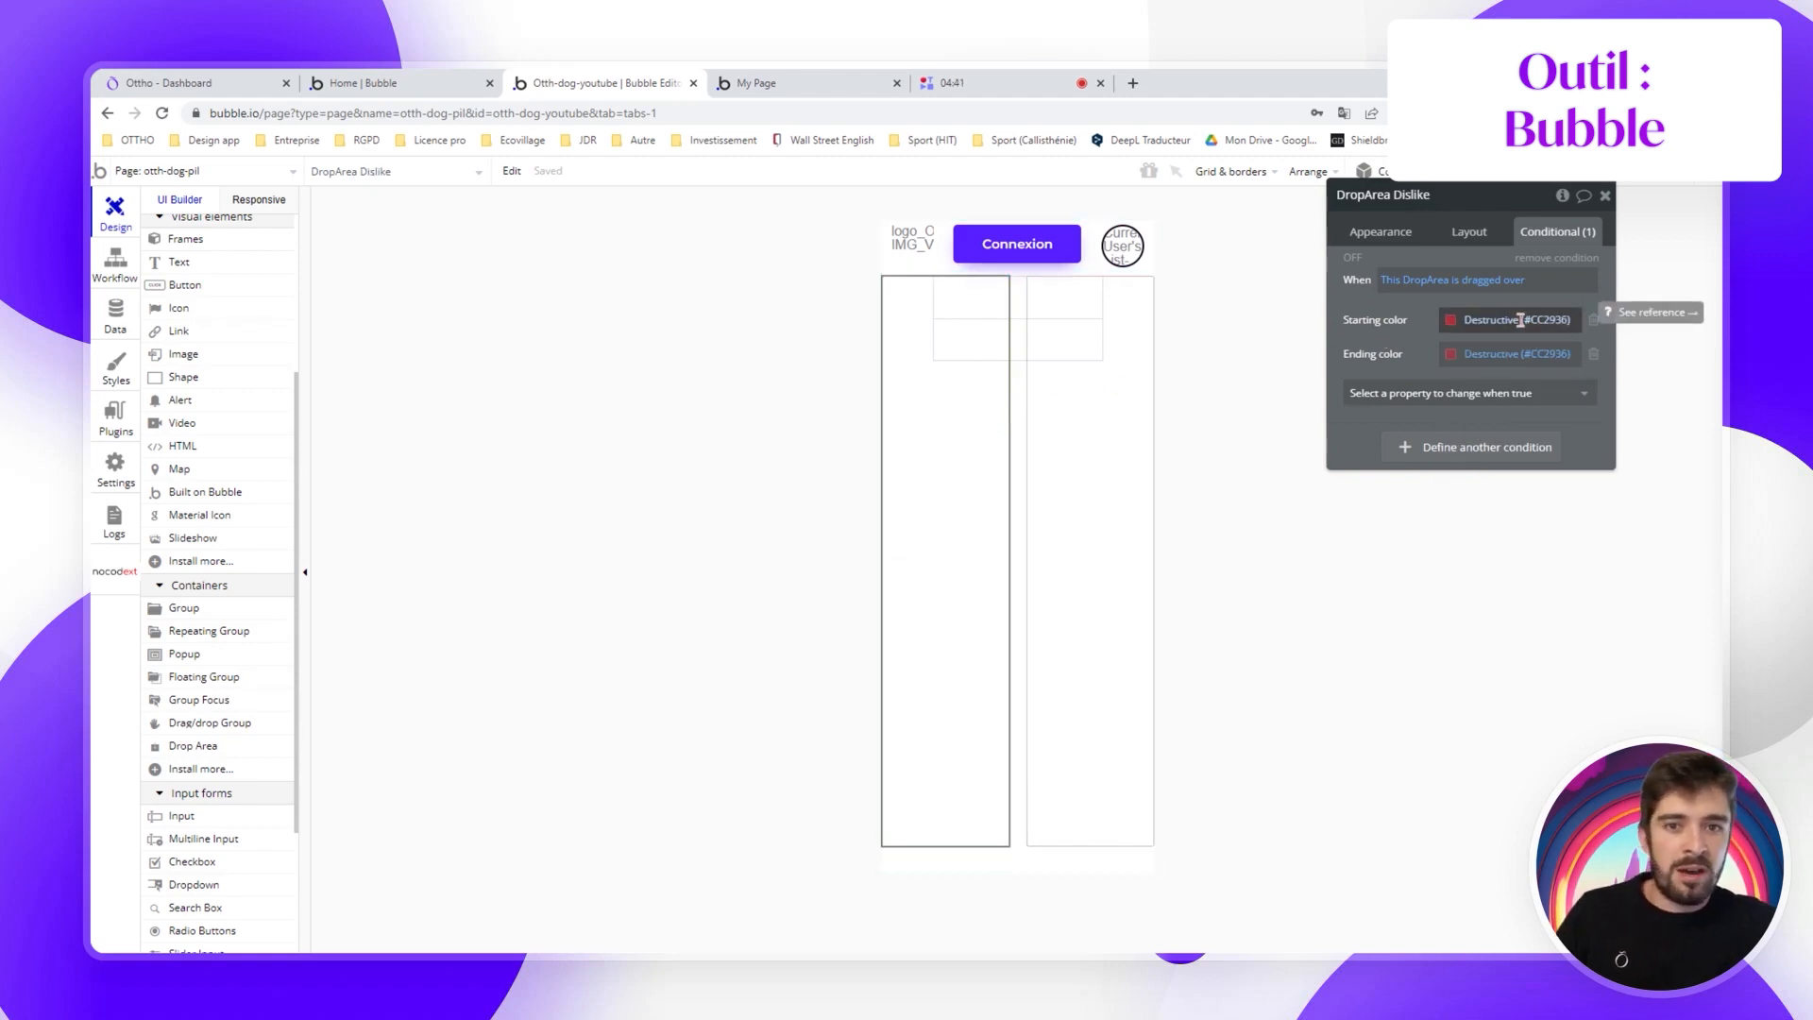
pyautogui.click(1522, 320)
pyautogui.click(1406, 331)
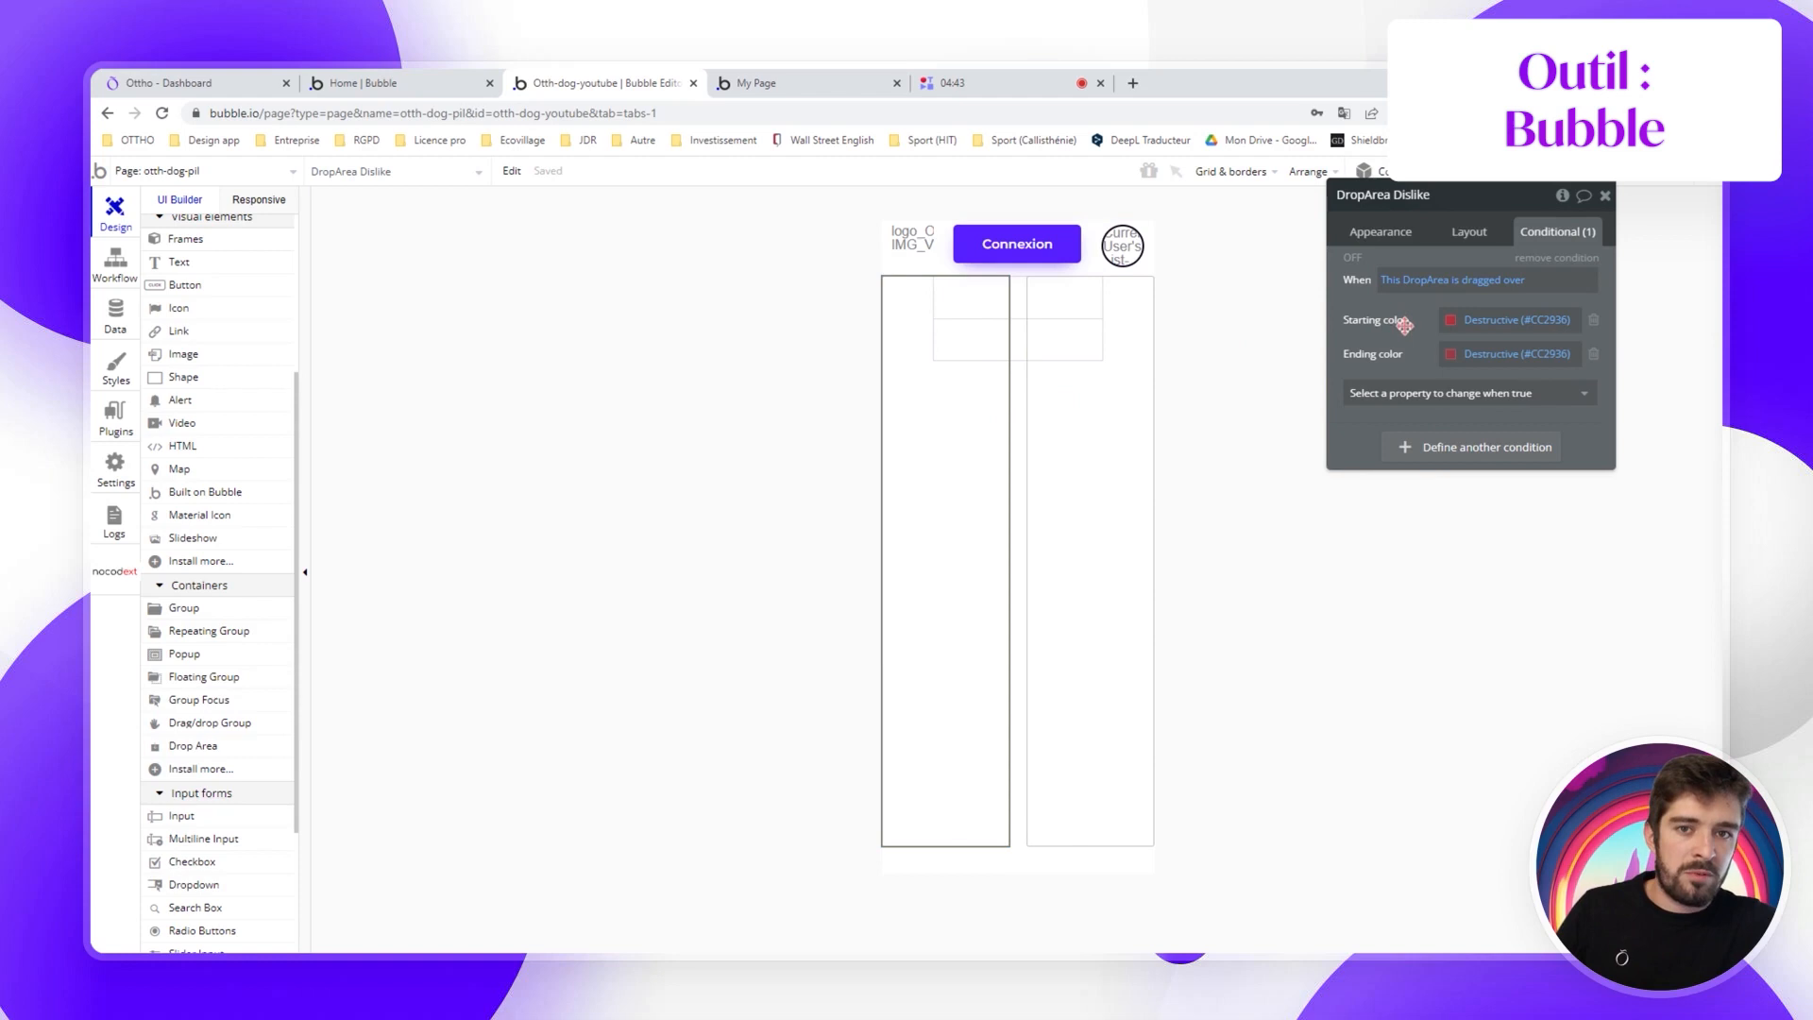
pyautogui.click(1512, 355)
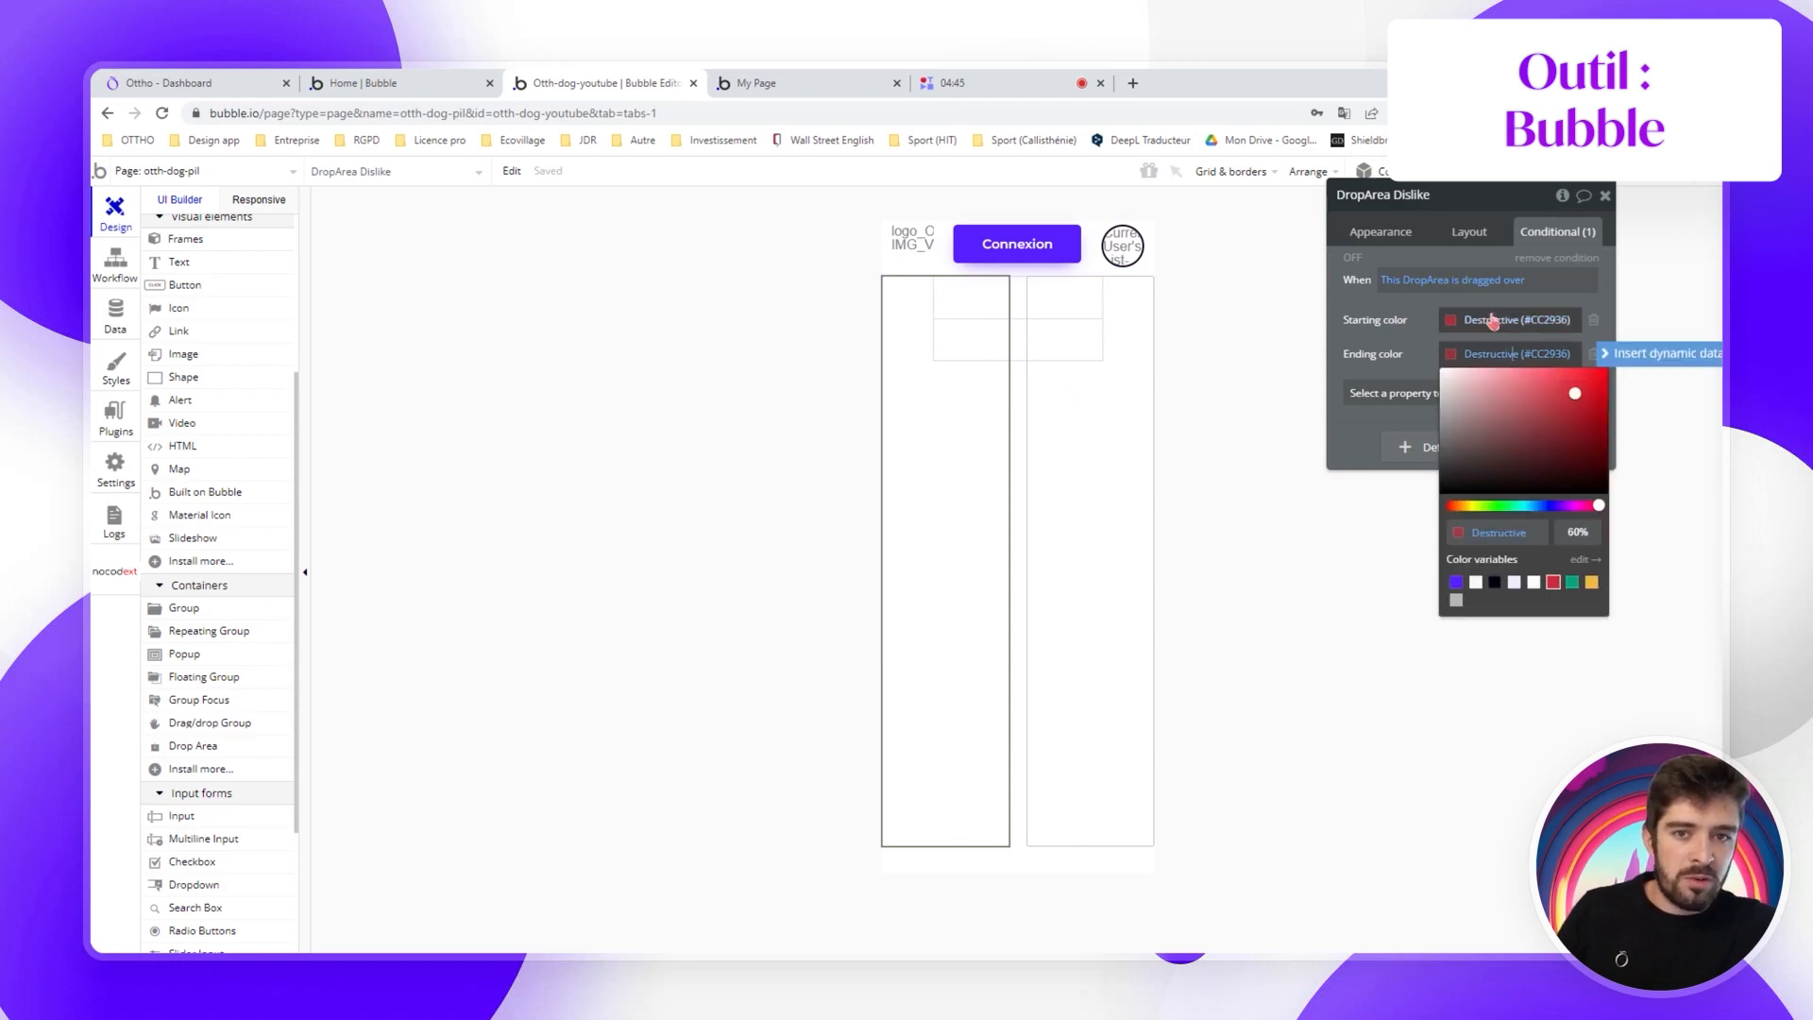
pyautogui.click(1495, 320)
pyautogui.click(1389, 342)
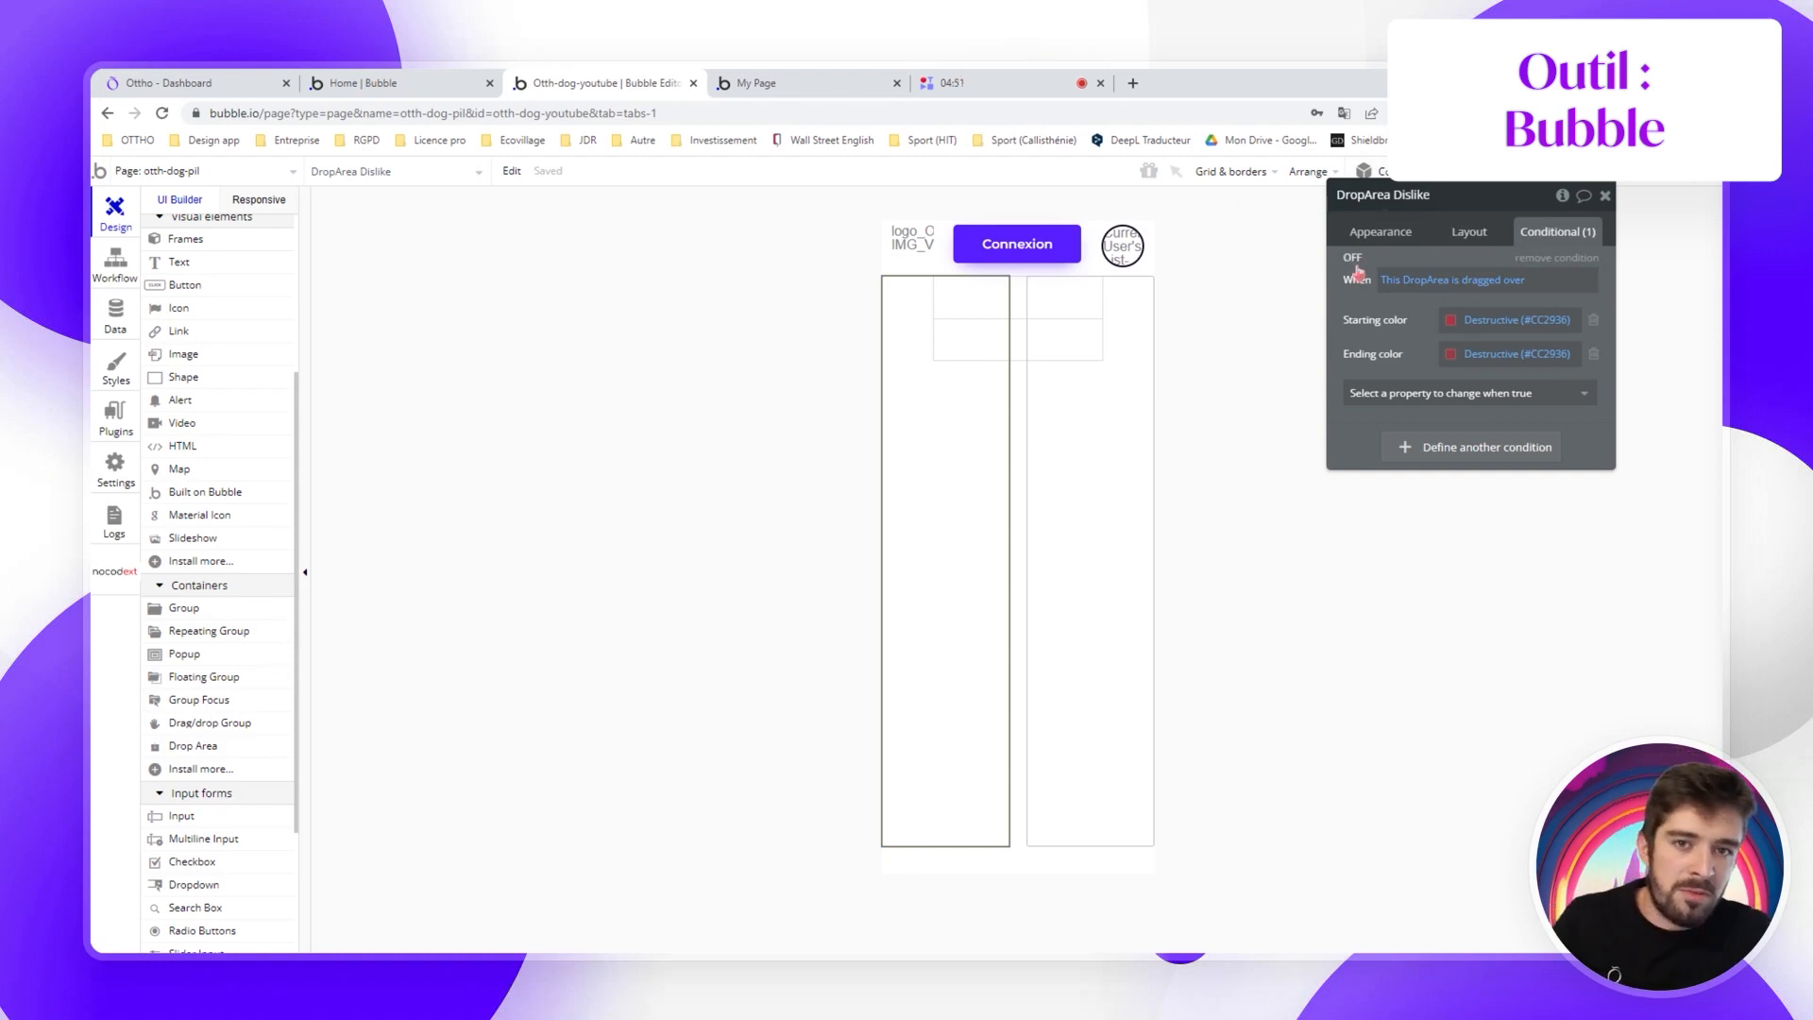
pyautogui.click(1091, 416)
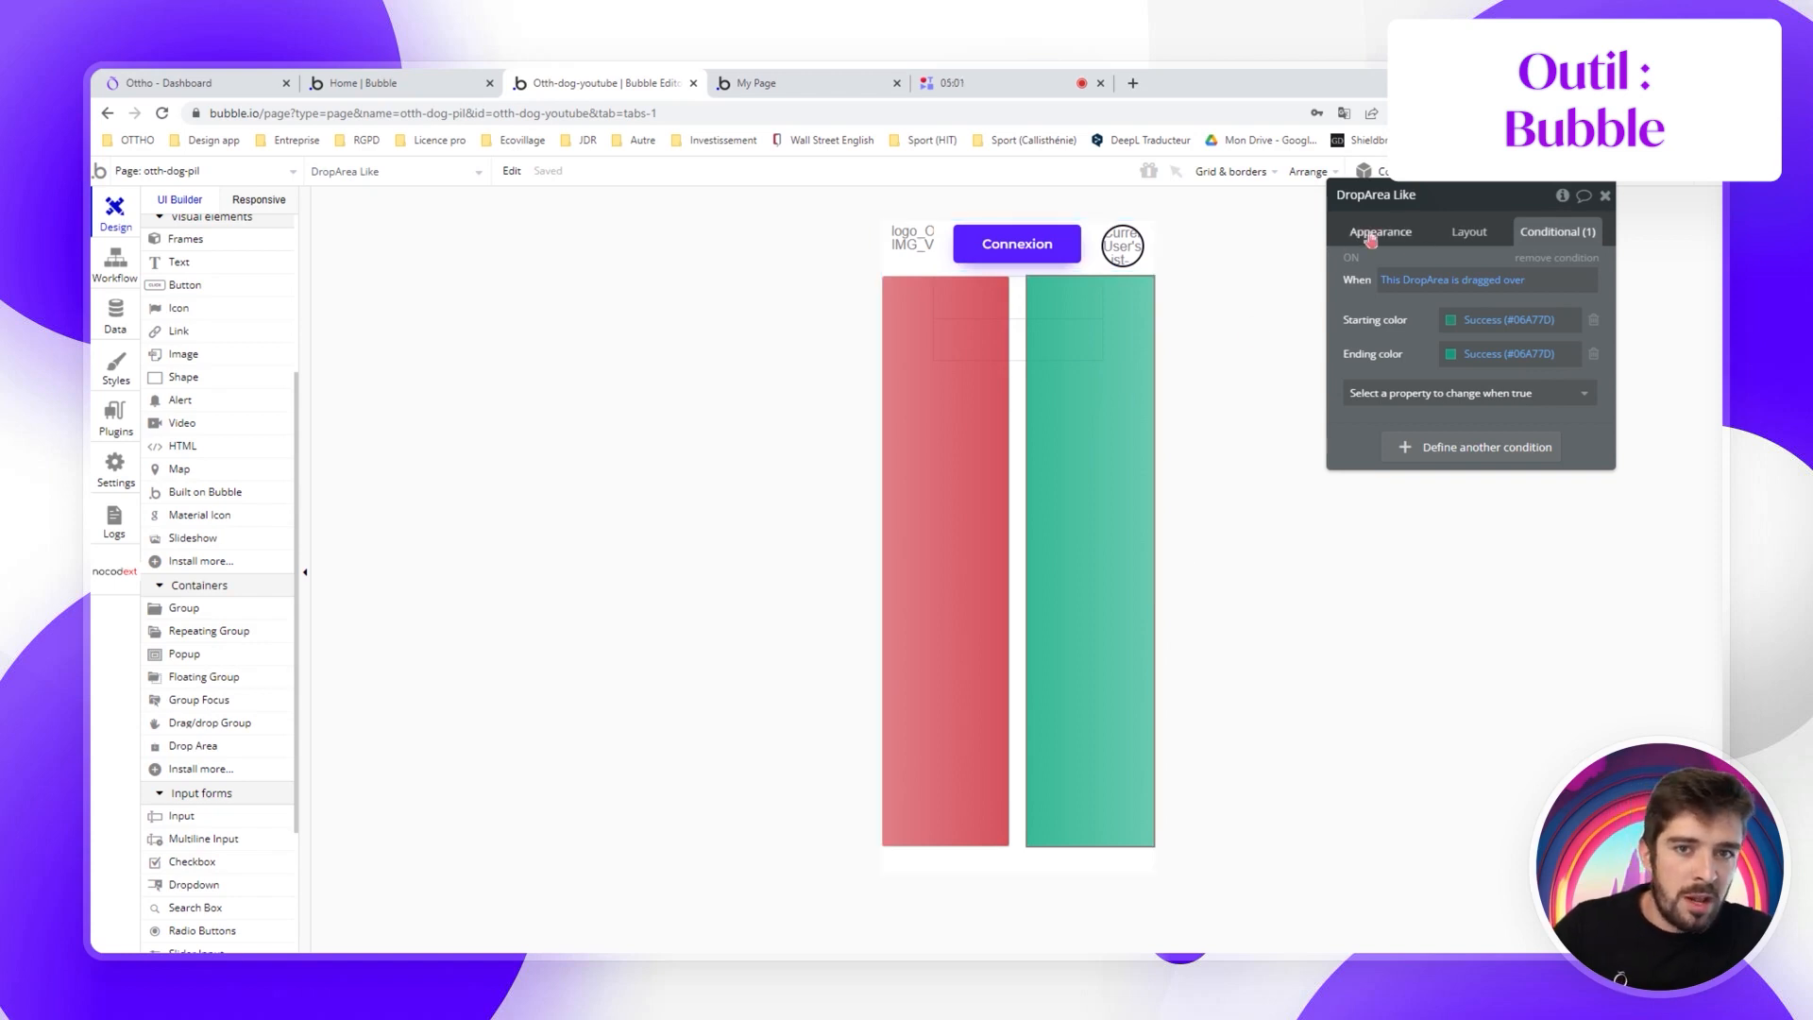
# Add a Drag/drop Group named Drag/dropGroup Profil across the two drop areas, with a Column container layout
pyautogui.click(207, 723)
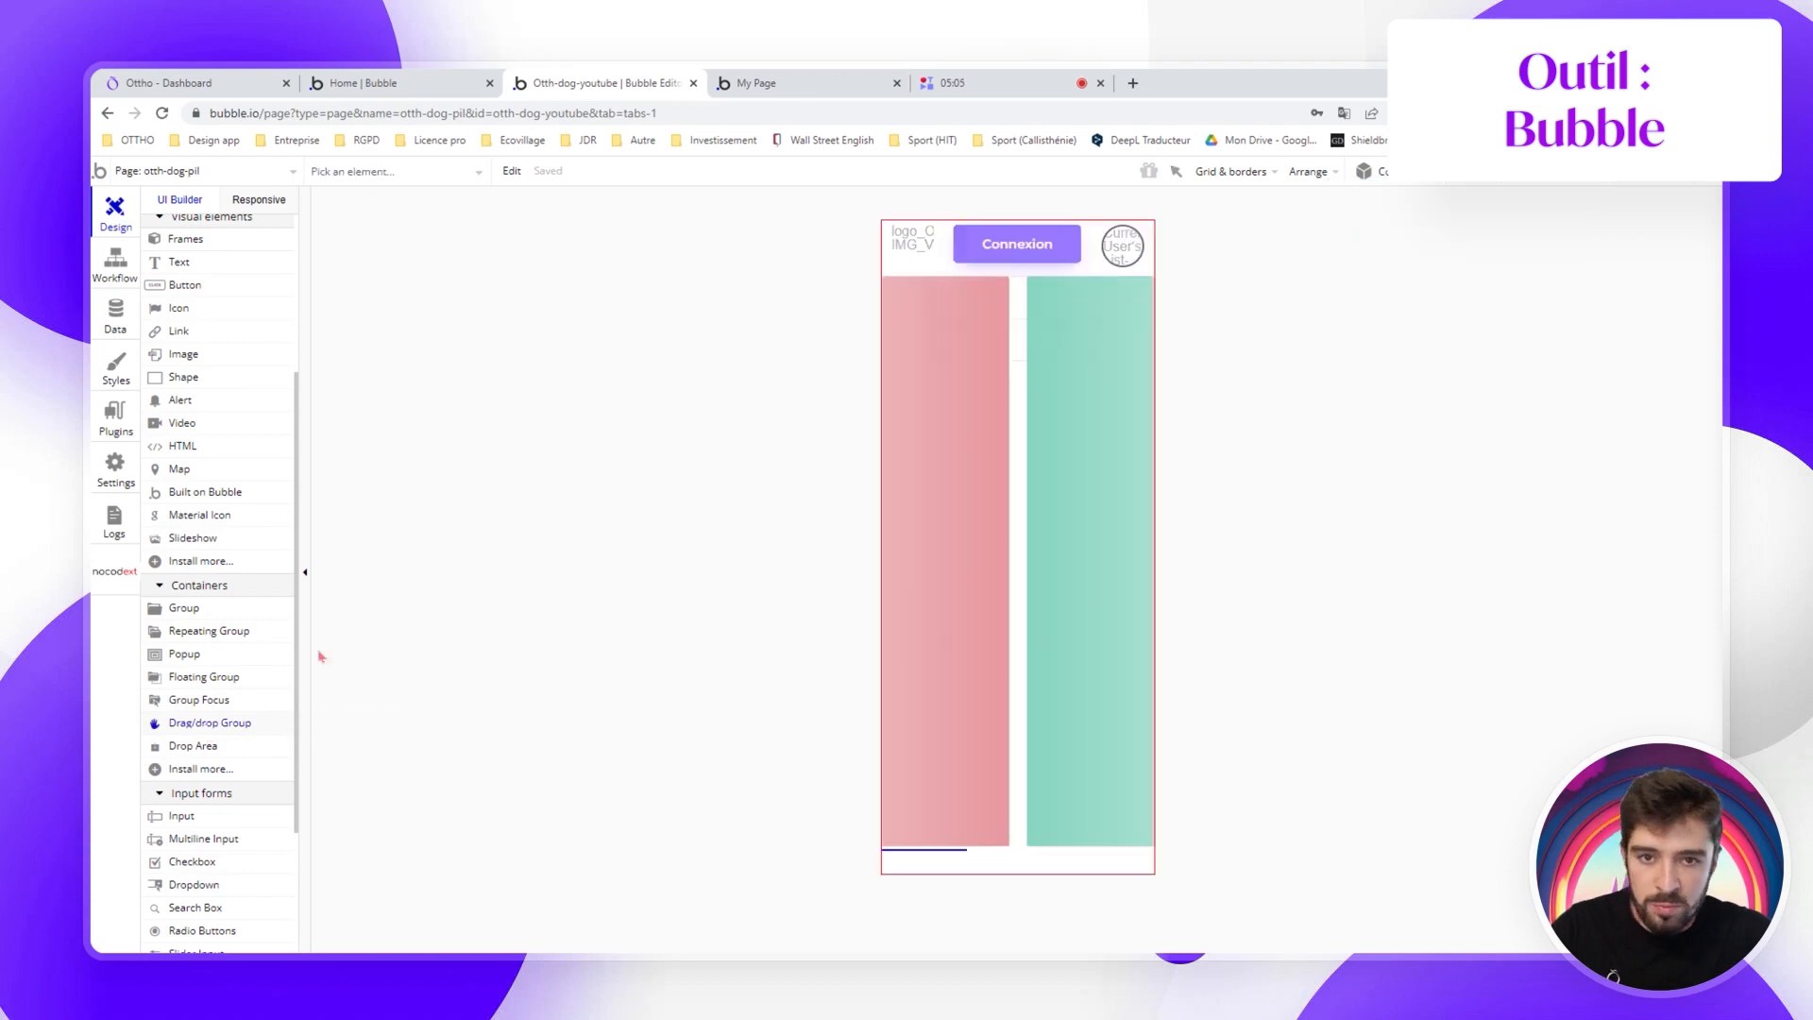
pyautogui.click(1017, 529)
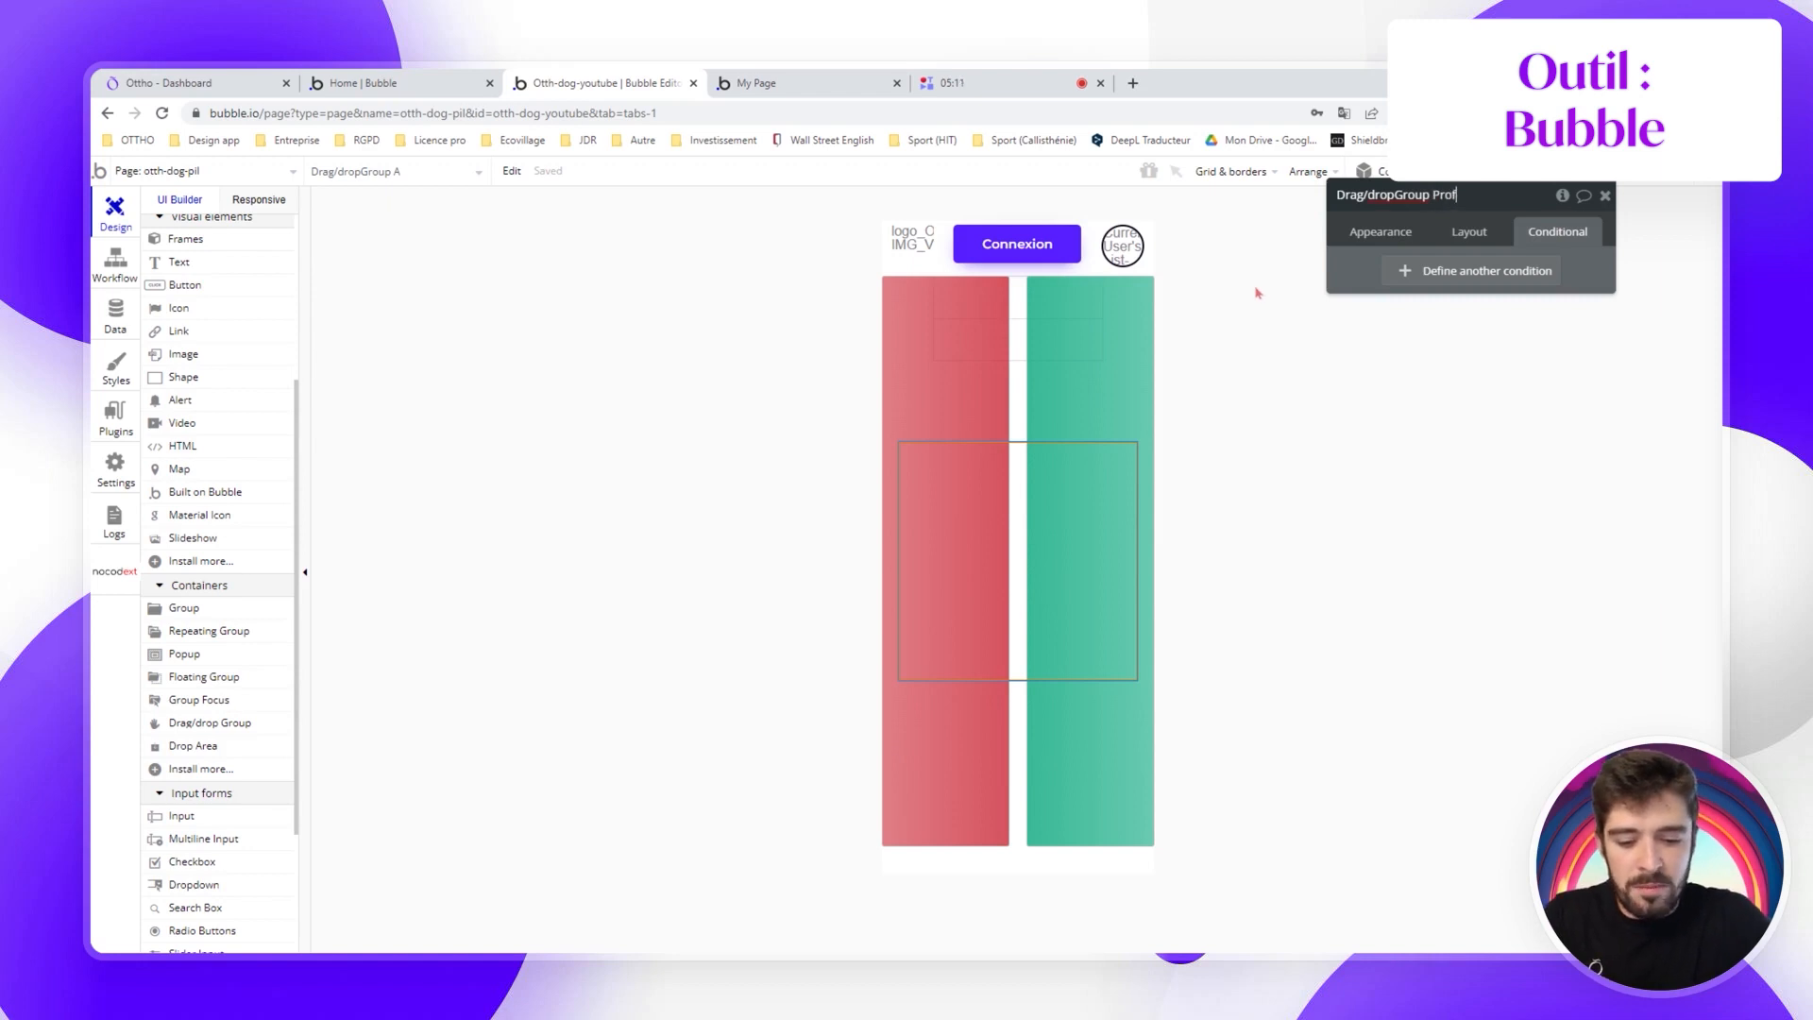
pyautogui.click(1468, 232)
pyautogui.click(1542, 273)
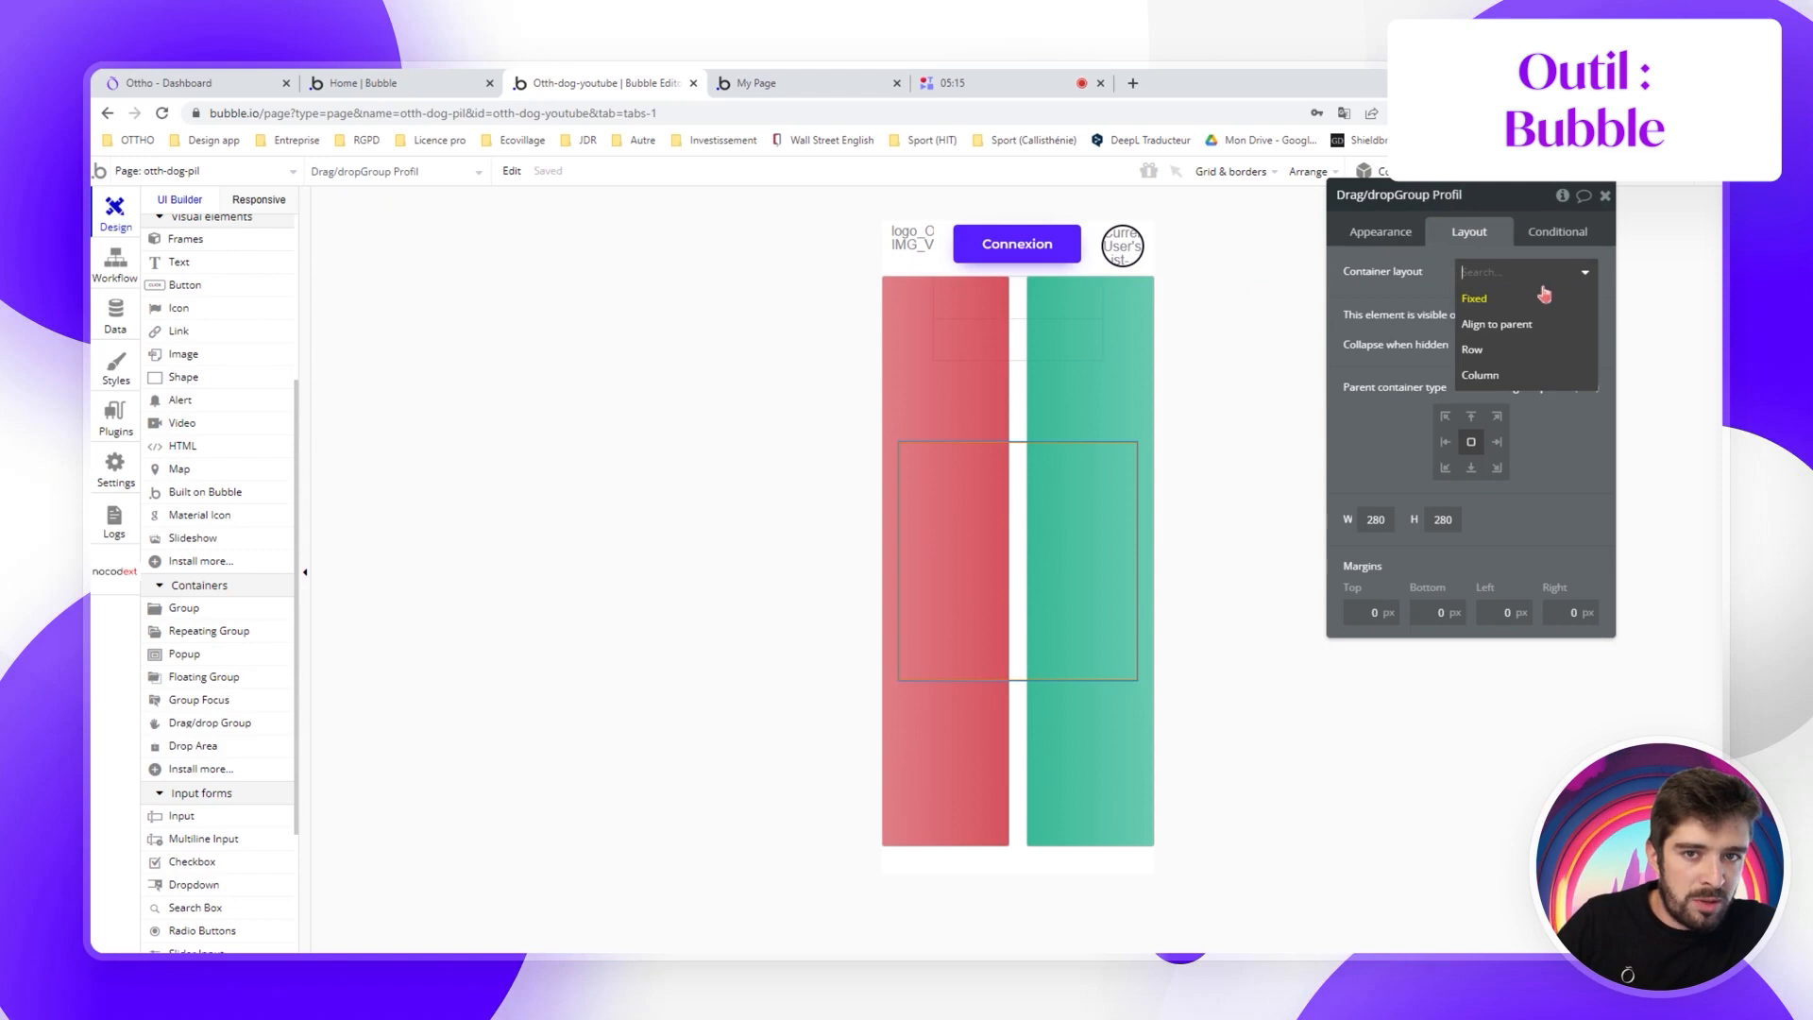
pyautogui.click(1524, 375)
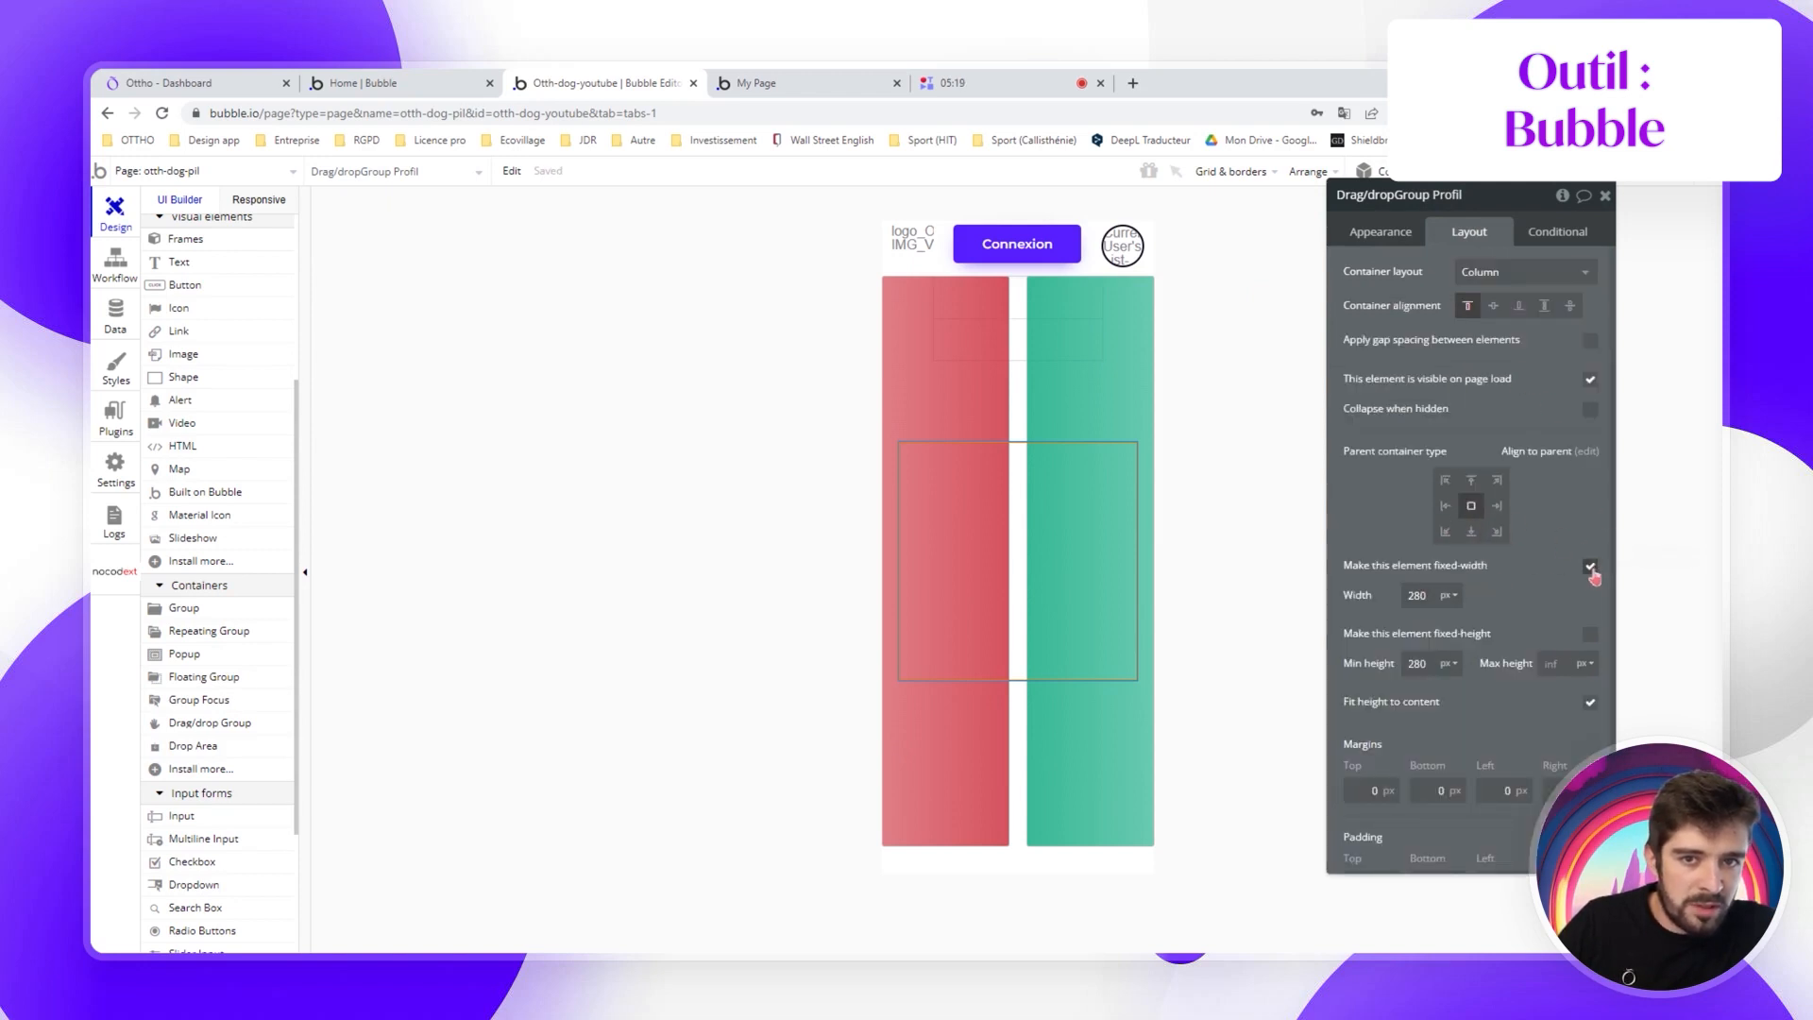
# Make the profile group's width flexible, turn off fitting its height to content, and fix its height at 640 px
pyautogui.click(1590, 567)
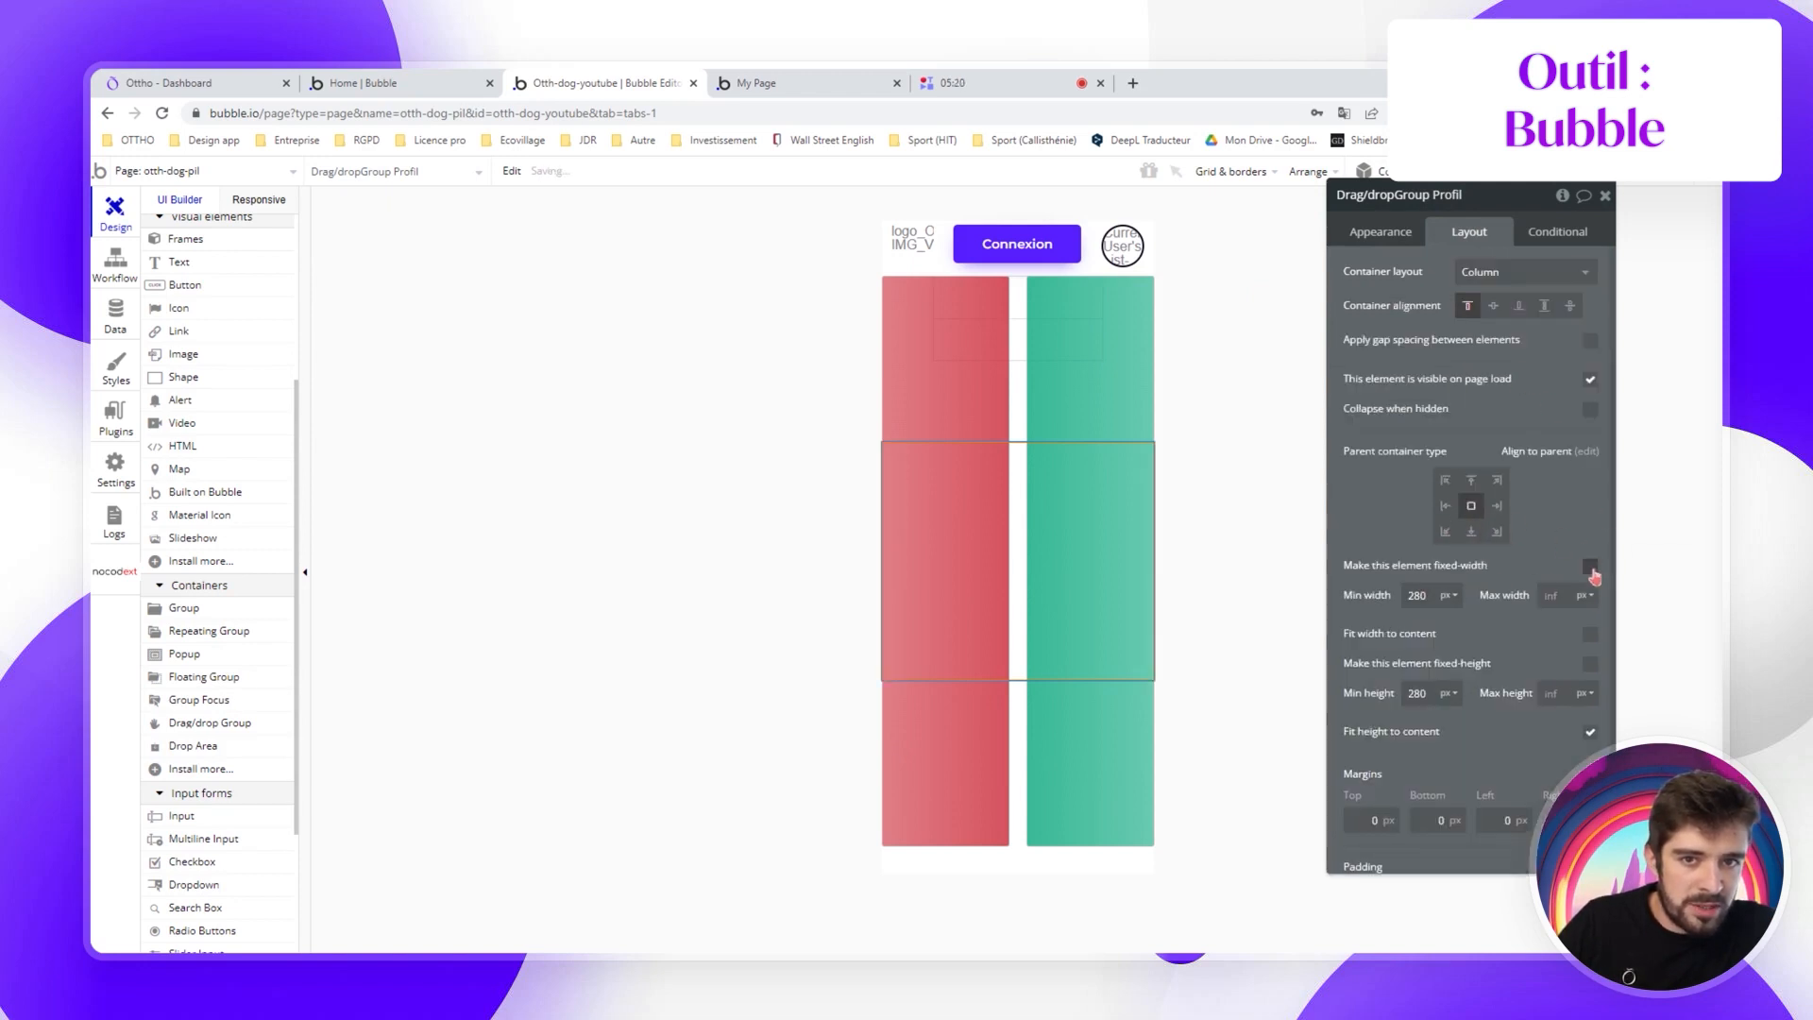
pyautogui.click(1590, 735)
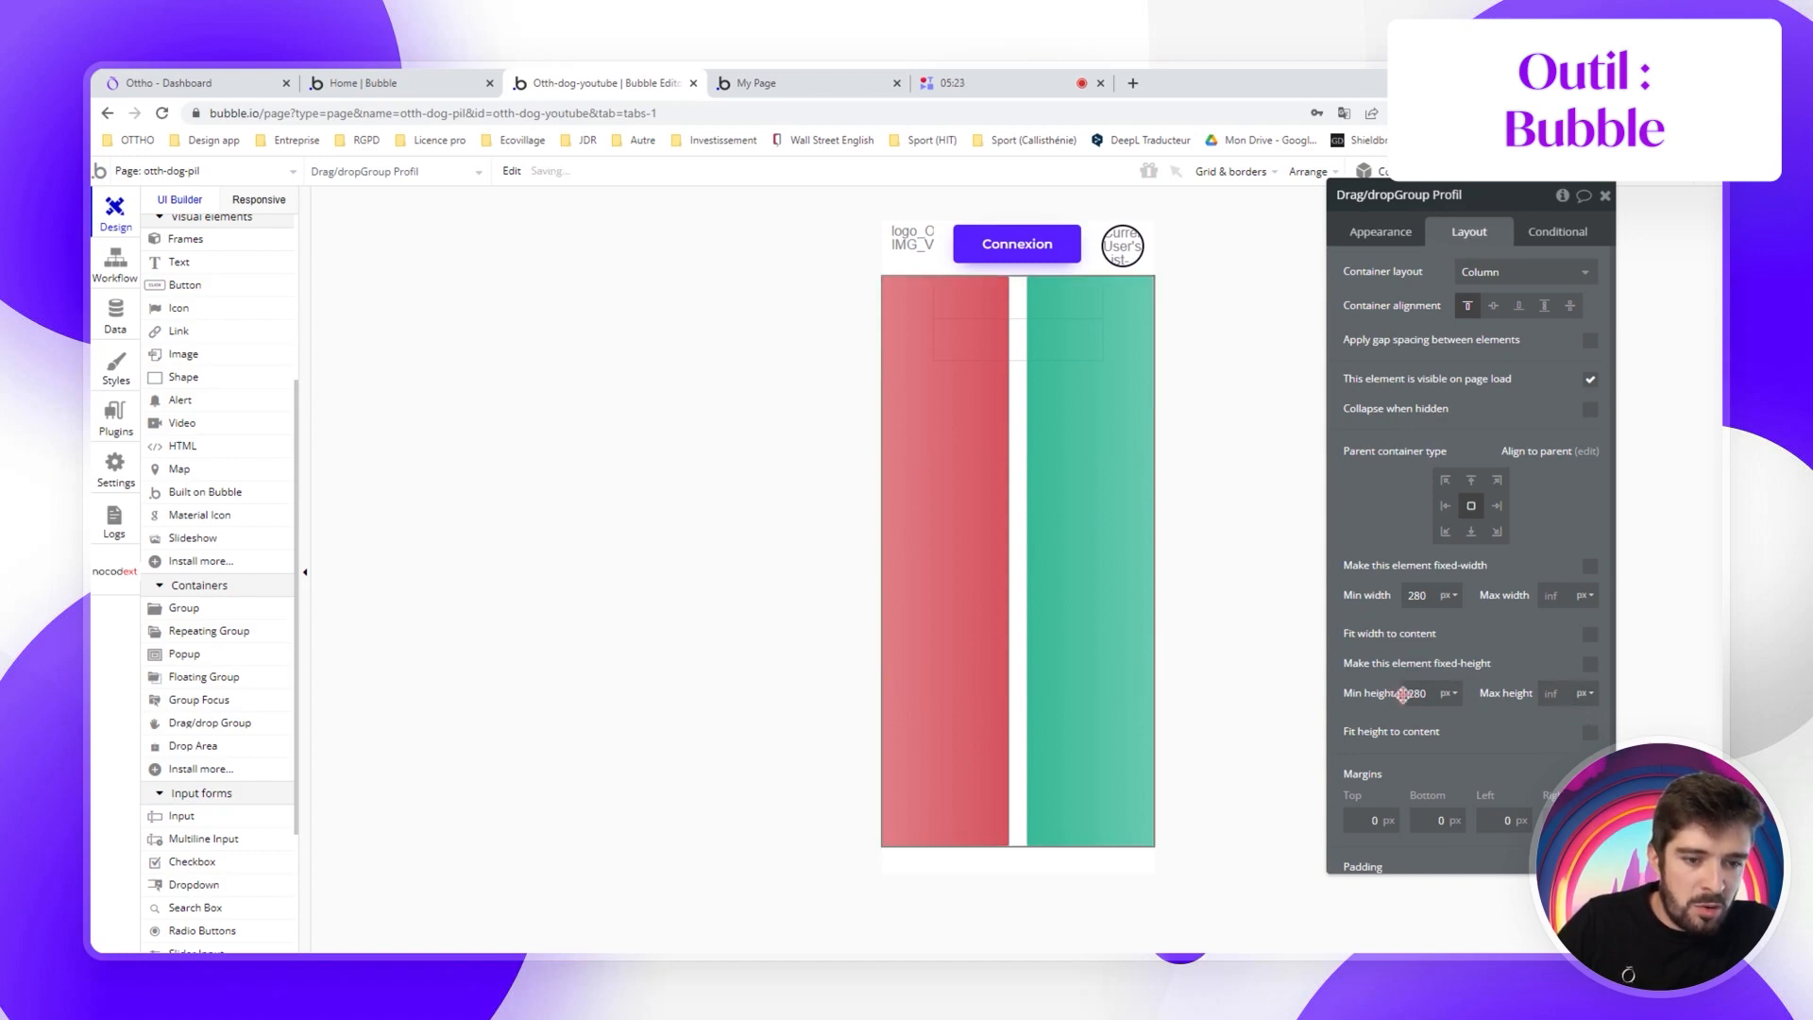
pyautogui.moveTo(1428, 693); pyautogui.dragTo(1349, 676)
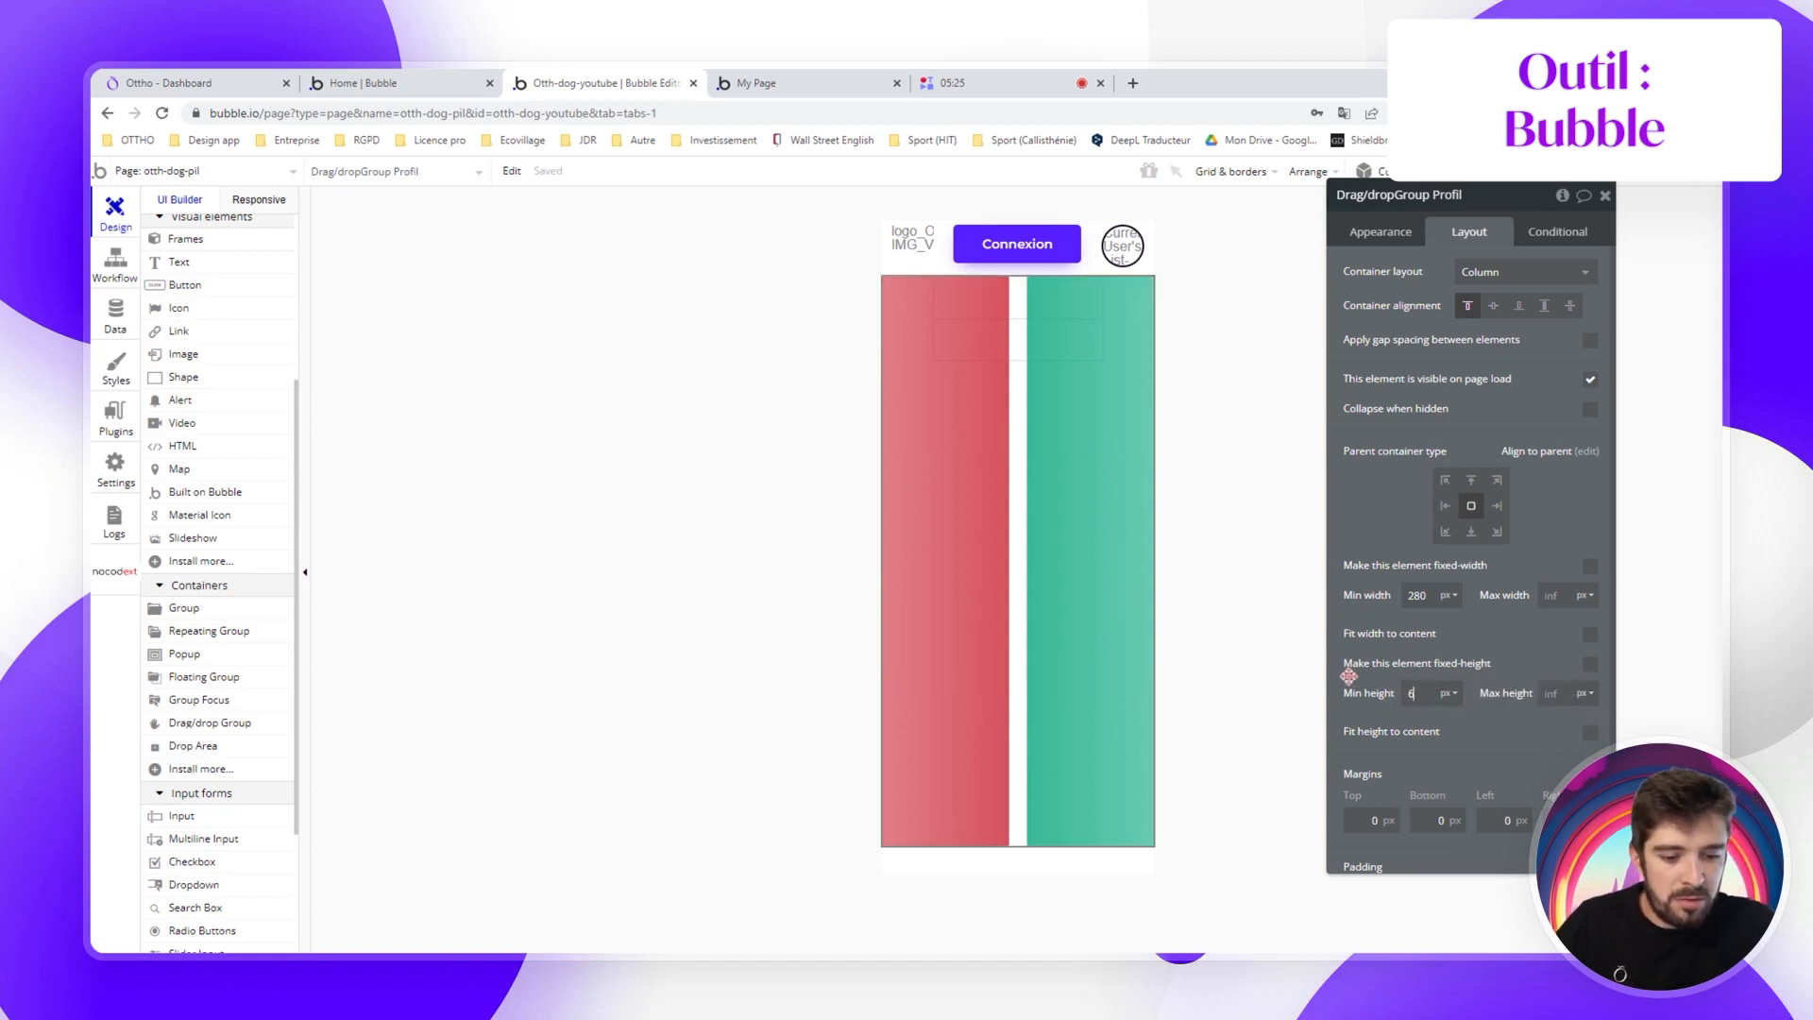
pyautogui.click(1590, 664)
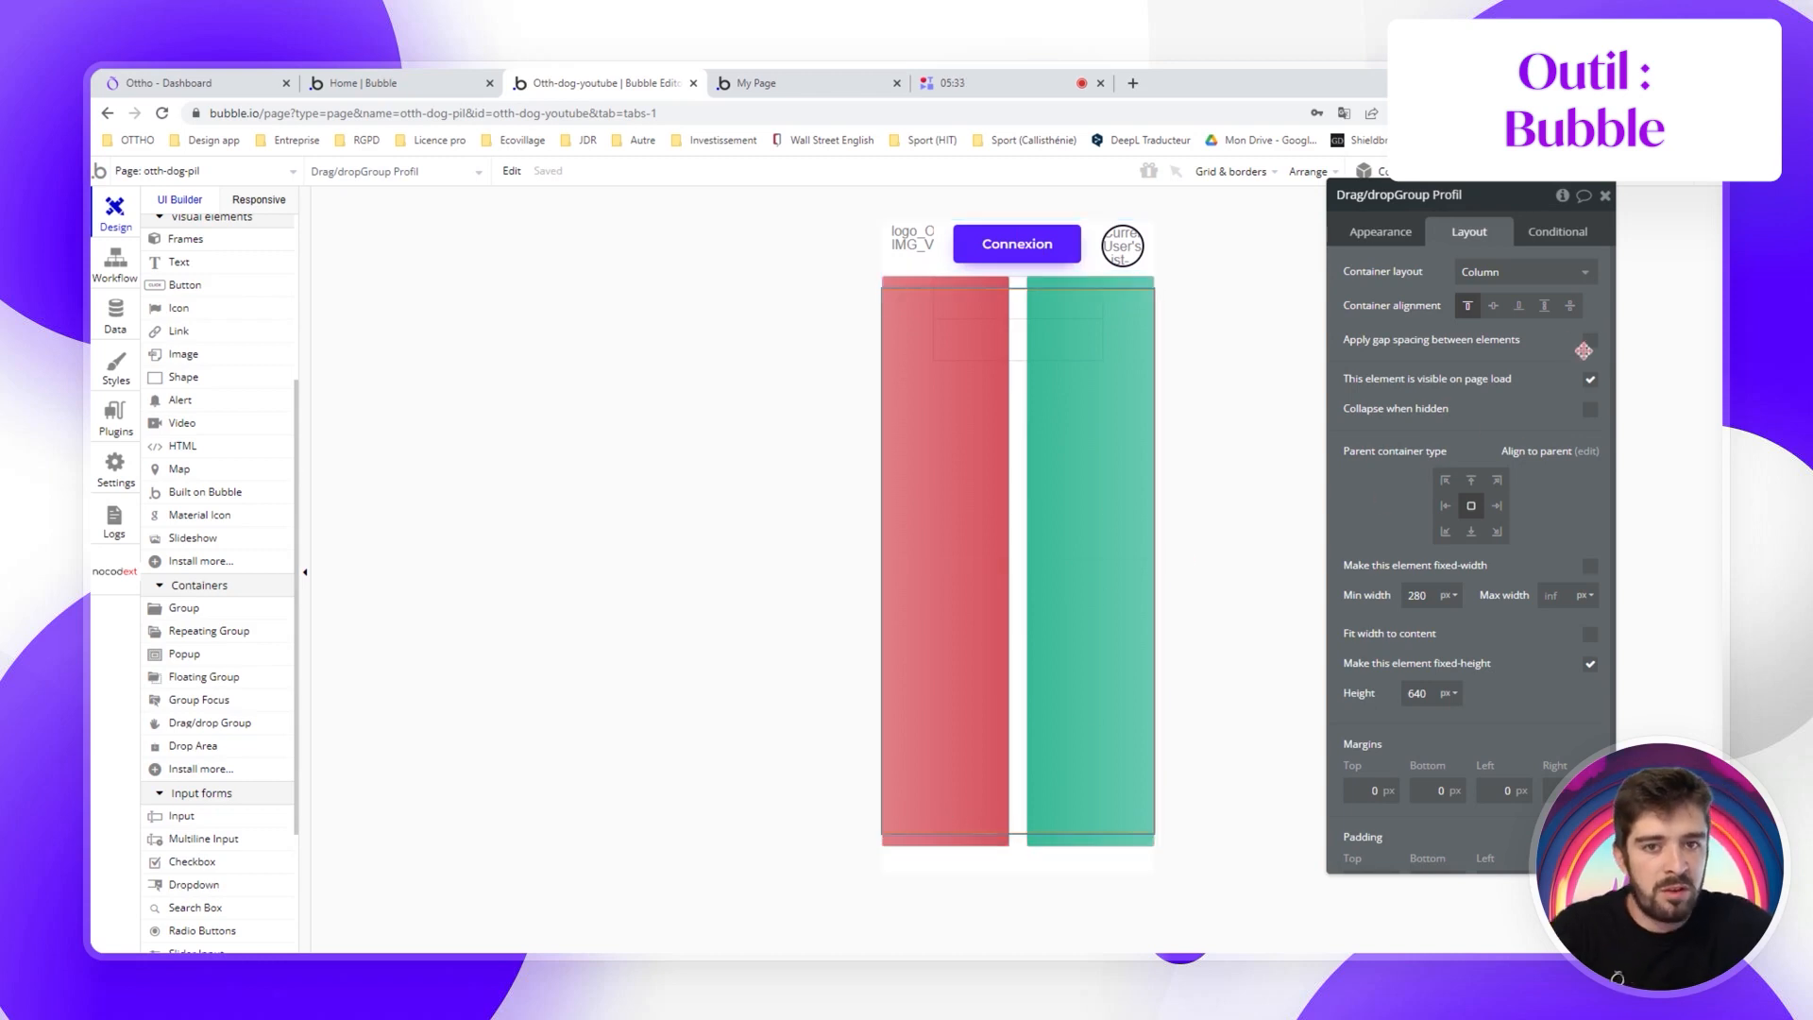
# Set Drag/dropGroup Profil's type of content to User and its data source to RG-Source-Profil's List of Users:first item
pyautogui.click(1381, 233)
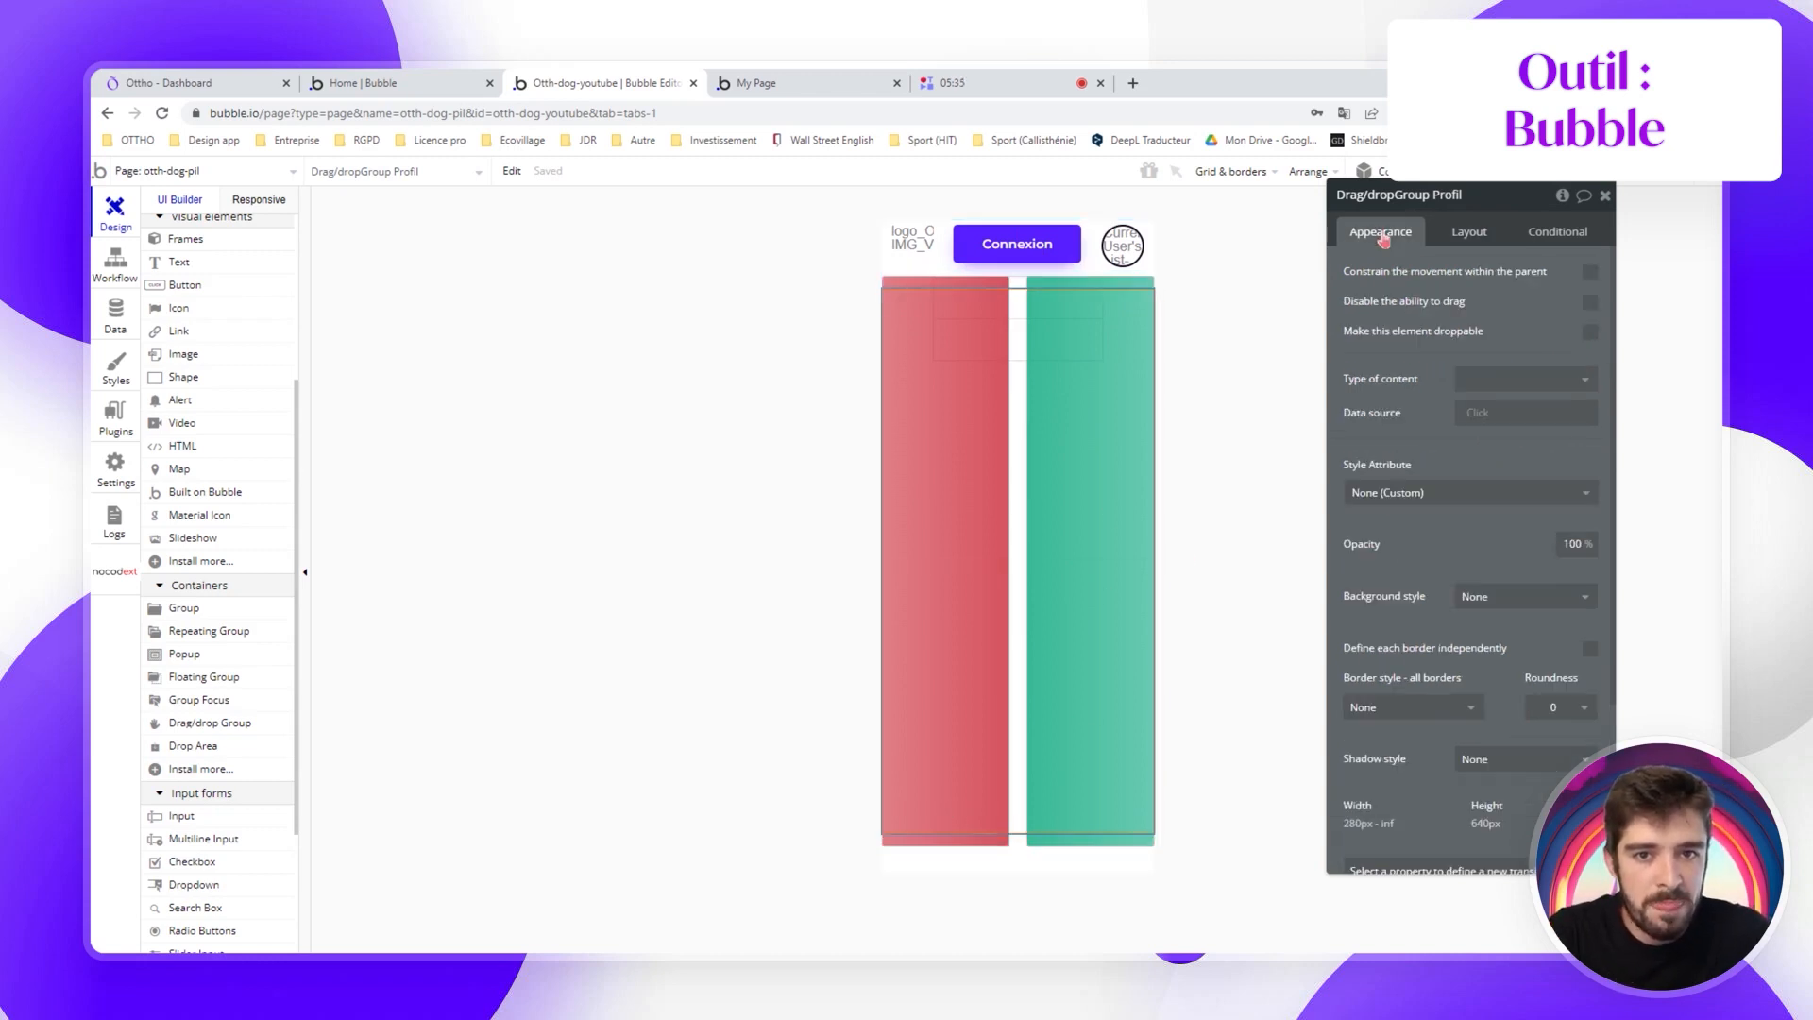
pyautogui.click(1508, 382)
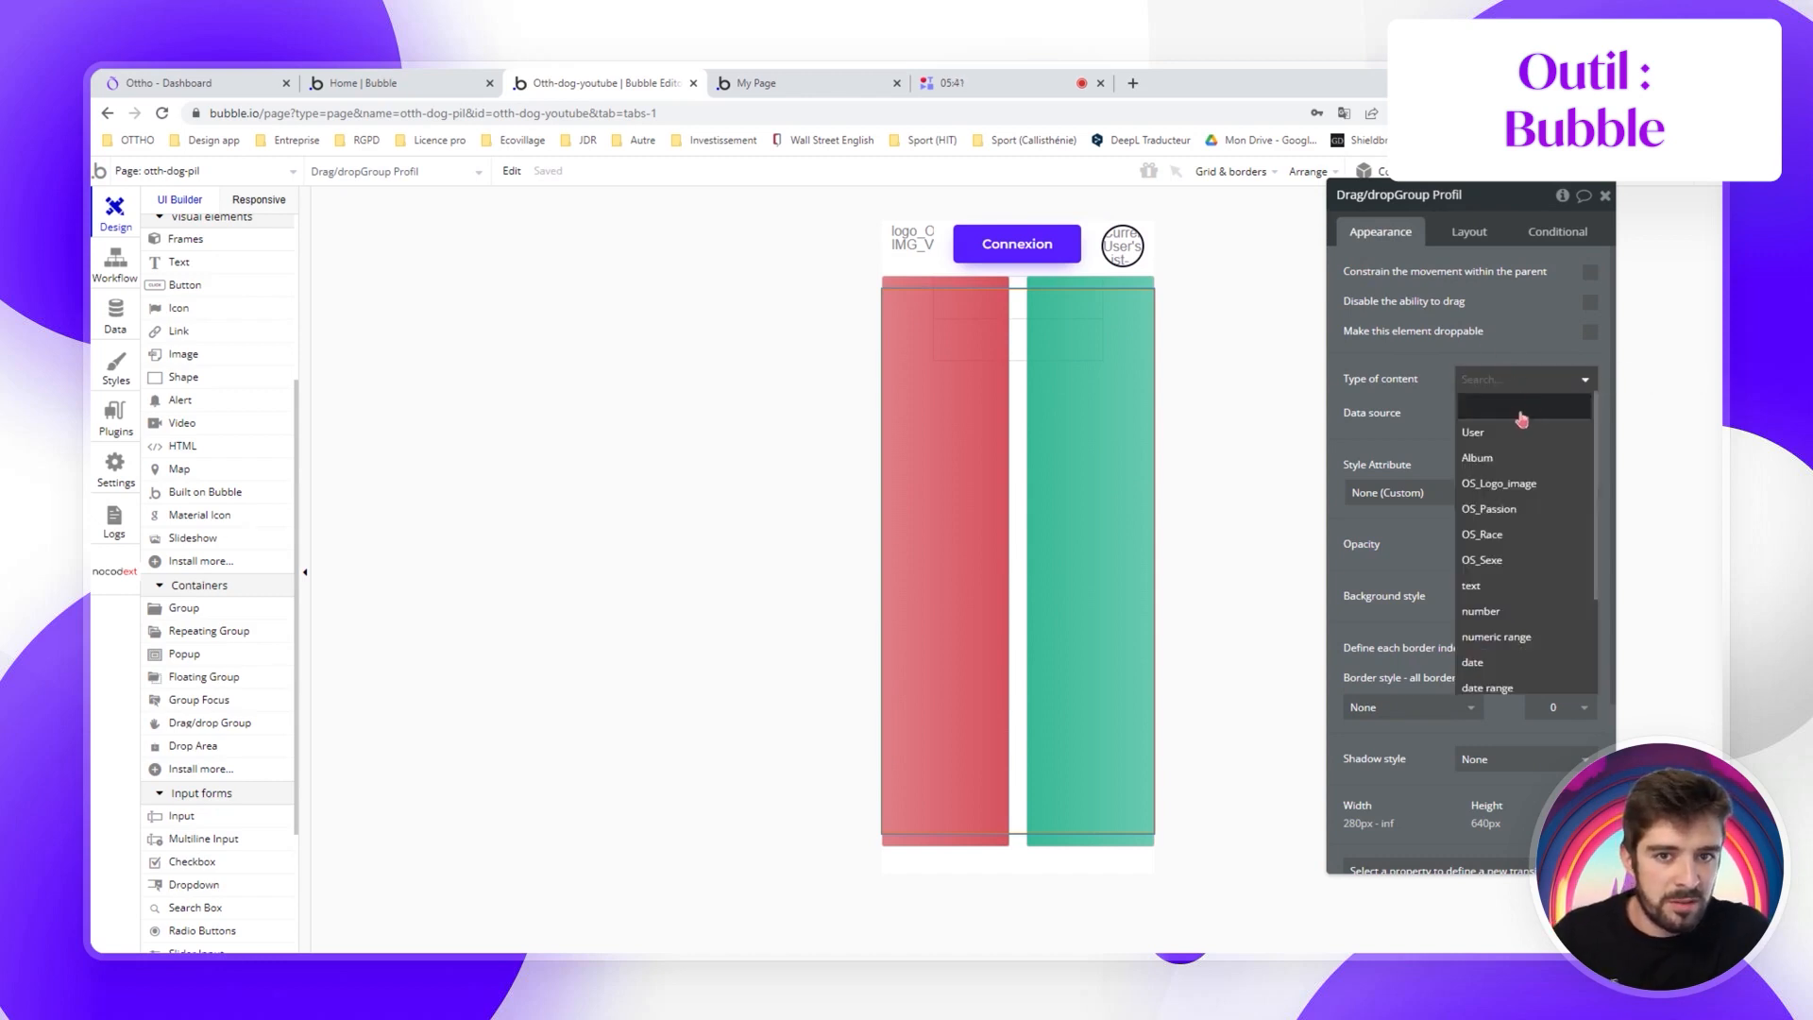
pyautogui.click(1489, 433)
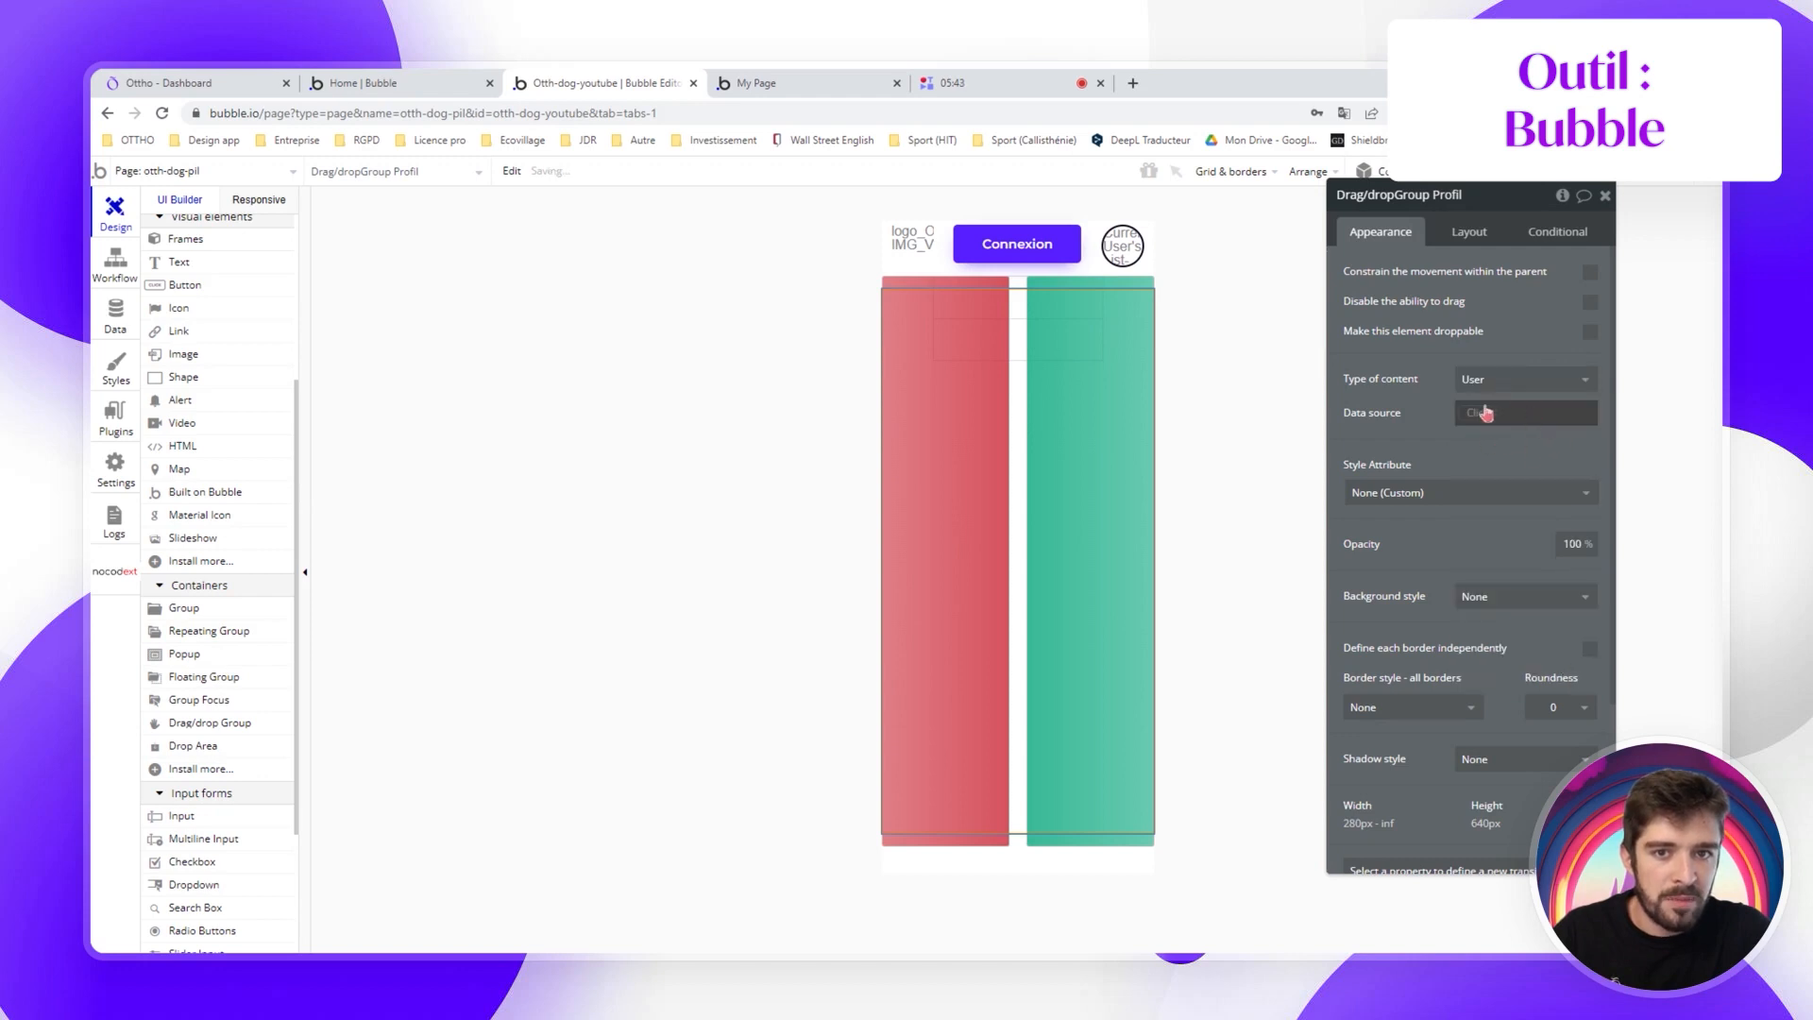
pyautogui.click(1479, 417)
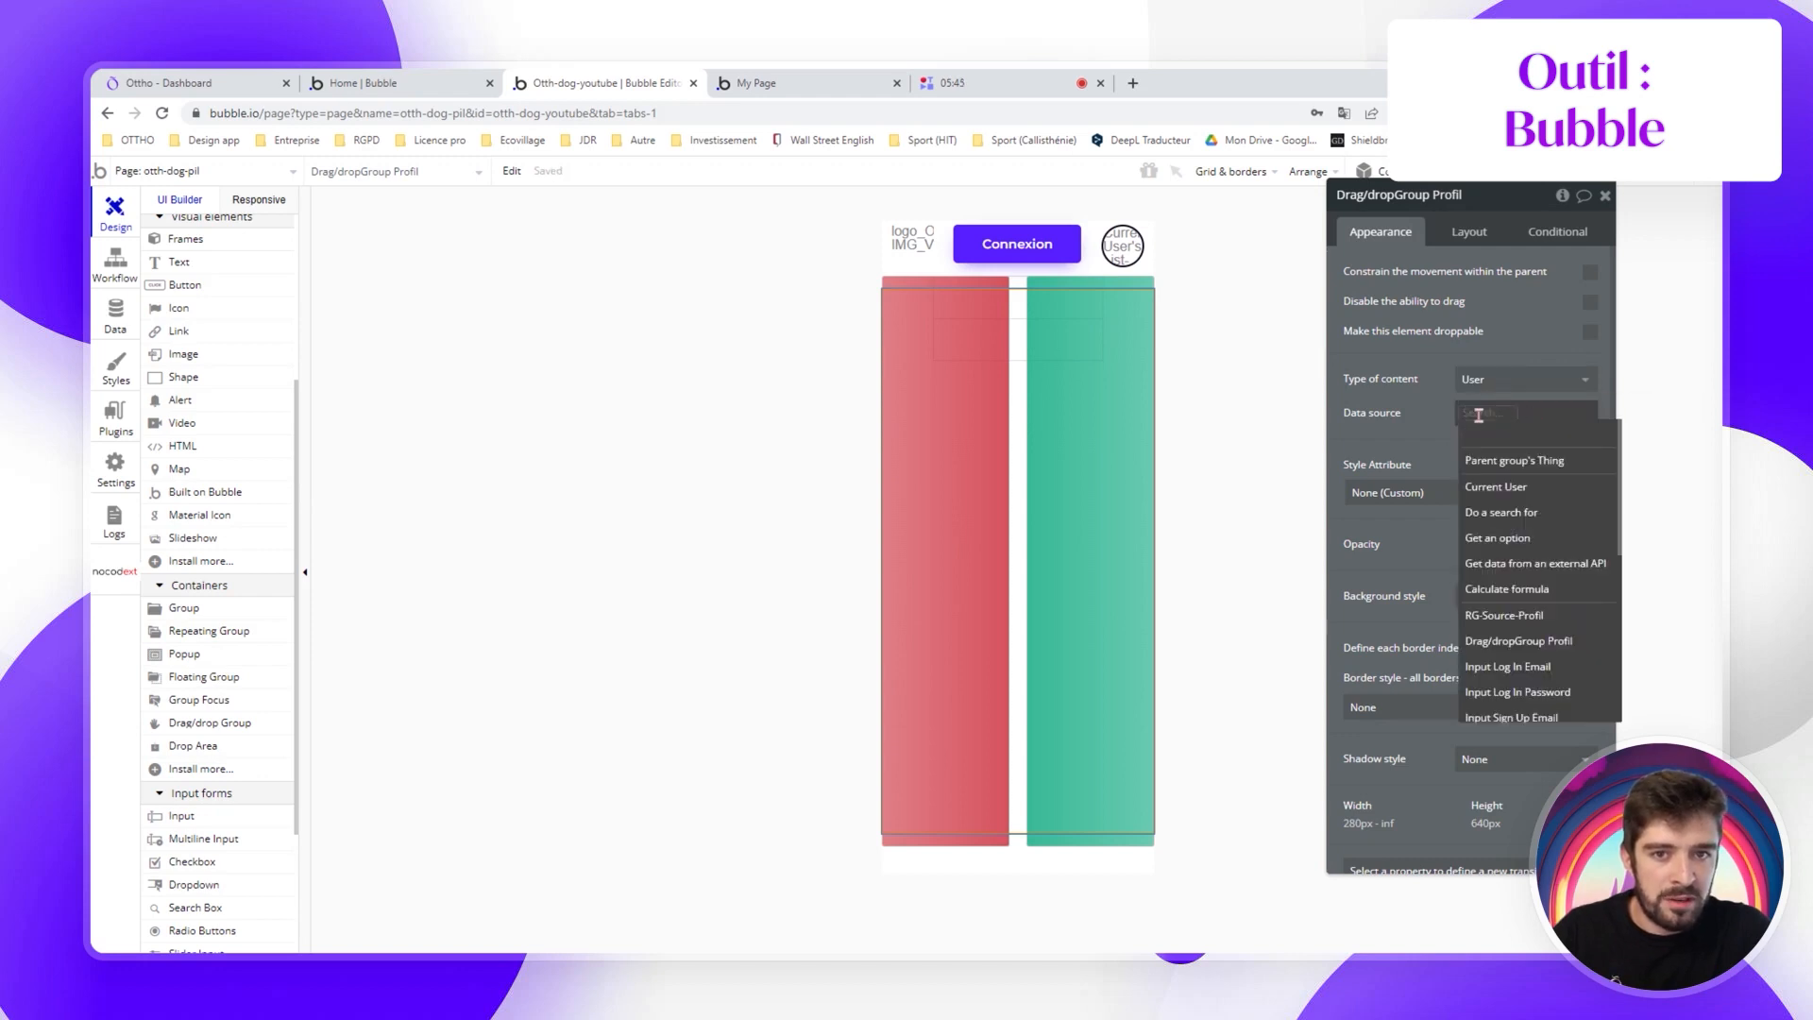
pyautogui.write('rg')
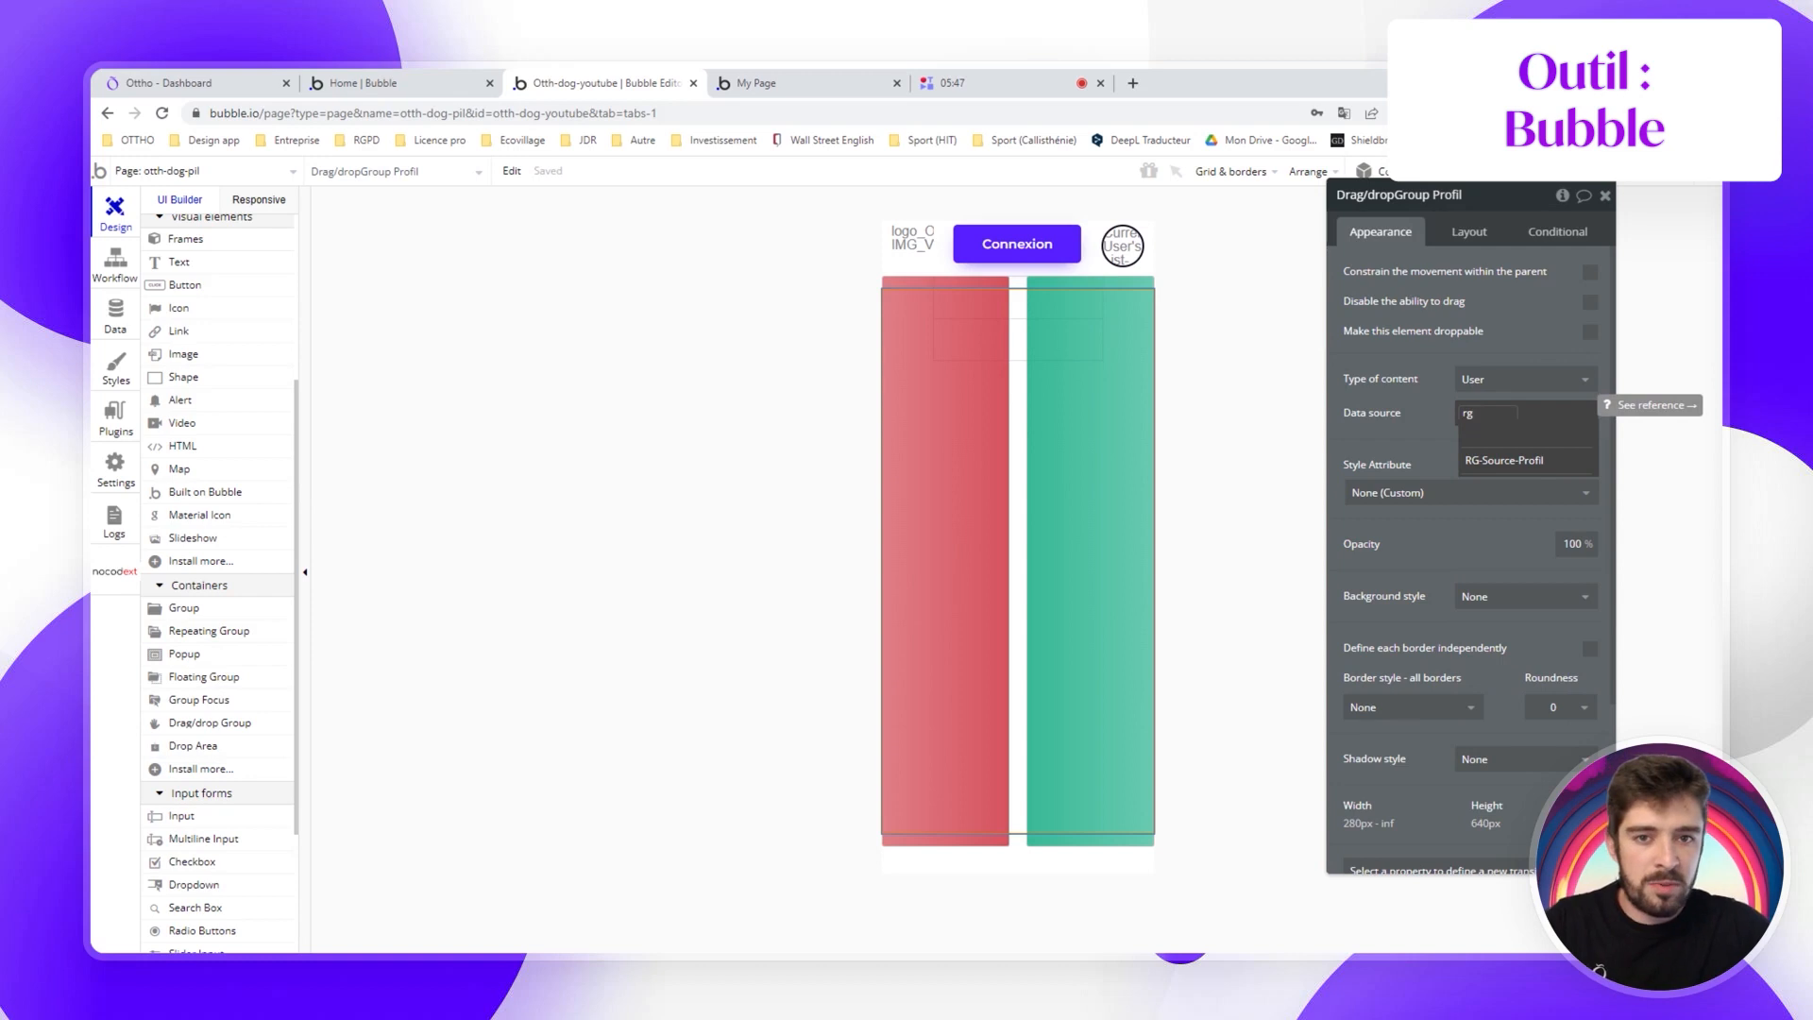
pyautogui.click(1505, 473)
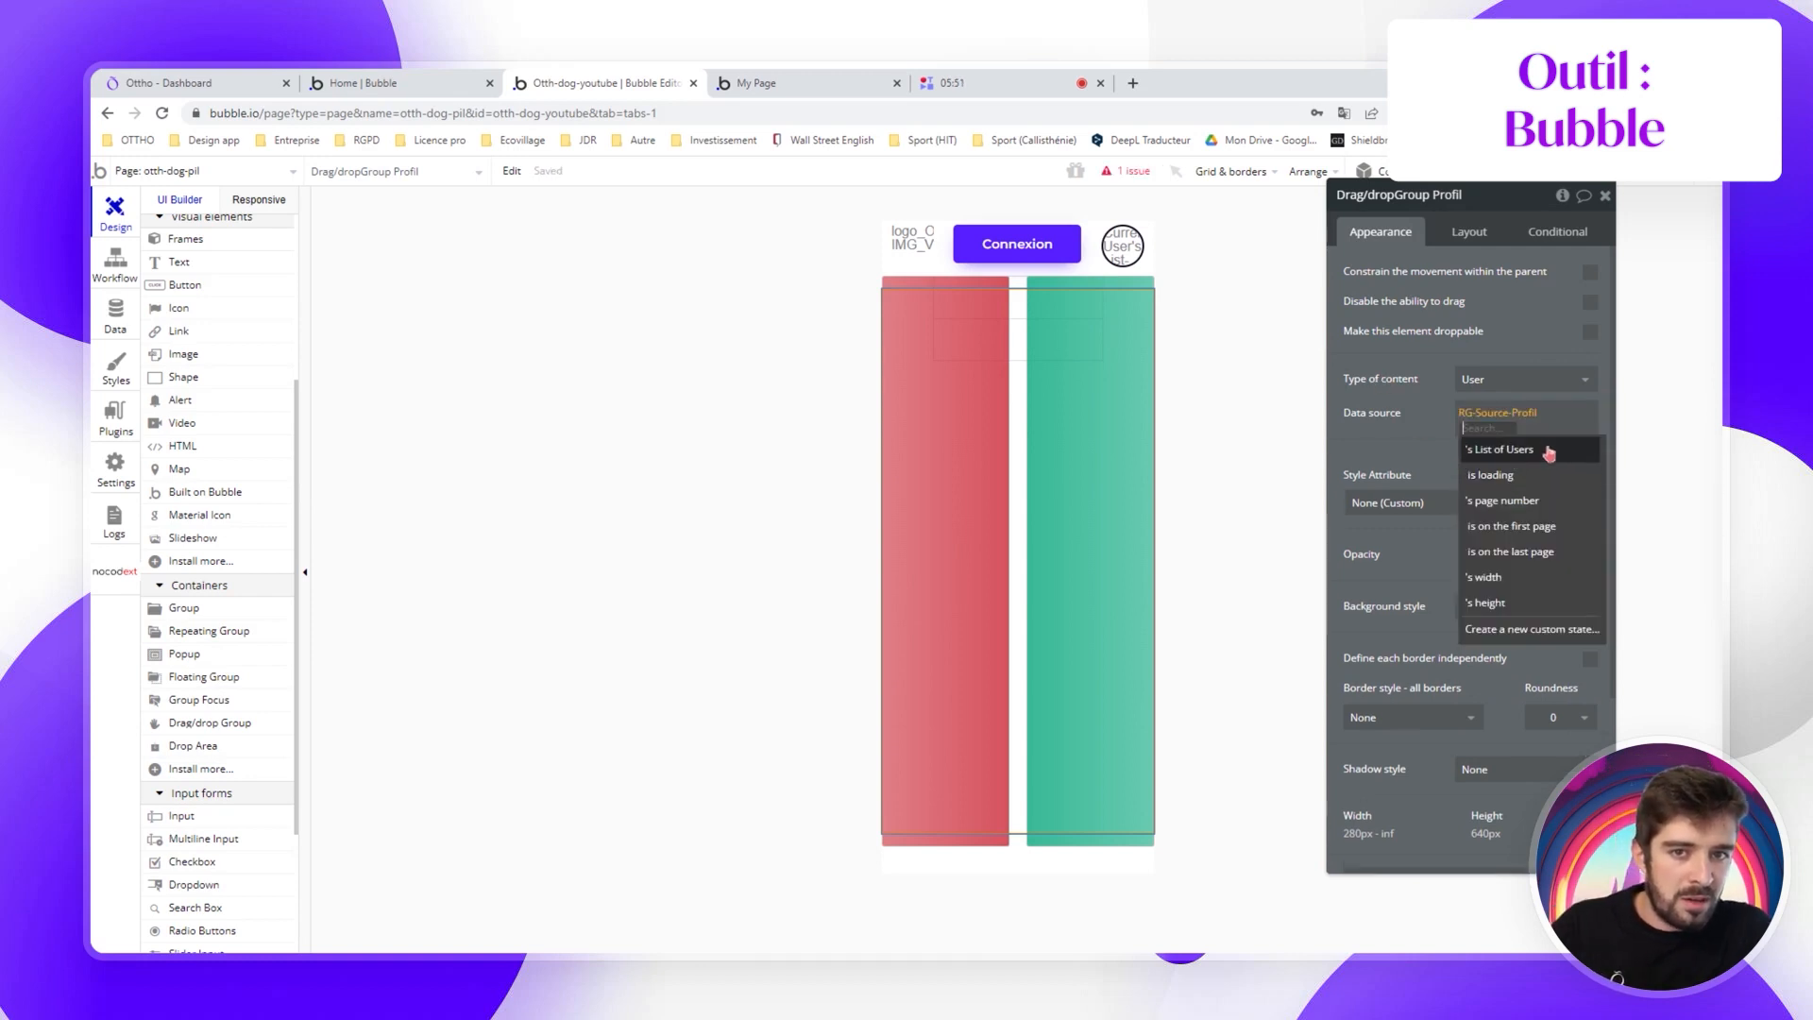
pyautogui.click(1543, 449)
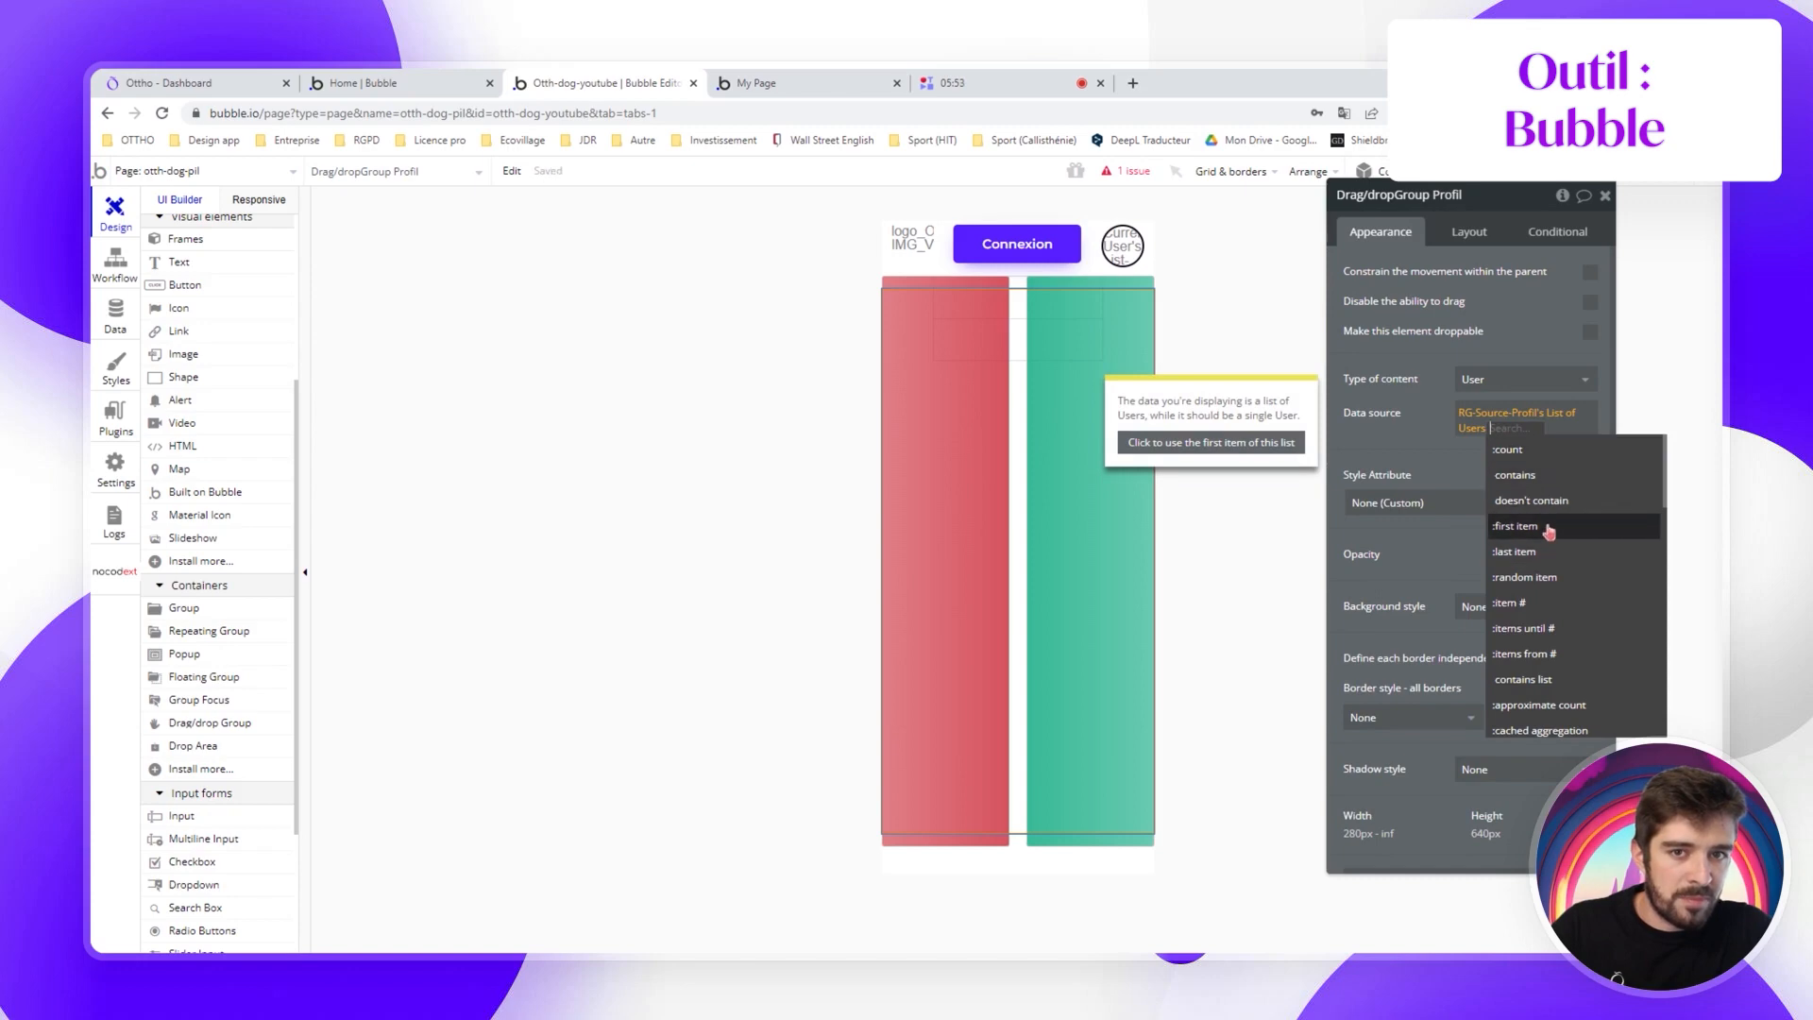
pyautogui.click(1549, 529)
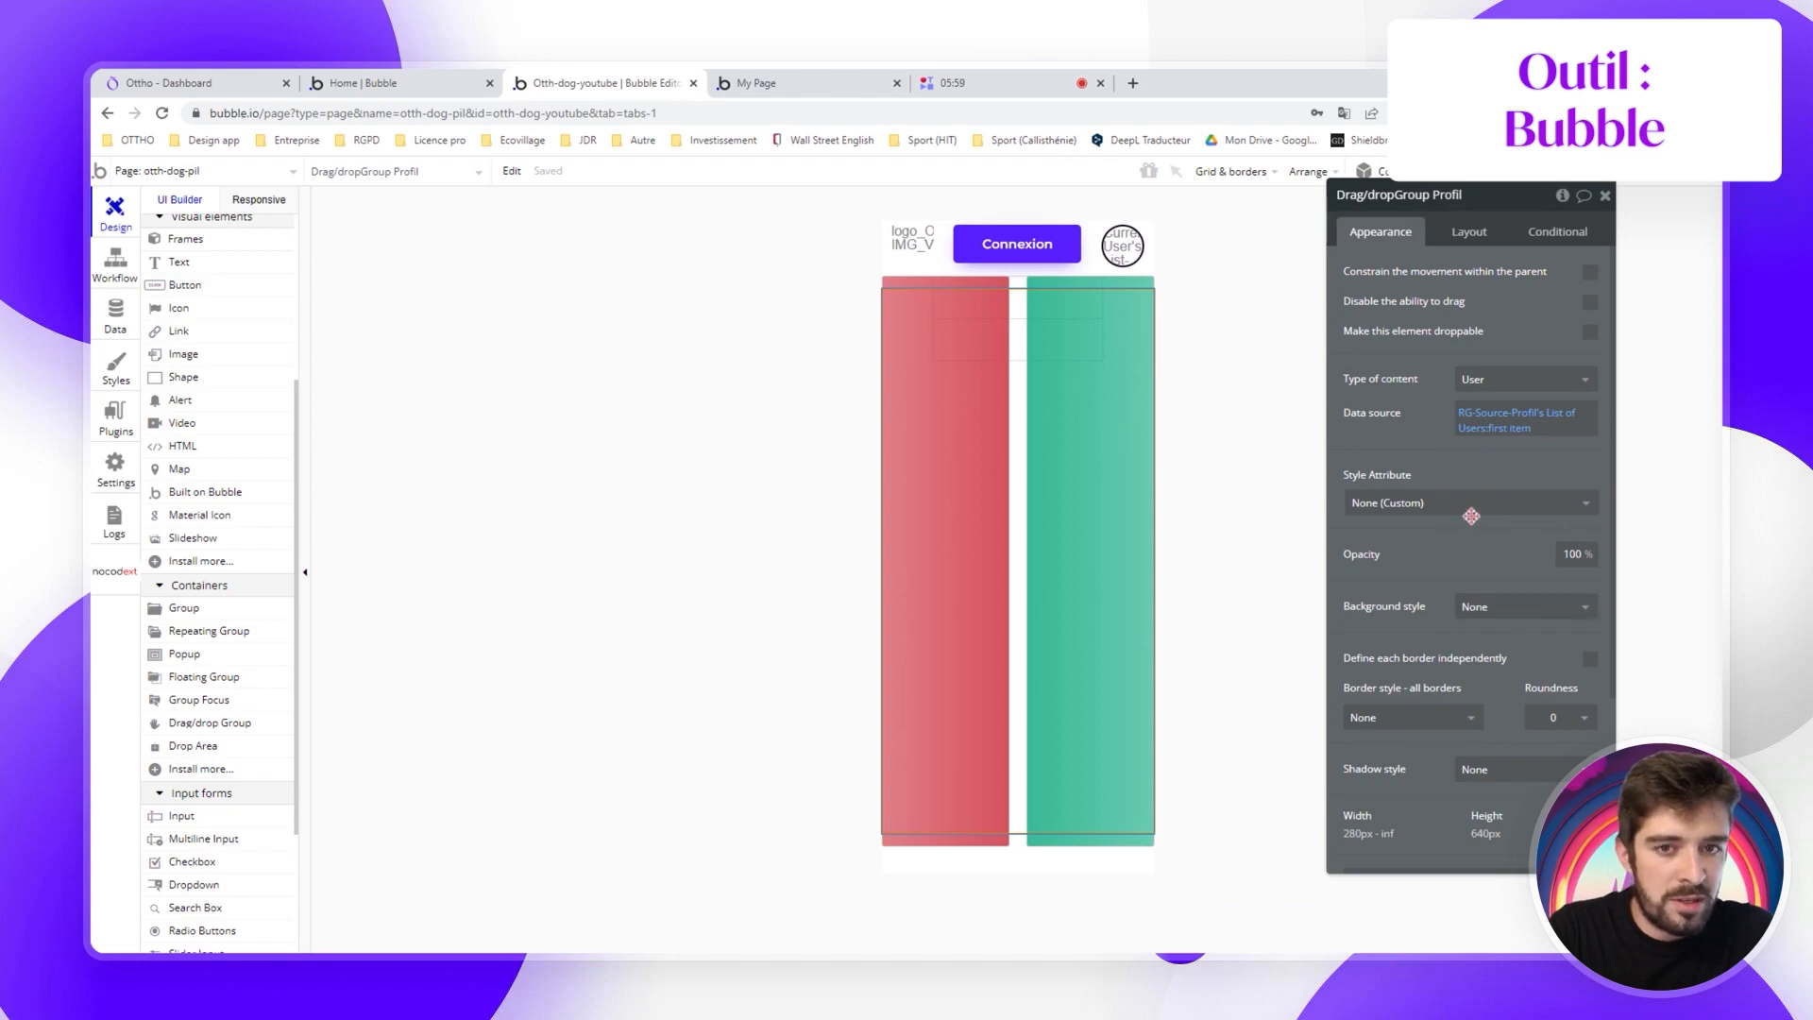
# Set Drag/dropGroup Profil's background style to Image
pyautogui.click(1499, 609)
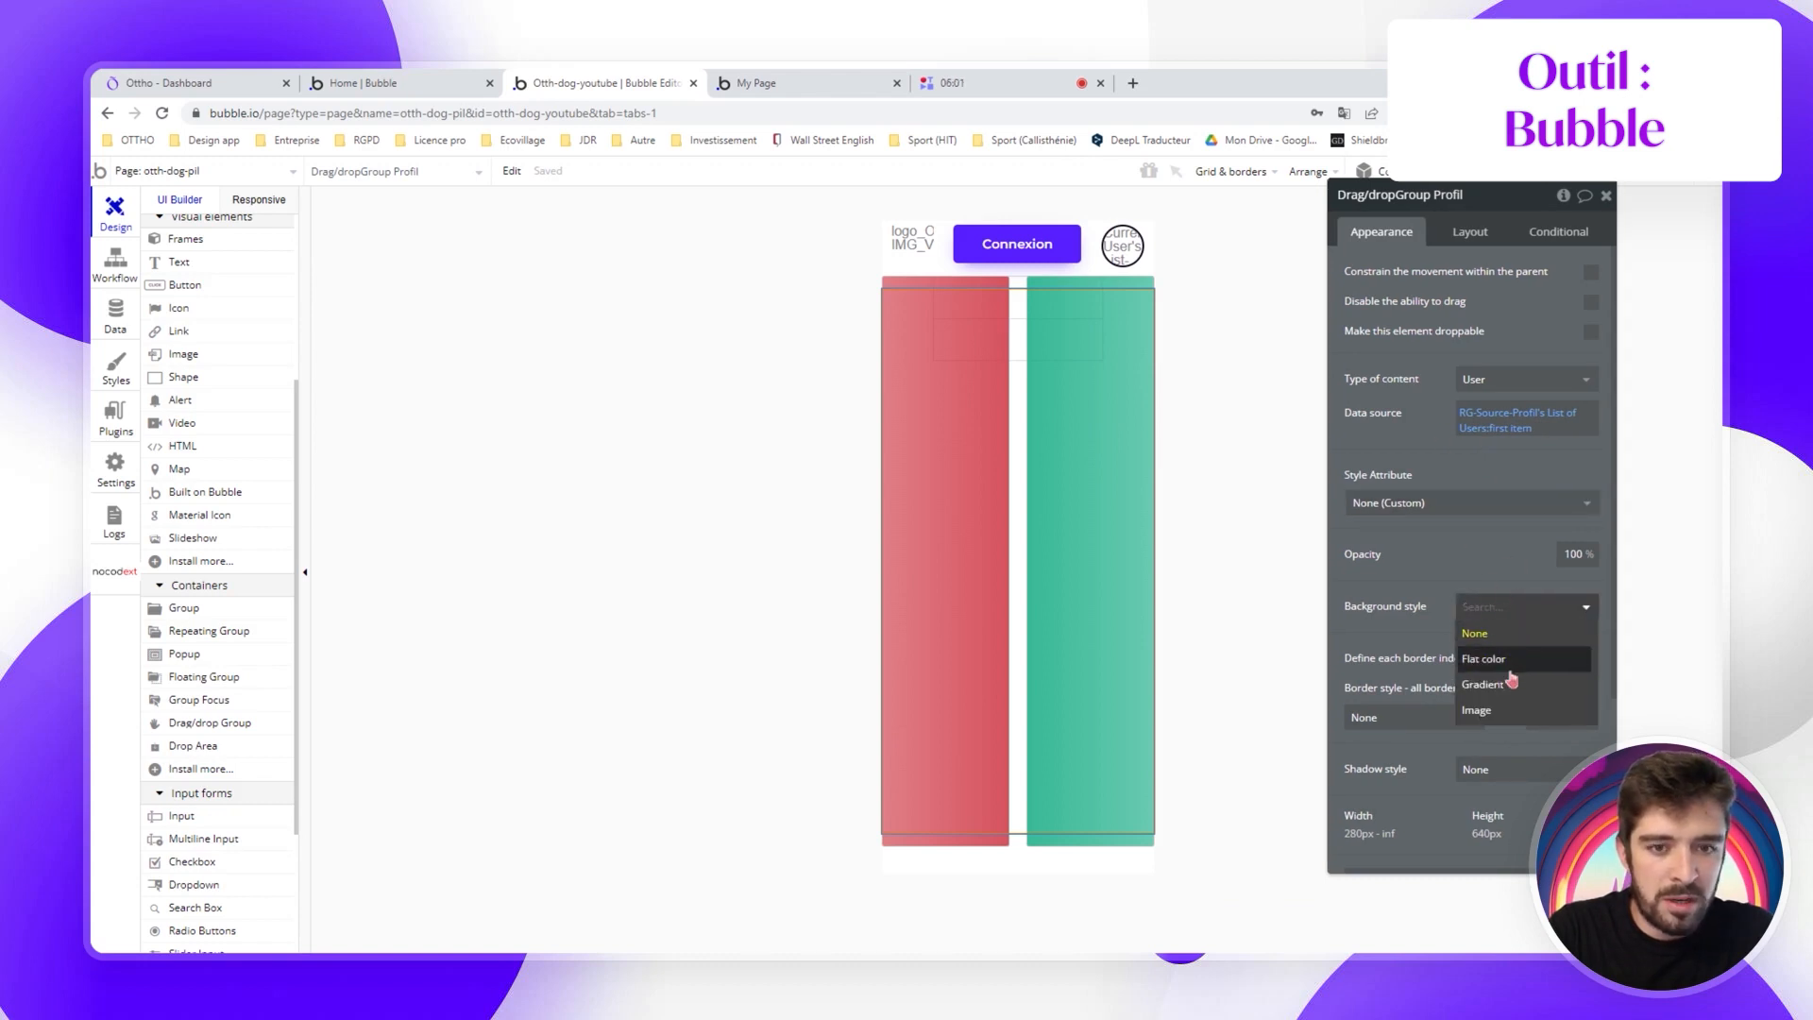
pyautogui.click(1505, 716)
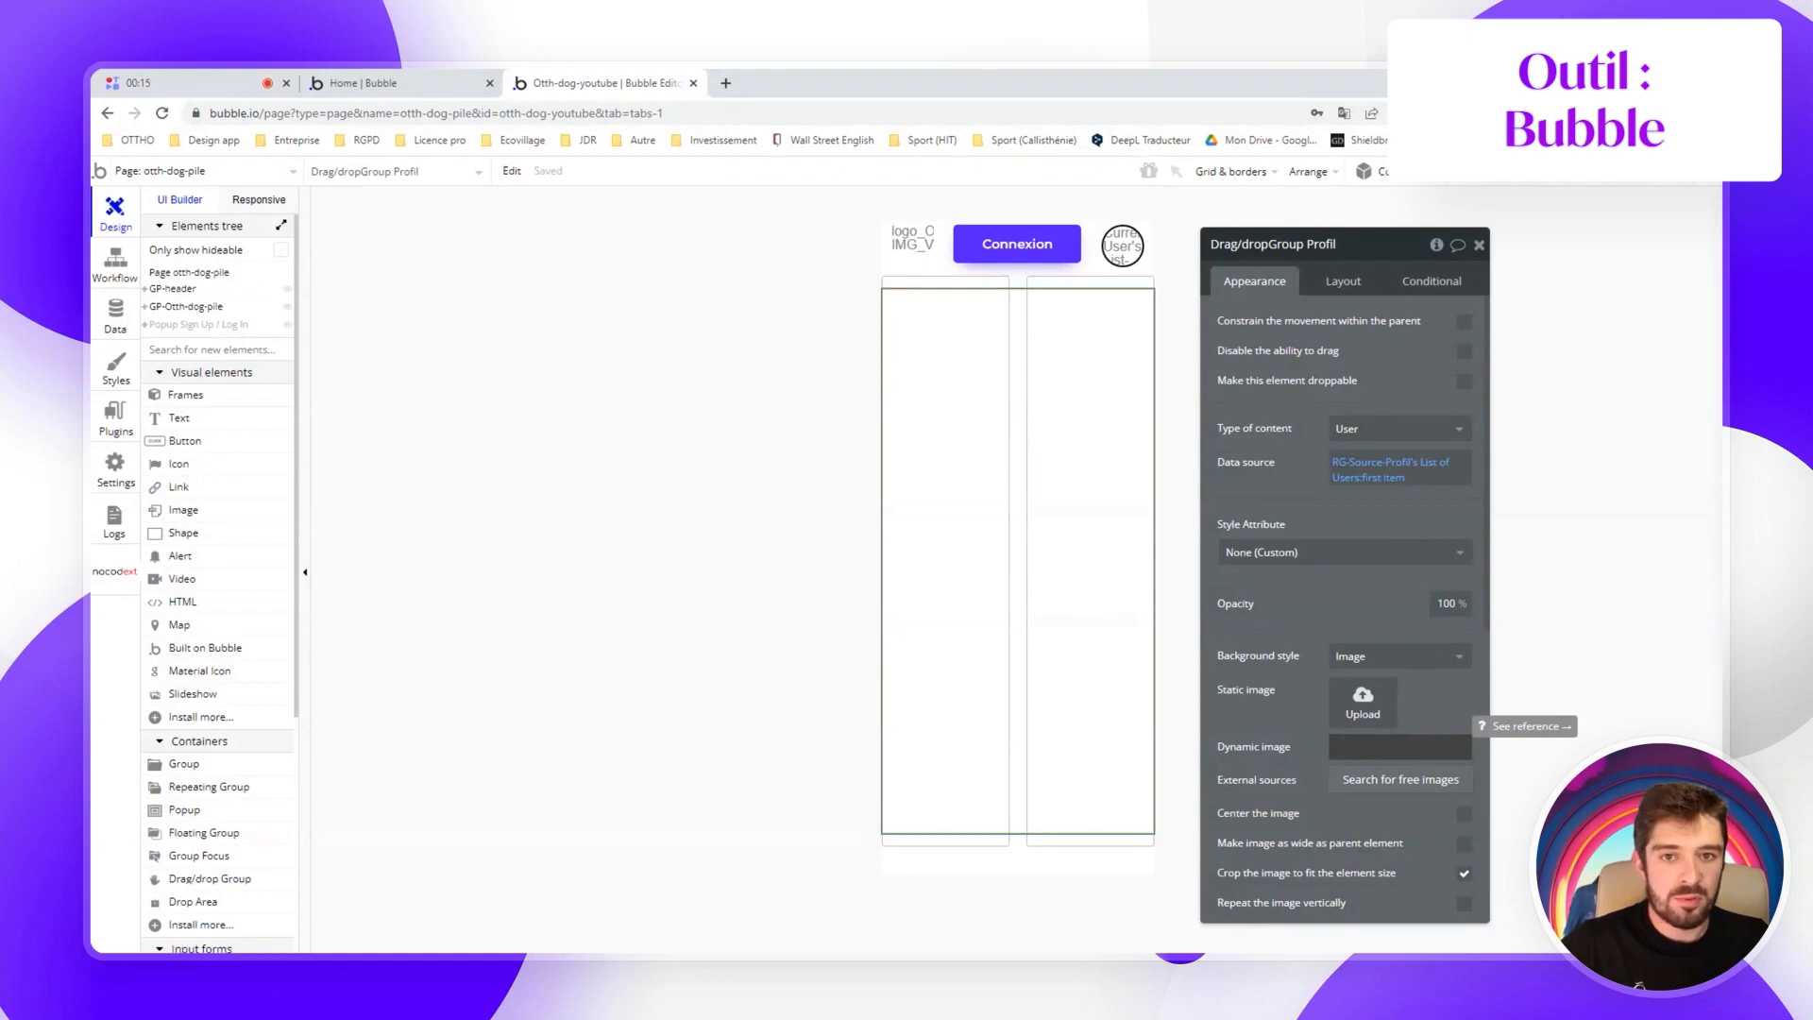
# Set the group's dynamic background image to RG-Source-Profil's List of Users:first item's List-photo:first item's IMG_Photo
pyautogui.click(1348, 746)
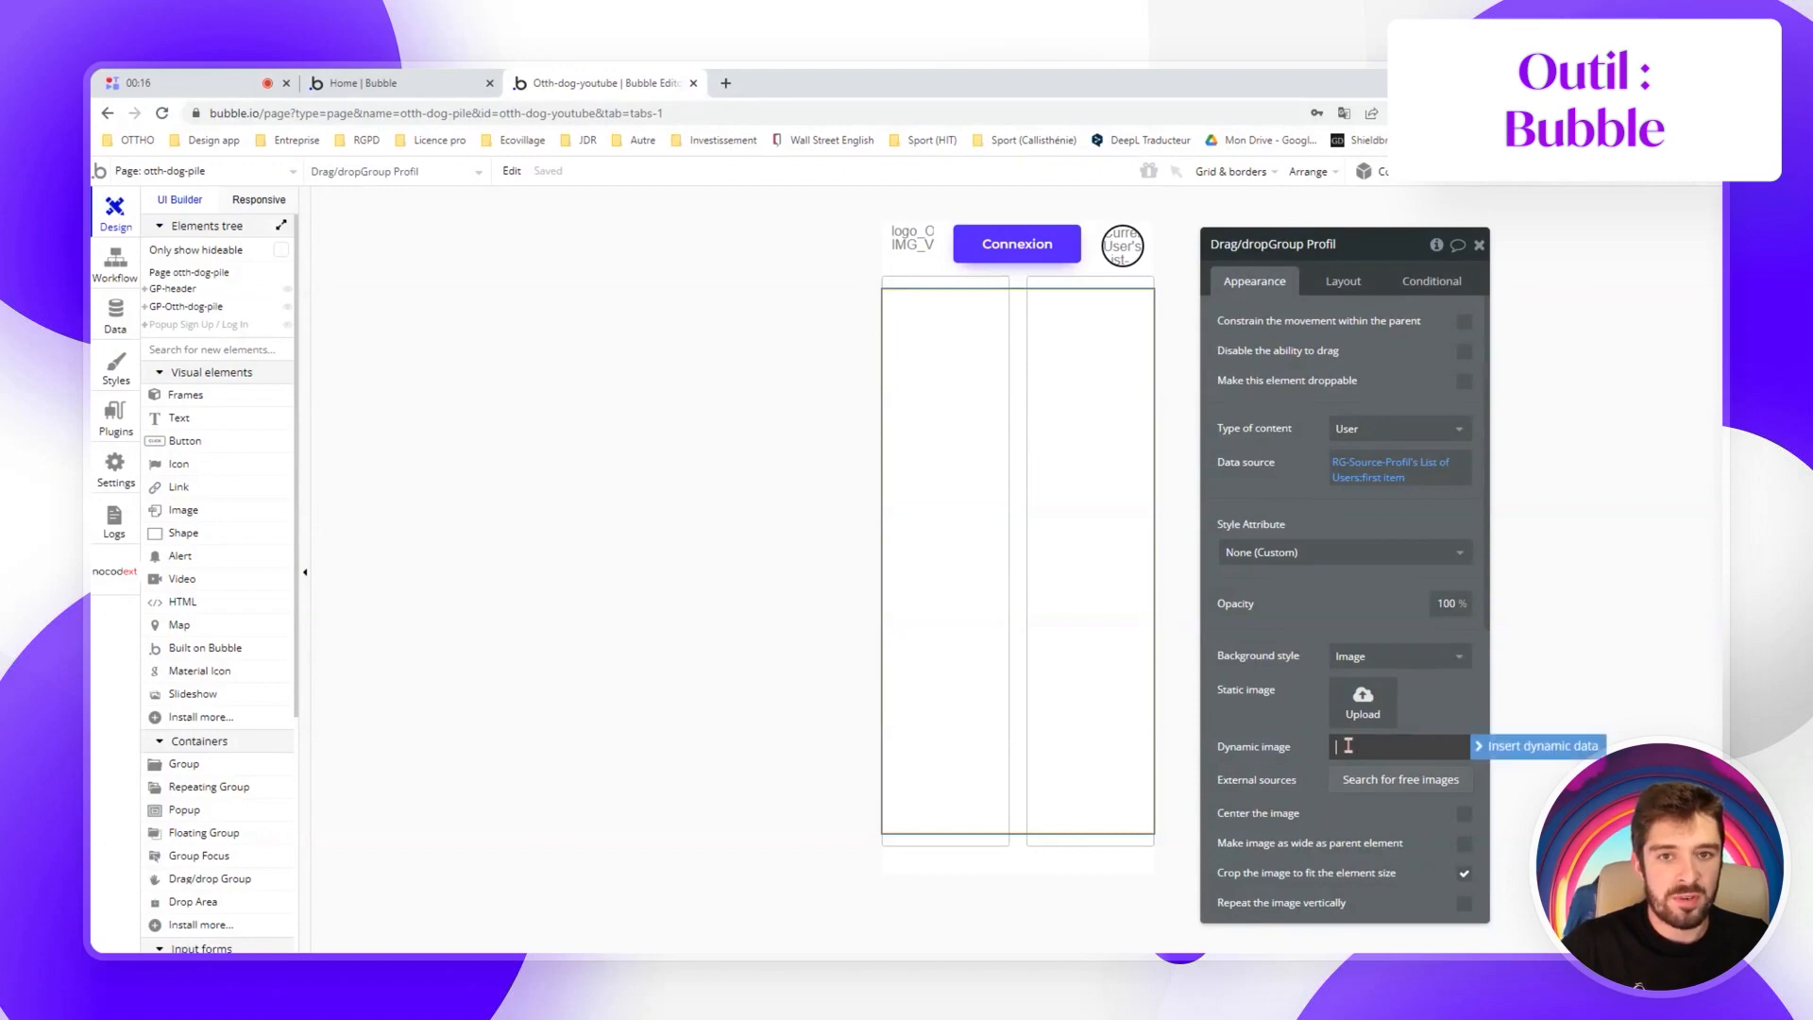
pyautogui.click(1501, 746)
pyautogui.write('rg')
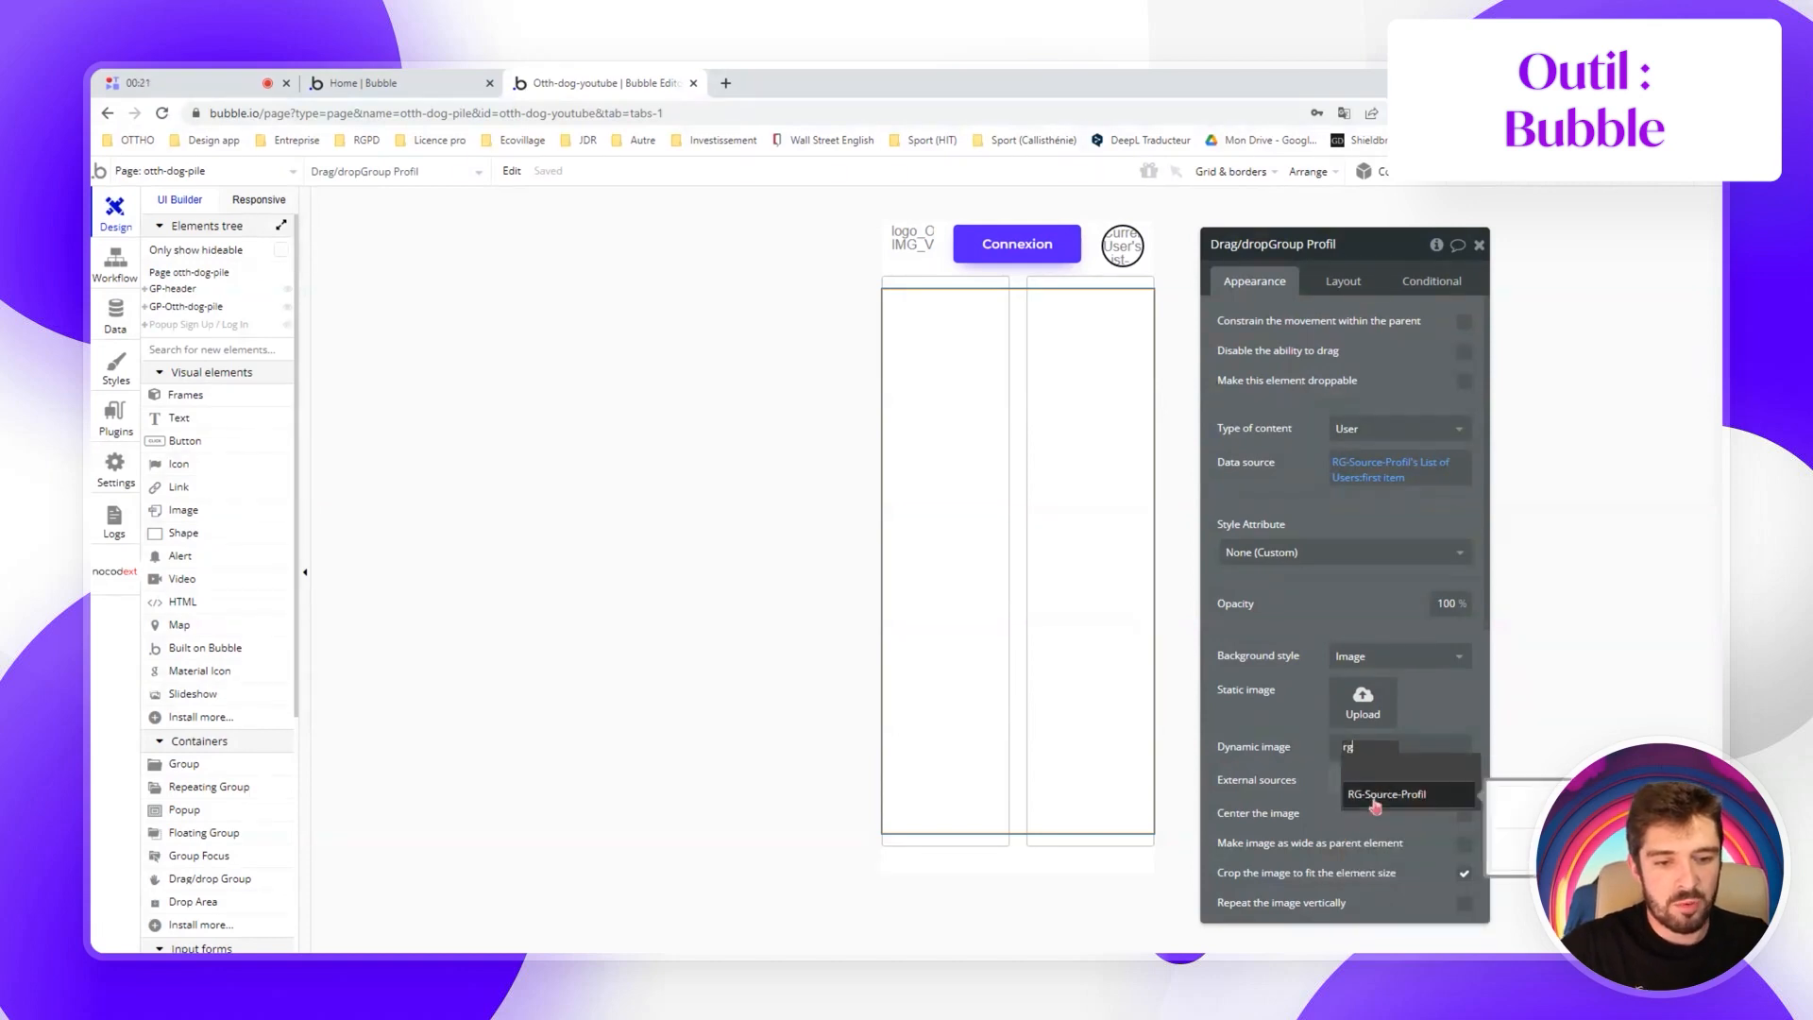
pyautogui.click(1375, 796)
pyautogui.click(1377, 783)
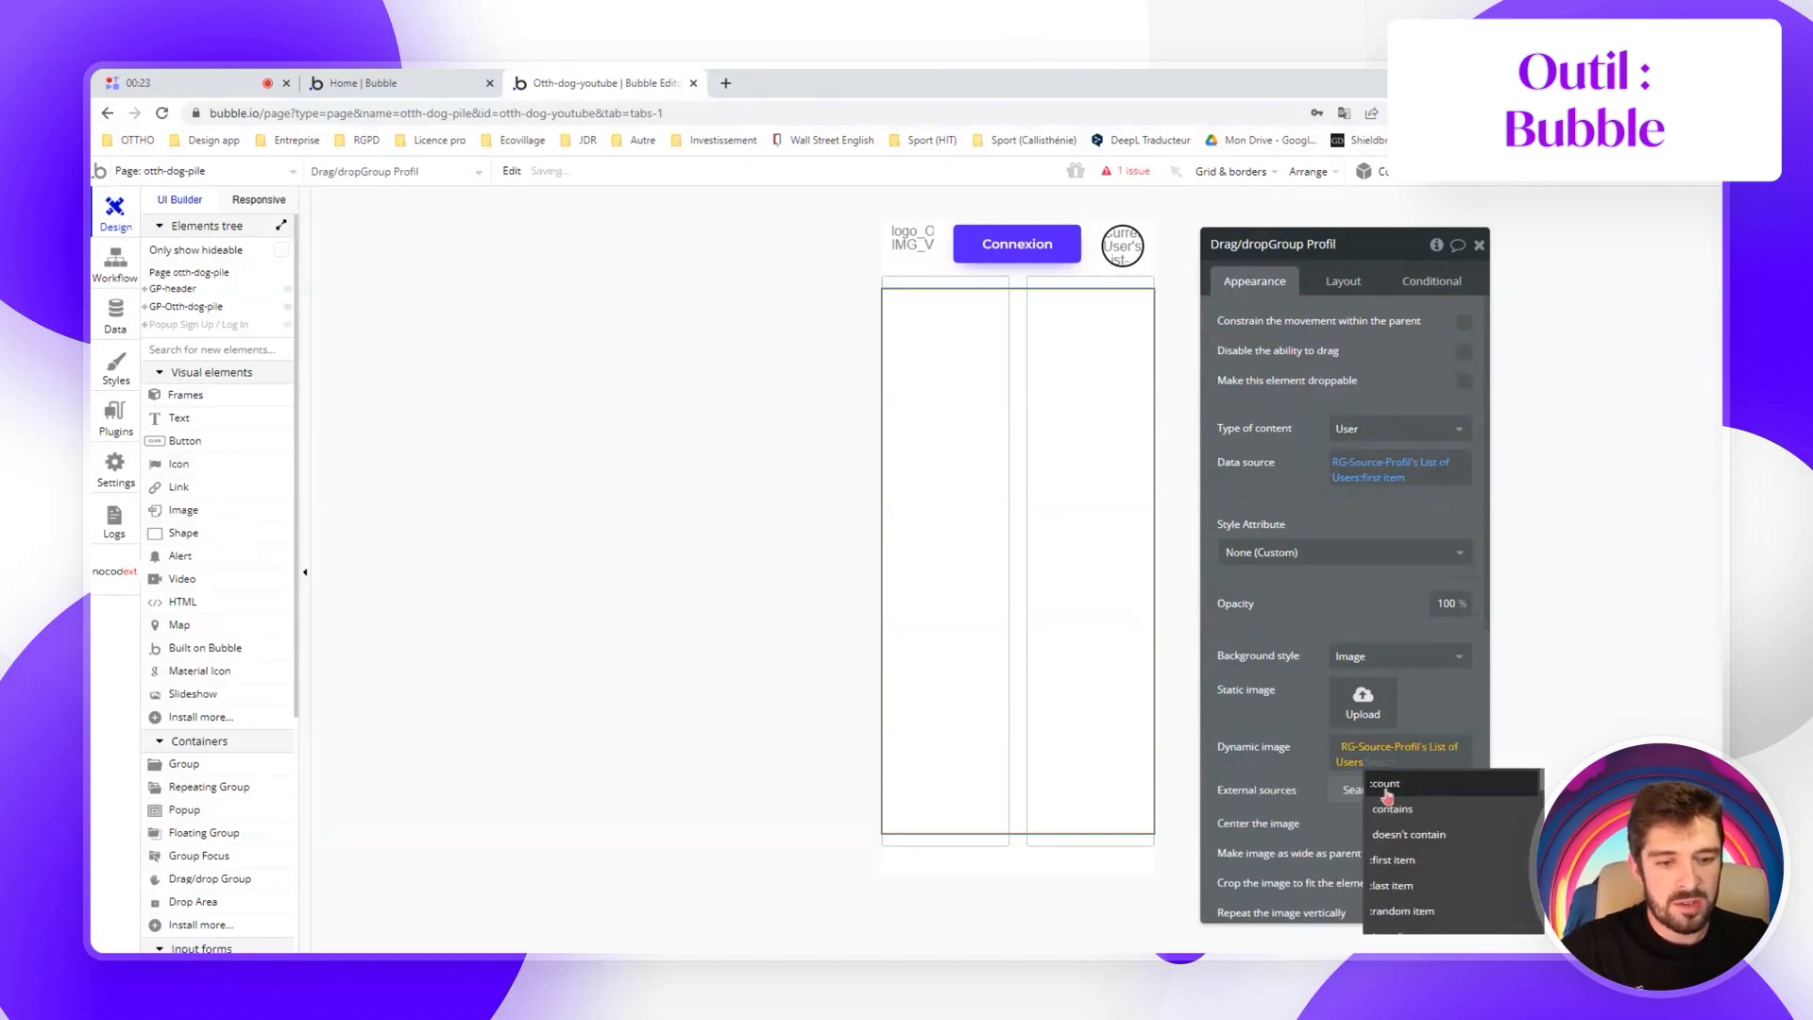
pyautogui.click(1424, 858)
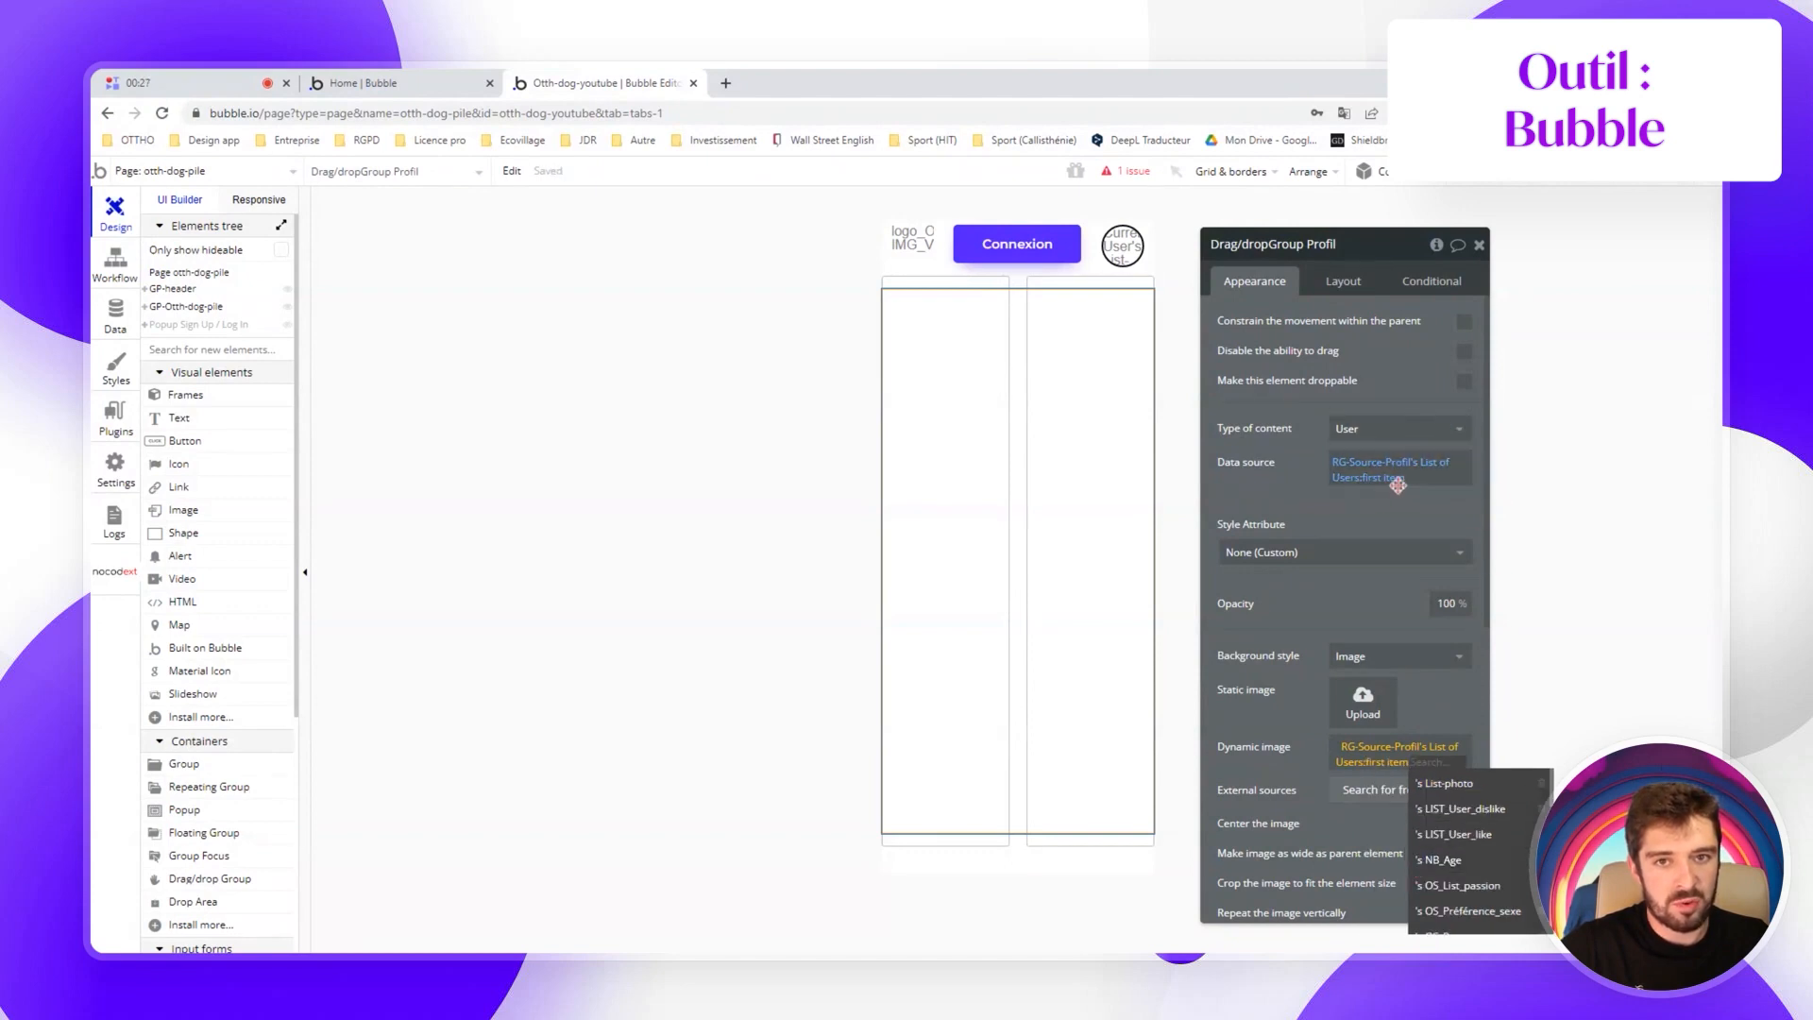
pyautogui.click(1444, 783)
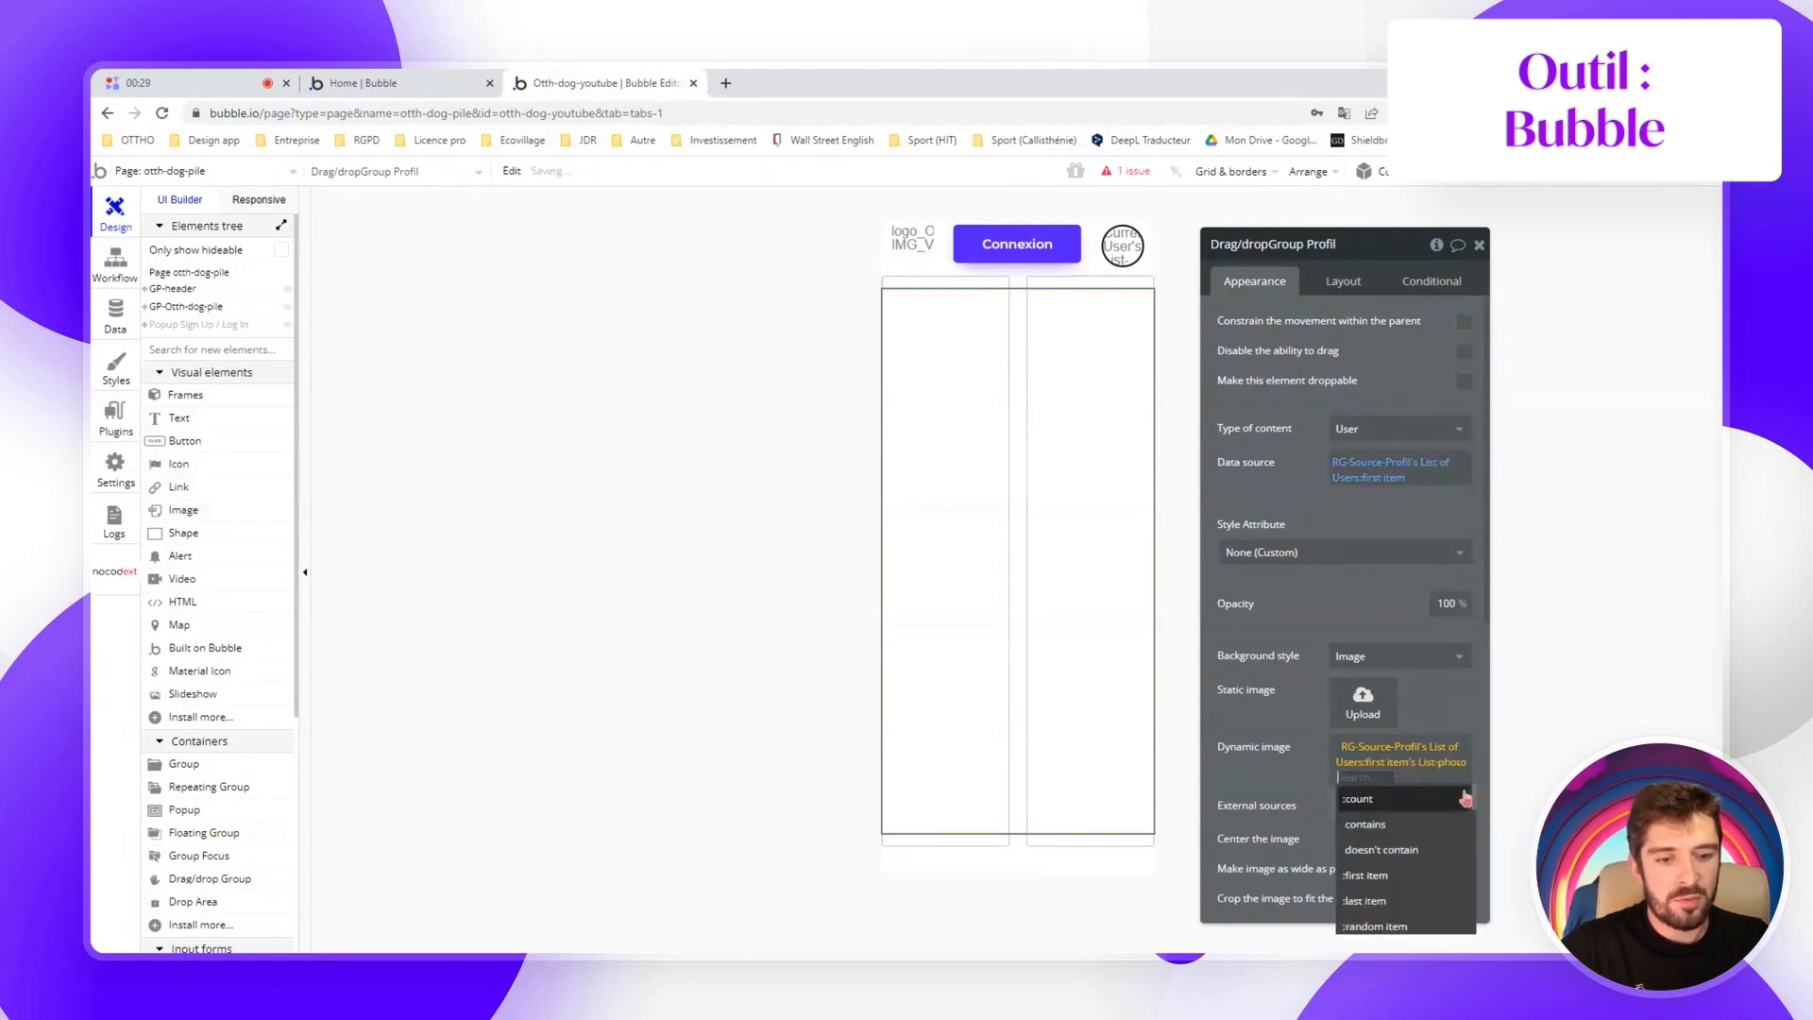
pyautogui.click(1395, 877)
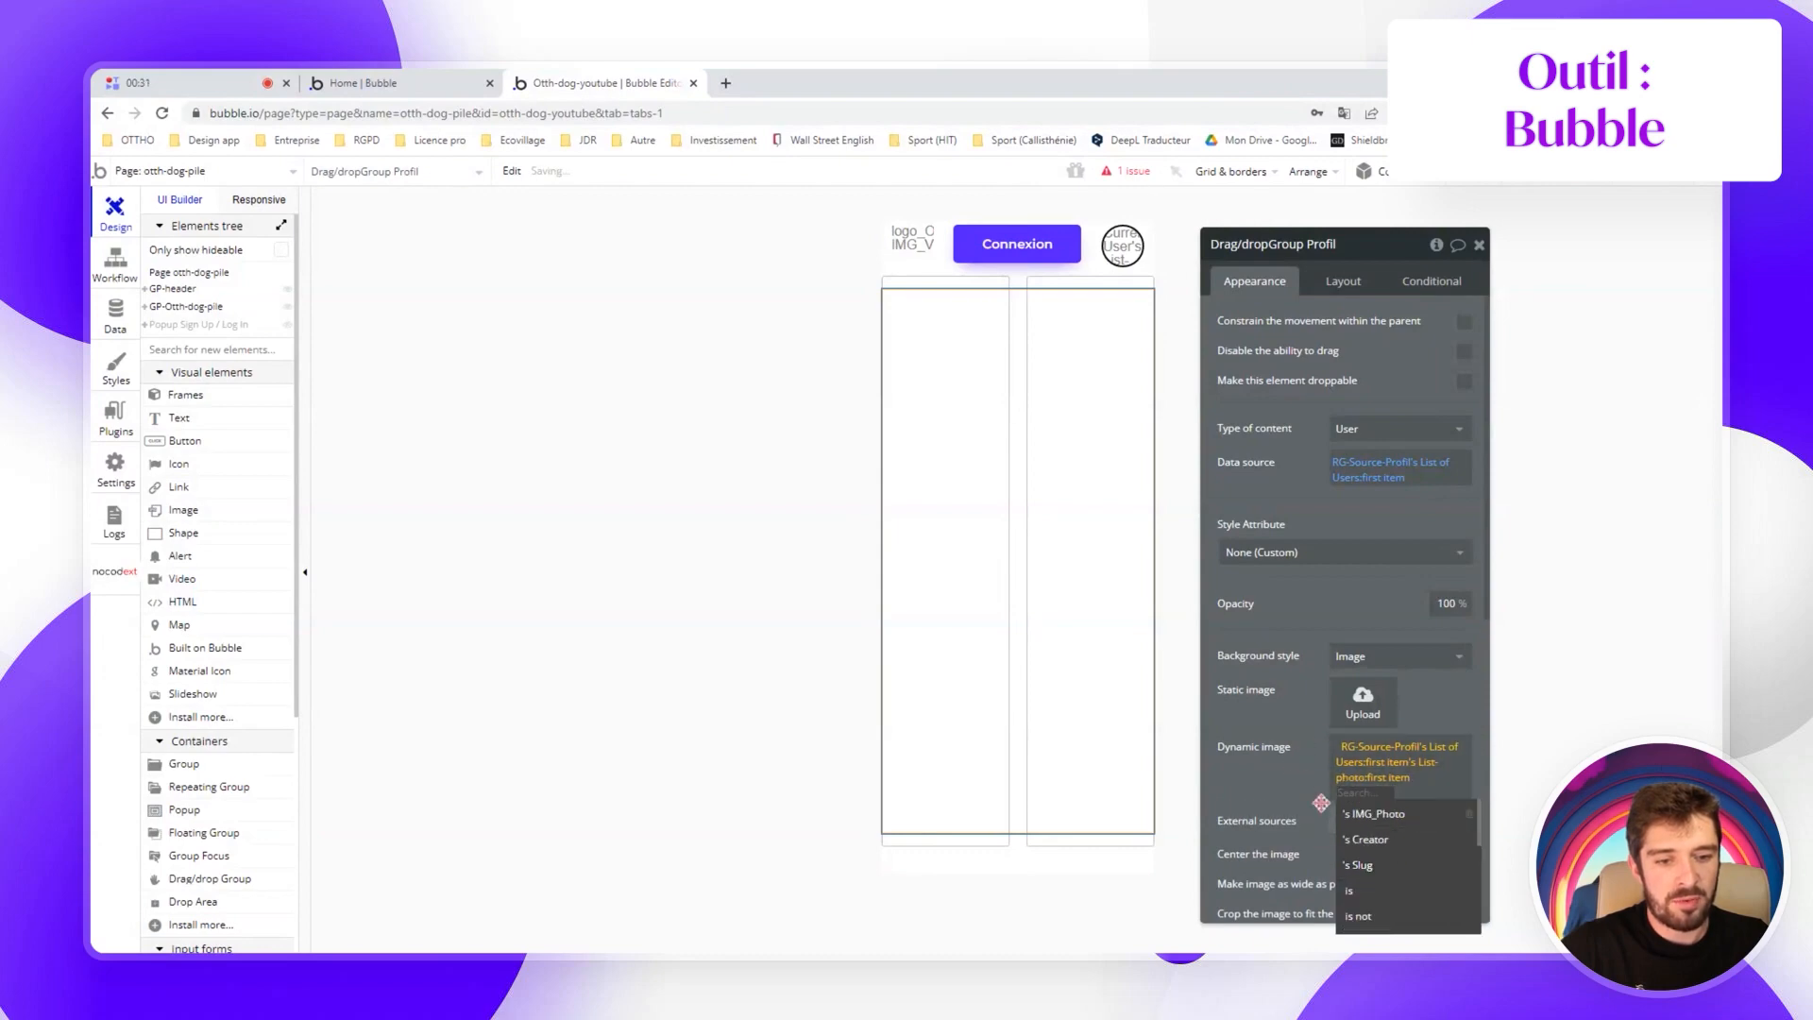
pyautogui.click(1364, 818)
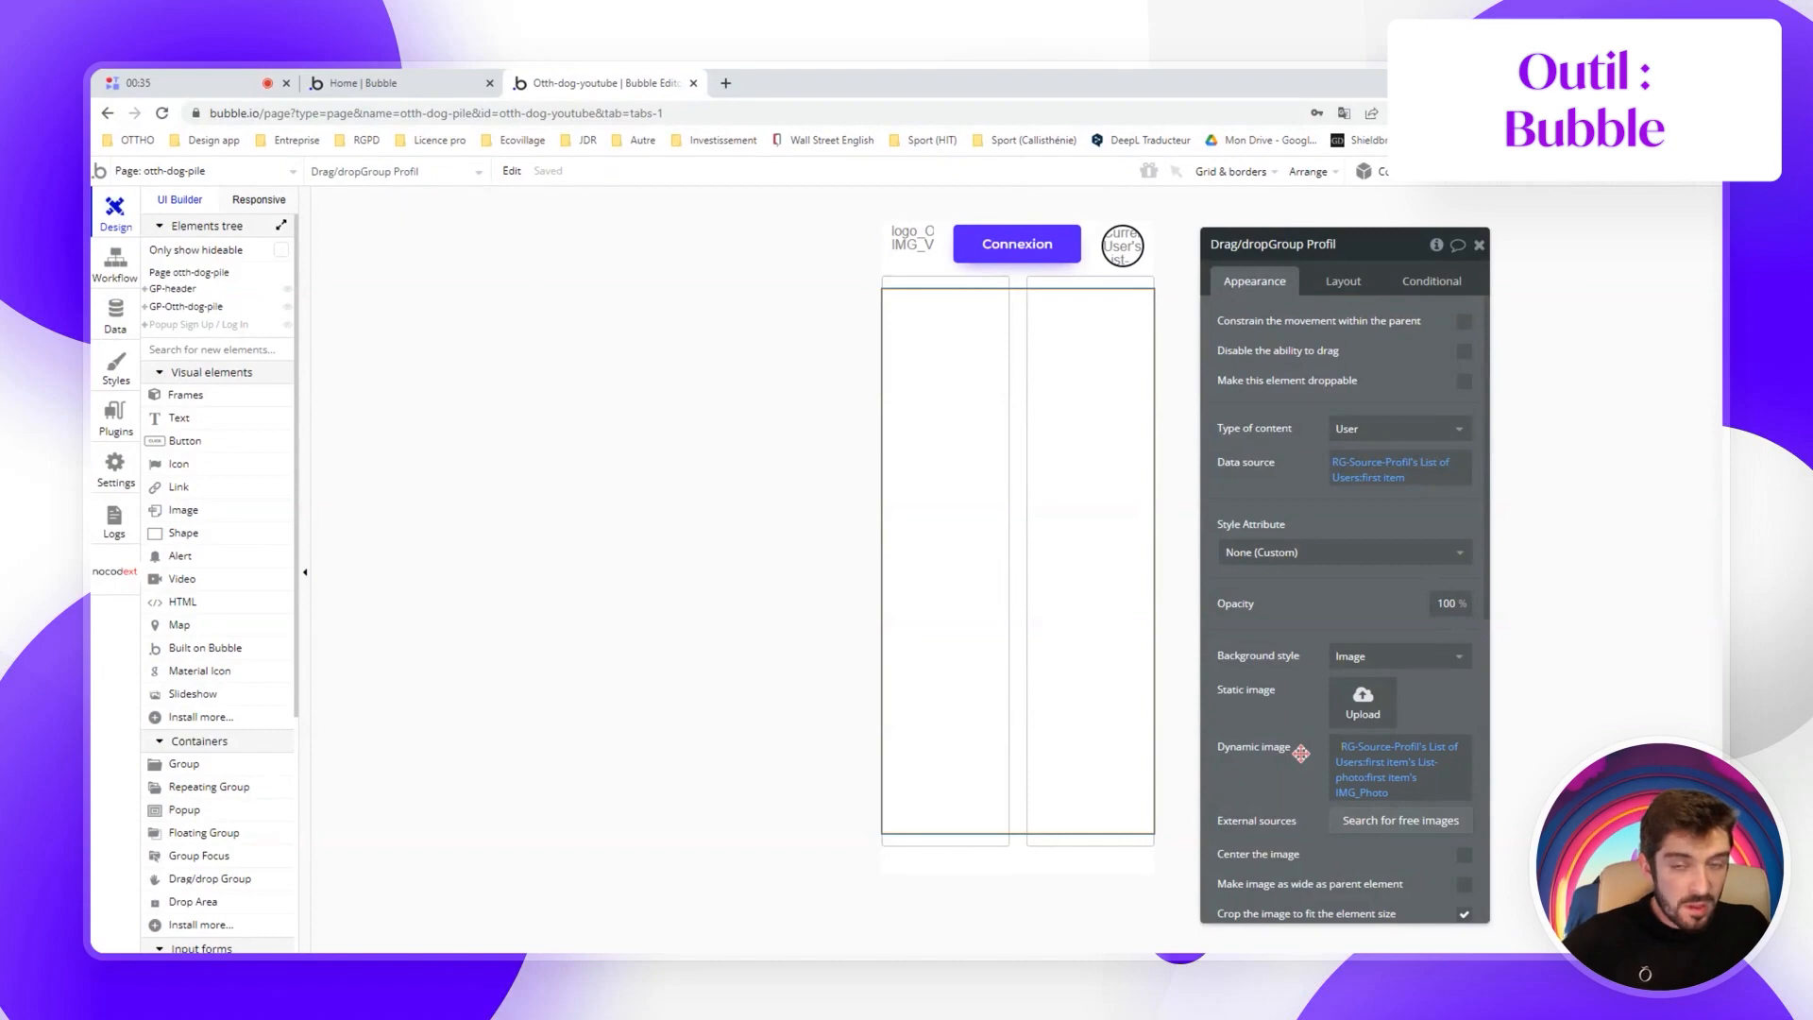
# Check the List-photo entries across all users in the app data and return to the page design
pyautogui.click(107, 324)
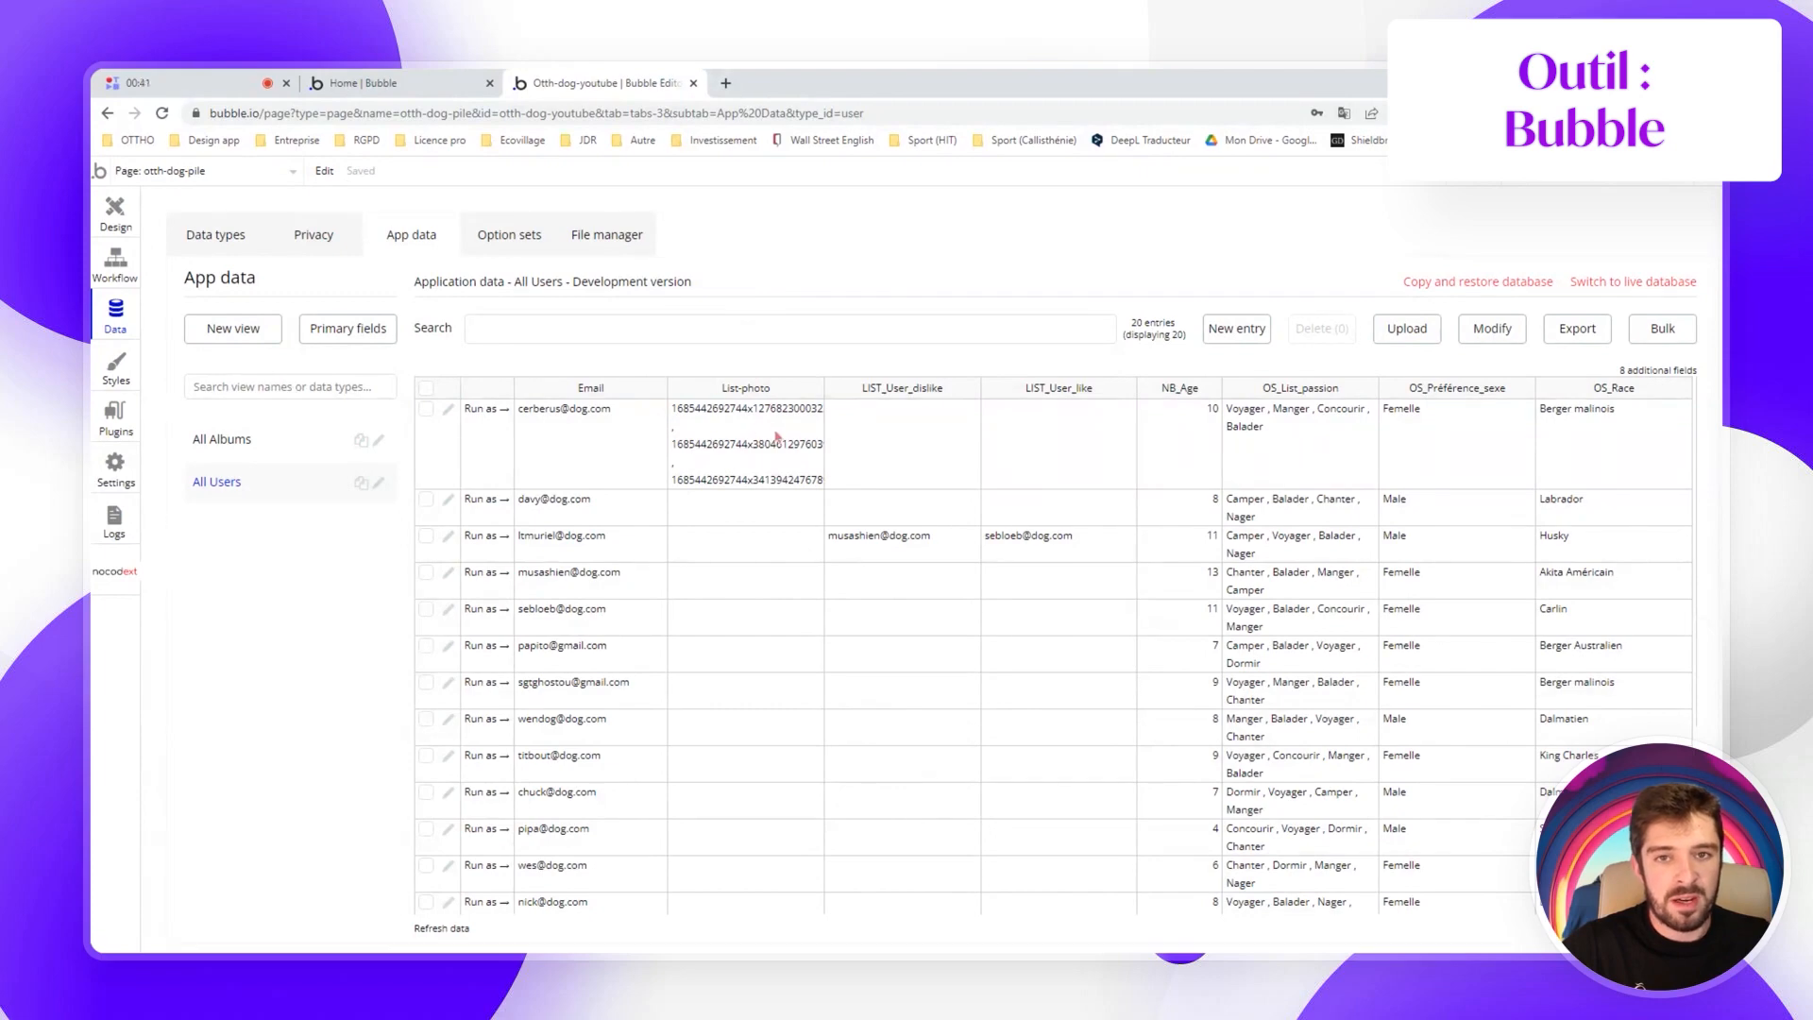
pyautogui.scroll(-3, 746, 515)
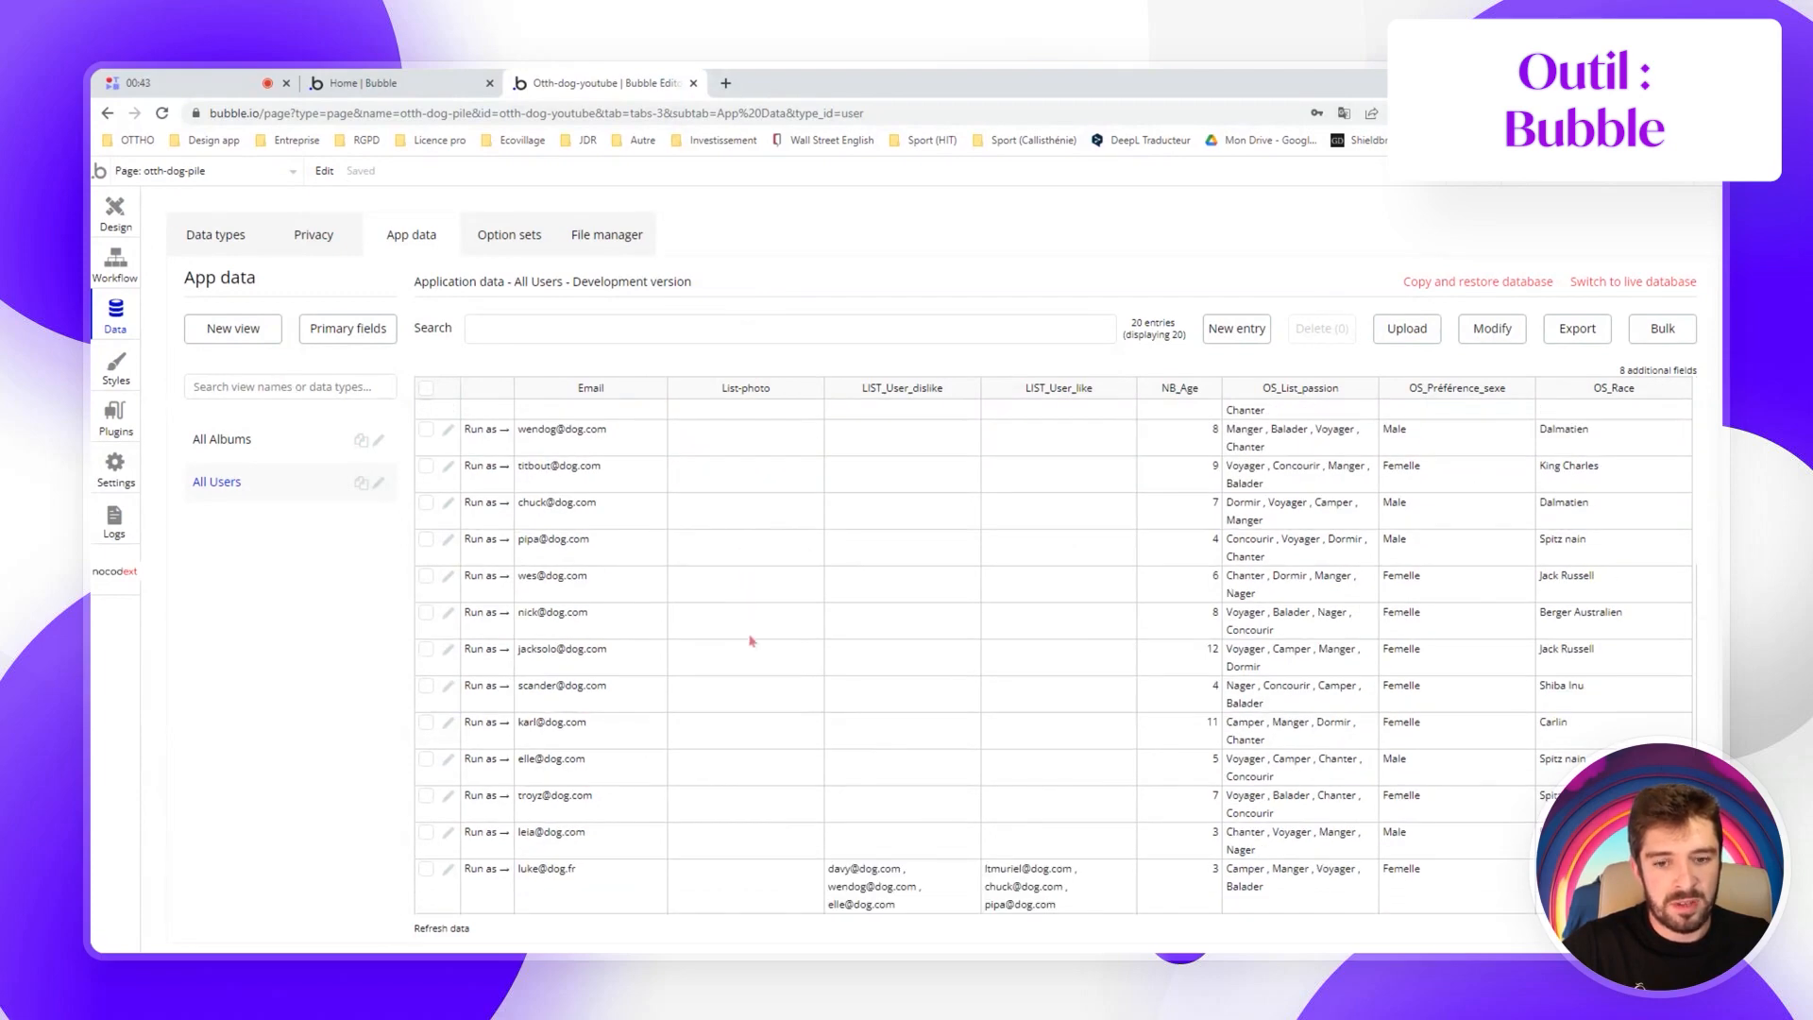
pyautogui.scroll(3, 751, 641)
pyautogui.click(109, 218)
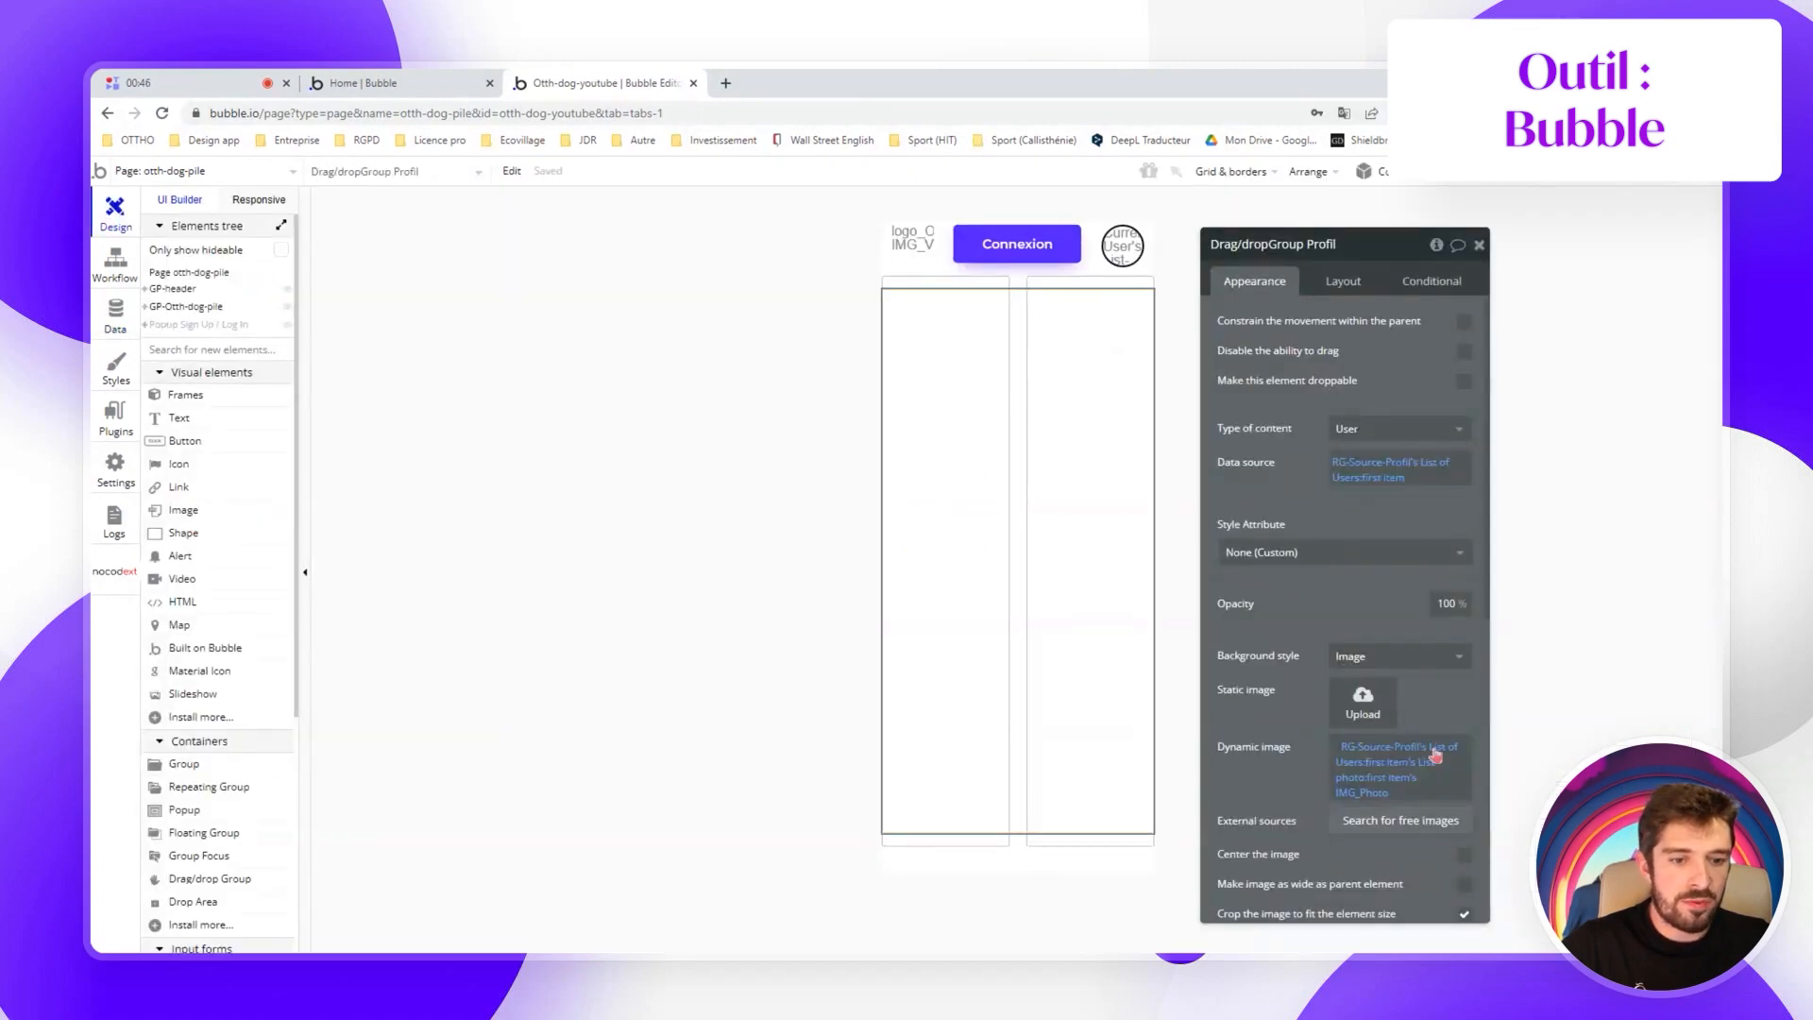
# Clear the whole dynamic image expression of Drag/dropGroup Profil
pyautogui.click(1361, 792)
pyautogui.press('BackSpace')
pyautogui.press('BackSpace')
pyautogui.press('BackSpace')
pyautogui.press('BackSpace')
pyautogui.press('BackSpace')
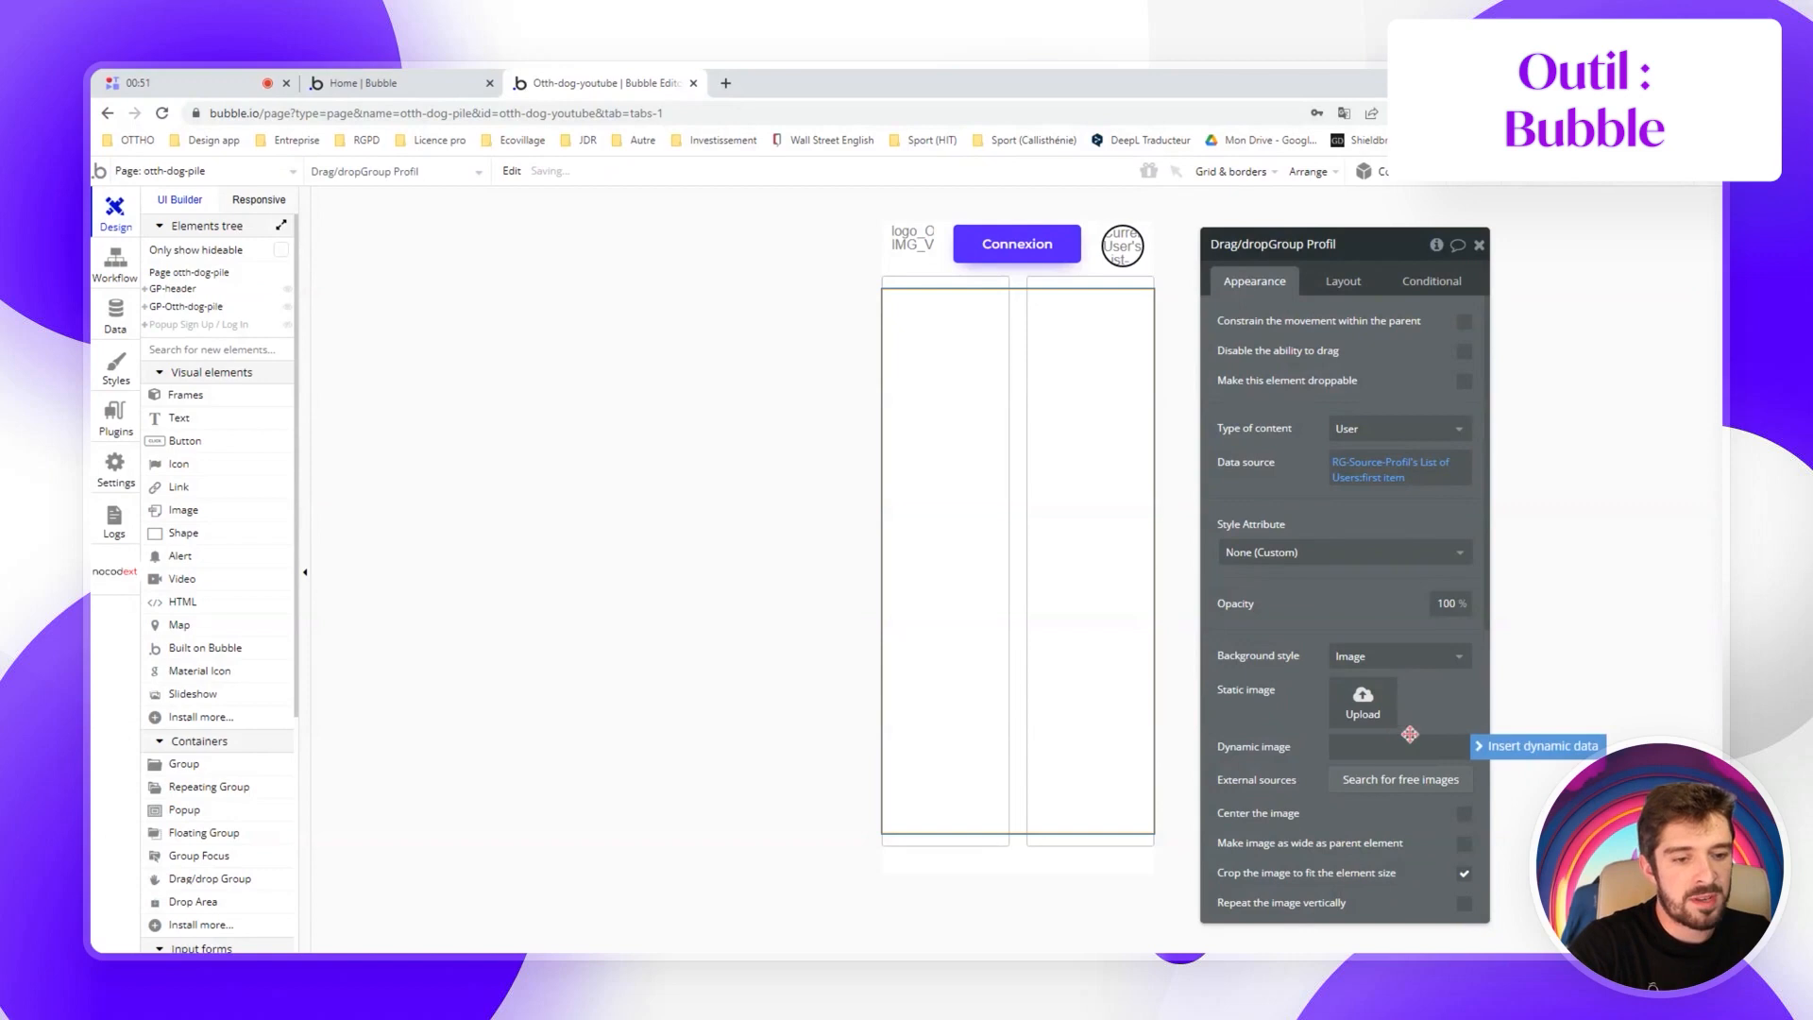
# Base the profile group's dynamic image on a search for the Album type
pyautogui.click(1492, 749)
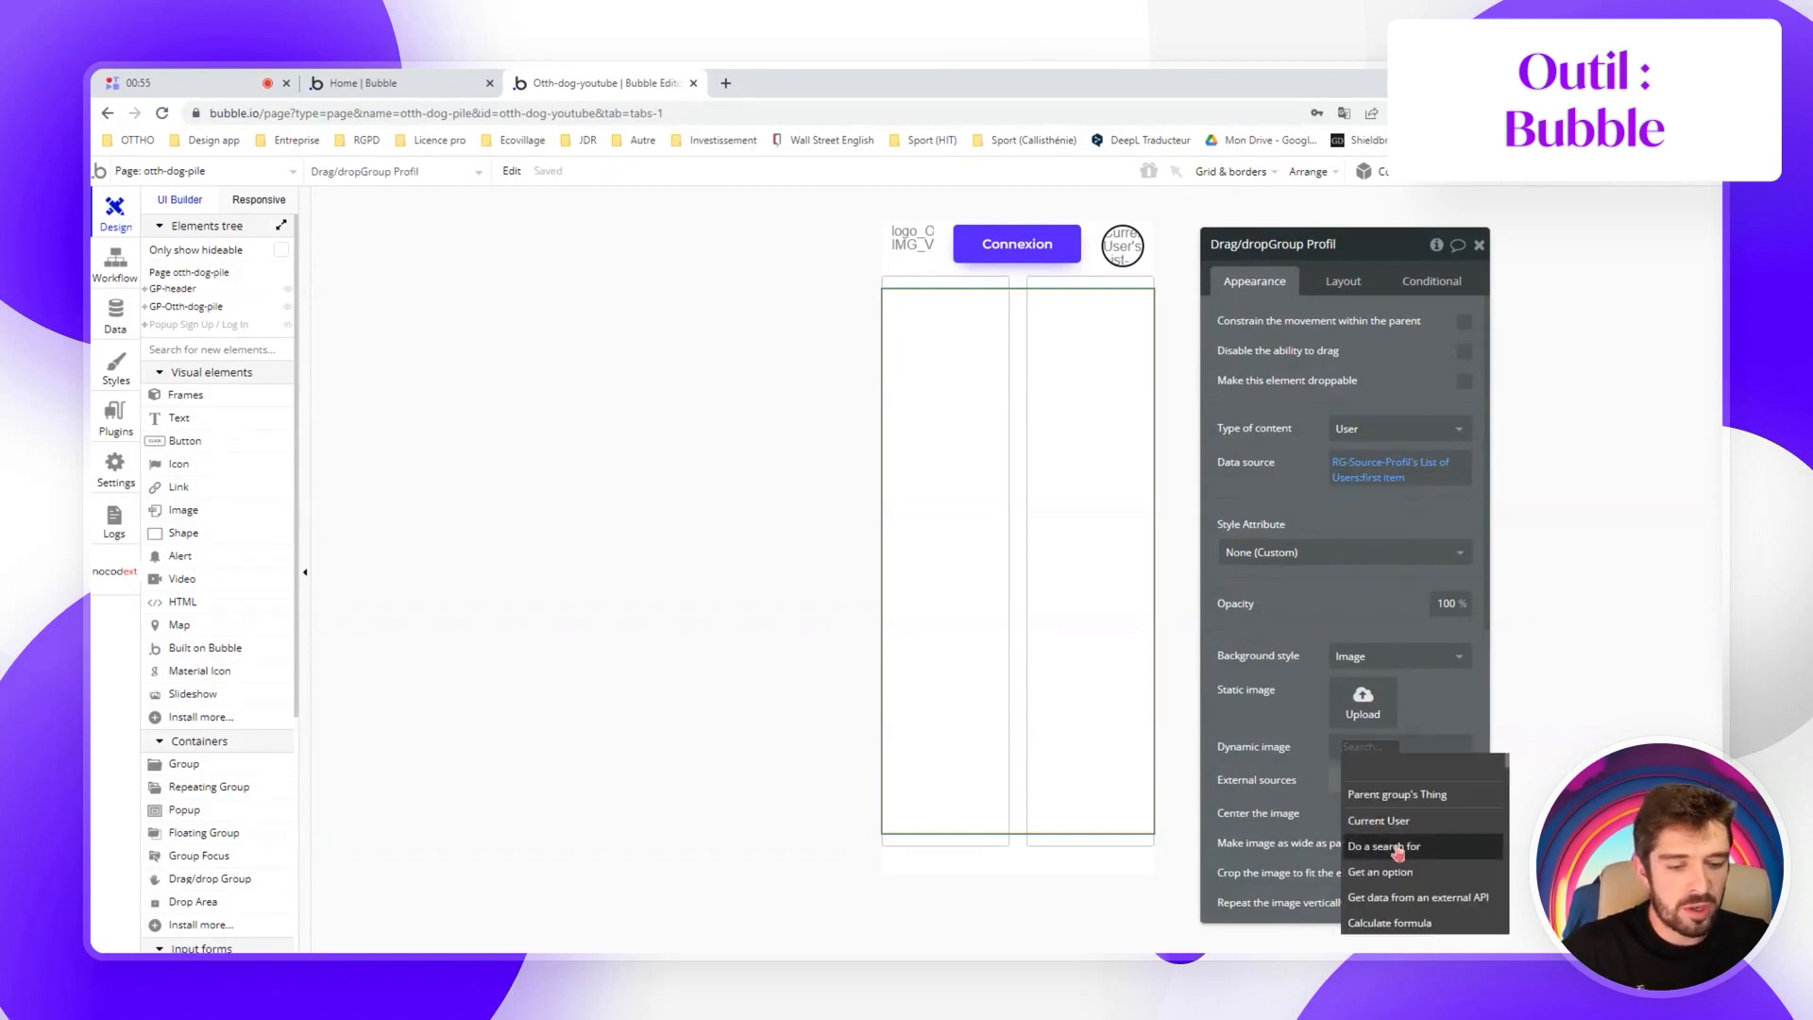
pyautogui.click(1397, 847)
pyautogui.click(1076, 285)
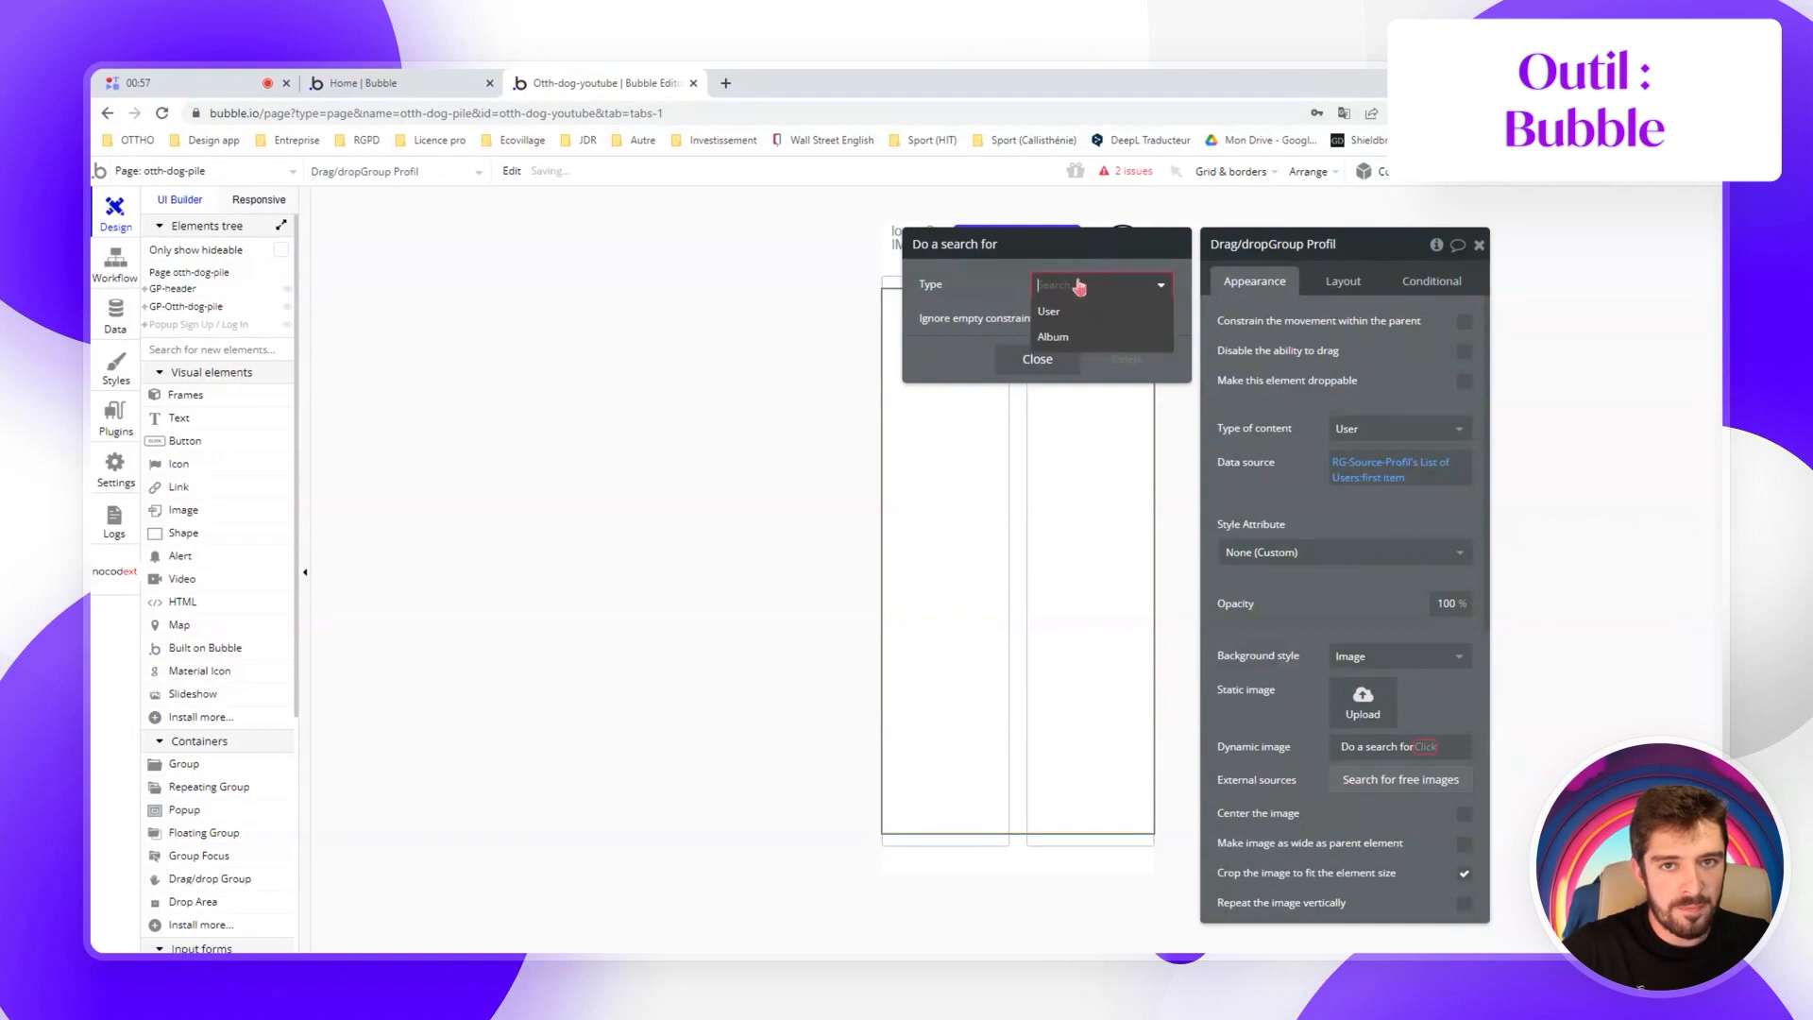
pyautogui.click(1070, 336)
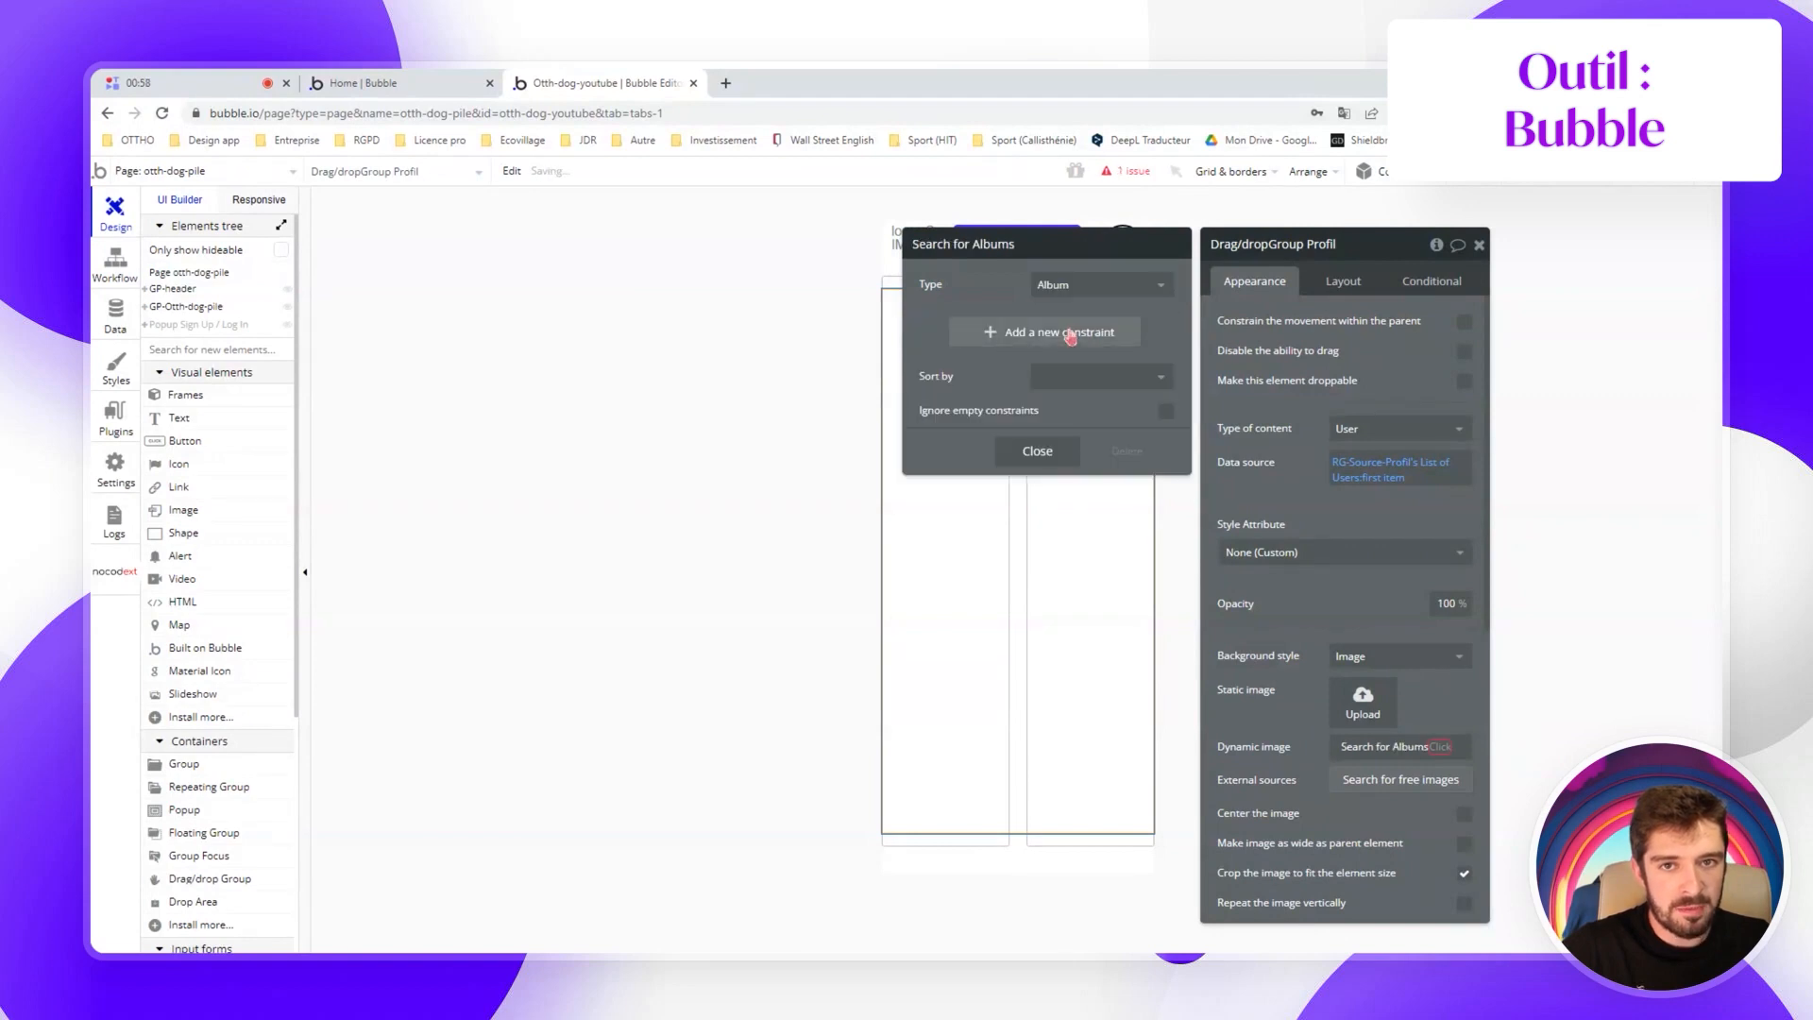
# Constrain the Albums search to entries whose Created By equals RG-Source-Profil's List of Users:first item
pyautogui.click(987, 338)
pyautogui.click(938, 330)
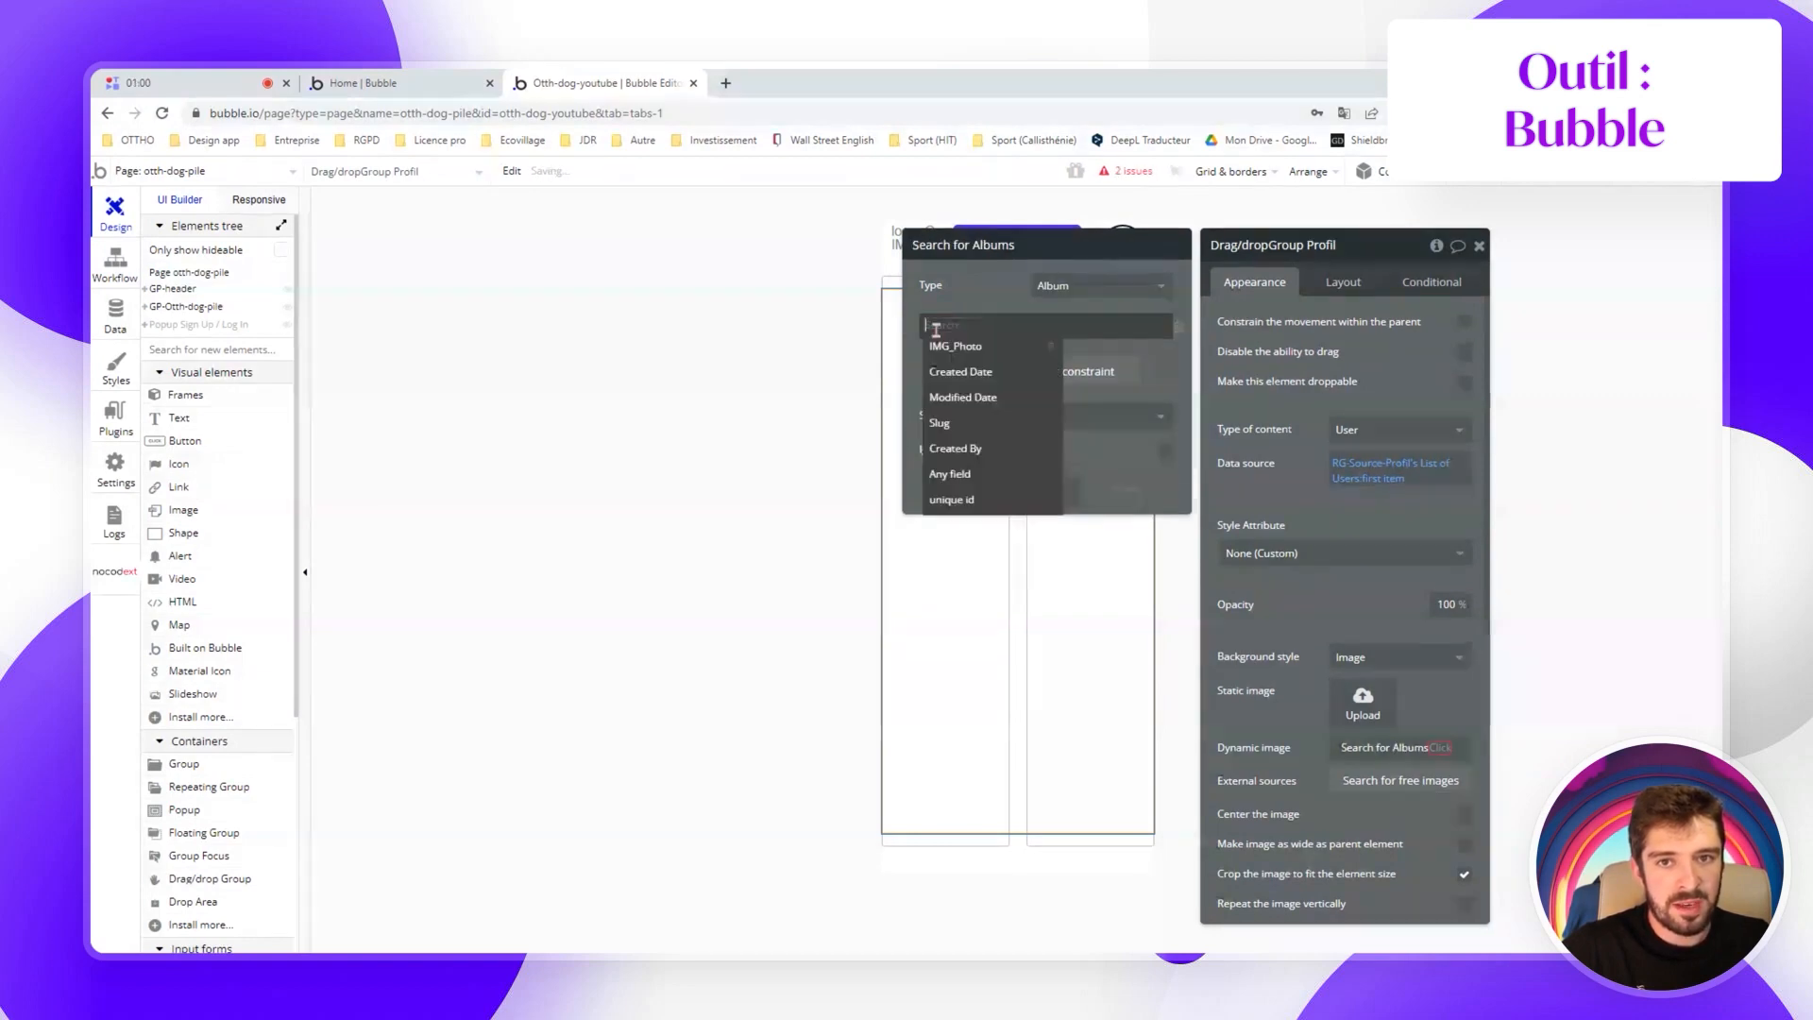
pyautogui.click(957, 448)
pyautogui.click(1001, 326)
pyautogui.click(1009, 353)
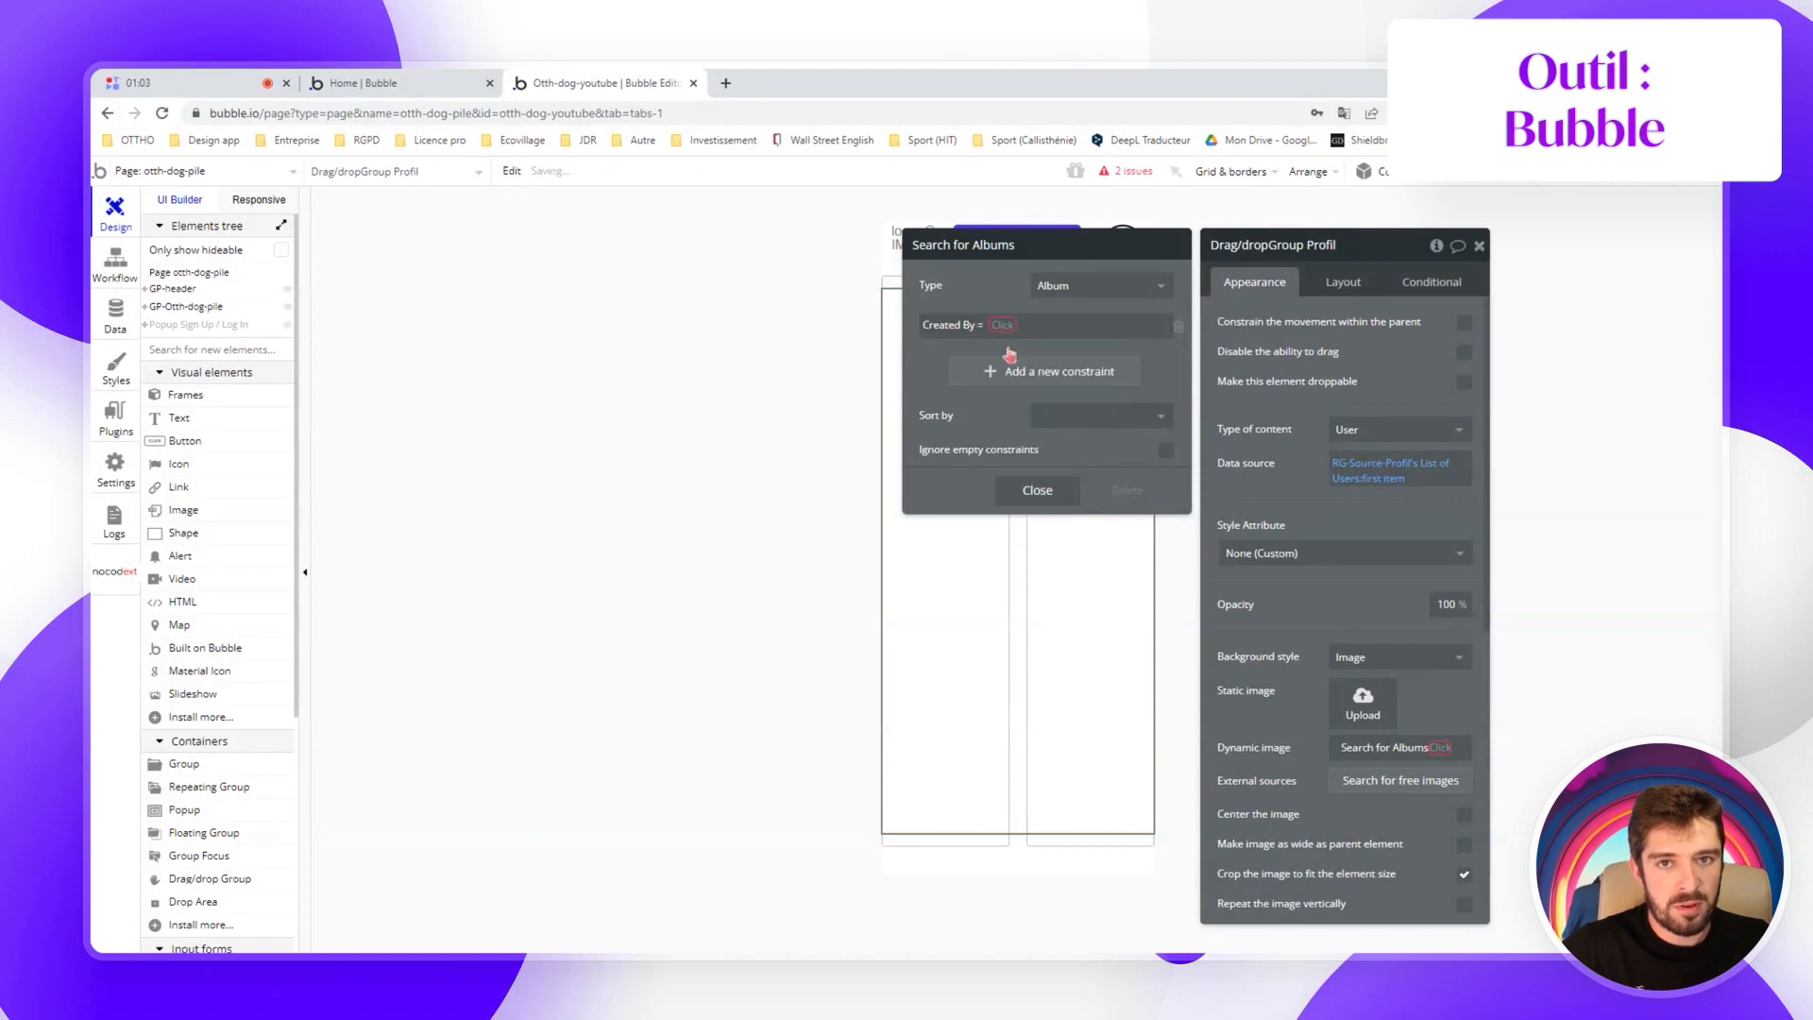
pyautogui.click(1003, 325)
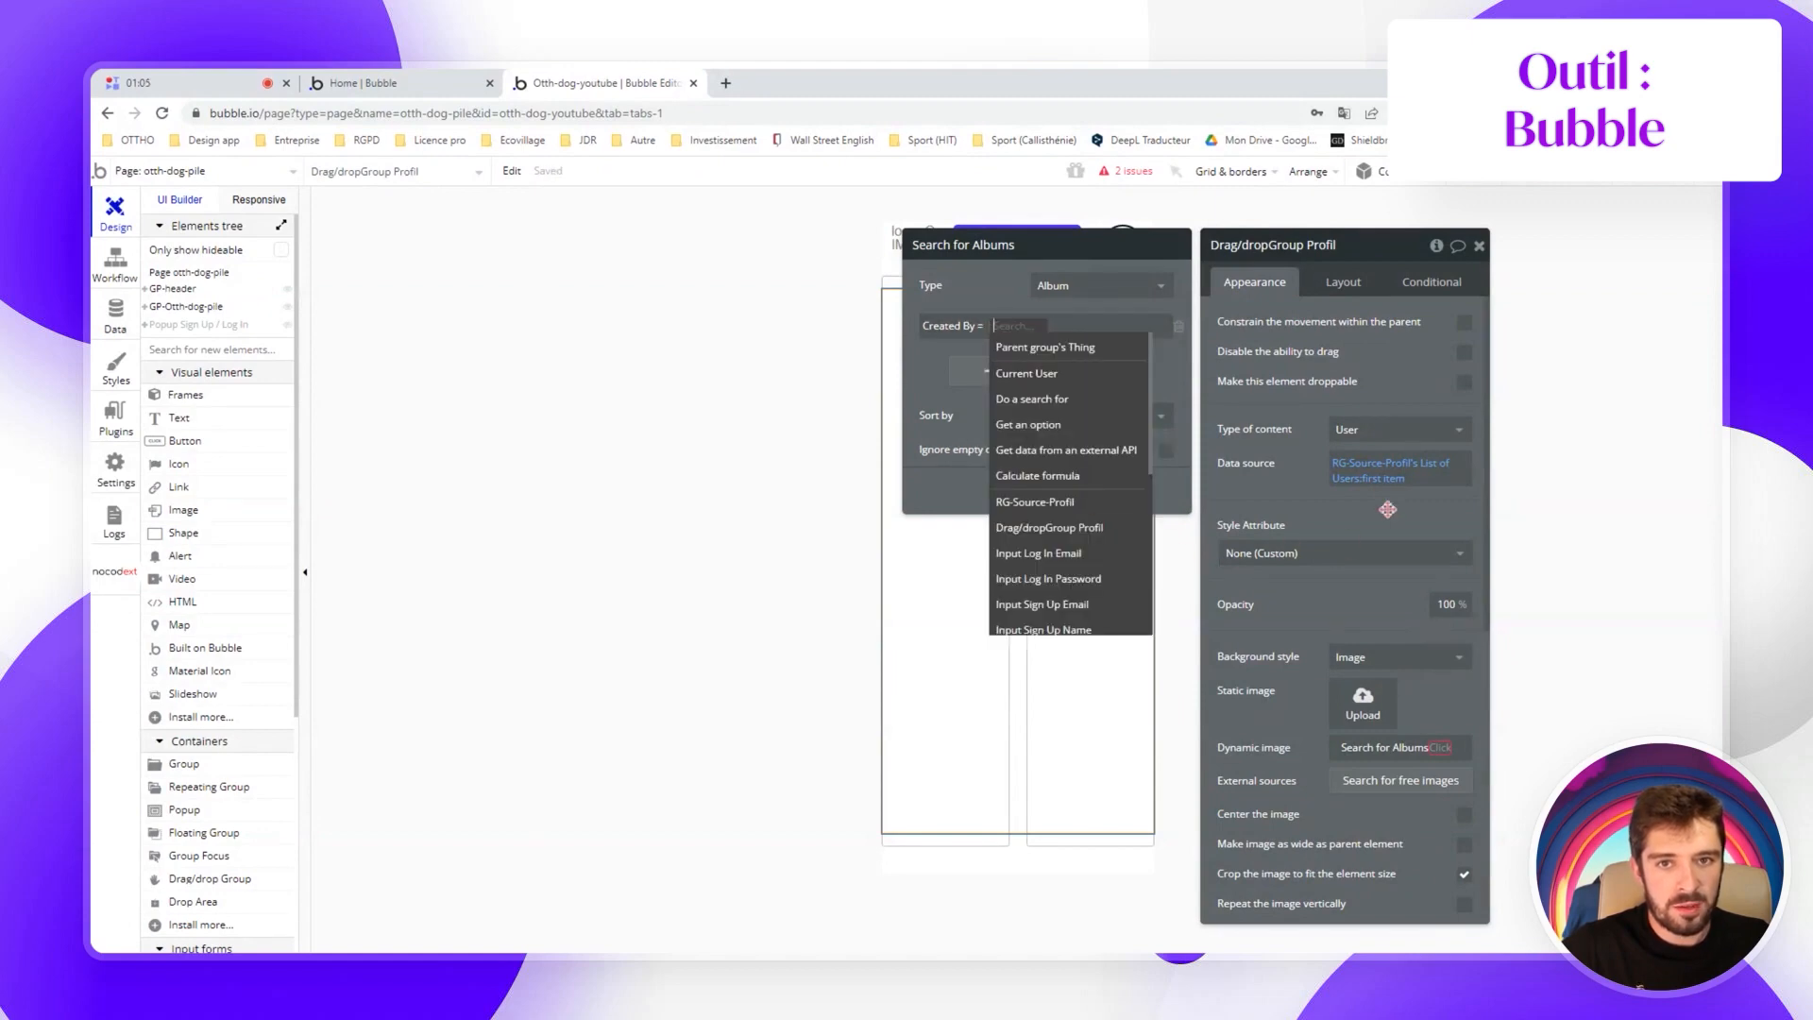
pyautogui.click(1039, 502)
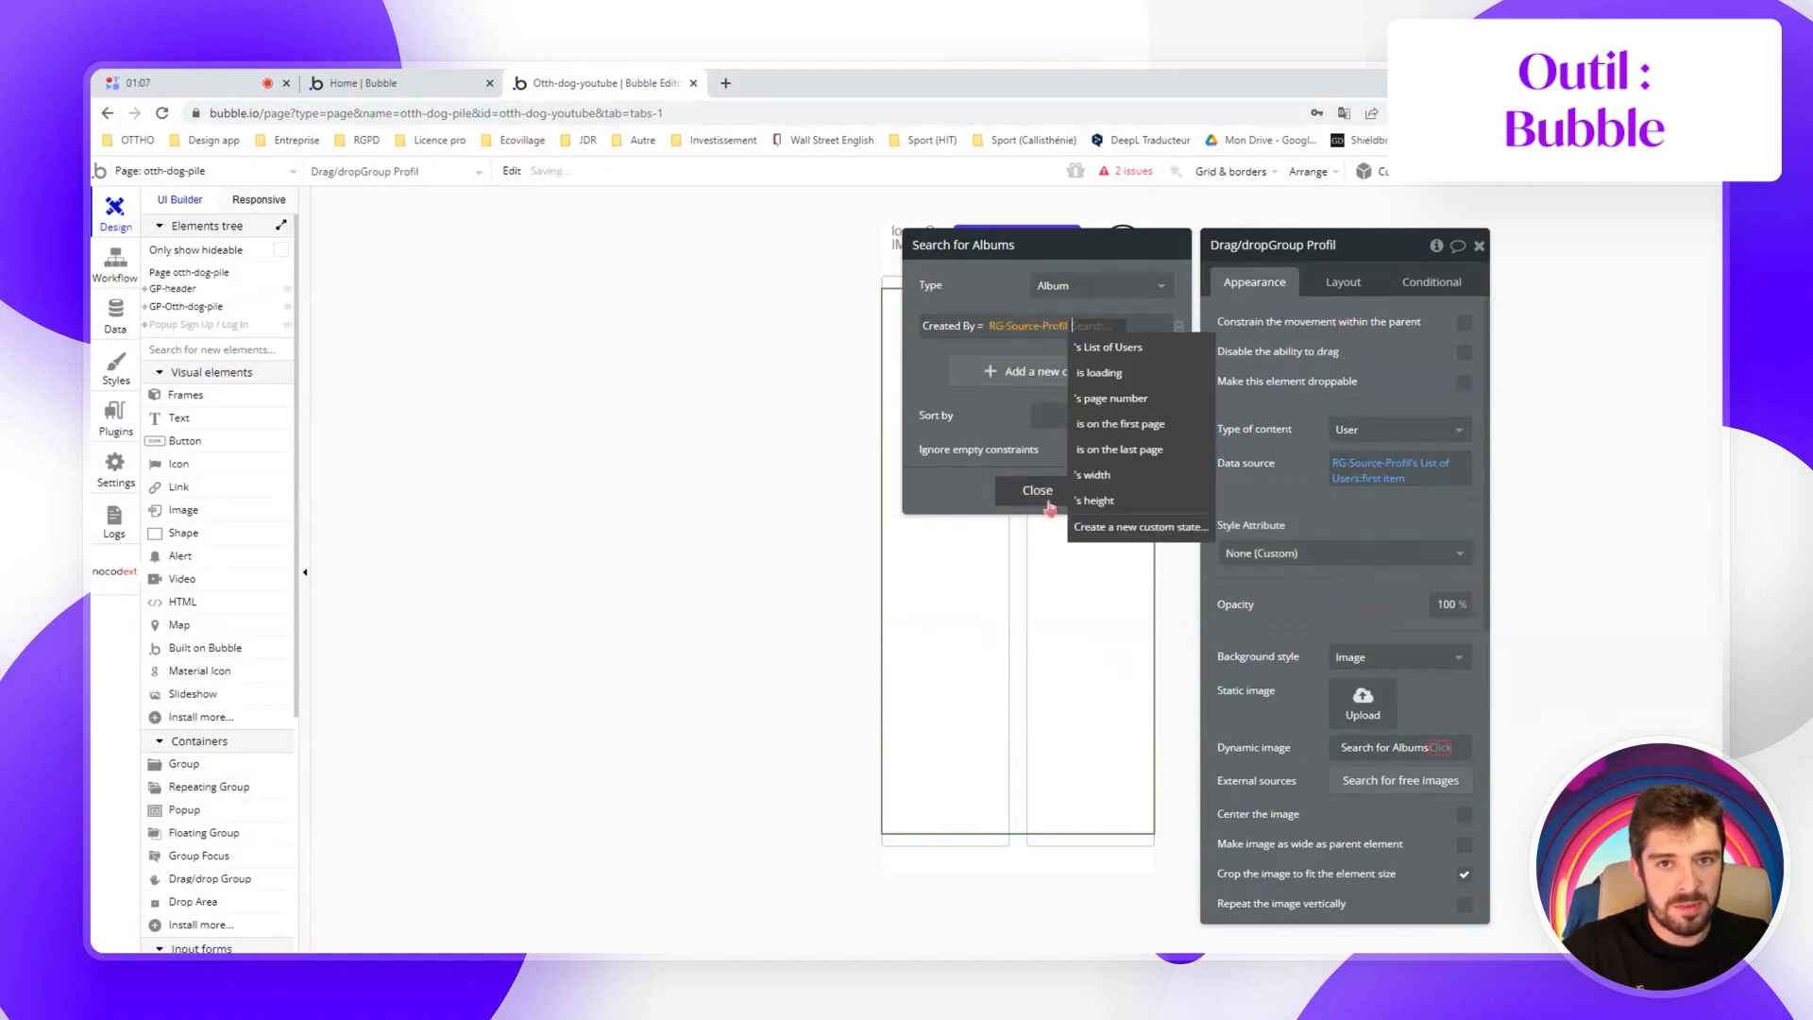
pyautogui.click(1110, 347)
pyautogui.click(1014, 440)
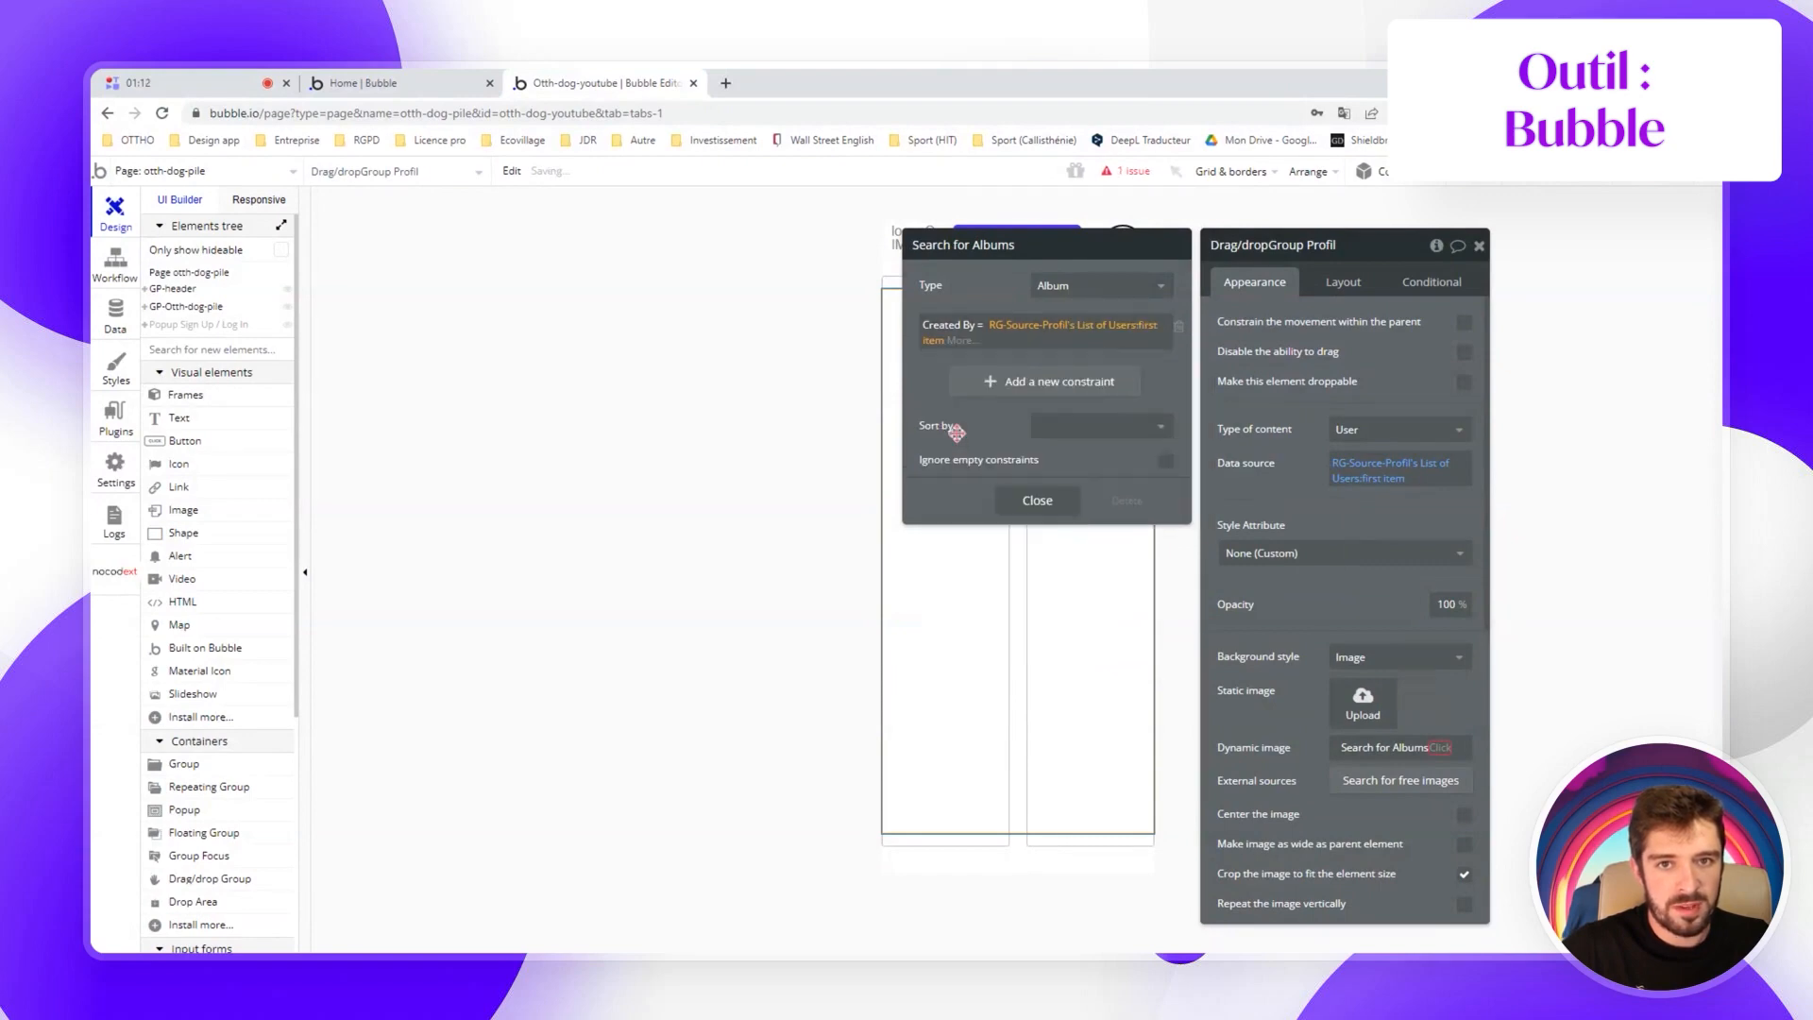
pyautogui.click(1038, 500)
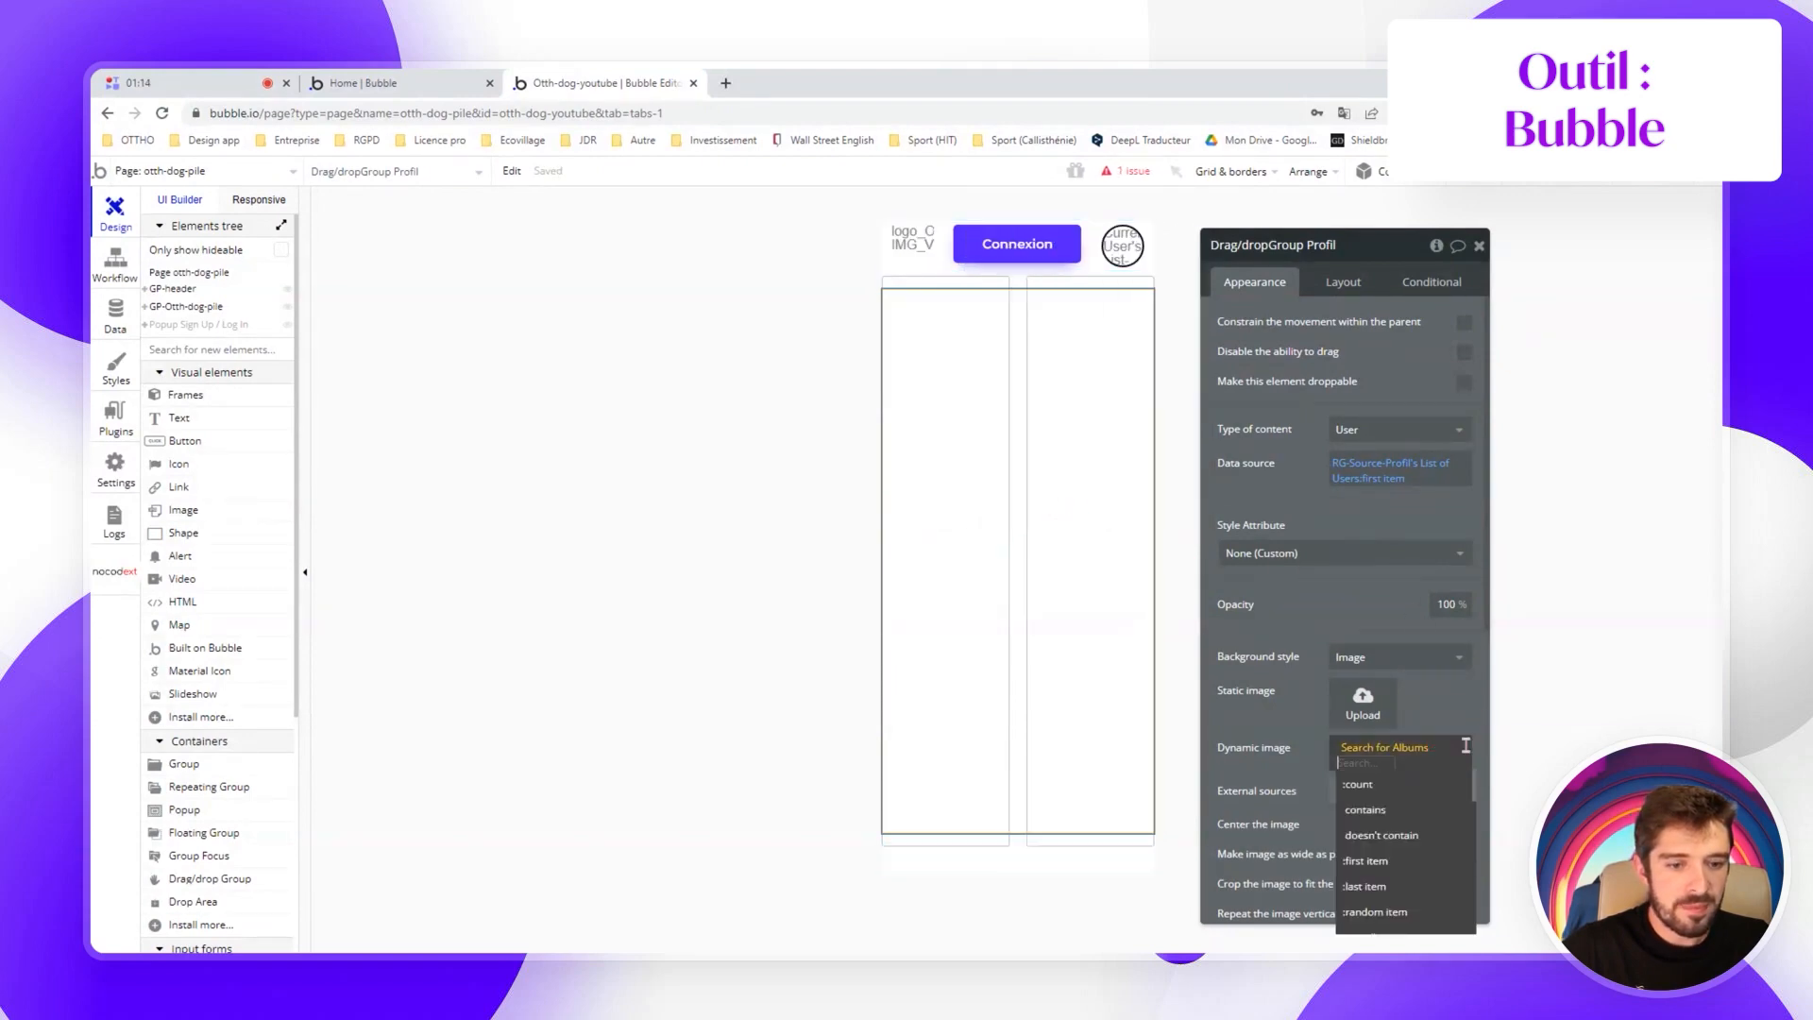
# Extend the dynamic image's Albums search with each item's IMG_Photo:first item
pyautogui.scroll(-3, 1434, 857)
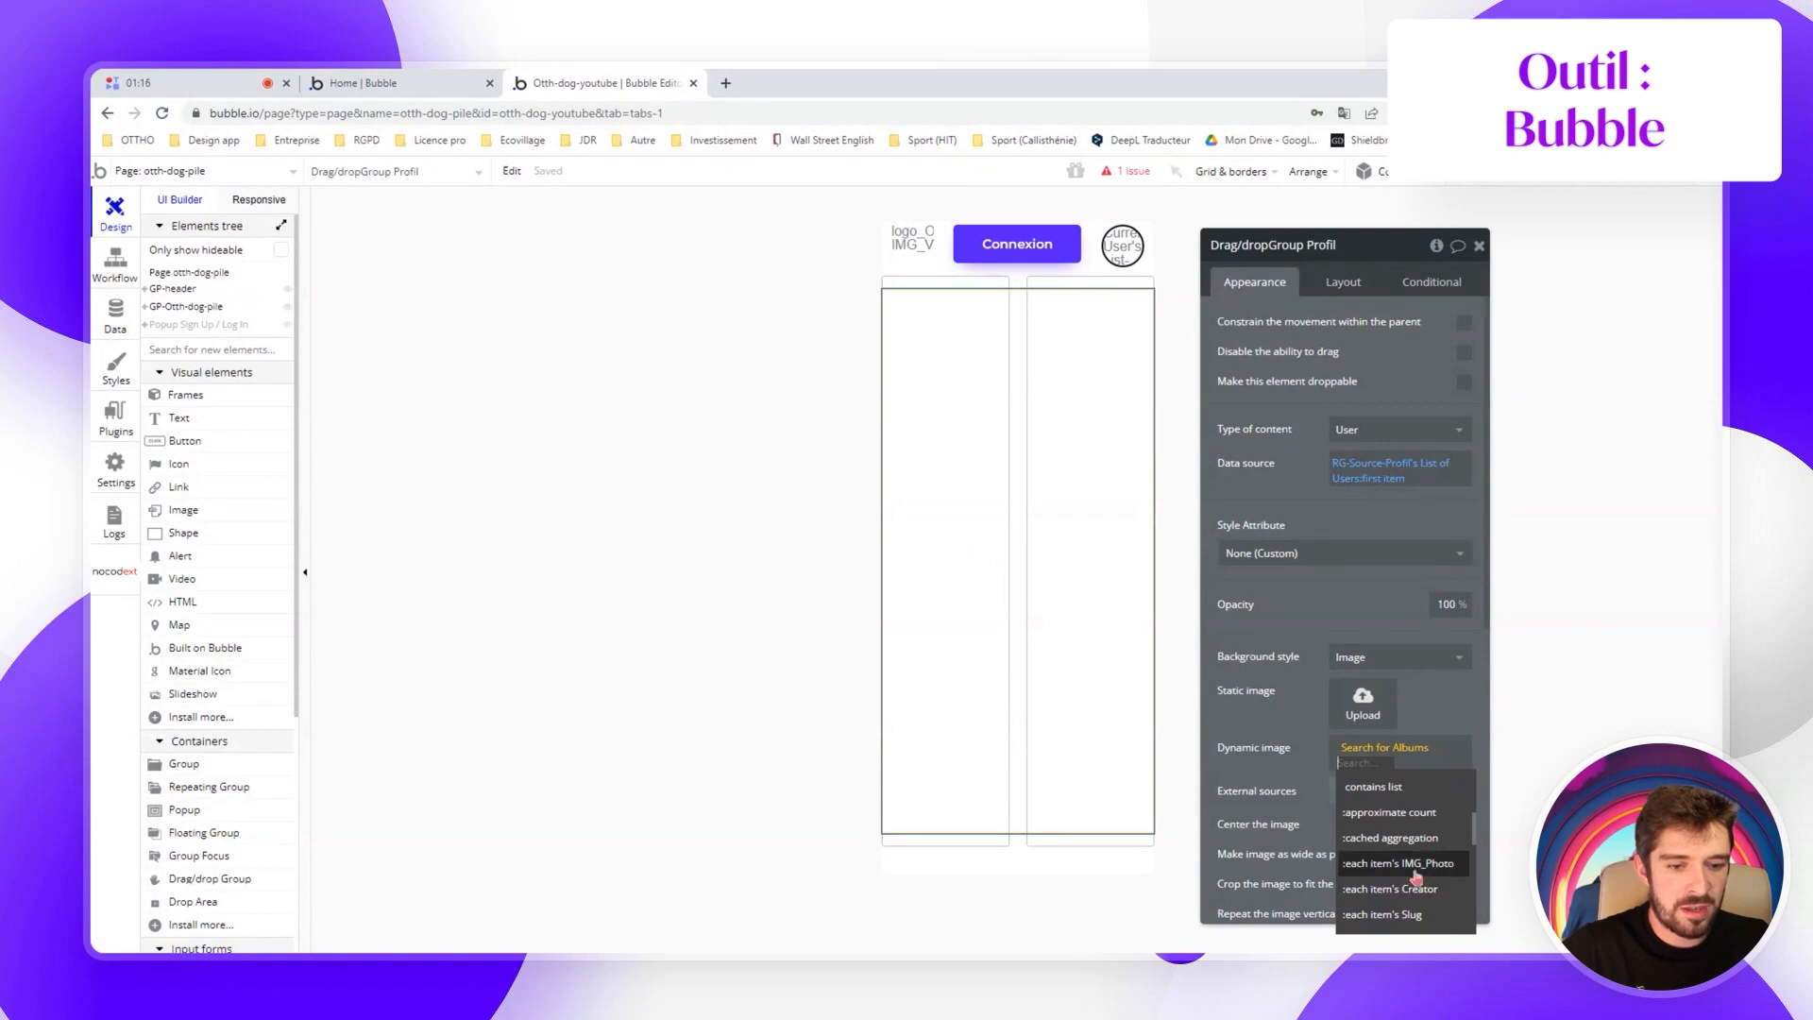
pyautogui.click(1414, 864)
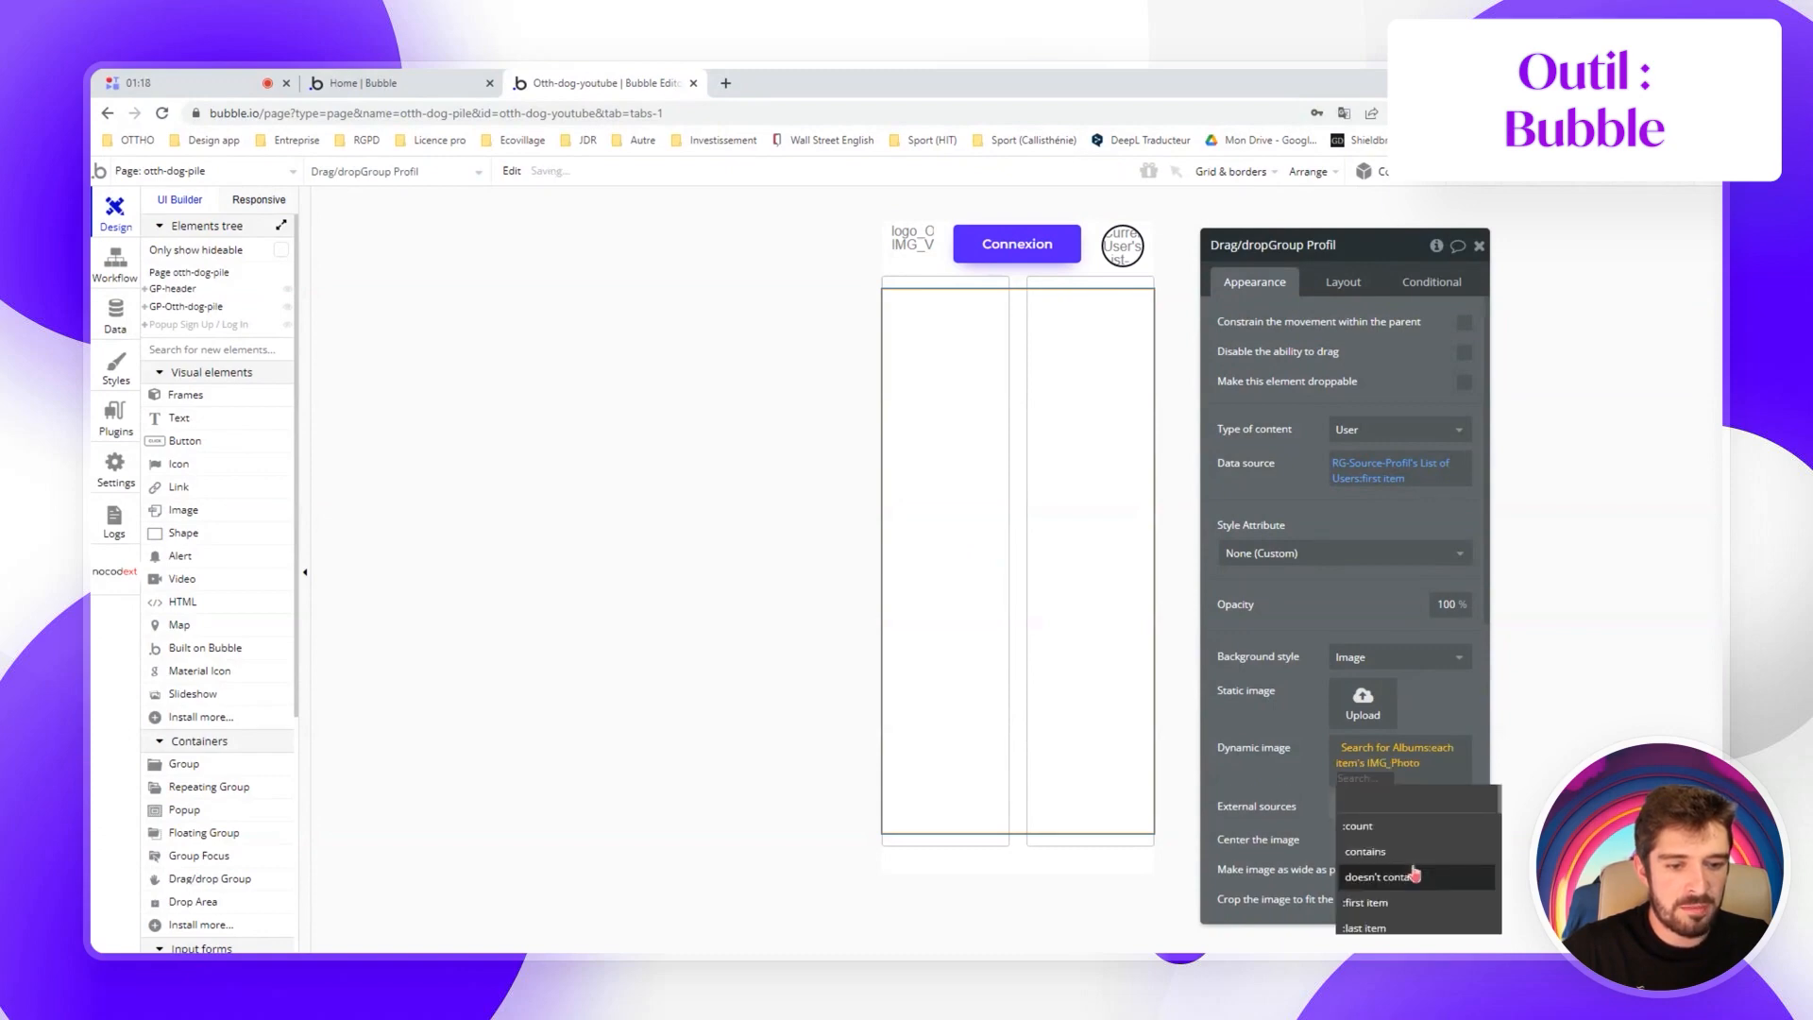
pyautogui.click(1380, 903)
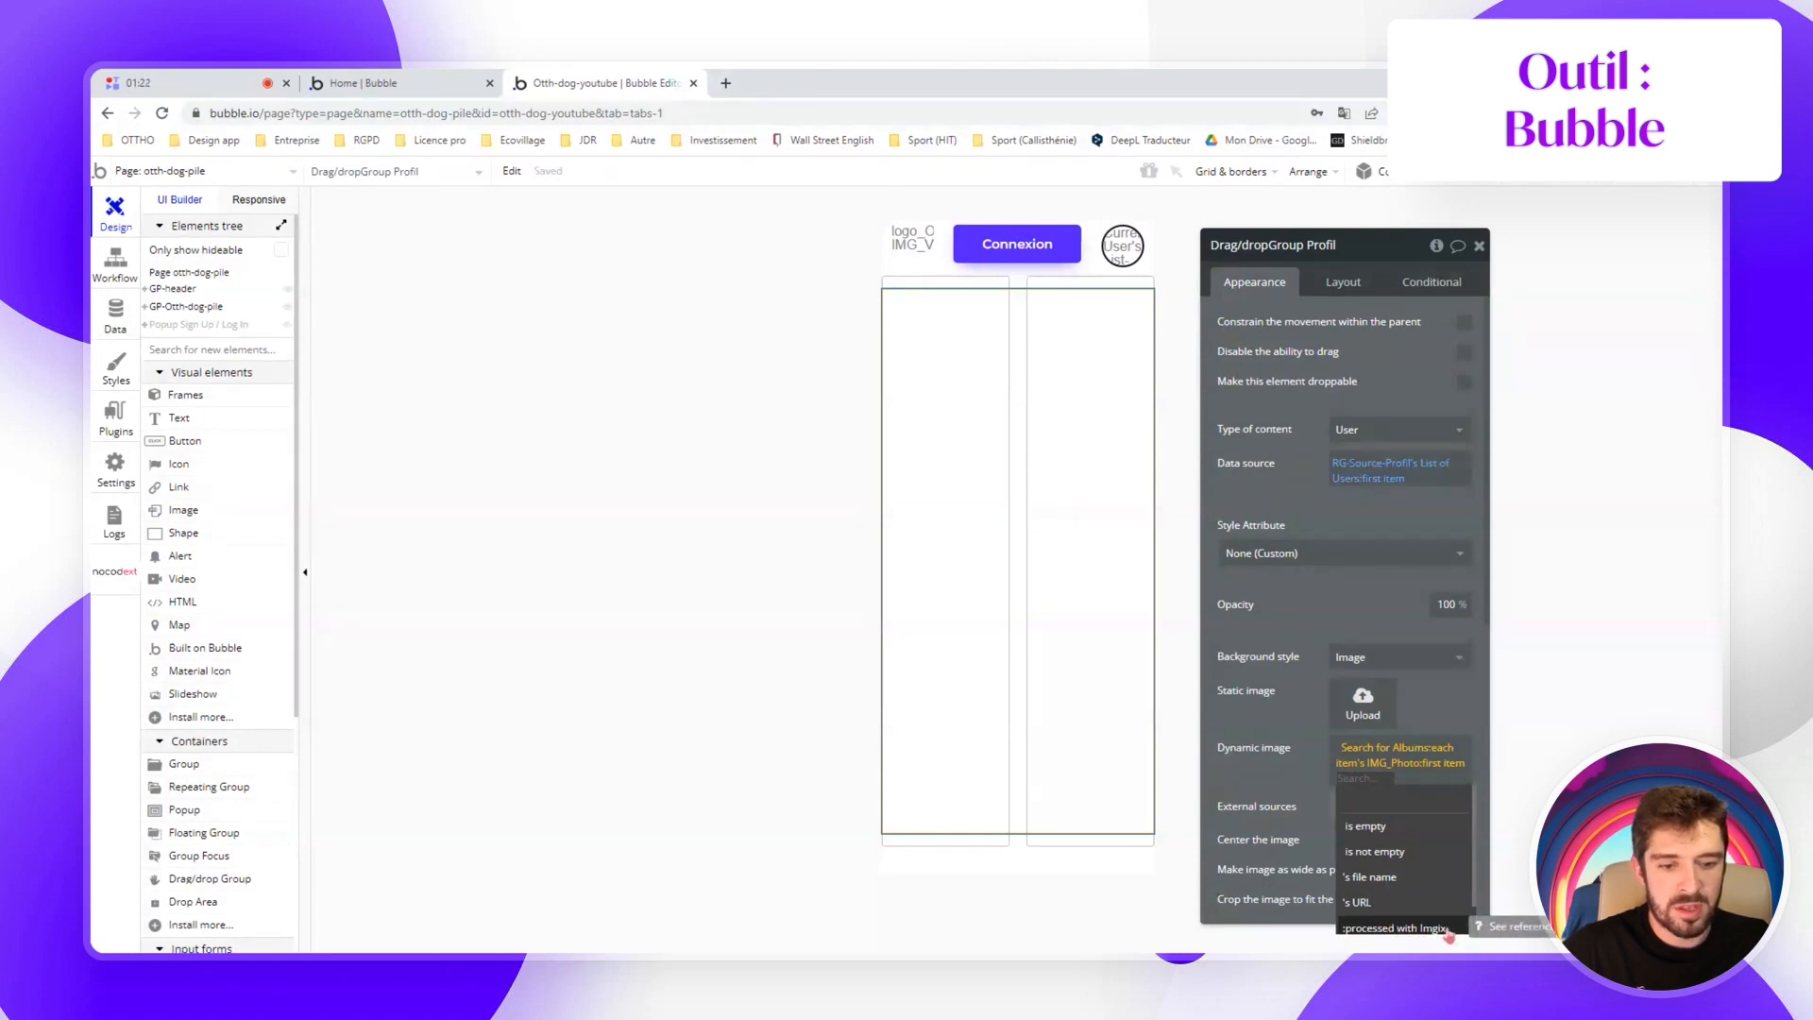
# Process the dynamic image with Imgix at quality 100, resizing to fit the dimensions by cropping
pyautogui.click(1392, 929)
pyautogui.click(1086, 355)
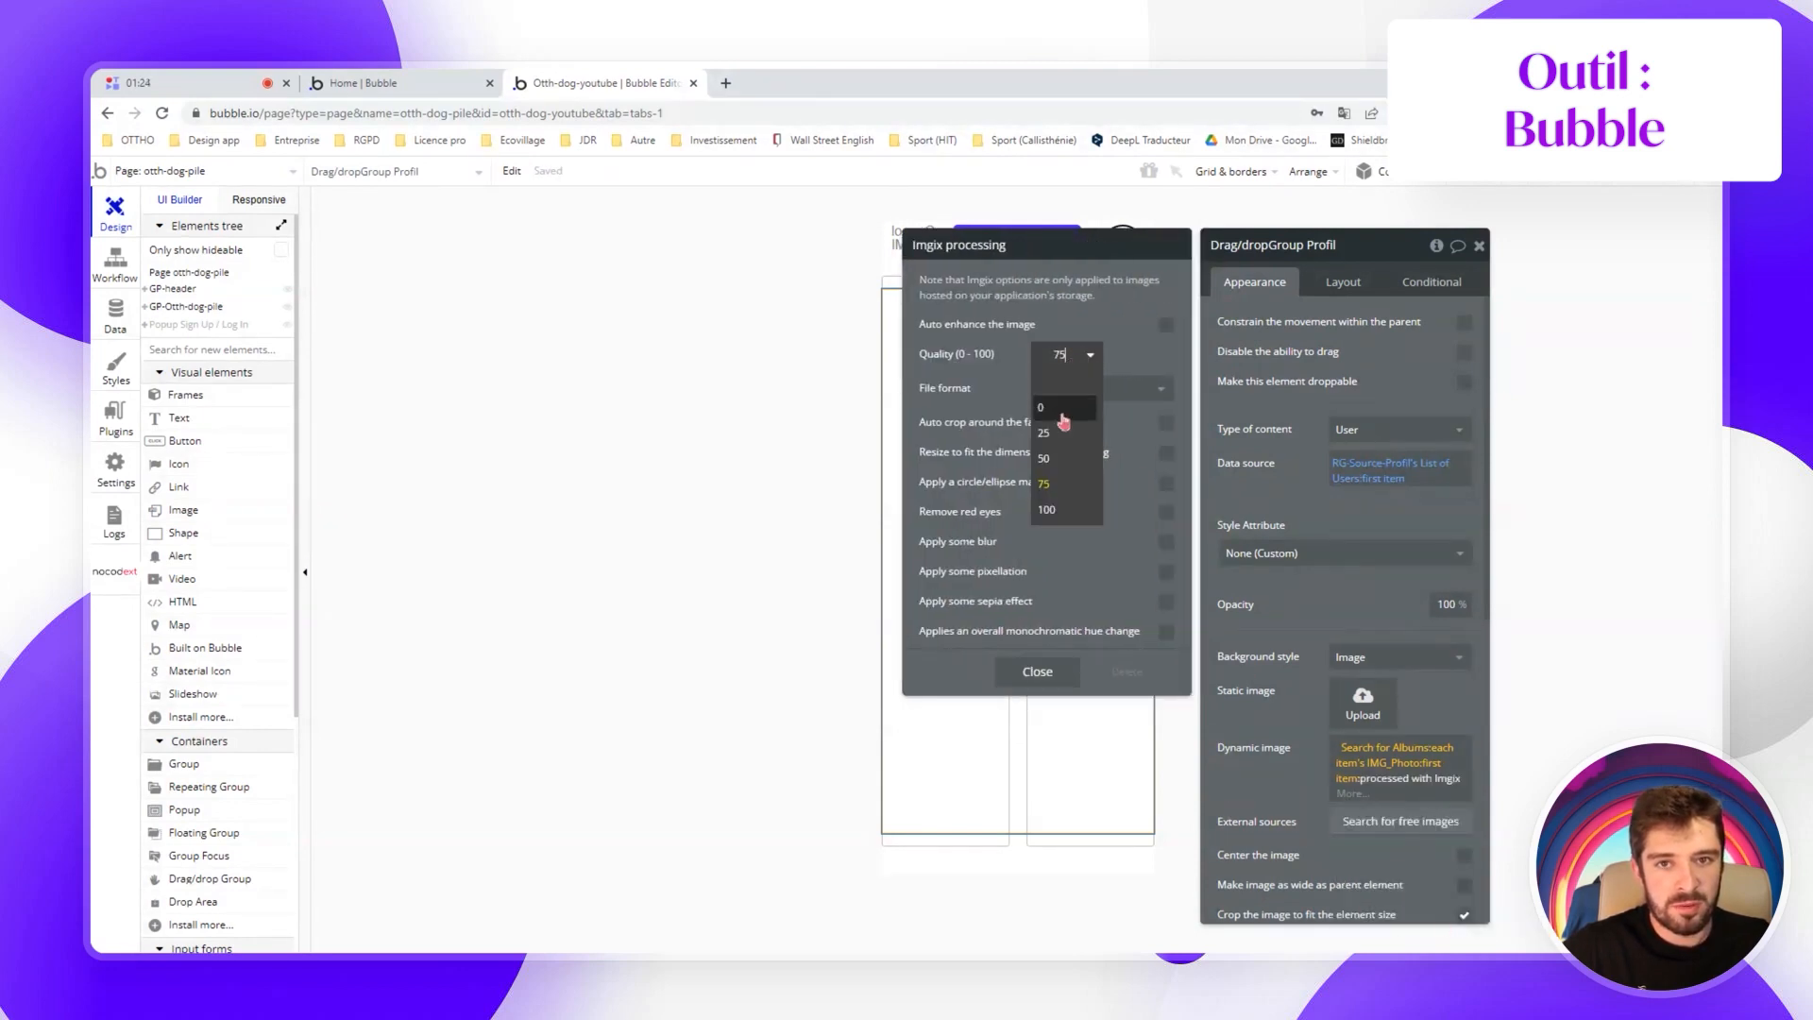
pyautogui.click(1048, 512)
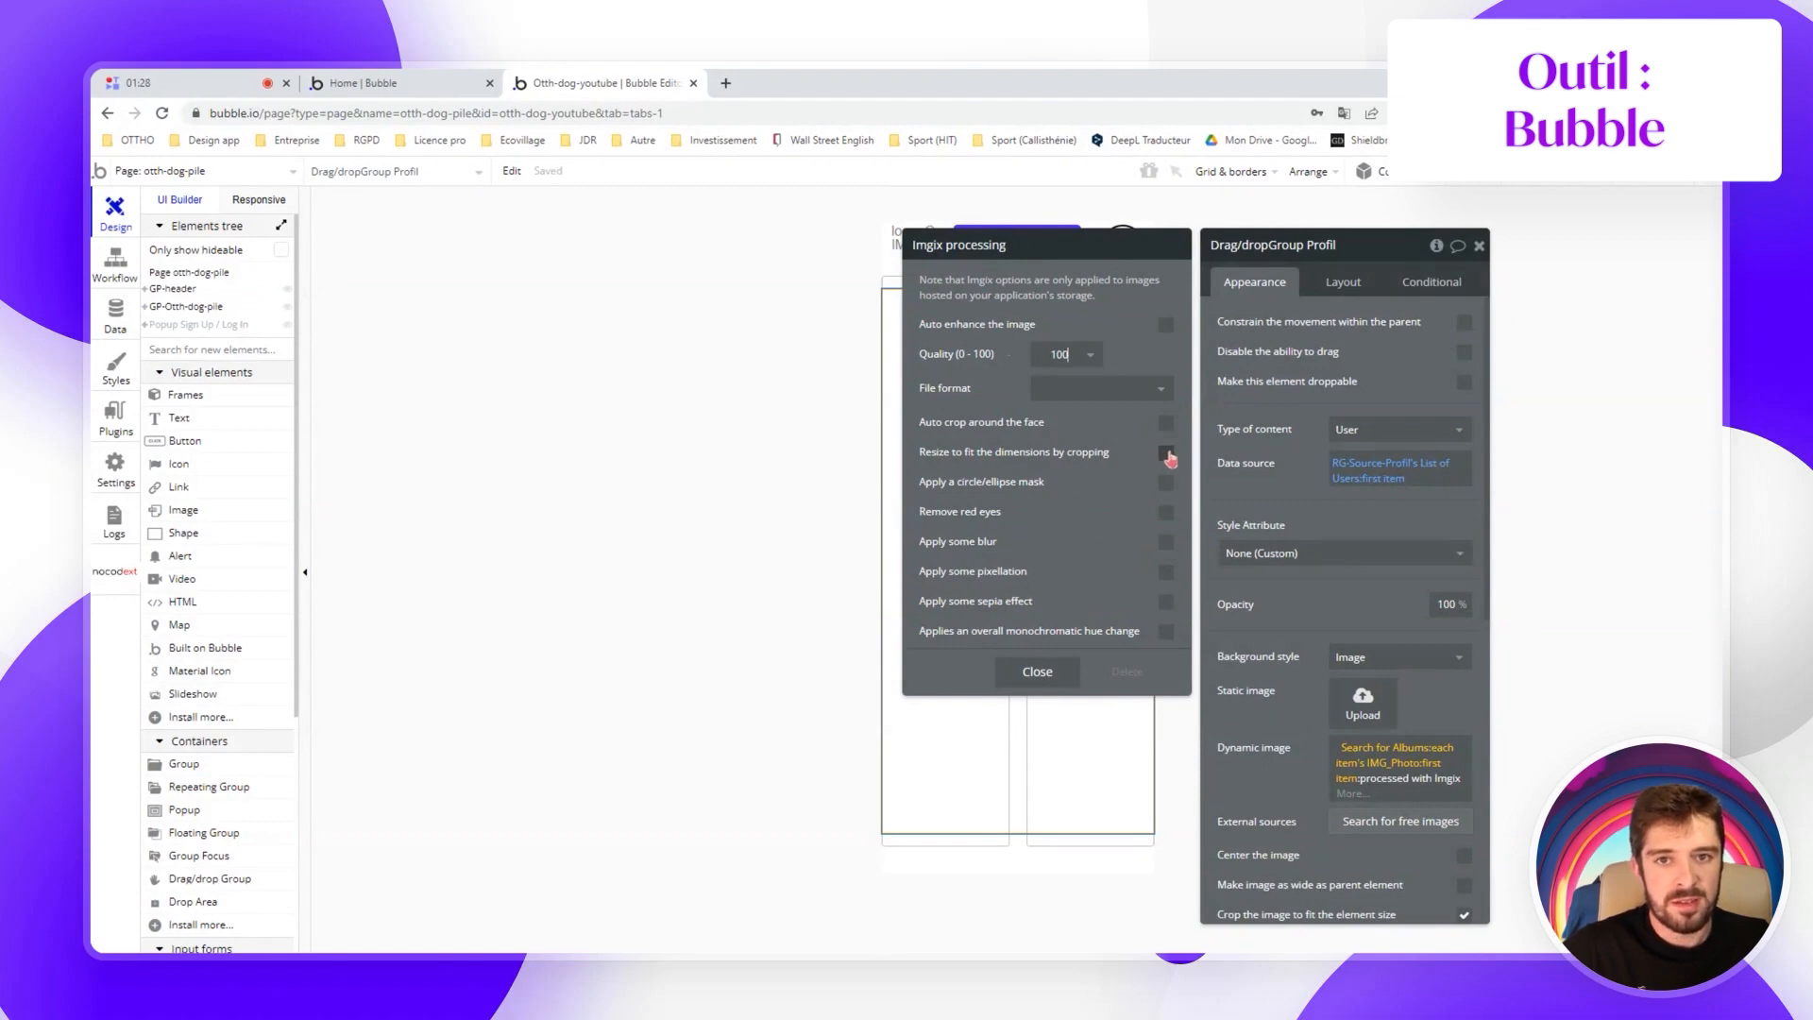
pyautogui.click(1167, 454)
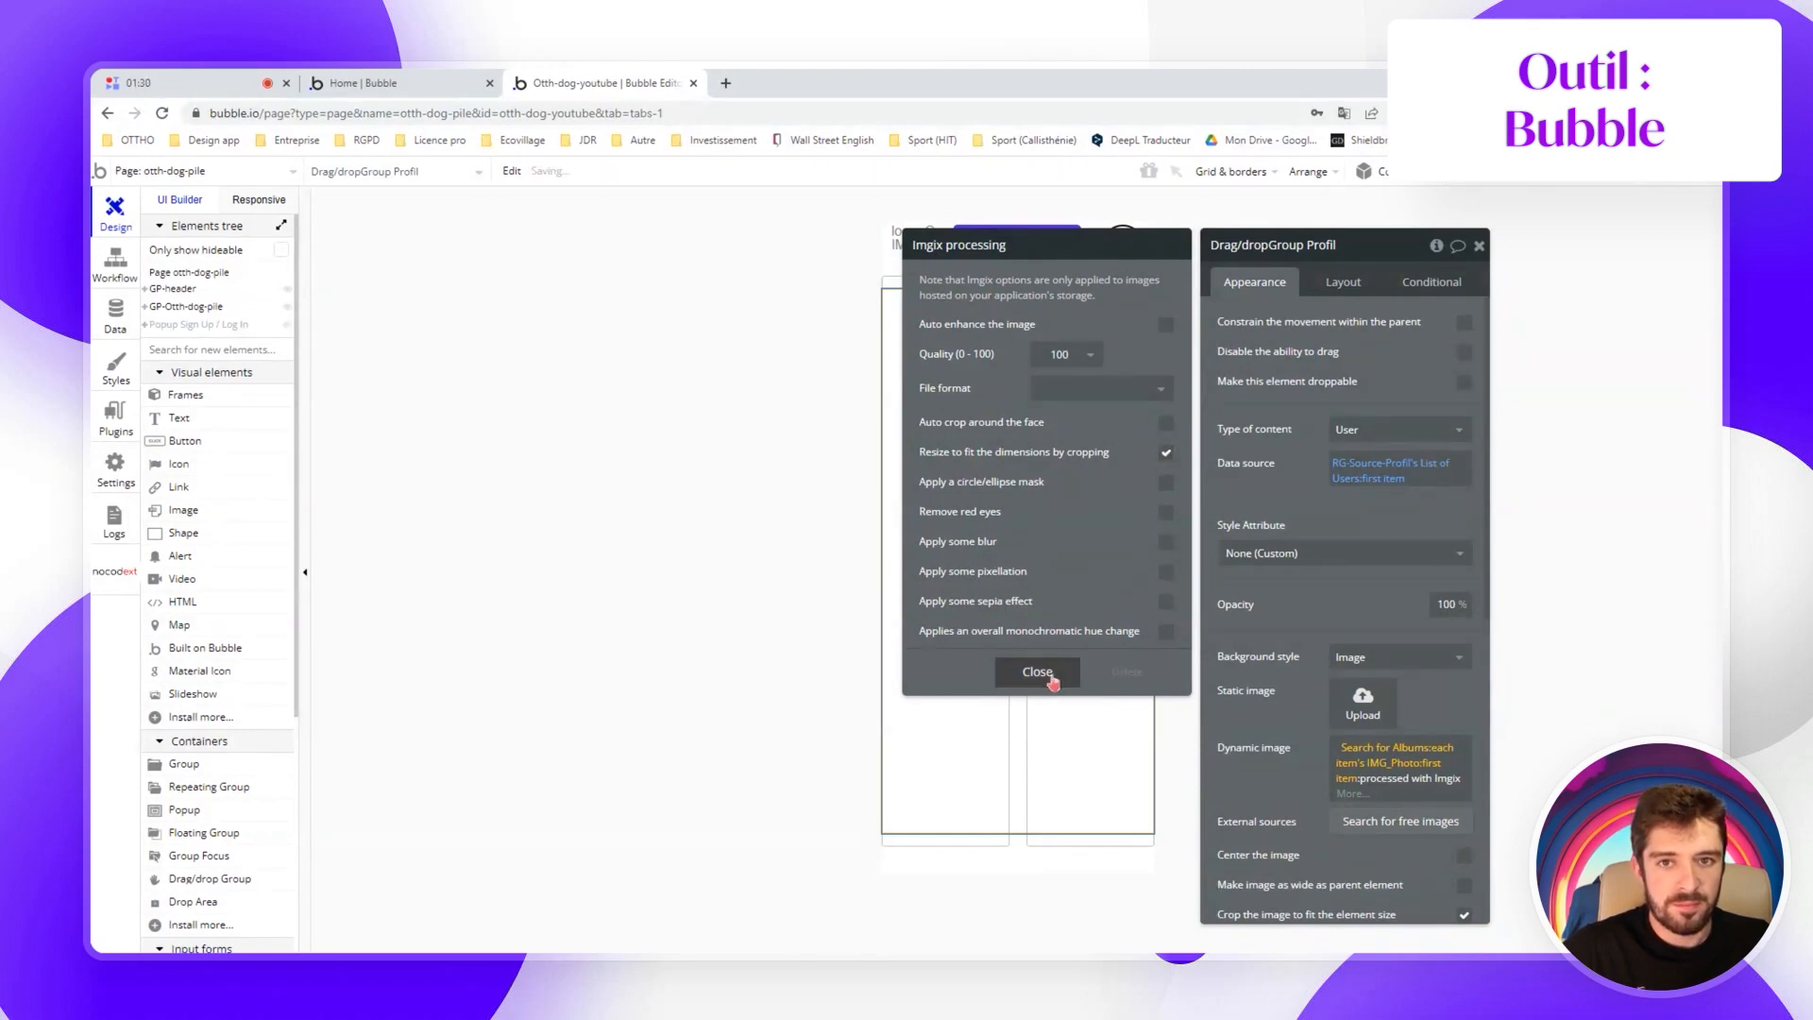
pyautogui.click(1039, 671)
pyautogui.click(1302, 613)
pyautogui.moveTo(1274, 628)
pyautogui.mouseDown()
pyautogui.moveTo(1208, 647)
pyautogui.moveTo(1245, 619)
pyautogui.mouseUp()
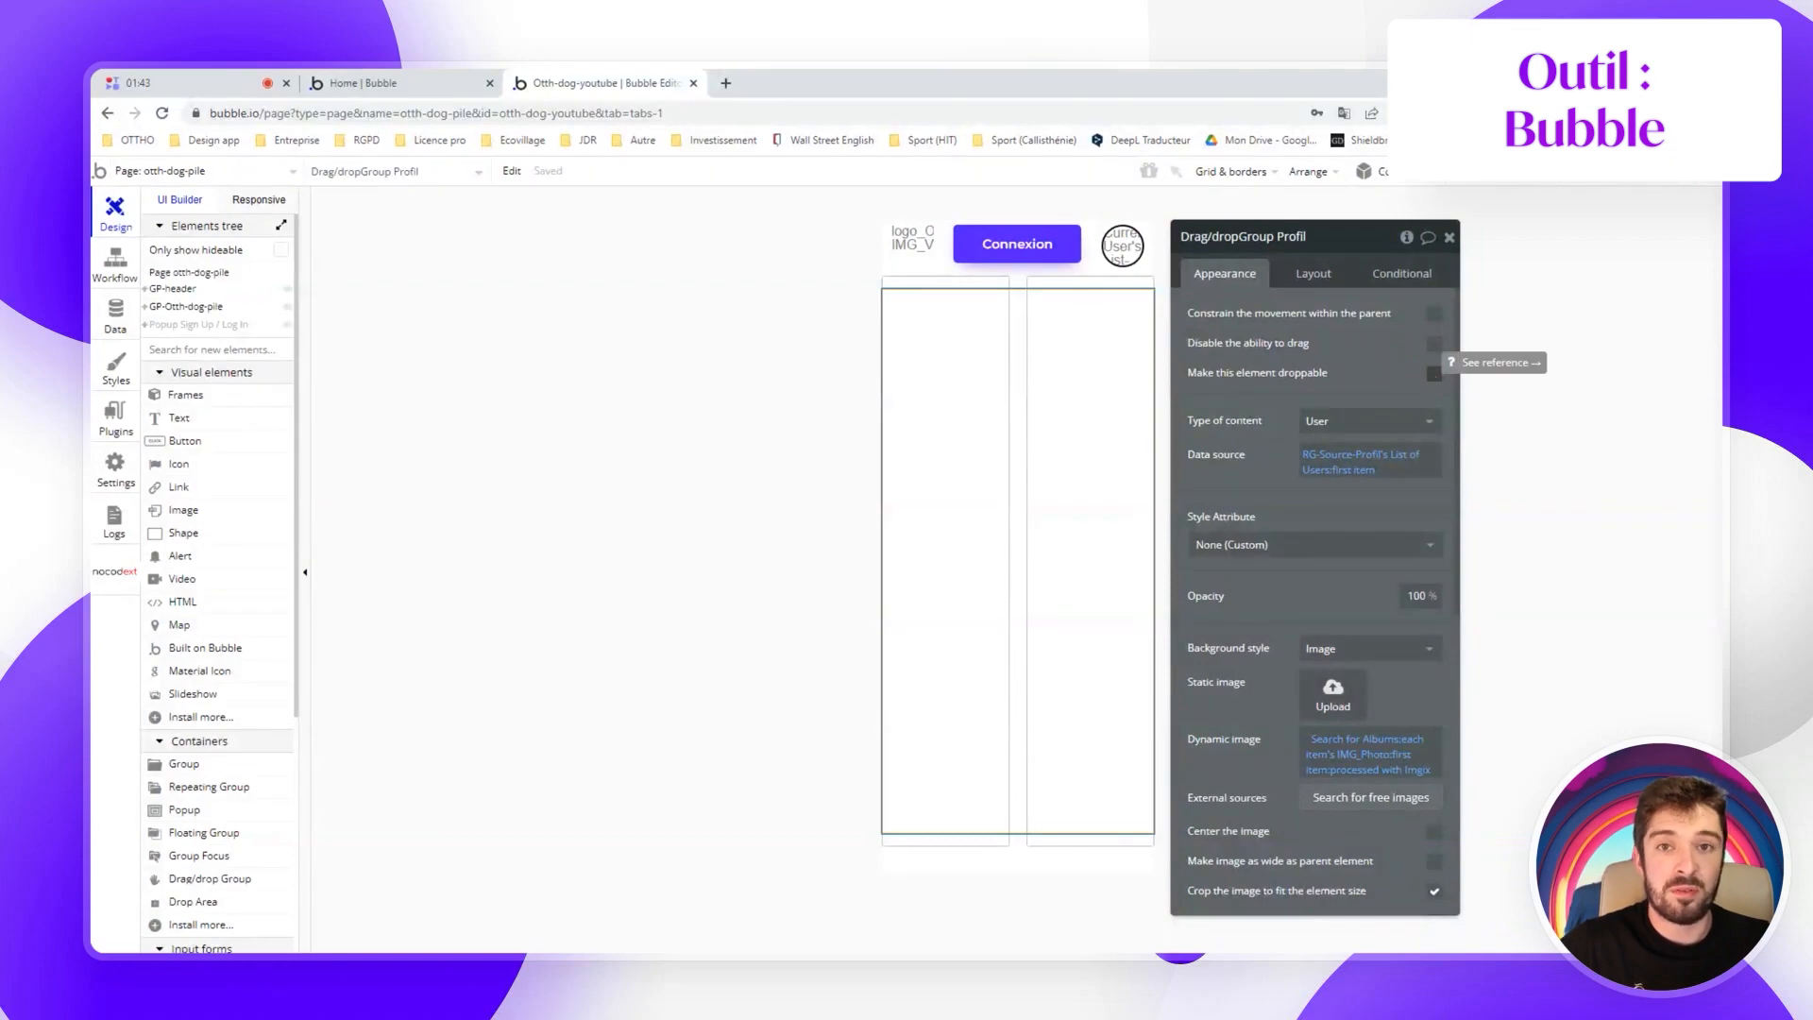
# Make Drag/dropGroup Profil droppable with the post-drop behavior Move back
pyautogui.click(1434, 374)
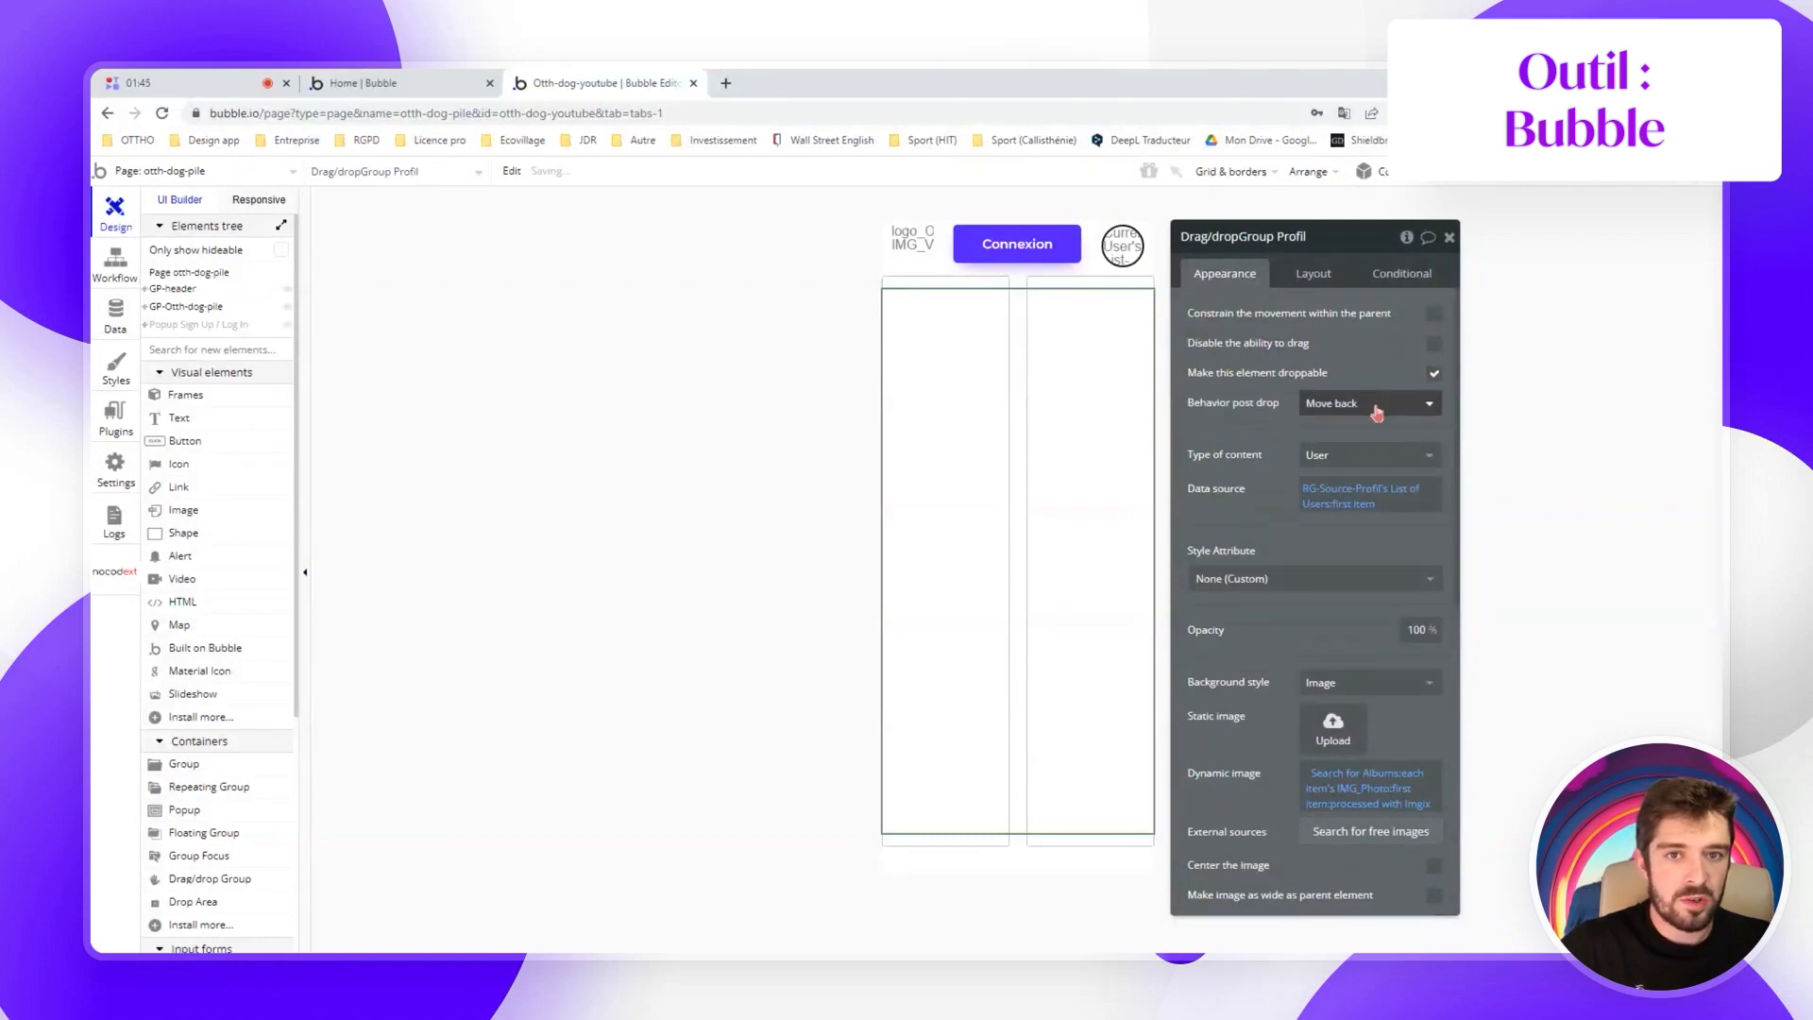
pyautogui.click(1377, 412)
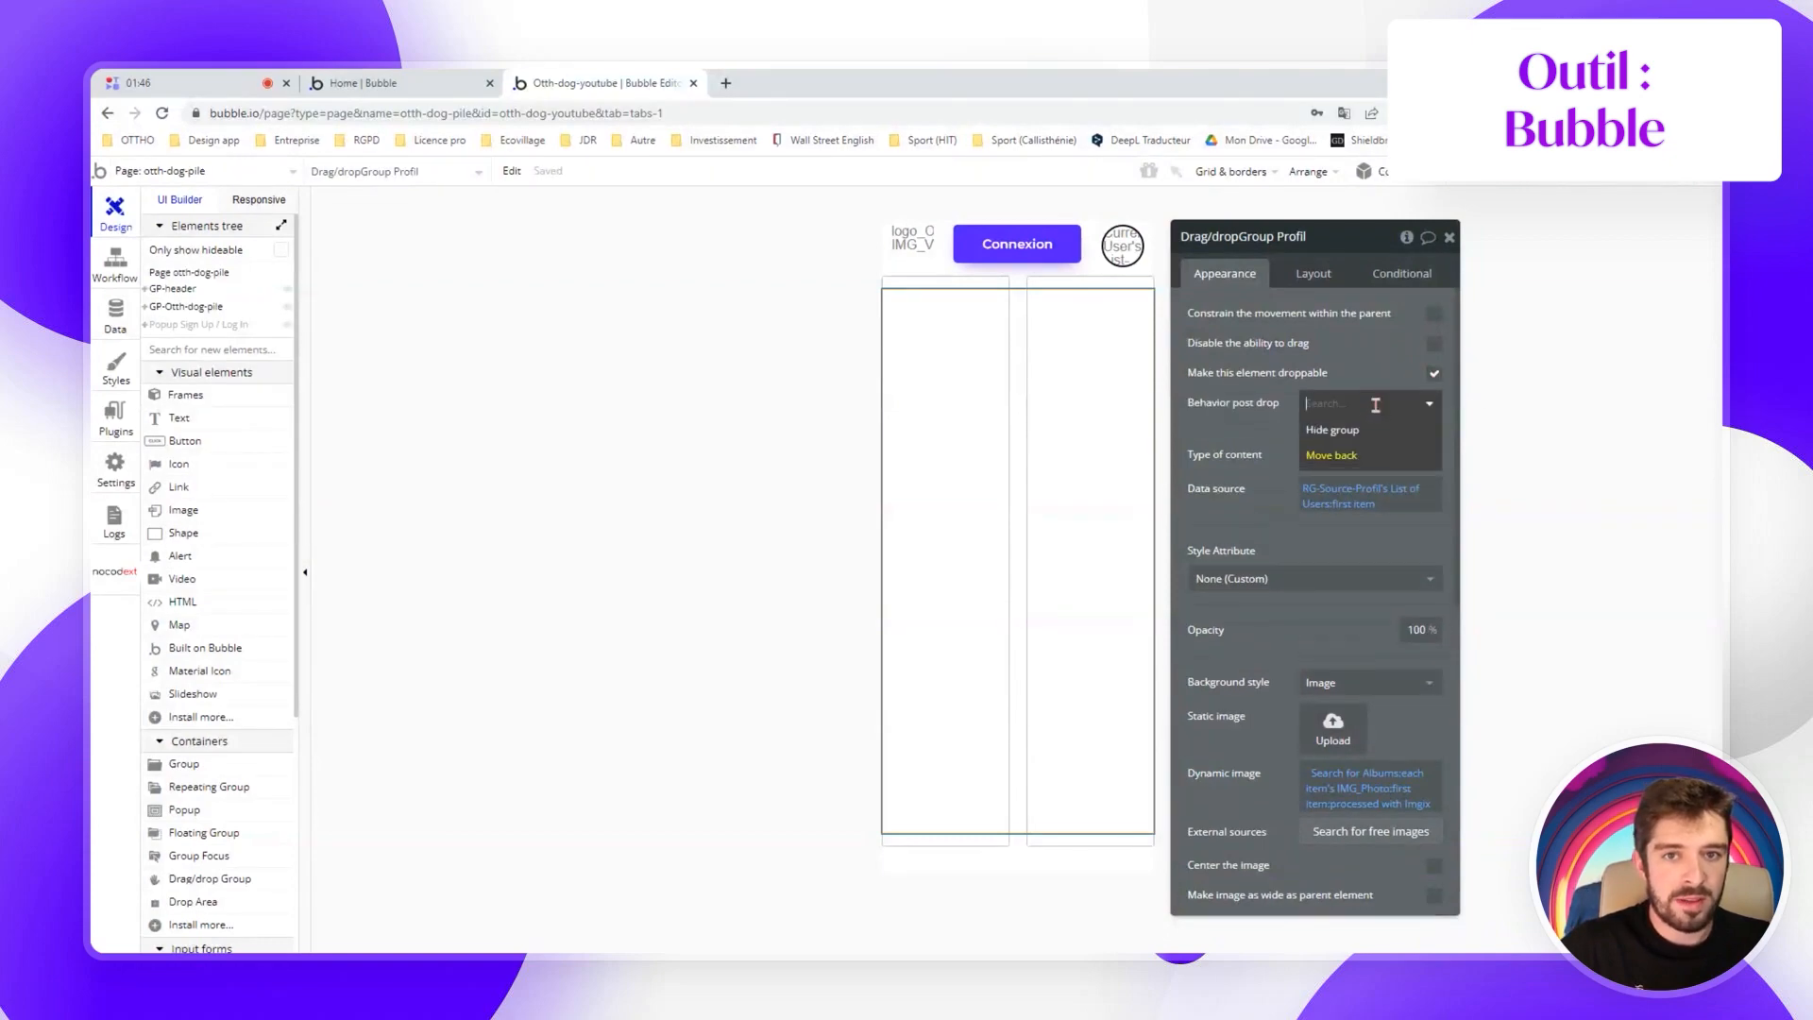
pyautogui.click(1371, 458)
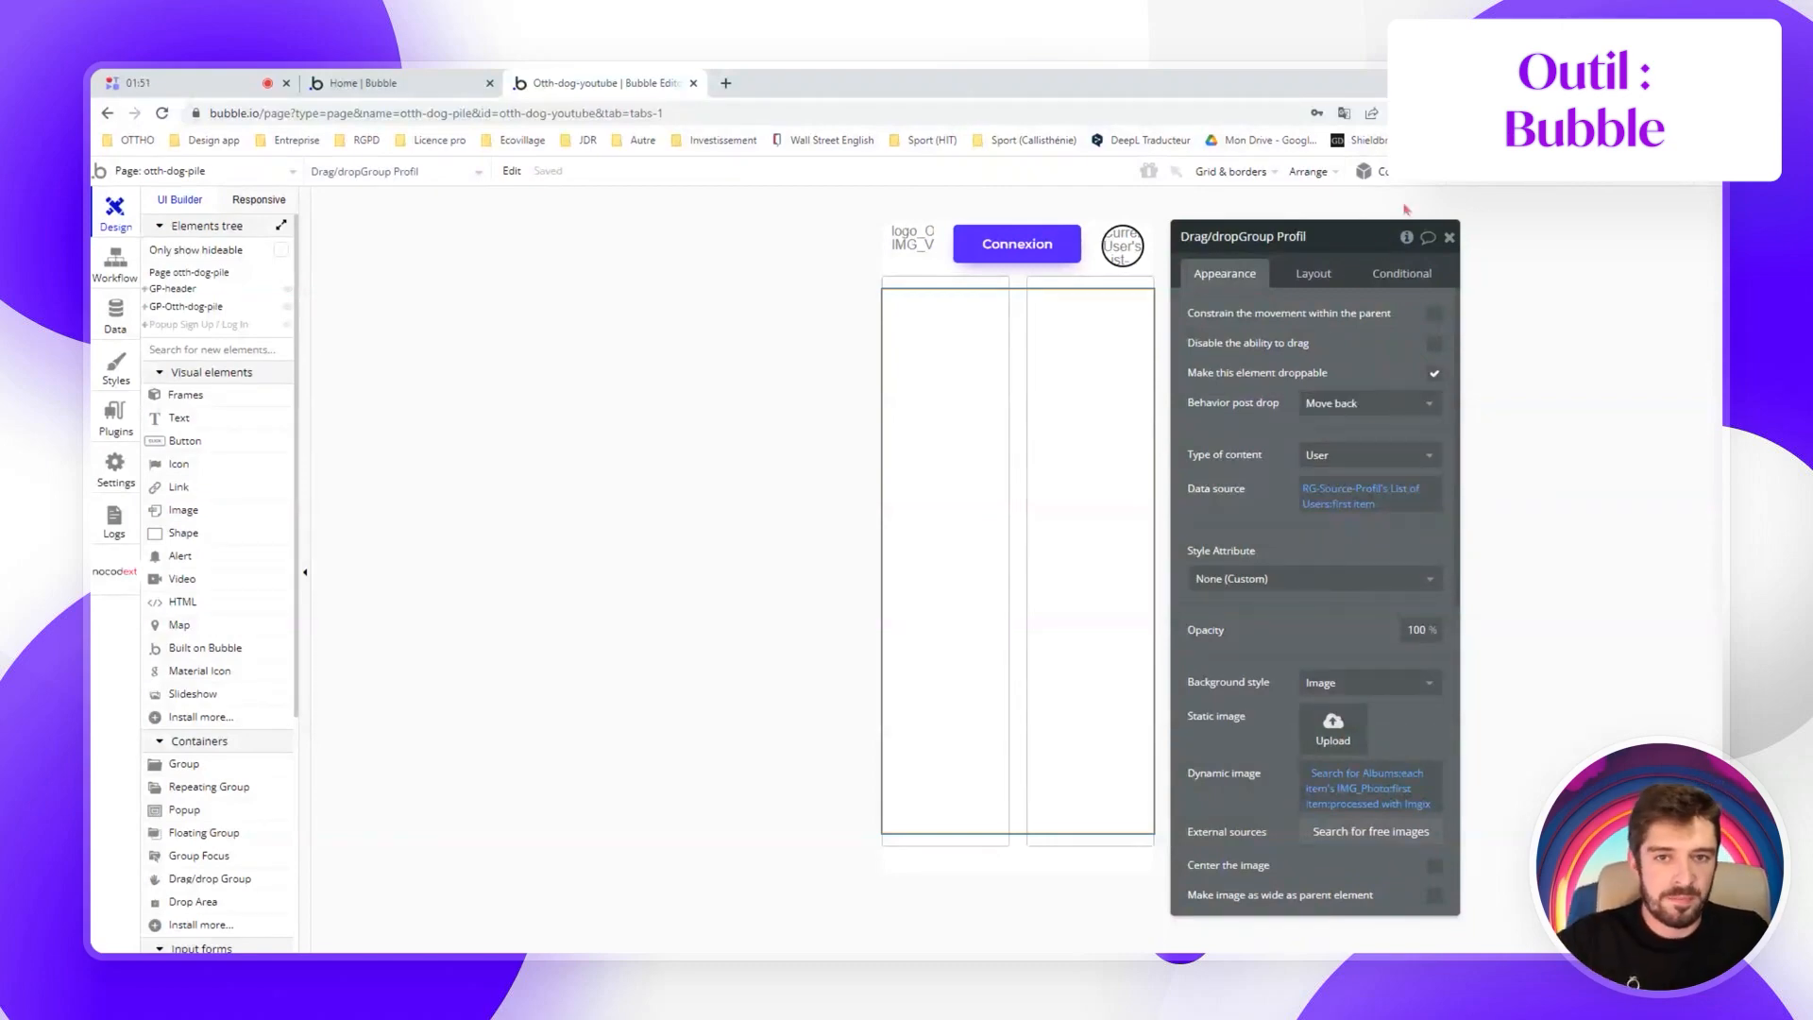
pyautogui.click(1450, 237)
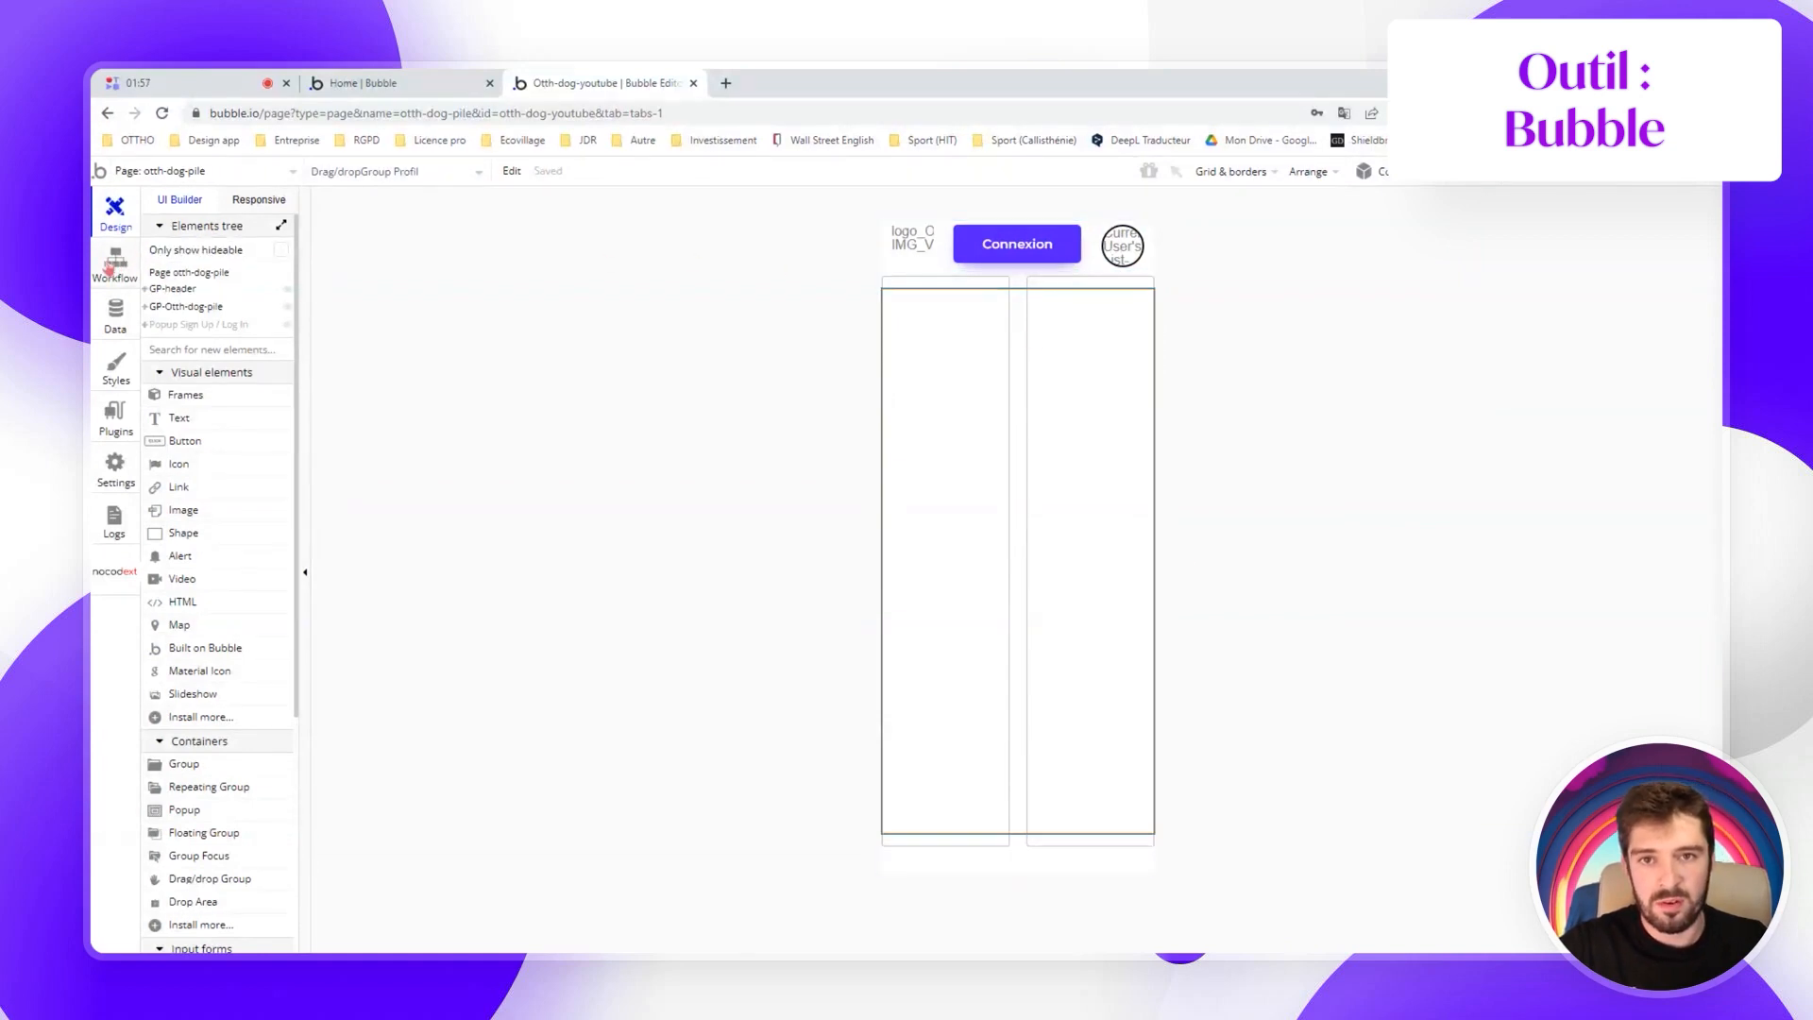
# Add a workflow event for a group dropped on DropArea Like, with User as the type of thing
pyautogui.click(112, 264)
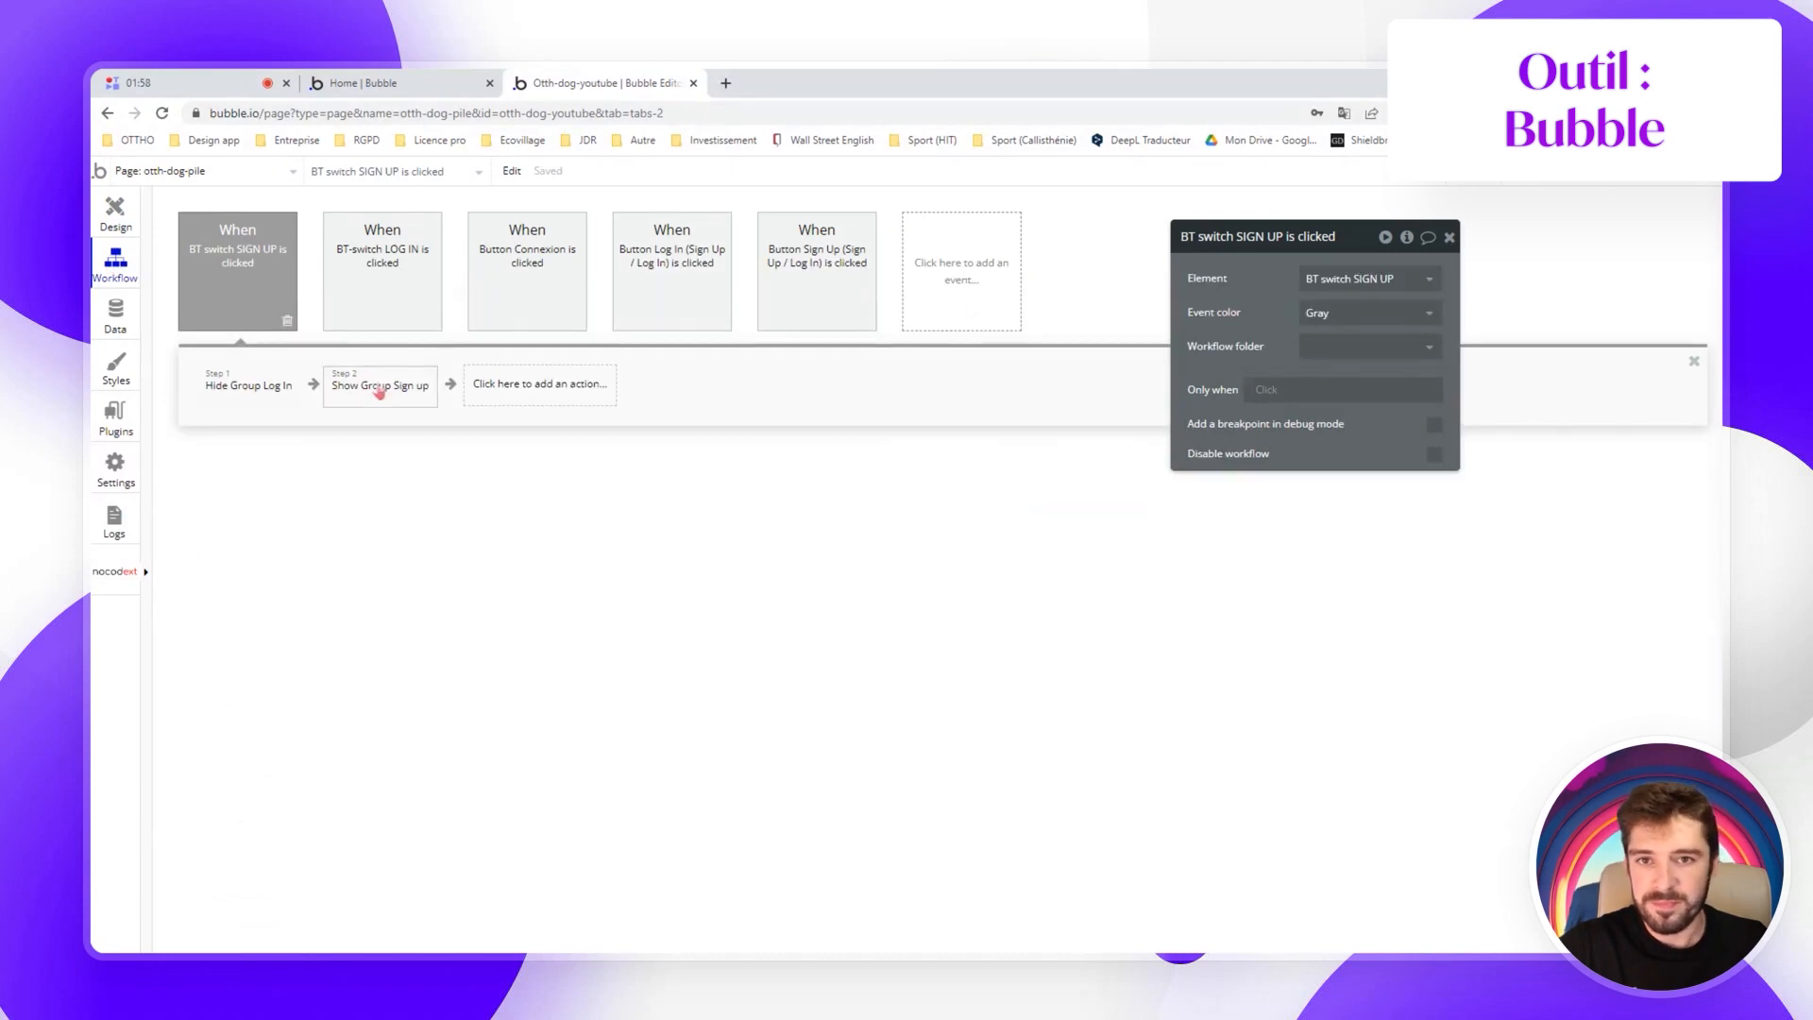
pyautogui.click(968, 257)
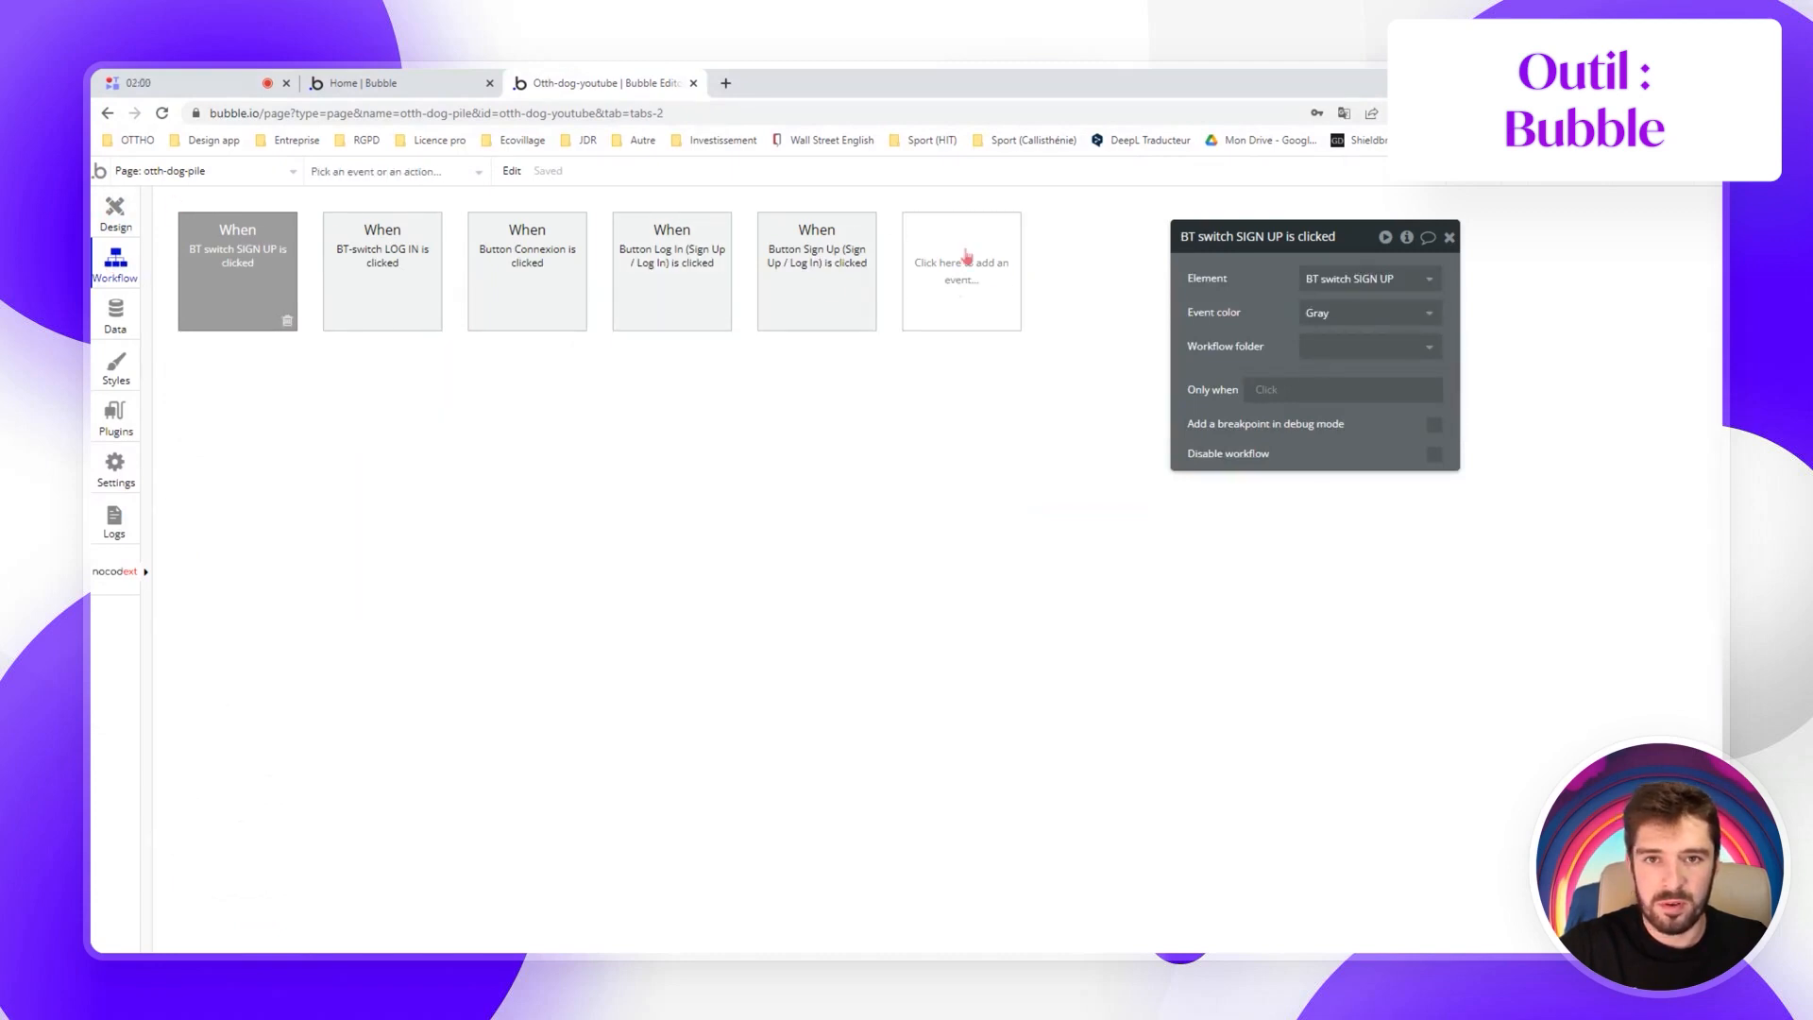
pyautogui.moveTo(956, 404)
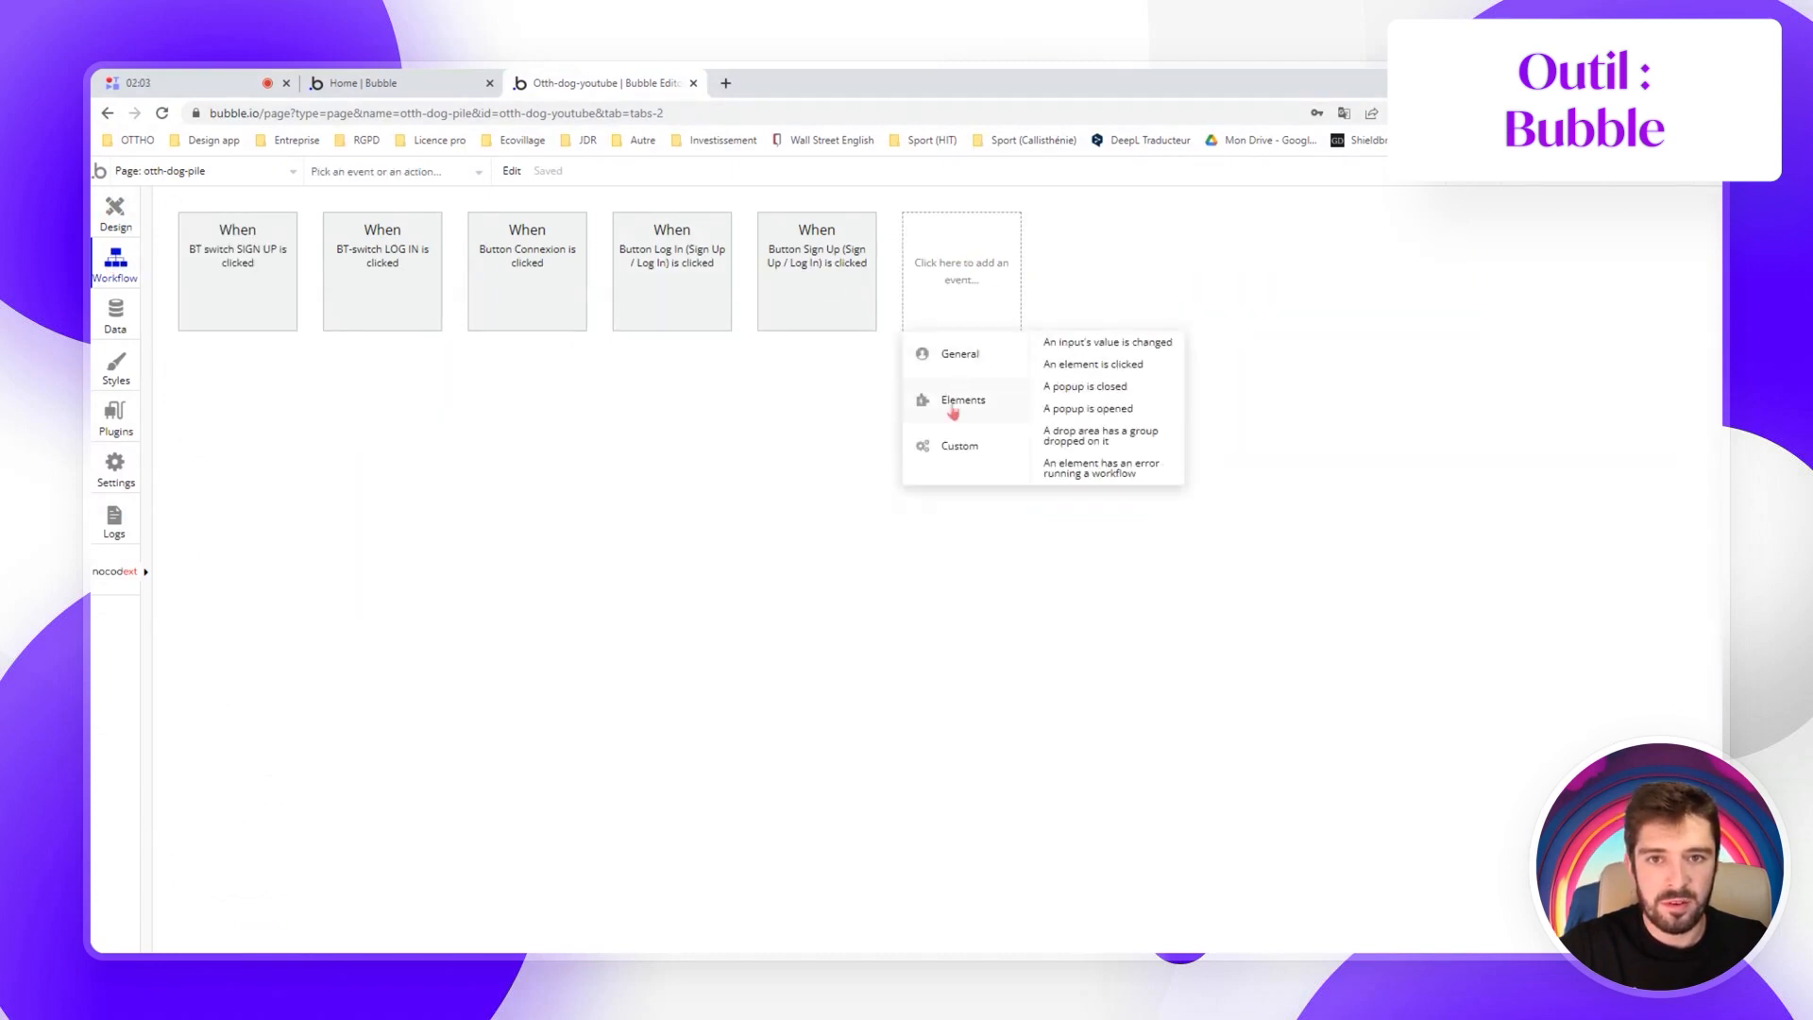
pyautogui.moveTo(1136, 445)
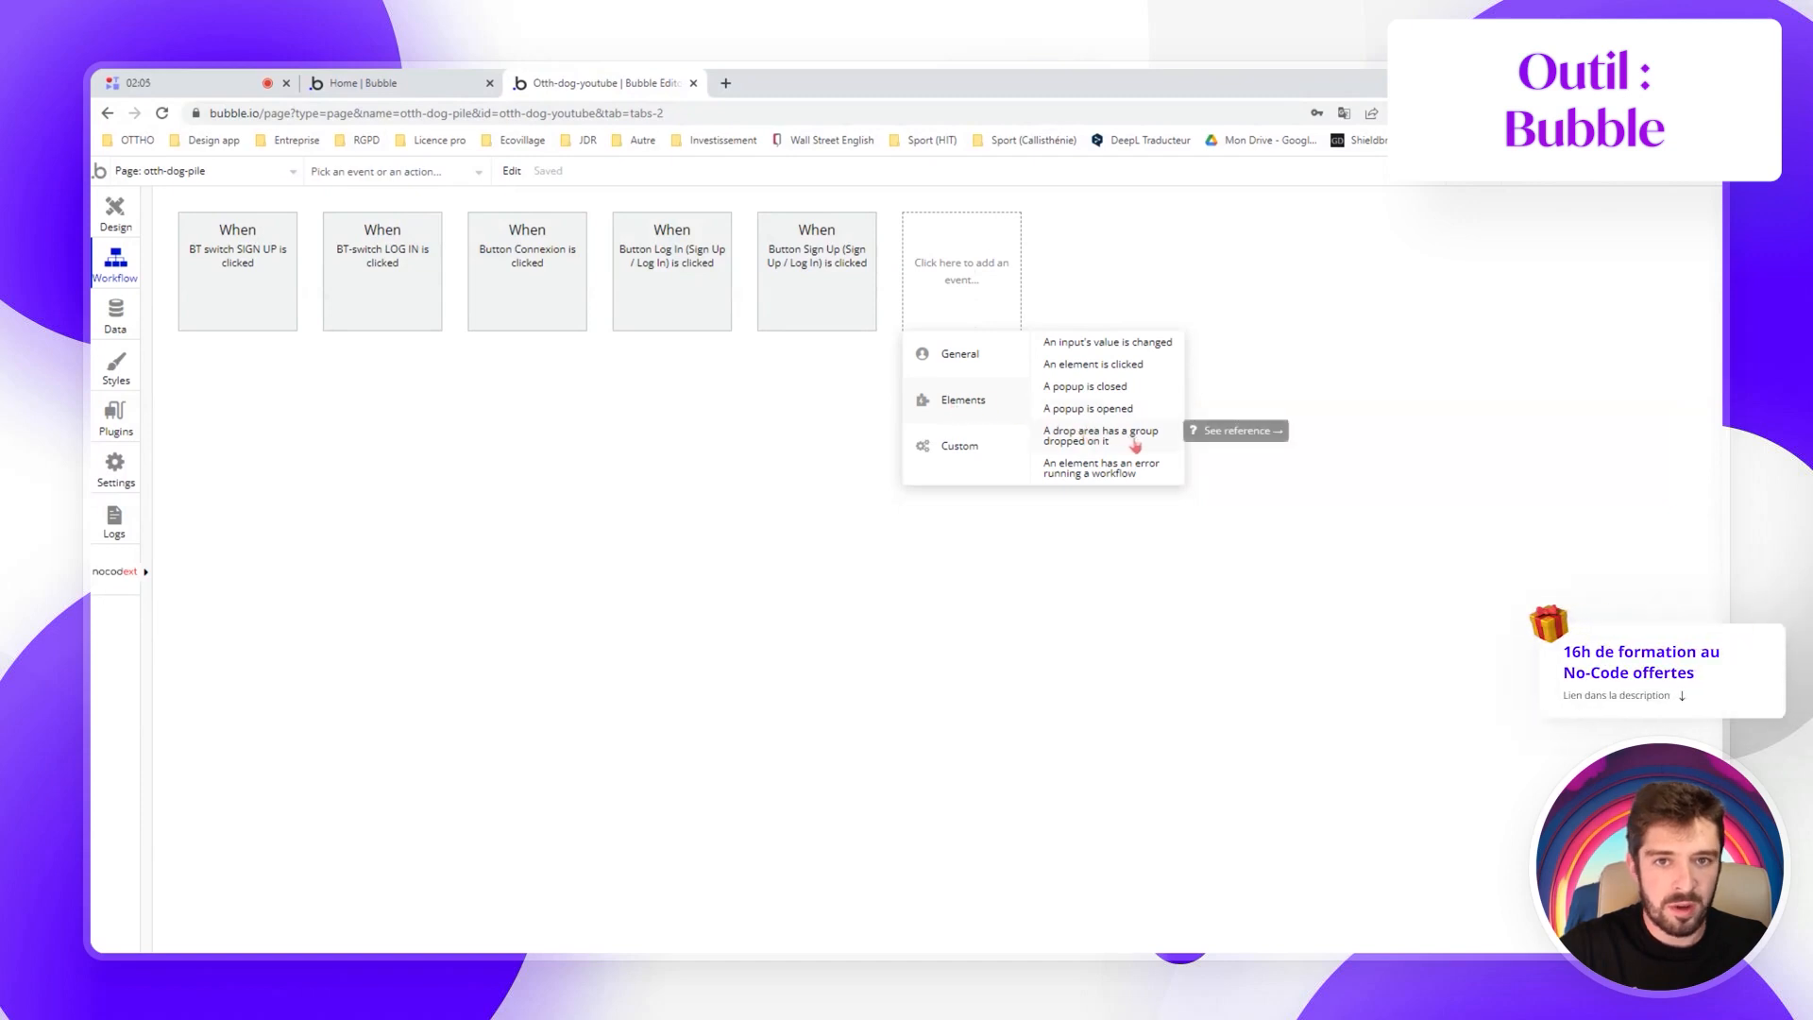
pyautogui.click(1136, 445)
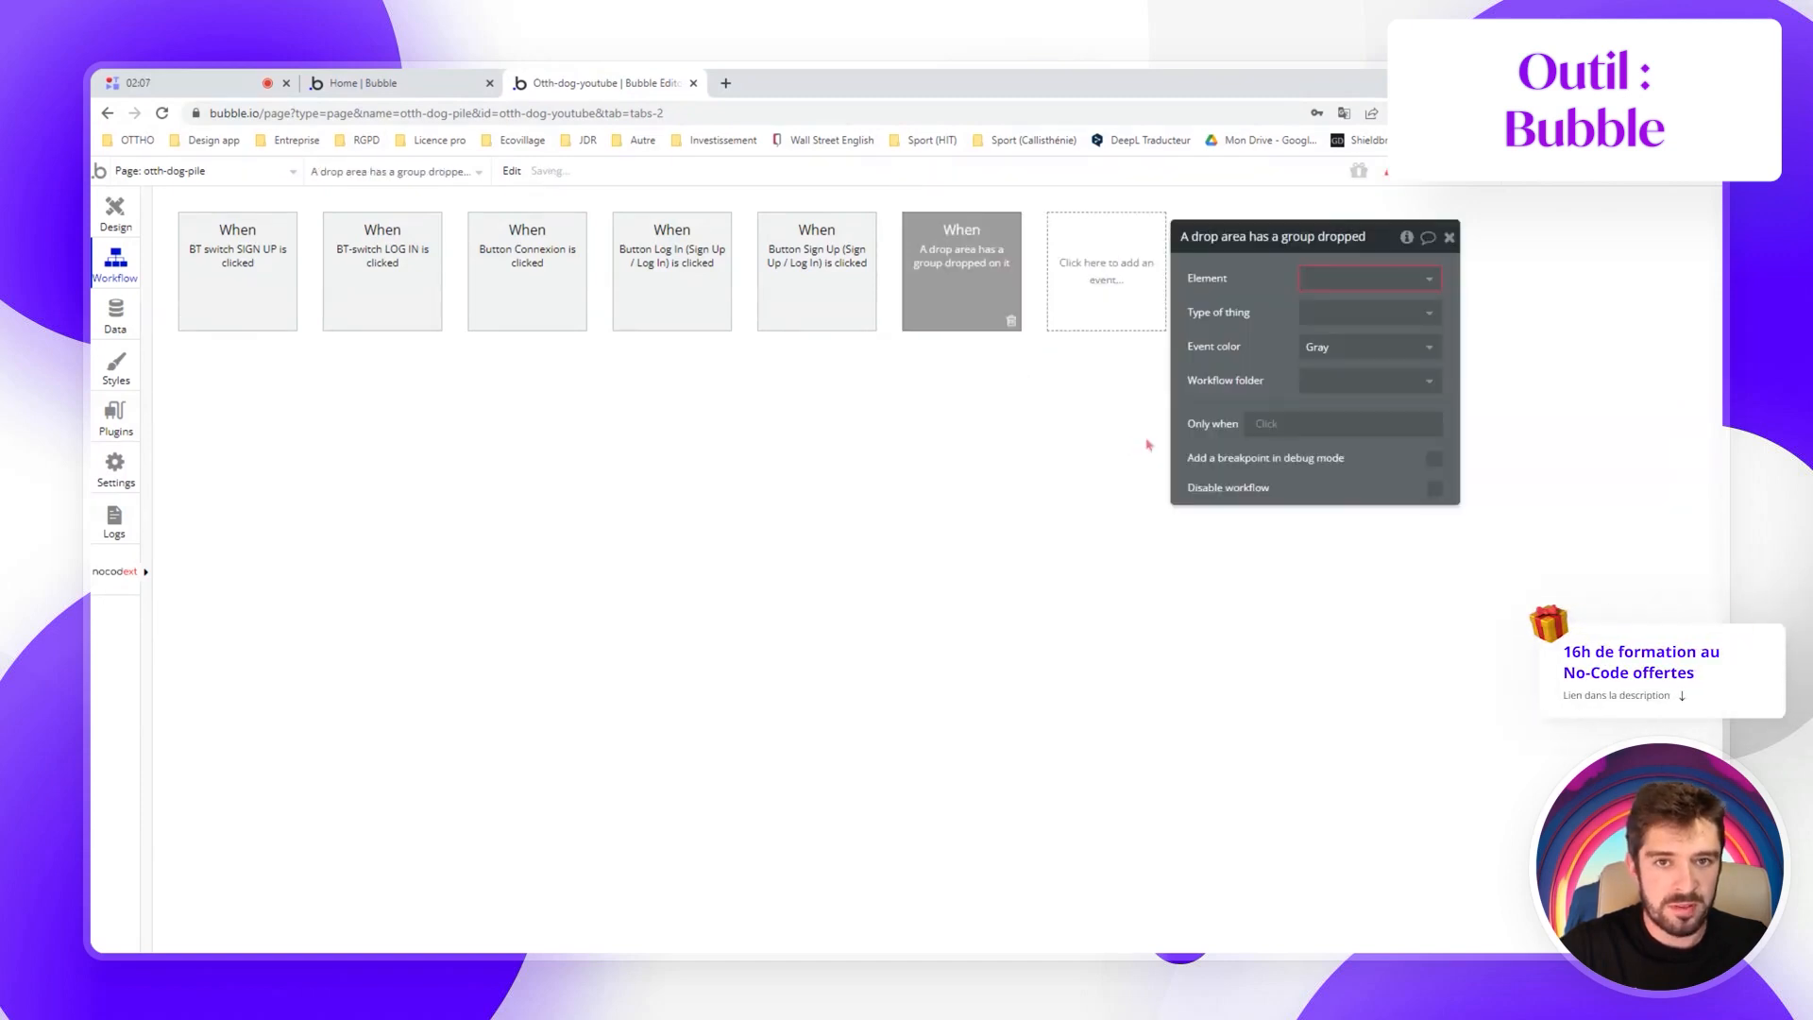
pyautogui.click(1371, 280)
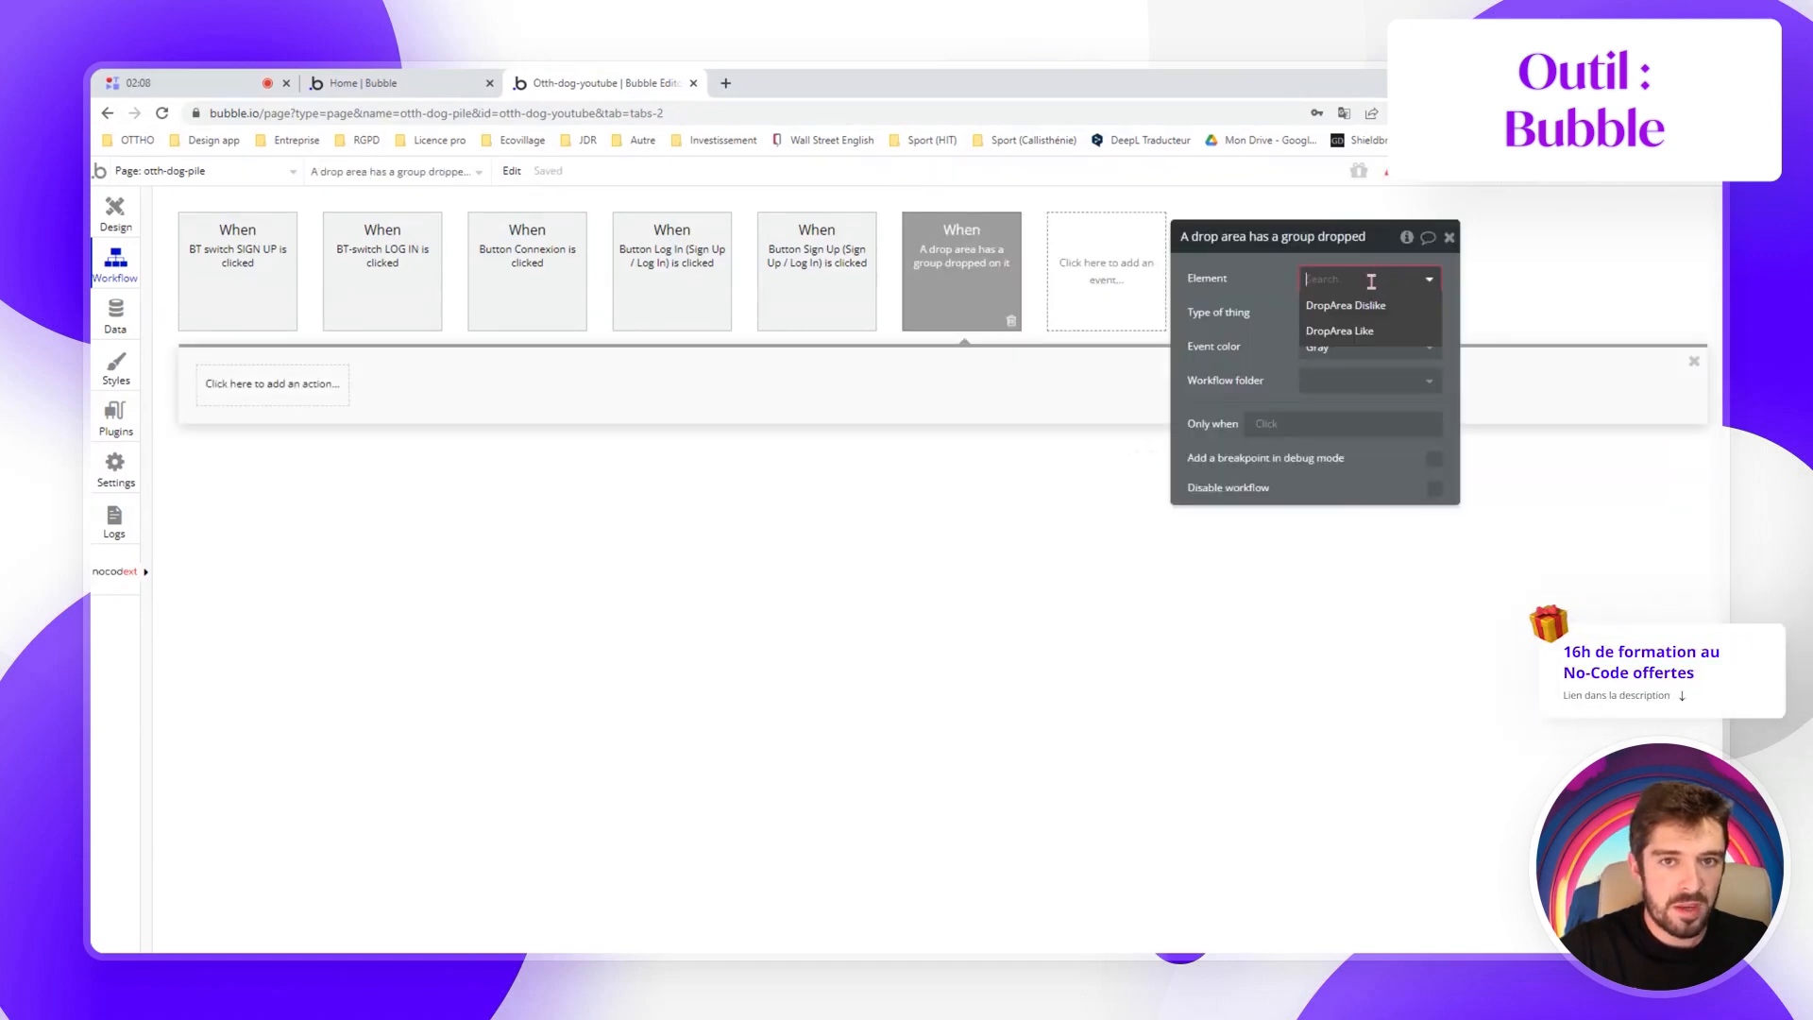
pyautogui.click(1375, 334)
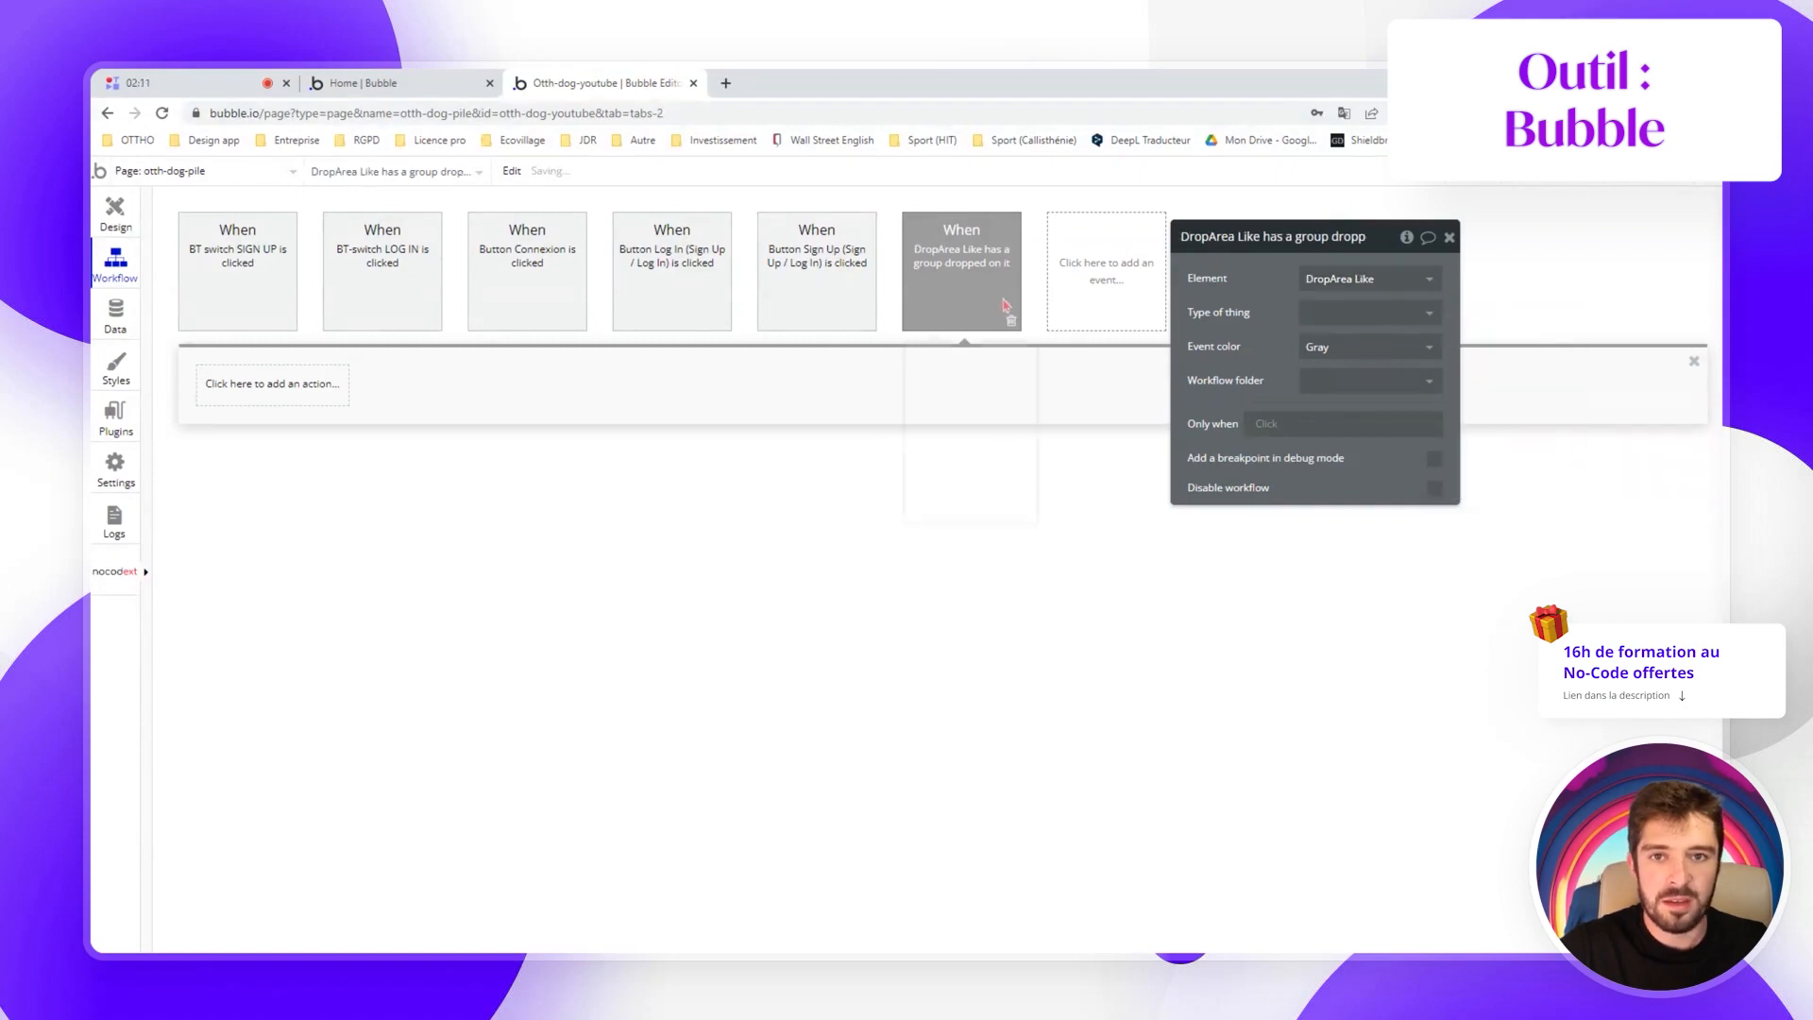
pyautogui.click(1318, 313)
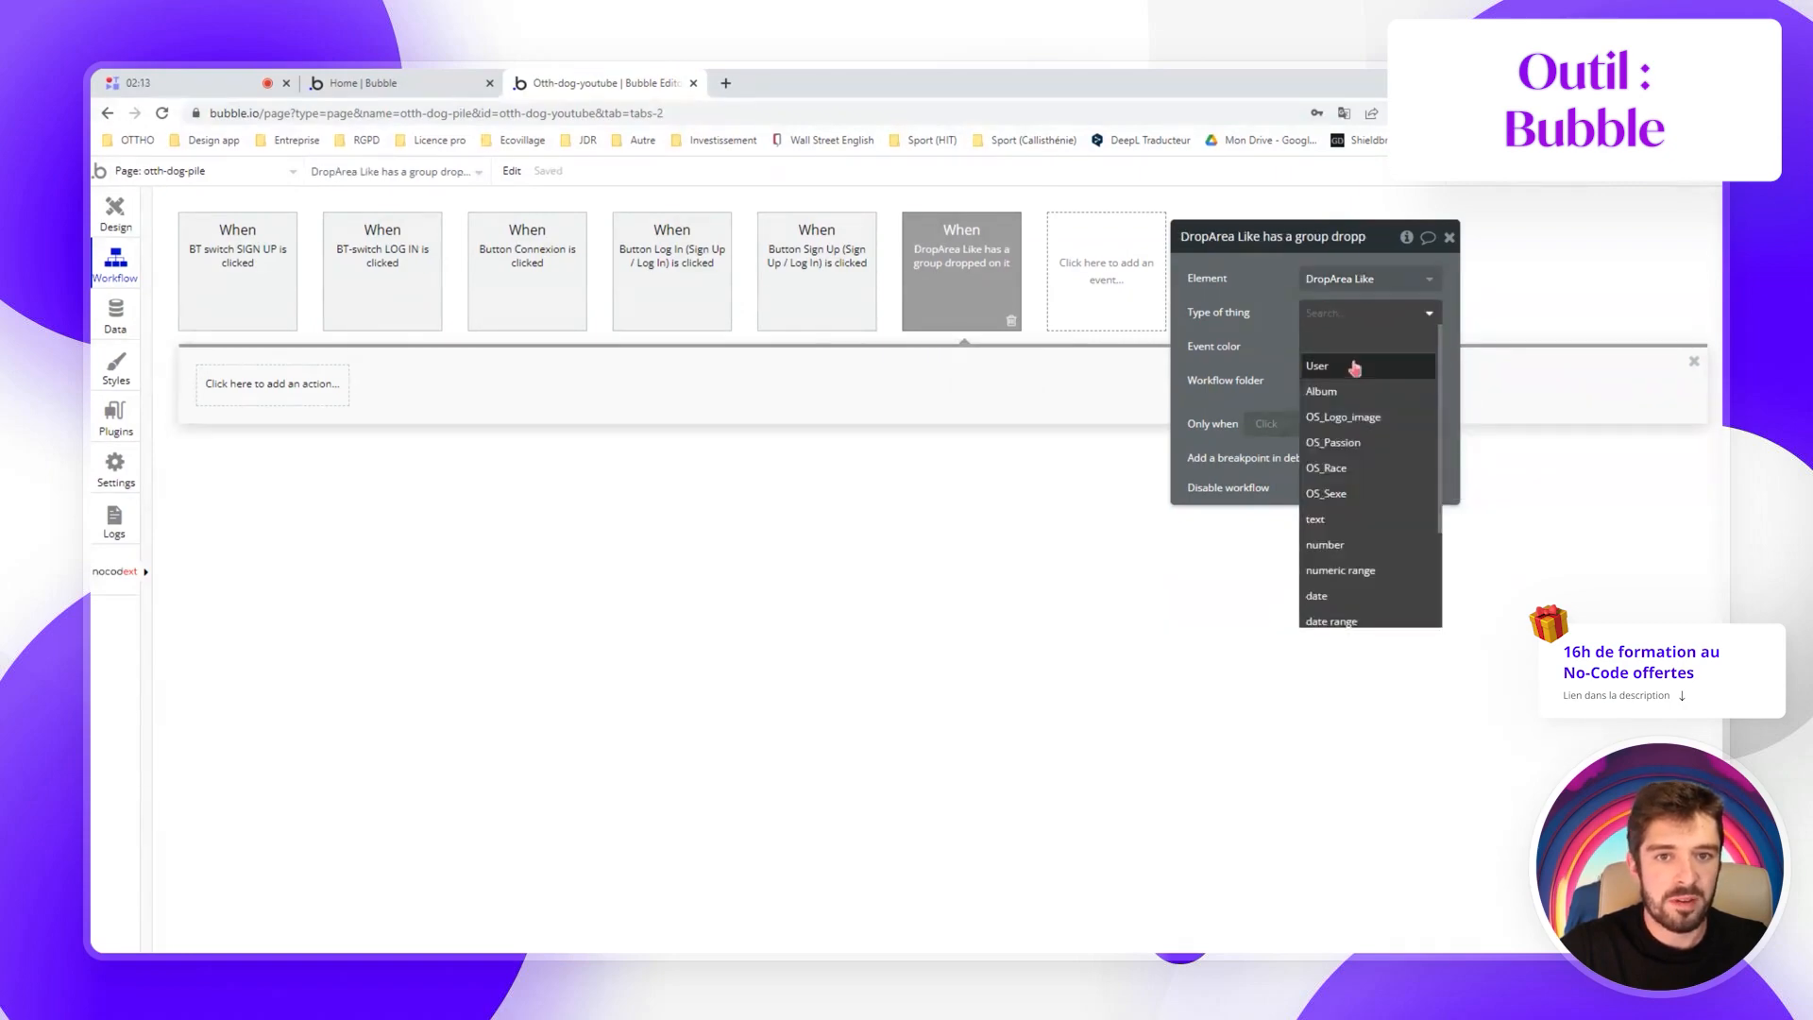
pyautogui.click(1357, 366)
# Add a Make changes to thing action to the like event, with Current User as the thing to change
pyautogui.click(284, 395)
pyautogui.moveTo(257, 511)
pyautogui.click(396, 477)
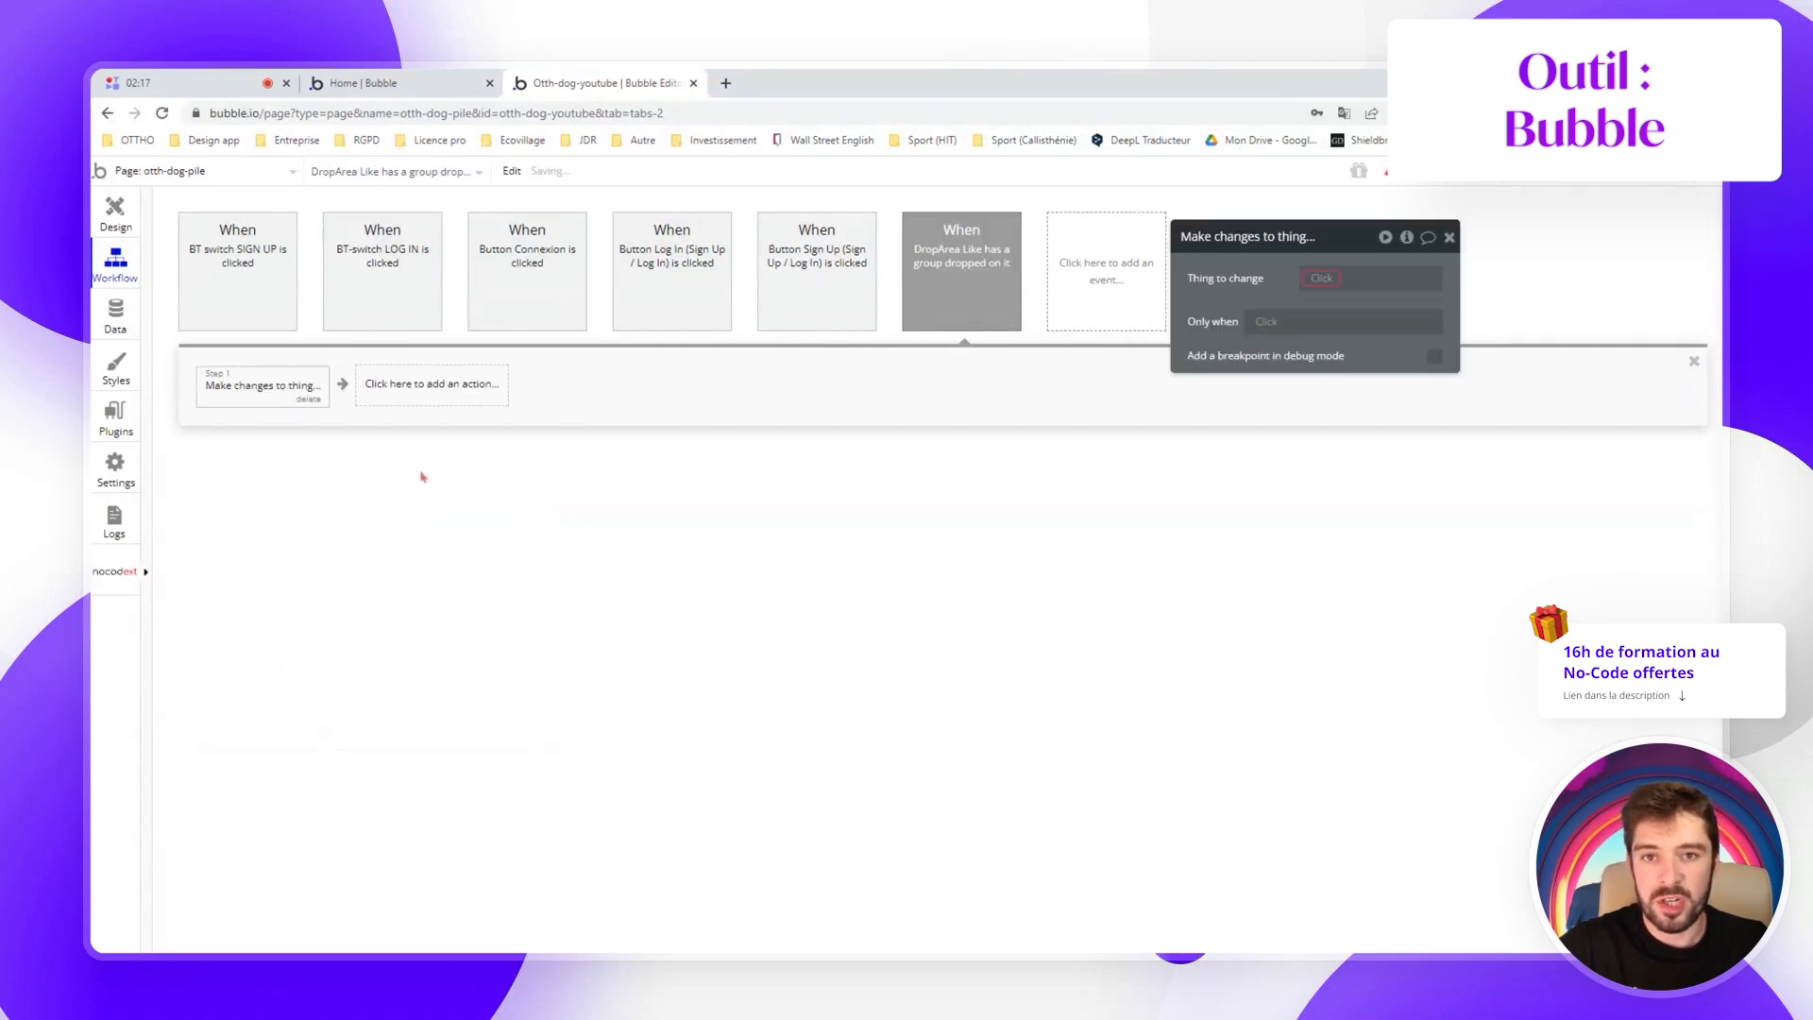
pyautogui.click(1317, 277)
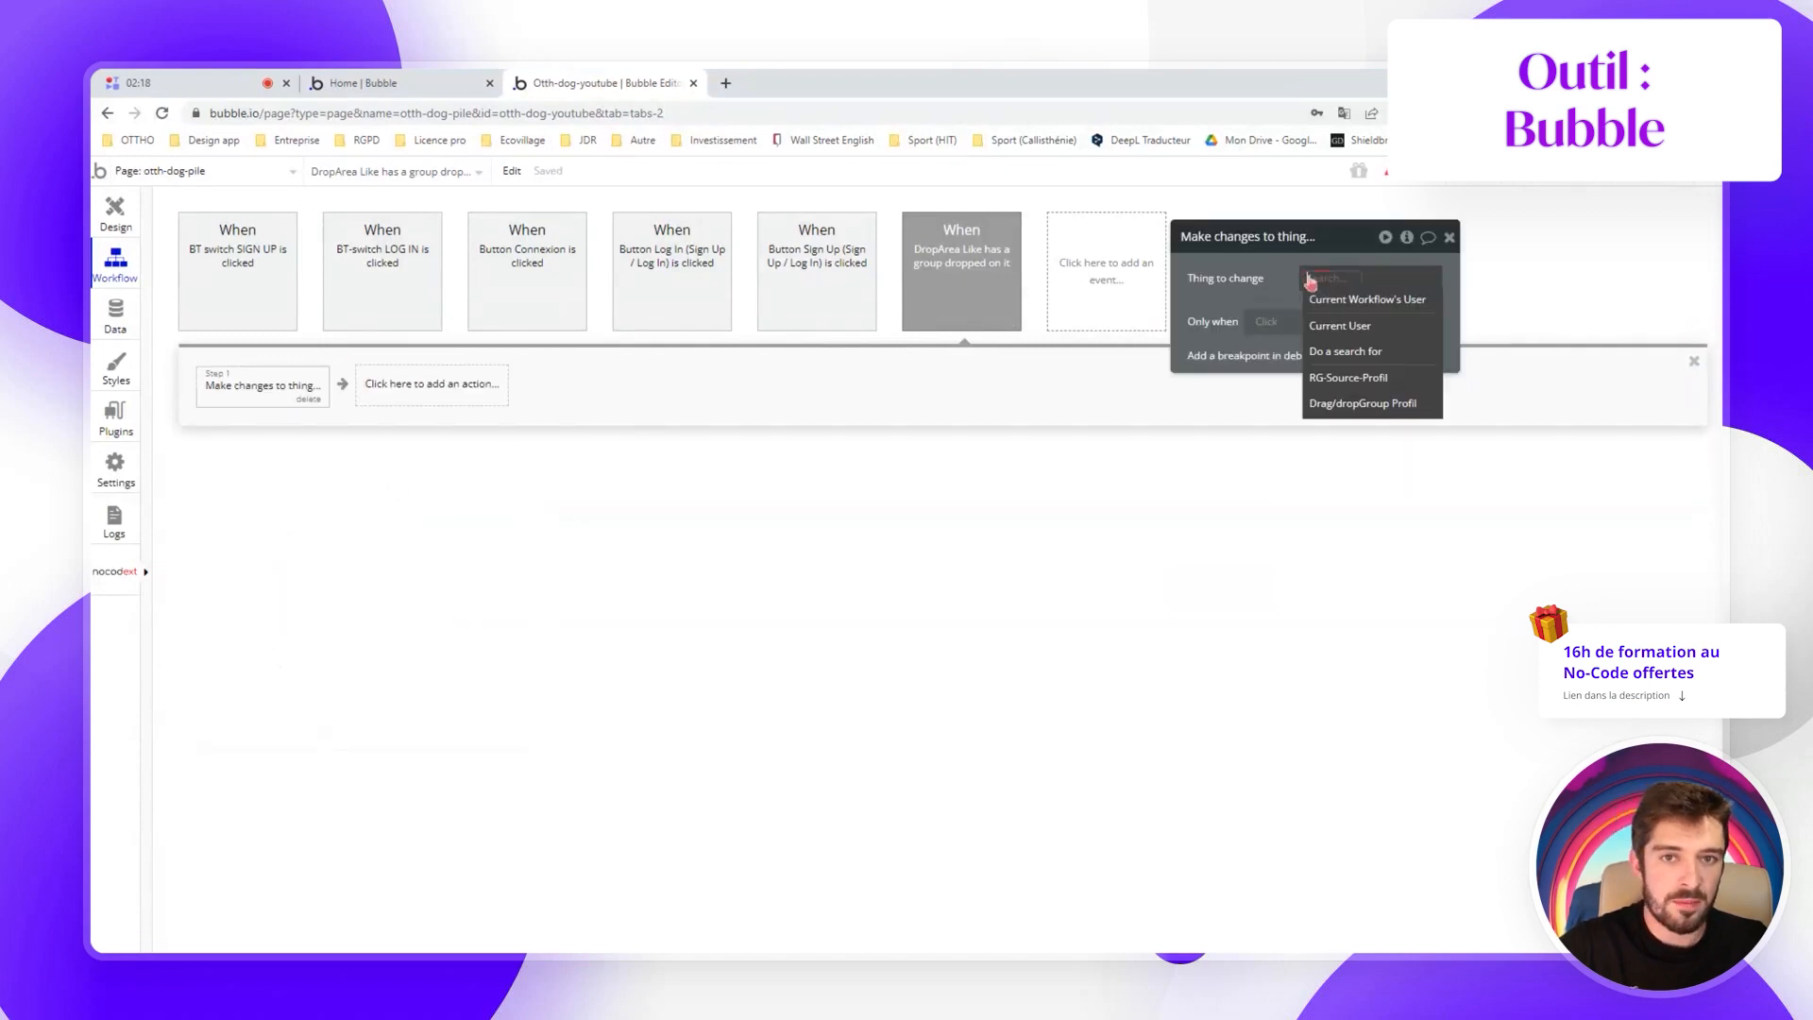
pyautogui.click(1375, 329)
pyautogui.click(1375, 329)
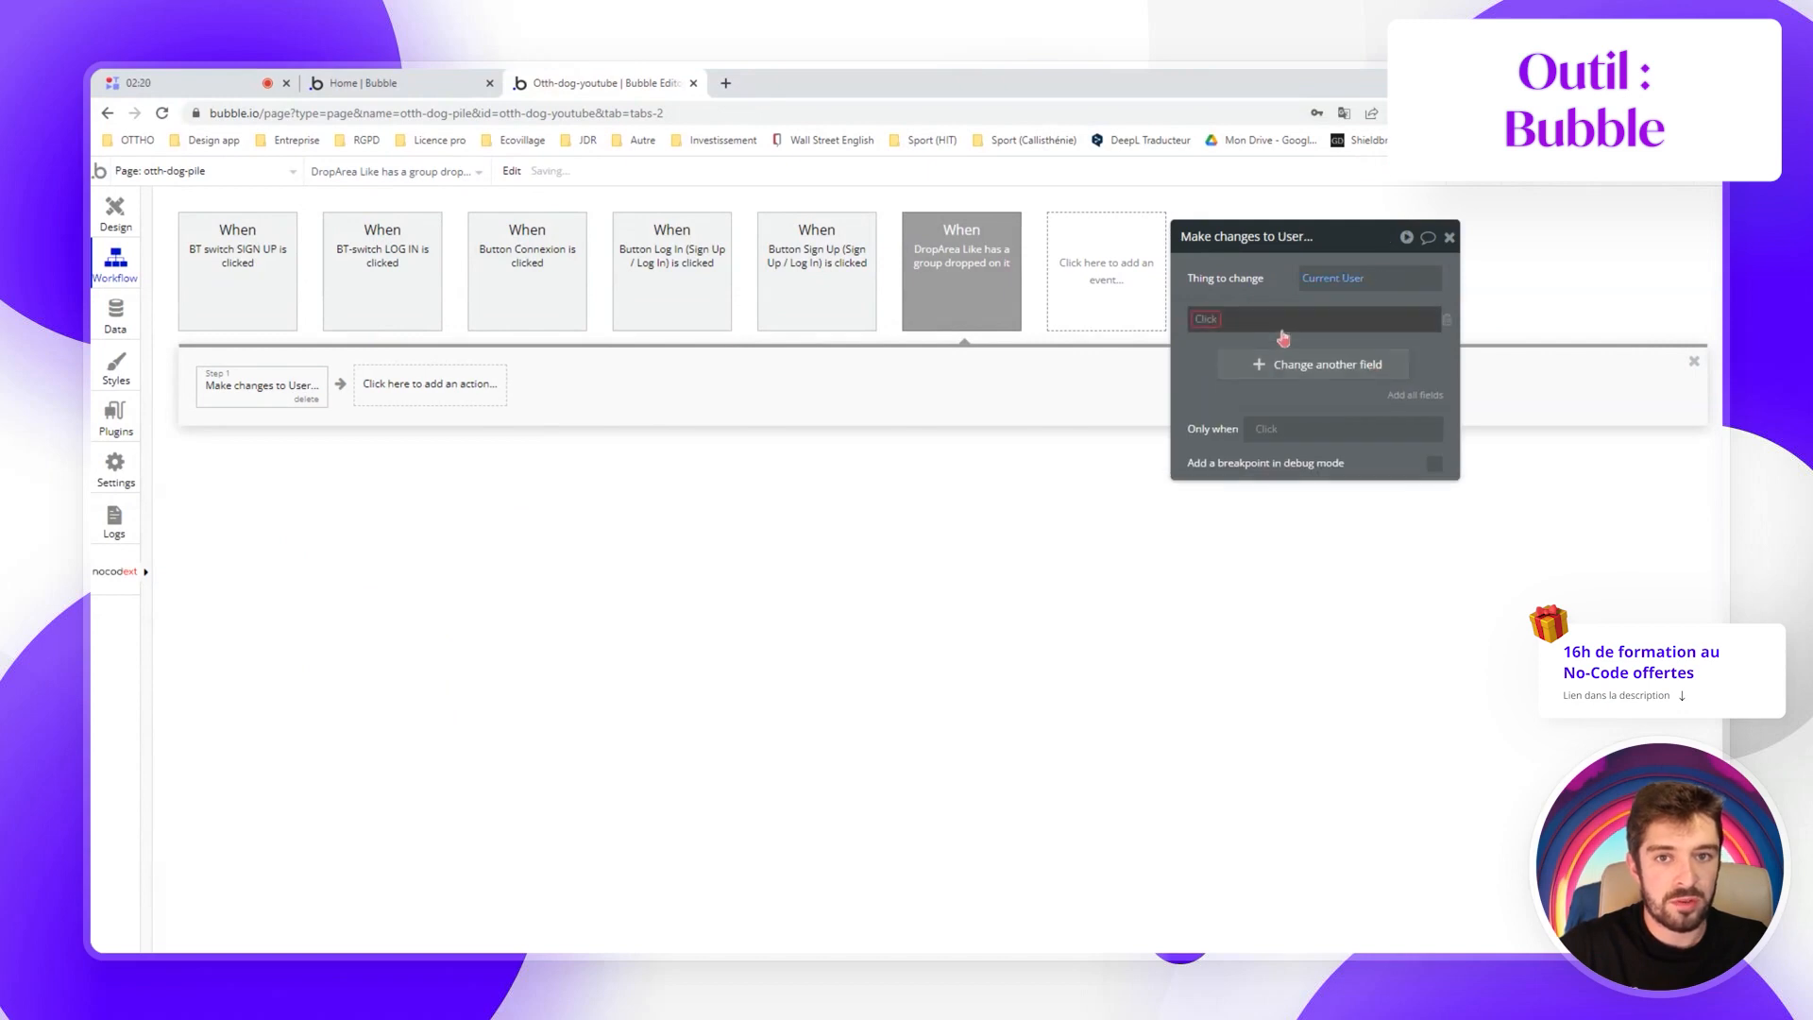
# Have the action add Current Workflow's User to the LIST_User_like field
pyautogui.click(1215, 323)
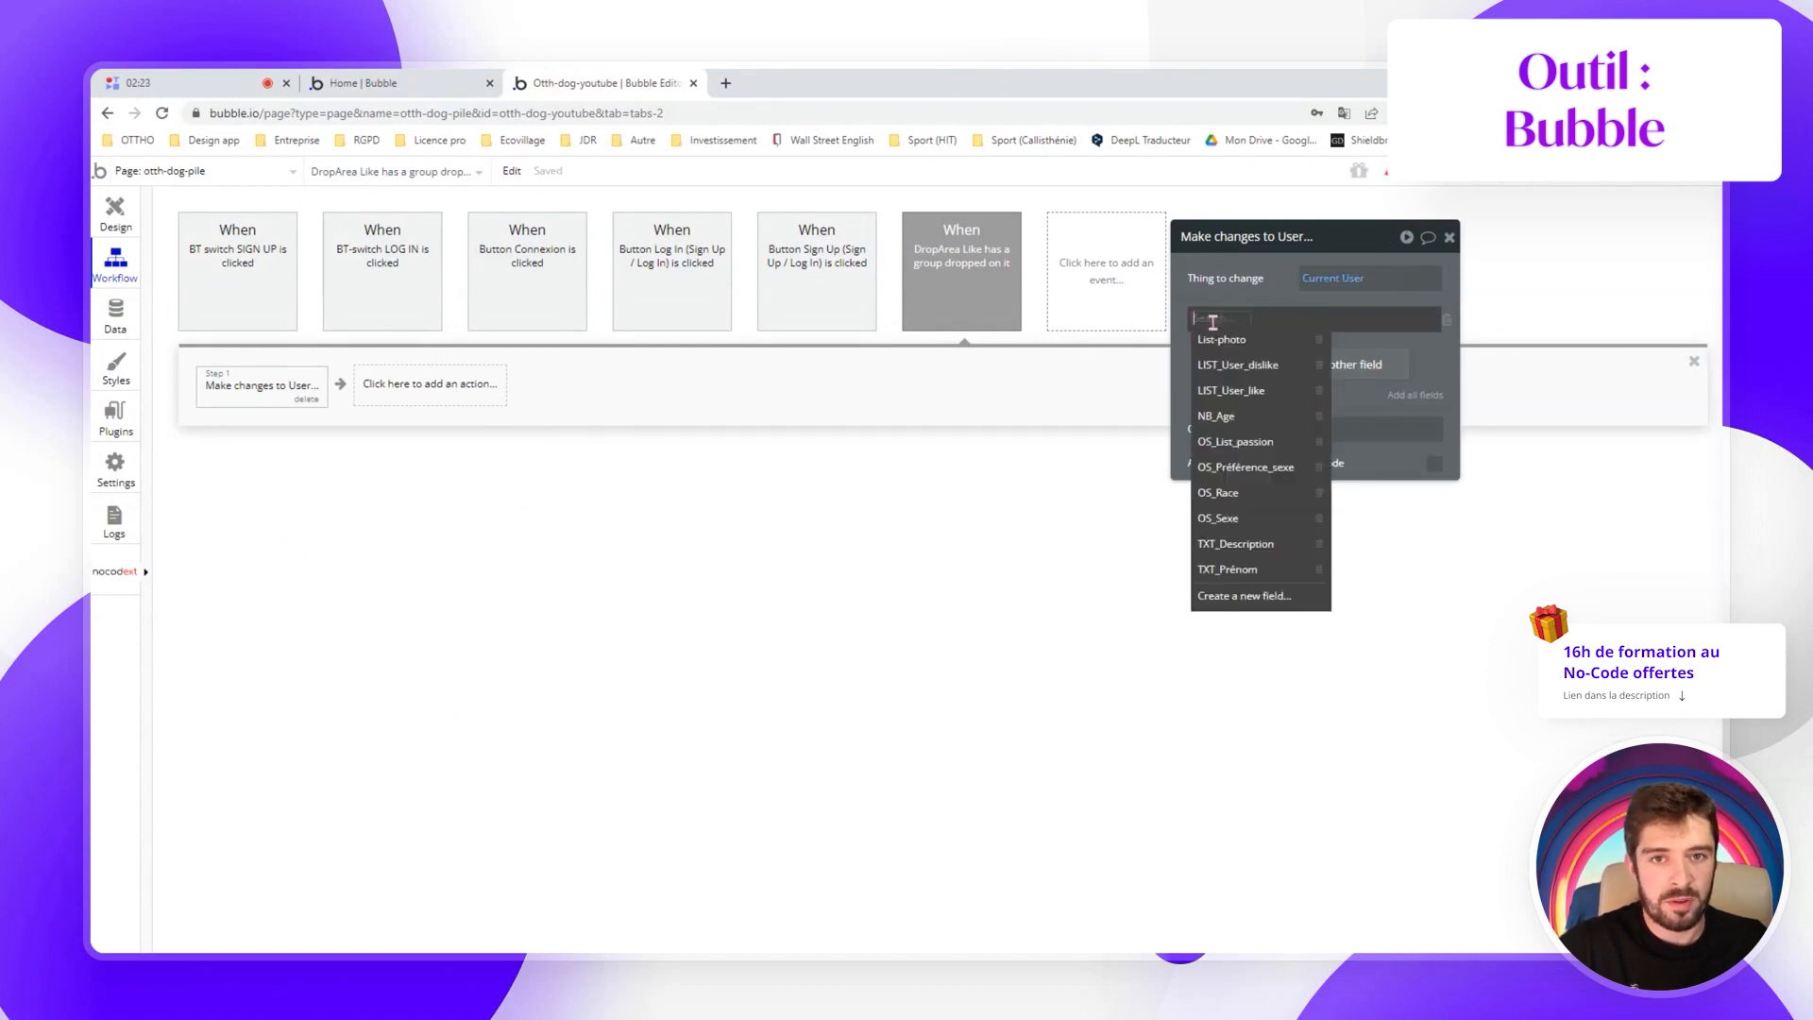
pyautogui.click(1247, 392)
pyautogui.click(1277, 323)
pyautogui.click(1285, 341)
pyautogui.click(1305, 321)
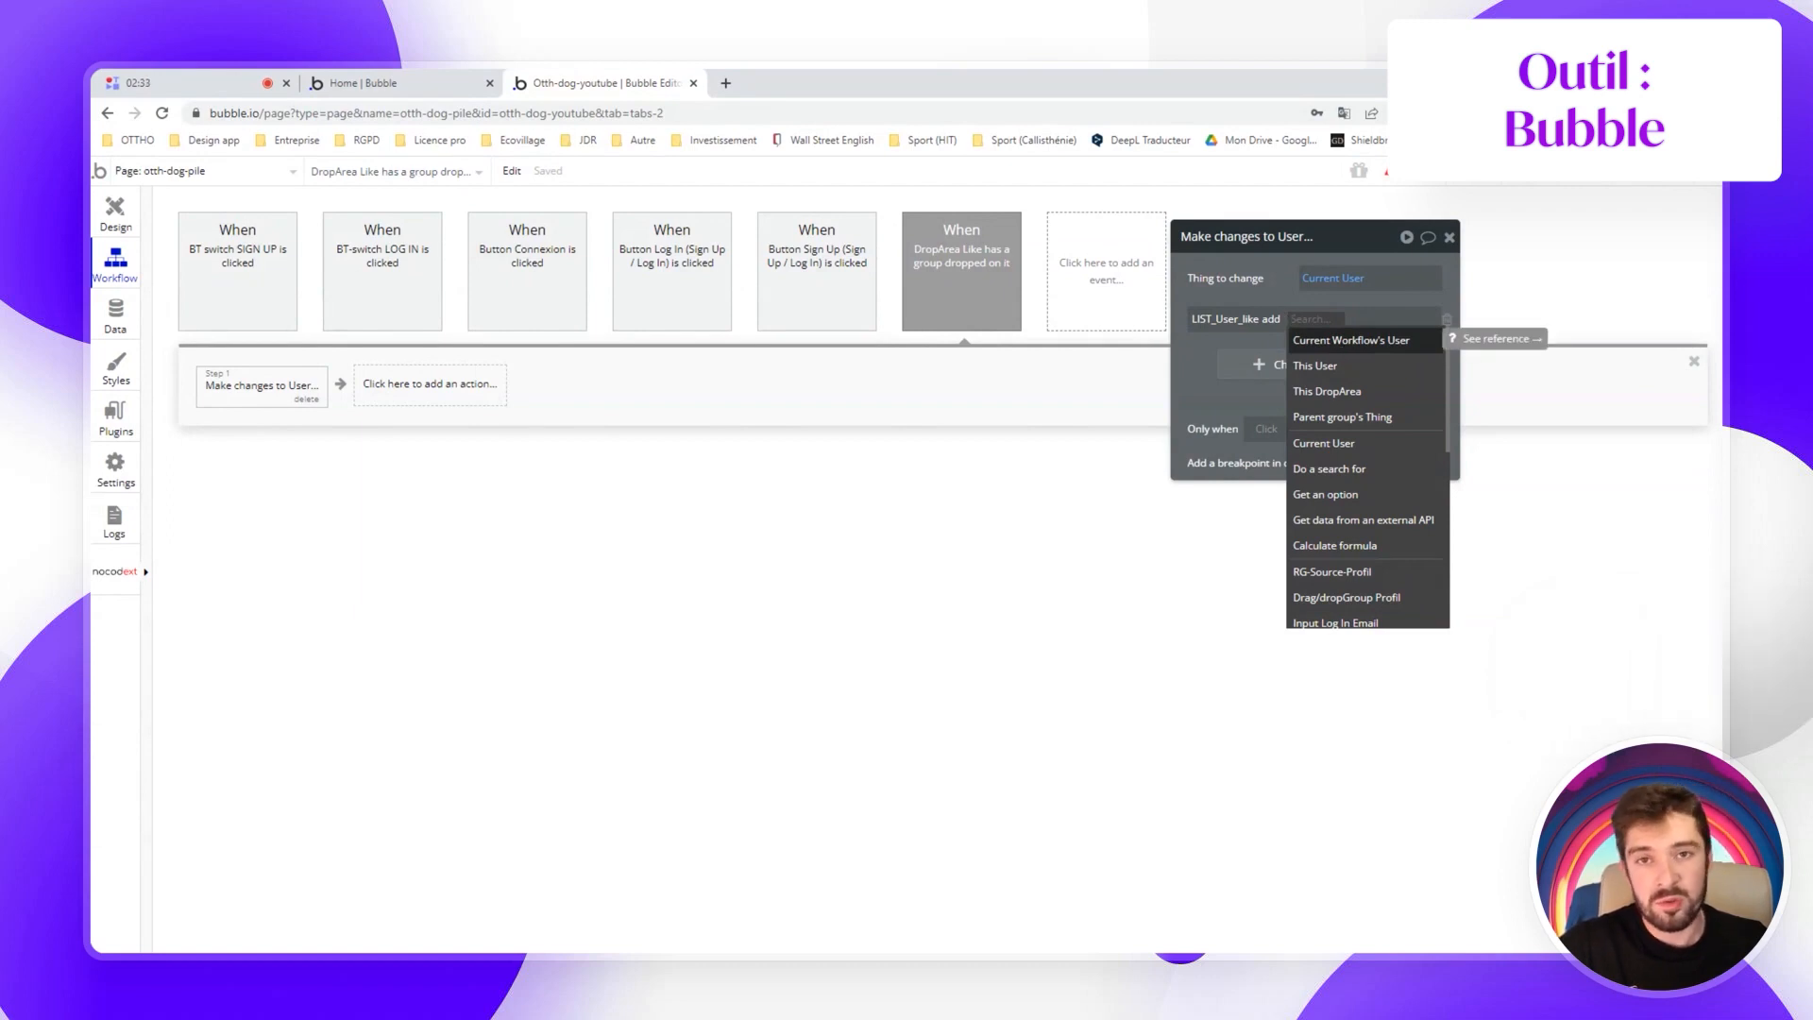
pyautogui.click(1341, 342)
# Set the event color of the DropArea Like event to Green
pyautogui.click(945, 269)
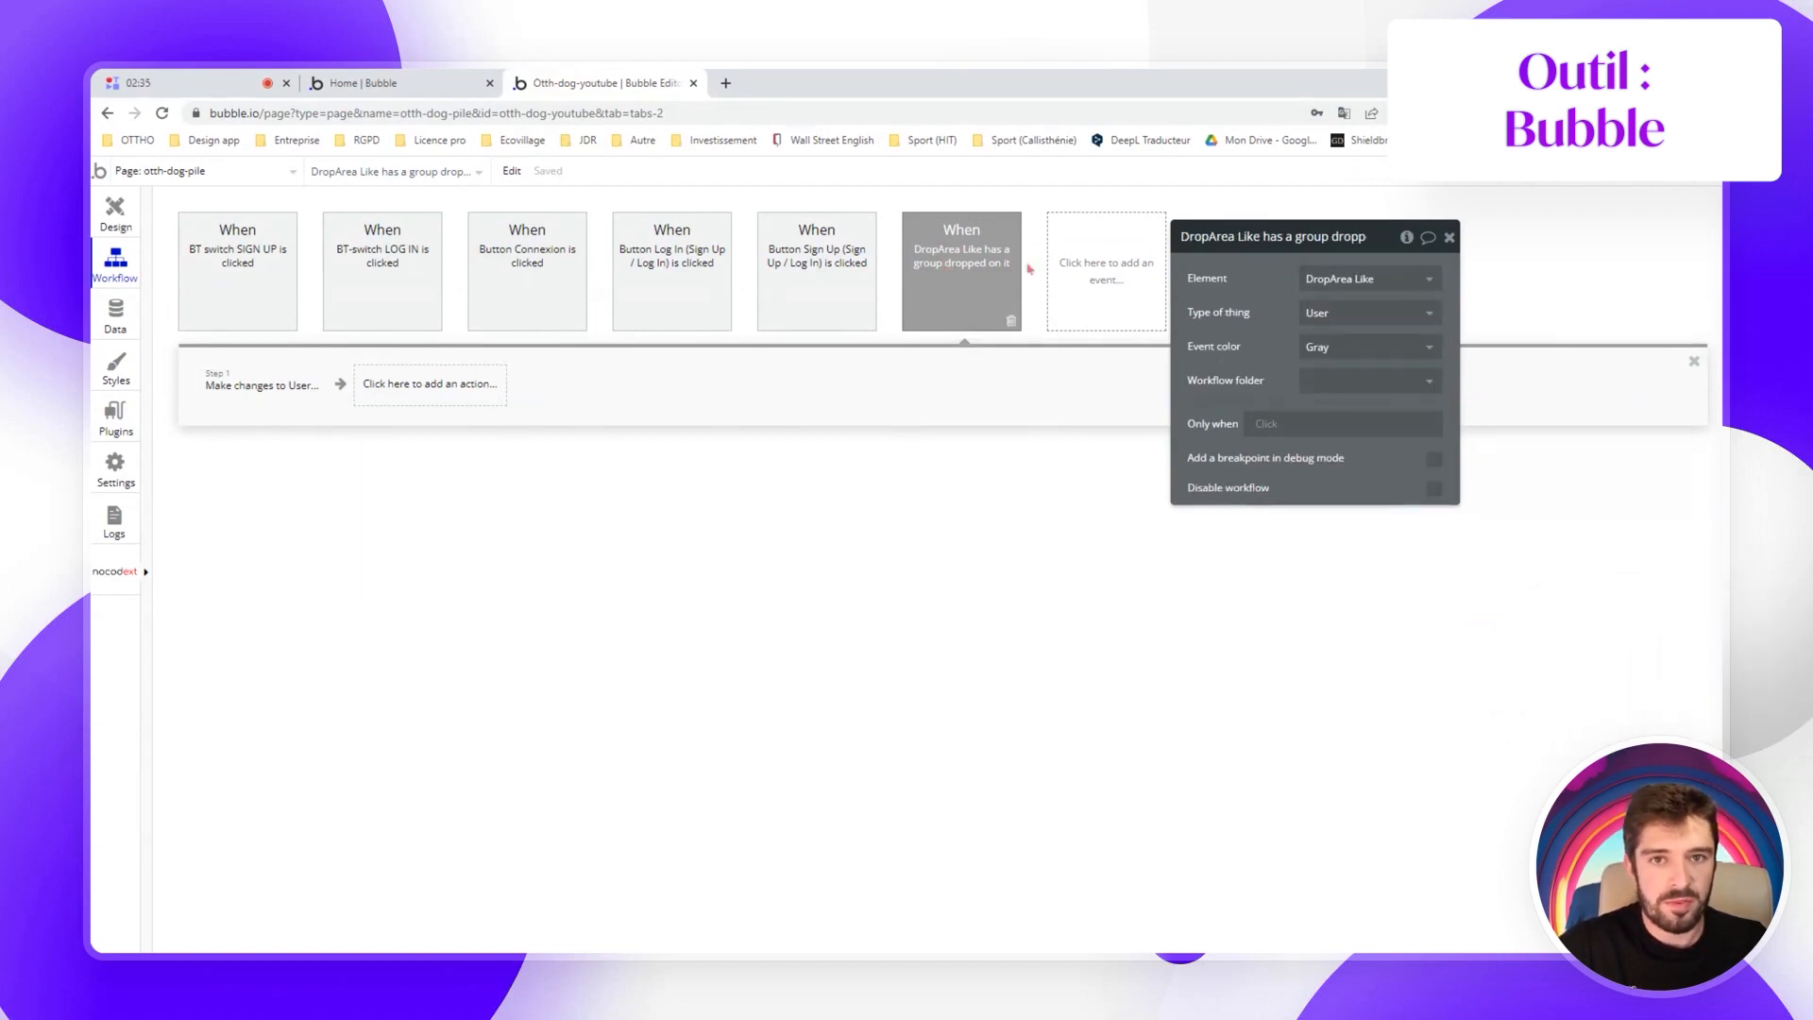
pyautogui.click(1317, 347)
pyautogui.click(1334, 480)
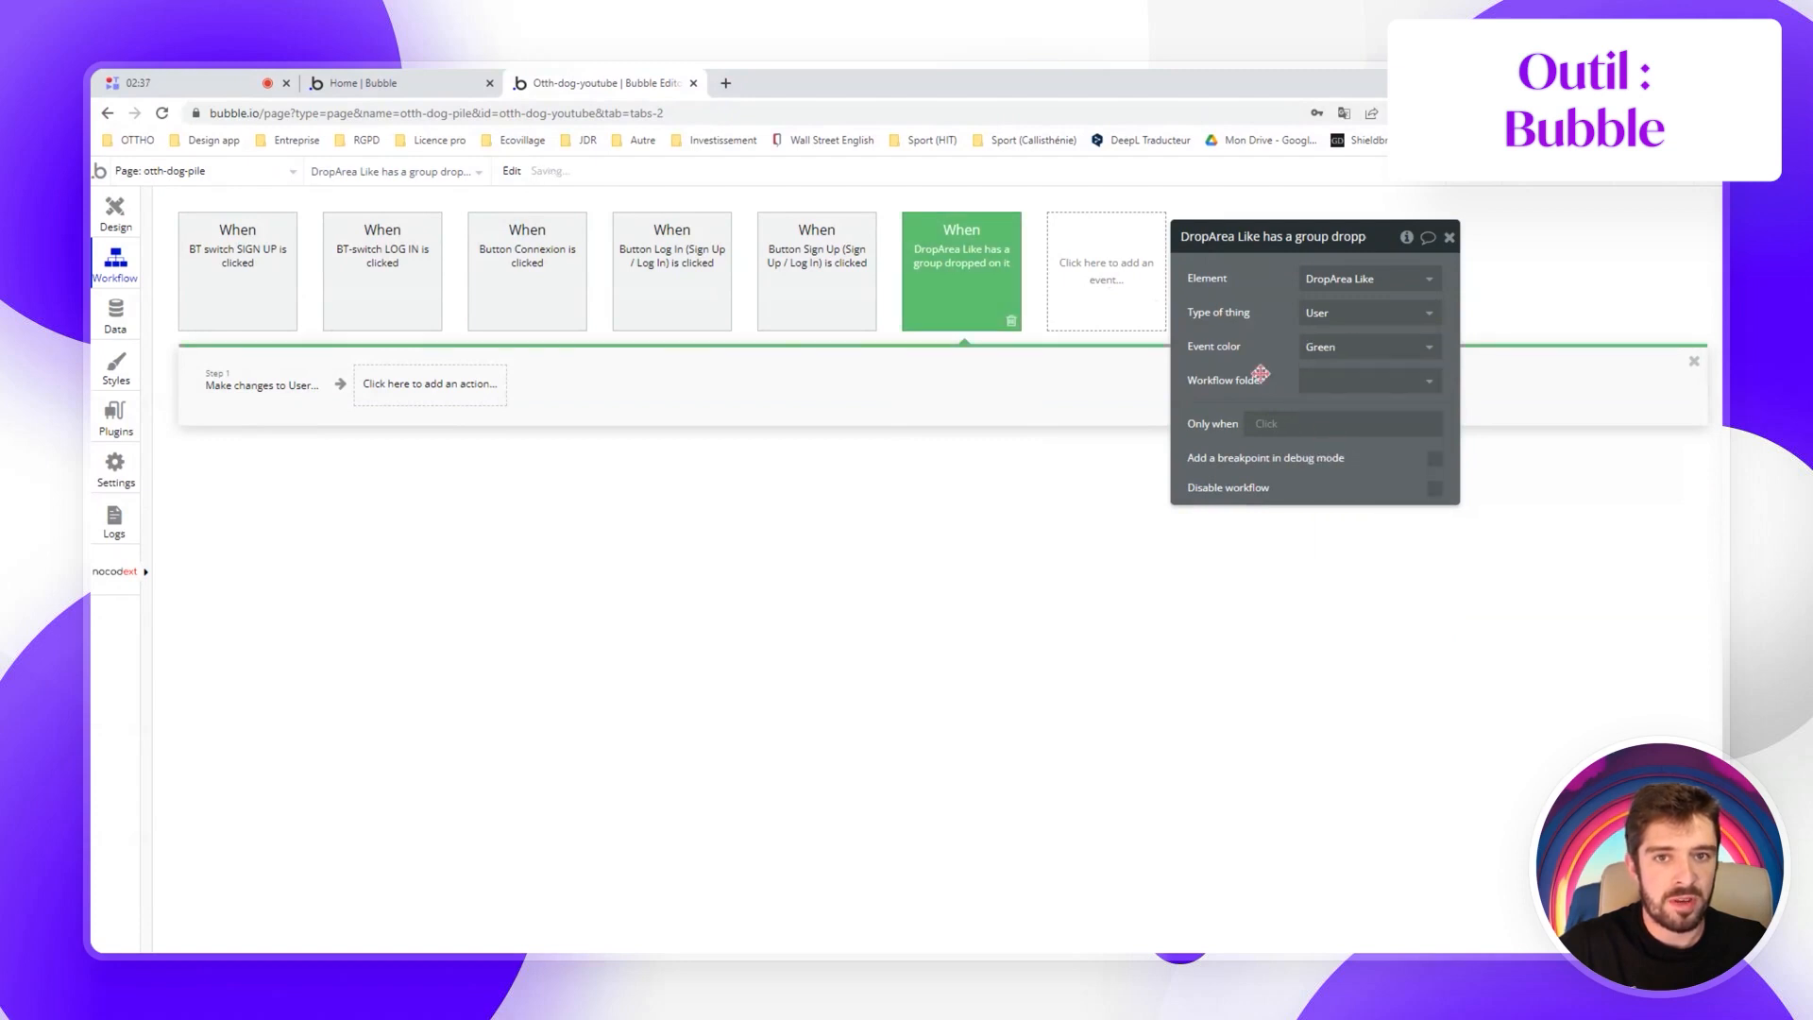
# Duplicate the DropArea Like event with its action and set the copy's event color to Red
pyautogui.rightClick(962, 299)
pyautogui.click(1006, 393)
pyautogui.rightClick(1120, 288)
pyautogui.click(1150, 300)
pyautogui.click(1341, 348)
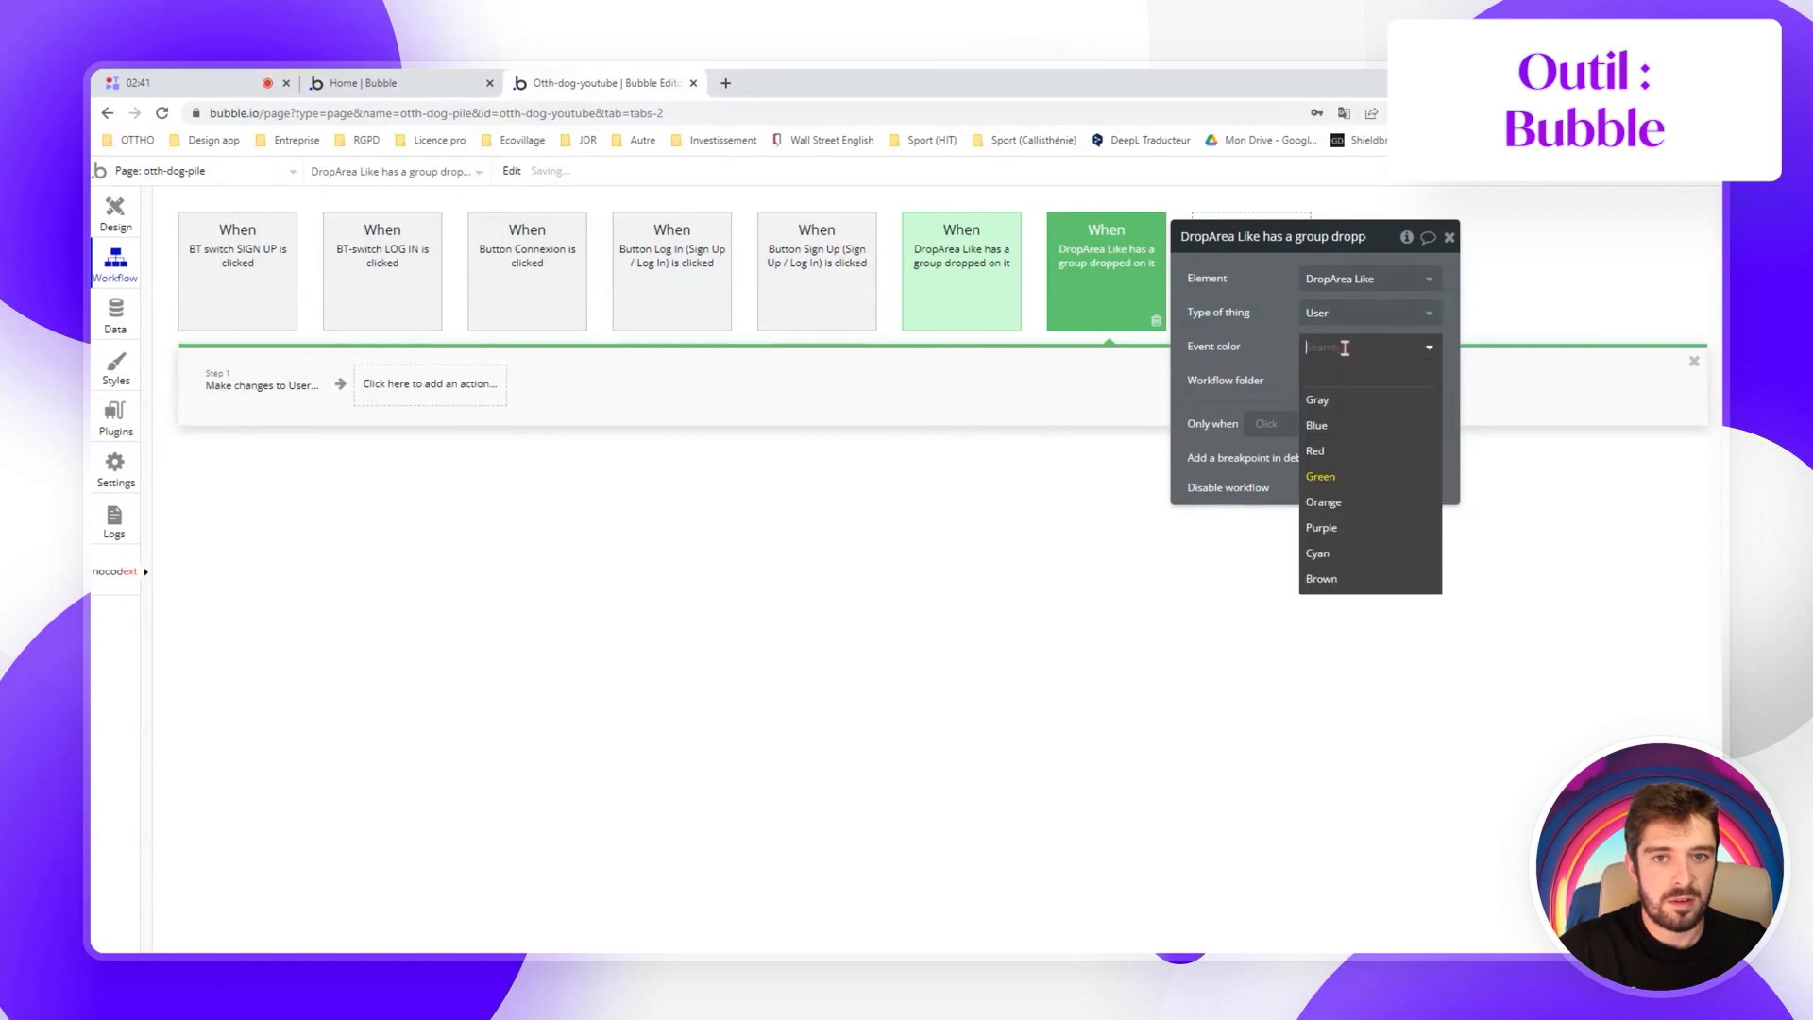
pyautogui.click(1347, 442)
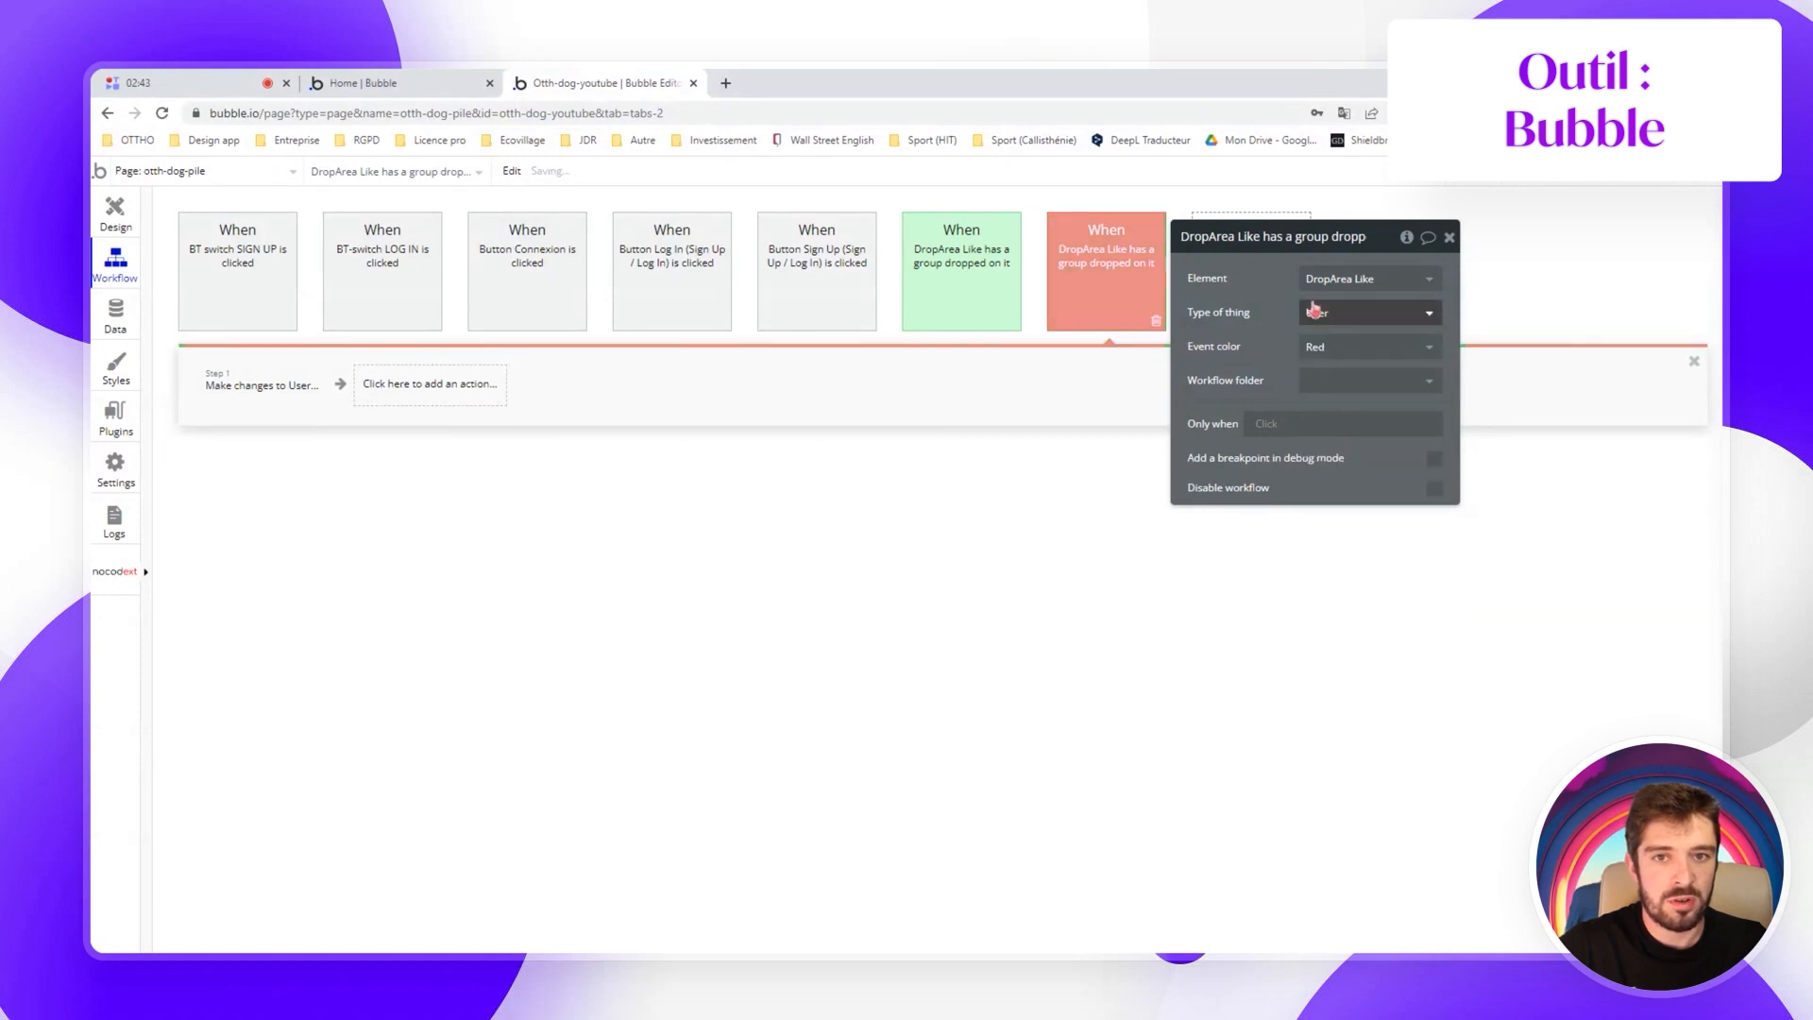
# Make the red duplicate workflow add the user to LIST_User_dislike and trigger on the DropArea Dislike element
pyautogui.click(261, 385)
pyautogui.click(1277, 324)
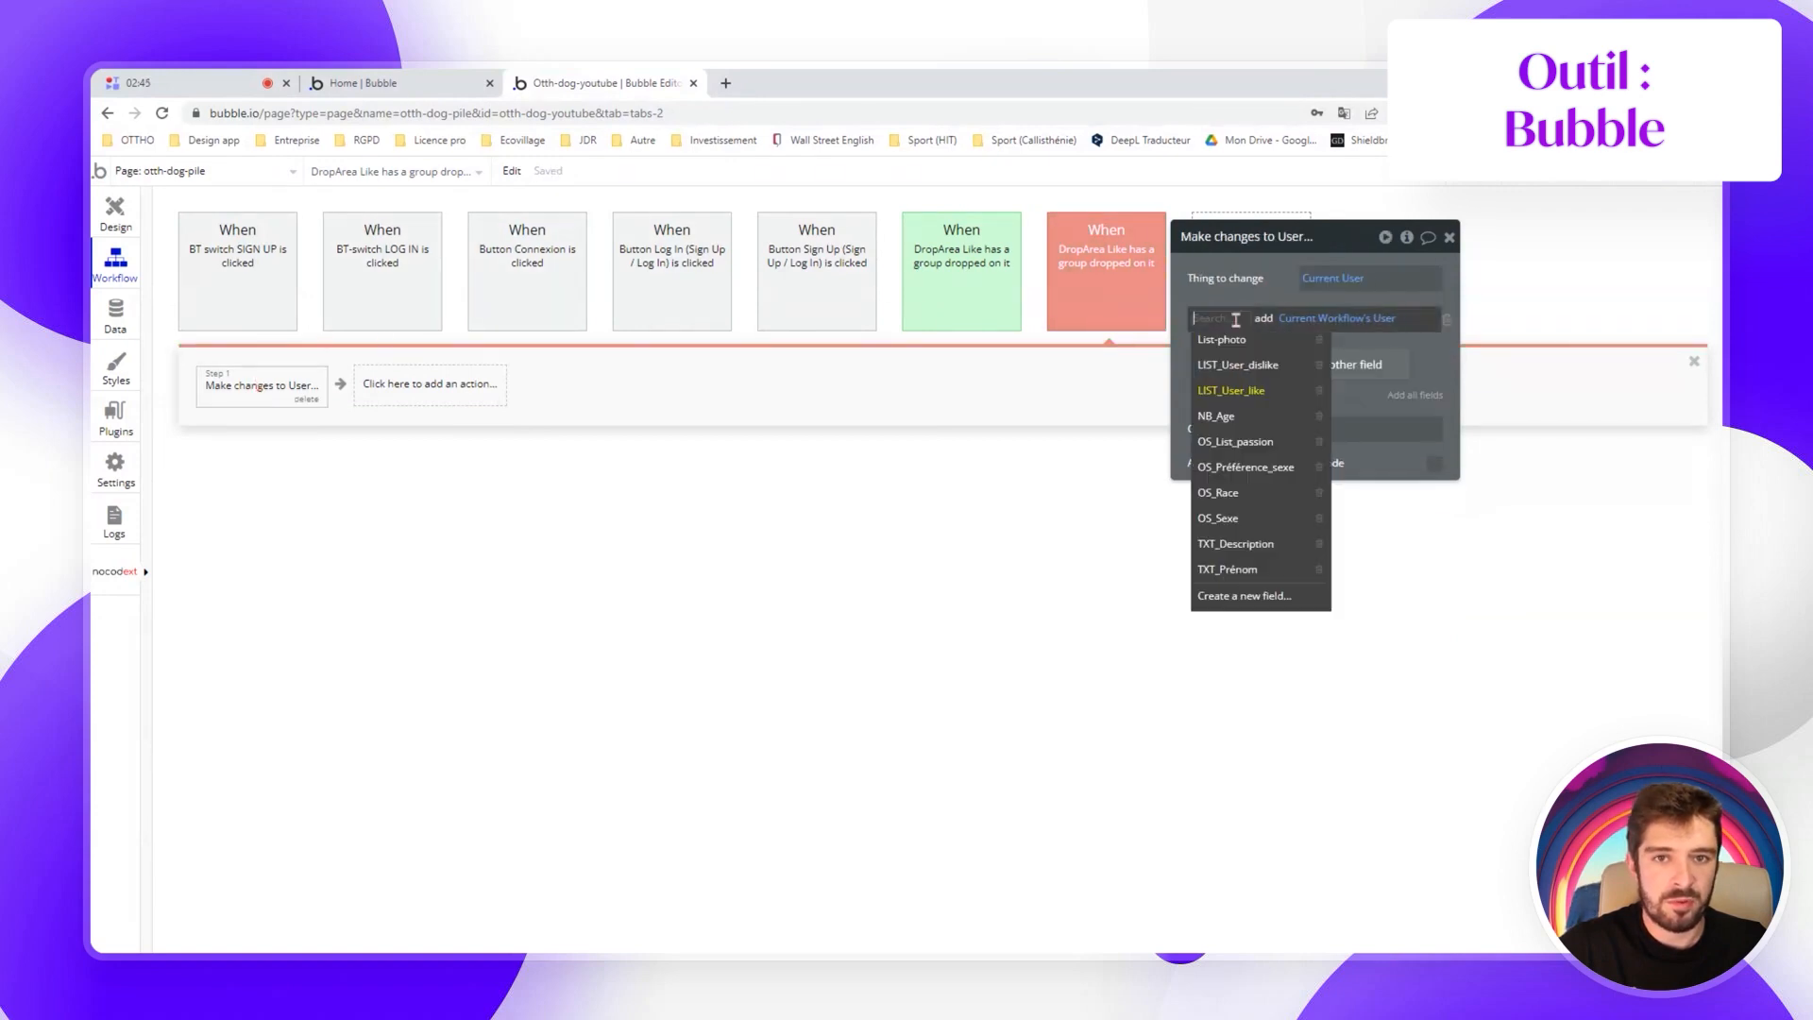
pyautogui.click(1249, 367)
pyautogui.click(1137, 289)
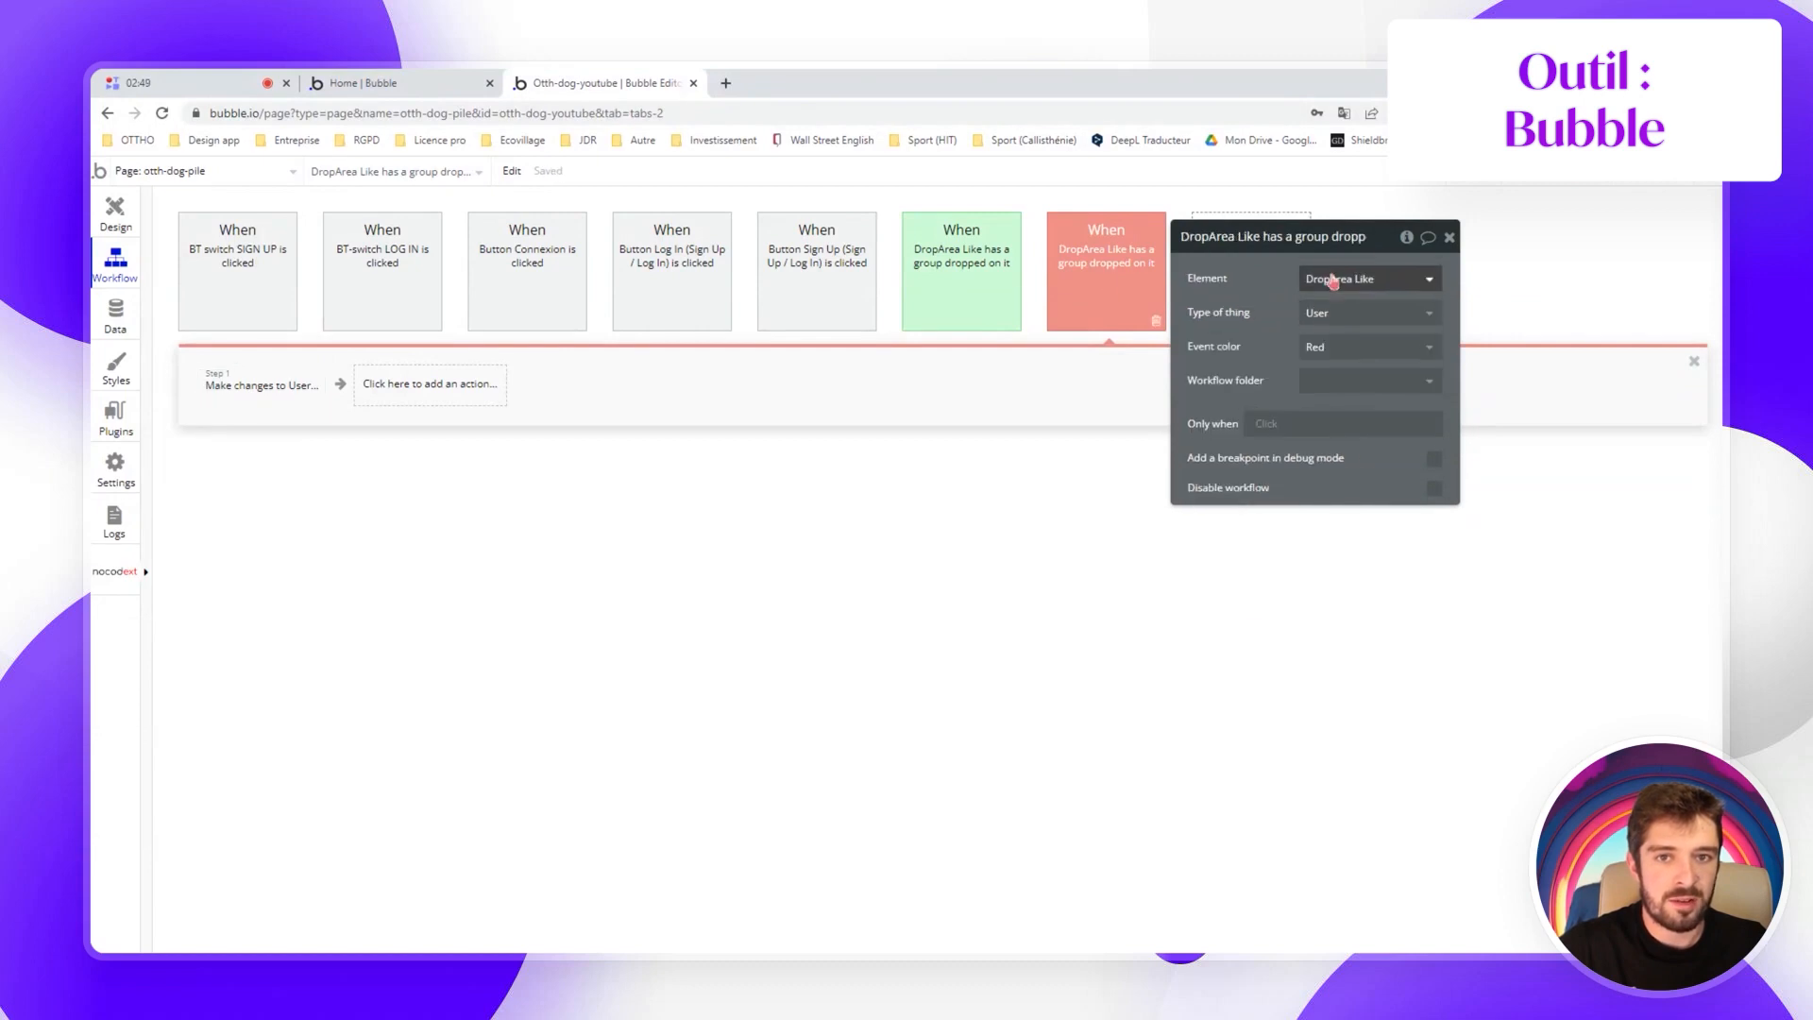
pyautogui.click(1360, 277)
pyautogui.click(1376, 312)
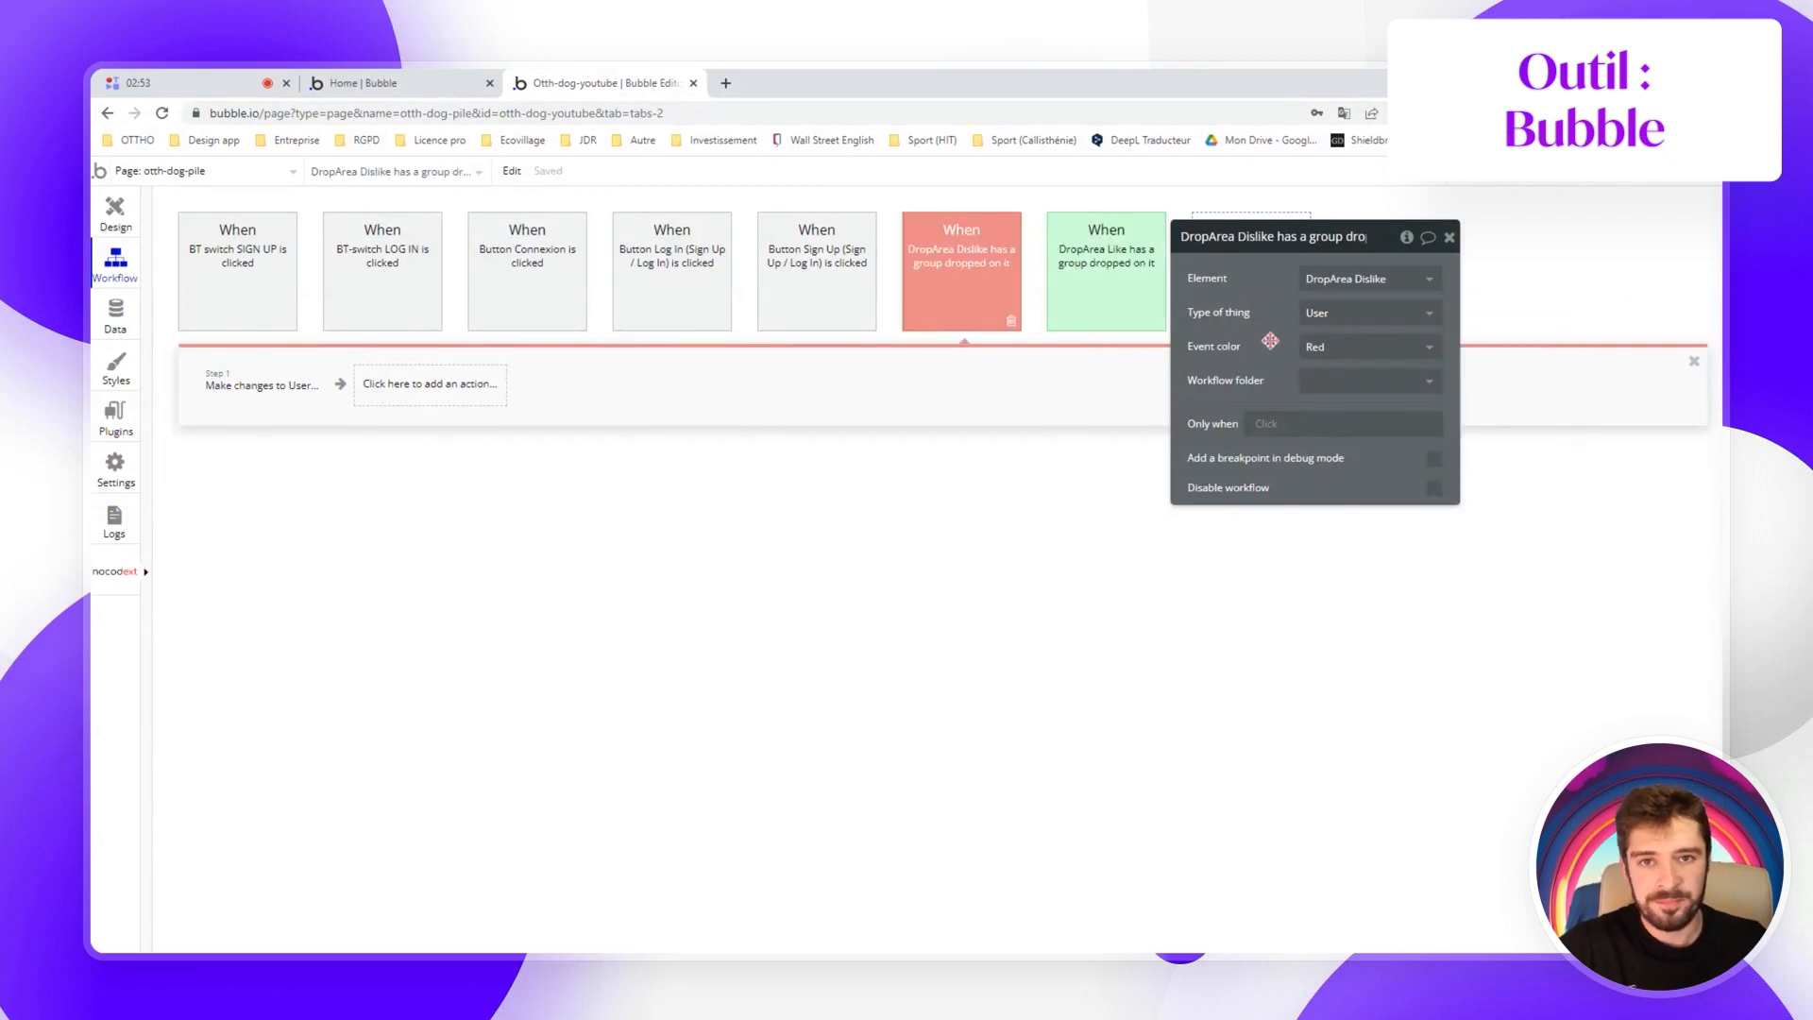
# Preview the otth-dog-pile page and test the swipes by moving one profile onto the like area and another onto the dislike area
pyautogui.moveTo(1271, 340); pyautogui.dragTo(1394, 493)
pyautogui.click(117, 213)
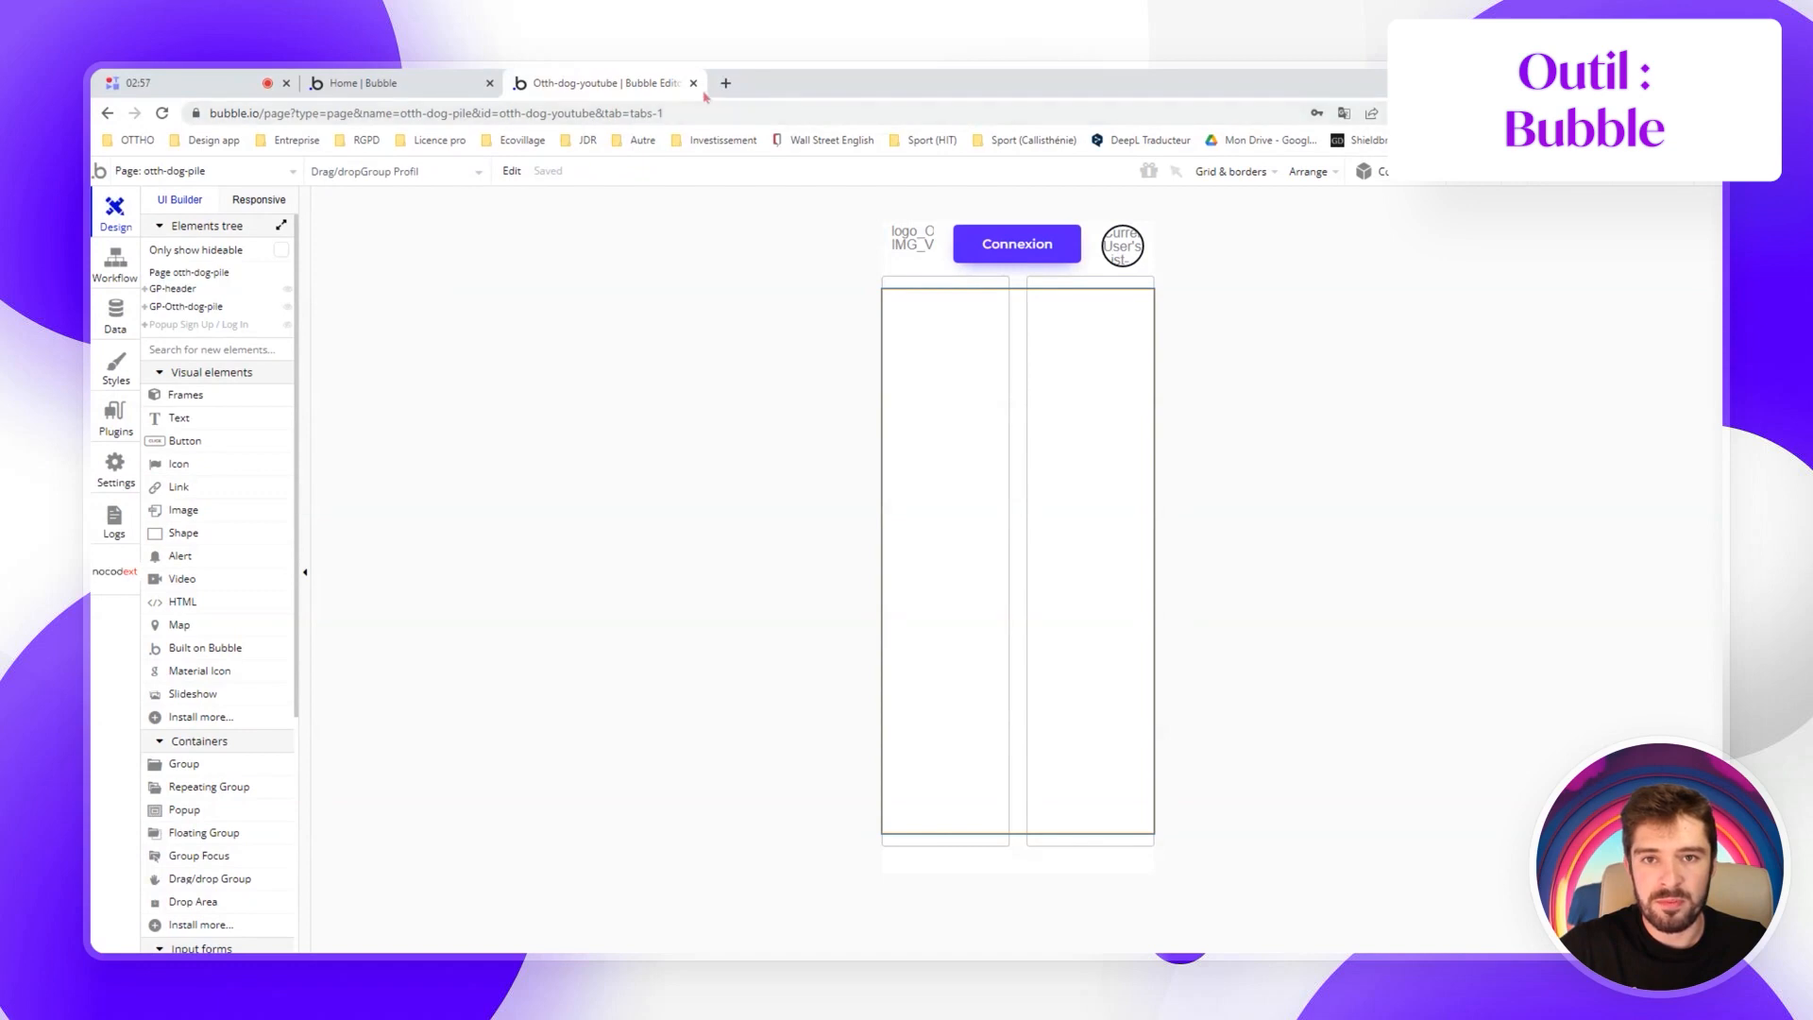
pyautogui.click(1687, 185)
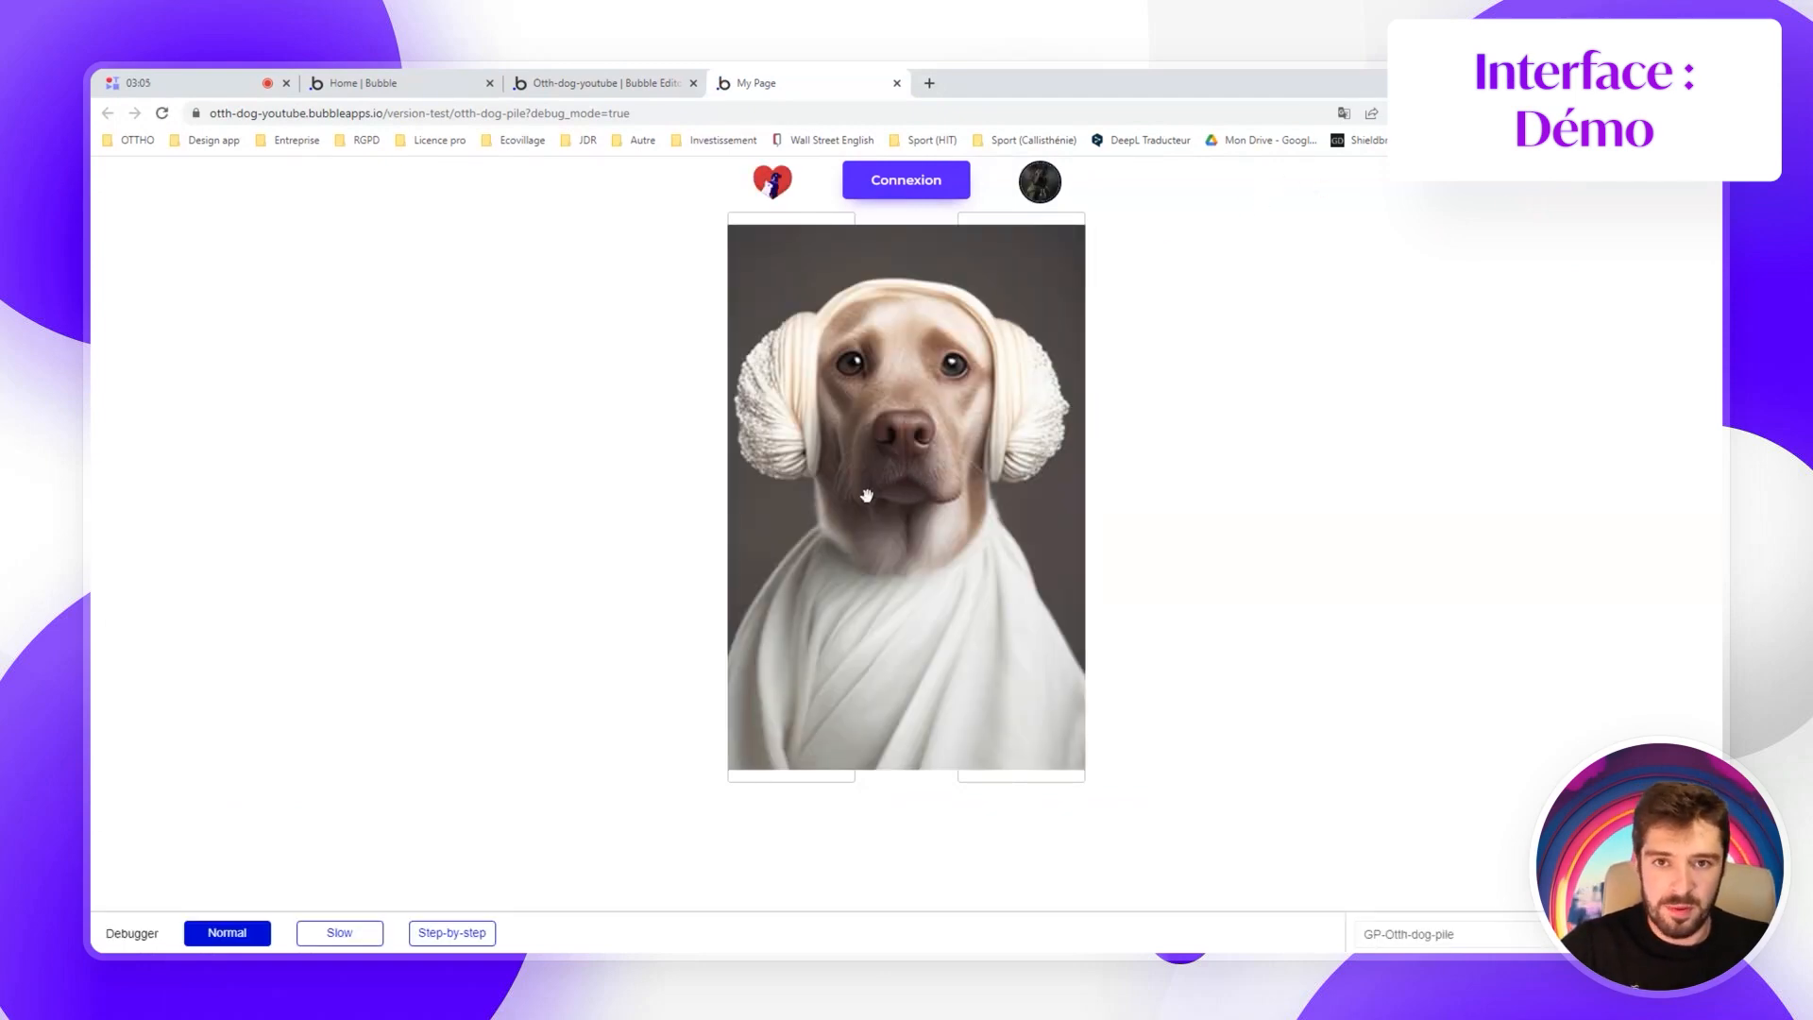
pyautogui.moveTo(826, 548); pyautogui.dragTo(914, 511)
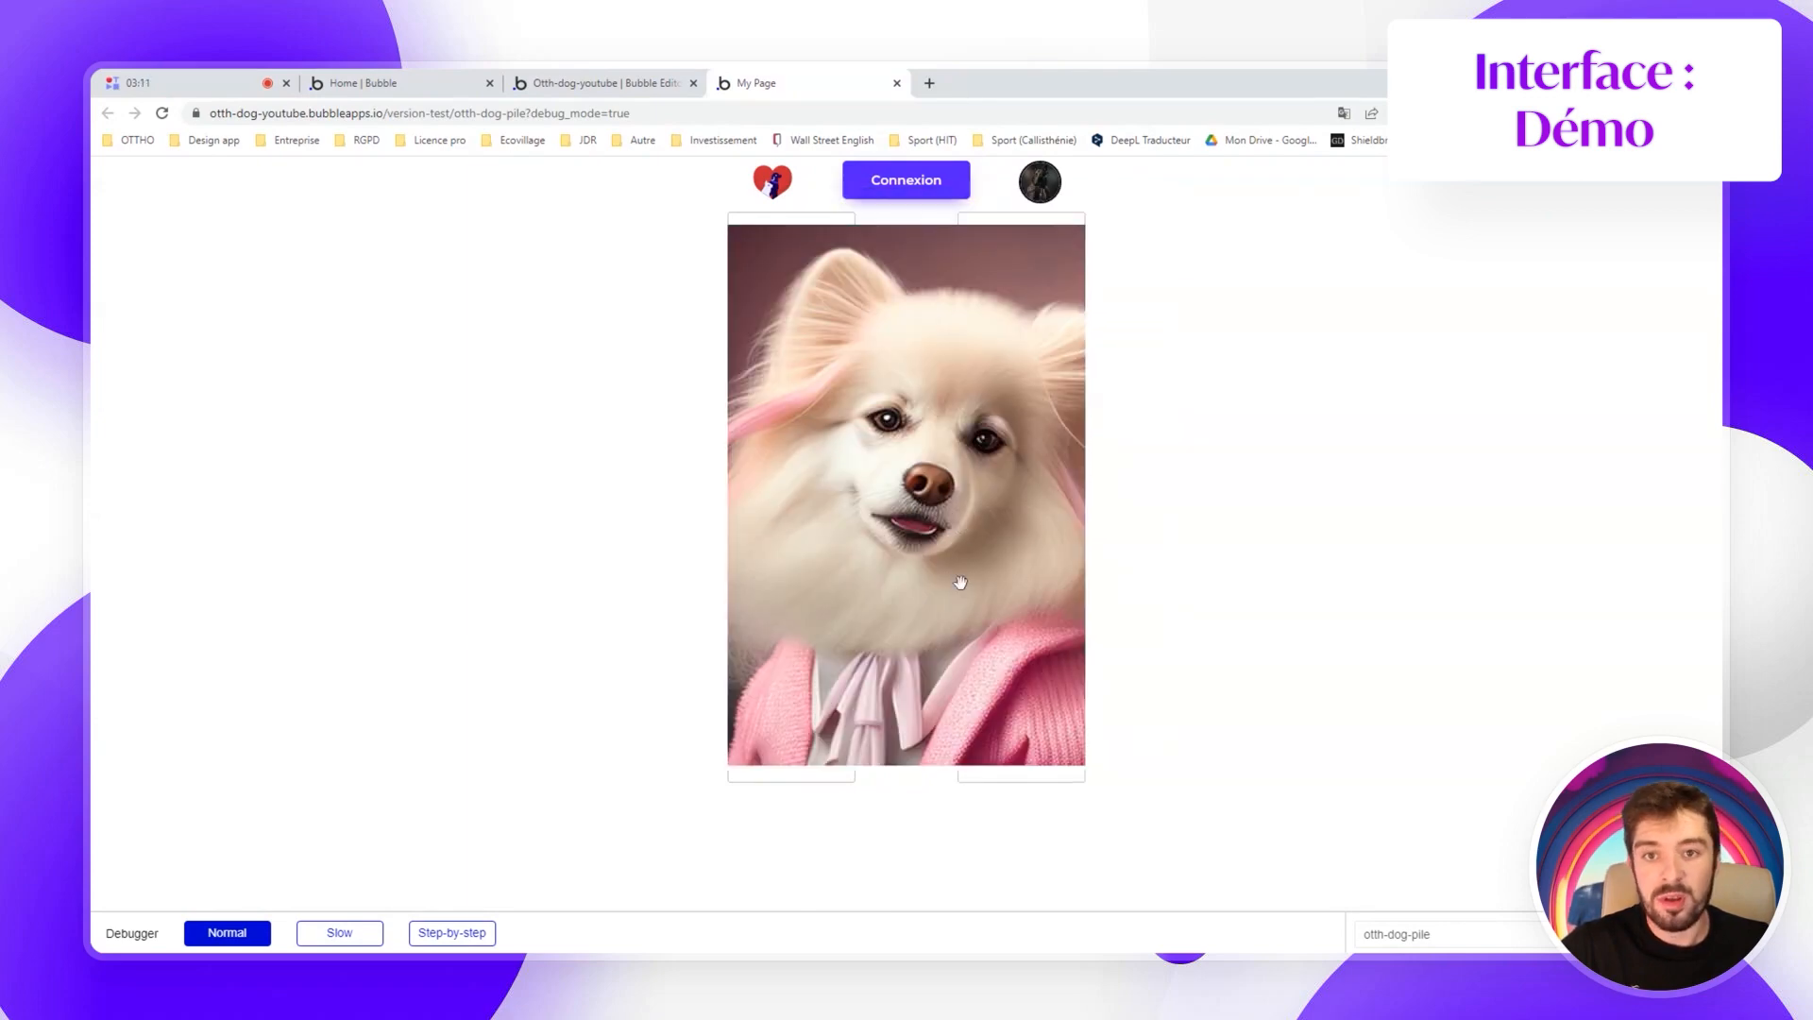
pyautogui.moveTo(953, 583); pyautogui.dragTo(838, 543)
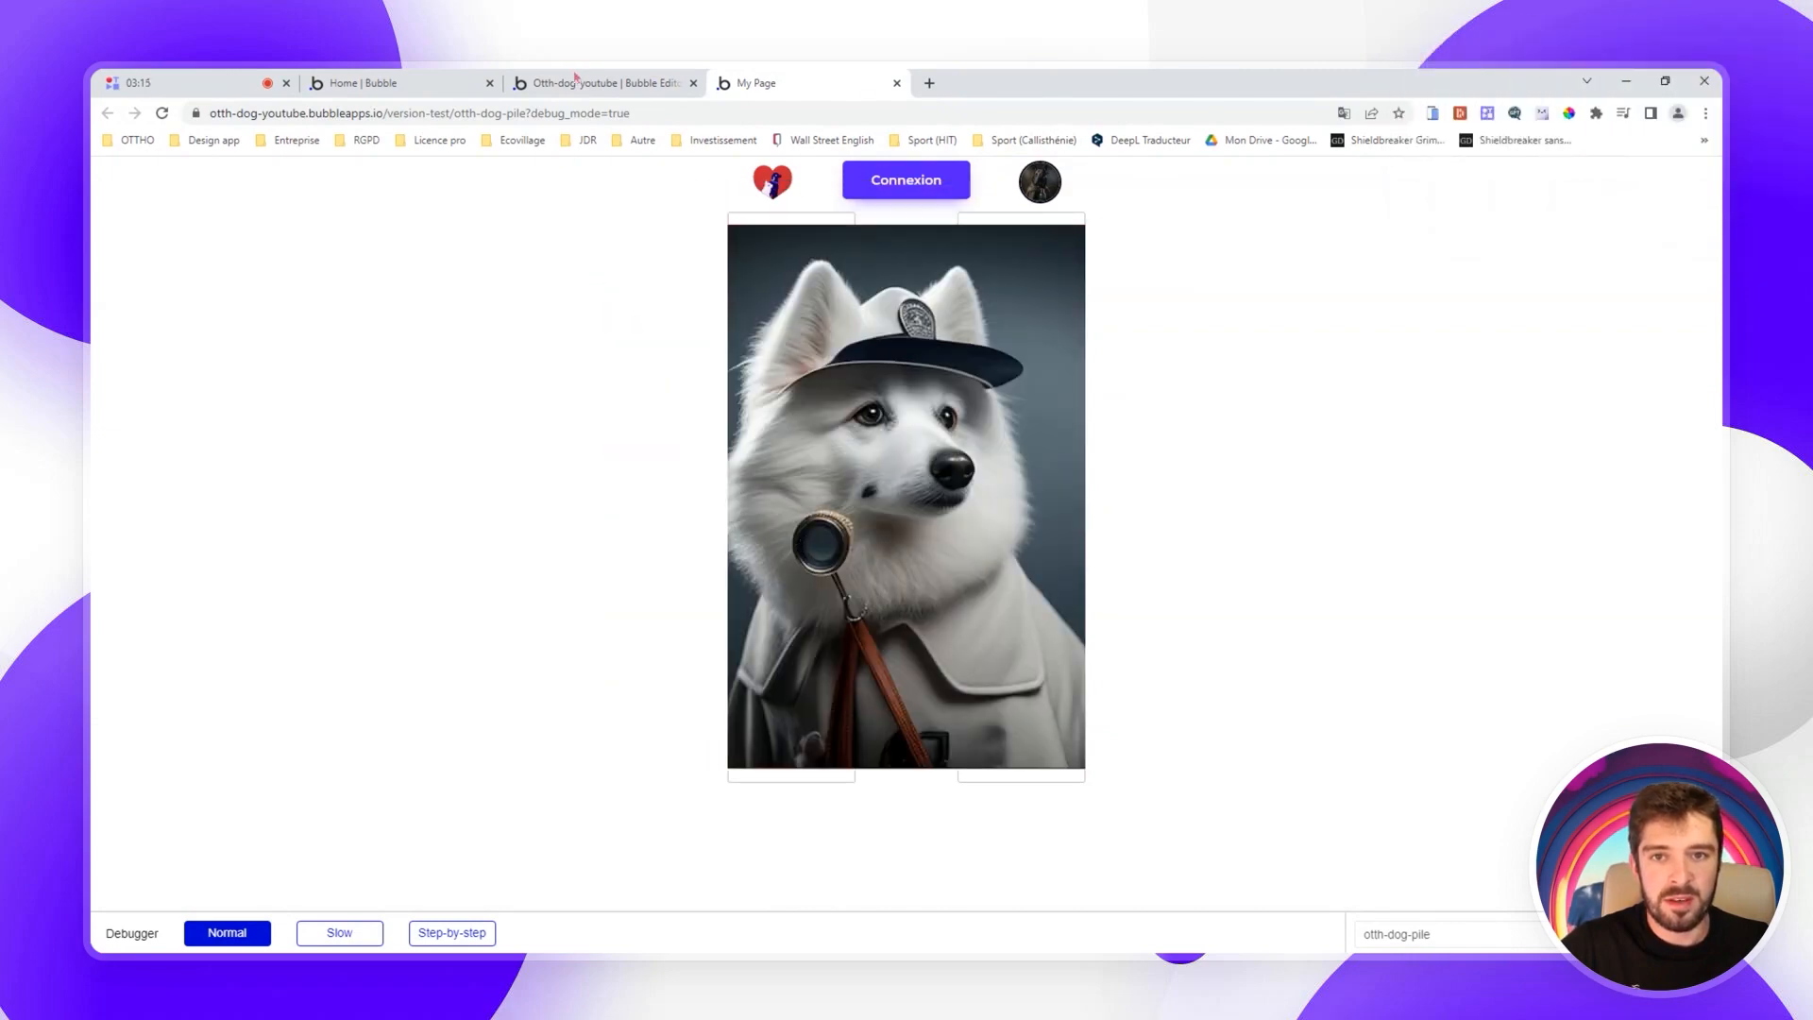
# Return to the editor and refresh the All Users app data to check the LIST_User_like and LIST_User_dislike fields
pyautogui.click(575, 83)
pyautogui.click(113, 318)
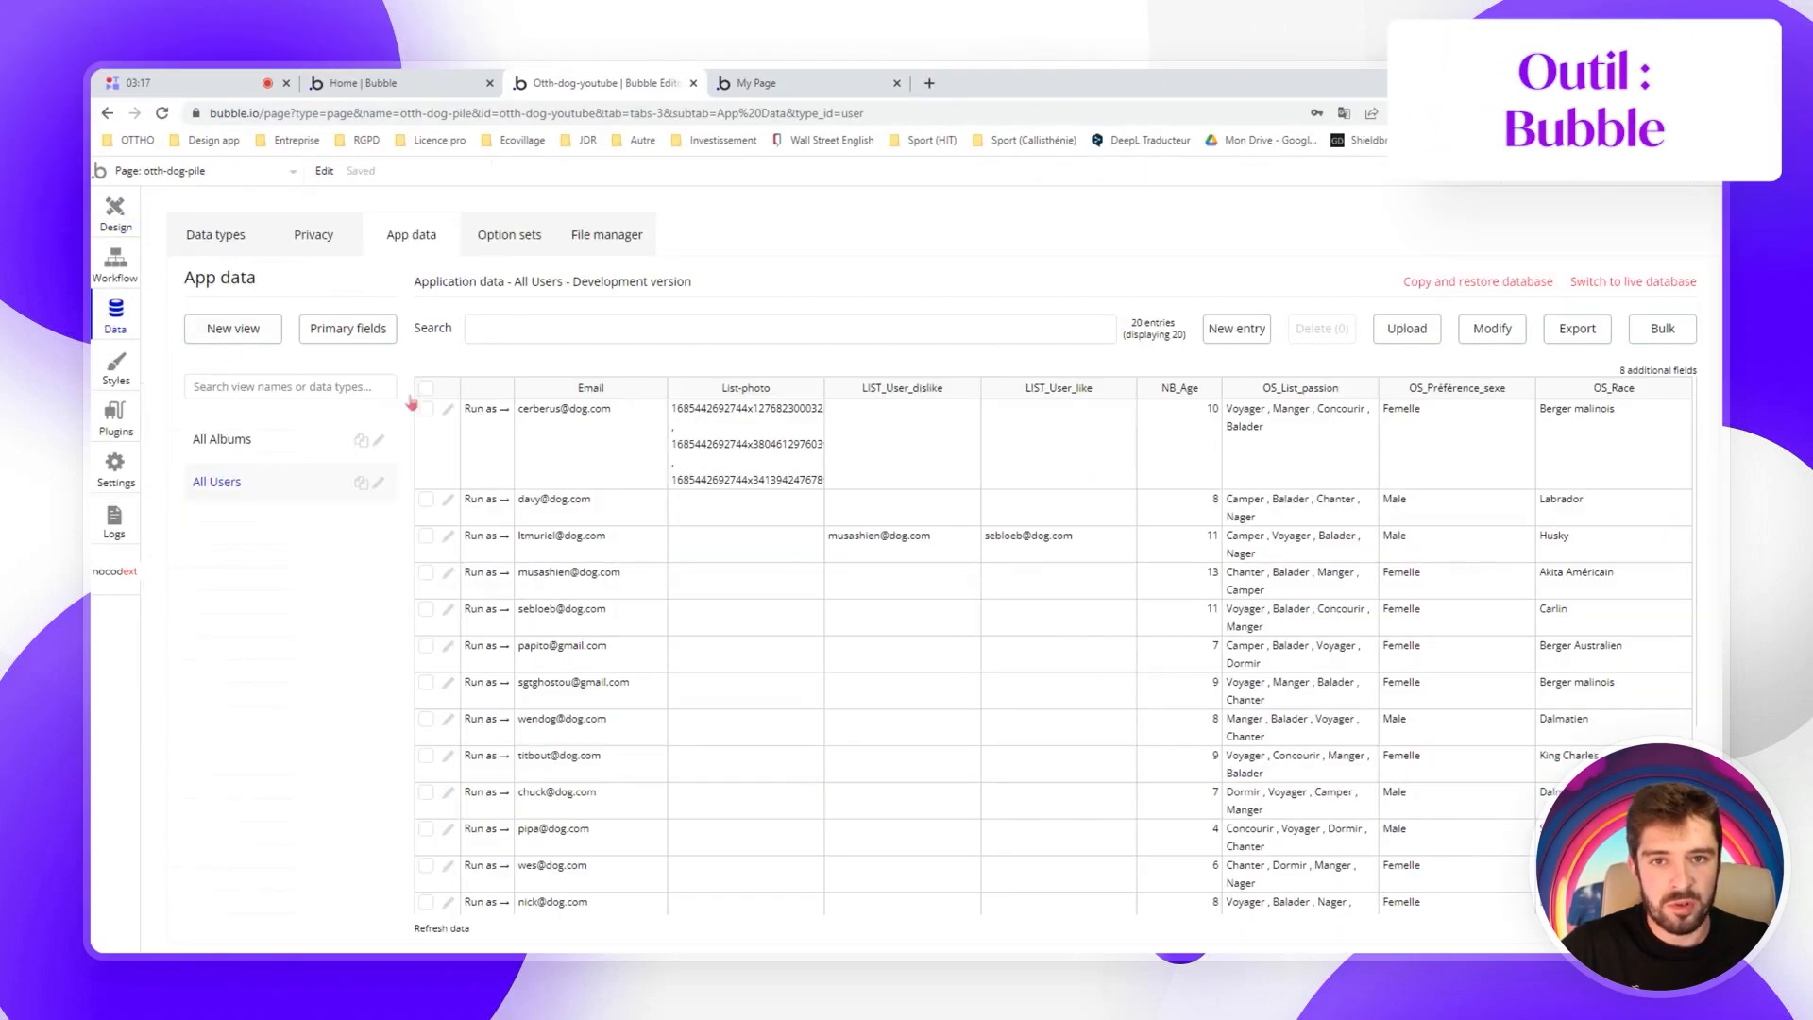
pyautogui.click(451, 932)
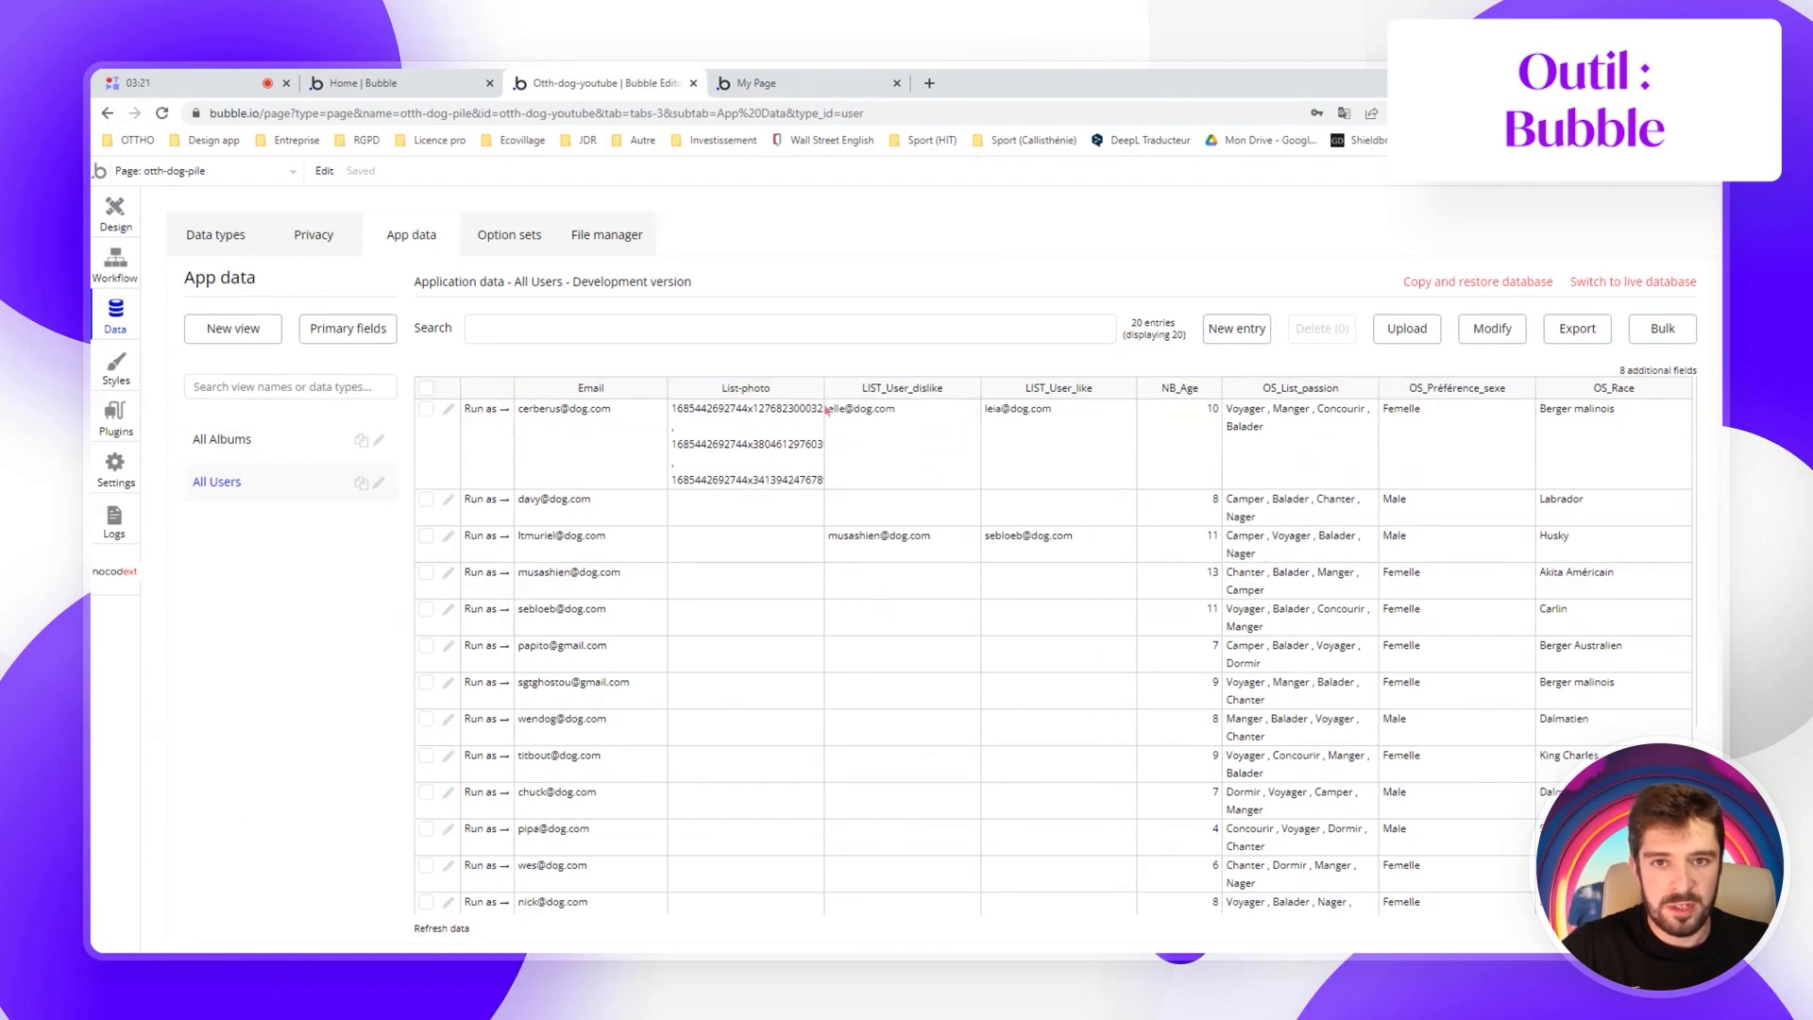
# Add a group inside the lower part of the profile Drag/drop group and name it GP-detail
pyautogui.click(121, 231)
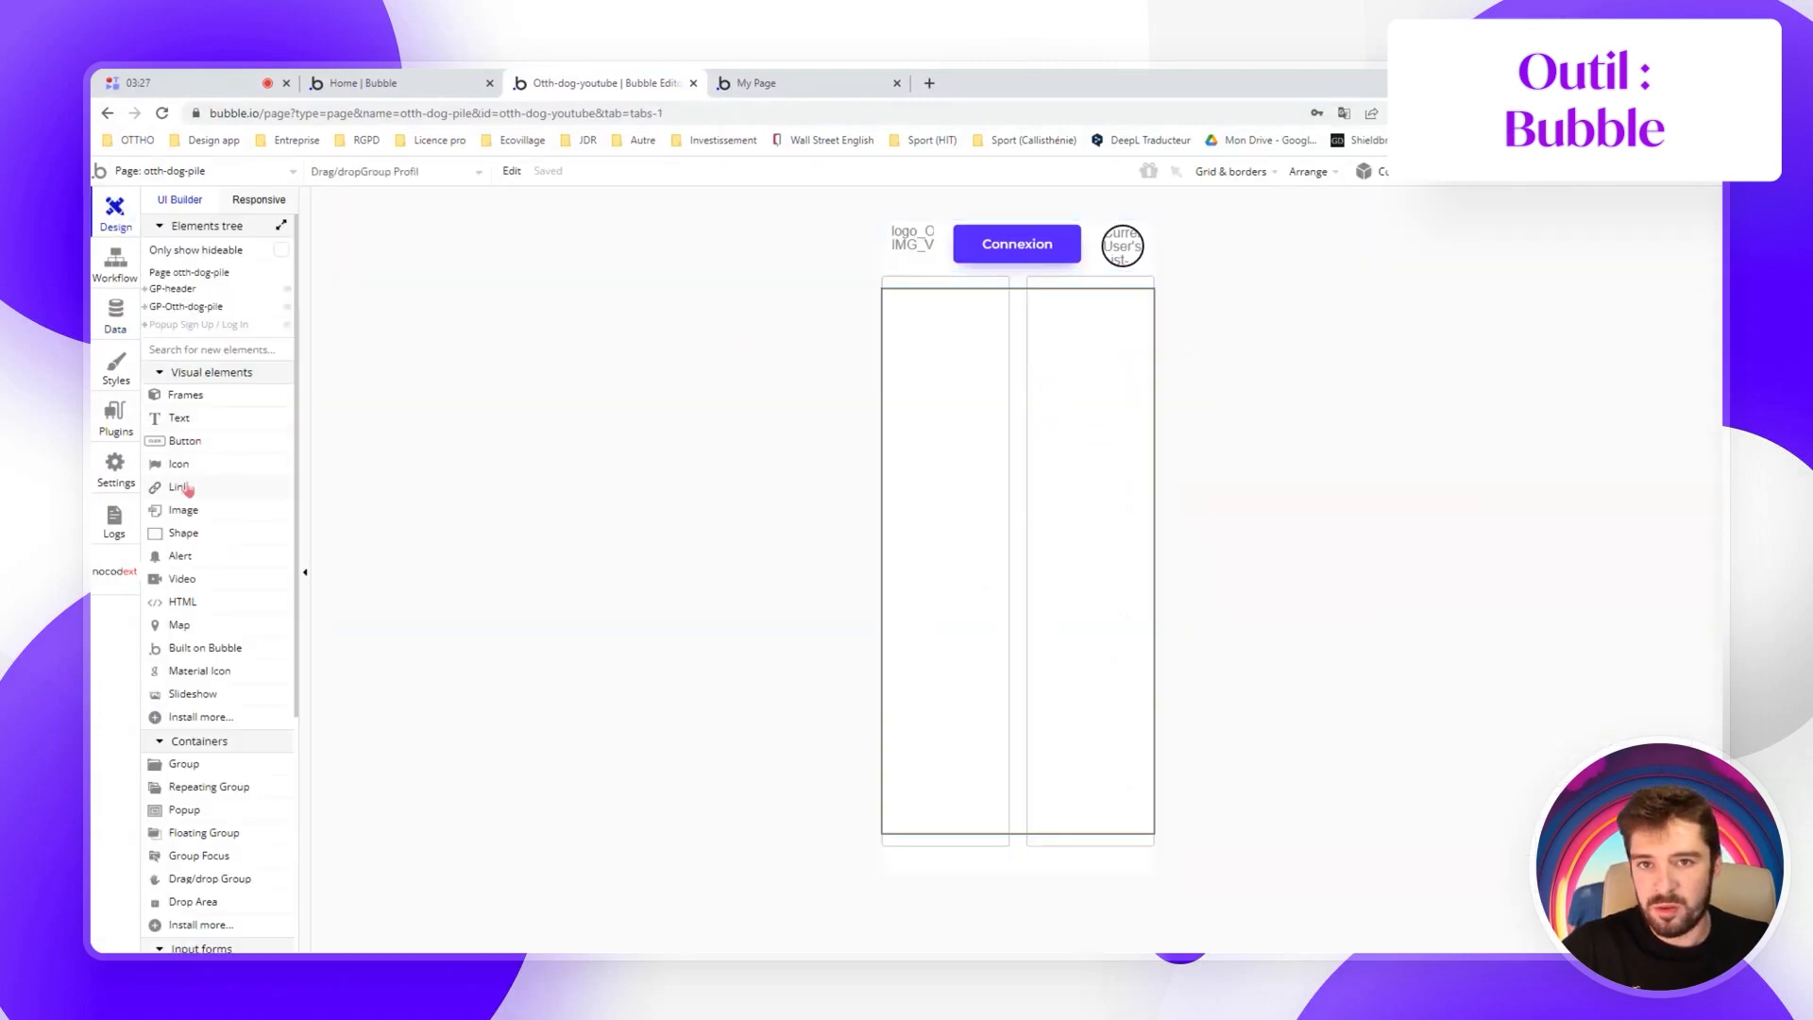
pyautogui.click(184, 764)
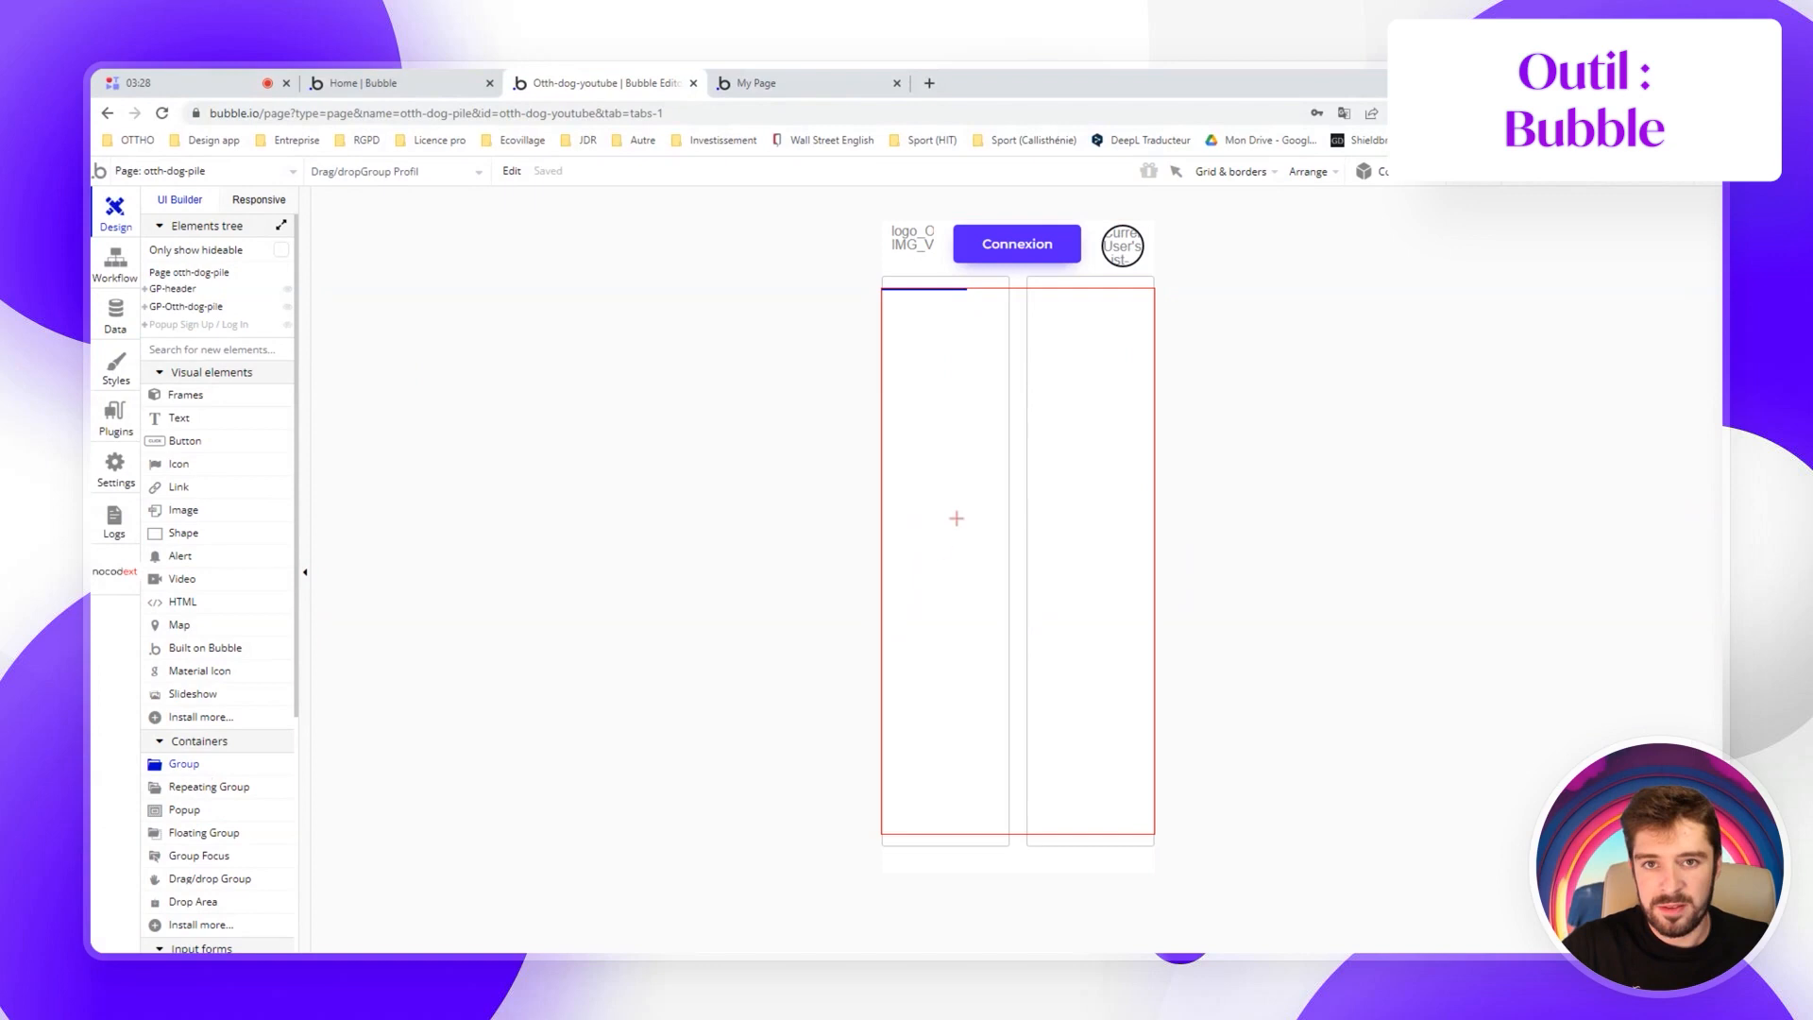
pyautogui.click(927, 592)
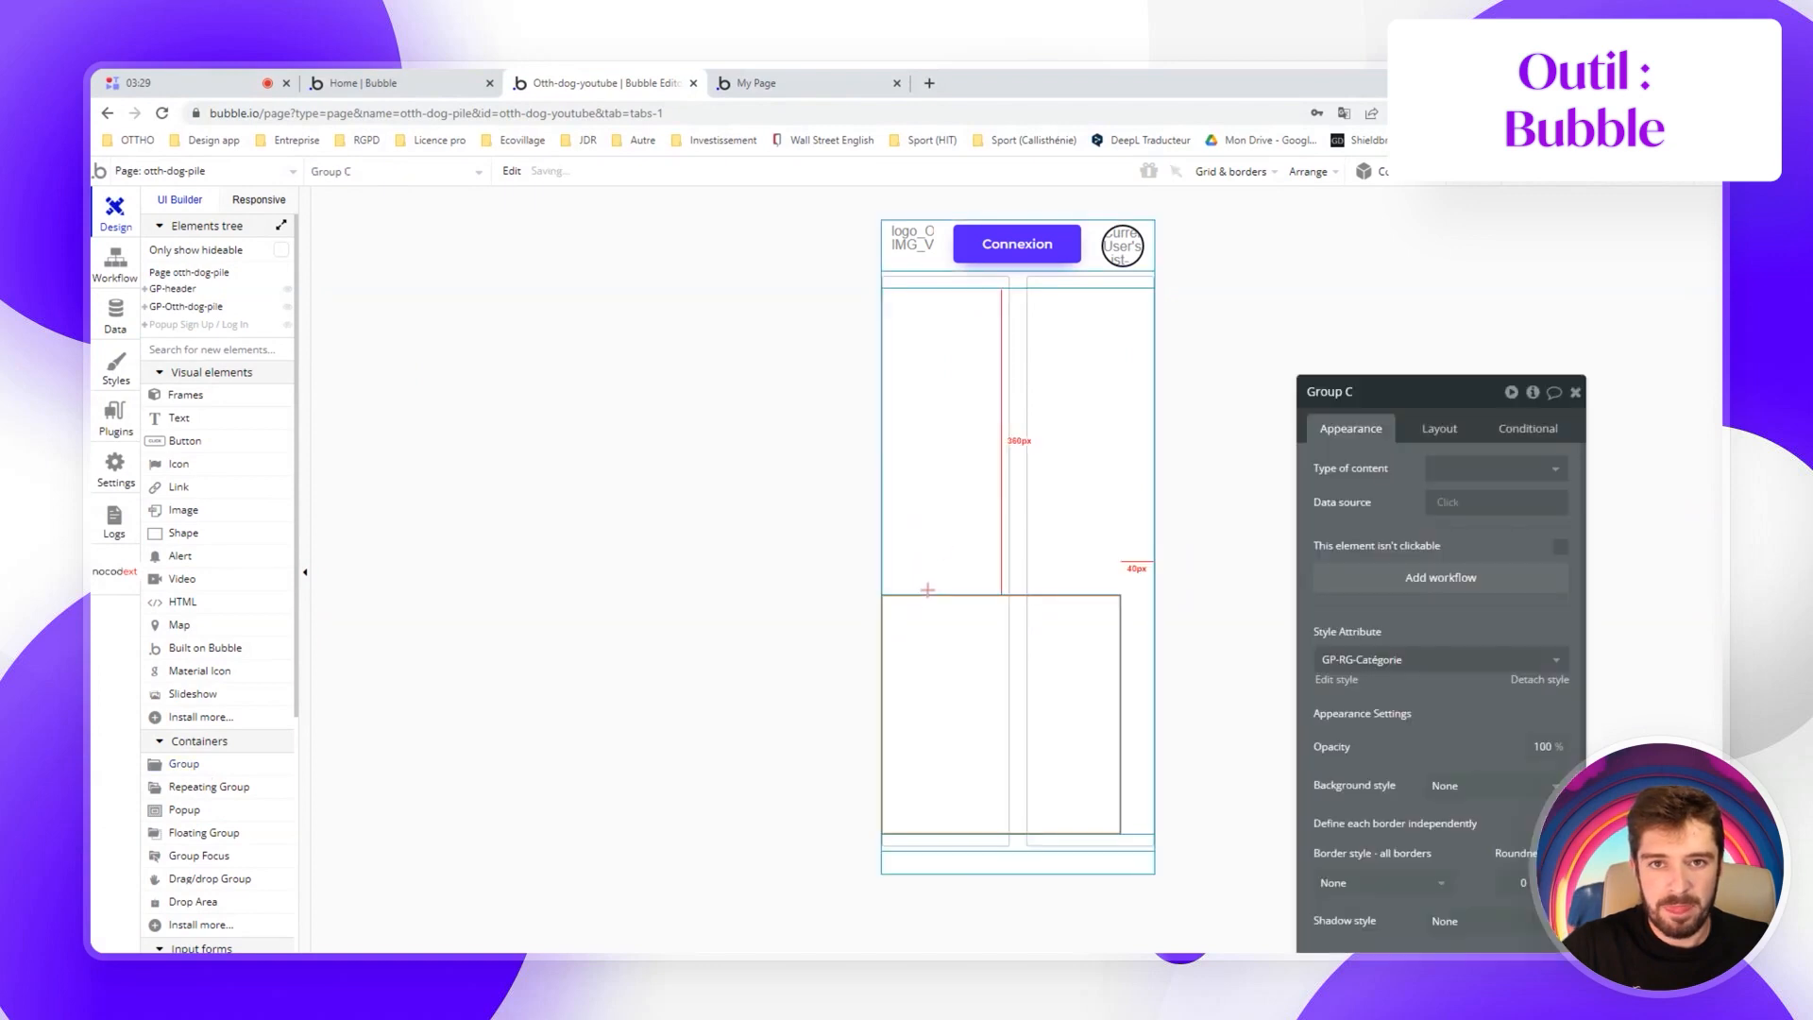
# Set the container layout of GP-detail to Column and centre the group horizontally
pyautogui.click(1440, 431)
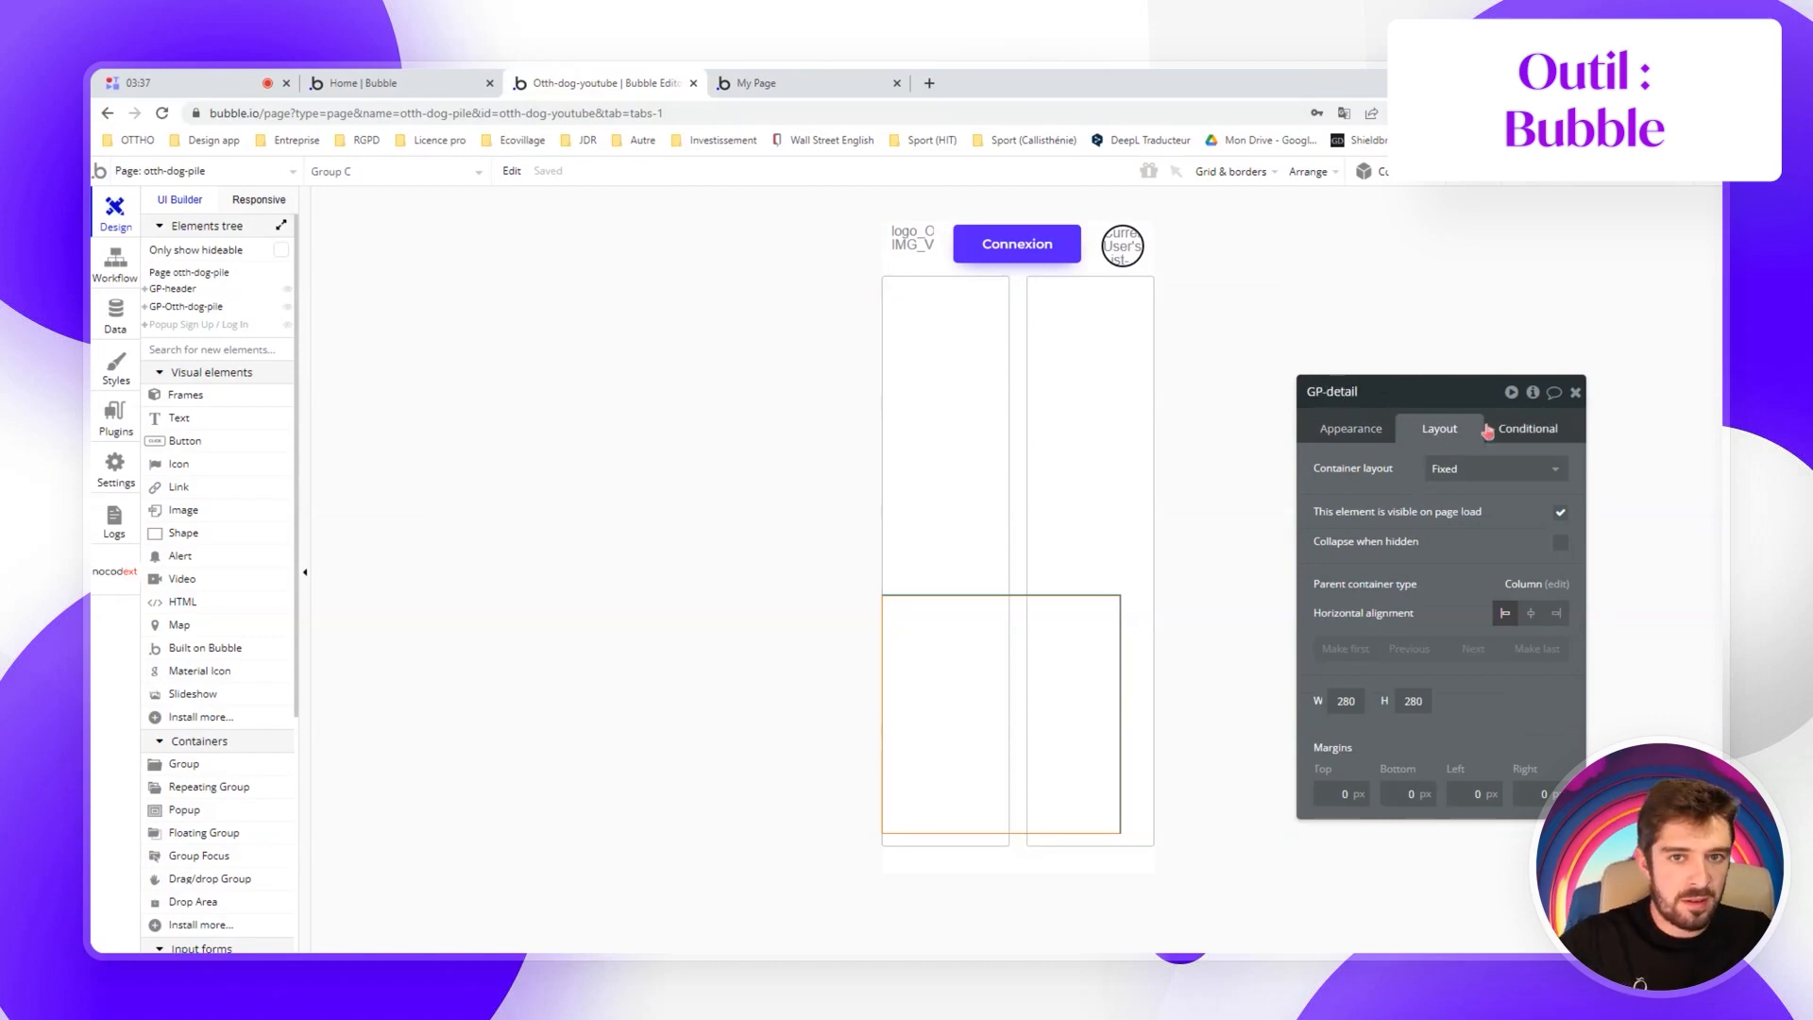
pyautogui.click(1474, 469)
pyautogui.click(1471, 600)
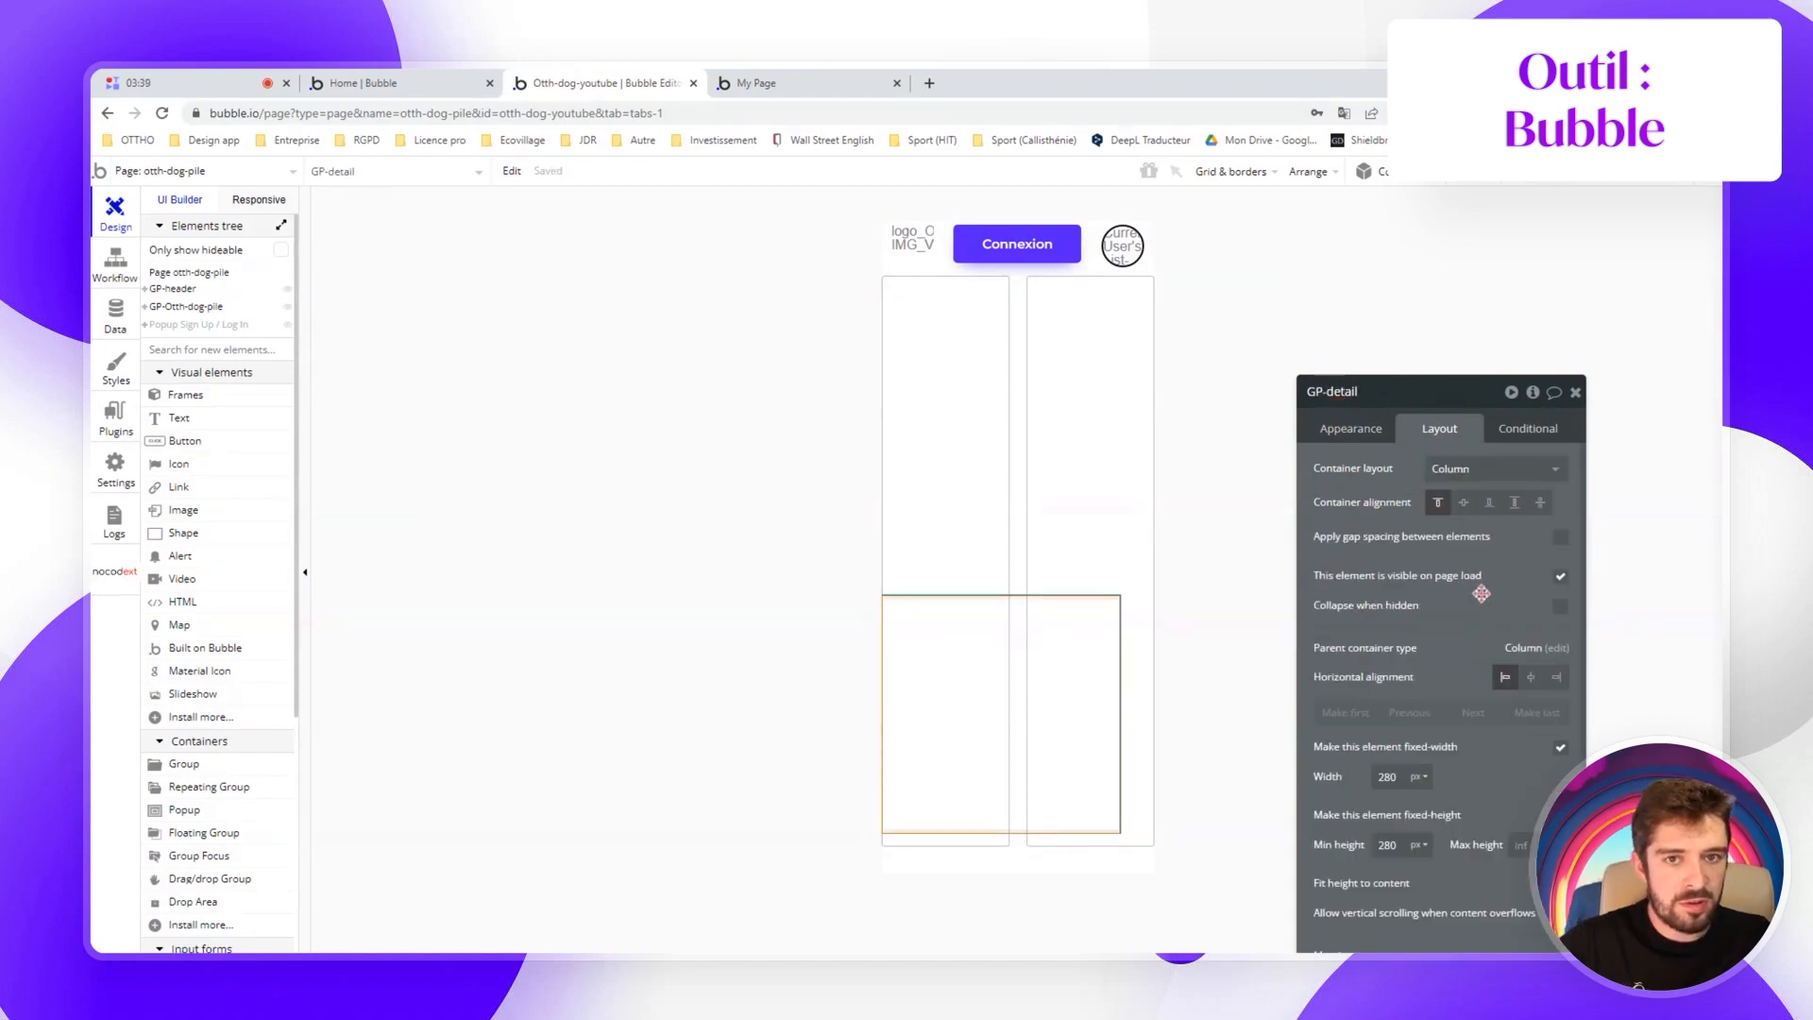
pyautogui.click(1531, 678)
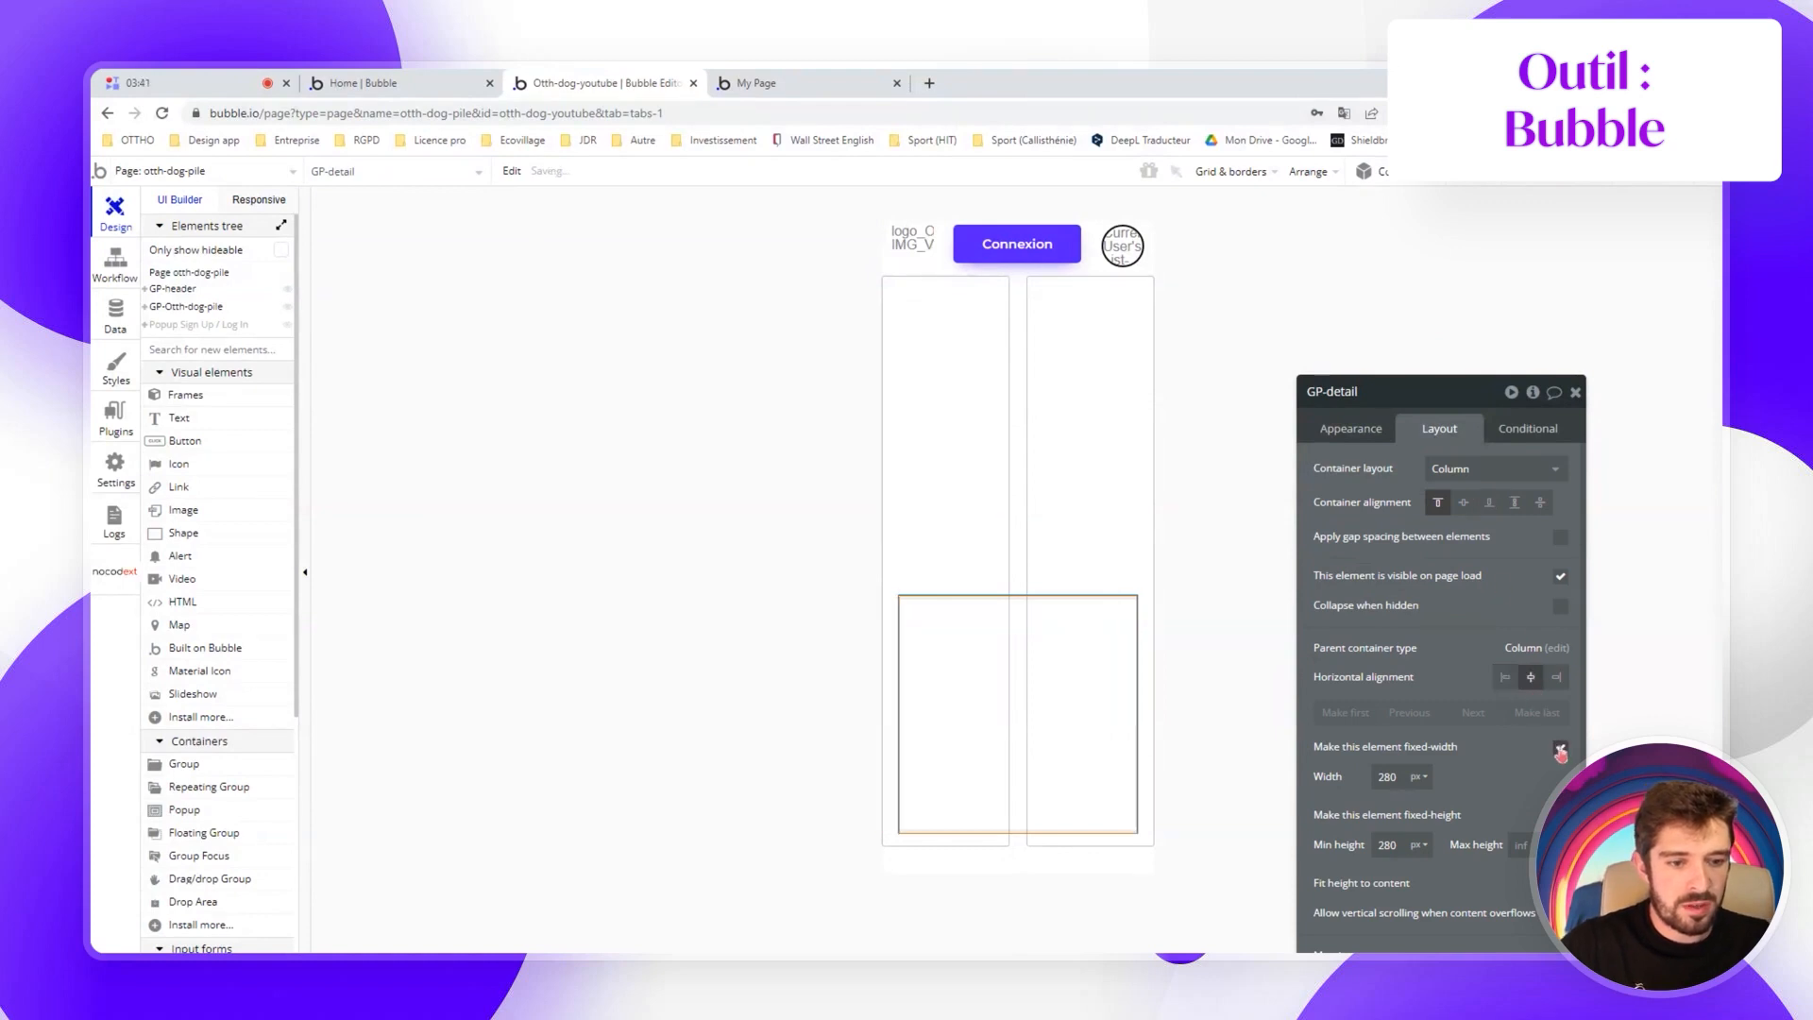
# Turn off the fixed width of GP-detail and set its minimum height to 320 px
pyautogui.click(1561, 747)
pyautogui.doubleClick(1388, 874)
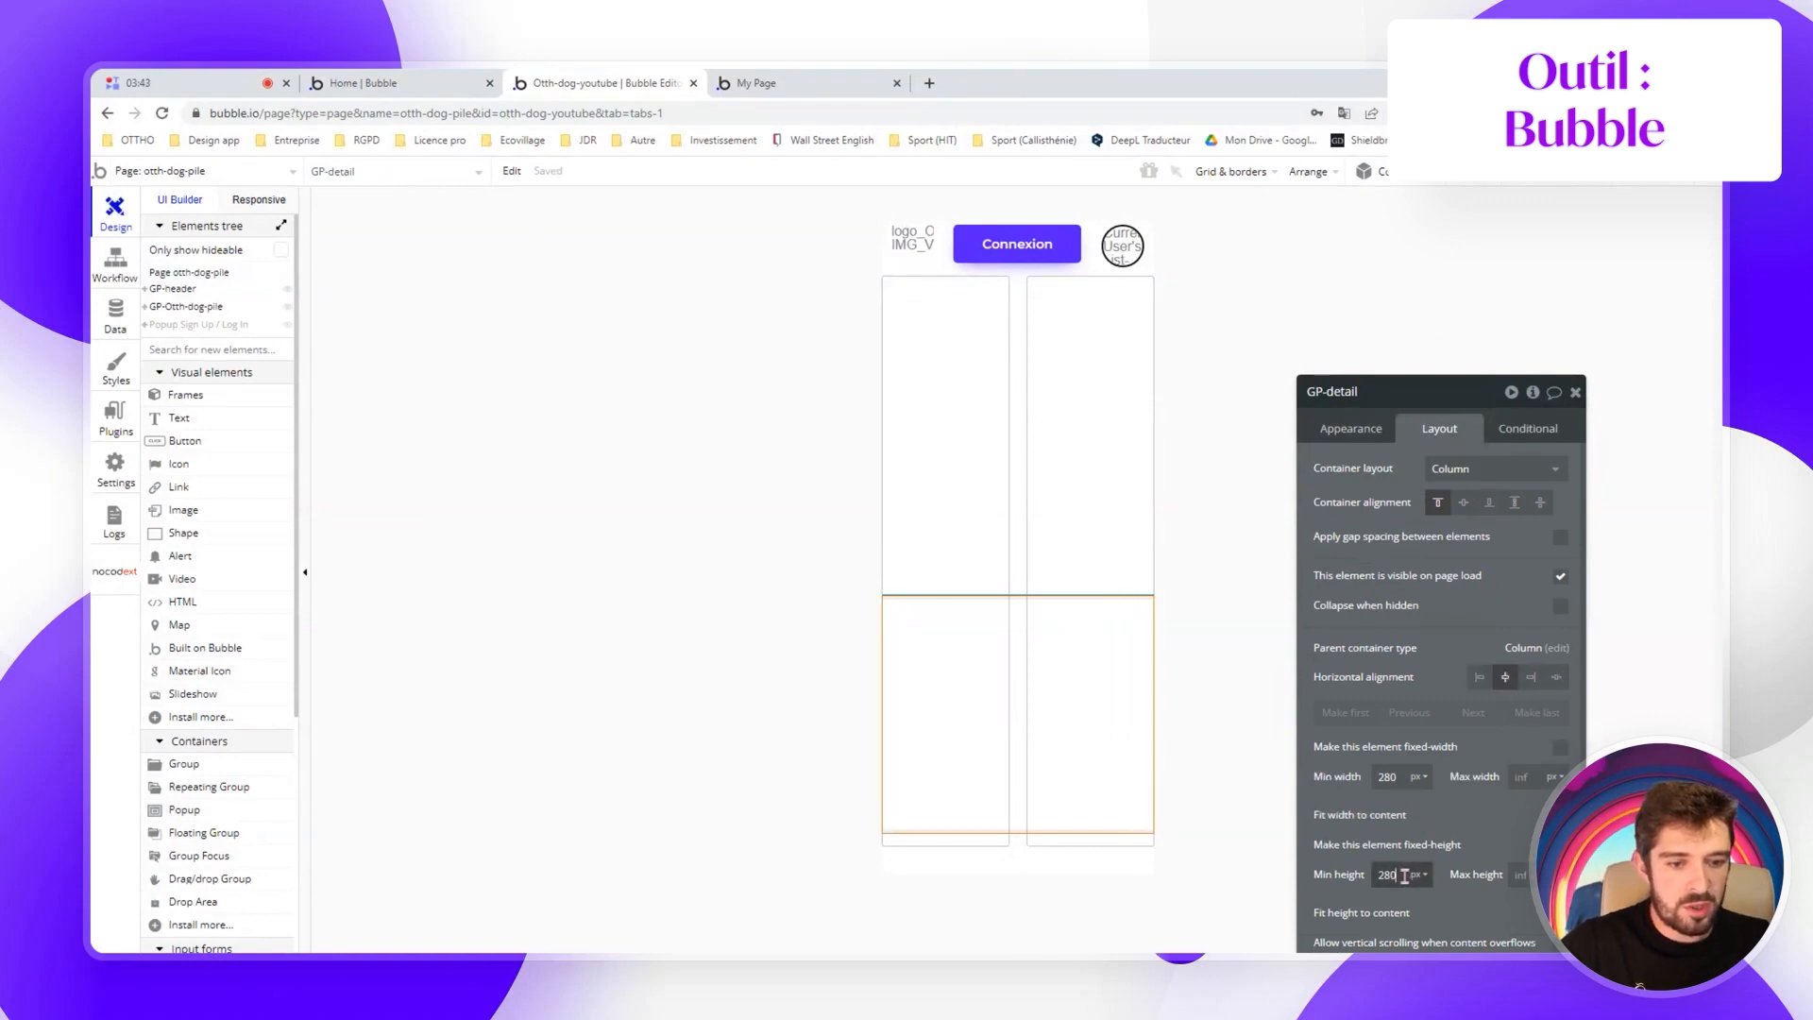
pyautogui.write('320')
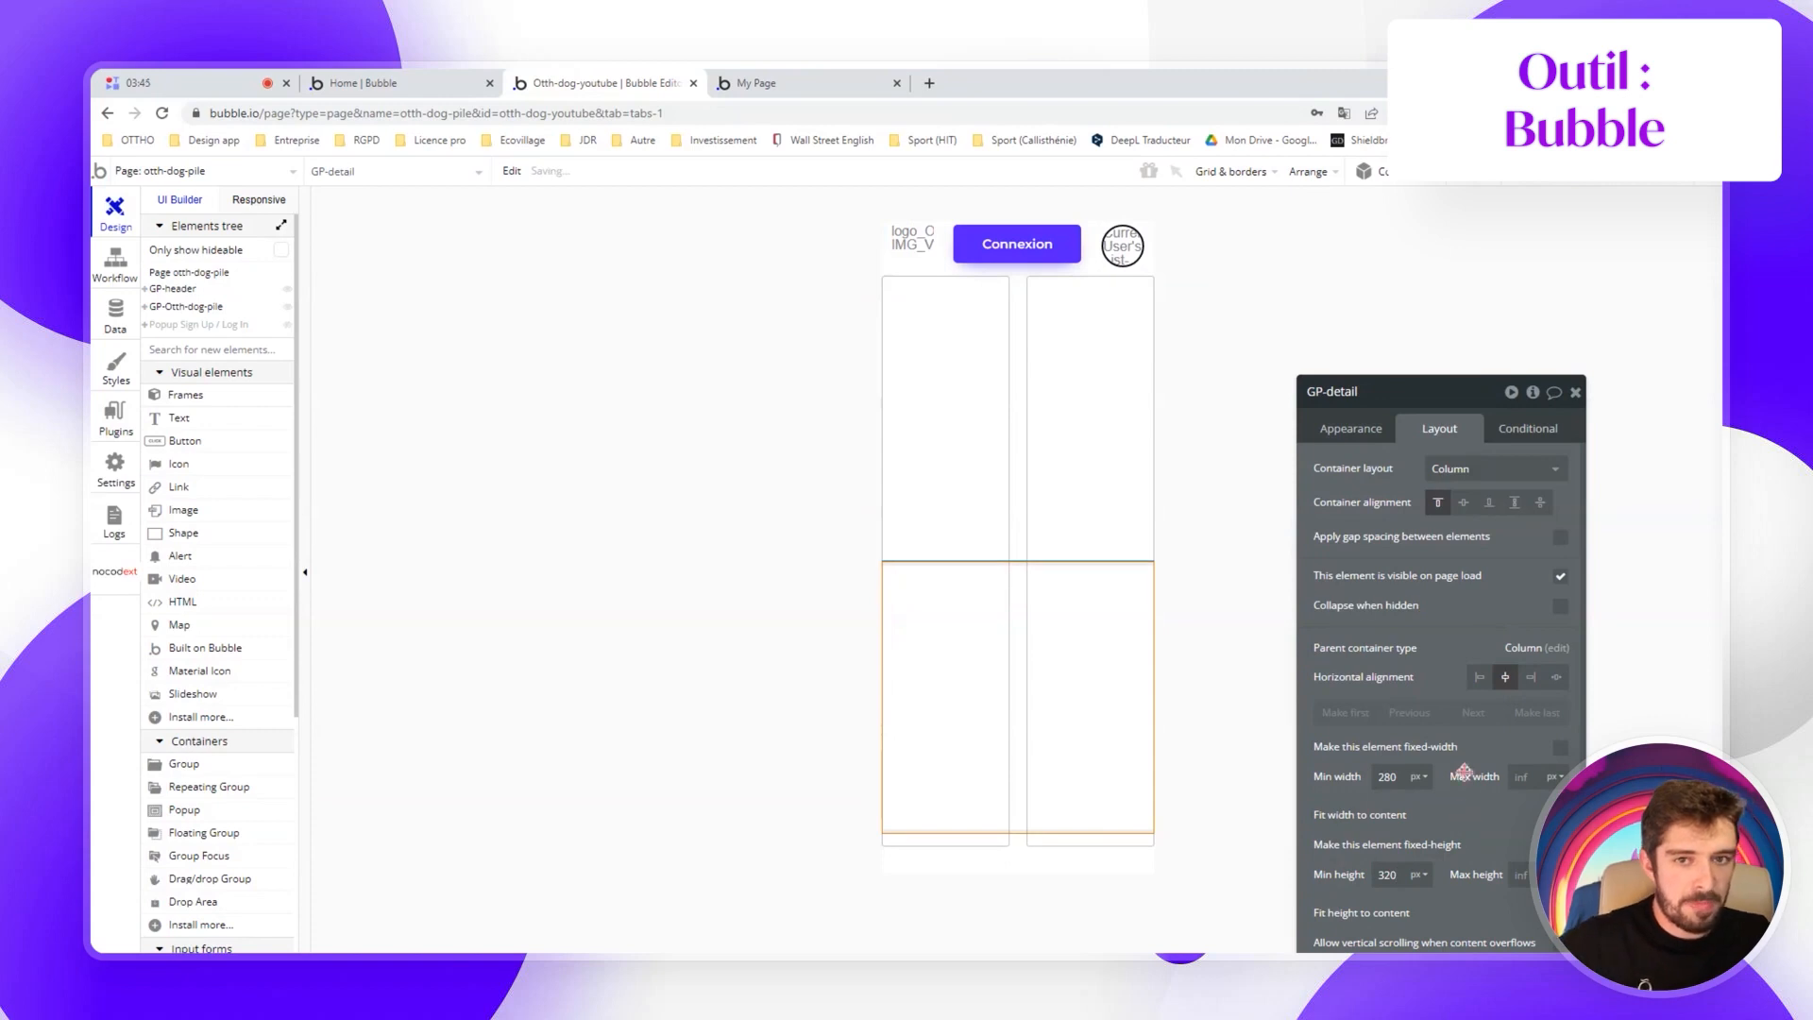
# Apply the GP-Black-transparent-bottom-card style to the GP-detail group
pyautogui.click(1351, 430)
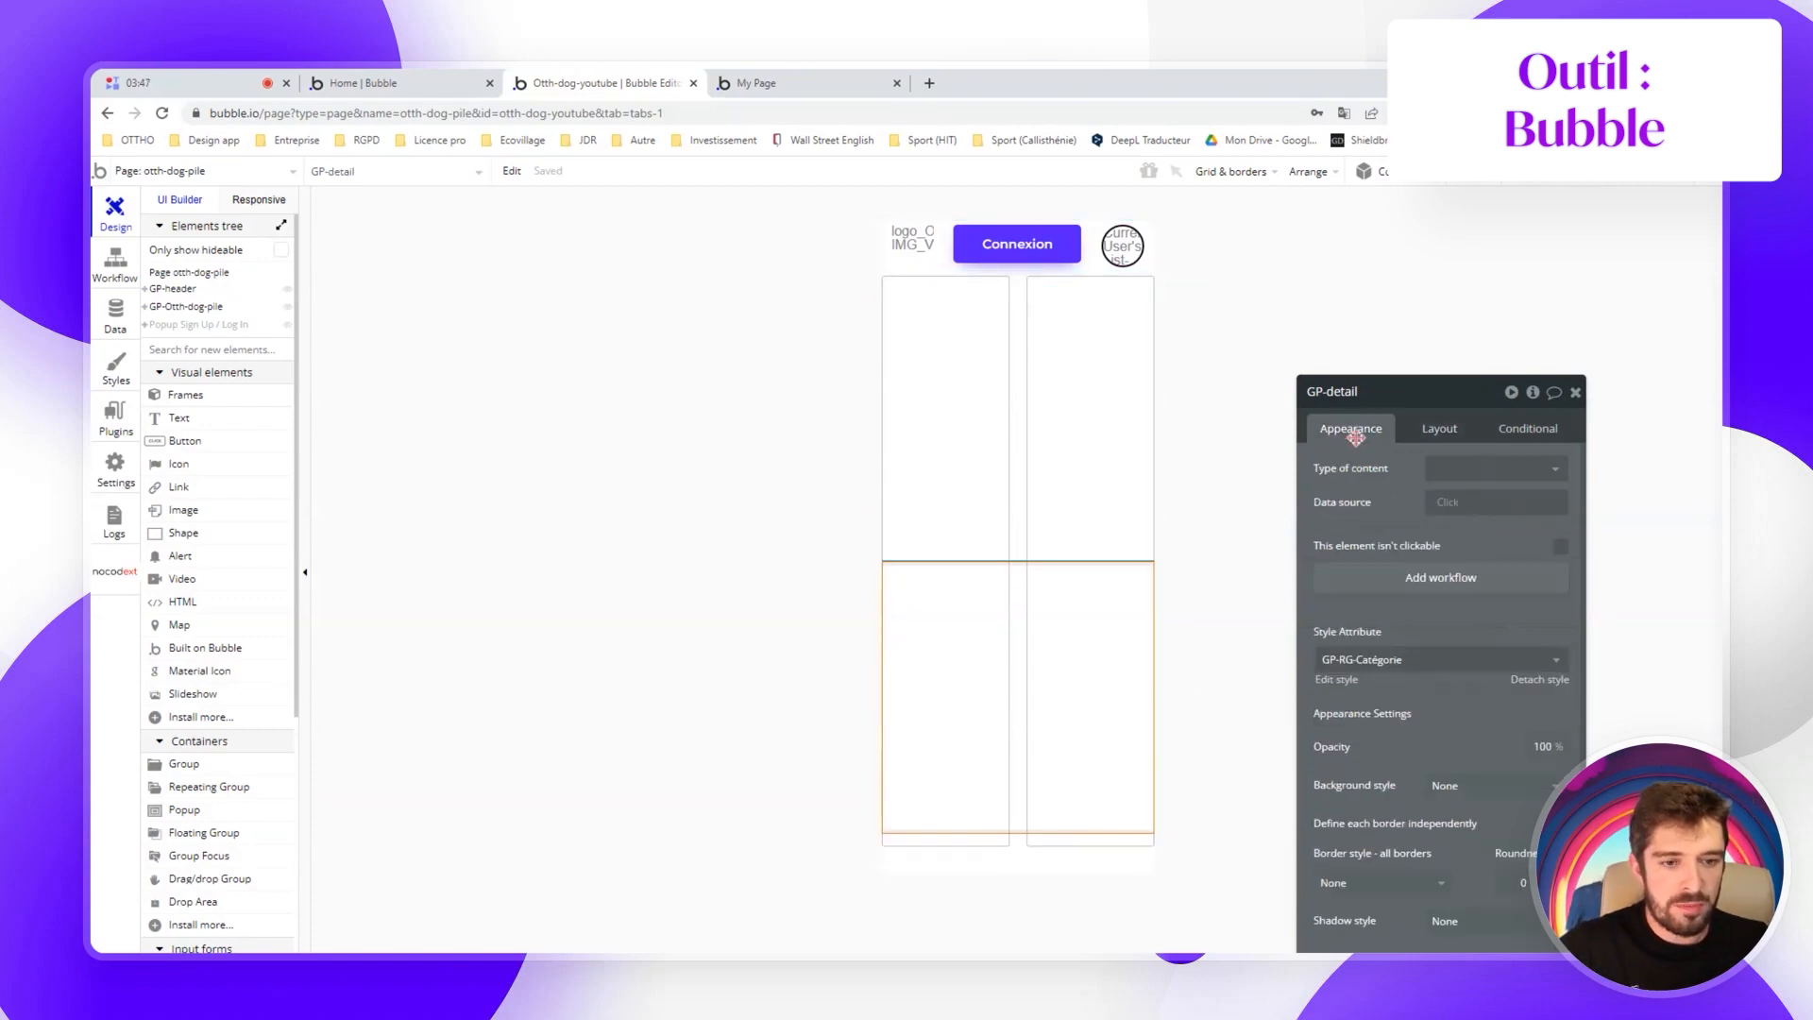
pyautogui.click(1374, 659)
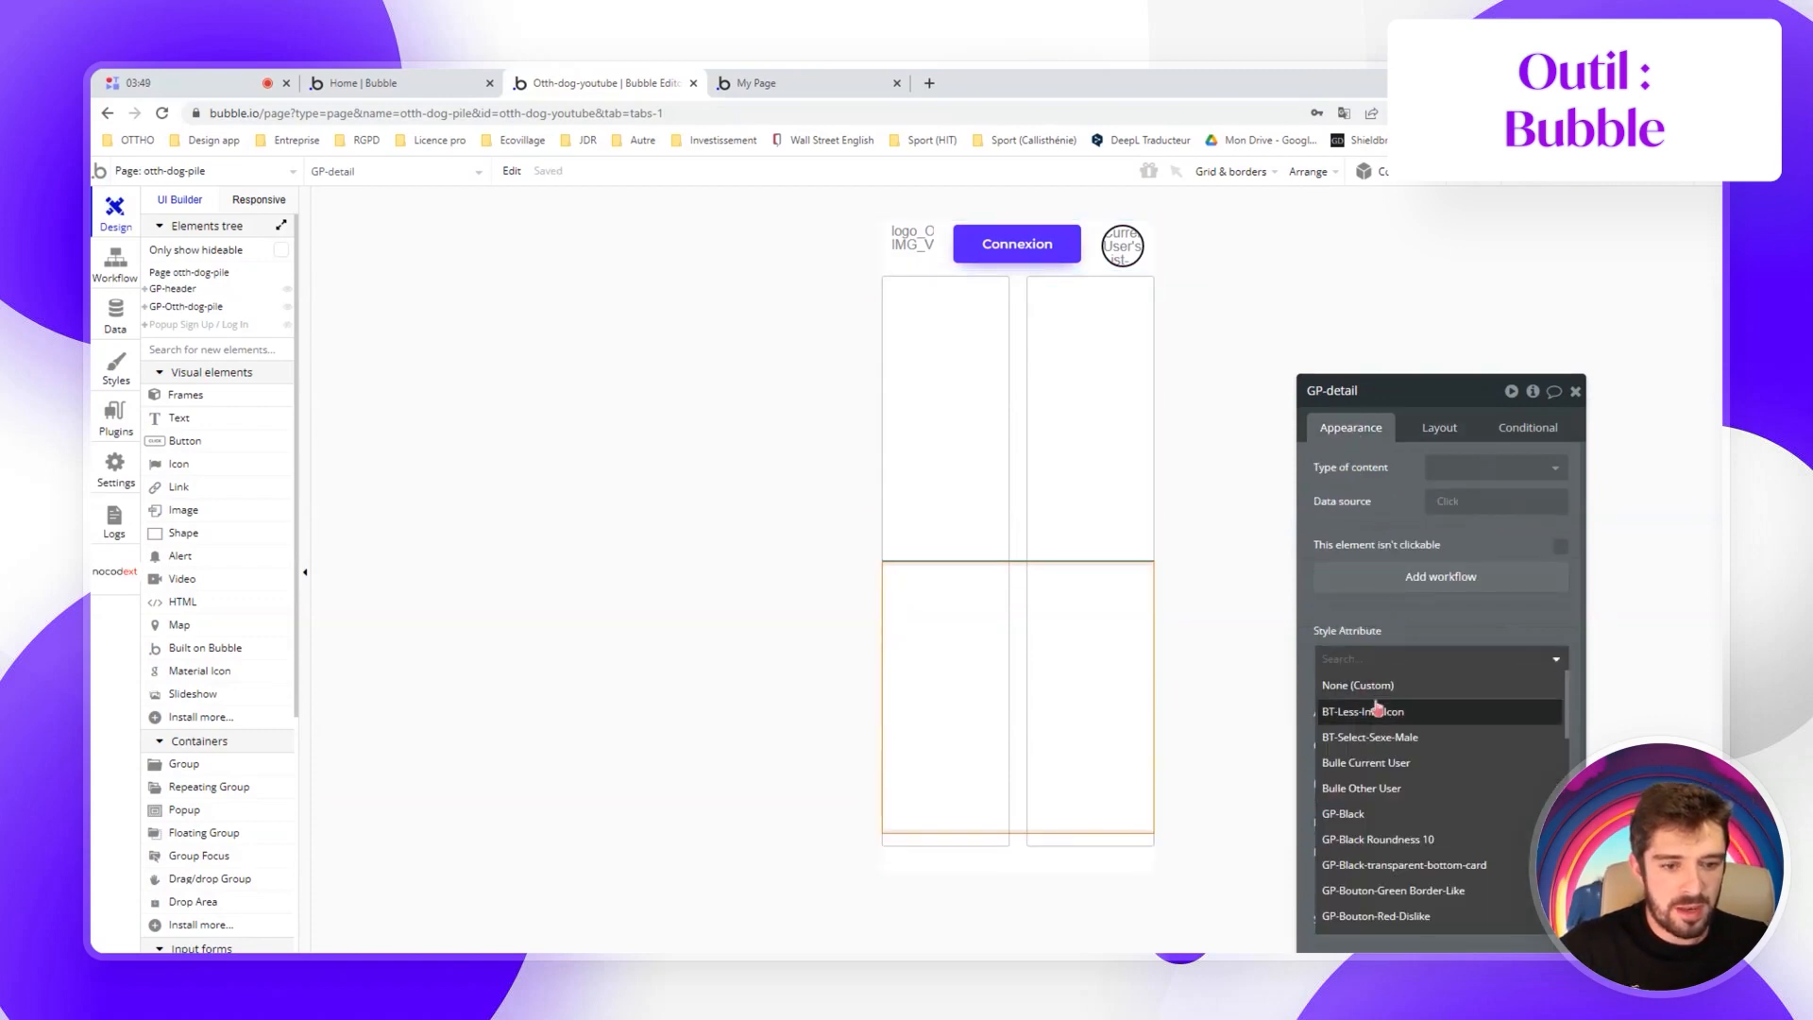
pyautogui.write('bl')
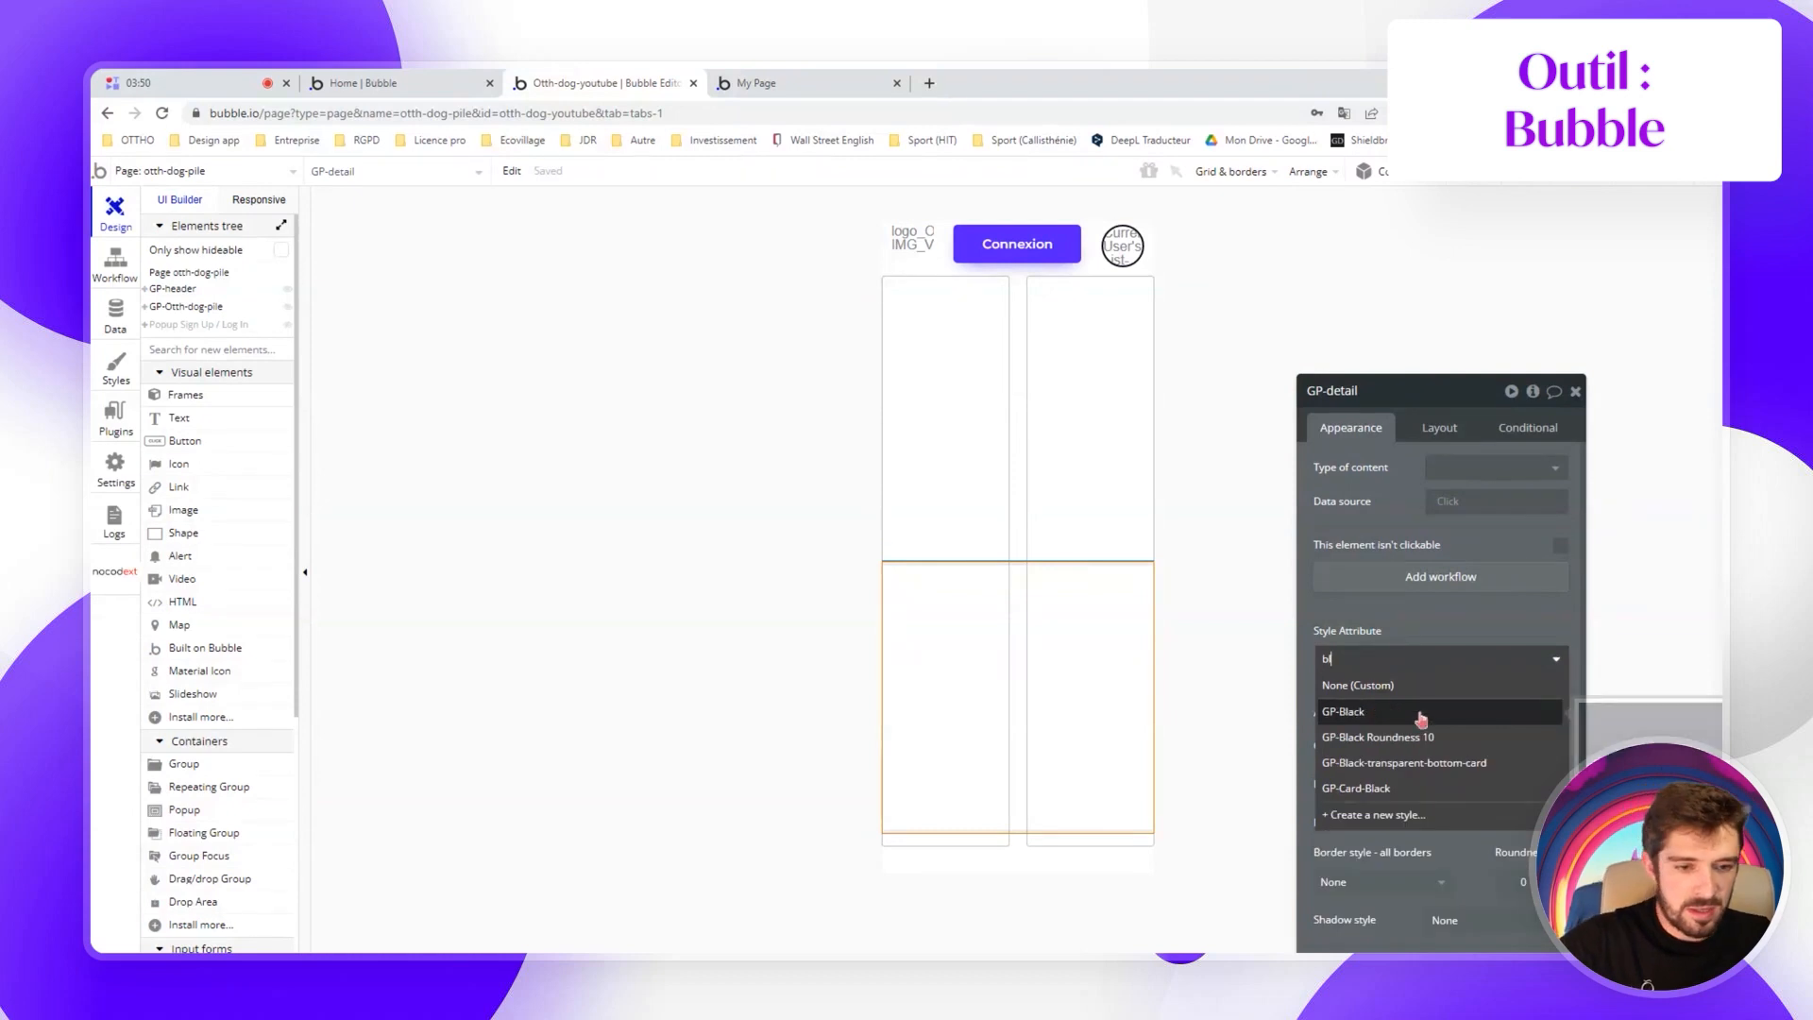
pyautogui.click(1436, 766)
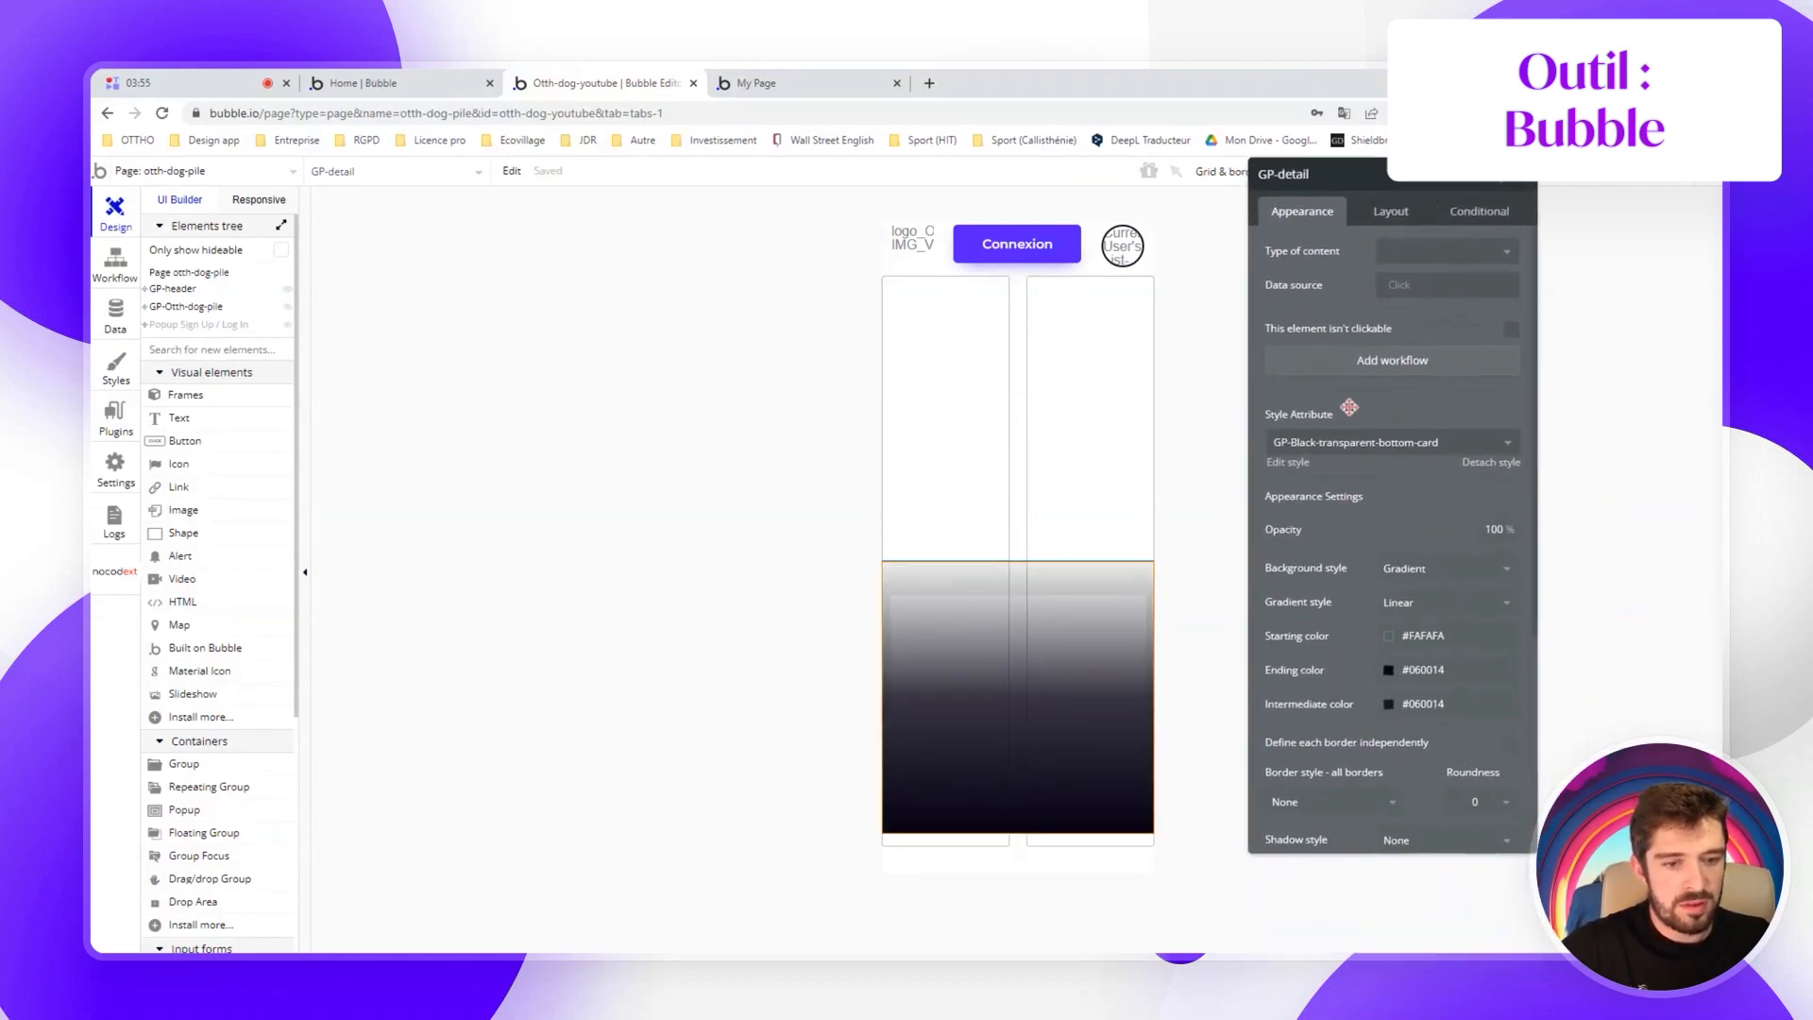
pyautogui.scroll(-1, 1350, 416)
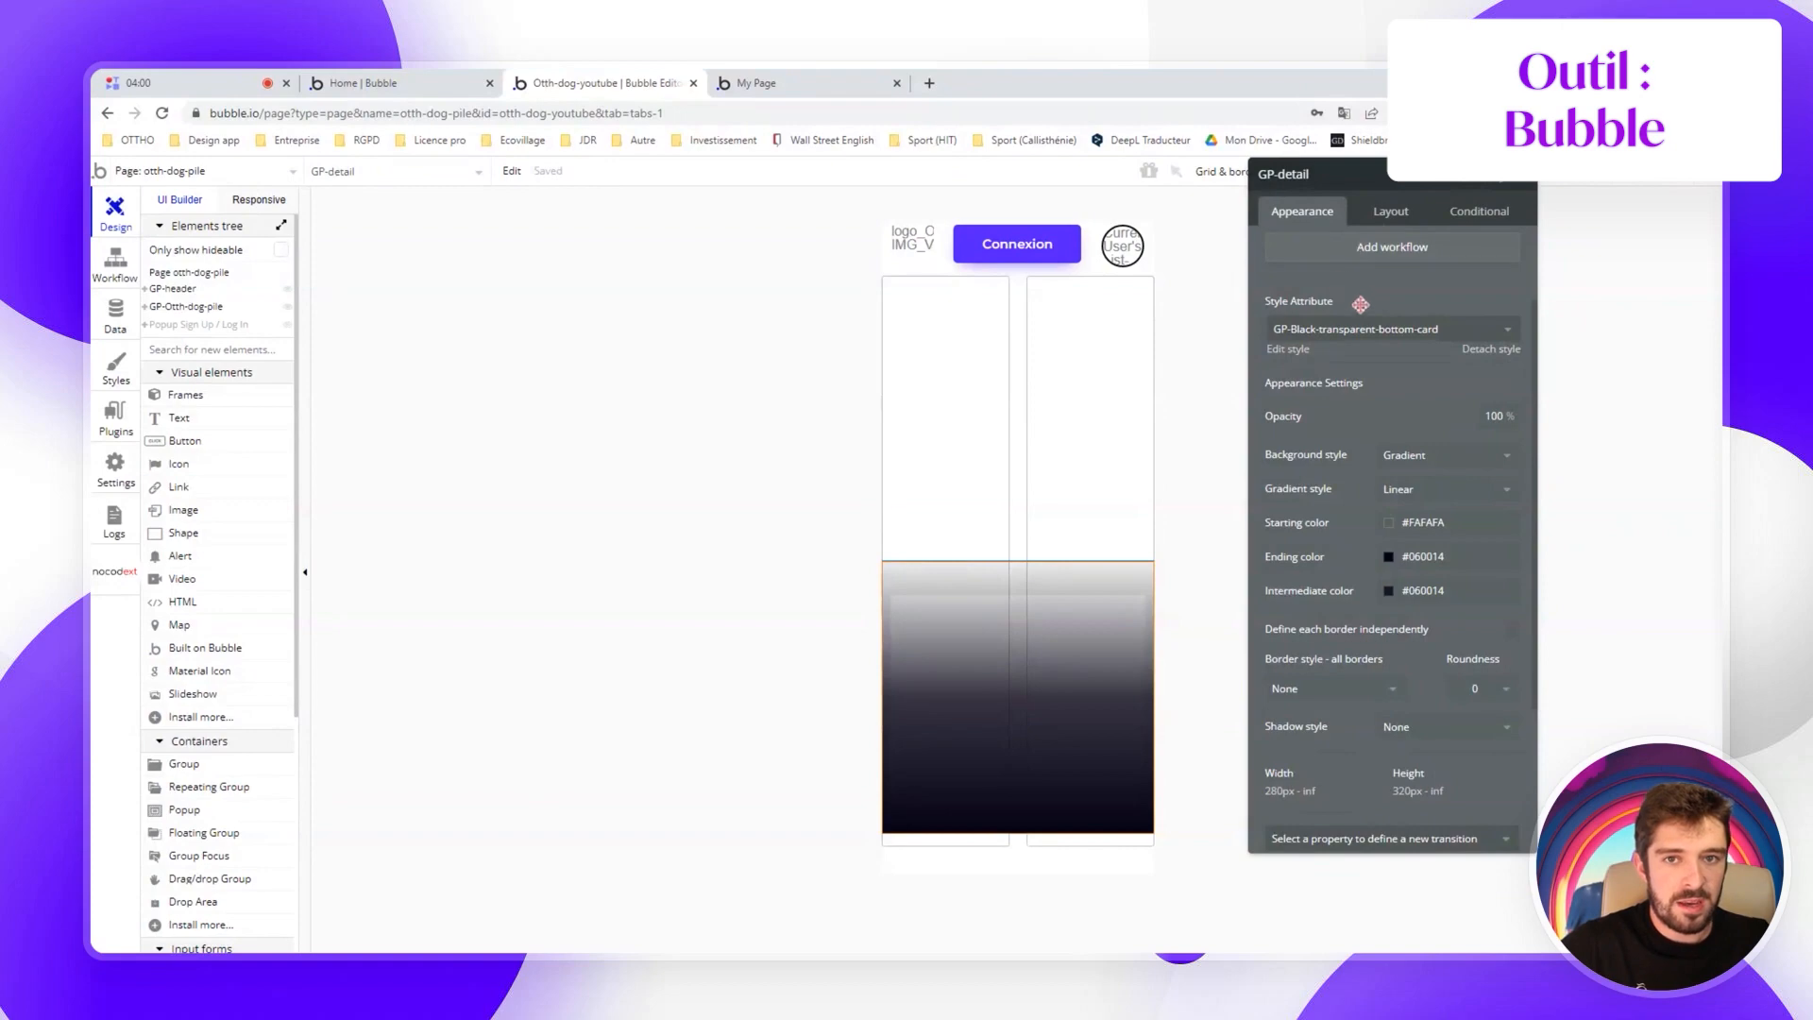
pyautogui.scroll(1, 1360, 303)
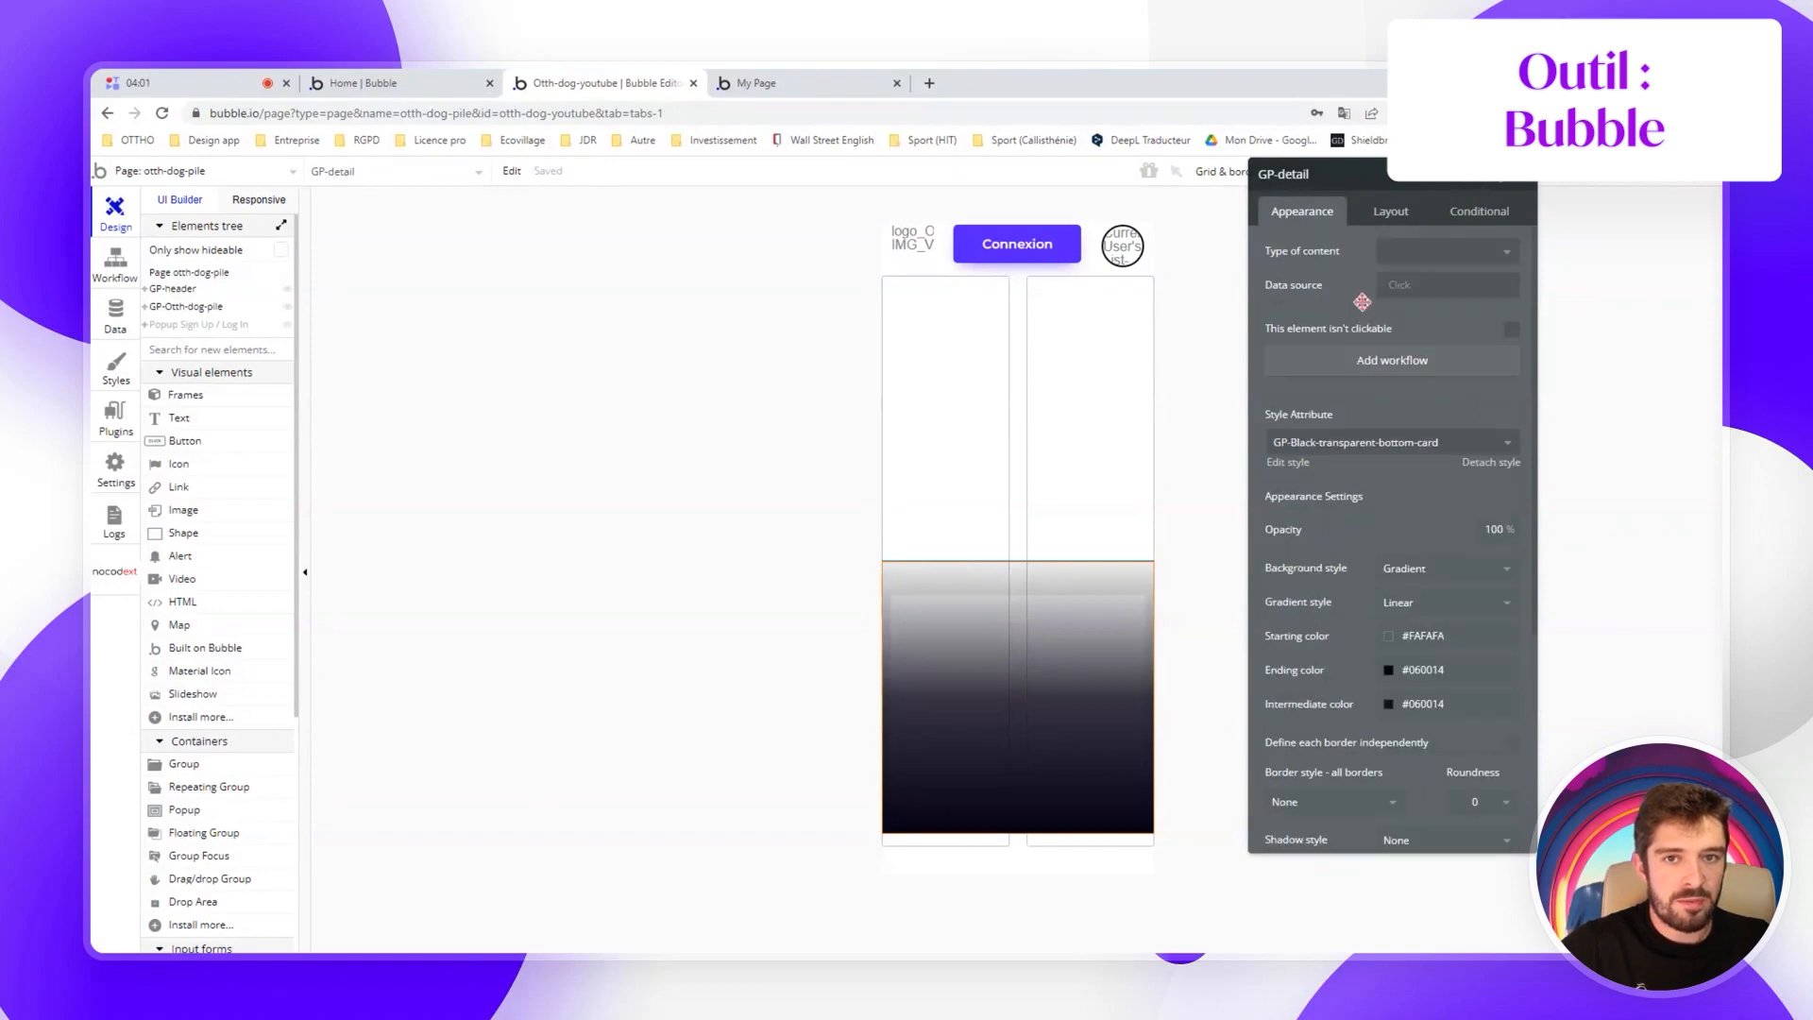
# Insert a text element in the upper part of the GP-detail group
pyautogui.click(176, 418)
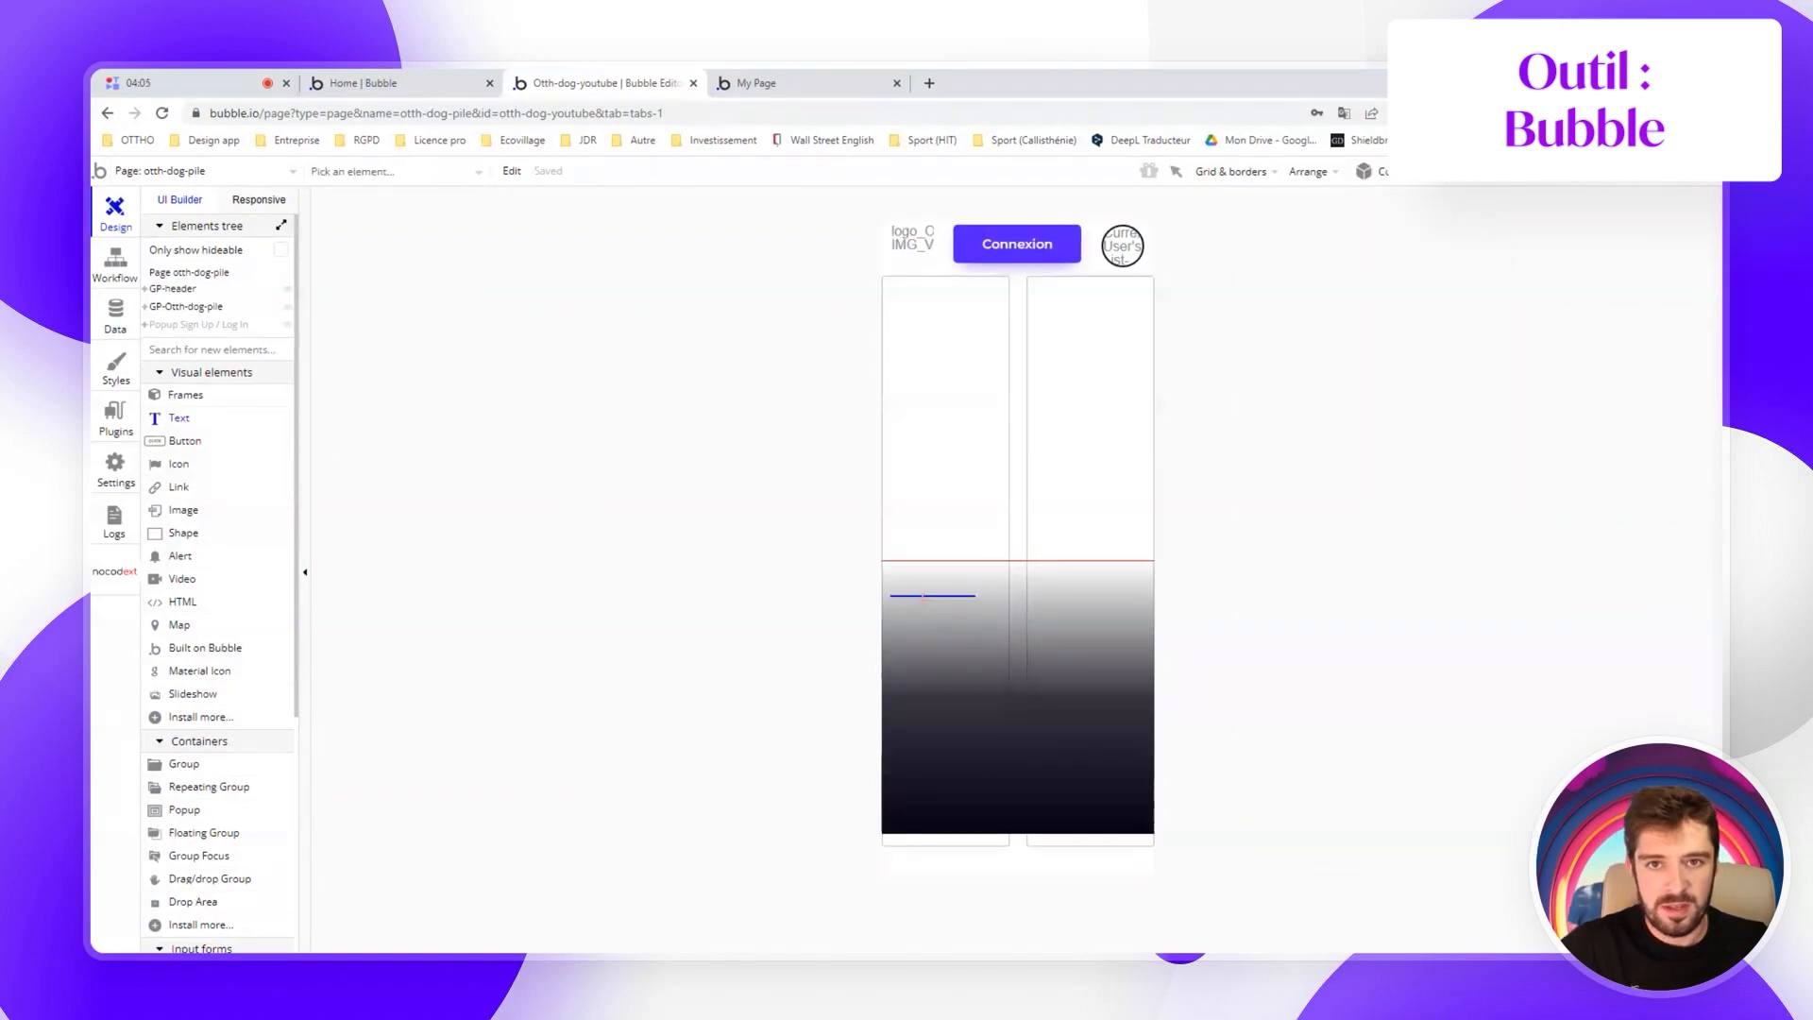
pyautogui.moveTo(976, 596); pyautogui.dragTo(1061, 633)
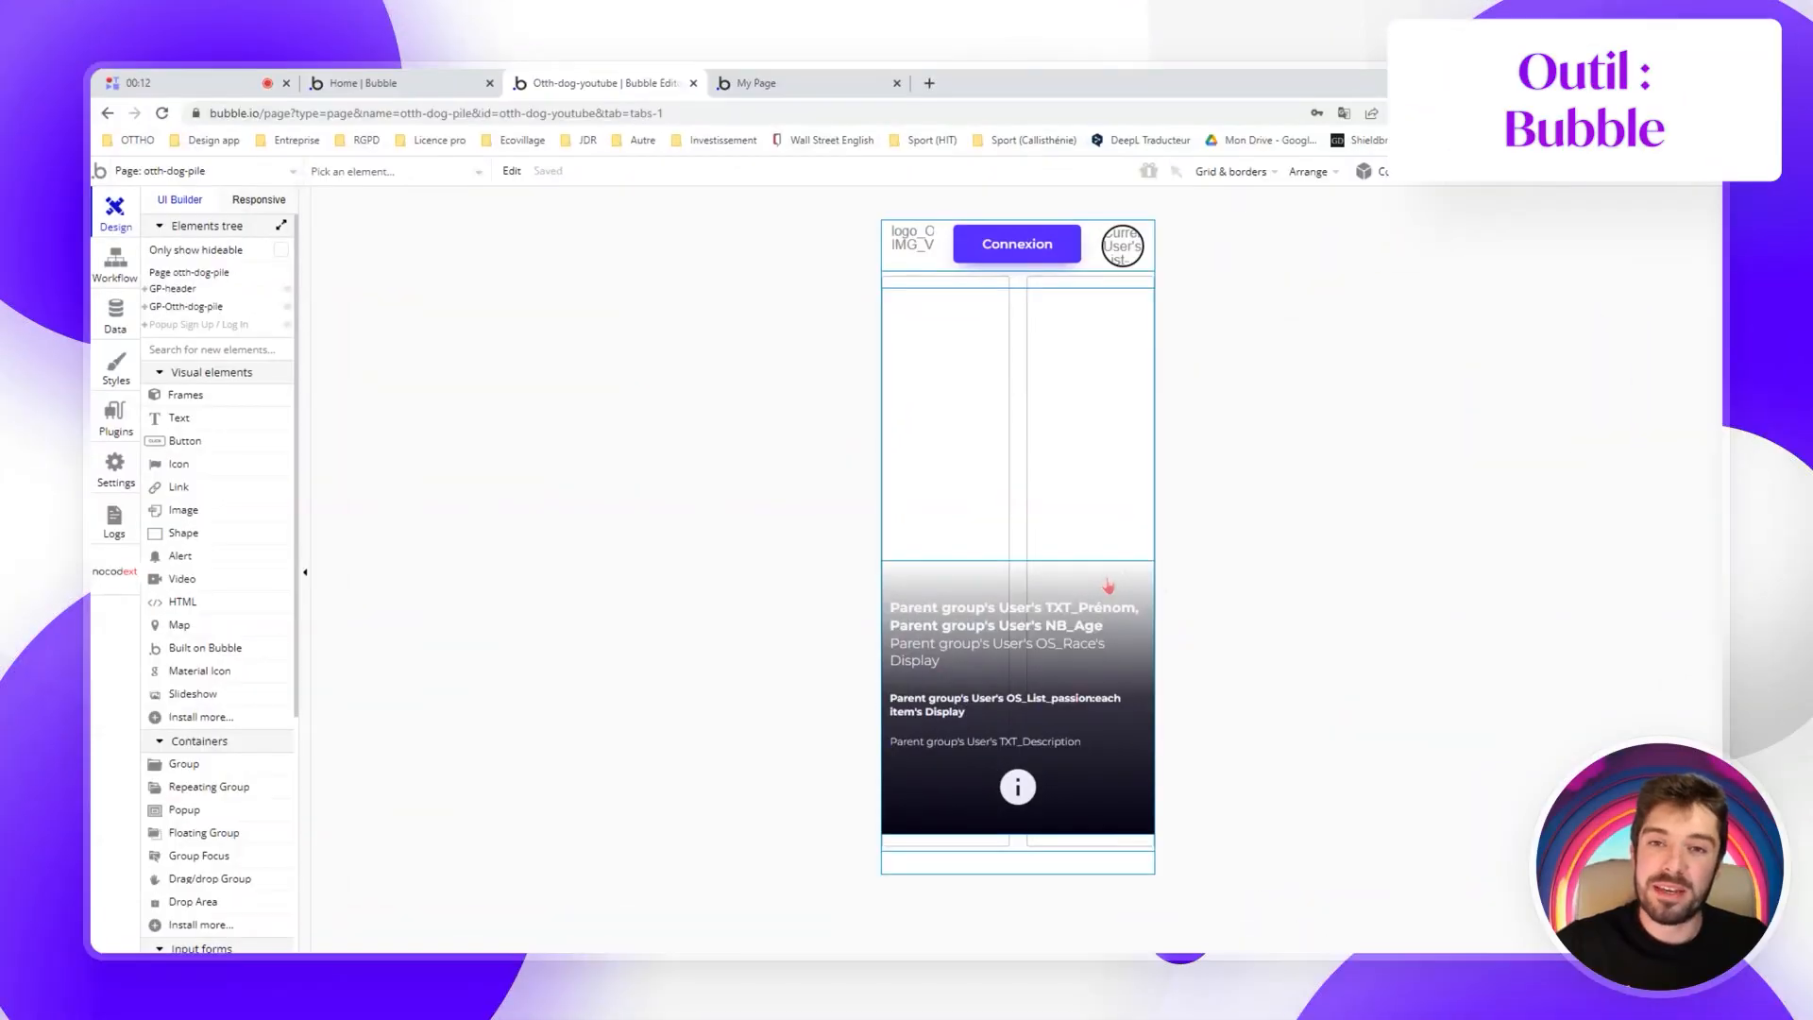
# Examine the content type, data source and dynamic expressions of GP-detail, its parent Drag/drop group, its profile texts and its info icon
pyautogui.doubleClick(1107, 586)
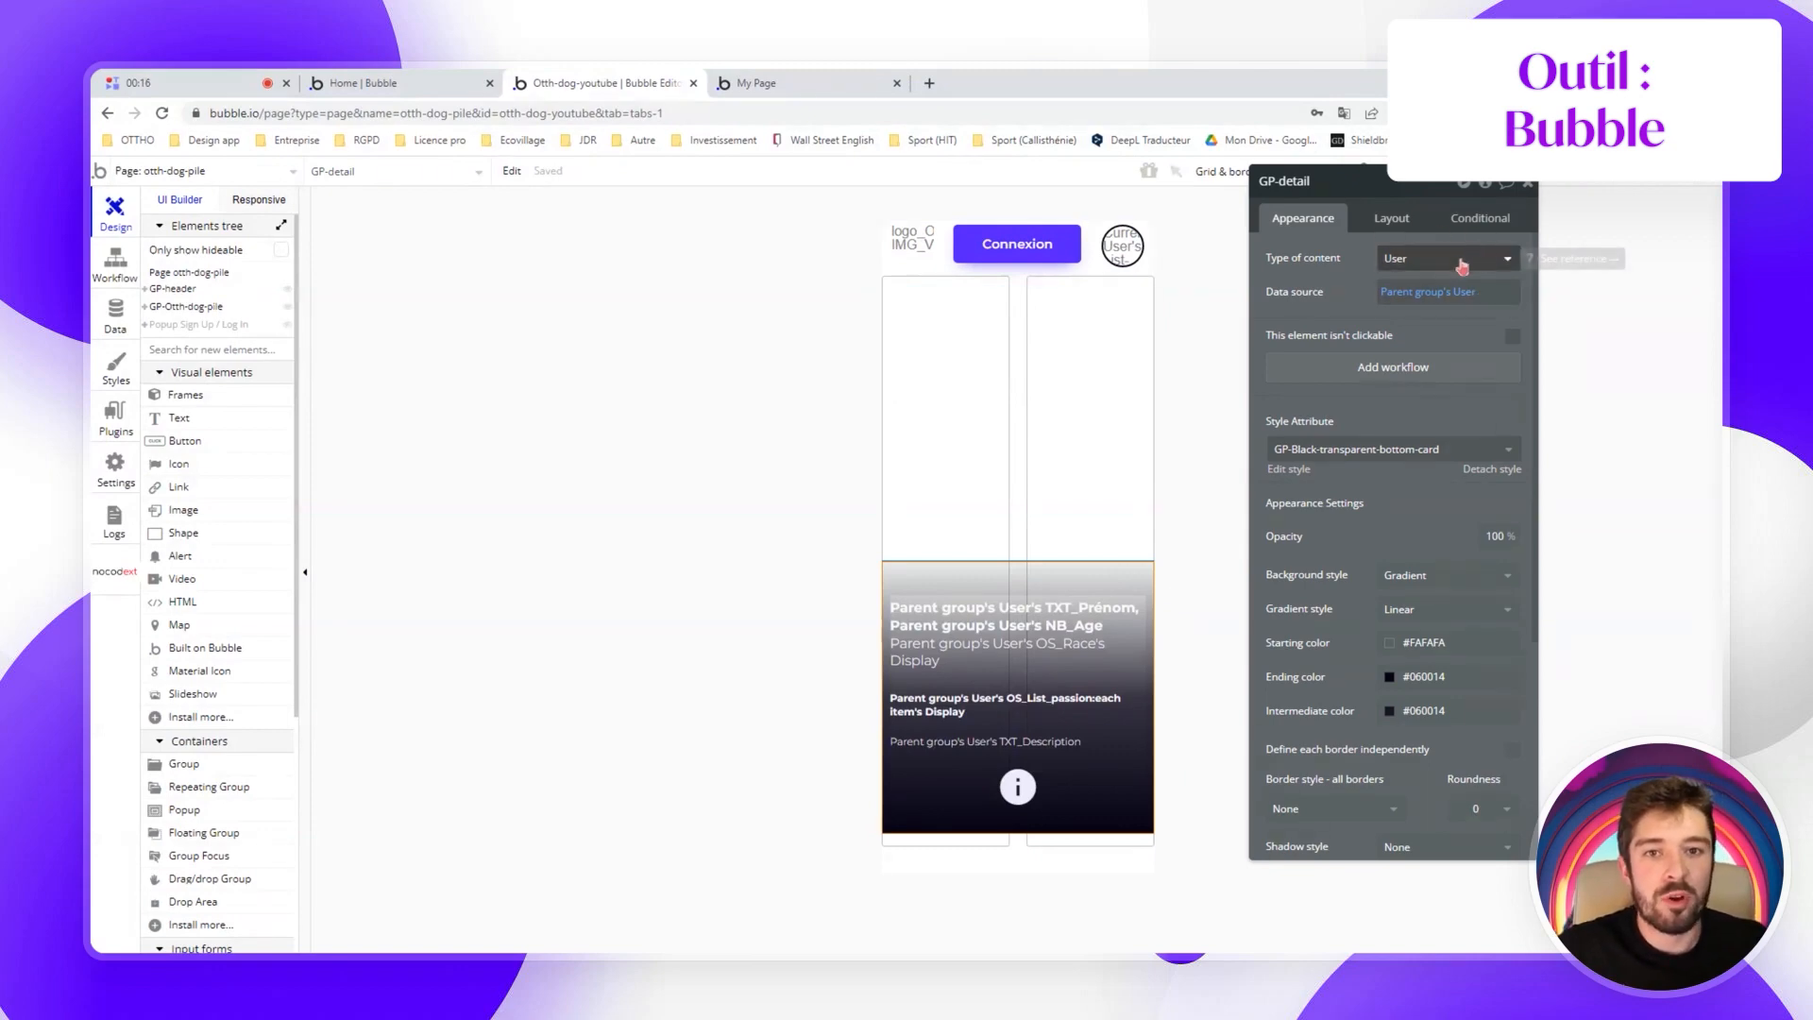
pyautogui.moveTo(1440, 302)
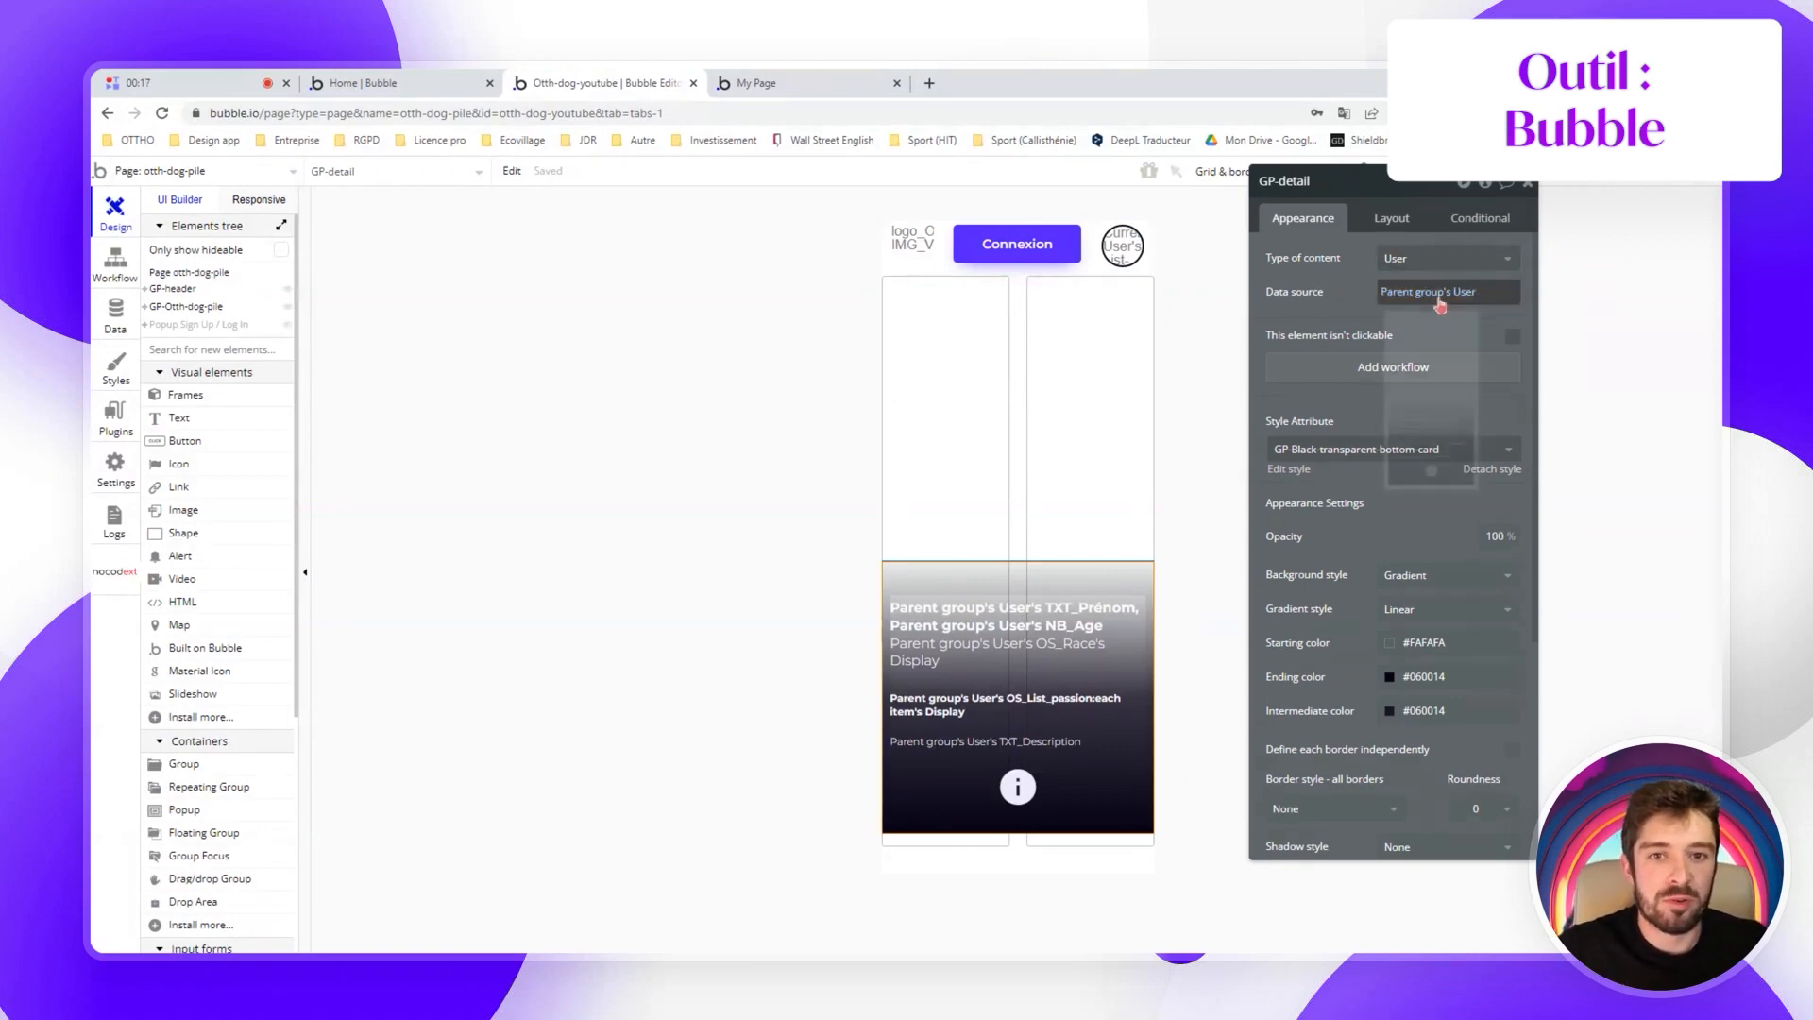
pyautogui.click(1027, 452)
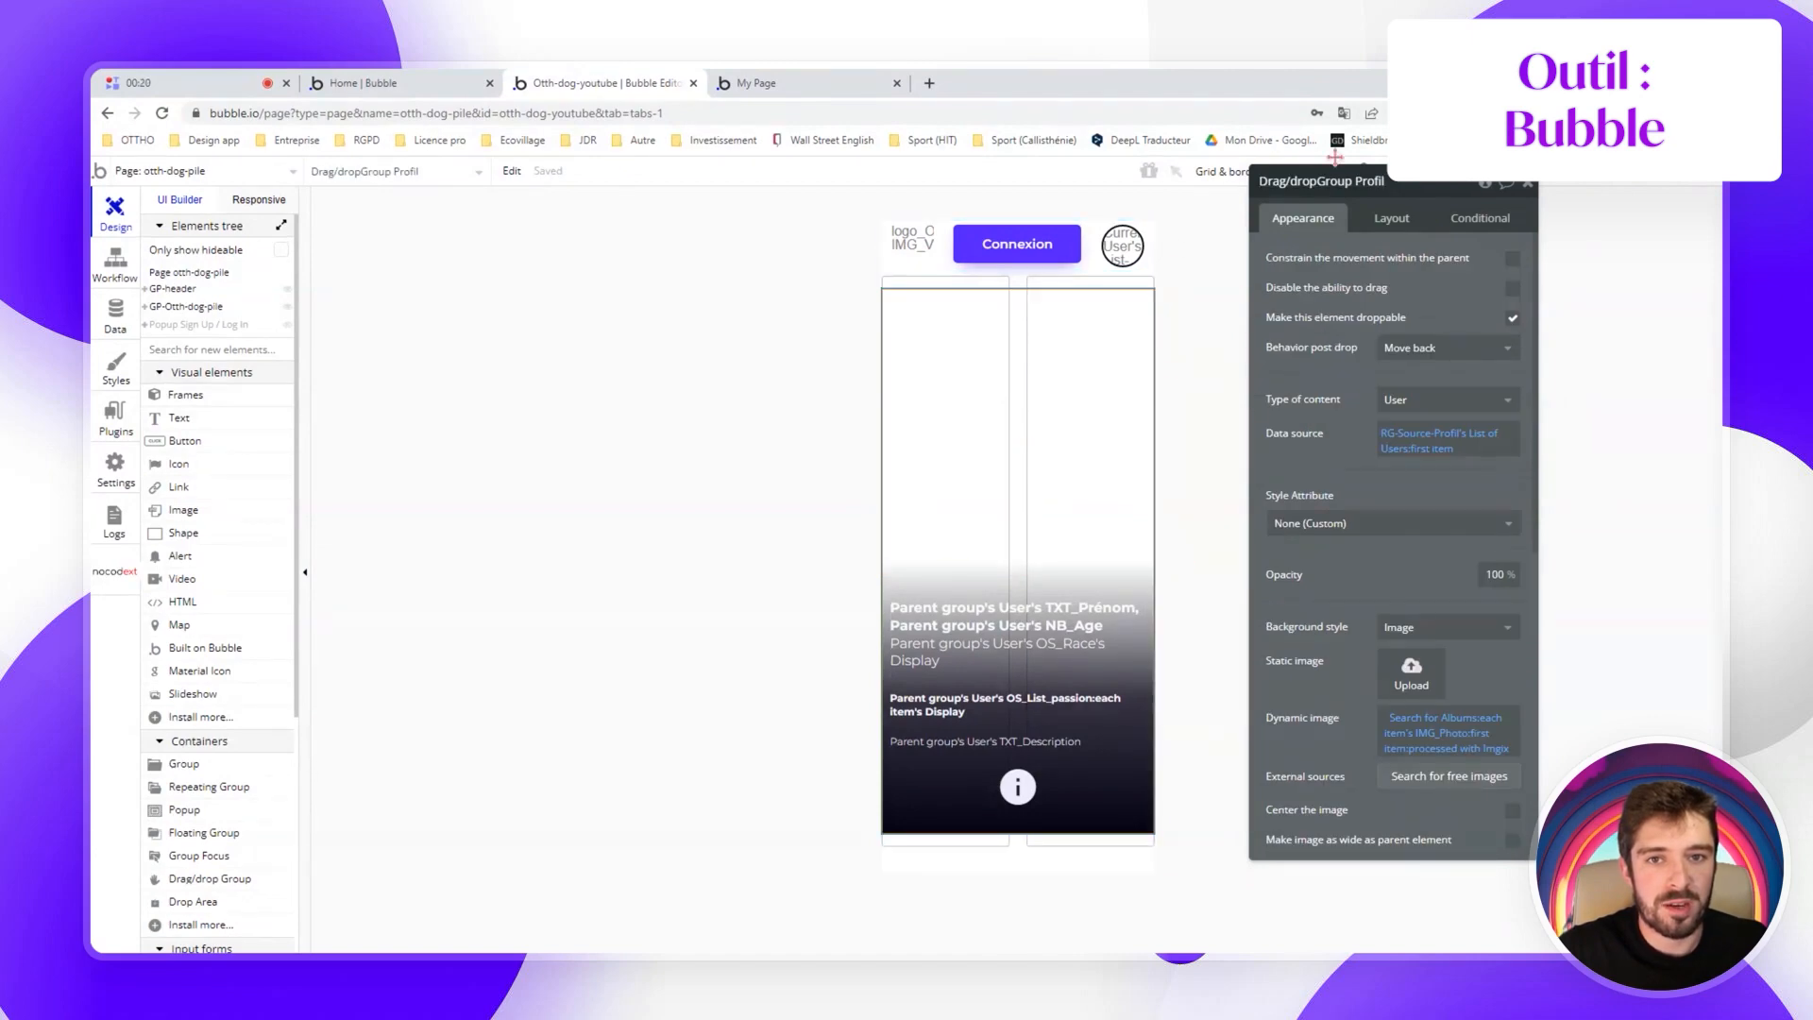
pyautogui.click(1086, 673)
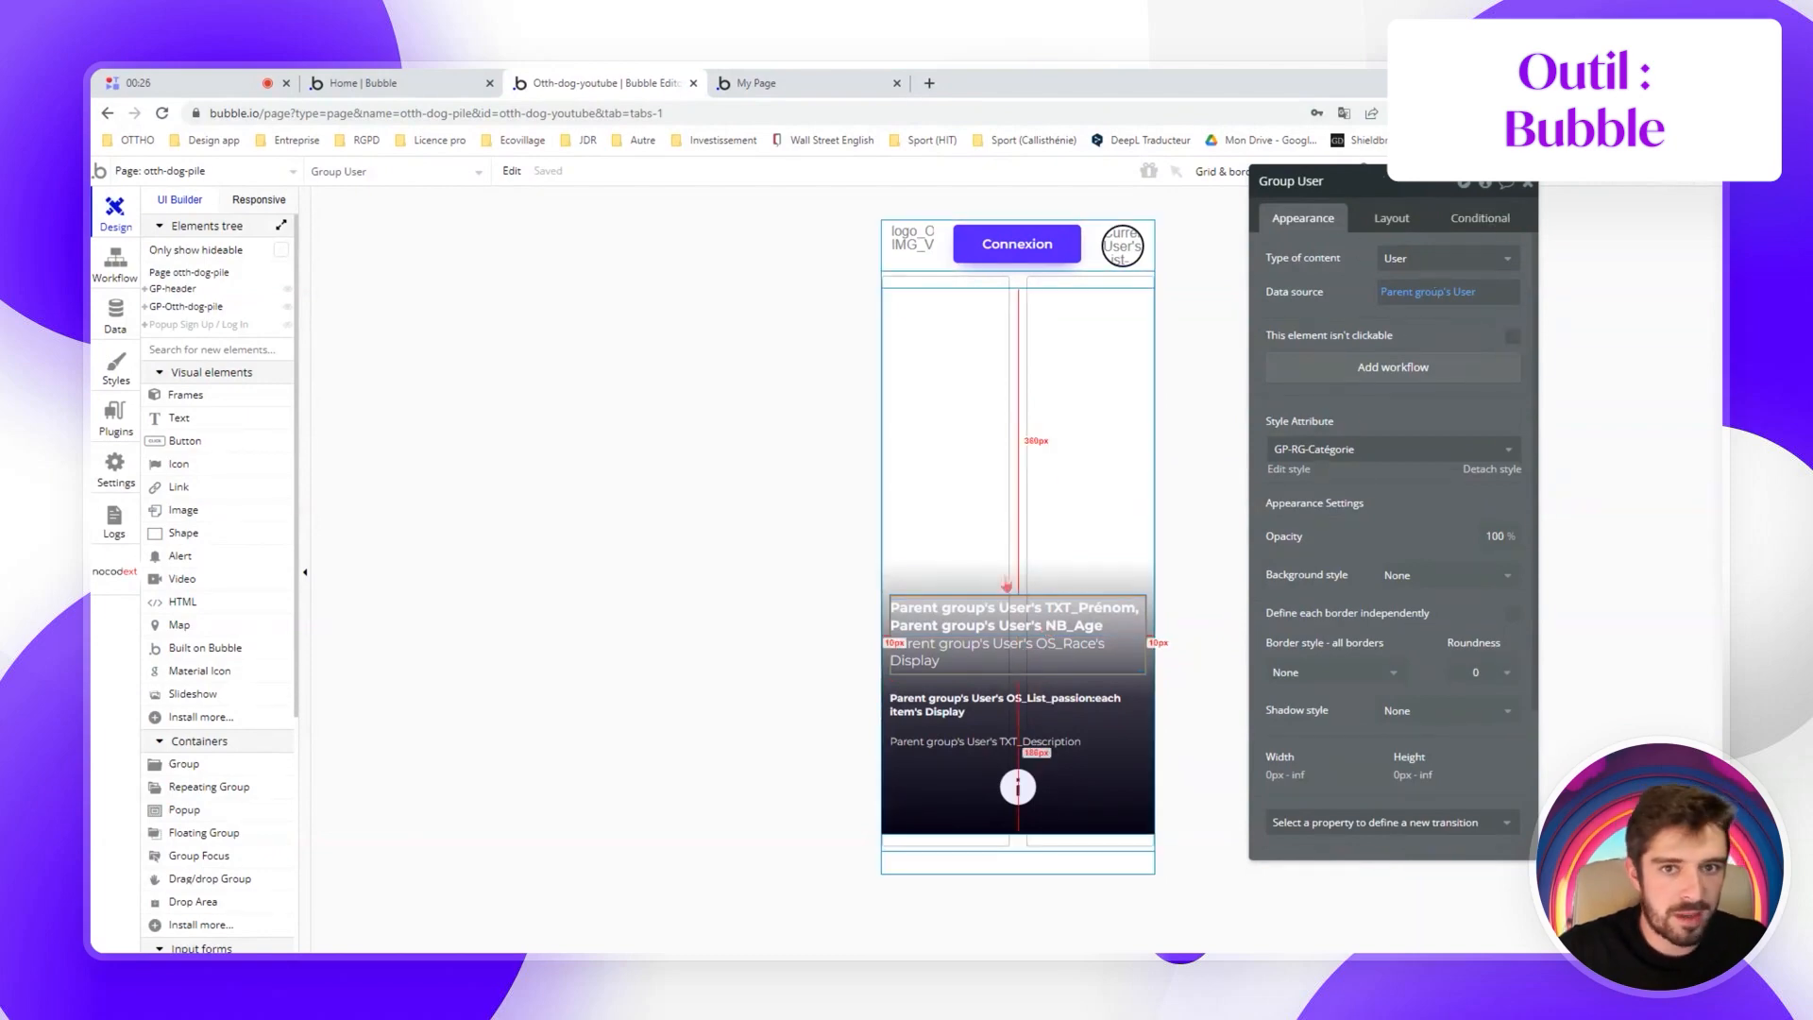
pyautogui.click(1007, 623)
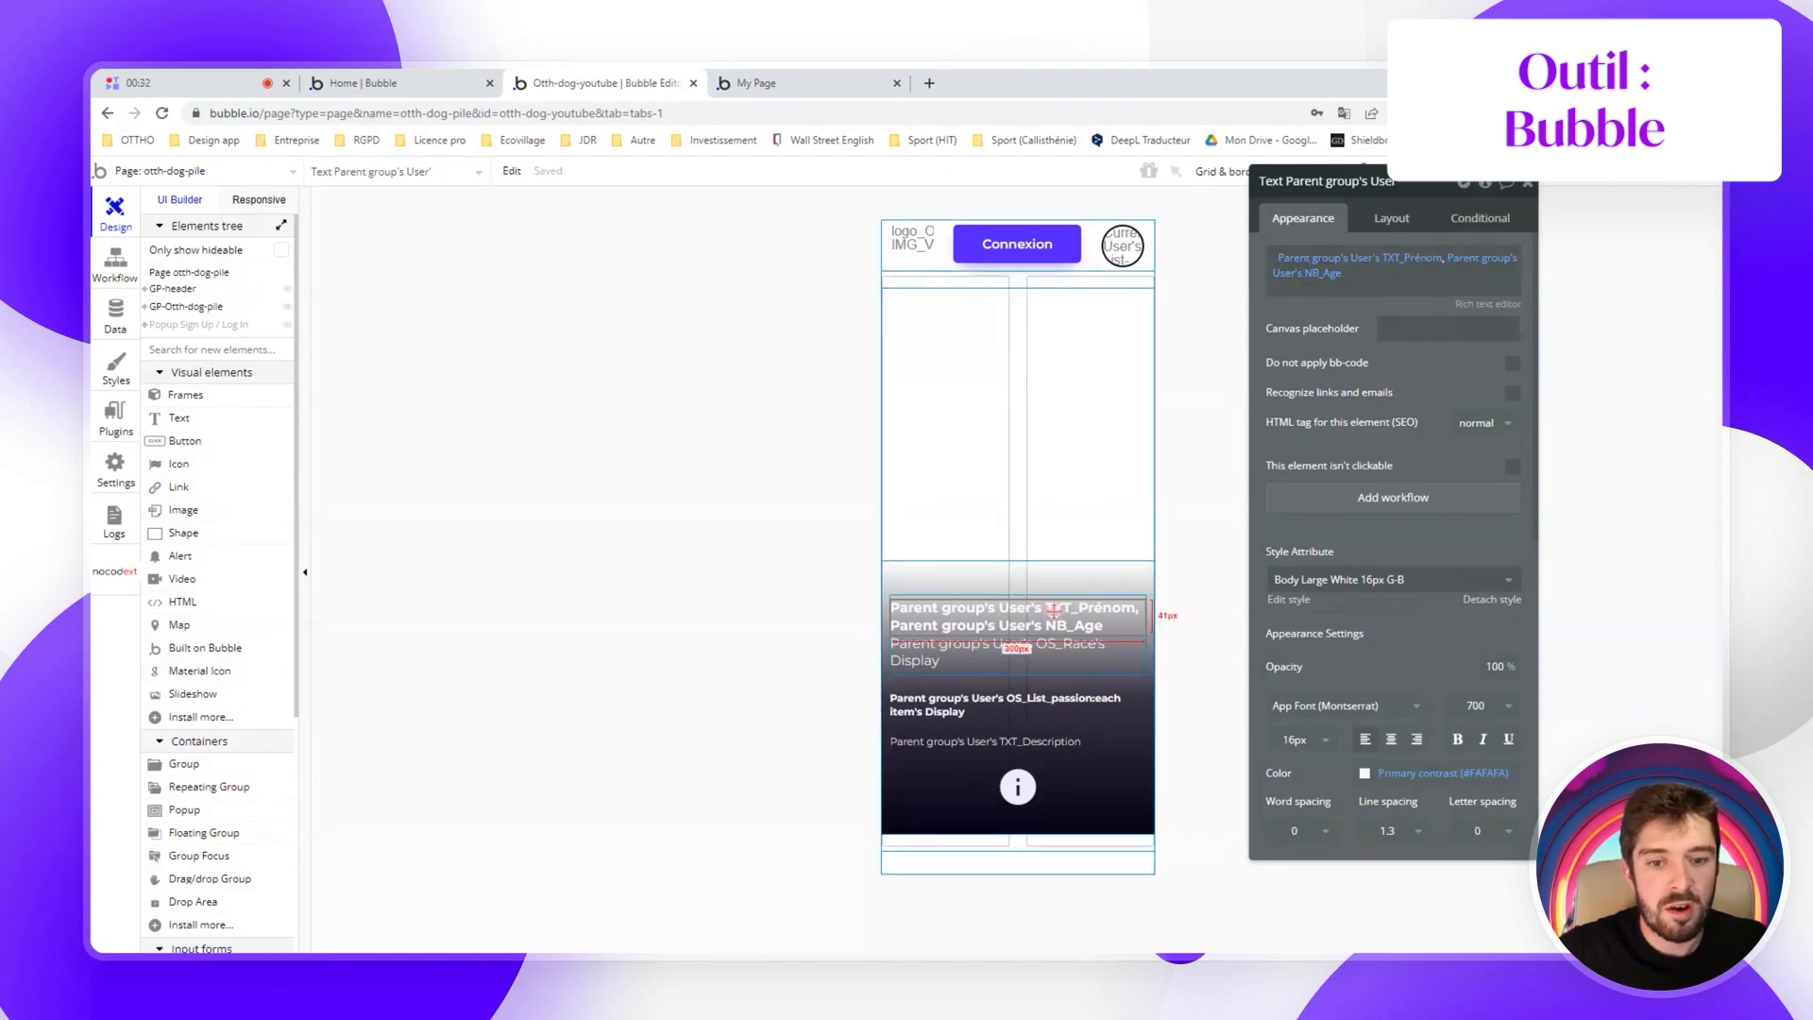
pyautogui.click(1026, 647)
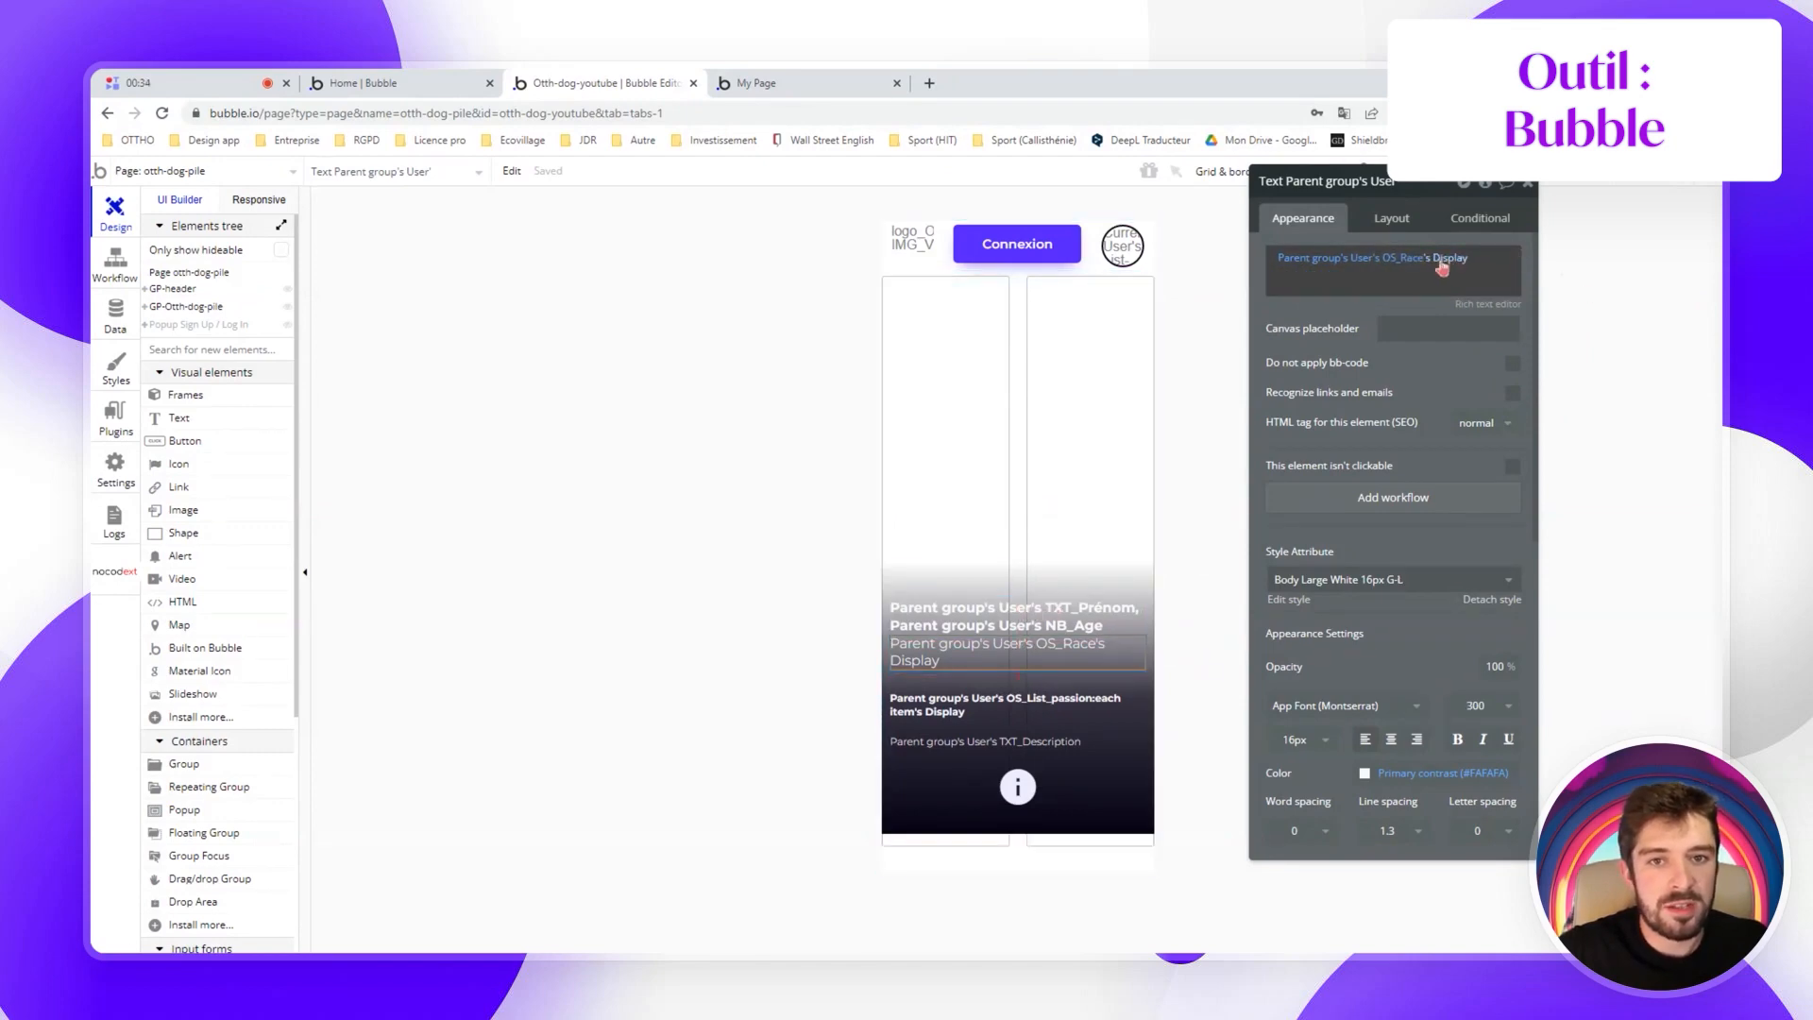
pyautogui.click(995, 707)
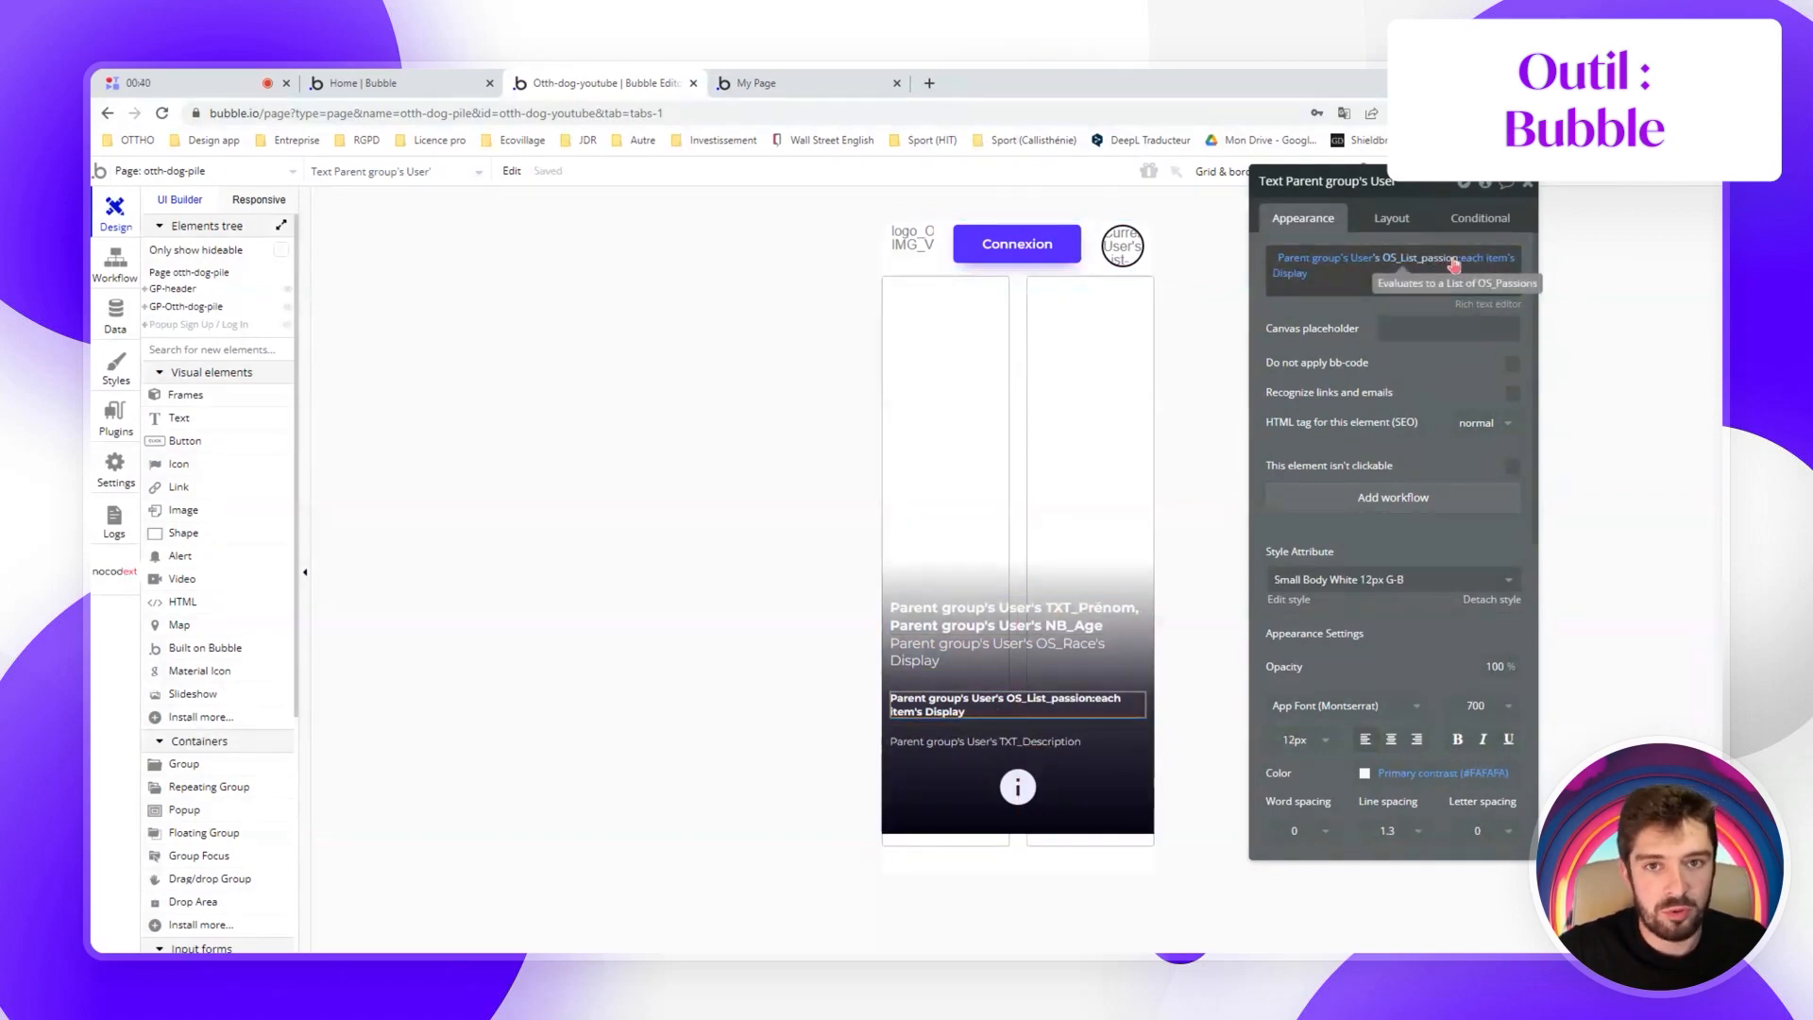
pyautogui.click(1006, 742)
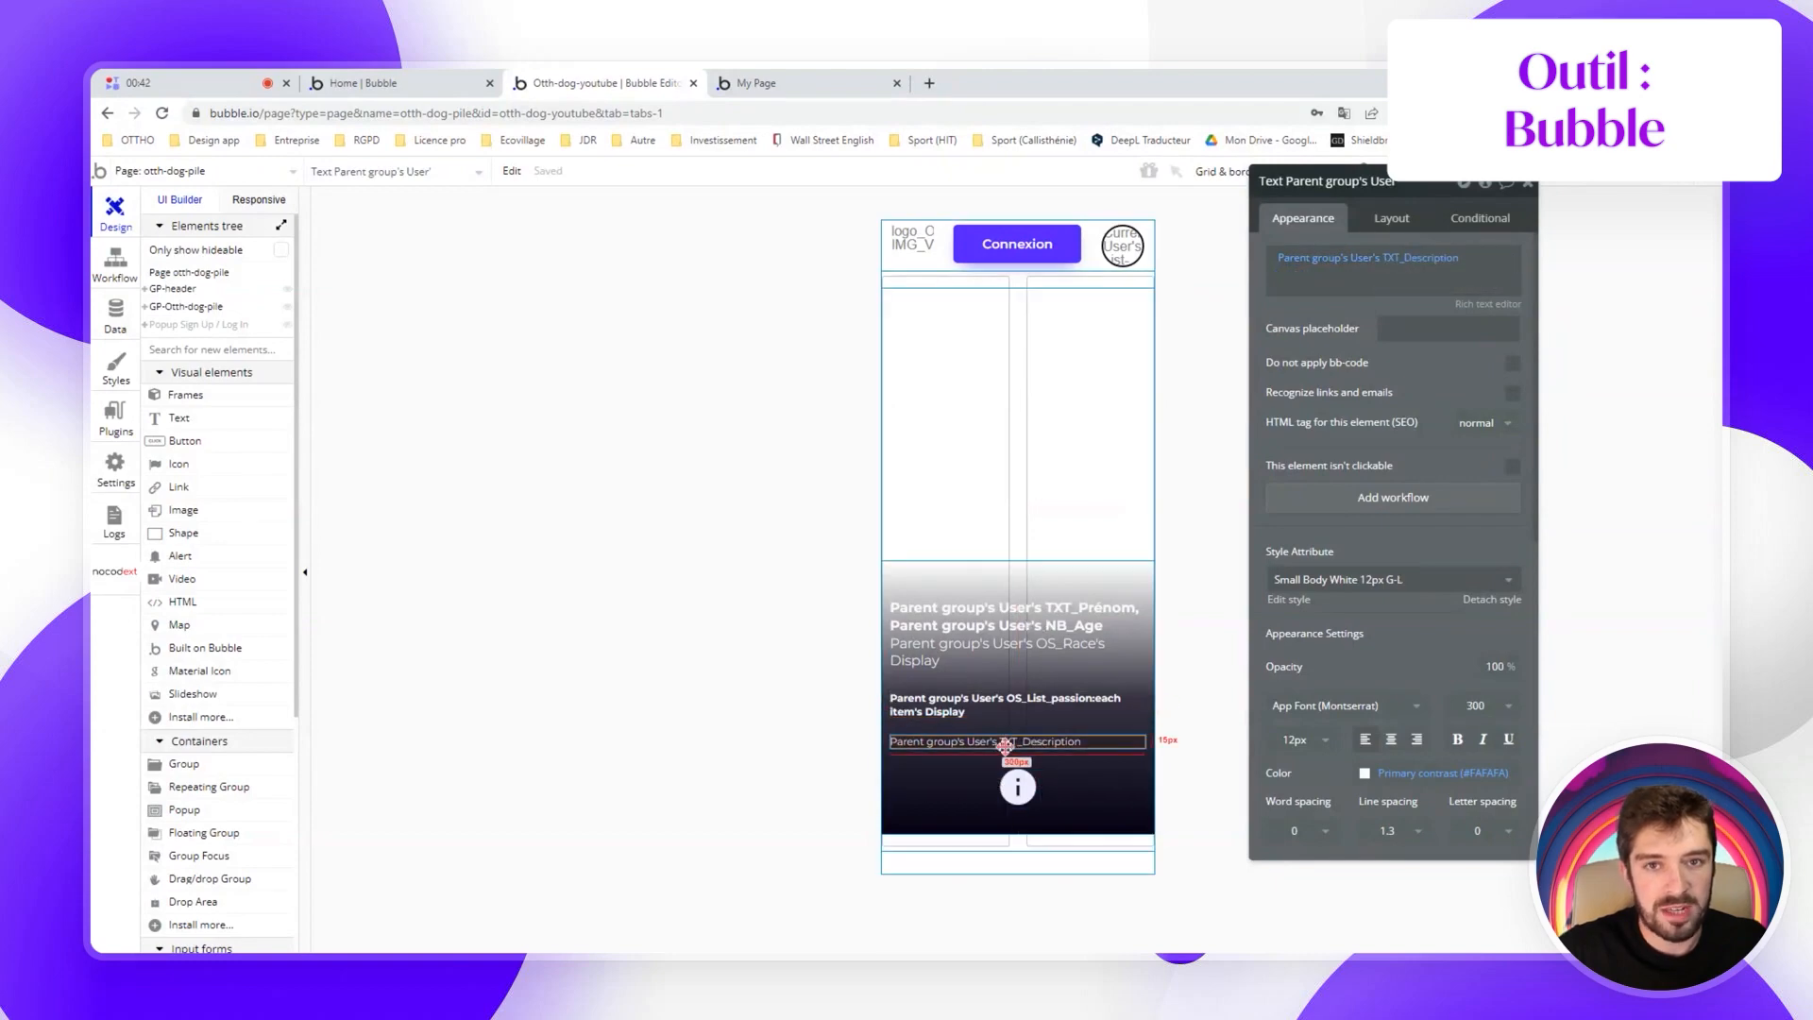
pyautogui.click(1018, 790)
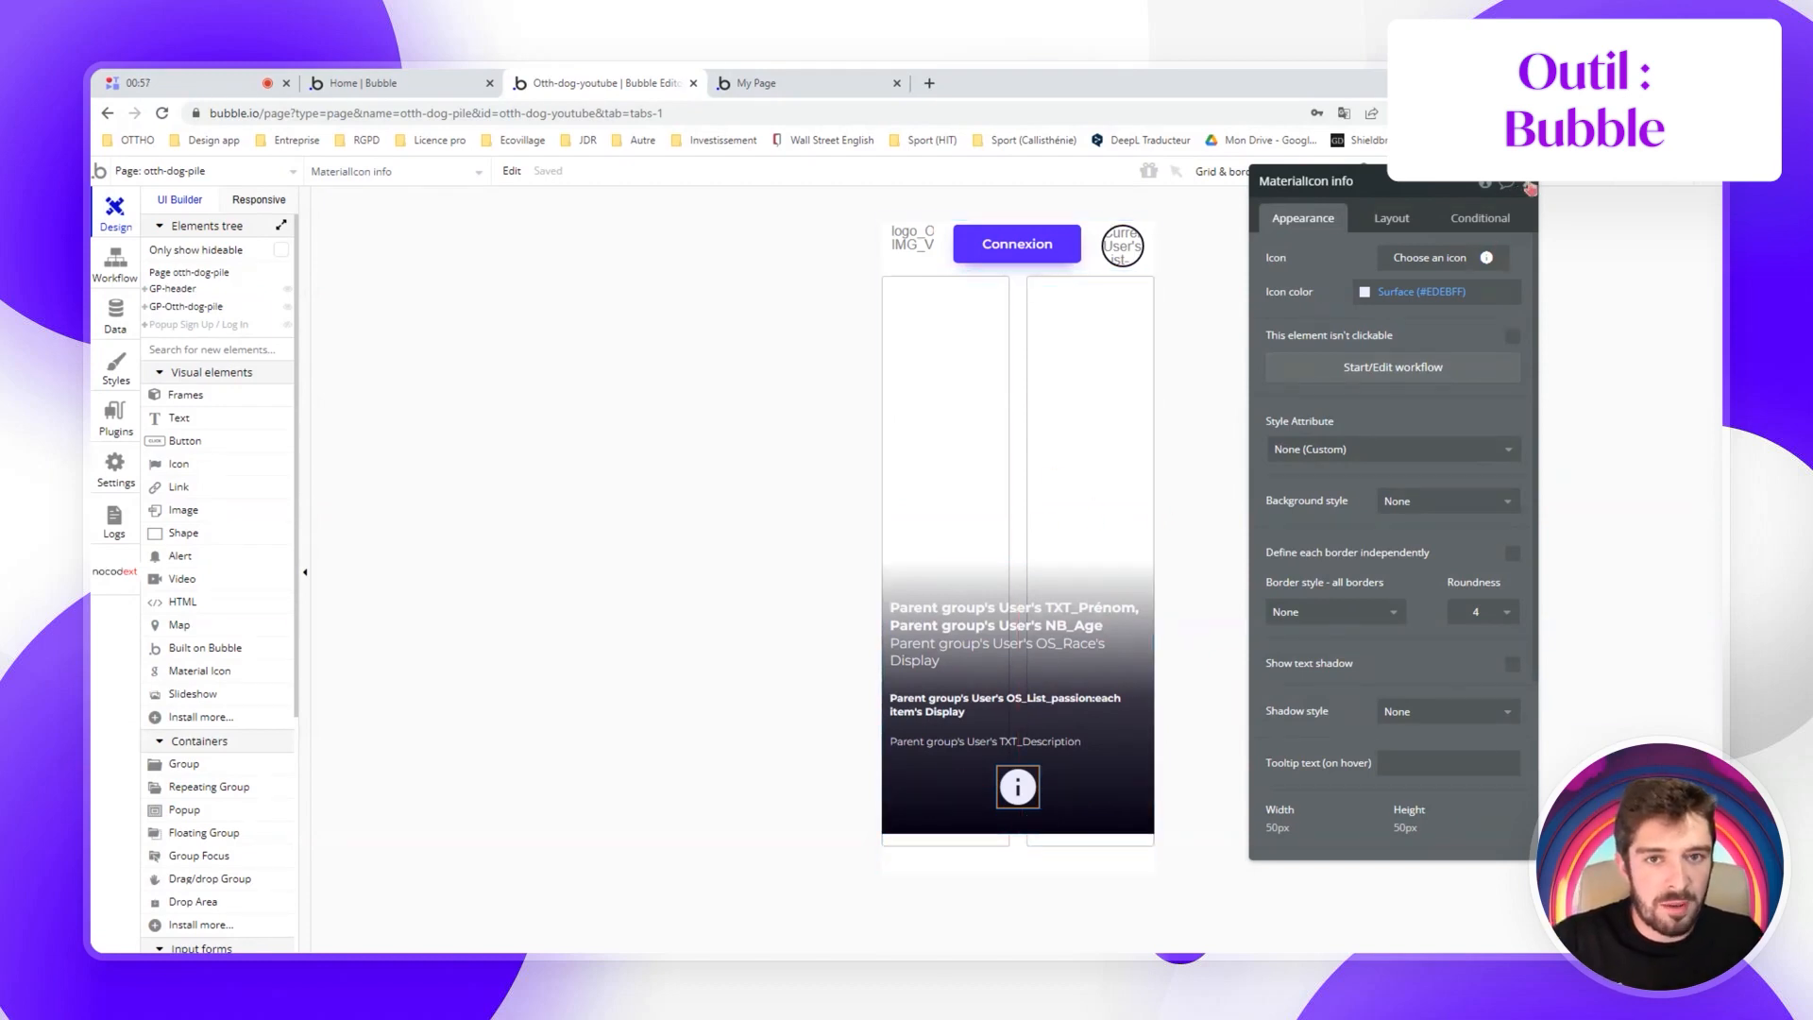
pyautogui.click(1530, 188)
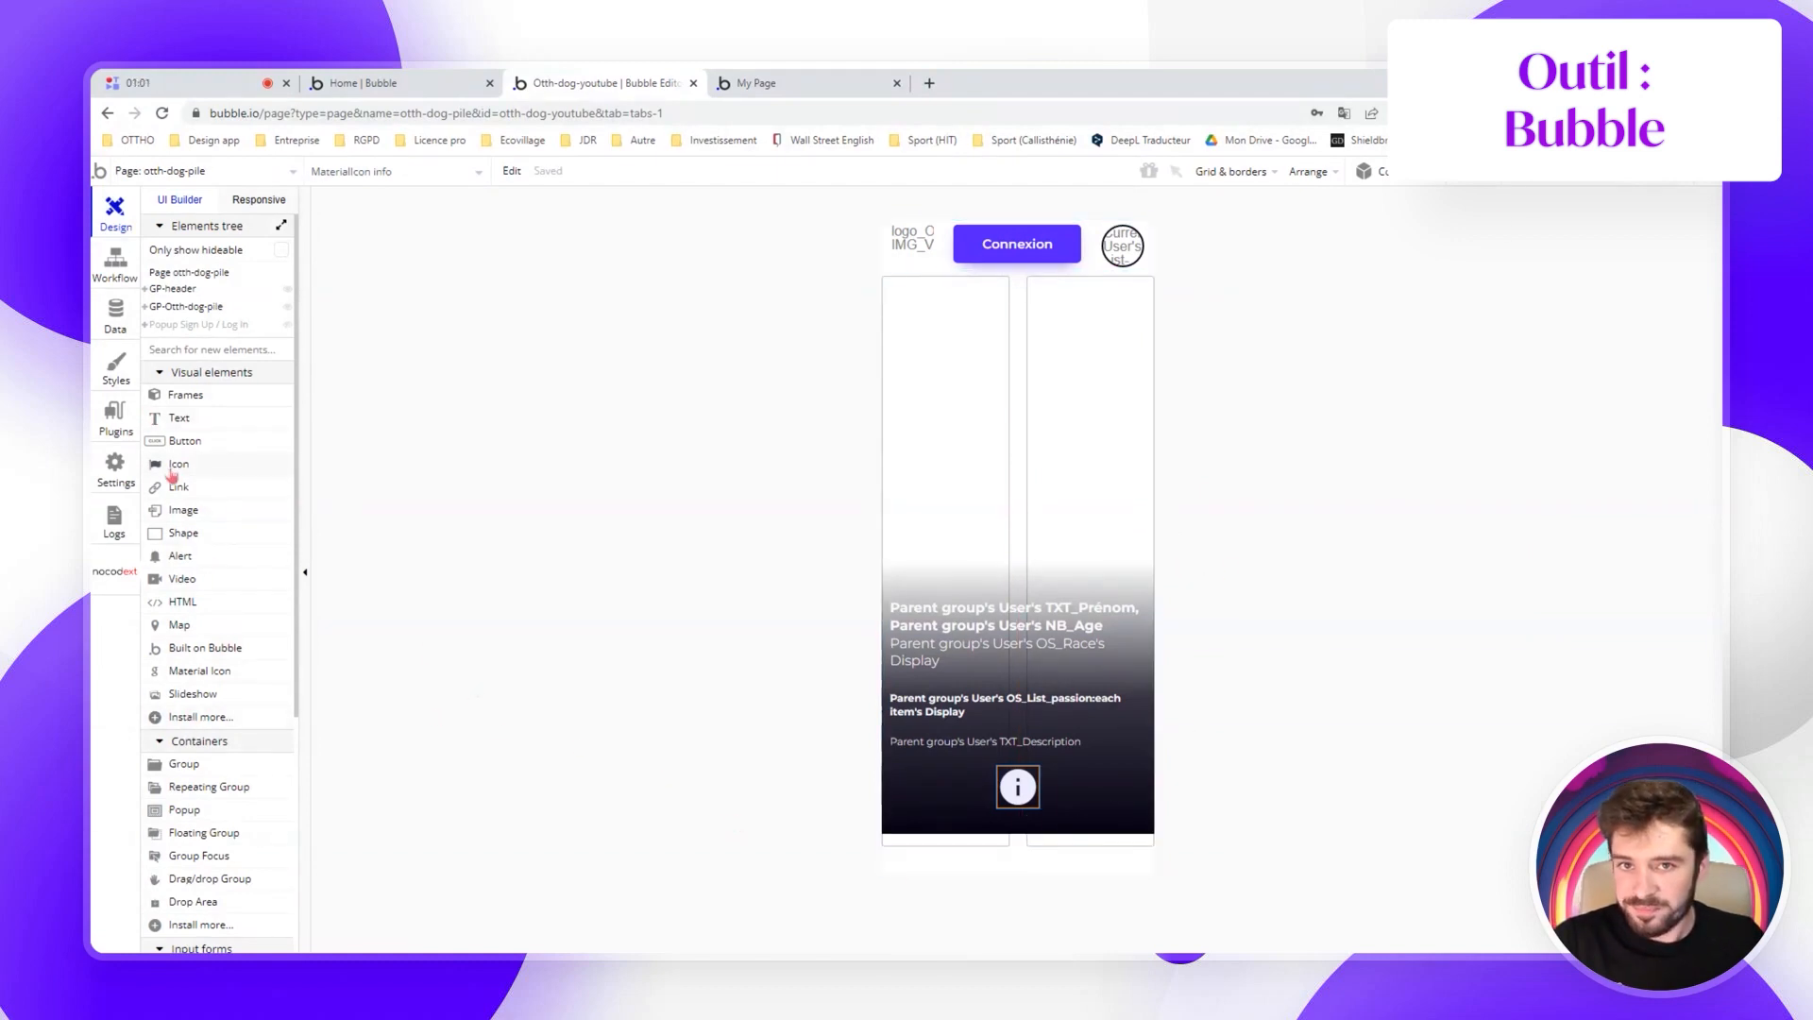
# Add a popup named Popup detail-profil to the page and set its type of content to User
pyautogui.click(184, 809)
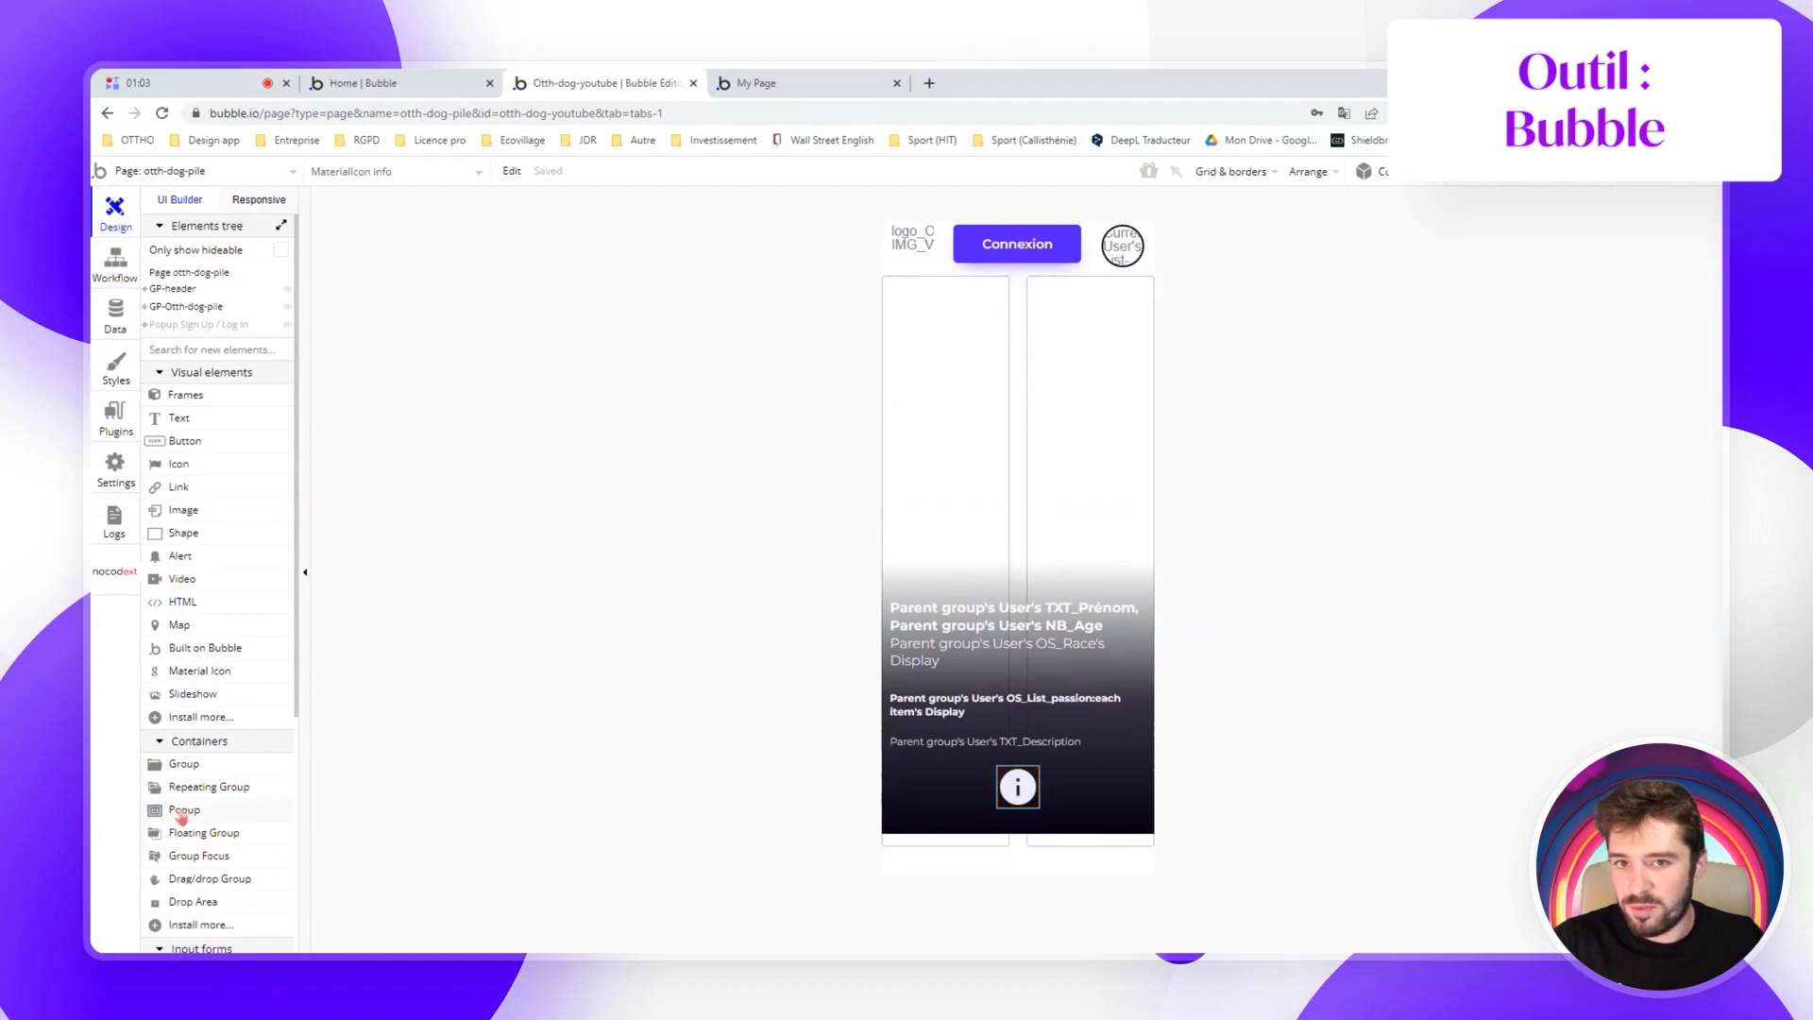
pyautogui.click(625, 461)
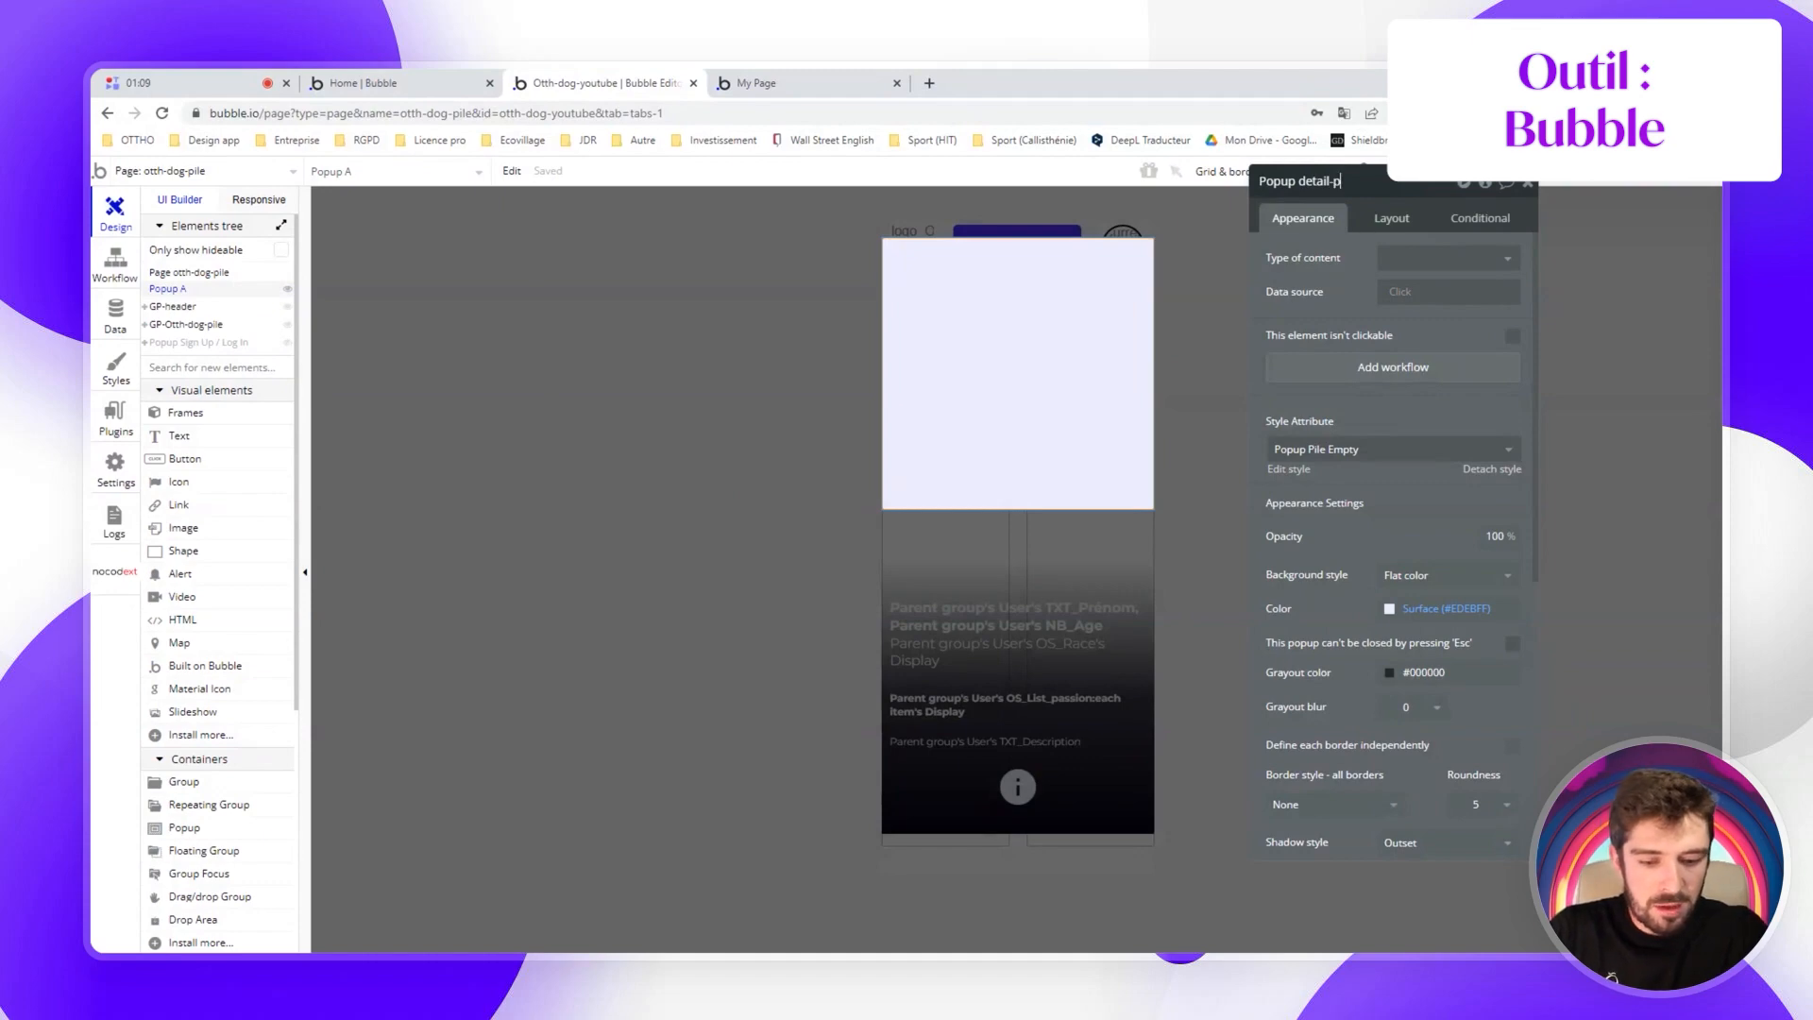
pyautogui.click(1416, 261)
pyautogui.click(1417, 312)
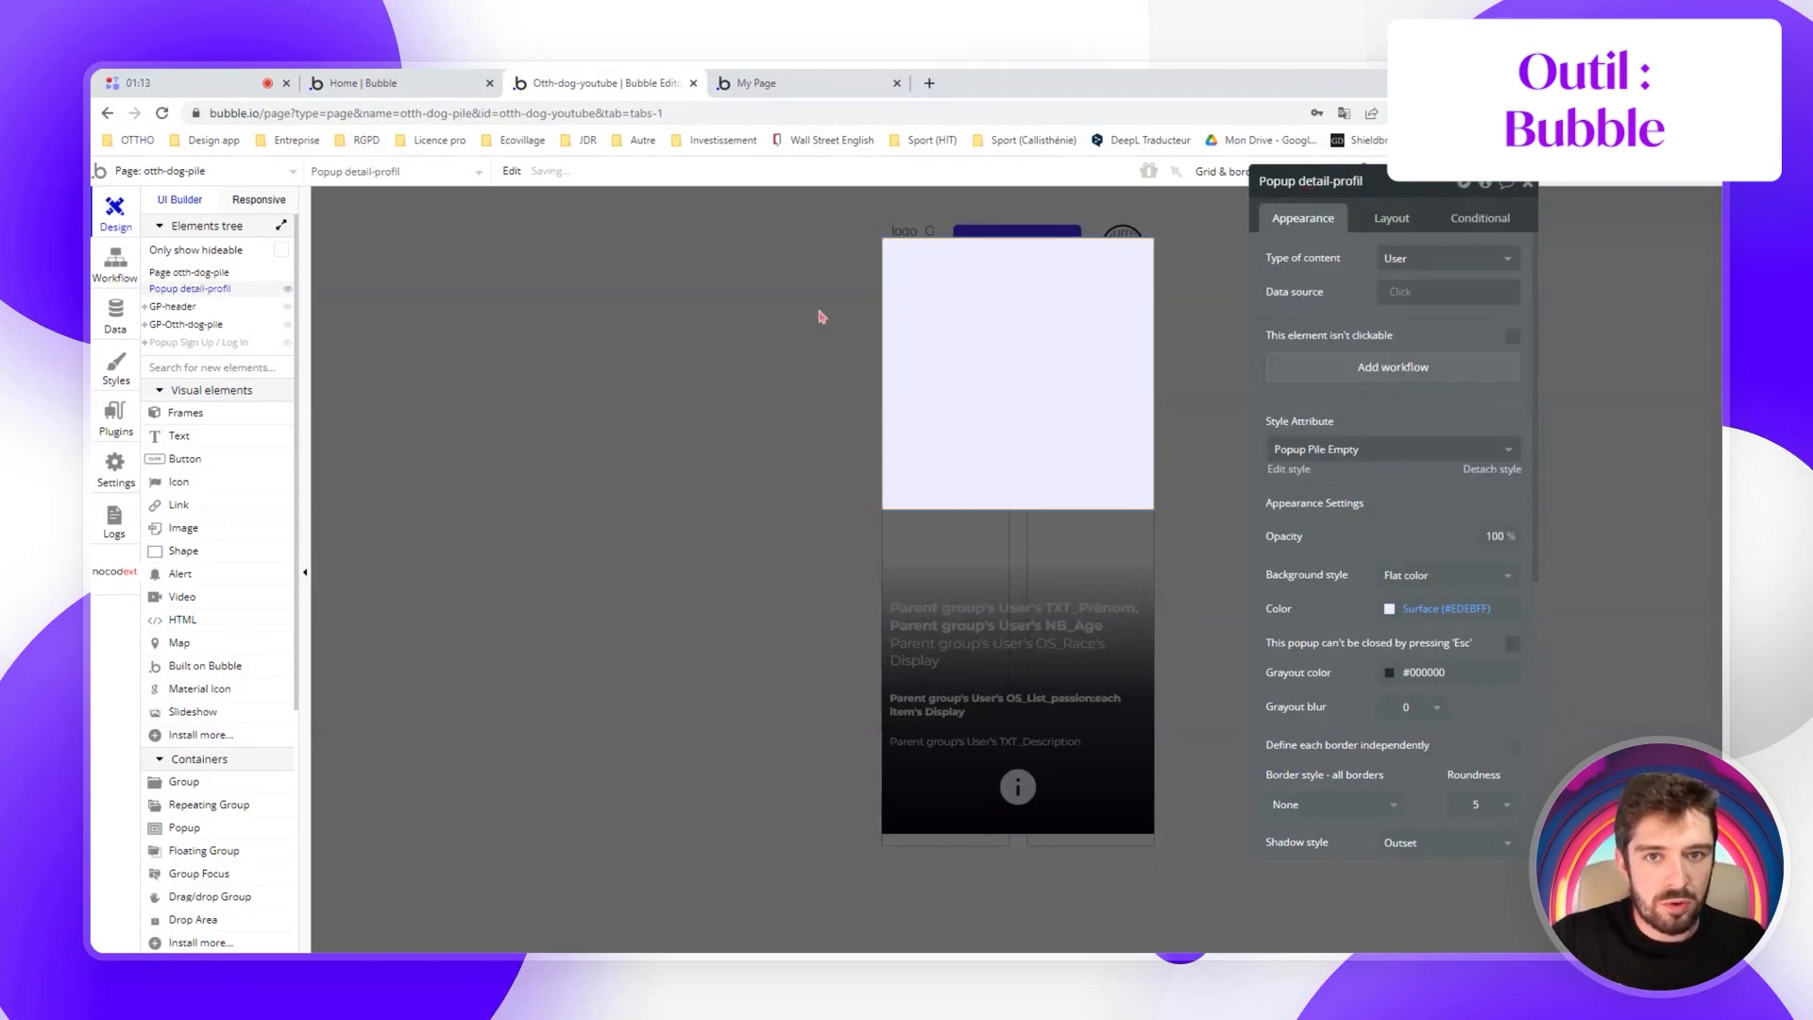
# Create a workflow on the profile card's info icon that shows Popup detail-profil
pyautogui.click(820, 316)
pyautogui.click(1030, 789)
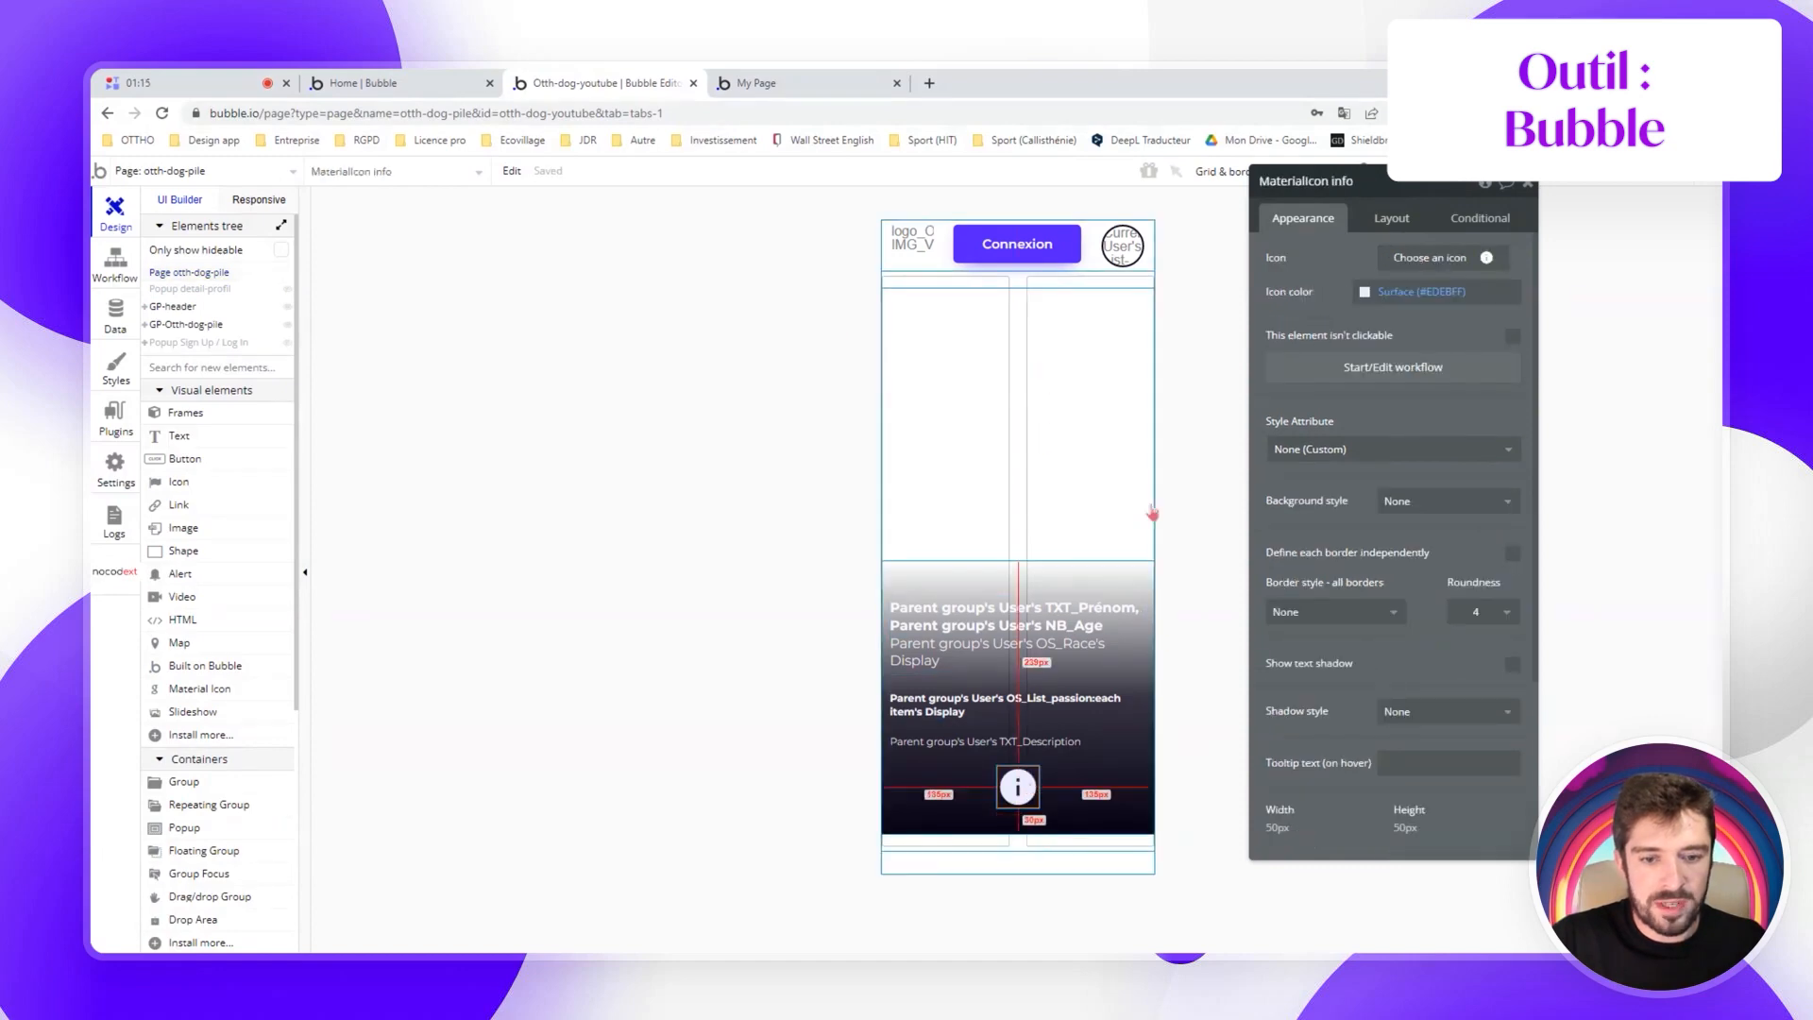
pyautogui.click(1327, 364)
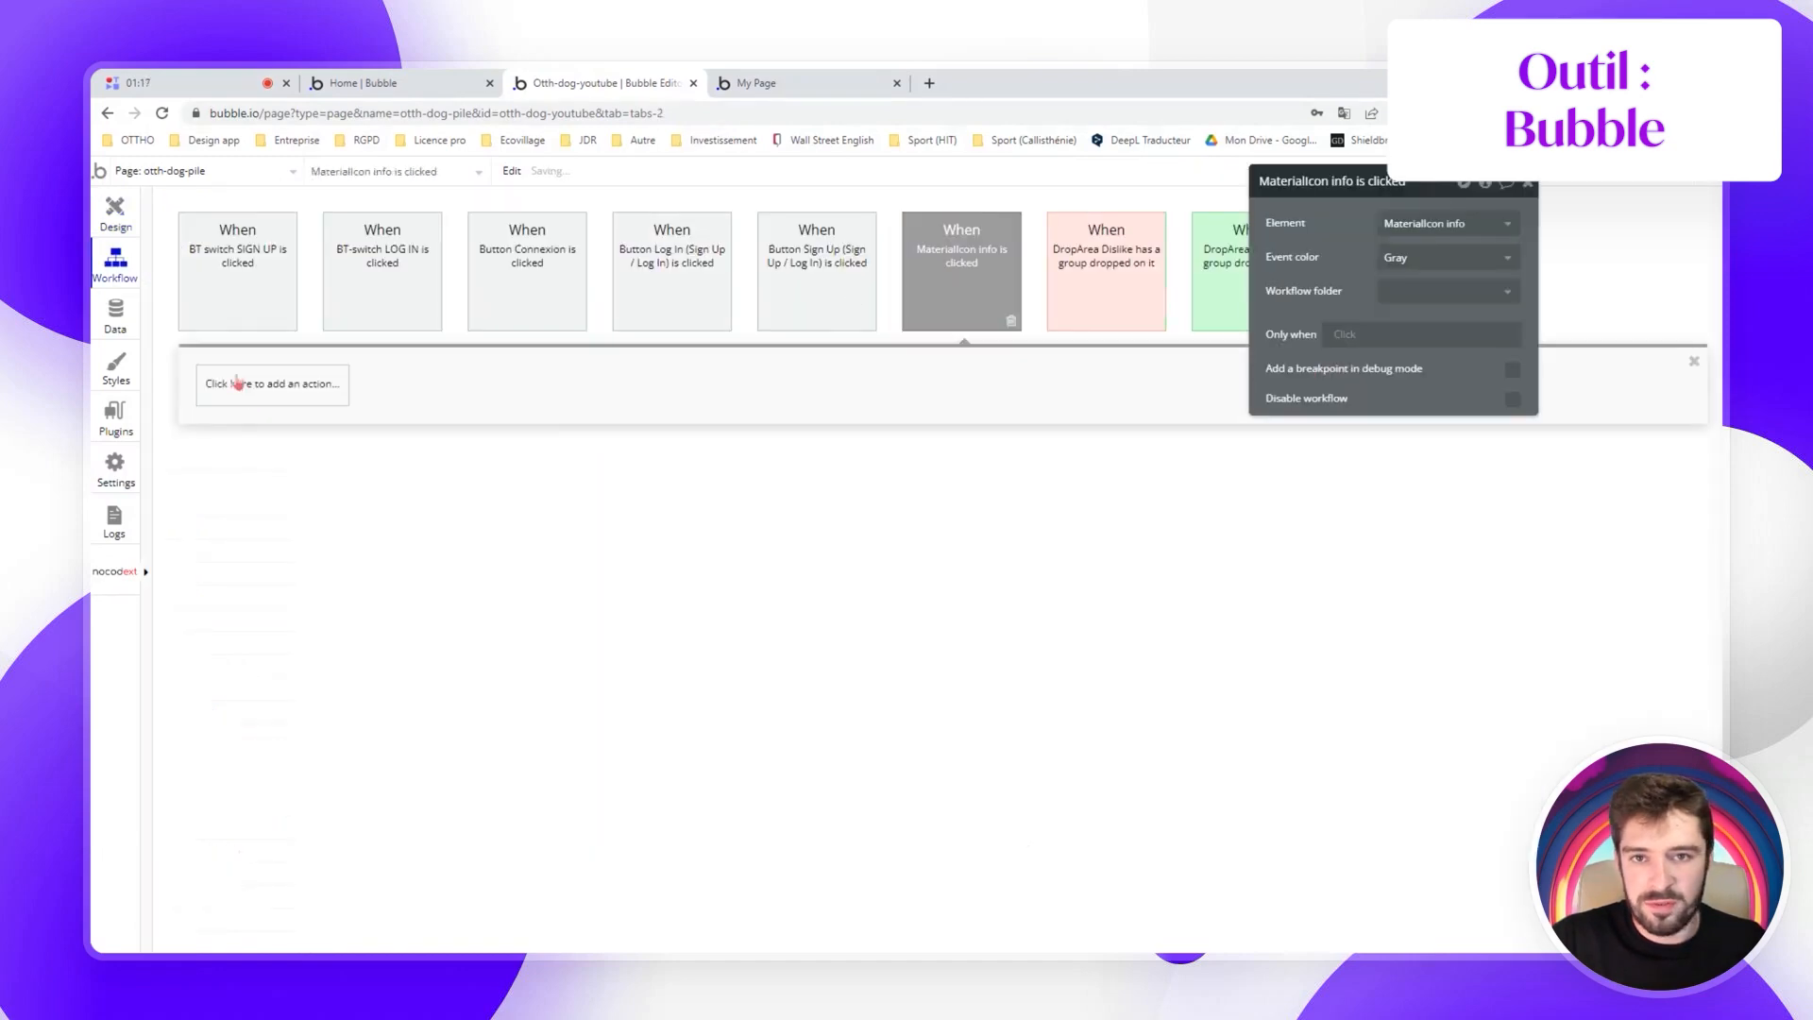
pyautogui.click(238, 383)
pyautogui.moveTo(261, 616)
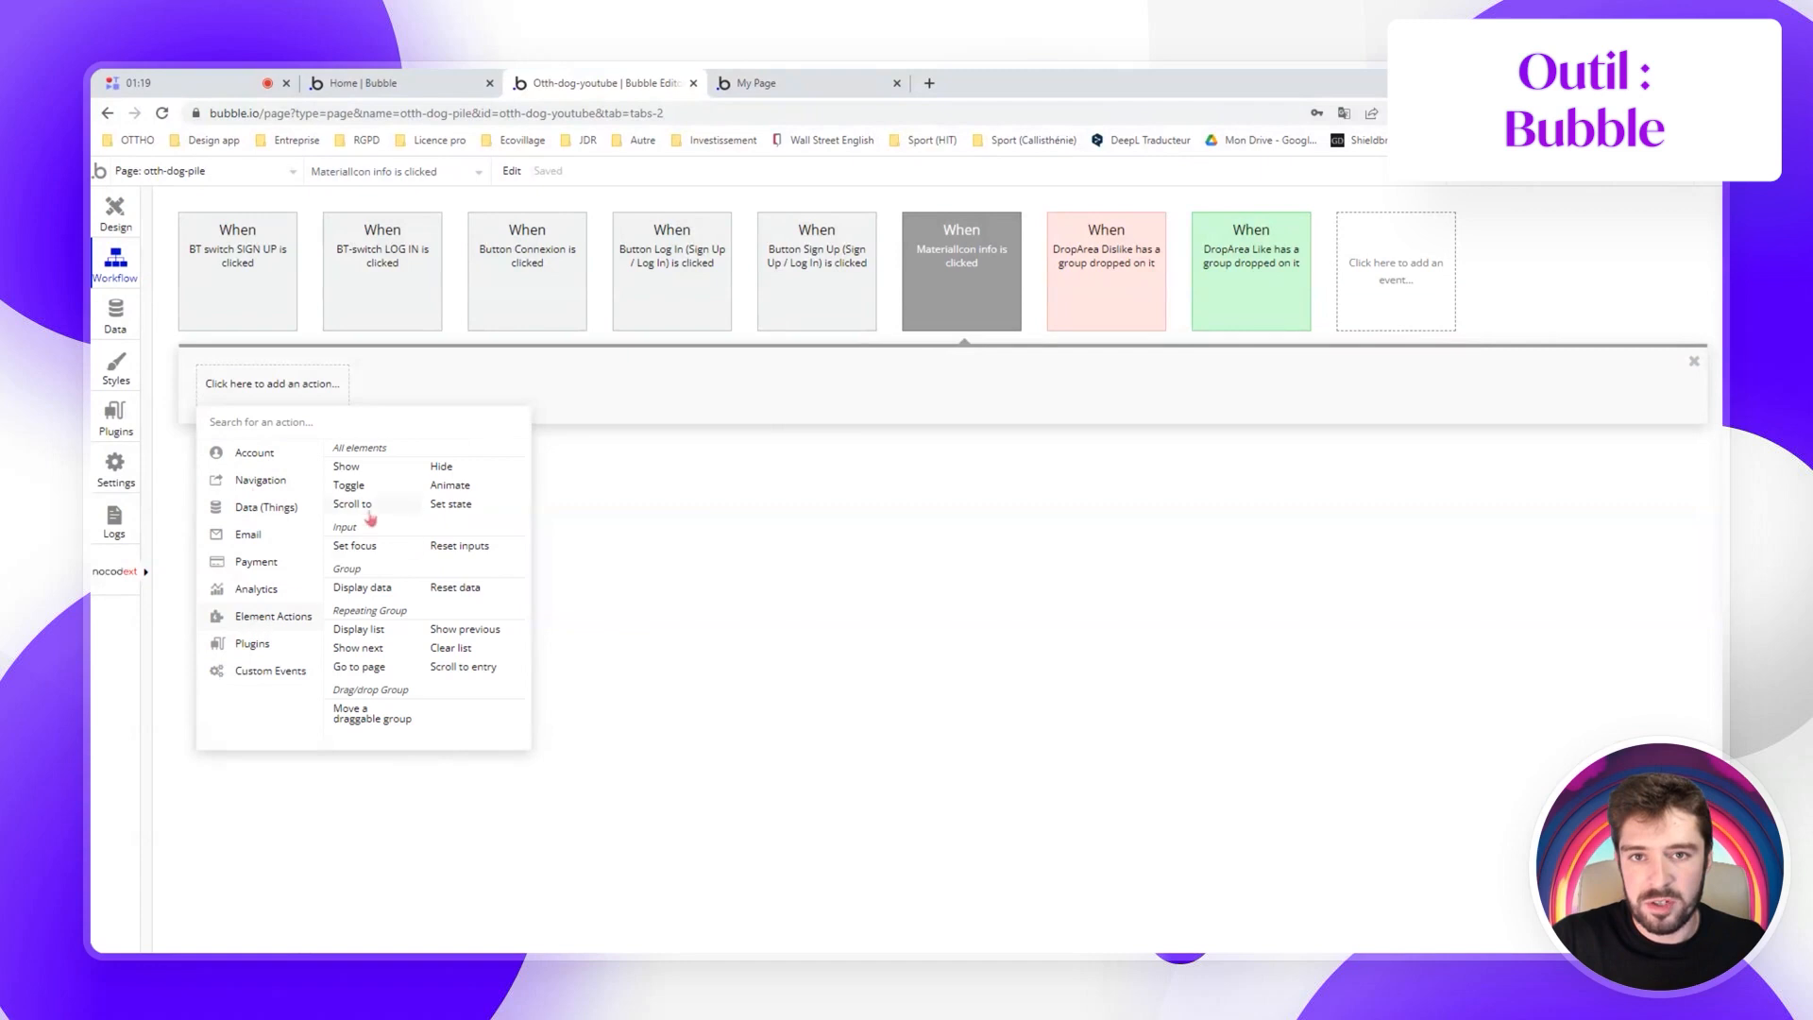
pyautogui.click(355, 468)
pyautogui.click(1445, 223)
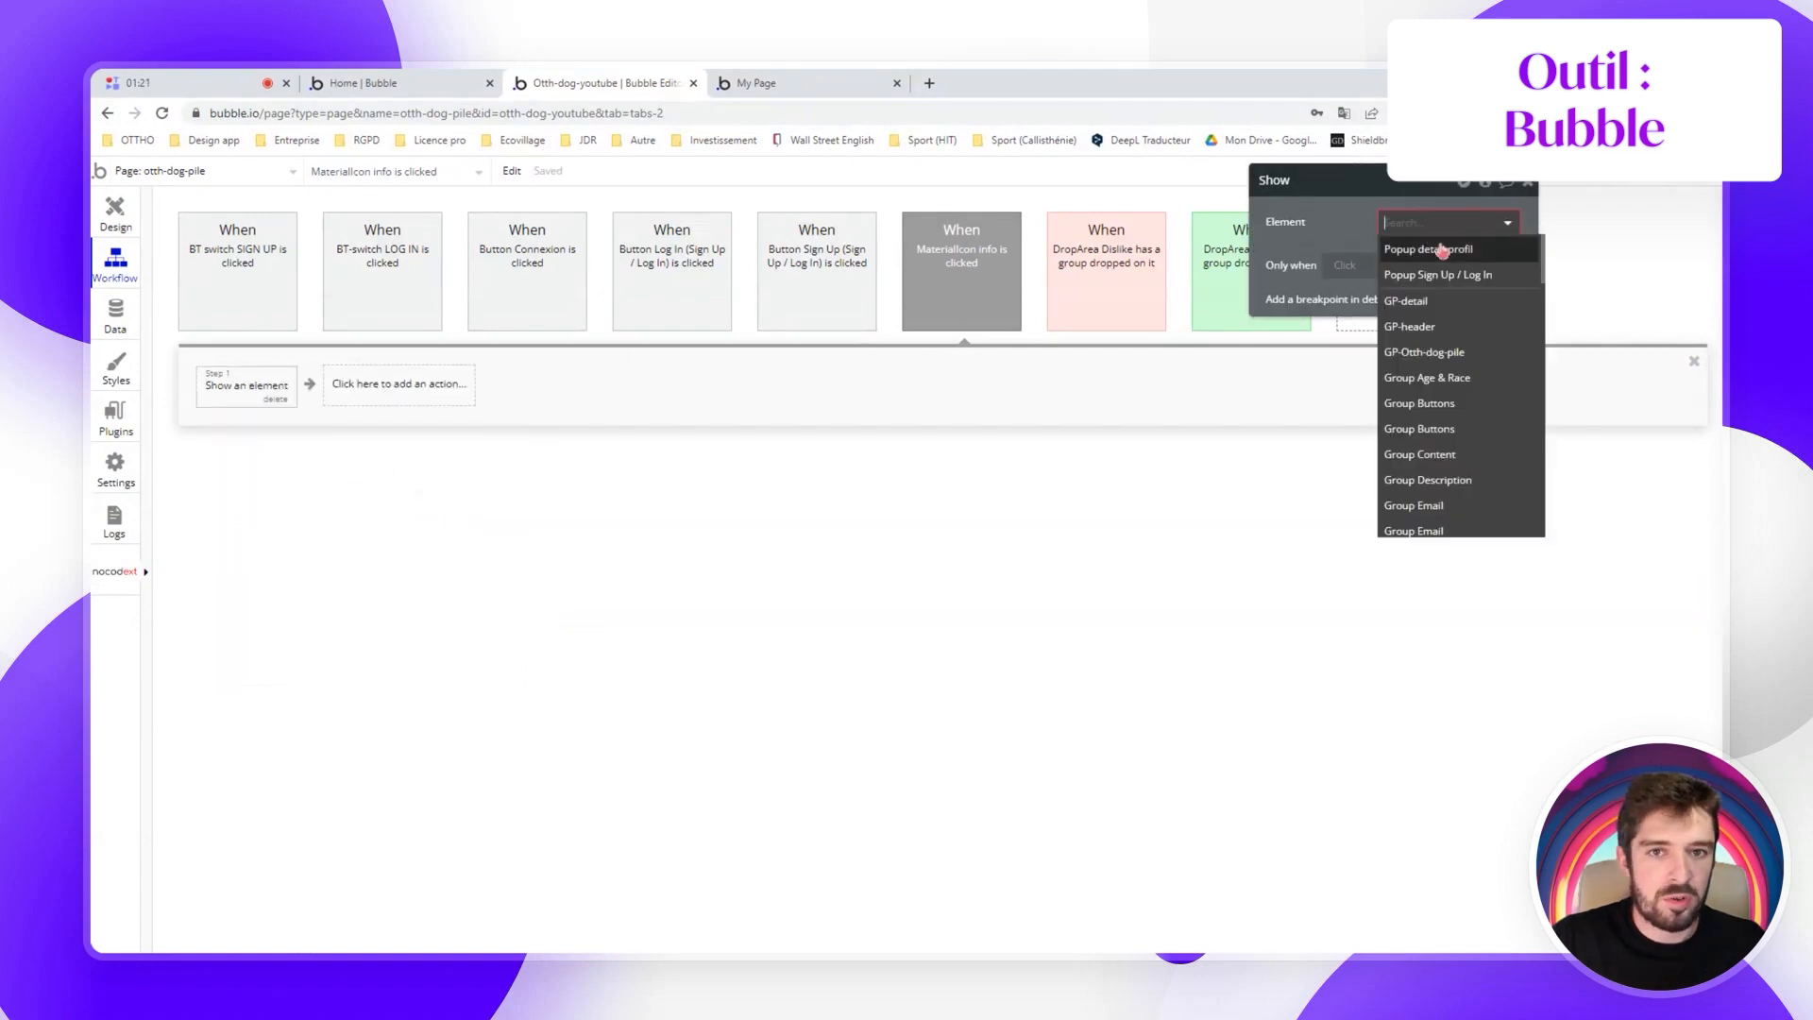
pyautogui.click(1431, 250)
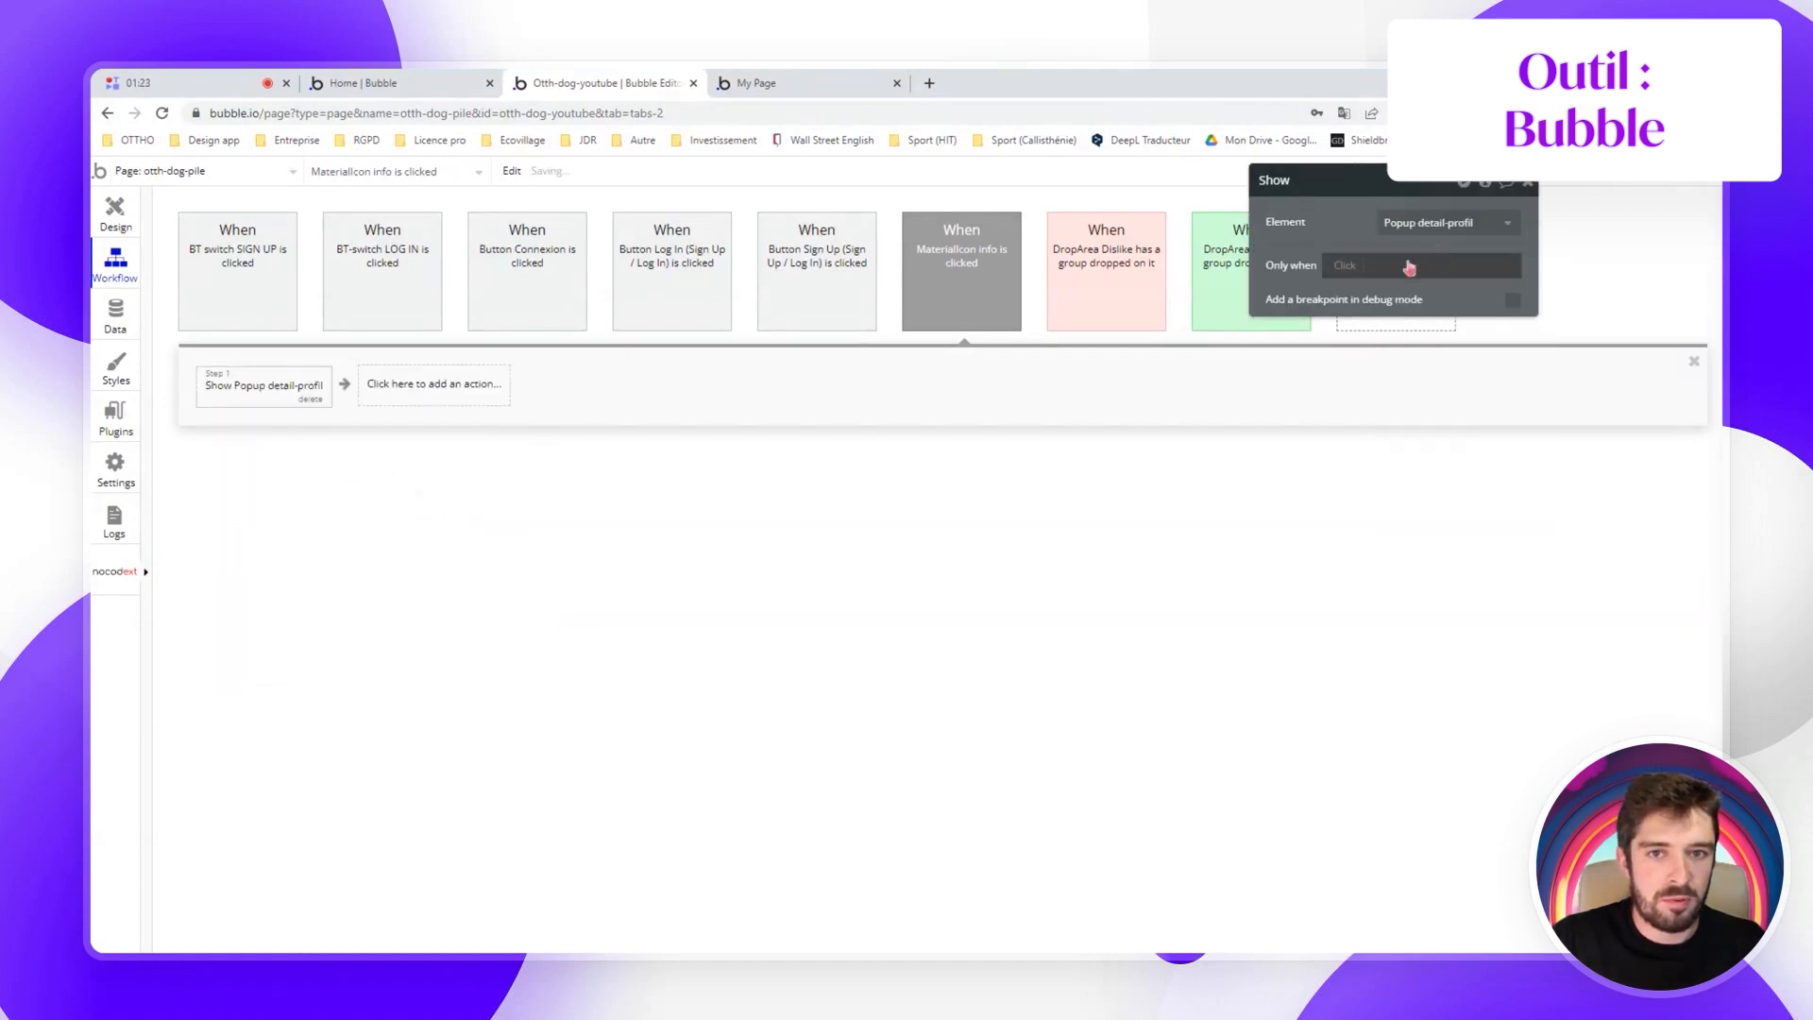
# Add a Display data action to the info icon's workflow that sends Parent group's User to Popup detail-profil
pyautogui.click(411, 385)
pyautogui.click(438, 437)
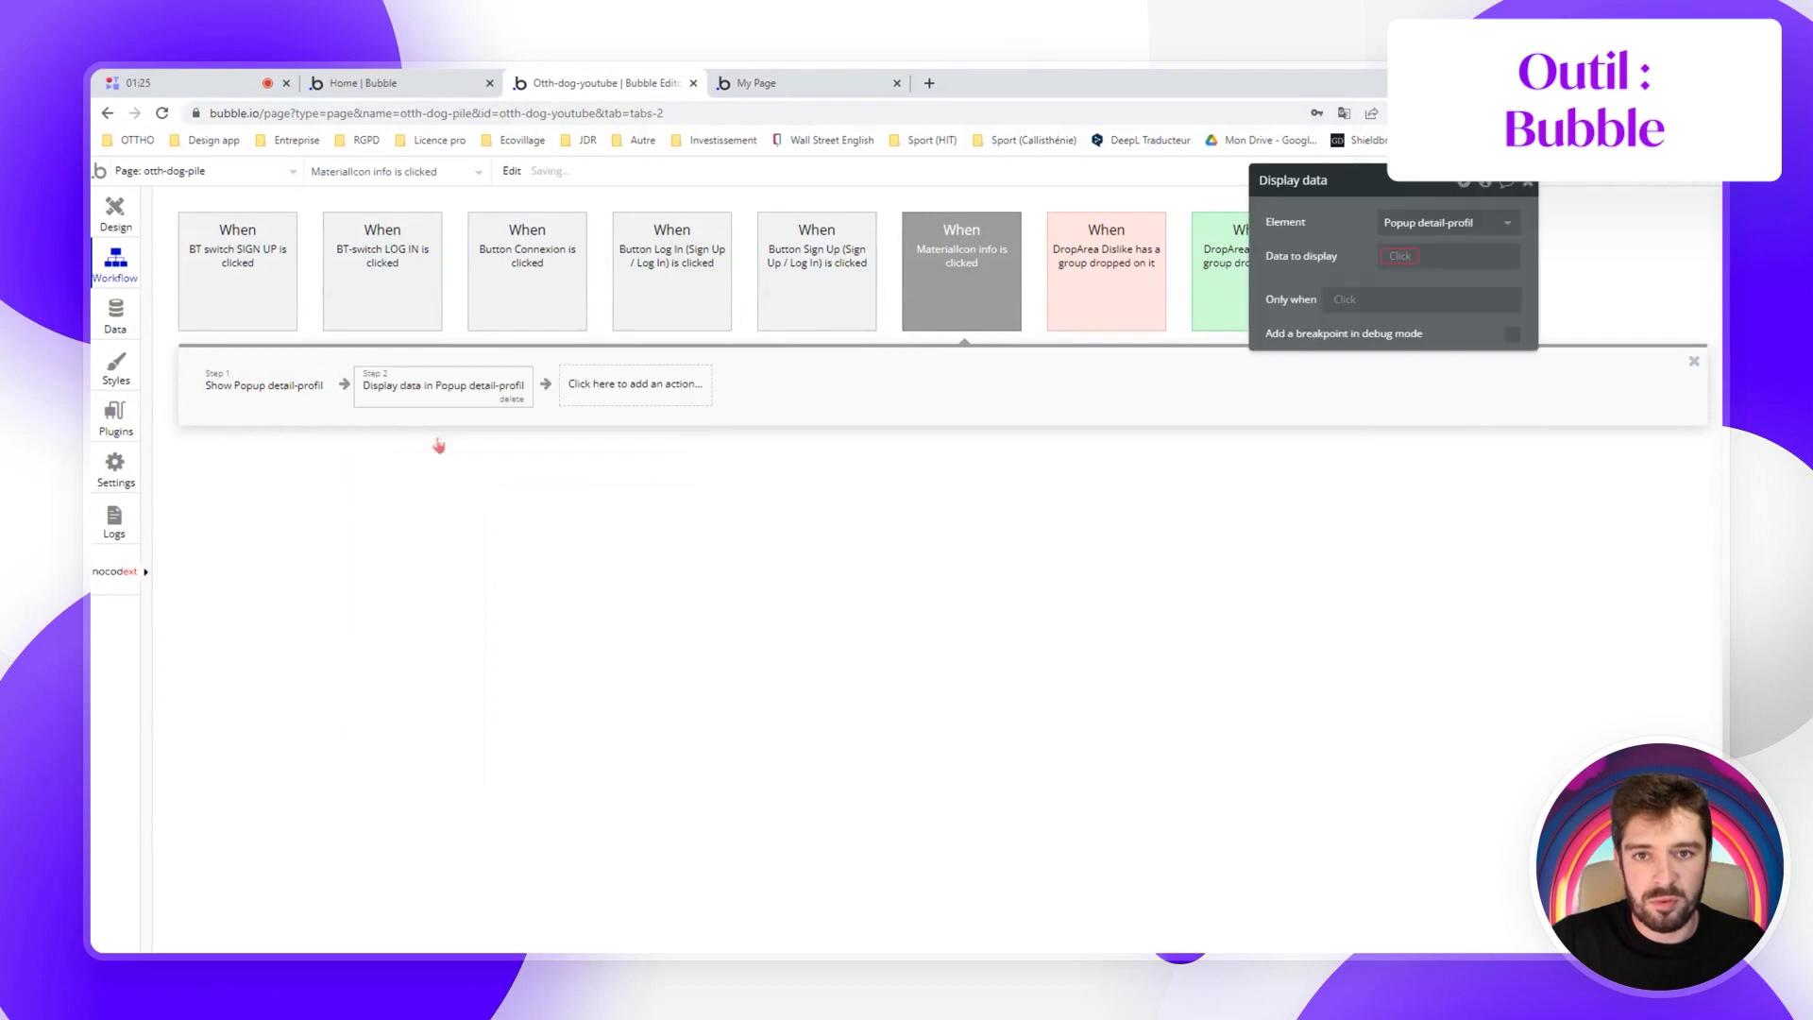
pyautogui.click(1402, 256)
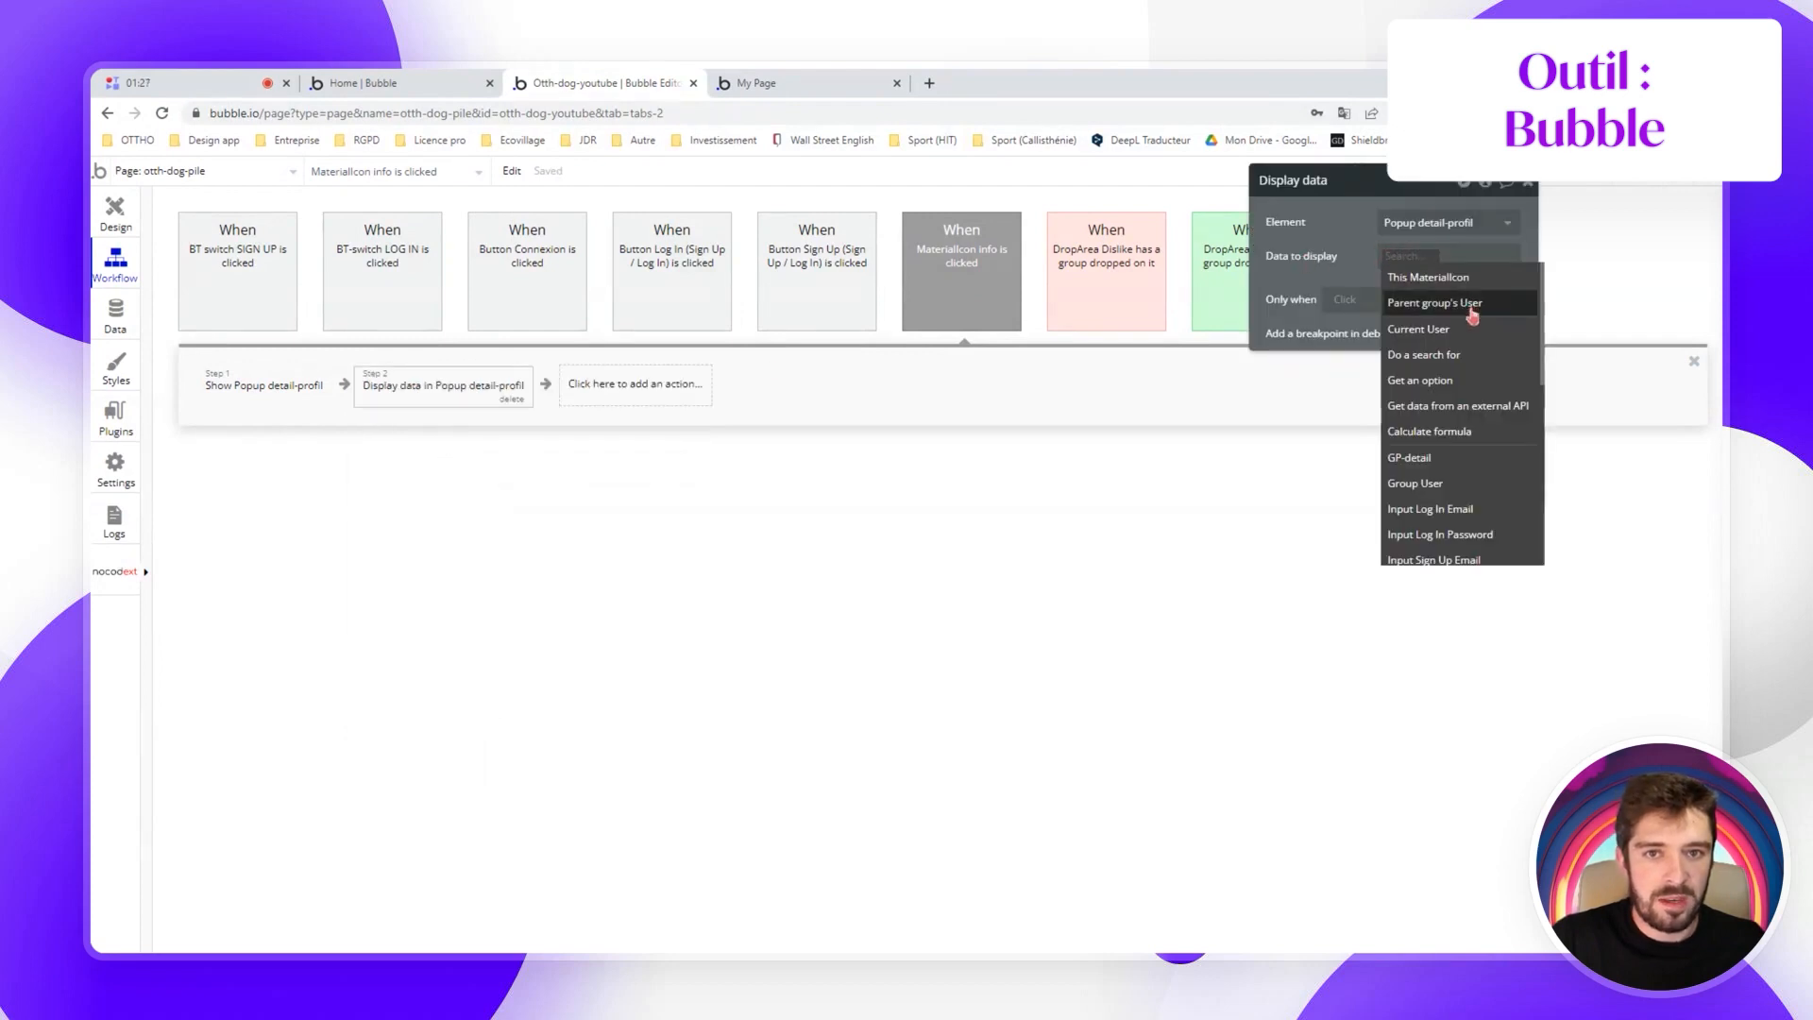
pyautogui.click(1470, 304)
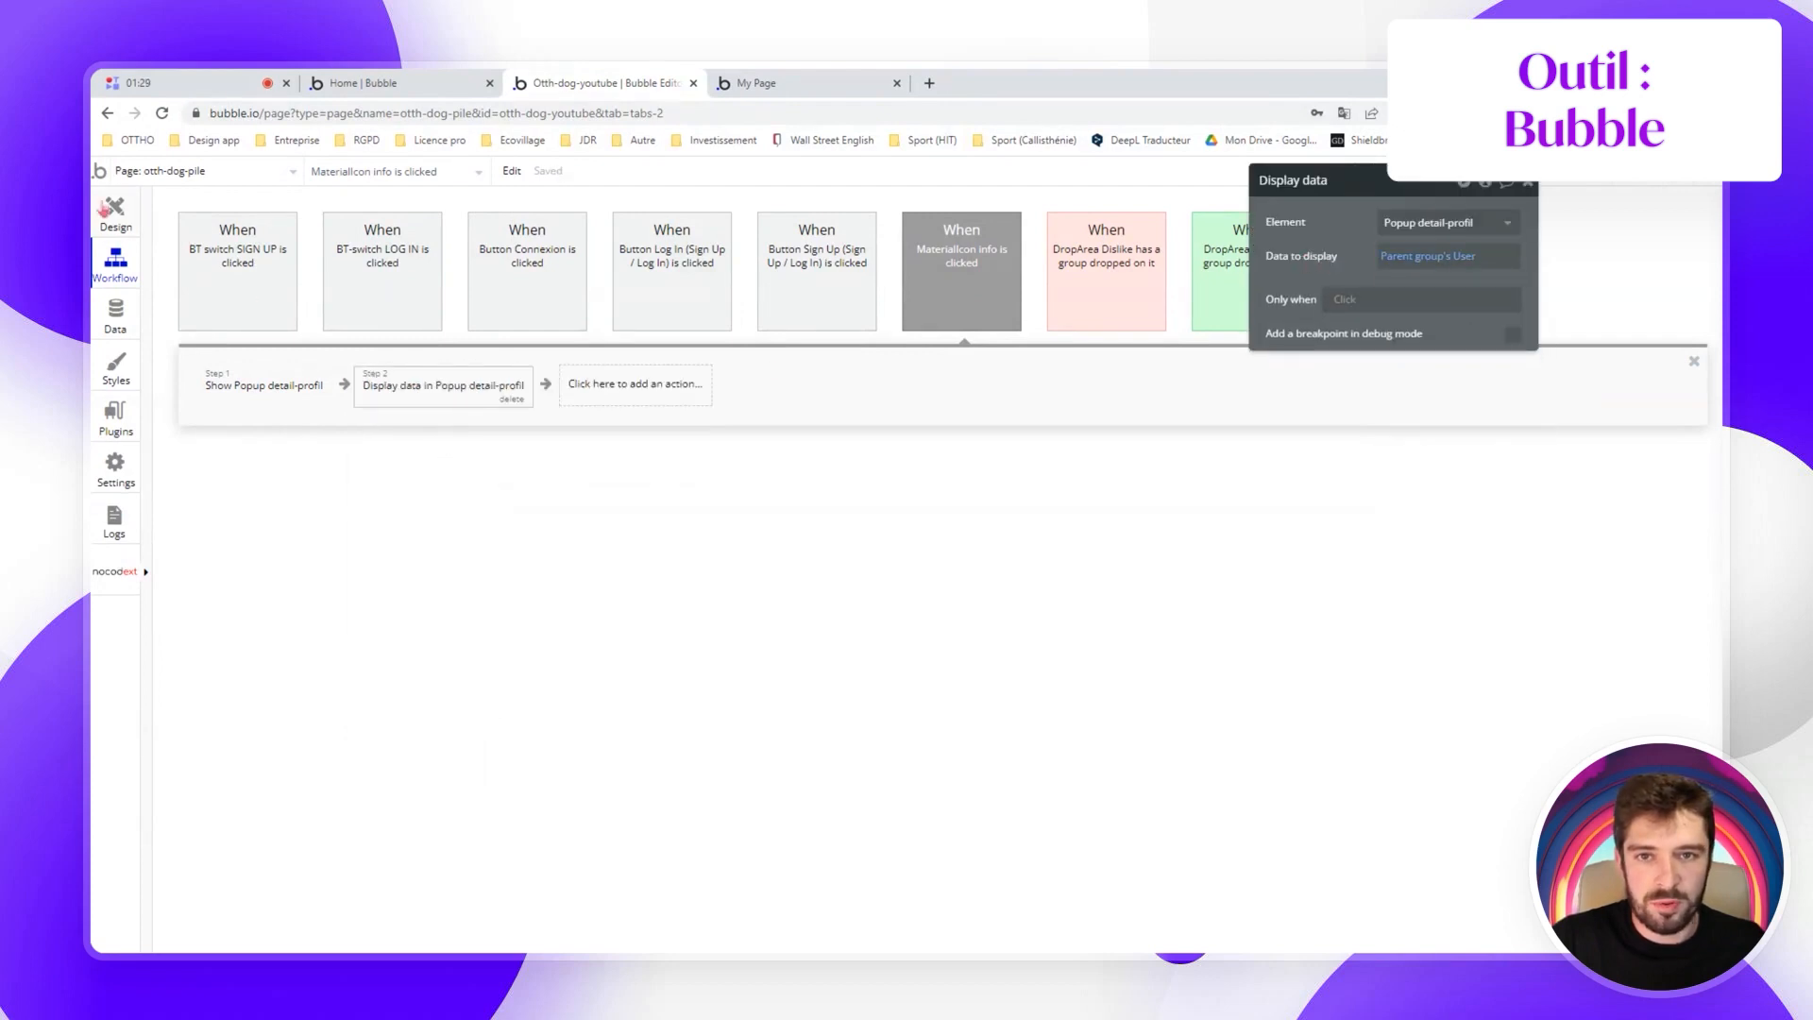
# Insert a slideshow element in the upper part of Popup detail-profil
pyautogui.click(105, 205)
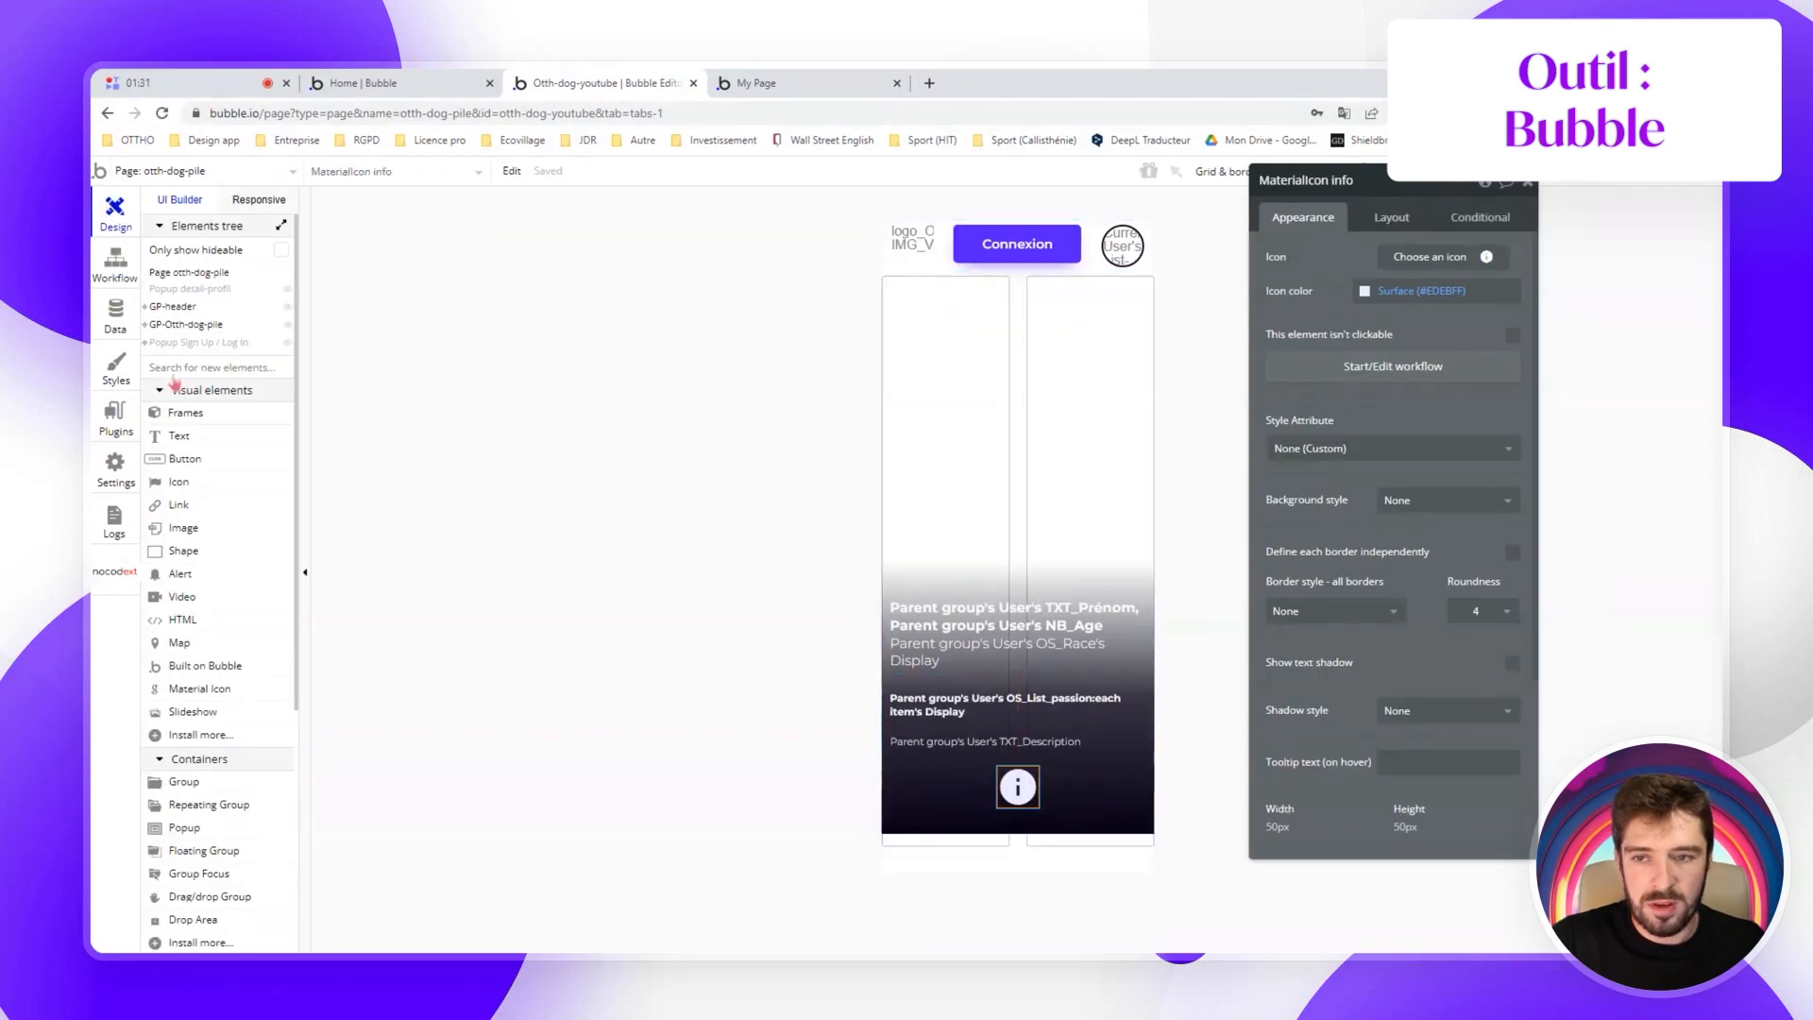
pyautogui.click(194, 343)
pyautogui.click(189, 289)
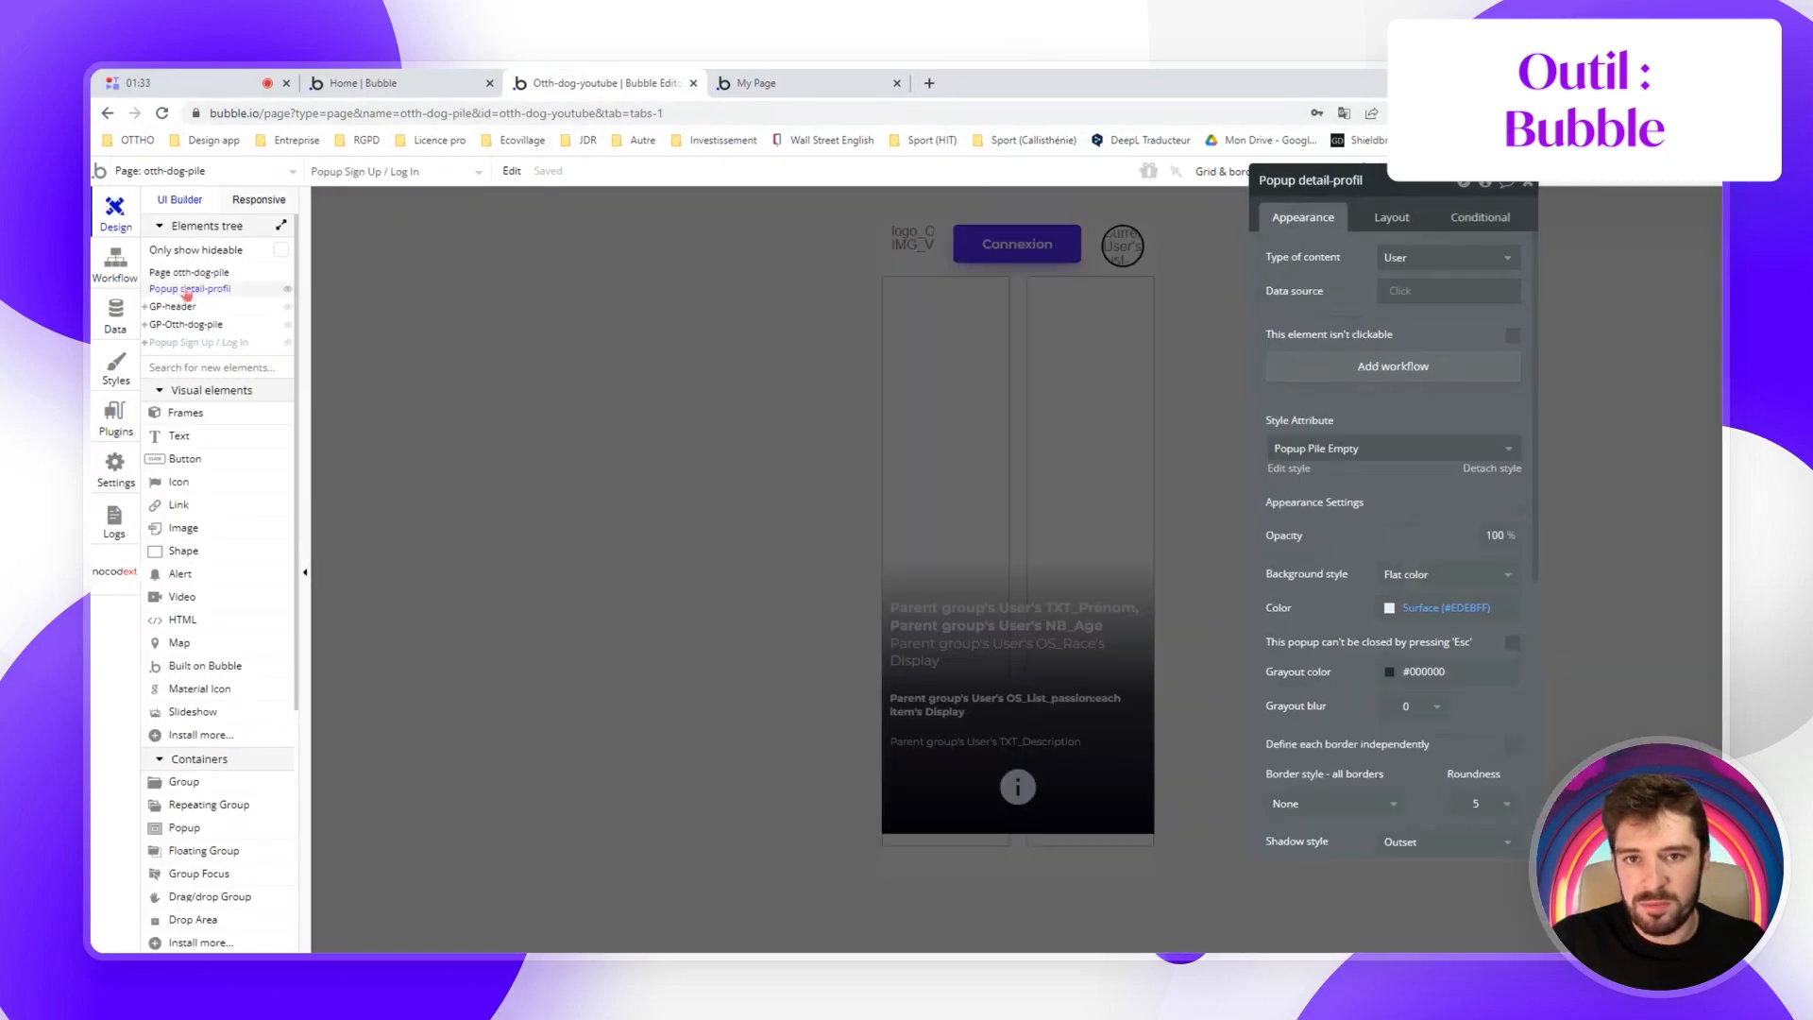
pyautogui.scroll(-5, 197, 765)
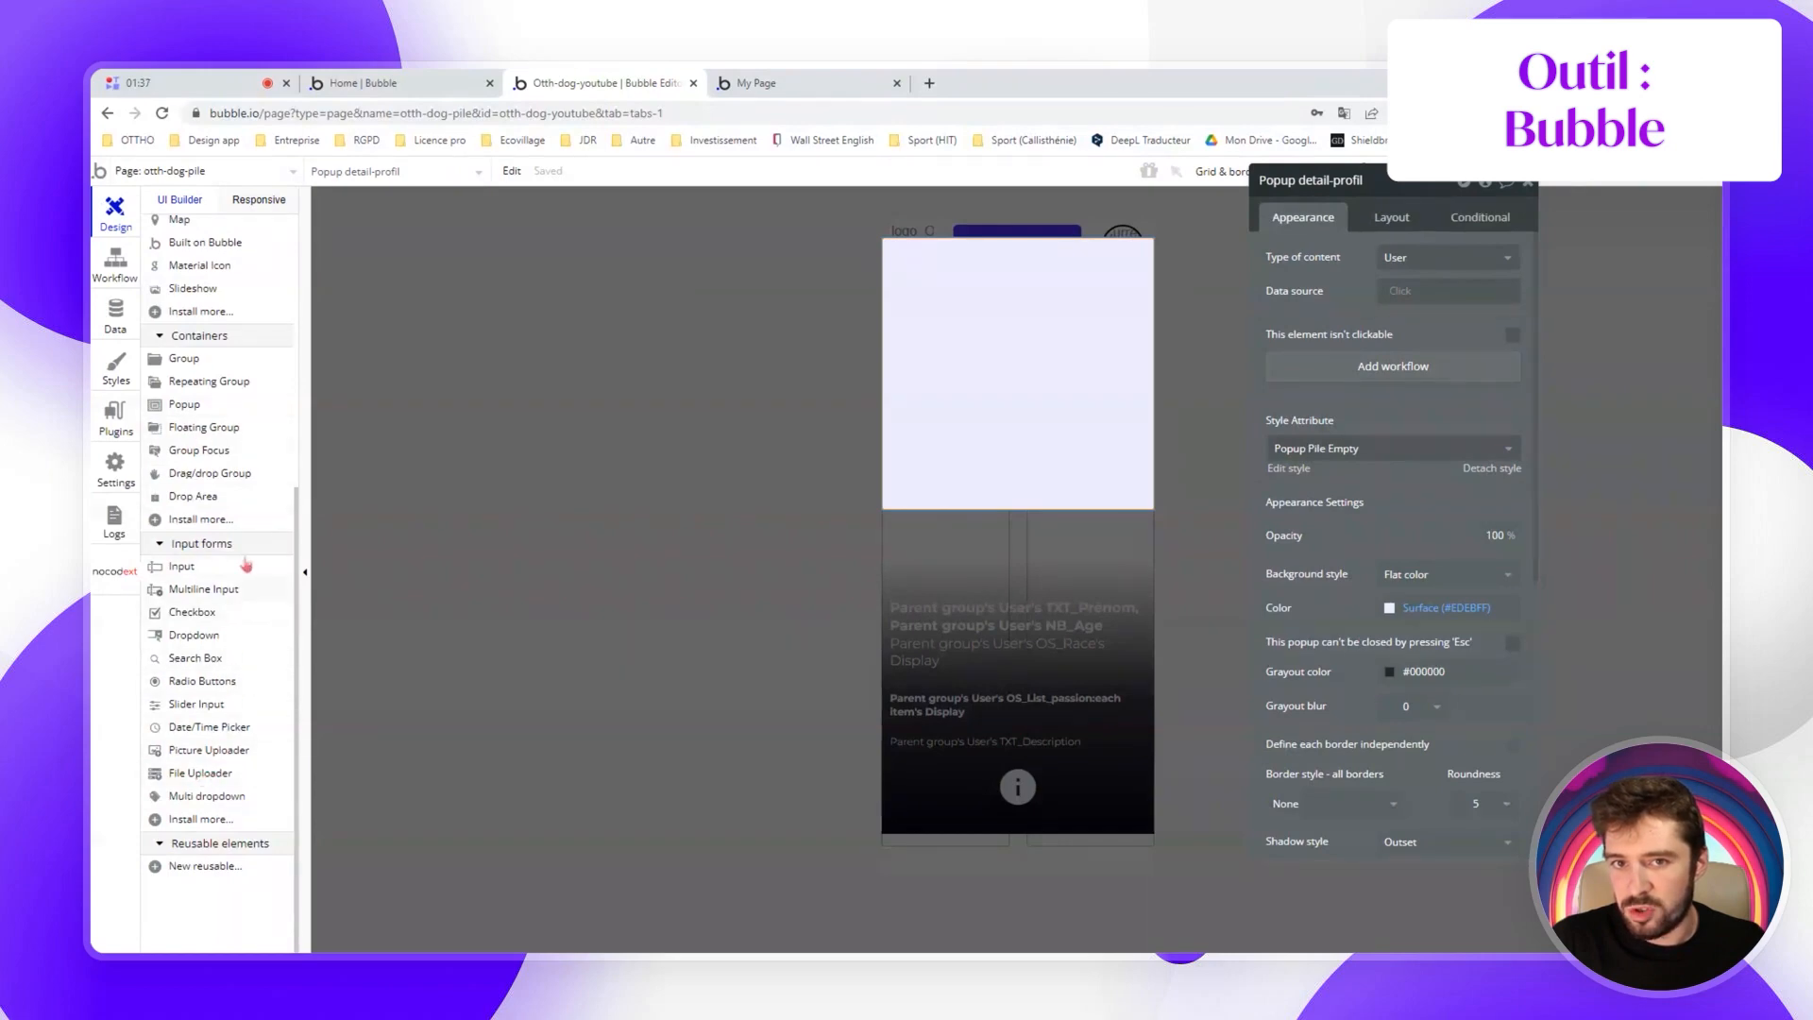
pyautogui.click(192, 289)
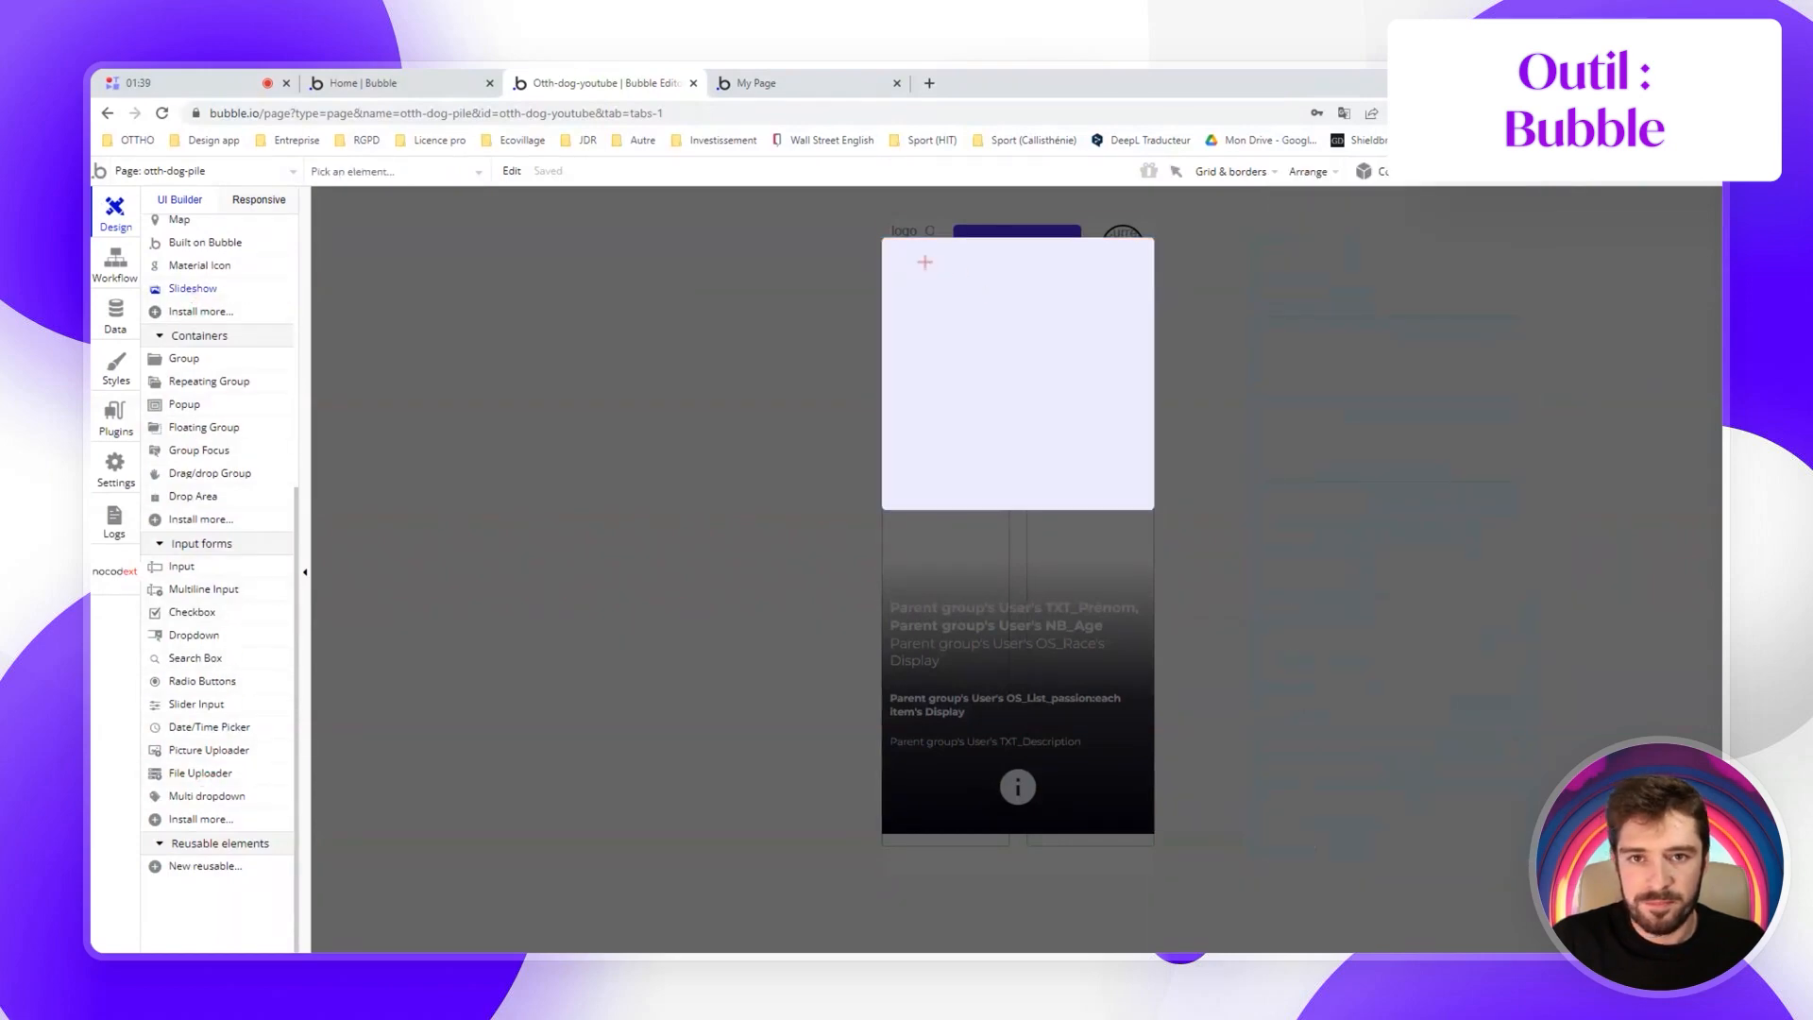
pyautogui.click(925, 262)
# Set the container layout of Popup detail-profil to Column
pyautogui.click(895, 381)
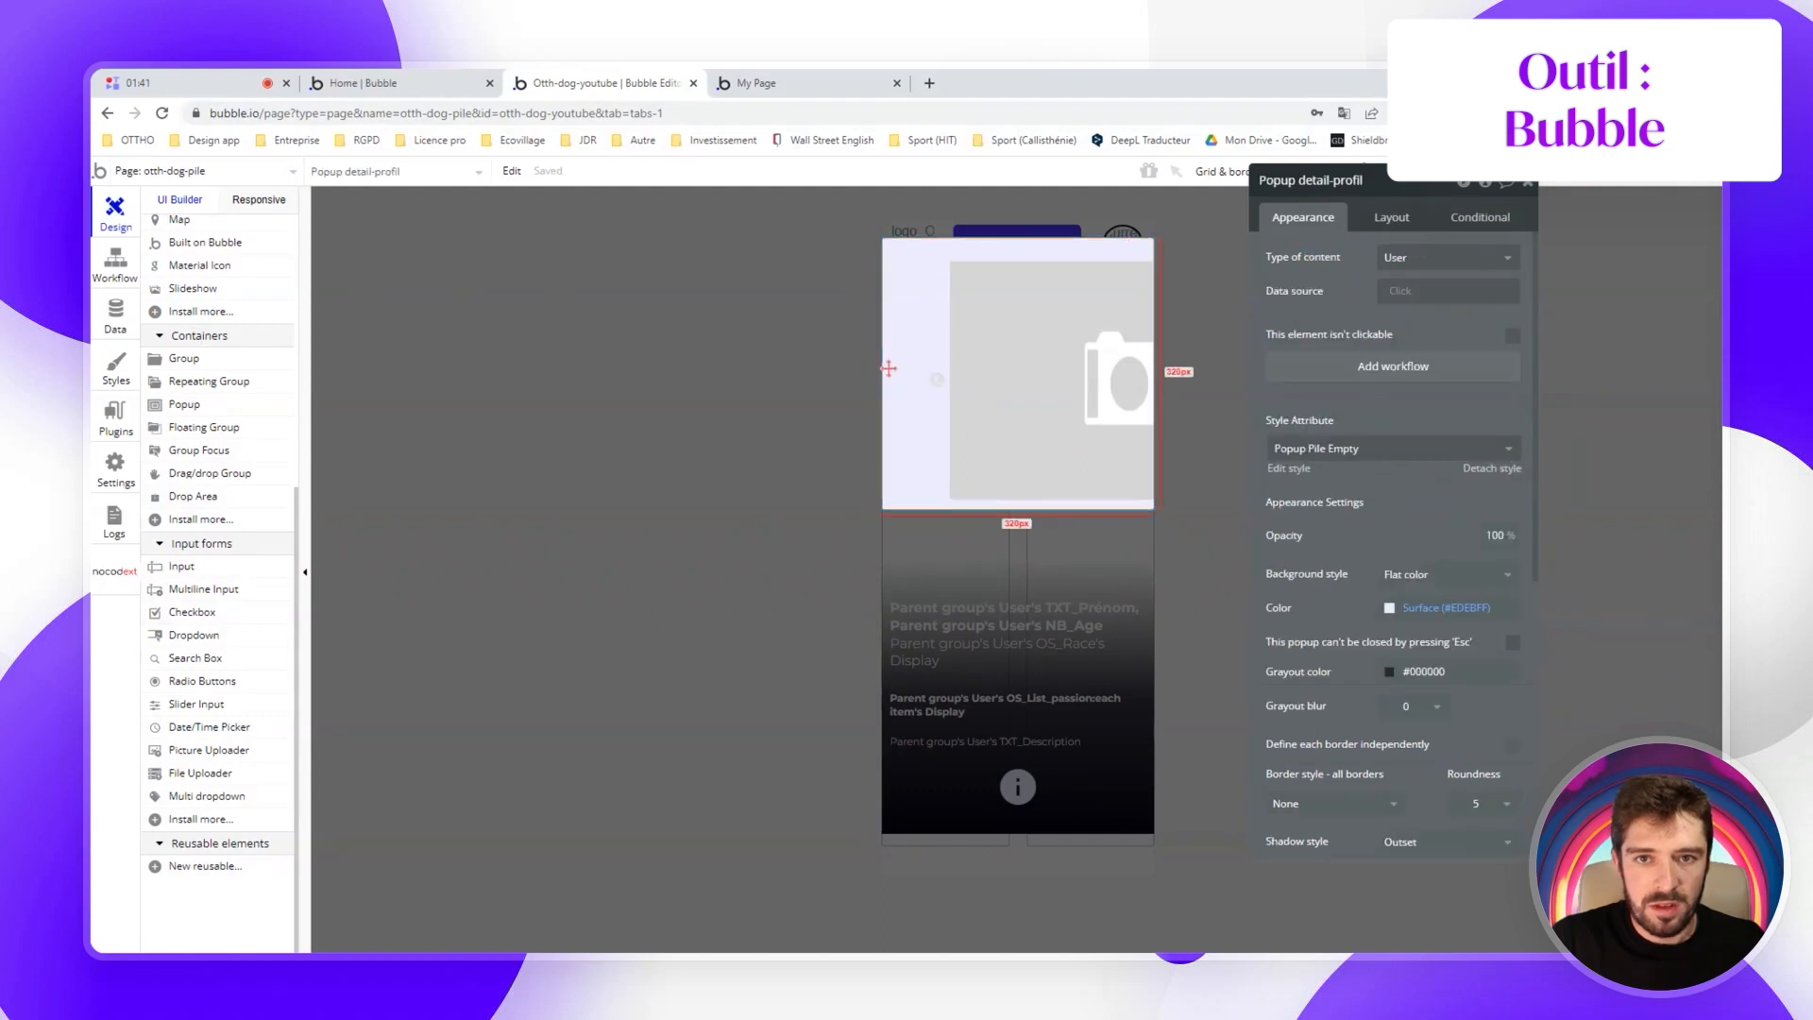
pyautogui.click(1402, 219)
pyautogui.click(1416, 264)
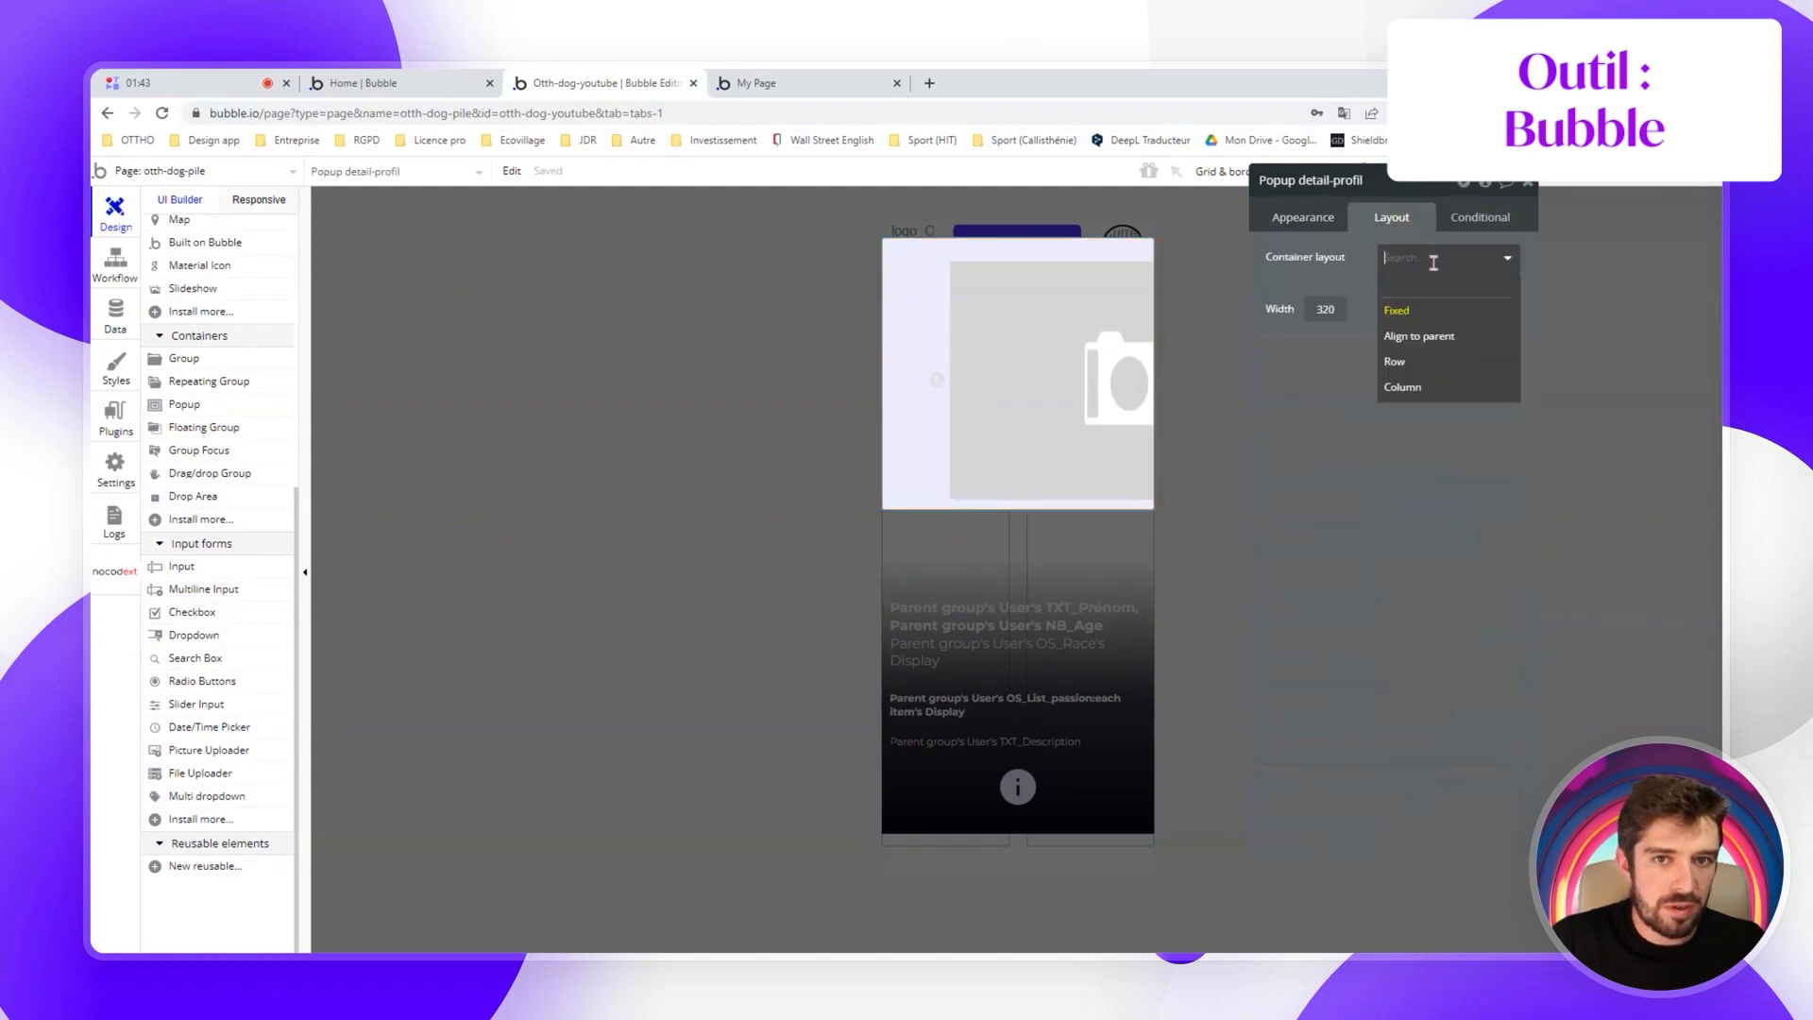
pyautogui.click(1445, 387)
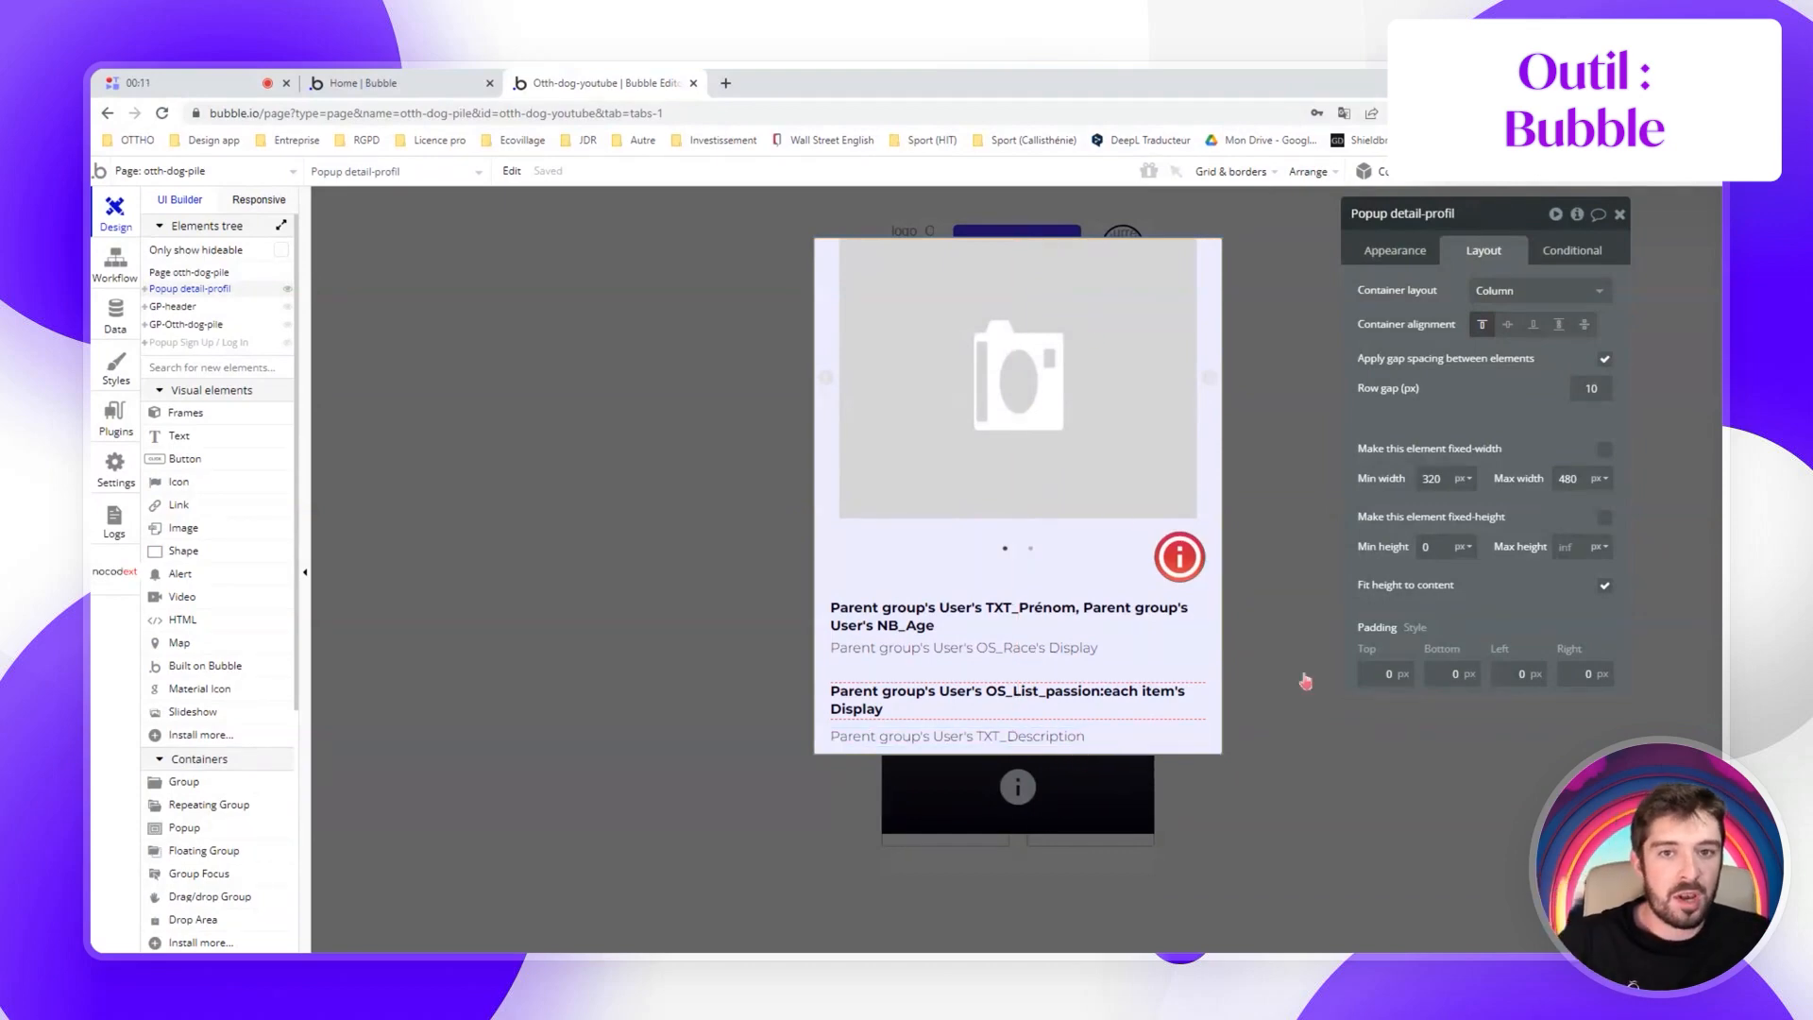
# Examine the content type of Popup detail-profil and the data source and layout settings of its user text groups
pyautogui.click(1408, 253)
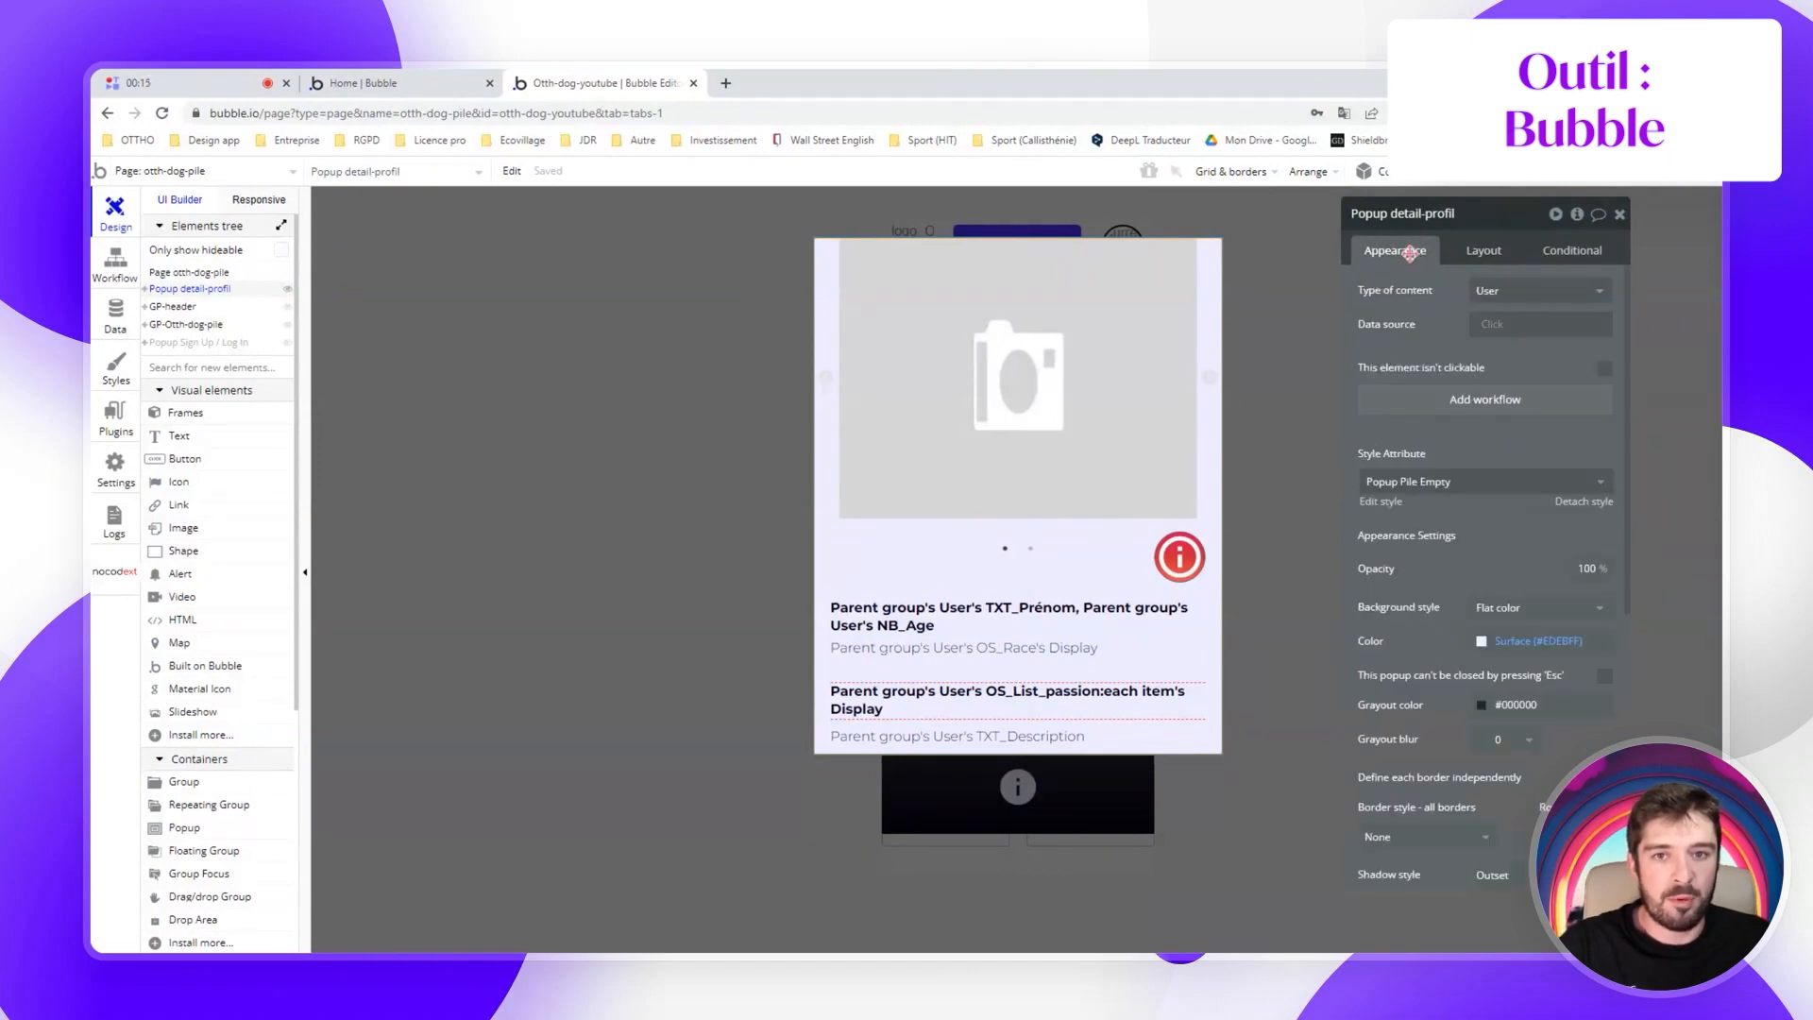
pyautogui.click(932, 638)
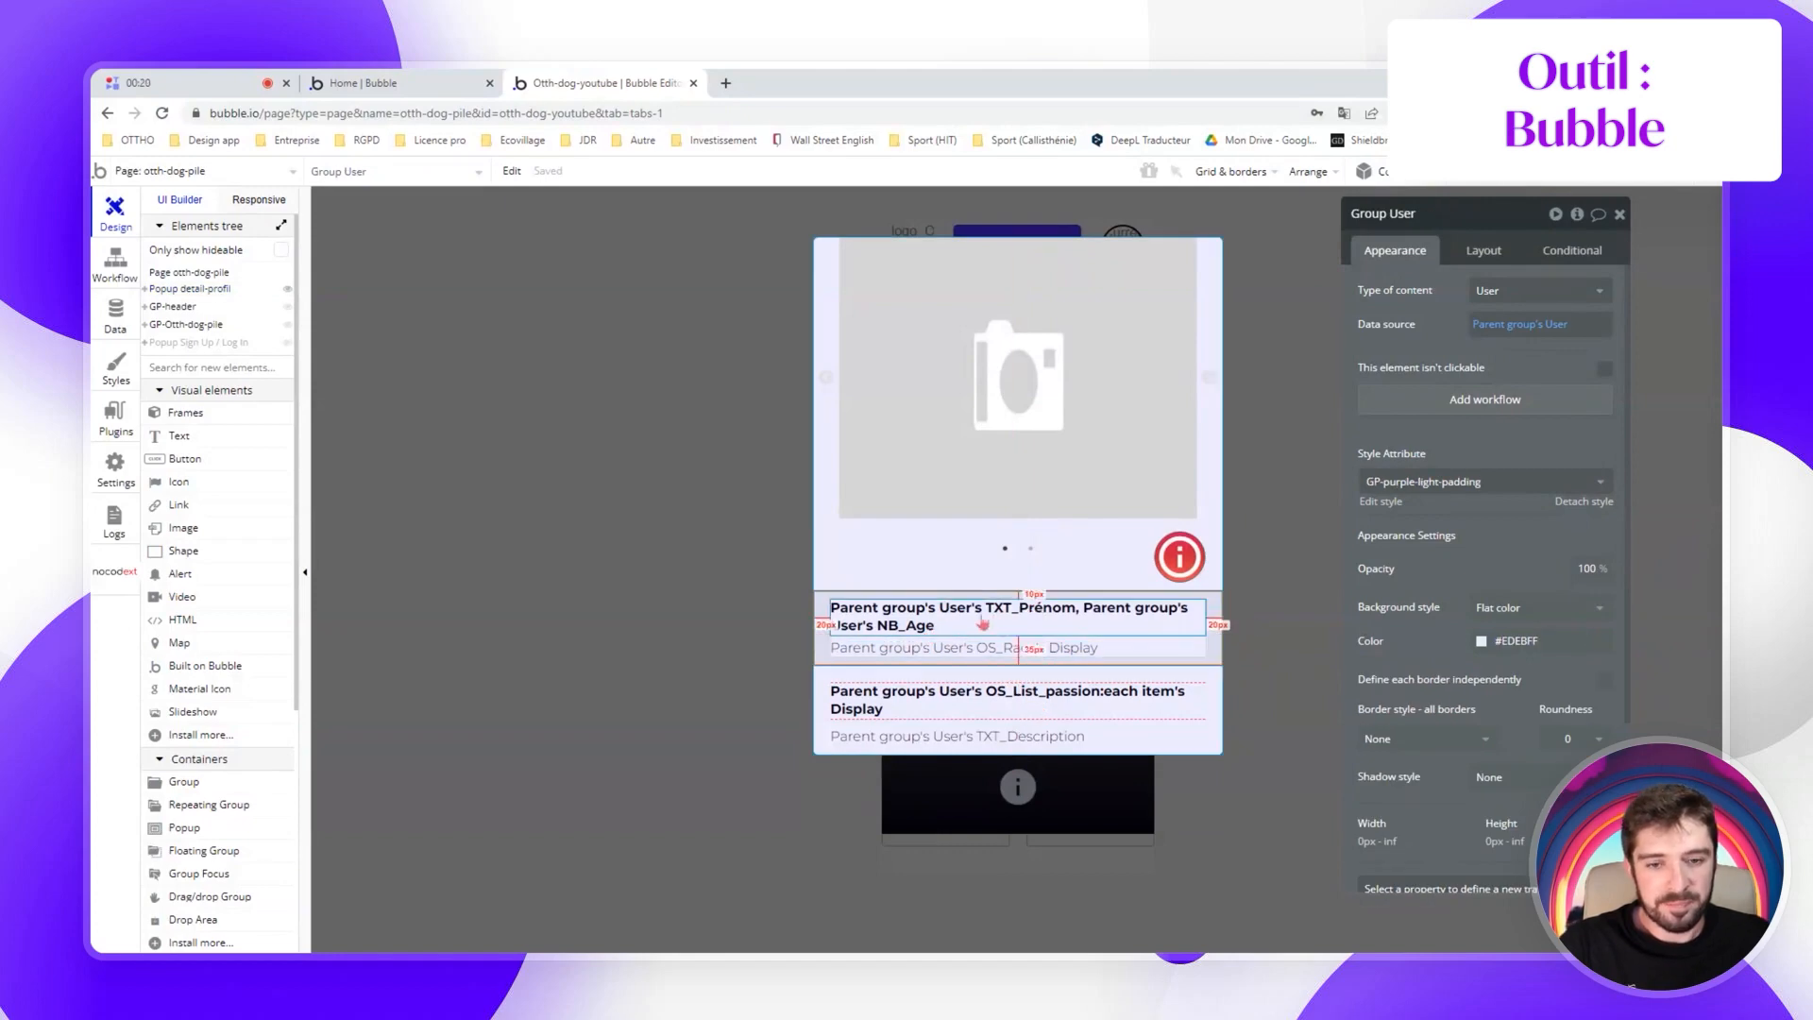
pyautogui.click(1484, 252)
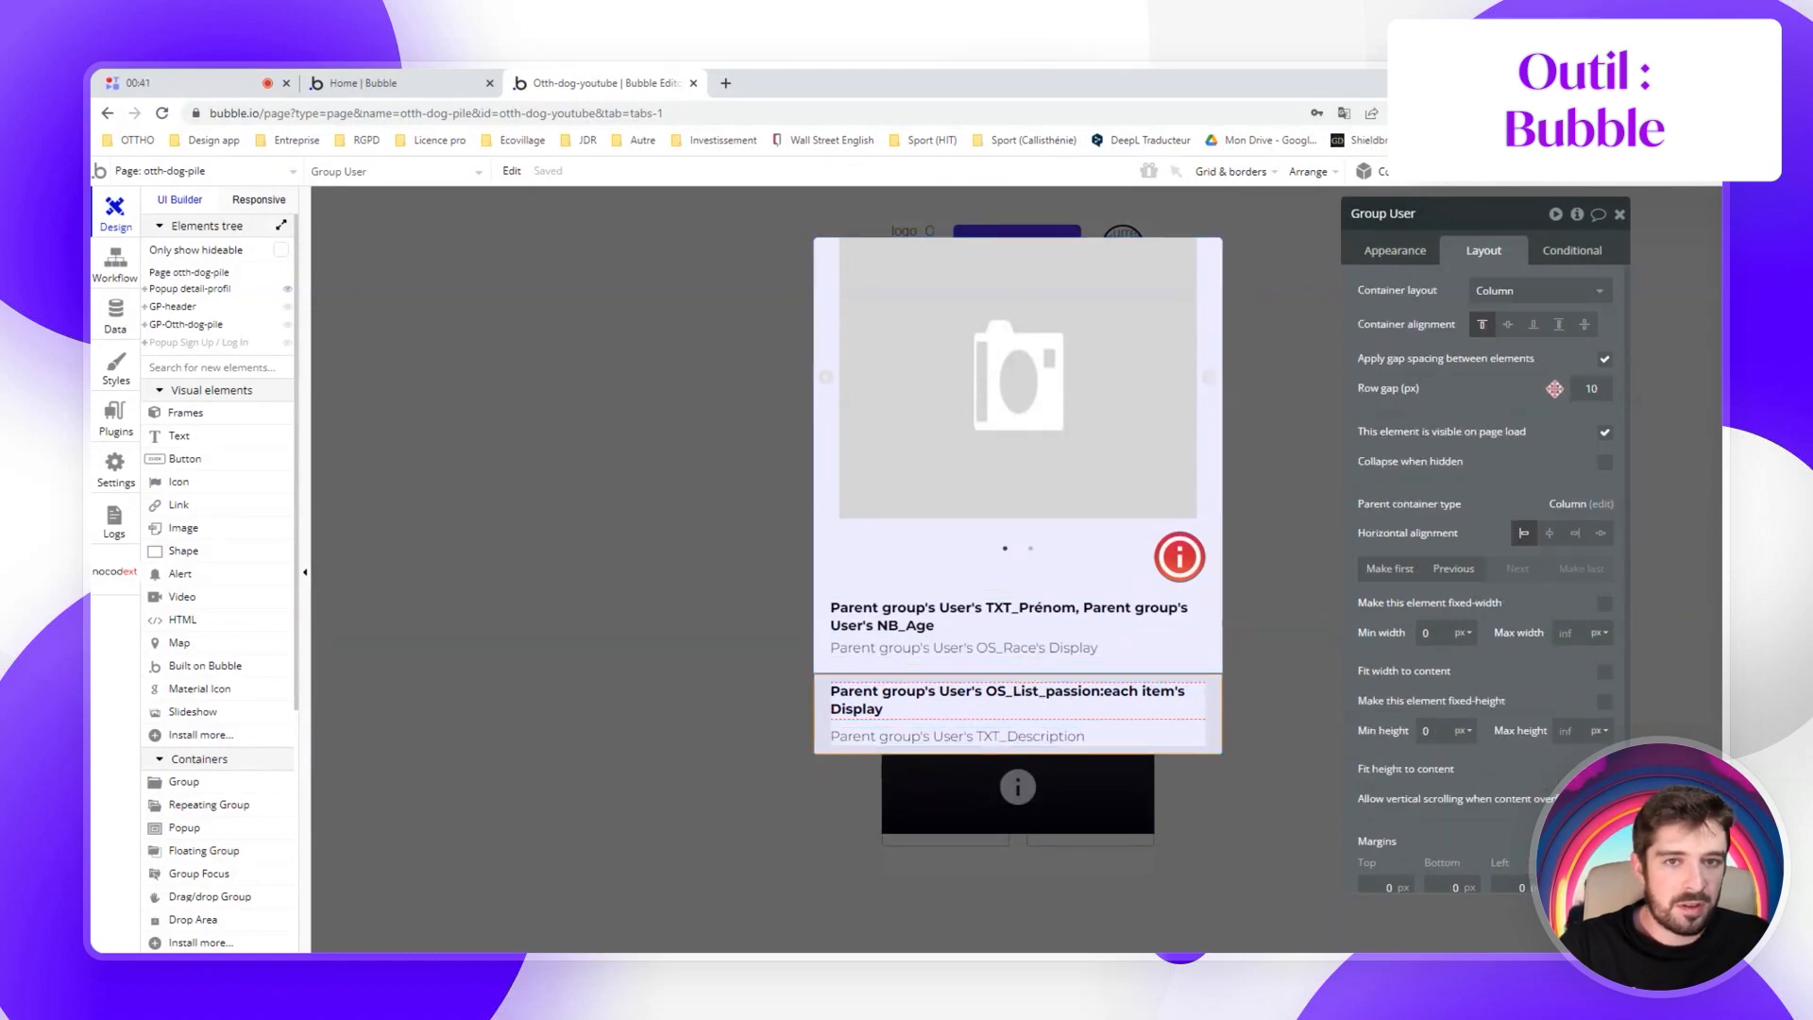
pyautogui.click(1013, 653)
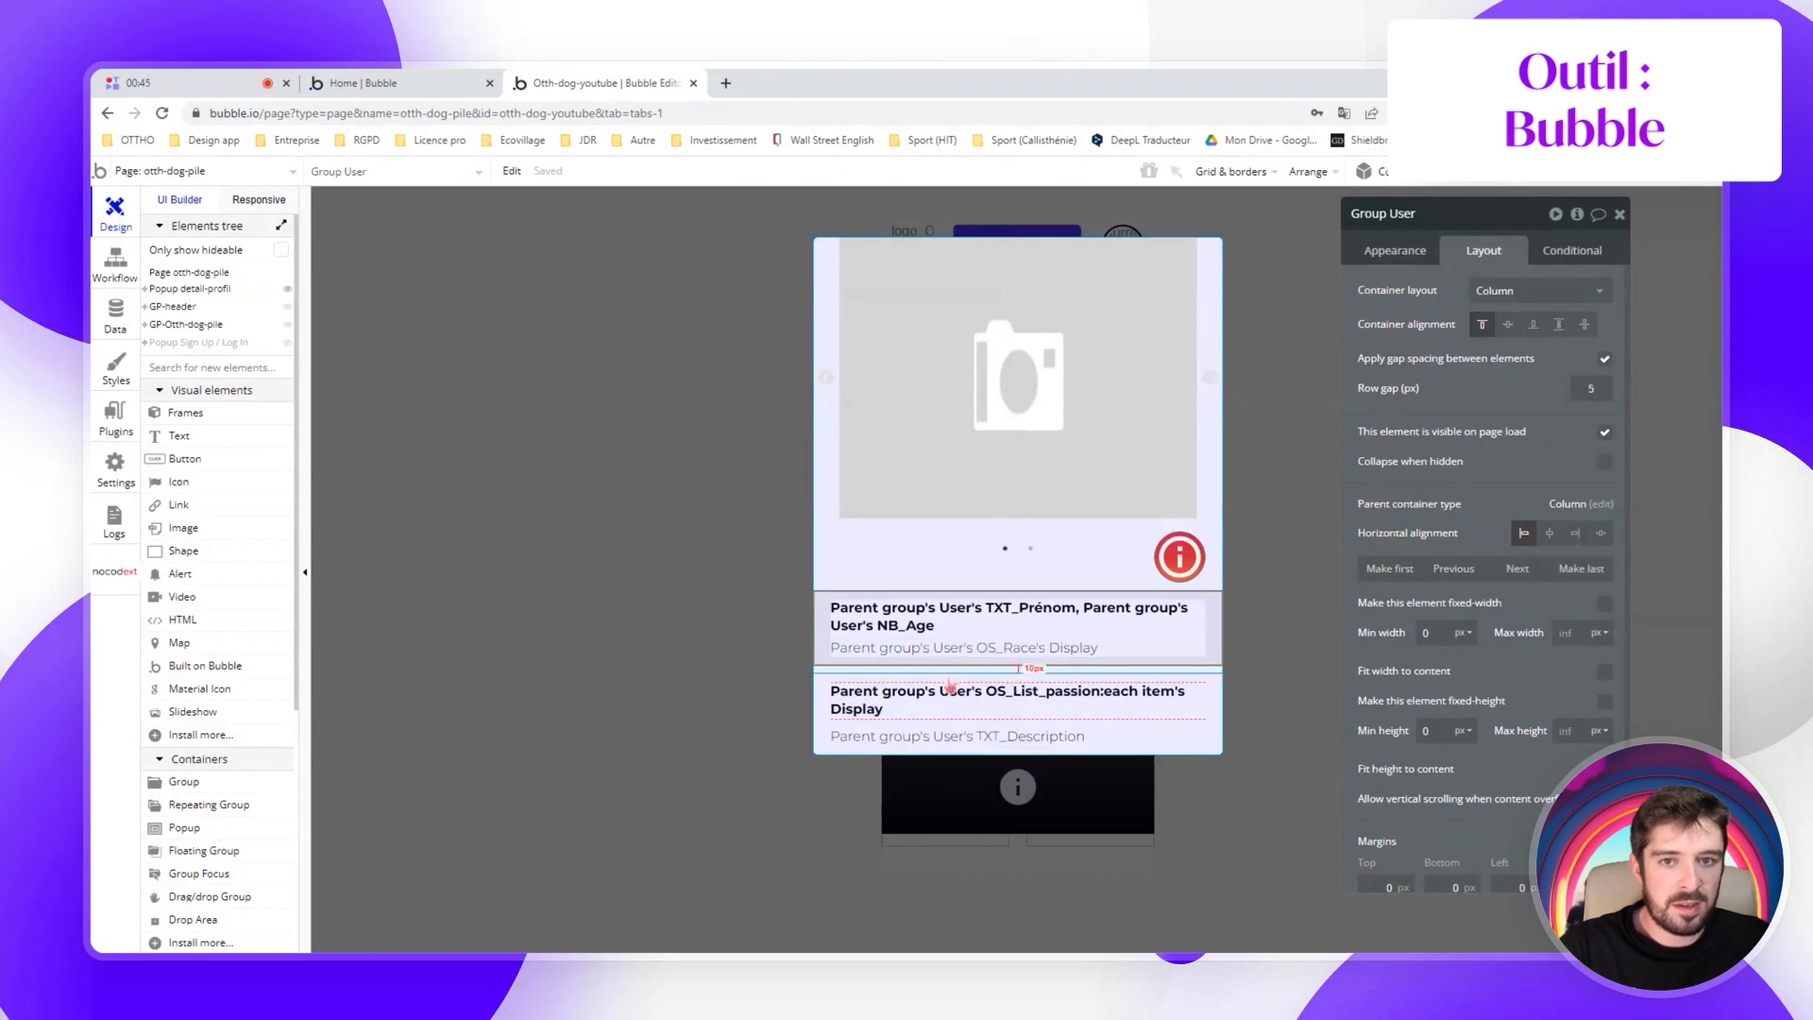
# Rename the popup's red info icon as BT-out popup
pyautogui.click(1180, 557)
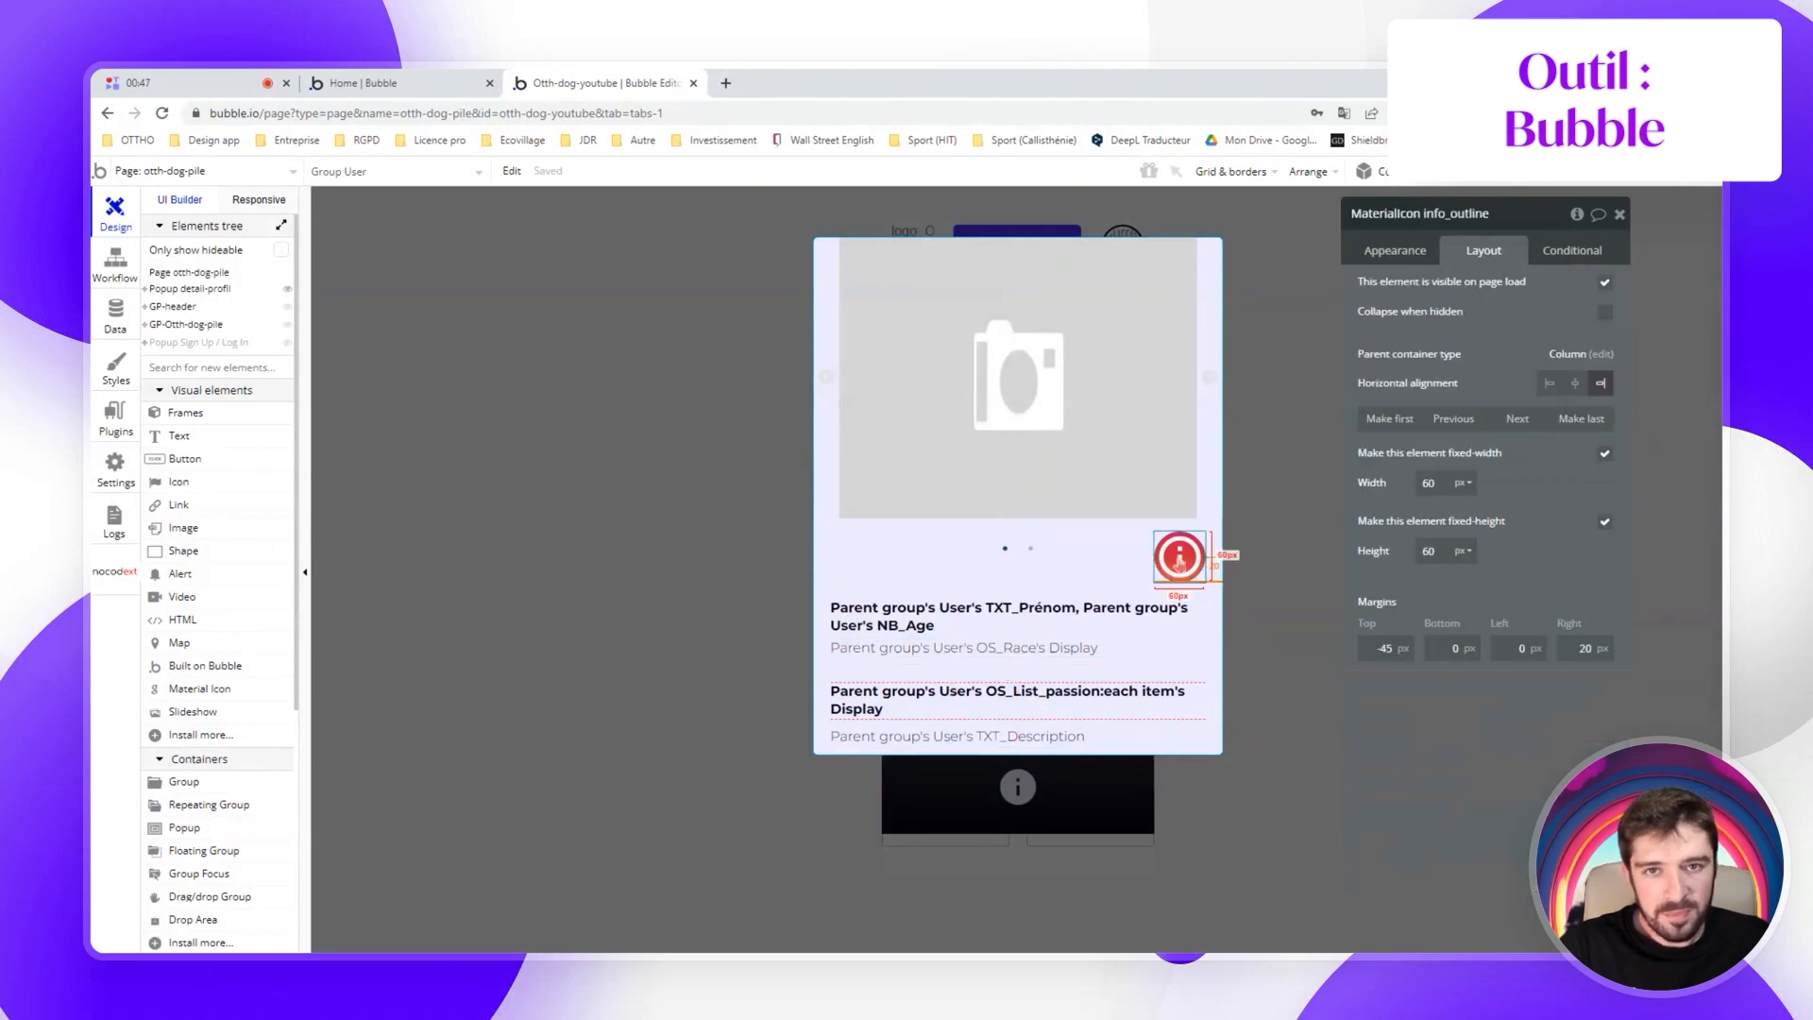
pyautogui.moveTo(1507, 217); pyautogui.dragTo(1326, 217)
pyautogui.write('BT-out popup')
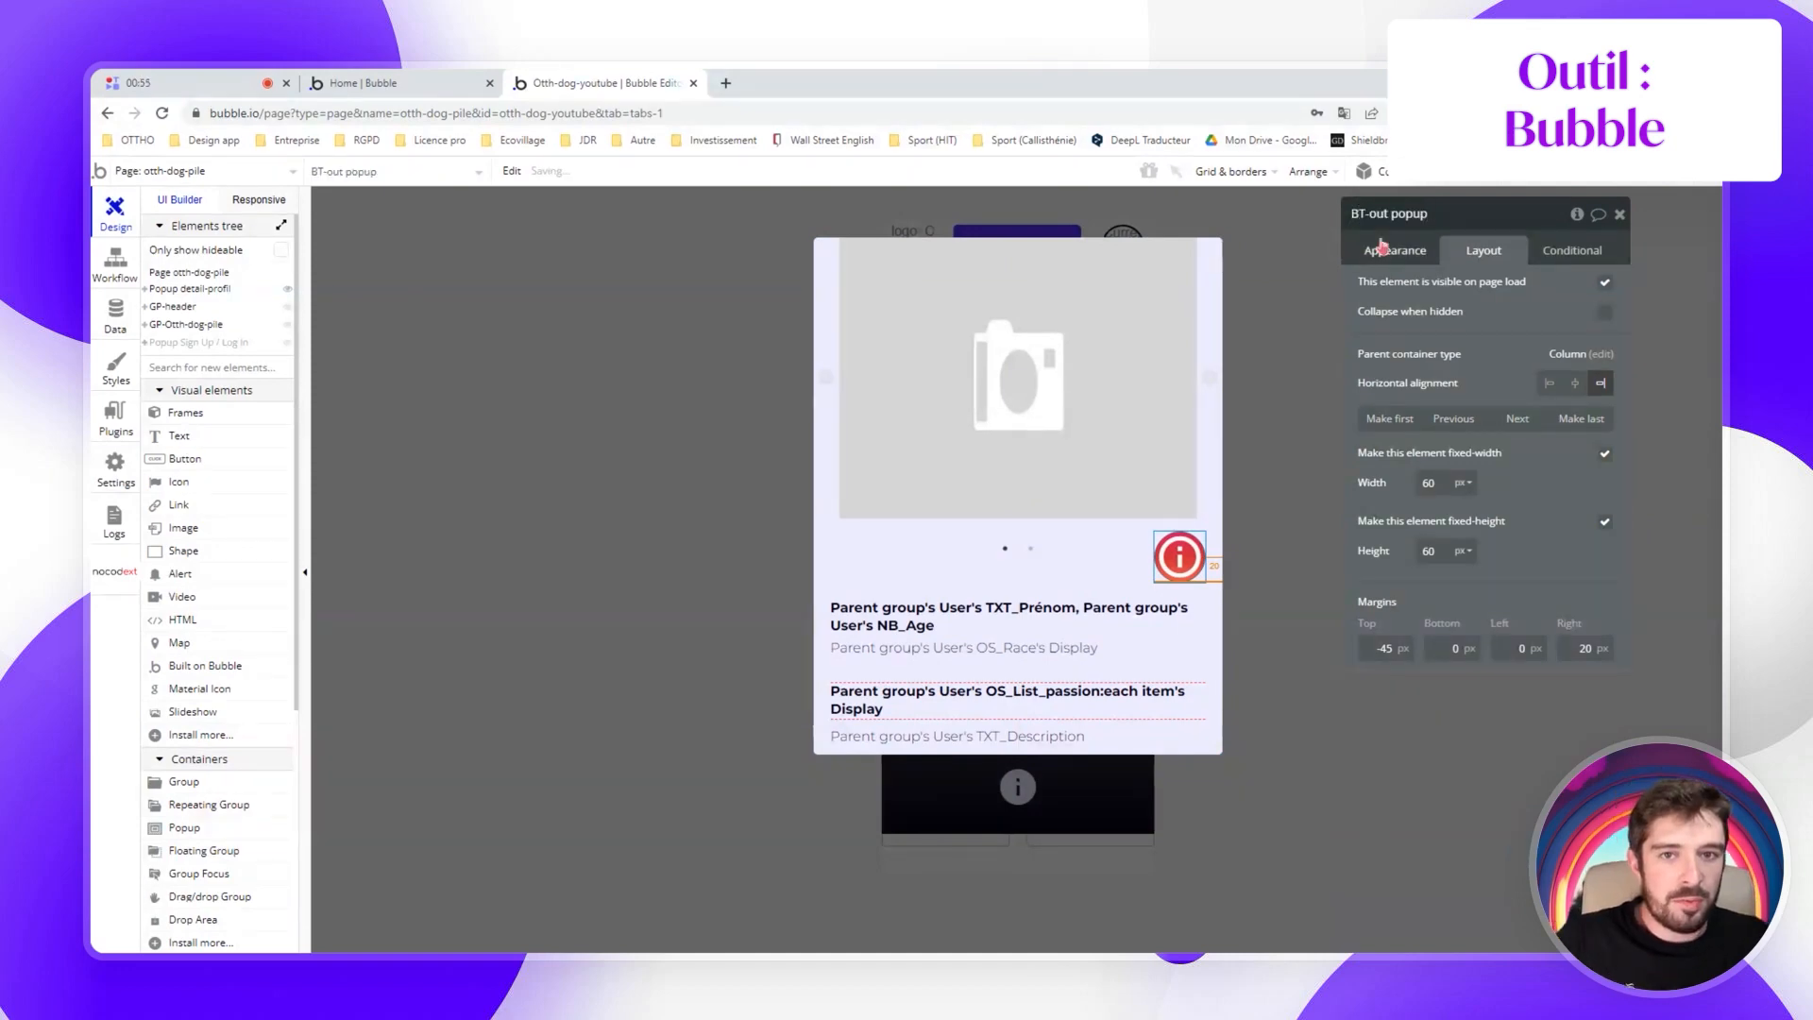
# Create a workflow on BT-out popup that hides Popup detail-profil
pyautogui.click(1395, 249)
pyautogui.click(1424, 416)
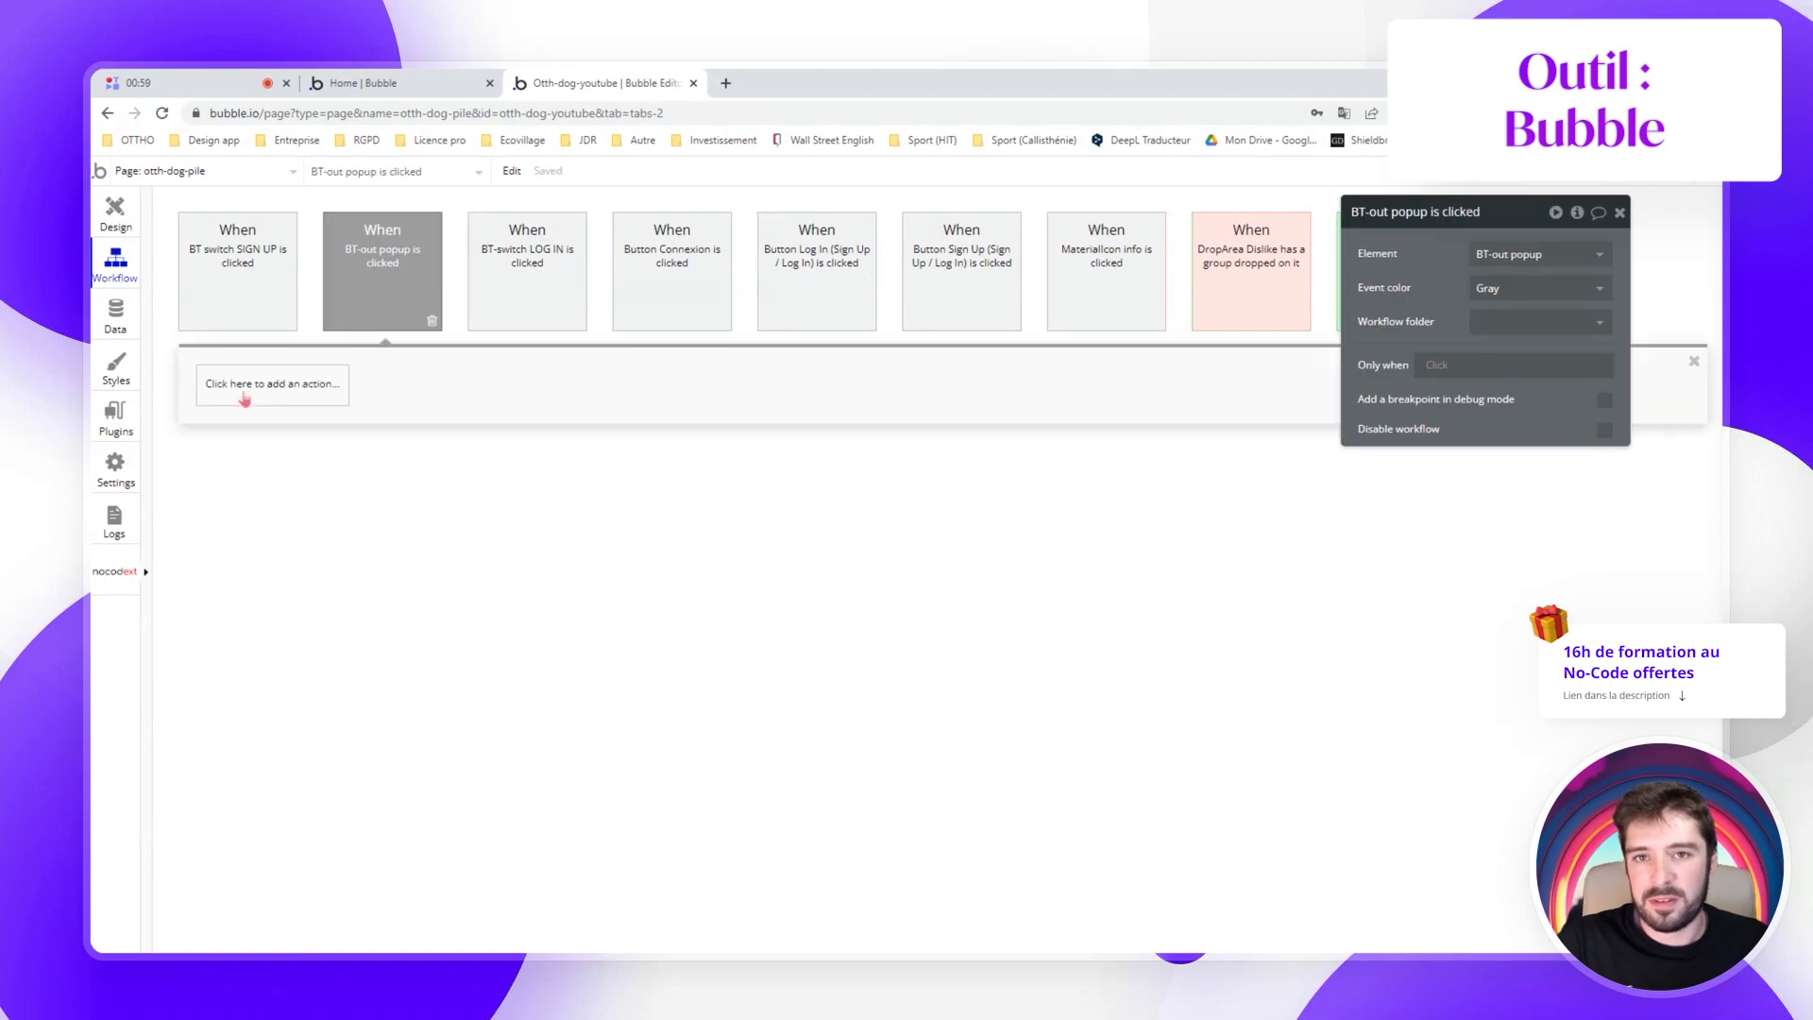
pyautogui.click(245, 395)
pyautogui.moveTo(264, 623)
pyautogui.click(444, 466)
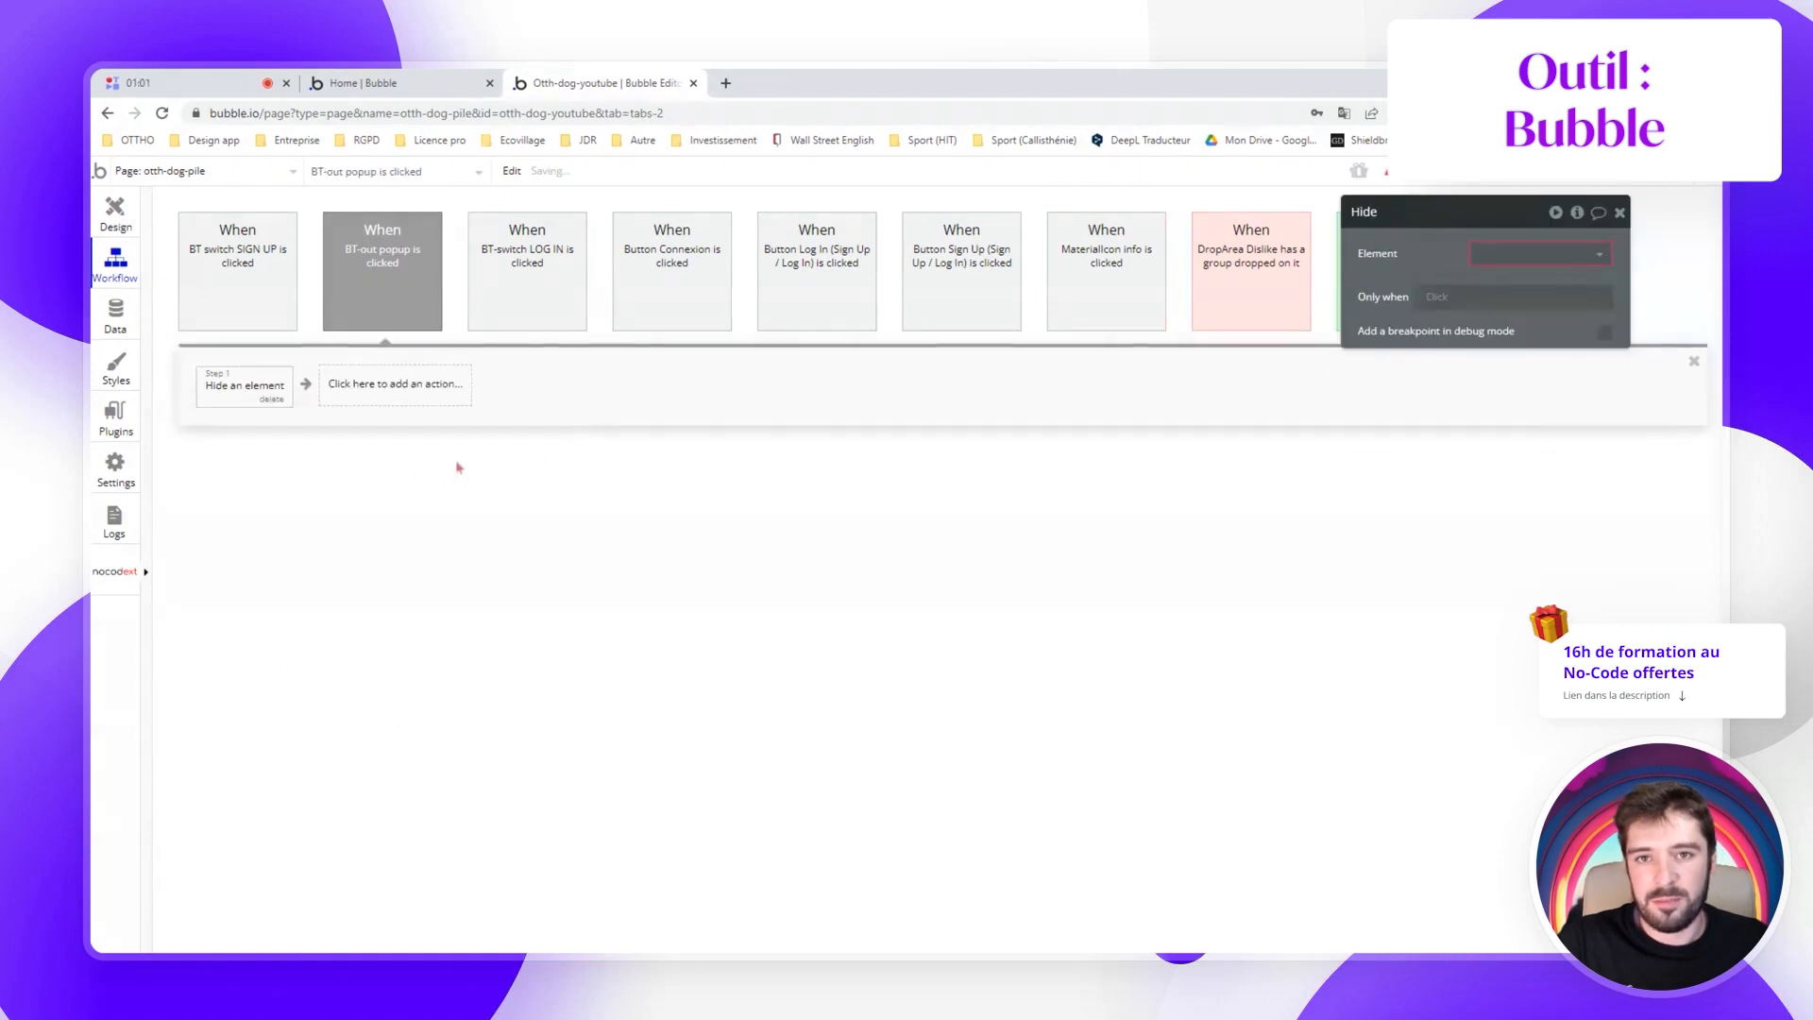
pyautogui.click(1540, 254)
pyautogui.click(1511, 280)
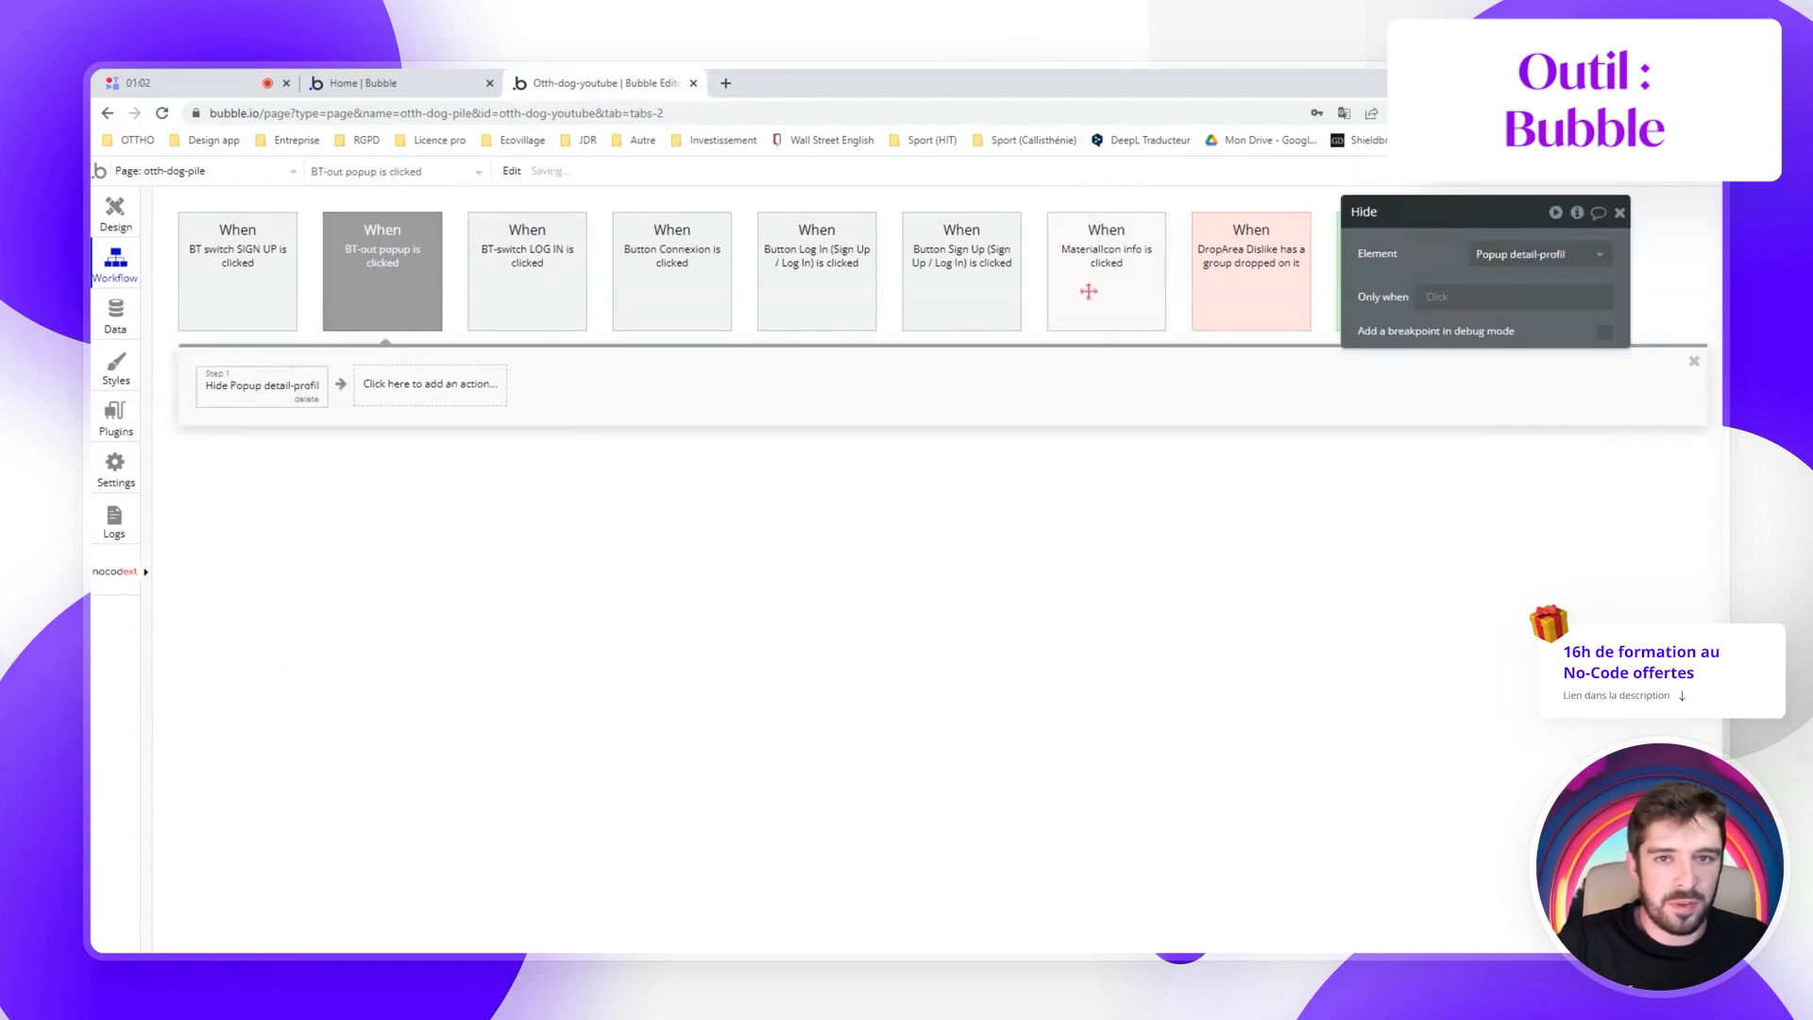
# Add a Reset data action for Popup detail-profil to the BT-out popup workflow
pyautogui.click(396, 387)
pyautogui.moveTo(412, 623)
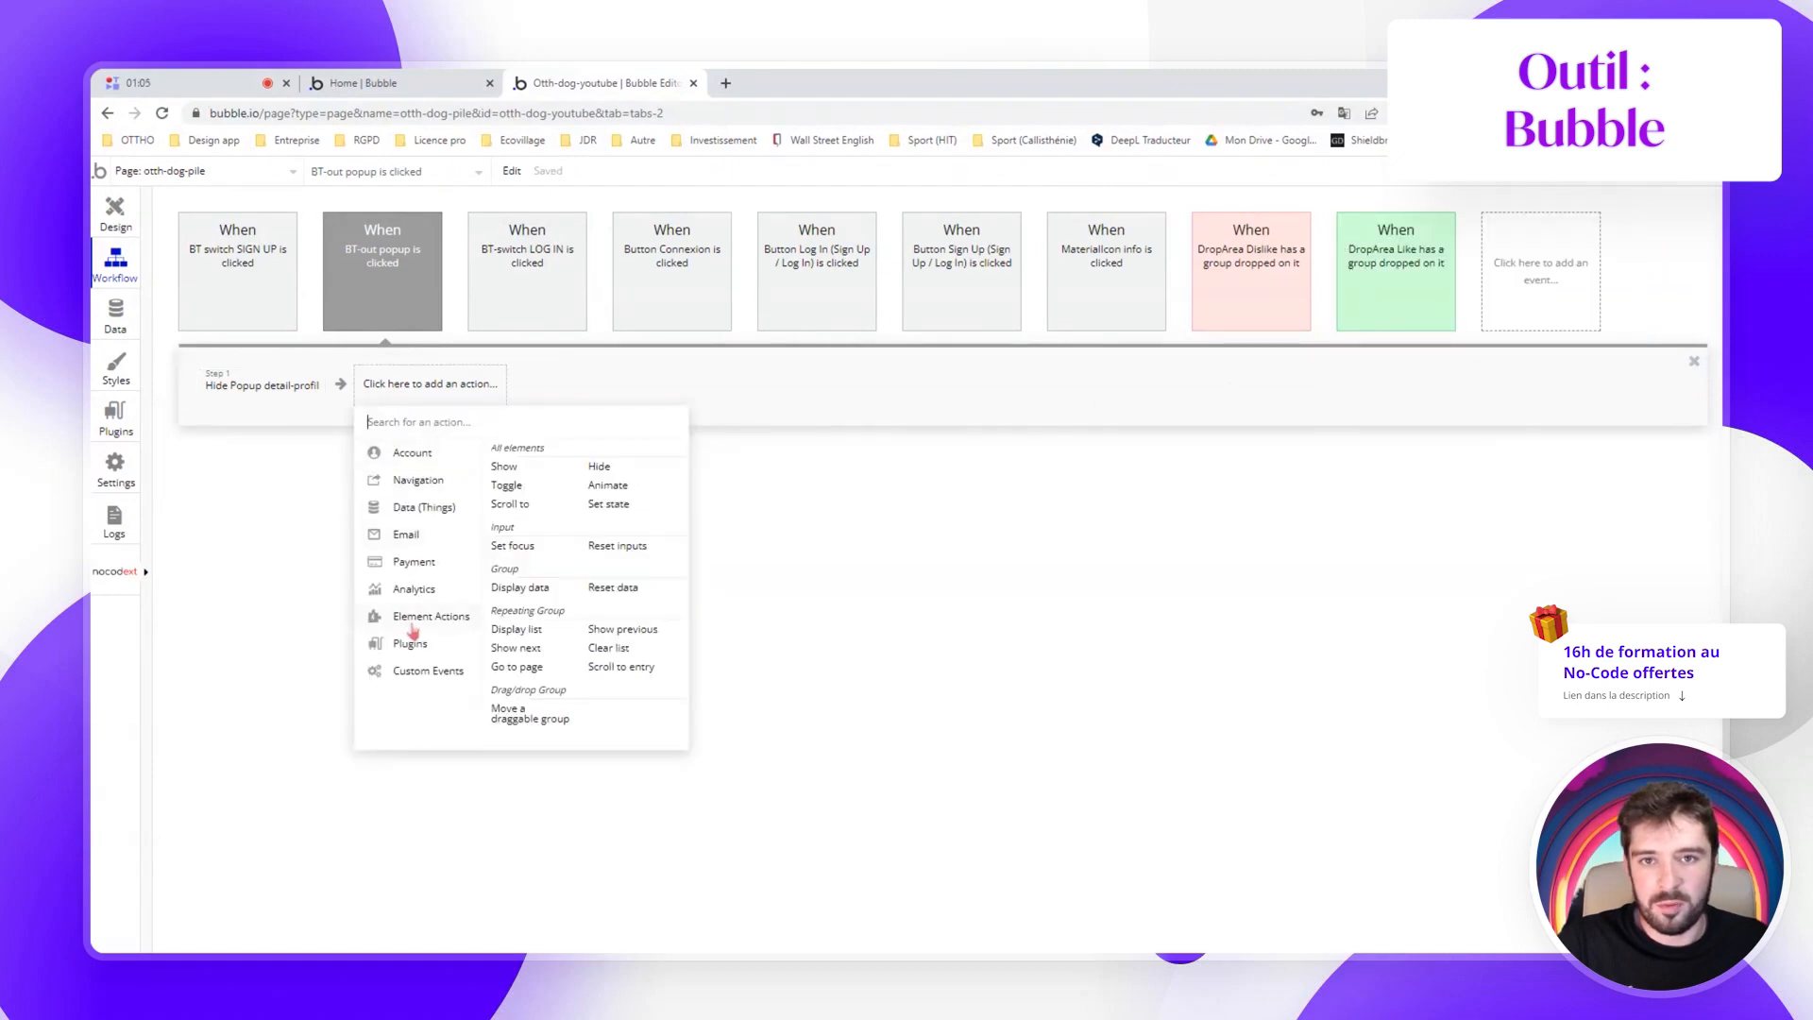
pyautogui.click(612, 587)
pyautogui.click(1537, 254)
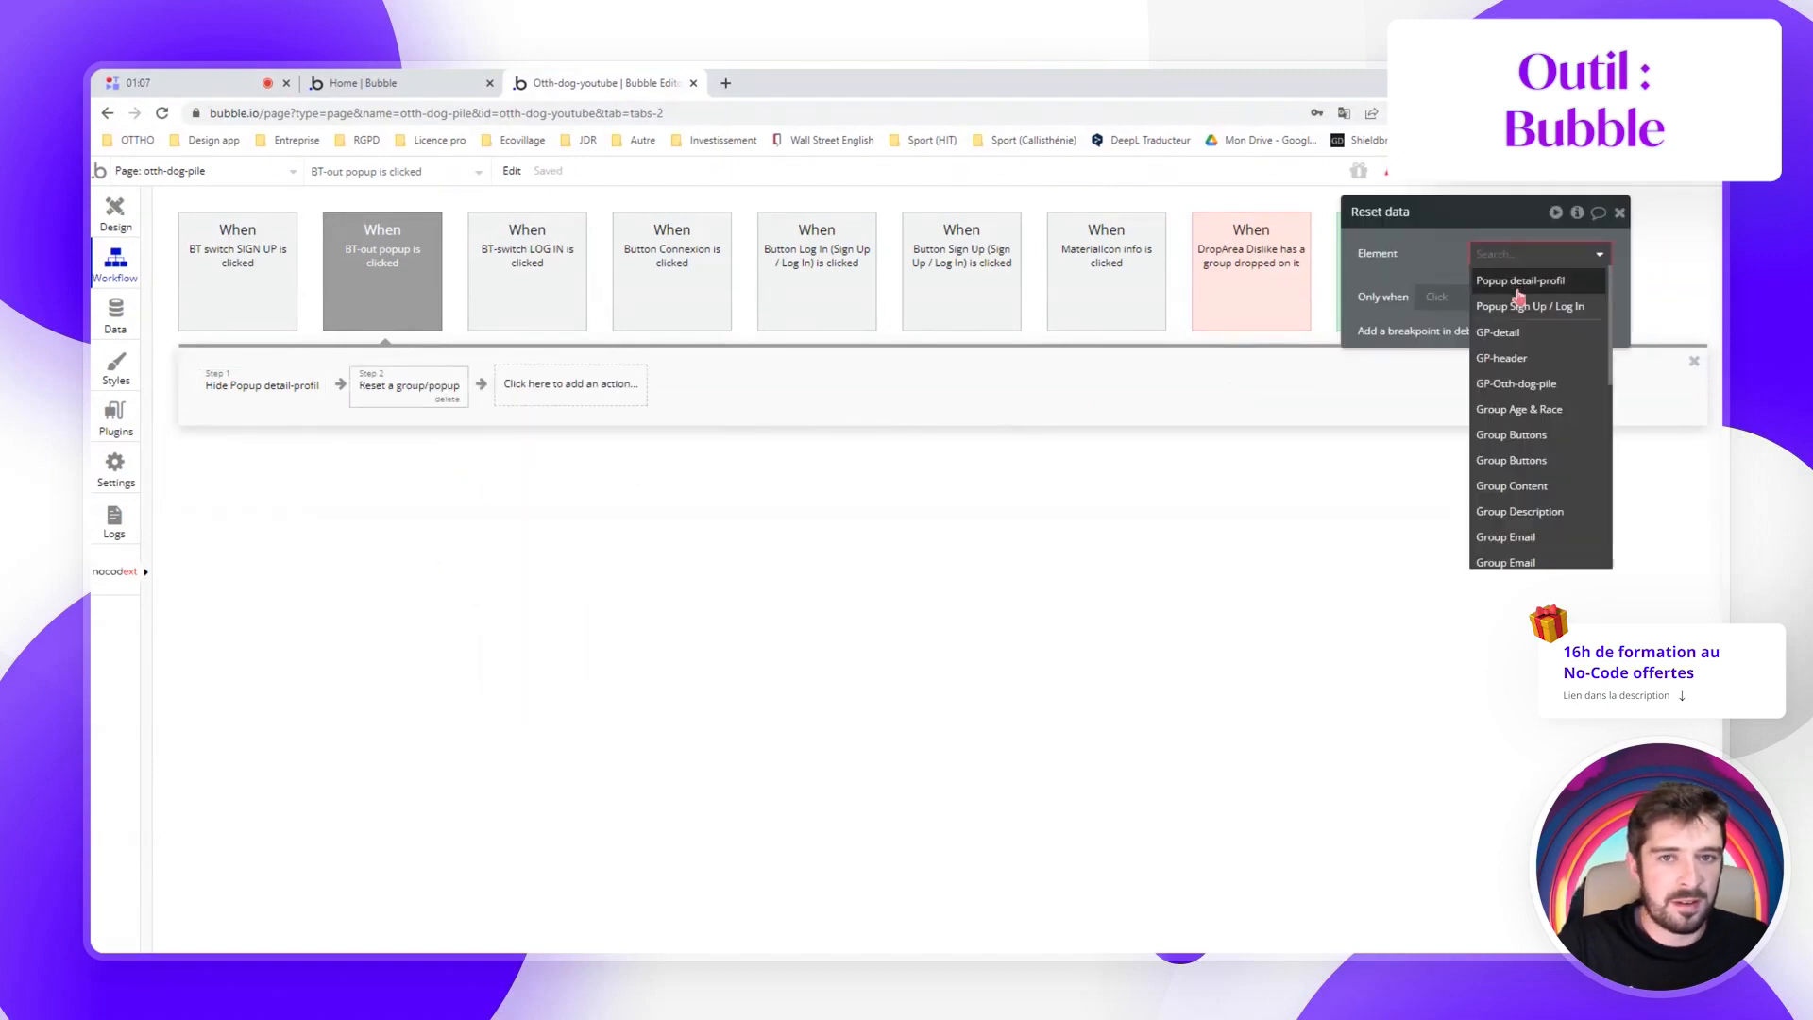
pyautogui.click(1516, 282)
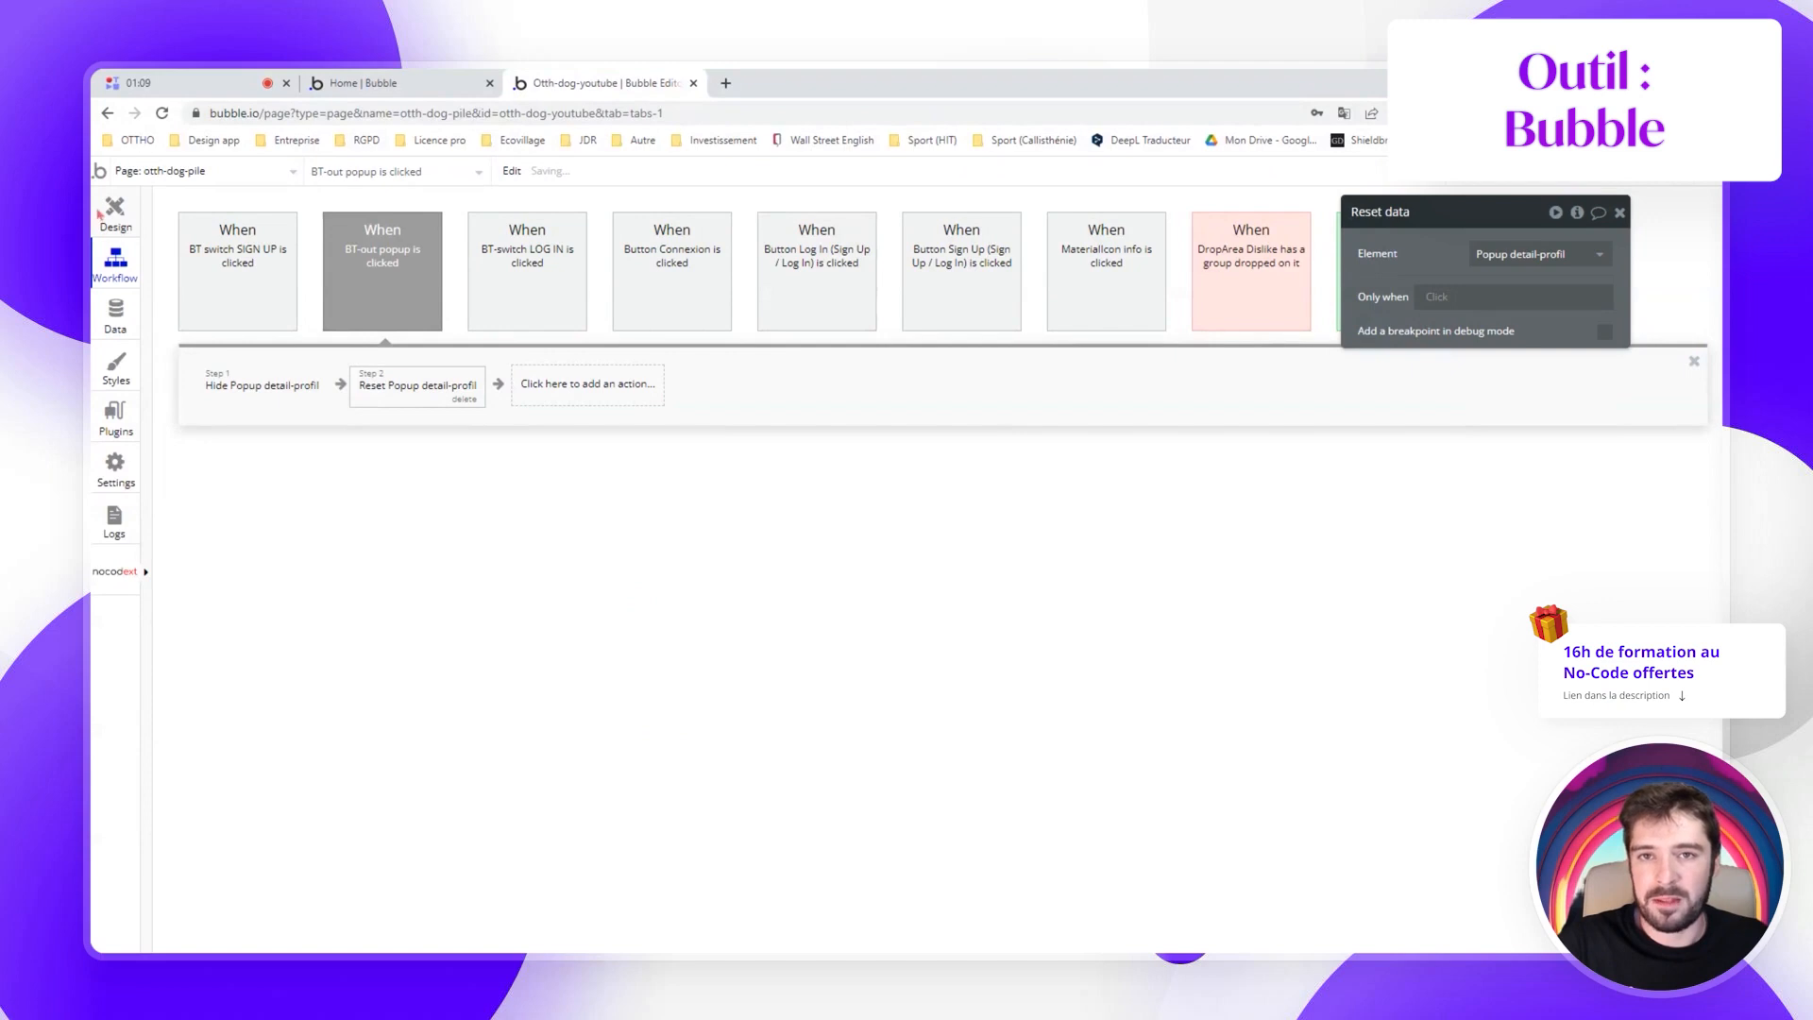
# Turn off the arrow buttons of the popup's slideshow and set its navigation dots to the Primary color
pyautogui.click(100, 215)
pyautogui.click(1626, 217)
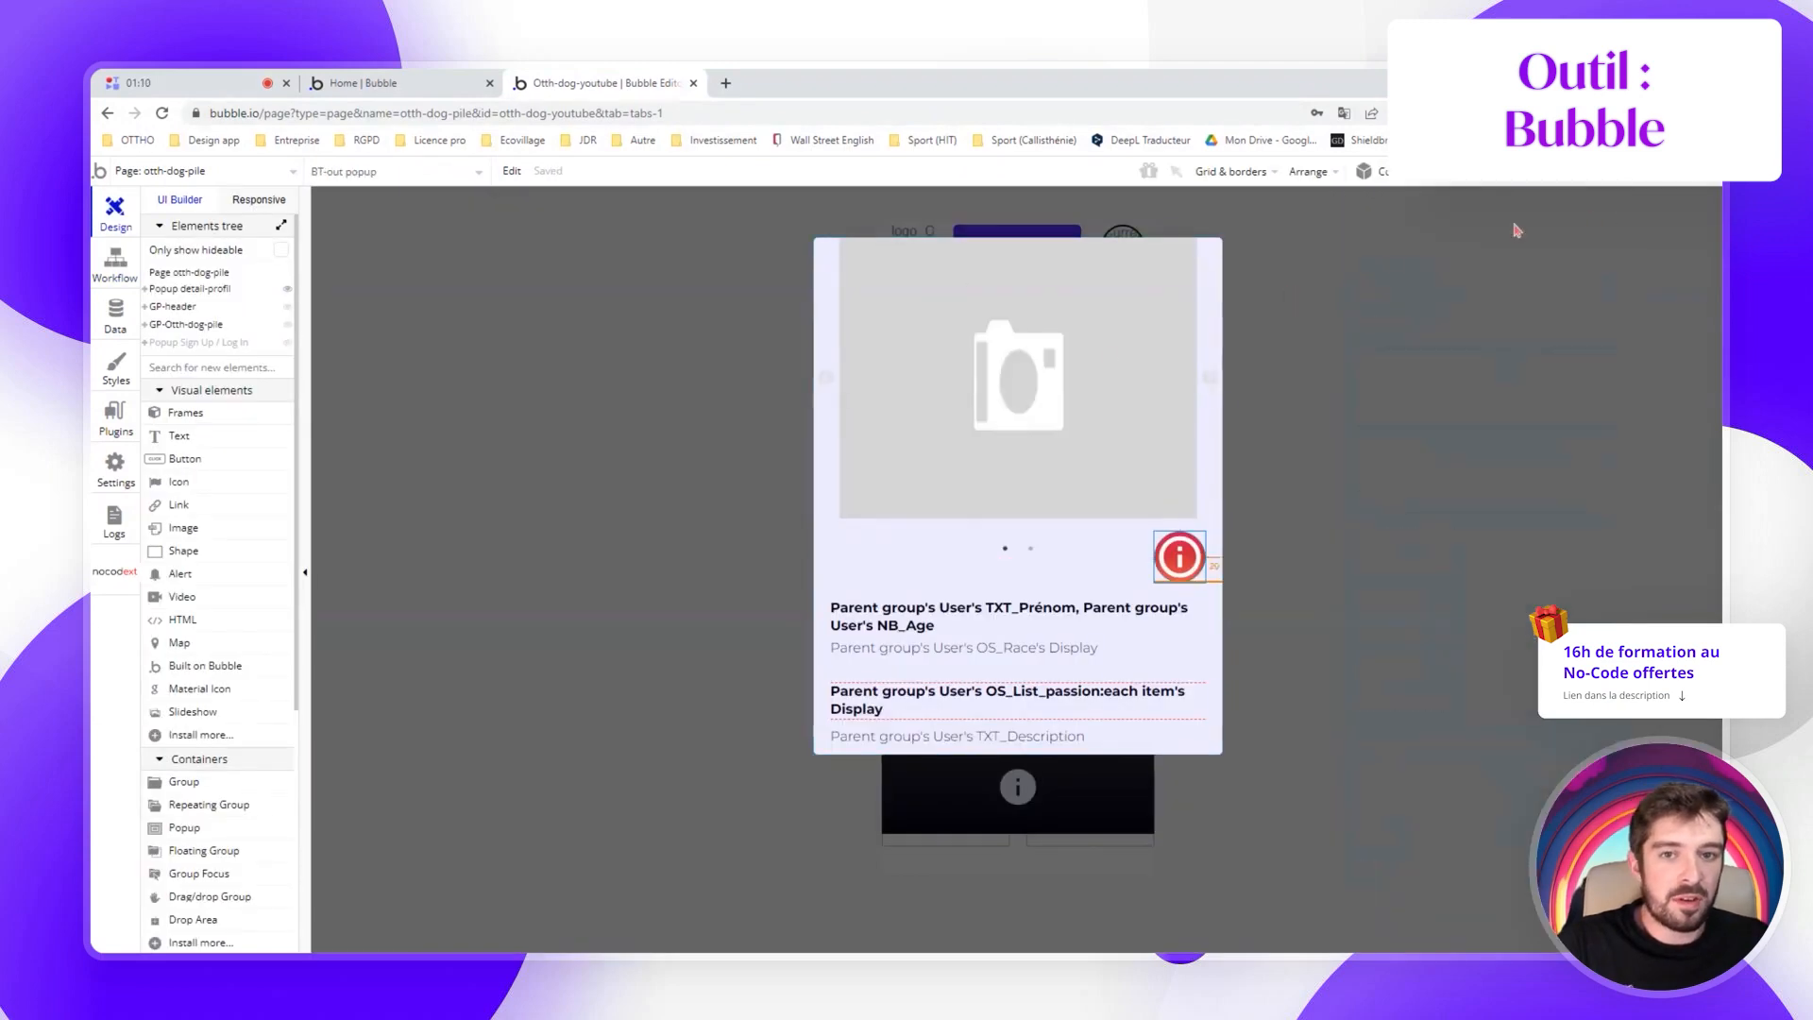
pyautogui.doubleClick(1054, 421)
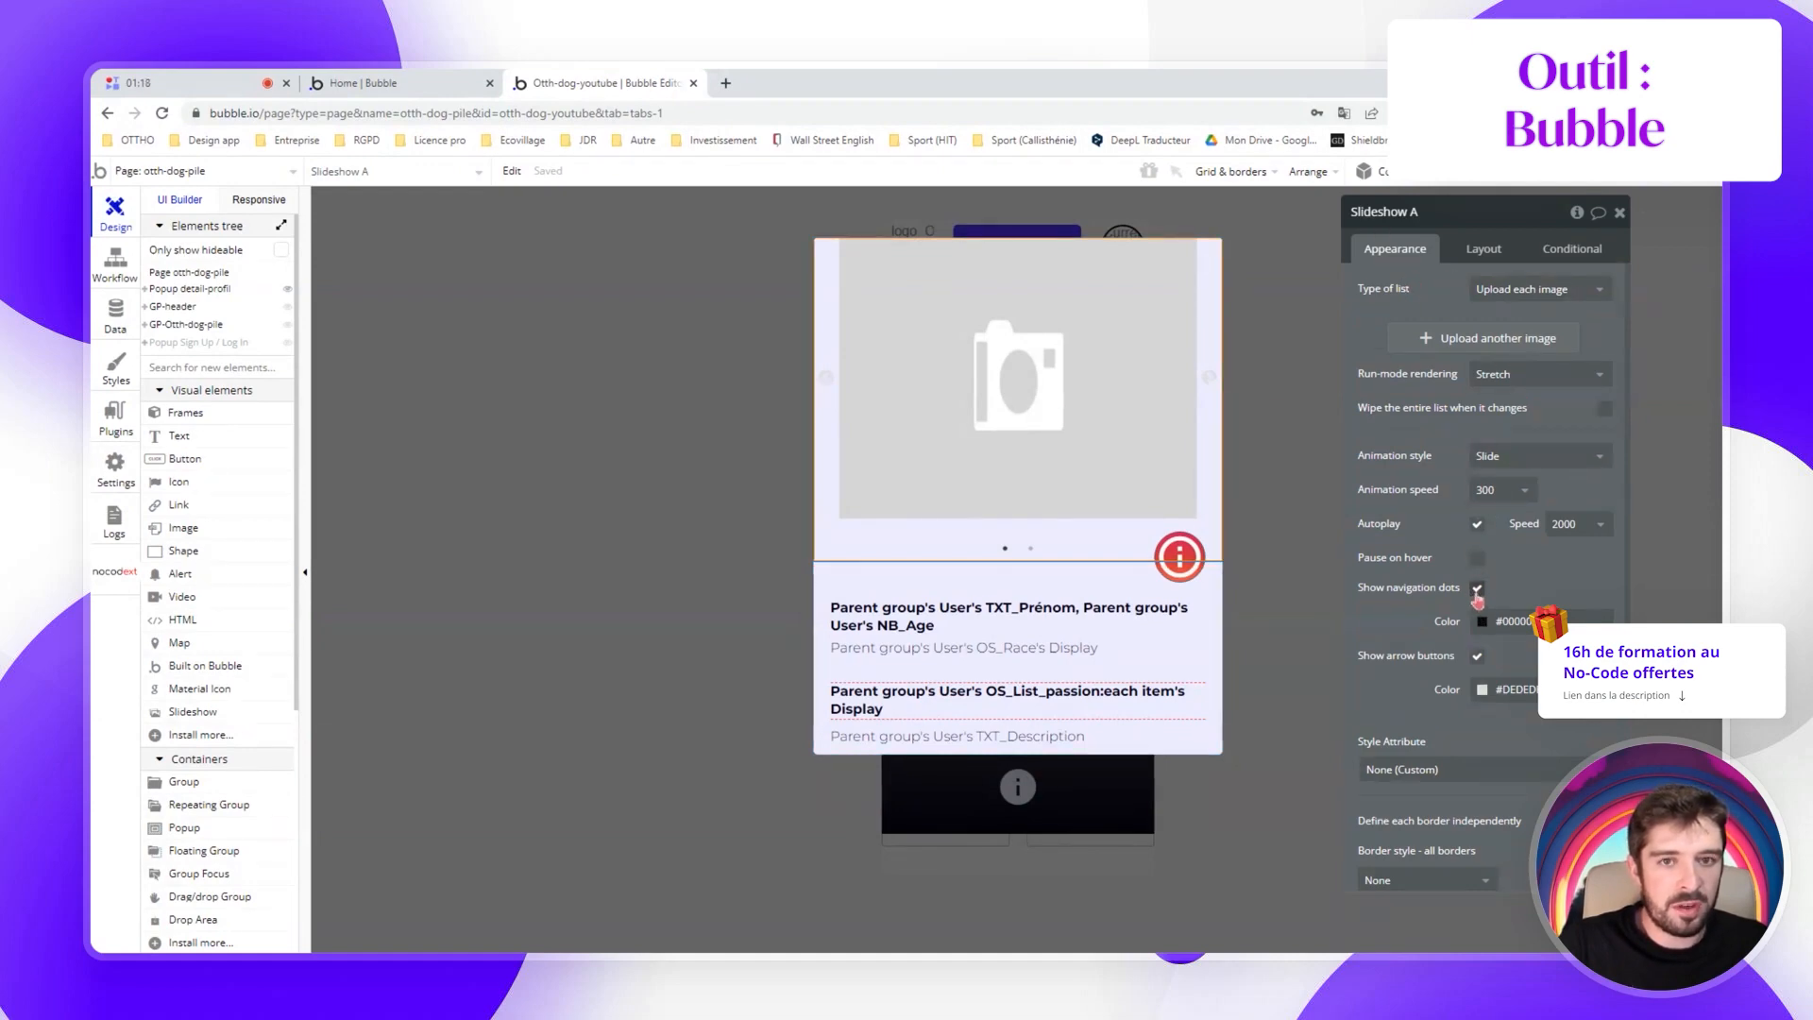
pyautogui.click(1476, 659)
pyautogui.click(1502, 621)
pyautogui.click(1487, 849)
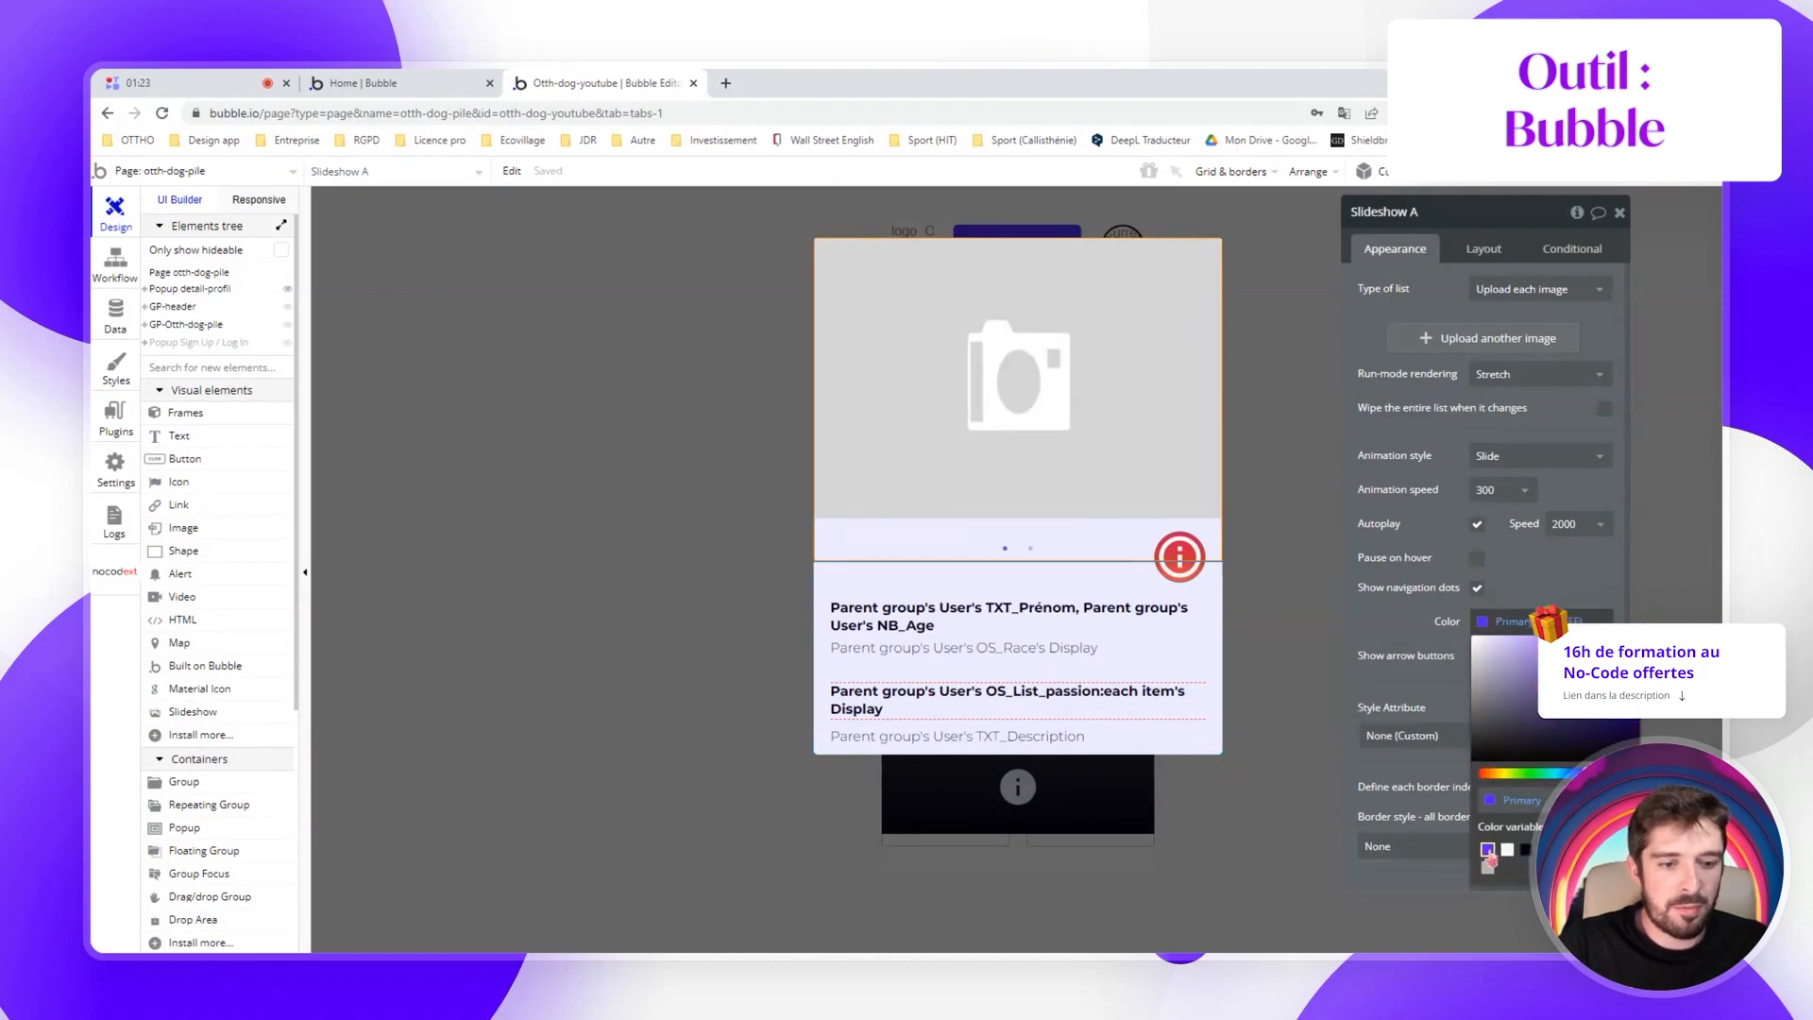
# Switch the popup's slideshow to a dynamic list and choose User as its type of image
pyautogui.click(1404, 424)
pyautogui.click(1523, 432)
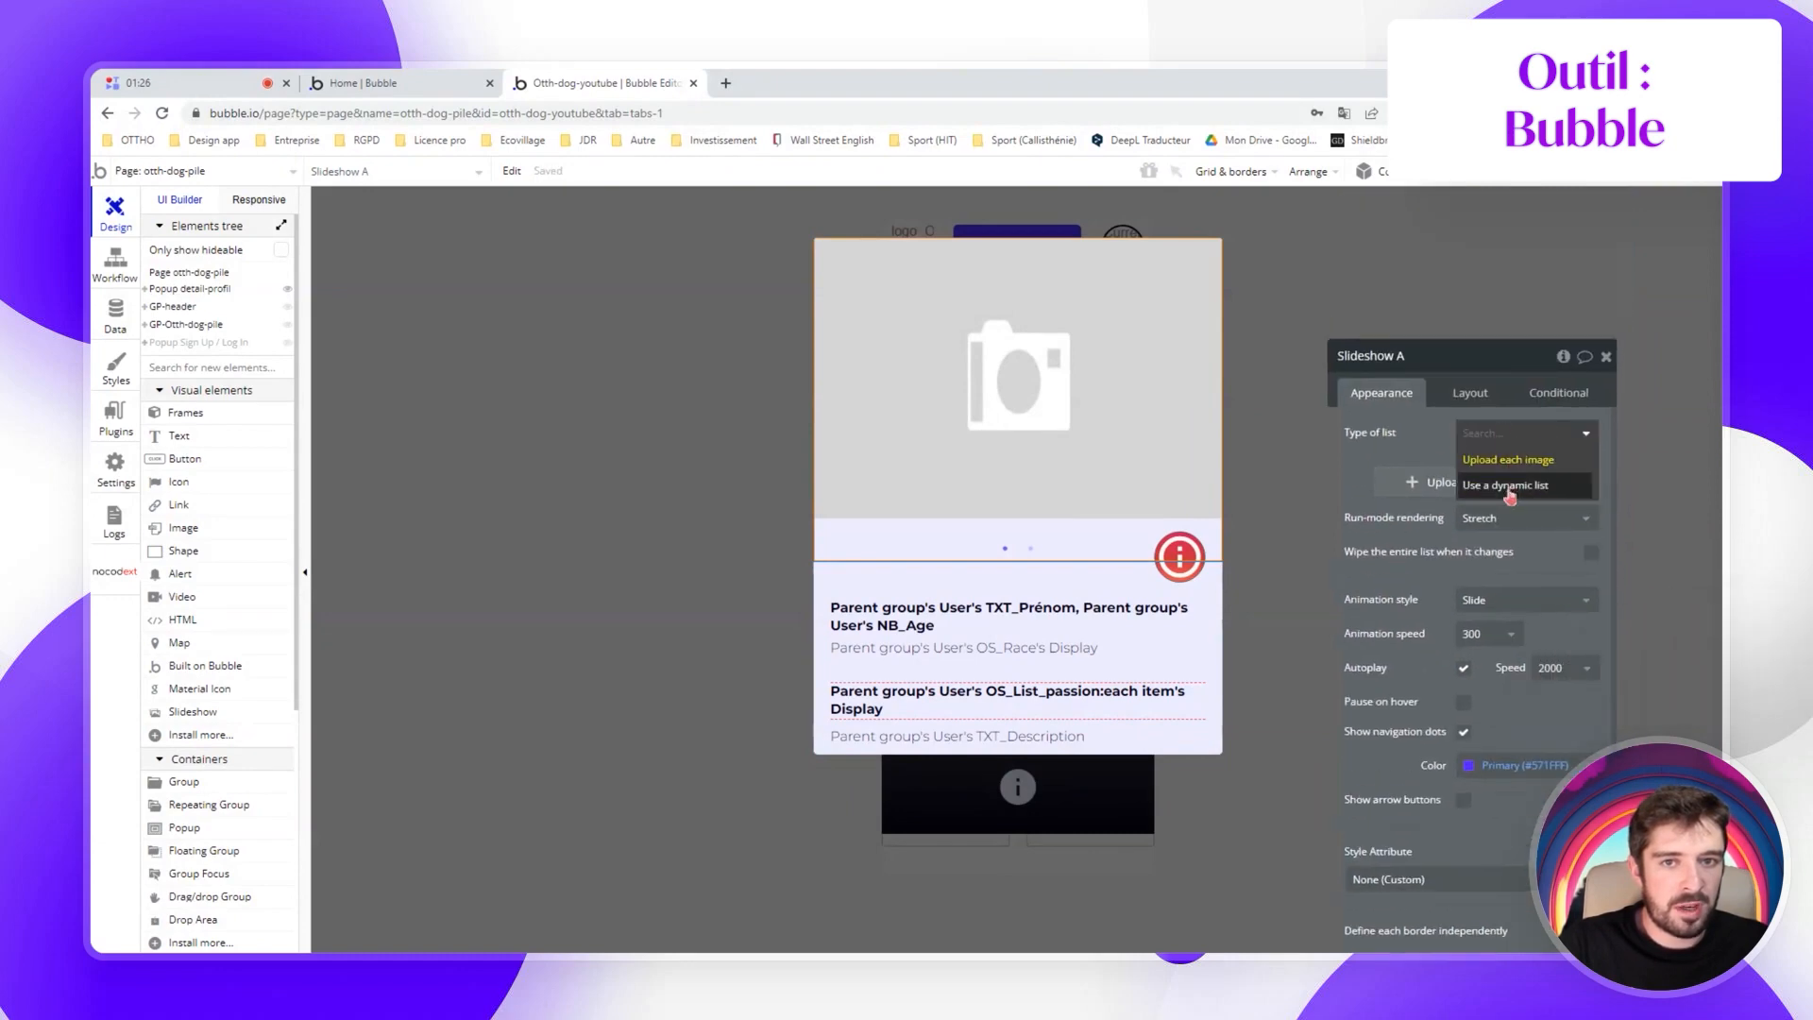
pyautogui.click(1509, 485)
pyautogui.click(1497, 467)
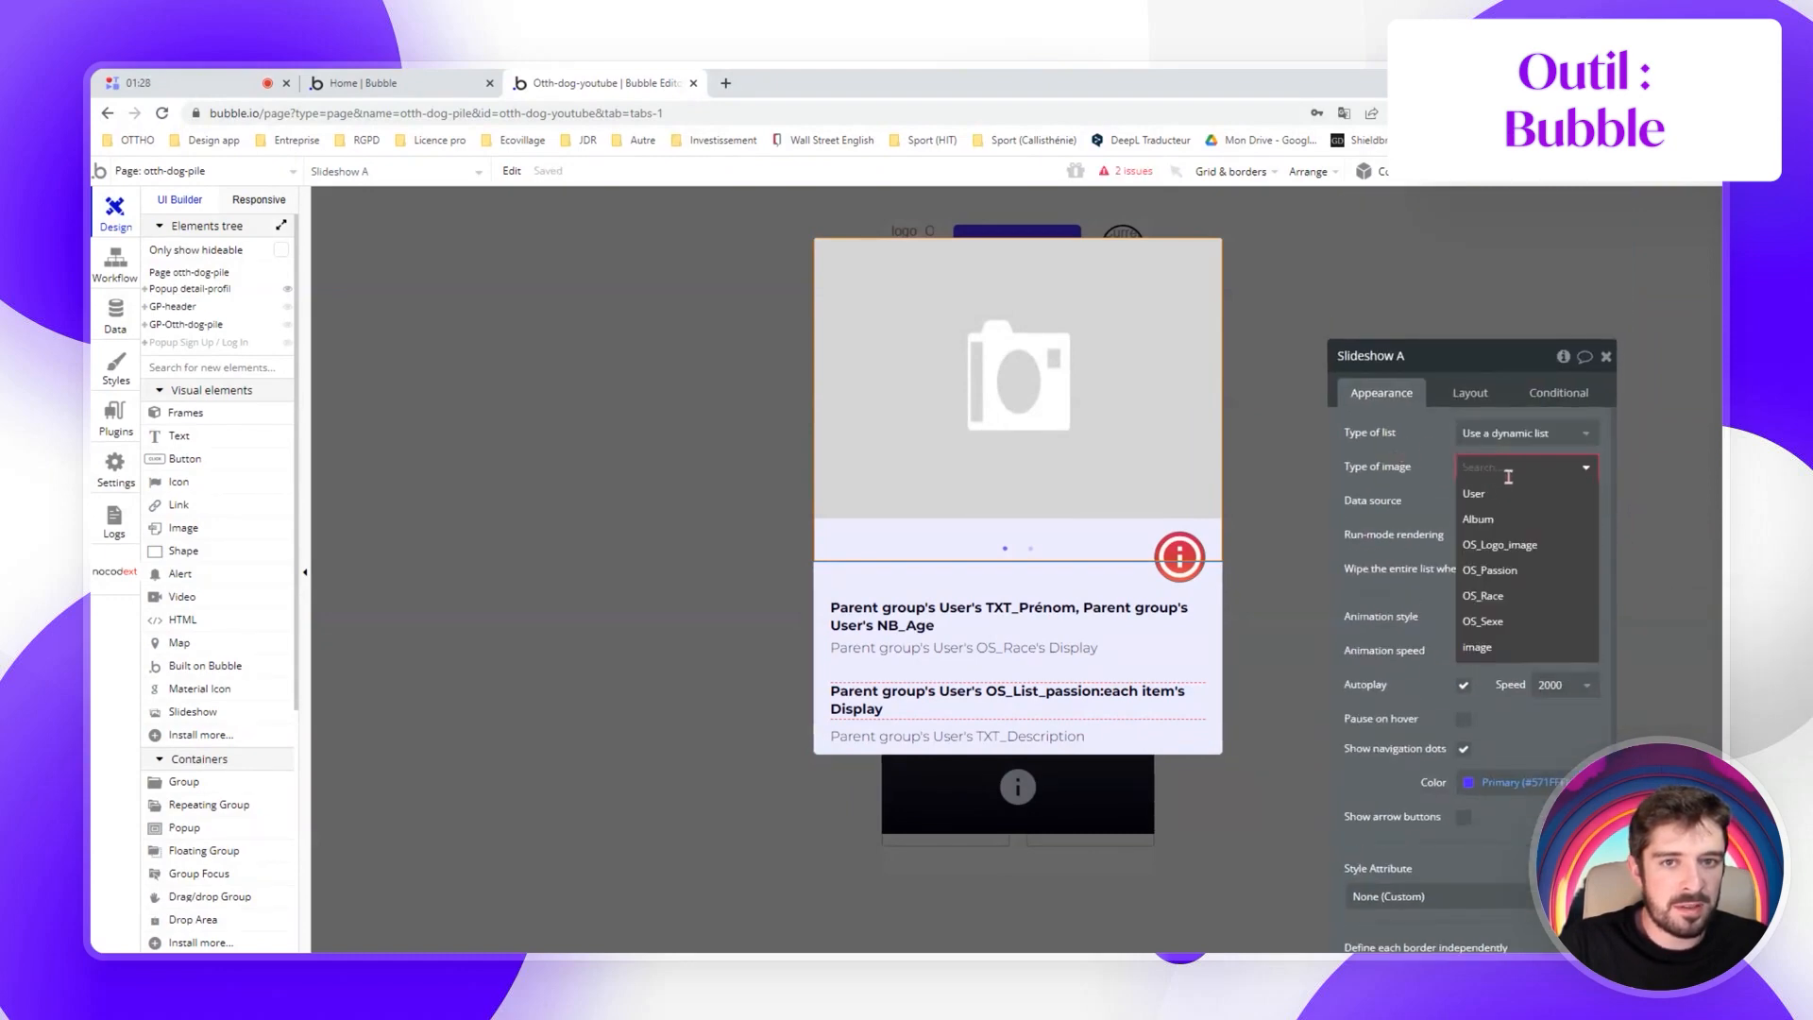
pyautogui.click(1508, 493)
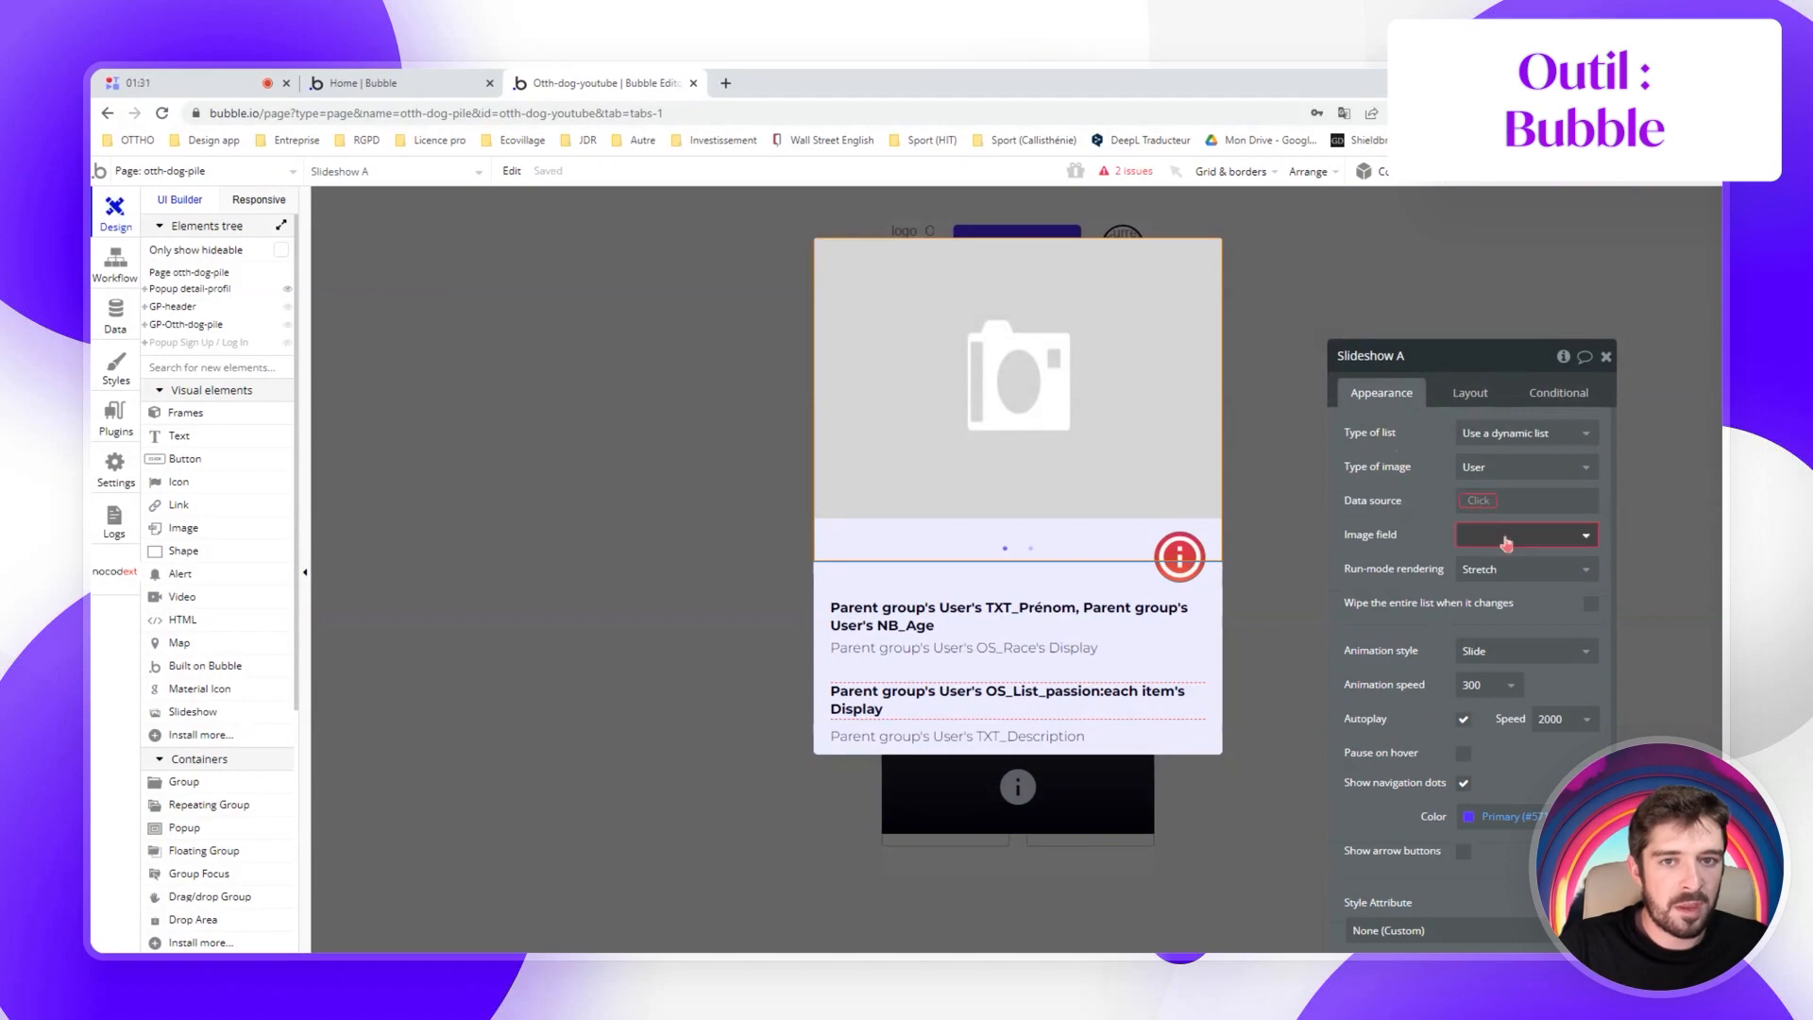
# Set the slideshow's run-mode rendering to Rescale
pyautogui.click(1507, 541)
pyautogui.click(1425, 517)
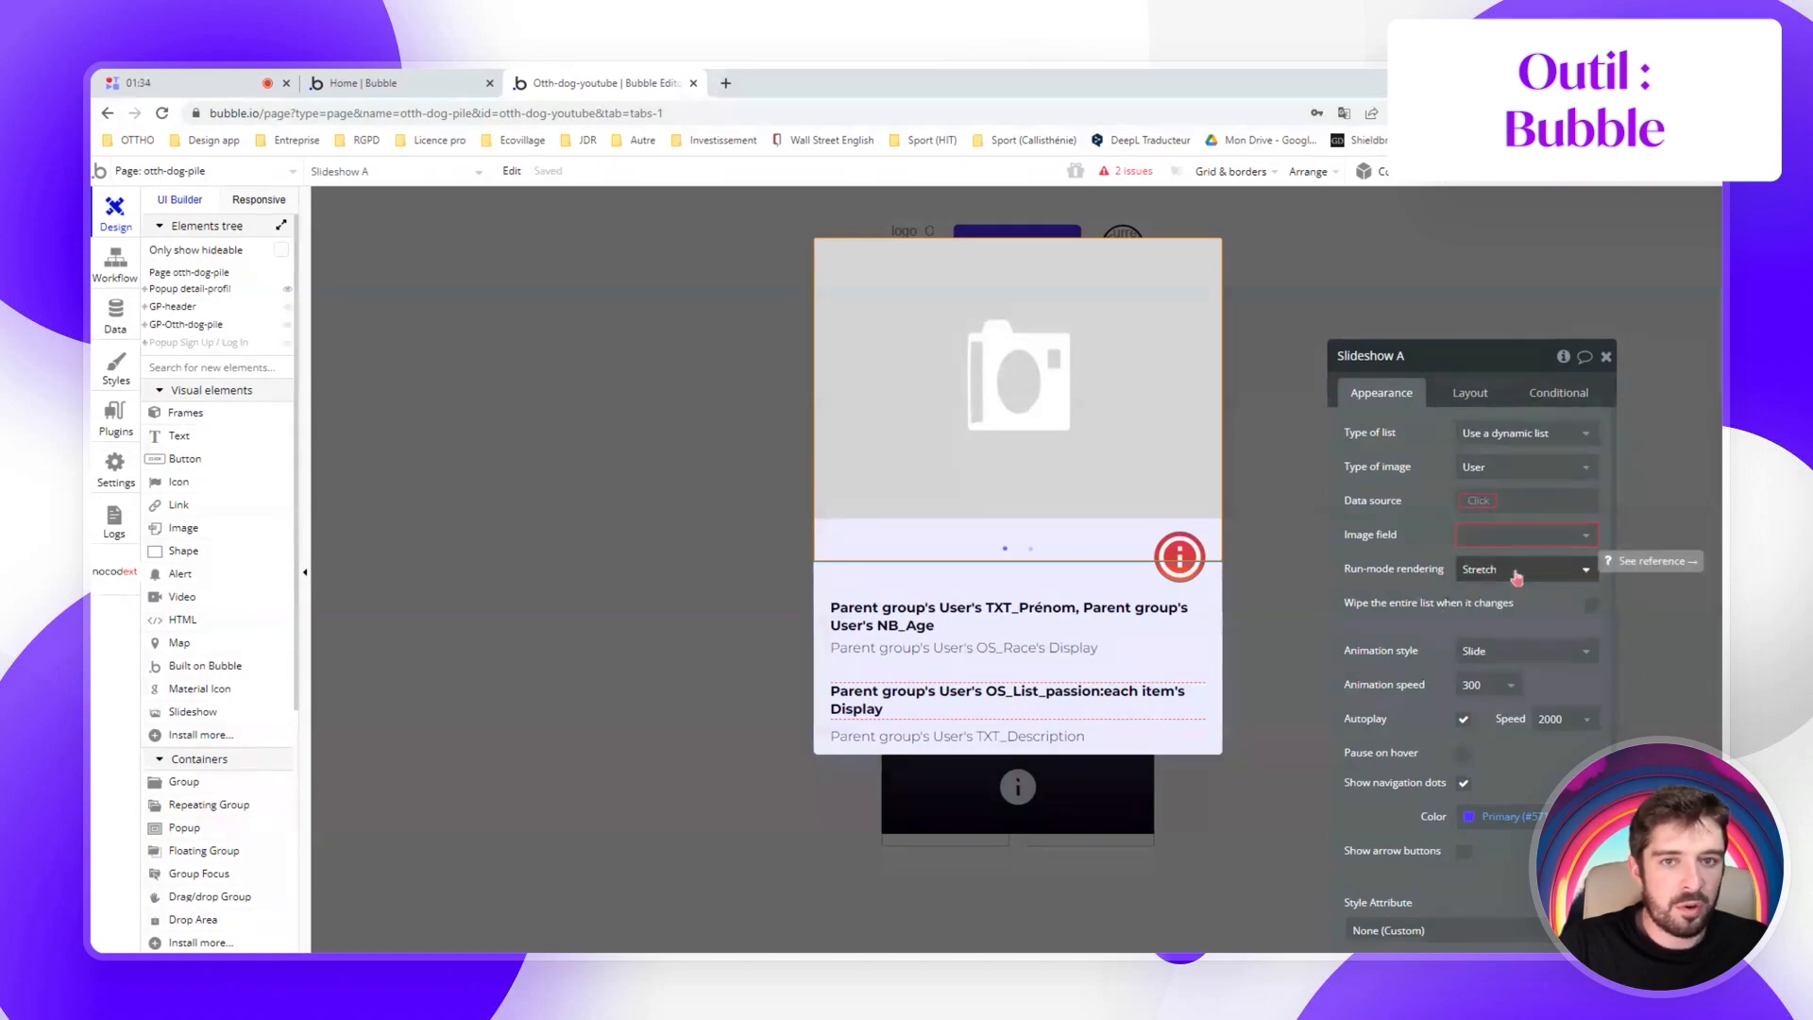
pyautogui.click(1515, 569)
pyautogui.click(1492, 622)
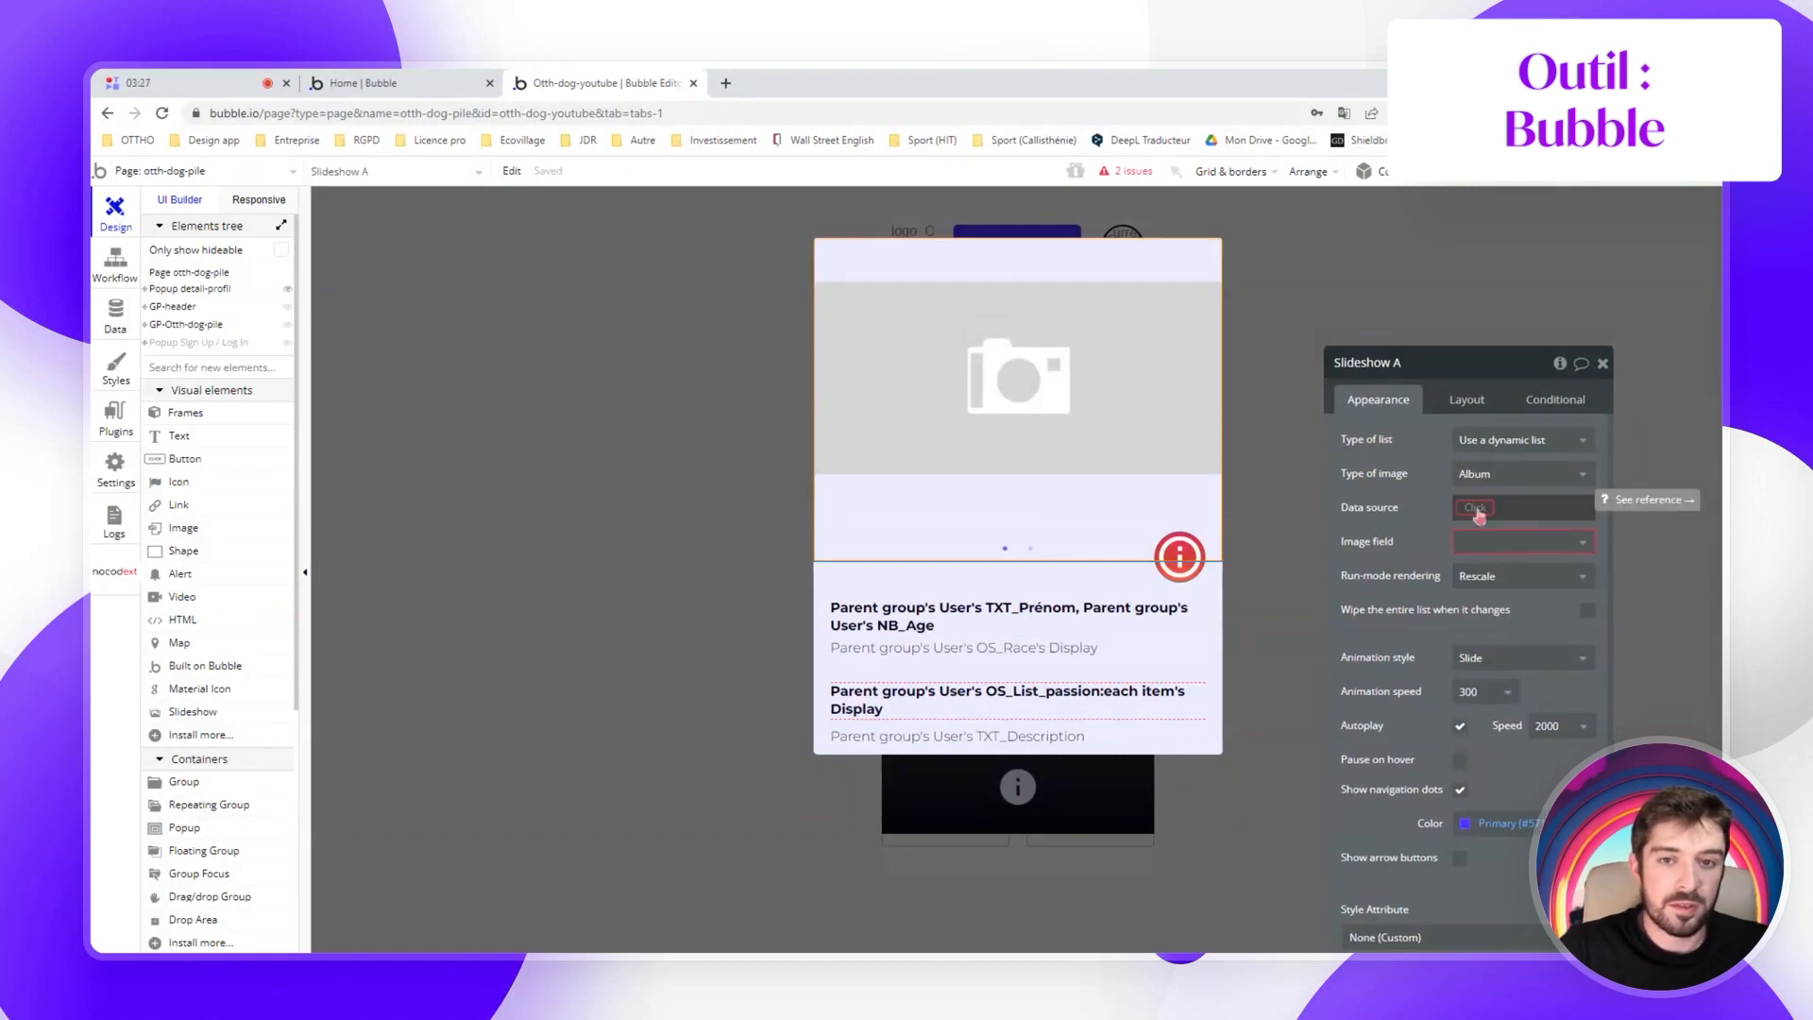
# Set the slideshow's data source to a search for Albums constrained to Created By = Parent group's User
pyautogui.click(1477, 509)
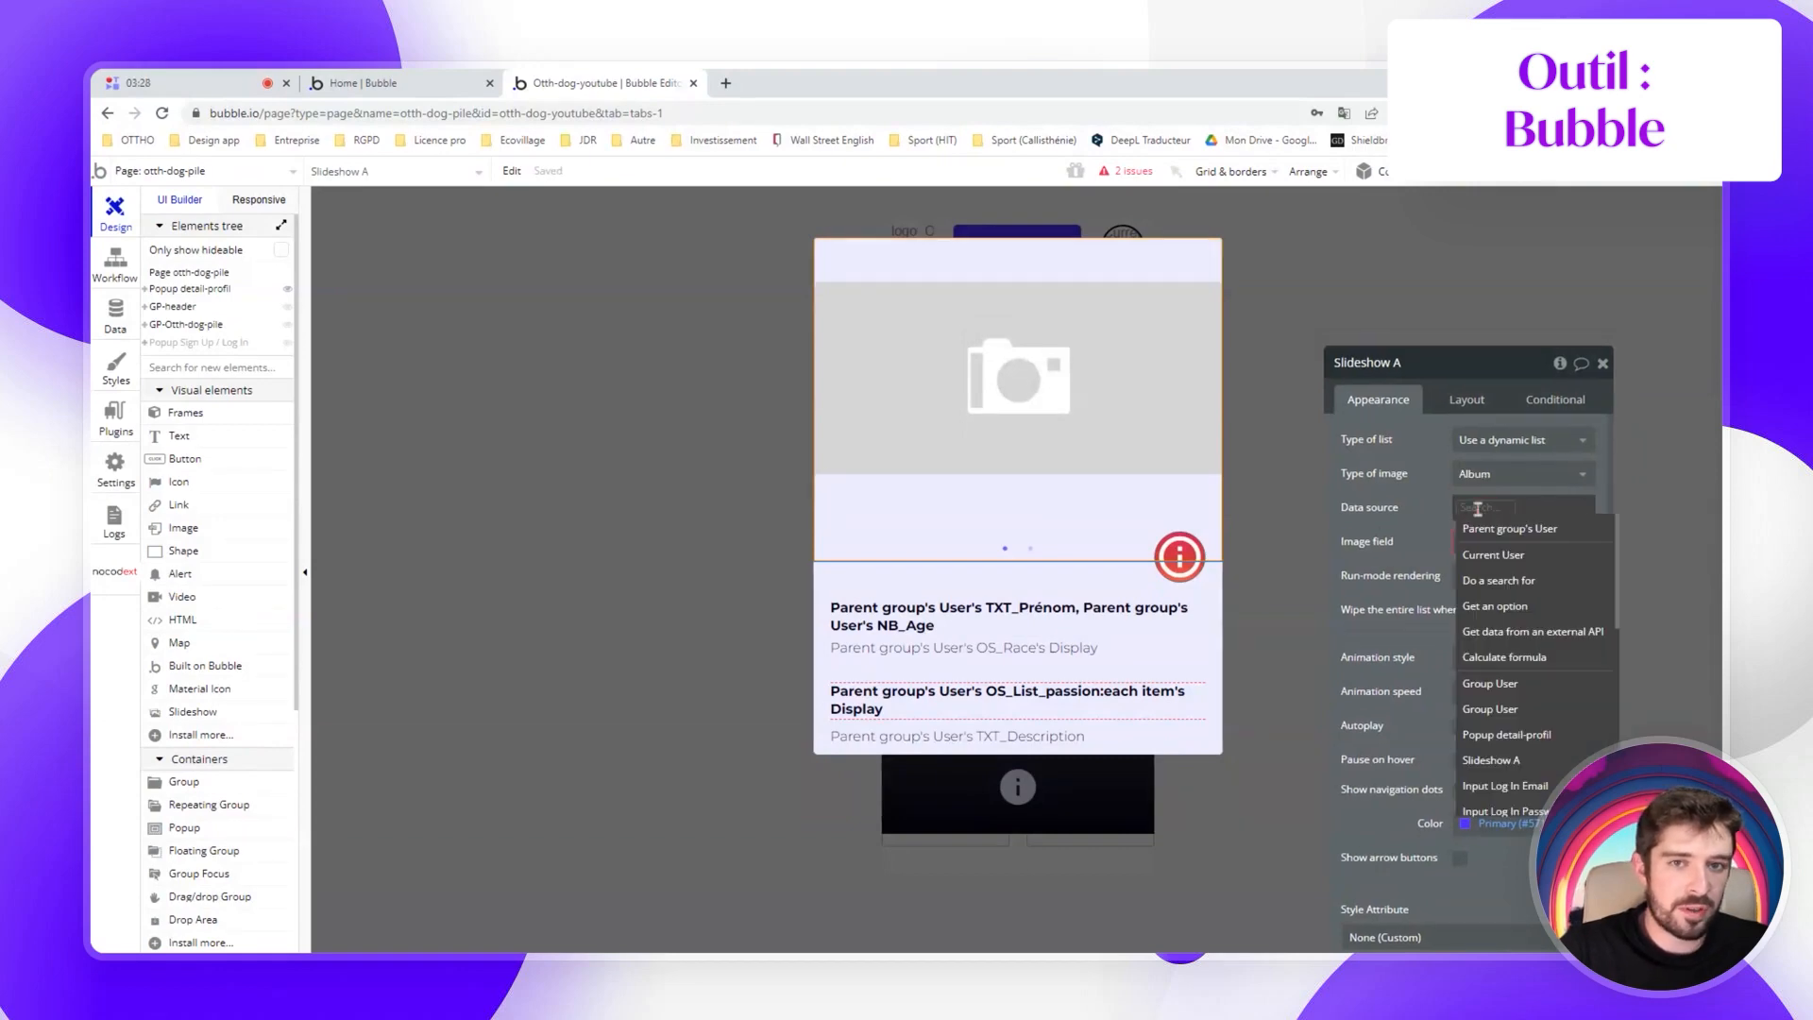
pyautogui.click(1509, 580)
pyautogui.click(1191, 408)
pyautogui.click(1188, 457)
pyautogui.click(1140, 456)
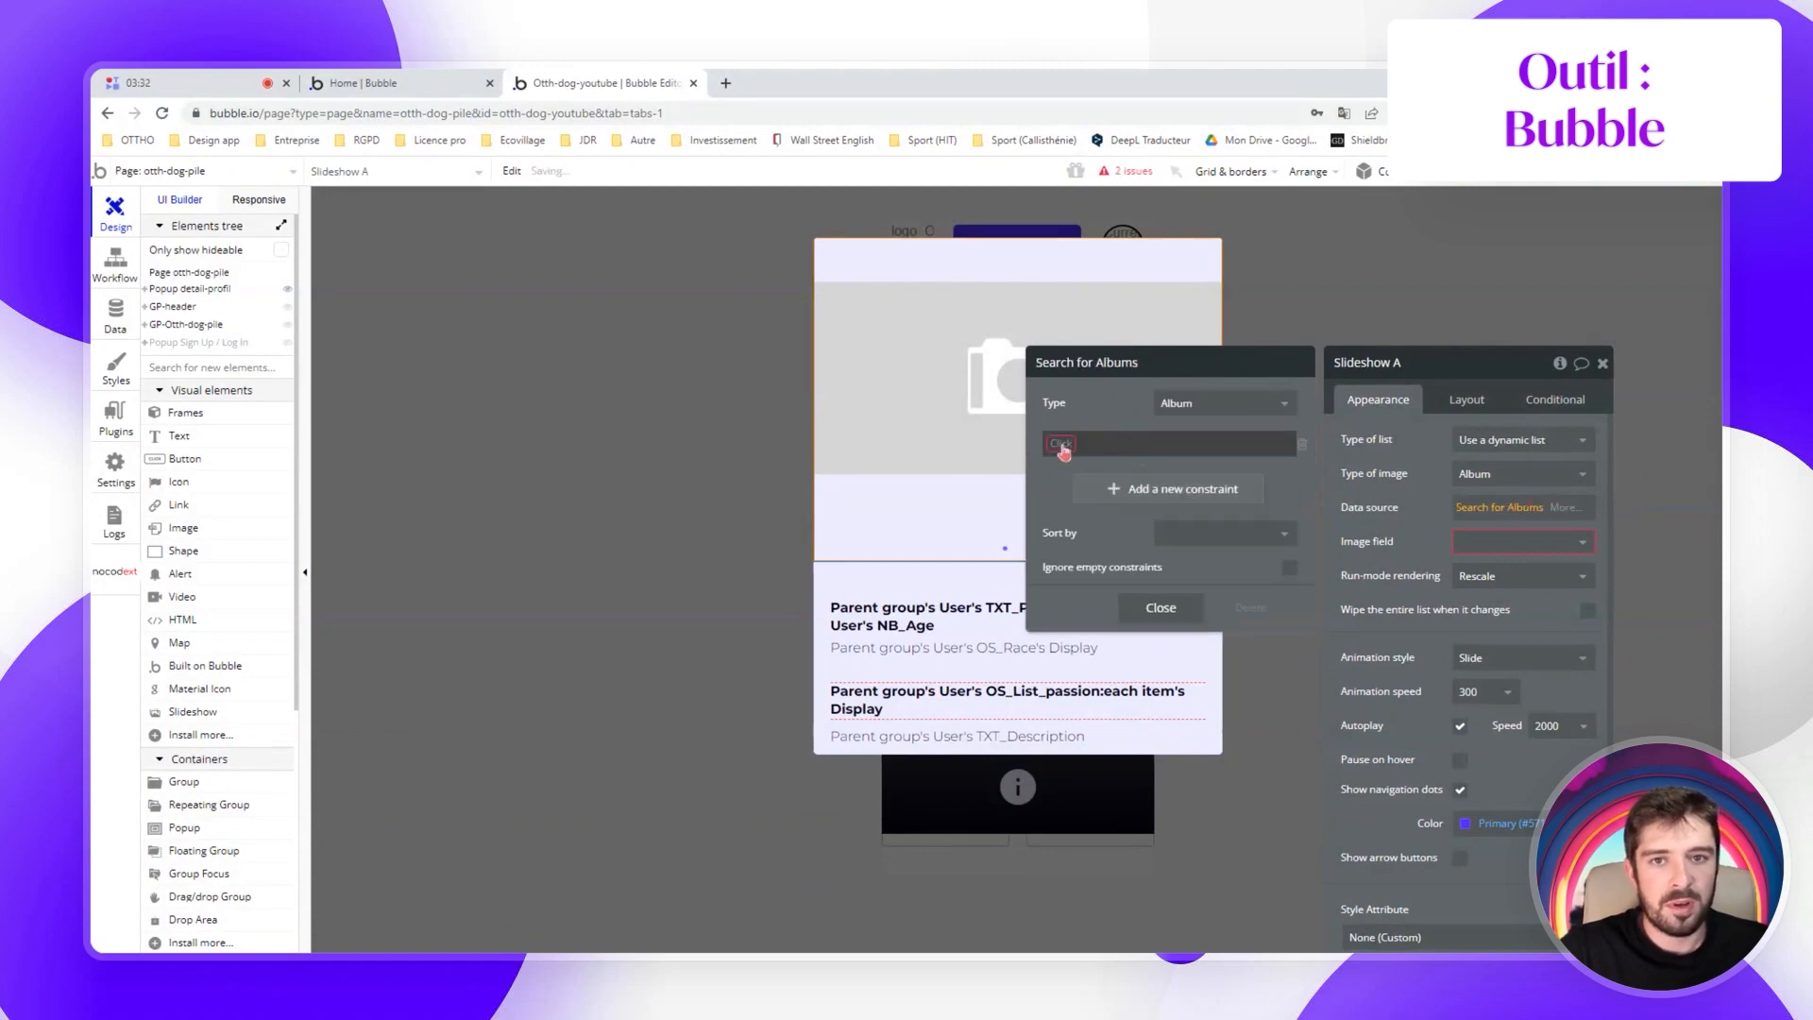
pyautogui.click(1069, 452)
pyautogui.click(1088, 561)
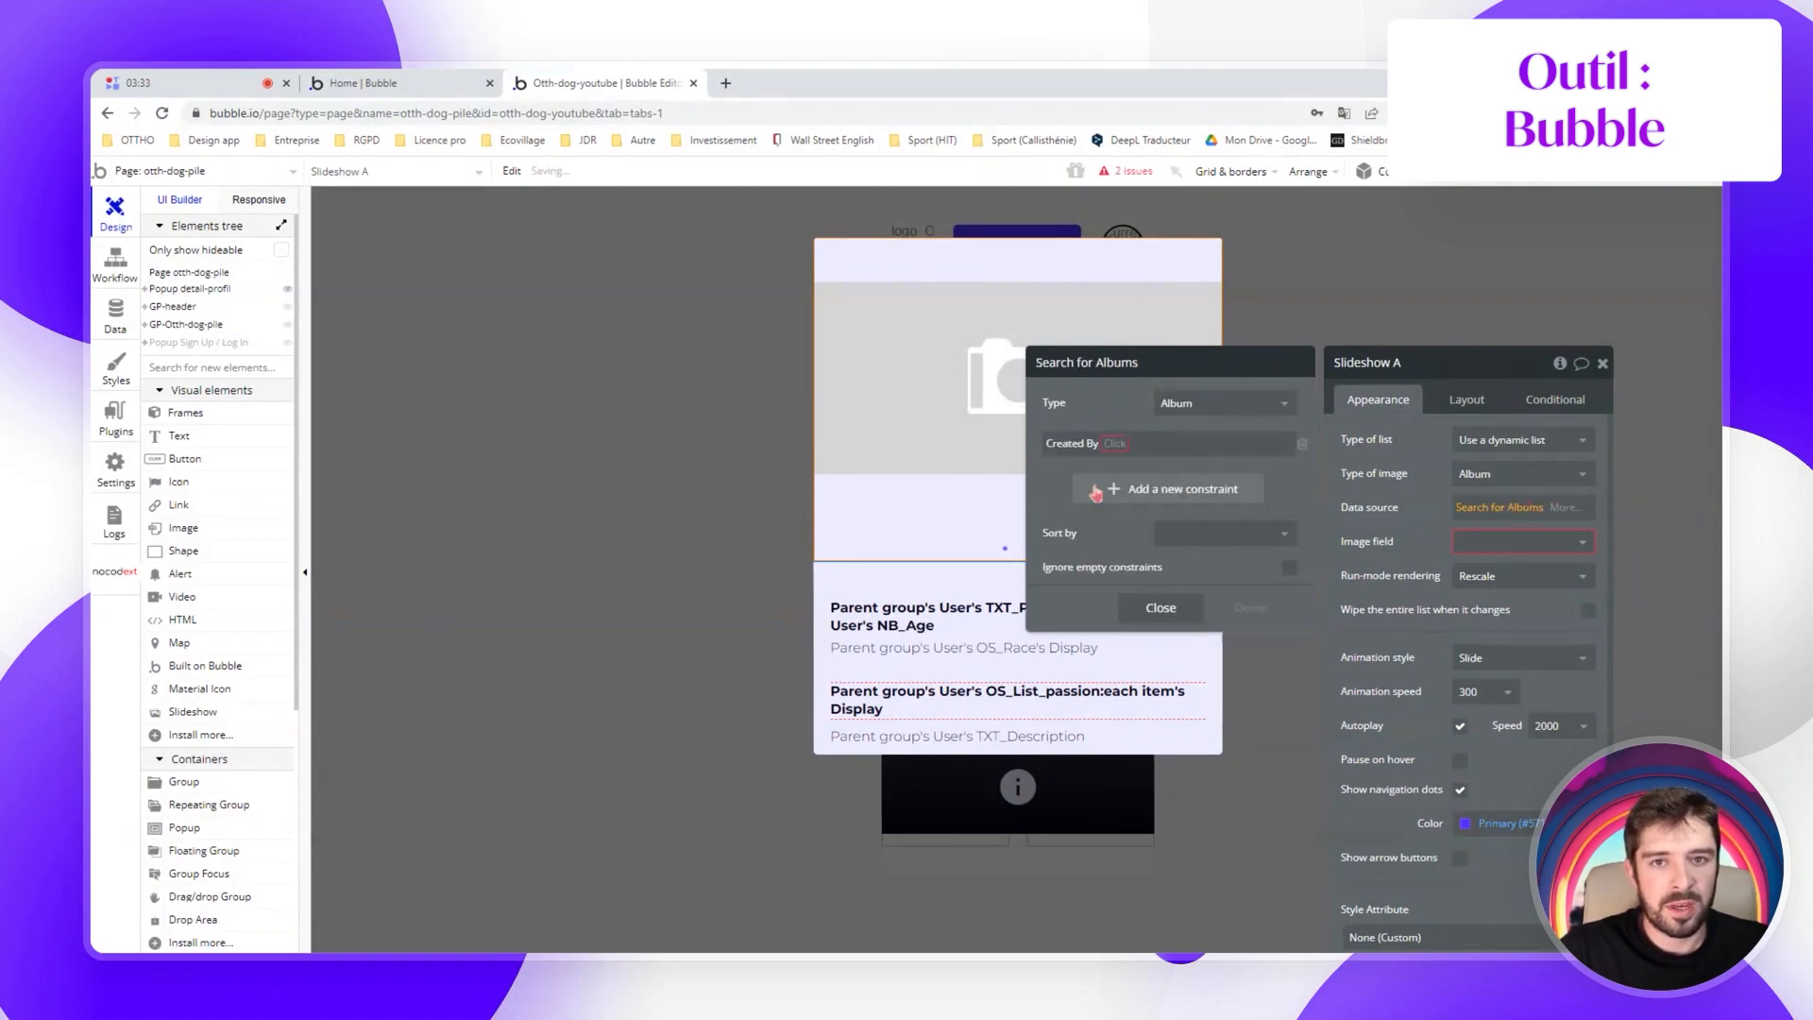
pyautogui.click(1115, 443)
pyautogui.click(1135, 465)
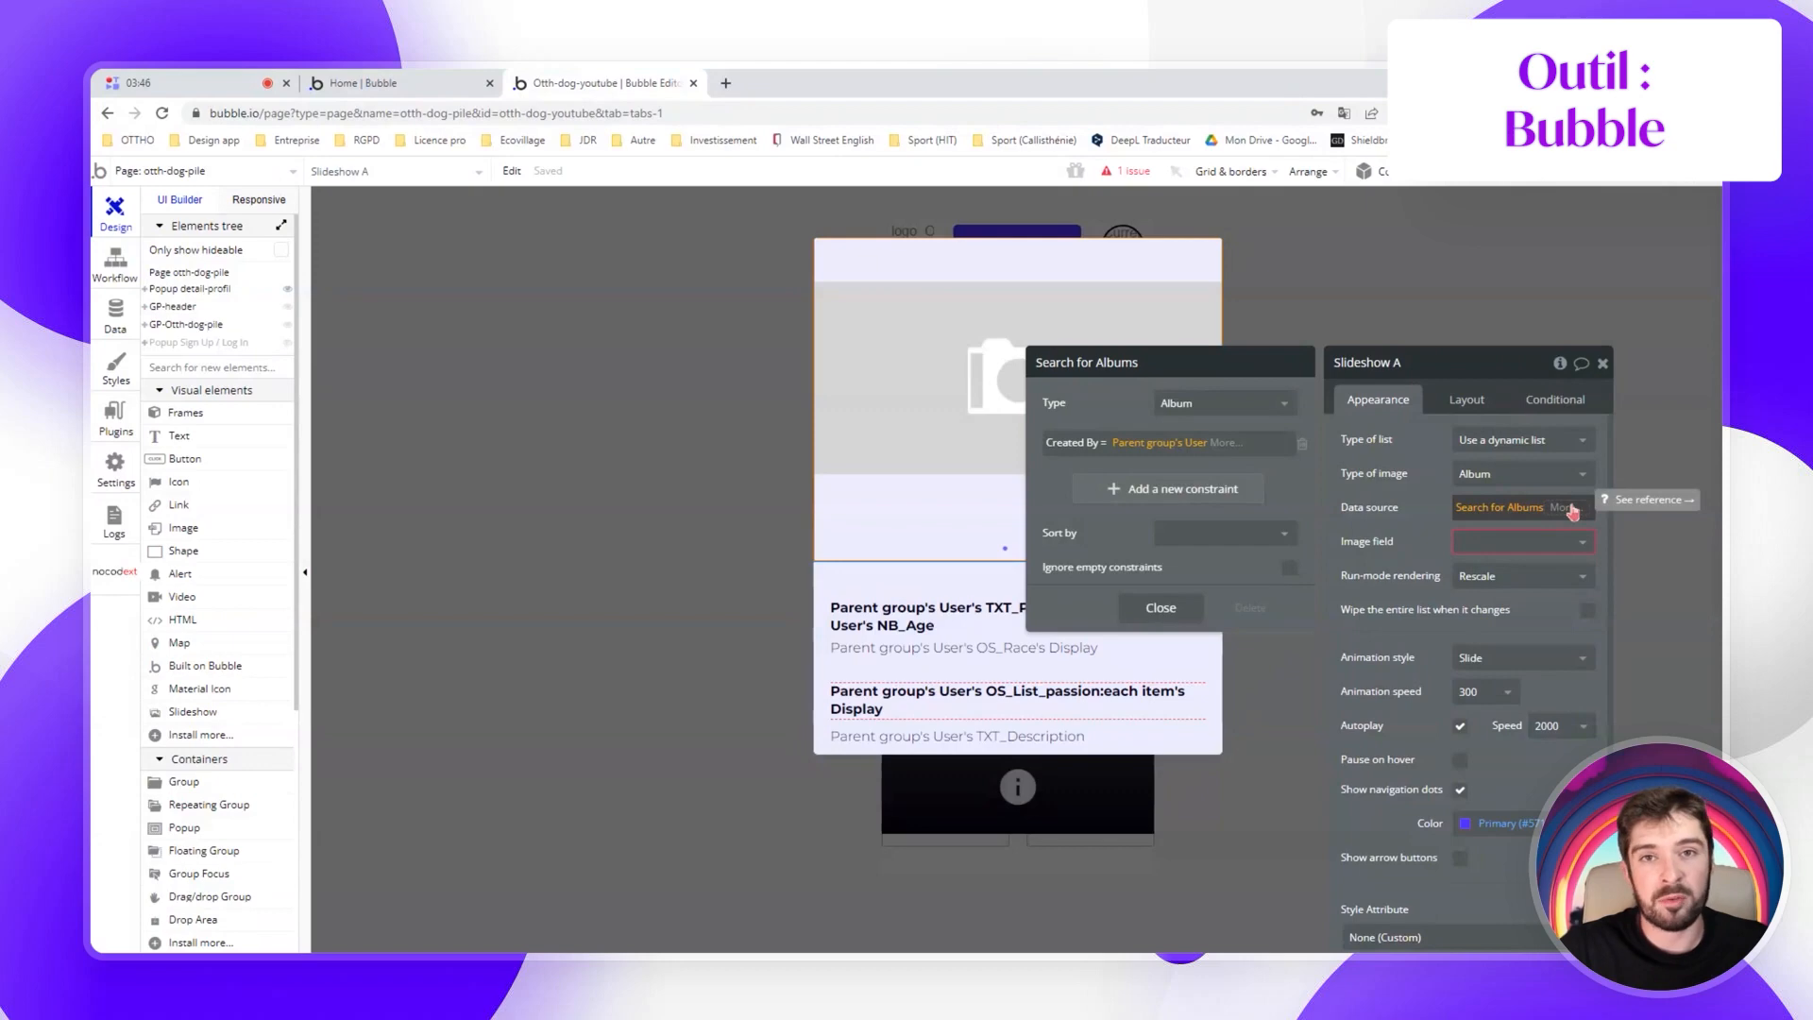
pyautogui.click(1163, 609)
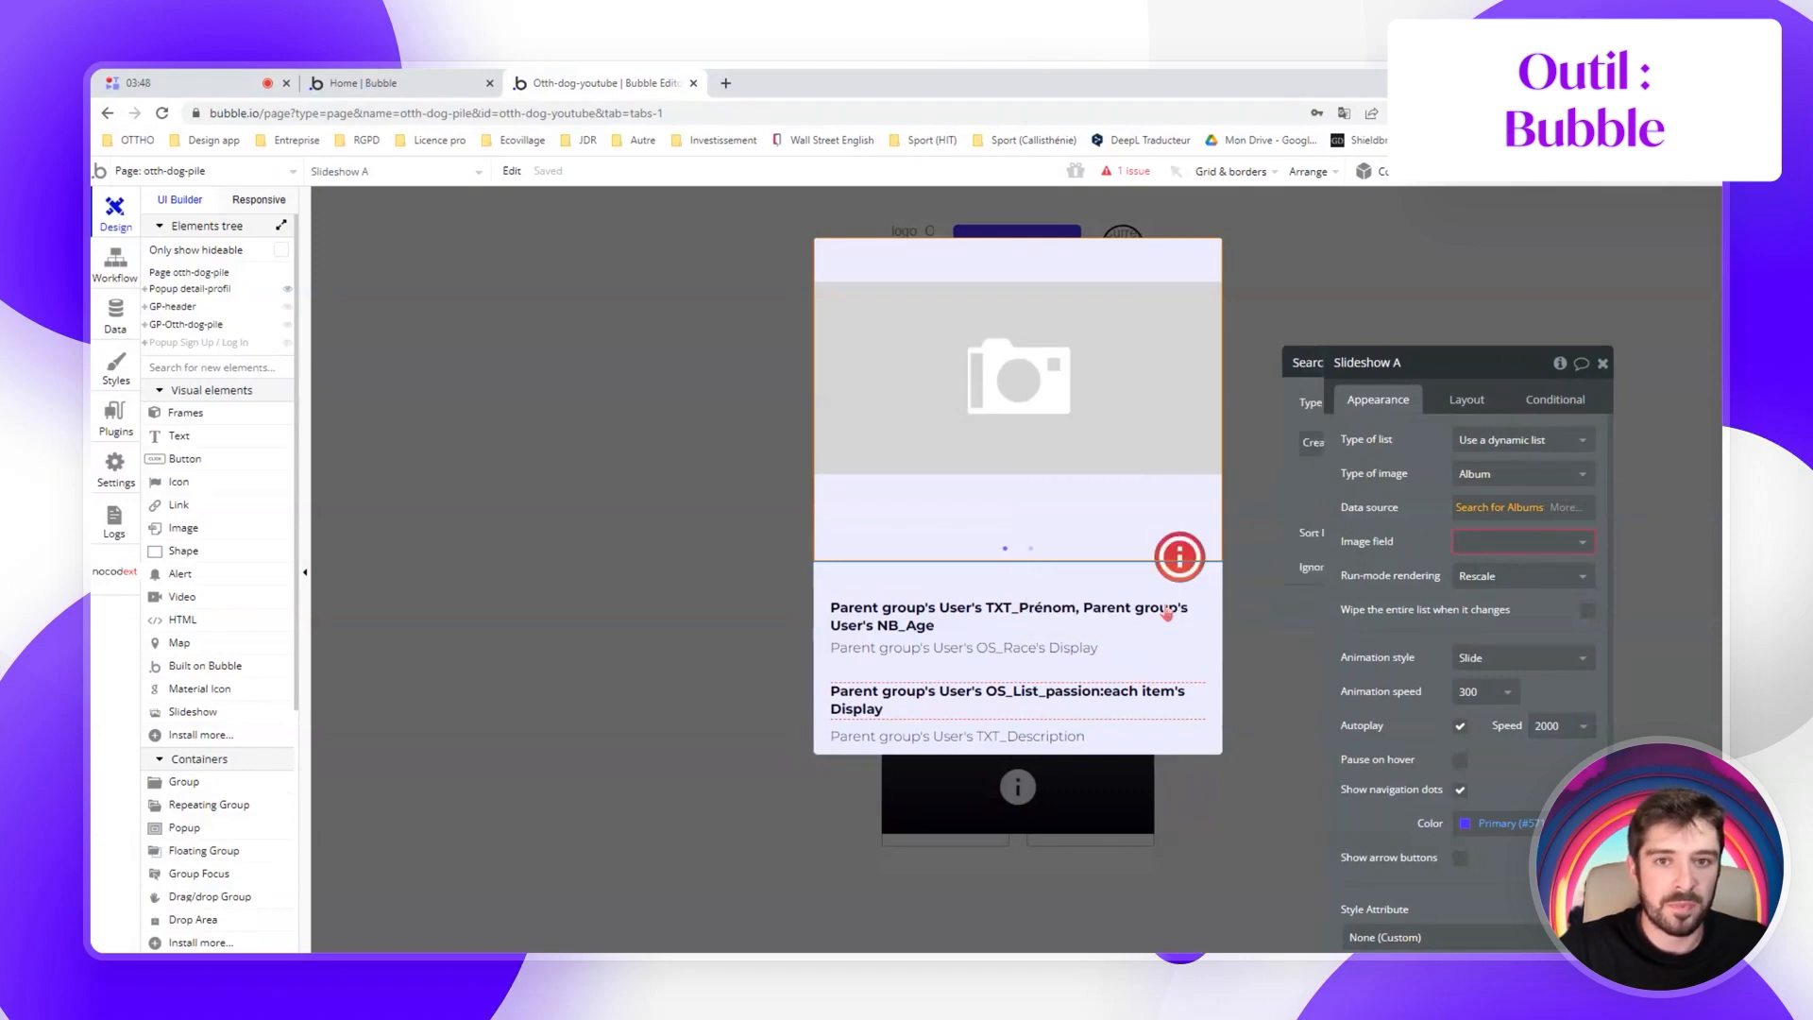
# Set the slideshow's image field to IMG_Photo
pyautogui.click(1401, 529)
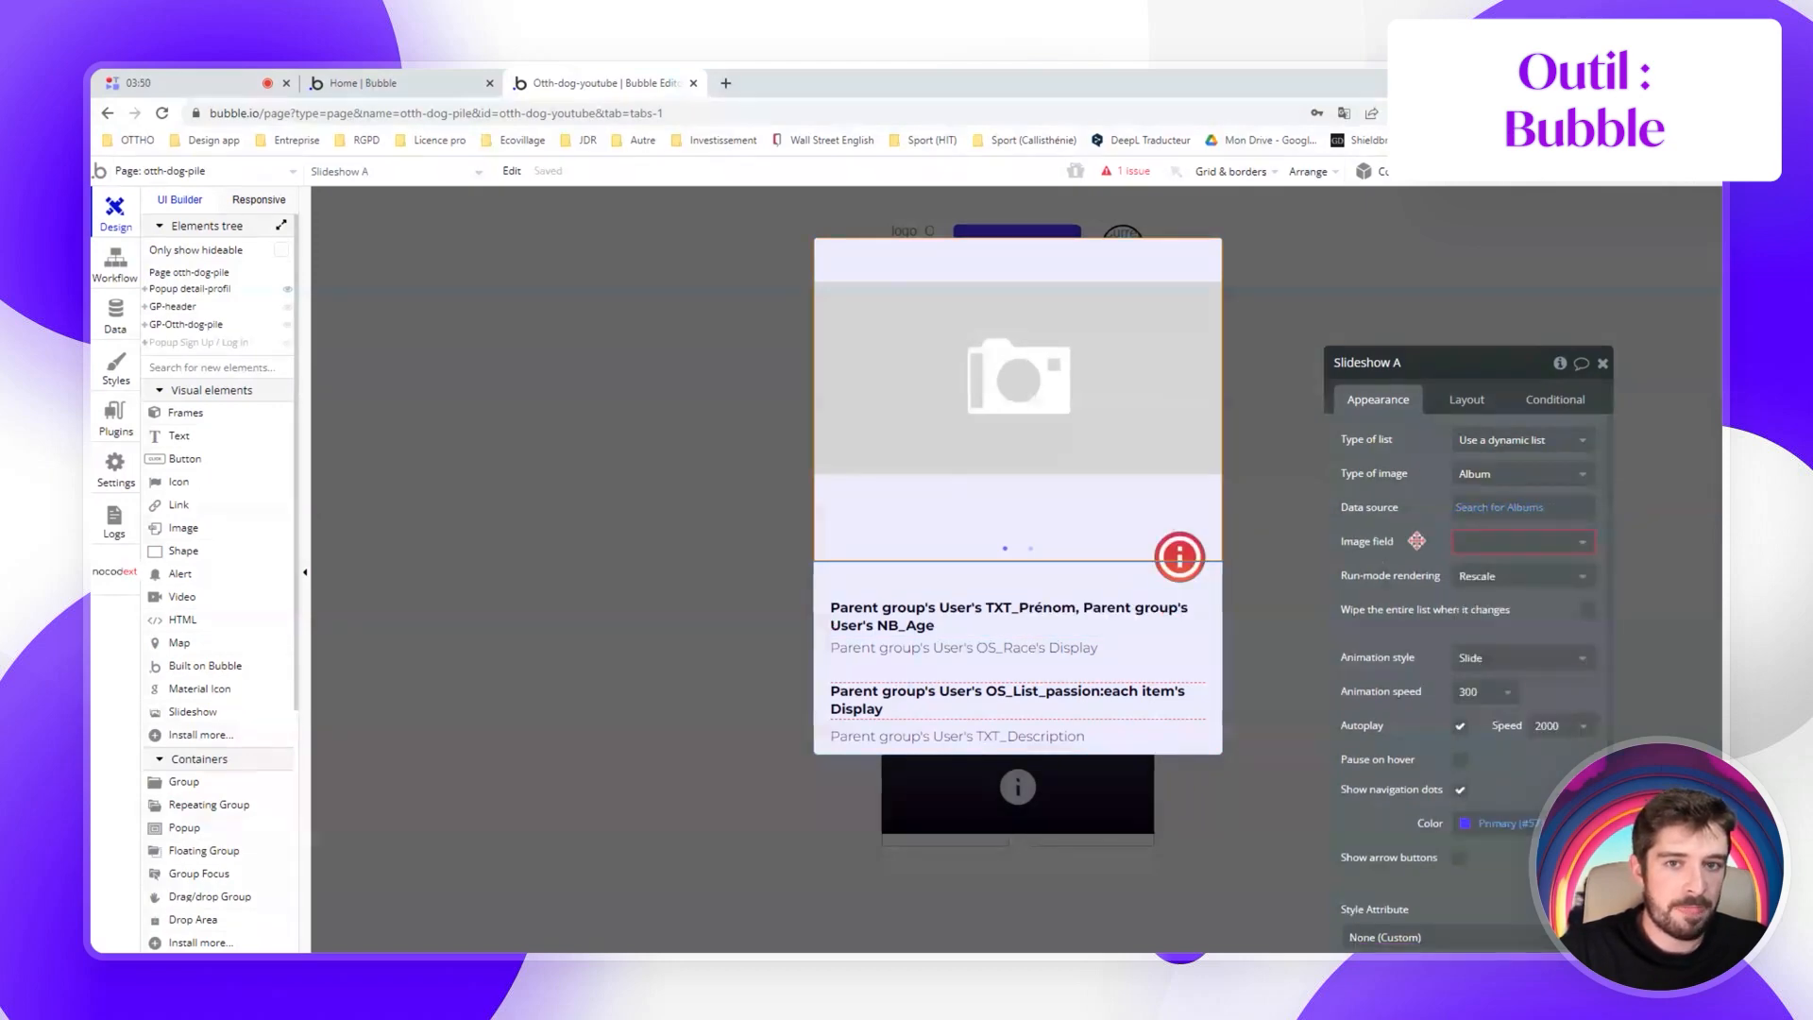
pyautogui.click(1496, 545)
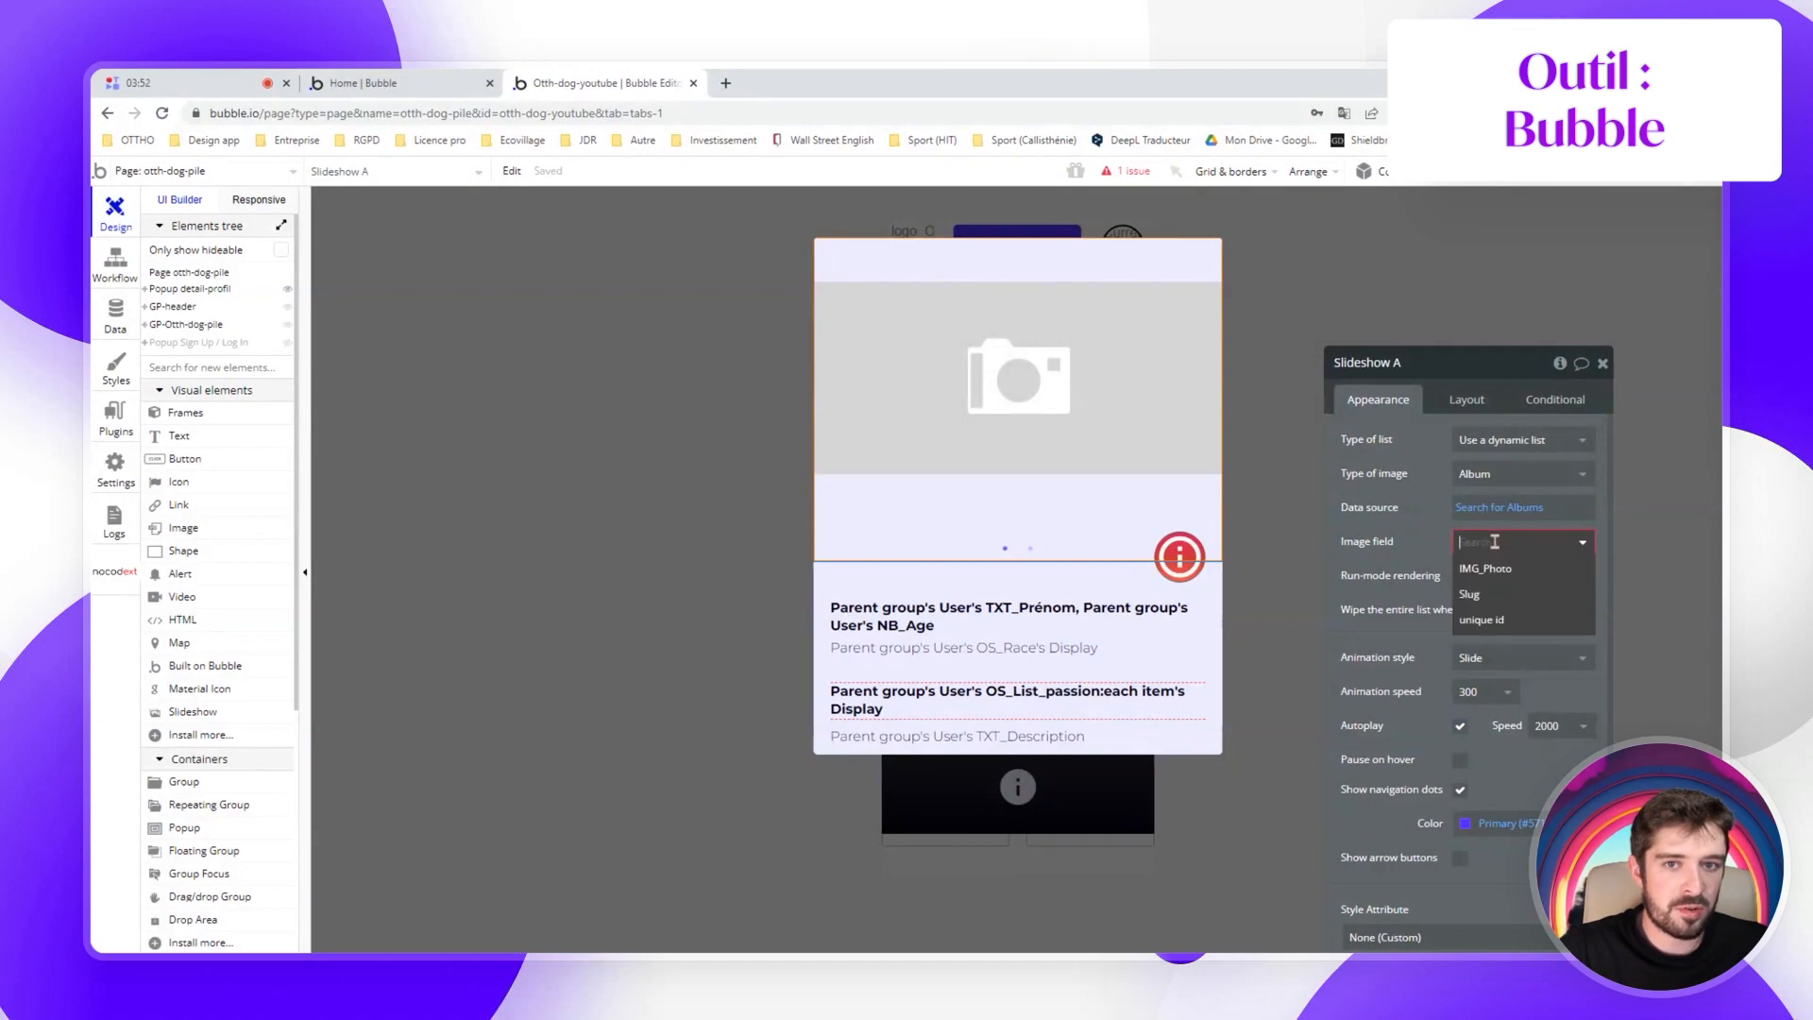
pyautogui.click(1499, 565)
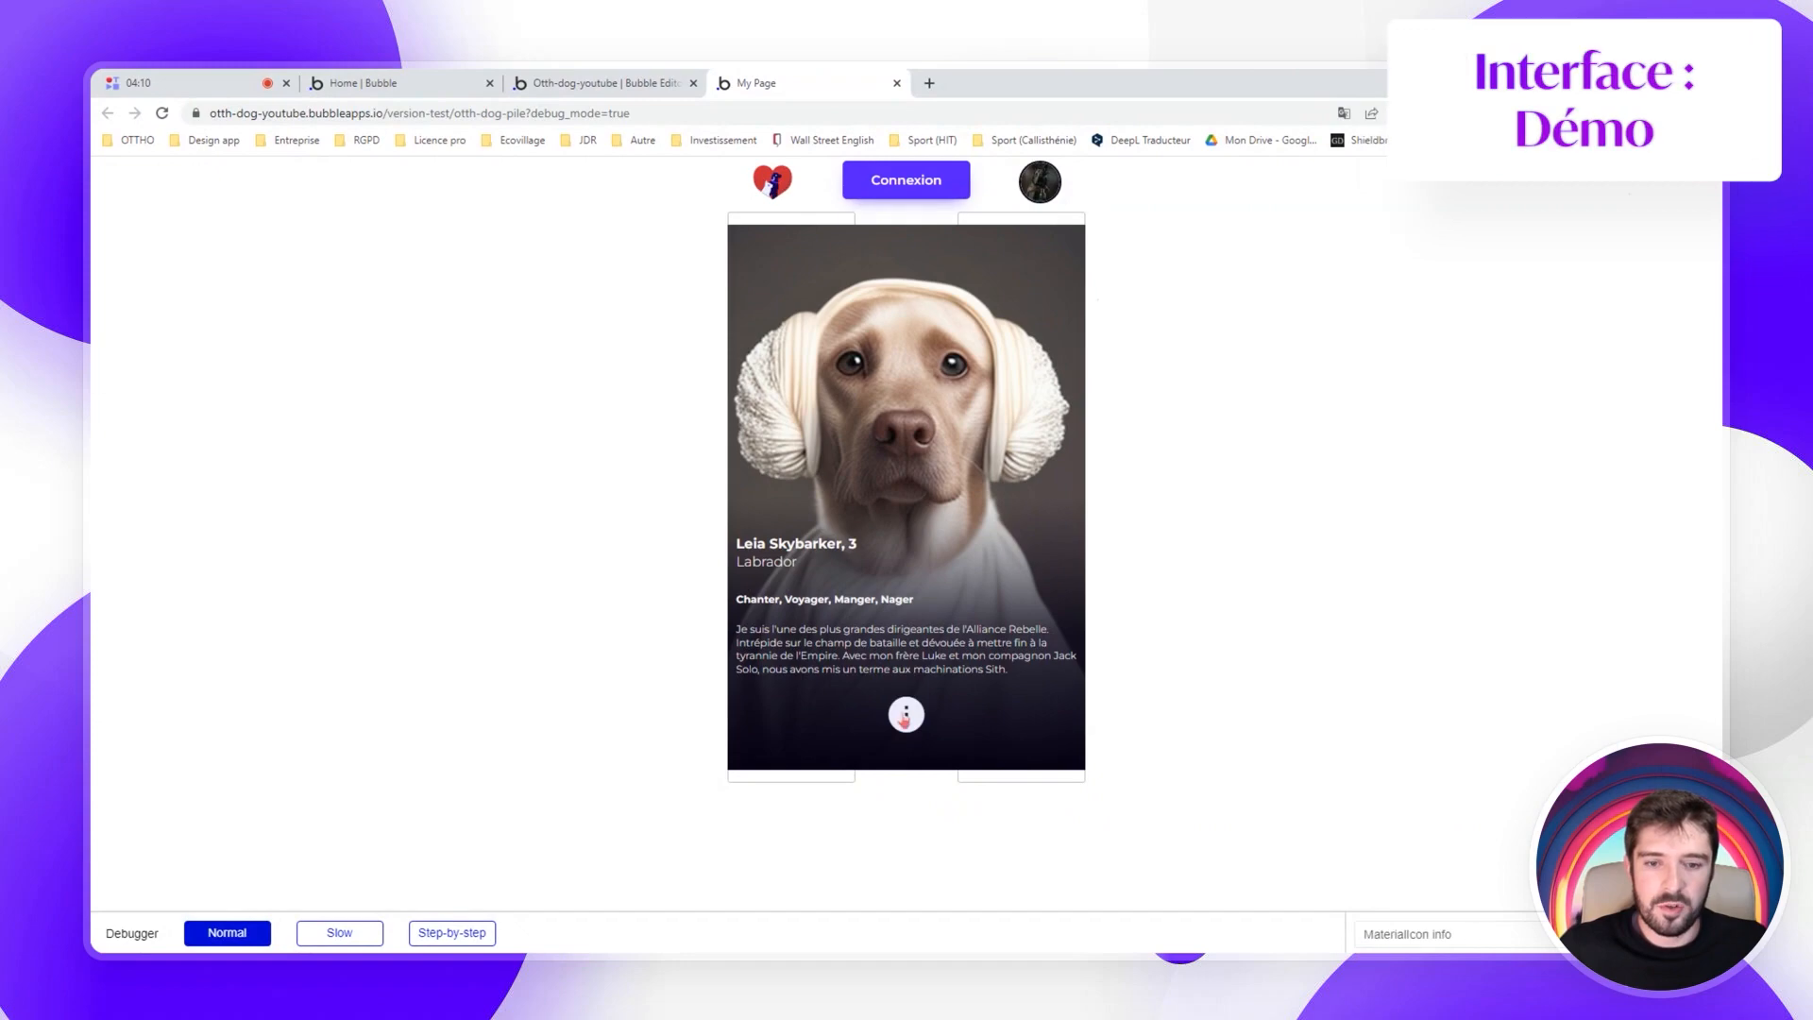
# Check the profile card in the preview and review the run-mode rendering options of the slideshow in Popup detail-profil
pyautogui.click(925, 616)
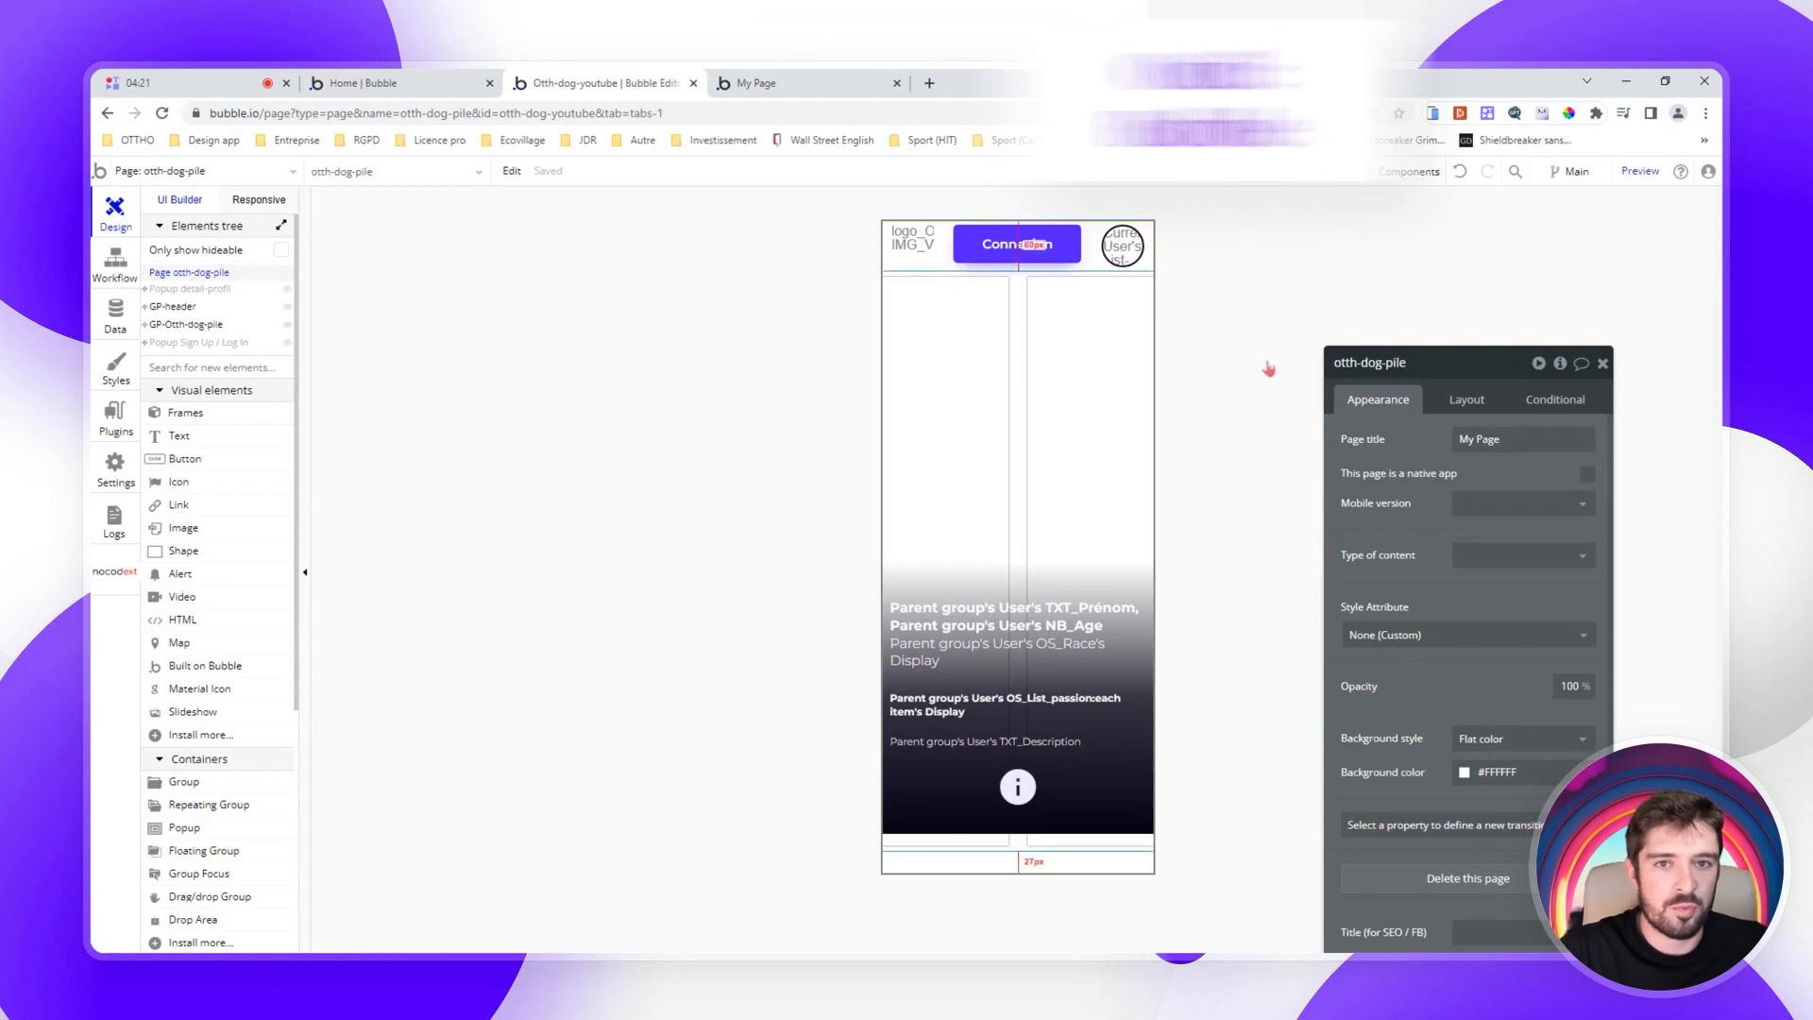
pyautogui.click(198, 290)
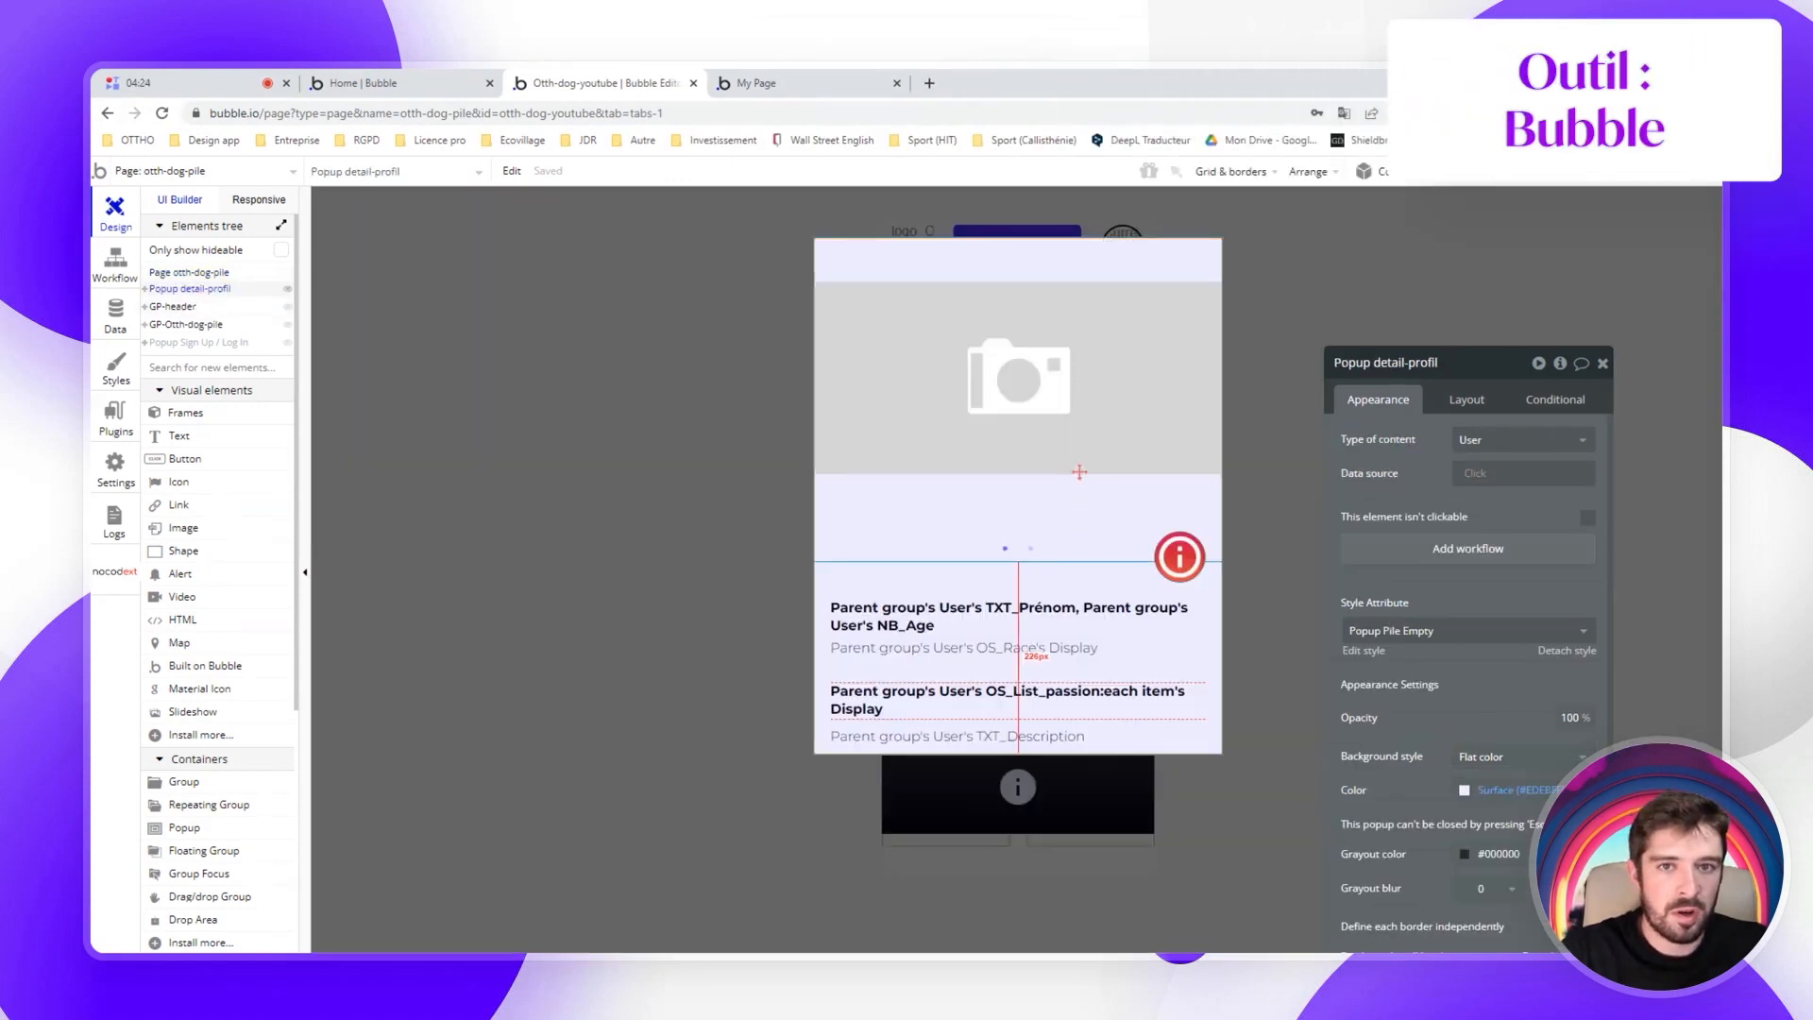
pyautogui.click(1080, 471)
pyautogui.click(1511, 576)
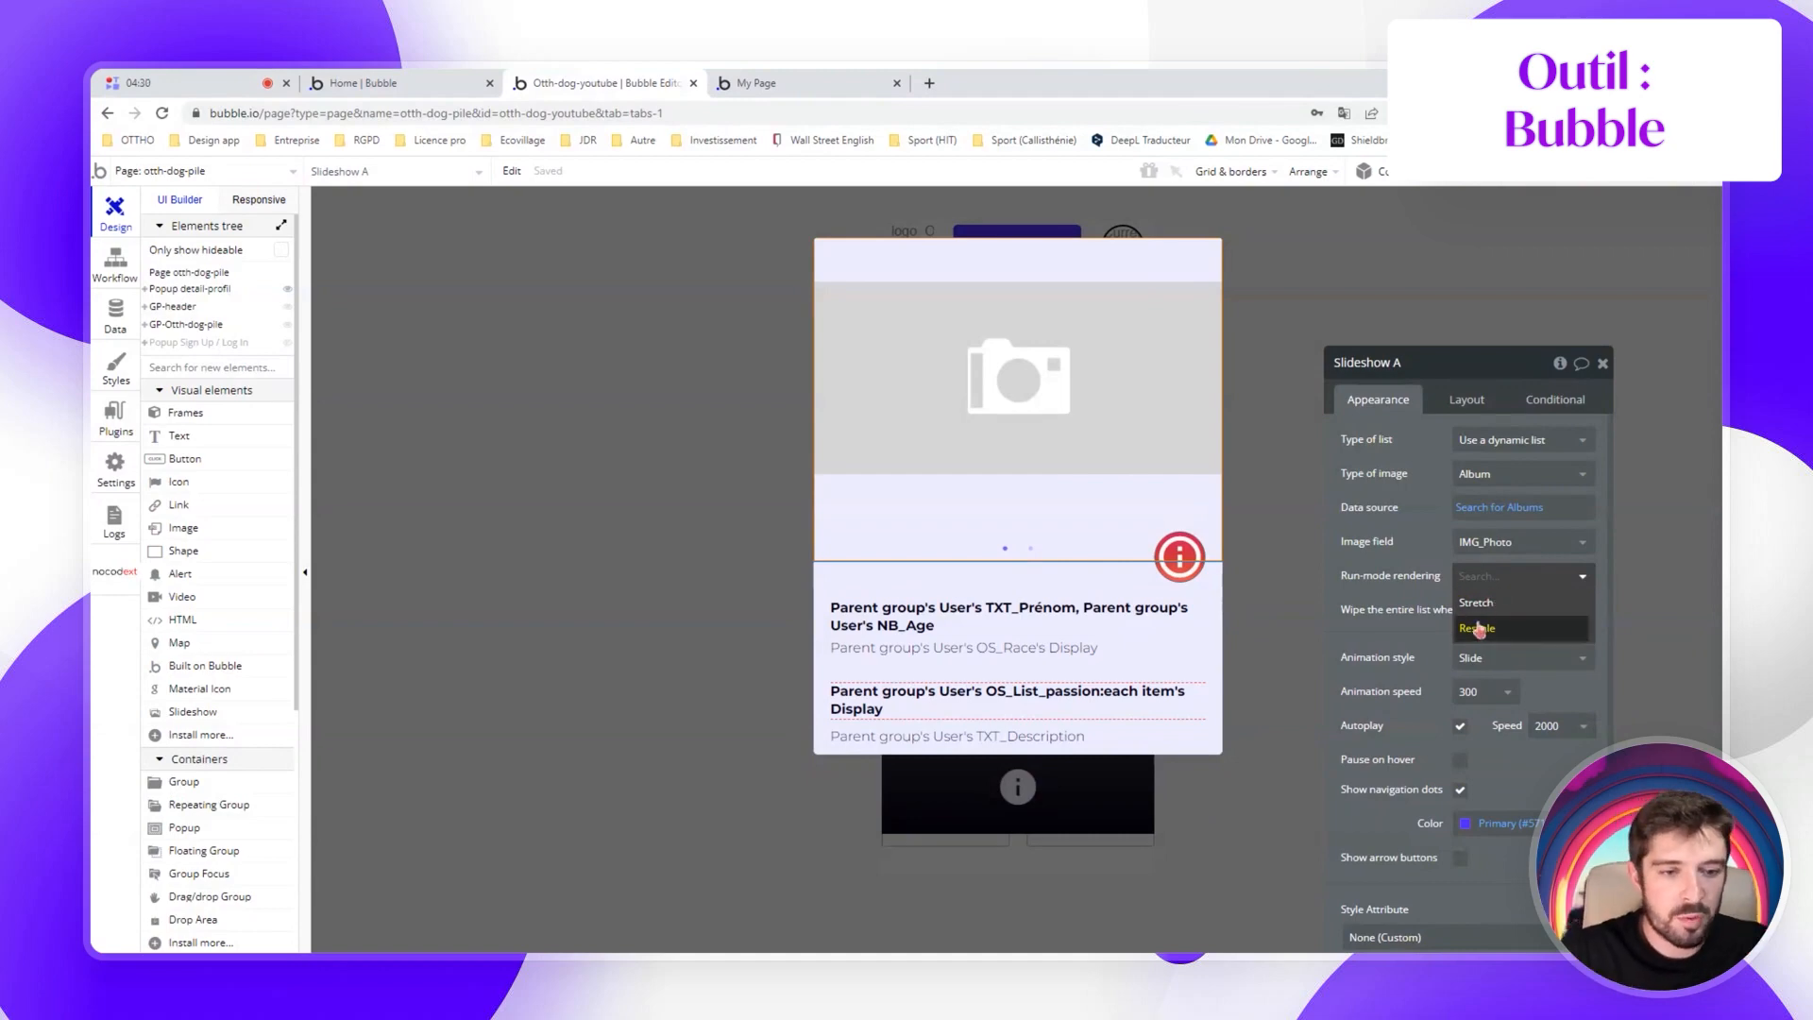
pyautogui.click(1407, 556)
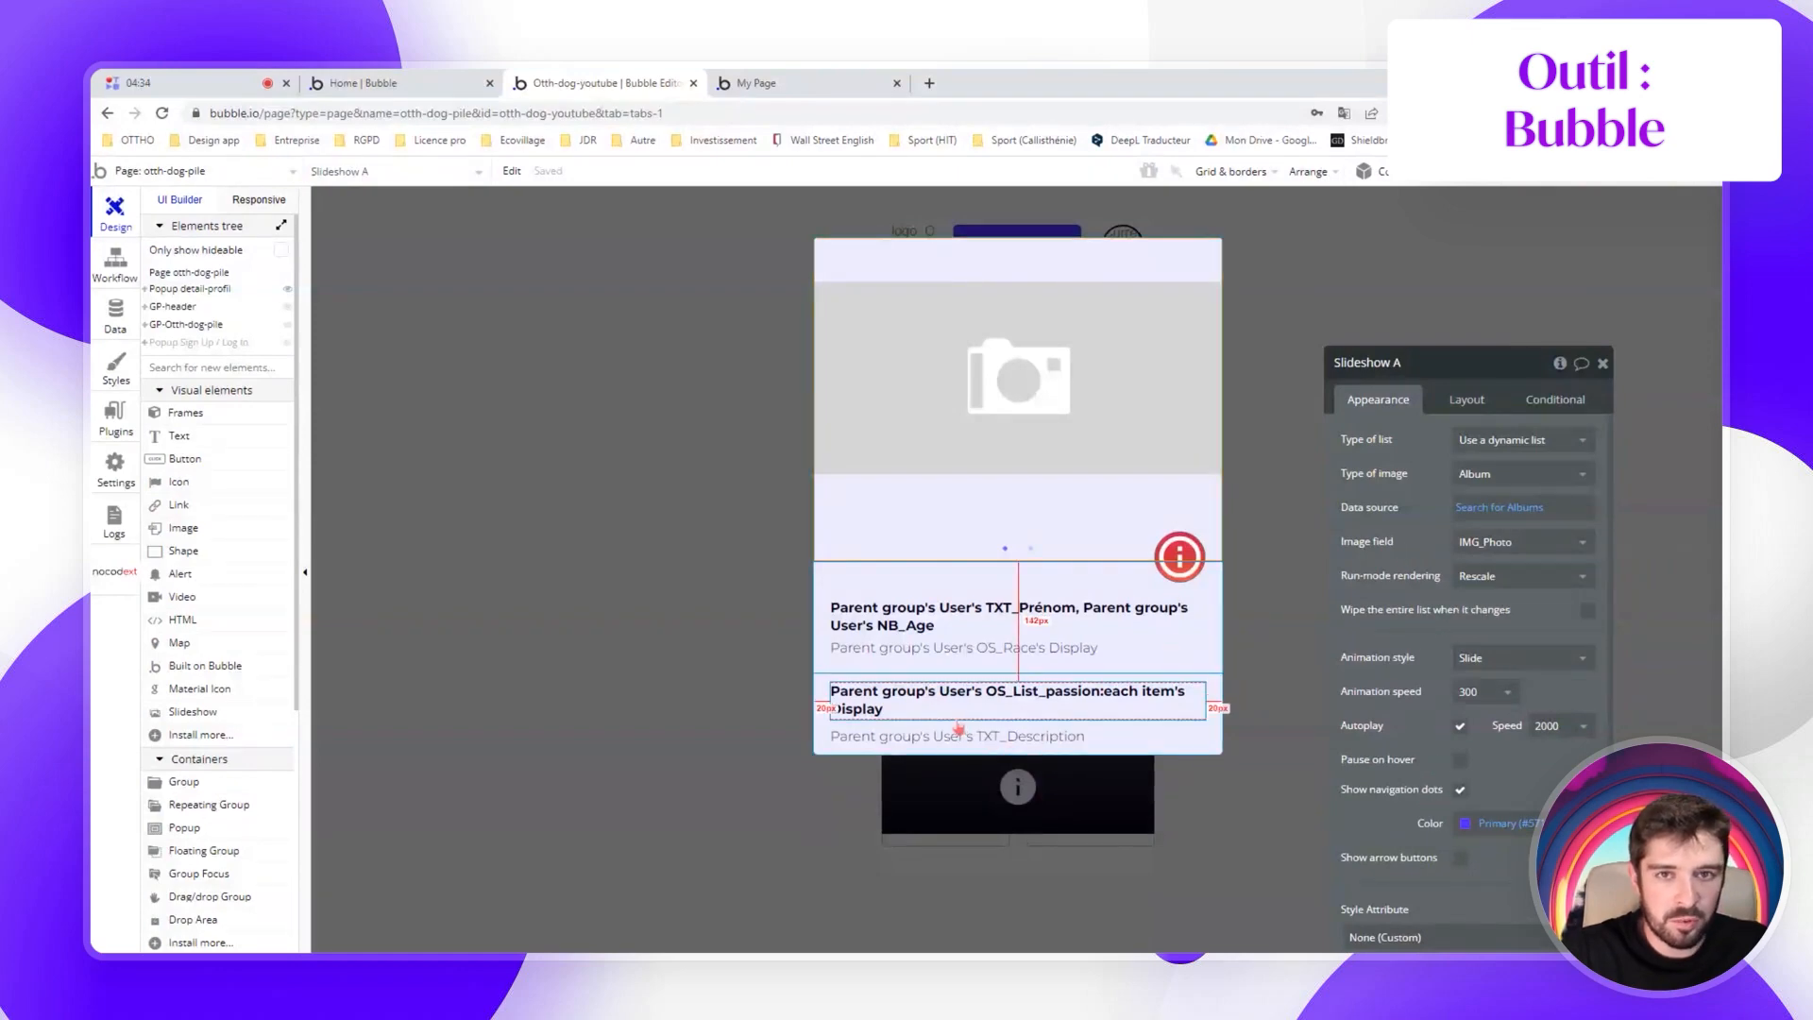
# Set the bottom padding of the popup's lower Group User, holding the passions and description, to 30 px
pyautogui.click(814, 722)
pyautogui.scroll(-8, 1417, 561)
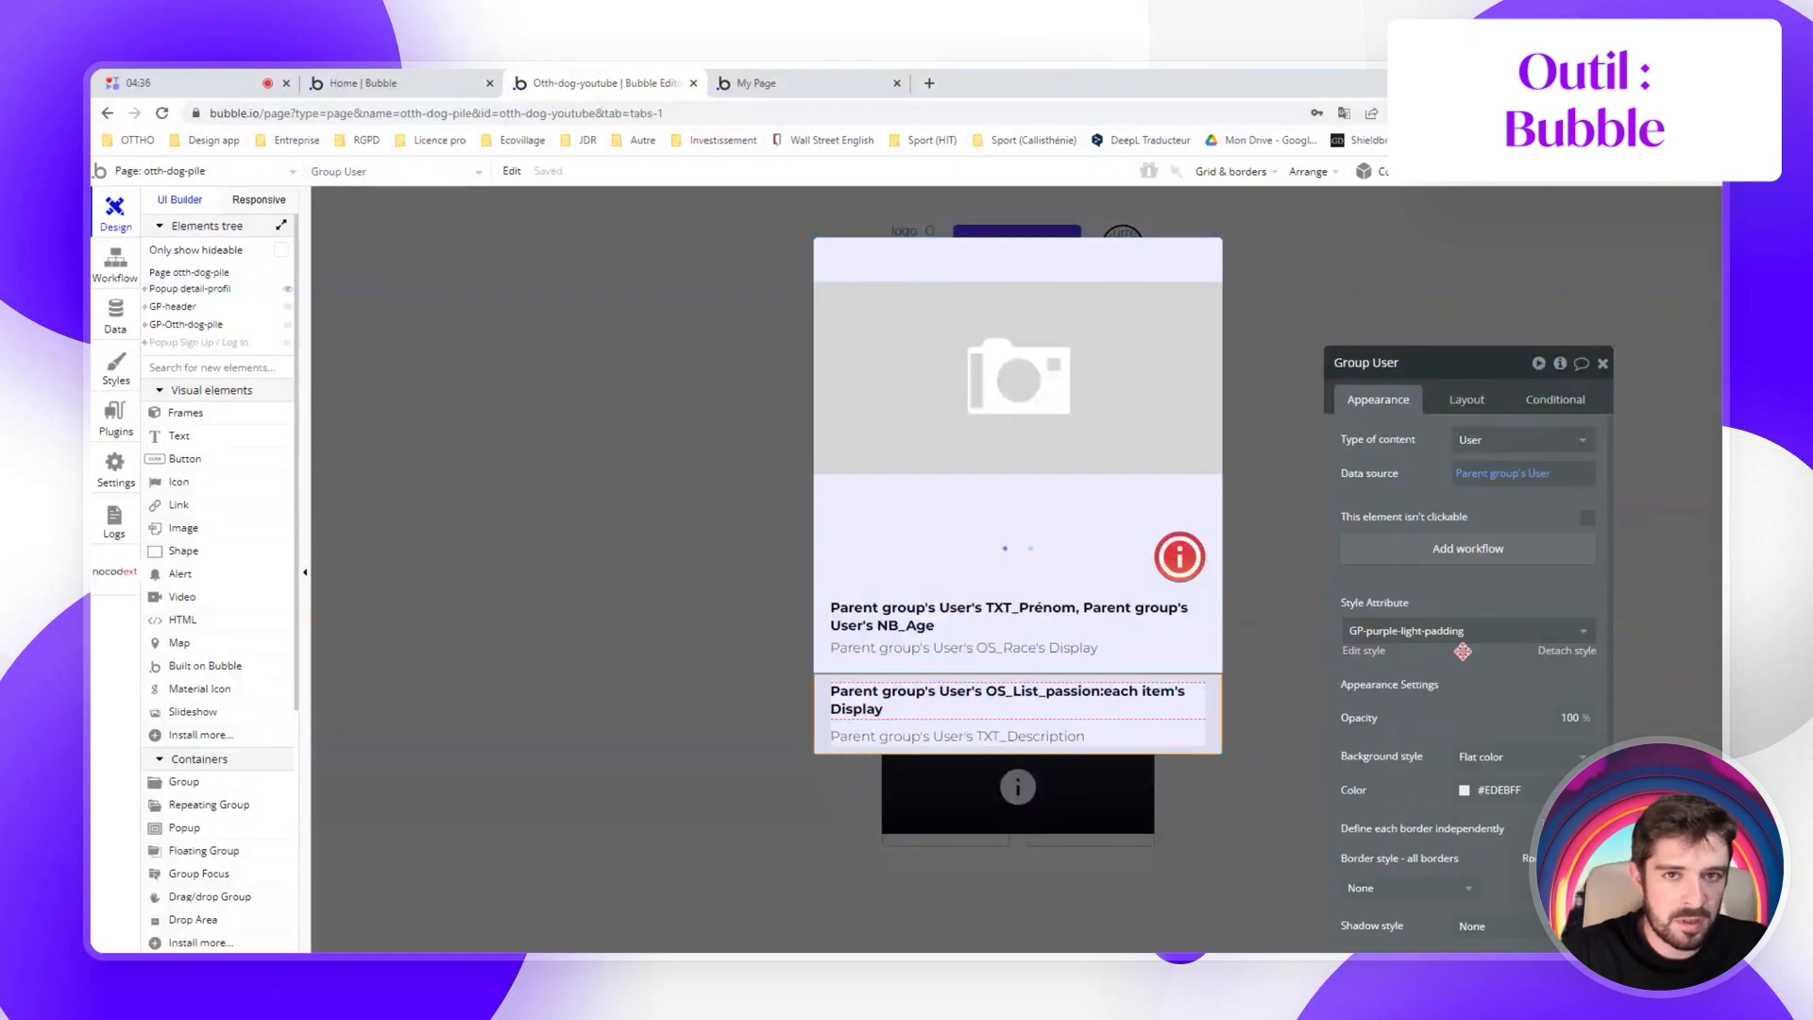
pyautogui.click(1461, 229)
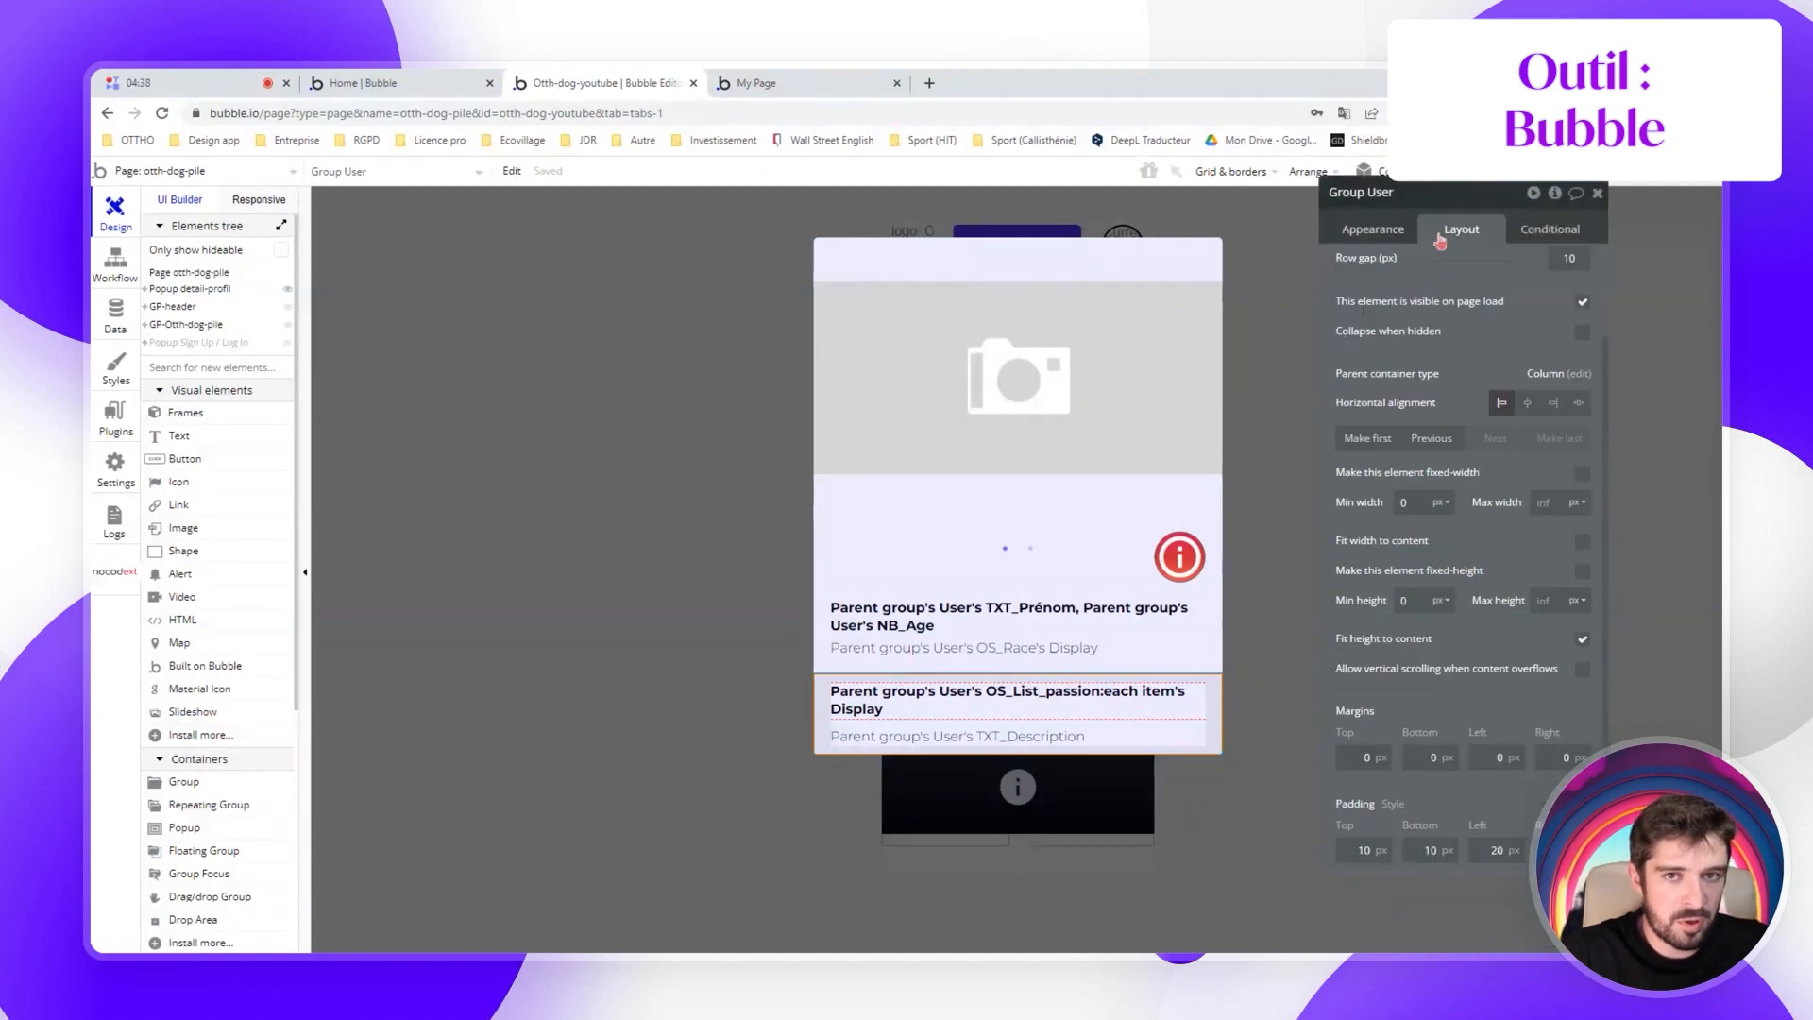
pyautogui.doubleClick(1429, 851)
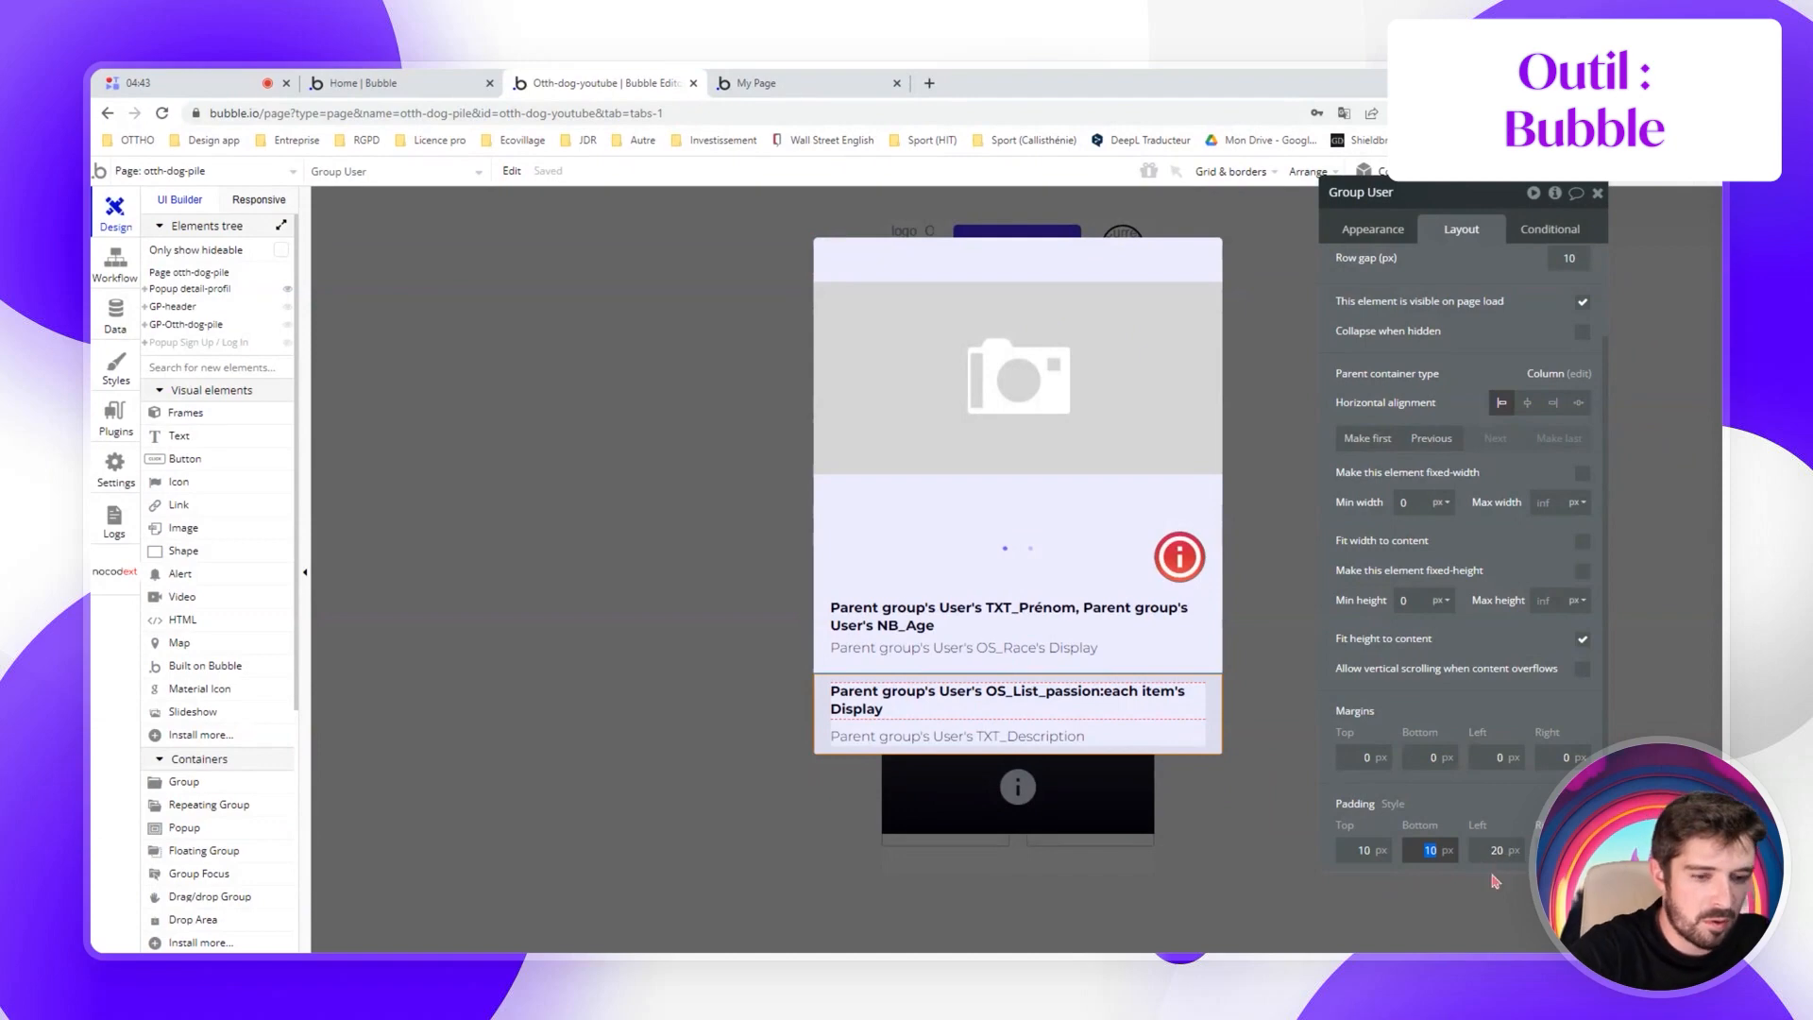
pyautogui.write('30')
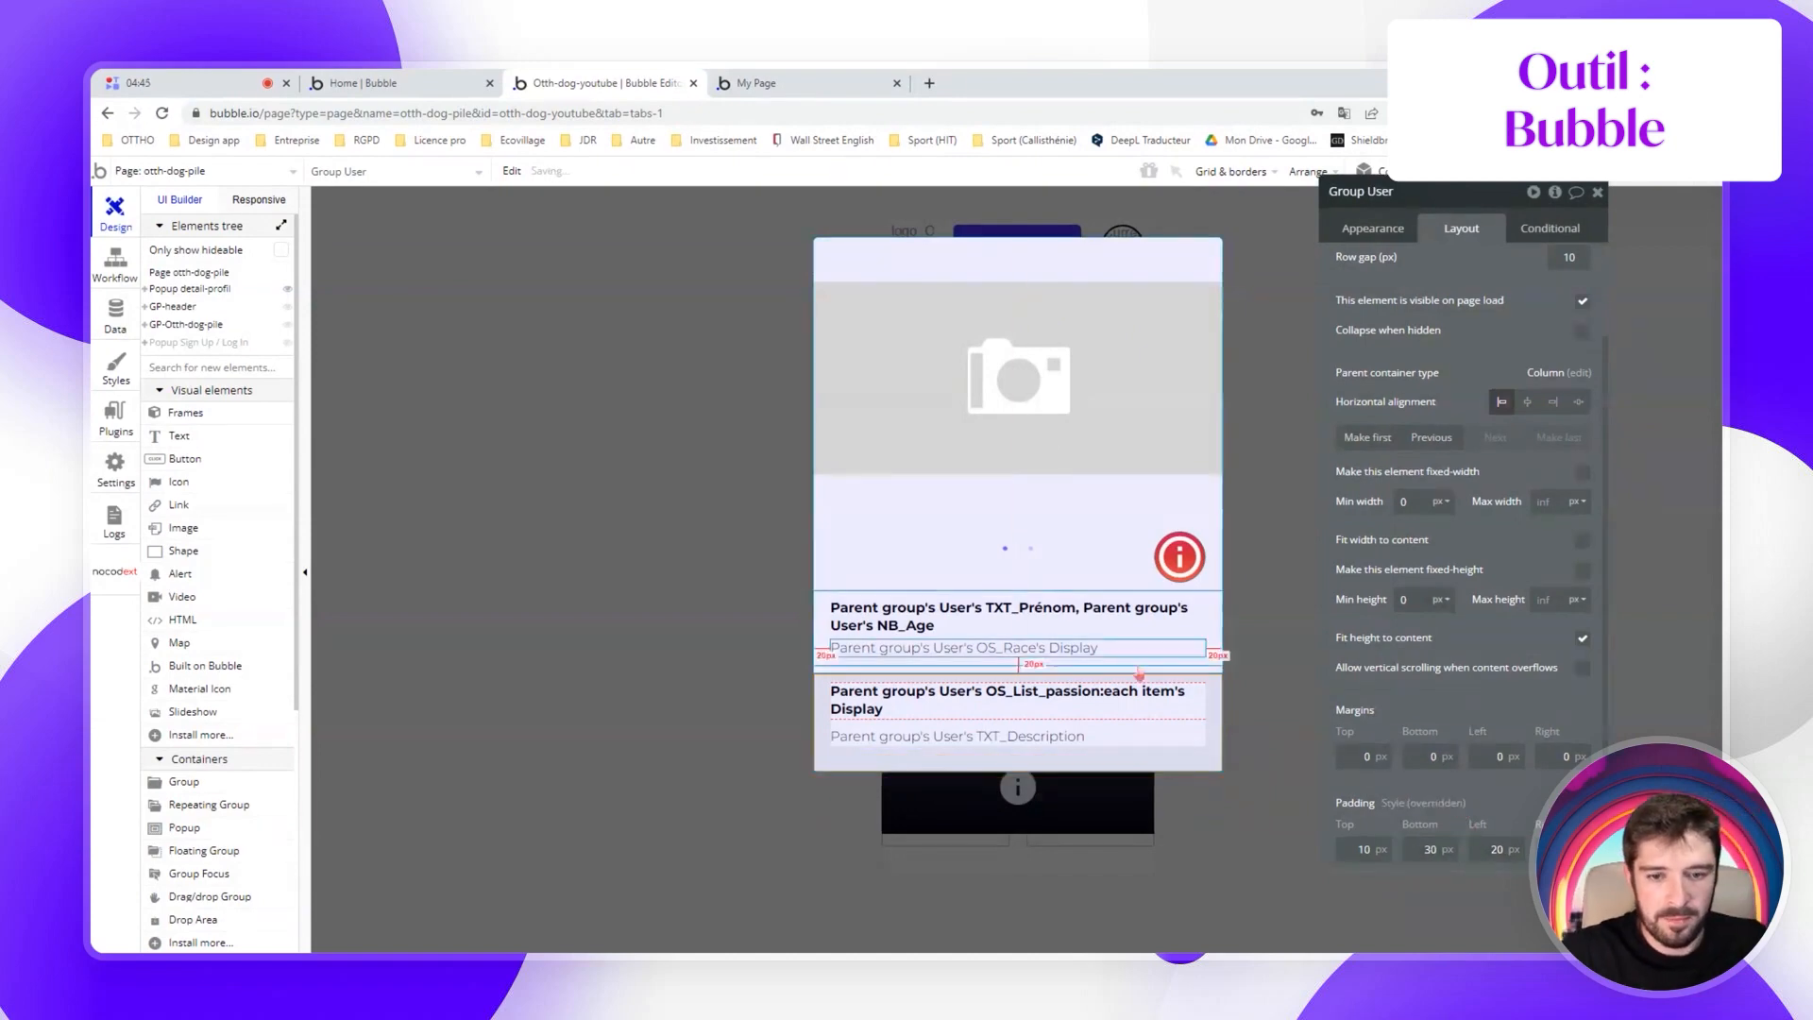
pyautogui.click(1598, 194)
# Leave the popup and place a Repeating Group on the page below the profile card
pyautogui.click(603, 358)
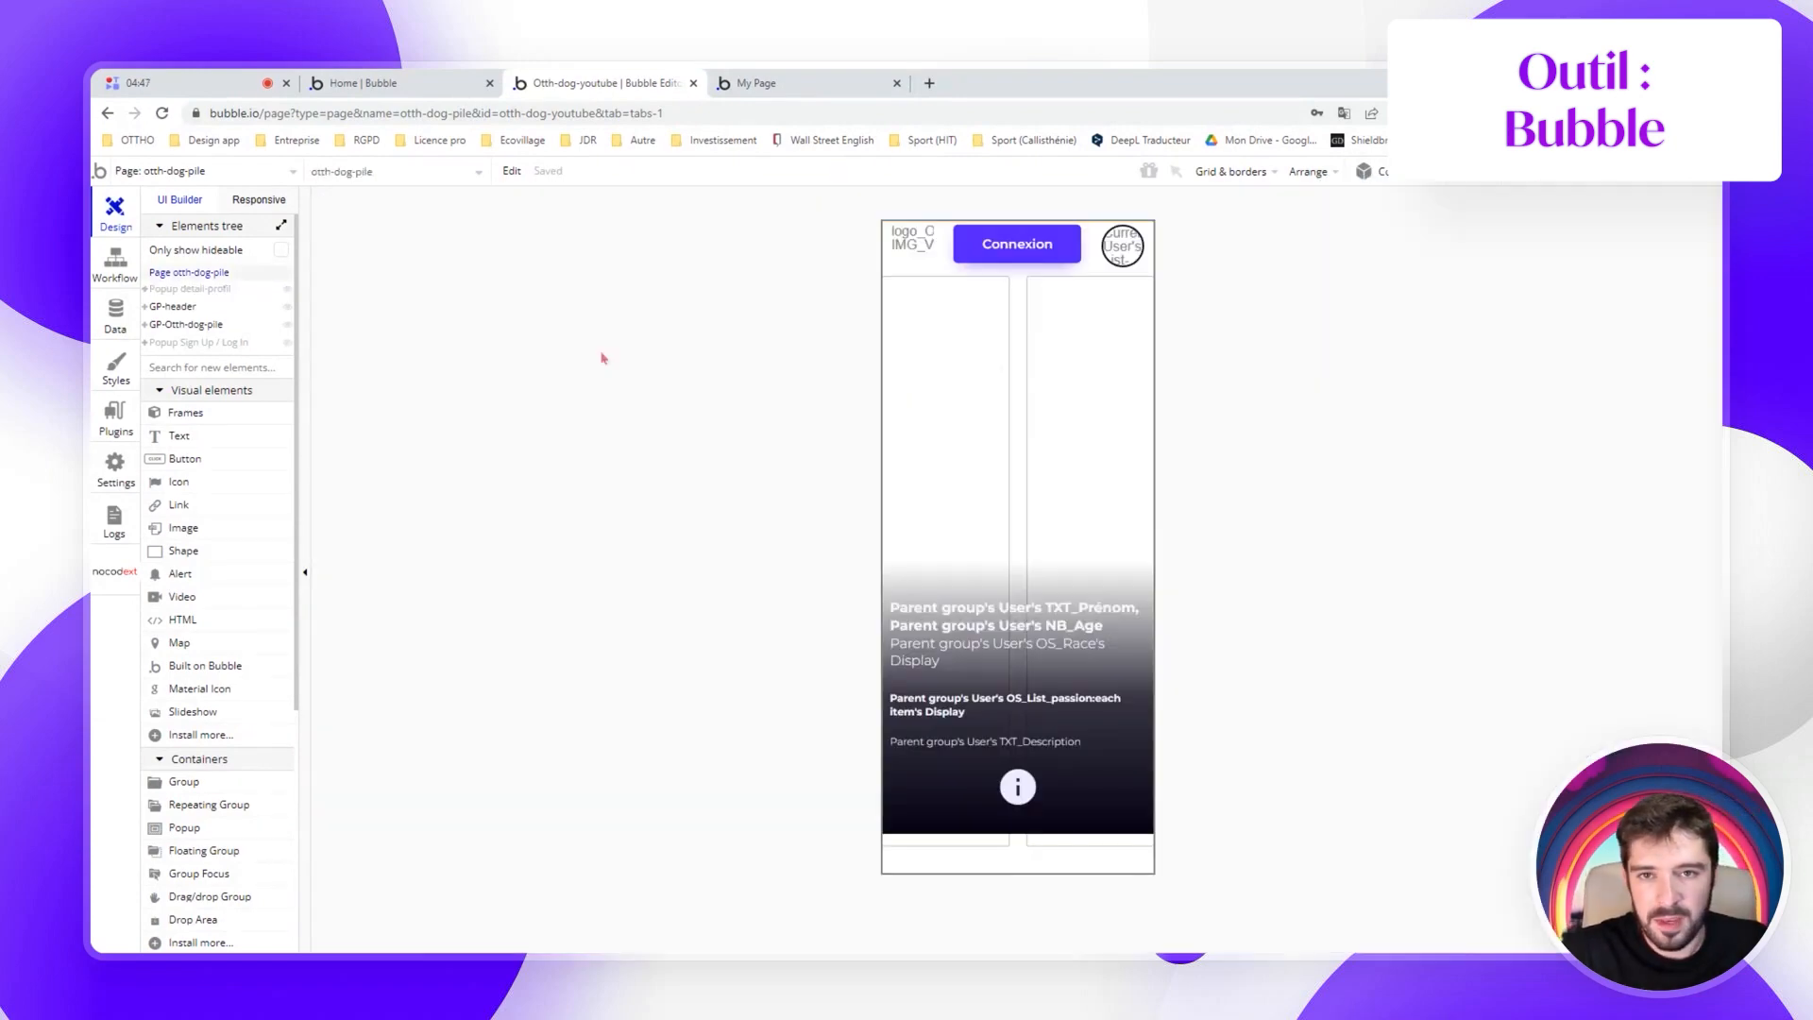
pyautogui.scroll(-3, 217, 513)
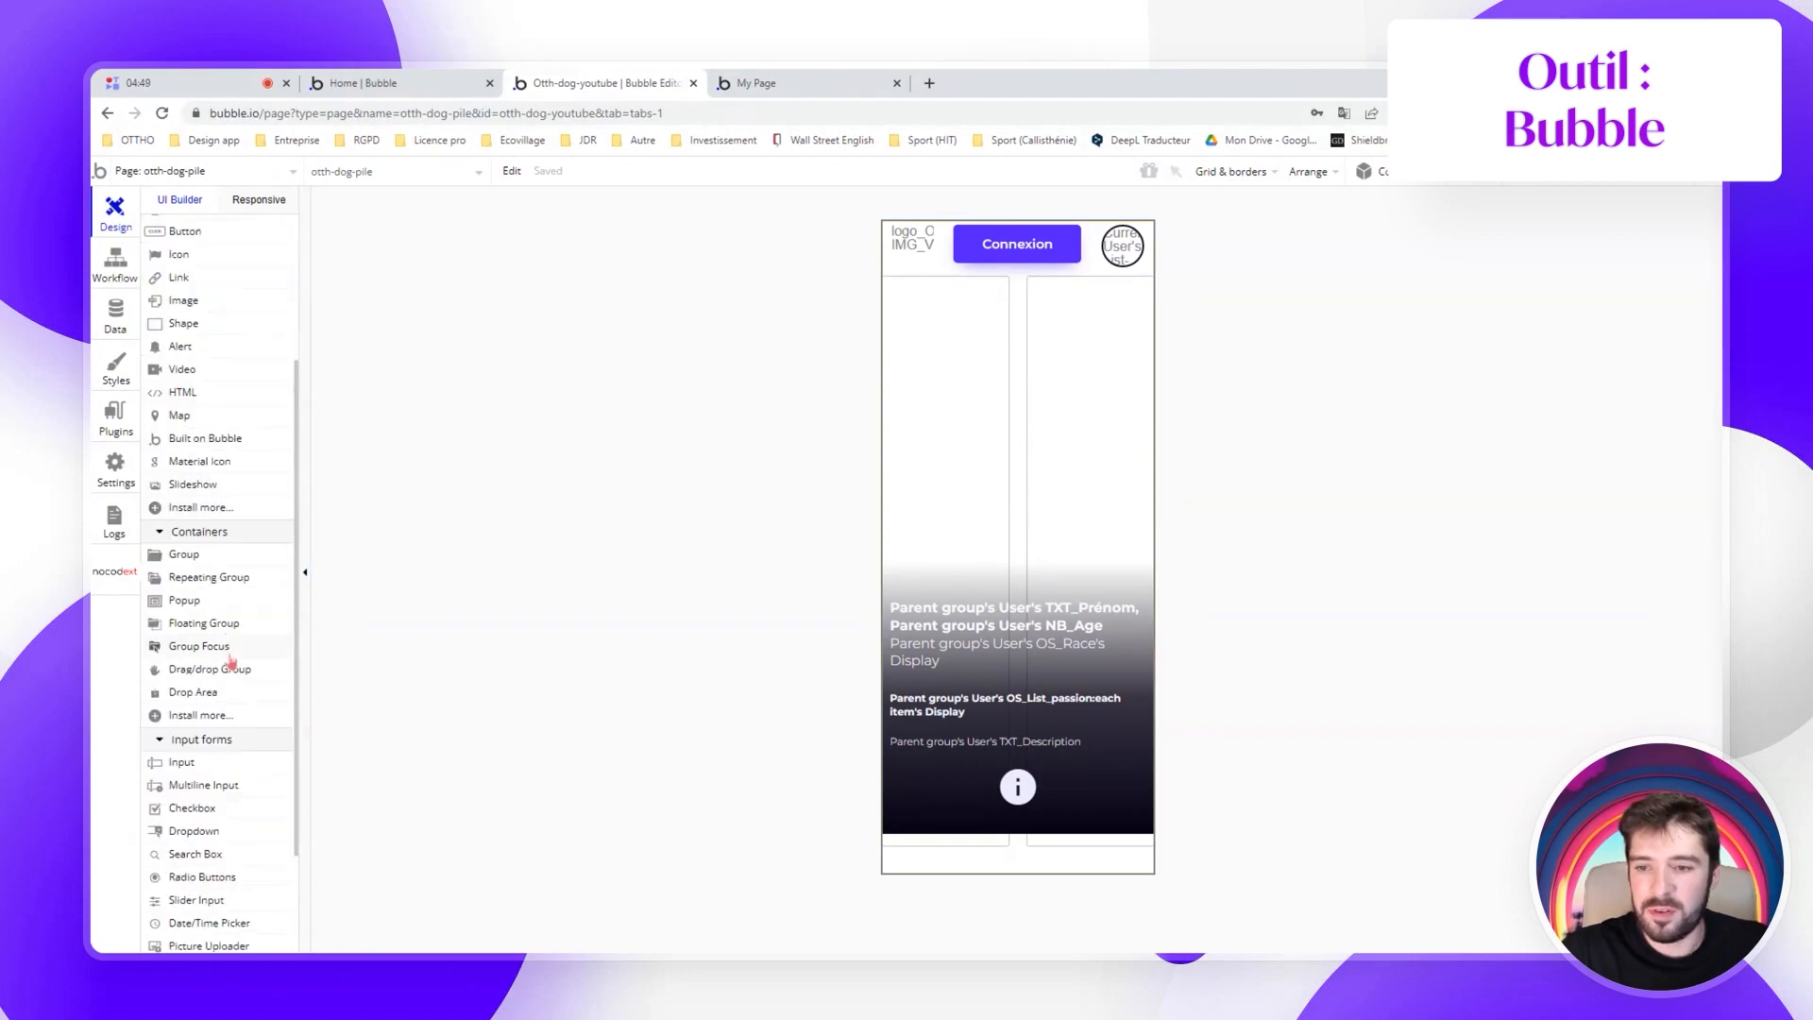
pyautogui.moveTo(195, 570); pyautogui.dragTo(913, 863)
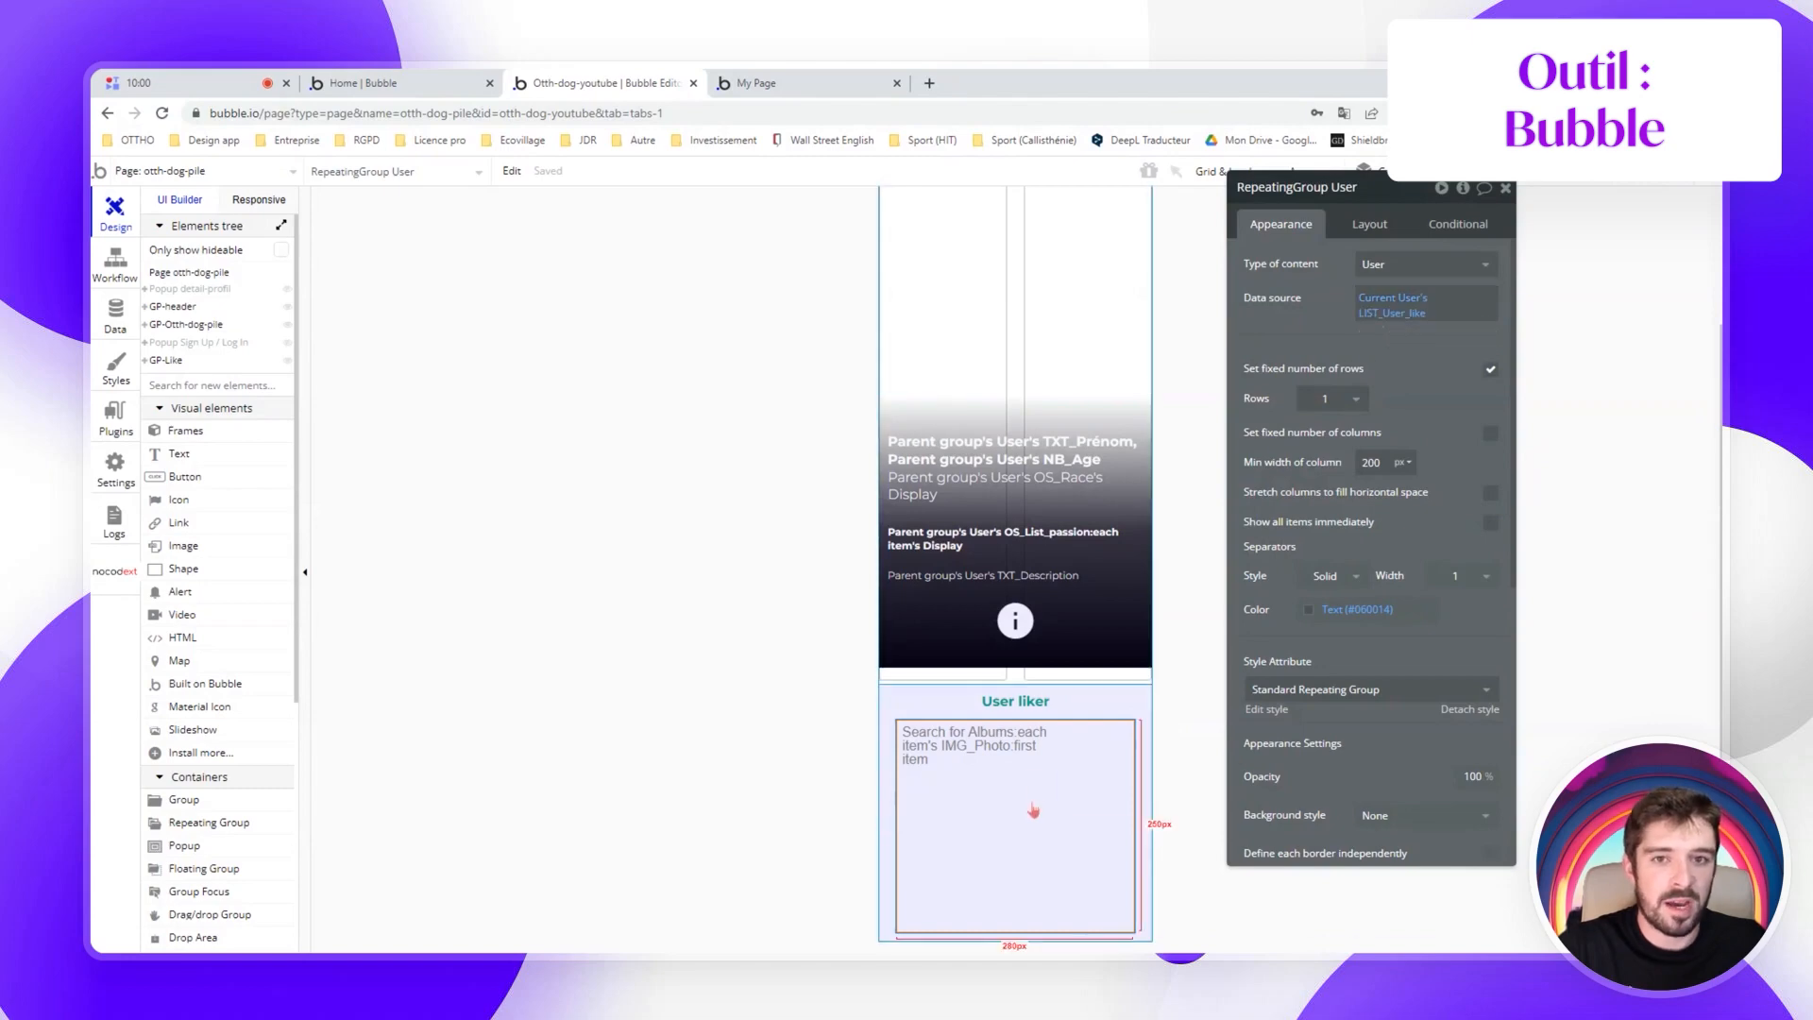
# Examine the Album search behind the dynamic image in the User liker repeating group
pyautogui.click(1001, 817)
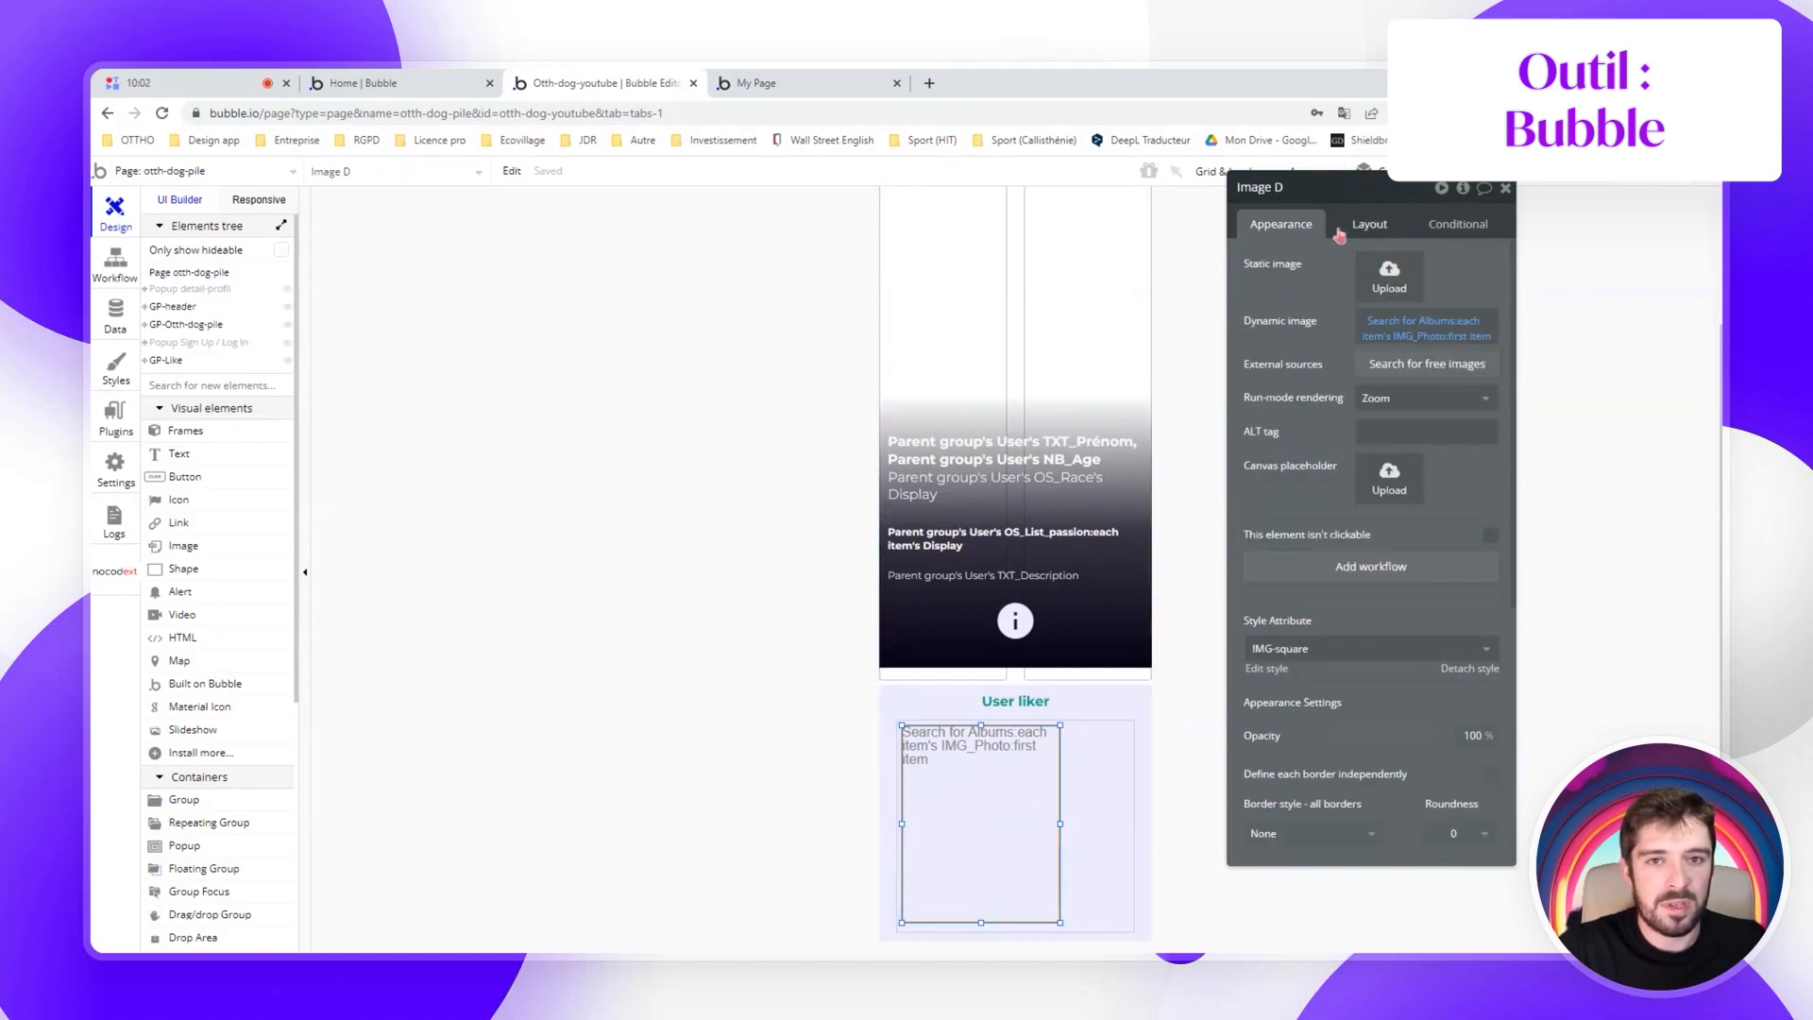
pyautogui.click(1394, 323)
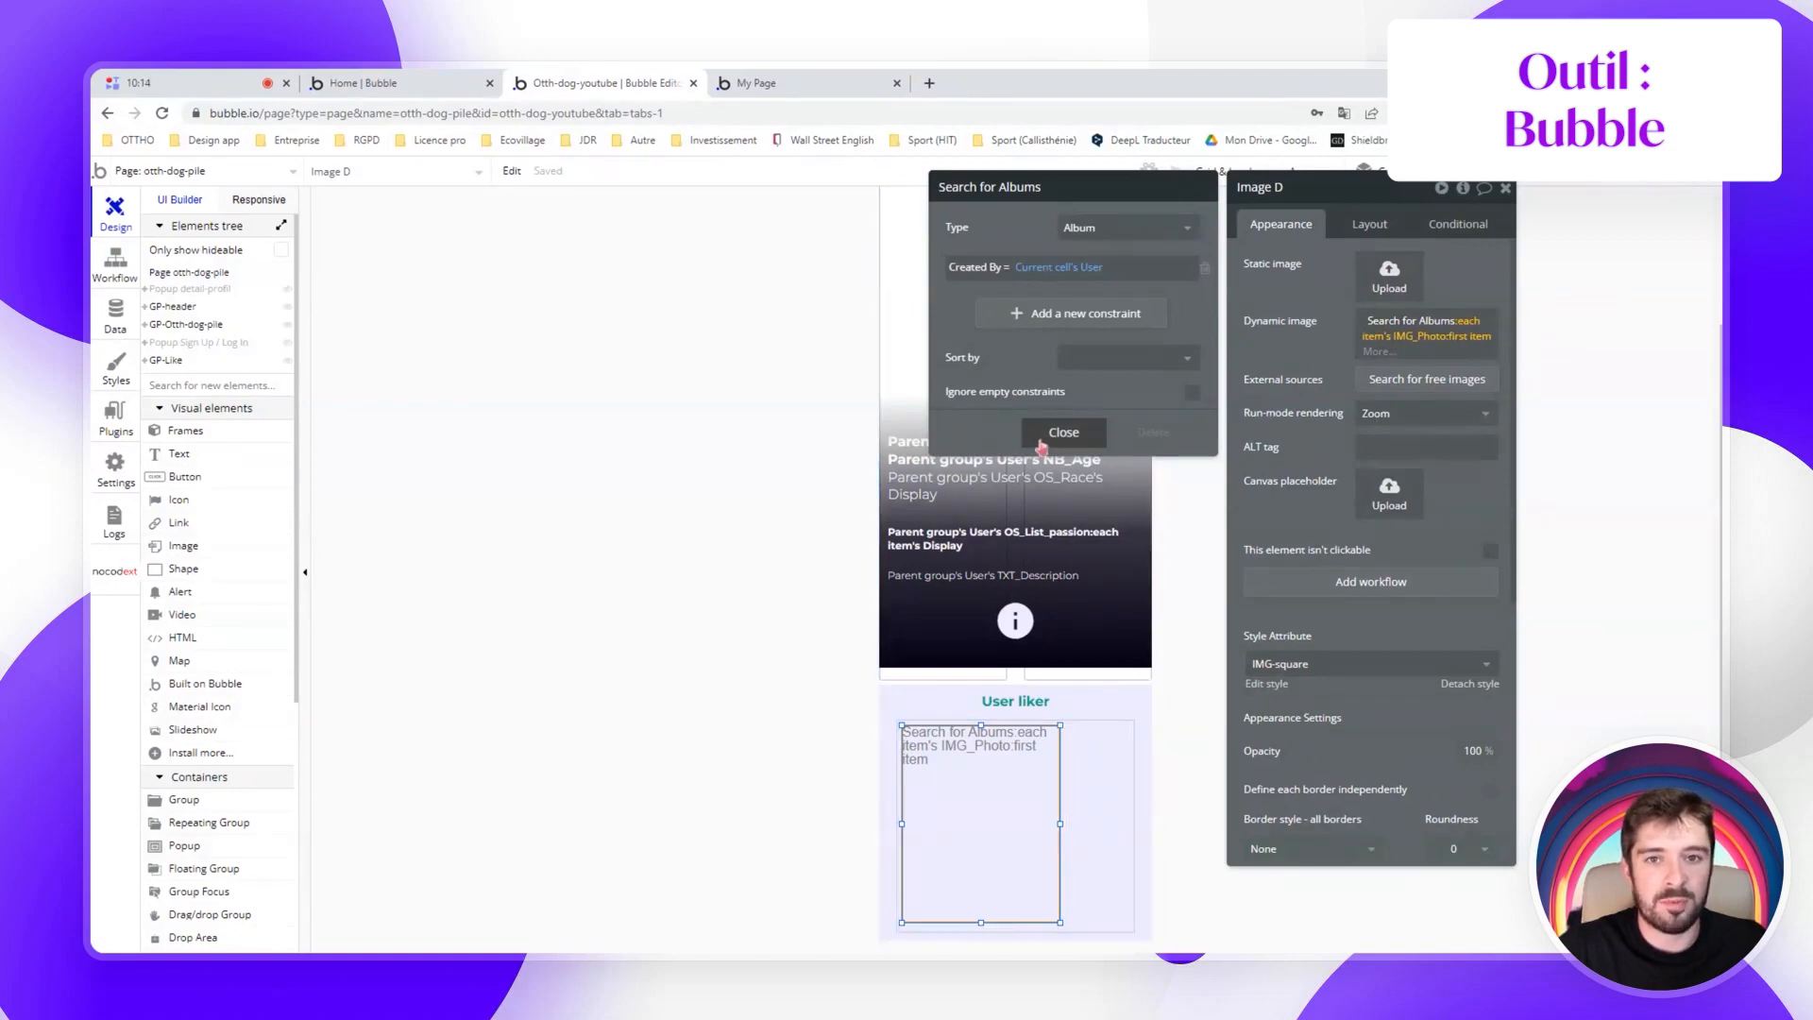
pyautogui.click(1063, 433)
# Duplicate the GP-Like group on the page
pyautogui.click(1106, 706)
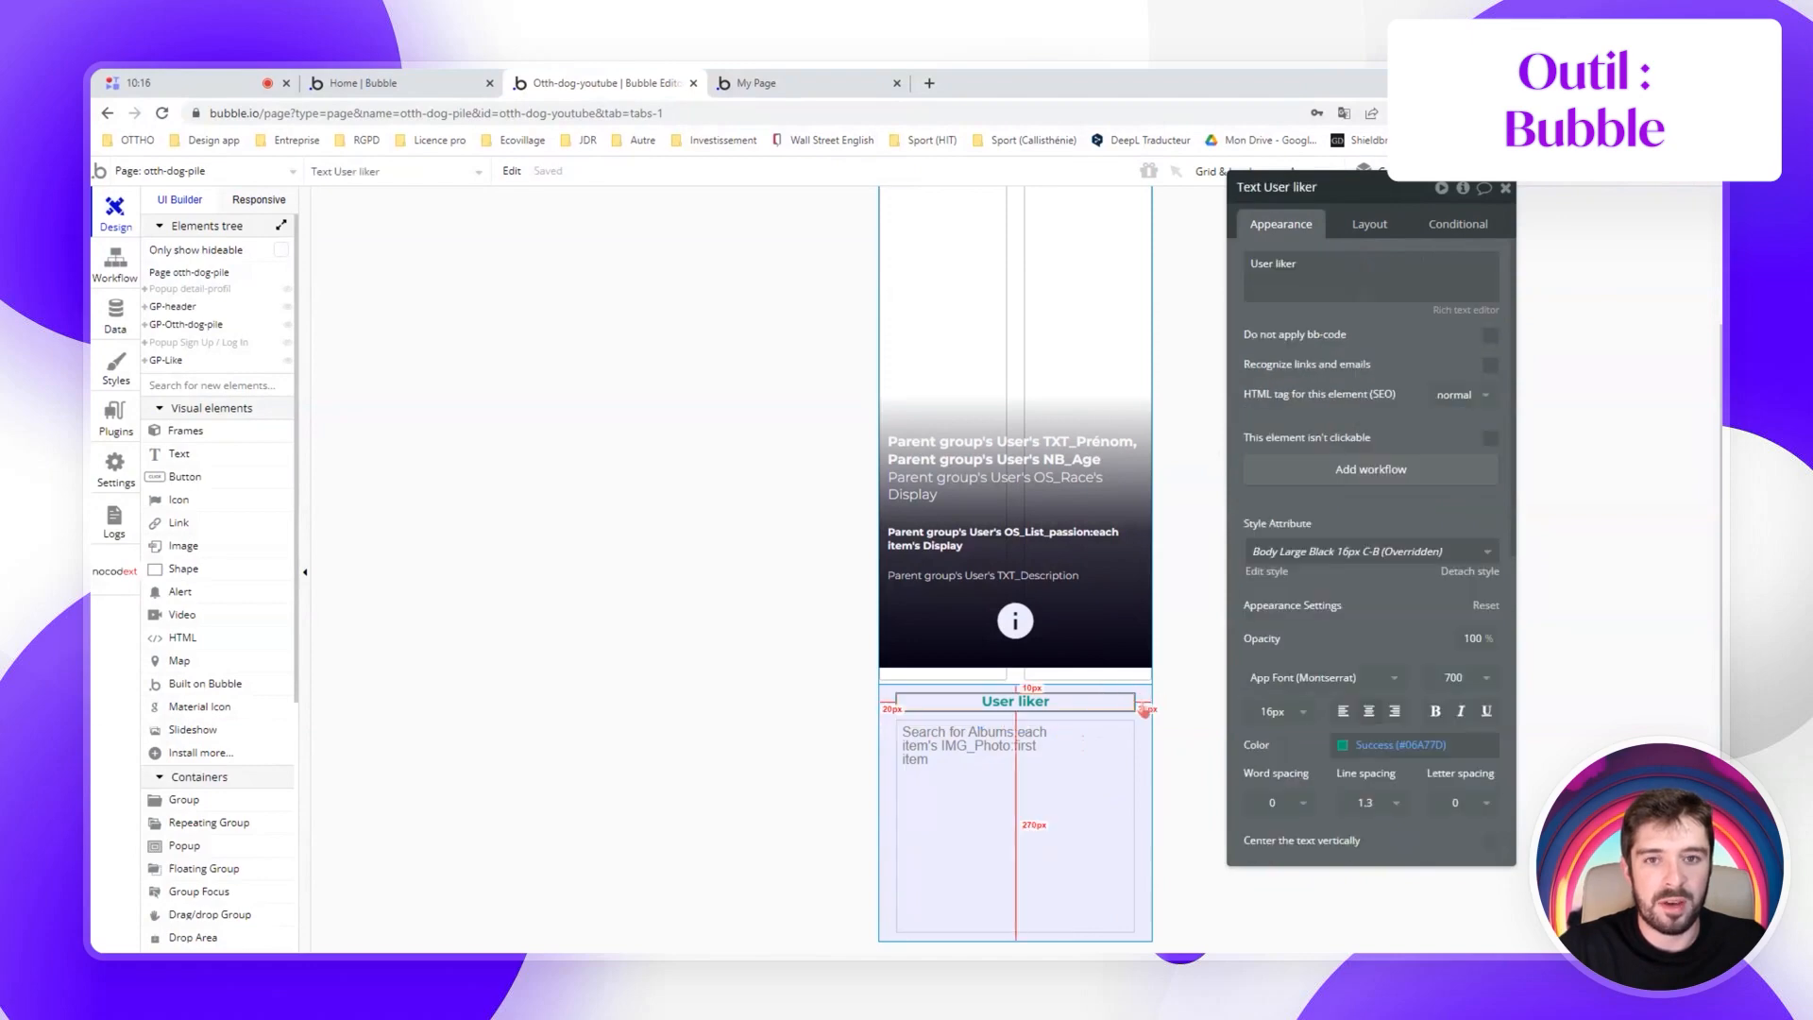
pyautogui.click(1141, 701)
pyautogui.hotkey('ctrl', 'c')
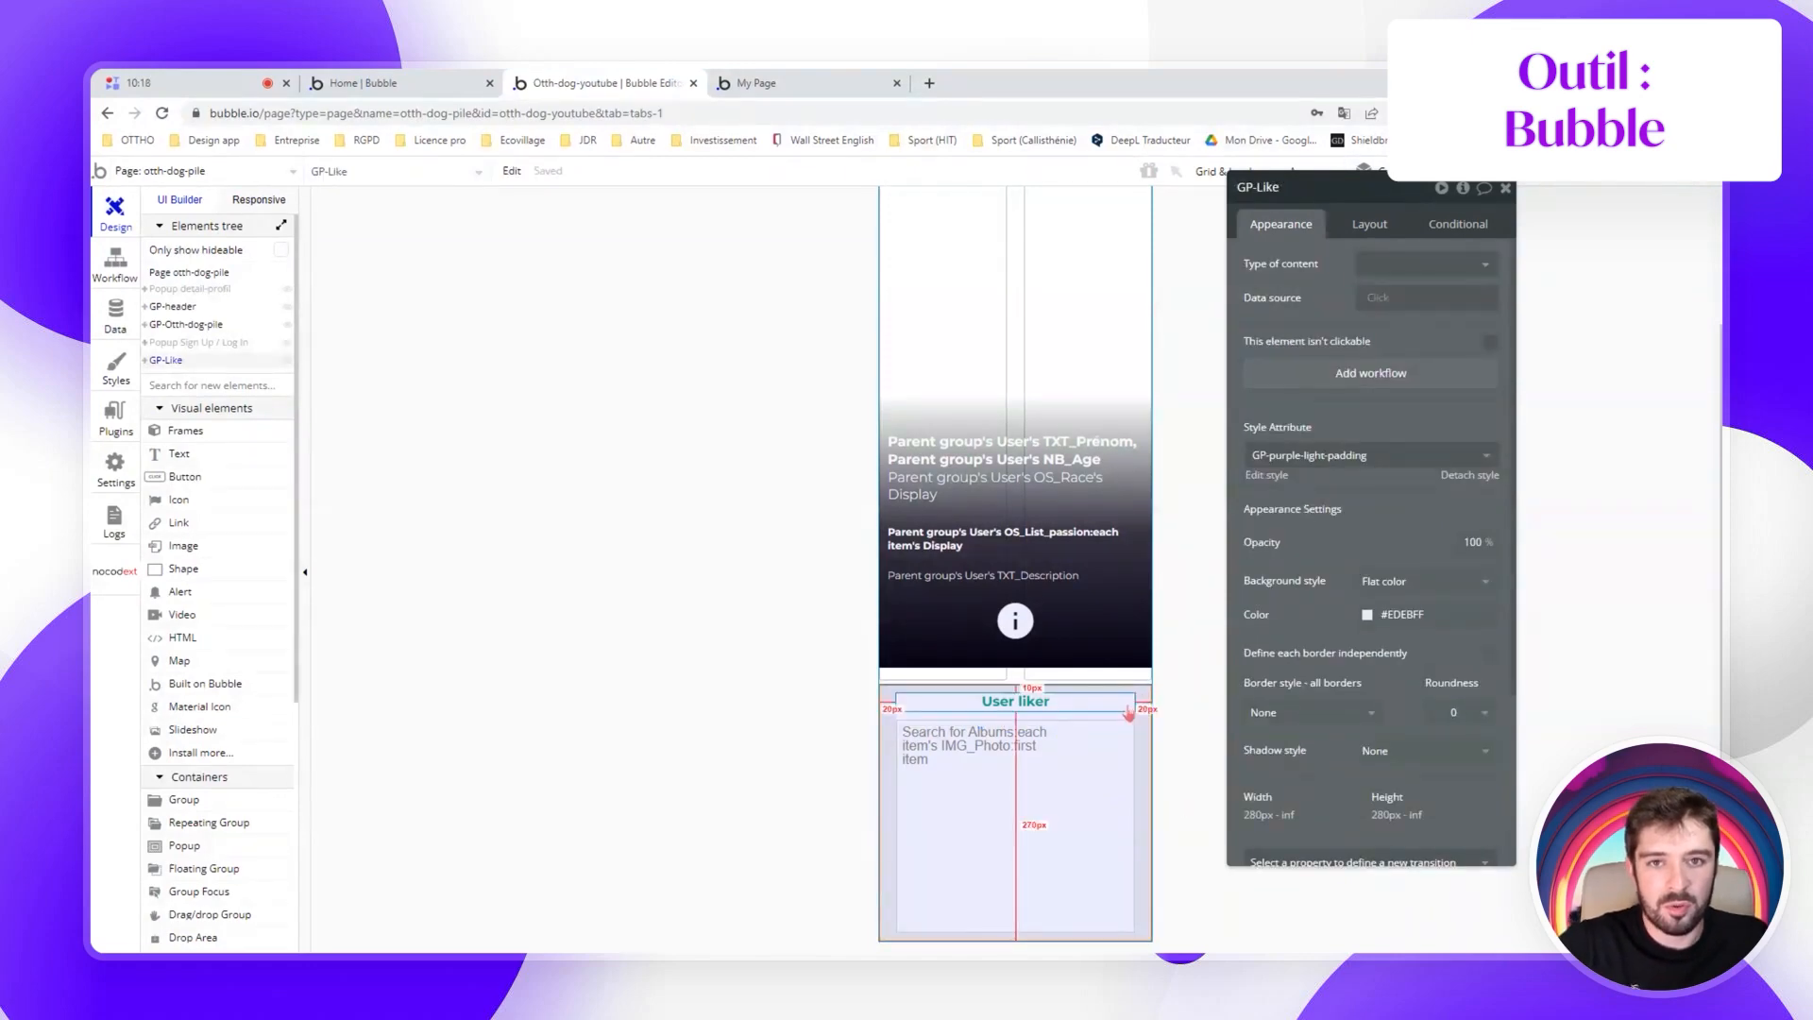
pyautogui.hotkey('ctrl', 'v')
# Change the title of the GP-Like copy to "User disliker" and set its color to Destructive
pyautogui.click(989, 712)
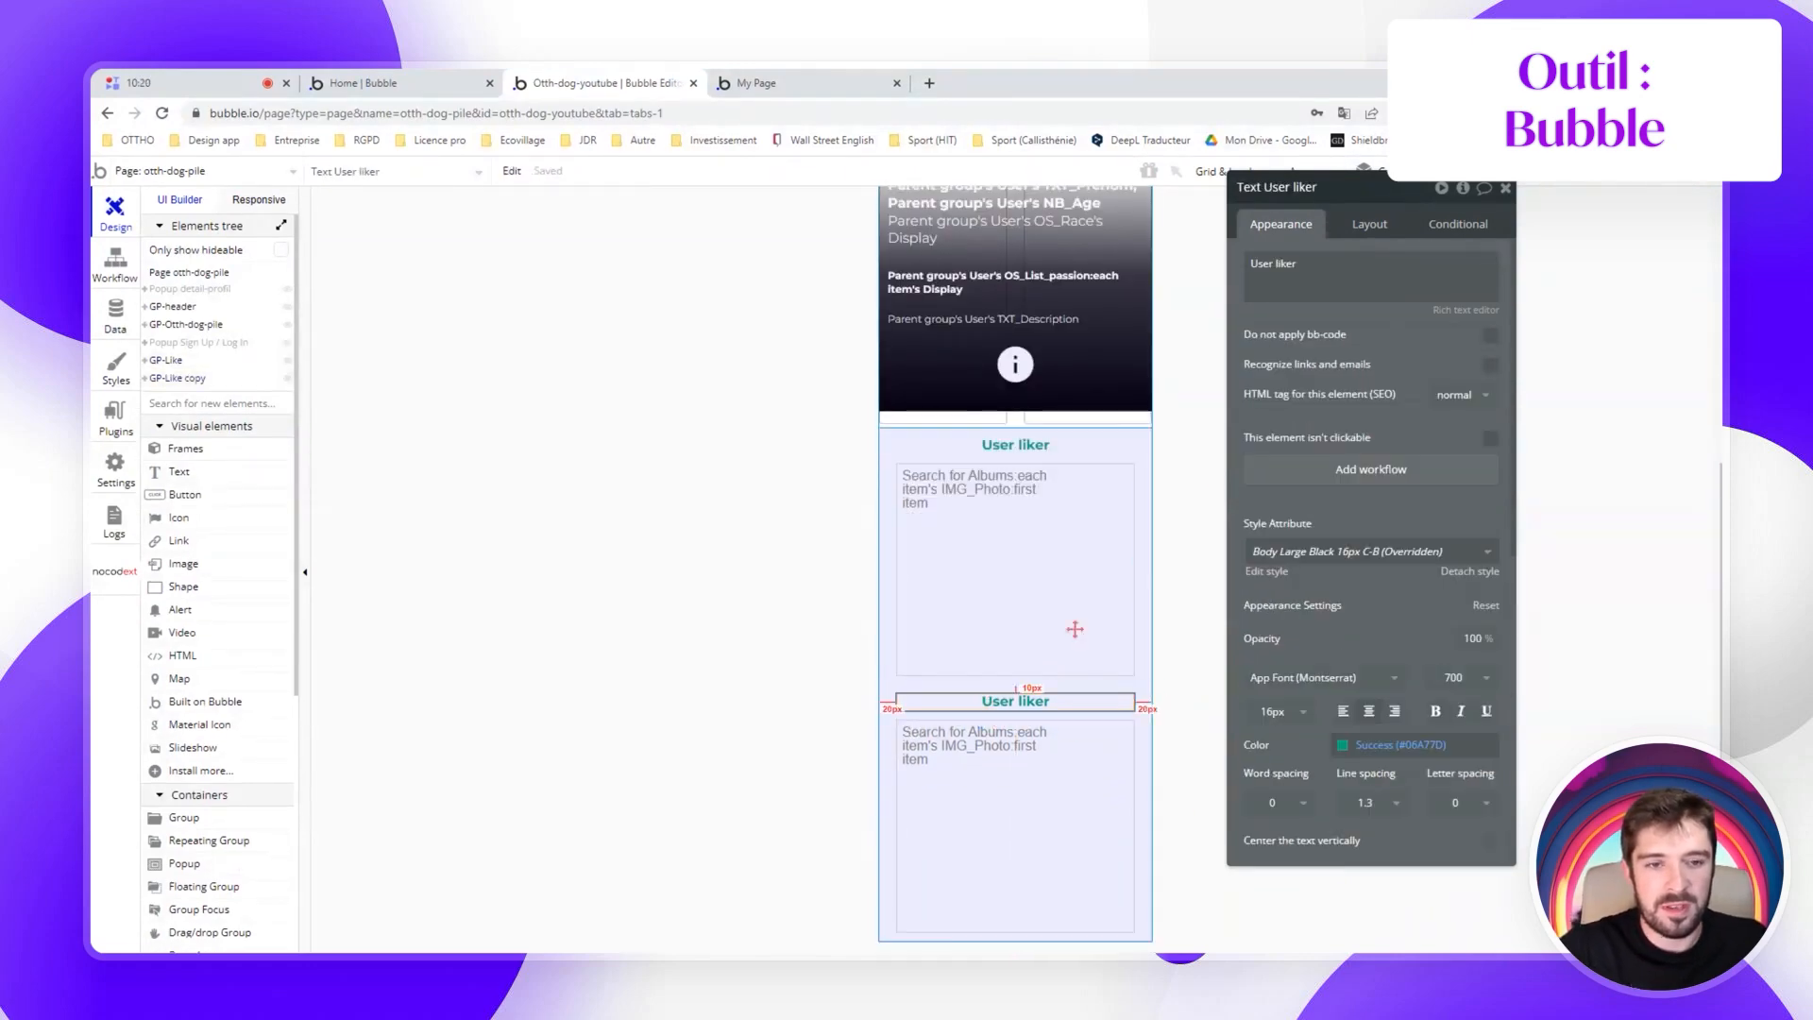
pyautogui.tripleClick(1280, 269)
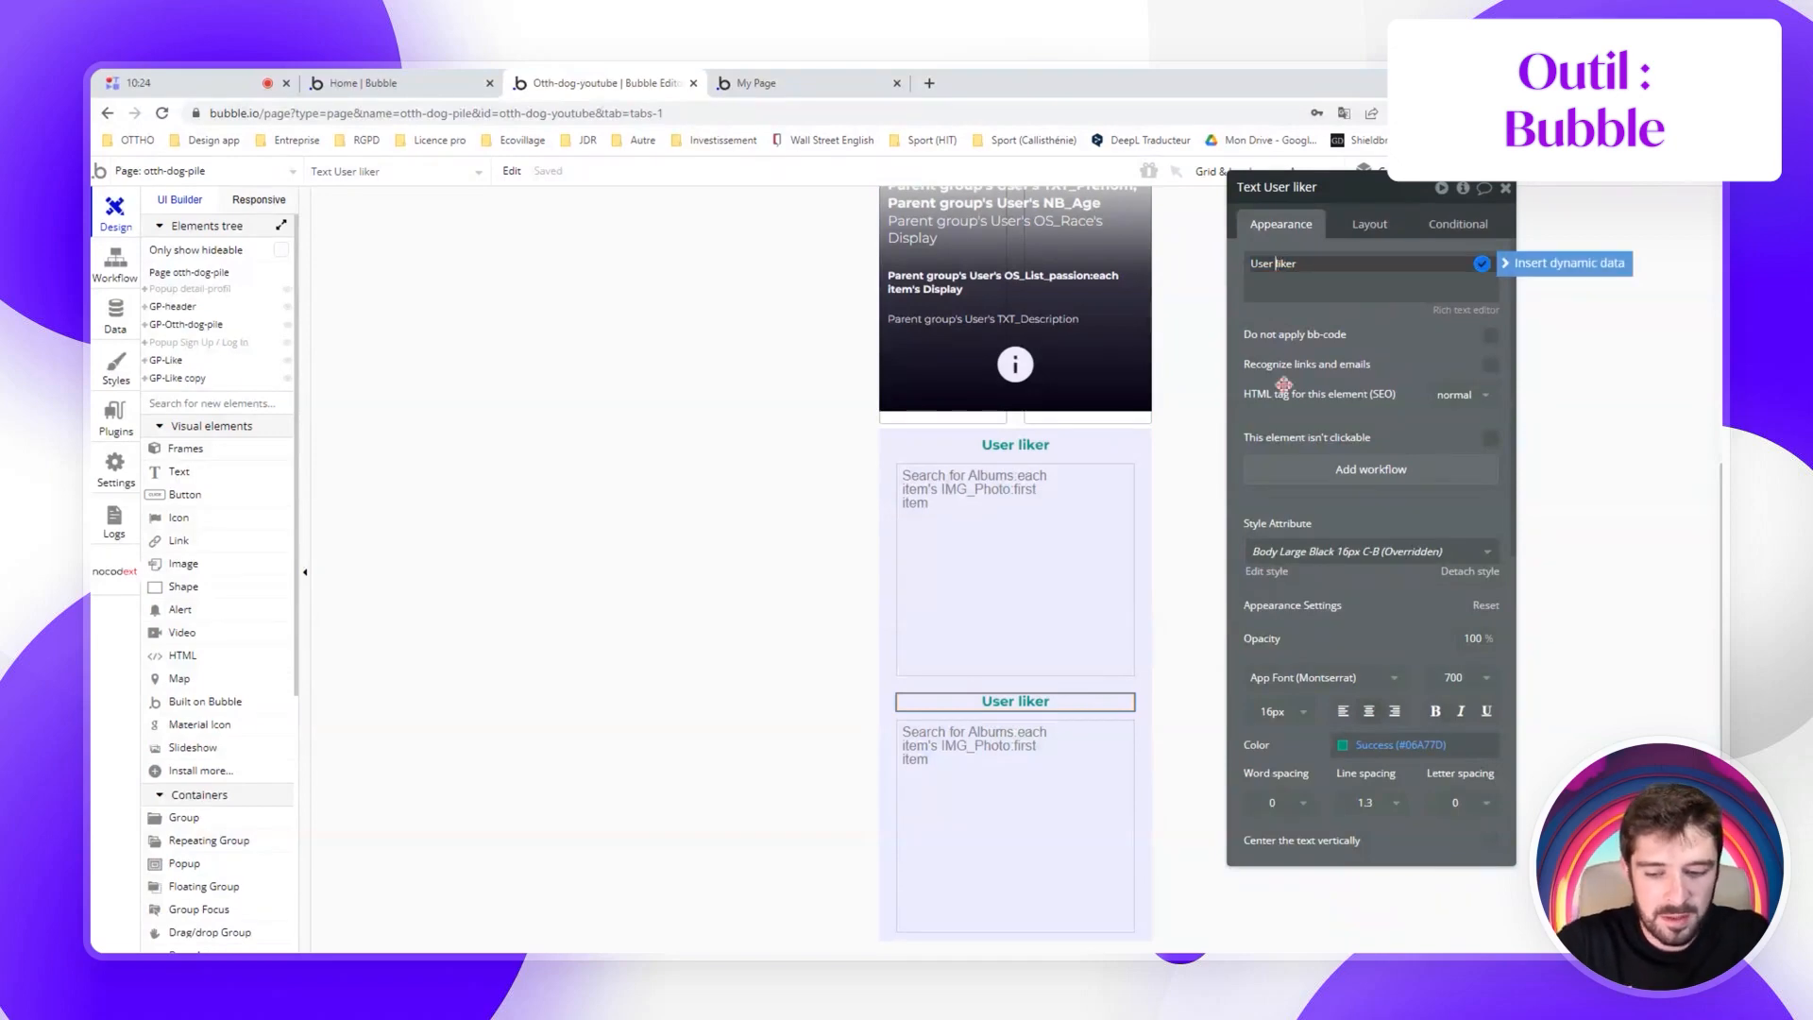
pyautogui.write('User disliker')
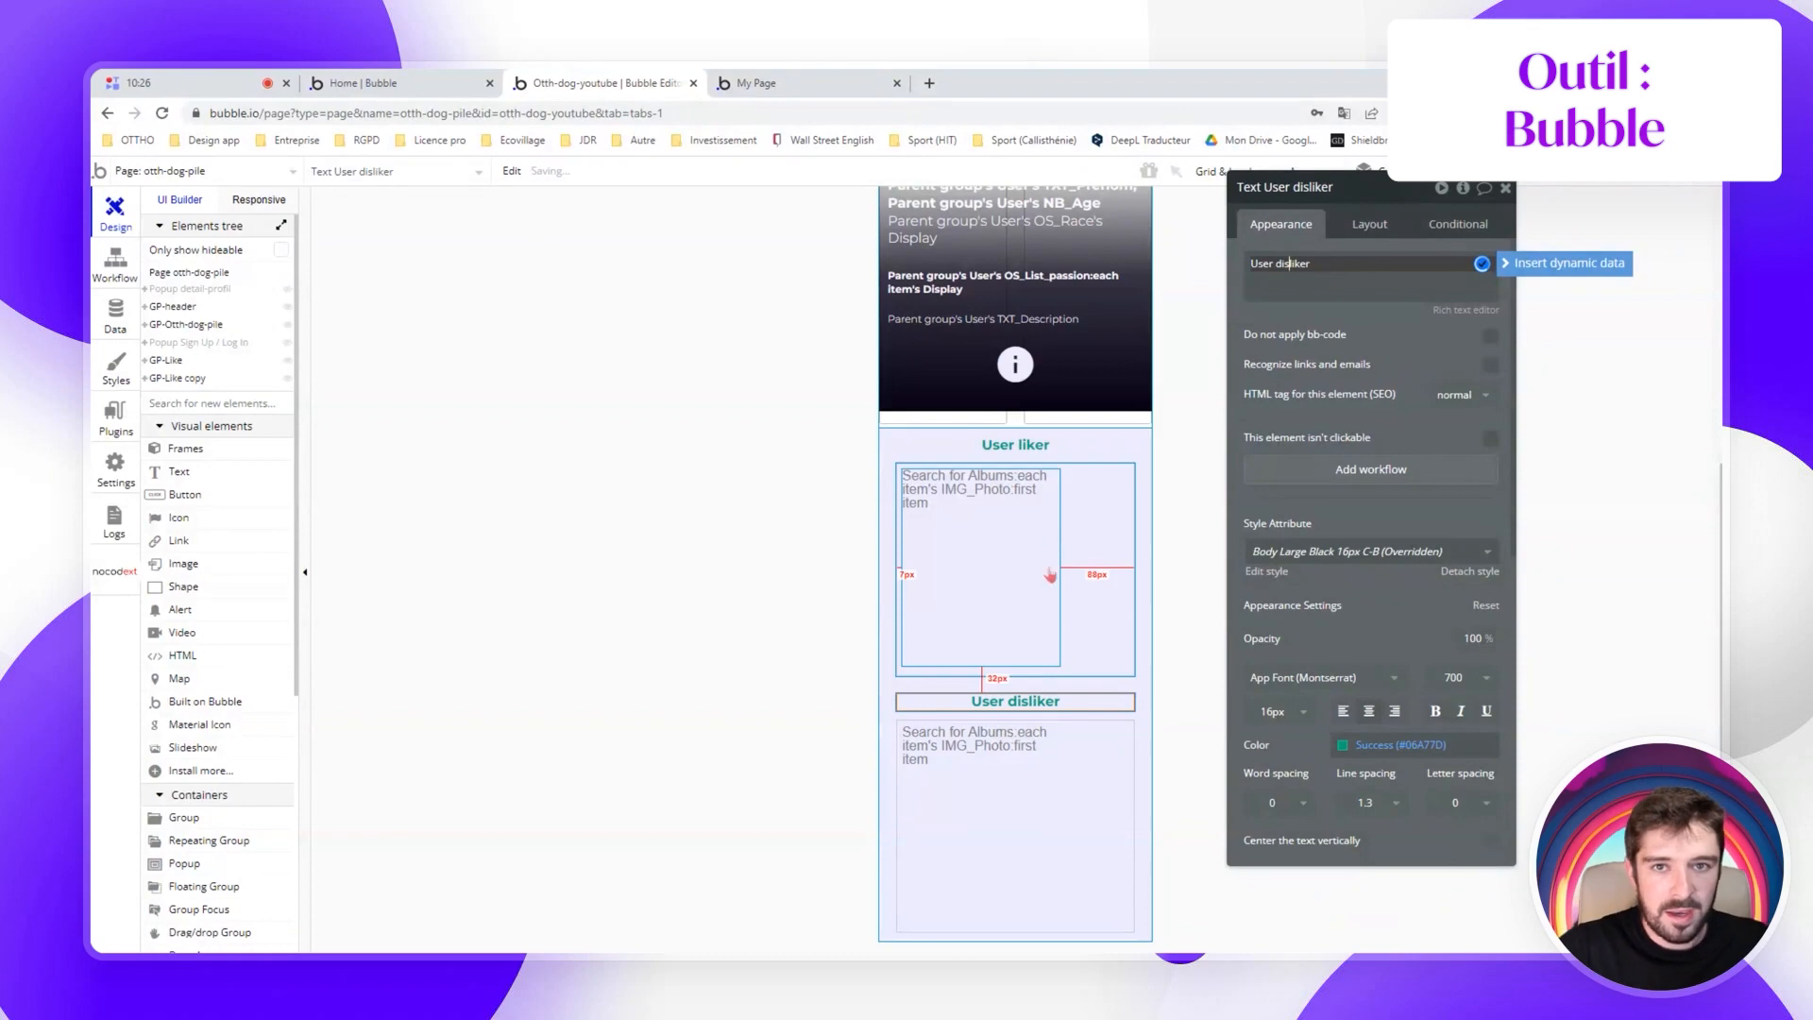
pyautogui.click(1351, 746)
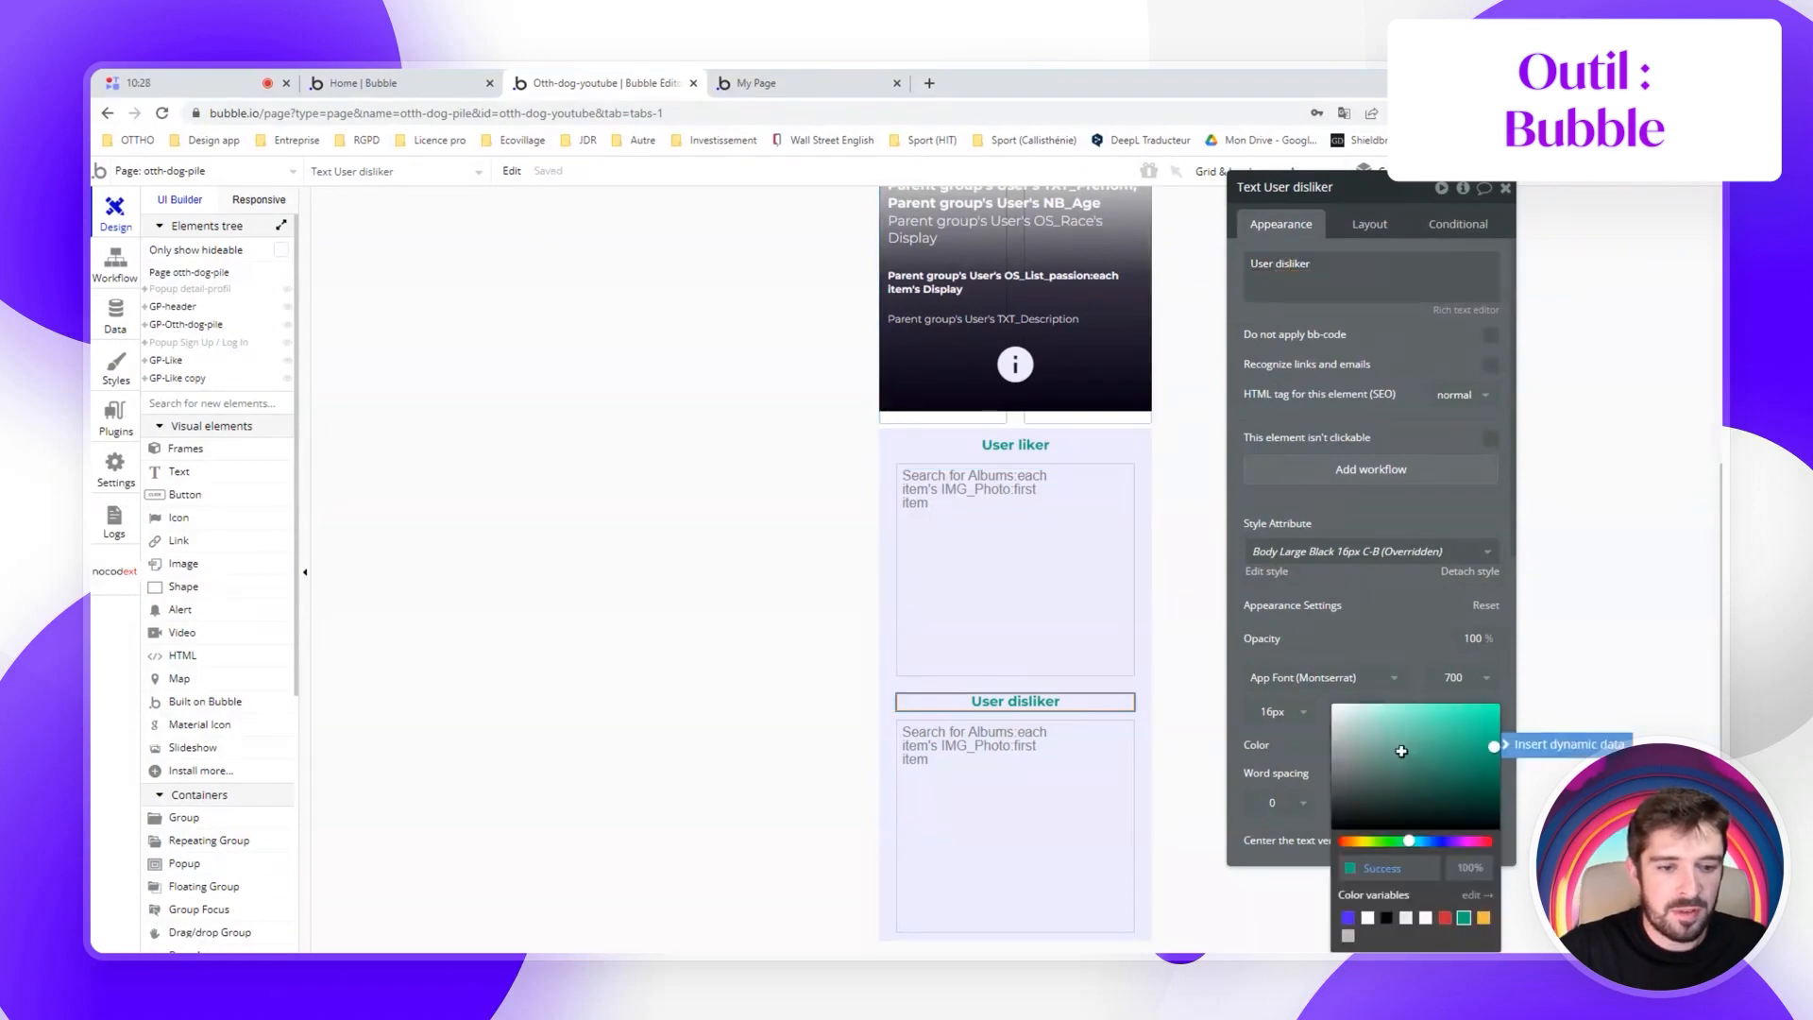
pyautogui.click(1445, 918)
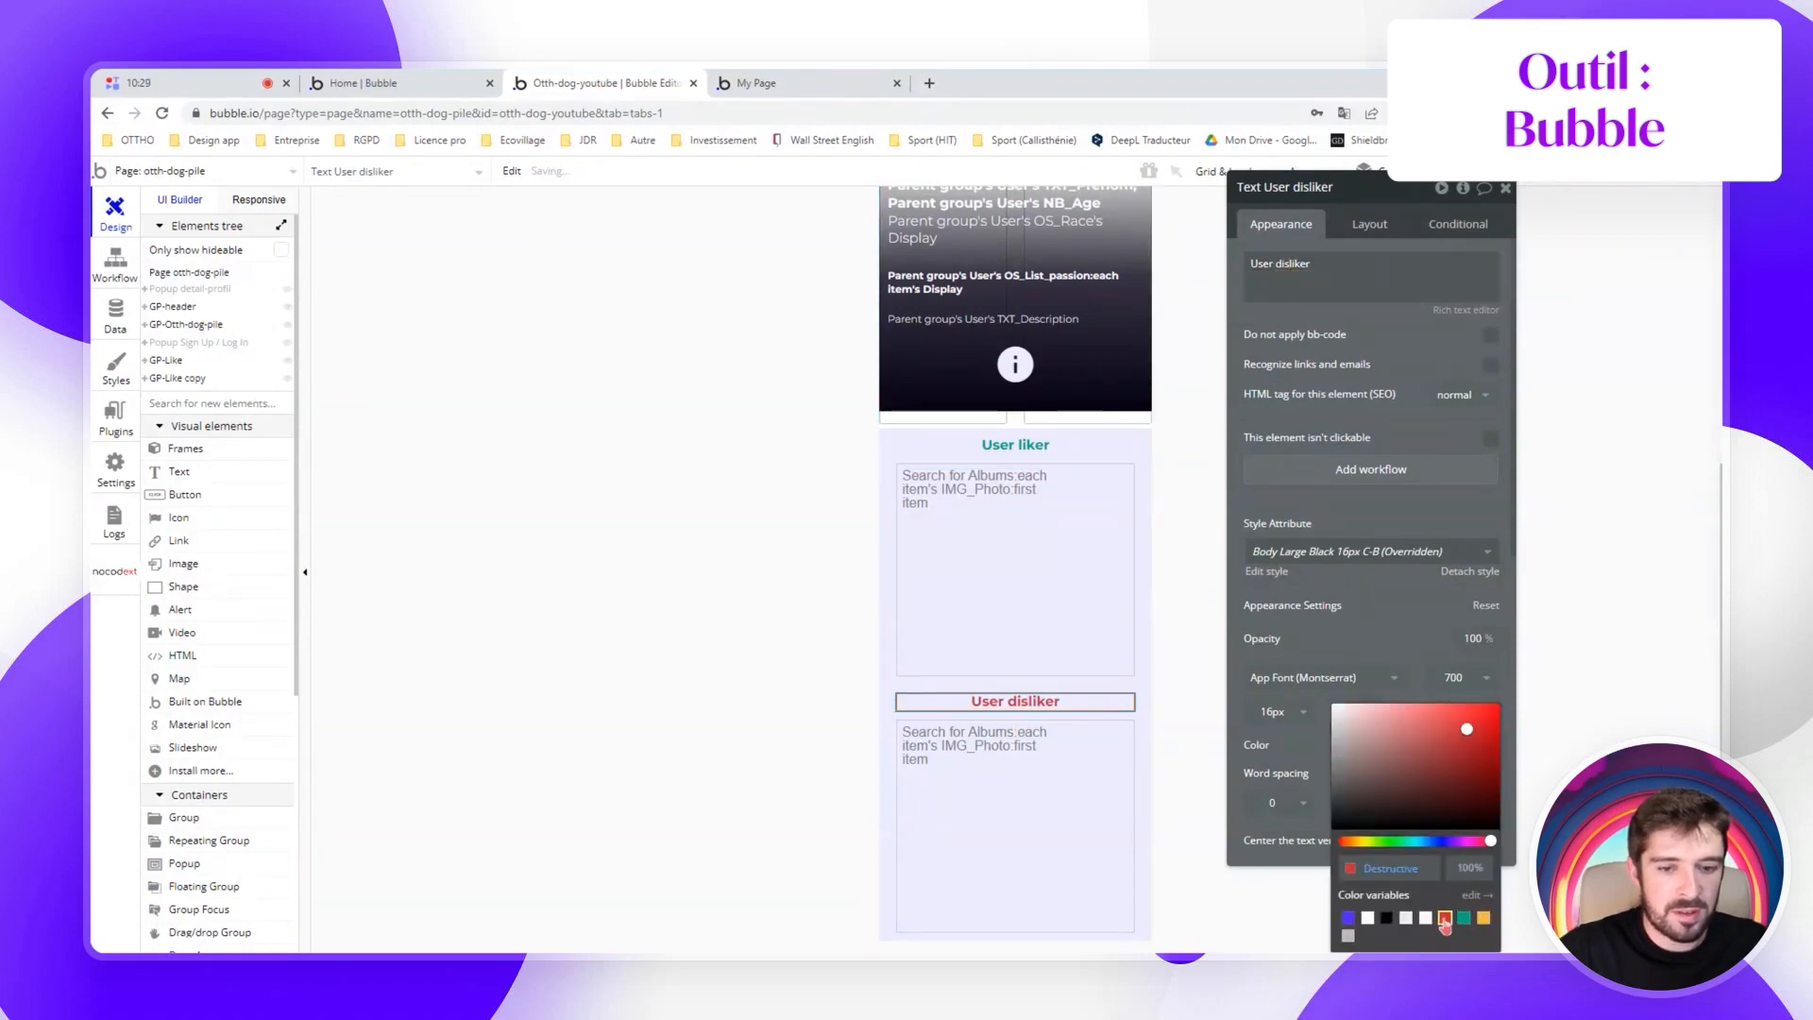
# Set the data source of the User disliker repeating group to Current User's LIST_User_dislike
pyautogui.click(1122, 775)
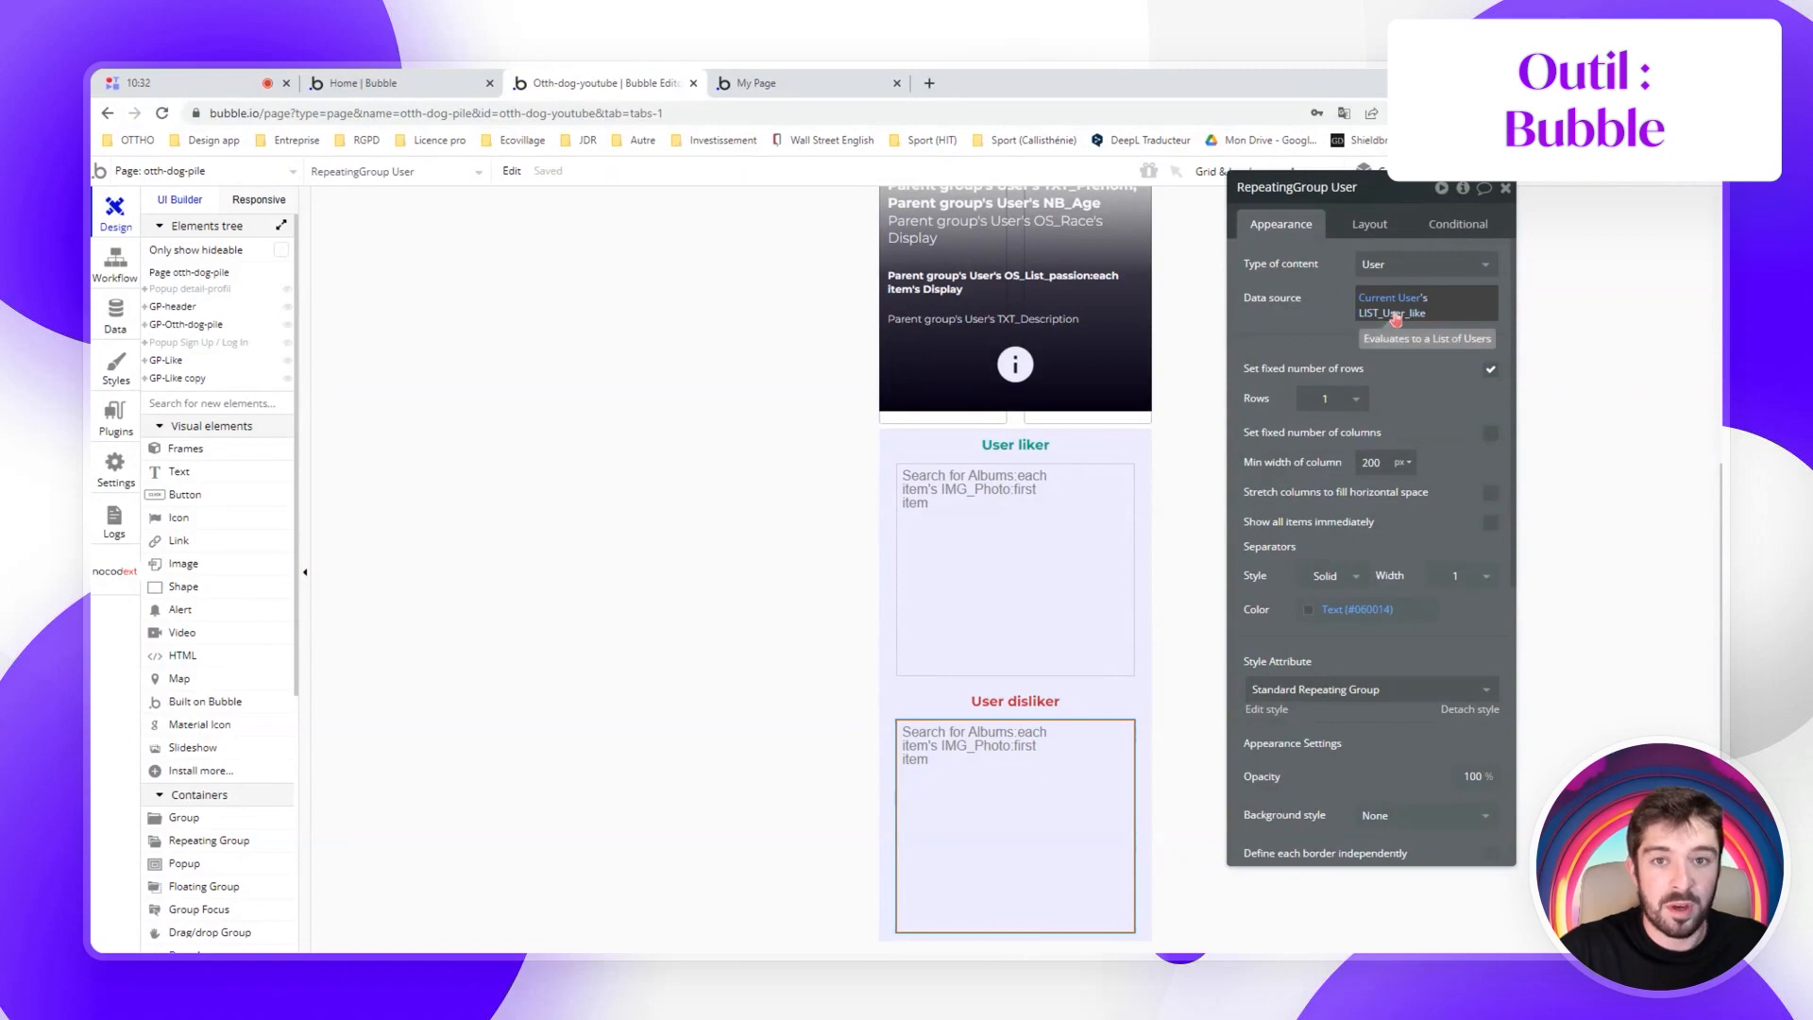
pyautogui.click(1396, 320)
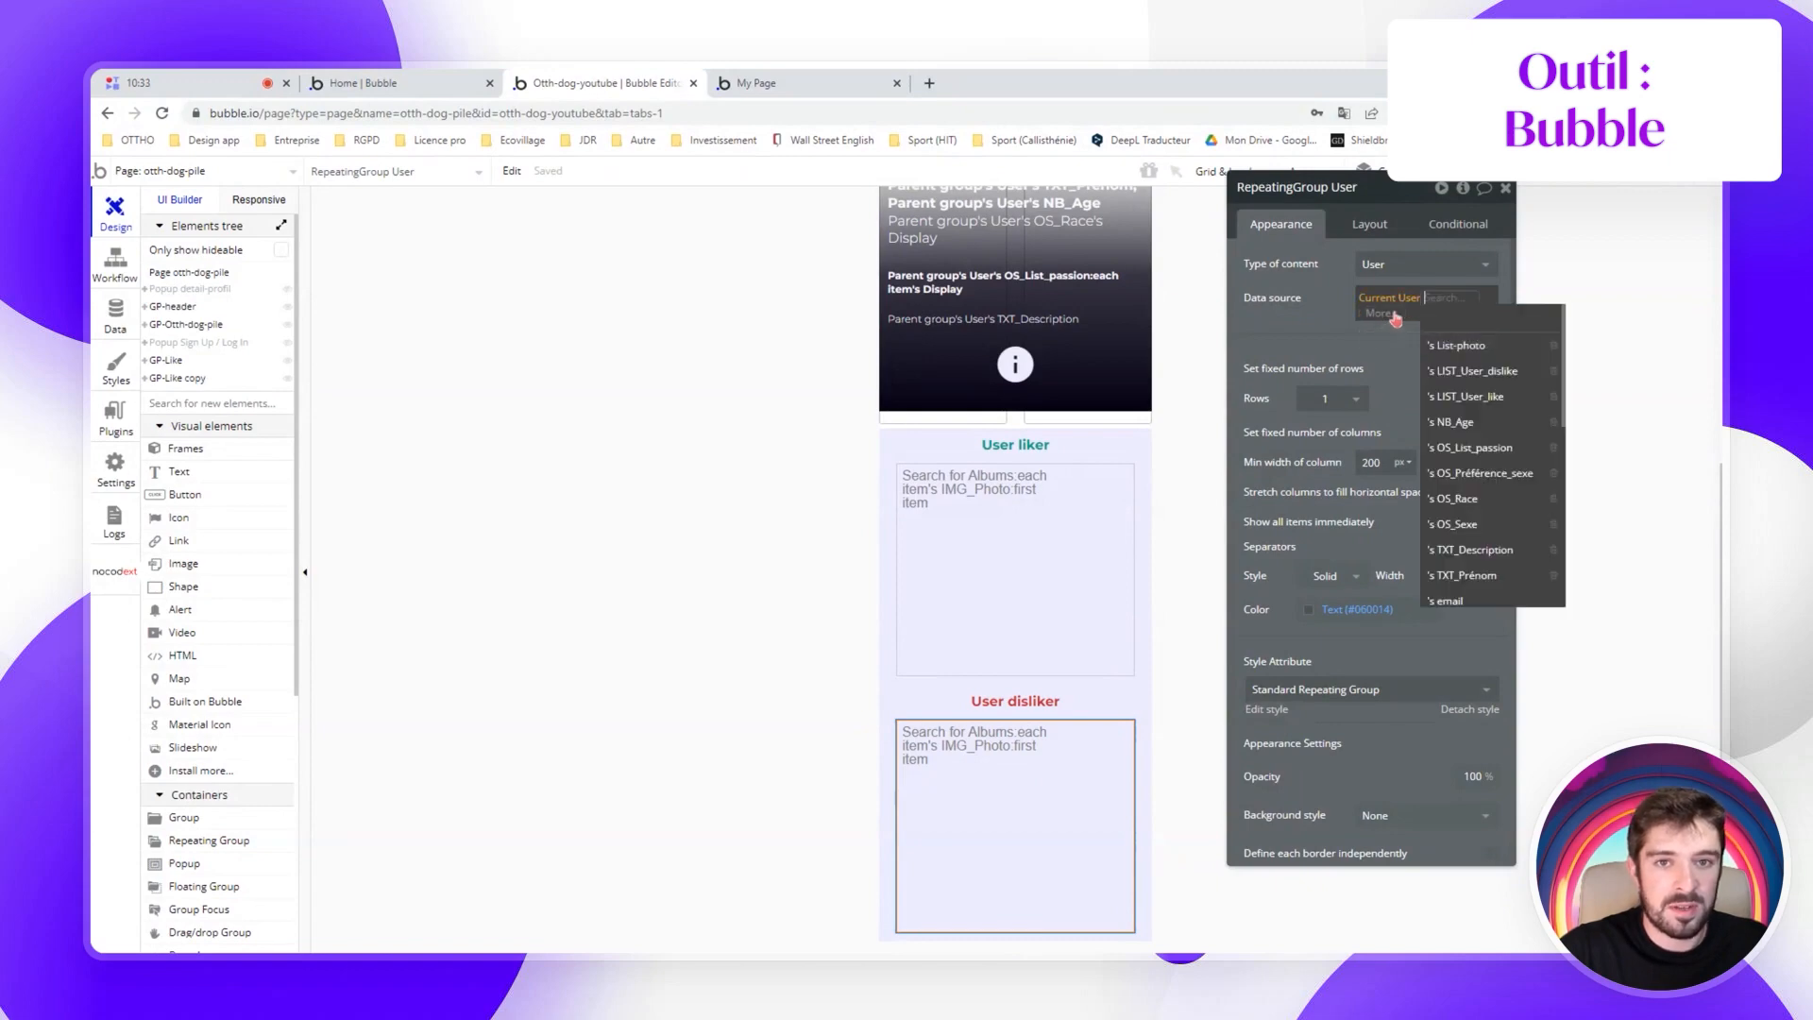
pyautogui.click(1469, 369)
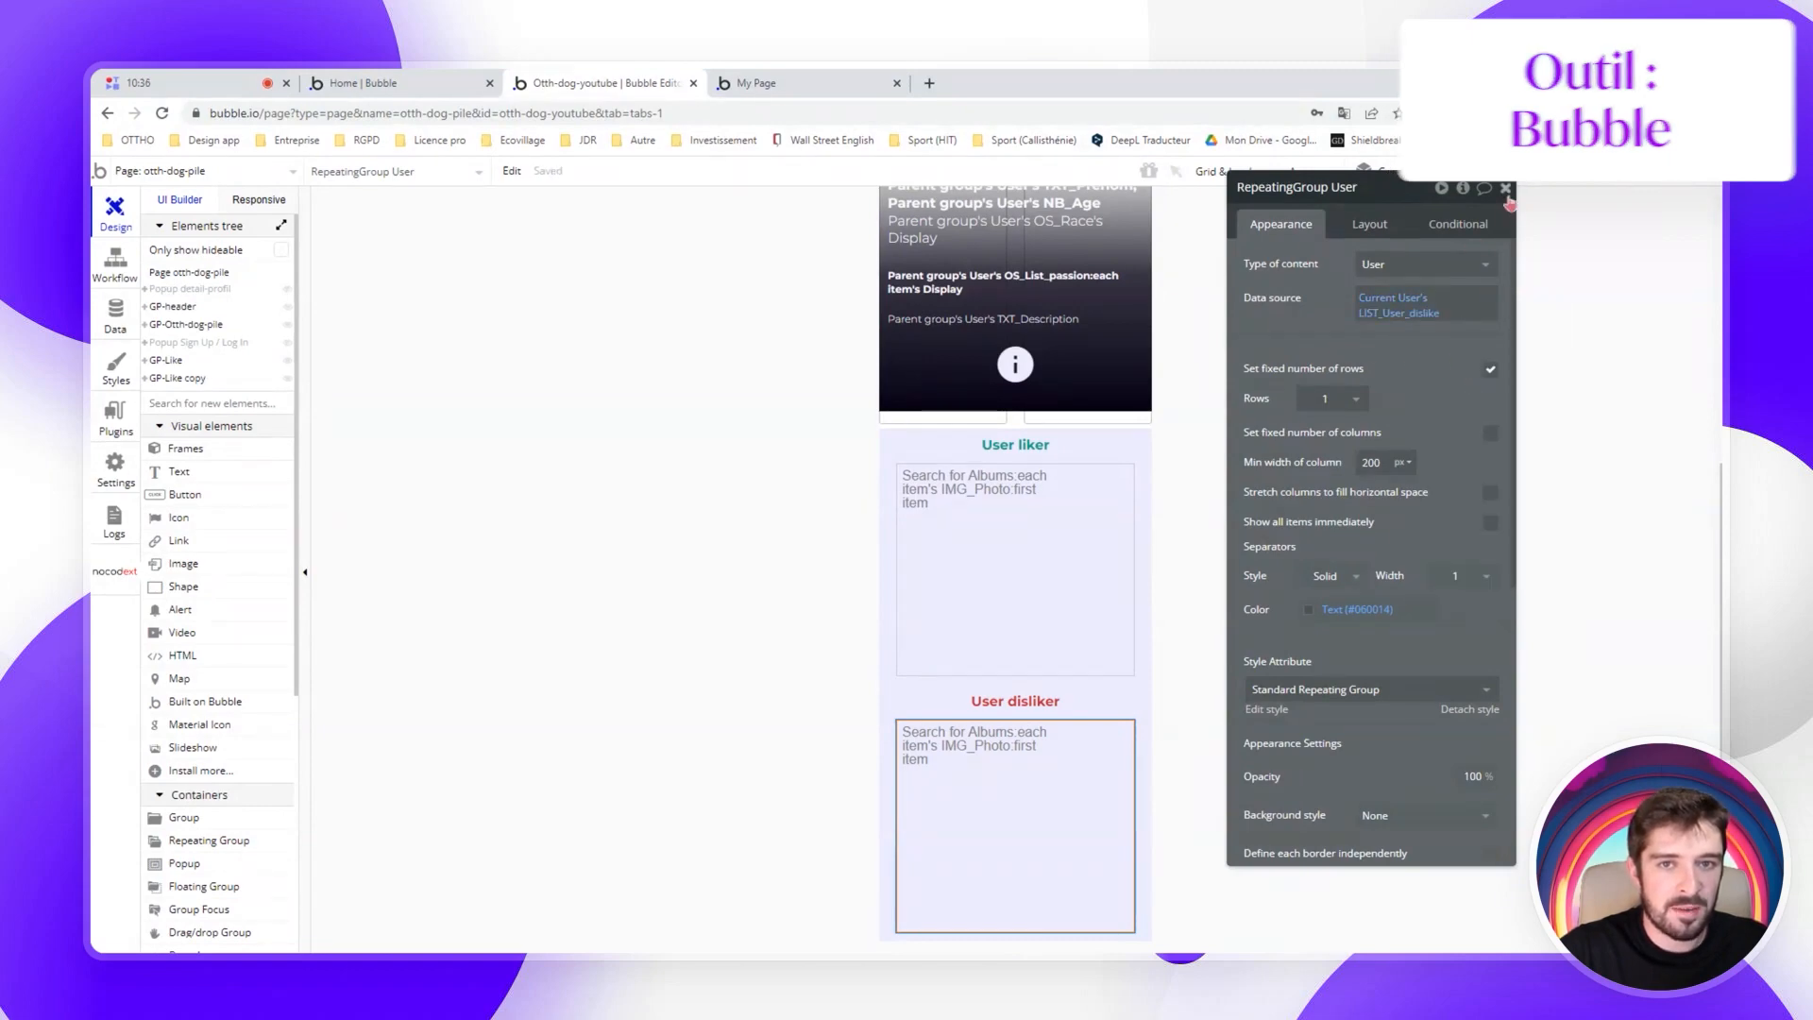
pyautogui.click(1506, 188)
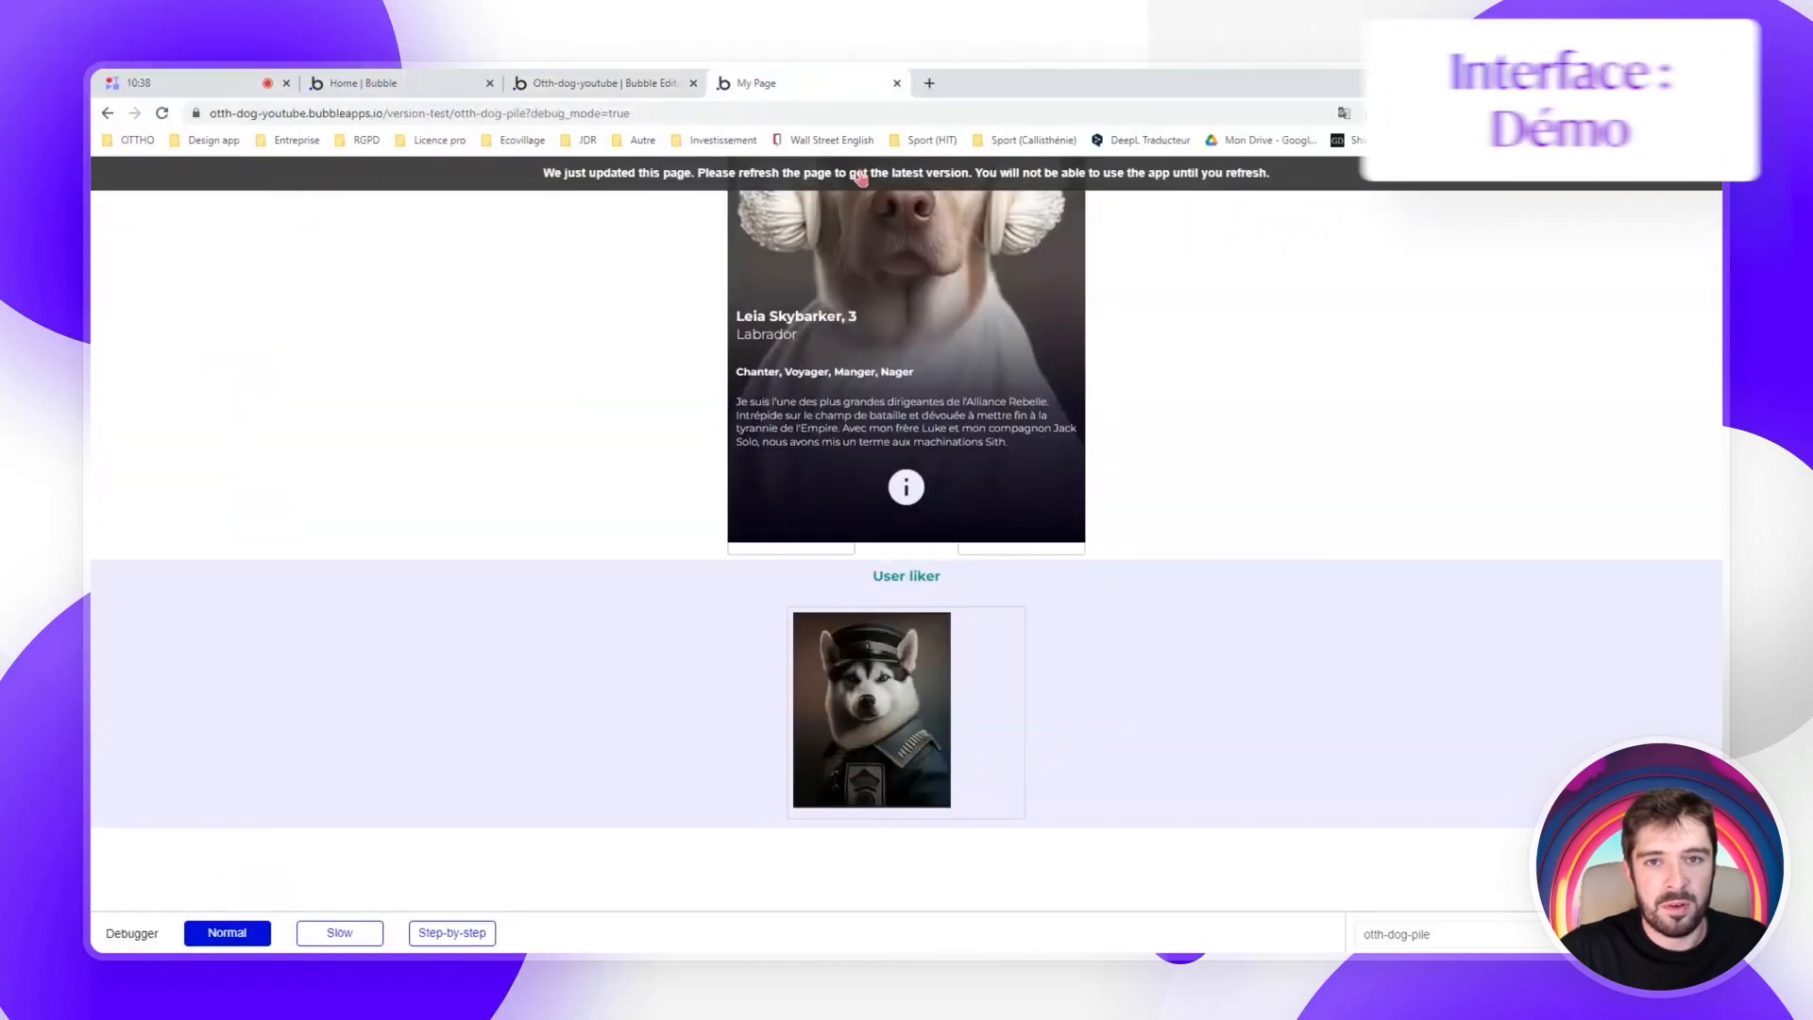
# Refresh the page preview and swipe three profile cards to test the liked and disliked user lists
pyautogui.click(861, 176)
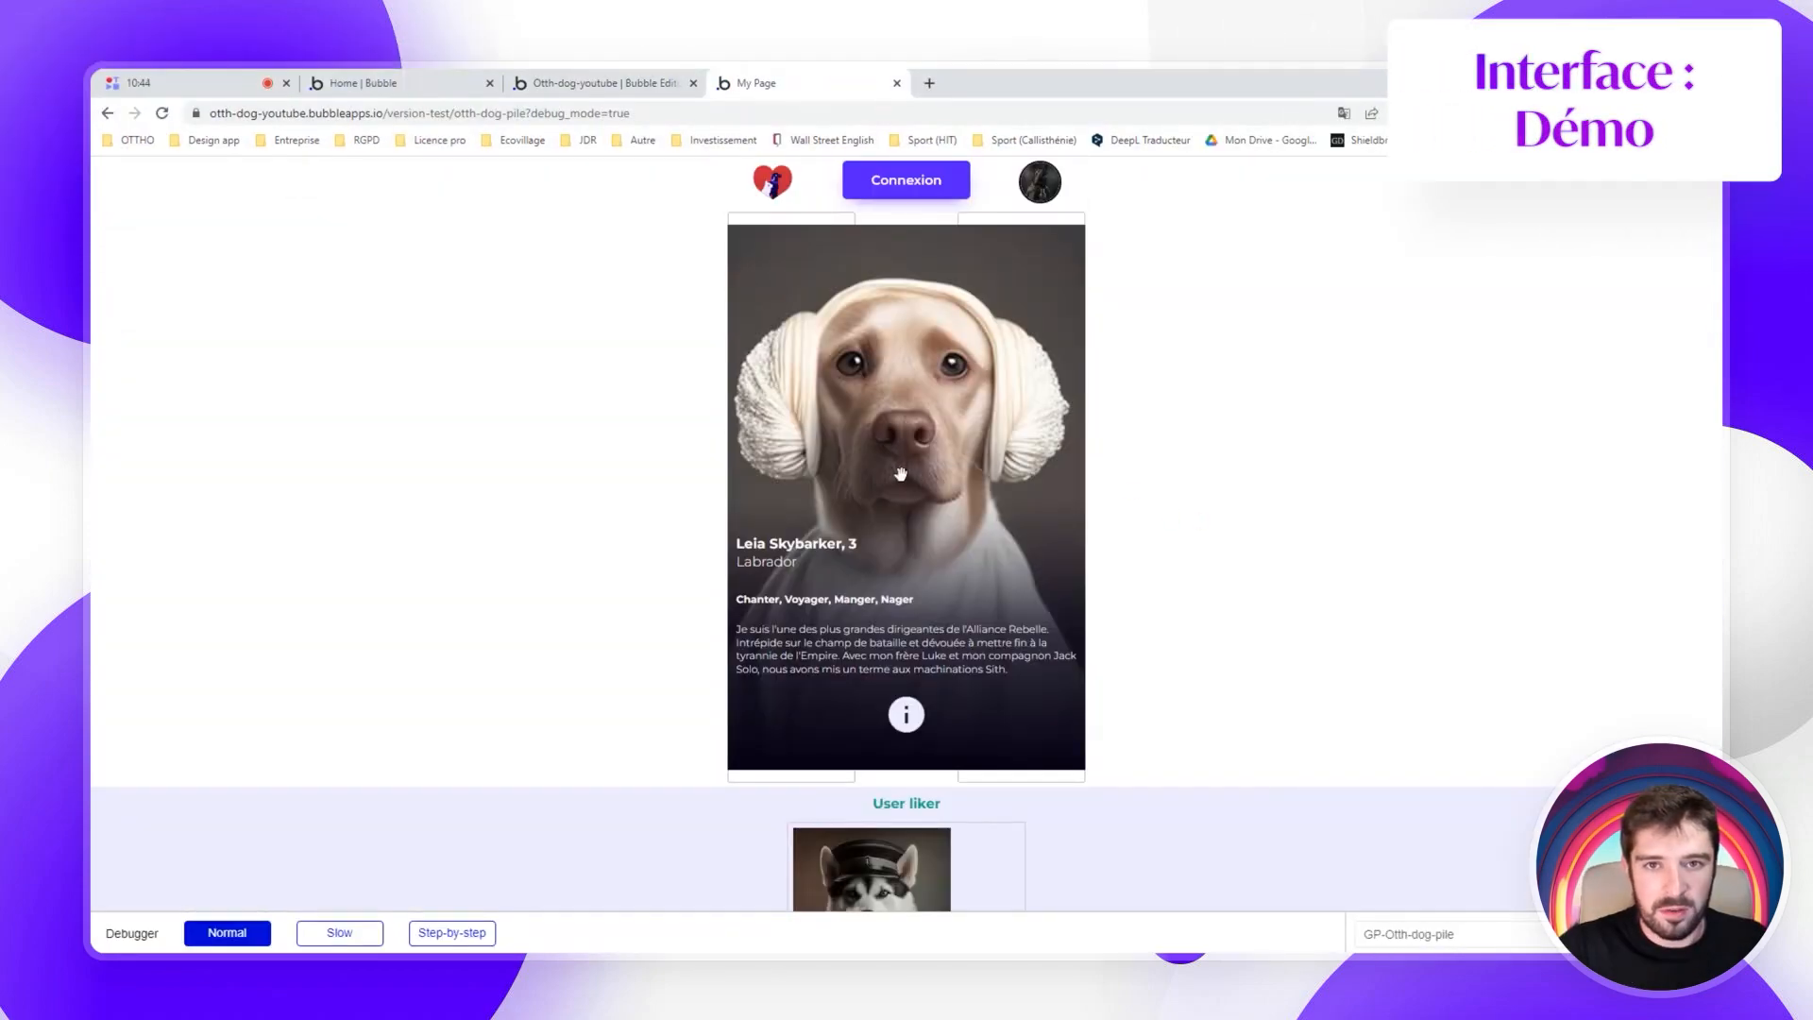
pyautogui.moveTo(901, 474); pyautogui.dragTo(1133, 529)
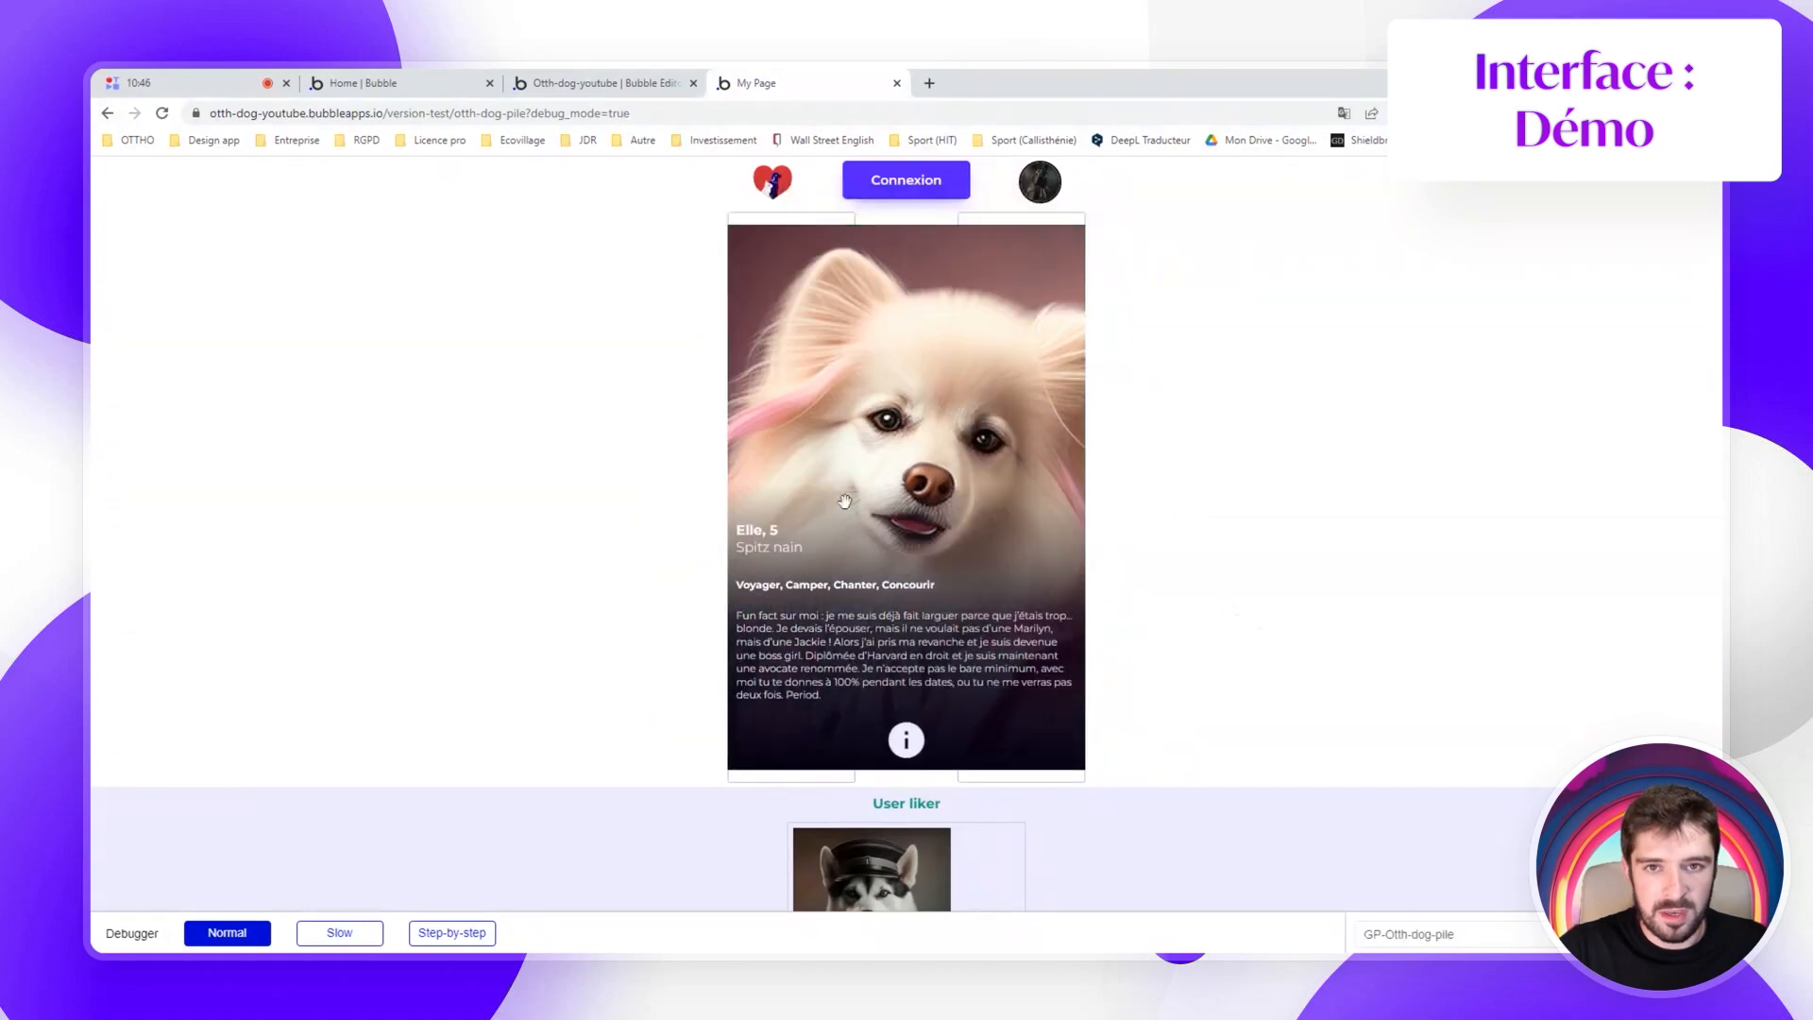
pyautogui.moveTo(850, 510); pyautogui.dragTo(769, 534)
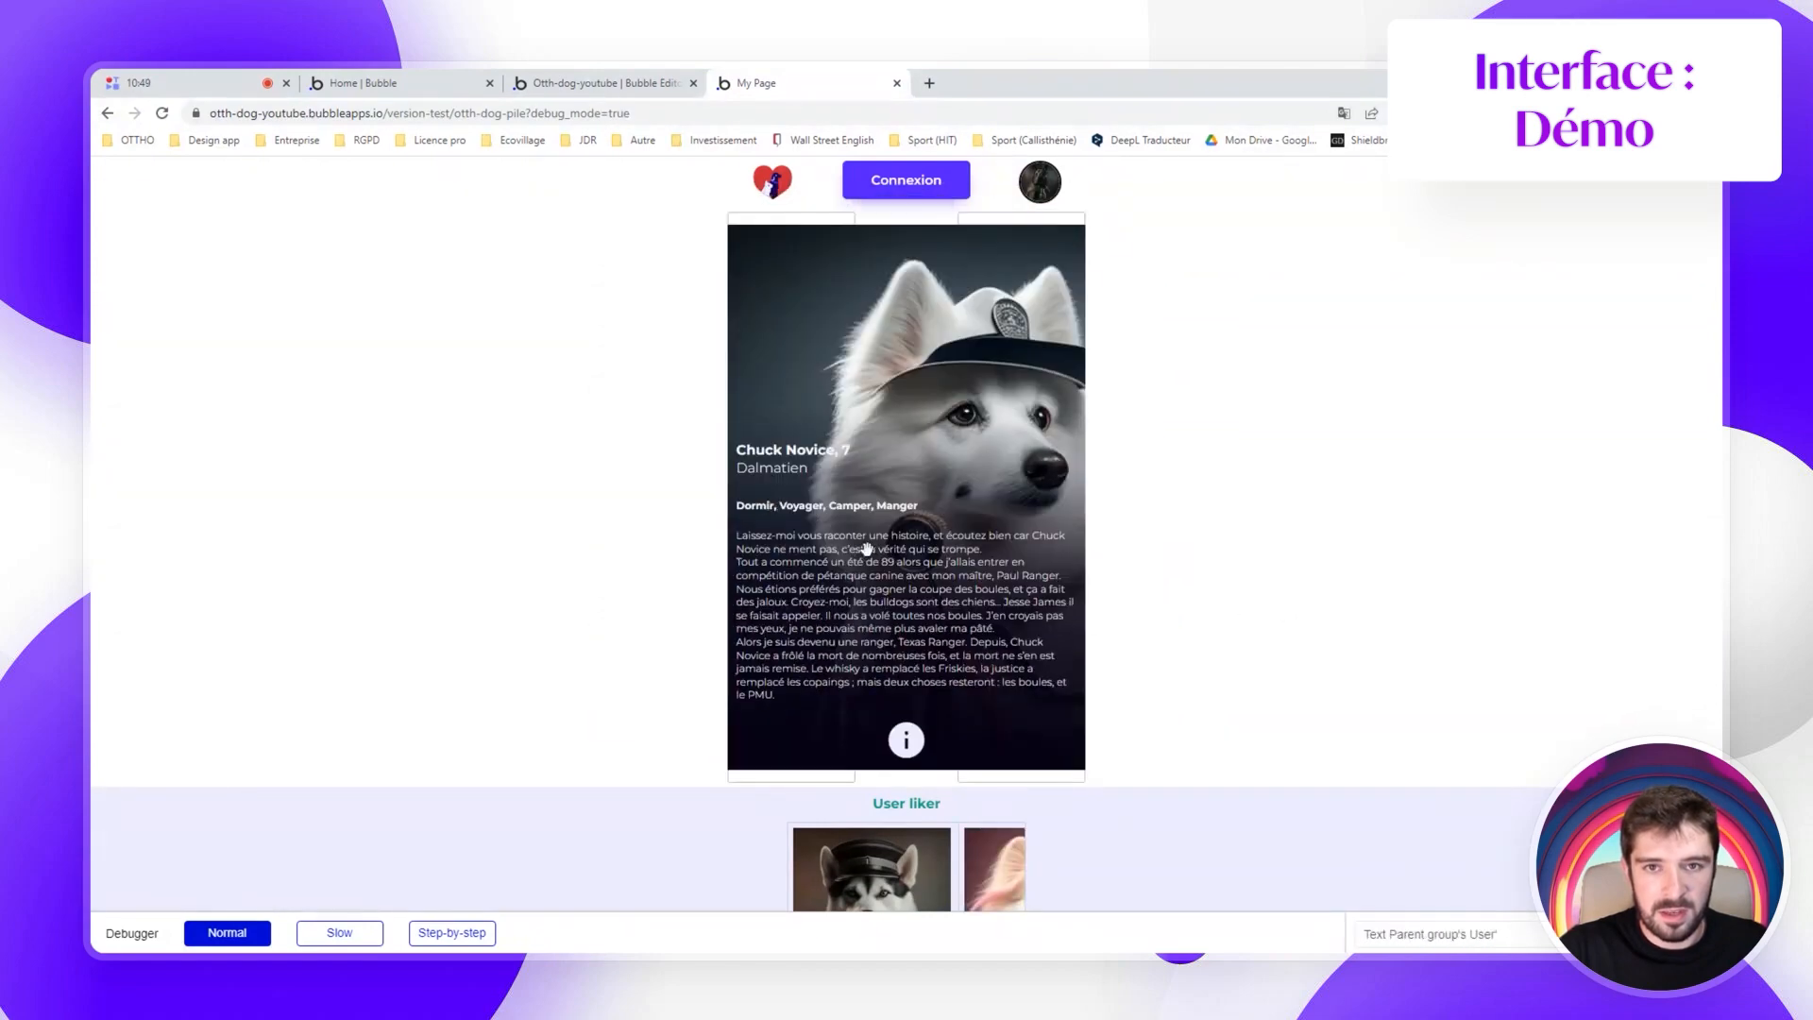
pyautogui.moveTo(845, 567); pyautogui.dragTo(945, 518)
pyautogui.scroll(-5, 1263, 501)
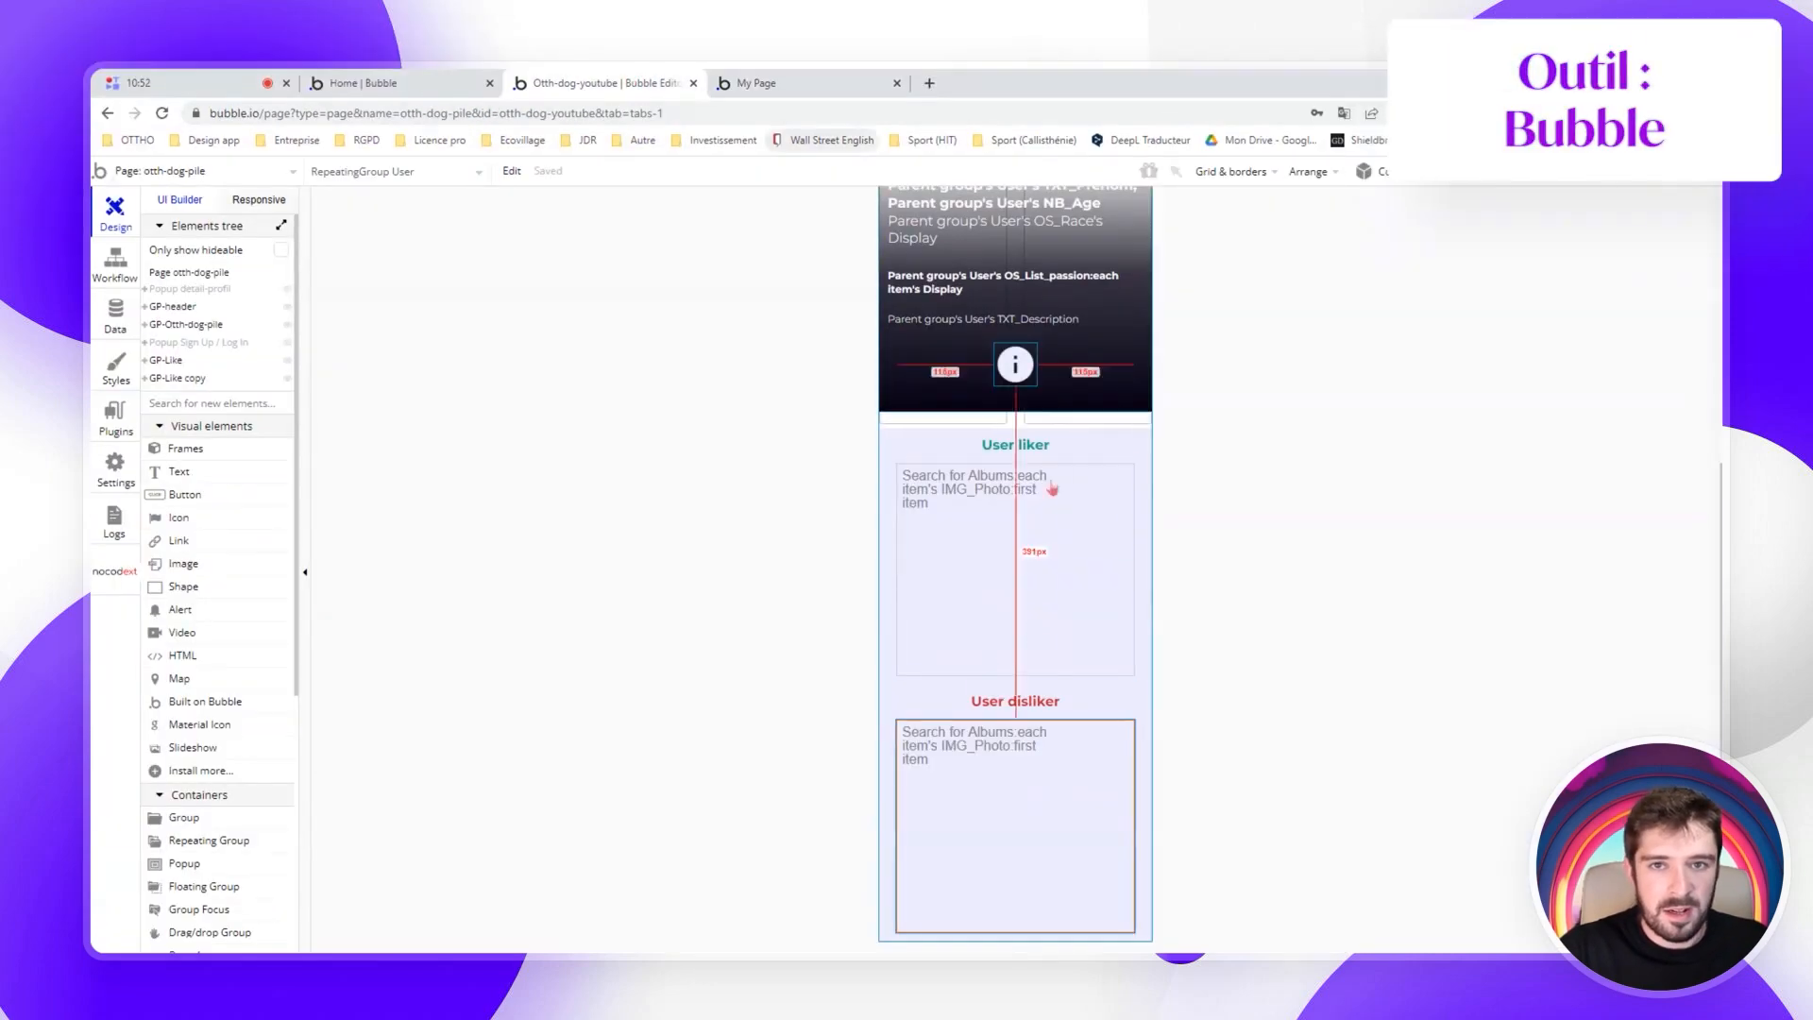
# Remove the fixed width from the User liker and User disliker repeating groups, and check the layout of their parent groups
pyautogui.doubleClick(1108, 578)
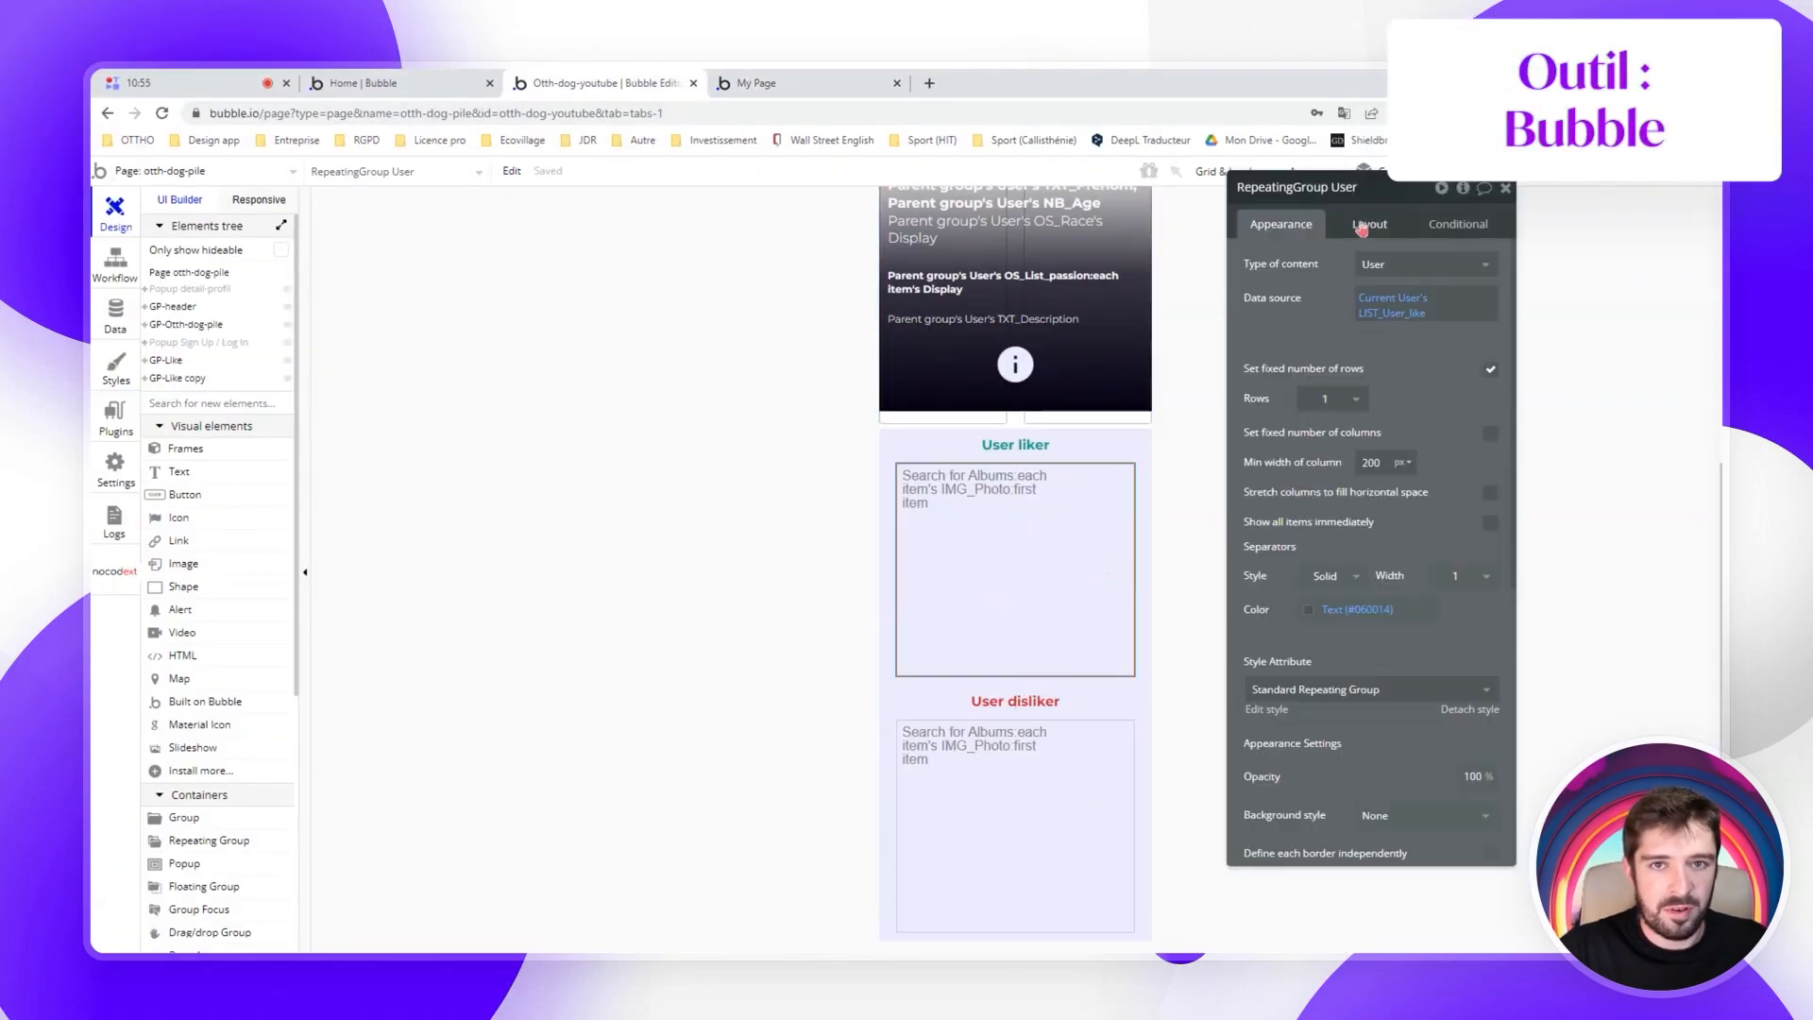
pyautogui.click(1361, 226)
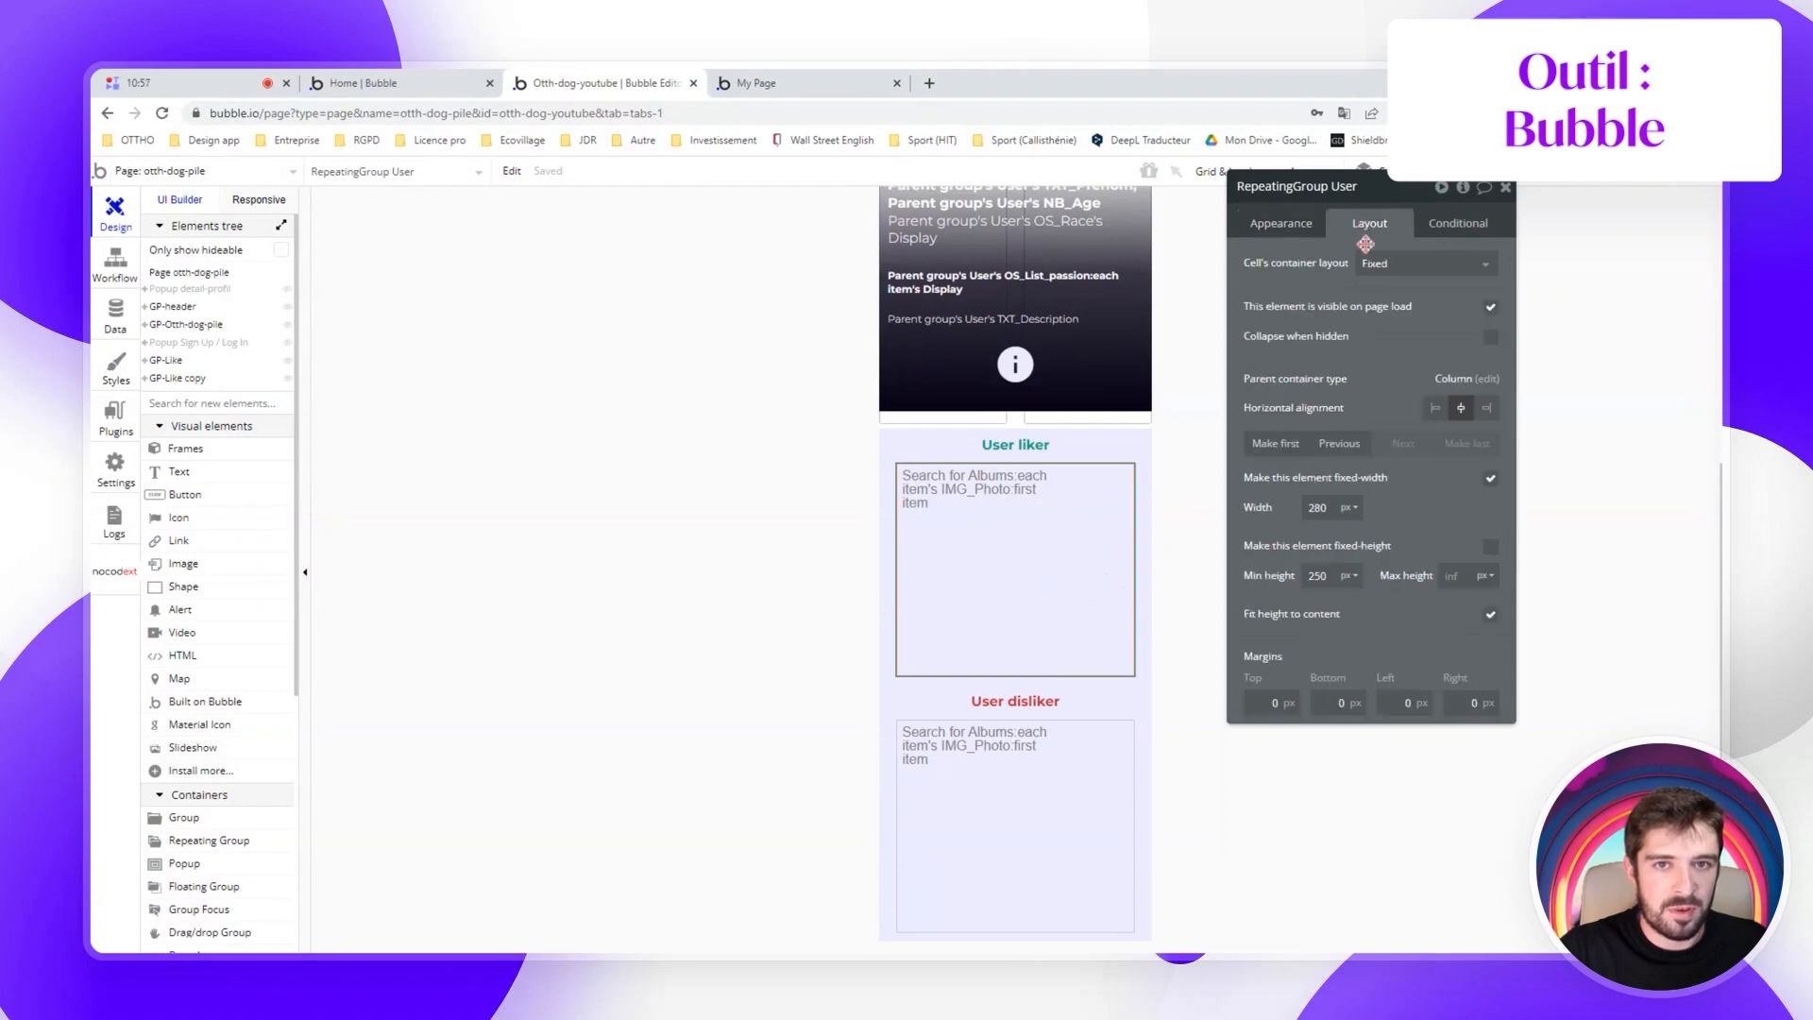
pyautogui.click(1490, 480)
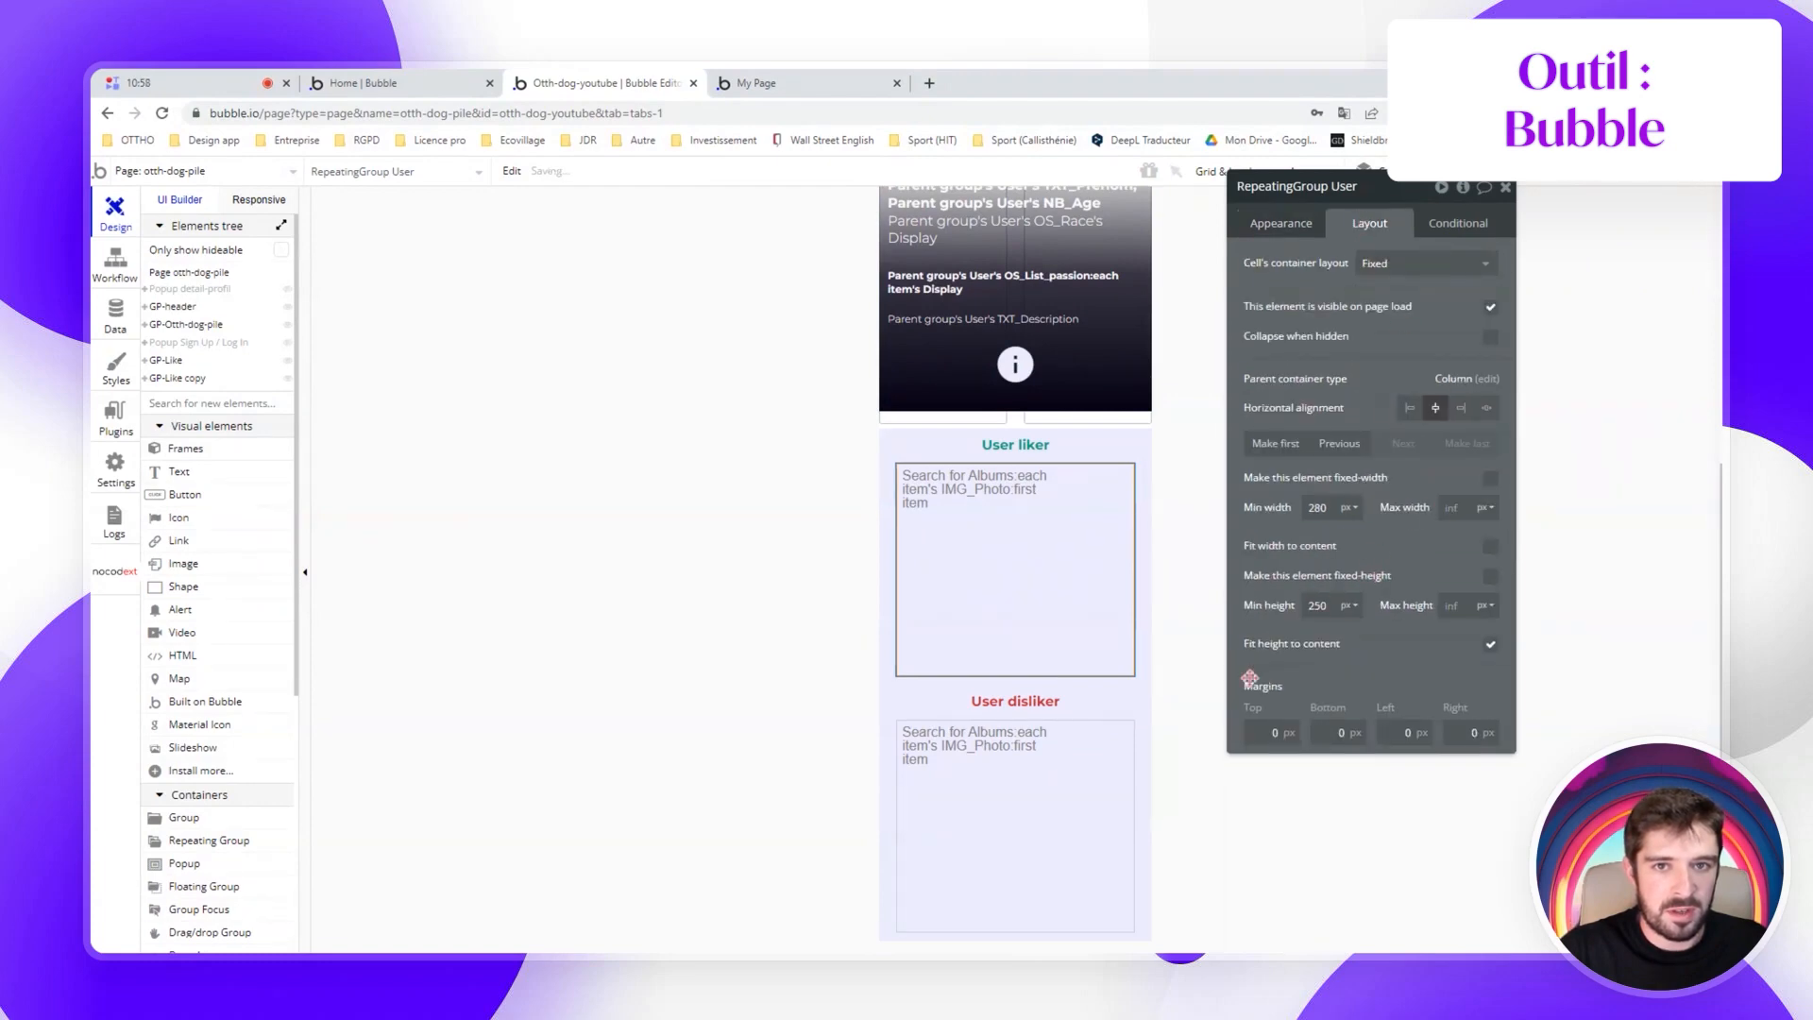
pyautogui.click(1121, 805)
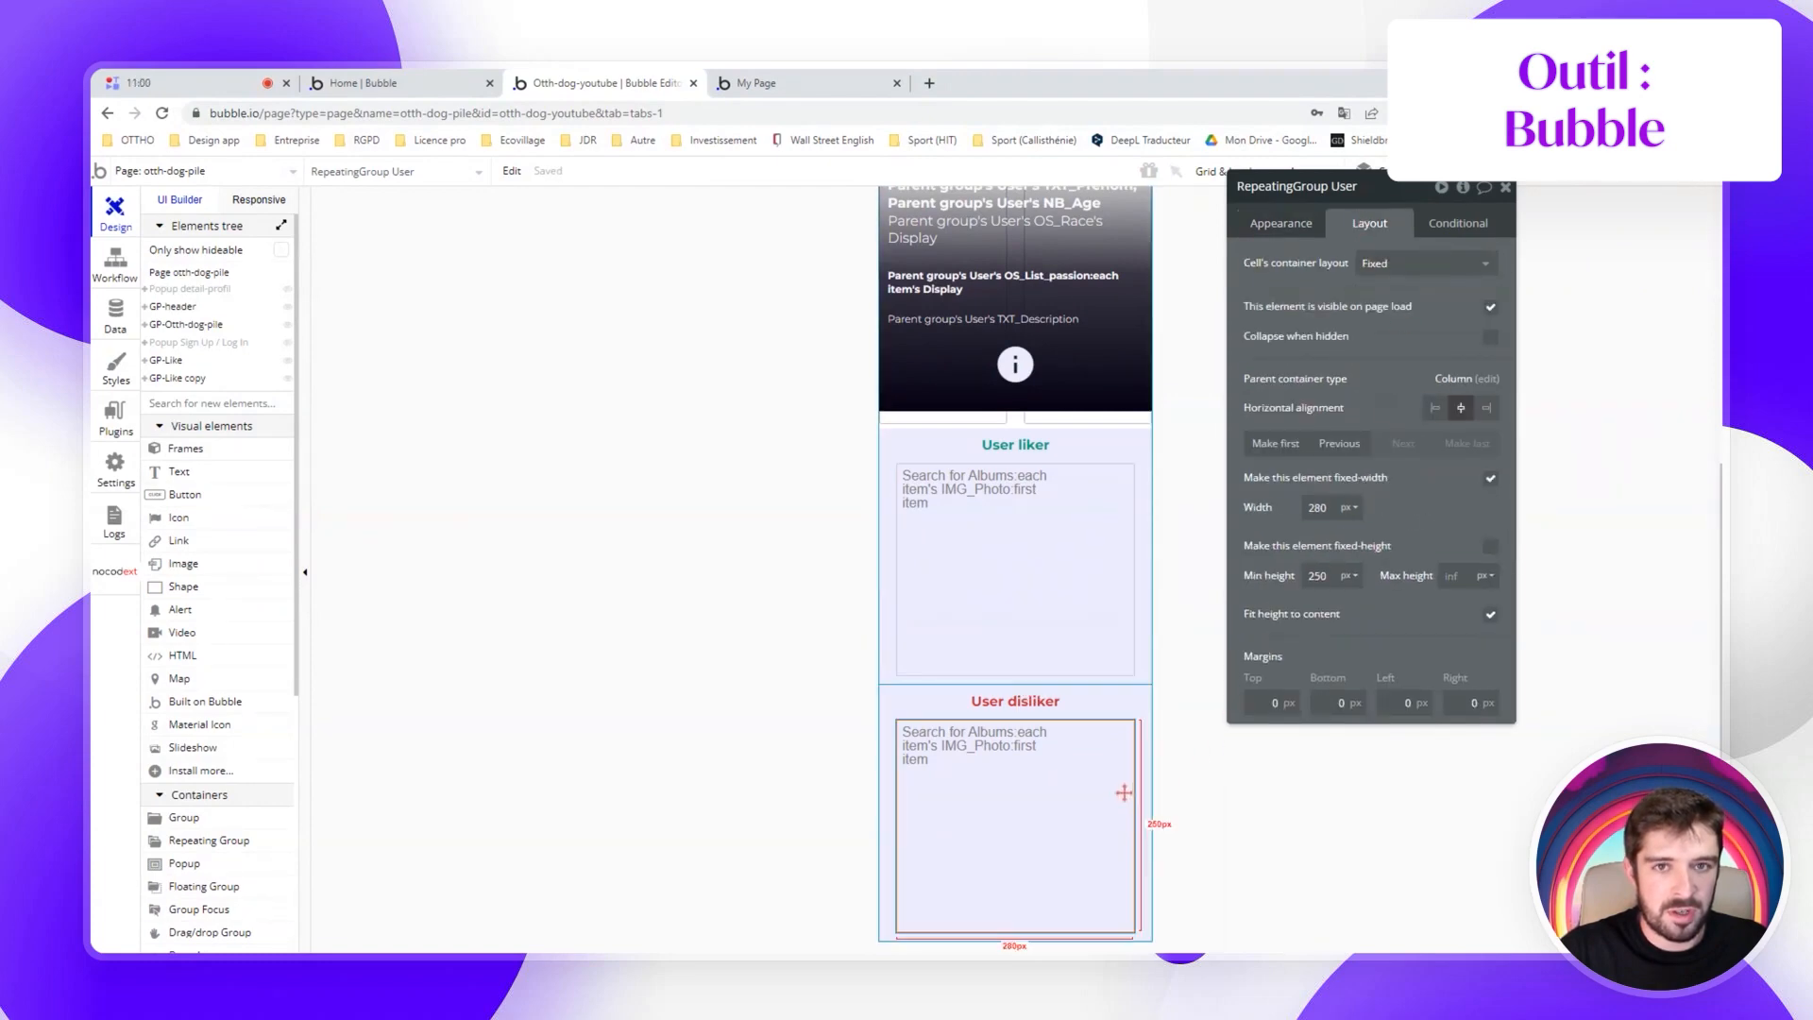
pyautogui.click(1491, 479)
pyautogui.click(1144, 532)
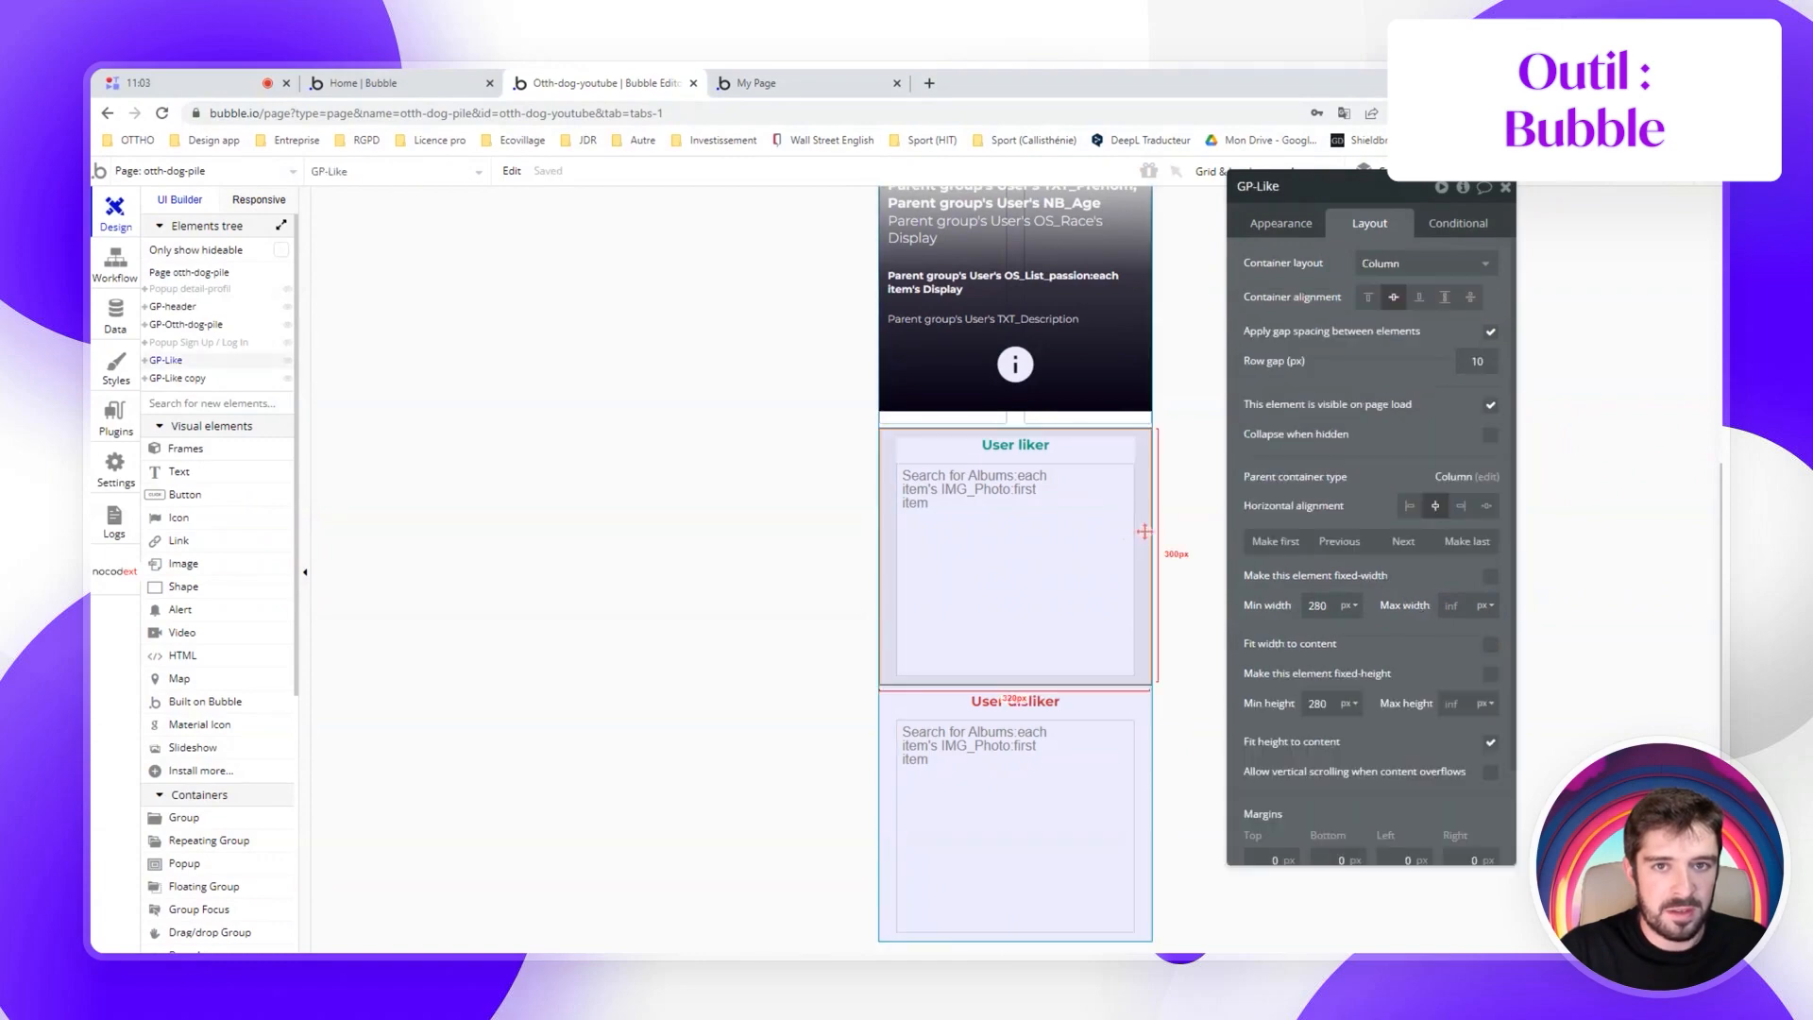
pyautogui.click(1124, 802)
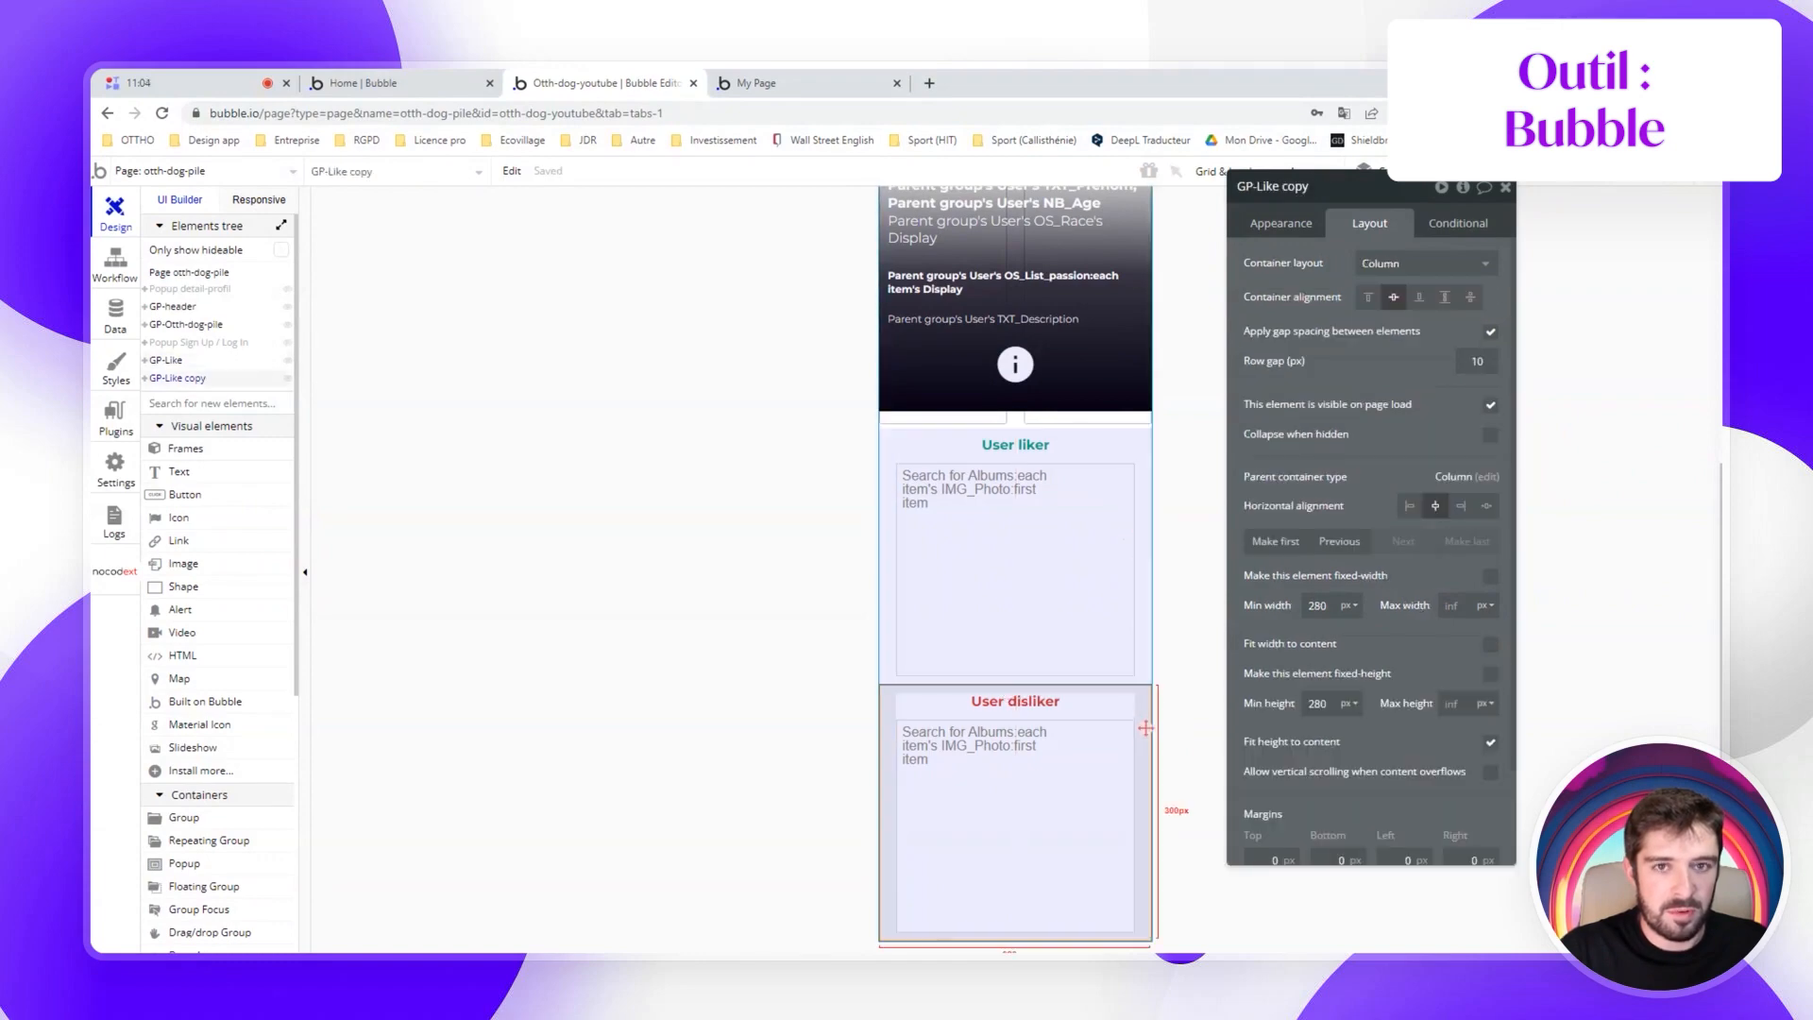
# Return to the page preview and test dragging the current profile card above the widened User liker list
pyautogui.click(795, 80)
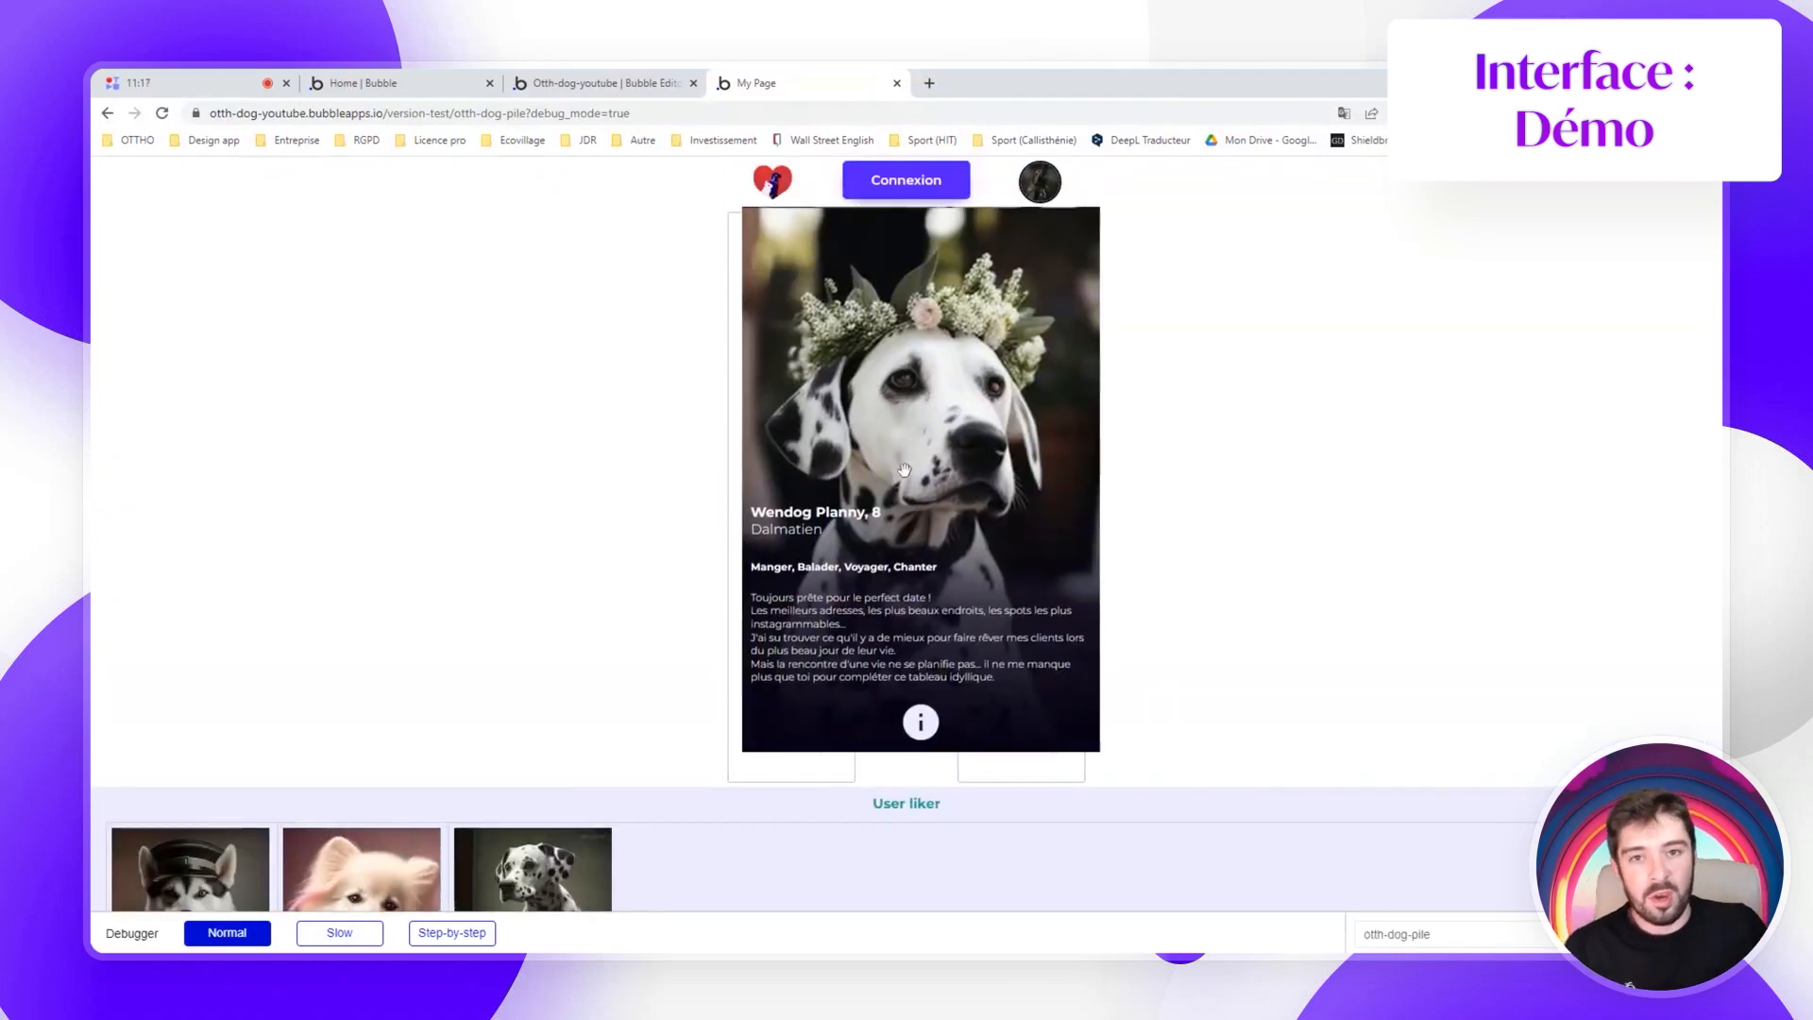
pyautogui.moveTo(890, 488)
pyautogui.mouseDown()
pyautogui.moveTo(797, 491)
pyautogui.moveTo(889, 488)
pyautogui.mouseUp()
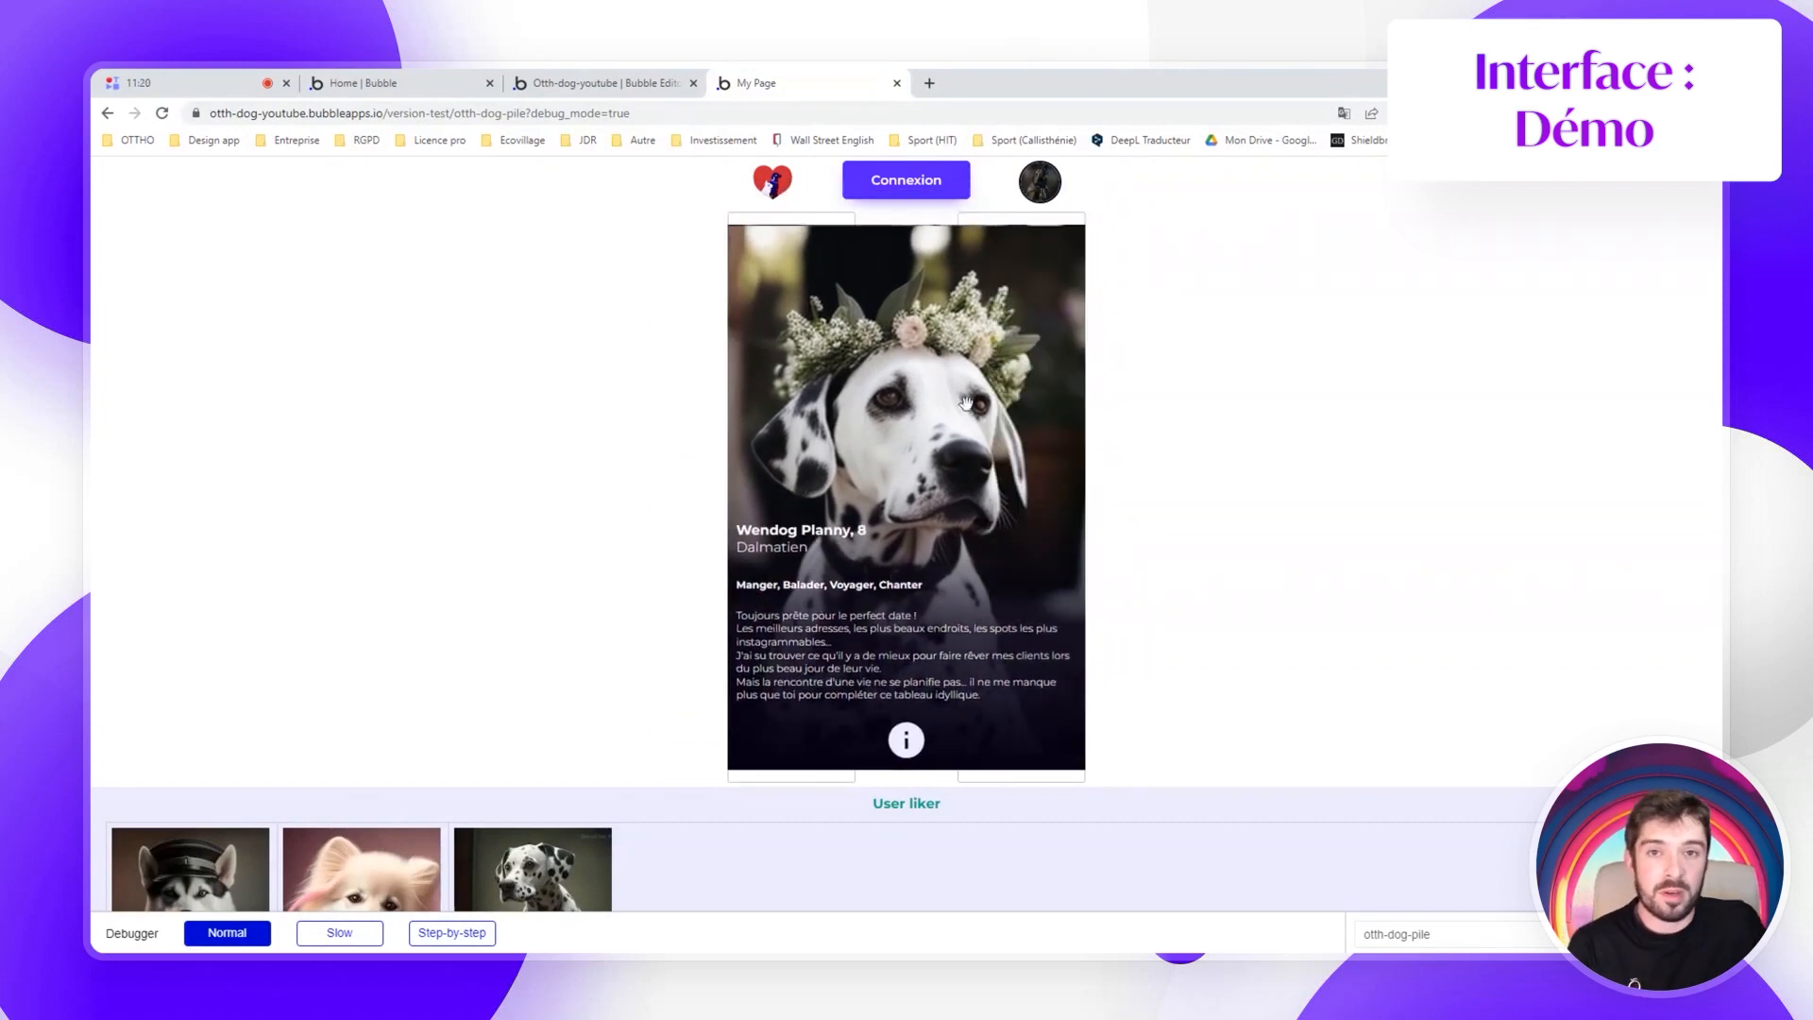